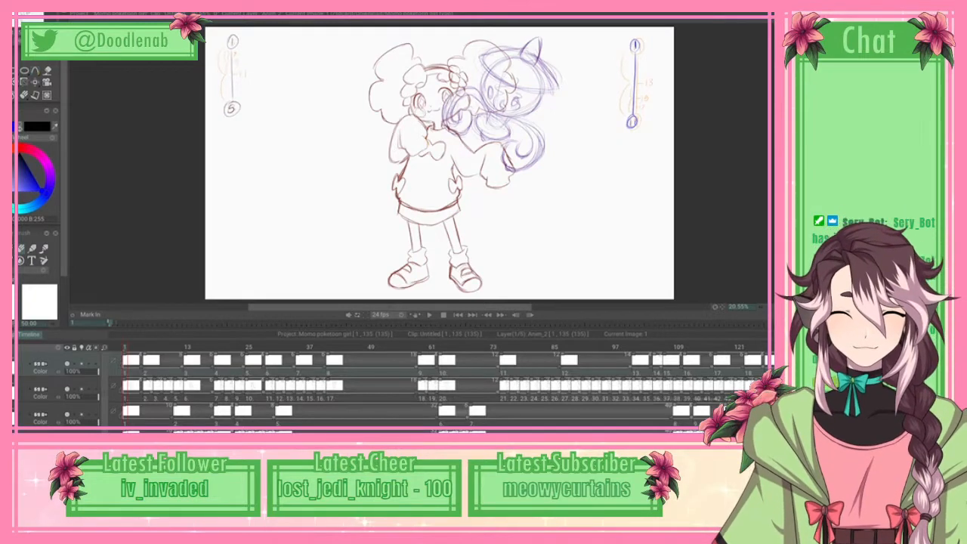
# Step: Play through the rough animation and step its frames, returning to the first frame
pyautogui.press('Right')
pyautogui.press('Right')
pyautogui.press('Right')
pyautogui.press('Right')
pyautogui.press('Right')
pyautogui.press('Right')
pyautogui.press('Left')
pyautogui.press('Left')
pyautogui.press('Left')
pyautogui.press('Left')
pyautogui.press('Left')
pyautogui.press('Left')
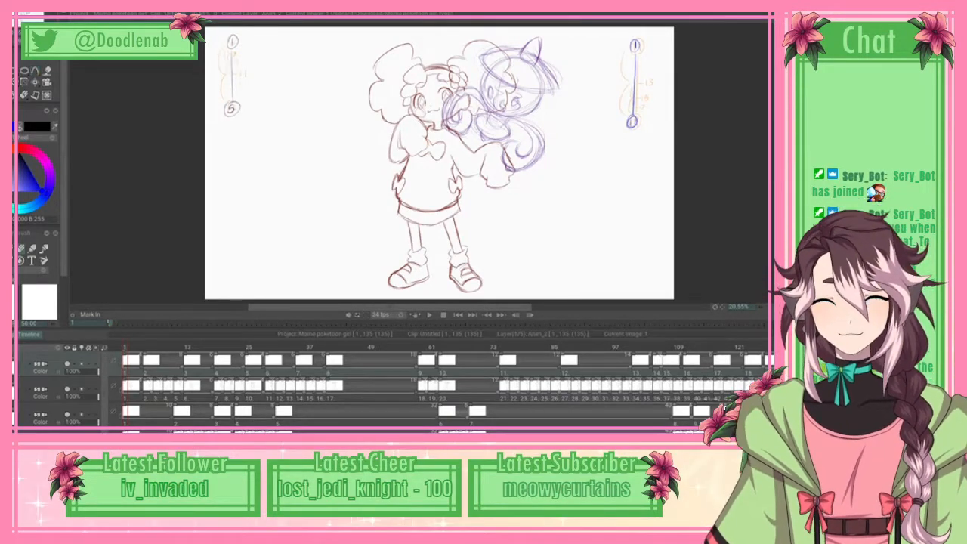
pyautogui.click(430, 315)
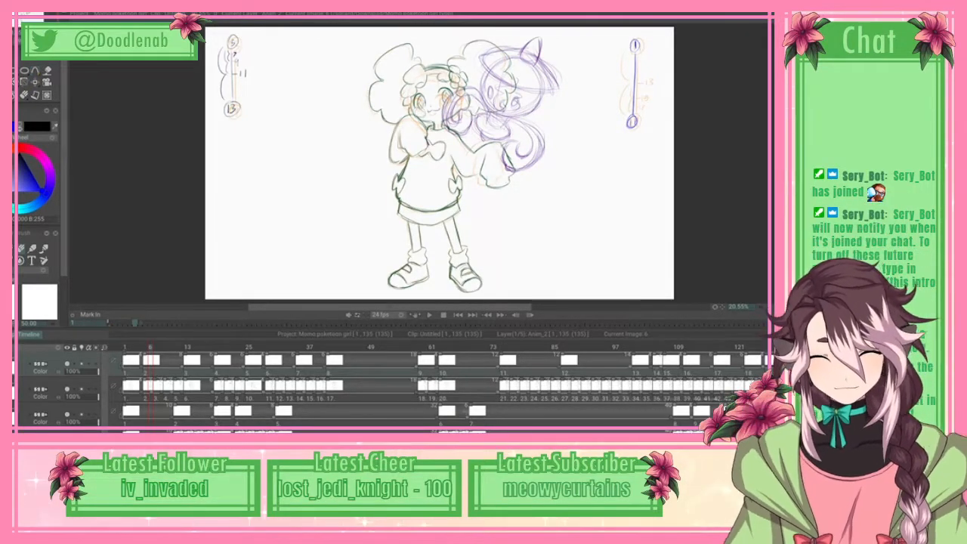
pyautogui.press('Left')
pyautogui.press('Left')
pyautogui.press('Left')
pyautogui.press('Left')
pyautogui.press('Left')
pyautogui.press('Left')
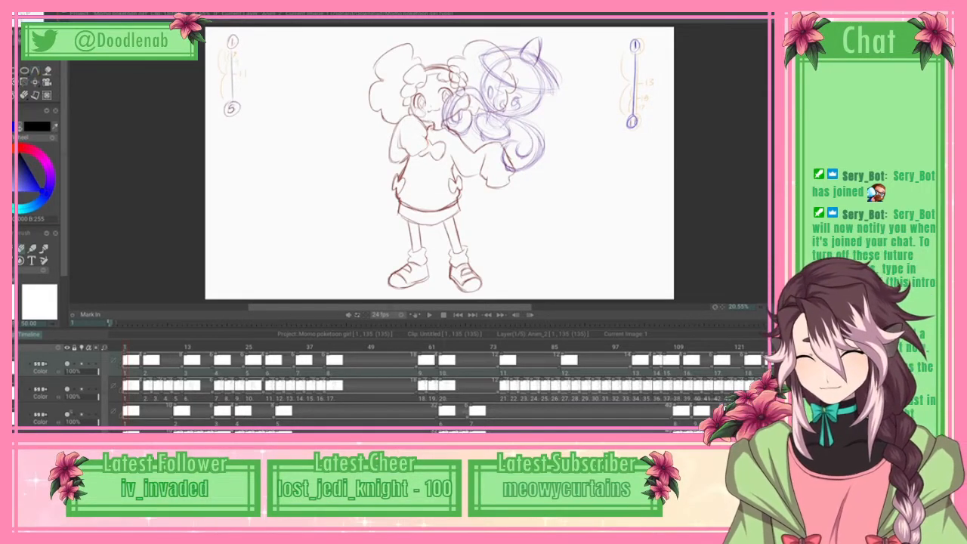
# Step: Hide the purple creature's sketch layers and lower the opacity of the girl's sketch layer to about 38%
pyautogui.click(67, 415)
pyautogui.click(67, 440)
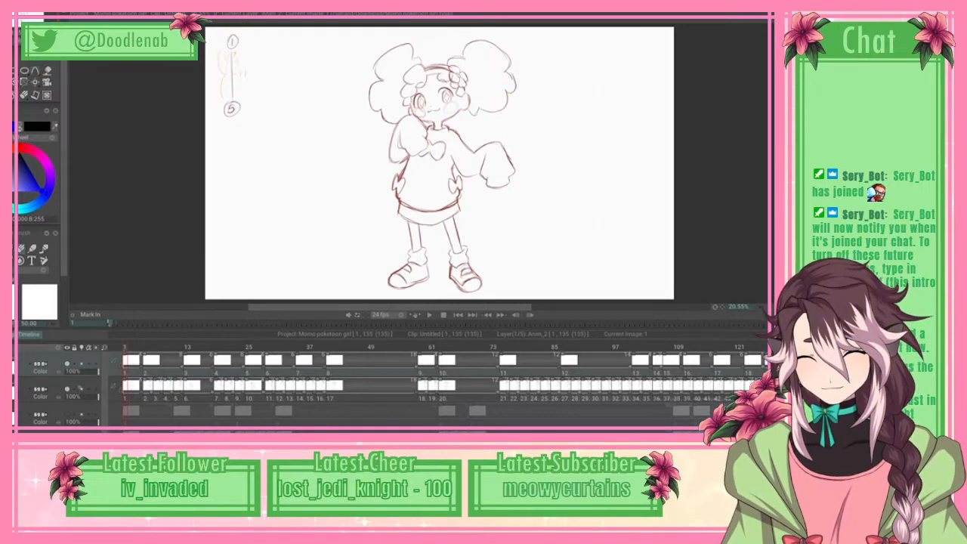
pyautogui.moveTo(84, 396); pyautogui.dragTo(77, 396)
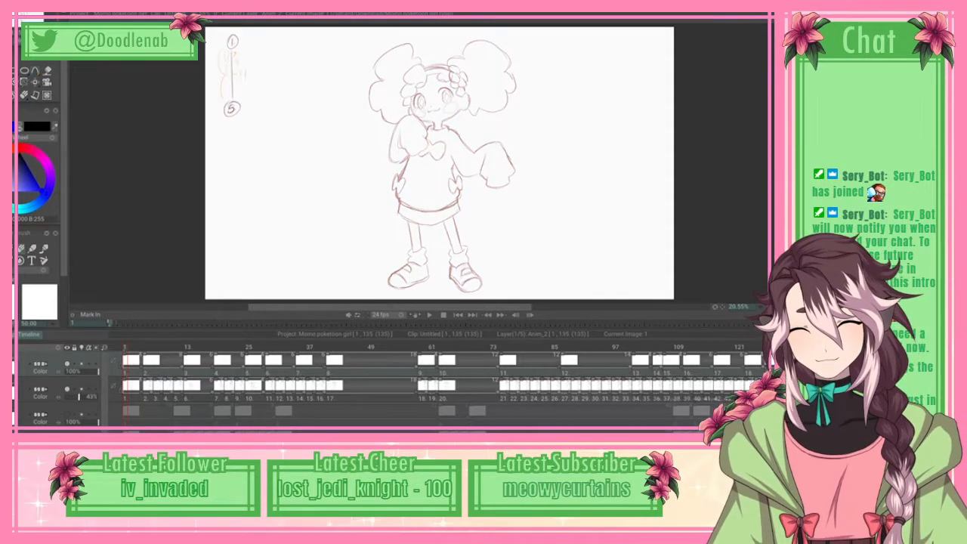
# Step: Add a new animation layer above the rough sketch layers
pyautogui.click(62, 6)
pyautogui.moveTo(90, 16)
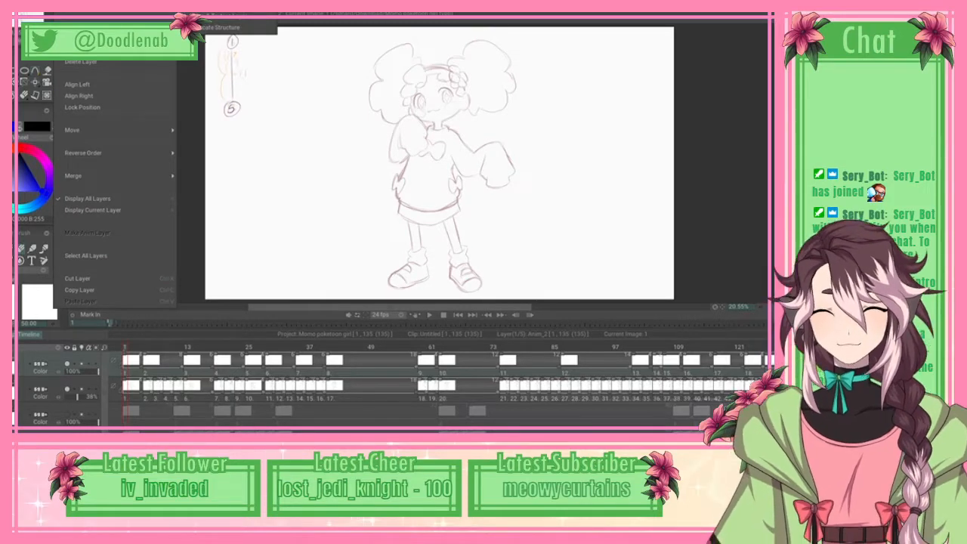
pyautogui.click(219, 5)
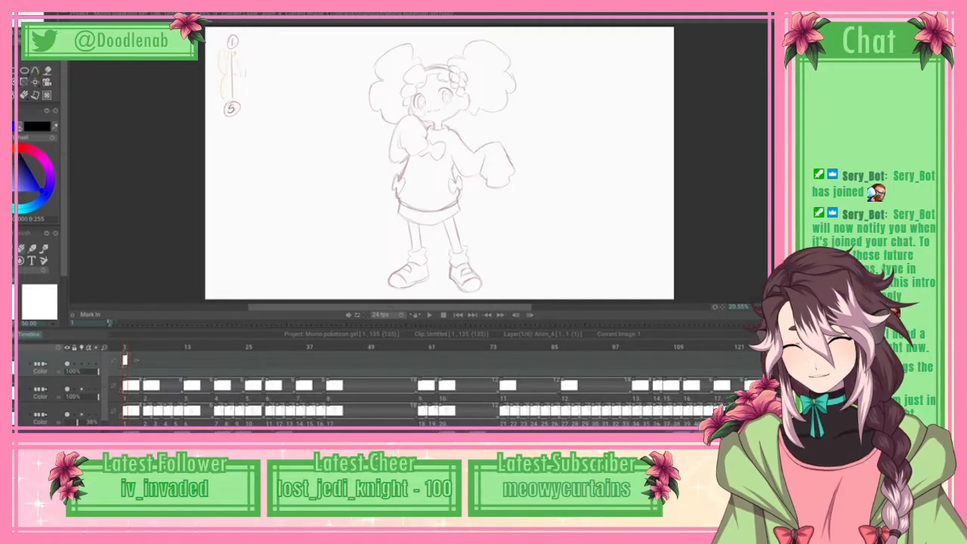
# Step: Set the brush colour to black and try a stroke across the girl's torso
pyautogui.press('b')
pyautogui.click(20, 155)
pyautogui.moveTo(360, 185)
pyautogui.mouseDown()
pyautogui.moveTo(374, 206)
pyautogui.moveTo(394, 194)
pyautogui.moveTo(476, 191)
pyautogui.mouseUp()
pyautogui.hotkey('ctrl', 'z')
# Step: Try another brush stroke across the girl's upper body at a closer view
pyautogui.scroll(2, 438, 163)
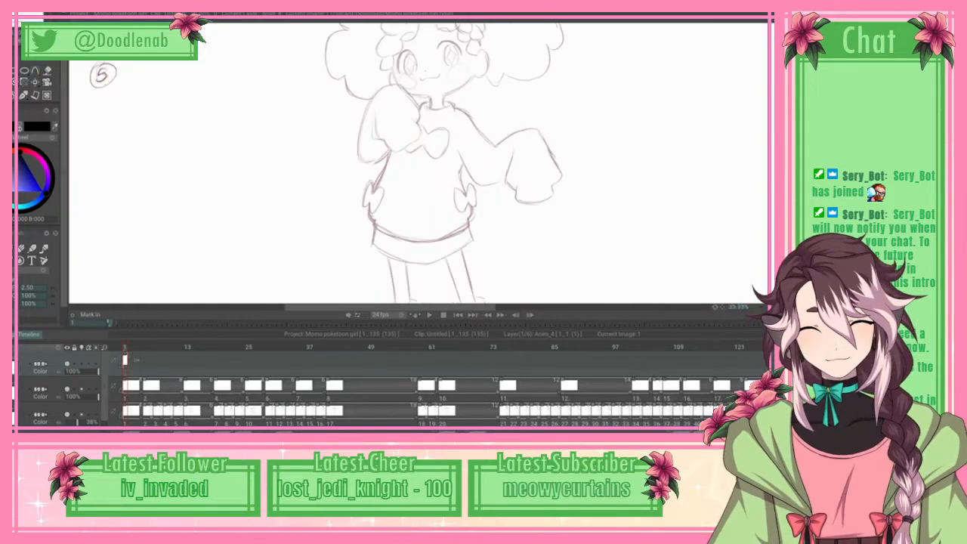
pyautogui.moveTo(439, 163); pyautogui.dragTo(438, 215)
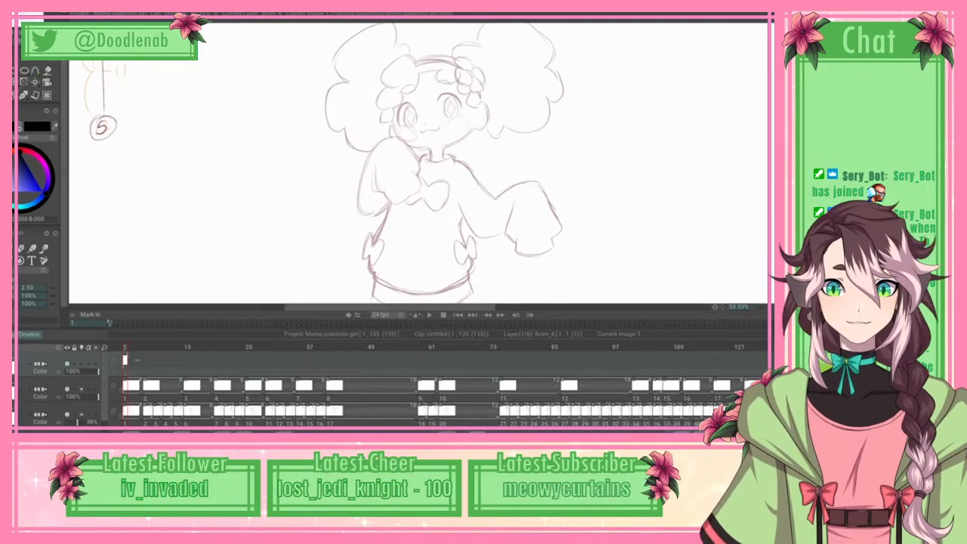
pyautogui.scroll(1, 439, 163)
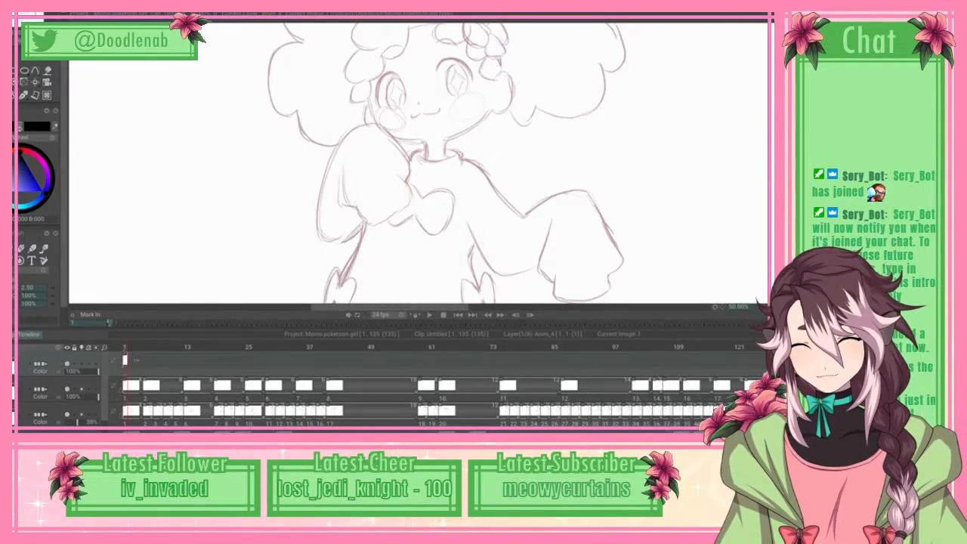
pyautogui.scroll(-2, 38, 181)
pyautogui.scroll(4, 37, 181)
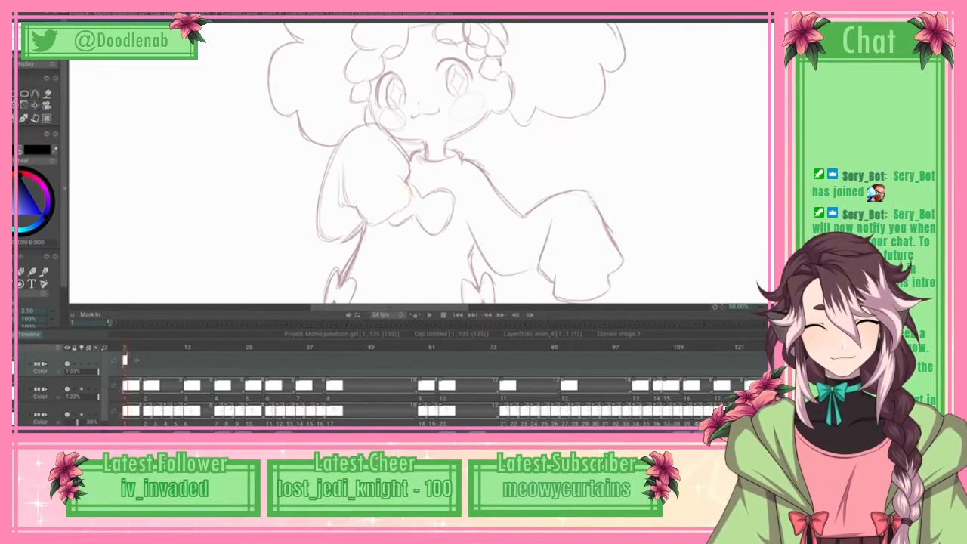
pyautogui.scroll(-2, 38, 182)
pyautogui.moveTo(372, 175)
pyautogui.mouseDown()
pyautogui.moveTo(431, 198)
pyautogui.moveTo(580, 162)
pyautogui.moveTo(638, 229)
pyautogui.moveTo(593, 178)
pyautogui.mouseUp()
pyautogui.hotkey('ctrl', 'z')
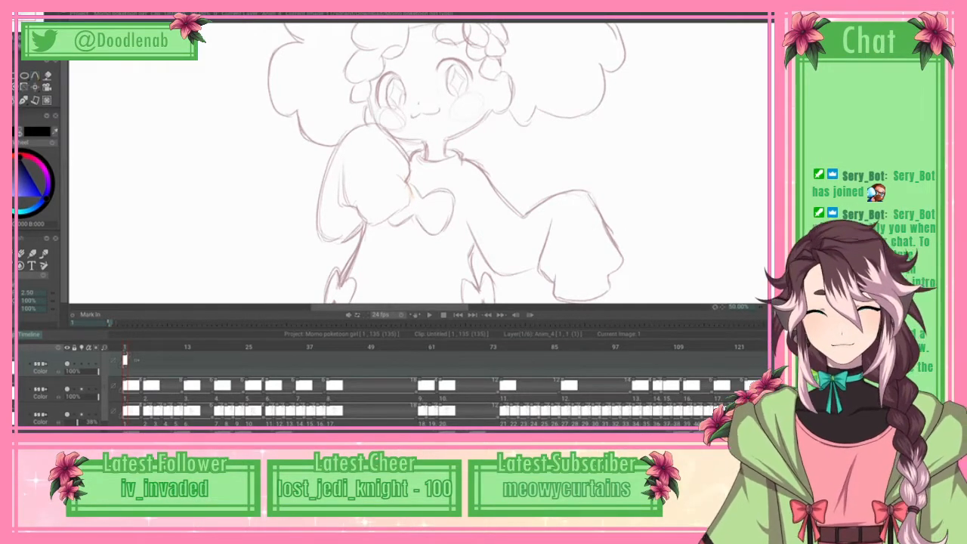
# Step: Open the Line Smoothing settings for the drawing tools
pyautogui.scroll(-2, 37, 279)
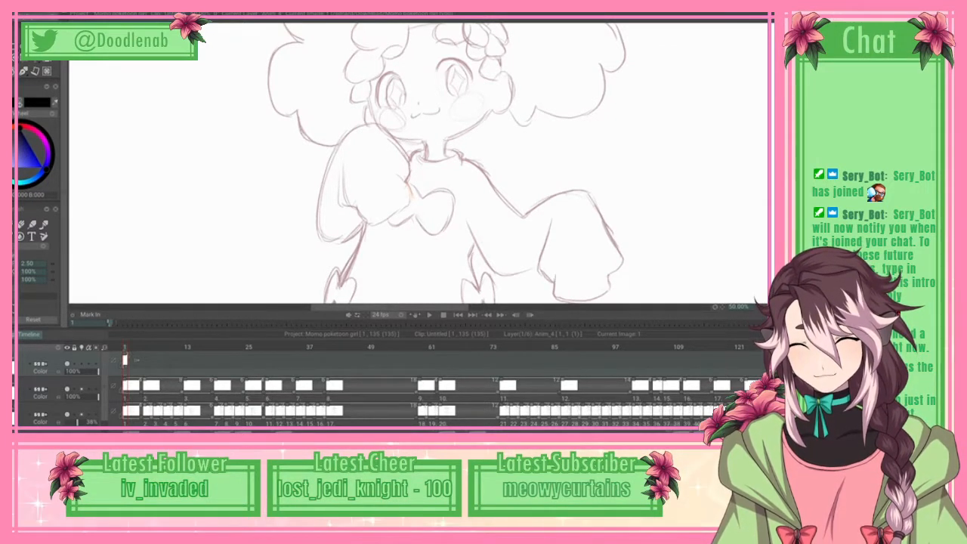
pyautogui.click(156, 16)
pyautogui.moveTo(204, 50)
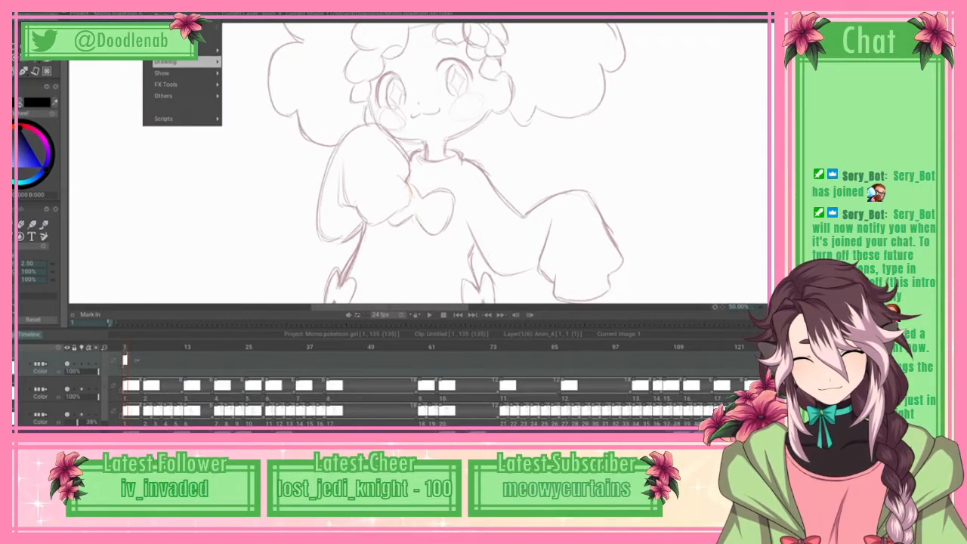
pyautogui.moveTo(173, 61)
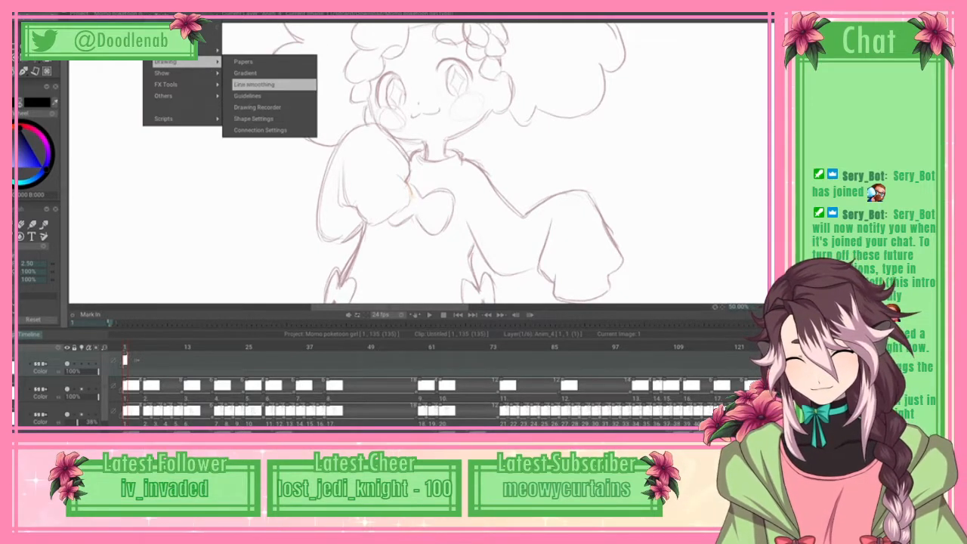
pyautogui.click(254, 84)
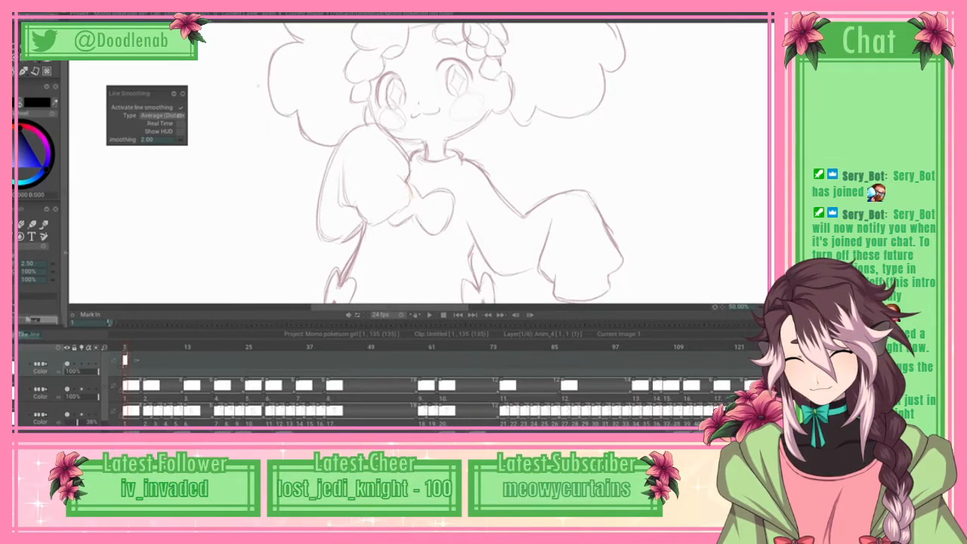
pyautogui.scroll(-3, 38, 197)
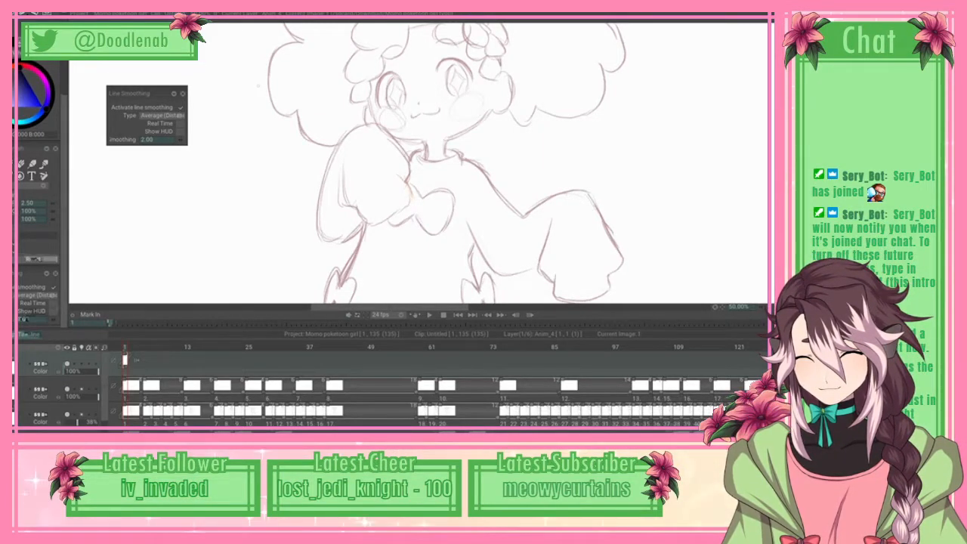
# Step: Try long looping strokes across the sketch with line smoothing activated
pyautogui.moveTo(263, 160)
pyautogui.mouseDown()
pyautogui.moveTo(284, 238)
pyautogui.moveTo(386, 221)
pyautogui.moveTo(463, 180)
pyautogui.moveTo(584, 161)
pyautogui.moveTo(640, 224)
pyautogui.moveTo(703, 107)
pyautogui.moveTo(668, 116)
pyautogui.moveTo(757, 169)
pyautogui.moveTo(768, 142)
pyautogui.moveTo(723, 153)
pyautogui.moveTo(719, 139)
pyautogui.moveTo(748, 160)
pyautogui.moveTo(675, 202)
pyautogui.moveTo(736, 126)
pyautogui.moveTo(682, 65)
pyautogui.moveTo(667, 165)
pyautogui.mouseUp()
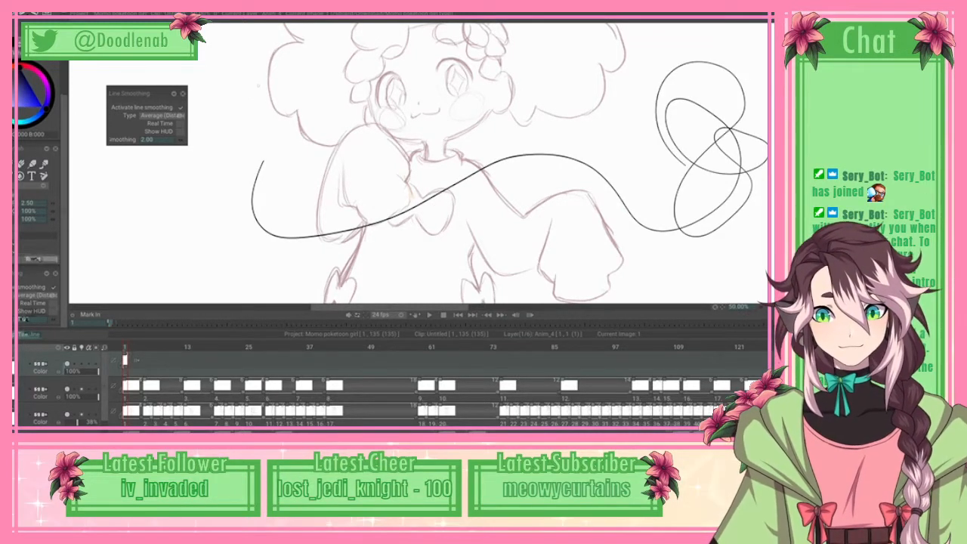
pyautogui.hotkey('ctrl', 'z')
pyautogui.scroll(3, 420, 163)
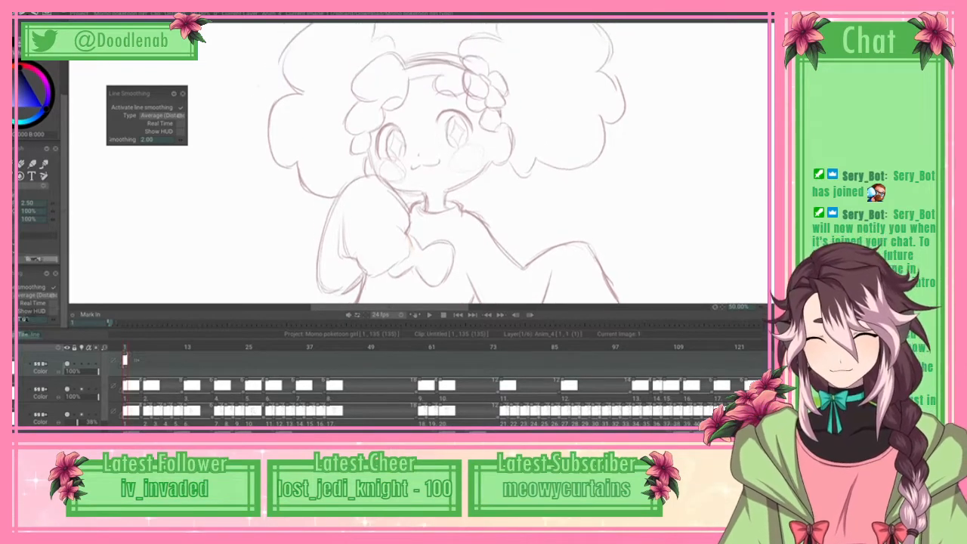
pyautogui.moveTo(436, 307); pyautogui.dragTo(455, 307)
pyautogui.moveTo(621, 175)
pyautogui.mouseDown()
pyautogui.moveTo(679, 122)
pyautogui.moveTo(654, 114)
pyautogui.moveTo(689, 161)
pyautogui.moveTo(650, 219)
pyautogui.moveTo(625, 231)
pyautogui.mouseUp()
pyautogui.hotkey('ctrl', 'z')
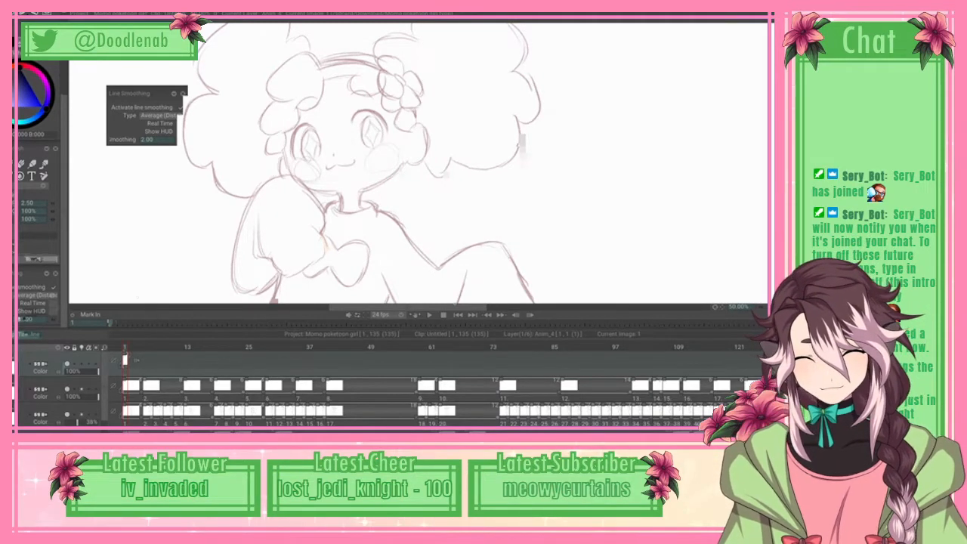
pyautogui.moveTo(244, 219)
pyautogui.mouseDown()
pyautogui.moveTo(342, 242)
pyautogui.moveTo(454, 214)
pyautogui.moveTo(645, 229)
pyautogui.moveTo(674, 184)
pyautogui.moveTo(647, 149)
pyautogui.moveTo(606, 162)
pyautogui.moveTo(635, 196)
pyautogui.moveTo(682, 195)
pyautogui.moveTo(710, 164)
pyautogui.mouseUp()
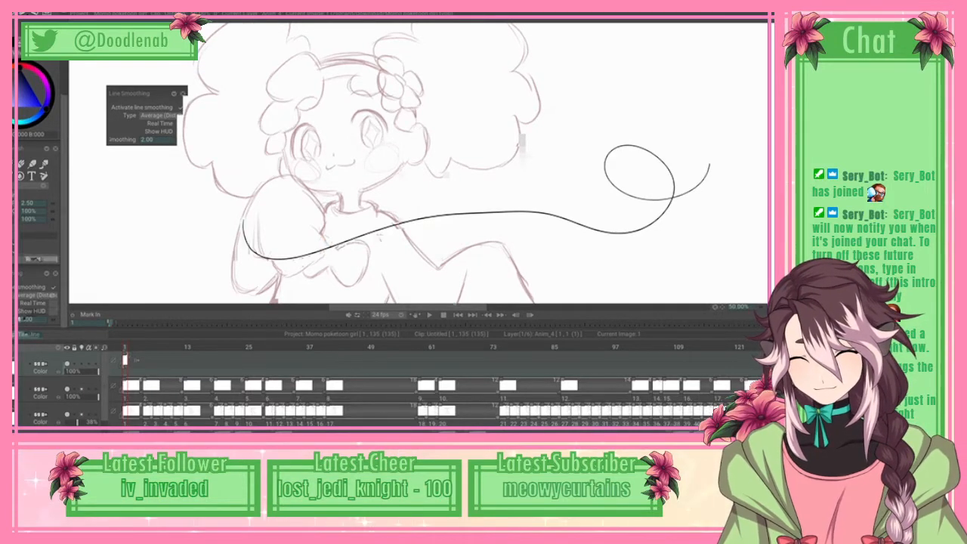
pyautogui.hotkey('ctrl', 'z')
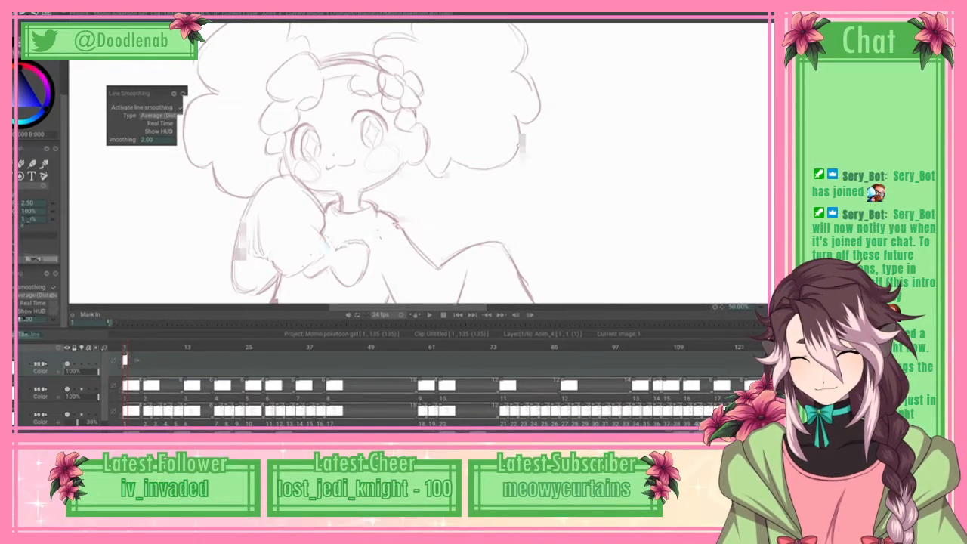
# Step: Set the brush parameter's input connection to Constant
pyautogui.click(53, 219)
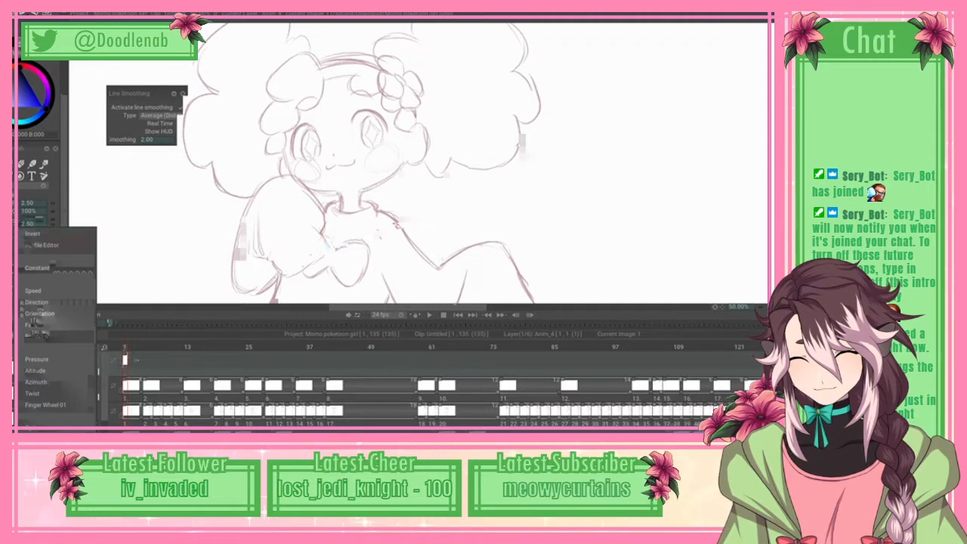
pyautogui.click(52, 212)
pyautogui.click(53, 211)
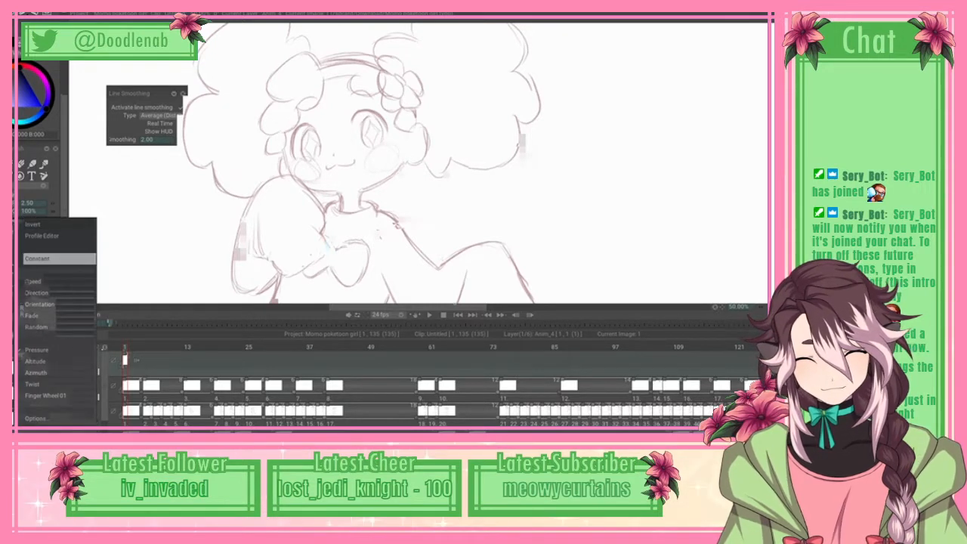
pyautogui.click(53, 258)
# Step: Try long looping strokes over the girl with real-time line smoothing enabled
pyautogui.moveTo(234, 191)
pyautogui.mouseDown()
pyautogui.moveTo(242, 227)
pyautogui.moveTo(376, 216)
pyautogui.moveTo(503, 179)
pyautogui.moveTo(611, 191)
pyautogui.moveTo(696, 185)
pyautogui.mouseUp()
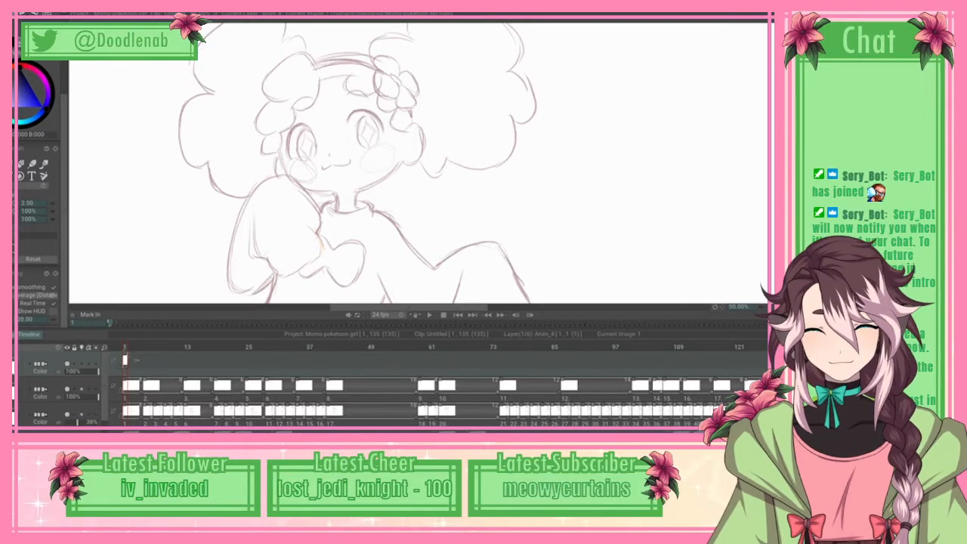
pyautogui.moveTo(278, 148)
pyautogui.mouseDown()
pyautogui.moveTo(631, 172)
pyautogui.moveTo(593, 82)
pyautogui.moveTo(633, 198)
pyautogui.moveTo(590, 265)
pyautogui.moveTo(627, 133)
pyautogui.mouseUp()
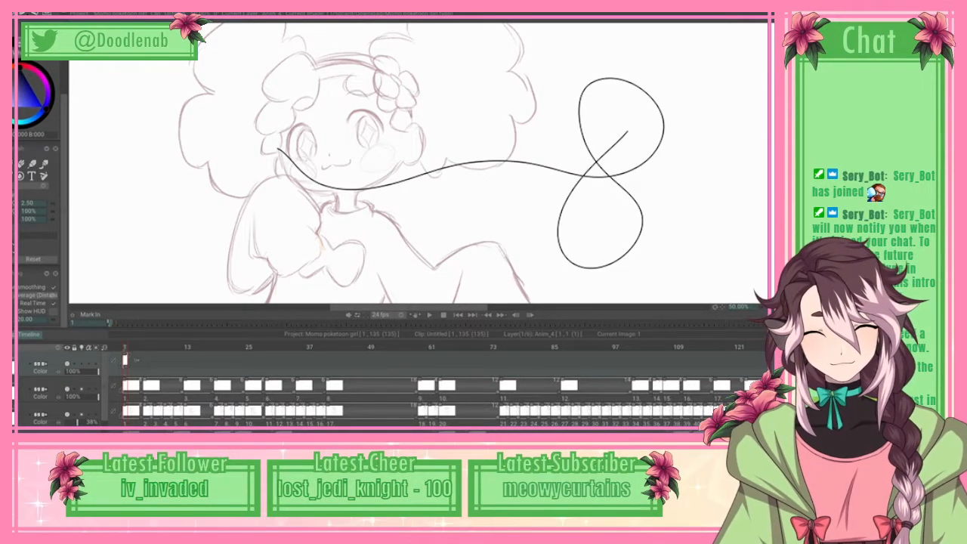
pyautogui.hotkey('ctrl', 'z')
pyautogui.moveTo(453, 167); pyautogui.dragTo(508, 166)
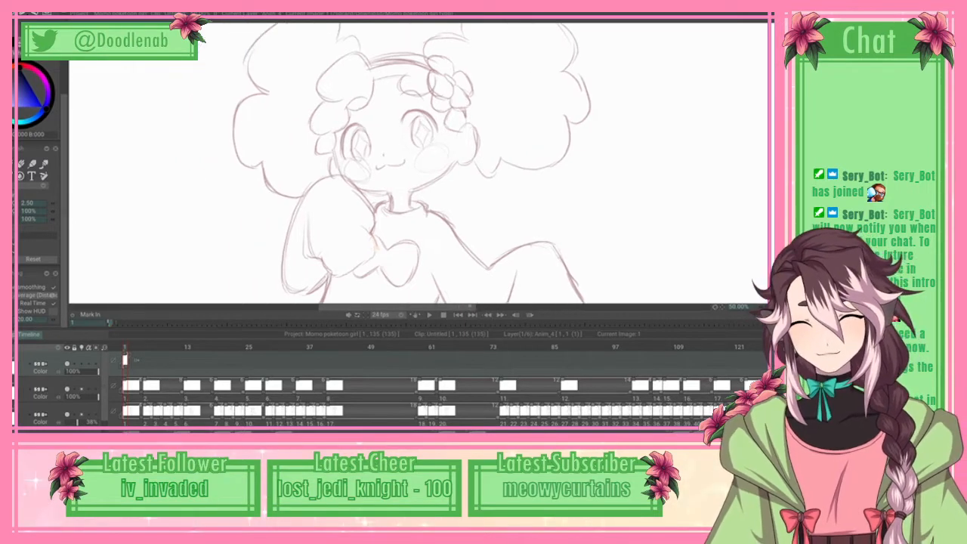
# Step: Try freehand ink strokes along the girl's jawline and across her face
pyautogui.scroll(3, 37, 181)
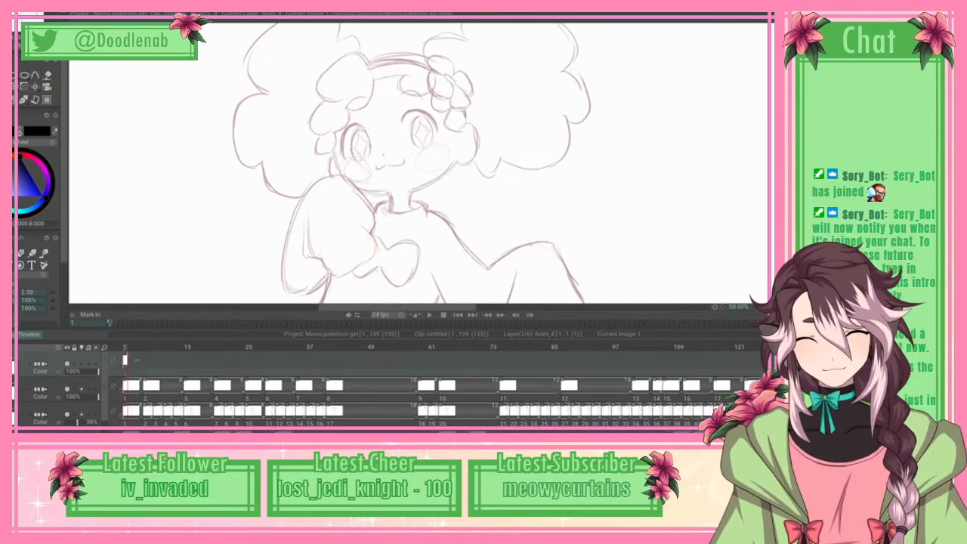
pyautogui.scroll(1, 438, 163)
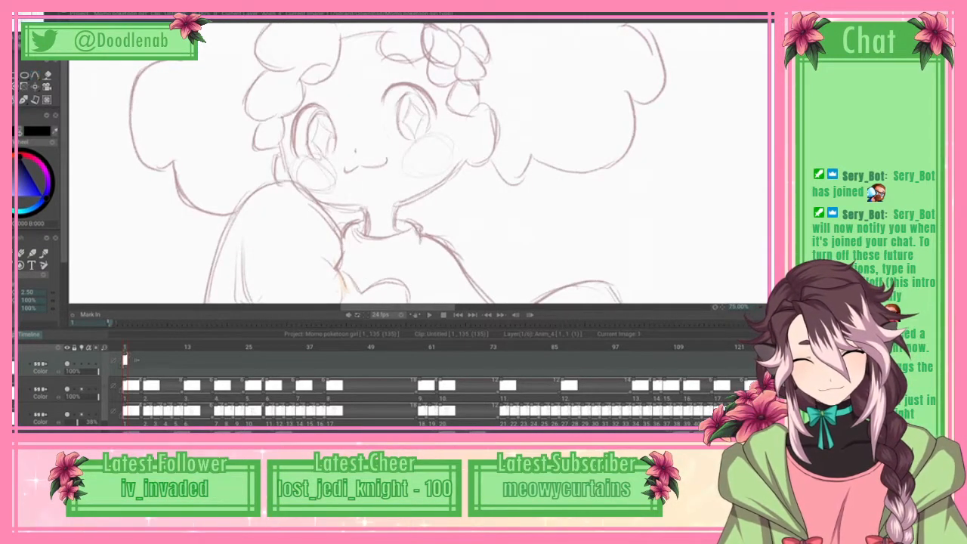
pyautogui.moveTo(279, 143)
pyautogui.mouseDown()
pyautogui.moveTo(305, 196)
pyautogui.moveTo(349, 209)
pyautogui.mouseUp()
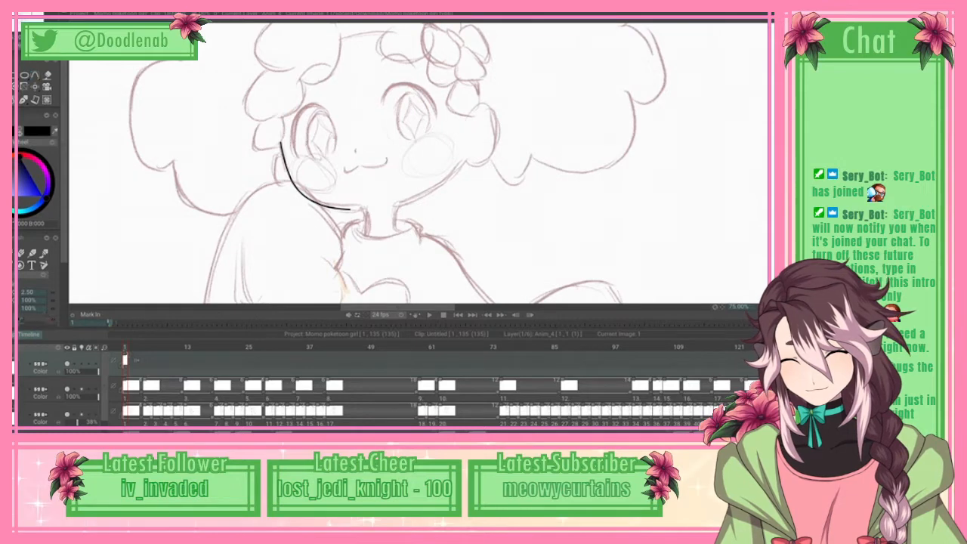
pyautogui.moveTo(327, 118)
pyautogui.mouseDown()
pyautogui.moveTo(419, 161)
pyautogui.moveTo(480, 106)
pyautogui.mouseUp()
pyautogui.hotkey('ctrl', 'z')
pyautogui.moveTo(282, 143)
pyautogui.mouseDown()
pyautogui.moveTo(306, 197)
pyautogui.moveTo(340, 215)
pyautogui.mouseUp()
pyautogui.hotkey('ctrl', 'z')
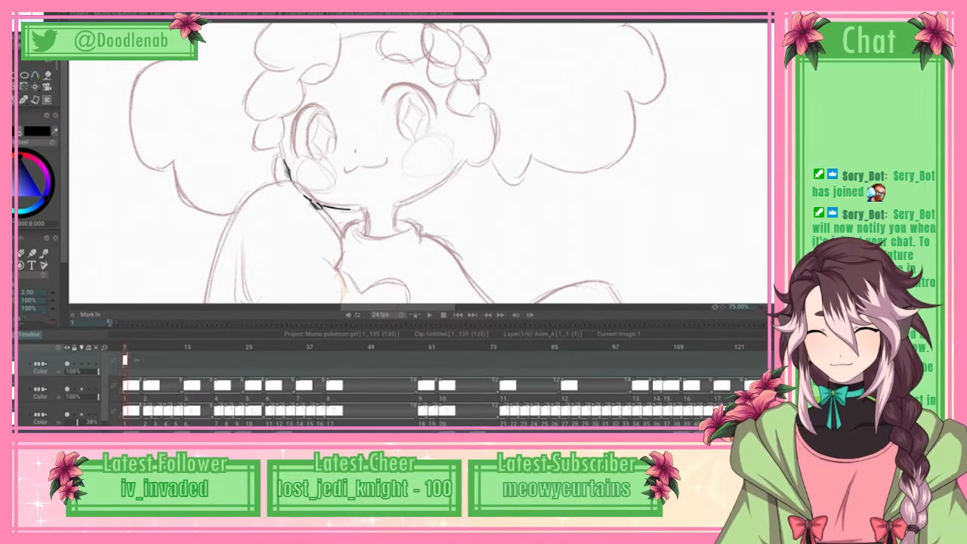
# Step: Trace the jawline on the image's left side down to the collar with the spline tool, and apply the curve
pyautogui.scroll(3, 38, 174)
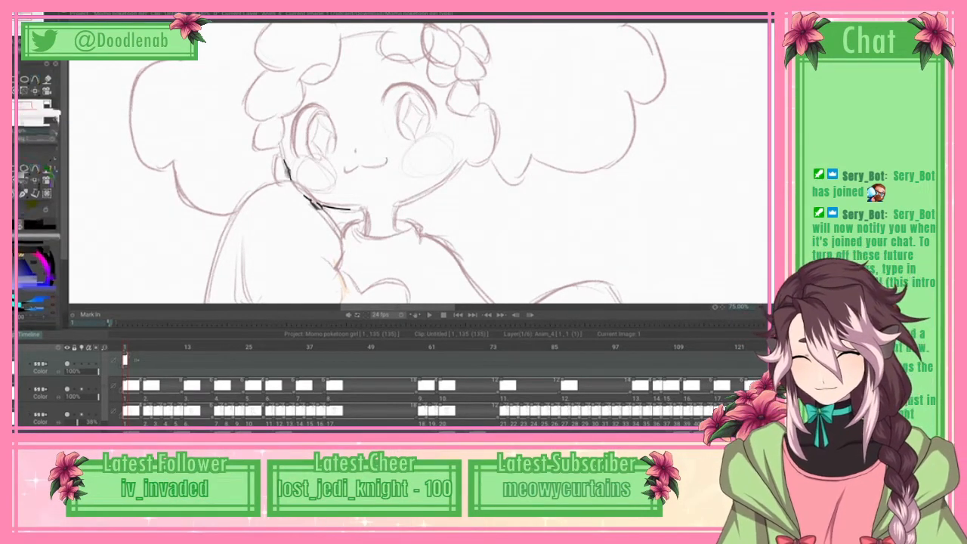
pyautogui.click(35, 79)
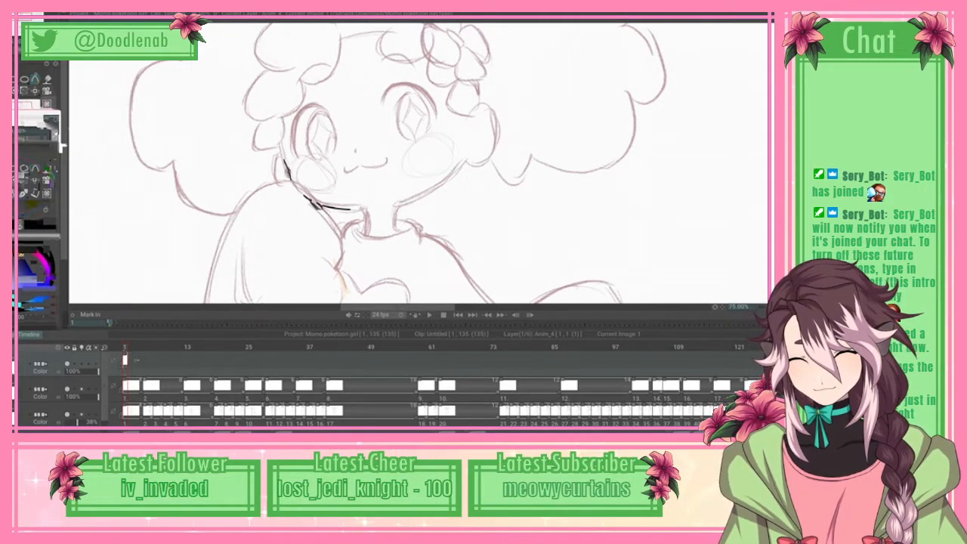
pyautogui.click(280, 143)
pyautogui.click(284, 155)
pyautogui.click(287, 171)
pyautogui.click(295, 185)
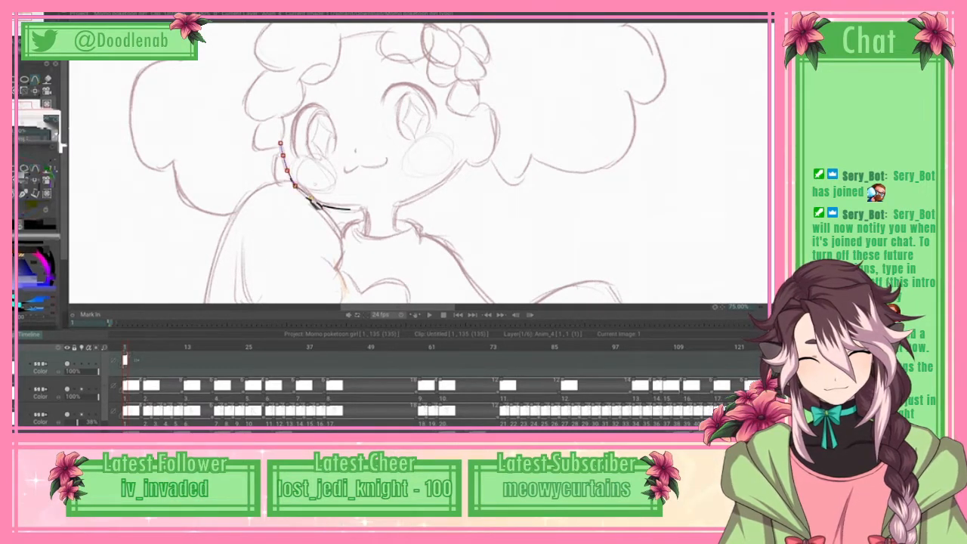
pyautogui.click(353, 206)
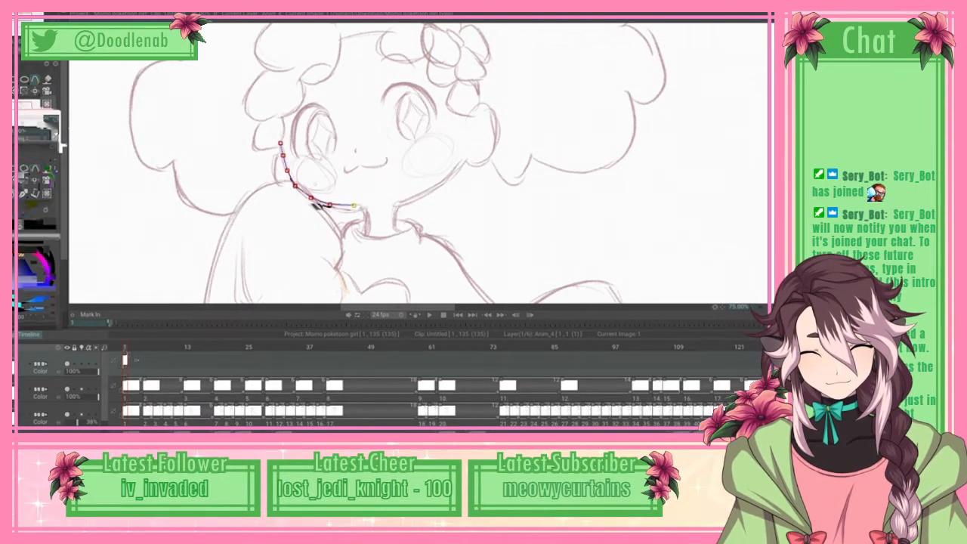
pyautogui.click(364, 206)
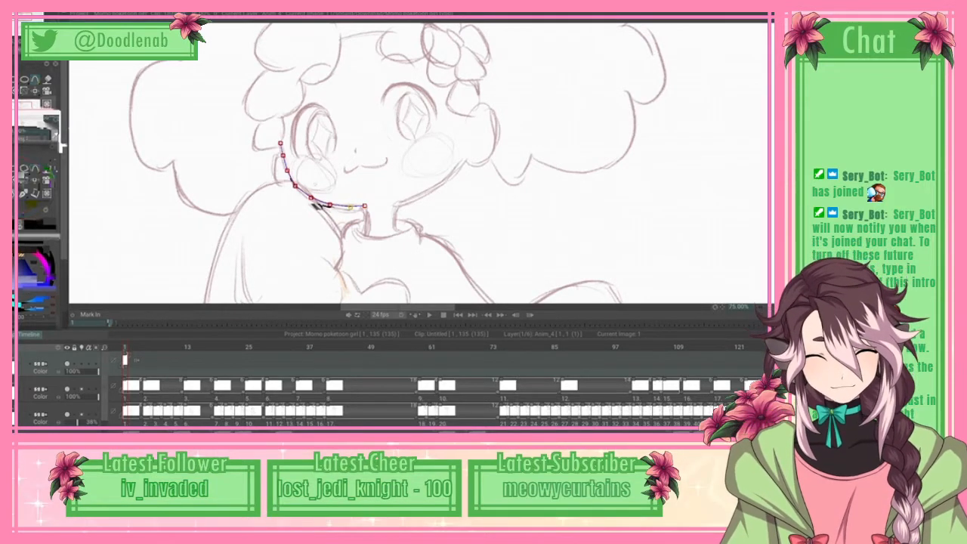
pyautogui.click(367, 233)
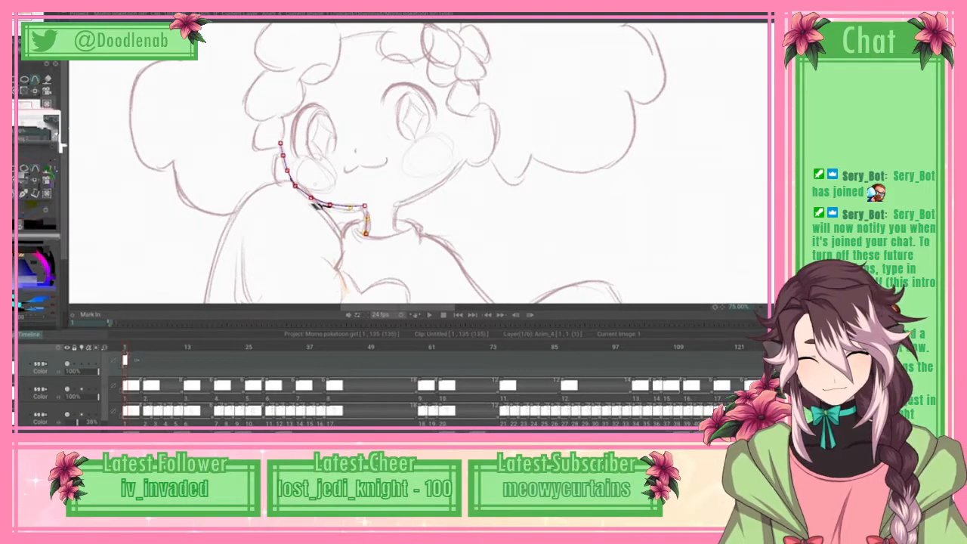
pyautogui.click(22, 15)
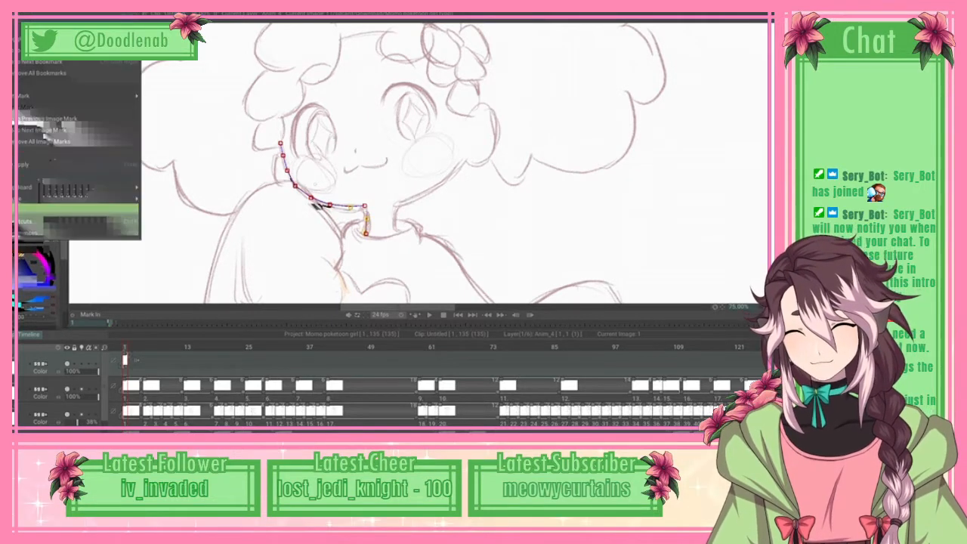
pyautogui.moveTo(76, 187)
pyautogui.click(181, 221)
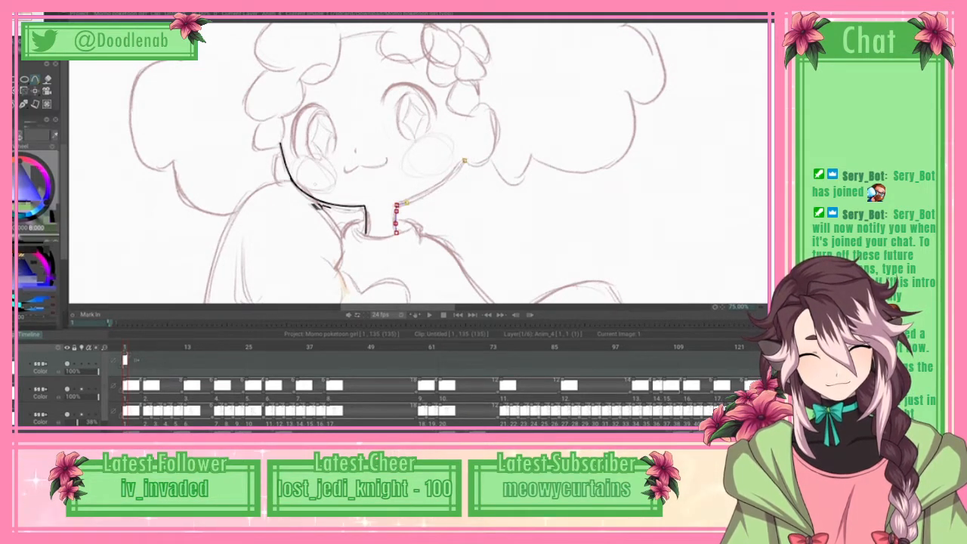
# Step: Trace the other side of the neck, the jawline and the rounded lobe beside the cheek with splines, and apply them
pyautogui.click(464, 162)
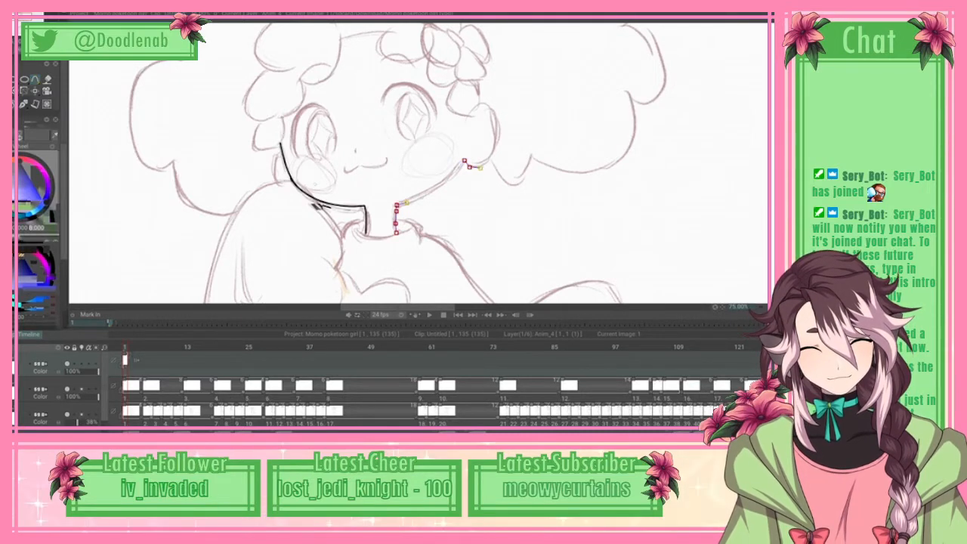
pyautogui.click(490, 159)
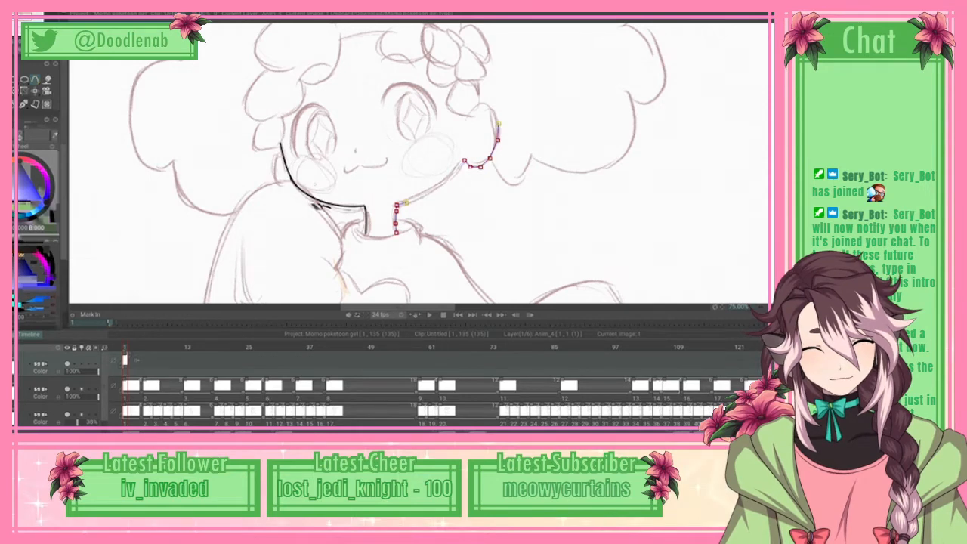
pyautogui.click(498, 123)
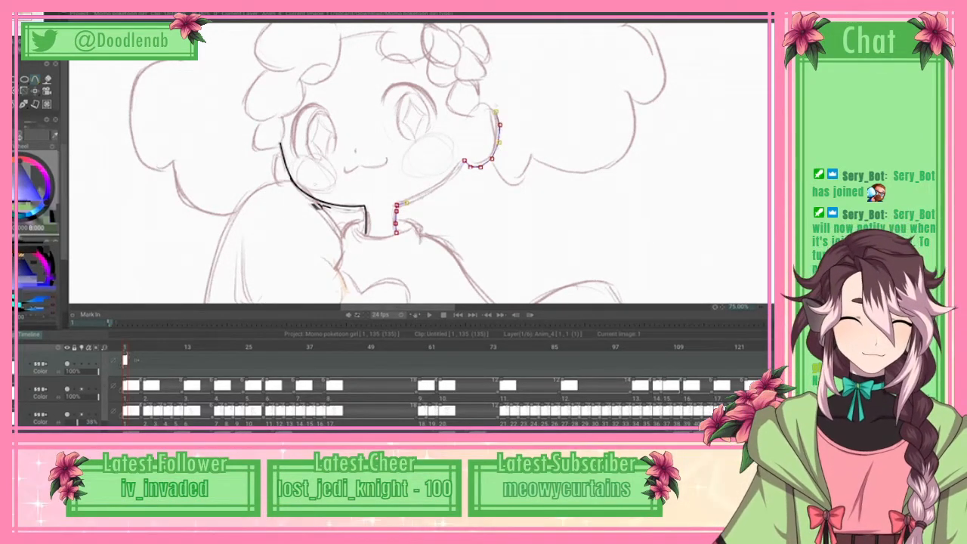
pyautogui.click(487, 102)
pyautogui.click(479, 103)
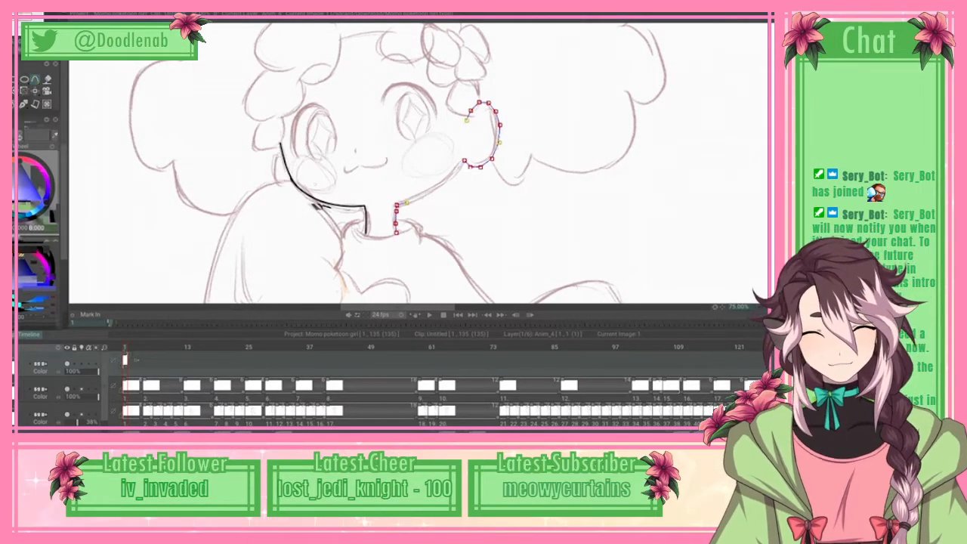
pyautogui.click(18, 16)
pyautogui.click(68, 164)
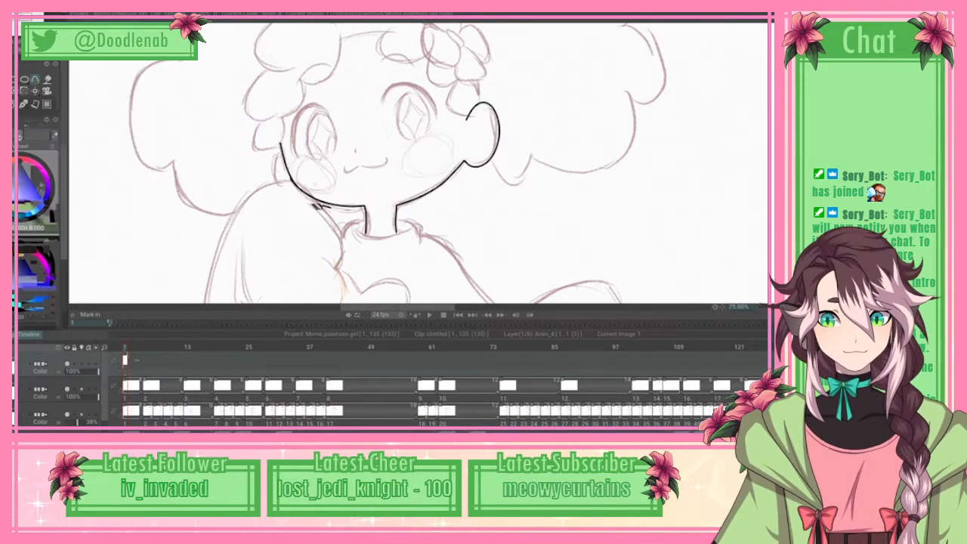
pyautogui.scroll(3, 416, 163)
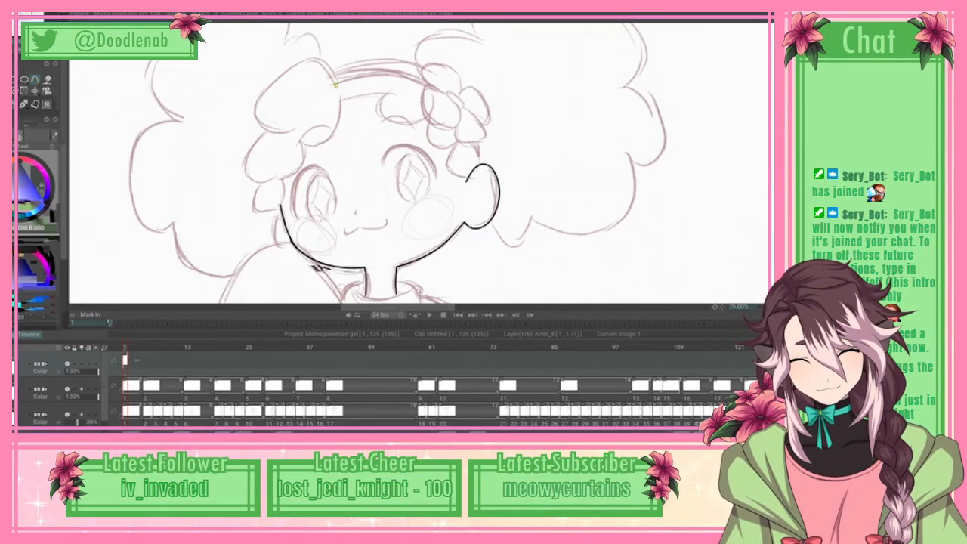
pyautogui.click(294, 66)
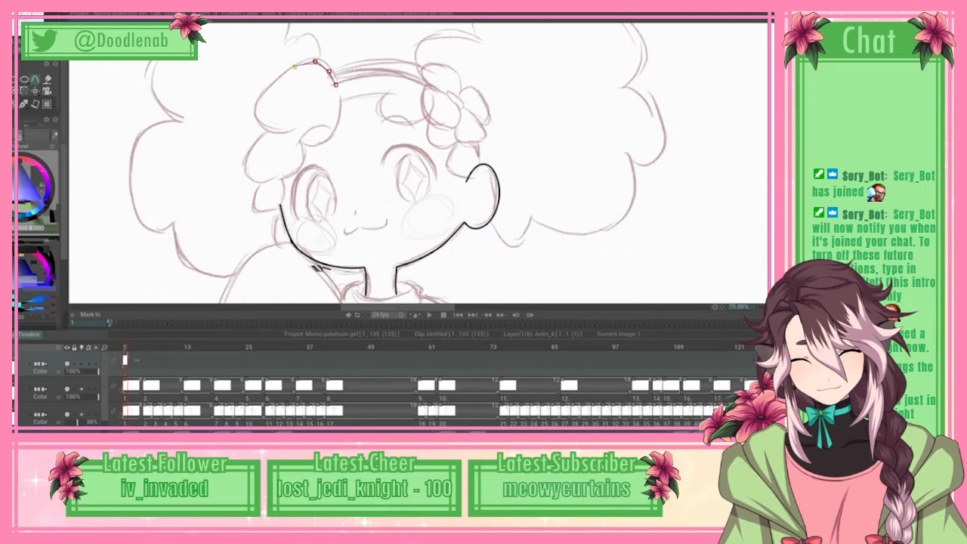
pyautogui.moveTo(315, 61)
pyautogui.mouseDown()
pyautogui.moveTo(300, 64)
pyautogui.moveTo(308, 59)
pyautogui.mouseUp()
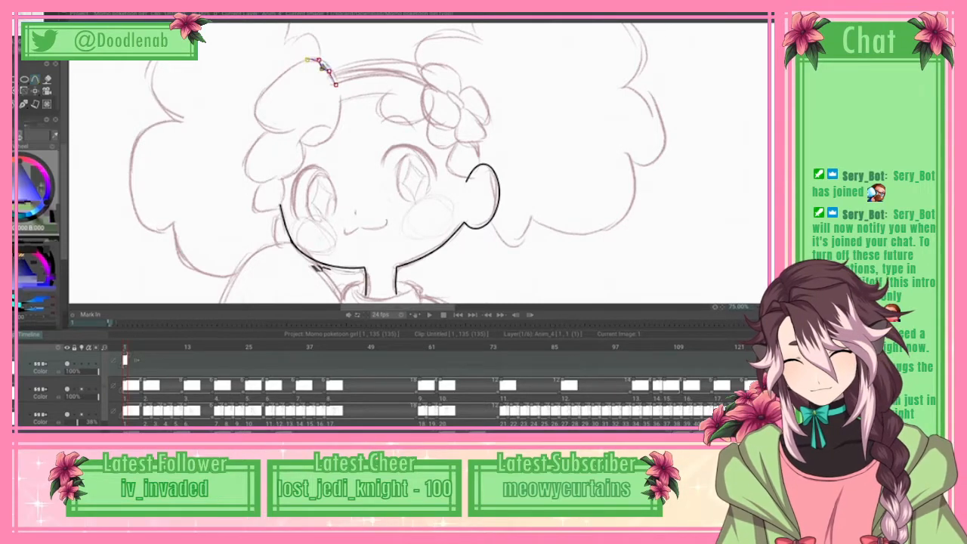
pyautogui.press('Escape')
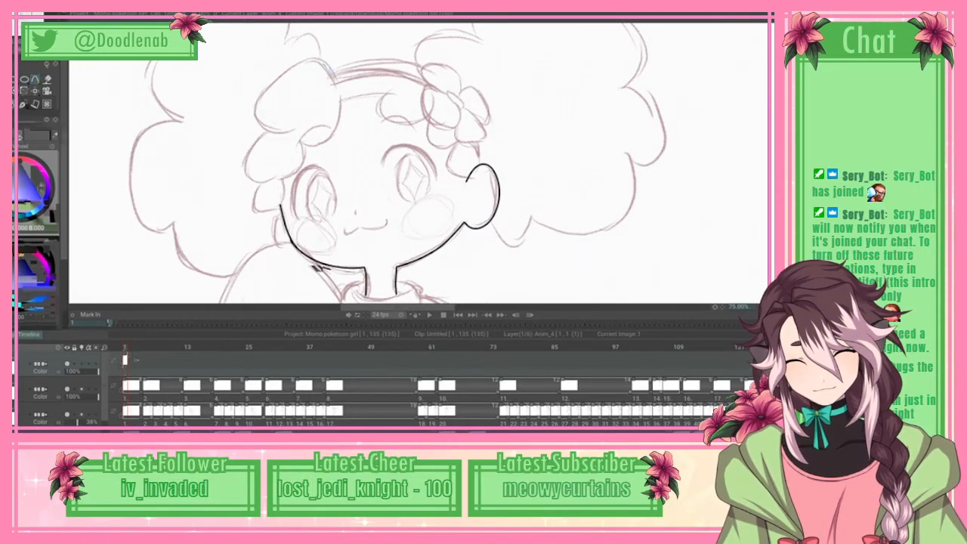
# Step: Trace the outer edge of the large upper hair tuft beside the headband with a spline, and apply it
pyautogui.click(331, 69)
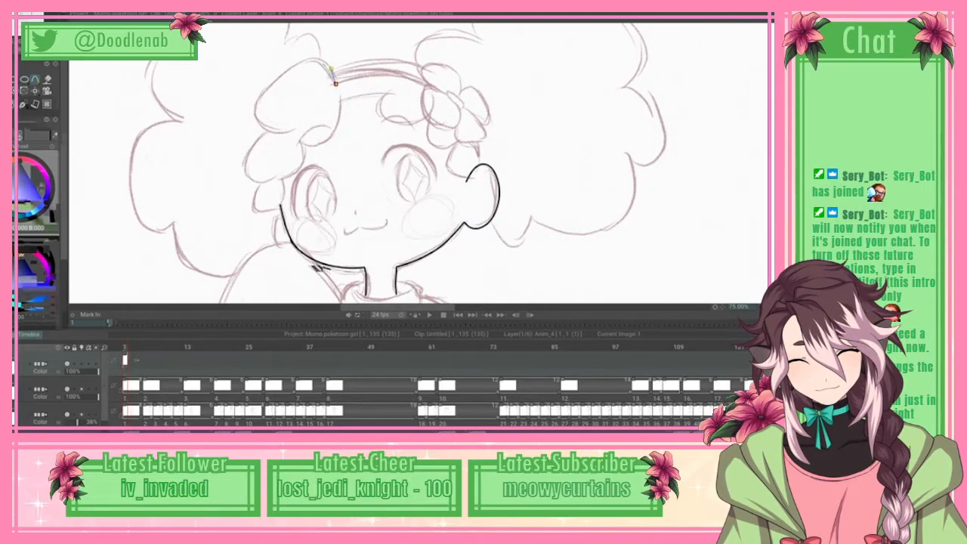
pyautogui.moveTo(320, 53); pyautogui.dragTo(285, 71)
pyautogui.click(264, 91)
pyautogui.click(258, 110)
pyautogui.moveTo(258, 110); pyautogui.dragTo(256, 108)
pyautogui.click(261, 125)
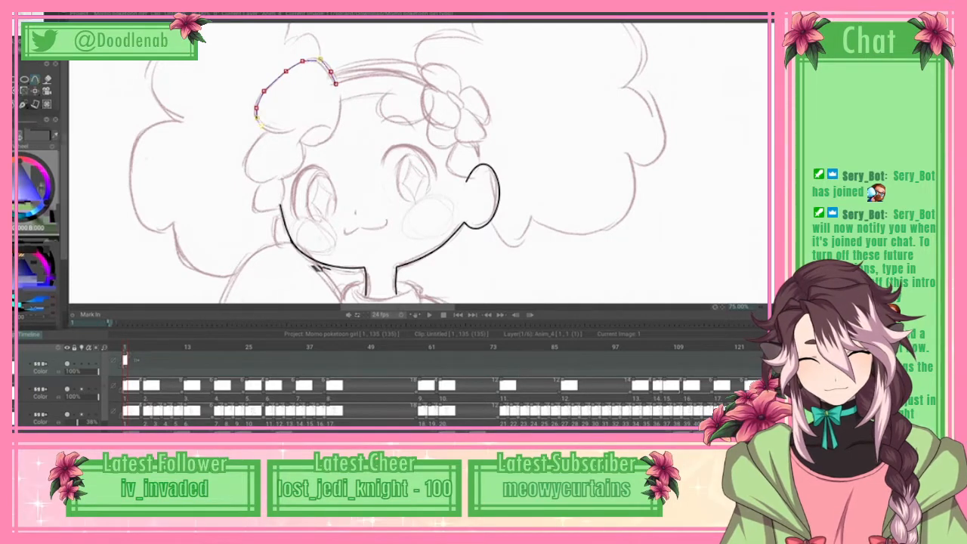
pyautogui.click(278, 133)
pyautogui.click(293, 131)
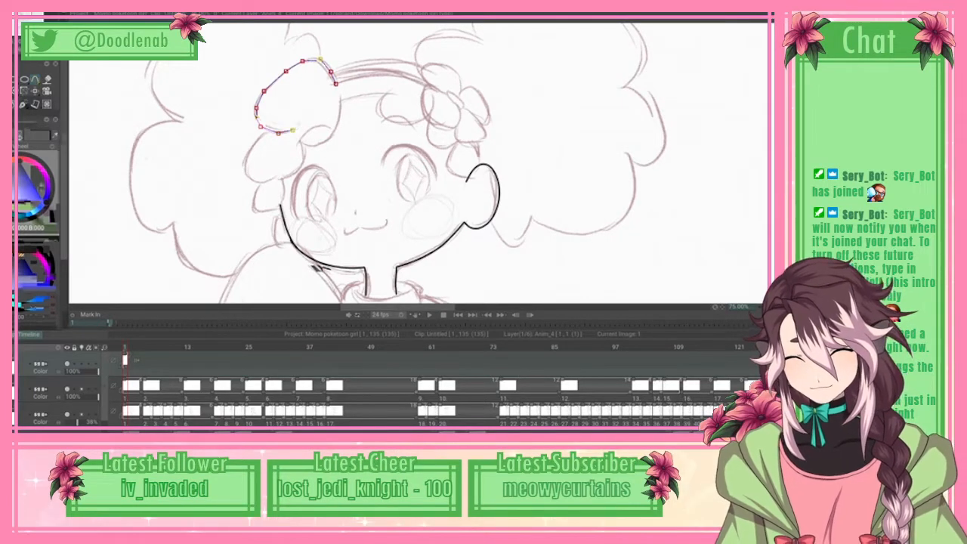
pyautogui.rightClick(292, 131)
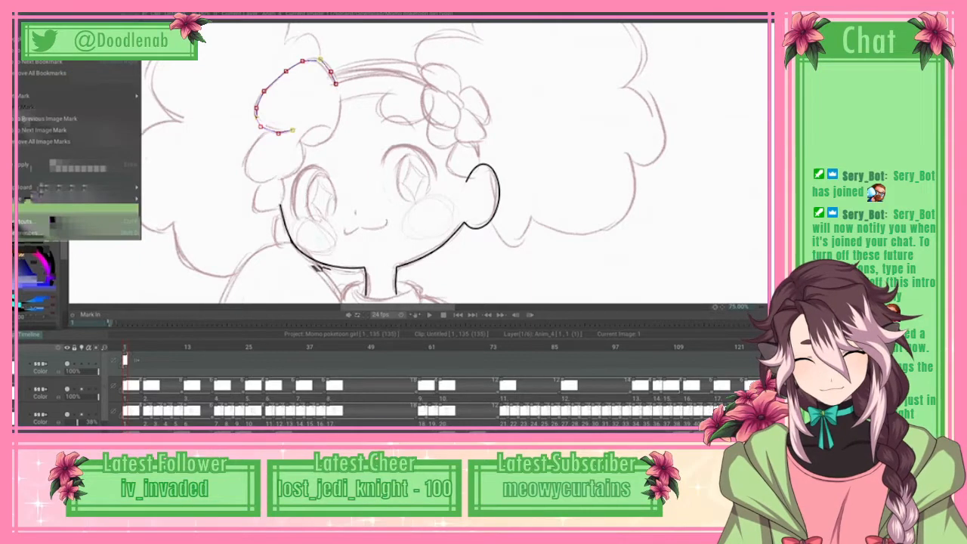
pyautogui.click(46, 165)
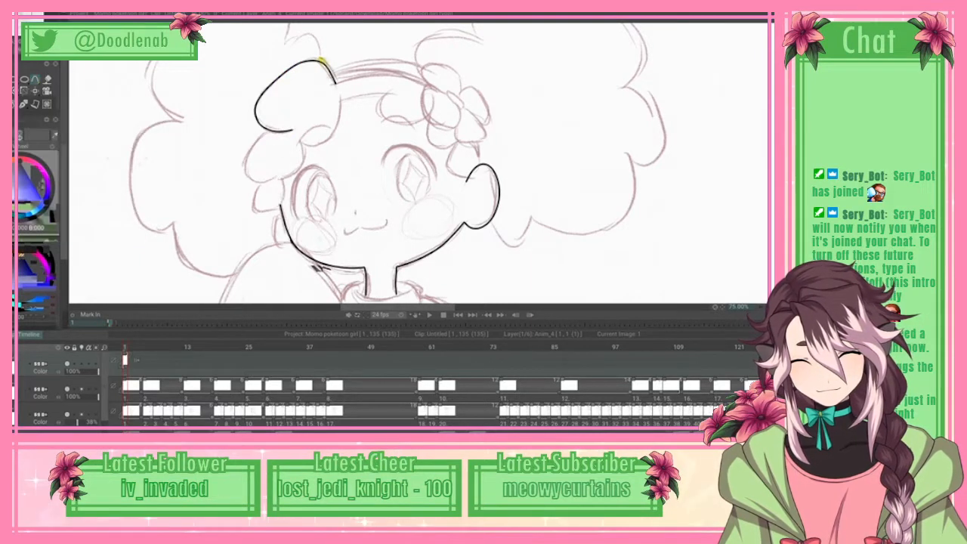
# Step: Trace the outer edge of the middle hair tuft below the large one with a spline, and apply it
pyautogui.moveTo(248, 154); pyautogui.dragTo(245, 172)
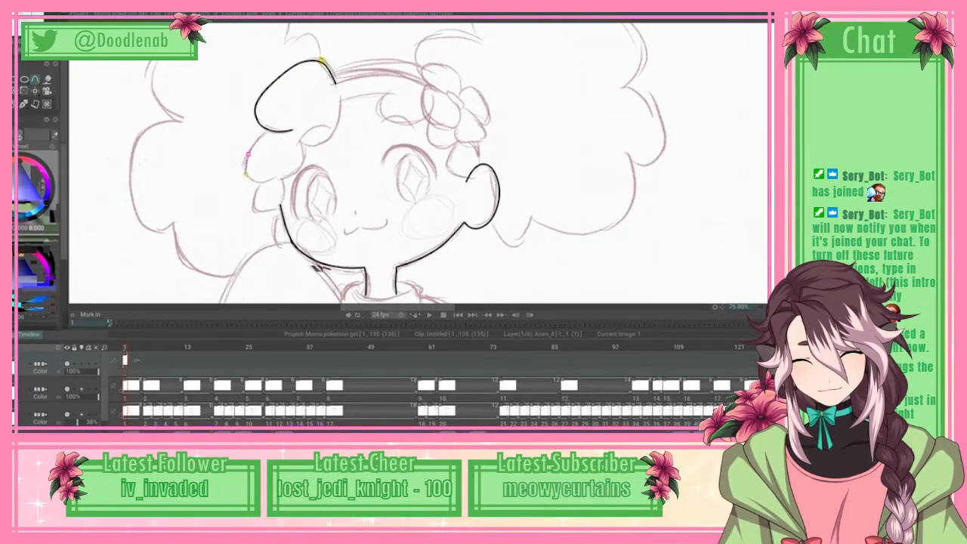
pyautogui.click(251, 181)
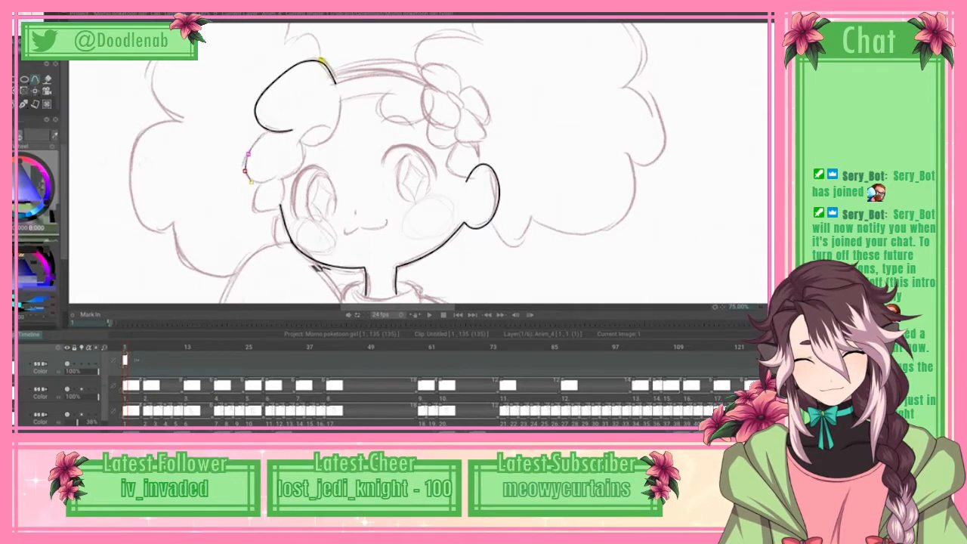
pyautogui.click(263, 183)
pyautogui.click(276, 177)
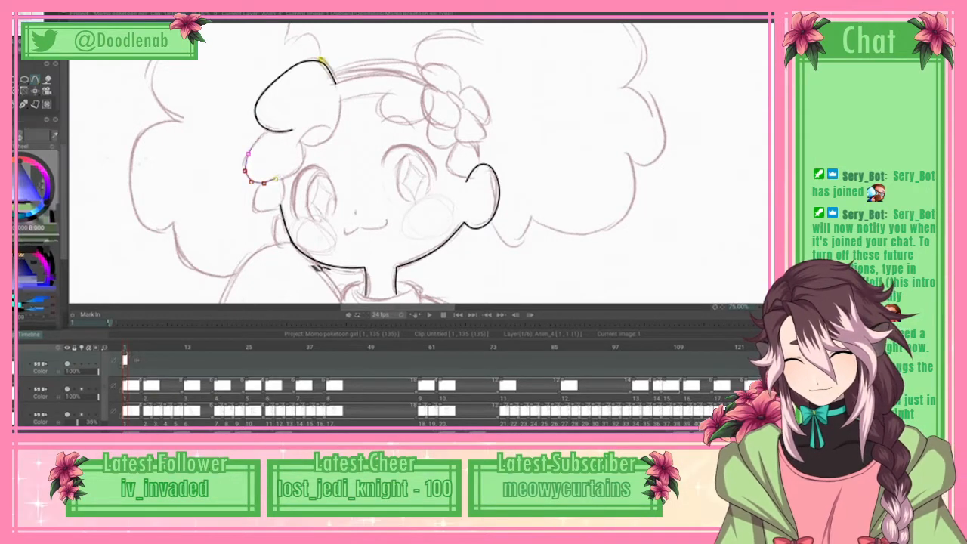
pyautogui.click(21, 16)
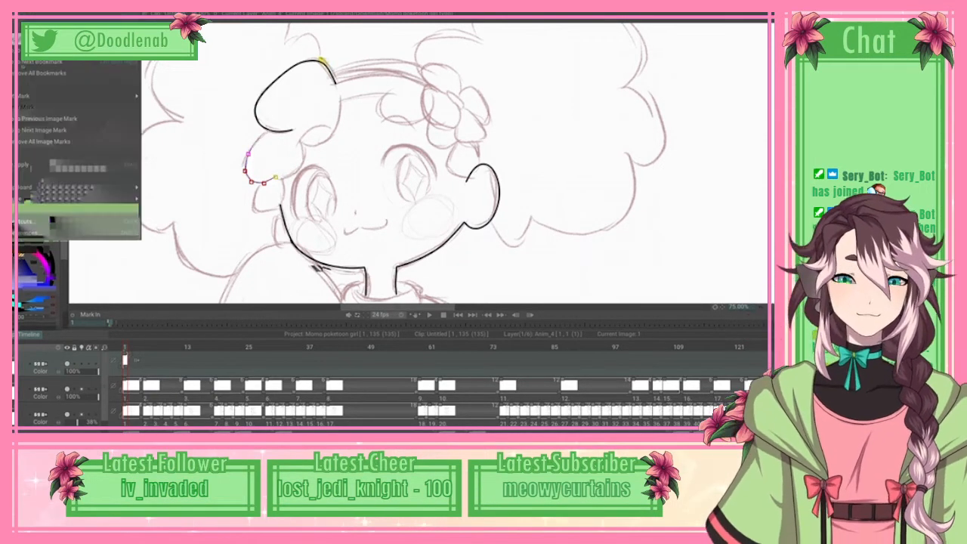
pyautogui.click(47, 164)
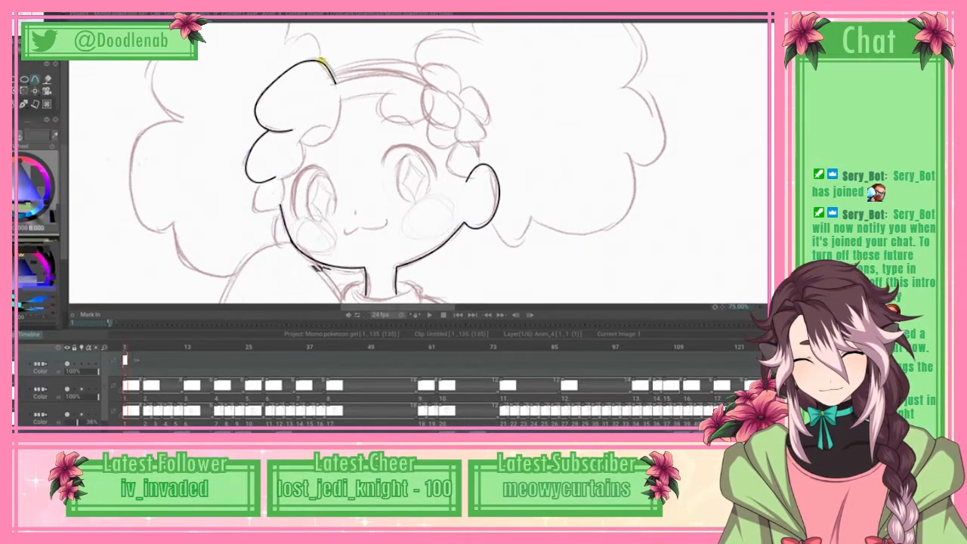
# Step: Place spline points around the outer edge of the smallest hair tuft, just above the jawline's upper end
pyautogui.click(261, 183)
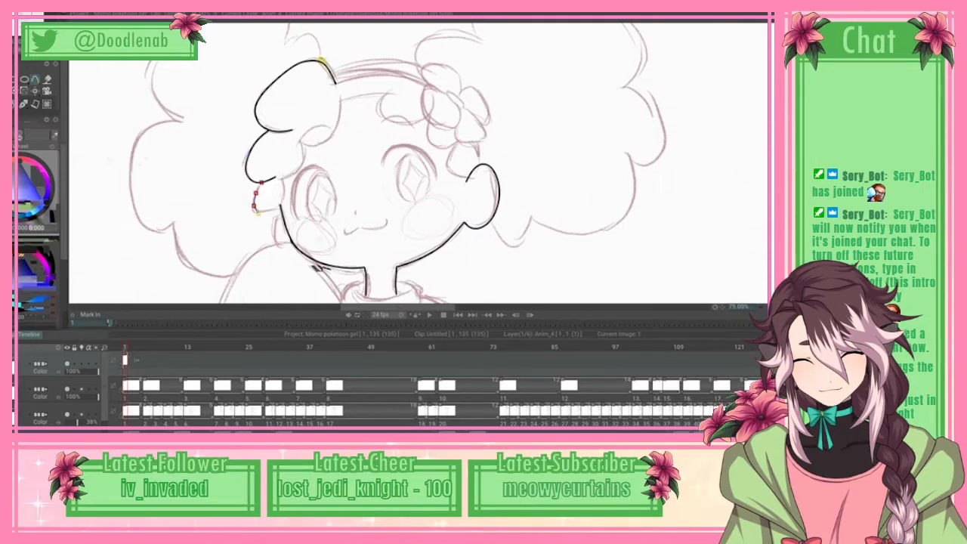
pyautogui.click(257, 212)
pyautogui.click(268, 212)
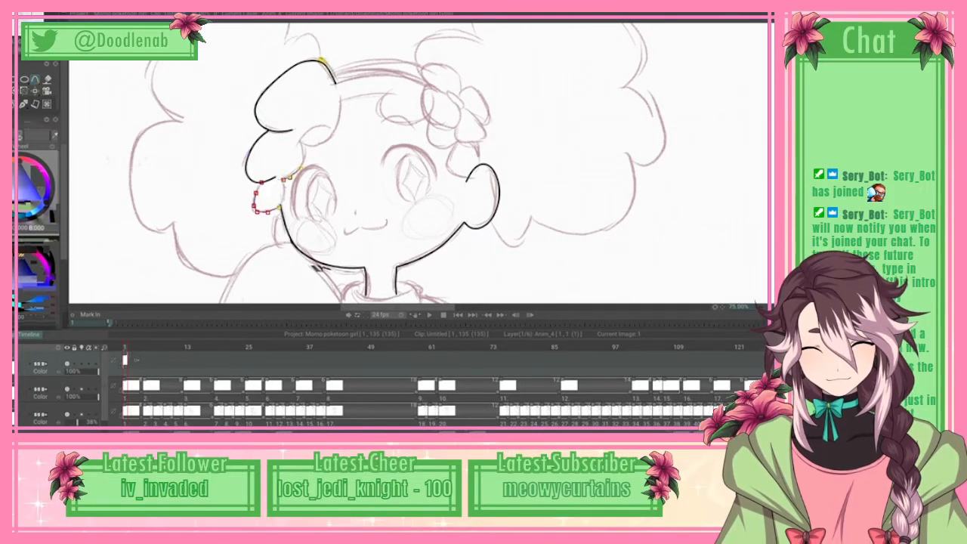
# Step: Trace the inner edges of the middle and upper hair tufts up to the headband, and apply all pending splines
pyautogui.click(304, 142)
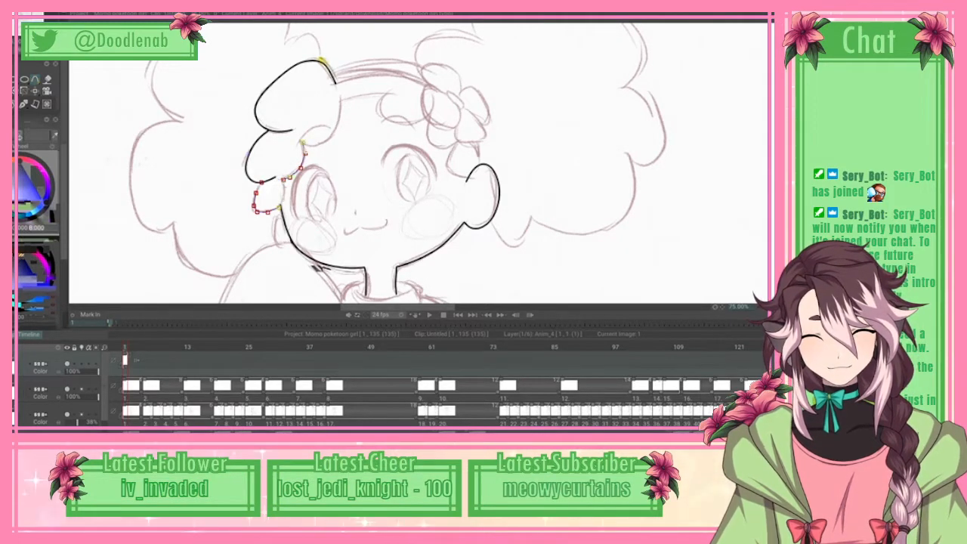
pyautogui.click(310, 132)
pyautogui.click(324, 142)
pyautogui.click(333, 133)
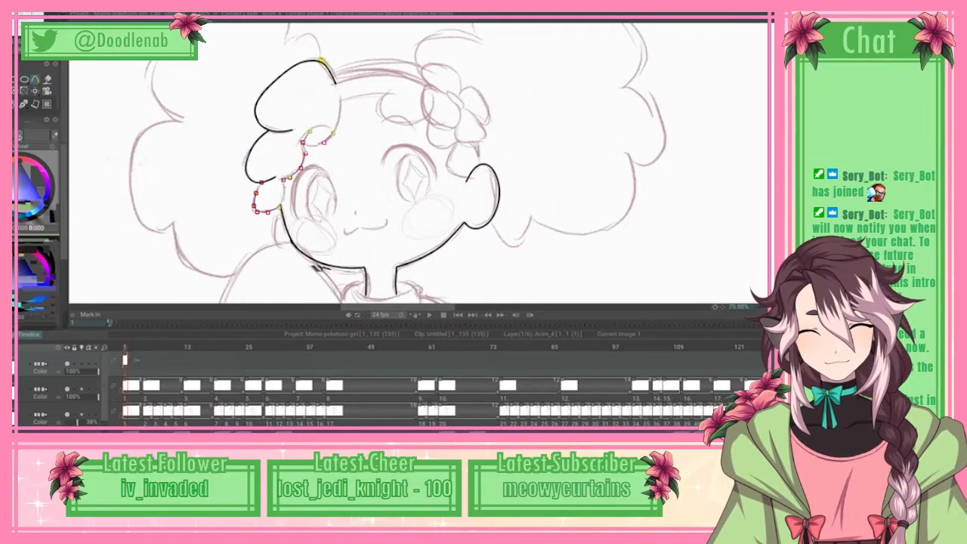
pyautogui.click(339, 121)
pyautogui.click(339, 110)
pyautogui.click(342, 96)
pyautogui.click(340, 97)
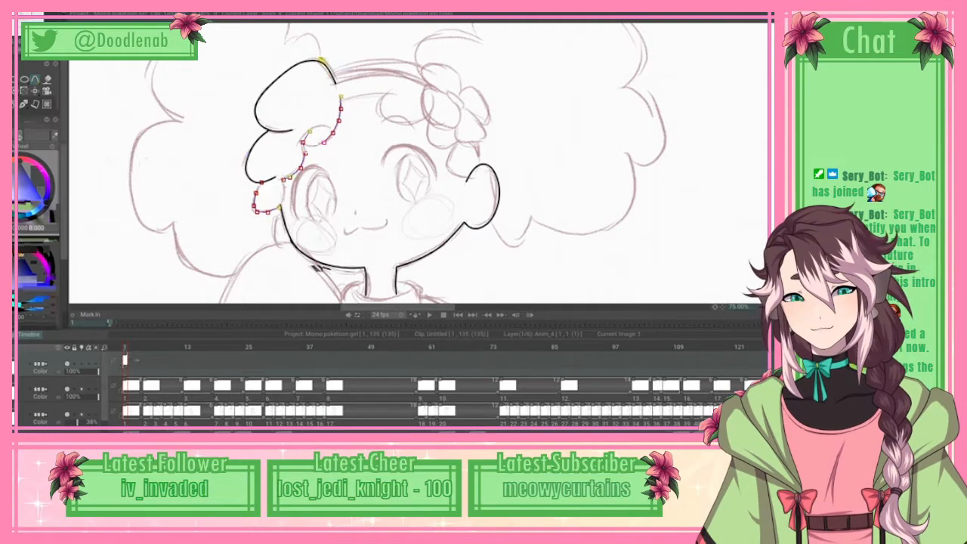
pyautogui.click(30, 13)
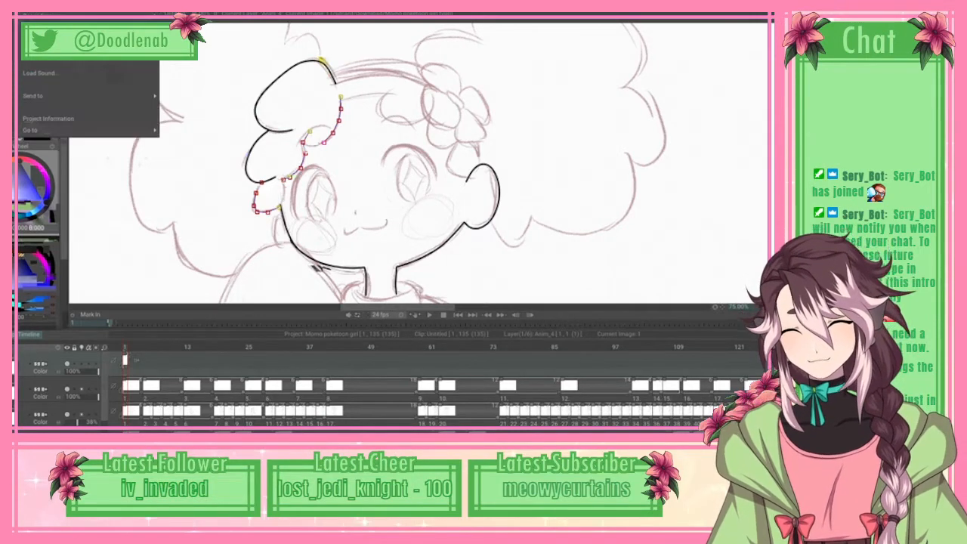
pyautogui.click(60, 164)
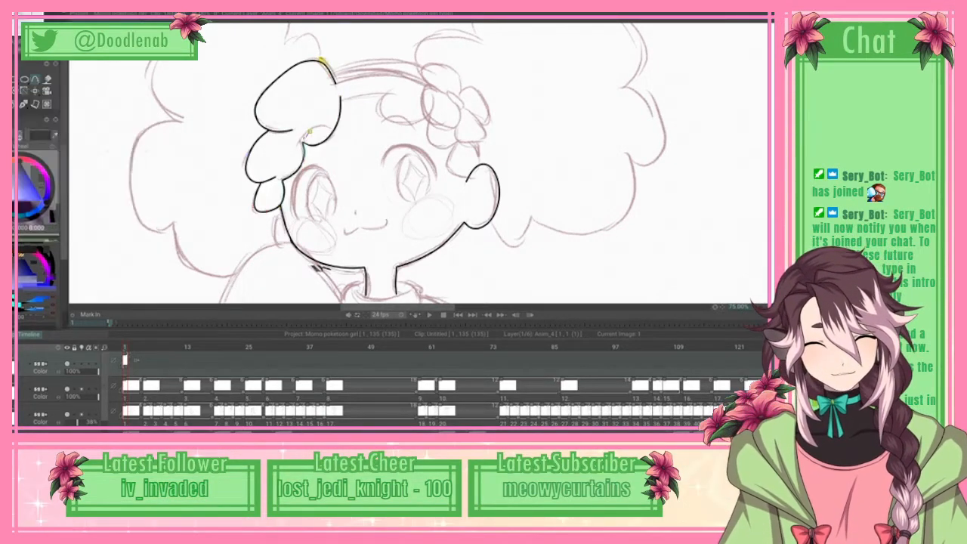
pyautogui.scroll(2, 418, 164)
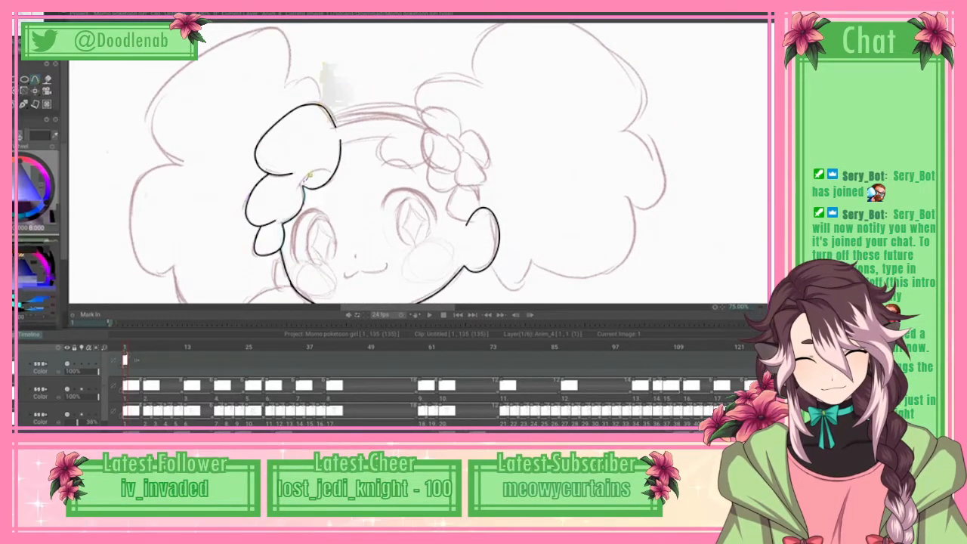
# Step: Trace the hairline across the forehead and the rounded fringe tuft up to the flower with splines, and apply them
pyautogui.click(349, 141)
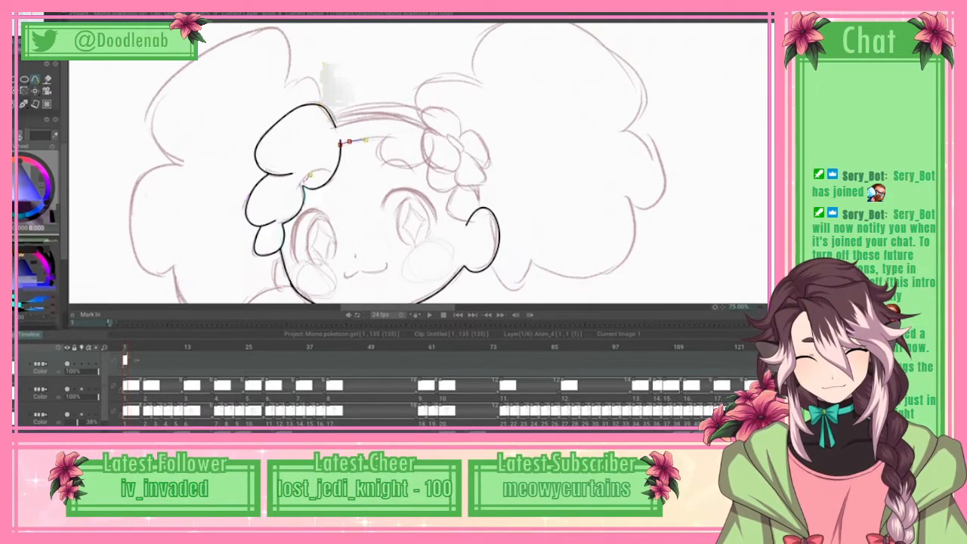
pyautogui.click(366, 139)
pyautogui.click(379, 149)
pyautogui.click(384, 162)
pyautogui.click(403, 168)
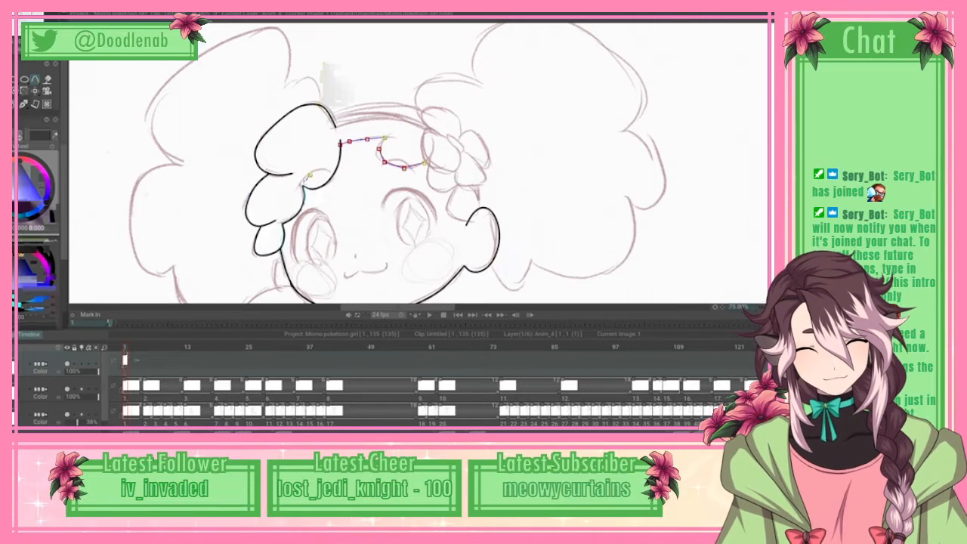
pyautogui.click(421, 166)
pyautogui.click(430, 160)
pyautogui.click(432, 151)
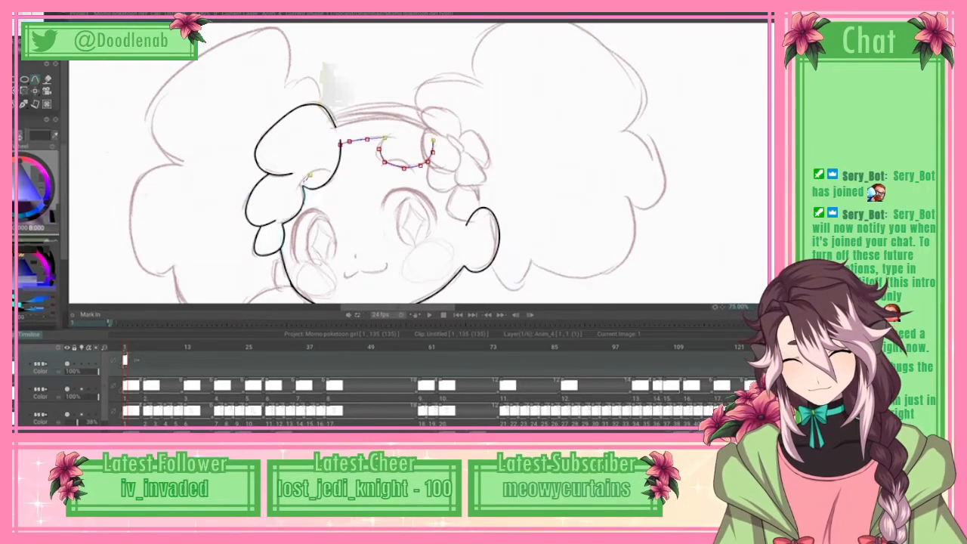
pyautogui.click(15, 16)
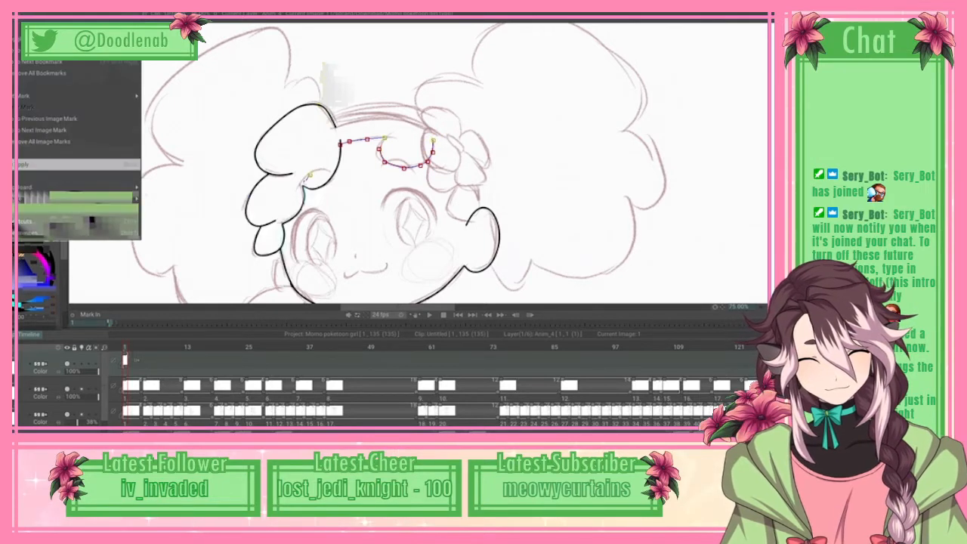
# Step: Trace the flower's bottom petal with a spline, from the end of the fringe tuft round to the petal's inner corner
pyautogui.click(430, 156)
pyautogui.click(428, 169)
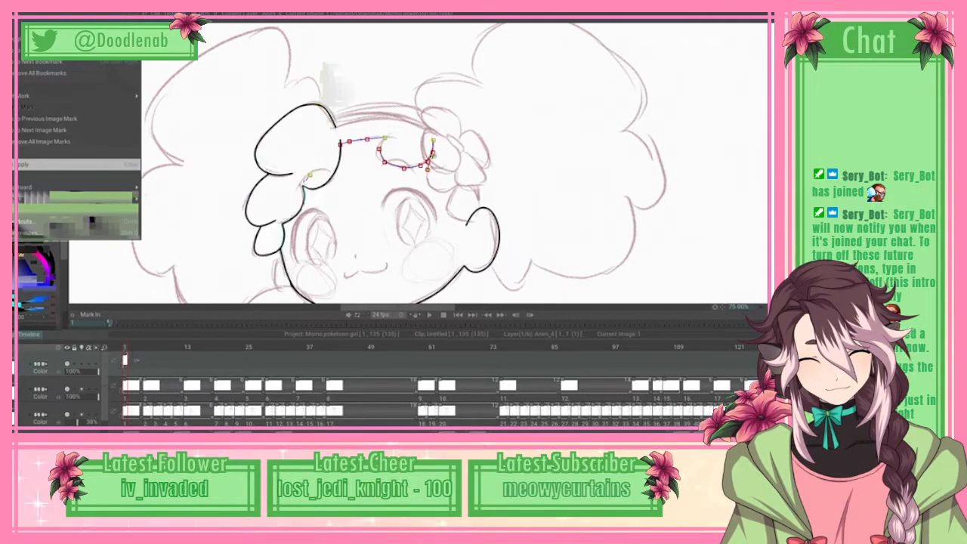
pyautogui.click(432, 187)
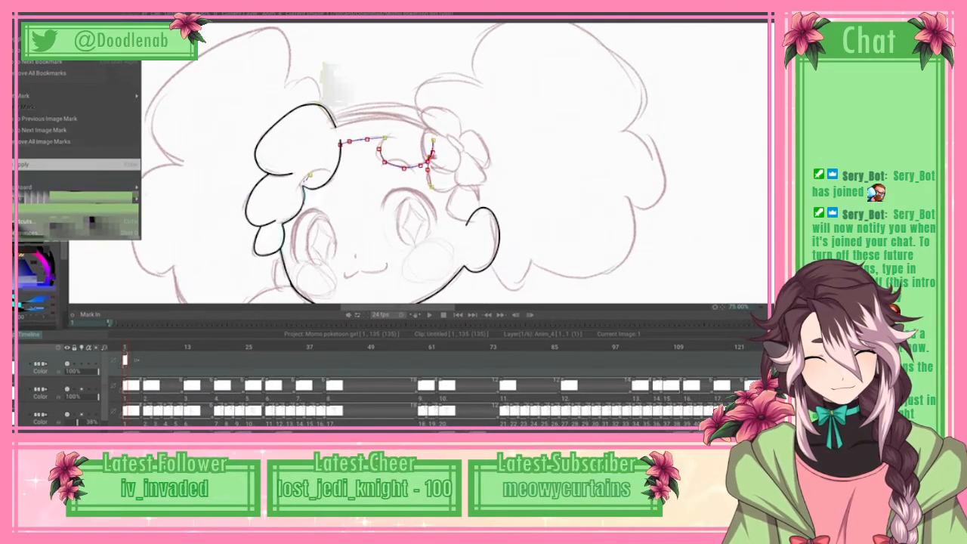
pyautogui.click(439, 190)
pyautogui.click(445, 191)
pyautogui.click(451, 191)
pyautogui.click(460, 184)
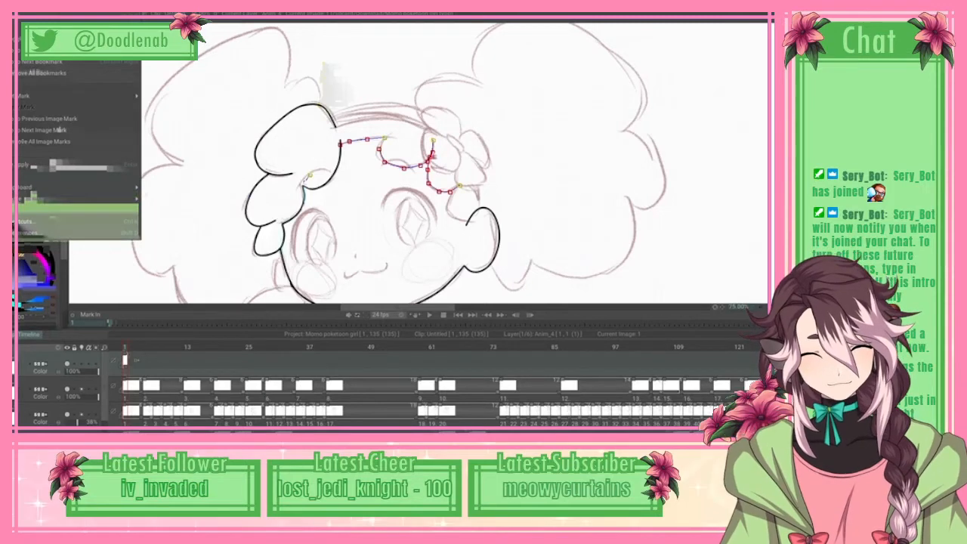
# Step: Trace the small hair tuft between the flower and the ear with a spline ending at the ear's outline
pyautogui.click(448, 201)
pyautogui.click(446, 211)
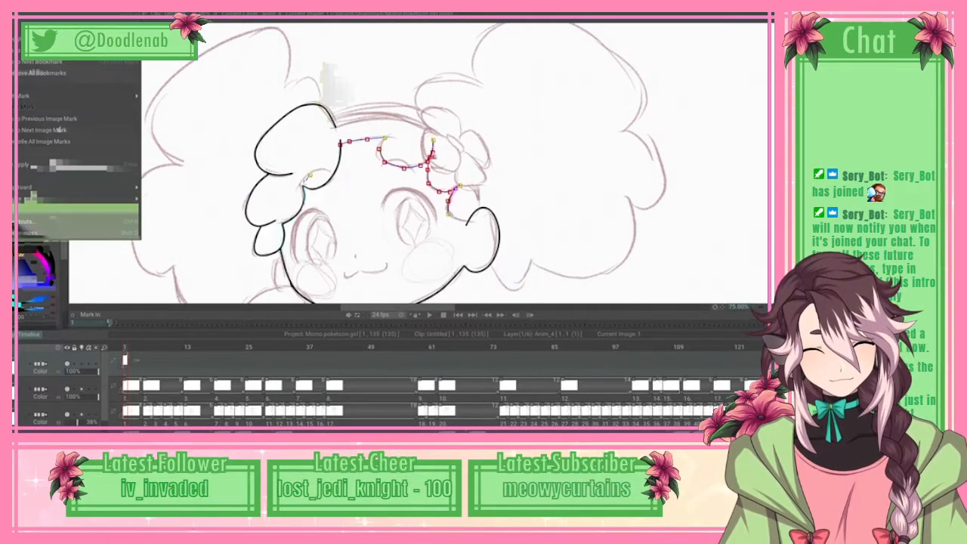
pyautogui.click(455, 220)
pyautogui.click(466, 222)
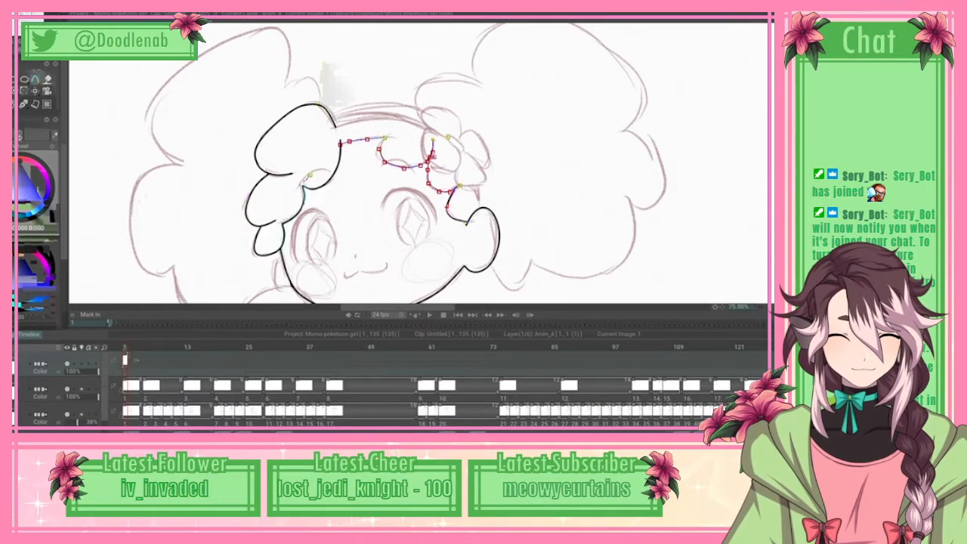
# Step: Trace the small oval centre of the flower as a closed spline, and apply it
pyautogui.click(466, 149)
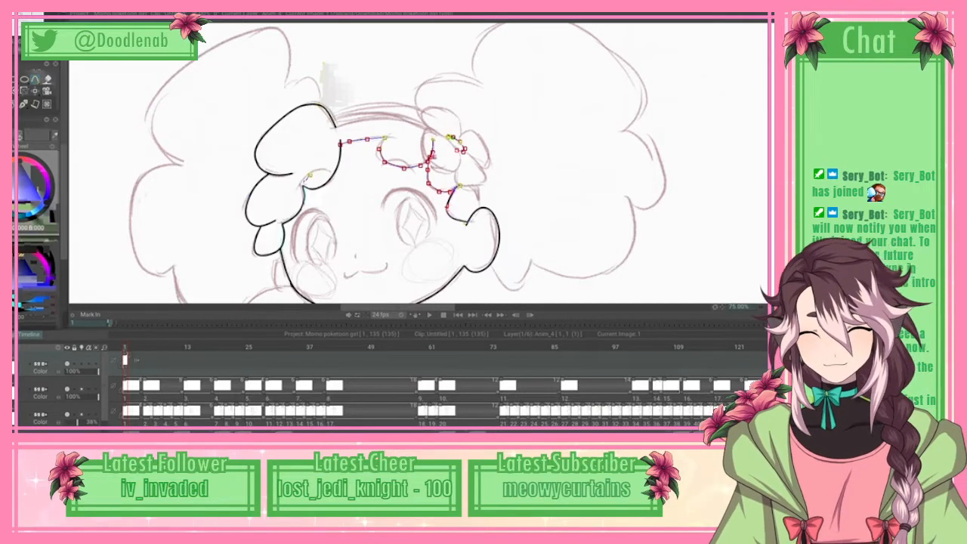
pyautogui.rightClick(453, 138)
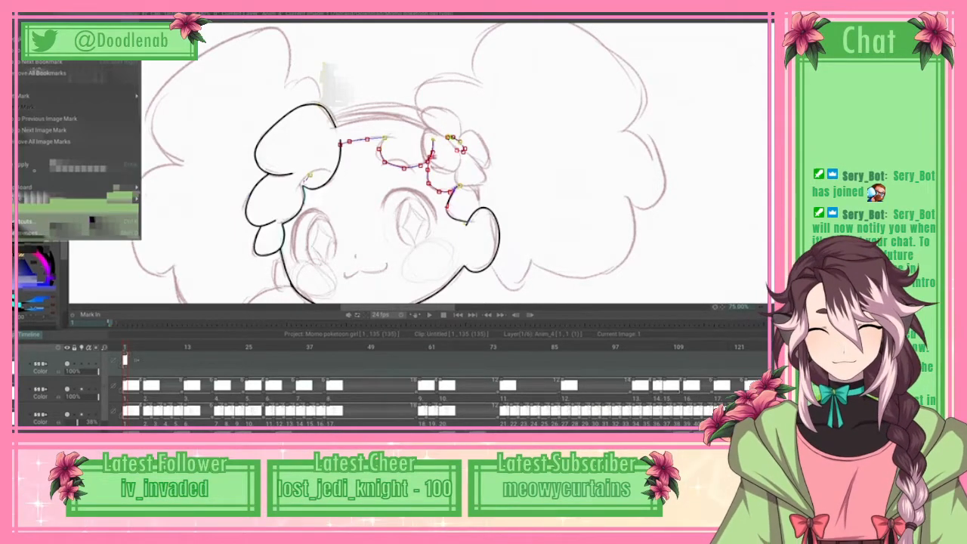
pyautogui.click(80, 165)
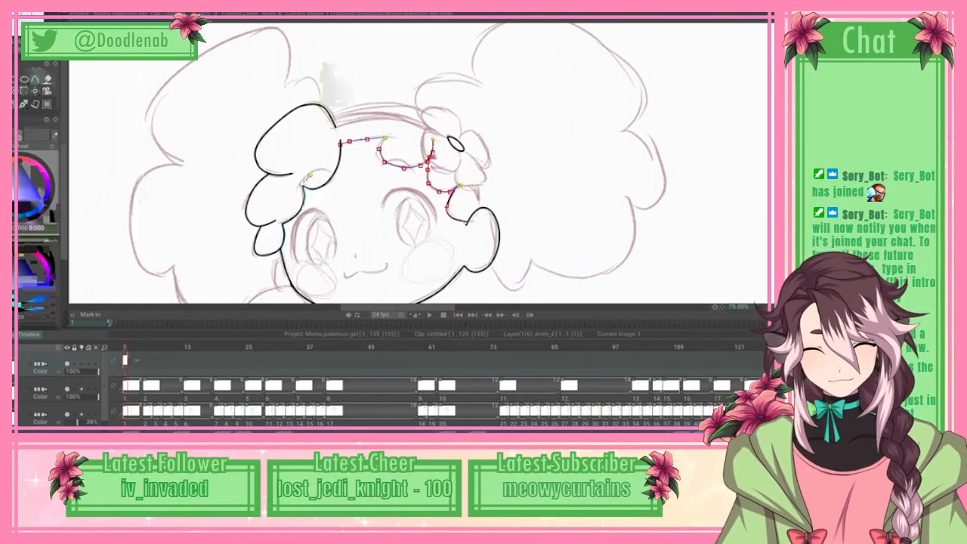
# Step: Trace the flower's left petal around to the oval centre, apply the spline, and erase the fringe line crossing the petal
pyautogui.click(438, 134)
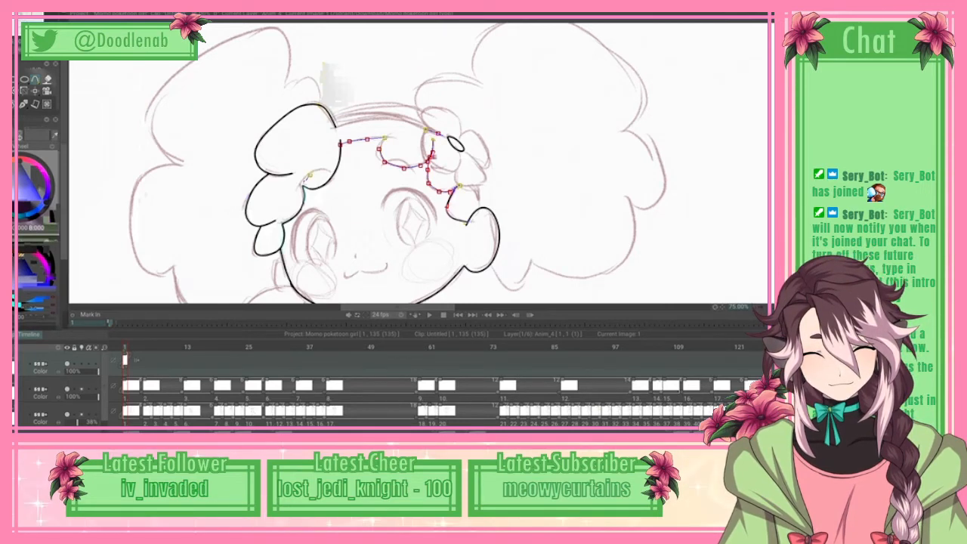
pyautogui.click(426, 130)
pyautogui.moveTo(425, 130); pyautogui.dragTo(424, 134)
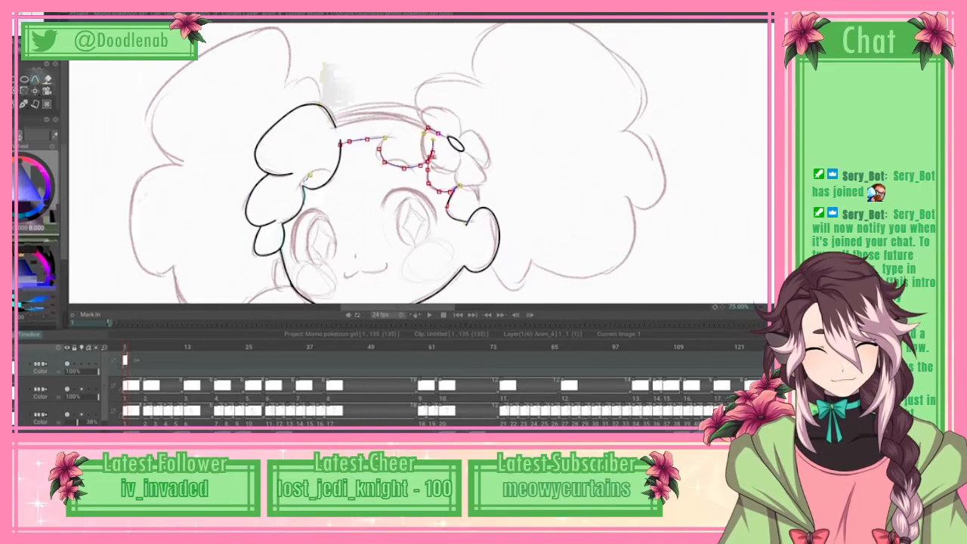
pyautogui.click(453, 173)
pyautogui.click(461, 167)
pyautogui.click(462, 160)
pyautogui.click(461, 152)
pyautogui.rightClick(461, 151)
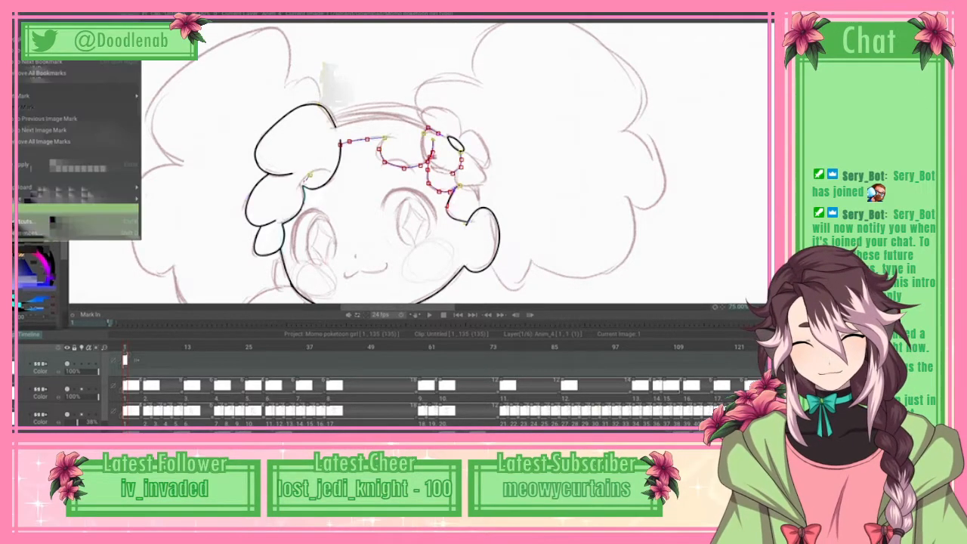
pyautogui.click(80, 164)
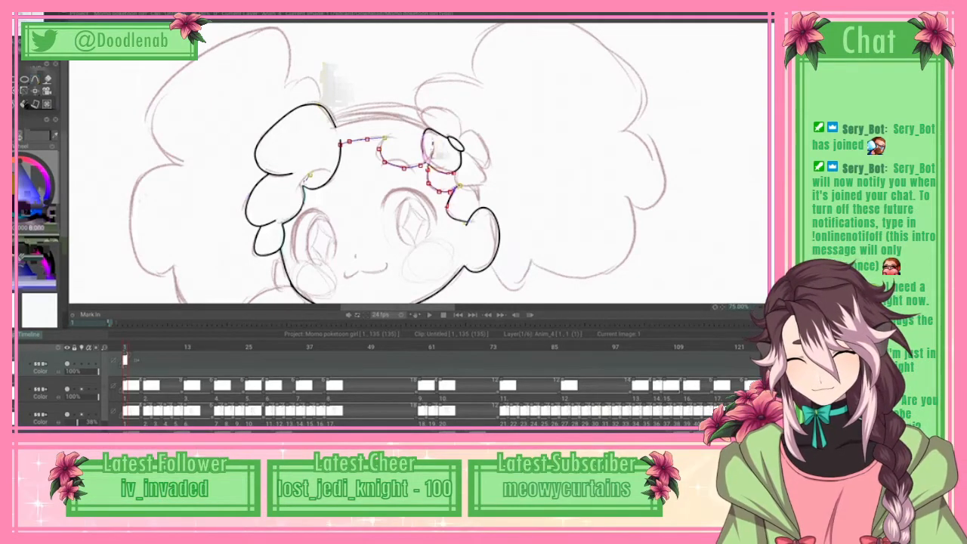
pyautogui.press('p')
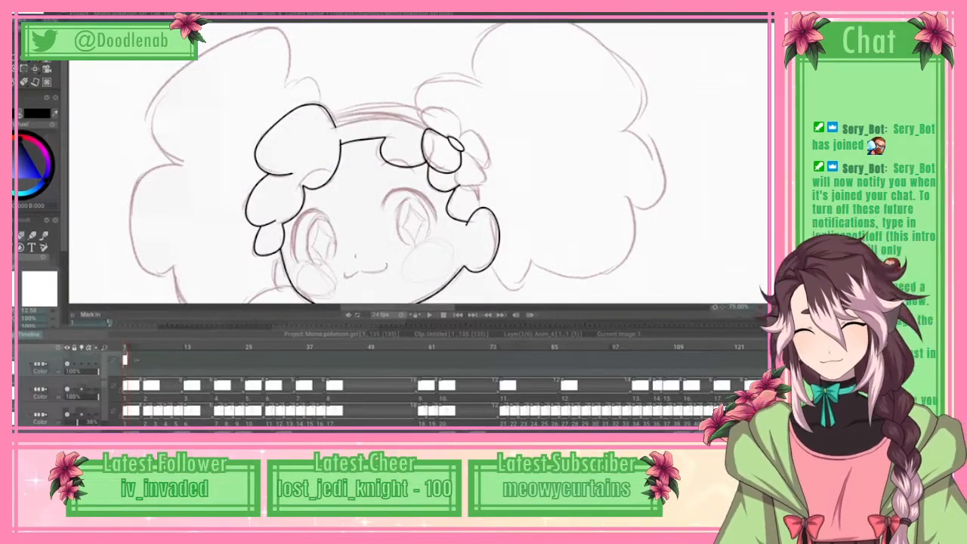
# Step: Trace the flower's top petal with a spline back to the oval centre, and apply it
pyautogui.press('e')
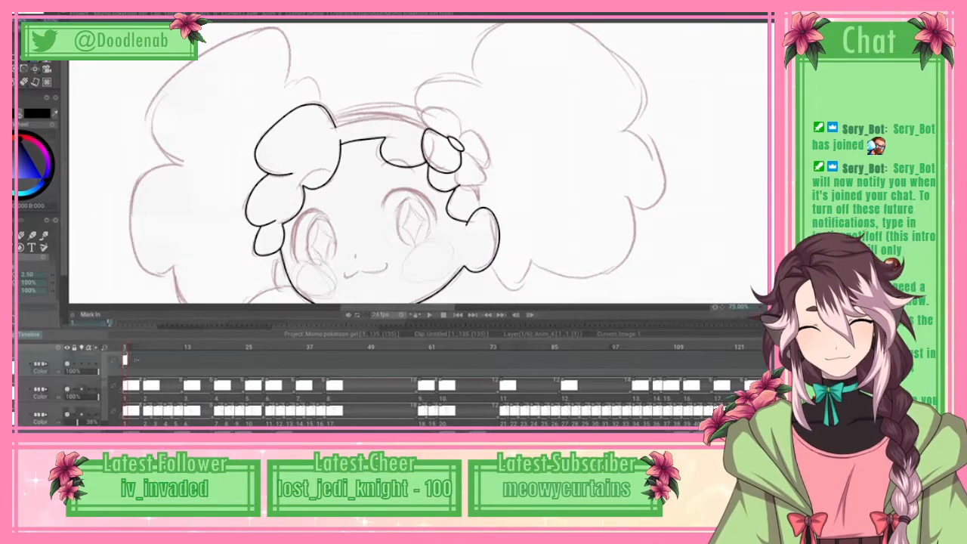
pyautogui.moveTo(429, 129); pyautogui.dragTo(424, 121)
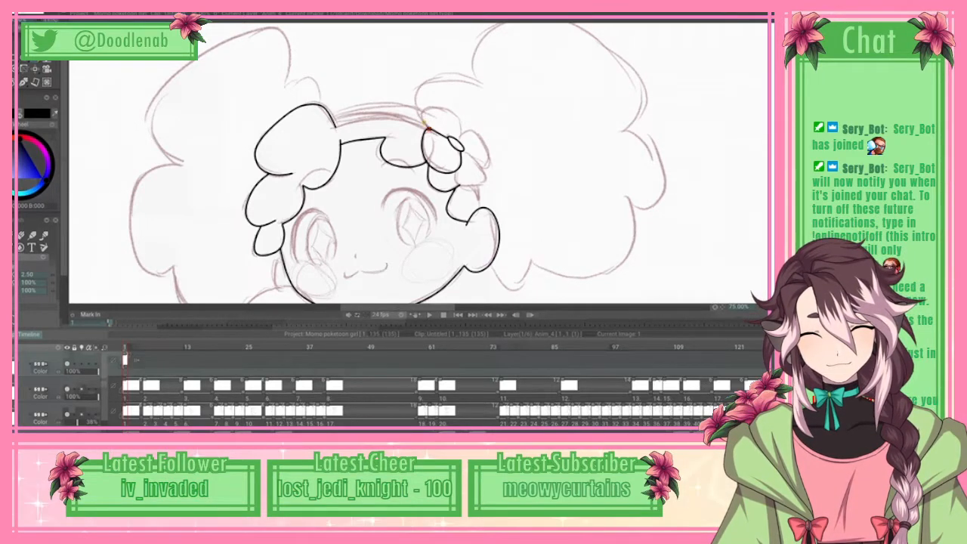
pyautogui.click(423, 113)
pyautogui.click(430, 108)
pyautogui.click(444, 109)
pyautogui.click(462, 126)
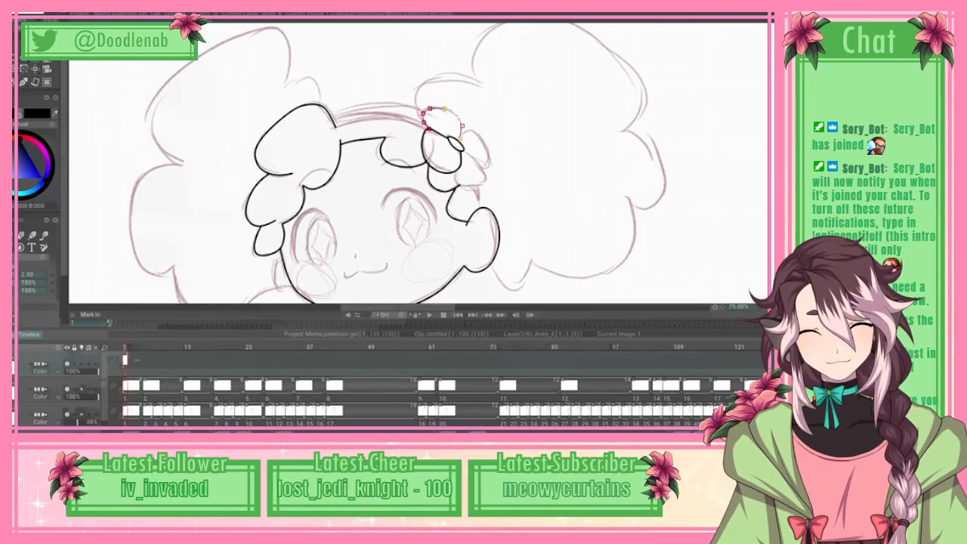
pyautogui.click(459, 140)
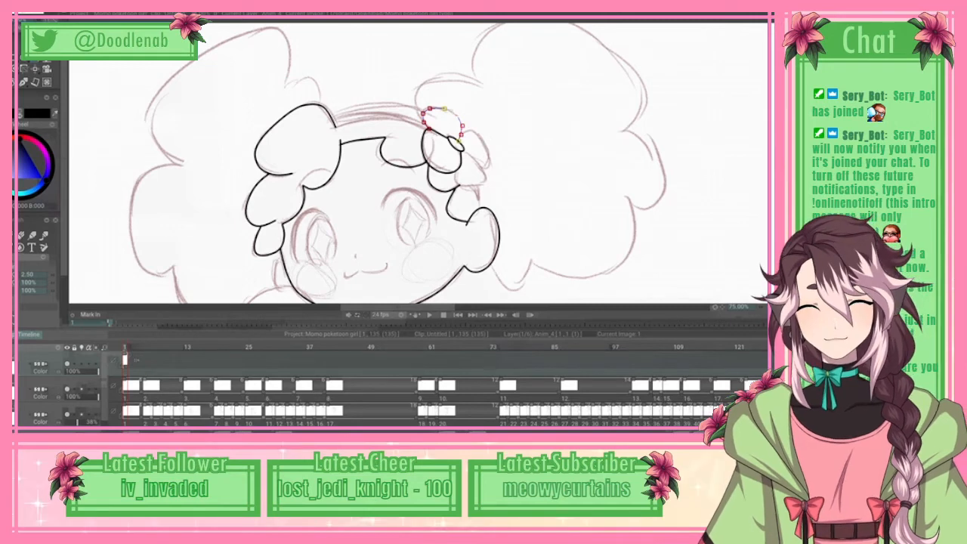
pyautogui.click(15, 14)
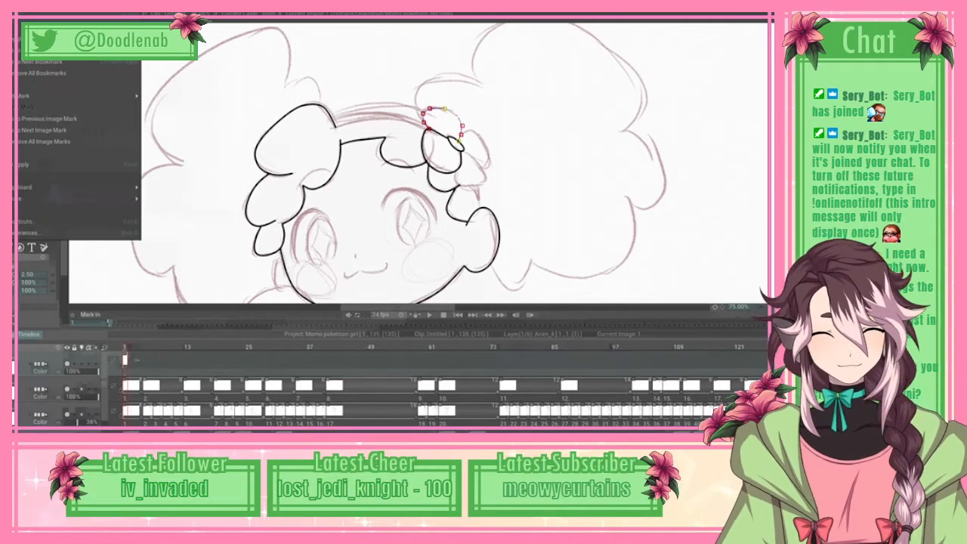
pyautogui.click(38, 165)
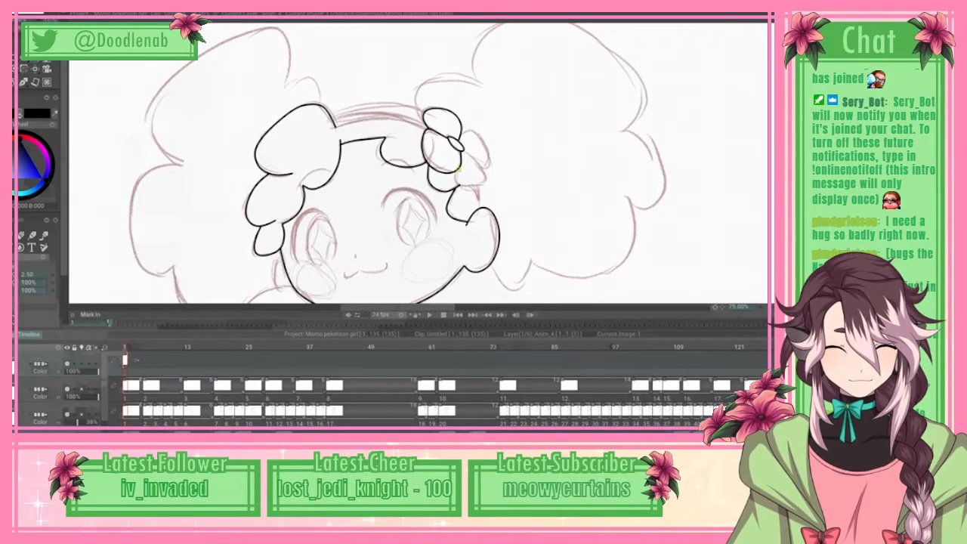
# Step: Trace the flower's lower-right petal with a spline, and apply it
pyautogui.moveTo(459, 169)
pyautogui.mouseDown()
pyautogui.moveTo(458, 180)
pyautogui.moveTo(474, 156)
pyautogui.moveTo(464, 150)
pyautogui.mouseUp()
pyautogui.rightClick(464, 150)
pyautogui.click(80, 164)
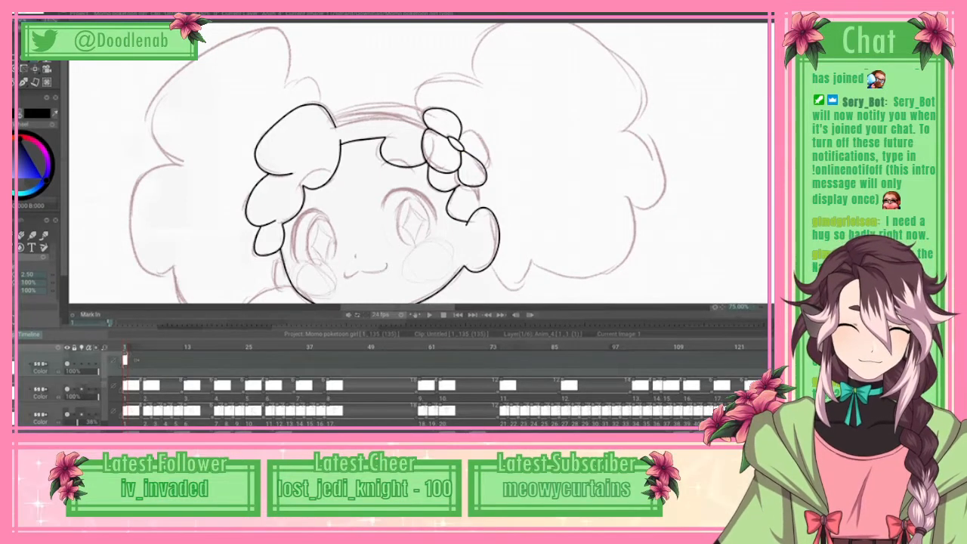
# Step: Trace the flower's right petal with a spline, adjust its upper curve to the sketch, and apply it
pyautogui.click(459, 141)
pyautogui.moveTo(466, 130); pyautogui.dragTo(475, 130)
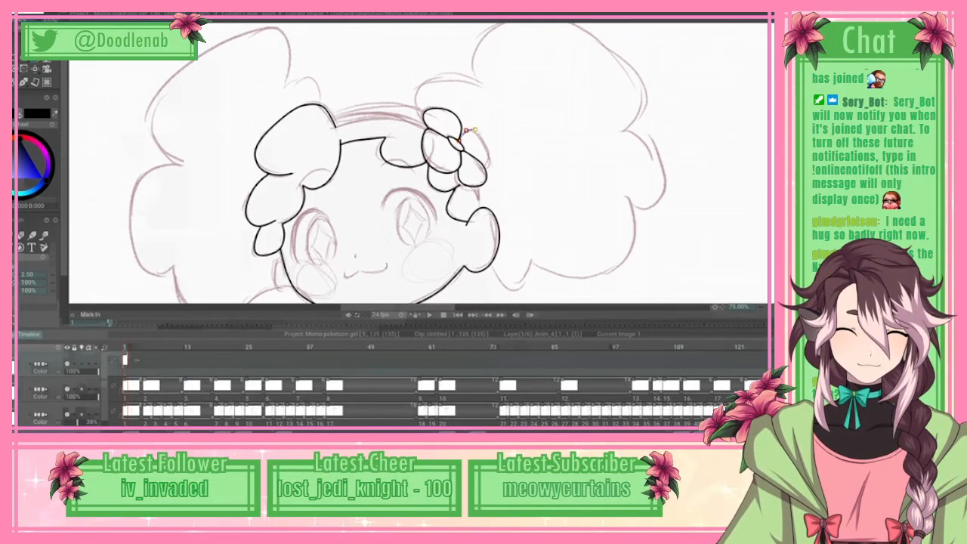
pyautogui.moveTo(489, 163); pyautogui.dragTo(487, 167)
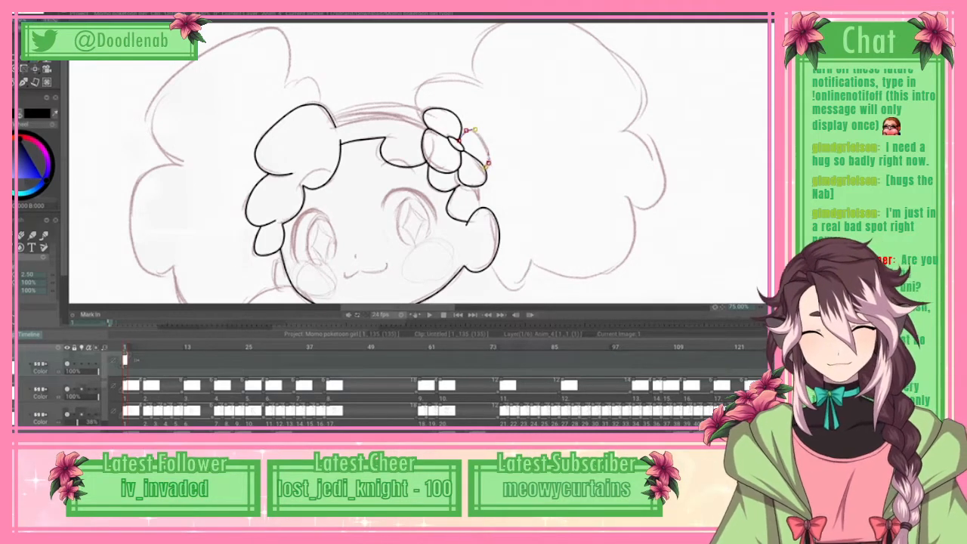
pyautogui.moveTo(466, 130); pyautogui.dragTo(472, 129)
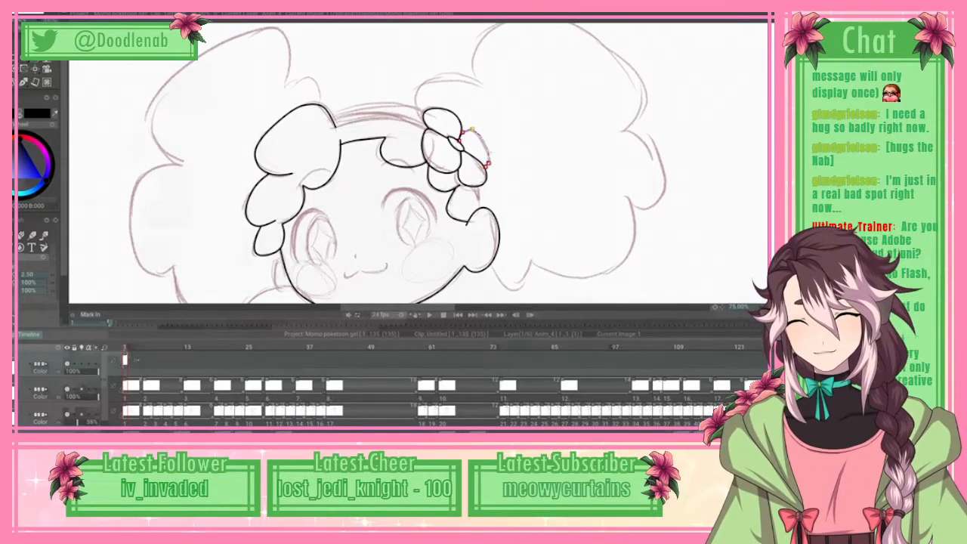
pyautogui.click(22, 14)
pyautogui.click(47, 165)
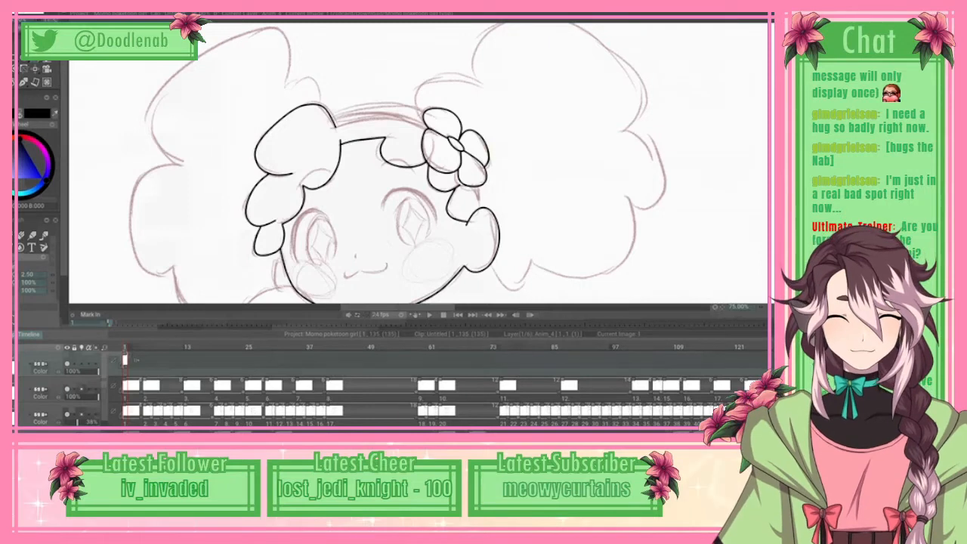
pyautogui.press('b')
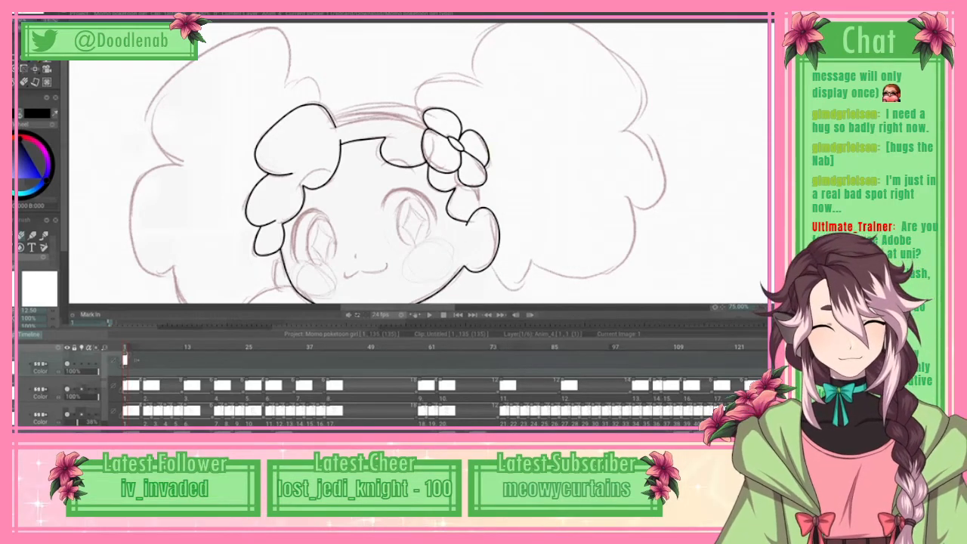
pyautogui.scroll(-5, 420, 163)
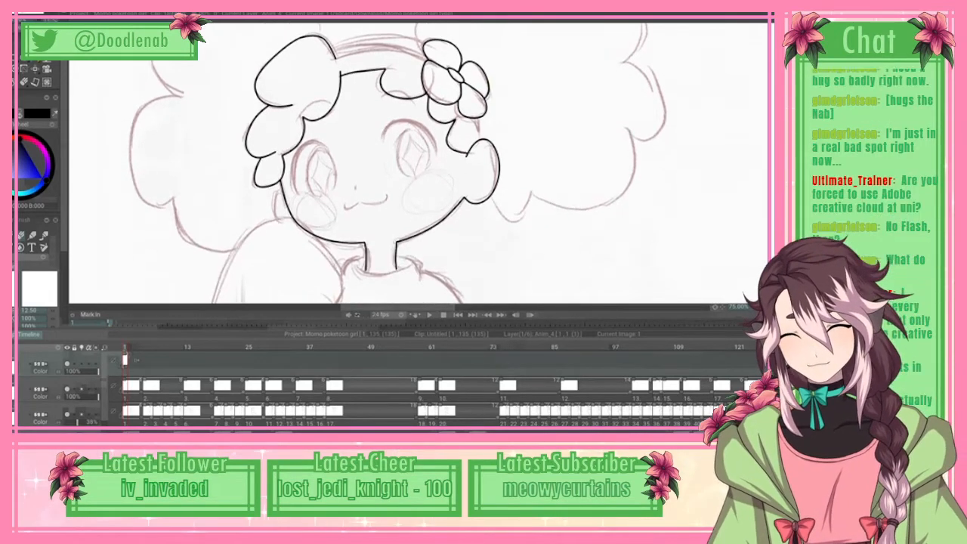
pyautogui.scroll(-1, 398, 163)
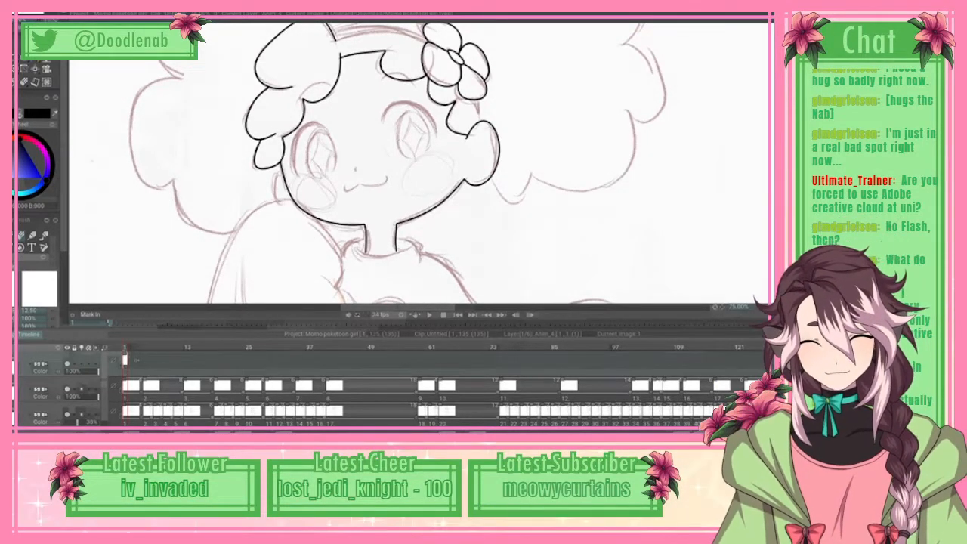
pyautogui.scroll(5, 418, 163)
pyautogui.scroll(-5, 418, 164)
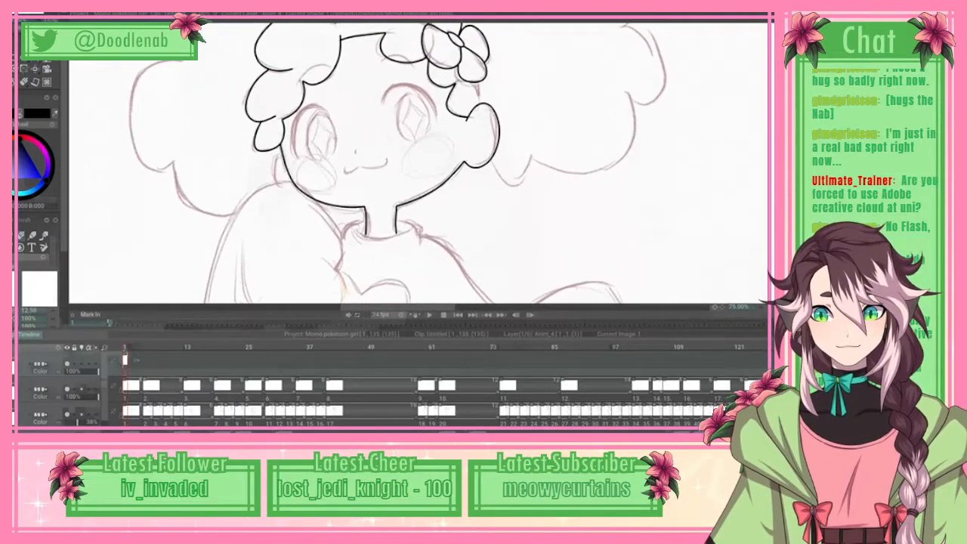
pyautogui.scroll(-1, 418, 164)
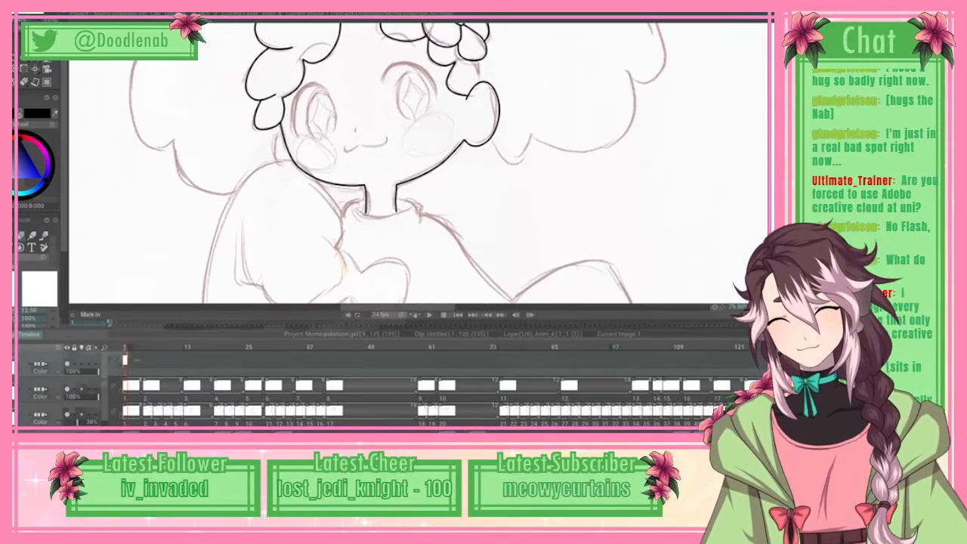
pyautogui.press('b')
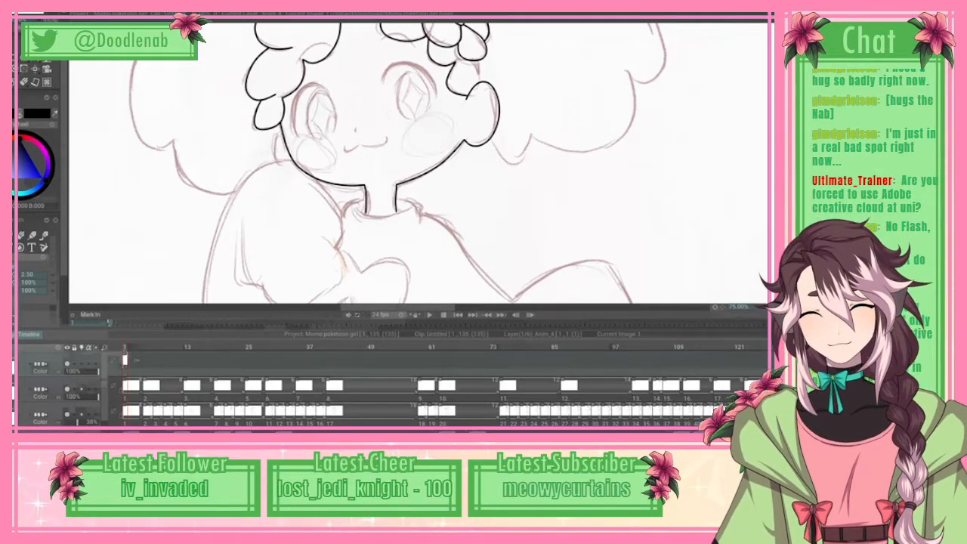
pyautogui.scroll(2, 418, 163)
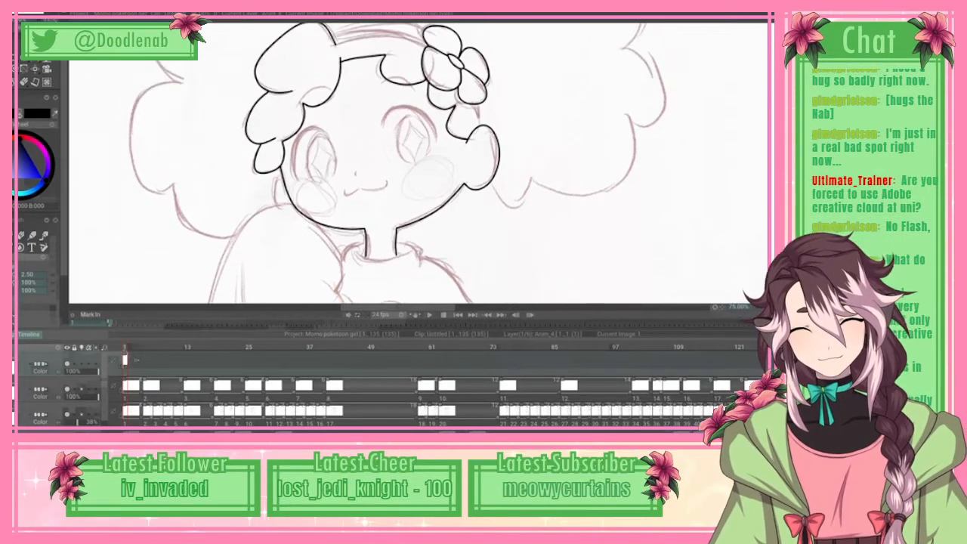
pyautogui.moveTo(301, 136); pyautogui.dragTo(295, 175)
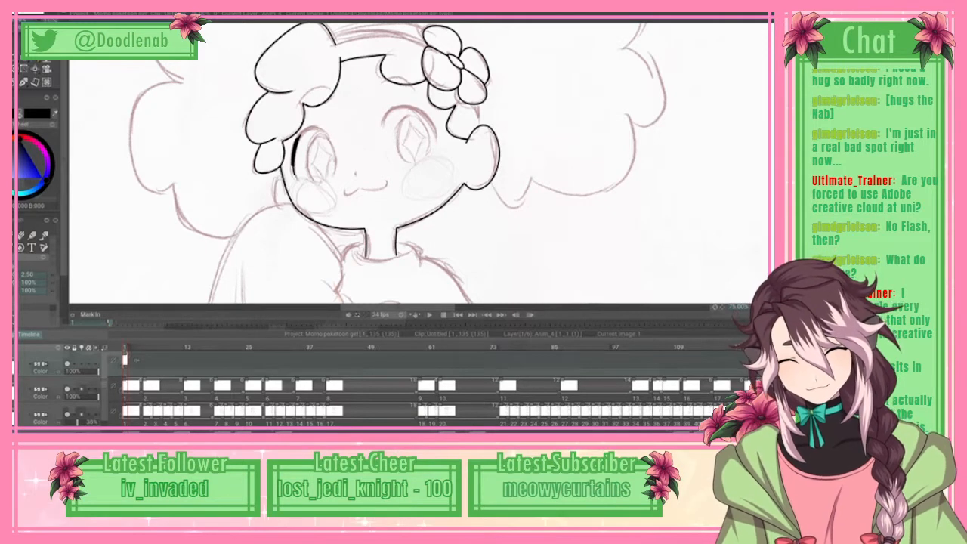
pyautogui.moveTo(297, 176); pyautogui.dragTo(293, 152)
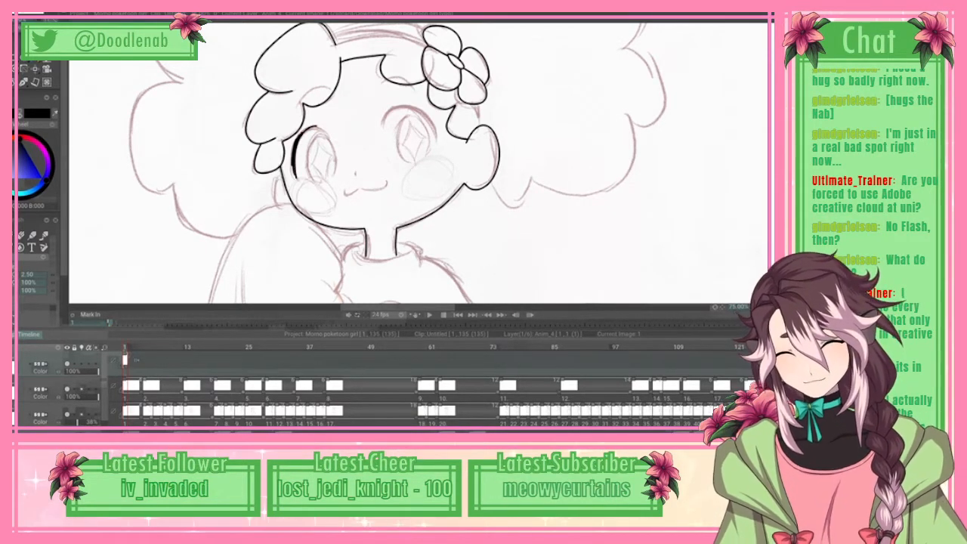
pyautogui.hotkey('ctrl', 'z')
pyautogui.scroll(-3, 38, 189)
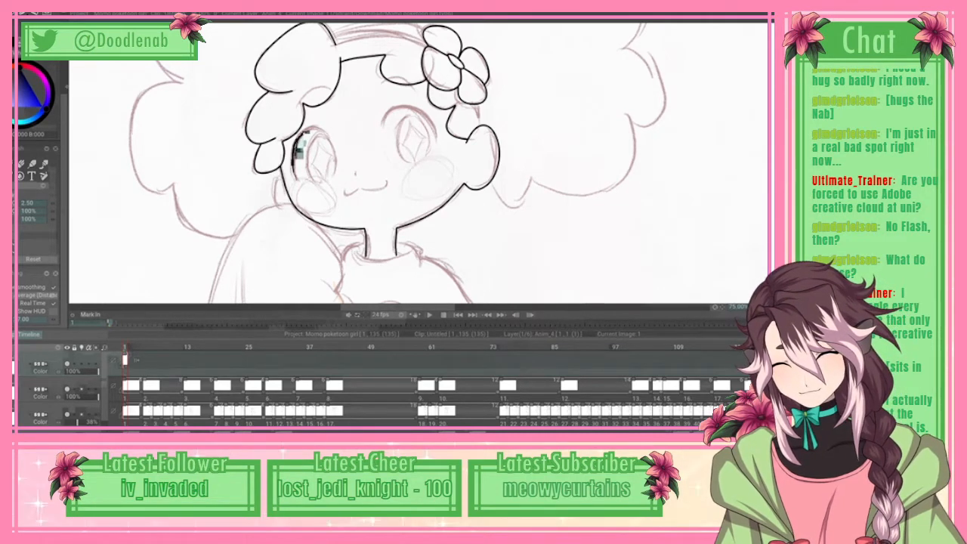
pyautogui.scroll(2, 39, 182)
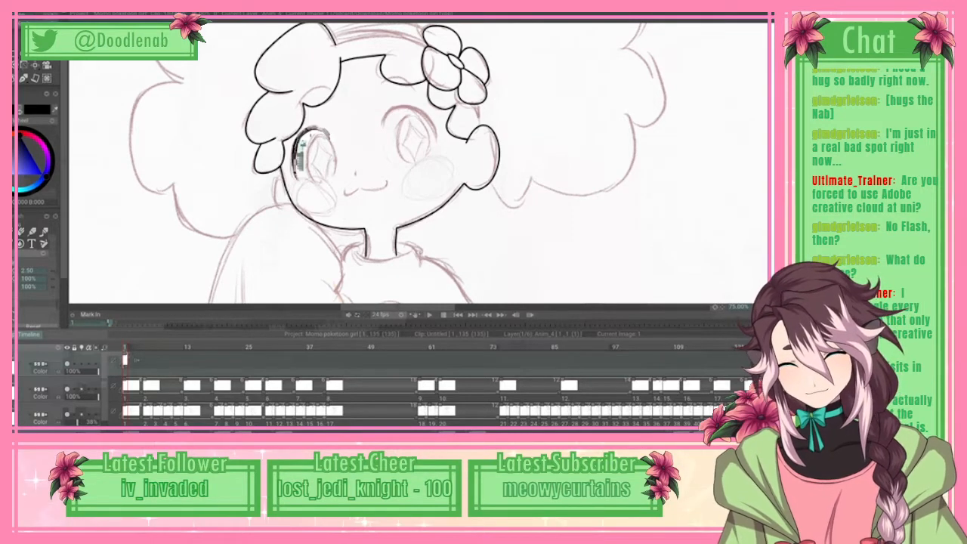
pyautogui.press('e')
pyautogui.moveTo(319, 129)
pyautogui.mouseDown()
pyautogui.moveTo(296, 154)
pyautogui.moveTo(299, 139)
pyautogui.moveTo(295, 177)
pyautogui.mouseUp()
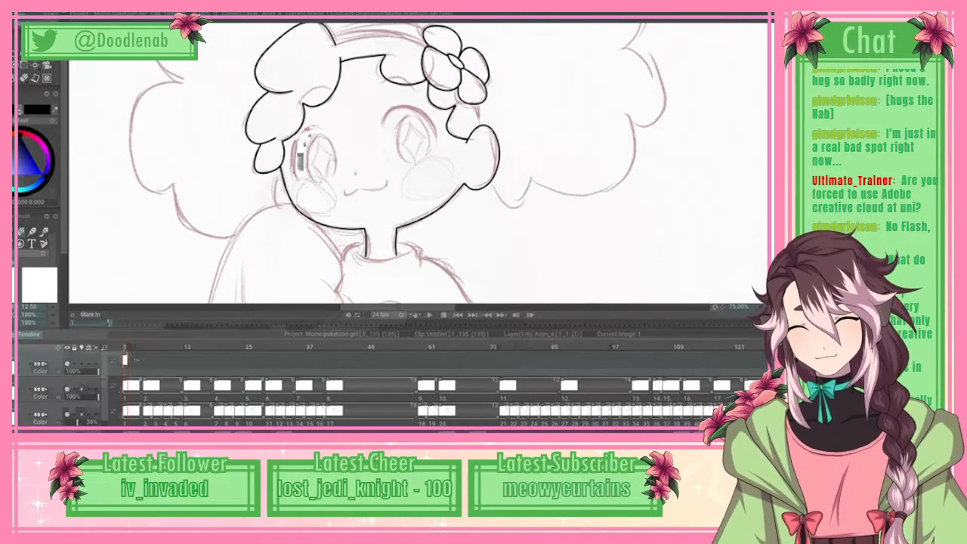
# Step: Draw the small nose mark with the brush, trace the smiling mouth with a spline, and apply it
pyautogui.click(46, 66)
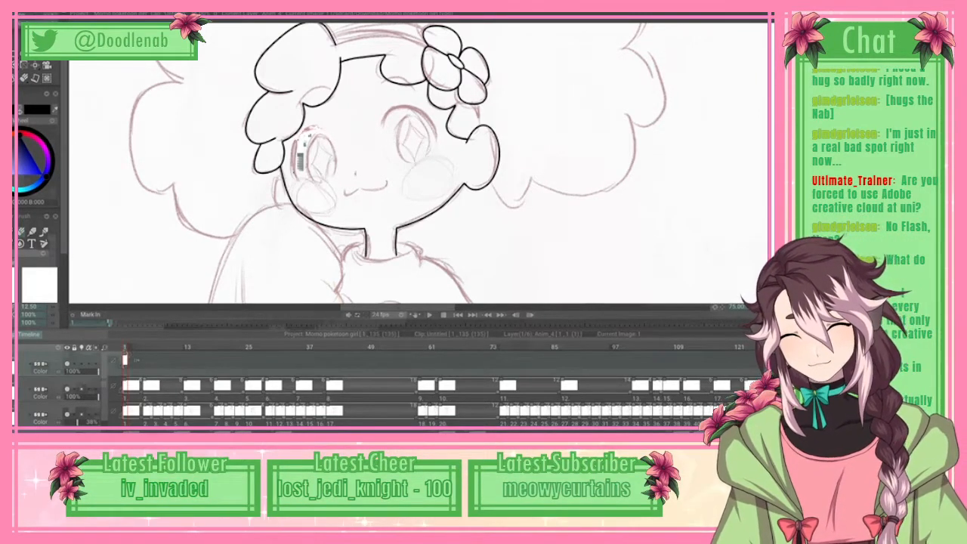
pyautogui.click(22, 232)
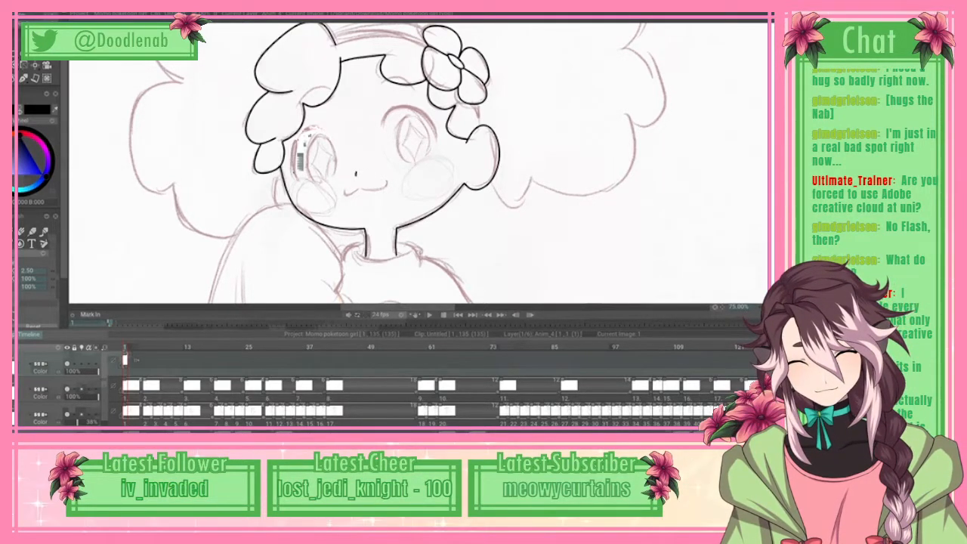
pyautogui.click(349, 195)
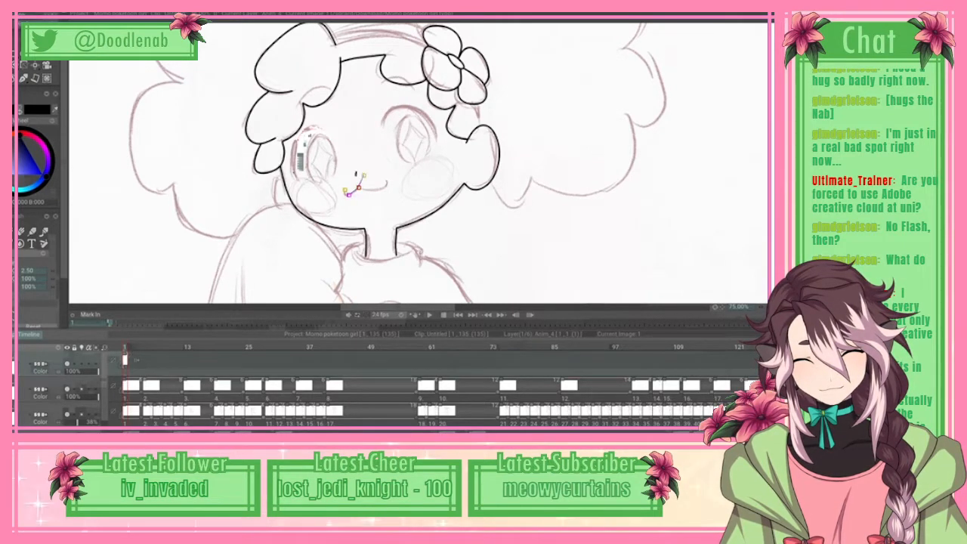
pyautogui.click(369, 189)
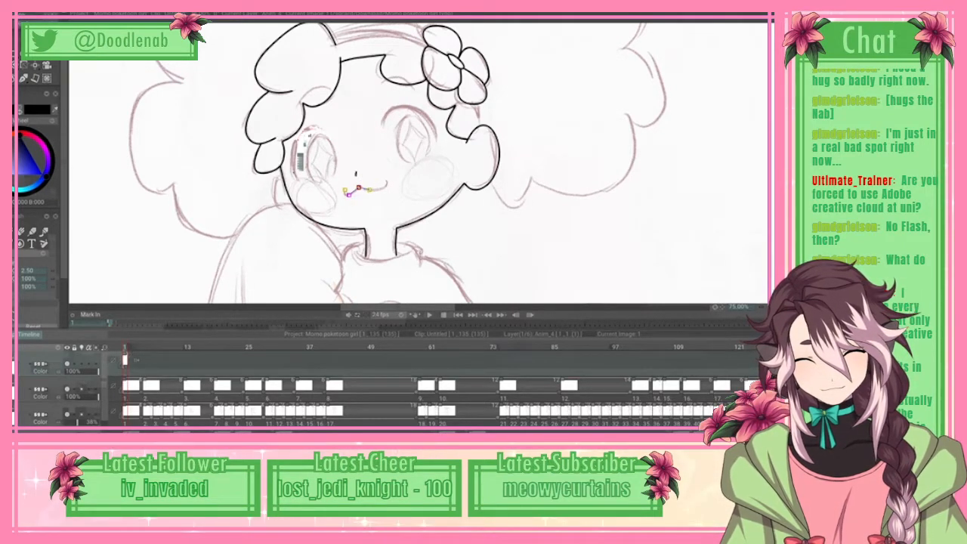
pyautogui.moveTo(367, 191); pyautogui.dragTo(388, 181)
pyautogui.click(386, 187)
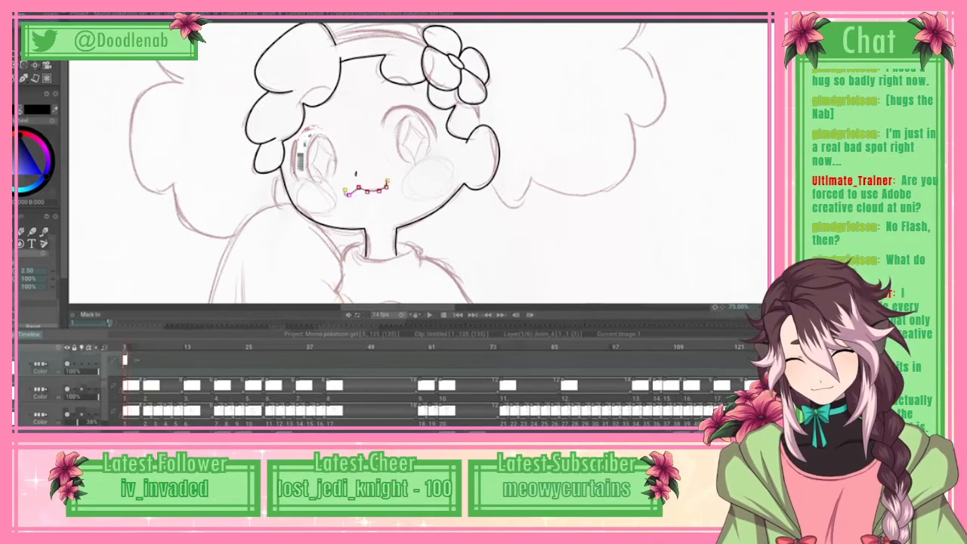
pyautogui.click(19, 14)
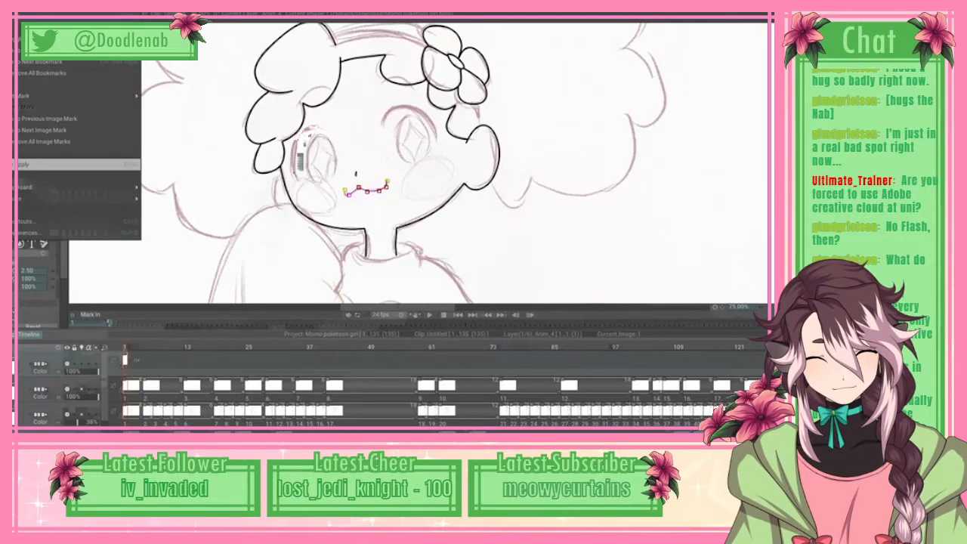
pyautogui.click(61, 164)
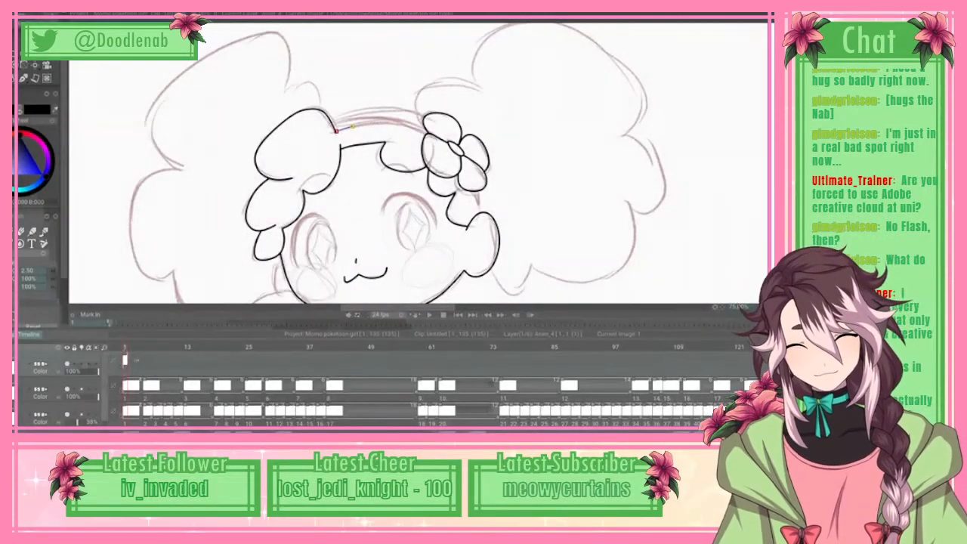
# Step: Trace the headband's lower edge with a spline from the left hair tuft to the flower, and apply it
pyautogui.click(376, 123)
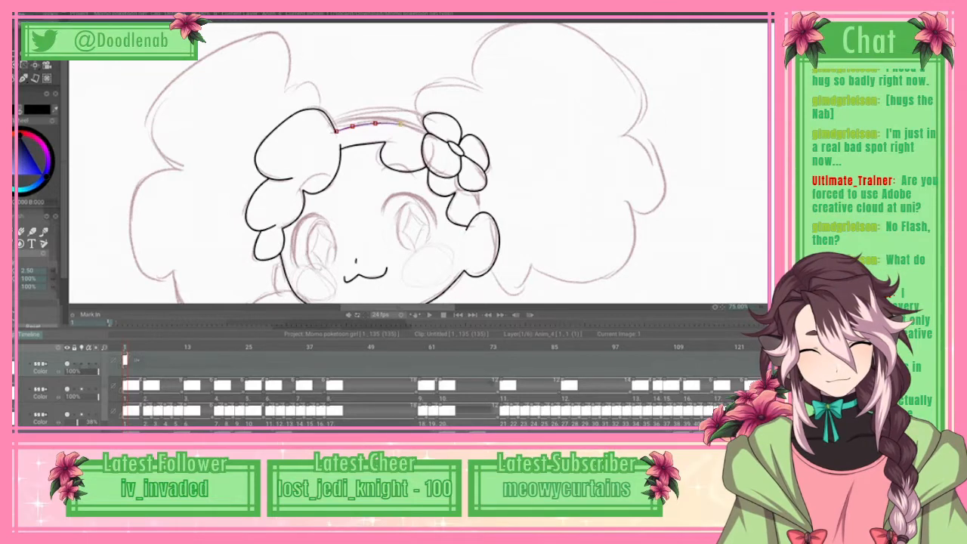
pyautogui.click(420, 129)
pyautogui.click(426, 134)
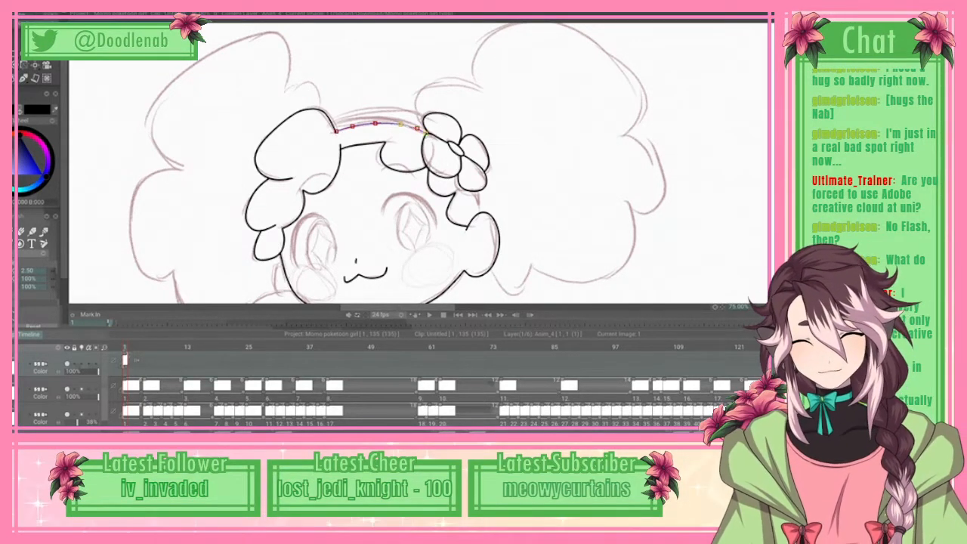
pyautogui.click(9, 6)
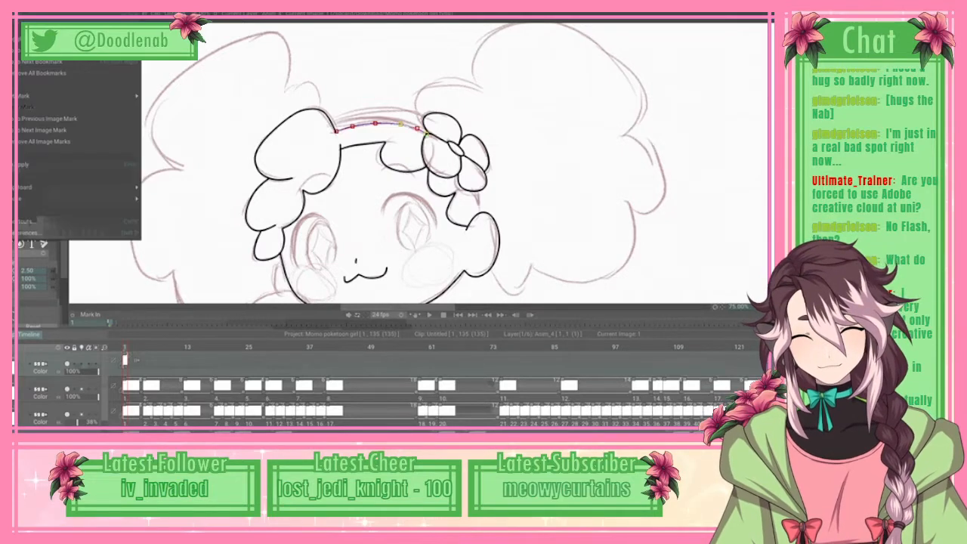
pyautogui.click(38, 164)
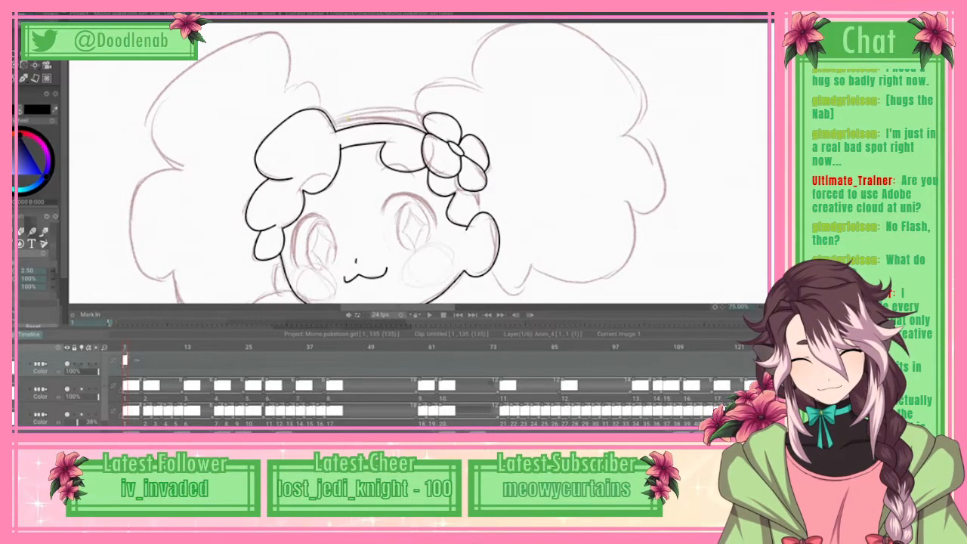
# Step: Trace the second headband line just above the lower edge with a spline up to the flower, and apply it
pyautogui.click(368, 117)
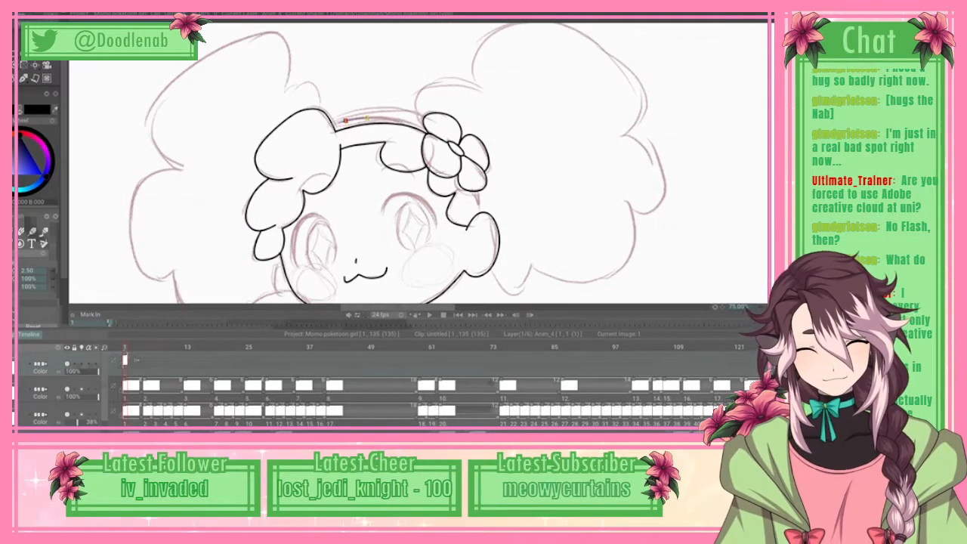
pyautogui.click(386, 117)
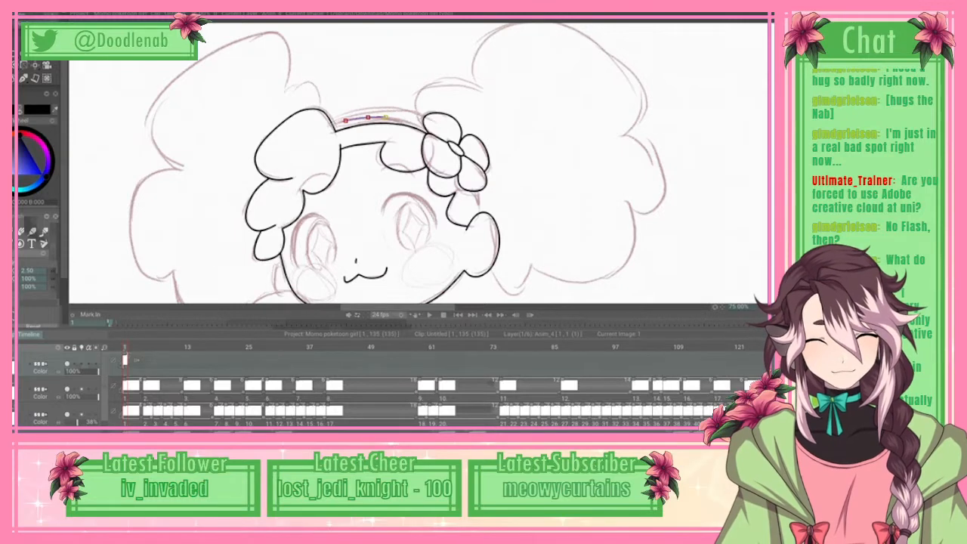
pyautogui.click(406, 119)
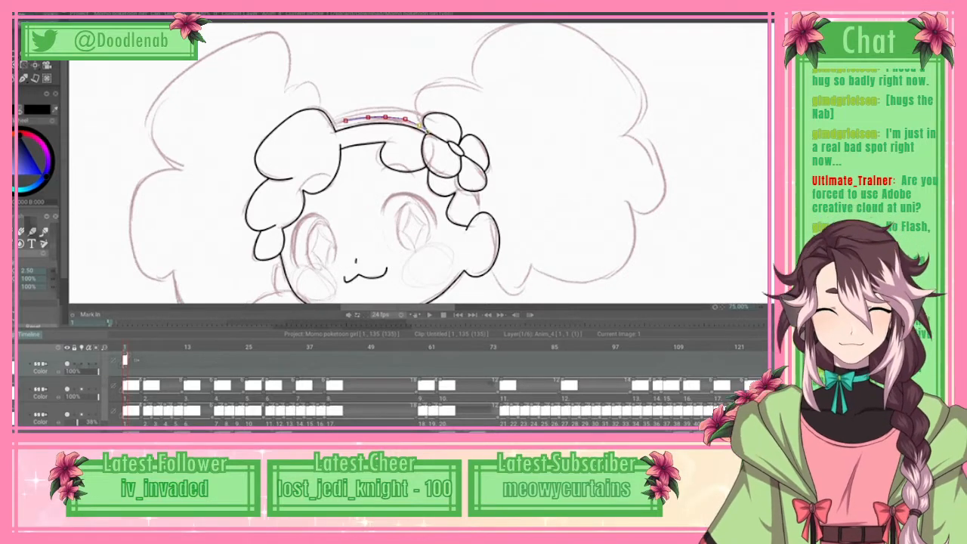
pyautogui.click(26, 6)
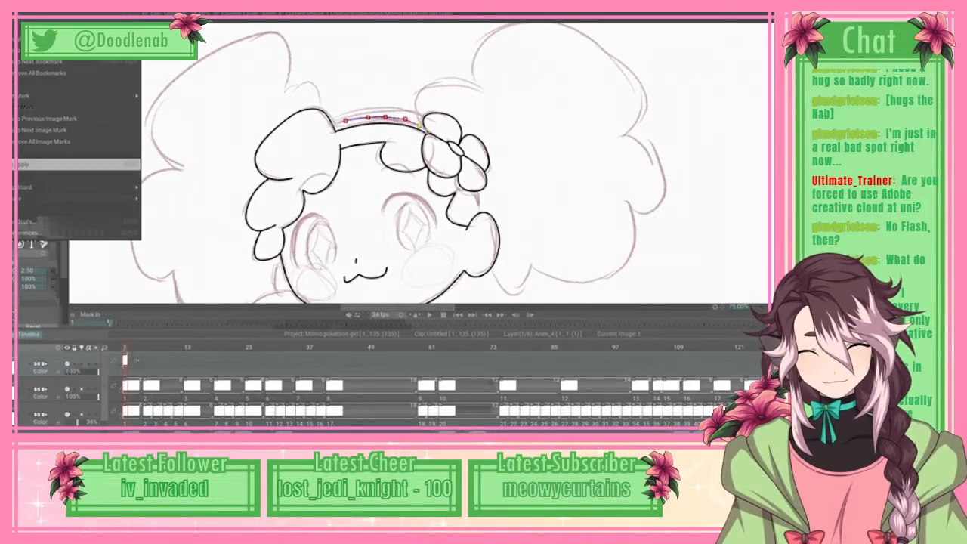
pyautogui.click(30, 165)
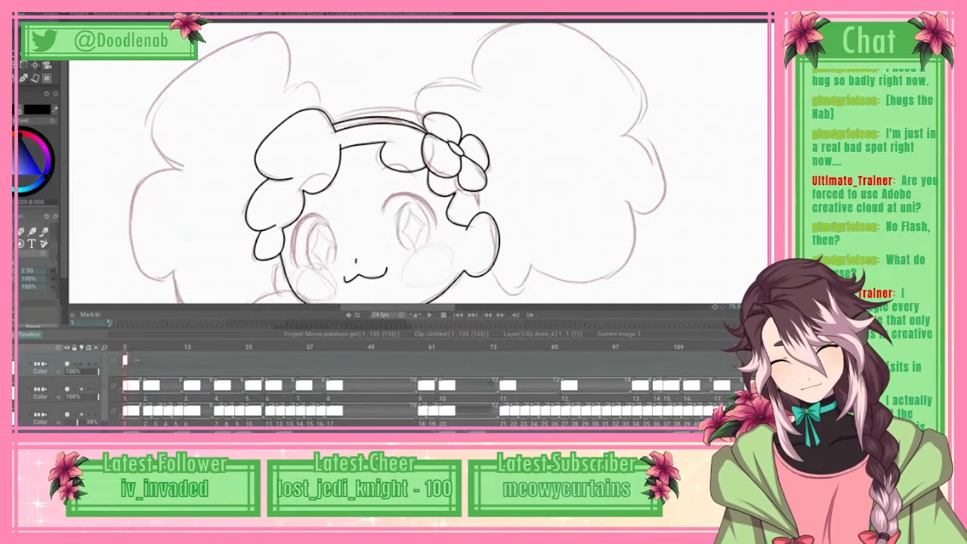
# Step: Trace the uppermost headband line with a spline from the left hair tuft to the flower, and apply it
pyautogui.click(343, 118)
pyautogui.click(361, 115)
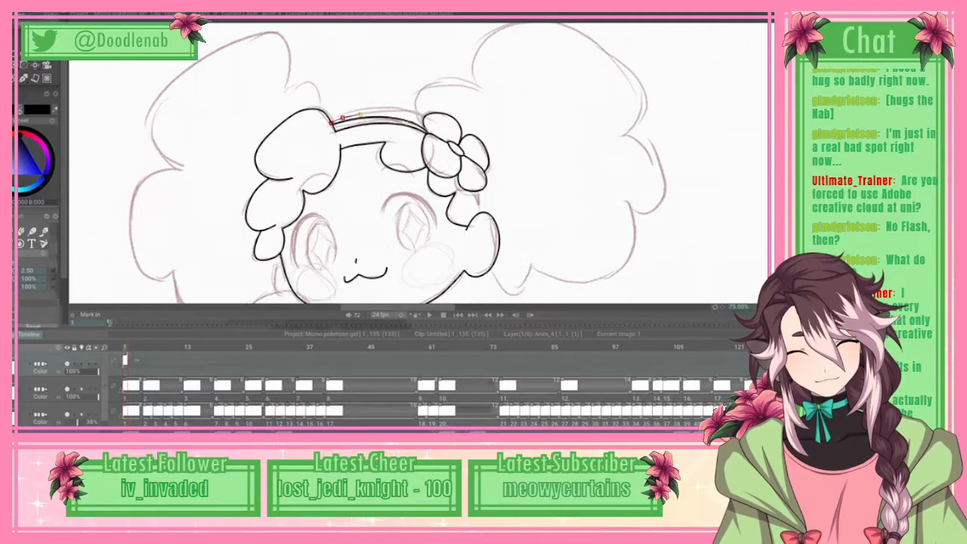
pyautogui.click(388, 113)
pyautogui.click(422, 119)
pyautogui.press('Return')
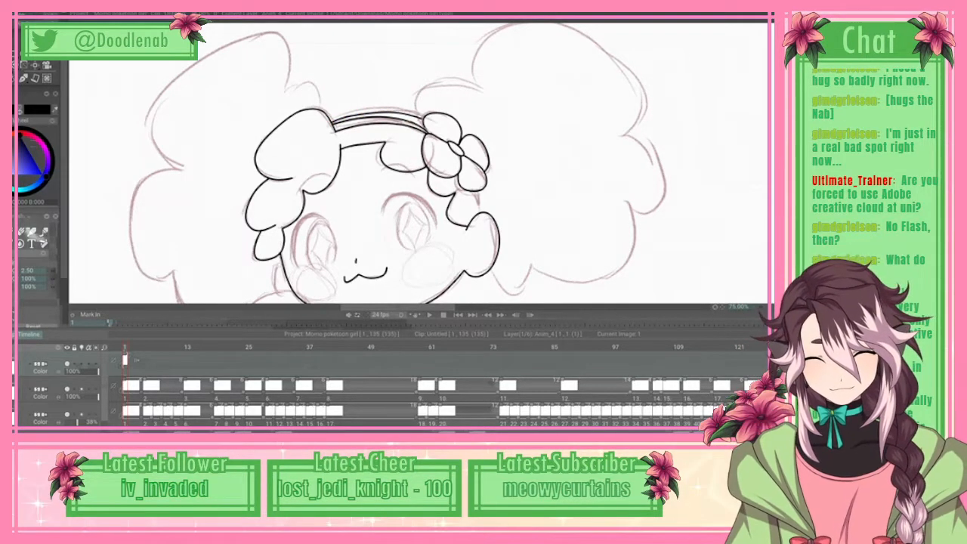
# Step: Start a spline for the right hair puff, tracing its small inner lobe from above the flower to the first notch
pyautogui.click(416, 111)
pyautogui.click(417, 95)
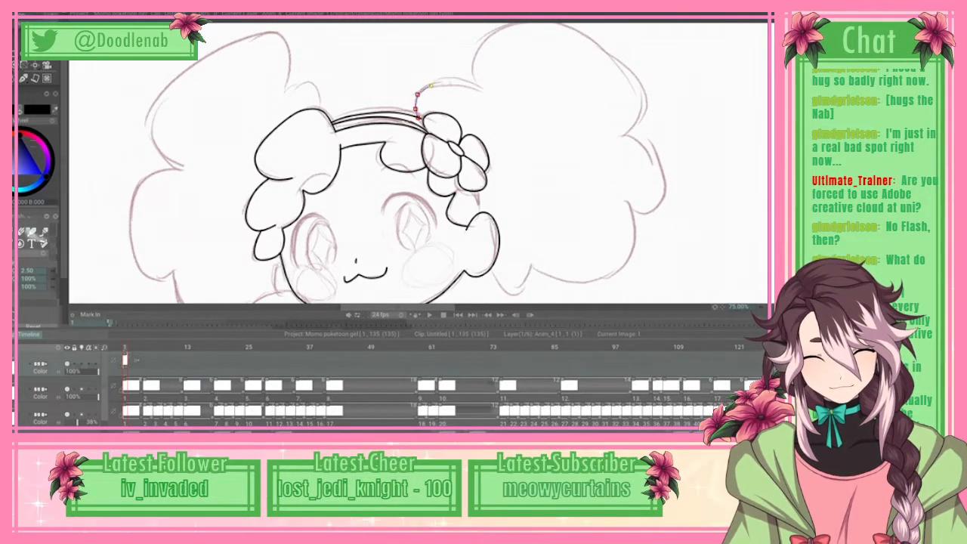
pyautogui.click(428, 84)
pyautogui.click(438, 80)
pyautogui.click(452, 79)
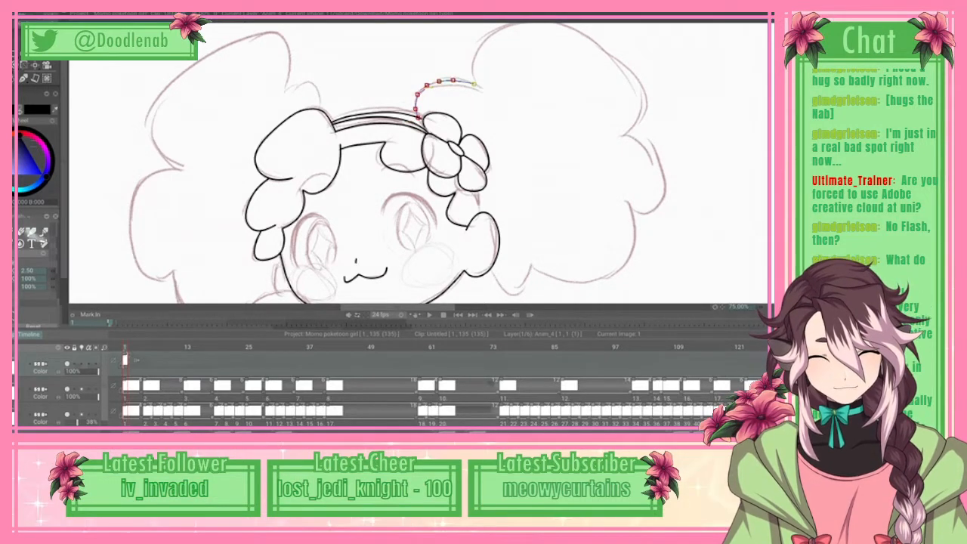
pyautogui.click(469, 81)
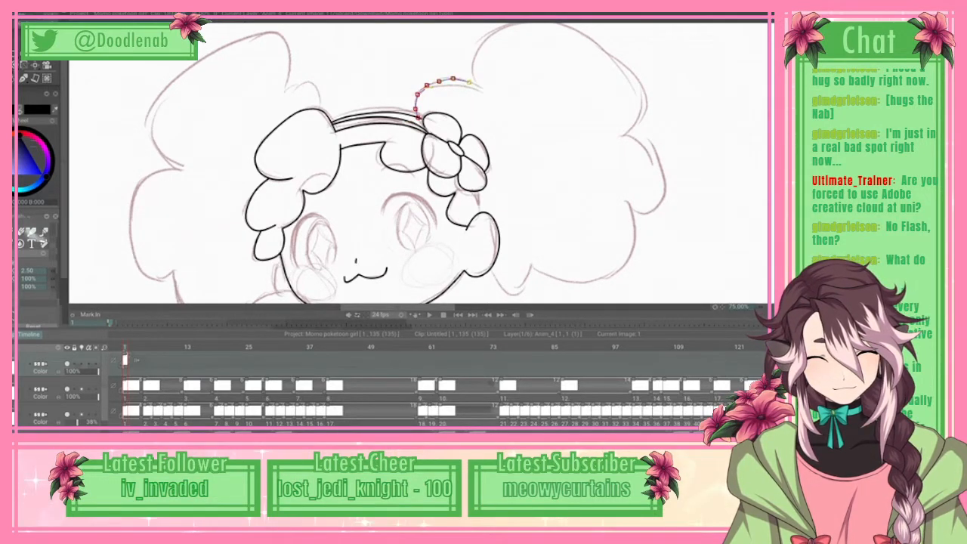
pyautogui.click(481, 86)
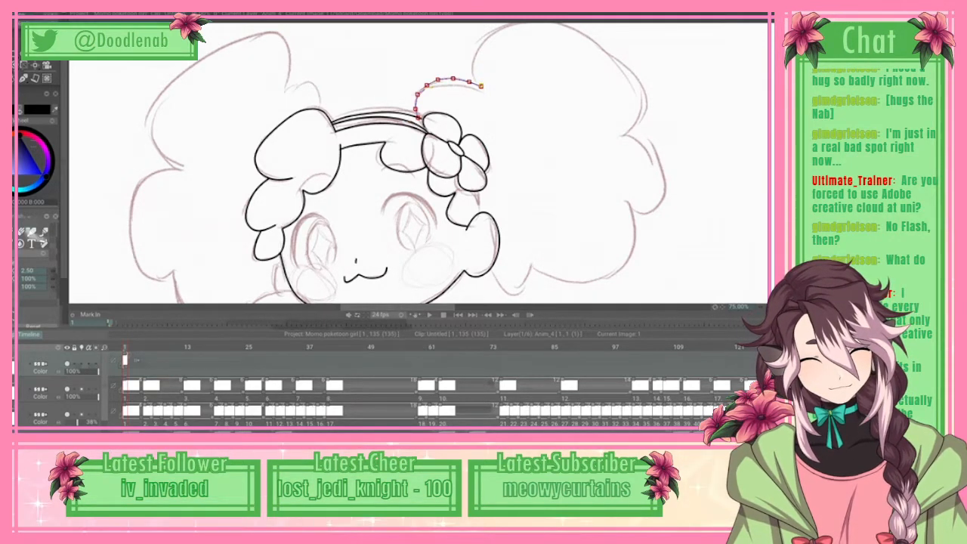
# Step: Continue the right puff's spline over the large top lobe and down to the notch on its outer side
pyautogui.scroll(2, 419, 163)
pyautogui.click(473, 84)
pyautogui.click(482, 66)
pyautogui.click(499, 50)
pyautogui.click(520, 45)
pyautogui.click(552, 46)
pyautogui.click(640, 111)
pyautogui.click(644, 127)
pyautogui.click(634, 148)
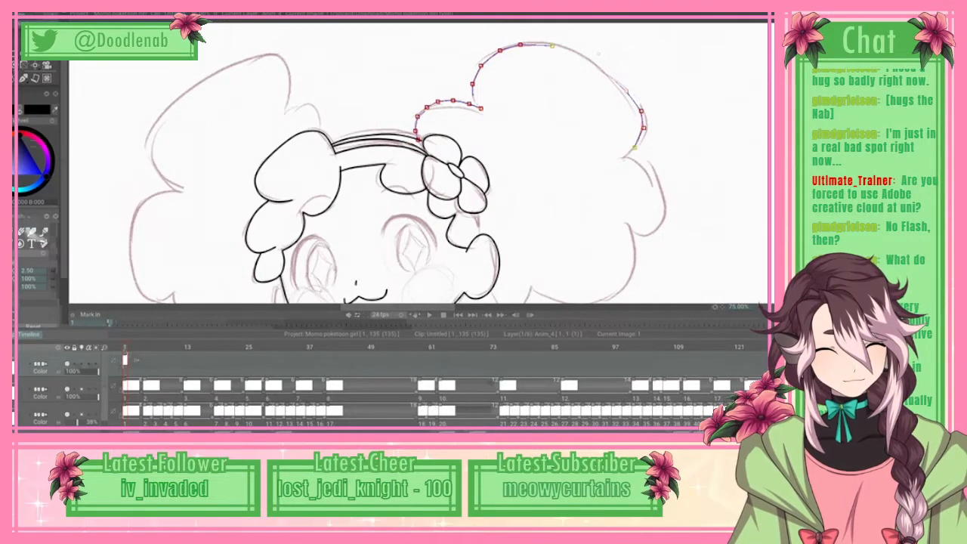
pyautogui.click(623, 158)
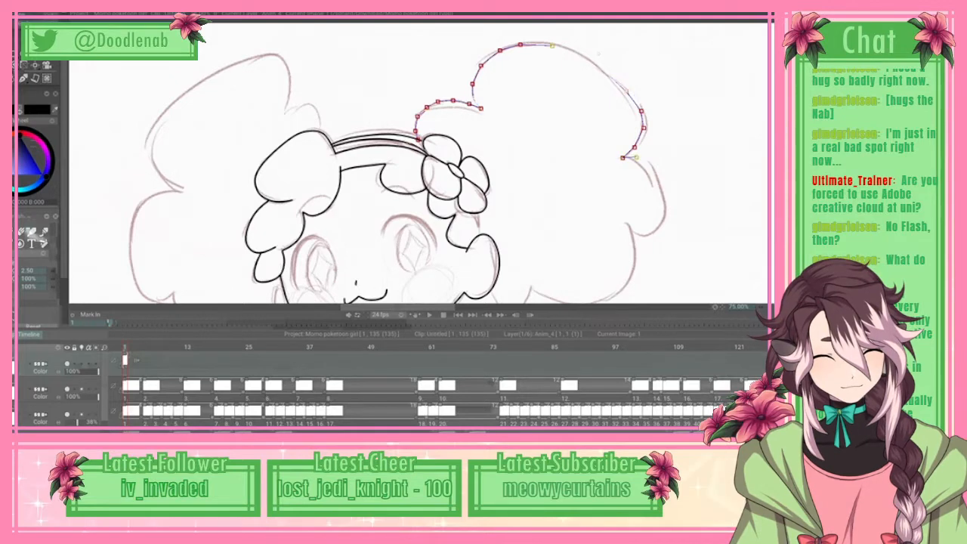
# Step: Continue the spline around the right puff's small outer lobe, curving back in to the notch below it
pyautogui.moveTo(665, 213); pyautogui.dragTo(658, 229)
pyautogui.click(646, 236)
pyautogui.click(635, 232)
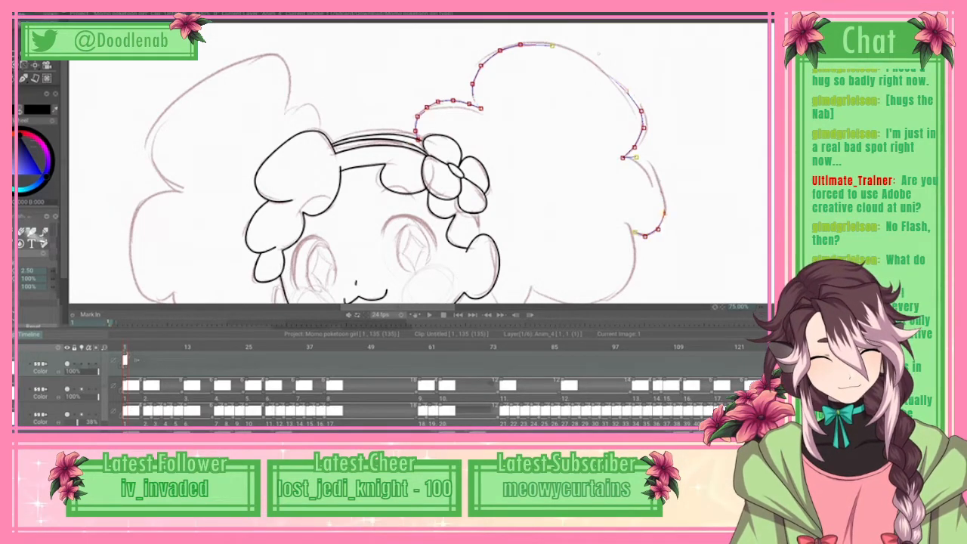
# Step: Continue the spline along the right puff's large lower lobe to the pointed notch beside the small bottom curl
pyautogui.scroll(-3, 419, 162)
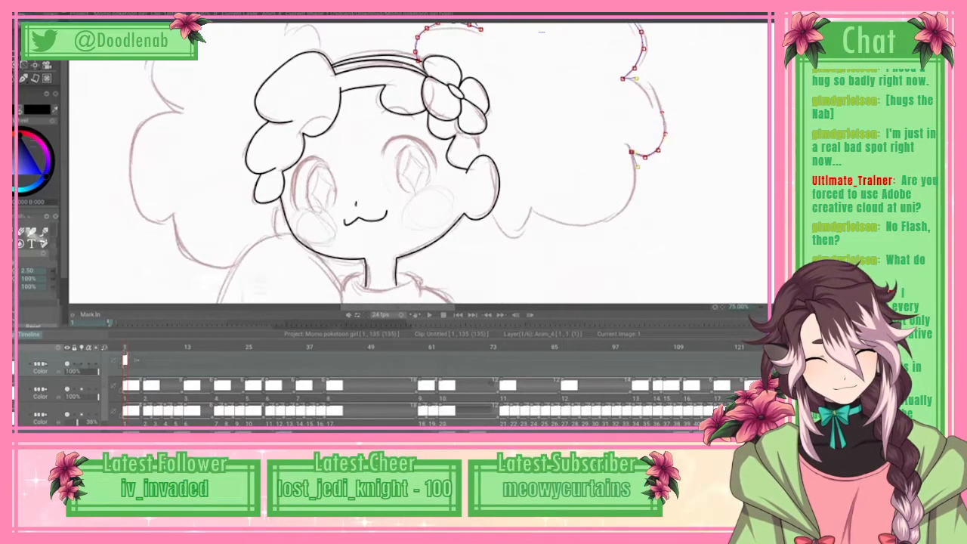
pyautogui.click(638, 166)
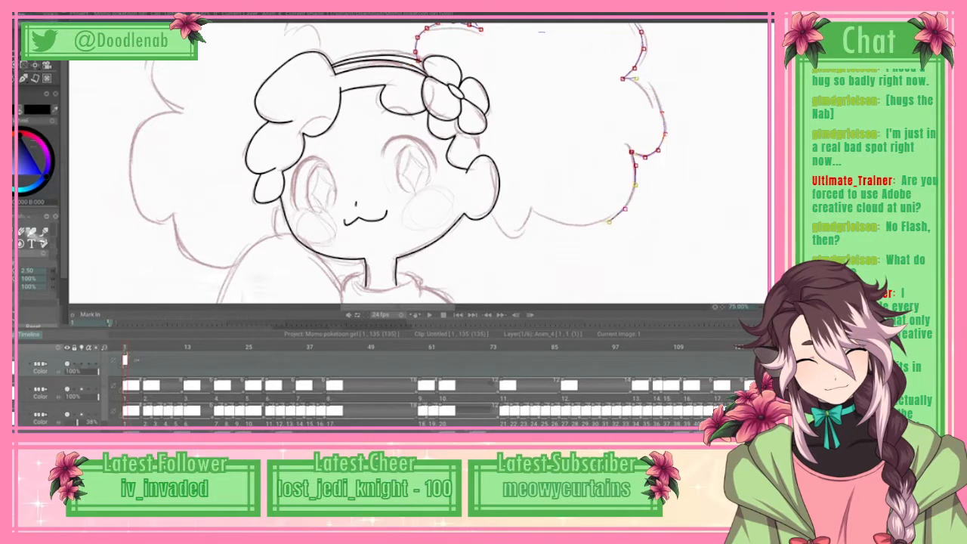
pyautogui.click(612, 220)
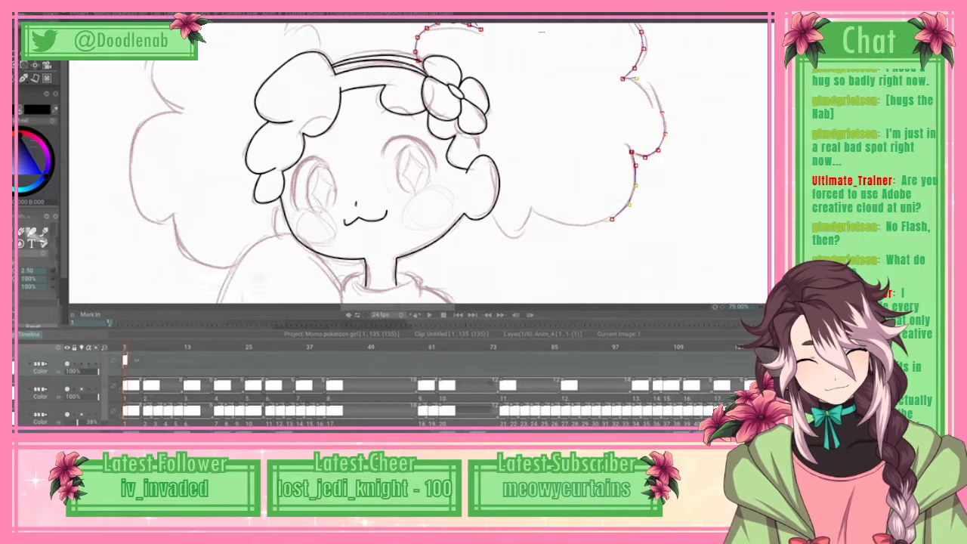
pyautogui.click(590, 226)
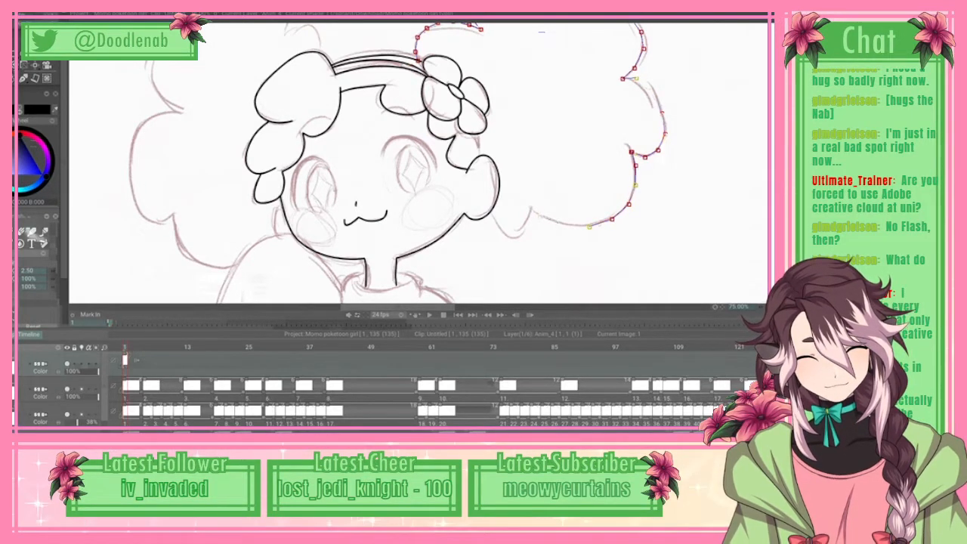
pyautogui.click(532, 210)
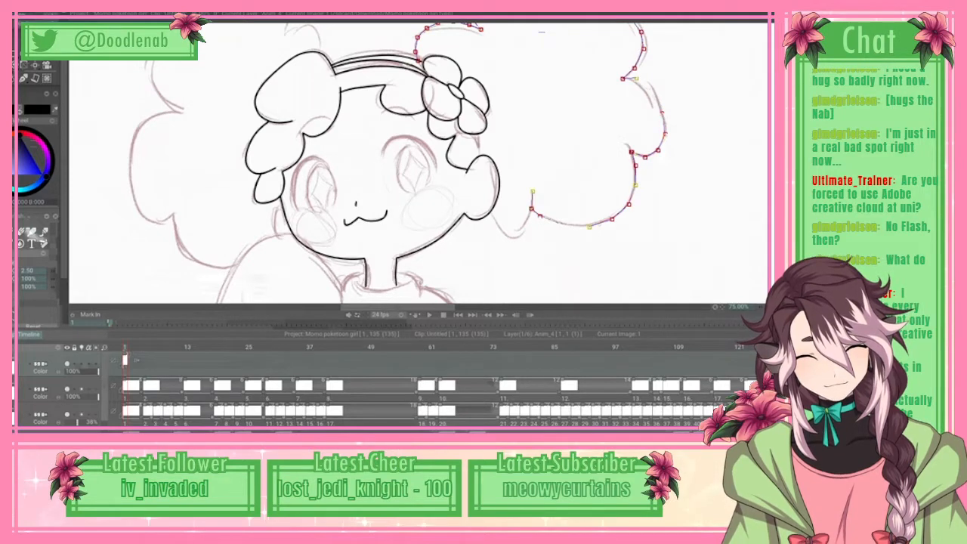
# Step: Finish the right puff's spline around the small pointed bottom curl up to the side curl by the cheek, and apply it as line art
pyautogui.click(528, 223)
pyautogui.click(517, 236)
pyautogui.click(490, 211)
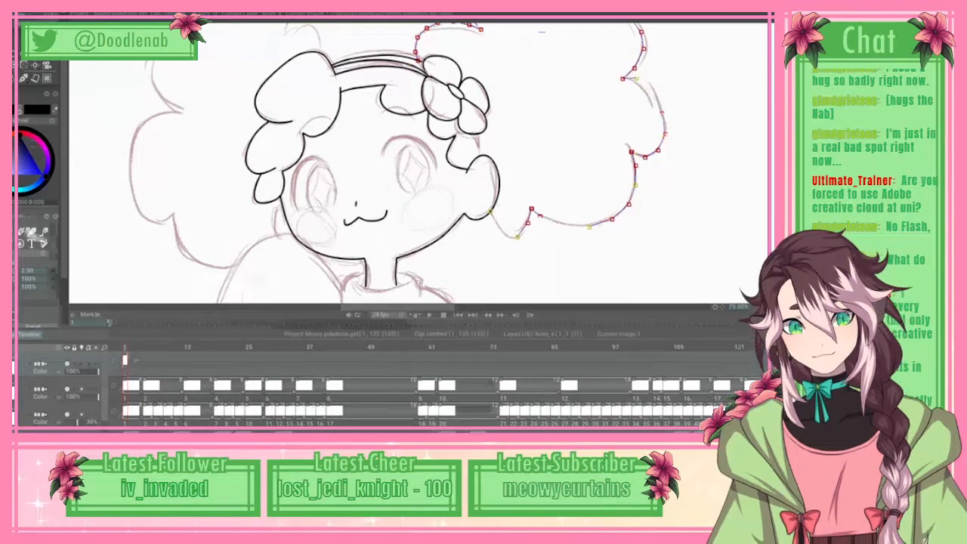
pyautogui.click(17, 8)
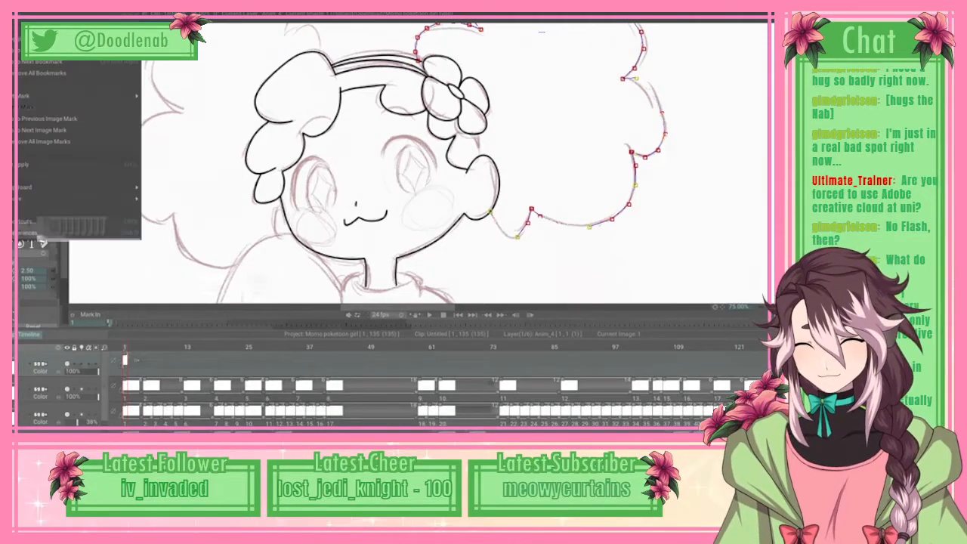
pyautogui.click(56, 166)
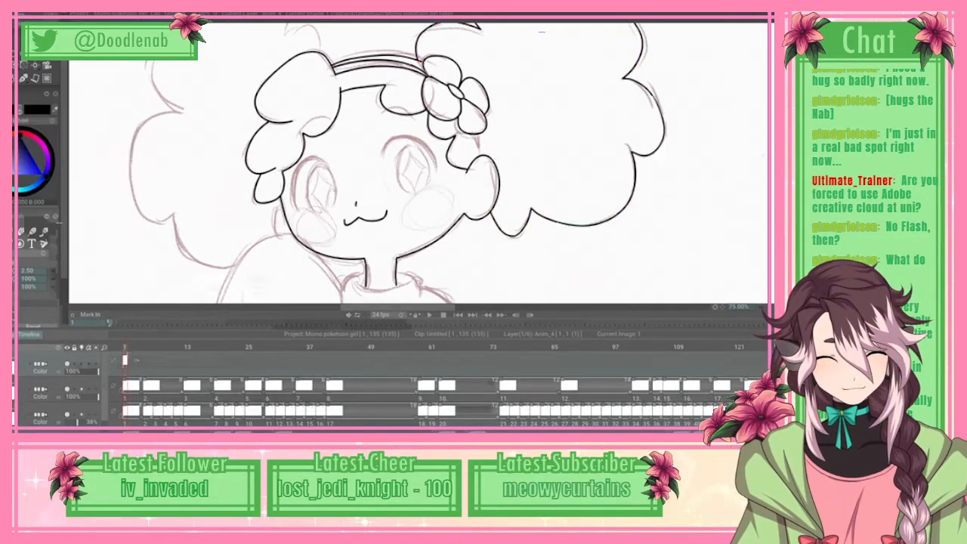
pyautogui.scroll(3, 420, 163)
pyautogui.scroll(-1, 420, 163)
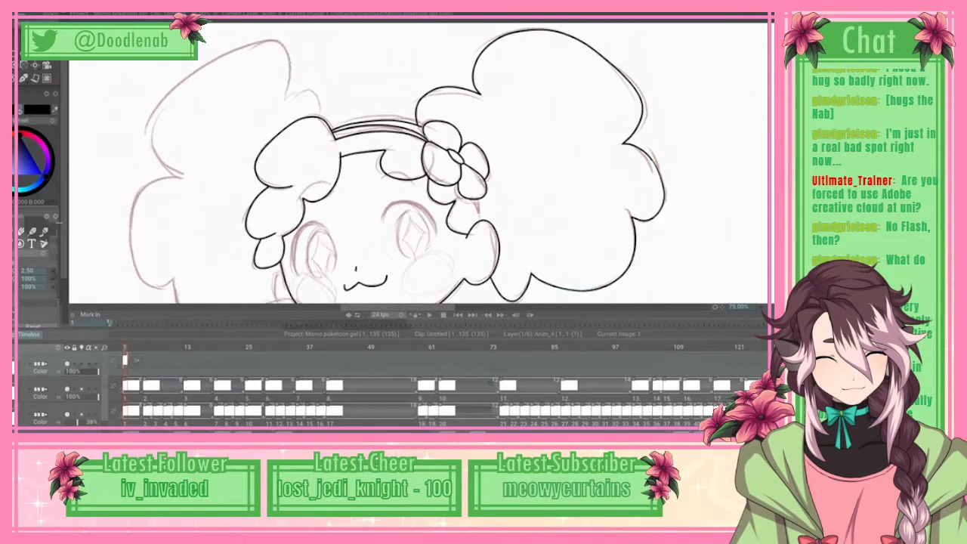
pyautogui.scroll(1, 420, 162)
pyautogui.scroll(-4, 420, 162)
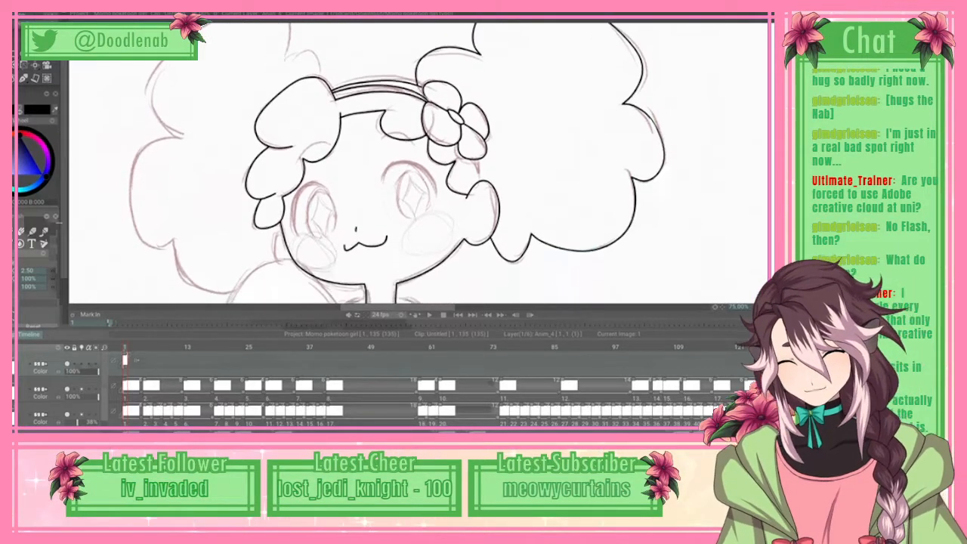
pyautogui.click(22, 232)
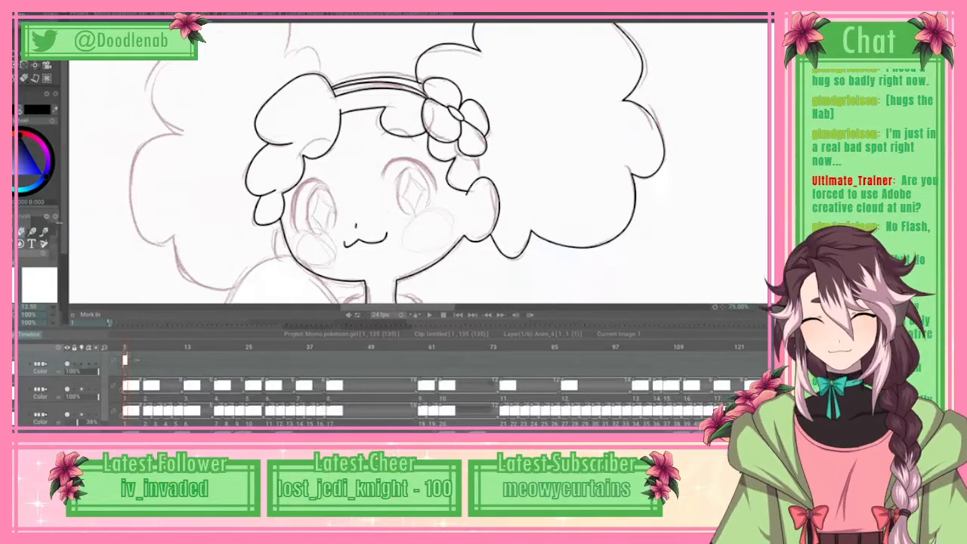
pyautogui.press('b')
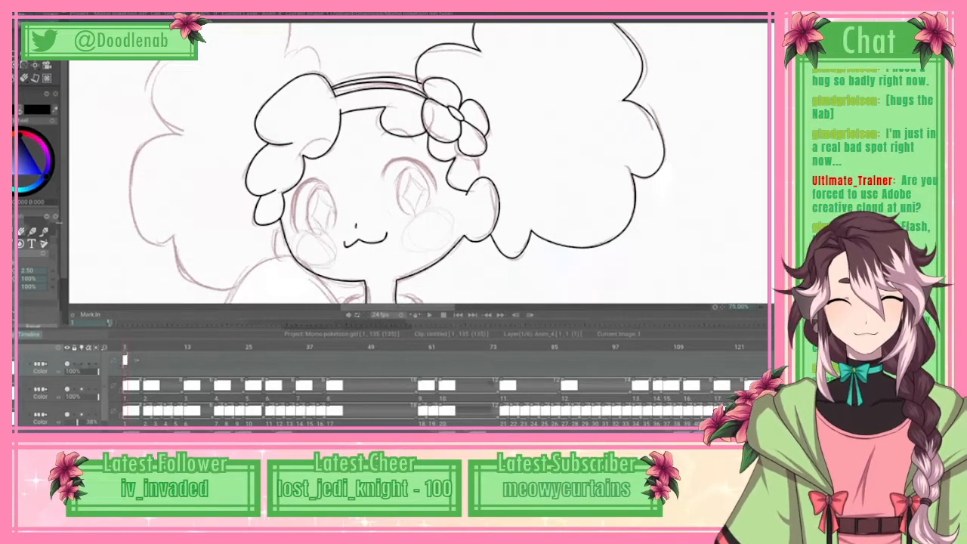
pyautogui.scroll(2, 415, 163)
pyautogui.scroll(2, 416, 163)
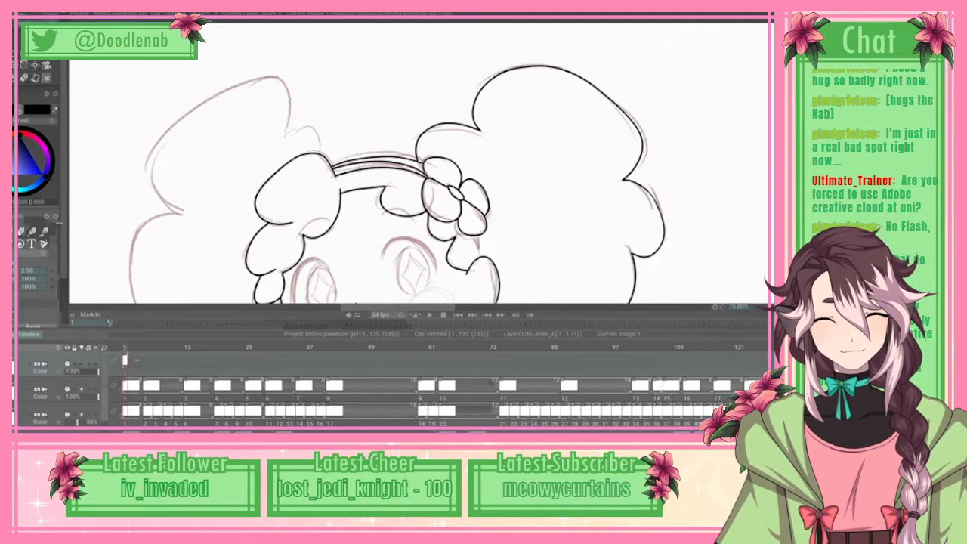
pyautogui.scroll(-2, 415, 163)
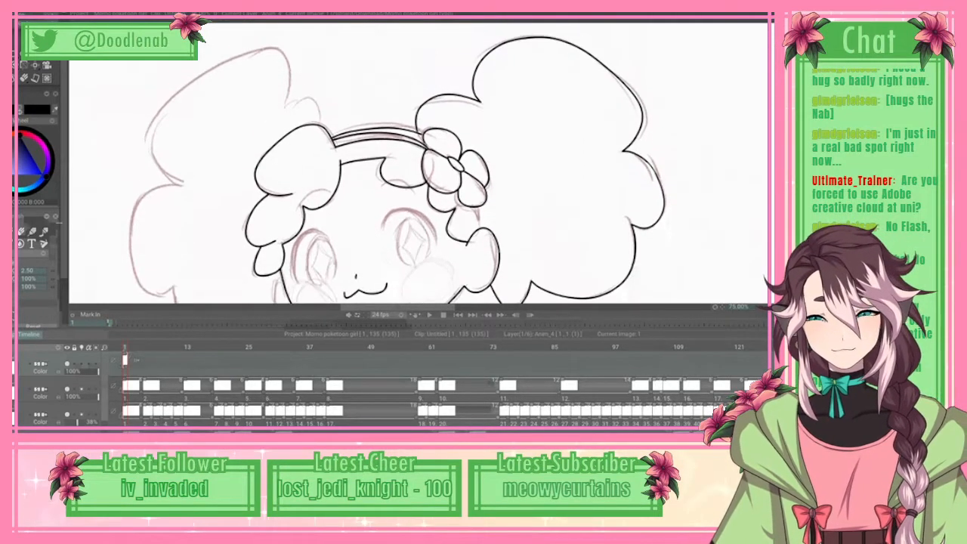
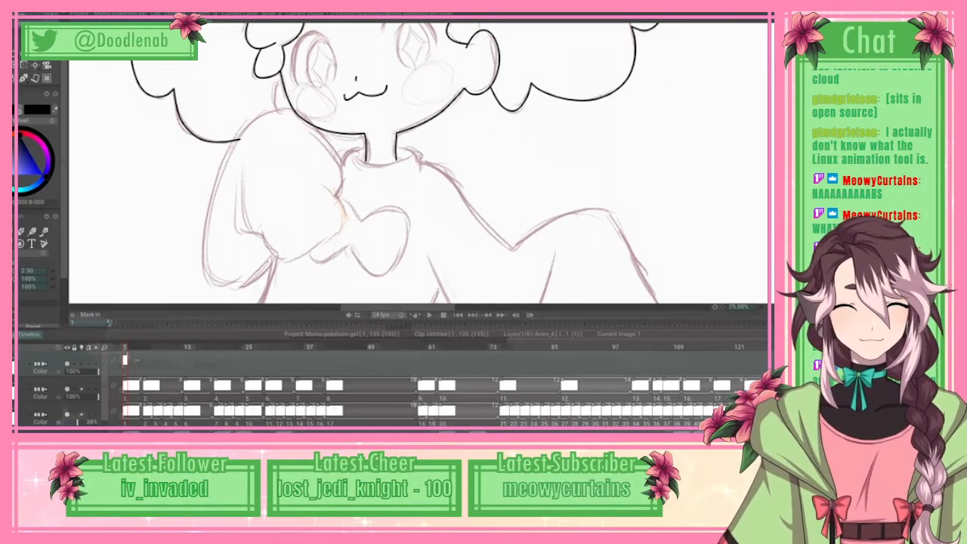
# Step: Start a spline down the inner fold line of the raised left arm's sleeve and around its small lower corner
pyautogui.scroll(3, 418, 163)
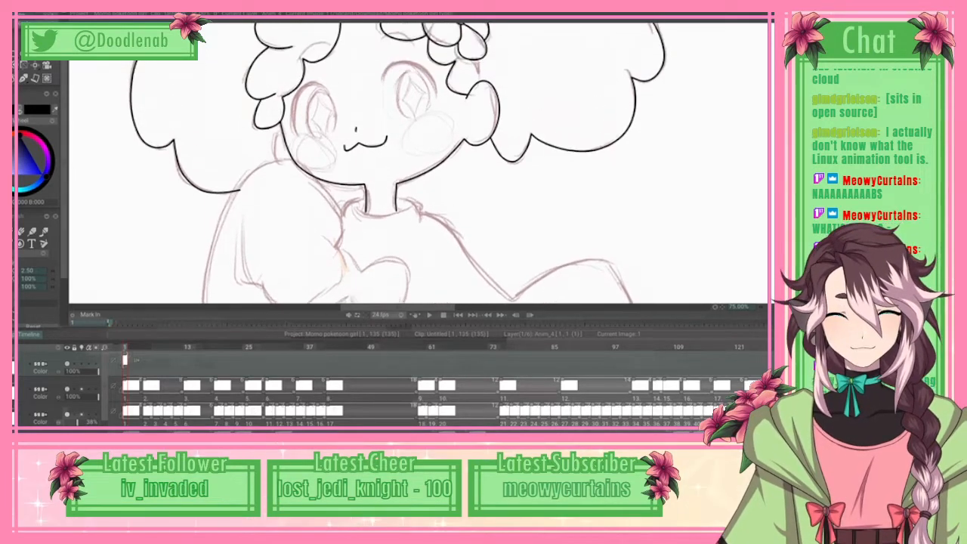
pyautogui.scroll(-5, 418, 163)
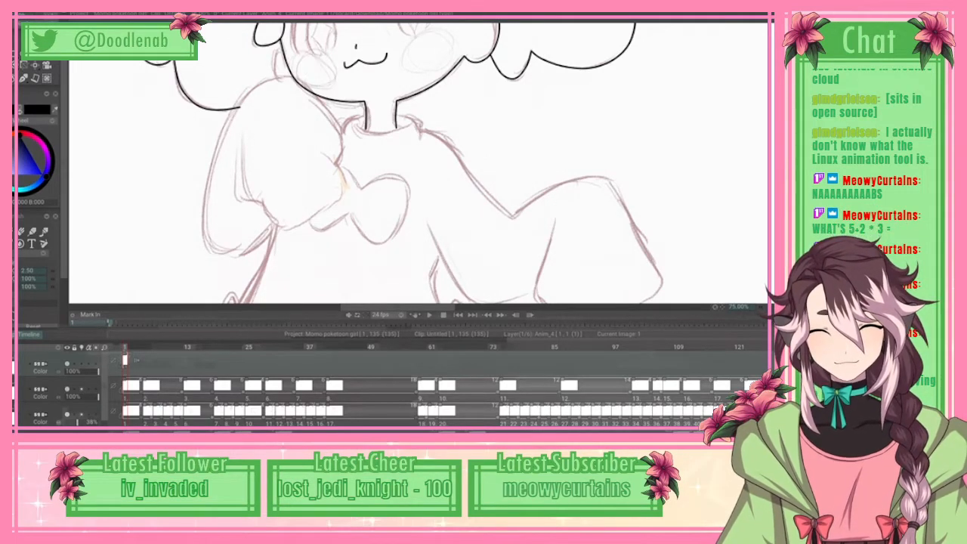
pyautogui.click(245, 131)
pyautogui.click(242, 149)
pyautogui.click(242, 175)
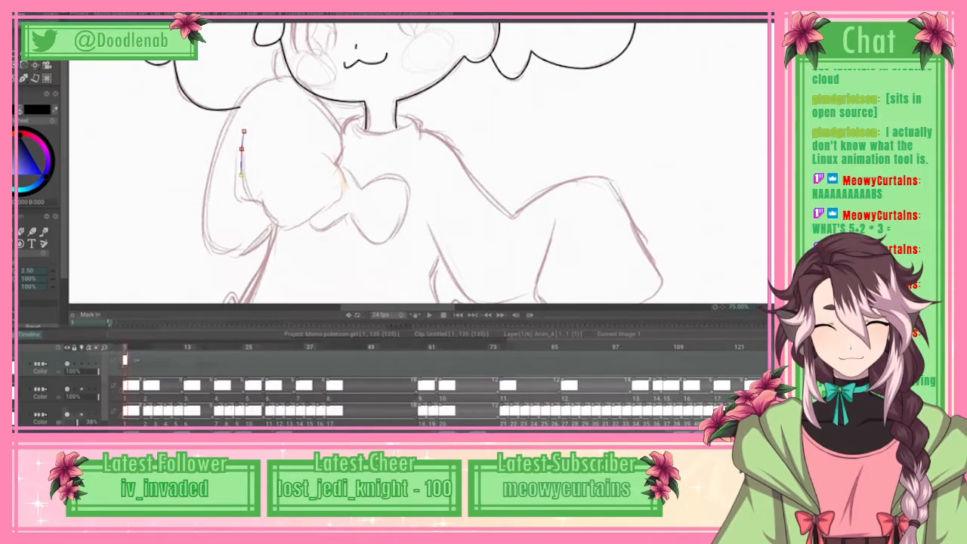
pyautogui.click(243, 192)
pyautogui.click(248, 200)
pyautogui.click(260, 202)
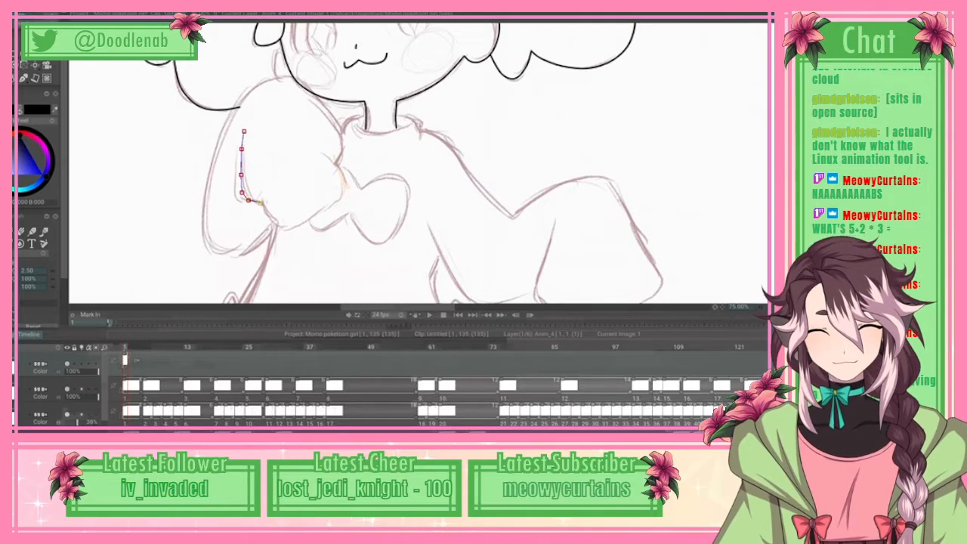
pyautogui.click(269, 217)
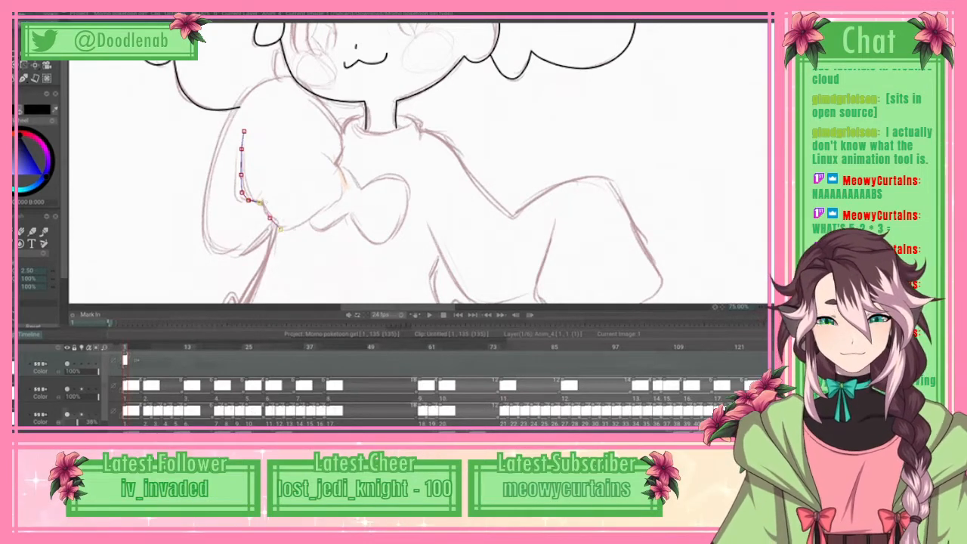
# Step: Continue the spline along the rounded lower edge of the raised arm, through the notch, and up its inner side facing the neck
pyautogui.click(280, 229)
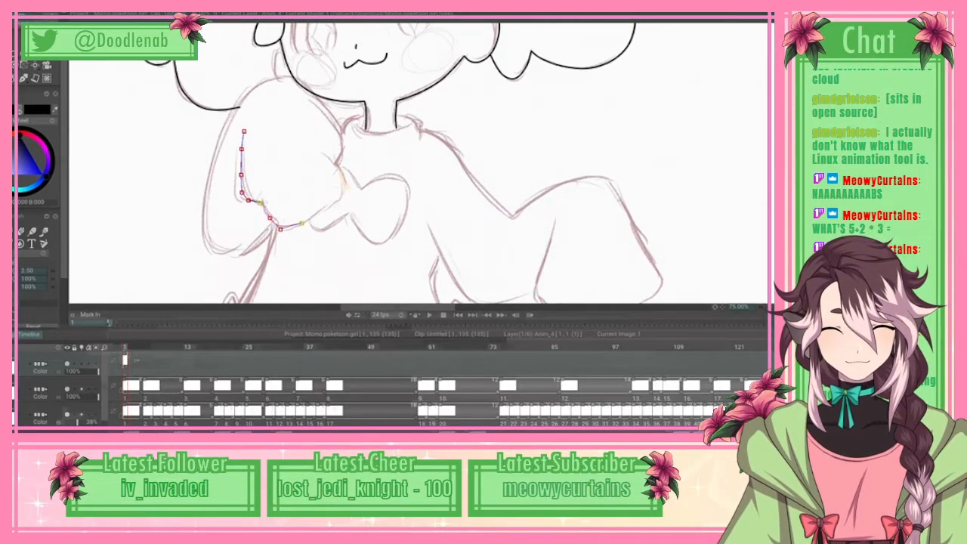
pyautogui.click(329, 206)
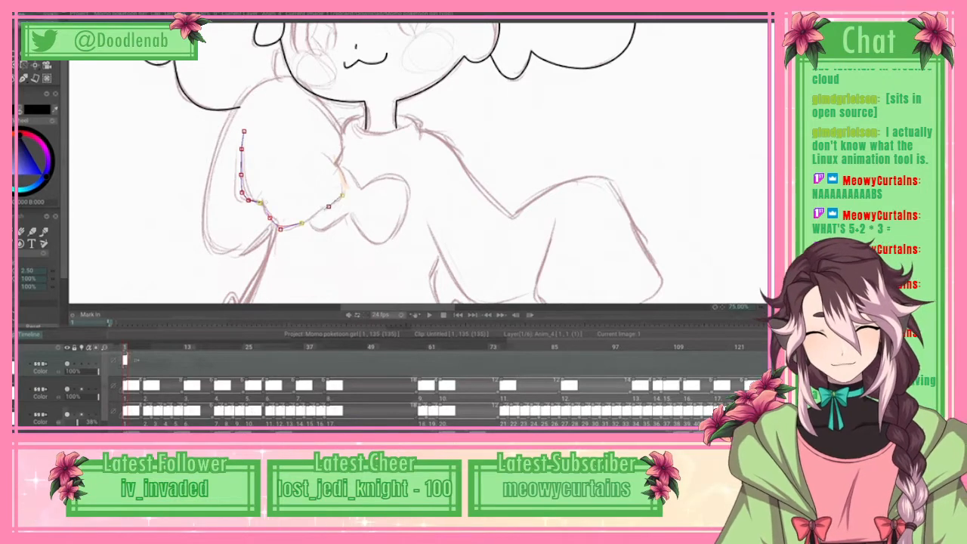
pyautogui.click(341, 195)
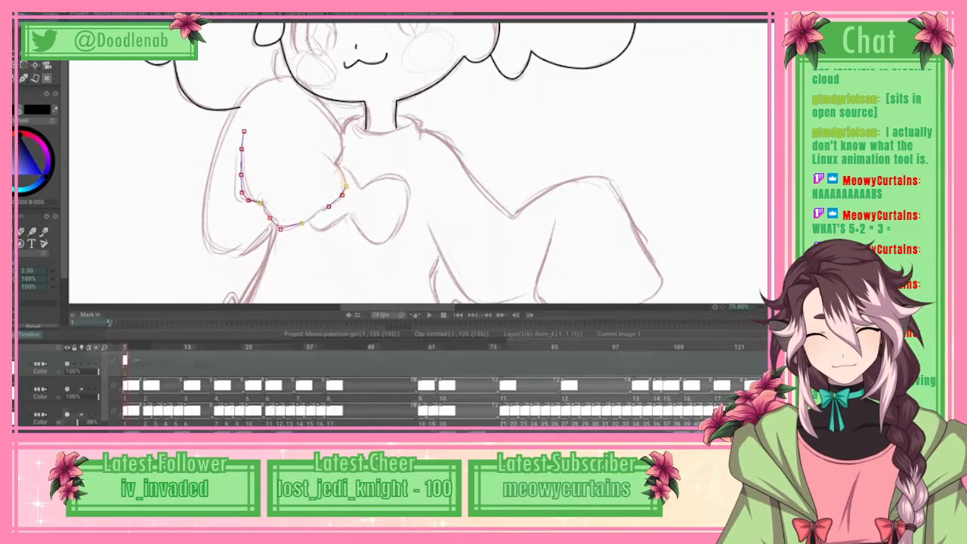
pyautogui.click(345, 175)
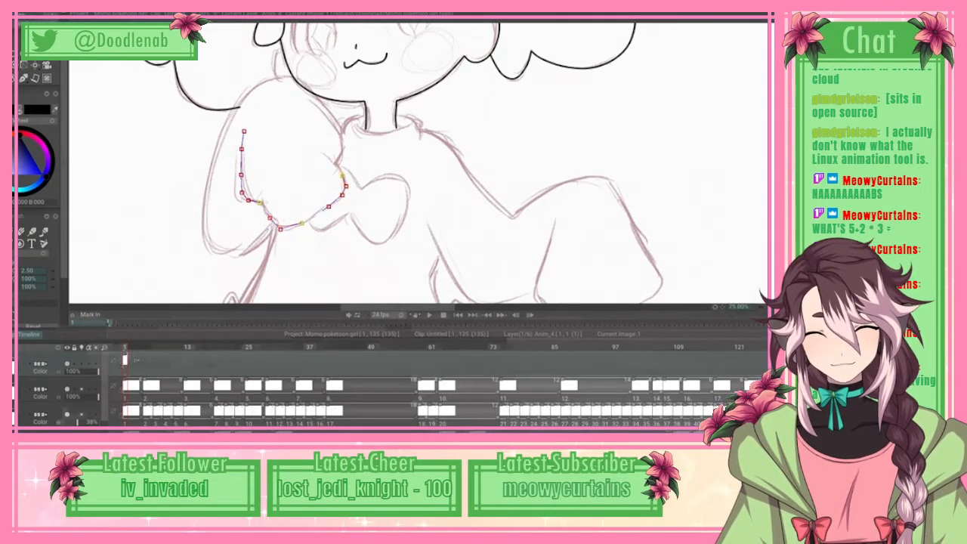
pyautogui.click(334, 161)
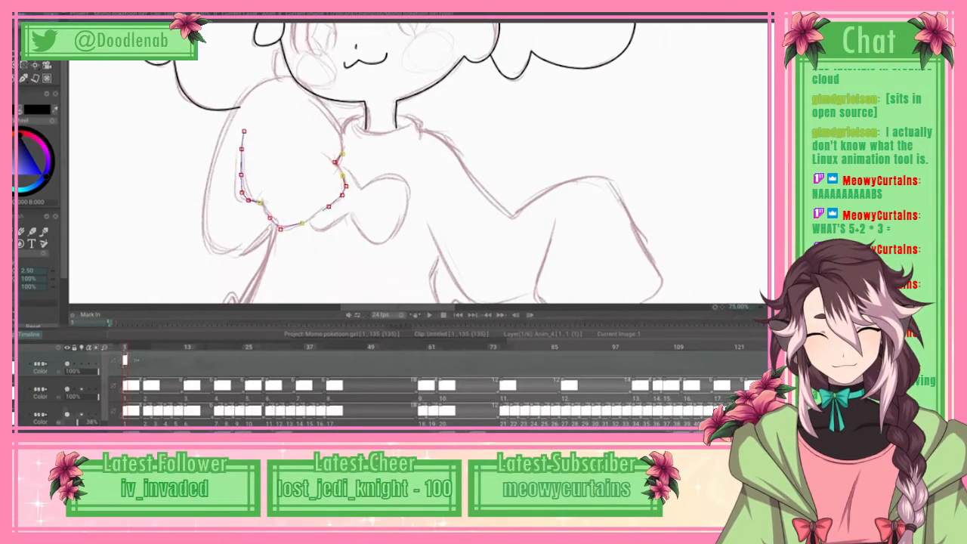
pyautogui.click(344, 152)
pyautogui.click(343, 139)
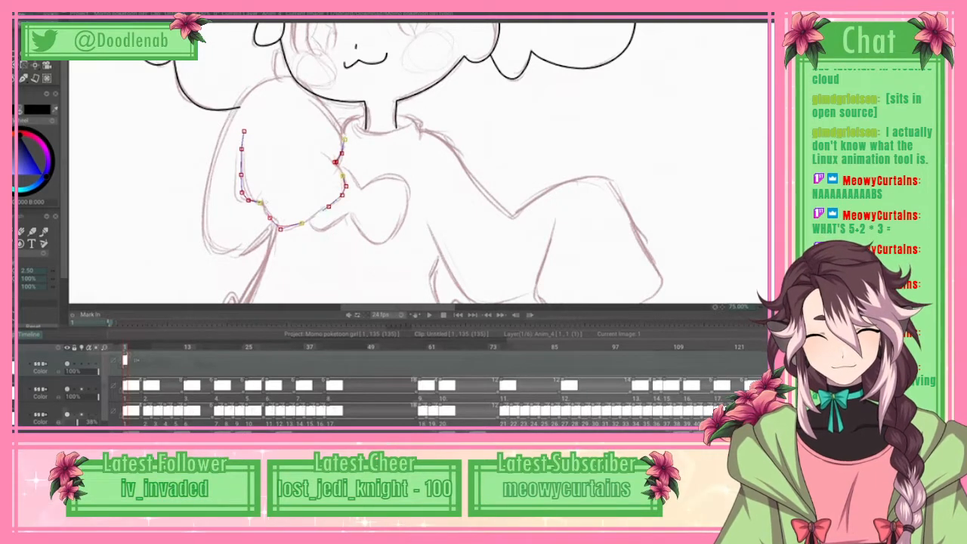
# Step: Continue the spline over the rounded top of the raised arm by the chin and down the upper part of its outer side
pyautogui.click(306, 90)
pyautogui.click(289, 78)
pyautogui.click(274, 80)
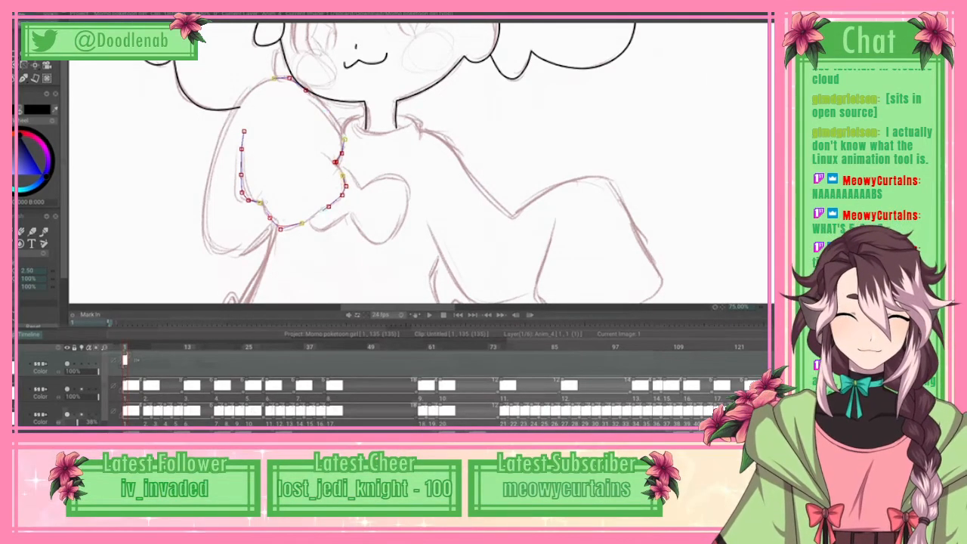
pyautogui.click(237, 113)
pyautogui.click(218, 153)
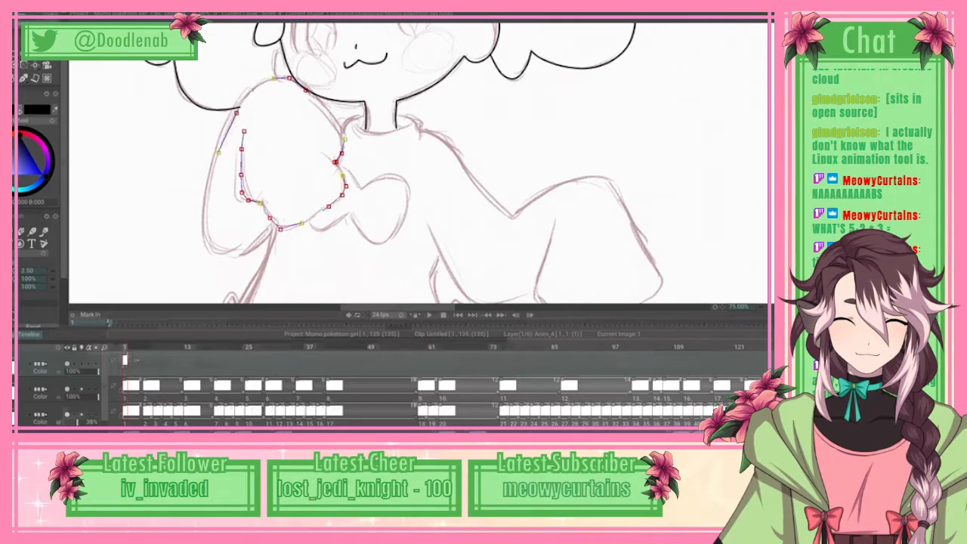
# Step: Finish the raised arm's spline around the sleeve's hanging bottom curve up to the fold's lower corner, and apply it as line art
pyautogui.click(208, 189)
pyautogui.click(204, 225)
pyautogui.click(242, 252)
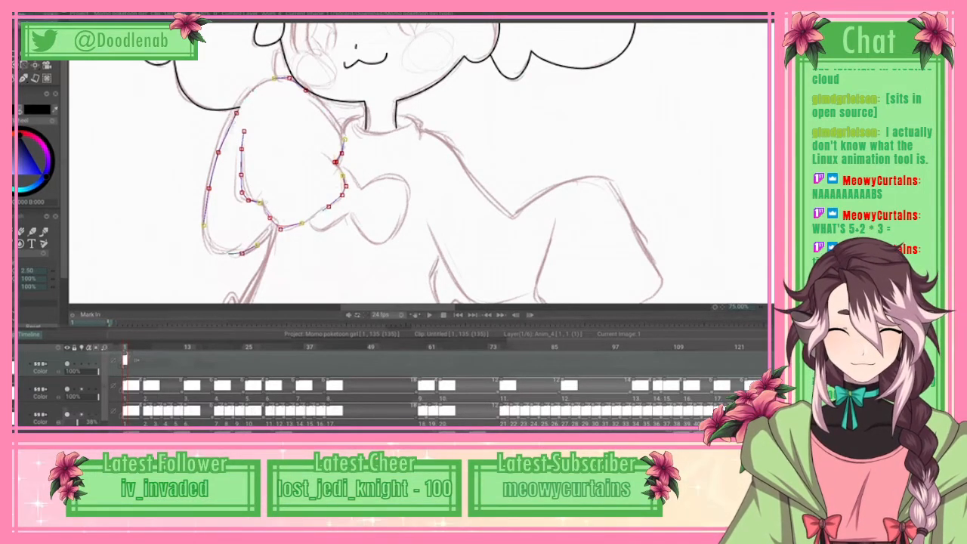
pyautogui.click(257, 244)
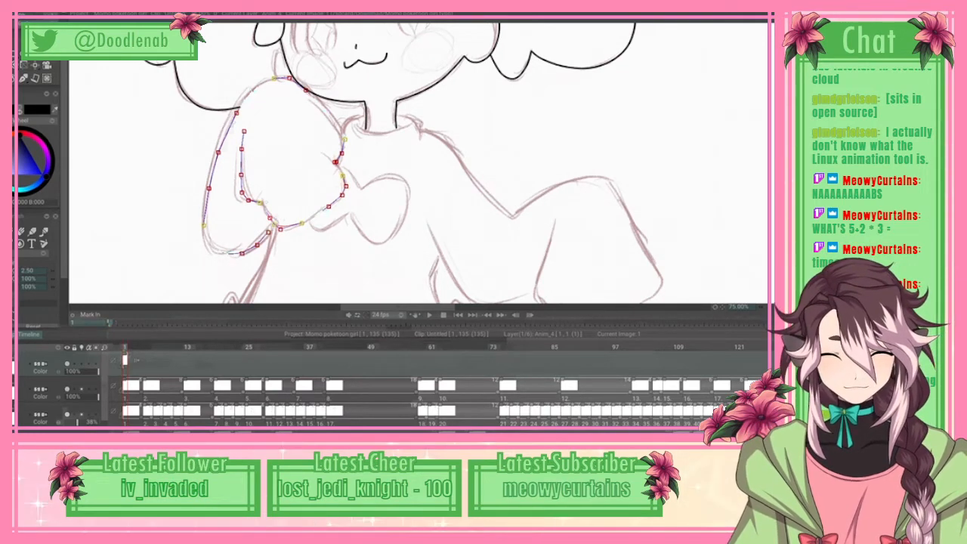
pyautogui.click(275, 224)
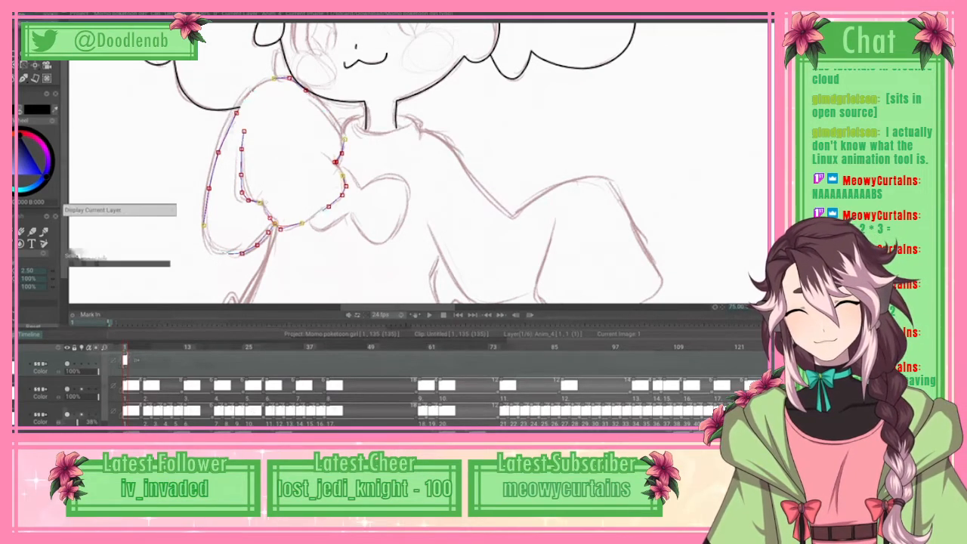
pyautogui.moveTo(23, 15)
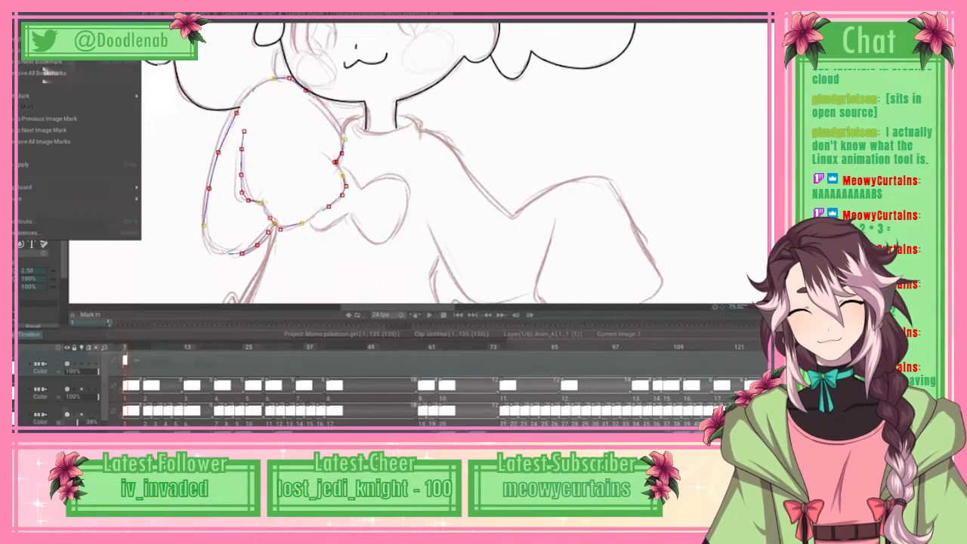
pyautogui.click(46, 164)
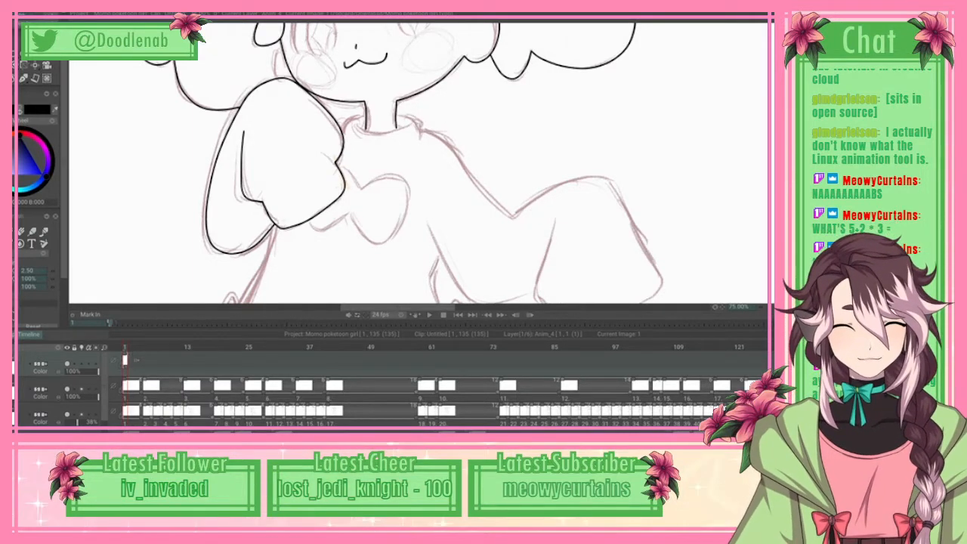
# Step: Trace the collar's left edge with a spline from the neck down to the raised arm, and apply it as line art
pyautogui.scroll(-2, 418, 163)
pyautogui.scroll(3, 417, 163)
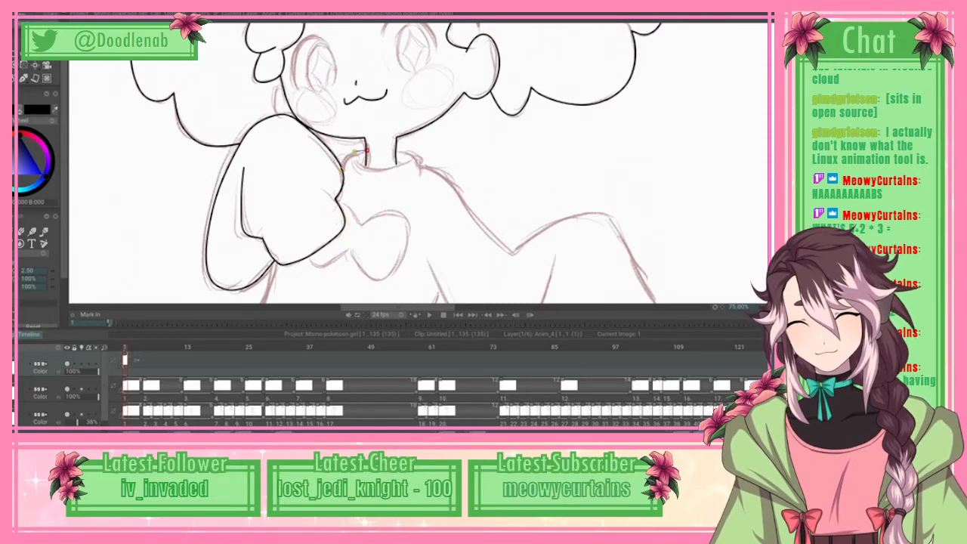
pyautogui.click(15, 6)
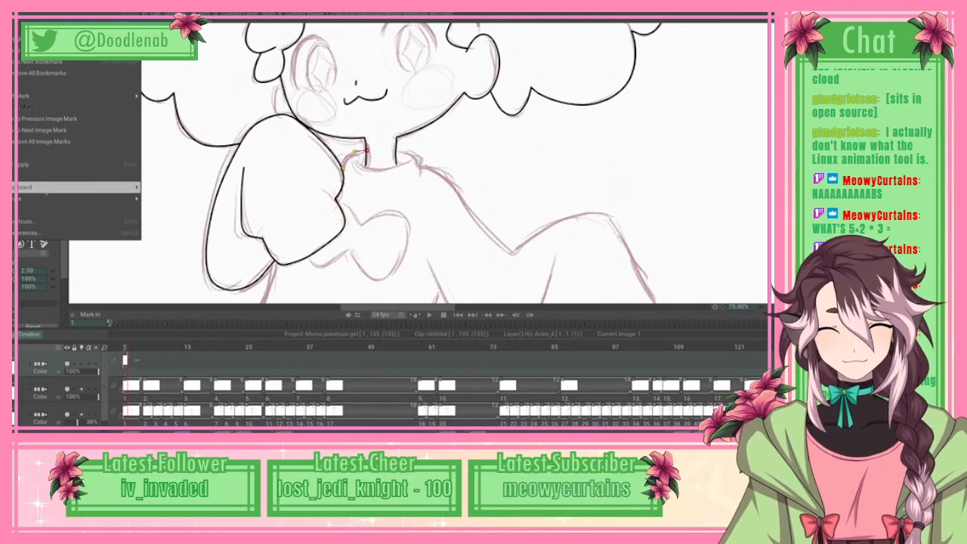
pyautogui.click(75, 164)
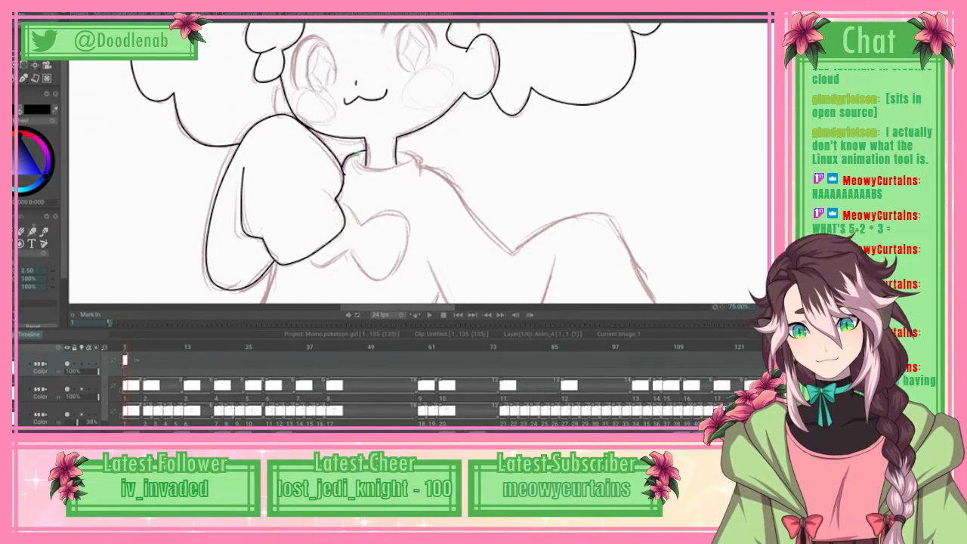
# Step: Trace the collar's right edge with a spline from the neck around to the shoulder, and apply it as line art
pyautogui.rightClick(41, 61)
pyautogui.click(83, 77)
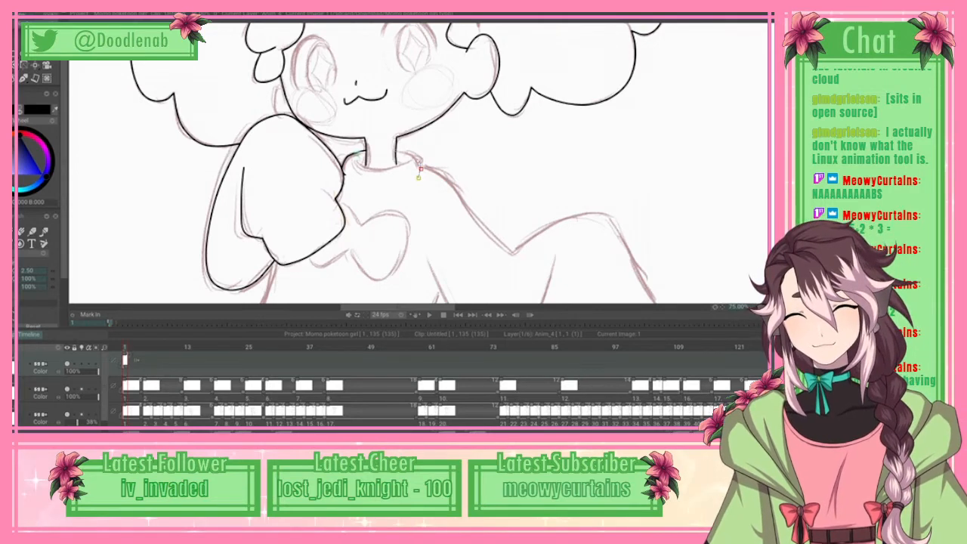
pyautogui.click(22, 7)
pyautogui.moveTo(62, 8)
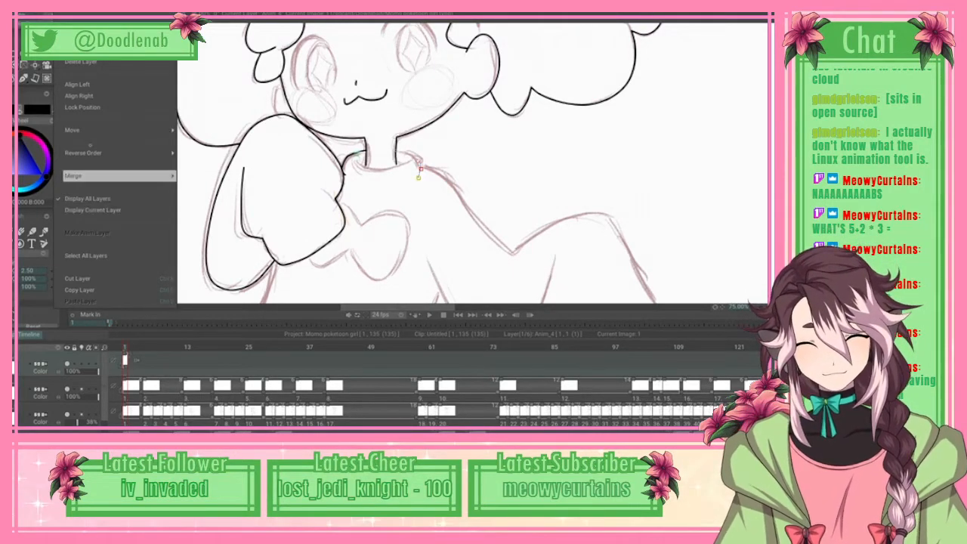
pyautogui.moveTo(10, 9)
pyautogui.click(45, 164)
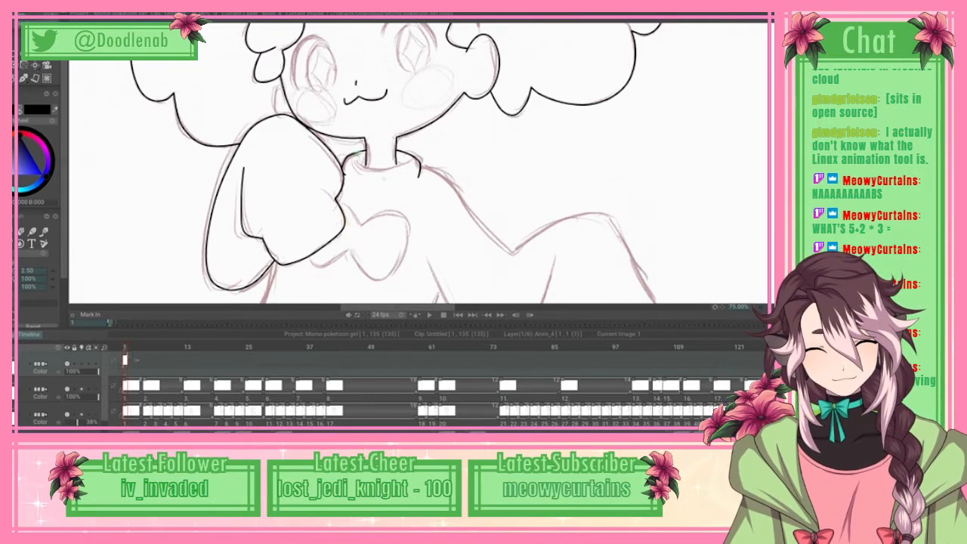
# Step: Trace the curved front neckline of the collar with a spline across the base of the neck, and apply it as line art
pyautogui.click(366, 167)
pyautogui.click(378, 170)
pyautogui.click(397, 167)
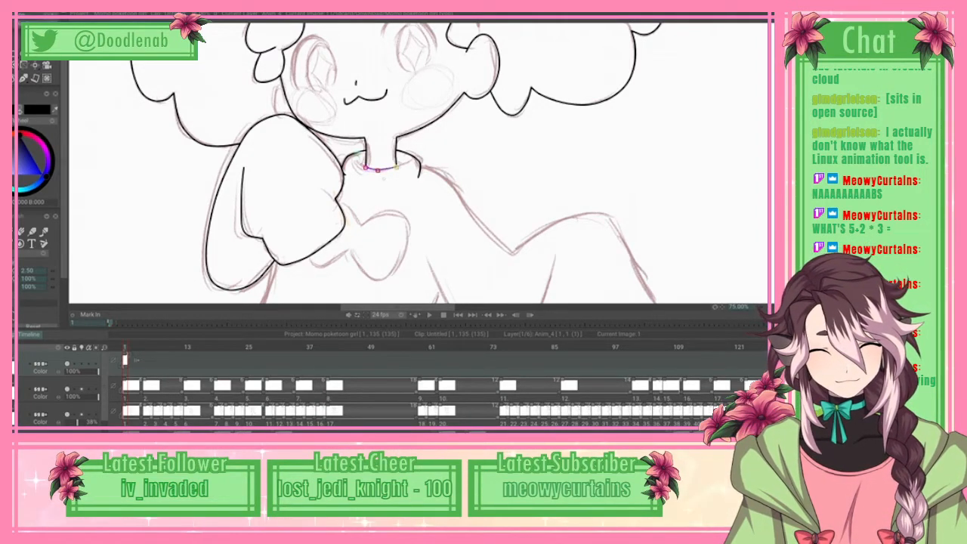
pyautogui.click(391, 169)
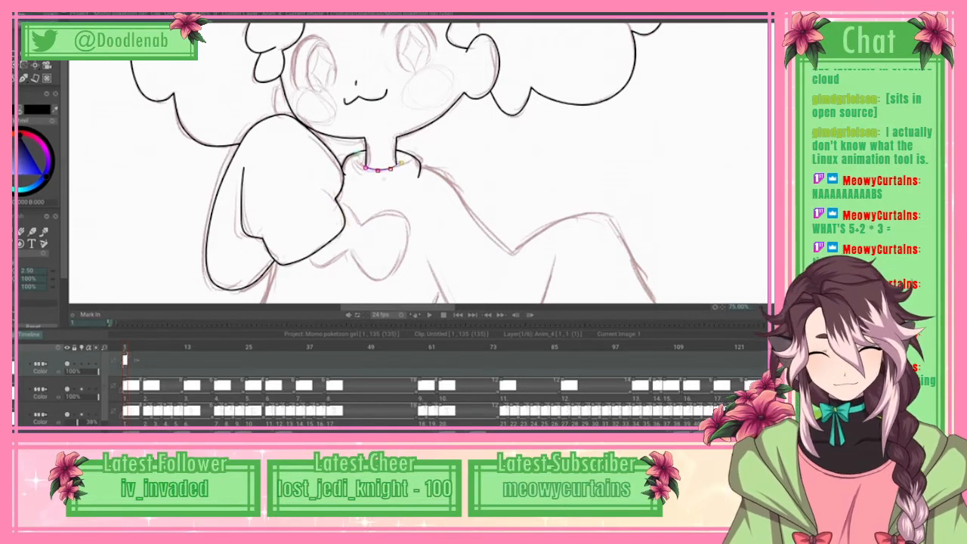
pyautogui.click(12, 8)
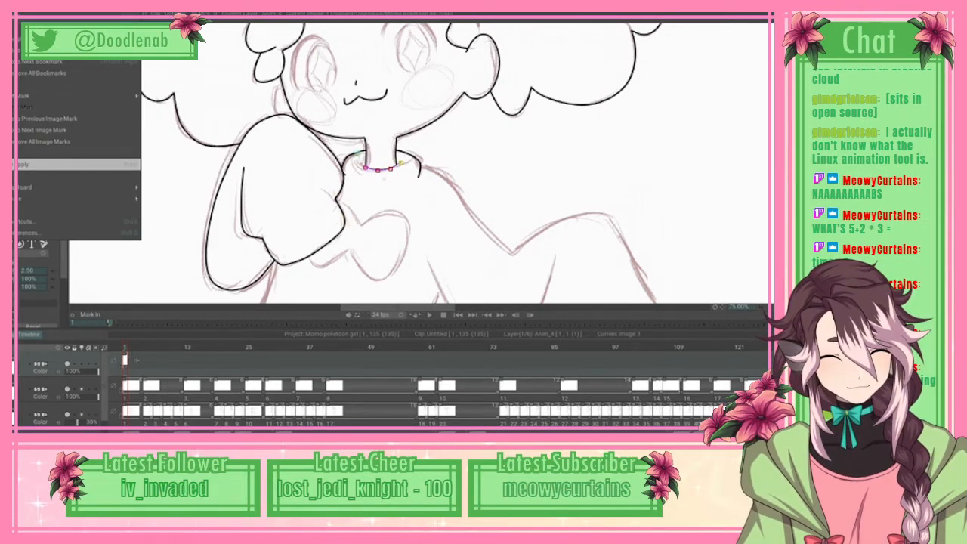
pyautogui.click(45, 164)
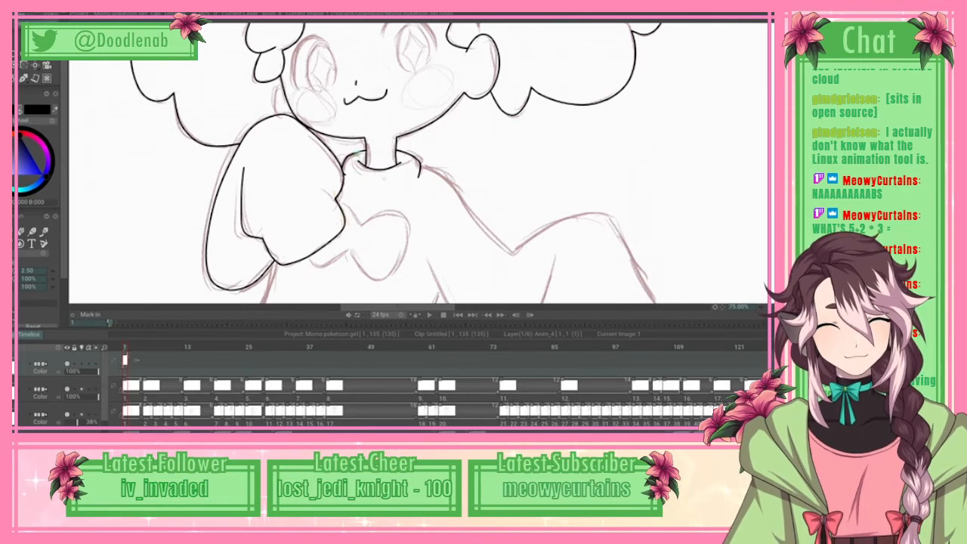
# Step: Start a spline at the collar's right edge and trace the shoulder line down to the sharp bend of the right arm
pyautogui.scroll(3, 421, 164)
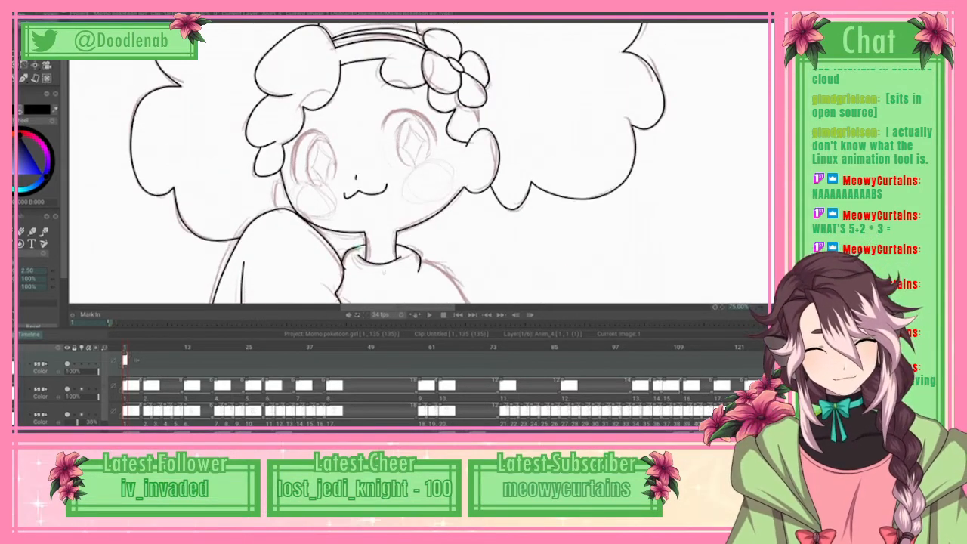
pyautogui.click(432, 97)
pyautogui.click(447, 106)
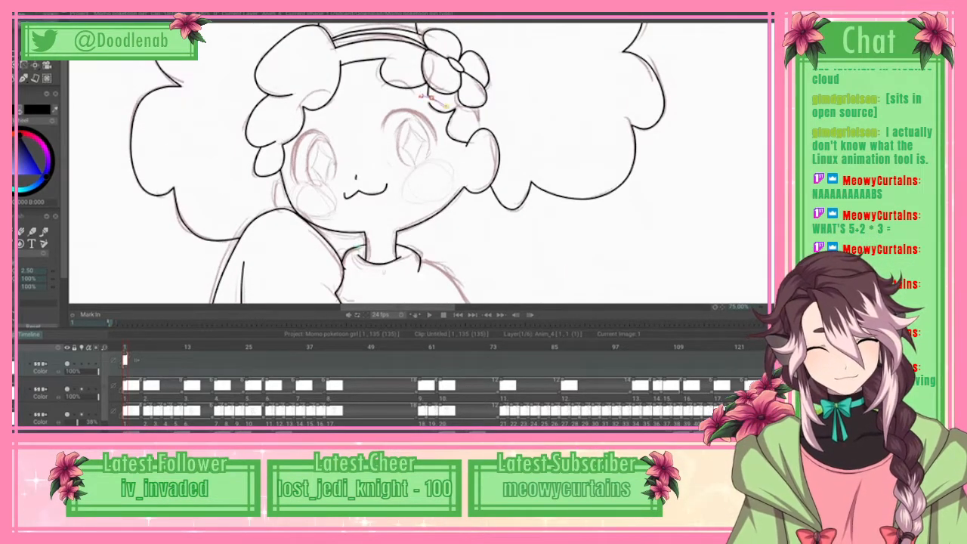
pyautogui.click(460, 122)
pyautogui.click(472, 143)
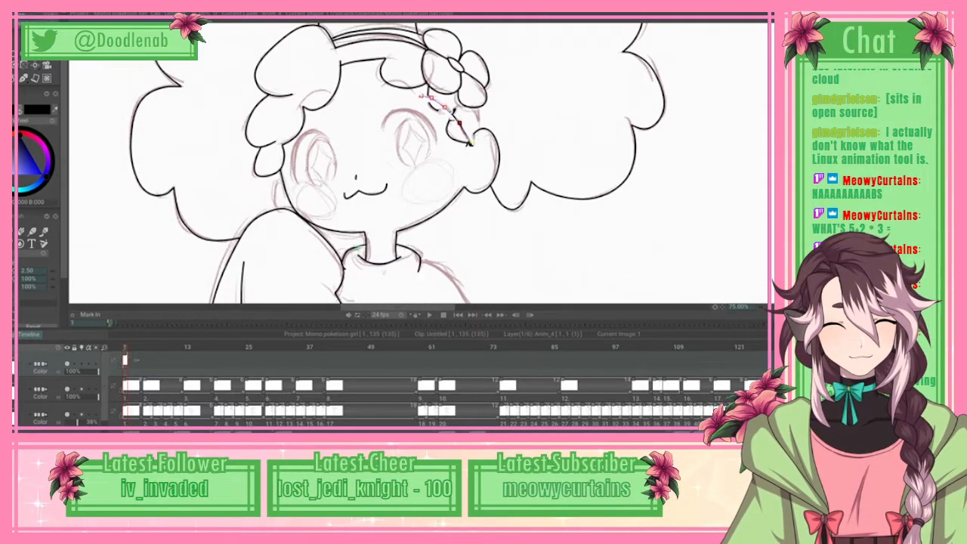
pyautogui.click(490, 165)
pyautogui.click(511, 185)
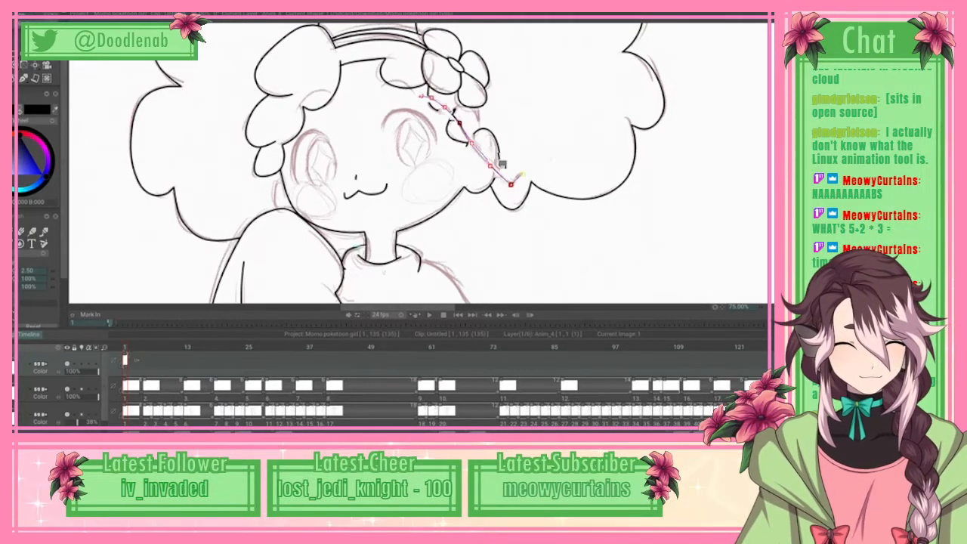
# Step: Continue the spline from the right arm's bend over the top of the forearm sleeve and down its outer edge to the flared corner
pyautogui.click(522, 174)
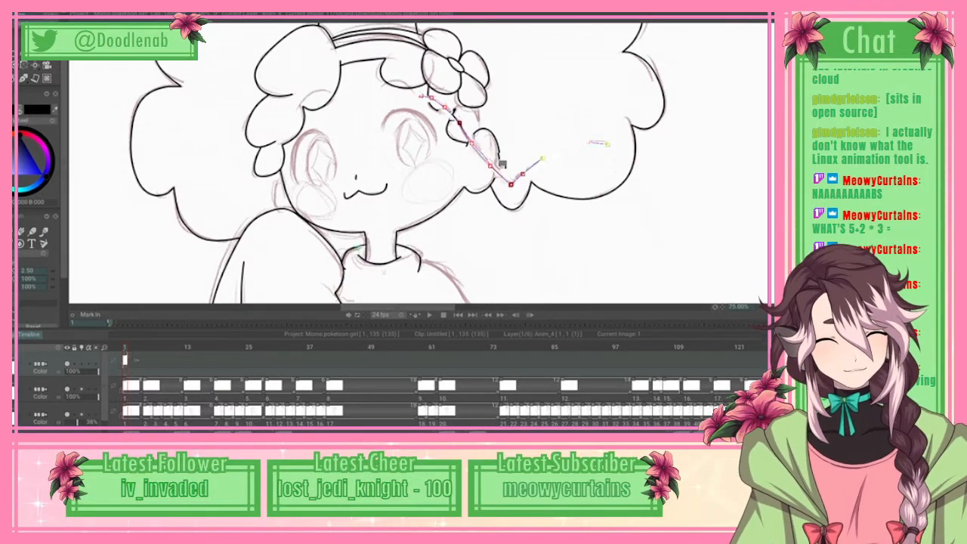
pyautogui.click(608, 145)
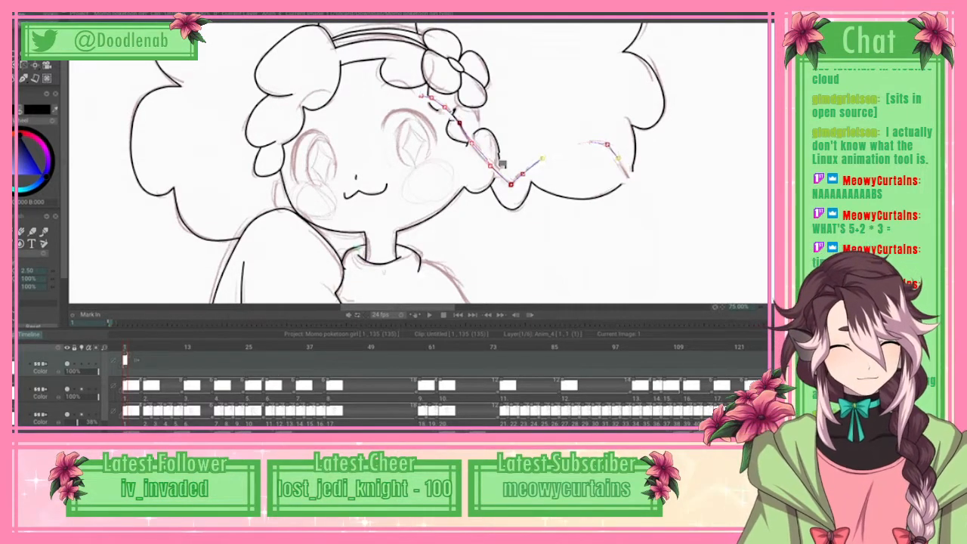
pyautogui.click(632, 193)
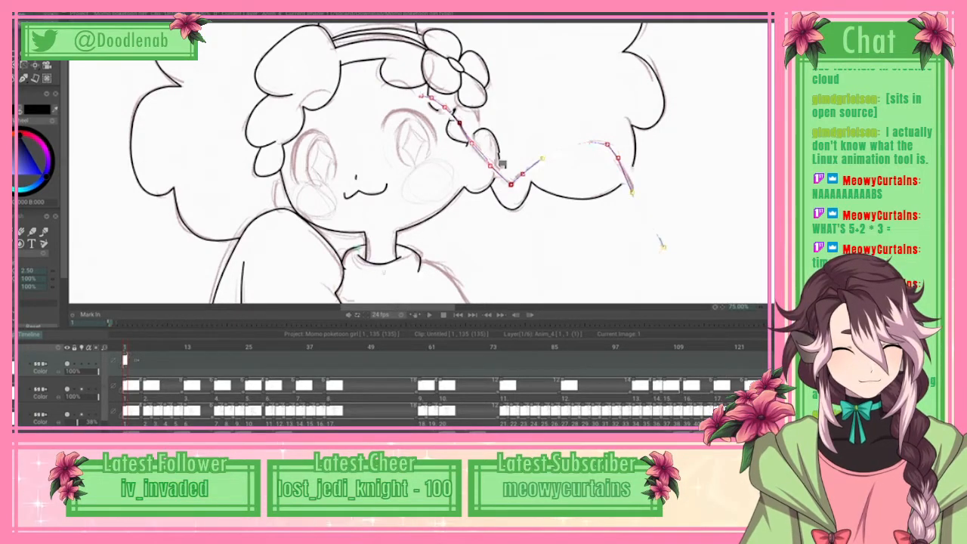
pyautogui.click(663, 246)
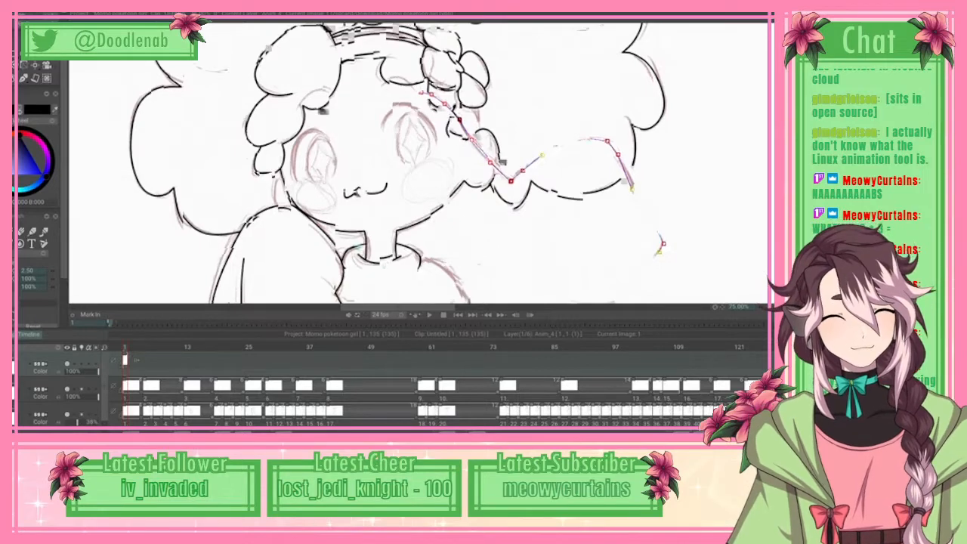
pyautogui.scroll(-2, 419, 163)
pyautogui.click(652, 176)
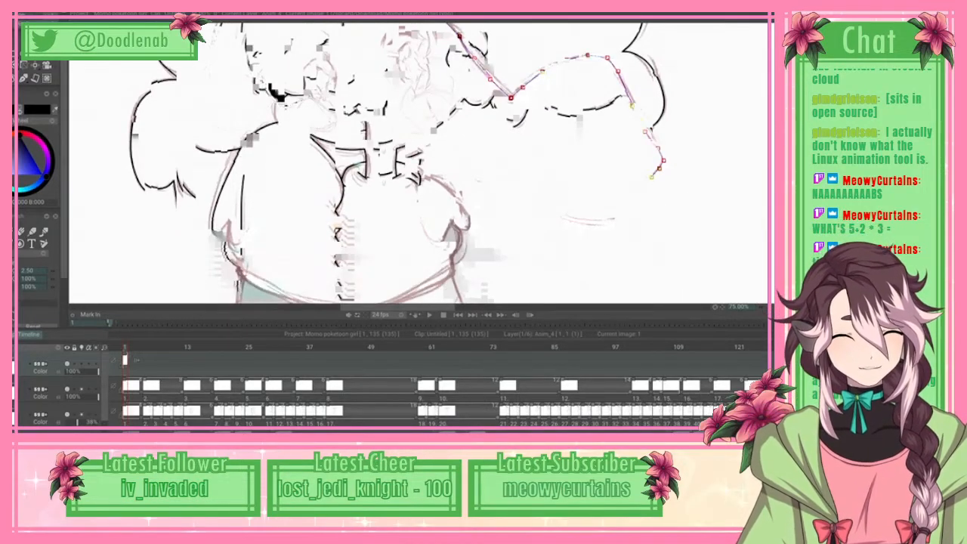
# Step: Extend the spline inward from the flared corner and around the right side and rounded lower edge of the sleeve's end
pyautogui.click(641, 182)
pyautogui.click(647, 200)
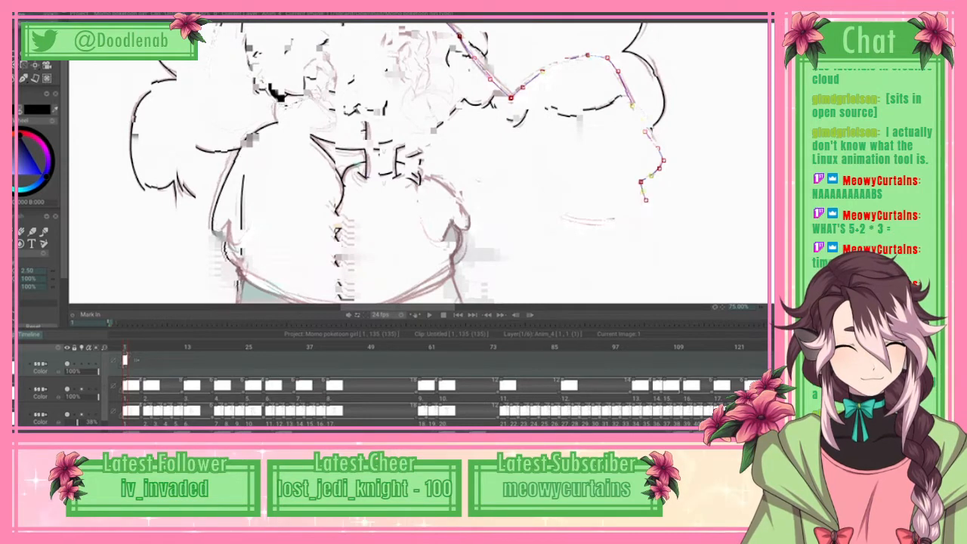
pyautogui.click(645, 199)
pyautogui.click(642, 205)
pyautogui.click(626, 214)
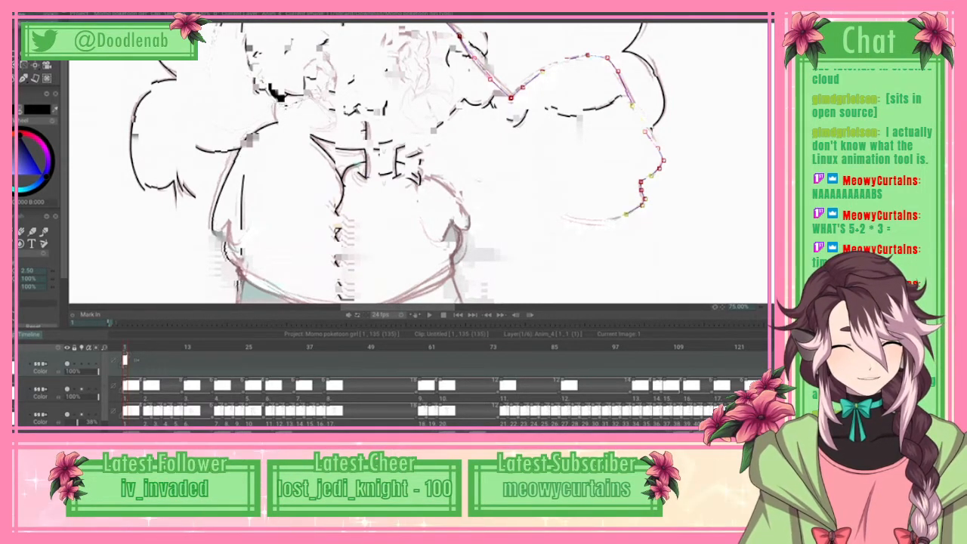
pyautogui.click(582, 219)
pyautogui.click(563, 217)
pyautogui.click(557, 210)
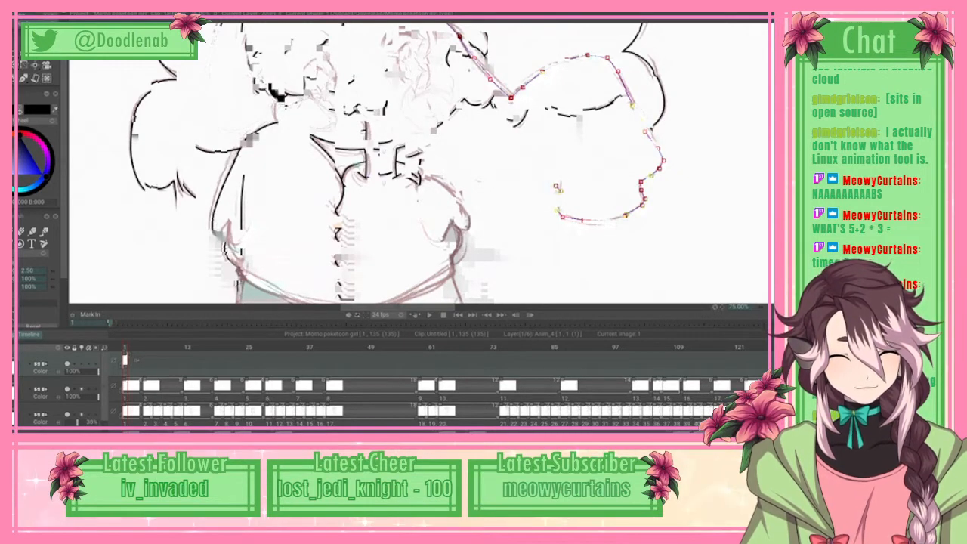
# Step: Trace the sleeve's inner edge up towards the arm's bend, and apply the right arm's spline as line art
pyautogui.click(560, 190)
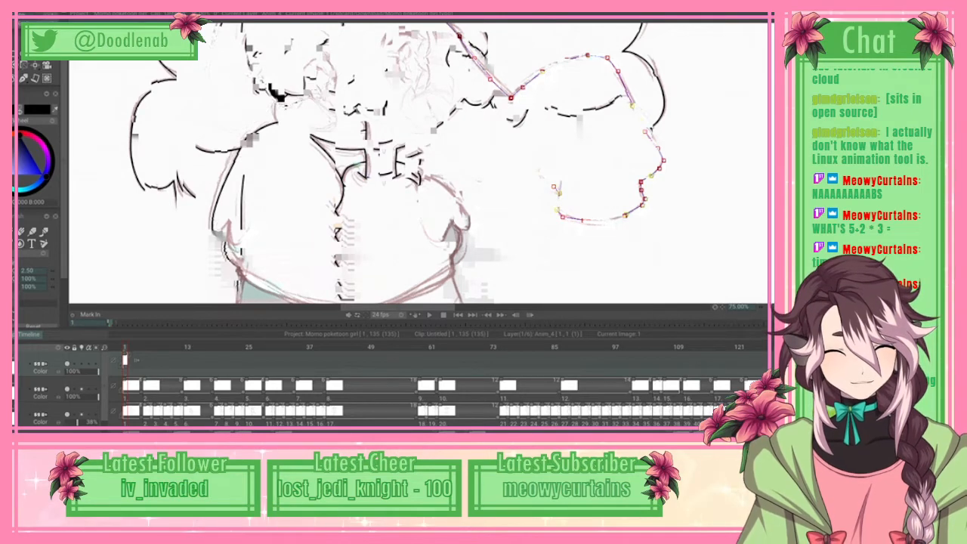
pyautogui.click(543, 144)
pyautogui.click(548, 129)
pyautogui.click(554, 104)
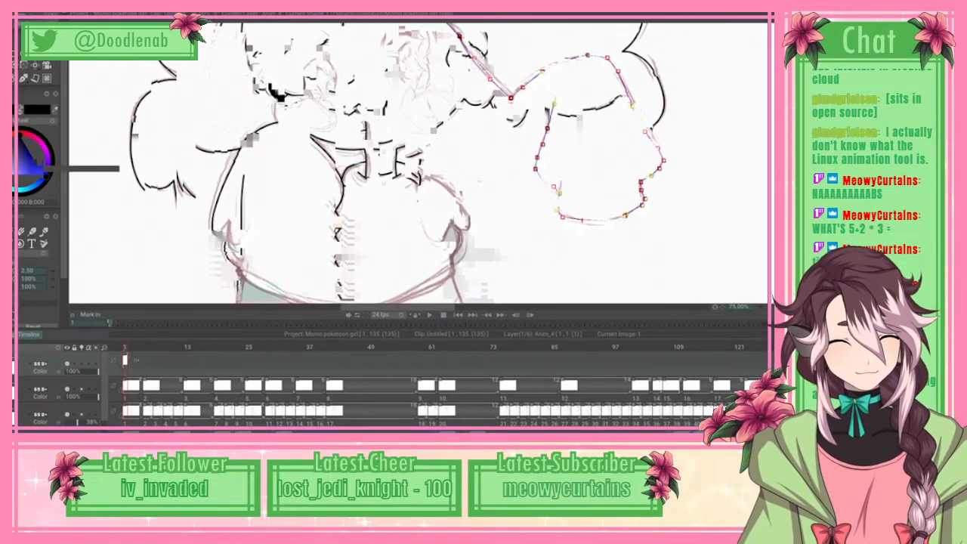
pyautogui.press('Return')
# Step: Trace the underside of the right upper arm with a spline from the armpit to the sleeve's inner edge, and apply it as line art
pyautogui.scroll(4, 419, 162)
pyautogui.scroll(-3, 420, 162)
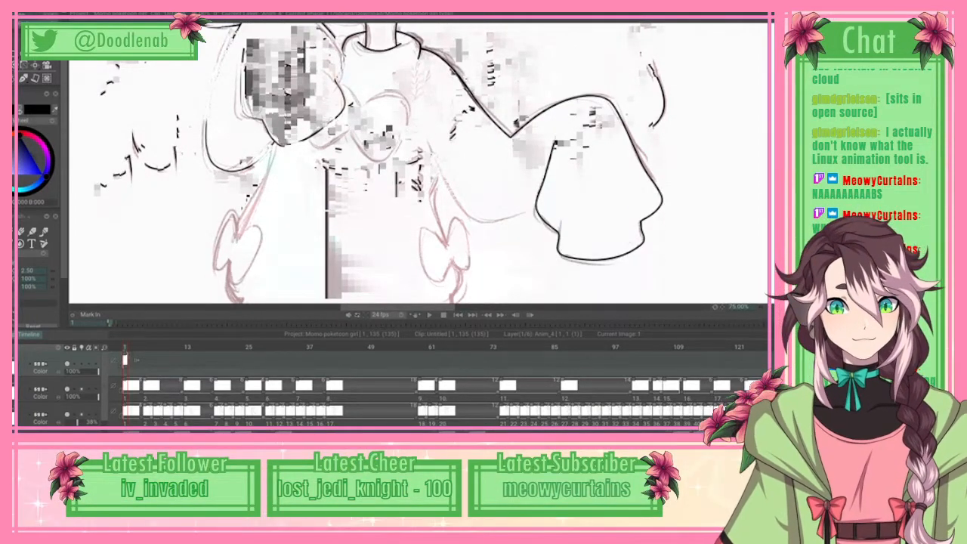
pyautogui.moveTo(466, 23); pyautogui.dragTo(467, 226)
pyautogui.moveTo(466, 291); pyautogui.dragTo(467, 53)
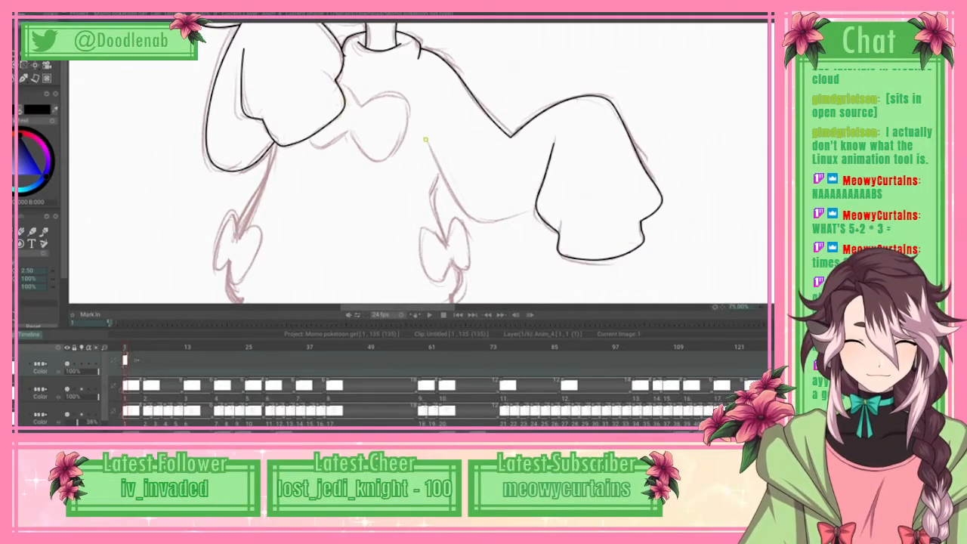
pyautogui.click(473, 220)
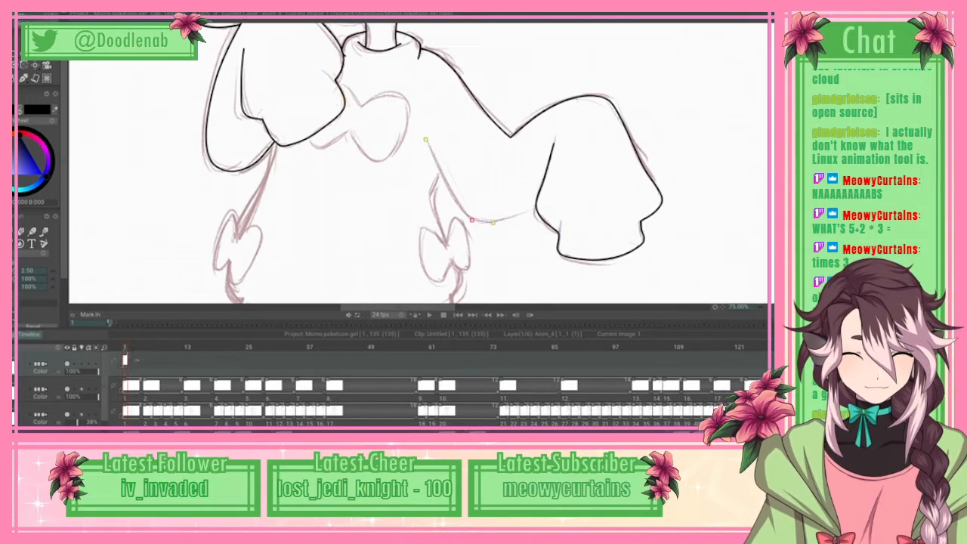
pyautogui.click(490, 223)
pyautogui.click(514, 219)
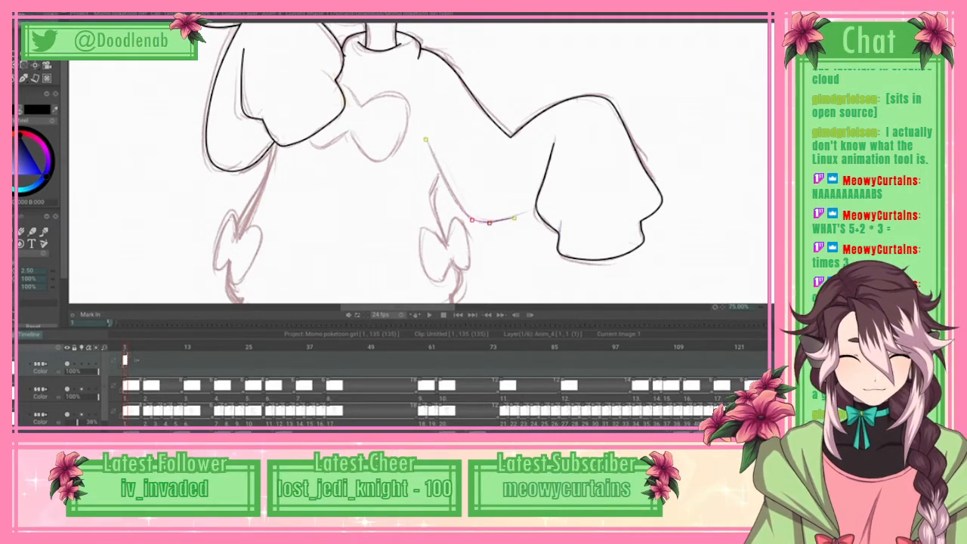
pyautogui.click(536, 209)
pyautogui.click(18, 21)
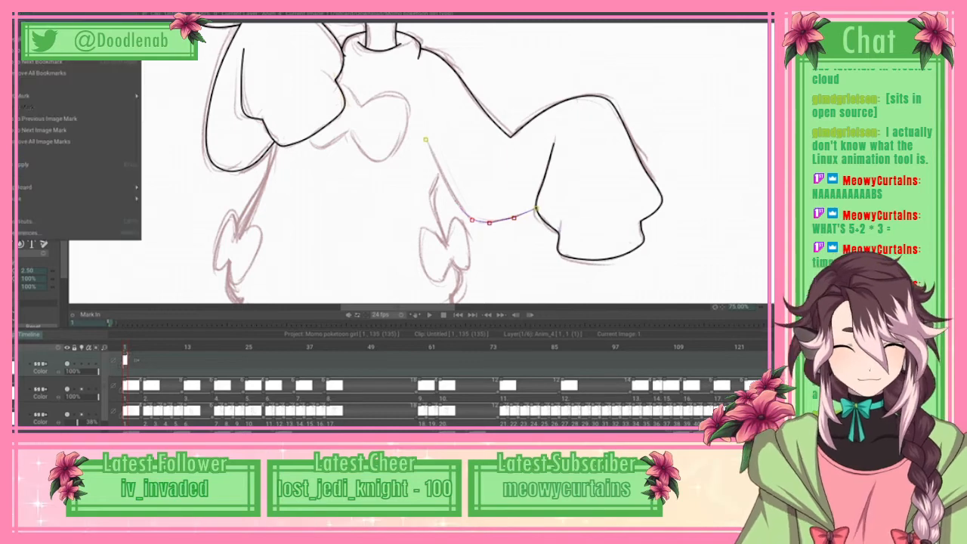
pyautogui.click(61, 165)
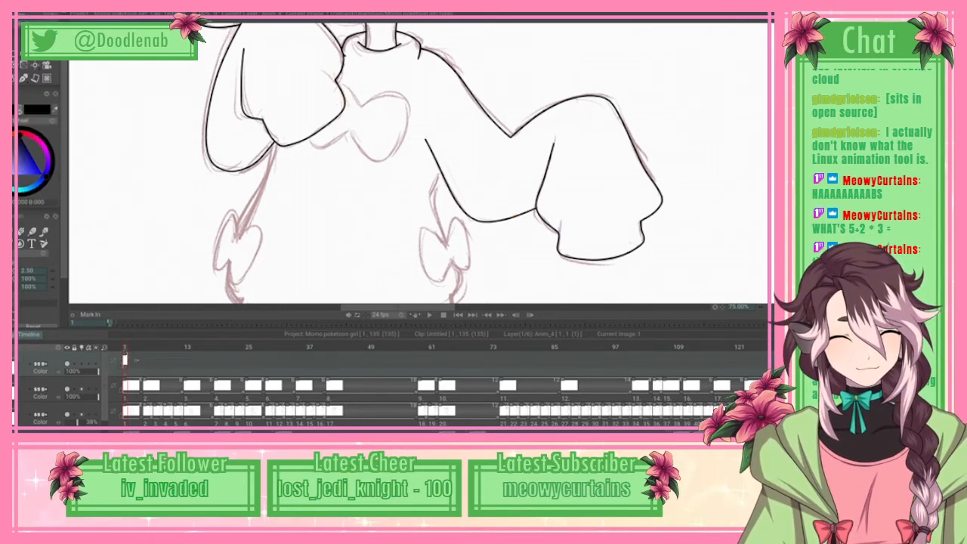
# Step: Start a spline under the right arm and trace the body's right side past the side bow down to the hem
pyautogui.scroll(4, 397, 163)
pyautogui.scroll(4, 398, 162)
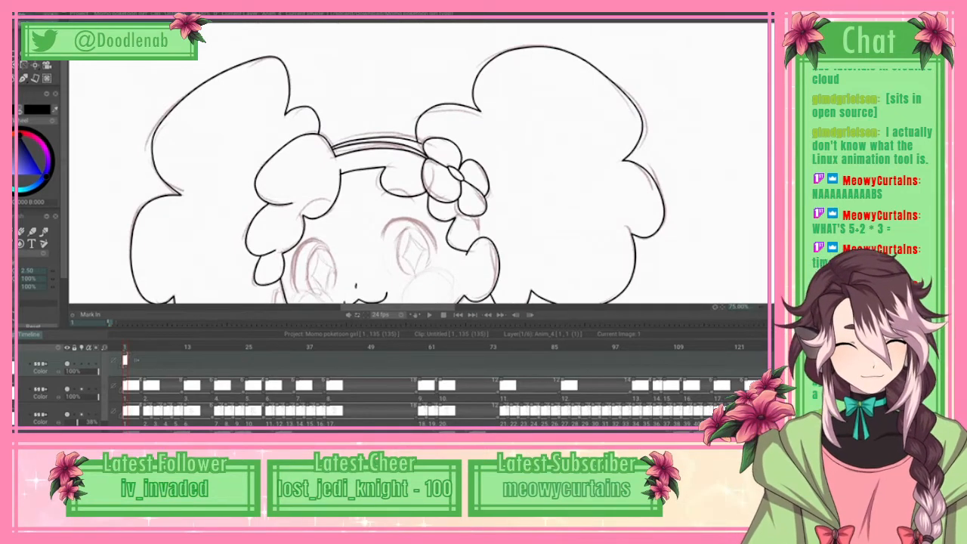
pyautogui.scroll(-1, 397, 163)
pyautogui.scroll(-3, 397, 163)
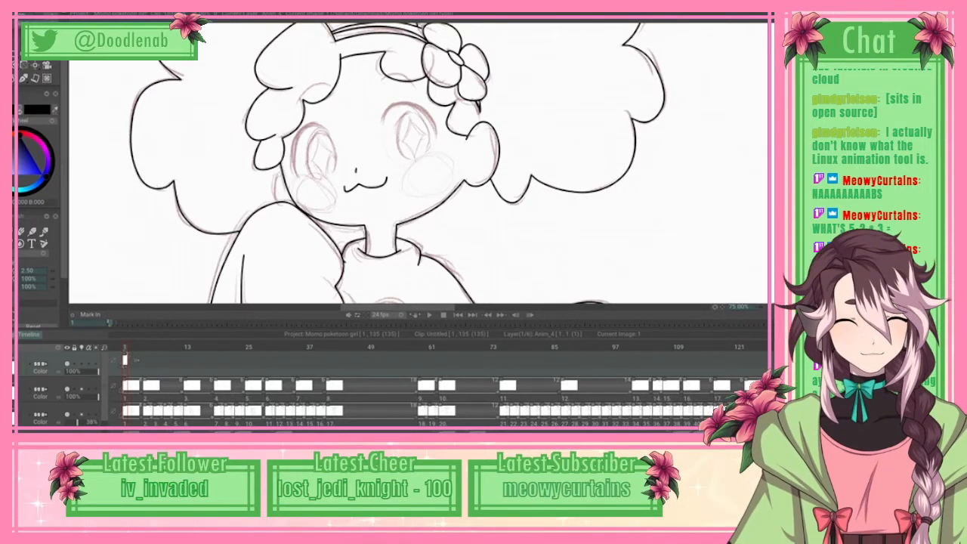
pyautogui.scroll(-6, 415, 163)
pyautogui.scroll(-2, 415, 162)
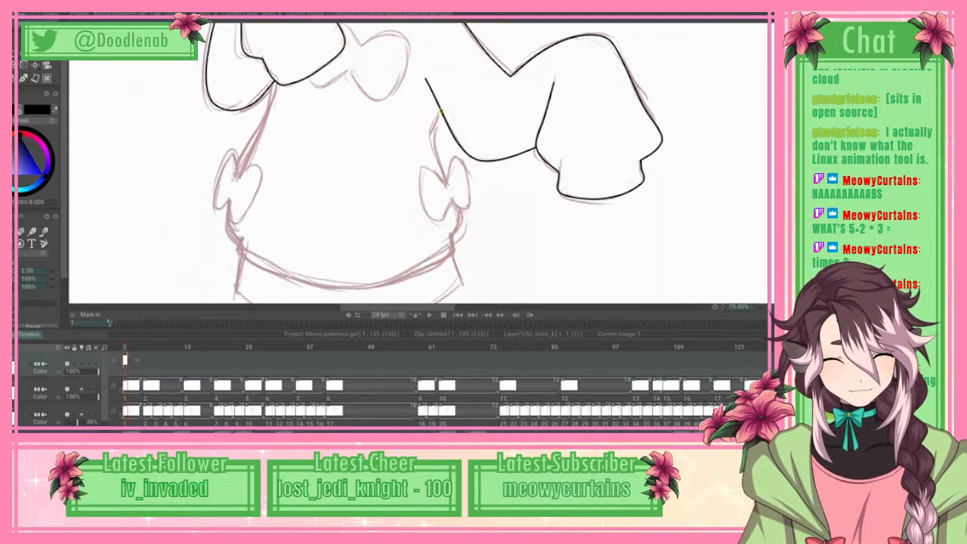
pyautogui.click(461, 210)
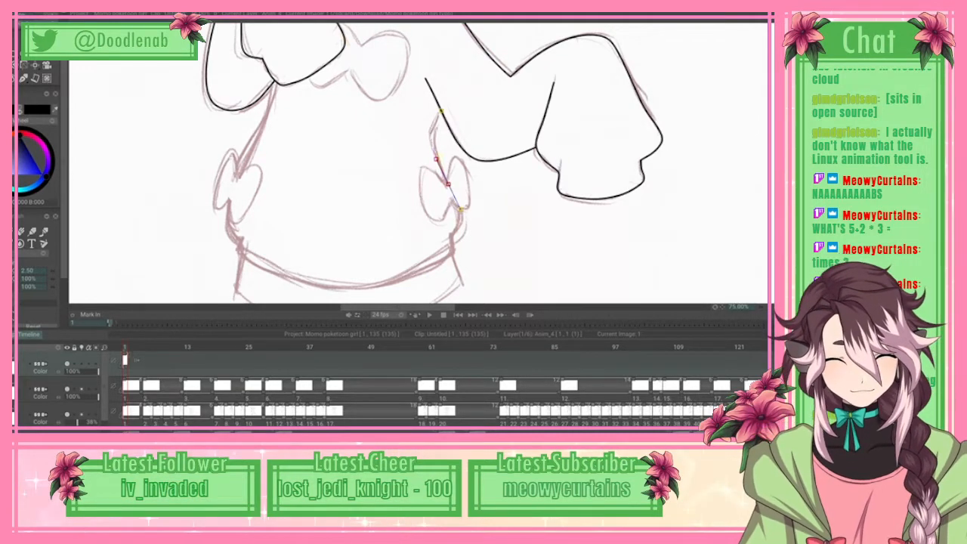
pyautogui.click(452, 237)
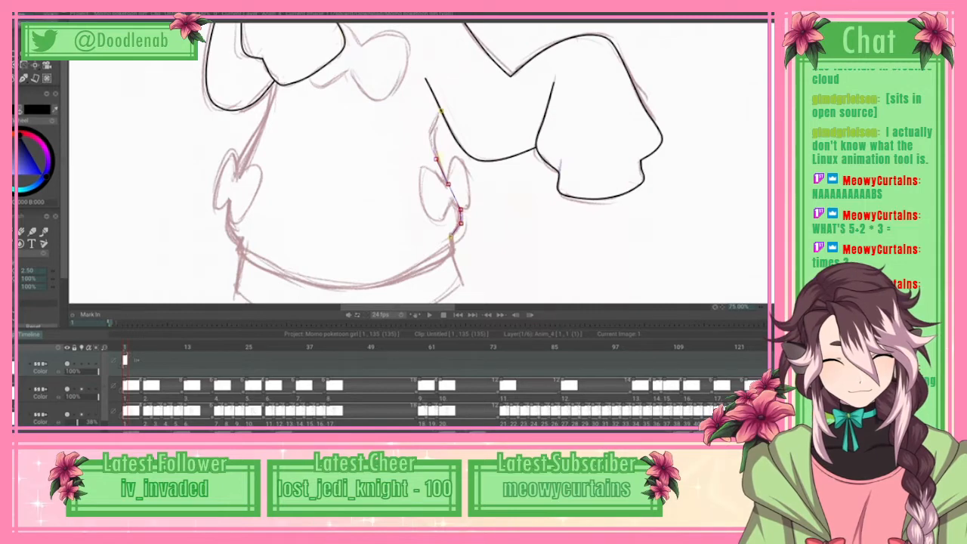
pyautogui.click(453, 251)
# Step: Extend the body spline along the curved hem from the right corner to the left side
pyautogui.click(444, 262)
pyautogui.click(408, 277)
pyautogui.click(362, 288)
pyautogui.click(315, 286)
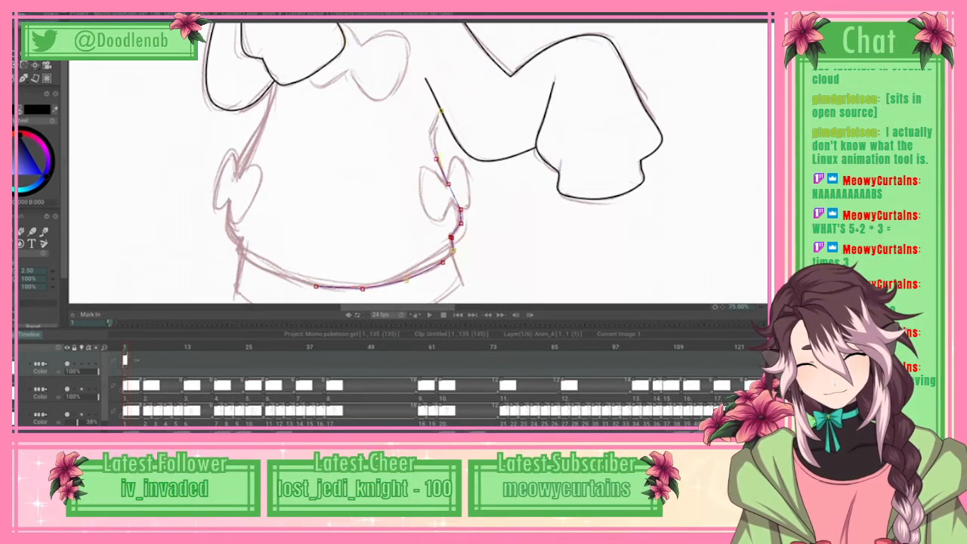
pyautogui.click(279, 273)
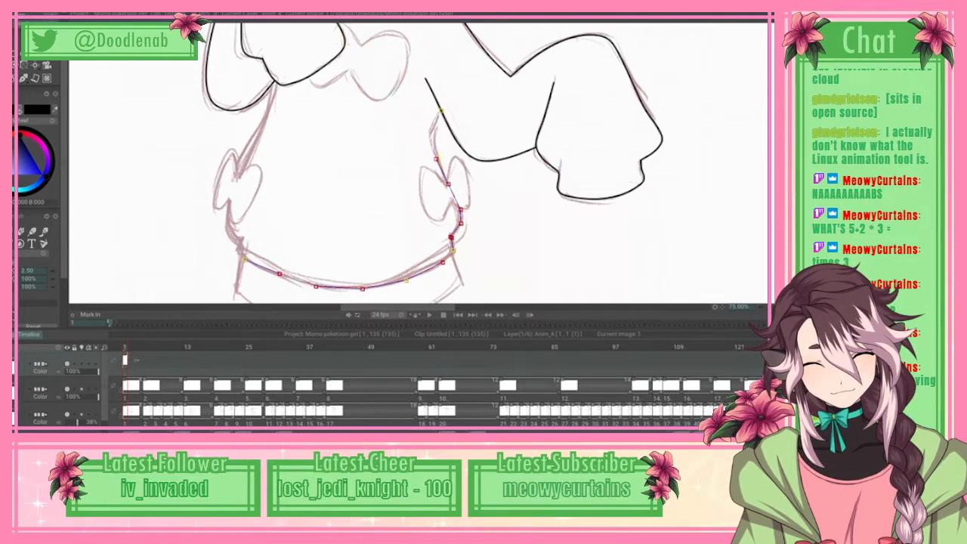
# Step: Continue the body spline up the left side to the raised arm's sleeve on the first frame, and apply it as line art
pyautogui.moveTo(125, 347); pyautogui.dragTo(263, 346)
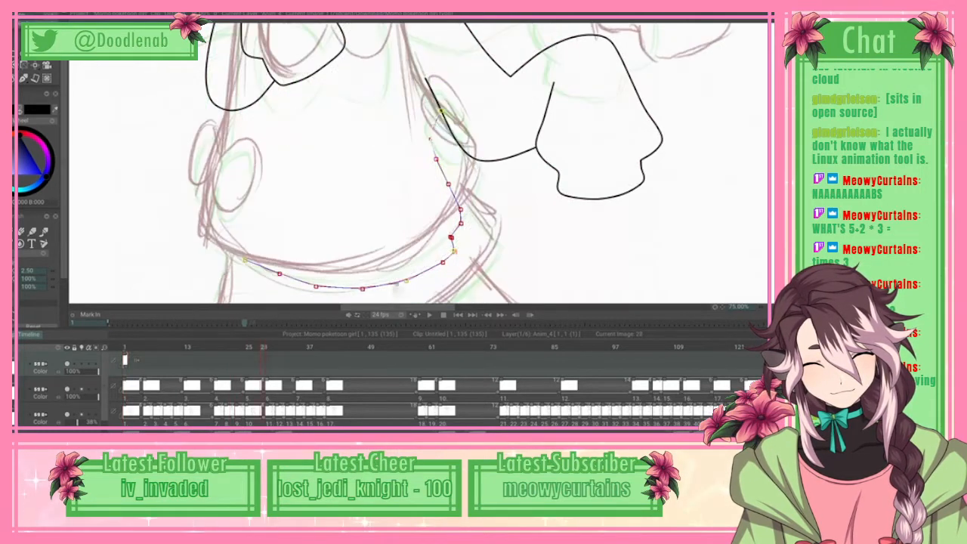
pyautogui.press('Home')
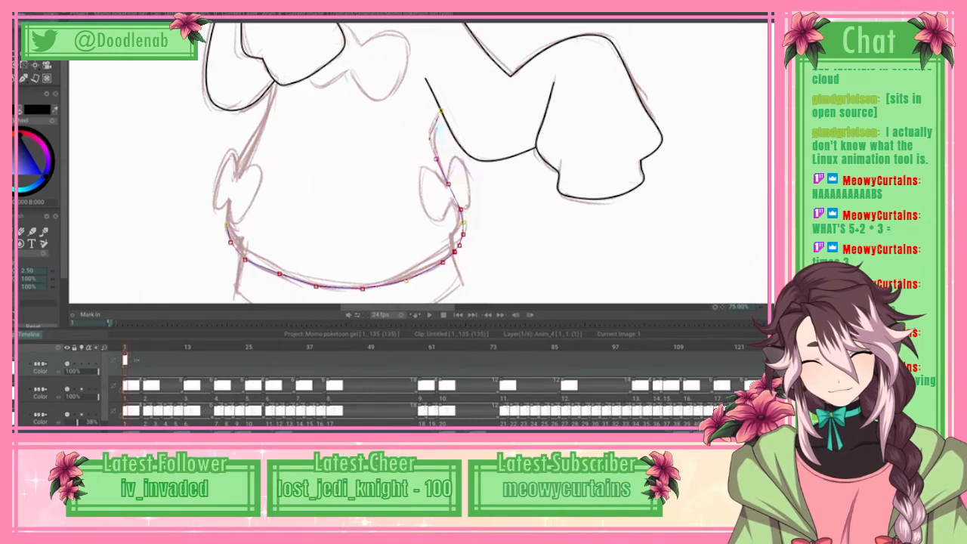
pyautogui.click(231, 199)
pyautogui.click(266, 120)
pyautogui.click(272, 98)
pyautogui.click(275, 80)
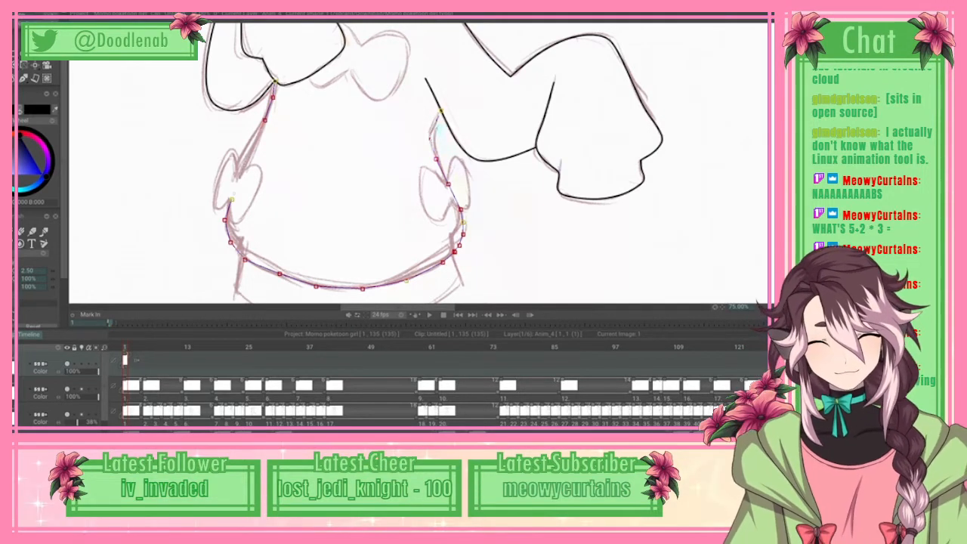
pyautogui.click(13, 14)
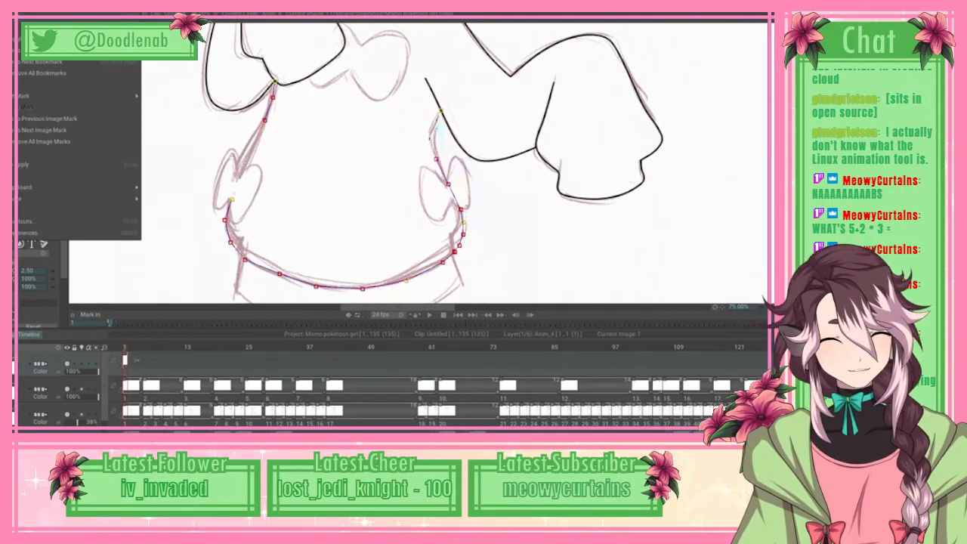
pyautogui.click(45, 165)
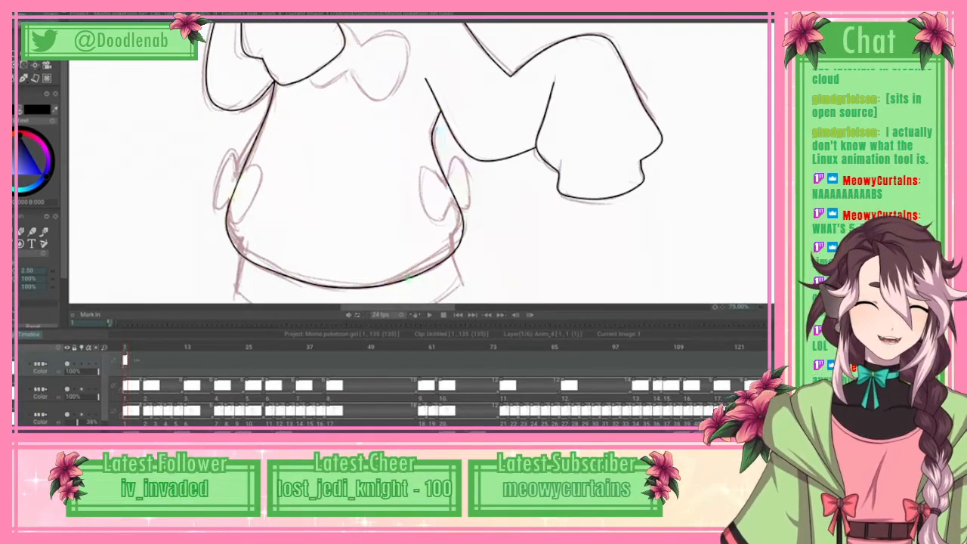
pyautogui.press('Tab')
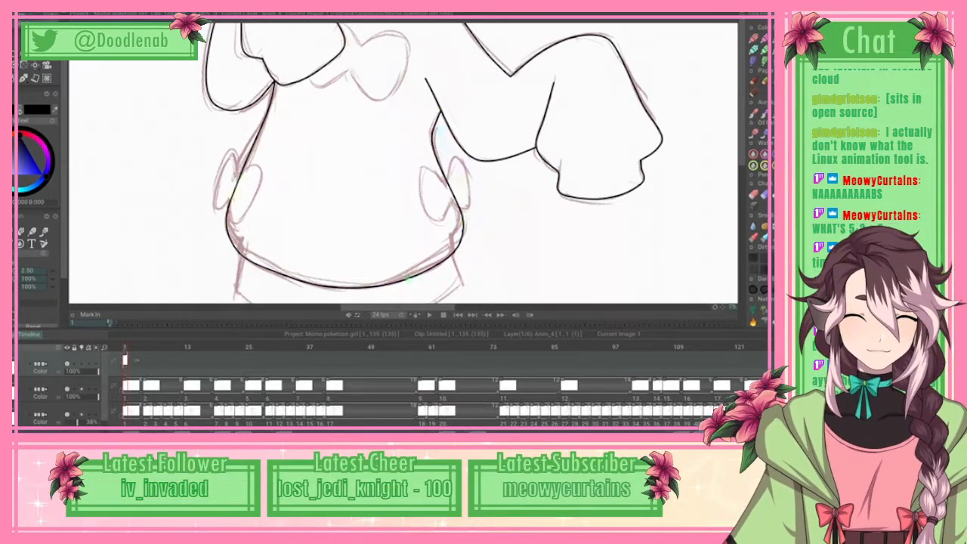
pyautogui.press('Tab')
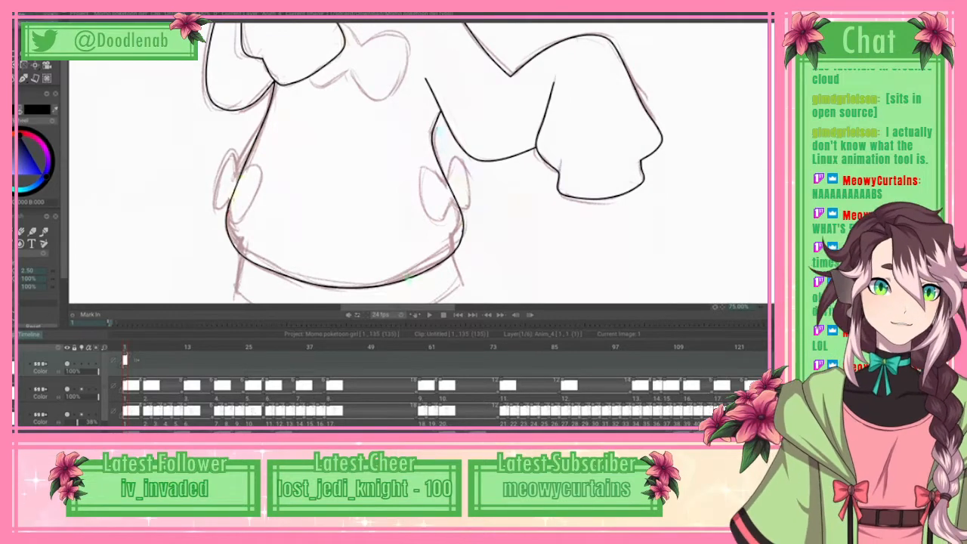
# Step: Start a spline at the raised sleeve and trace the chest bow's lower edge and around its right loop
pyautogui.scroll(5, 422, 163)
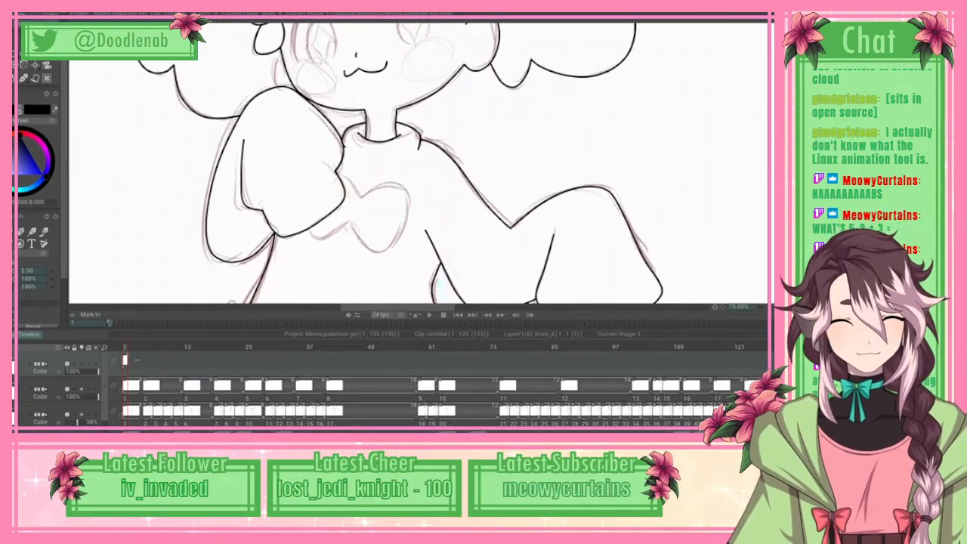
pyautogui.scroll(2, 398, 162)
pyautogui.scroll(-2, 398, 163)
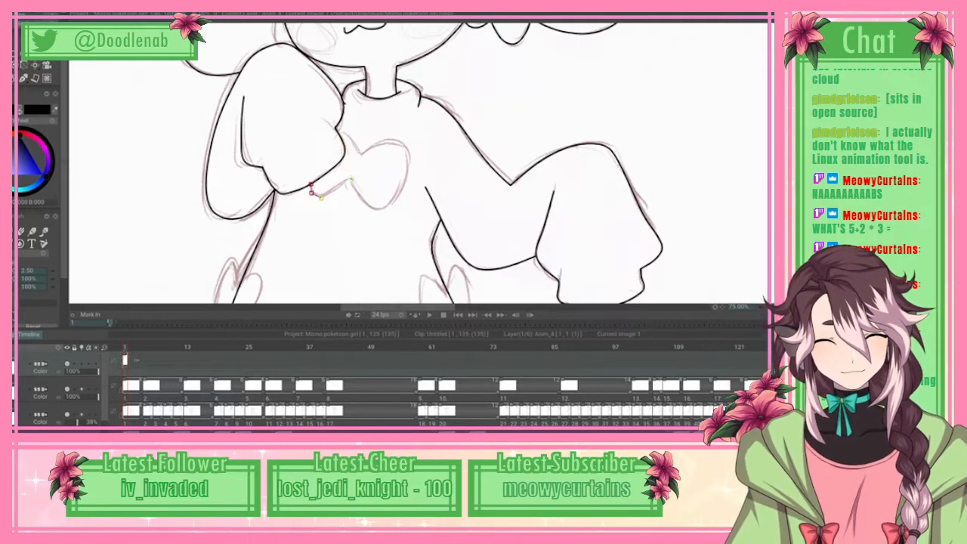
pyautogui.click(375, 208)
pyautogui.click(390, 208)
pyautogui.click(409, 154)
pyautogui.click(402, 142)
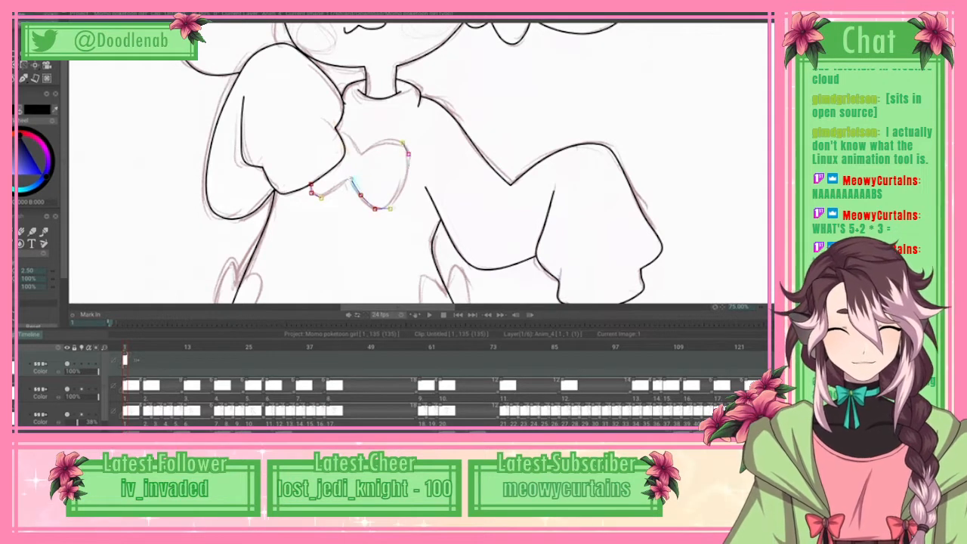
# Step: Continue the chest bow spline along its upper edge back to the raised sleeve, and apply it as line art
pyautogui.click(389, 142)
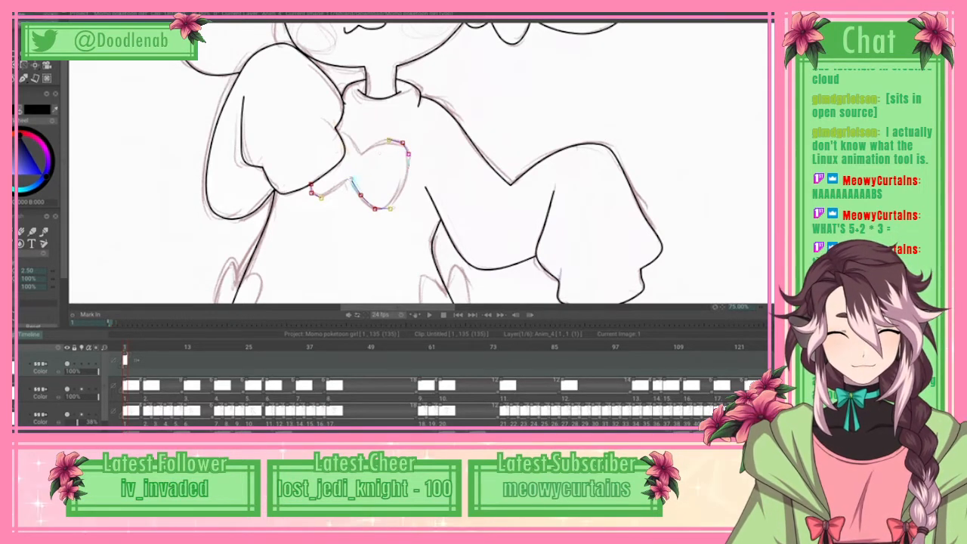
pyautogui.click(371, 147)
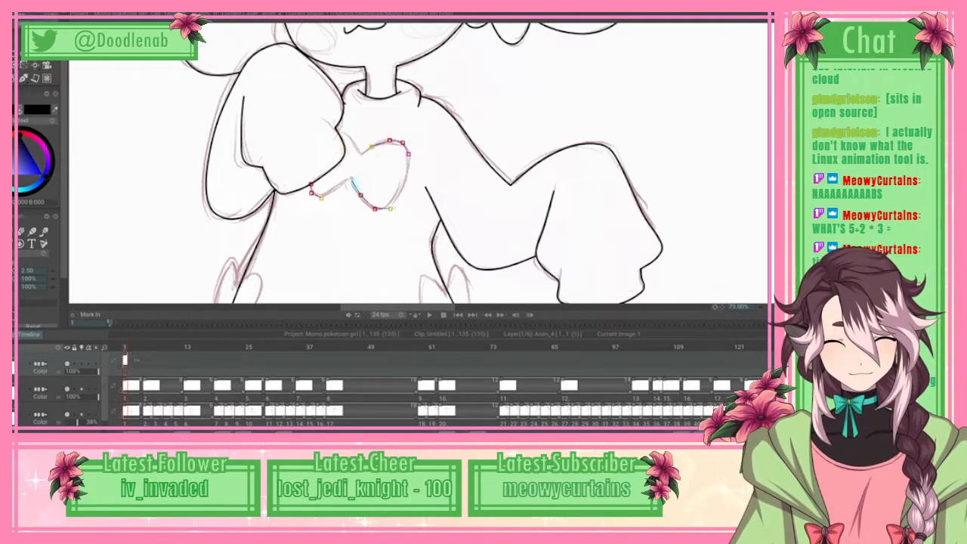
pyautogui.click(362, 153)
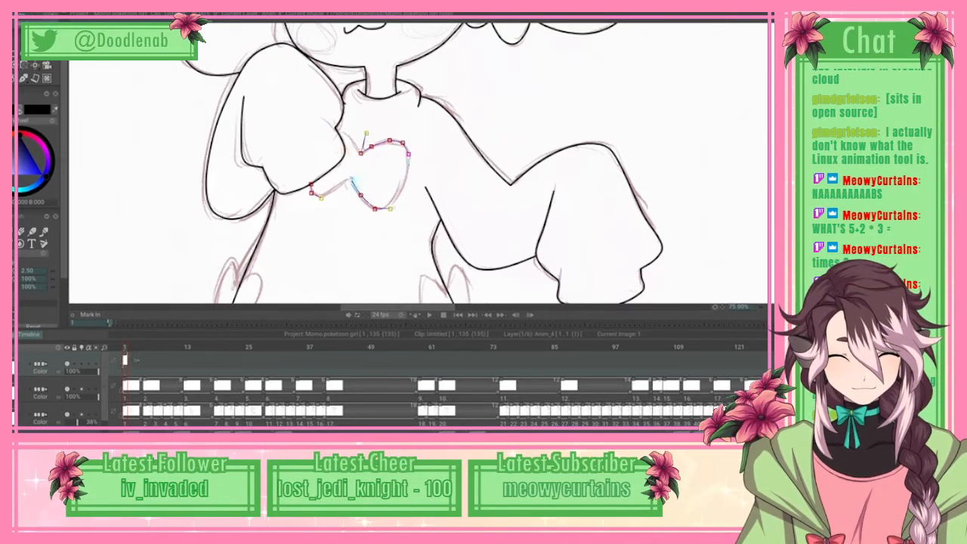
pyautogui.click(346, 133)
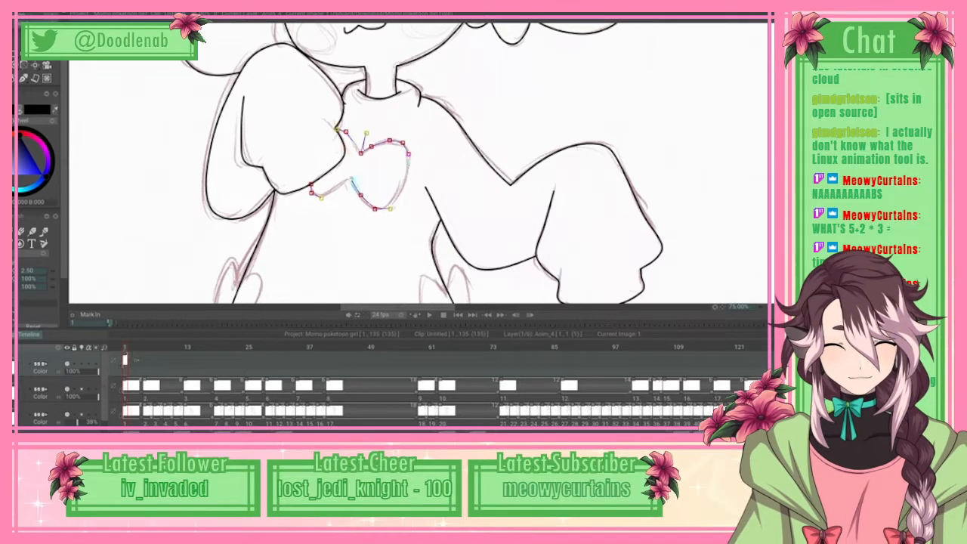
pyautogui.click(30, 17)
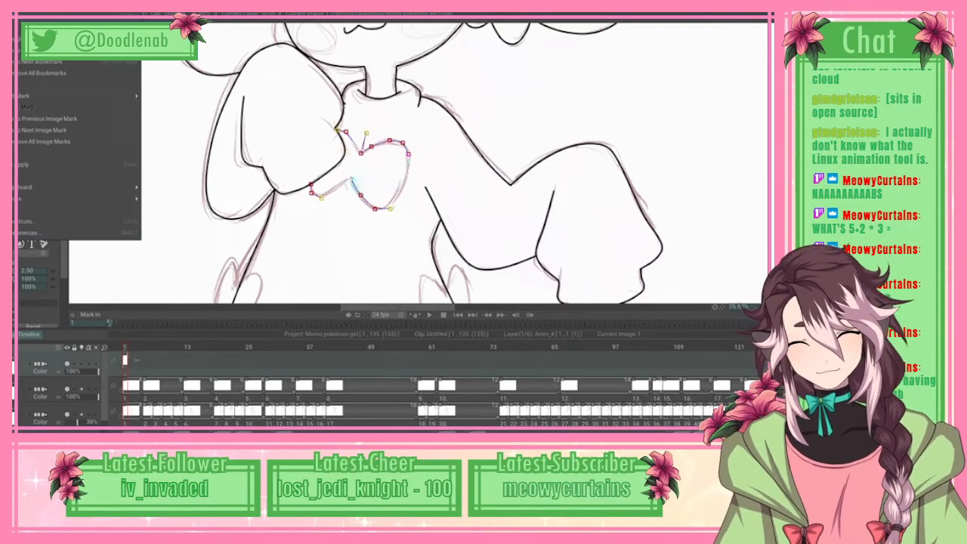
pyautogui.click(76, 164)
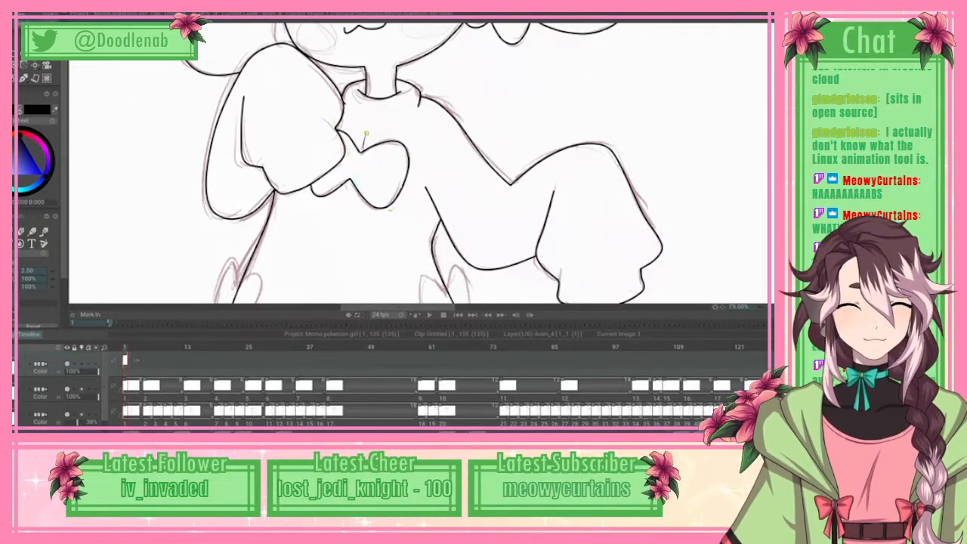
# Step: Trace both loops of the bow on the body's right side with a spline, and apply it as line art
pyautogui.scroll(-3, 422, 163)
pyautogui.scroll(-2, 364, 54)
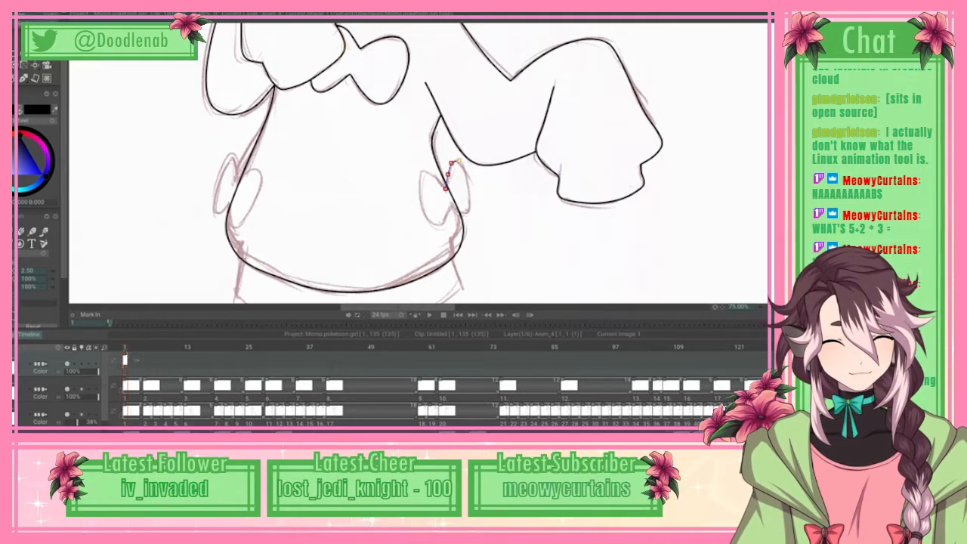
pyautogui.moveTo(456, 161); pyautogui.dragTo(468, 212)
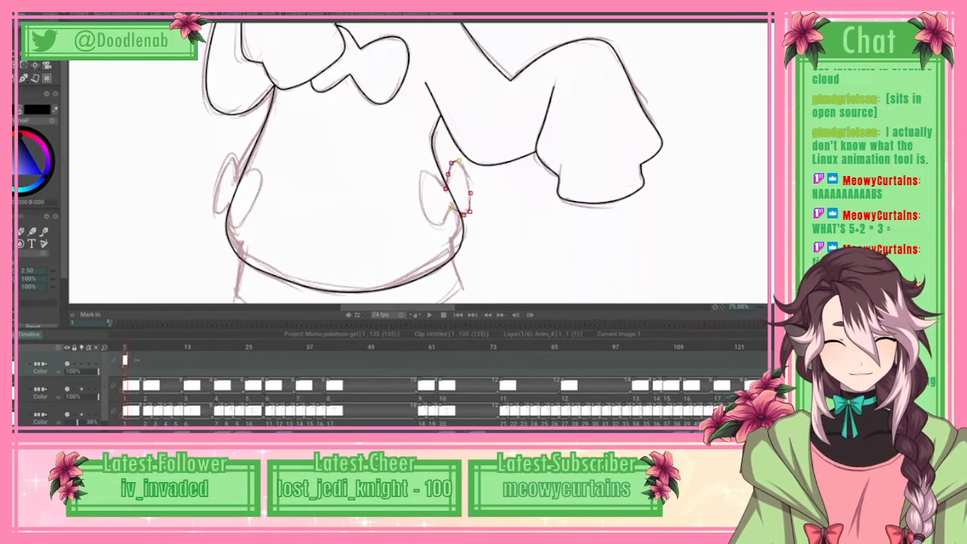
pyautogui.click(452, 196)
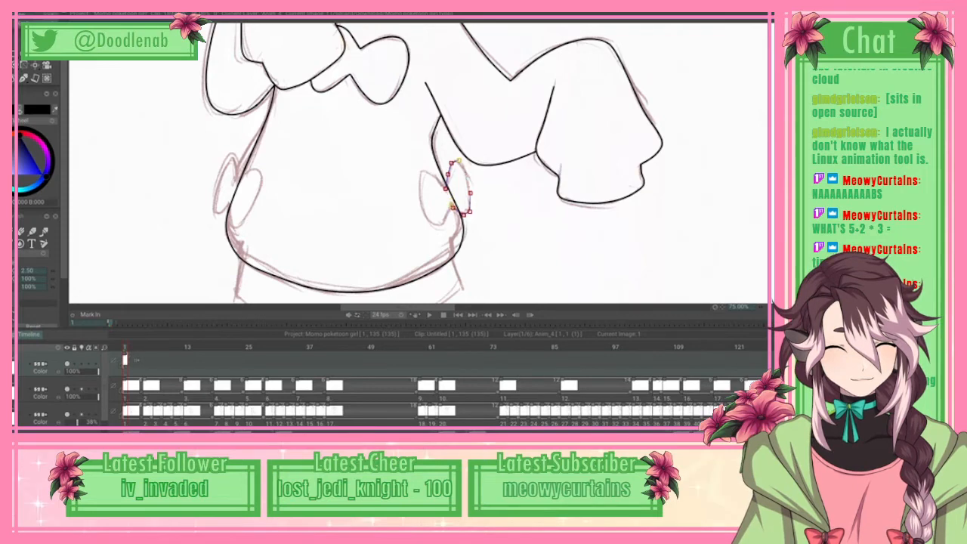
pyautogui.click(447, 219)
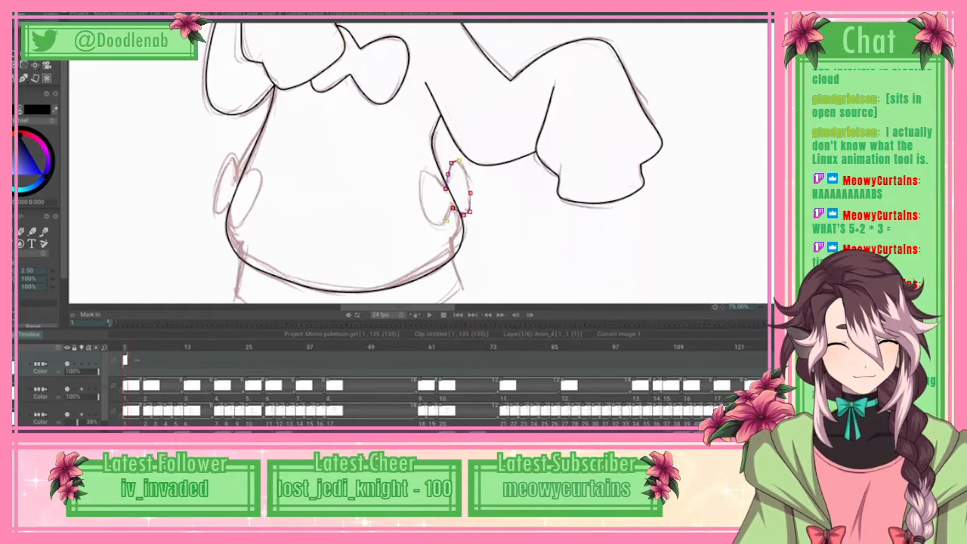
pyautogui.click(421, 179)
pyautogui.click(433, 174)
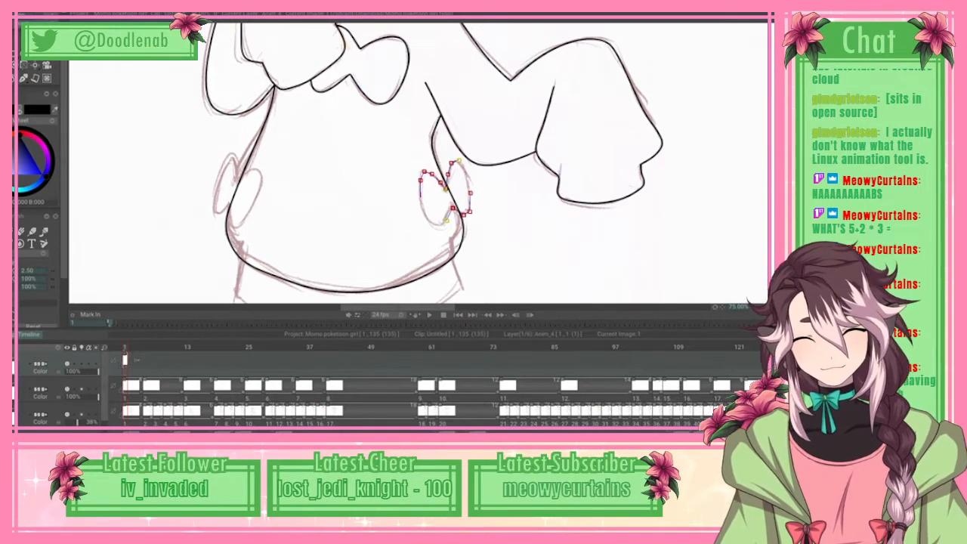
pyautogui.click(9, 6)
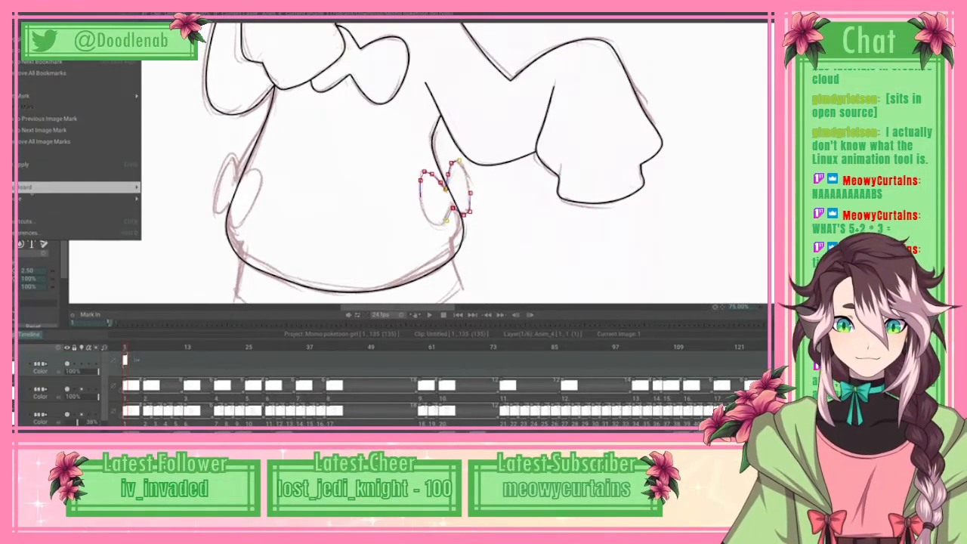
pyautogui.click(37, 164)
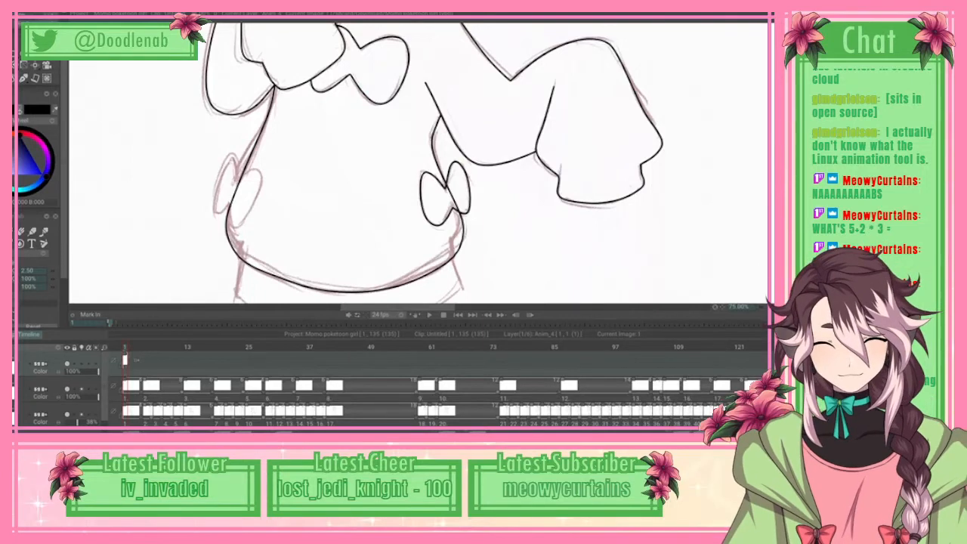
# Step: Erase the body outline running through the inside of the right side bow
pyautogui.press('e')
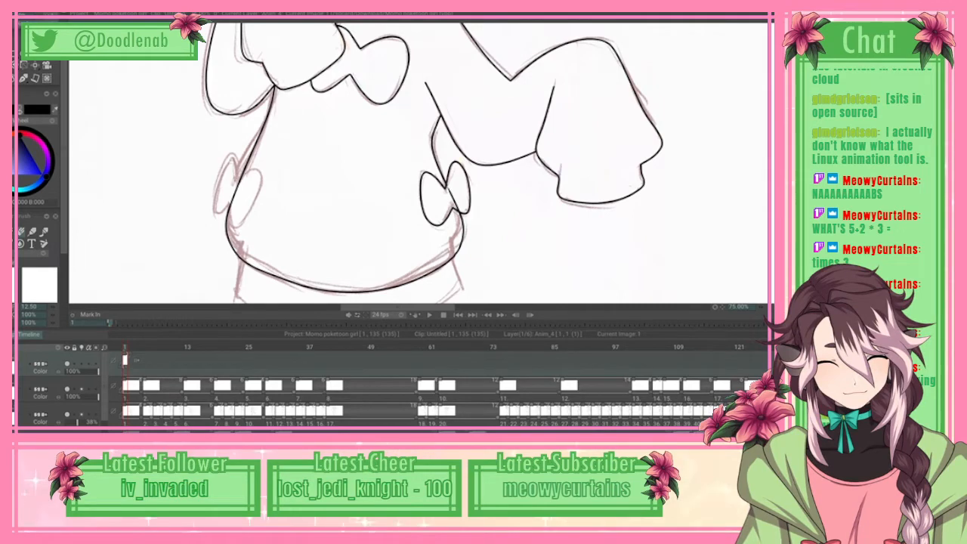
pyautogui.moveTo(450, 192); pyautogui.dragTo(456, 206)
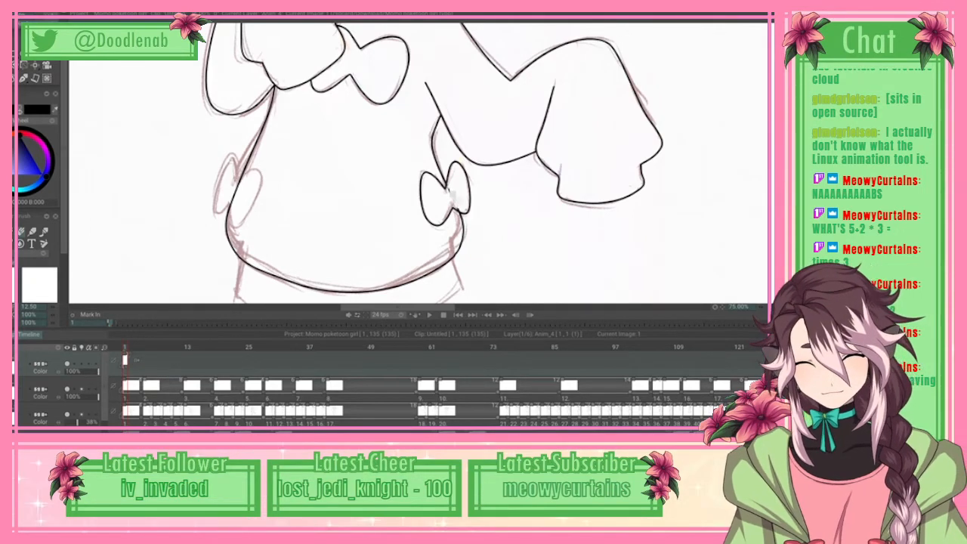
pyautogui.press('b')
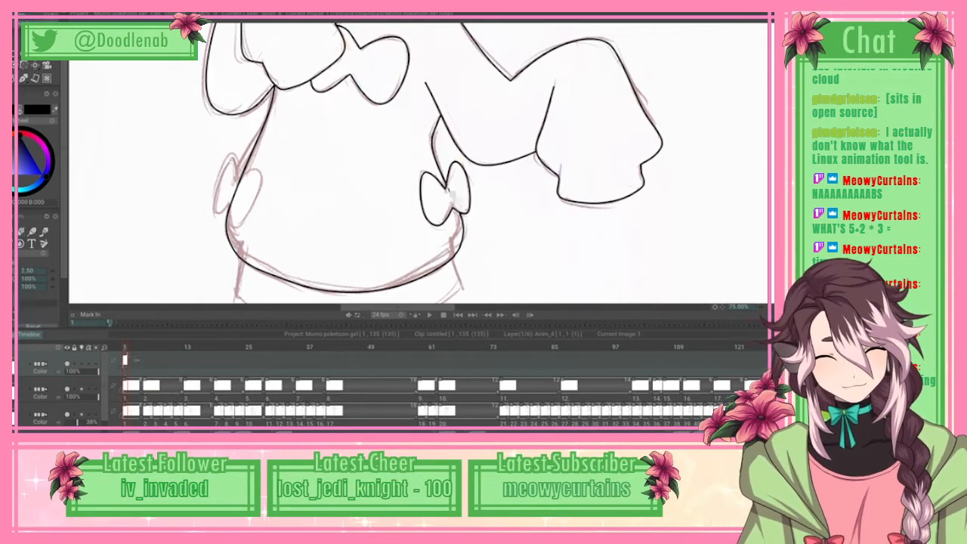
# Step: Start a spline on the body's left side and trace the outer loop of the left side bow
pyautogui.scroll(-3, 416, 163)
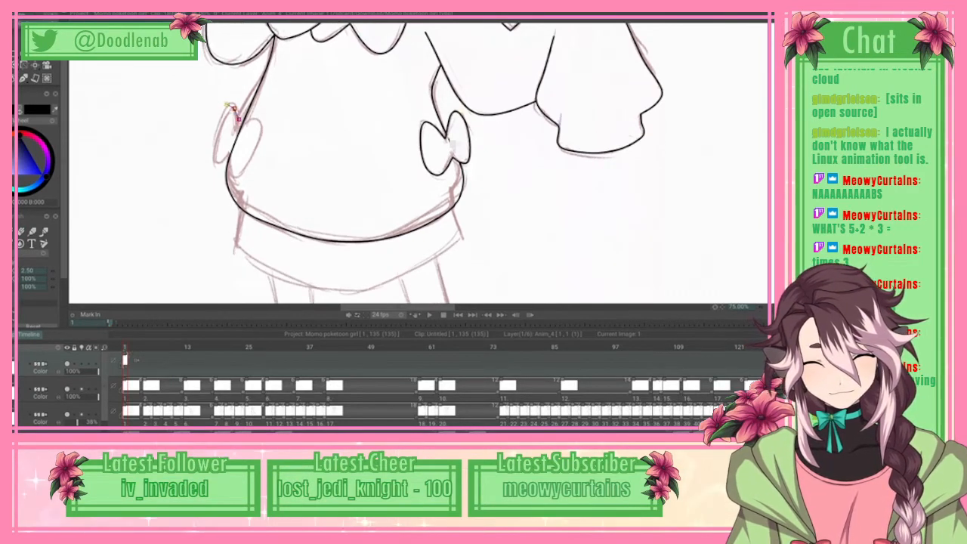
pyautogui.click(226, 111)
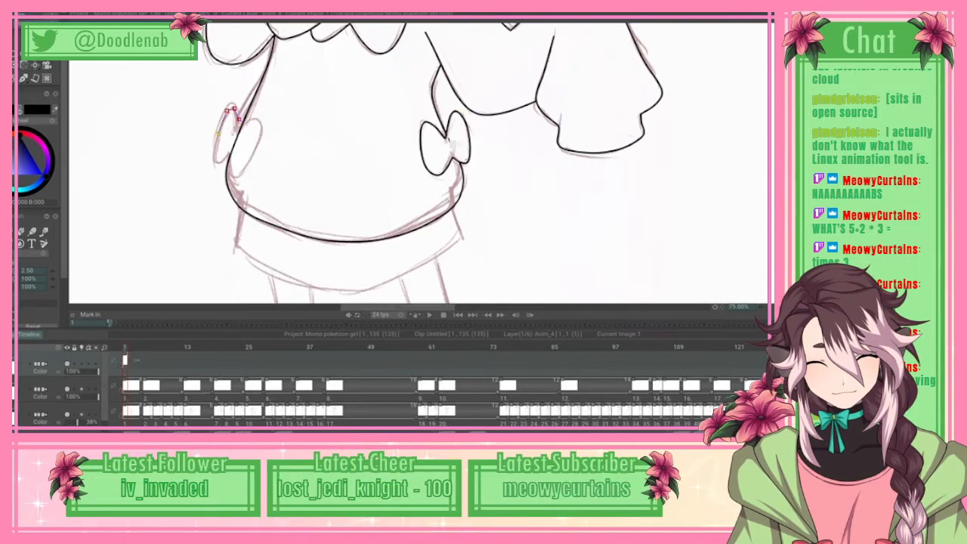
pyautogui.click(219, 134)
pyautogui.click(214, 156)
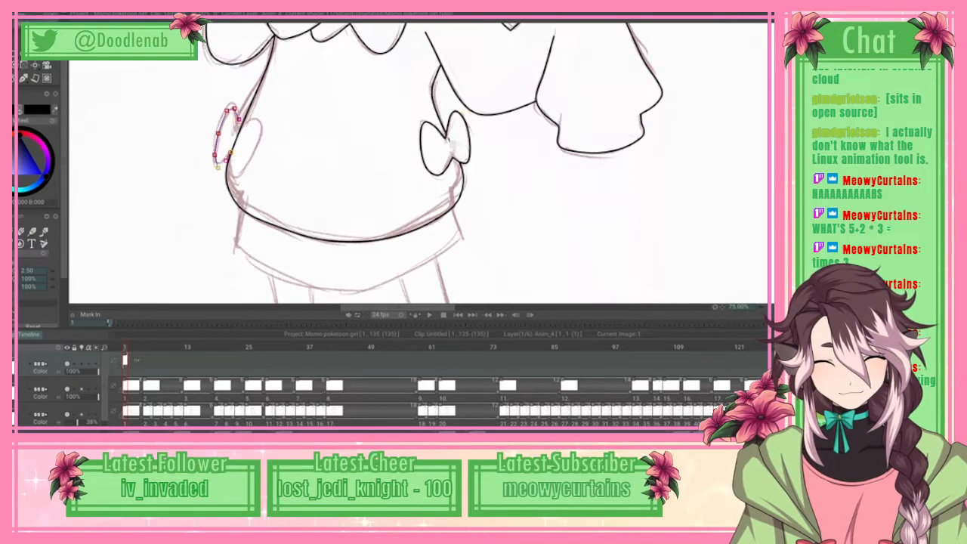
pyautogui.click(229, 160)
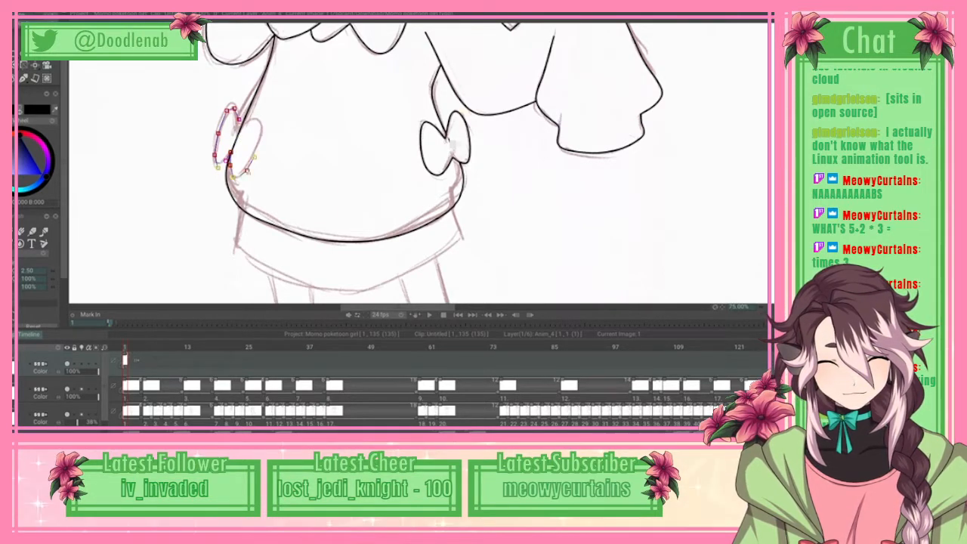
# Step: Extend the left side bow's spline around its inner loop back to the knot, and apply it as line art
pyautogui.click(261, 140)
pyautogui.click(265, 127)
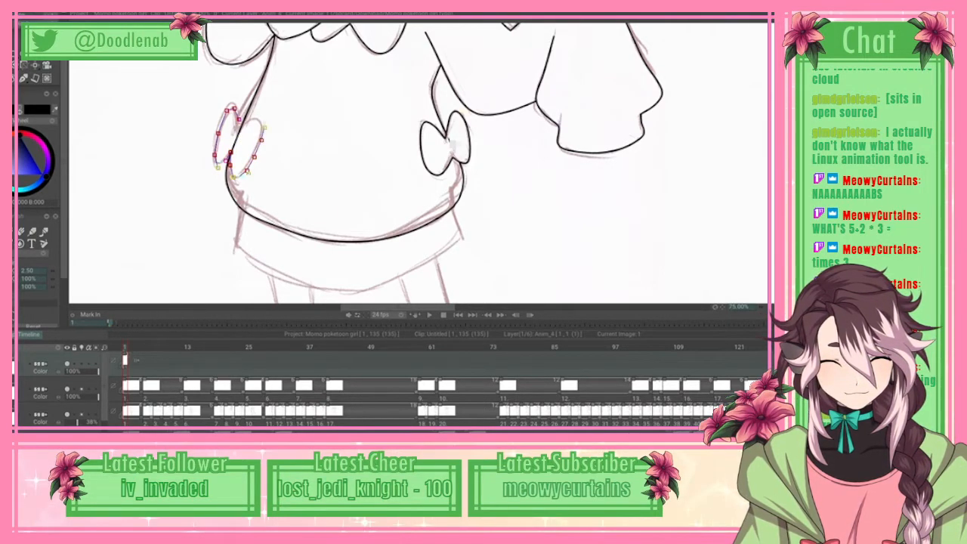
pyautogui.click(259, 119)
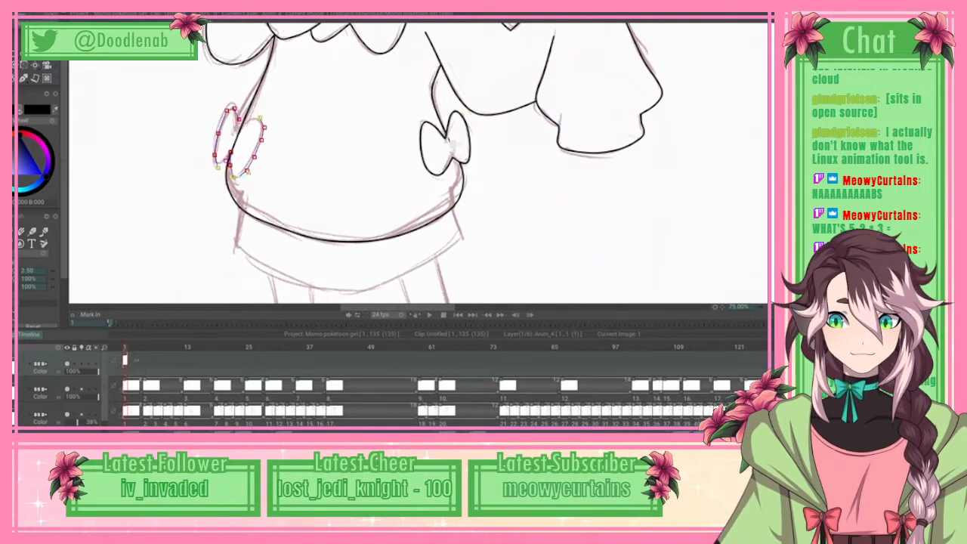
pyautogui.click(251, 118)
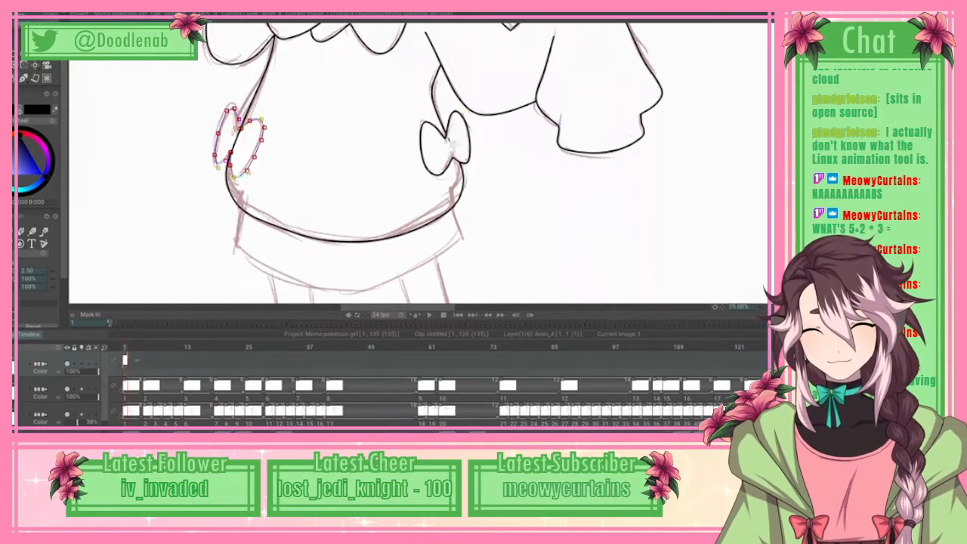
pyautogui.click(17, 21)
pyautogui.click(23, 164)
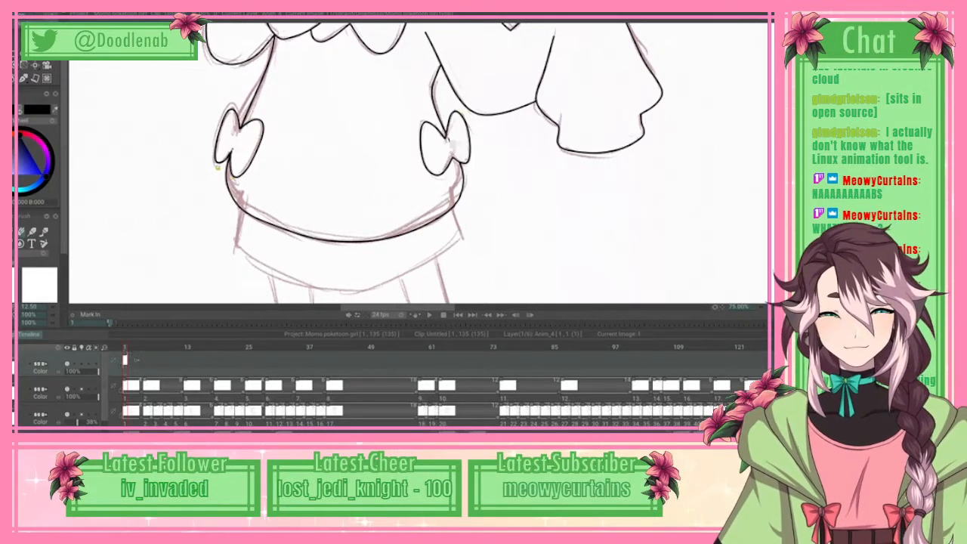
# Step: Trace the small curve beside the left cheek, between the hair curls and the raised sleeve, and apply it as line art
pyautogui.scroll(7, 420, 164)
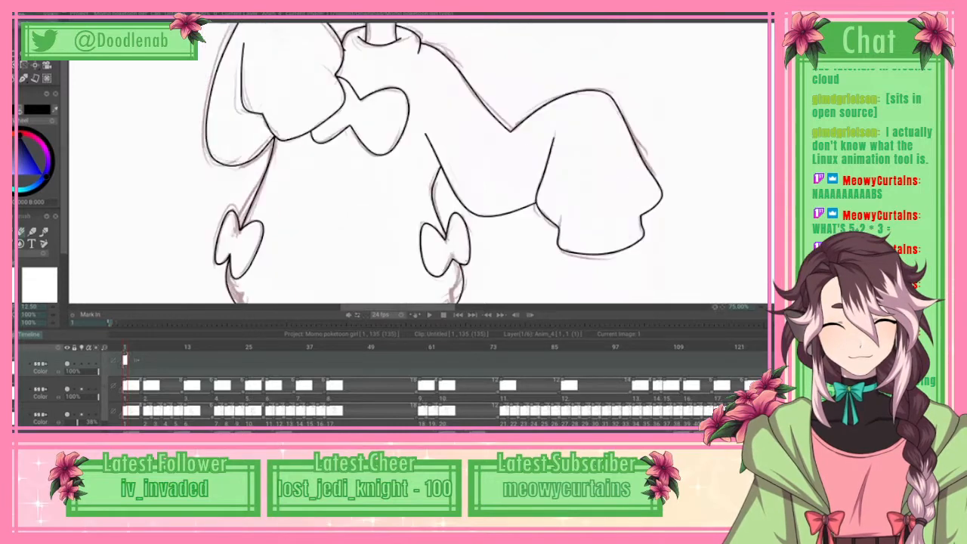
pyautogui.scroll(1, 419, 164)
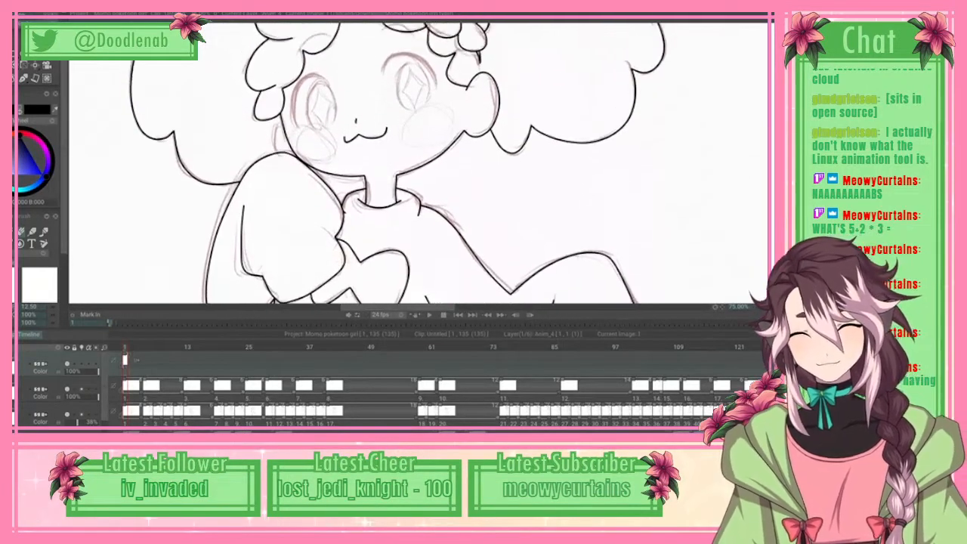
pyautogui.press('b')
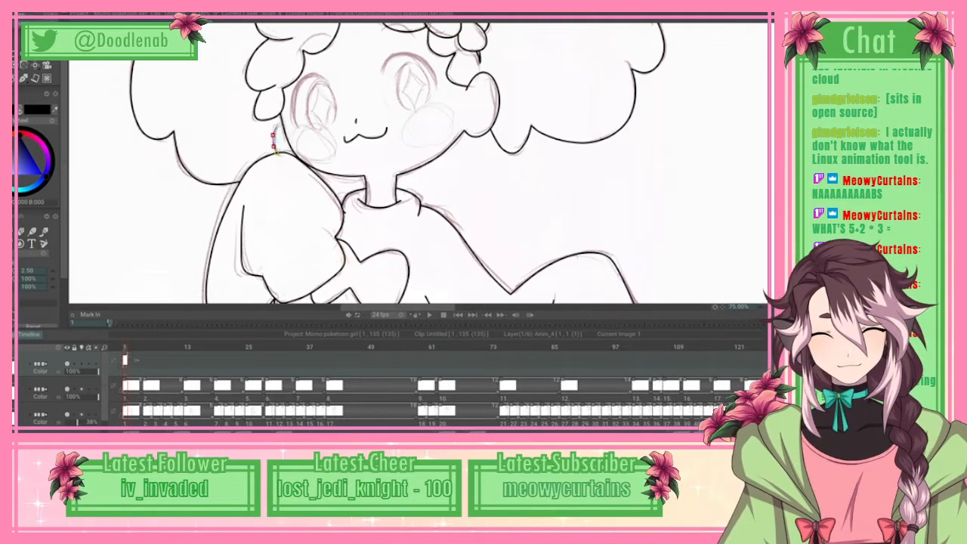
pyautogui.click(12, 6)
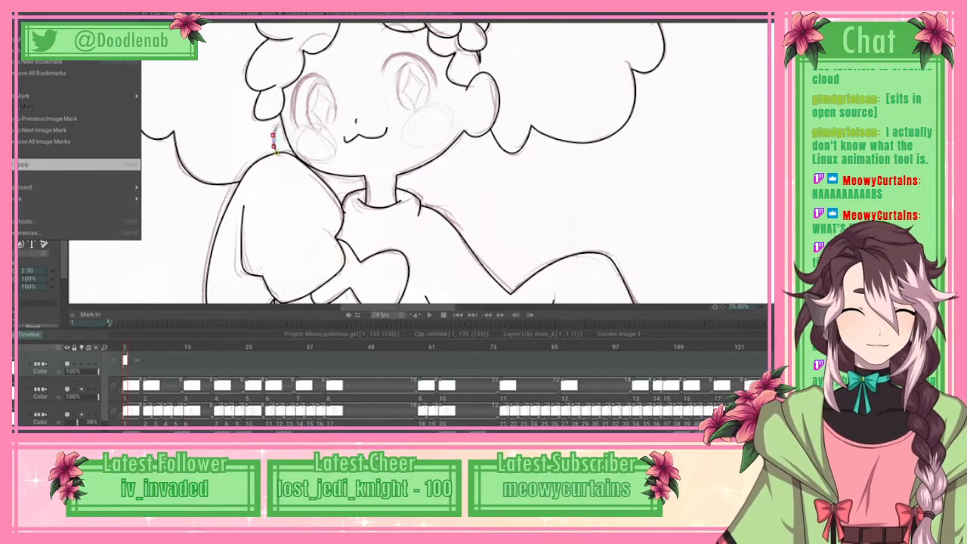
pyautogui.click(75, 164)
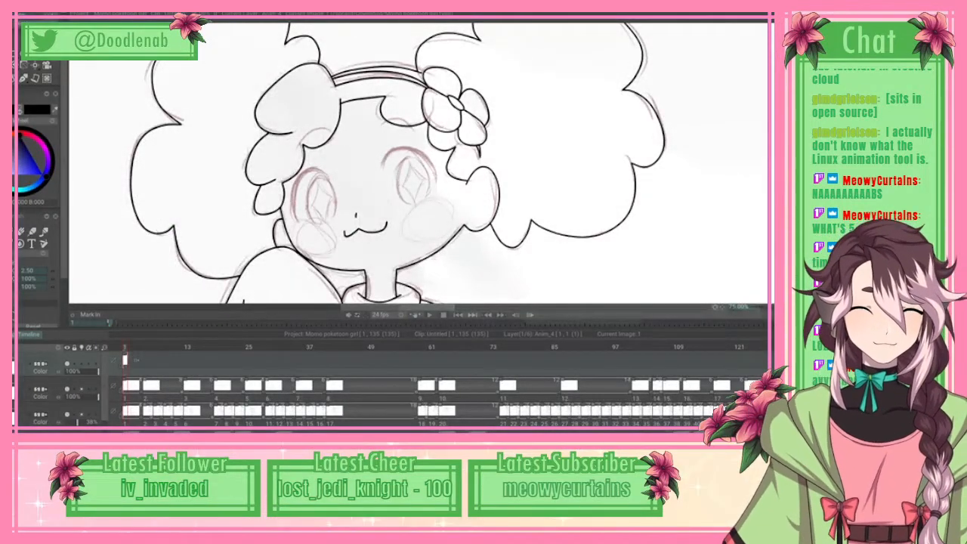
# Step: Trace the skirt's lower band with a spline down its left edge, along the curved hem and up its right edge, and apply it as line art
pyautogui.scroll(-6, 419, 164)
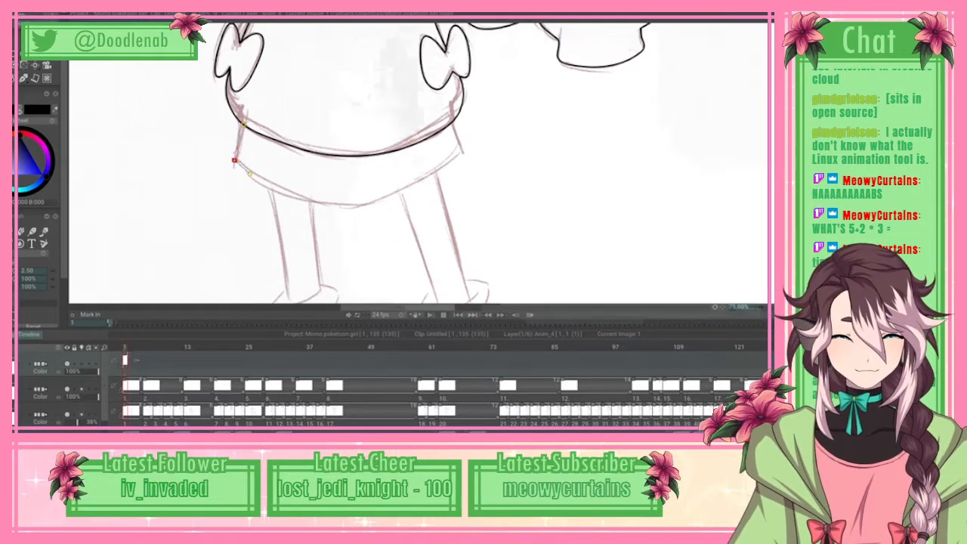
pyautogui.click(307, 200)
pyautogui.moveTo(307, 201); pyautogui.dragTo(295, 196)
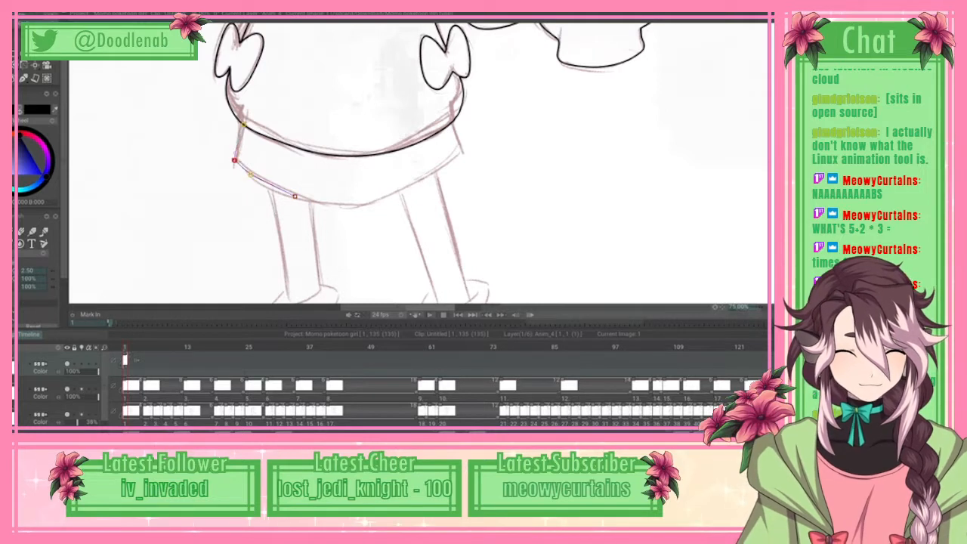
pyautogui.click(331, 205)
pyautogui.click(397, 194)
pyautogui.moveTo(379, 202); pyautogui.dragTo(369, 205)
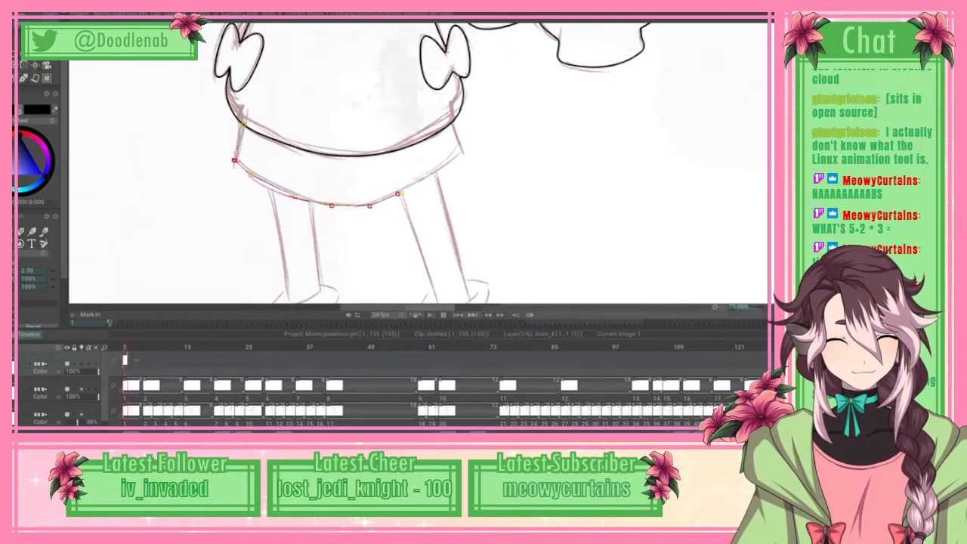
pyautogui.click(428, 174)
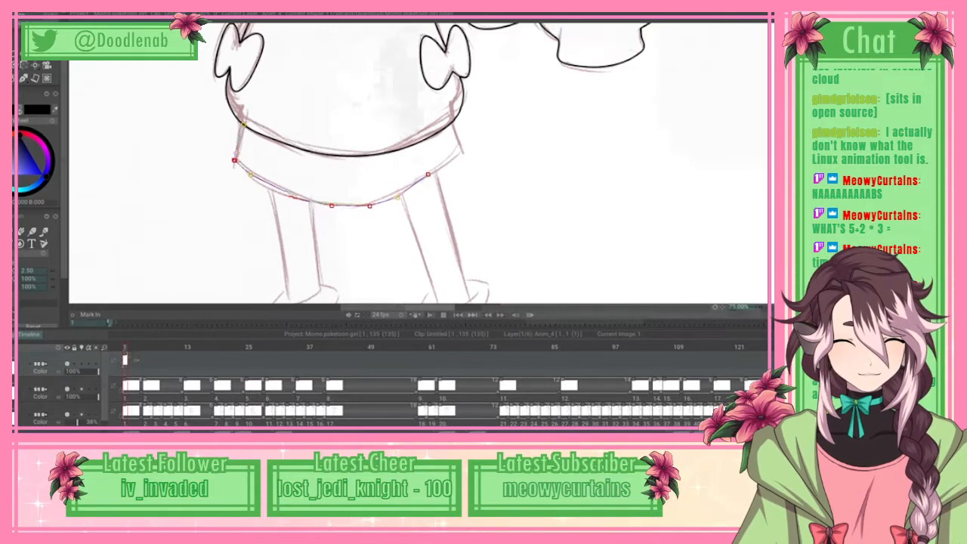
pyautogui.click(464, 153)
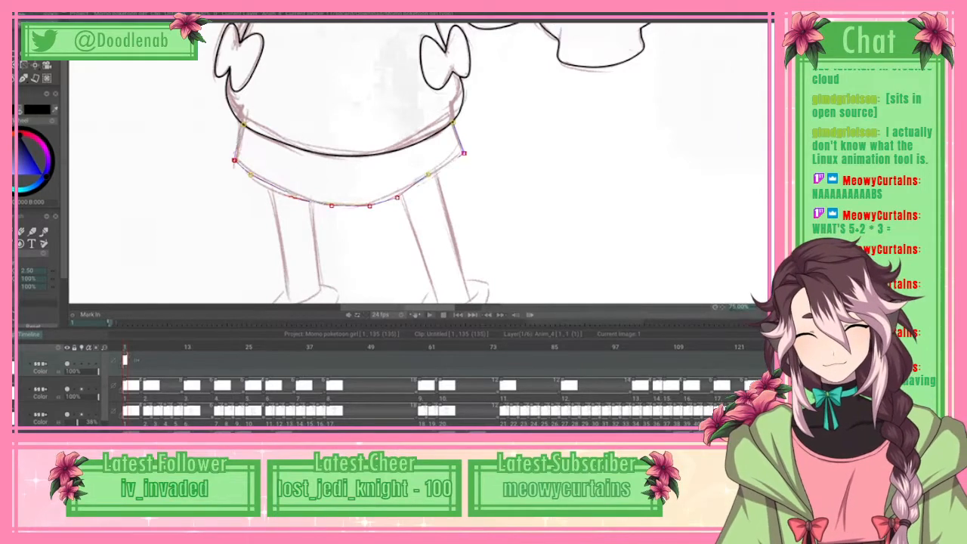
pyautogui.click(16, 13)
pyautogui.press('Return')
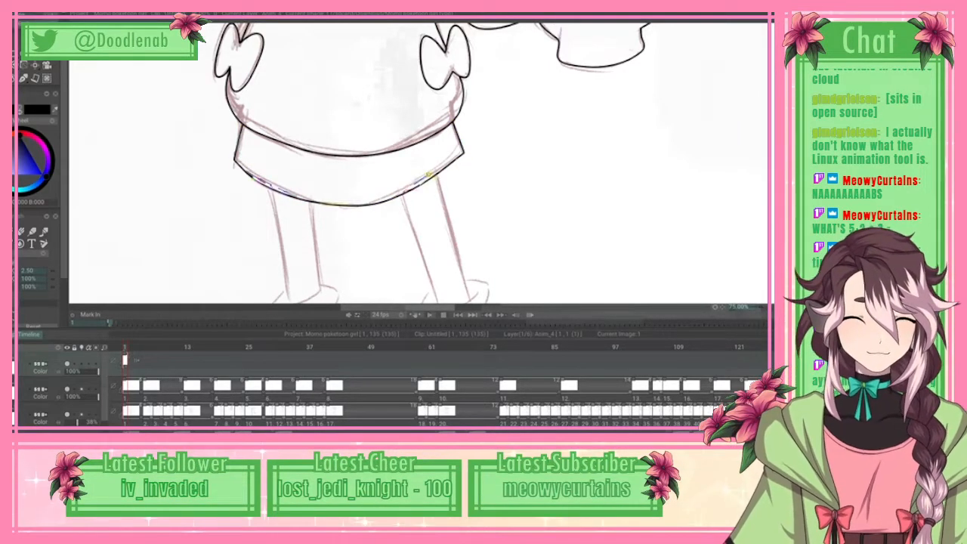
# Step: Start a spline at the skirt hem, tracing the right leg's inner edge down to the sock and across the sock's top
pyautogui.scroll(8, 415, 163)
pyautogui.scroll(-8, 416, 163)
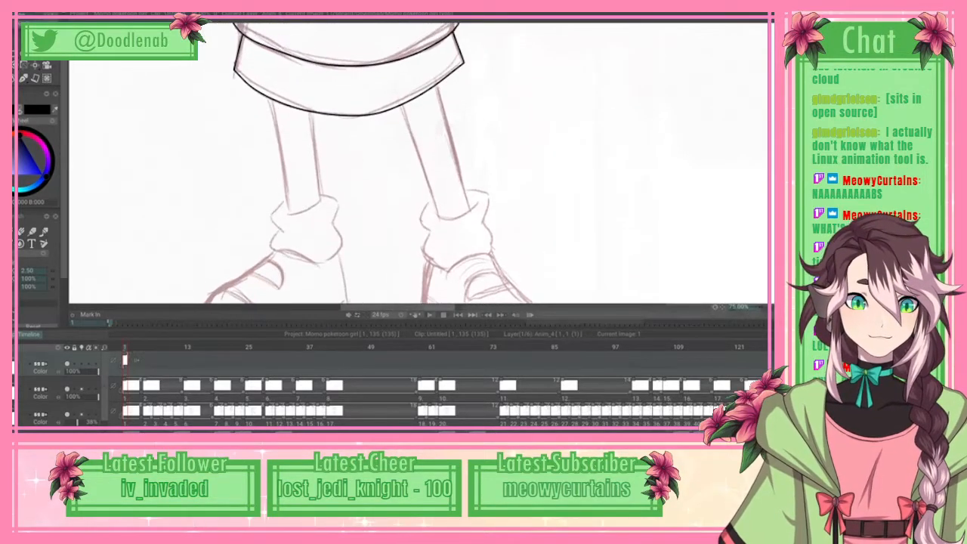
pyautogui.scroll(-2, 416, 162)
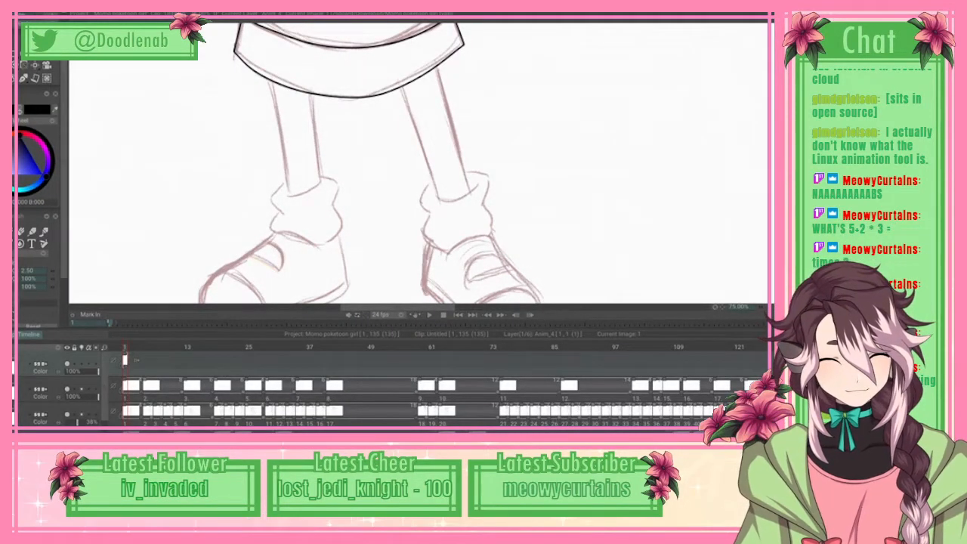
pyautogui.click(430, 168)
pyautogui.click(438, 199)
pyautogui.click(455, 198)
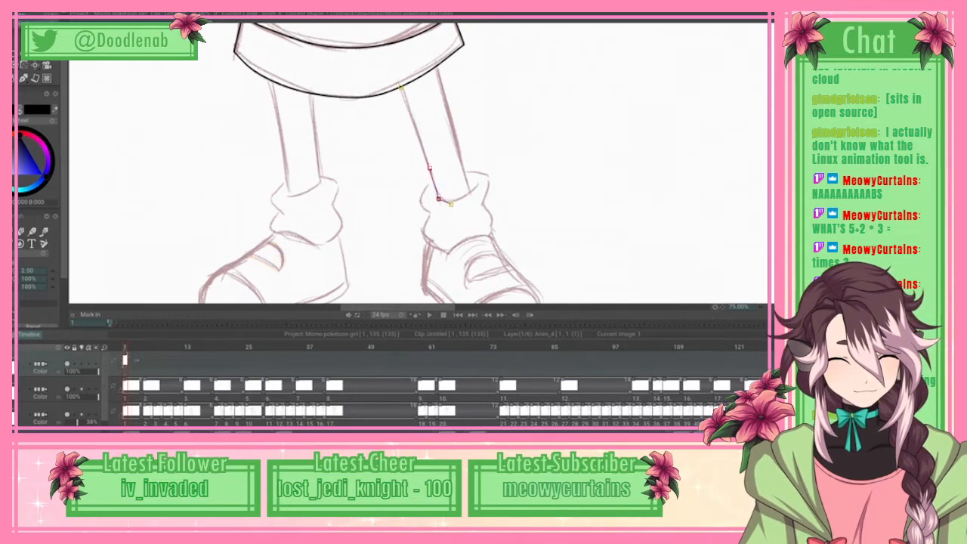
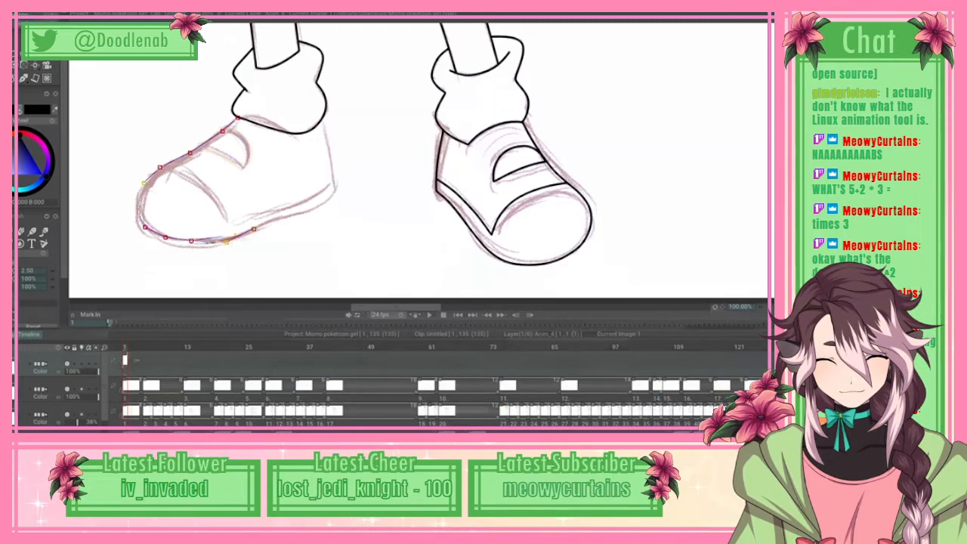
# Step: Finish the left shoe's outer outline along the sole to the heel and up to the sock, and apply it as line art
pyautogui.moveTo(254, 229); pyautogui.dragTo(253, 232)
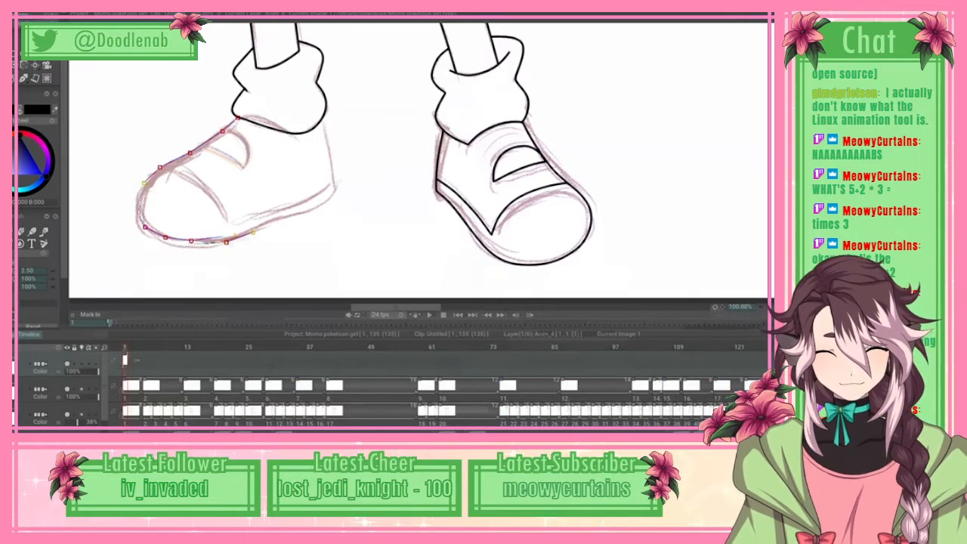
pyautogui.moveTo(336, 191); pyautogui.dragTo(325, 136)
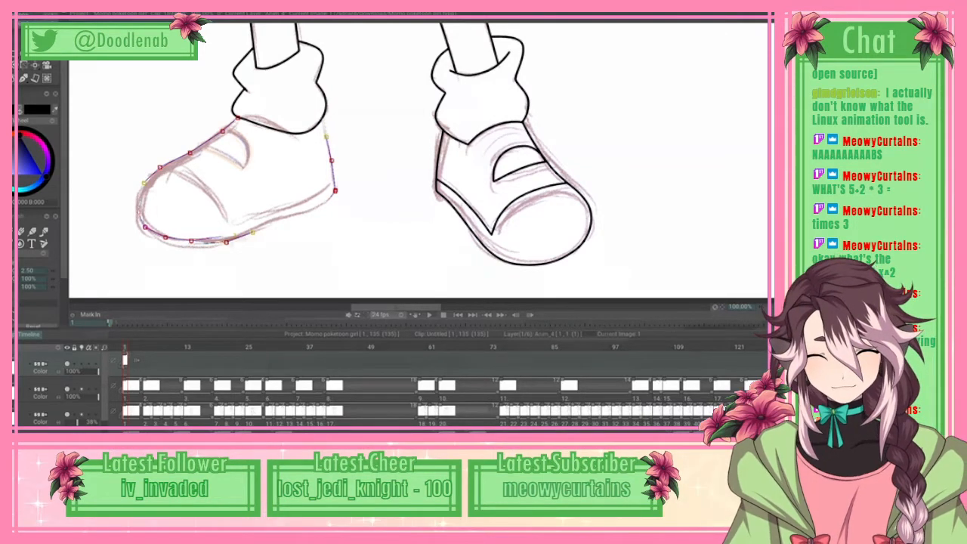
pyautogui.click(20, 13)
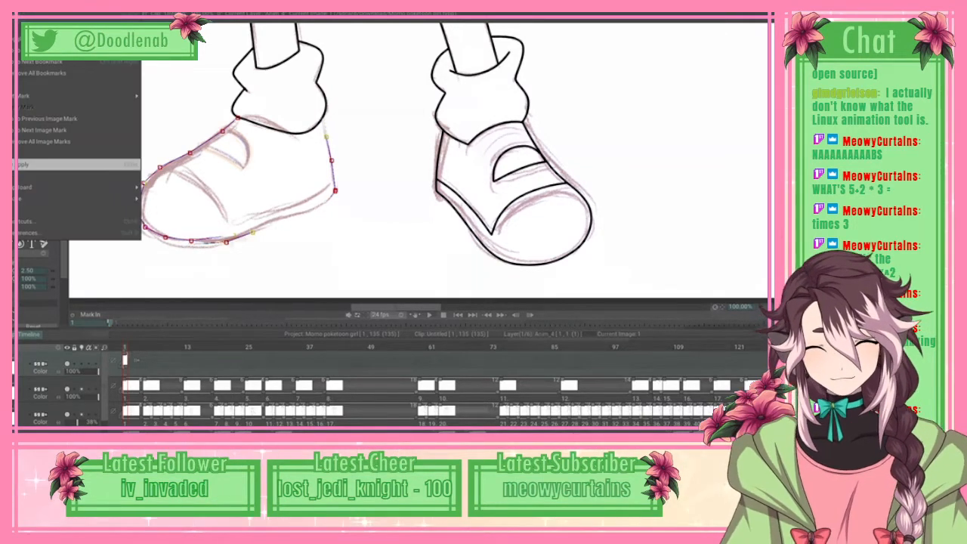
pyautogui.click(46, 164)
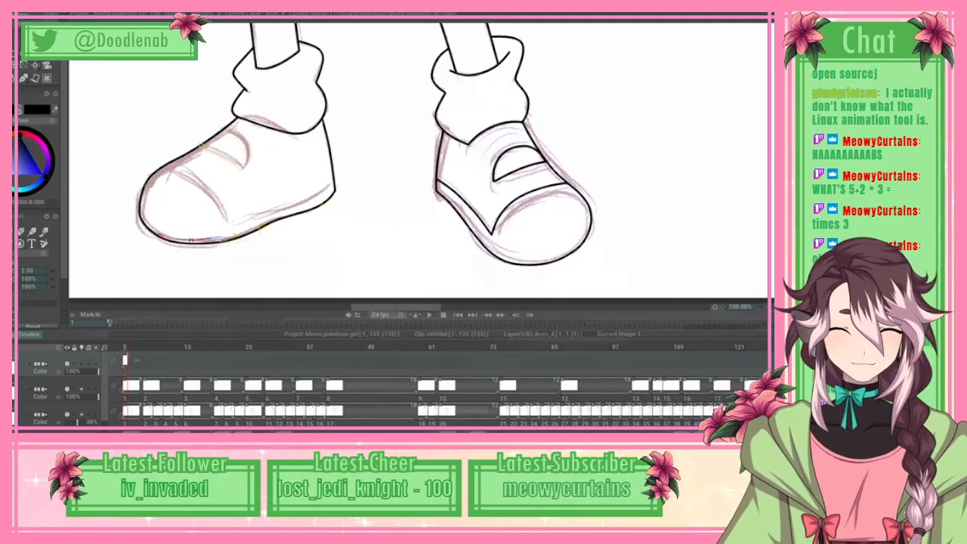
# Step: Trace the rounded opening above the left shoe's strap with a spline along its lower edge and back over its arch, and apply it as line art
pyautogui.click(201, 146)
pyautogui.click(217, 151)
pyautogui.click(234, 161)
pyautogui.click(243, 167)
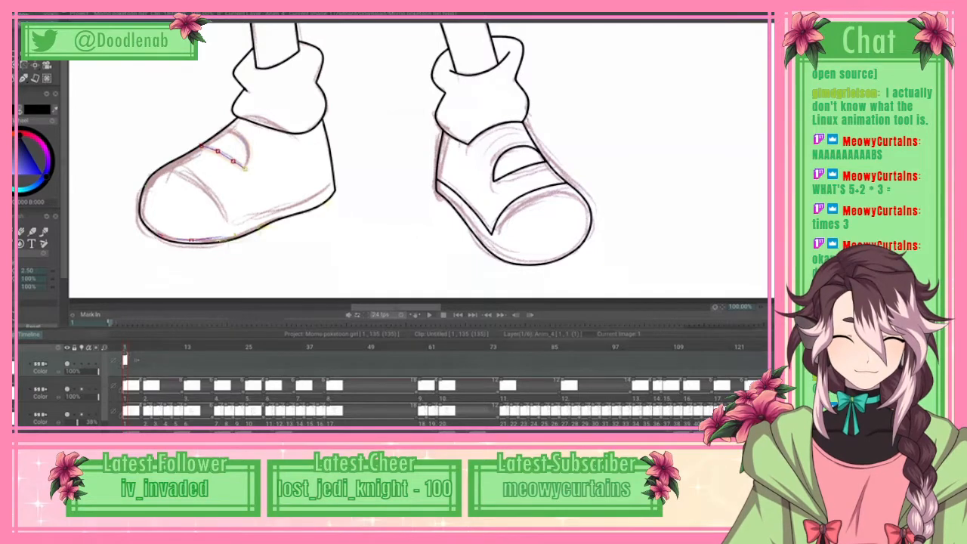
pyautogui.click(248, 160)
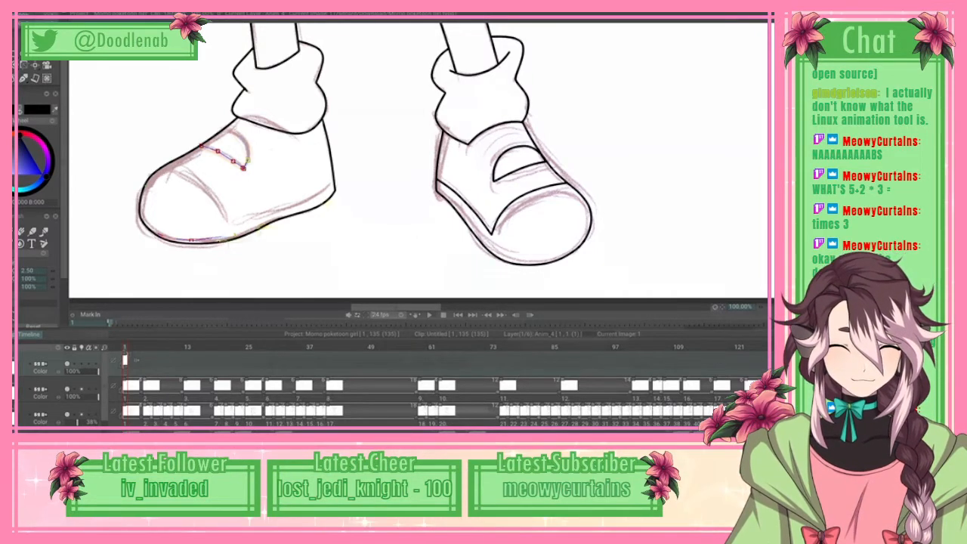
pyautogui.click(247, 149)
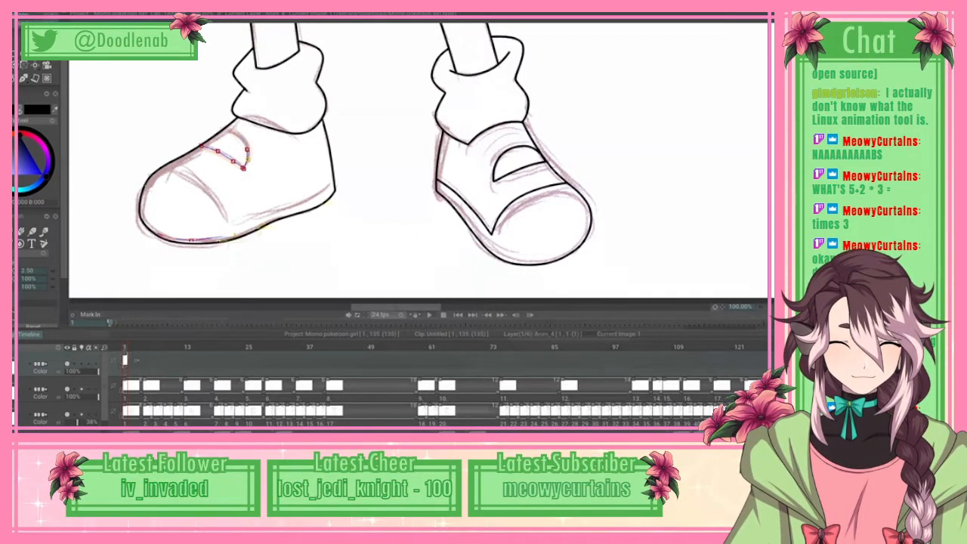
pyautogui.click(239, 136)
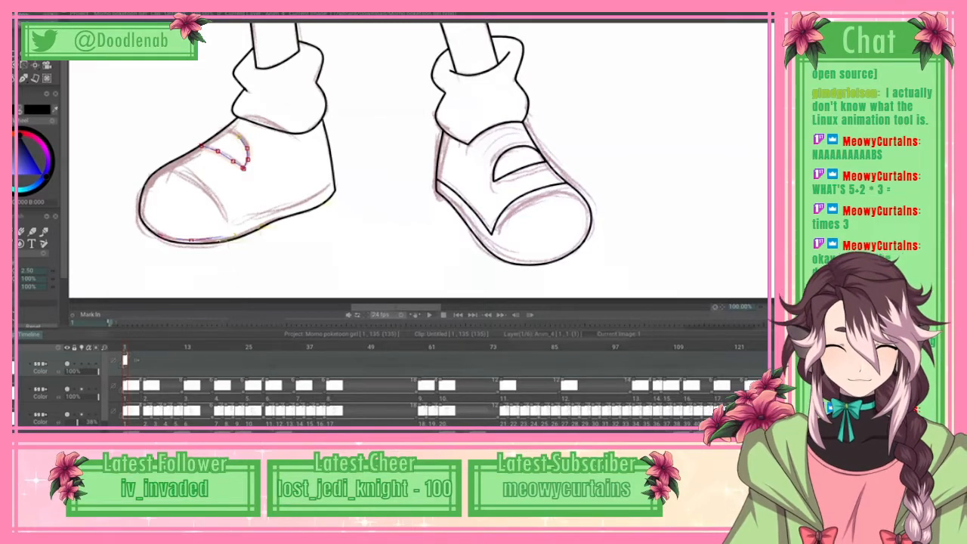
pyautogui.click(224, 132)
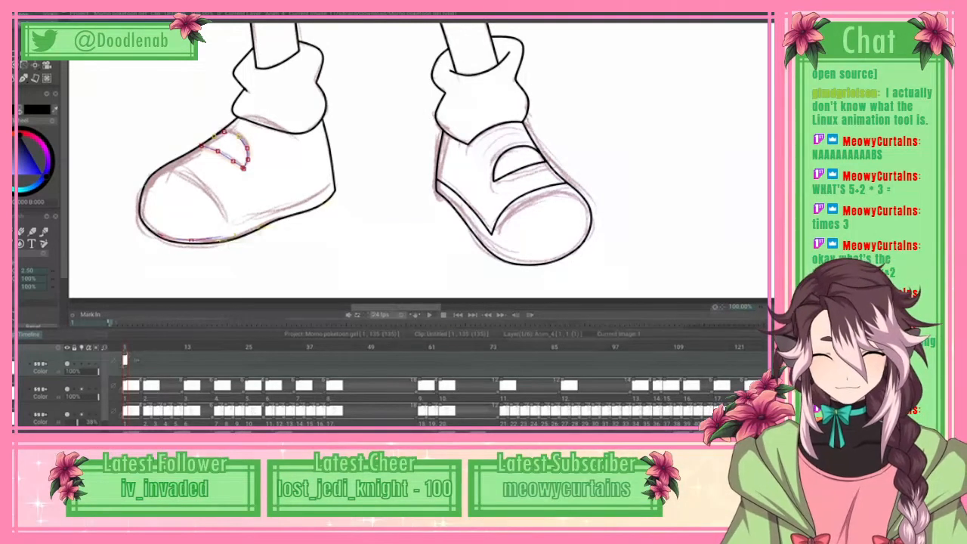
pyautogui.click(17, 25)
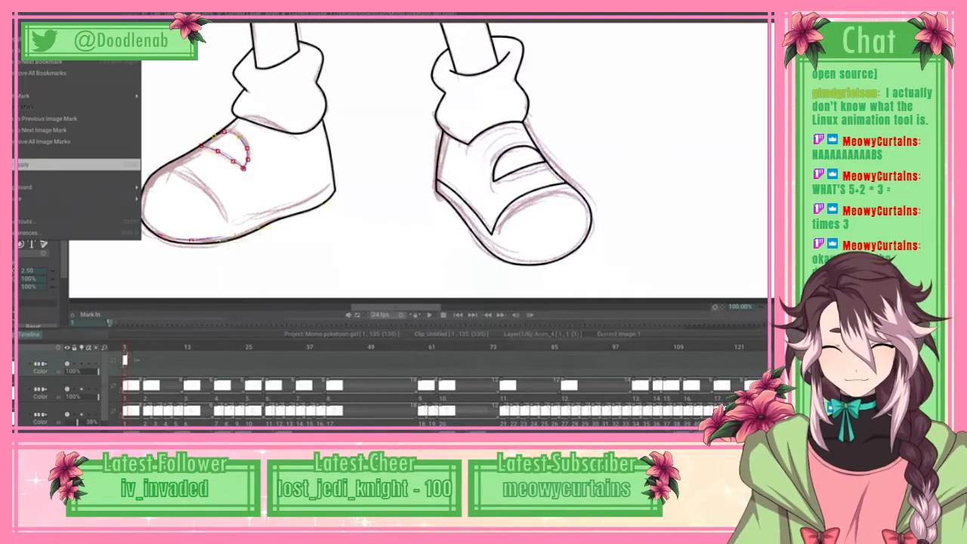
pyautogui.click(45, 164)
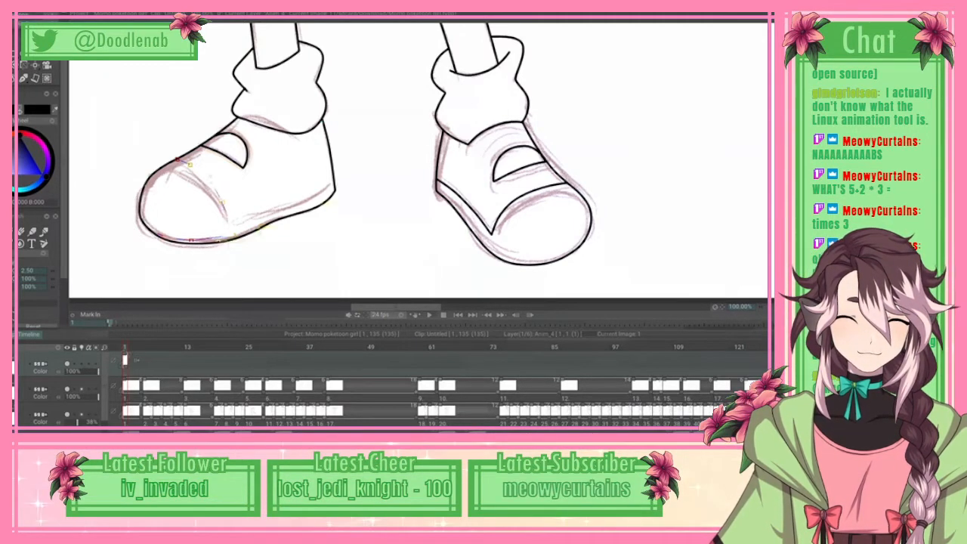
# Step: Trace the left shoe's toe cap curve and continue along the sole's upper edge to the heel, and apply it as line art
pyautogui.moveTo(225, 202); pyautogui.dragTo(231, 225)
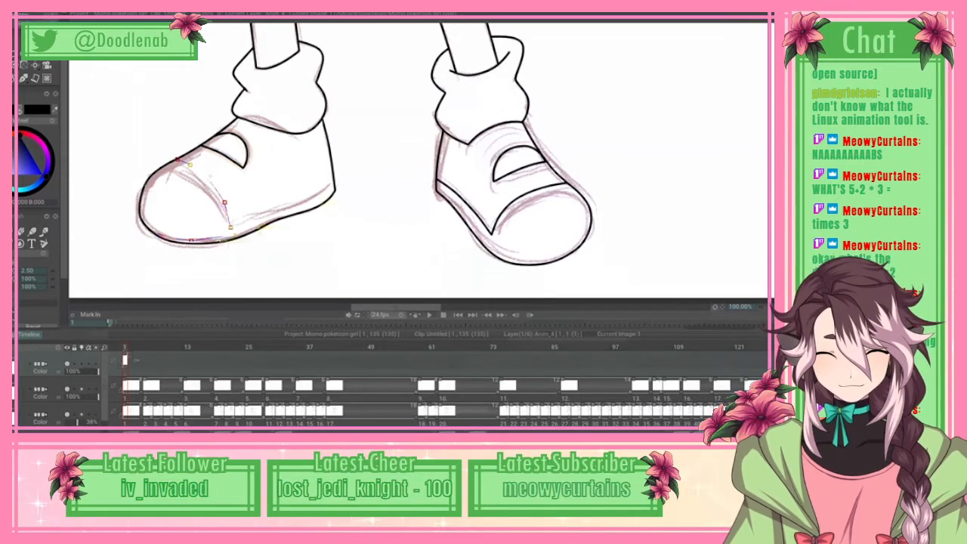
pyautogui.moveTo(231, 227); pyautogui.dragTo(251, 219)
pyautogui.moveTo(319, 193); pyautogui.dragTo(334, 176)
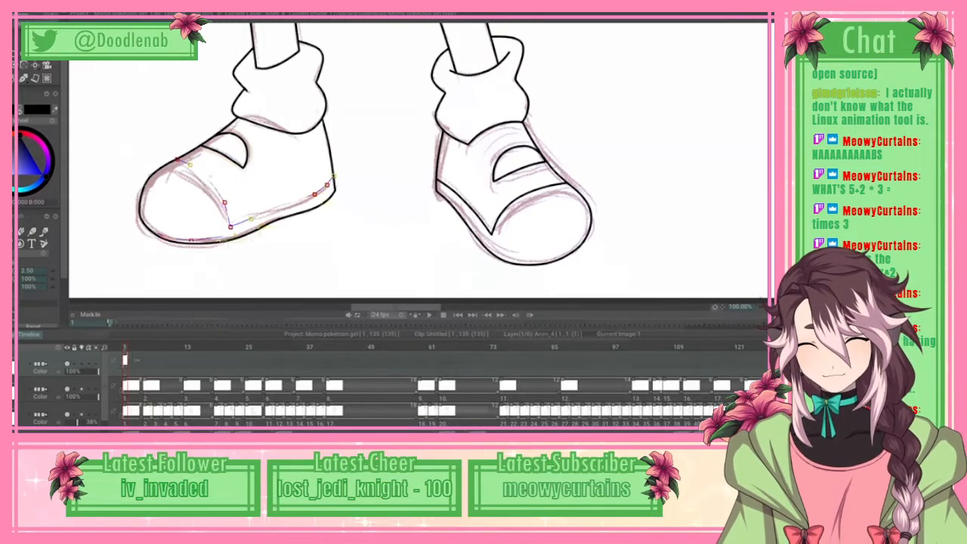
pyautogui.click(17, 13)
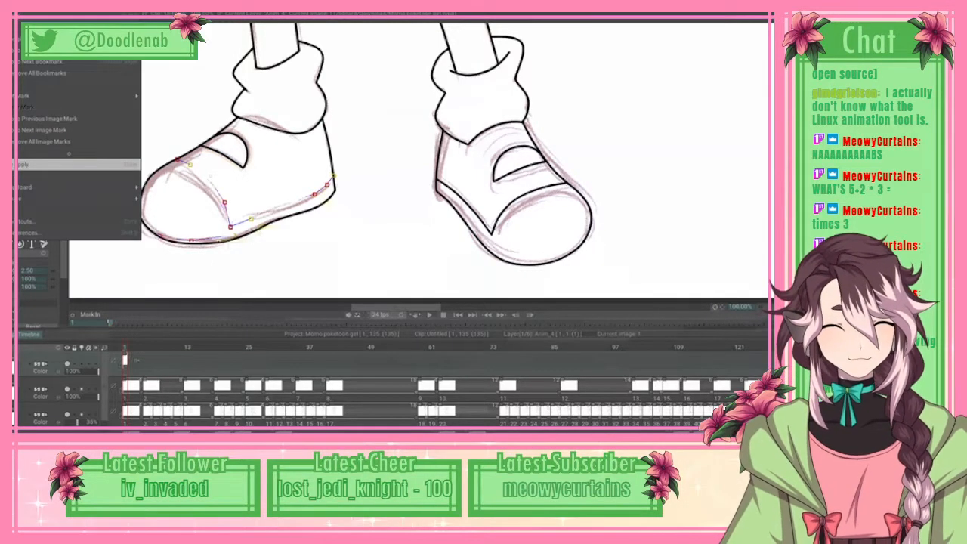
pyautogui.click(69, 163)
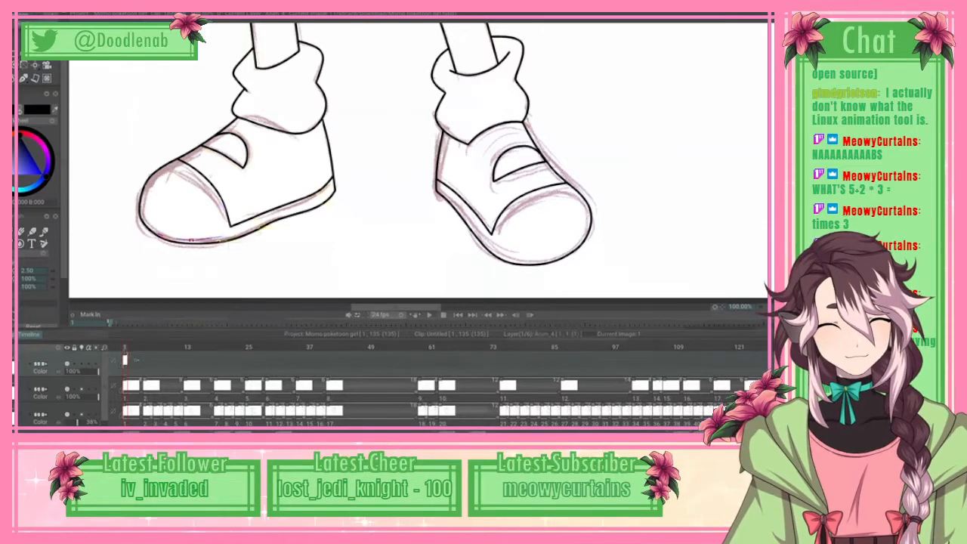
# Step: Trace the upper lash arc of the eye nearest the hair flower with a spline, and apply it as line art
pyautogui.scroll(10, 418, 163)
pyautogui.scroll(5, 418, 163)
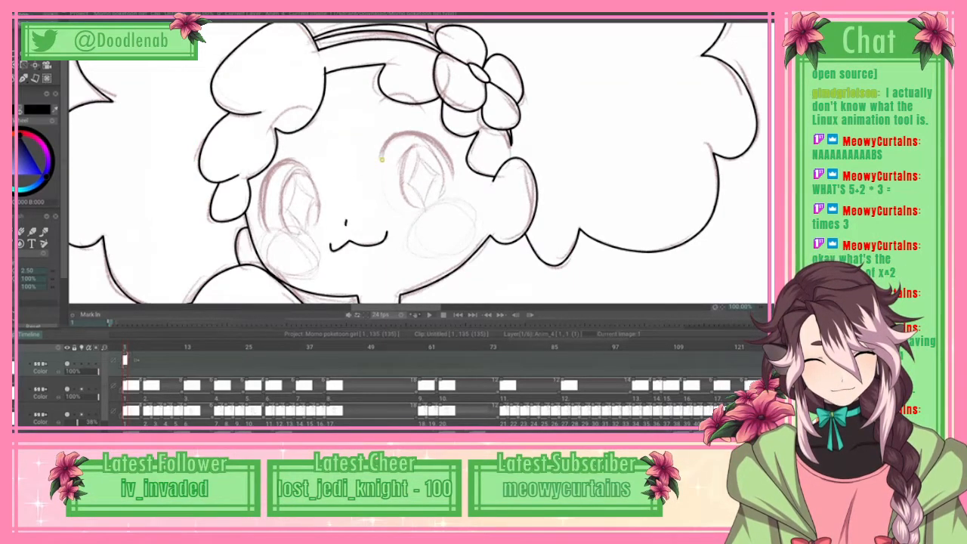
pyautogui.click(424, 136)
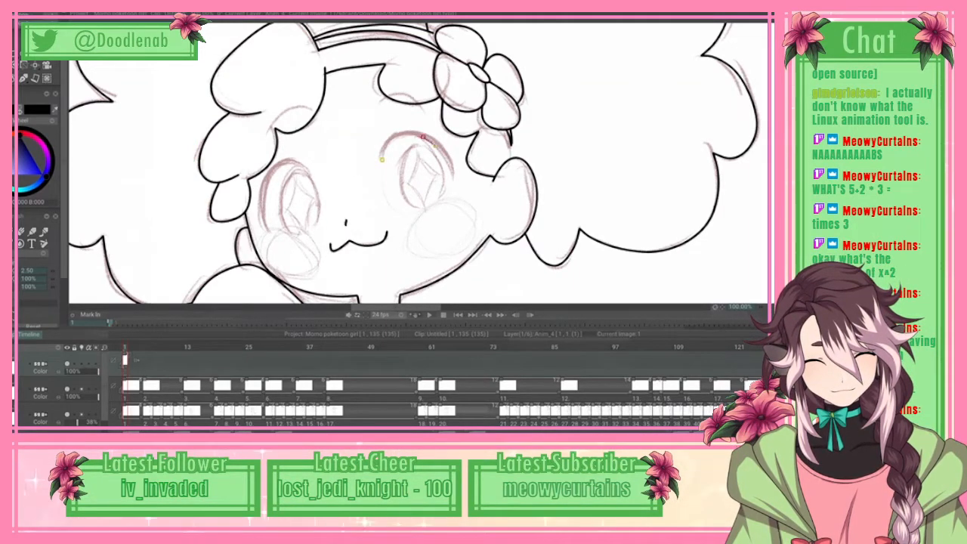
pyautogui.click(446, 158)
pyautogui.click(452, 173)
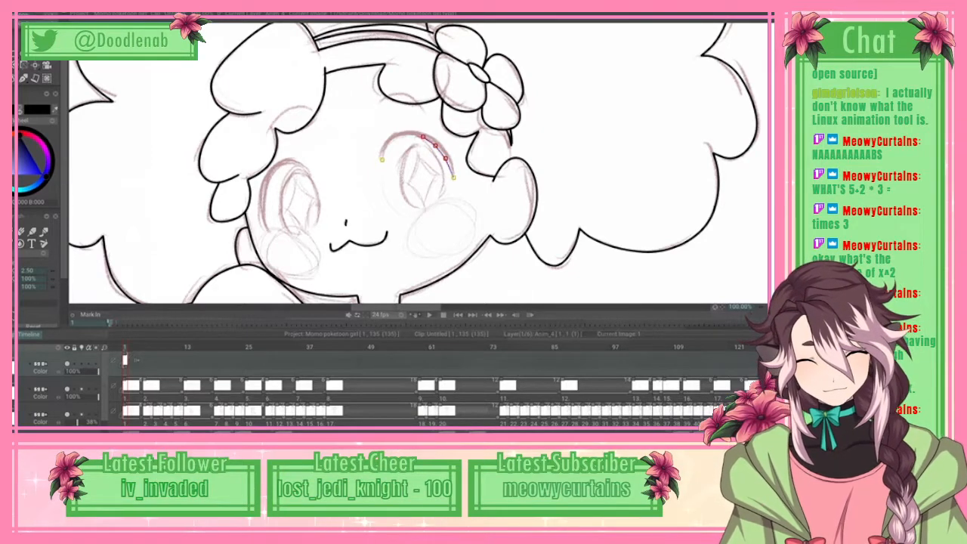
pyautogui.click(18, 14)
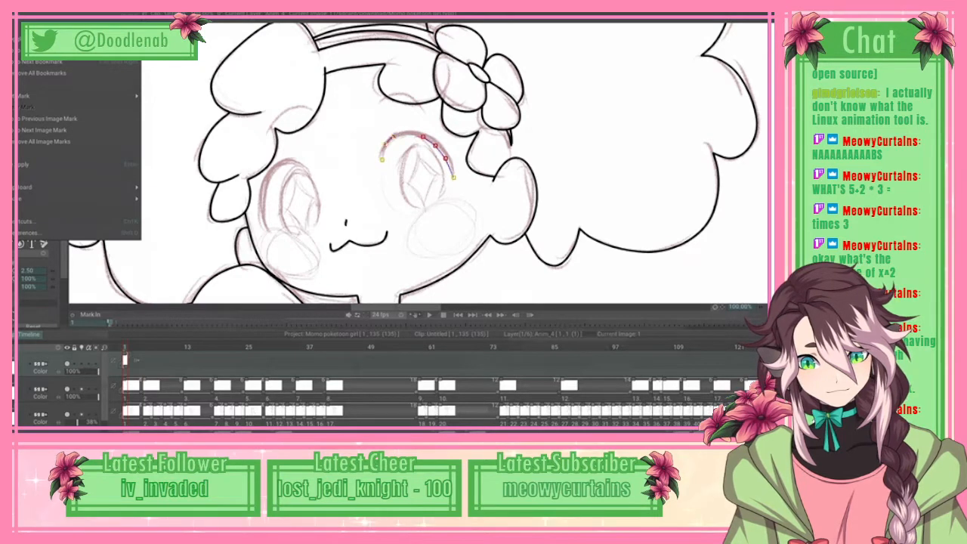
pyautogui.click(23, 164)
# Step: Thicken the same eye's lash with a second spline arc along its outer edge, joined at both ends, and apply it as line art
pyautogui.click(380, 156)
pyautogui.click(385, 142)
pyautogui.click(393, 136)
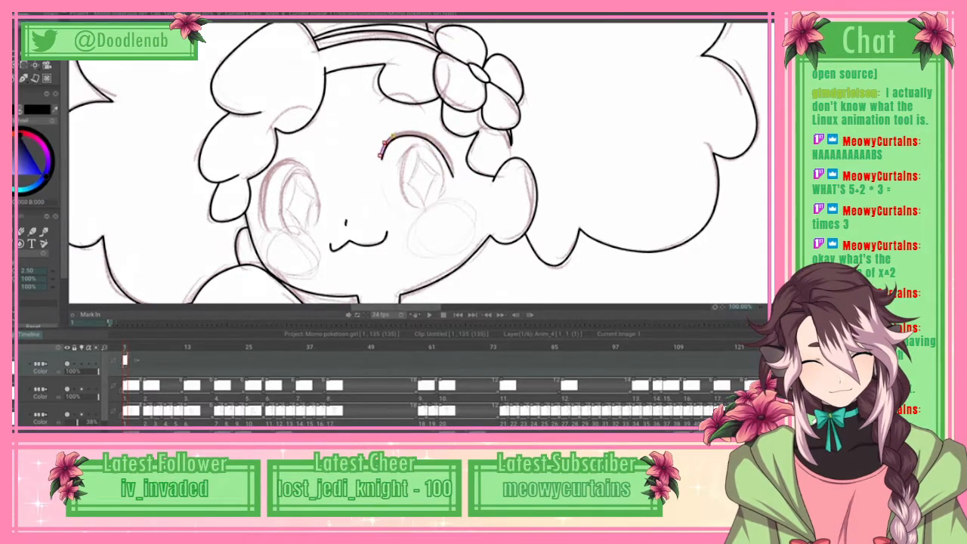
pyautogui.click(404, 132)
pyautogui.moveTo(454, 176); pyautogui.dragTo(450, 156)
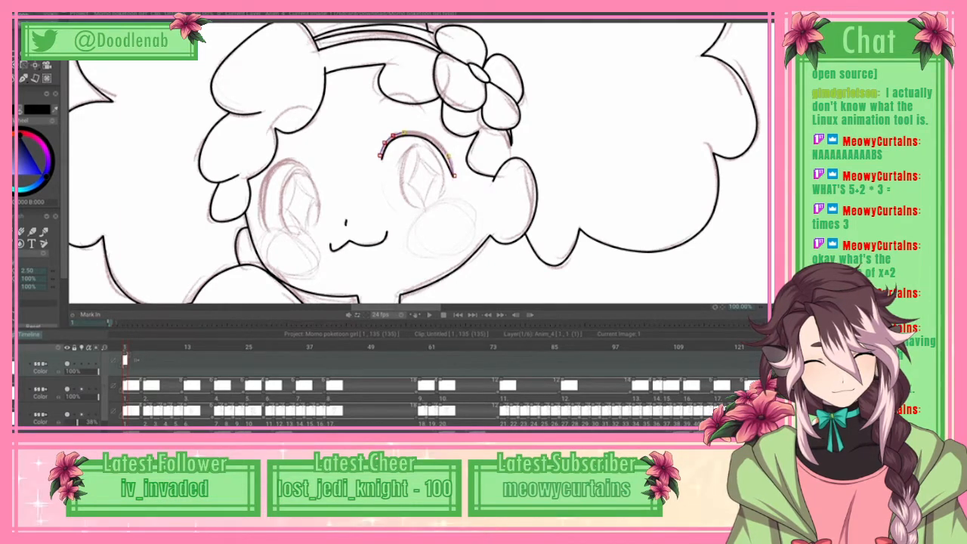
pyautogui.moveTo(380, 156); pyautogui.dragTo(381, 158)
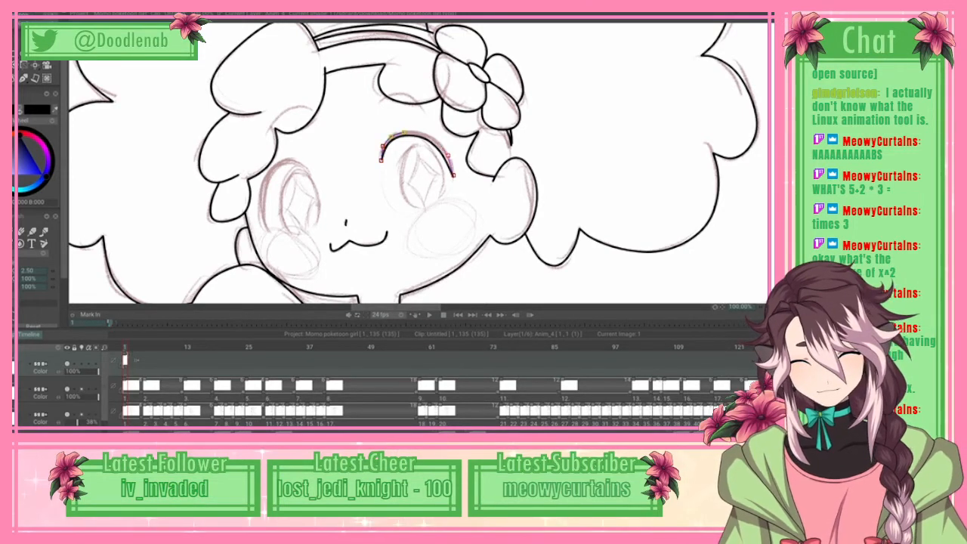
pyautogui.click(15, 13)
pyautogui.press('Return')
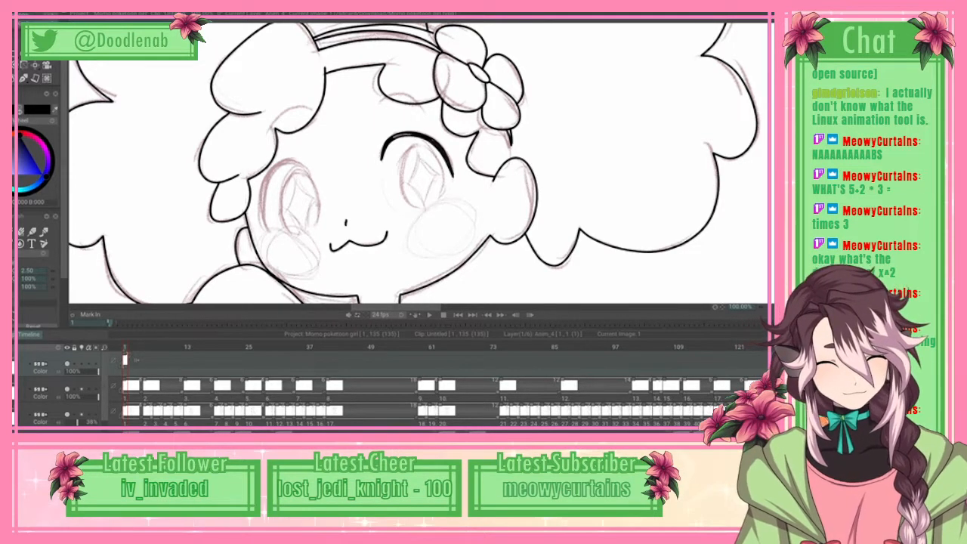
# Step: Trace the oval iris beneath the finished lash with a closed spline around the sketch, and apply it as line art
pyautogui.press('e')
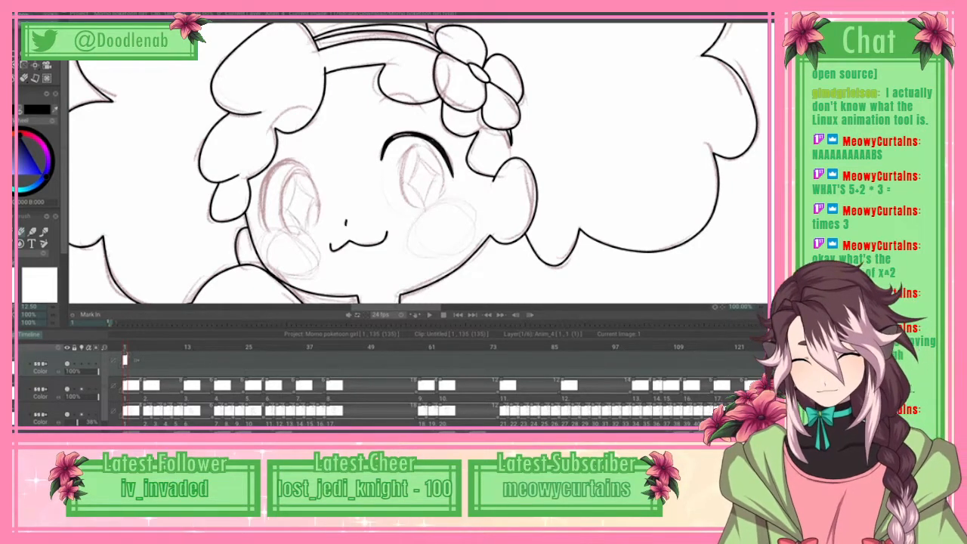
pyautogui.press('p')
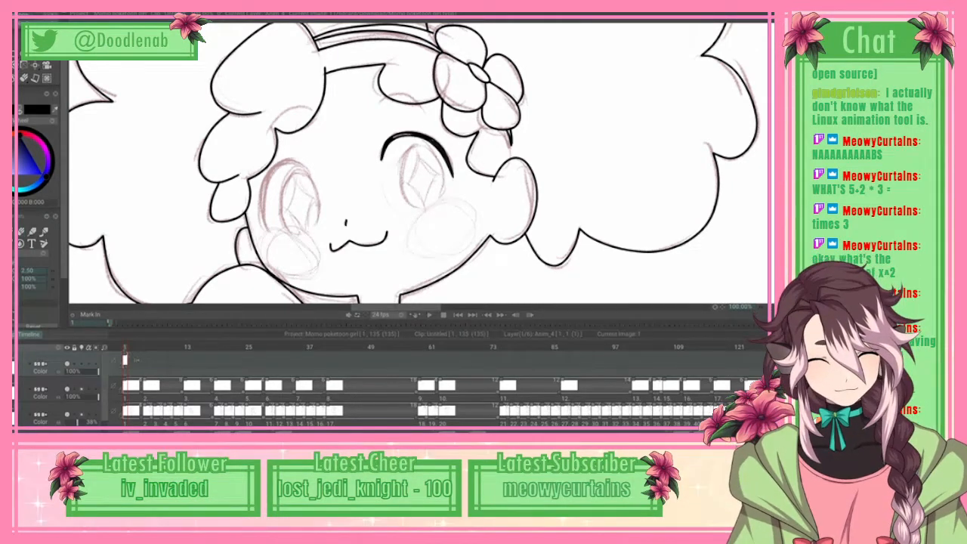
pyautogui.moveTo(412, 204)
pyautogui.mouseDown()
pyautogui.moveTo(400, 161)
pyautogui.moveTo(420, 146)
pyautogui.mouseUp()
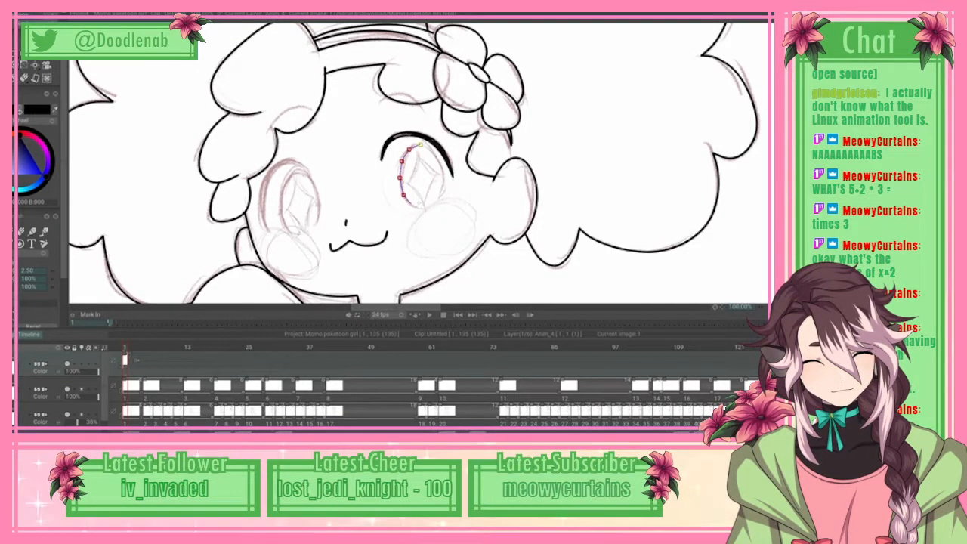
pyautogui.click(433, 149)
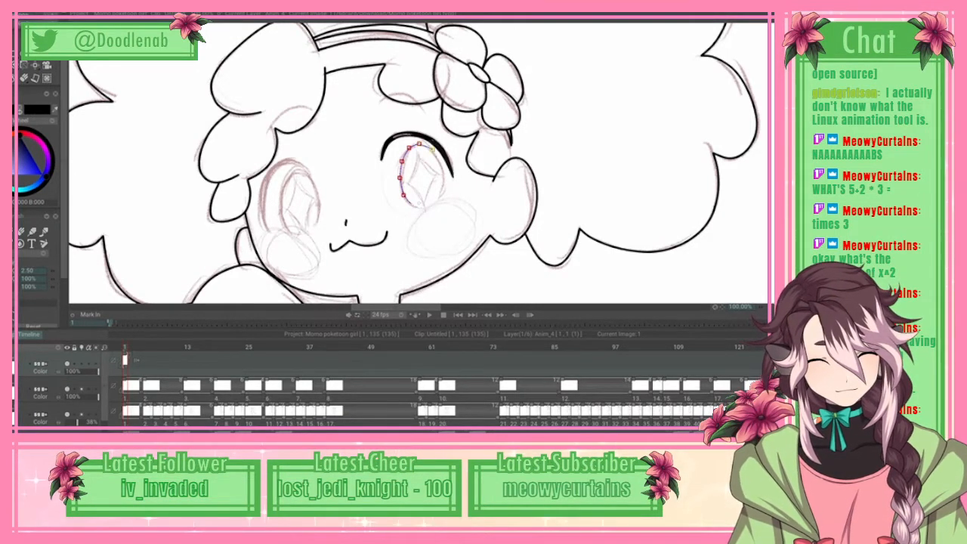
pyautogui.moveTo(433, 149); pyautogui.dragTo(434, 152)
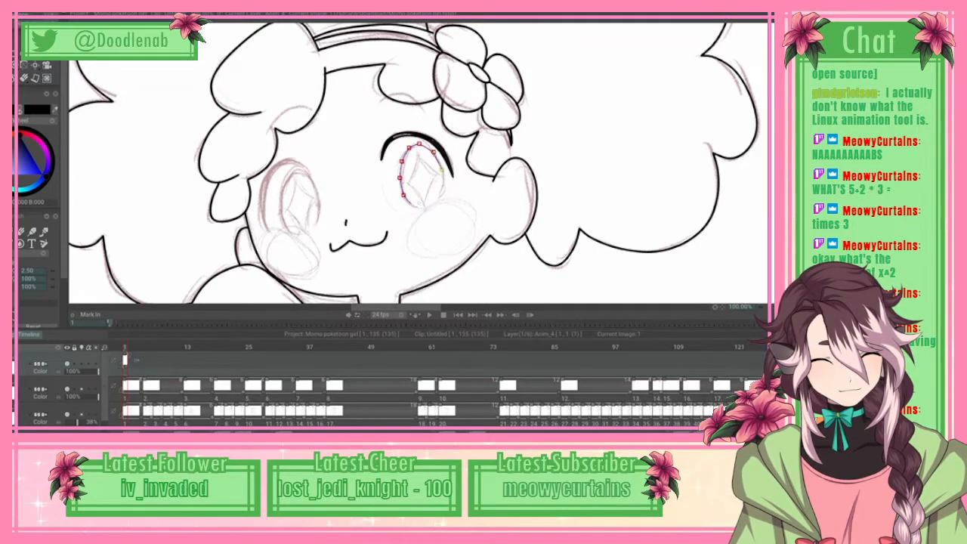
pyautogui.click(444, 187)
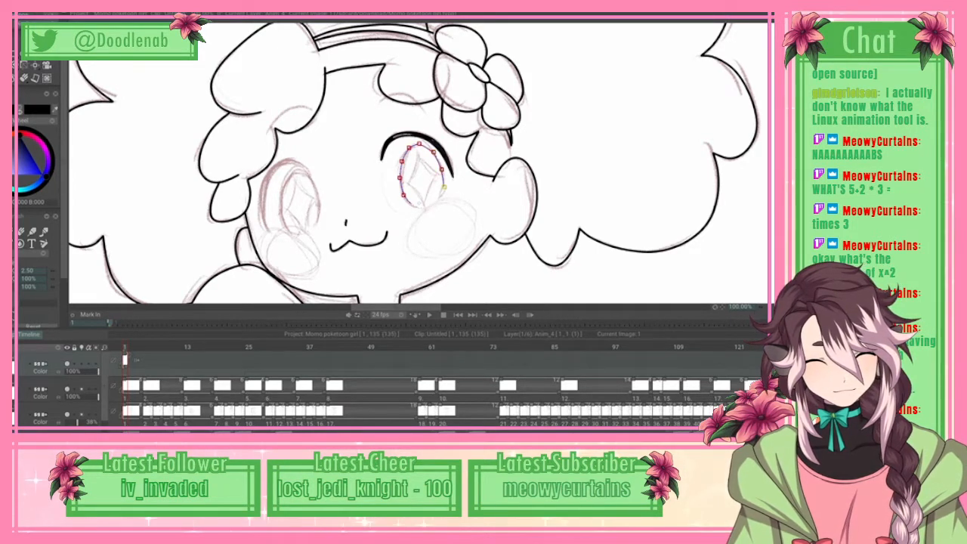
pyautogui.click(426, 208)
pyautogui.rightClick(426, 209)
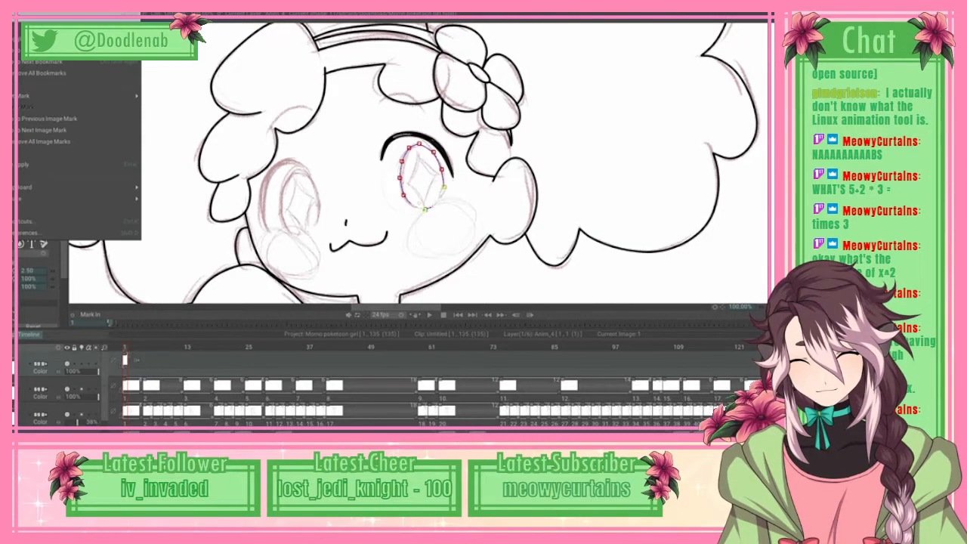
pyautogui.click(80, 164)
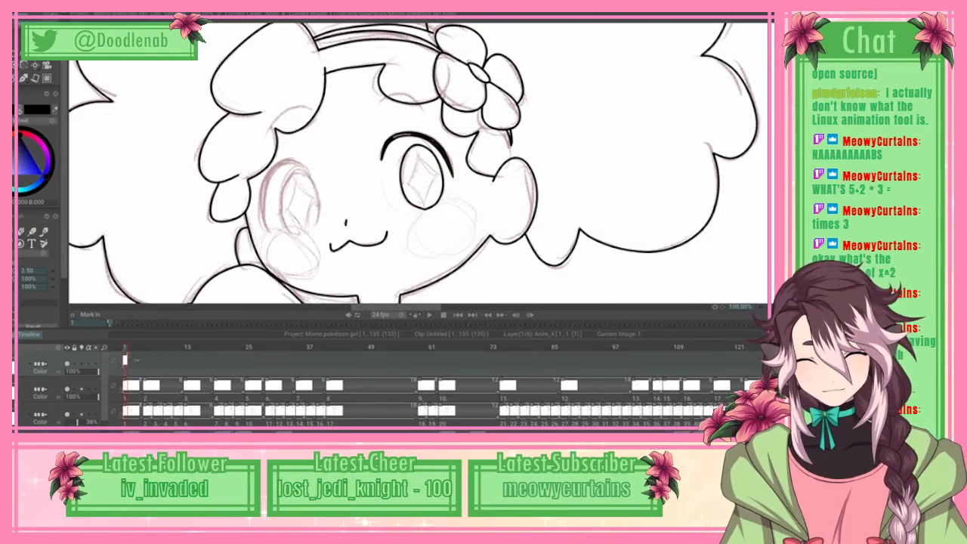
# Step: Touch up the lower edge of the finished iris outline with a short freehand brush stroke
pyautogui.press('e')
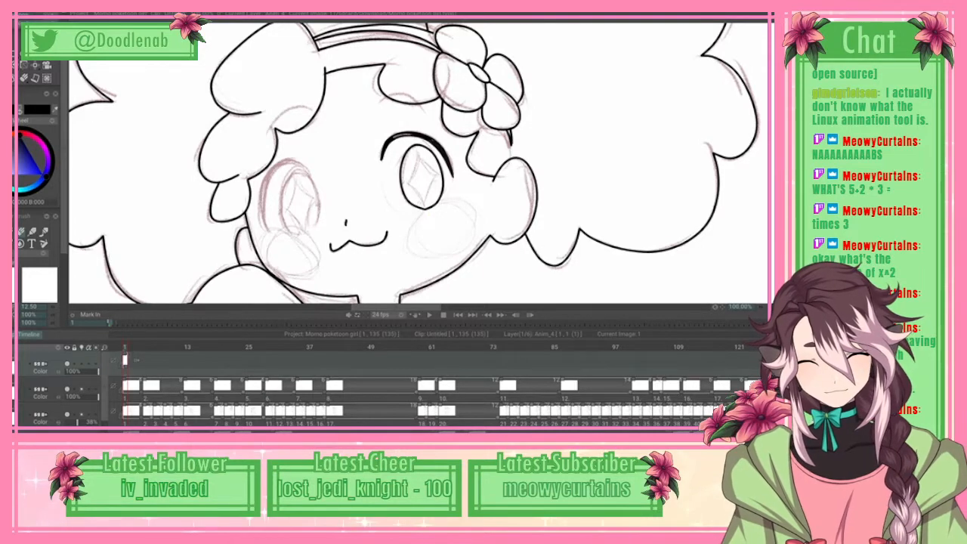
pyautogui.press('b')
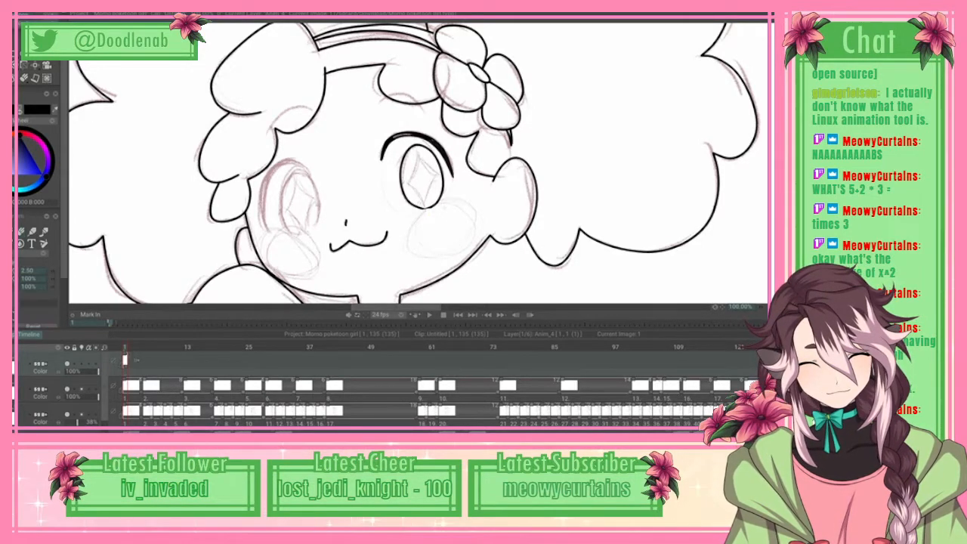
pyautogui.moveTo(418, 207); pyautogui.dragTo(427, 209)
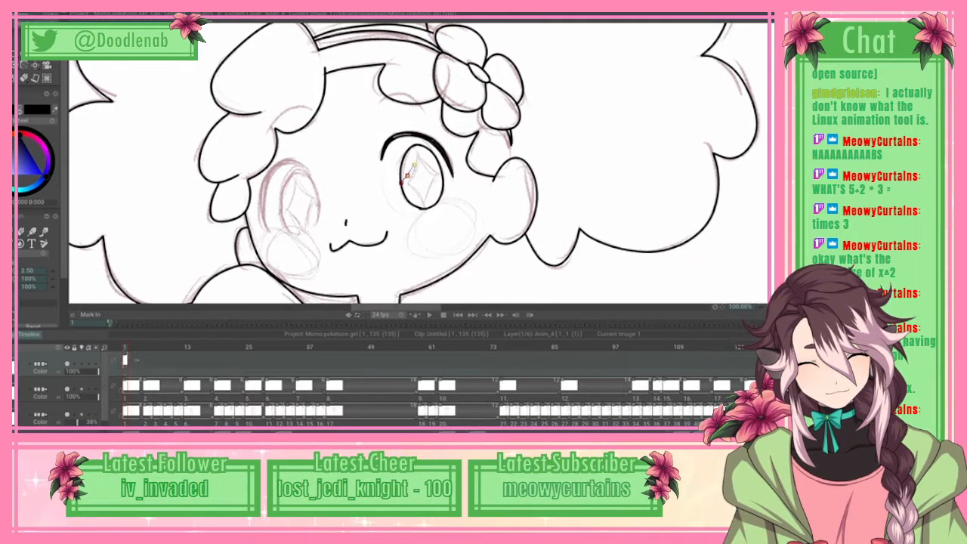
# Step: Trace the upper-left edge of the diamond highlight inside the iris with a curved spline, and apply it as line art
pyautogui.click(415, 160)
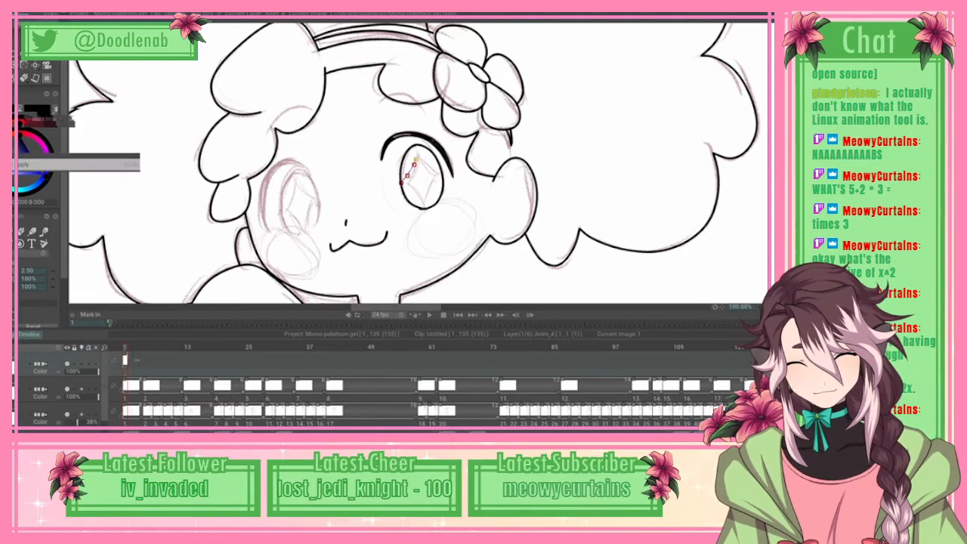
pyautogui.press('Return')
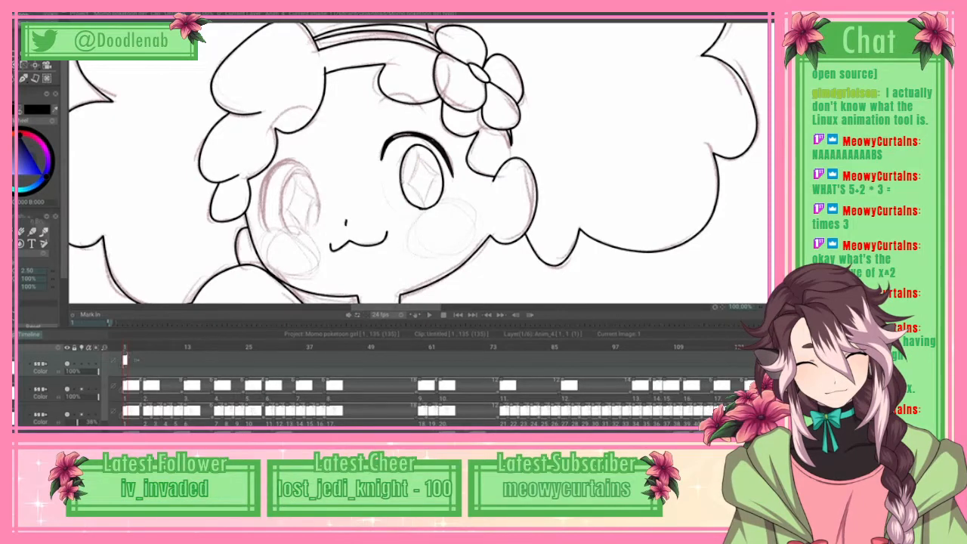
pyautogui.moveTo(402, 182); pyautogui.dragTo(413, 165)
pyautogui.click(416, 146)
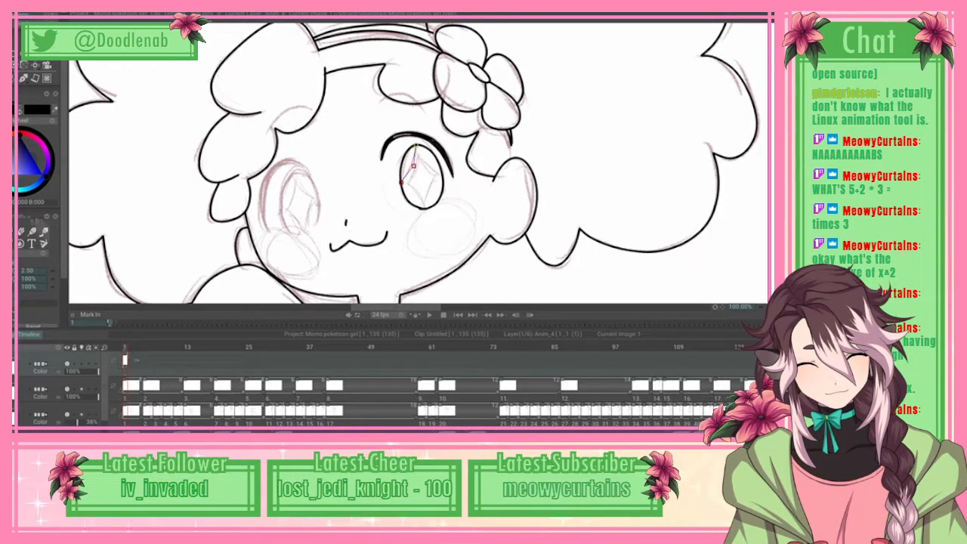
pyautogui.moveTo(413, 166); pyautogui.dragTo(415, 163)
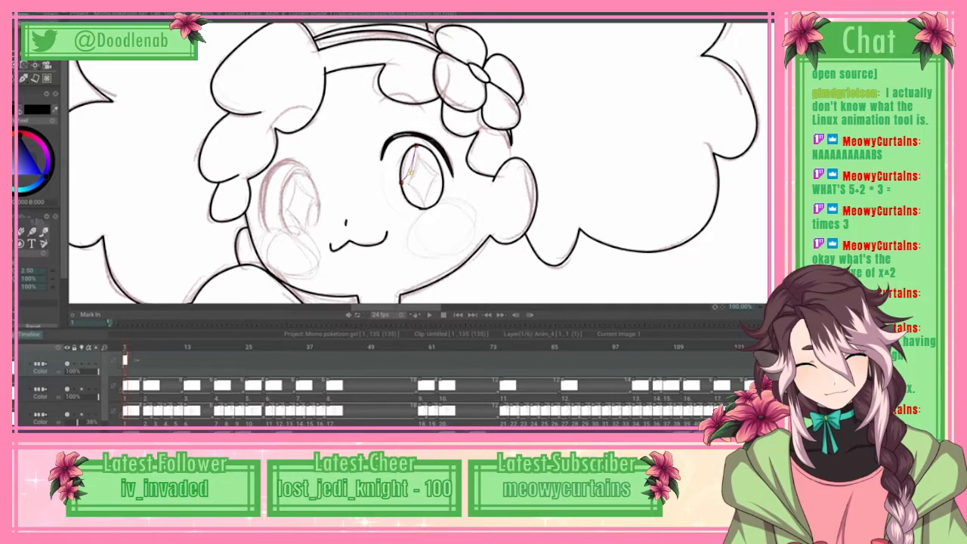
pyautogui.click(409, 175)
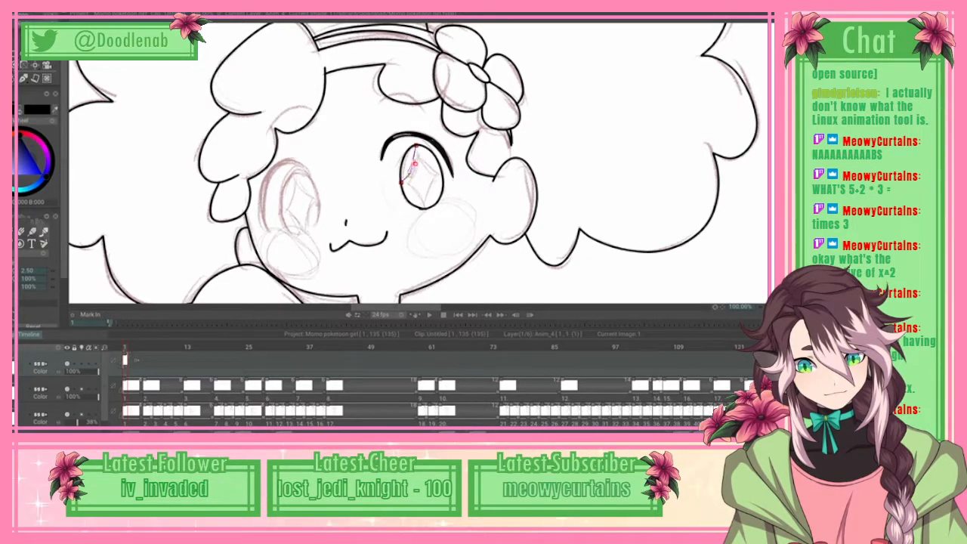
pyautogui.click(31, 14)
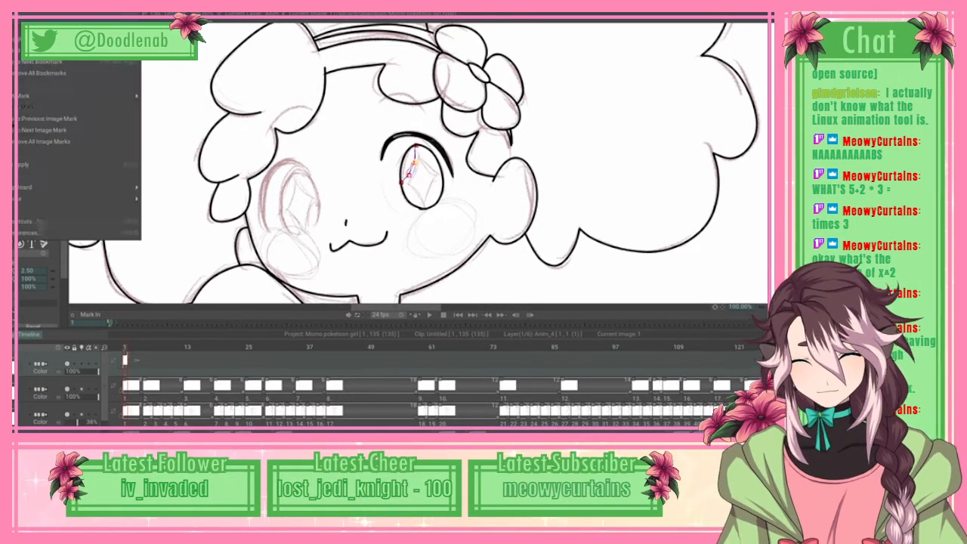
pyautogui.click(79, 163)
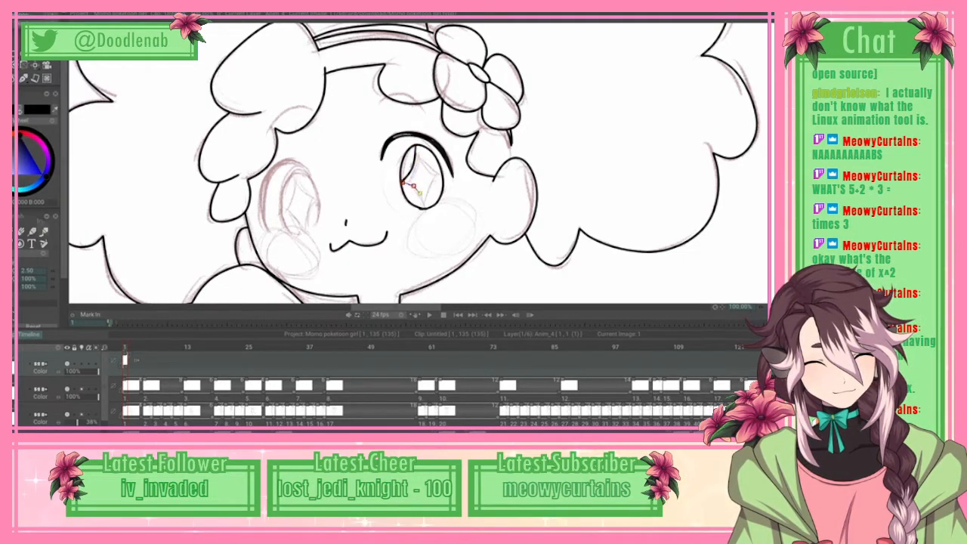
# Step: Trace the diamond highlight's lower-left edge down to the bottom of the iris with a spline, and apply it as line art
pyautogui.click(421, 195)
pyautogui.click(427, 207)
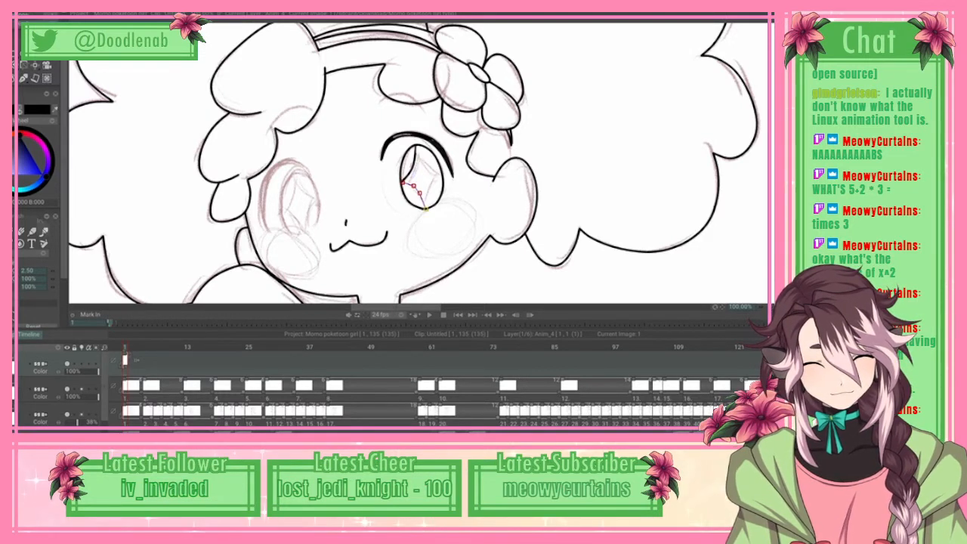
pyautogui.moveTo(420, 193); pyautogui.dragTo(414, 187)
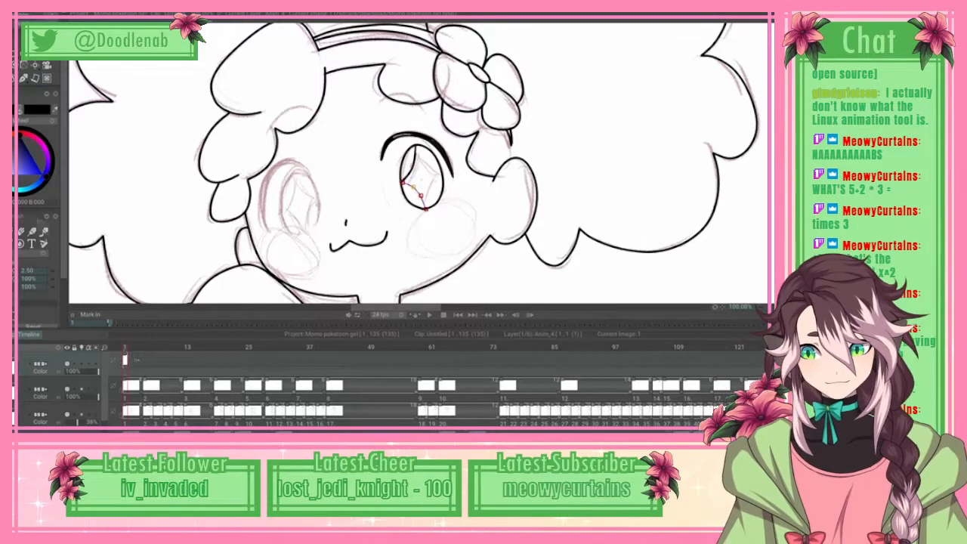
pyautogui.click(17, 14)
pyautogui.click(46, 164)
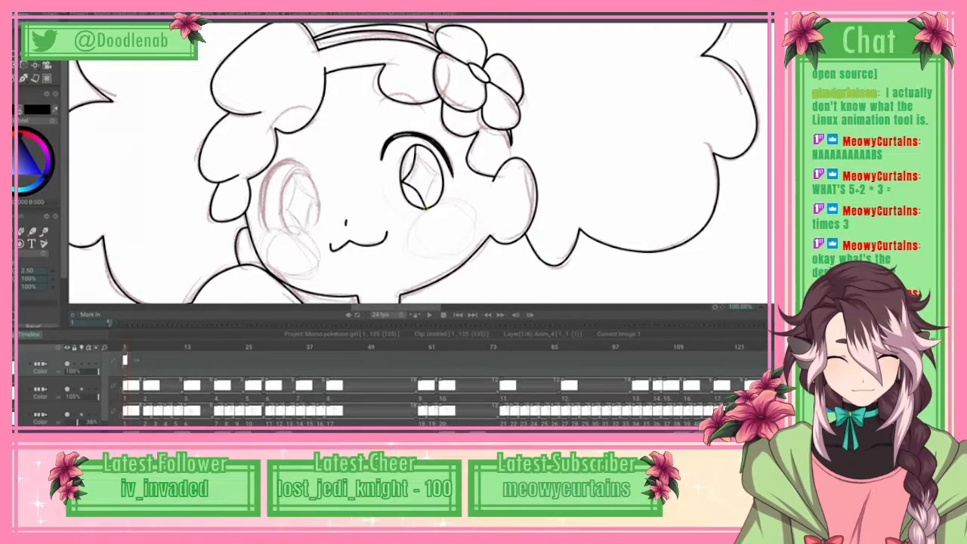
# Step: Trace the diamond highlight's lower-right edge from the iris bottom up to its outer side, and apply it as line art
pyautogui.click(429, 194)
pyautogui.click(440, 176)
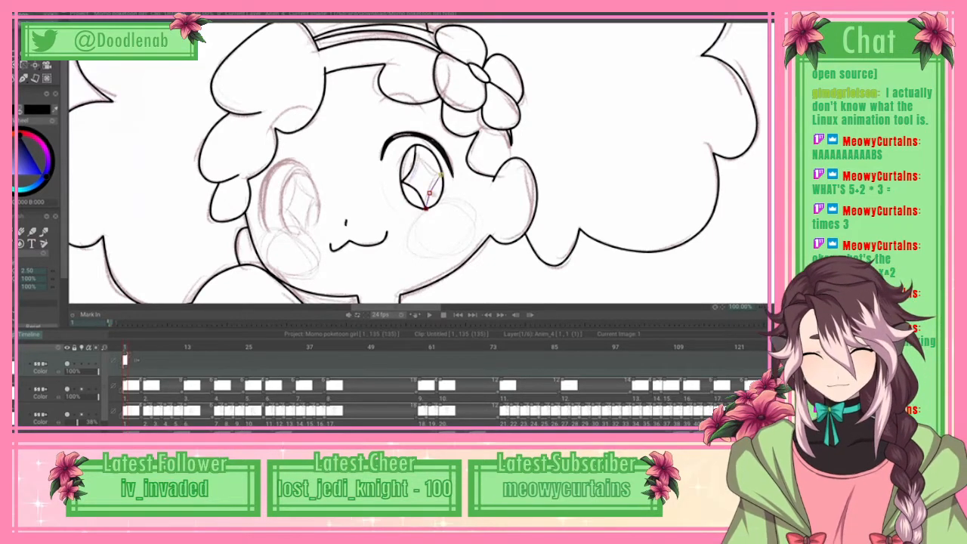
pyautogui.click(28, 15)
pyautogui.click(45, 165)
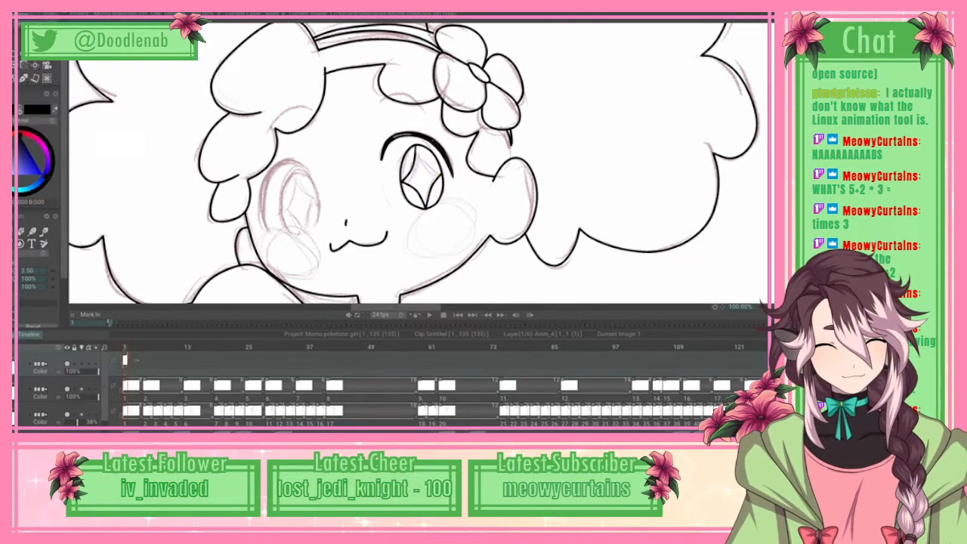
# Step: Close the diamond highlight with a spline along its upper-right edge from the iris top, and apply it as line art
pyautogui.click(417, 146)
pyautogui.click(422, 157)
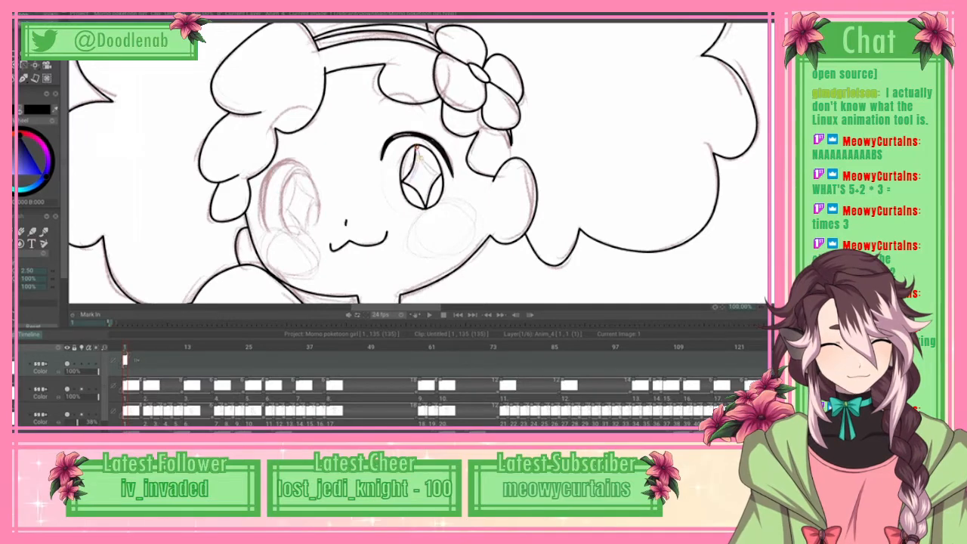
pyautogui.click(430, 167)
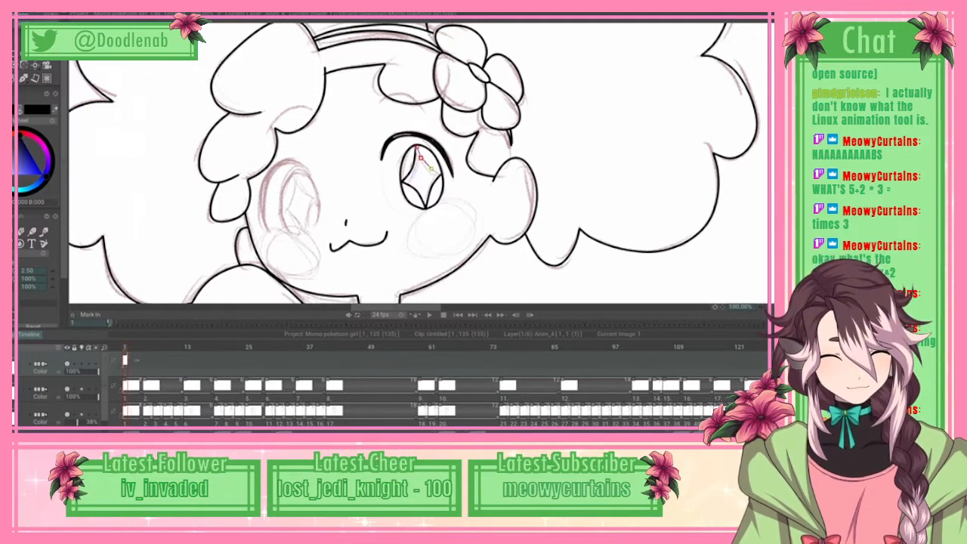
pyautogui.click(421, 159)
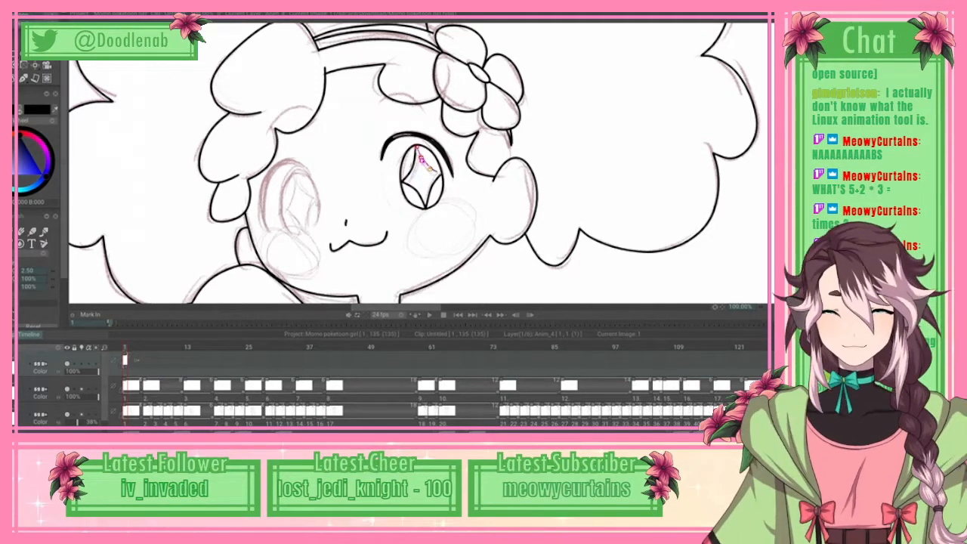
pyautogui.click(30, 18)
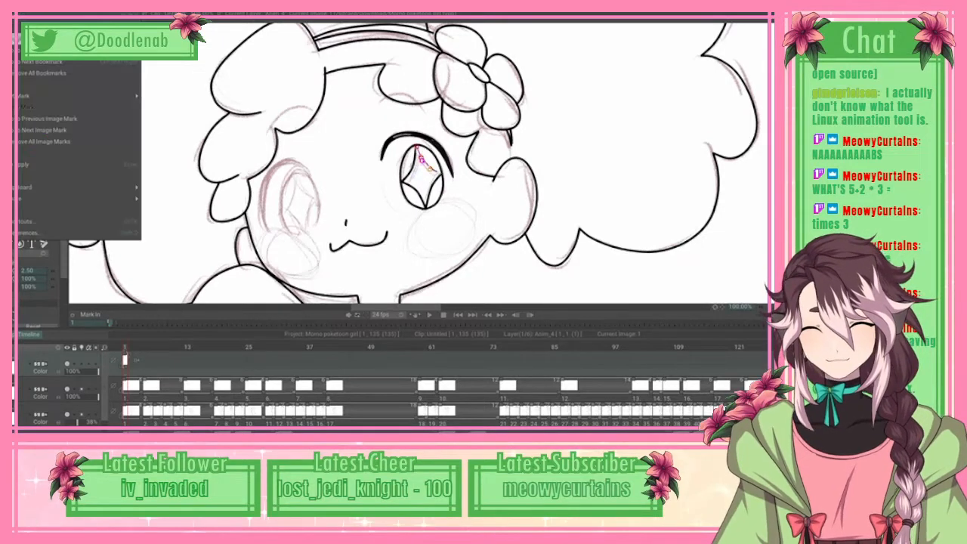
pyautogui.click(68, 164)
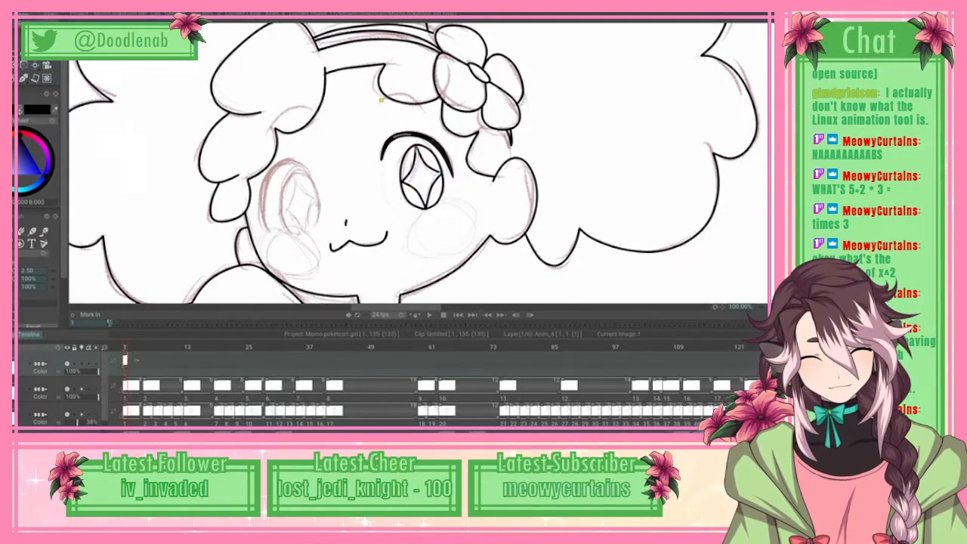
# Step: Draw a curved eyebrow above the eye nearest the hair flower with a spline, and apply it as line art
pyautogui.click(381, 98)
pyautogui.click(405, 96)
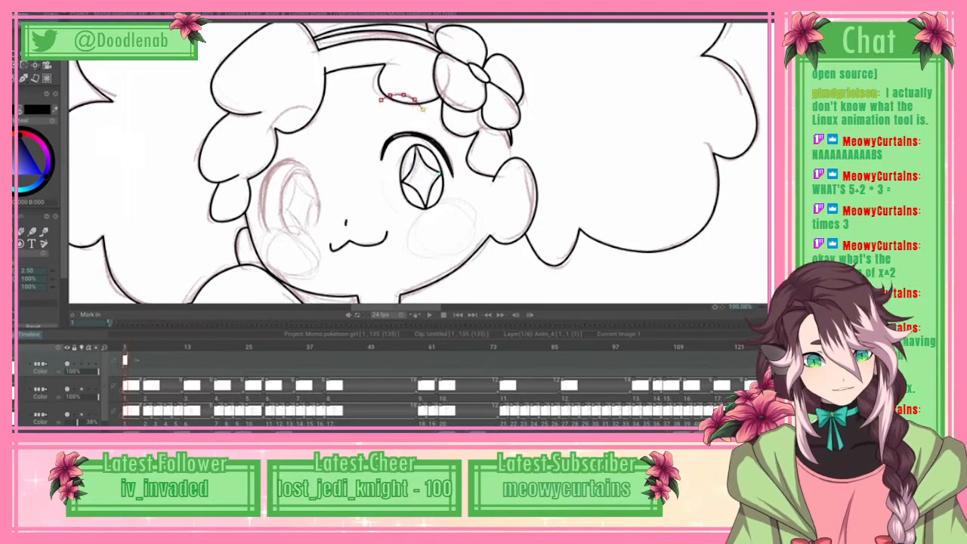
pyautogui.click(30, 14)
pyautogui.click(68, 164)
pyautogui.press('Return')
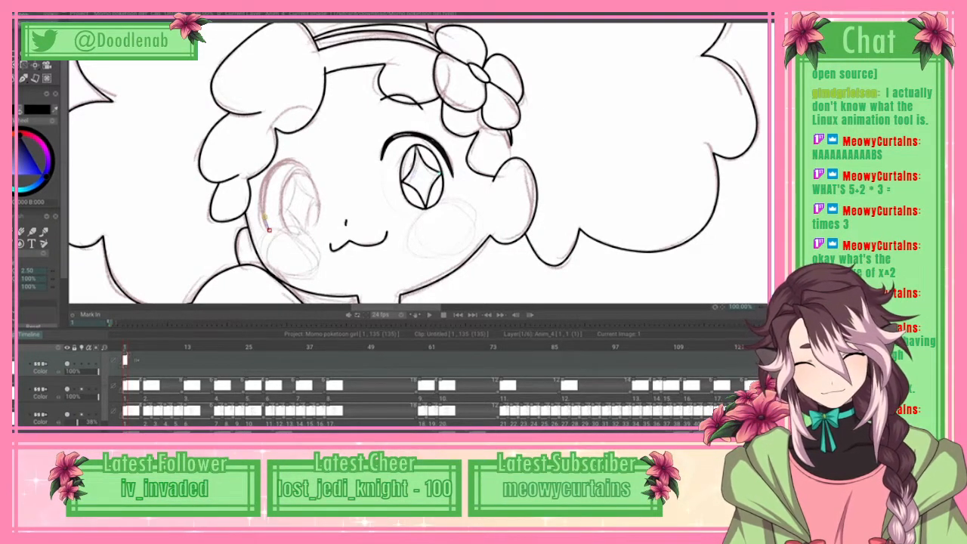
# Step: Trace the other eye's upper lash with inner and outer spline arcs joined at both ends, and apply it as line art
pyautogui.click(264, 218)
pyautogui.click(264, 198)
pyautogui.click(268, 181)
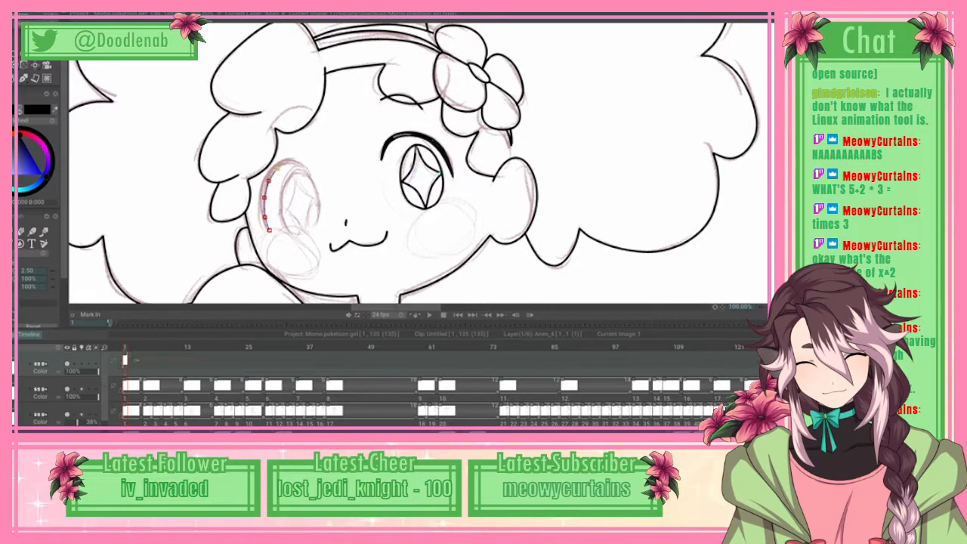
pyautogui.click(277, 168)
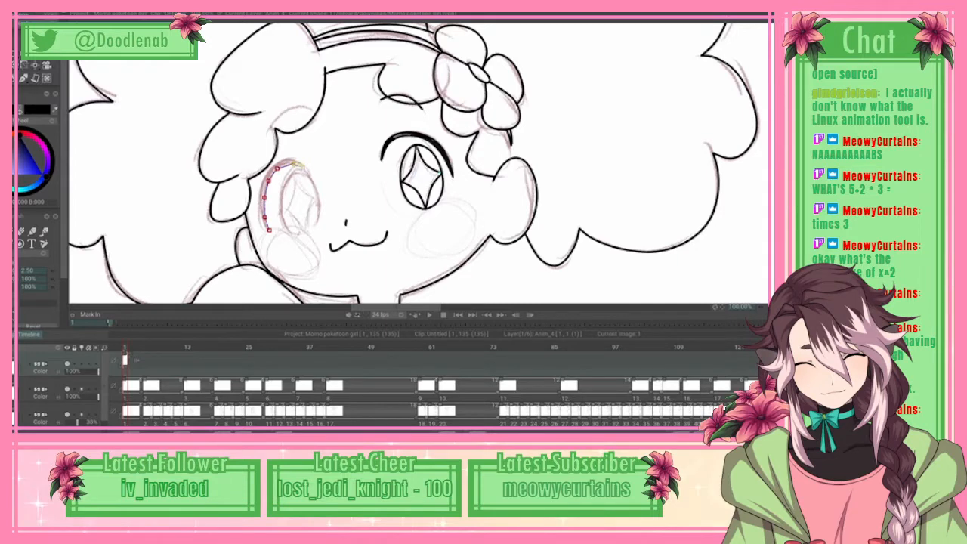
pyautogui.click(302, 167)
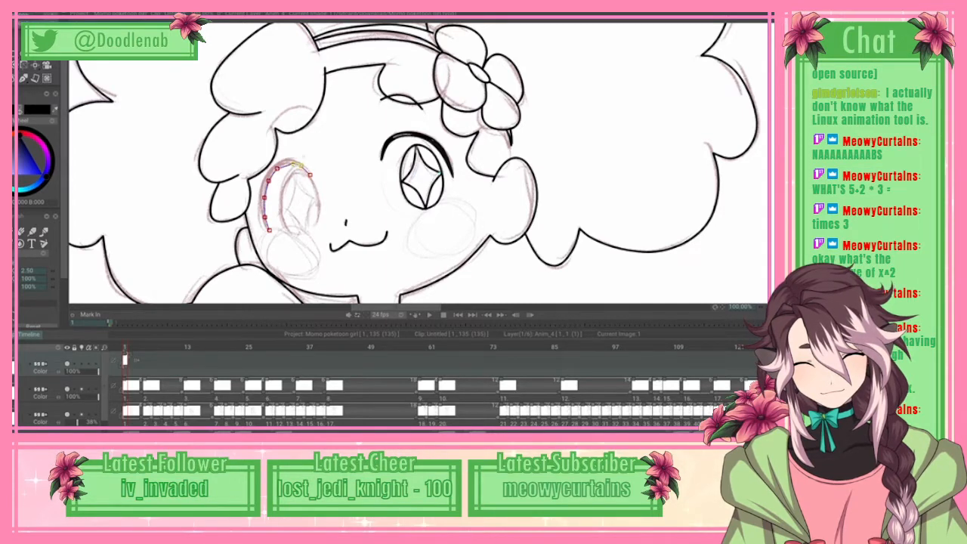
pyautogui.click(301, 166)
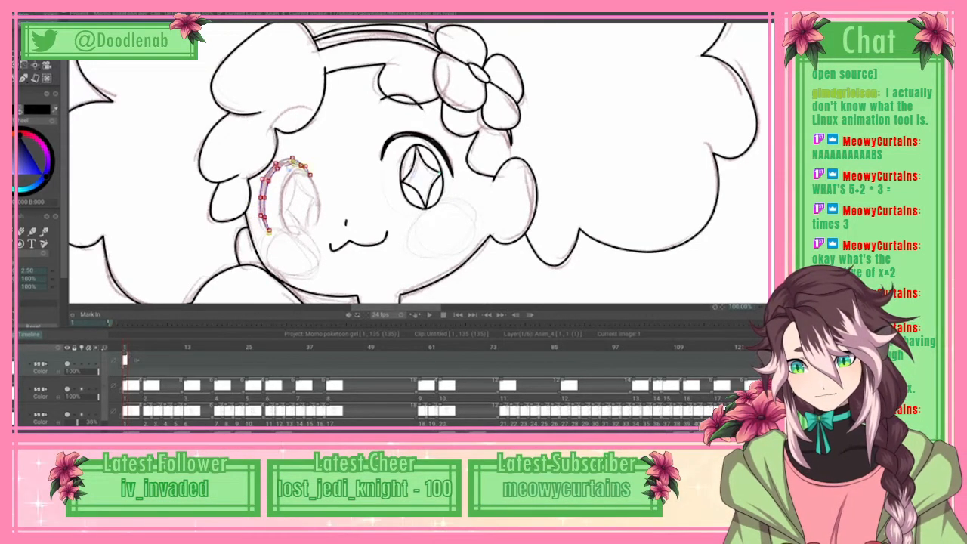
pyautogui.click(15, 15)
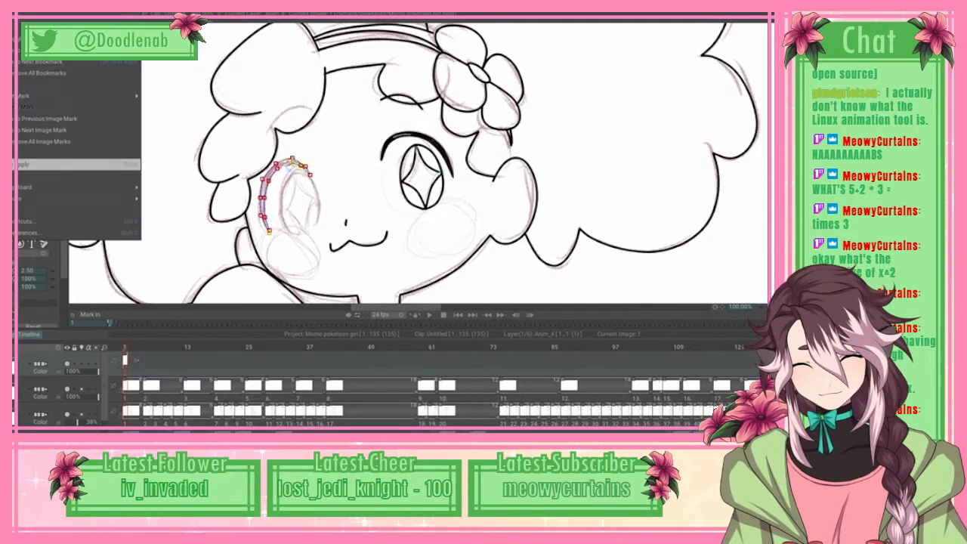
pyautogui.click(30, 165)
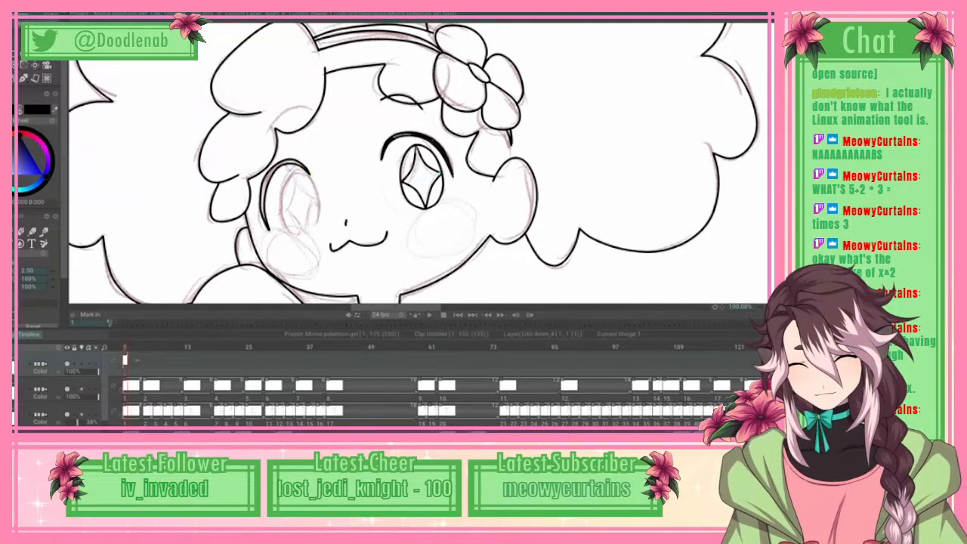
# Step: Fill the gap between the new lash's two arcs with solid black brush strokes
pyautogui.moveTo(266, 181); pyautogui.dragTo(264, 214)
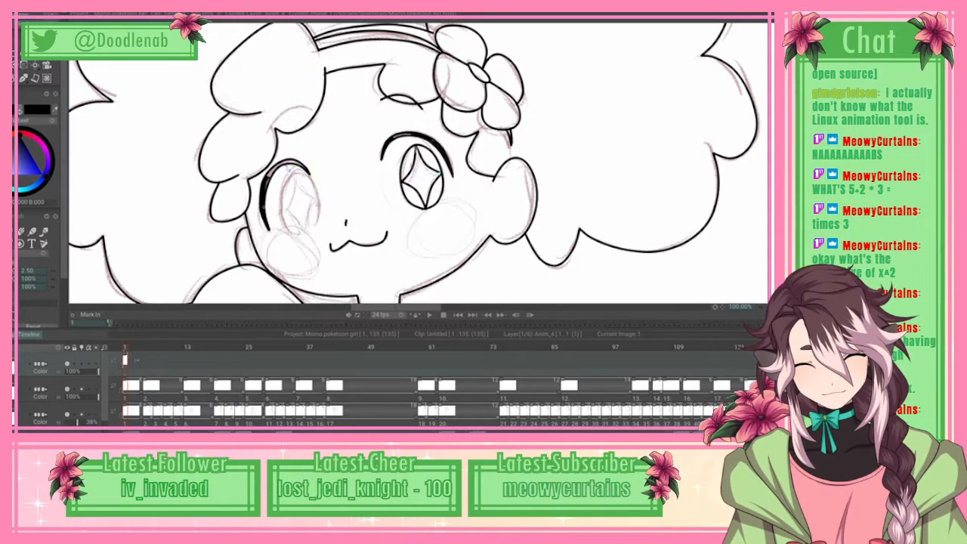
pyautogui.moveTo(271, 177)
pyautogui.mouseDown()
pyautogui.moveTo(265, 191)
pyautogui.moveTo(274, 169)
pyautogui.mouseUp()
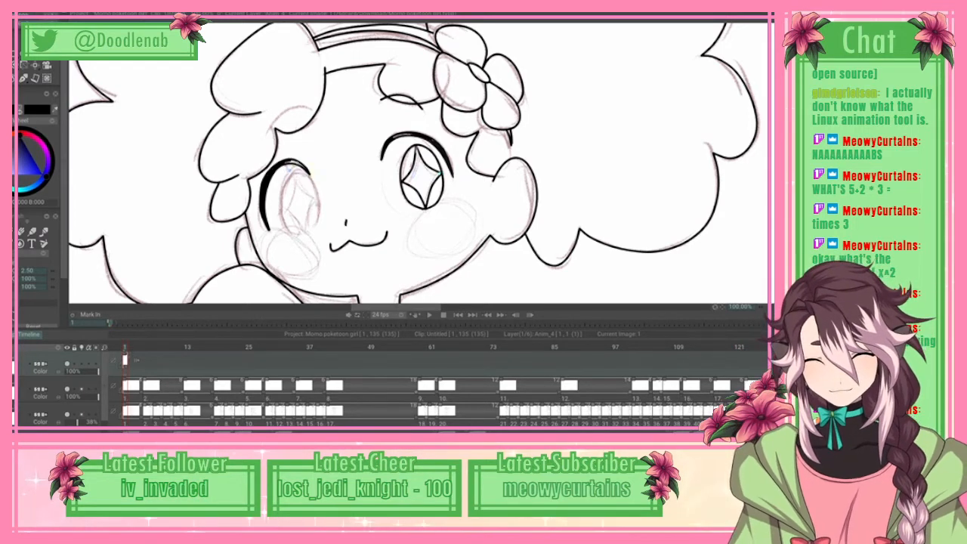
pyautogui.press('e')
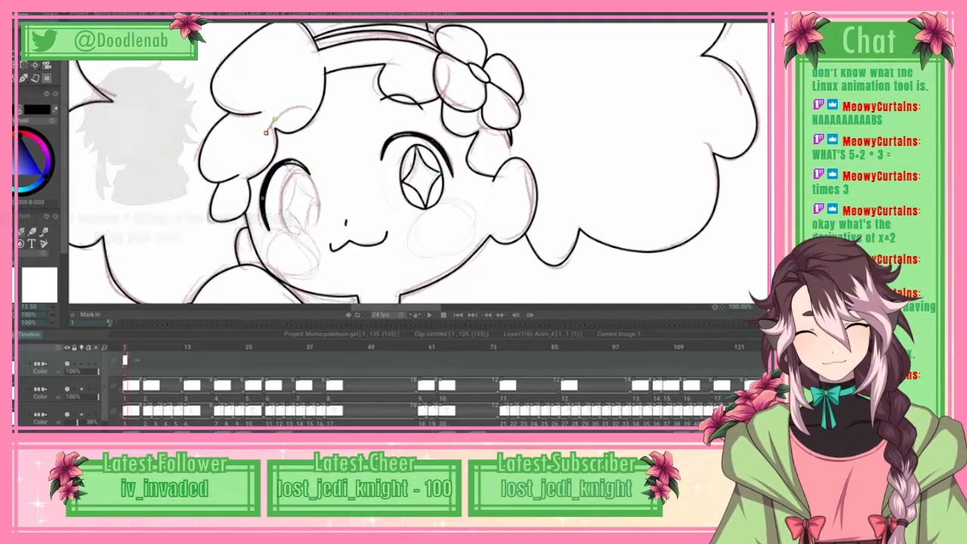
# Step: Draw a matching curved eyebrow above the second eye, across the hair curl, with a spline, and apply it as line art
pyautogui.click(274, 119)
pyautogui.click(290, 106)
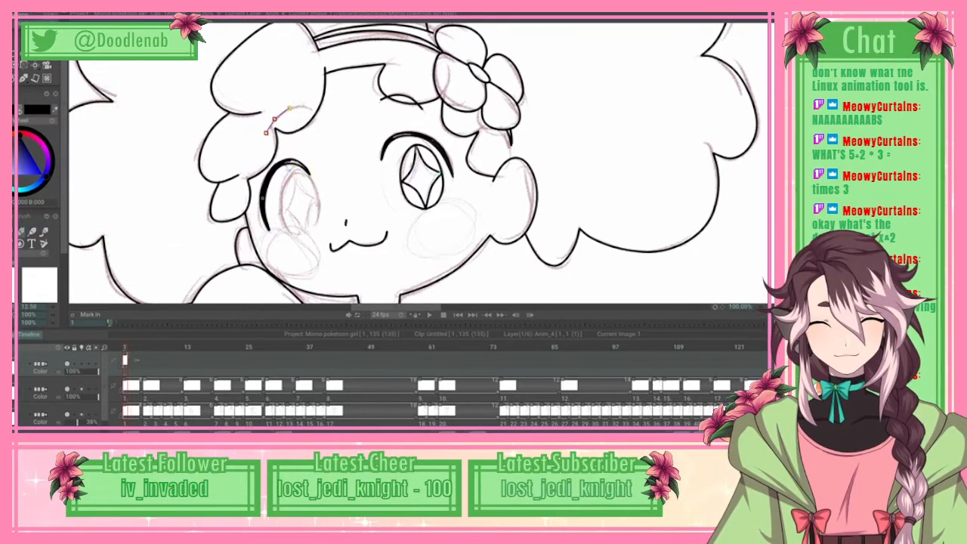
pyautogui.click(304, 105)
pyautogui.click(315, 110)
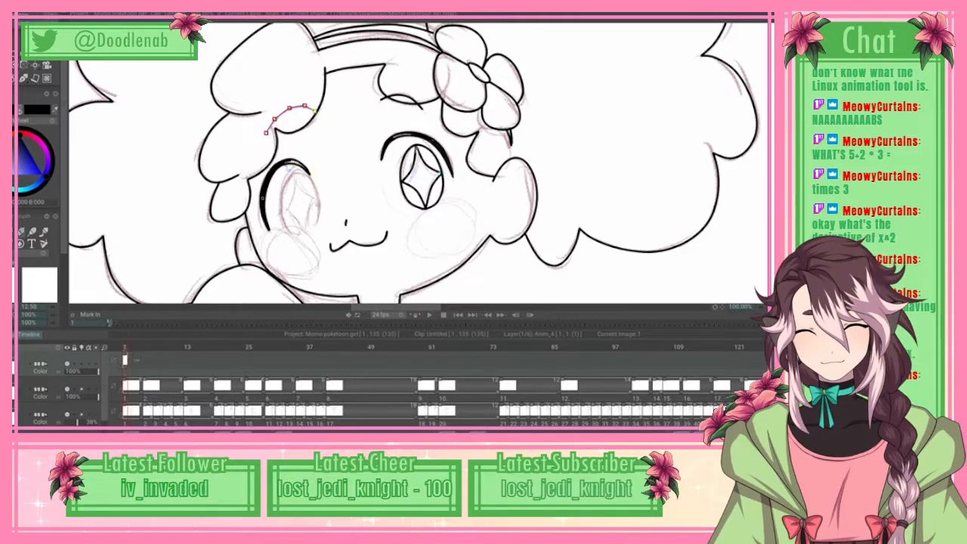
pyautogui.moveTo(304, 105); pyautogui.dragTo(302, 107)
pyautogui.click(18, 13)
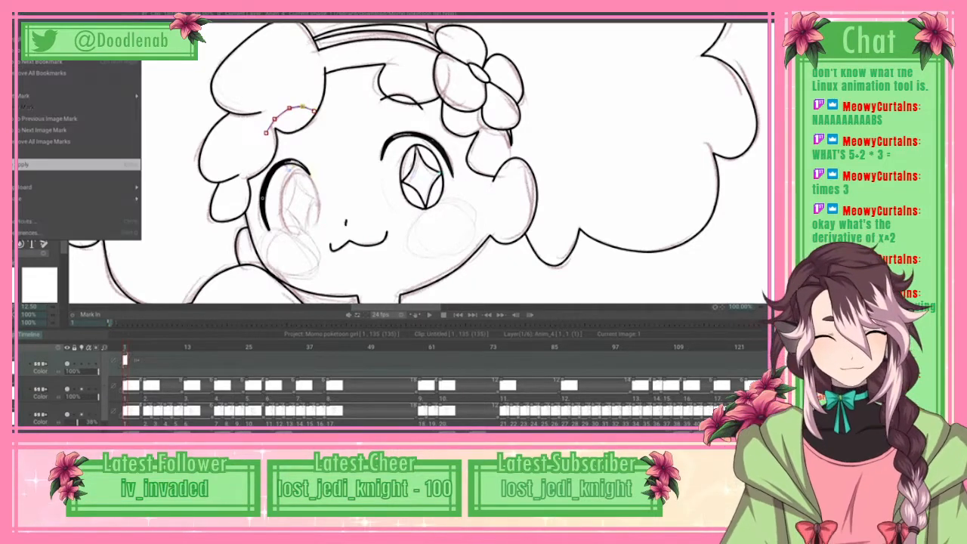
pyautogui.click(37, 164)
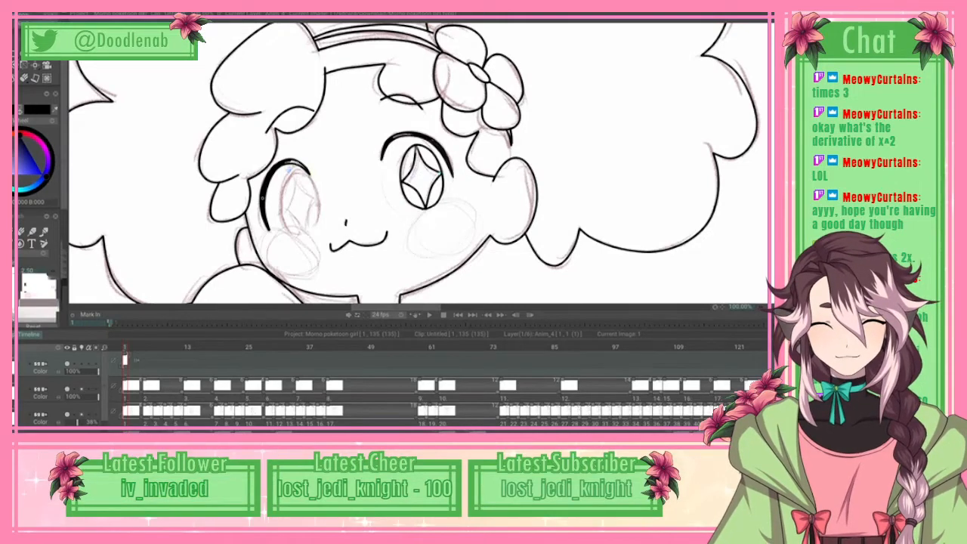
# Step: Play back the animation with the whole canvas in view to check the cleaned-up first frame against the rough
pyautogui.hotkey('shift', 'f')
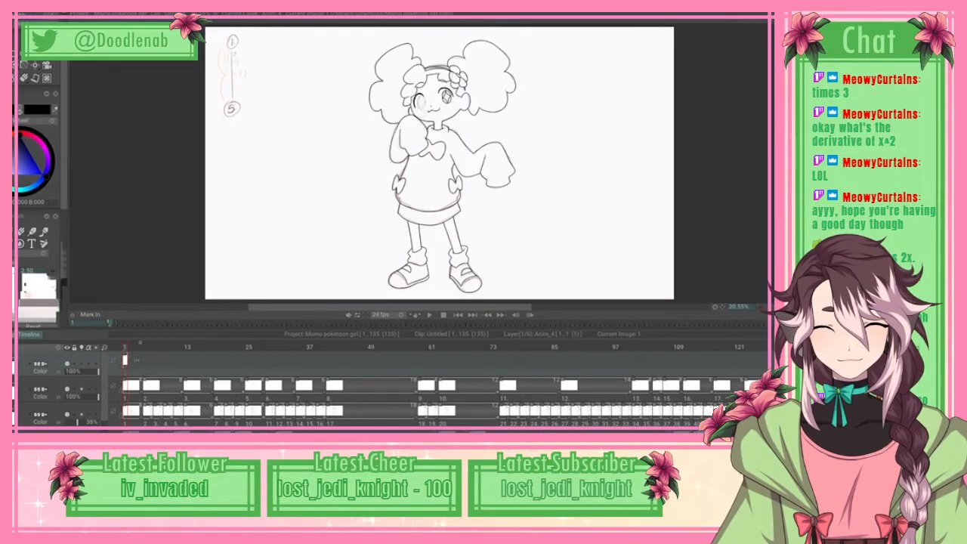
pyautogui.press('Return')
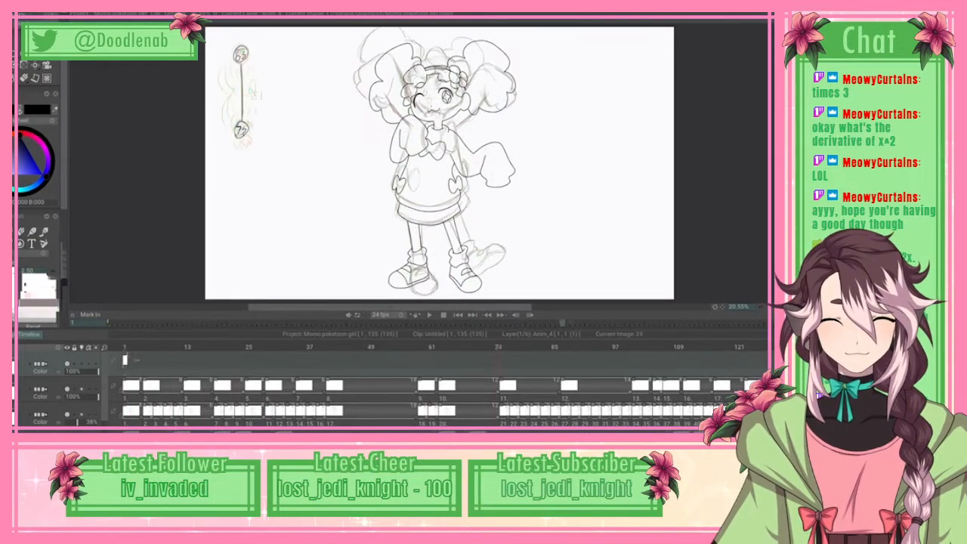
pyautogui.press('Return')
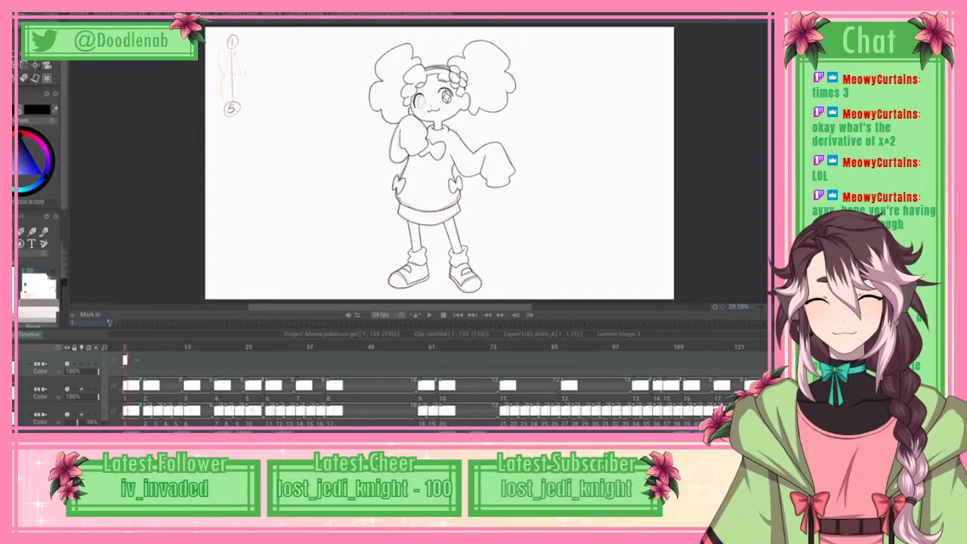
# Step: Trace the unfinished eye's oval iris as a closed spline over the rough sketch, and apply it as line art
pyautogui.scroll(4, 439, 163)
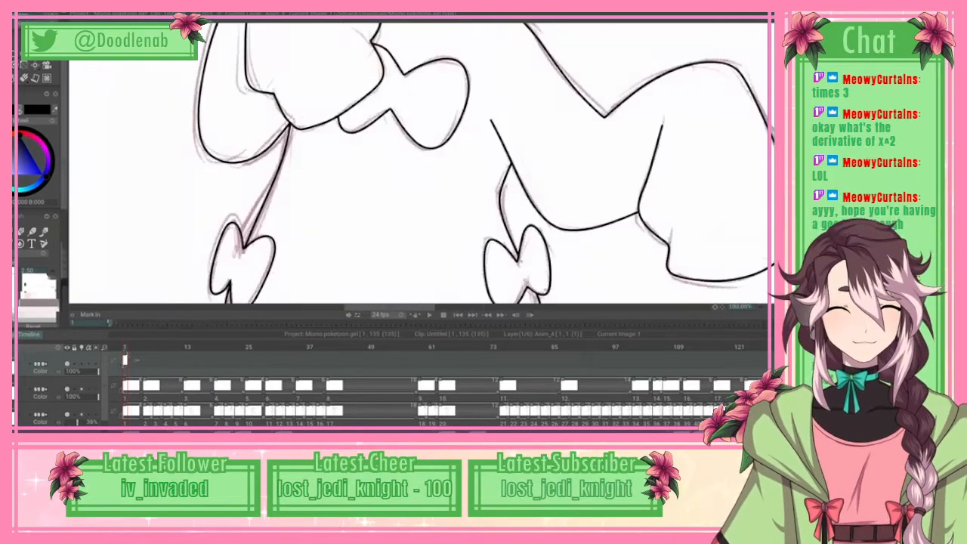
pyautogui.moveTo(434, 45); pyautogui.dragTo(437, 359)
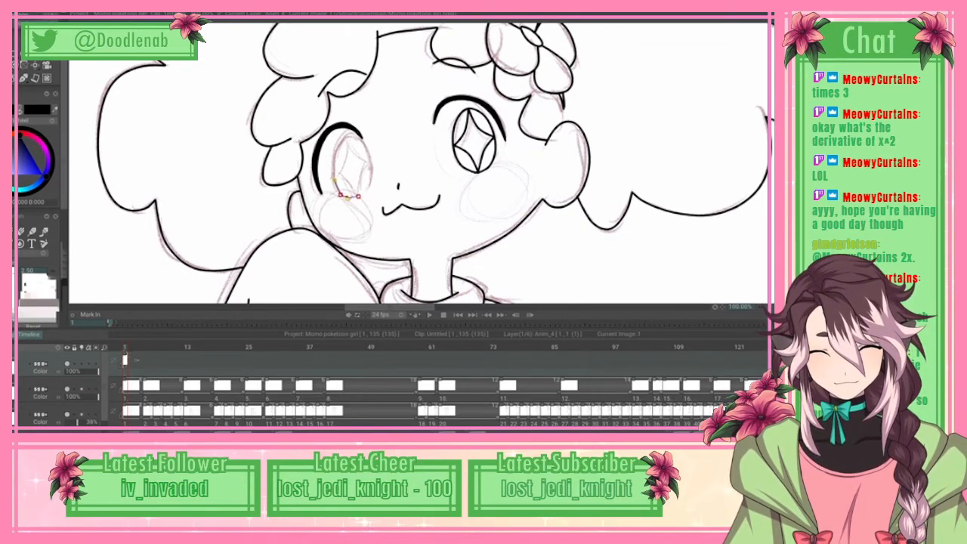
pyautogui.click(333, 164)
pyautogui.click(336, 148)
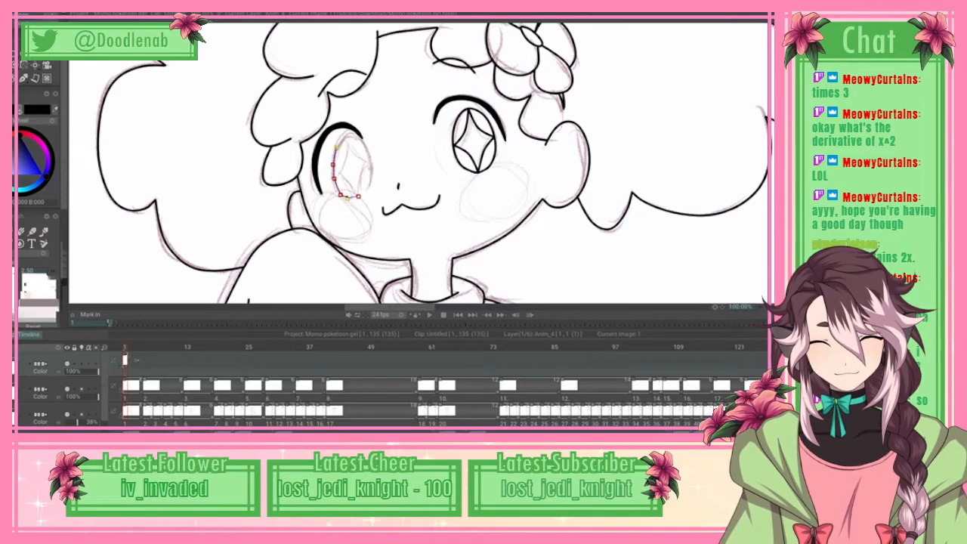
pyautogui.click(344, 137)
pyautogui.click(353, 135)
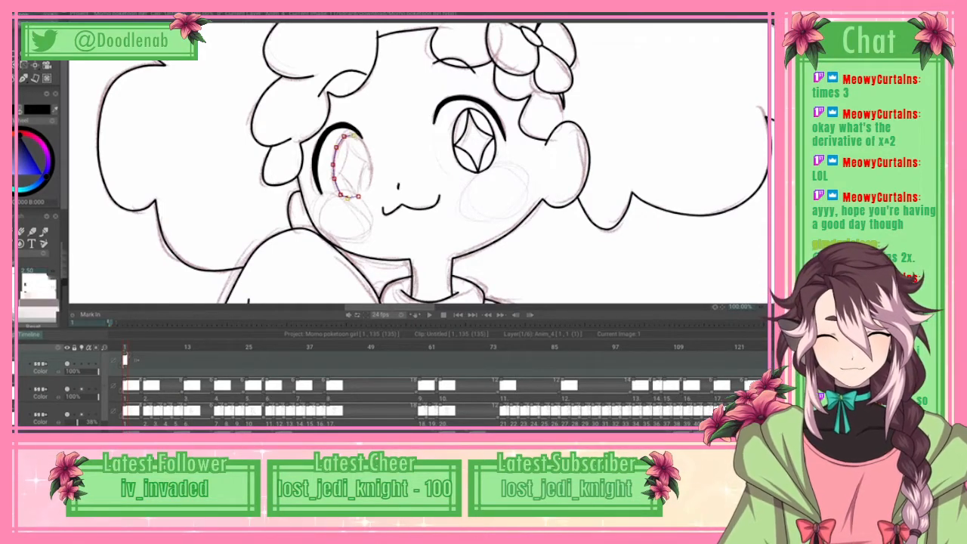
pyautogui.click(362, 140)
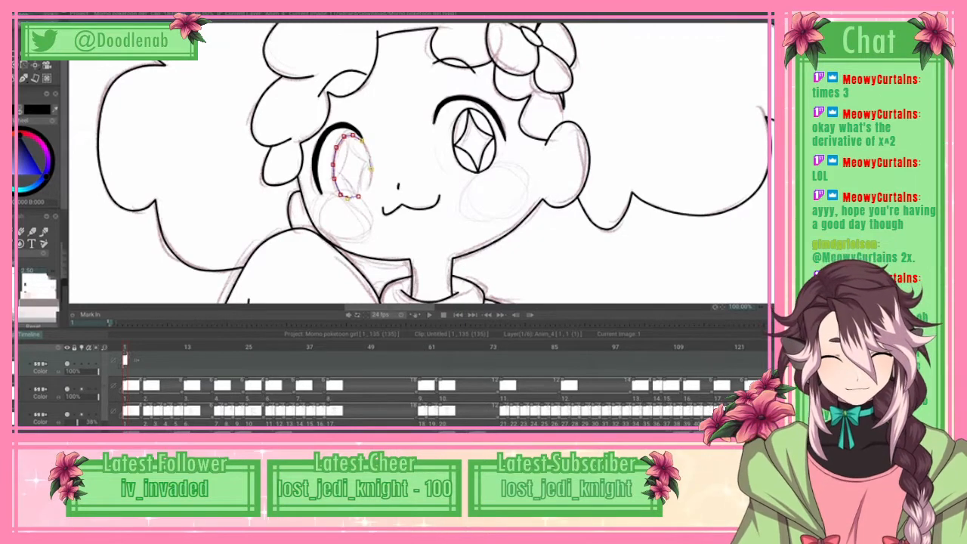
pyautogui.click(368, 189)
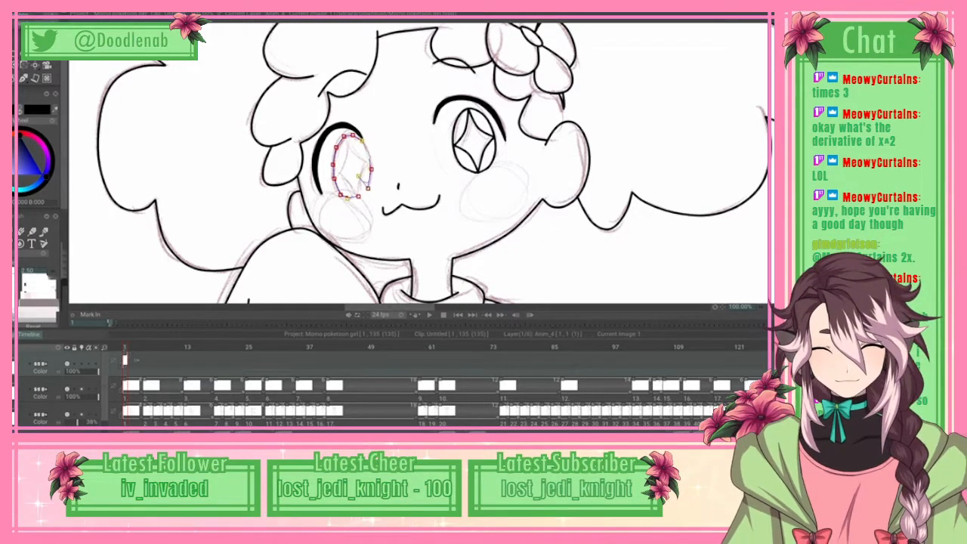
pyautogui.click(359, 196)
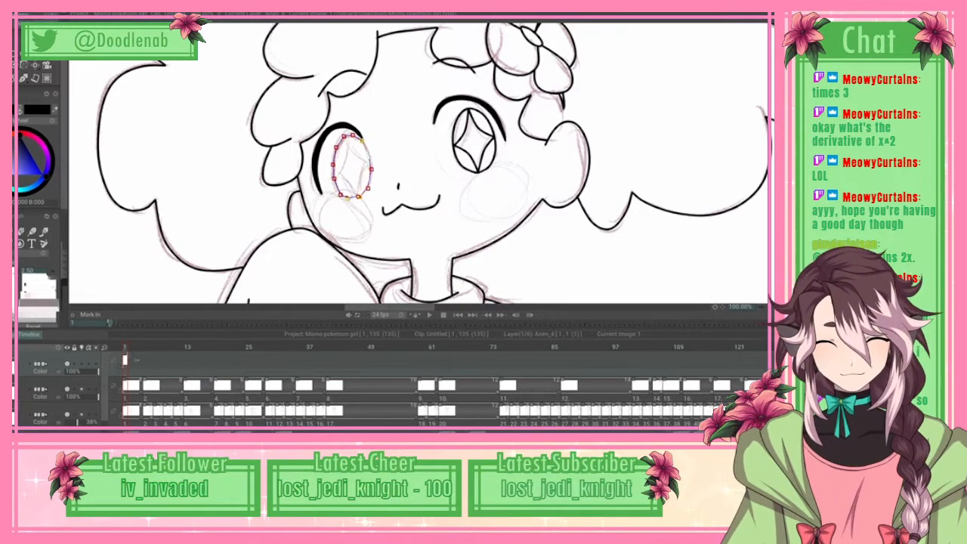
pyautogui.click(30, 15)
pyautogui.click(80, 164)
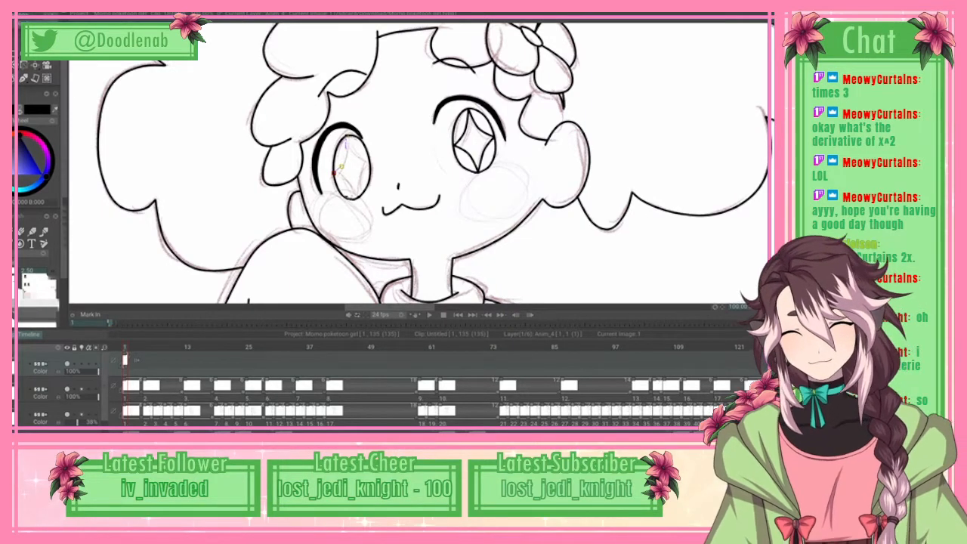
# Step: Trace the four curved sides of the star highlight inside the new iris with splines, and apply them as line art
pyautogui.click(18, 14)
pyautogui.click(31, 163)
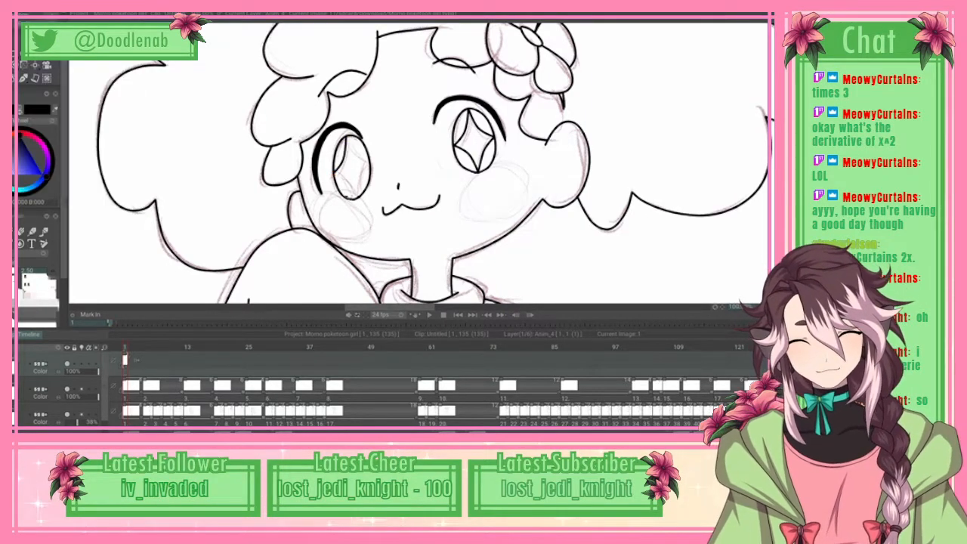
pyautogui.click(343, 176)
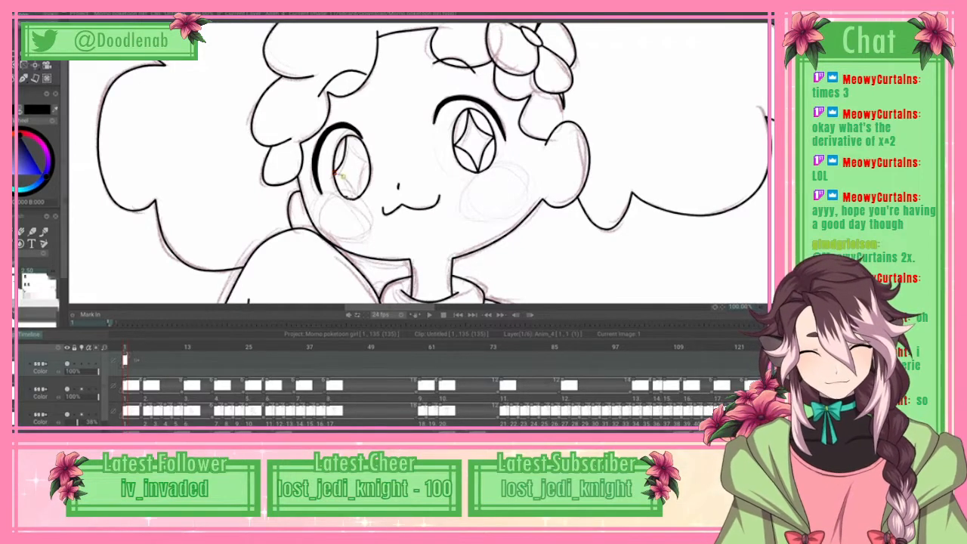
pyautogui.click(352, 186)
pyautogui.click(356, 198)
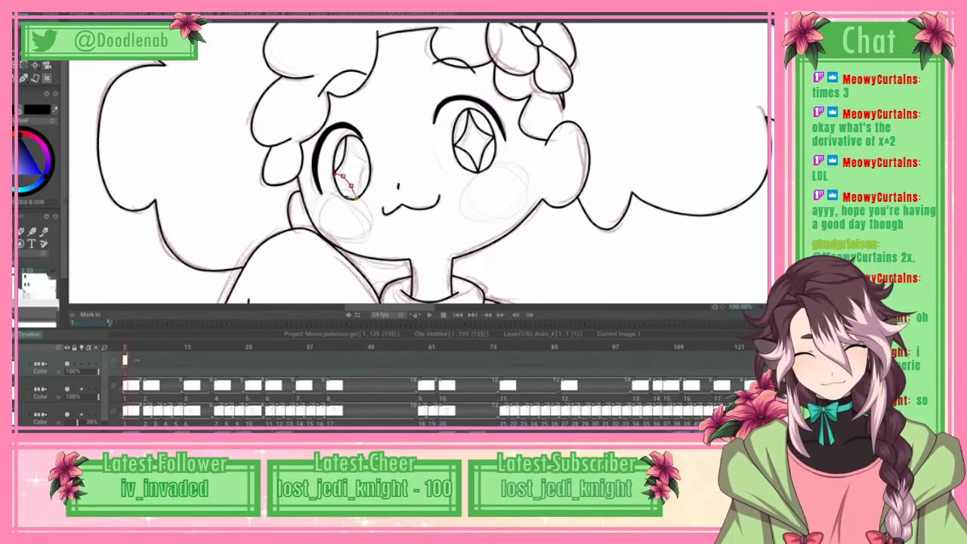
pyautogui.click(360, 180)
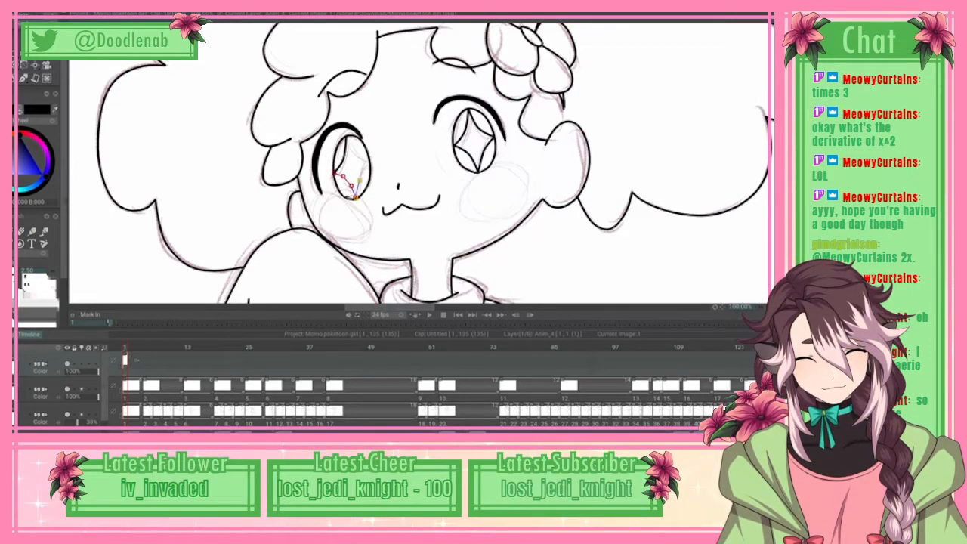
pyautogui.click(362, 168)
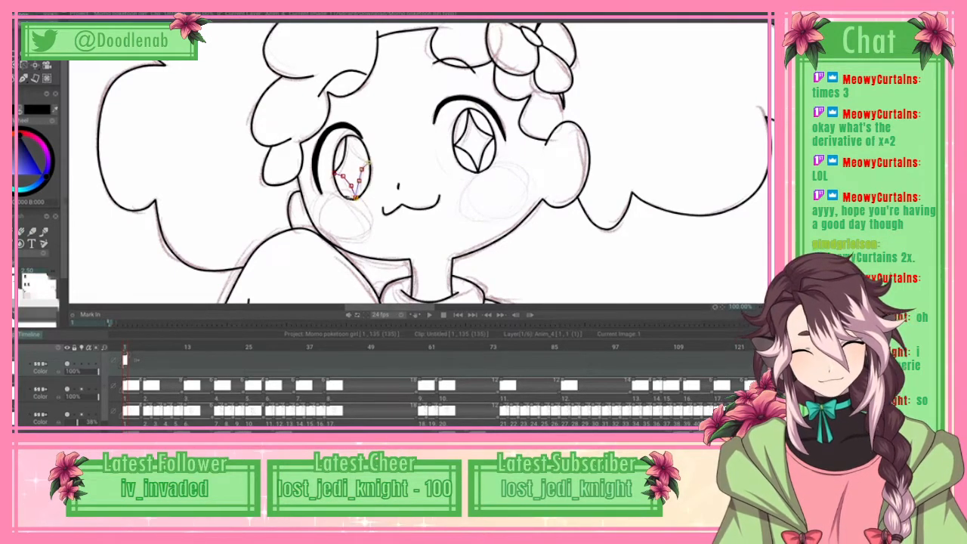
pyautogui.moveTo(362, 170); pyautogui.dragTo(362, 172)
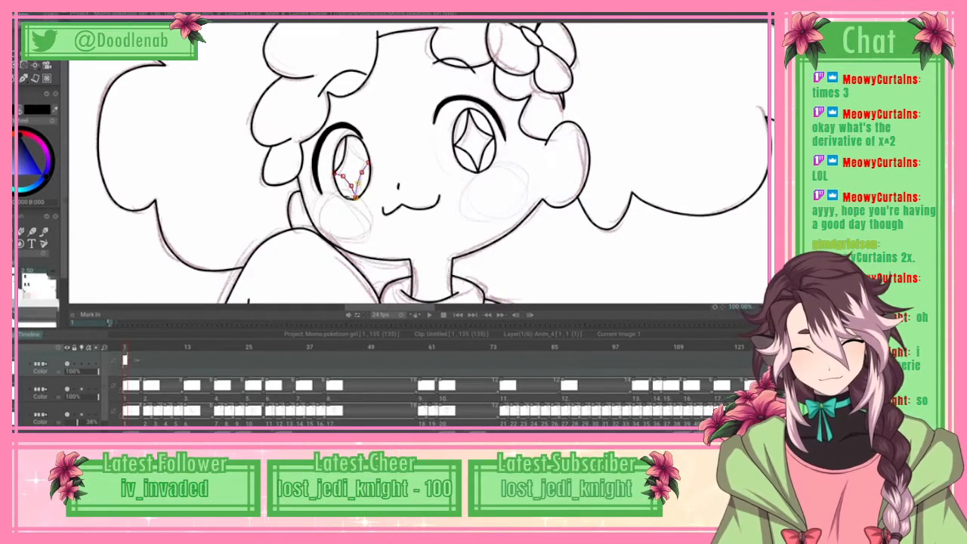
pyautogui.click(22, 14)
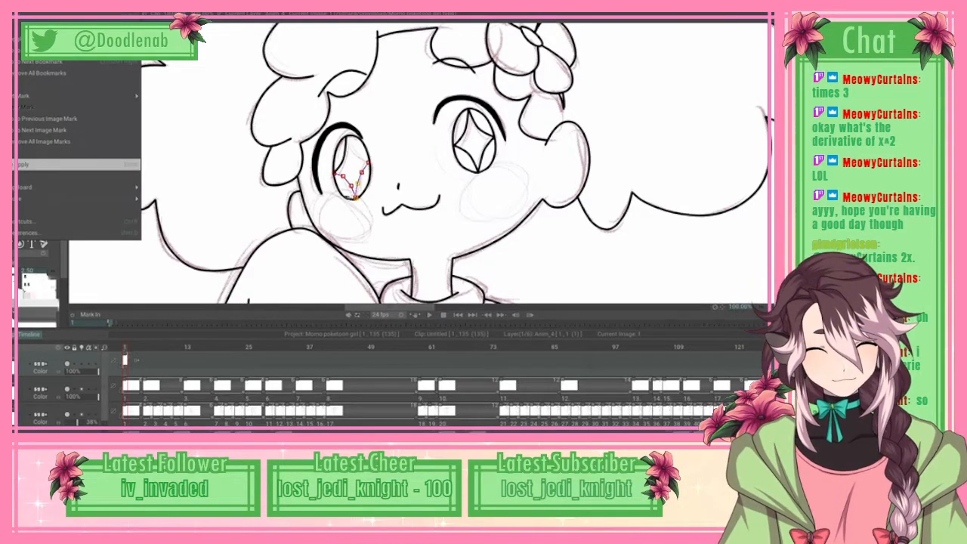
pyautogui.click(348, 139)
pyautogui.moveTo(358, 150); pyautogui.dragTo(355, 153)
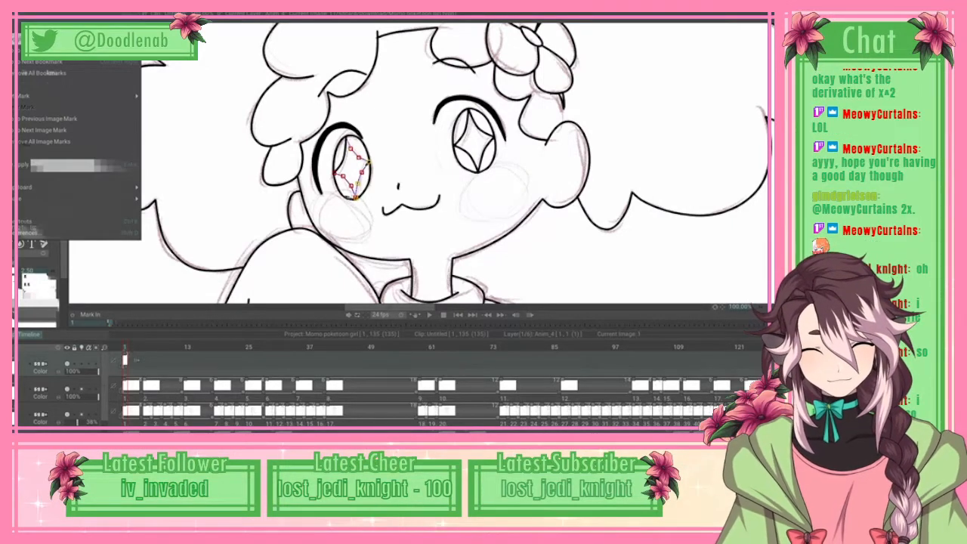
pyautogui.click(53, 164)
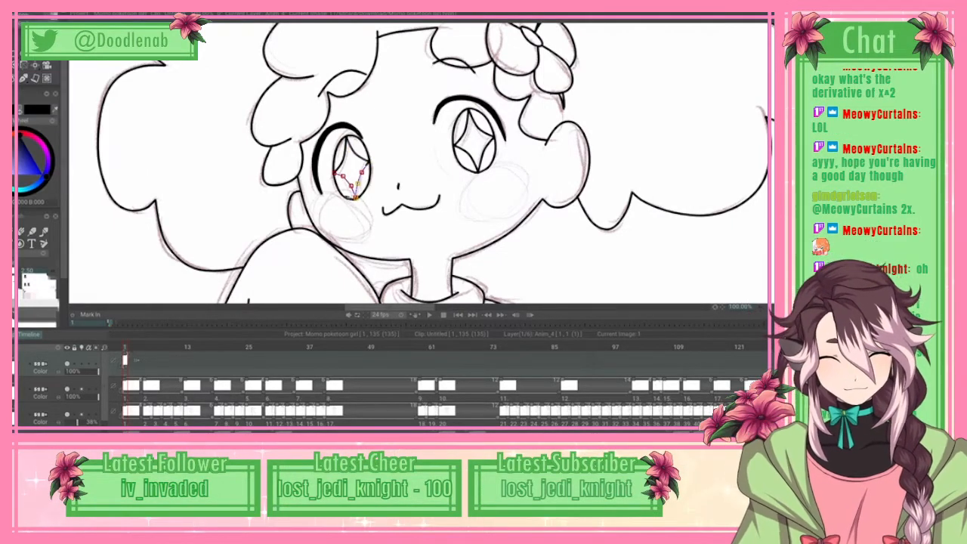
# Step: Duplicate the cleaned-up drawing as a new instance at frame 5 of the clean-up layer
pyautogui.hotkey('ctrl', '0')
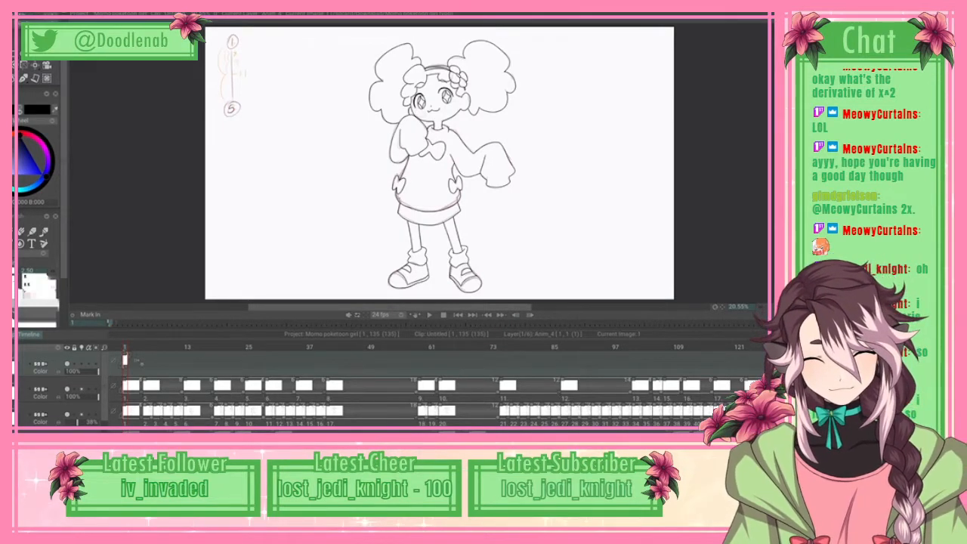
pyautogui.press('Right')
pyautogui.moveTo(129, 348)
pyautogui.mouseDown()
pyautogui.moveTo(284, 348)
pyautogui.moveTo(140, 348)
pyautogui.mouseUp()
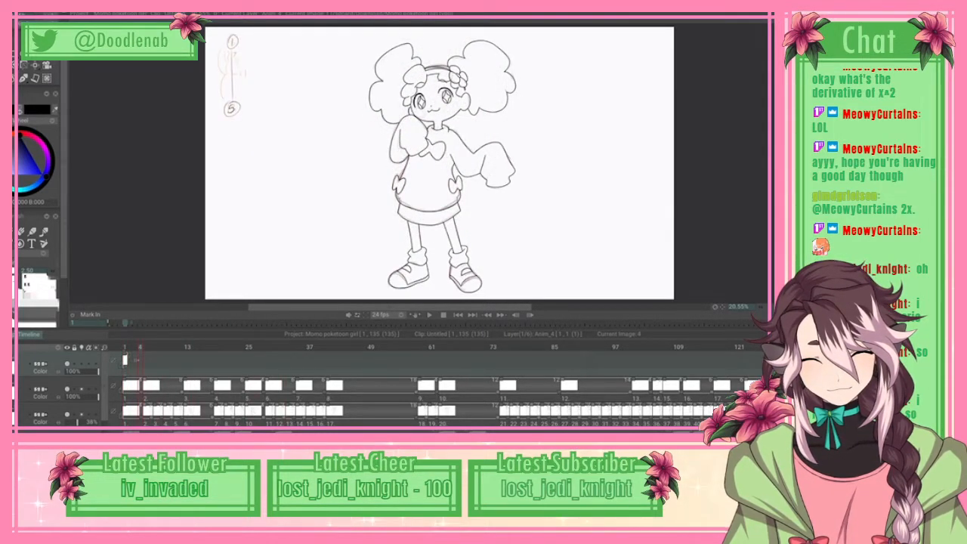
pyautogui.press('Right')
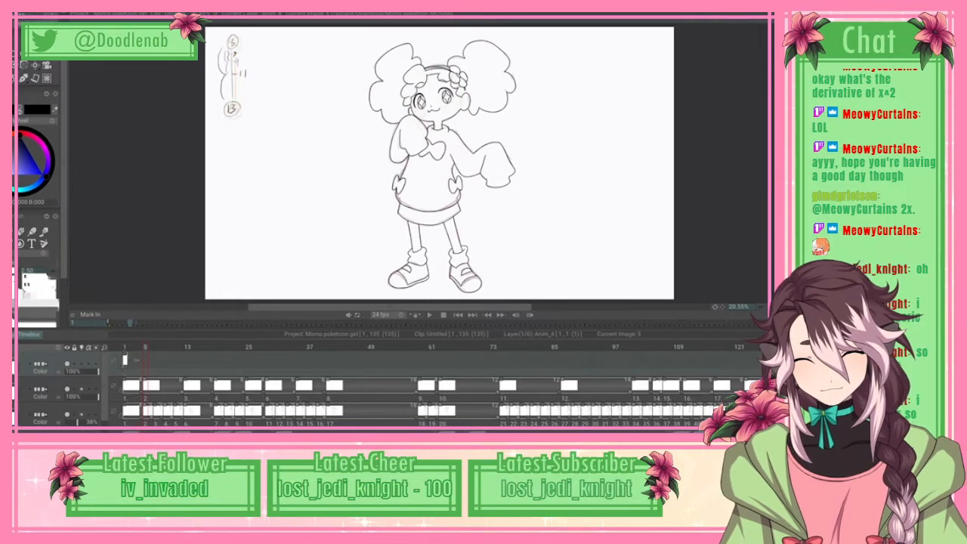
pyautogui.press('b')
pyautogui.click(317, 209)
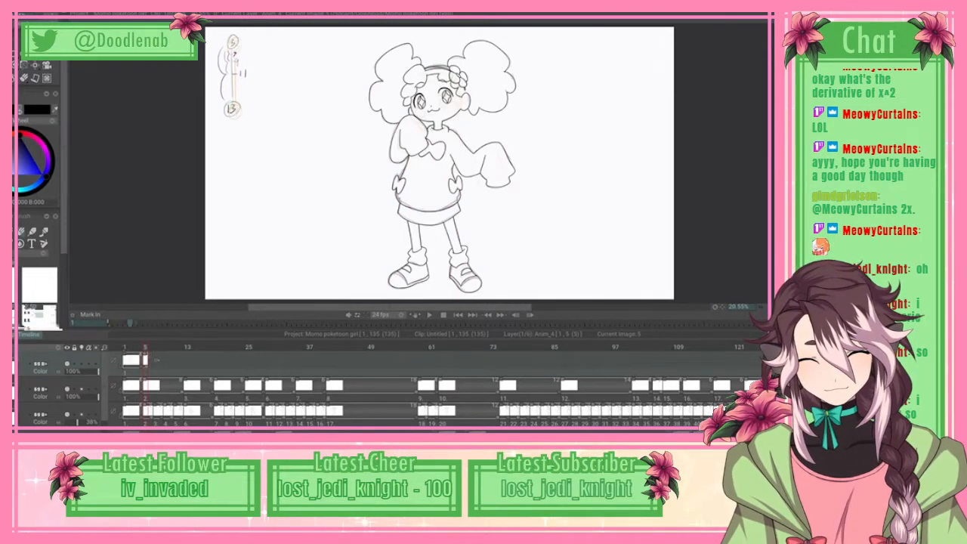
# Step: Go to frame 13 and insert a new blank instance there on the clean-up layer
pyautogui.press('Return')
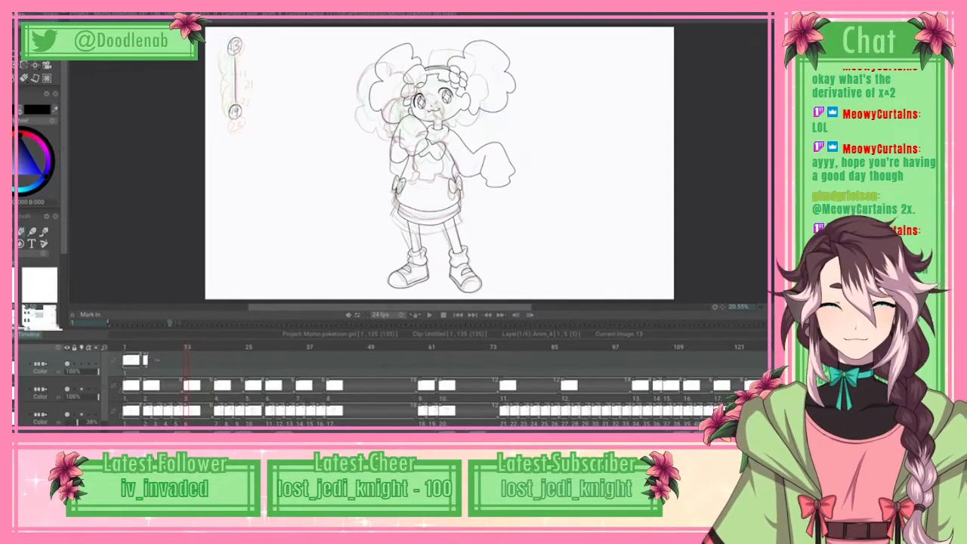
pyautogui.click(42, 56)
pyautogui.click(83, 78)
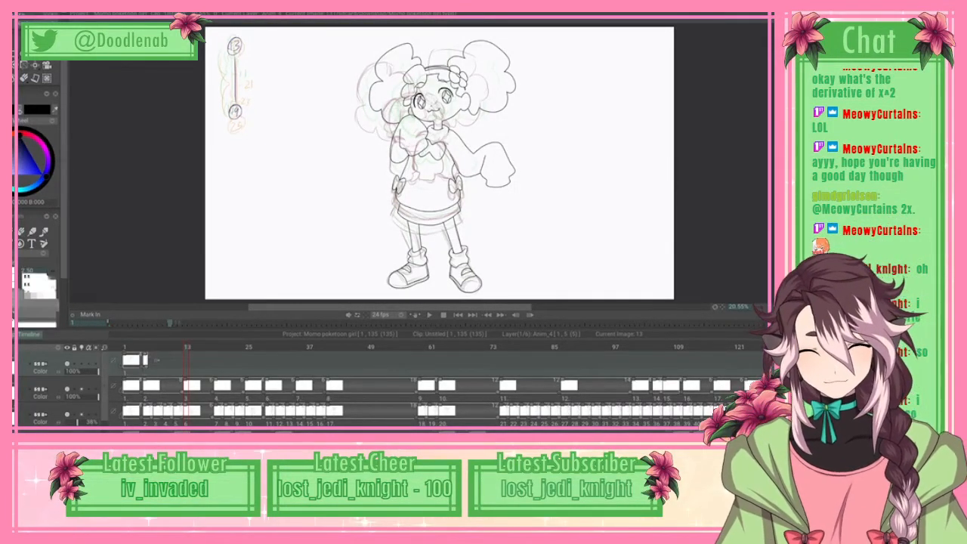
pyautogui.press('Insert')
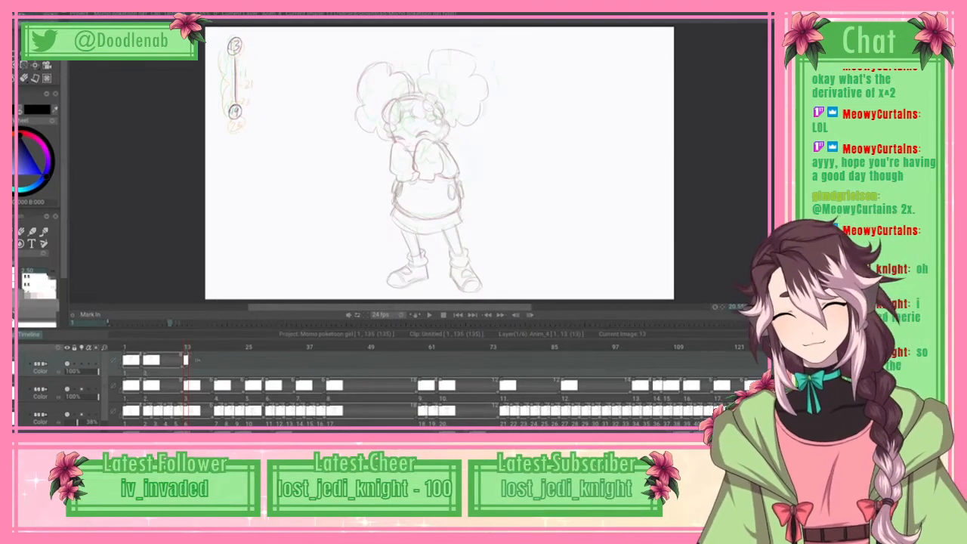
# Step: Turn on the light table for the clean-up layer and turn it off for the lowest rough layer
pyautogui.press('+')
pyautogui.press('+')
pyautogui.press('+')
pyautogui.press('+')
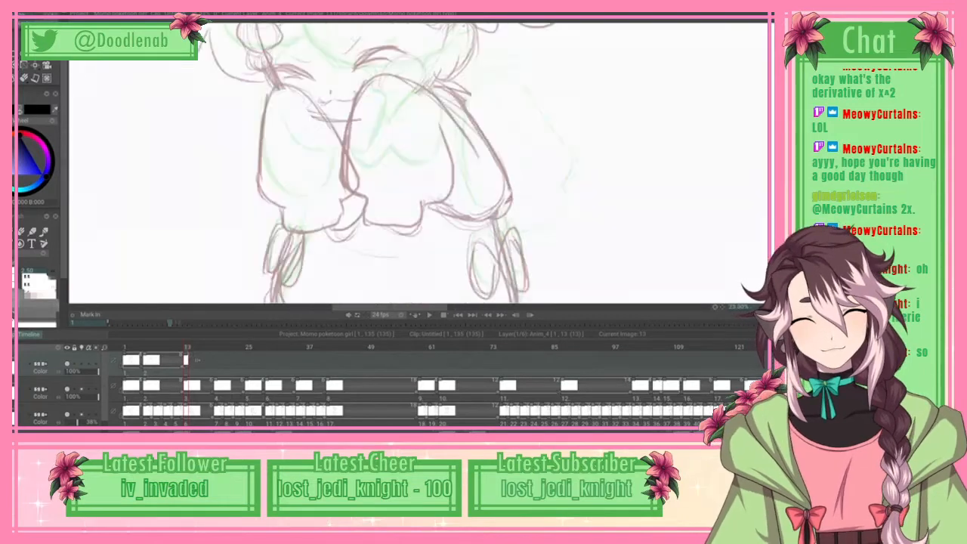
pyautogui.moveTo(423, 143); pyautogui.dragTo(393, 261)
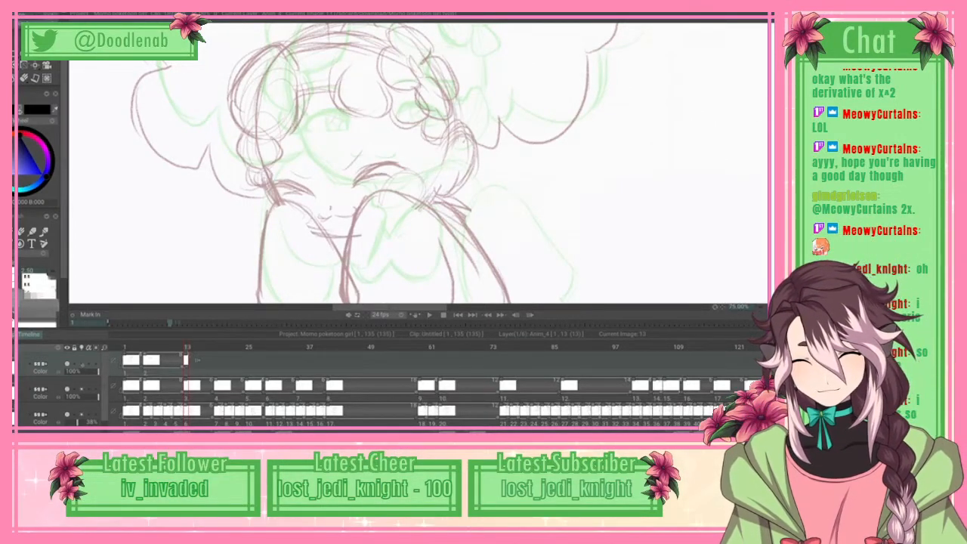
pyautogui.click(81, 365)
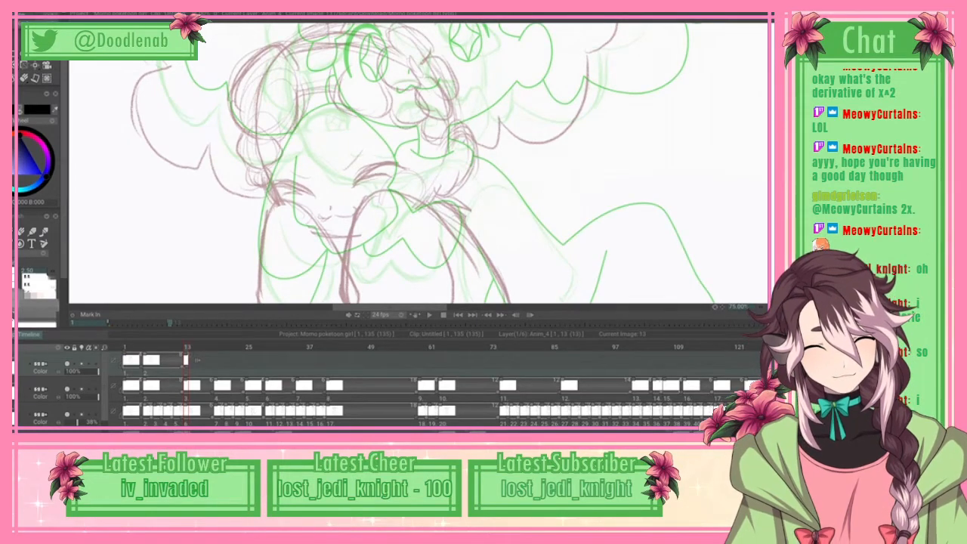
pyautogui.scroll(3, 423, 162)
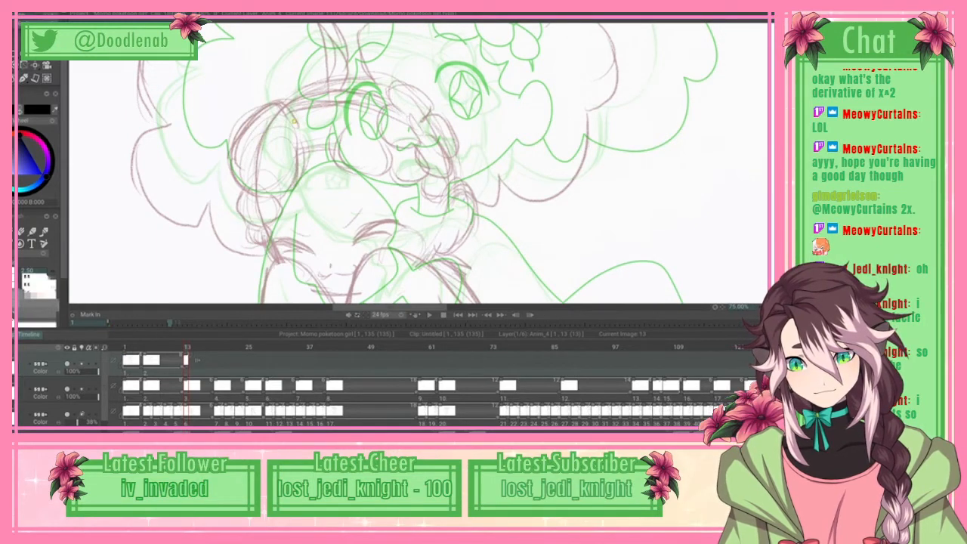
pyautogui.click(81, 415)
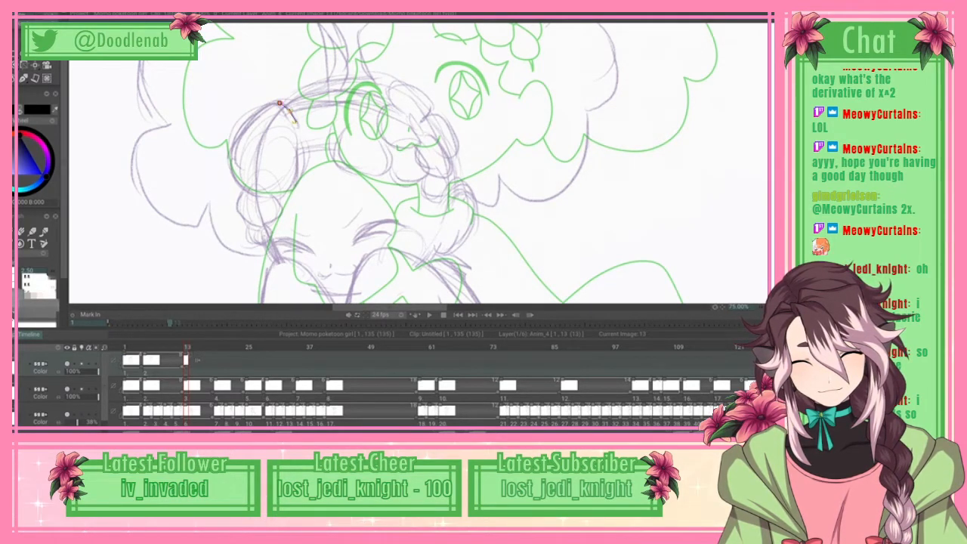
# Step: Trace the outer outline of the left braid's large top lobe and the outer curve of the lobe below with splines, and apply them as line art
pyautogui.click(261, 112)
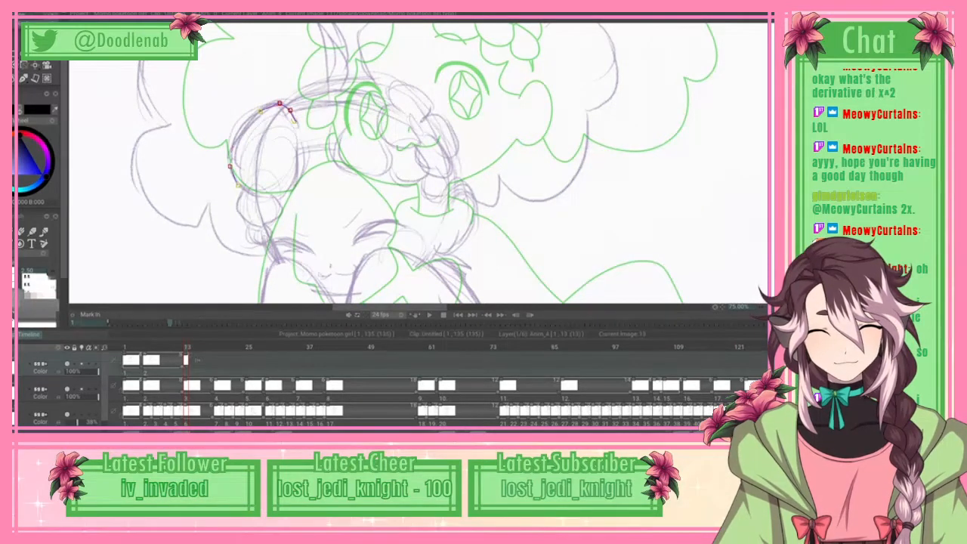
pyautogui.click(237, 185)
pyautogui.click(251, 196)
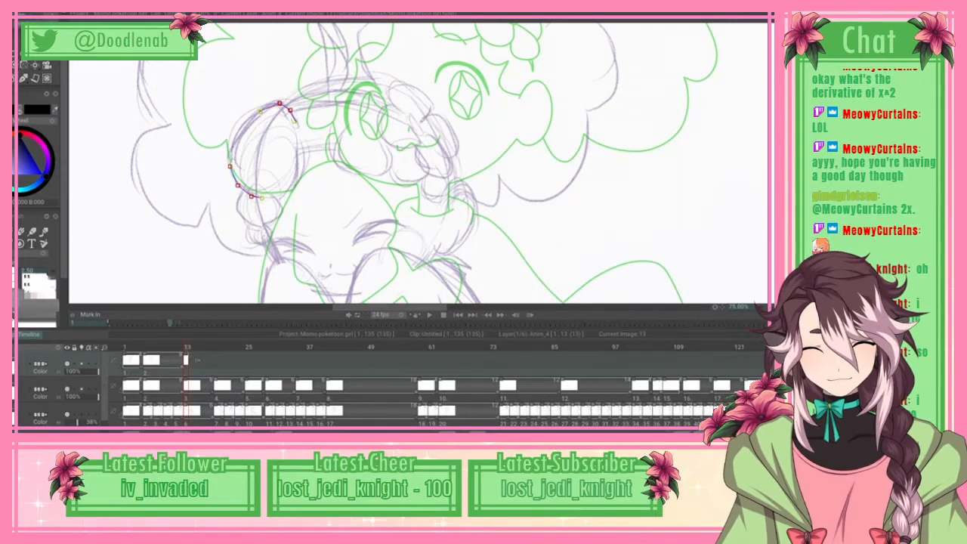
pyautogui.click(18, 14)
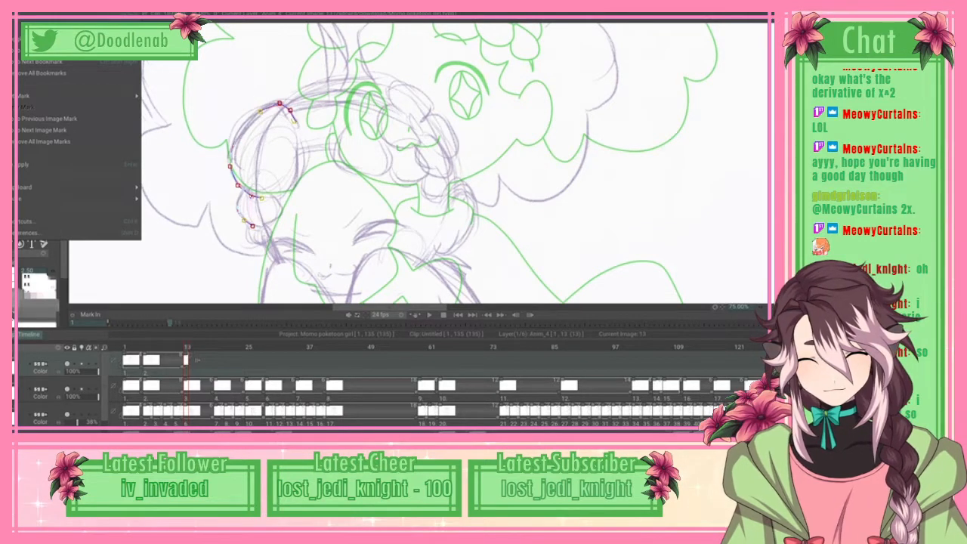
pyautogui.click(60, 164)
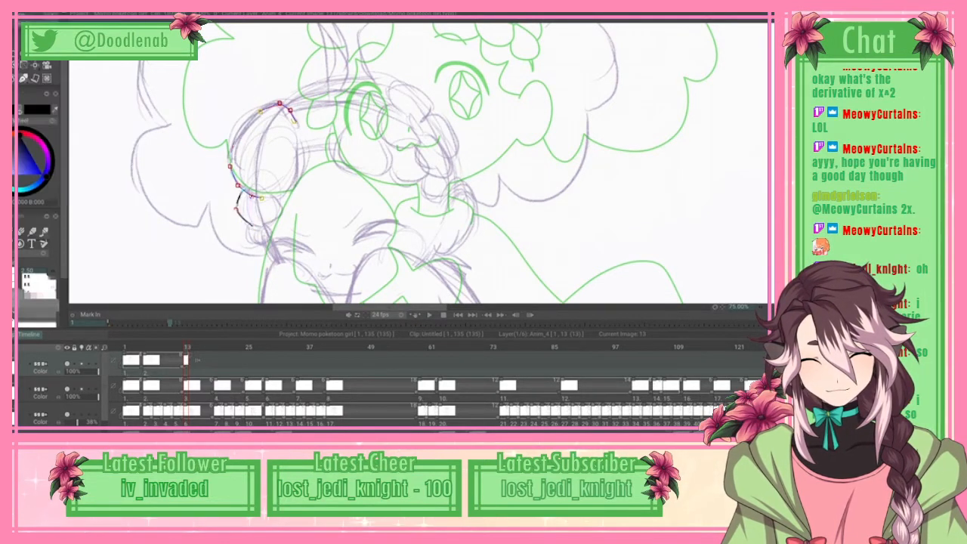
# Step: Trace the left braid's small tip and its inner edge back up the large lobe with splines, and apply them as line art
pyautogui.moveTo(260, 244)
pyautogui.mouseDown()
pyautogui.moveTo(269, 244)
pyautogui.moveTo(274, 210)
pyautogui.mouseUp()
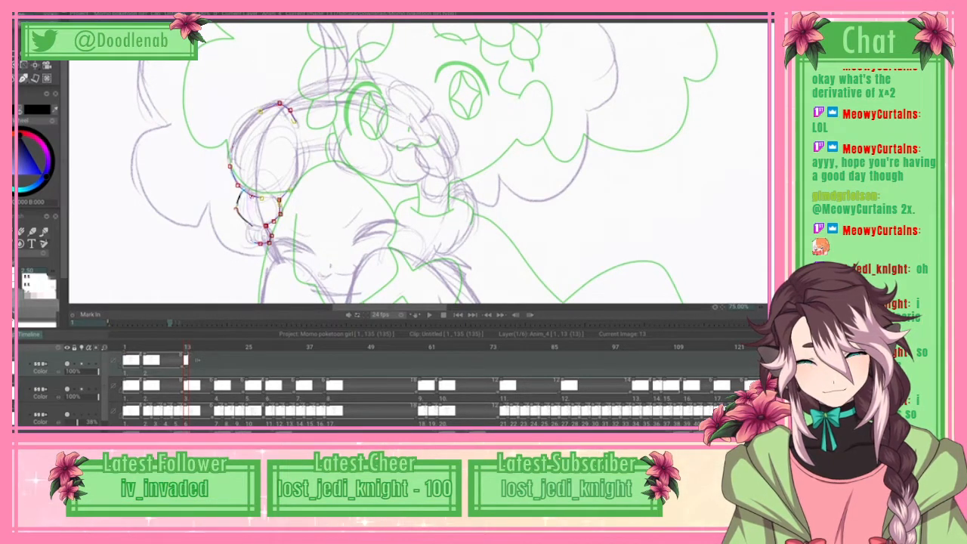
pyautogui.click(297, 170)
pyautogui.click(298, 144)
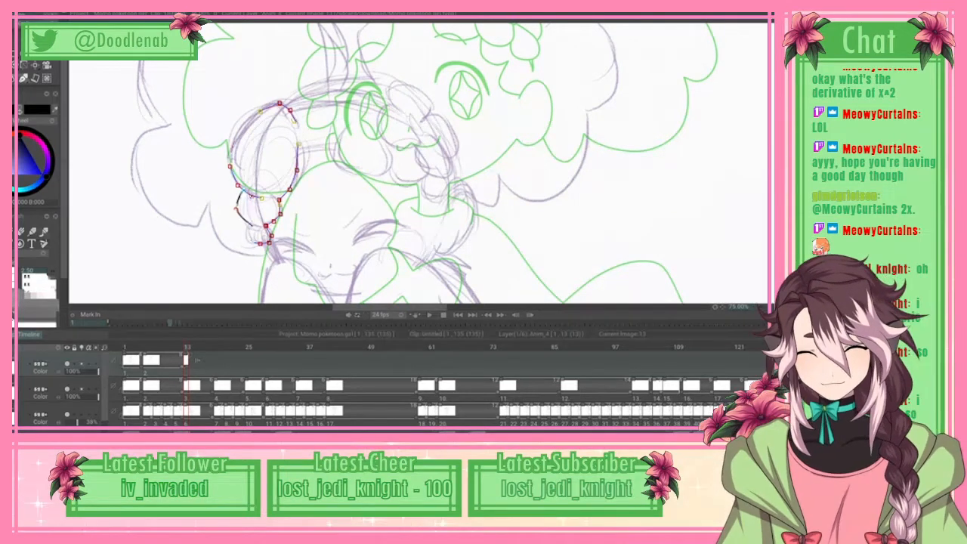
pyautogui.click(79, 165)
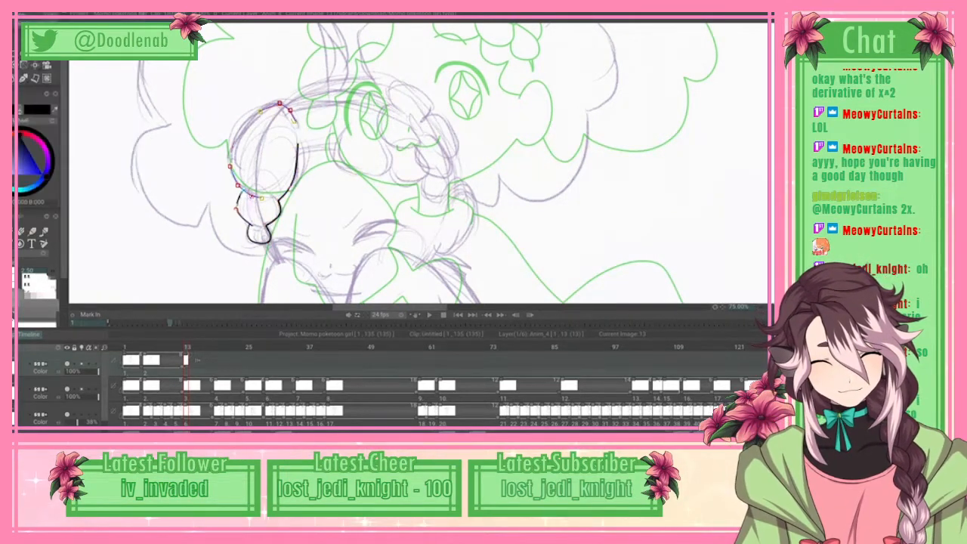
pyautogui.scroll(-7, 420, 163)
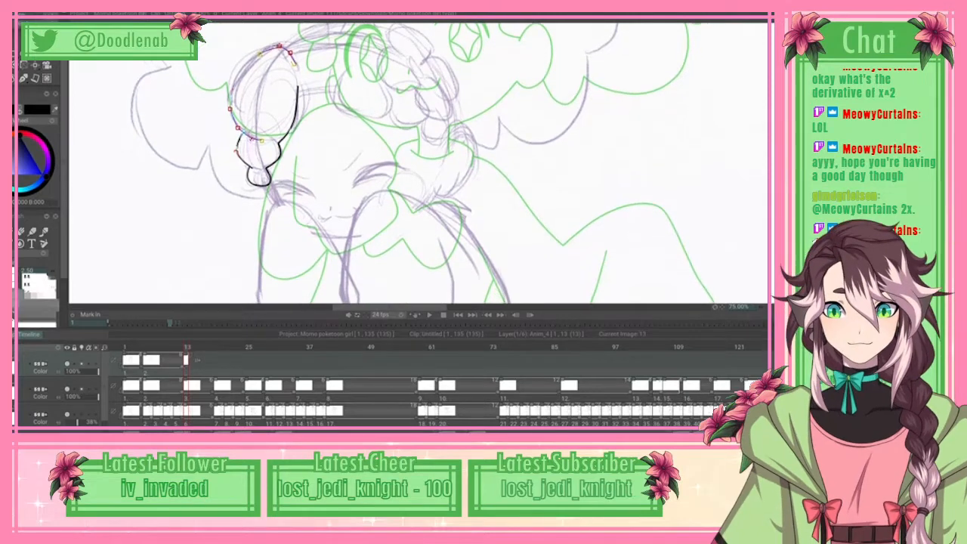
pyautogui.scroll(1, 421, 163)
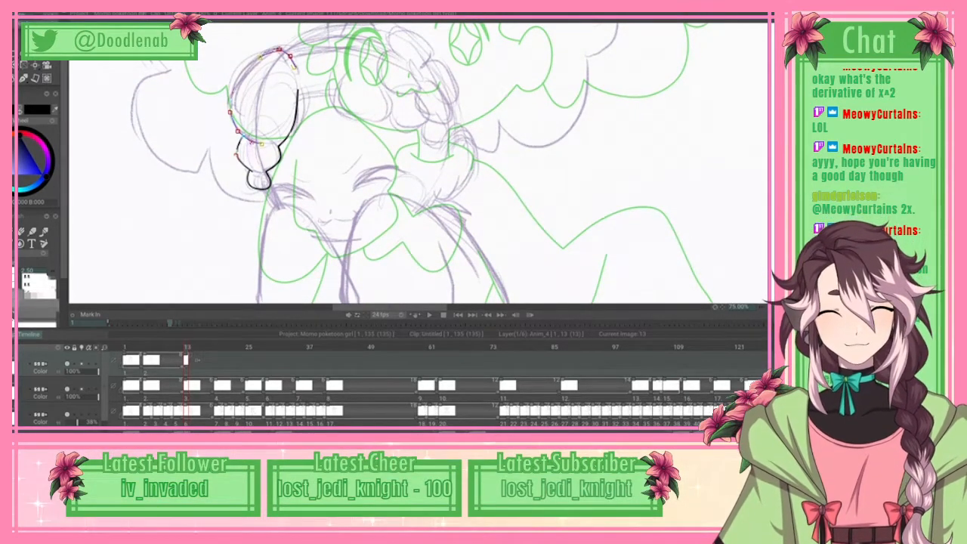
pyautogui.press('Return')
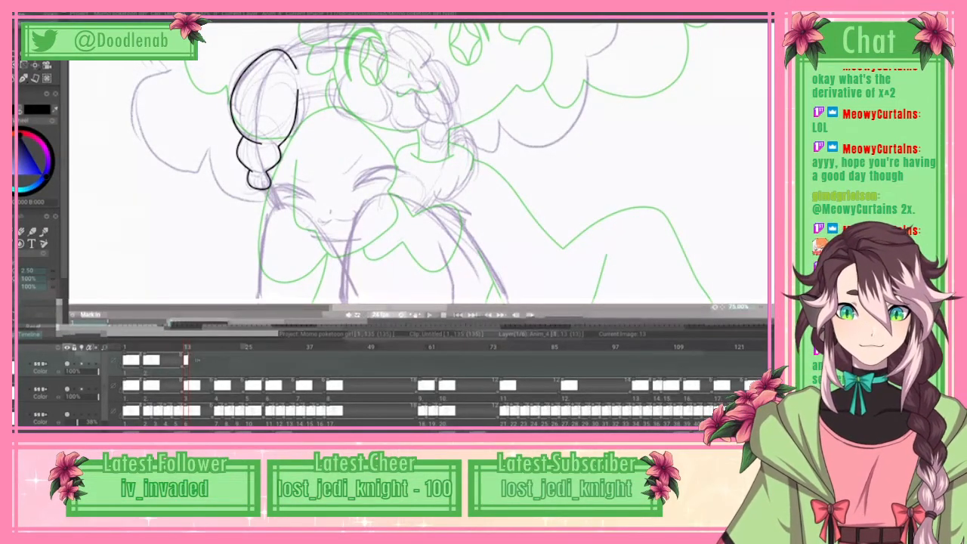
pyautogui.moveTo(604, 15); pyautogui.dragTo(604, 226)
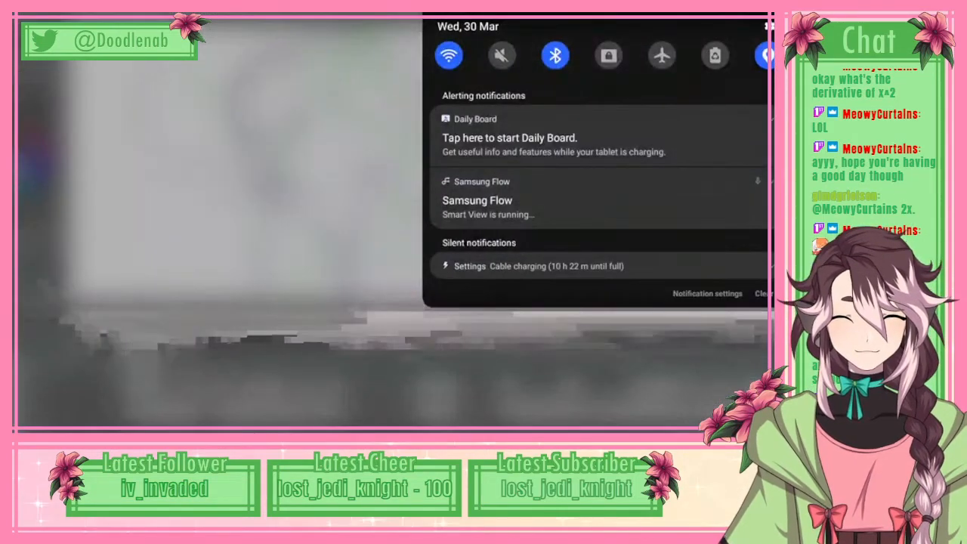
pyautogui.moveTo(604, 287); pyautogui.dragTo(605, 76)
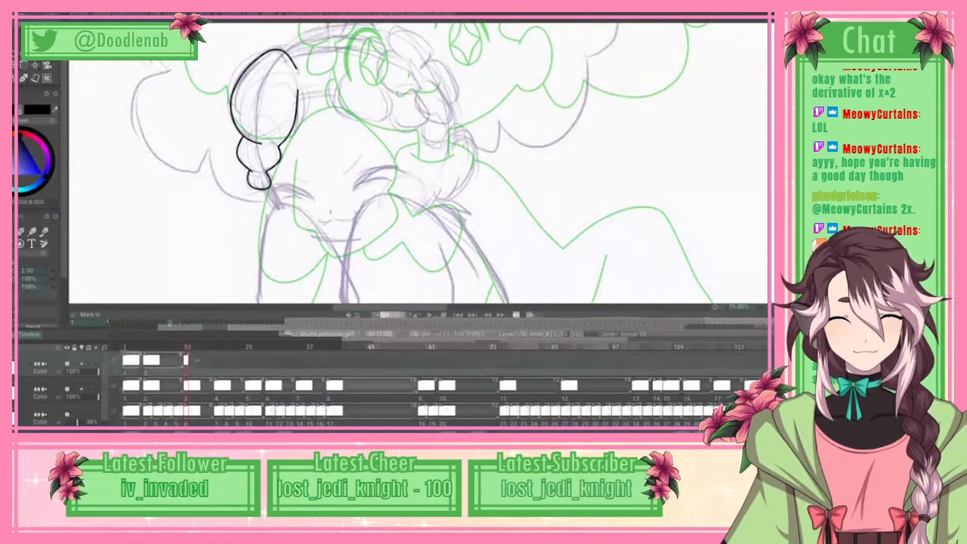
# Step: Trace the short hair edge from the left braid and the scalloped lower edge of the hair above the face with splines, and apply them
pyautogui.scroll(3, 420, 163)
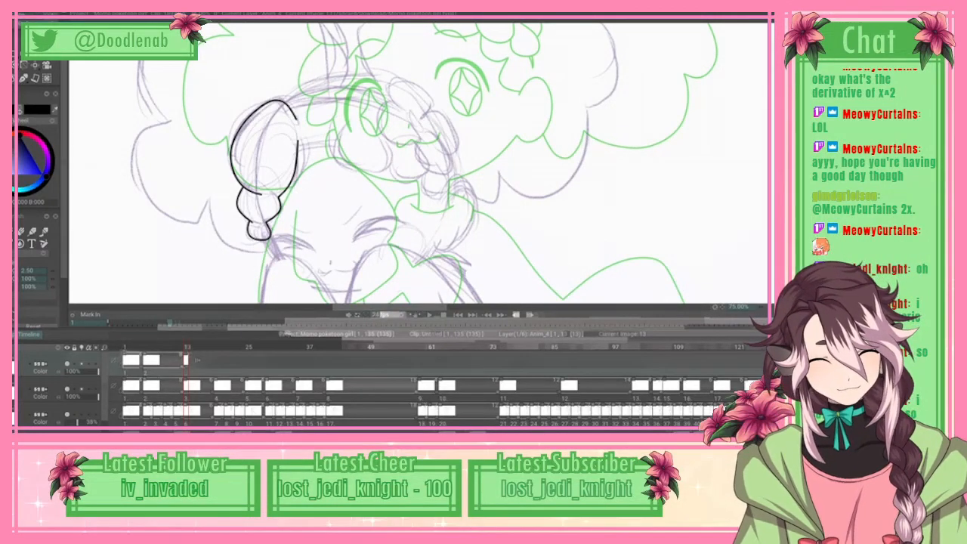
pyautogui.scroll(2, 420, 164)
pyautogui.scroll(-1, 420, 163)
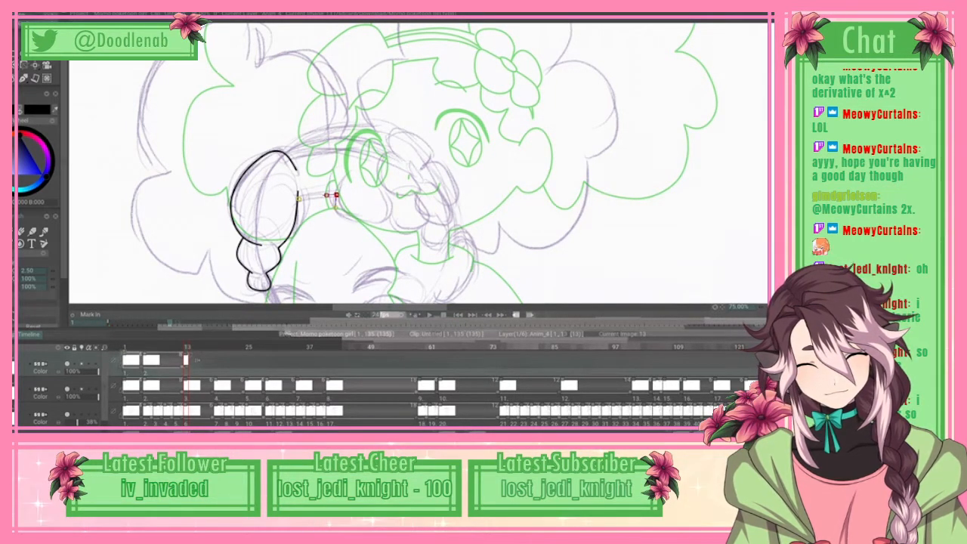
pyautogui.click(346, 219)
pyautogui.click(365, 225)
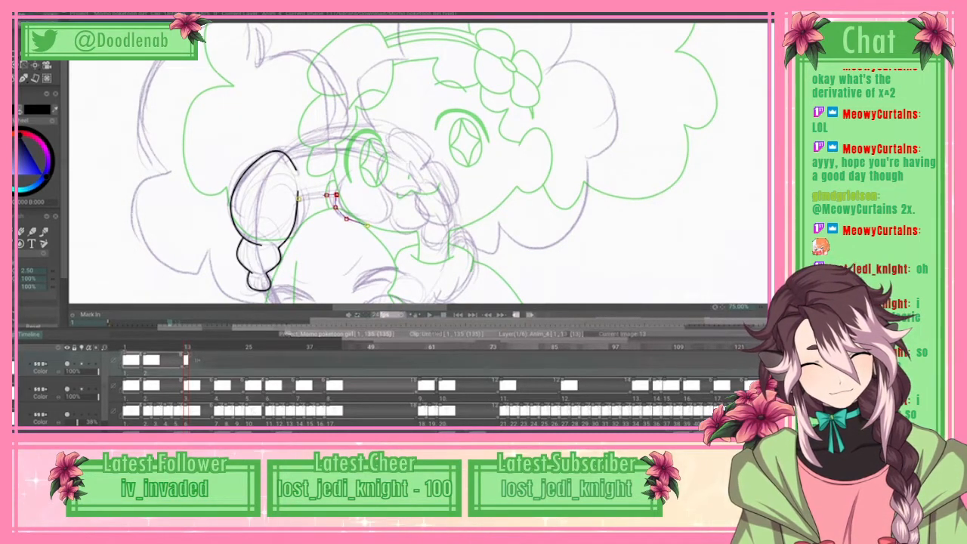
pyautogui.click(391, 213)
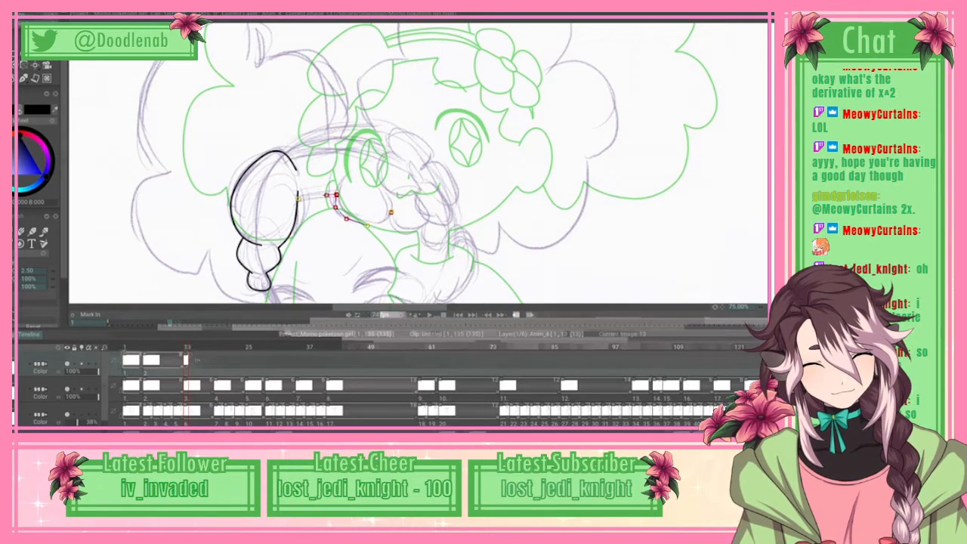
pyautogui.moveTo(391, 212); pyautogui.dragTo(393, 226)
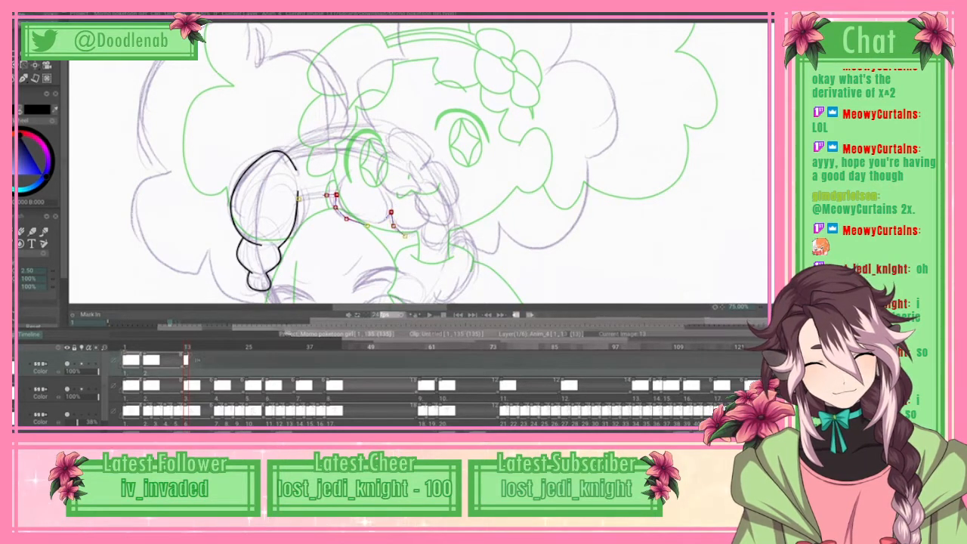
pyautogui.click(424, 226)
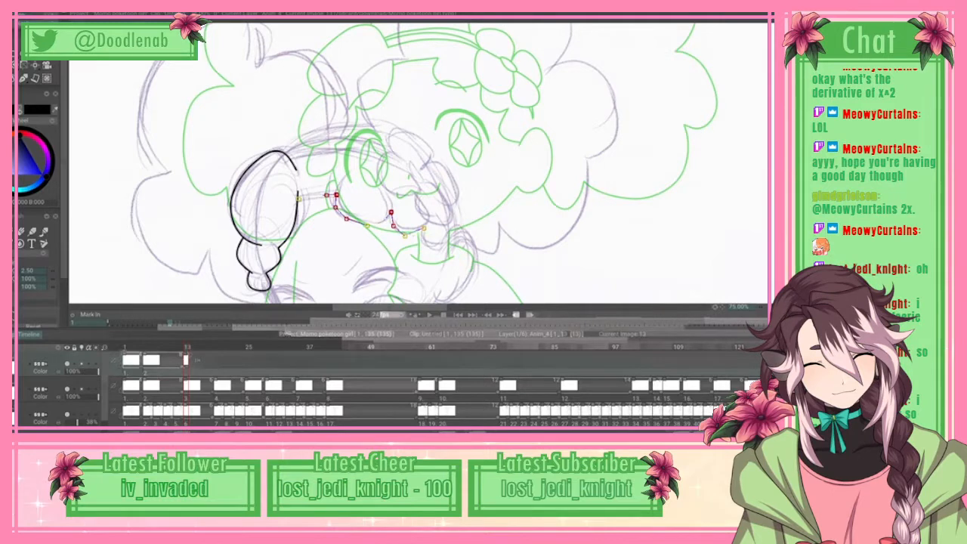
pyautogui.click(423, 241)
pyautogui.click(432, 248)
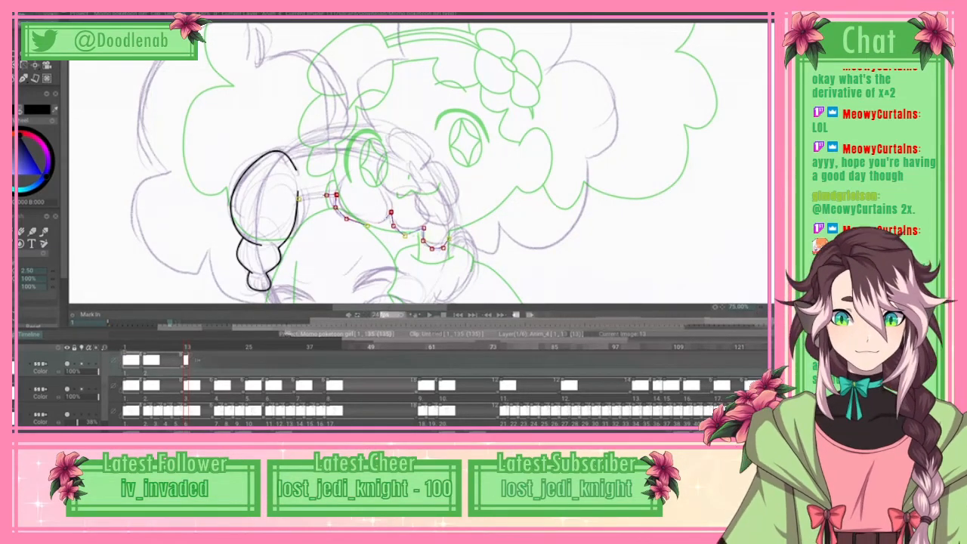
pyautogui.click(46, 15)
pyautogui.click(79, 165)
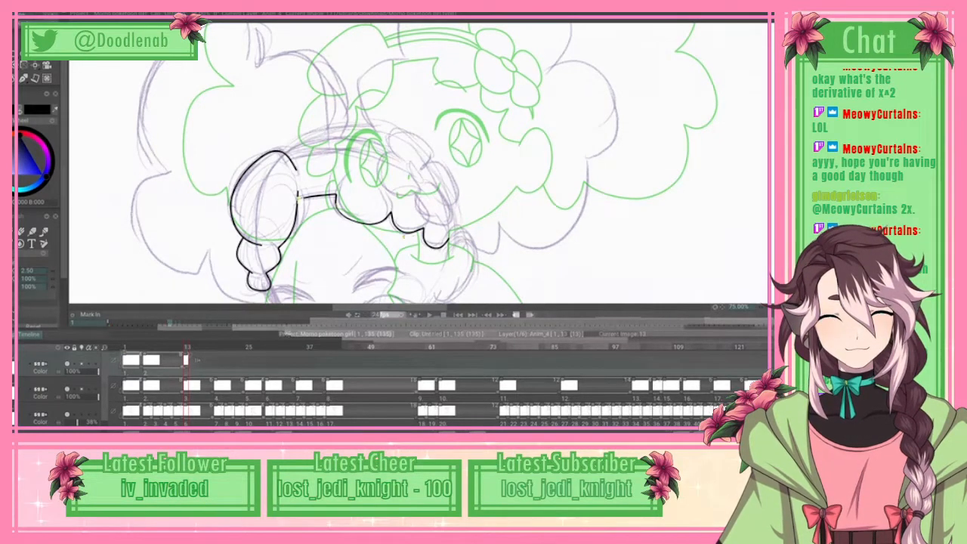
pyautogui.scroll(-5, 419, 163)
pyautogui.scroll(1, 419, 163)
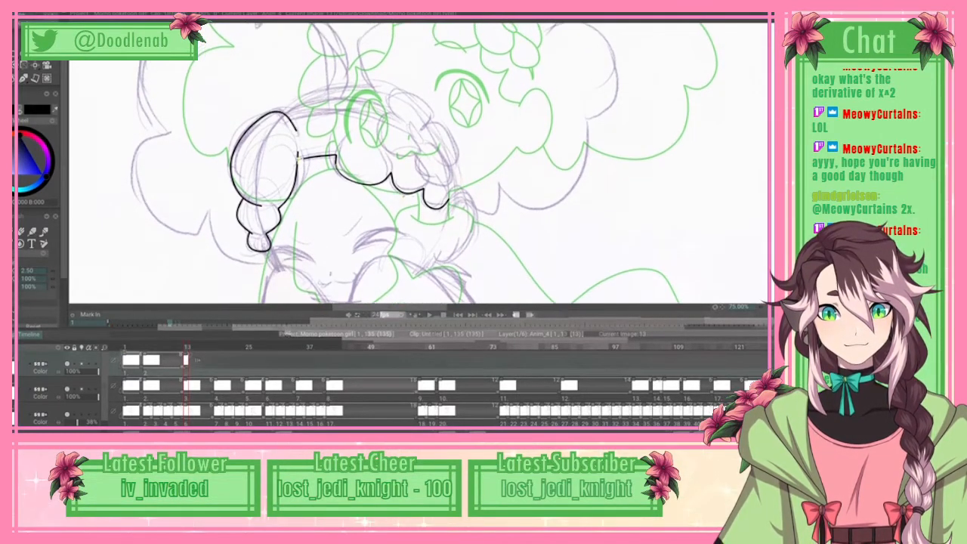
pyautogui.moveTo(605, 15); pyautogui.dragTo(605, 226)
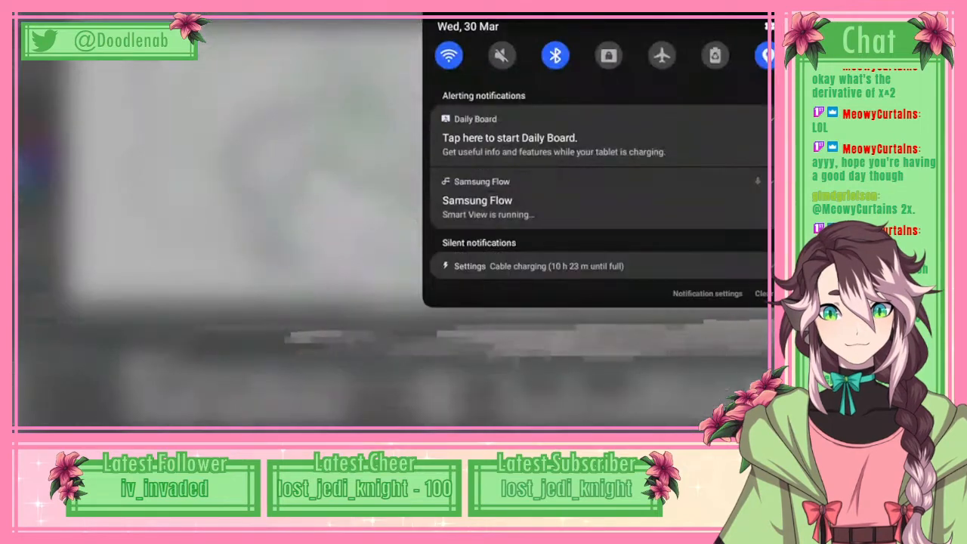
pyautogui.moveTo(597, 294); pyautogui.dragTo(597, 76)
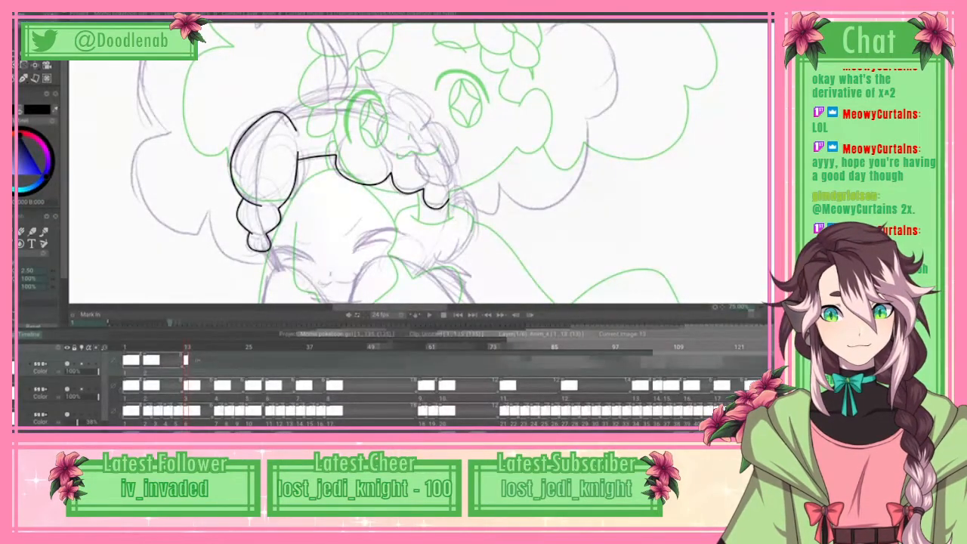
# Step: Trace the hair flower's small oval centre and the rounded petal on its left with splines, and apply them as line art
pyautogui.scroll(3, 419, 163)
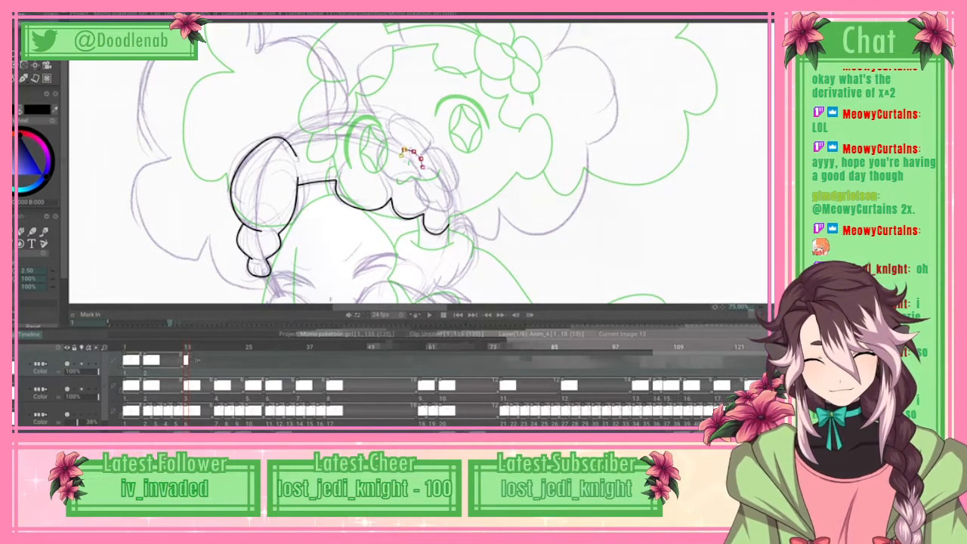
pyautogui.moveTo(408, 149); pyautogui.dragTo(407, 151)
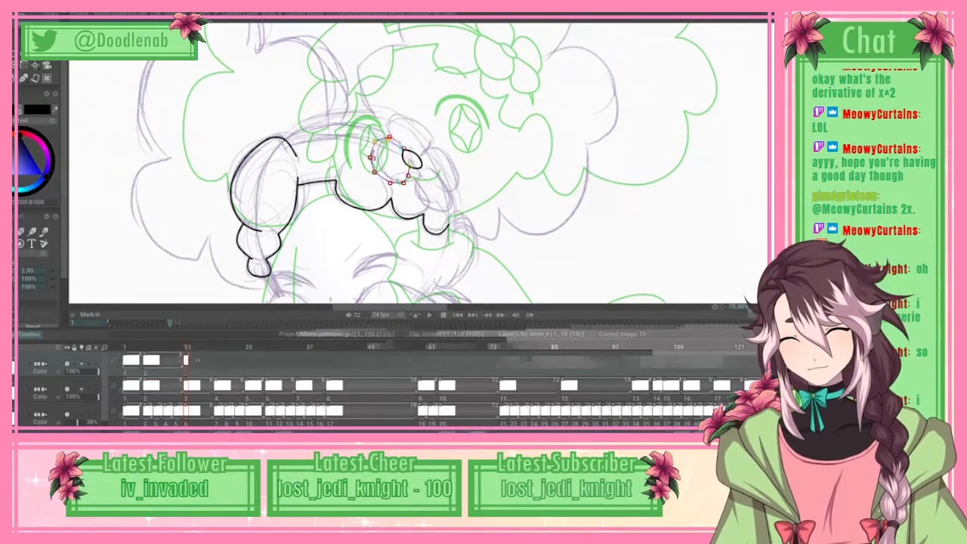
pyautogui.click(26, 23)
pyautogui.click(76, 164)
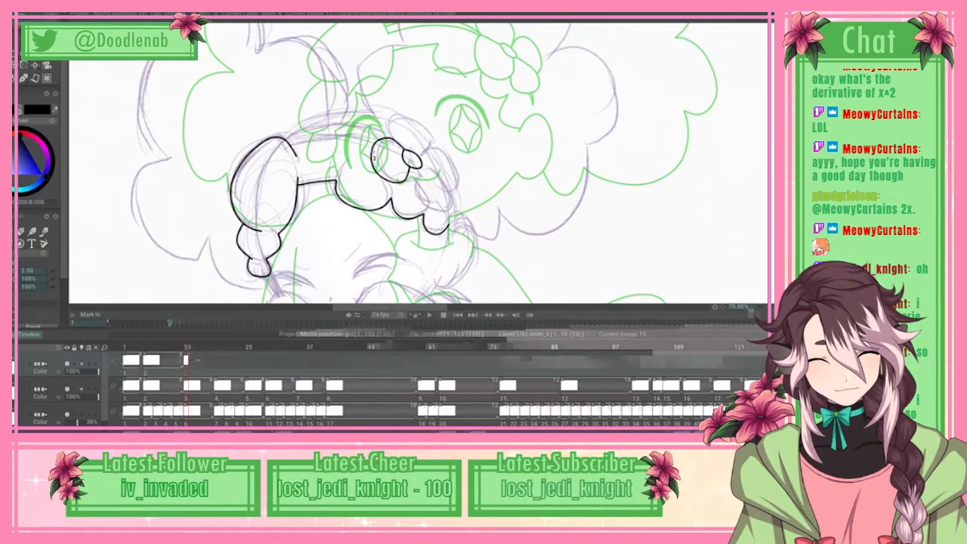
# Step: Undo the left petal's line and retrace it as a larger rounded spline joined to the flower's oval centre
pyautogui.scroll(1, 412, 162)
pyautogui.scroll(2, 412, 163)
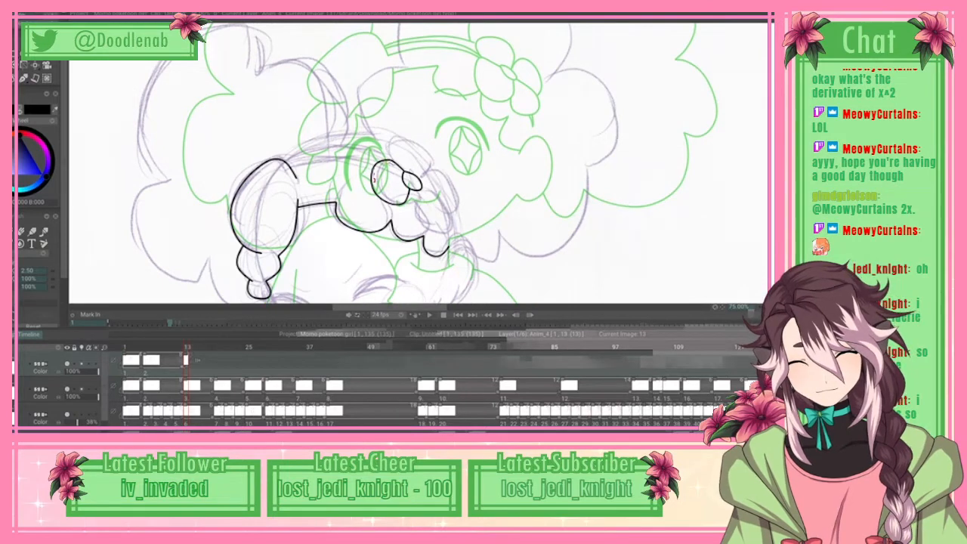
pyautogui.hotkey('ctrl', 'z')
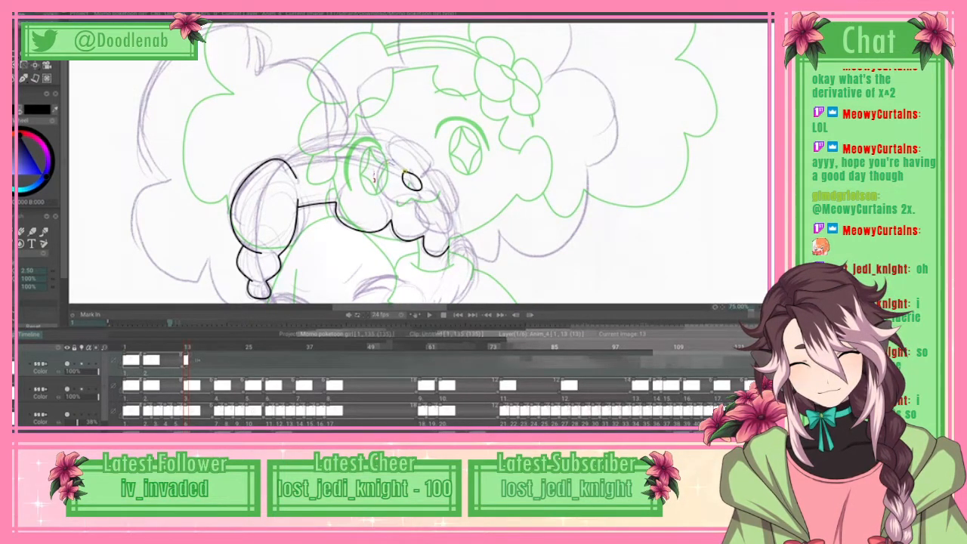
pyautogui.click(381, 213)
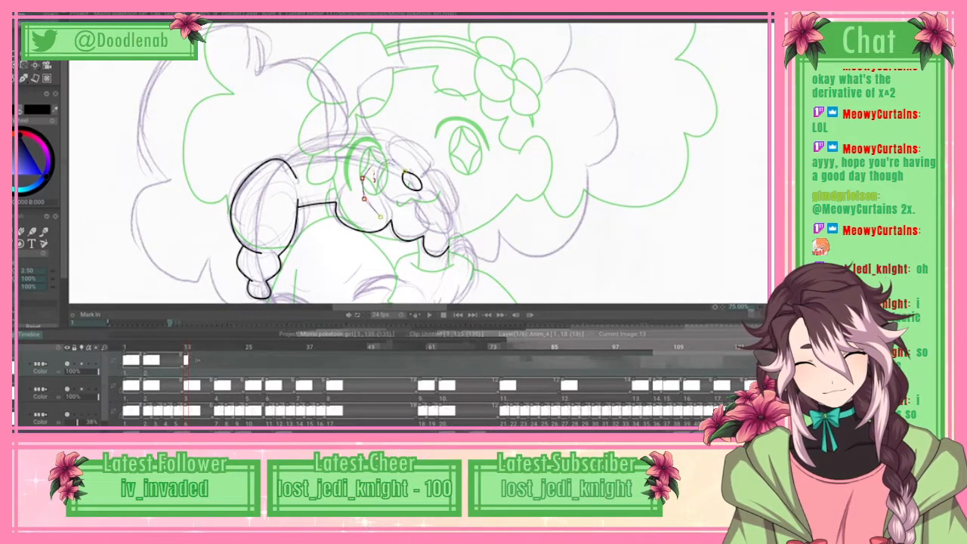
pyautogui.click(394, 218)
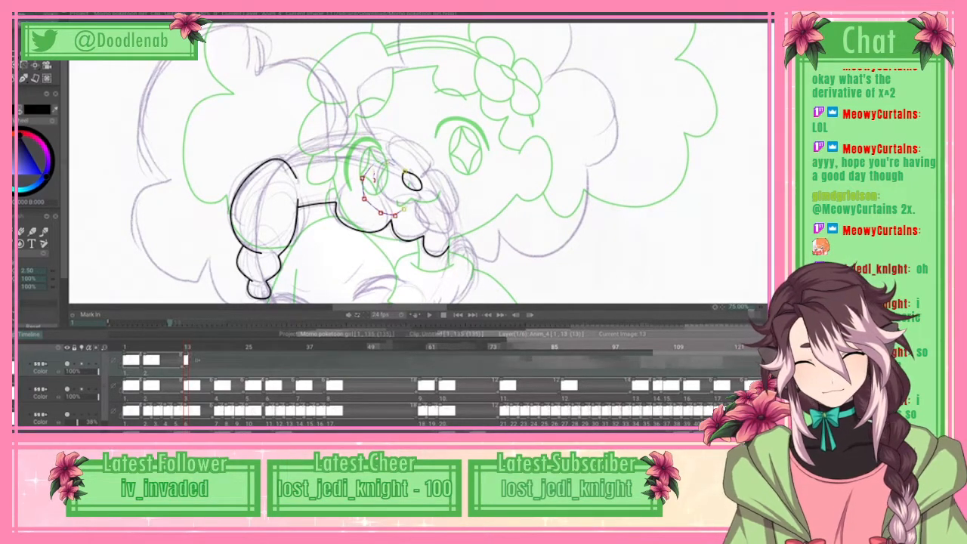
pyautogui.click(410, 198)
pyautogui.click(410, 189)
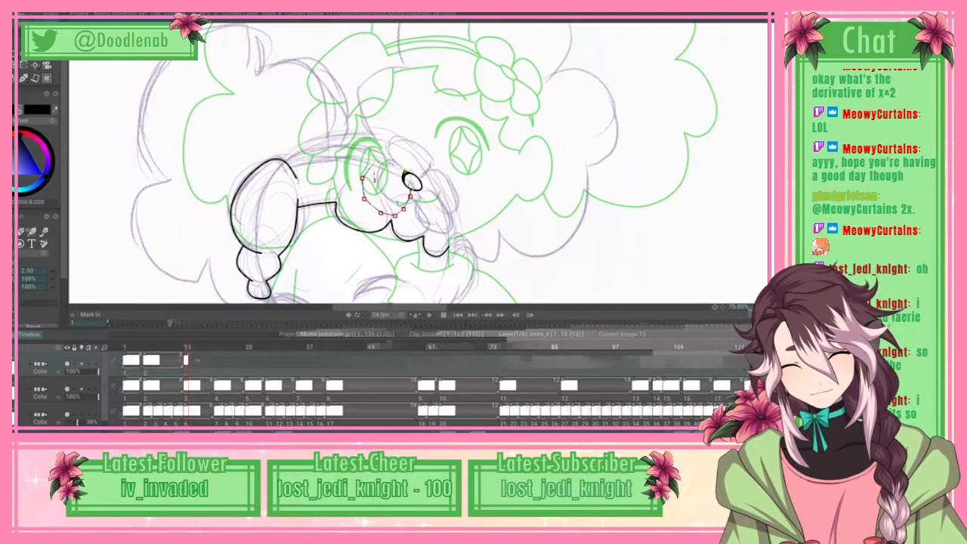
pyautogui.click(32, 232)
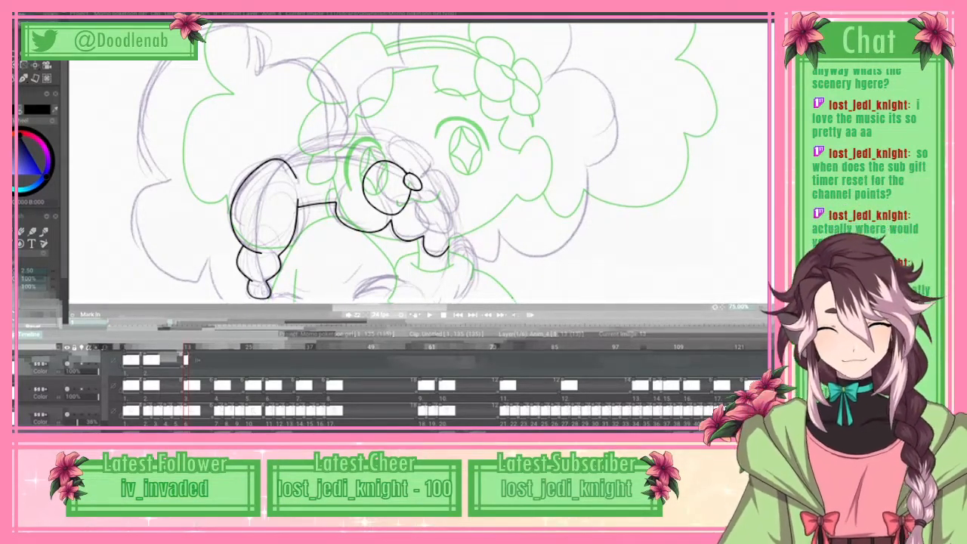
# Step: Trace the hair flower's lower petal with a spline from the oval centre down and back around, and apply it as line art
pyautogui.press('e')
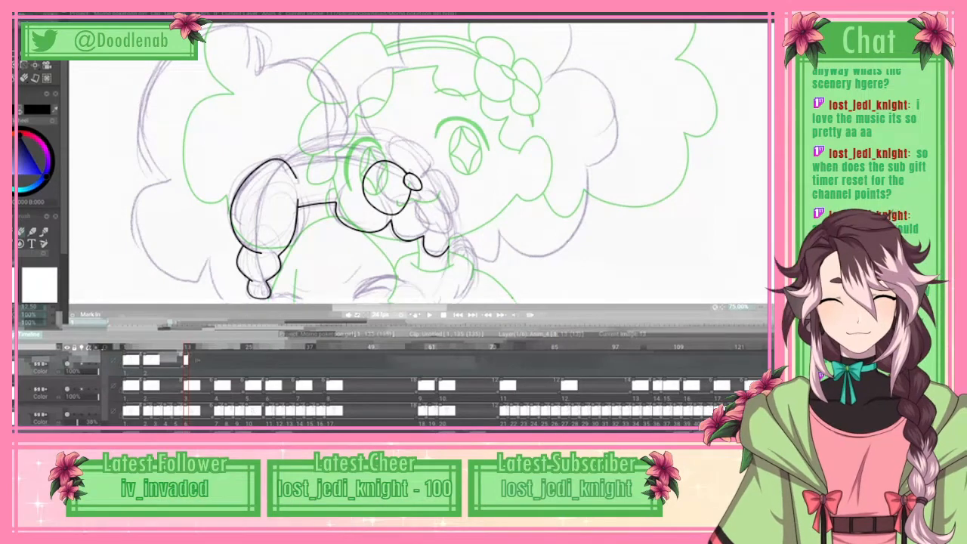
pyautogui.scroll(-3, 420, 164)
pyautogui.scroll(1, 420, 164)
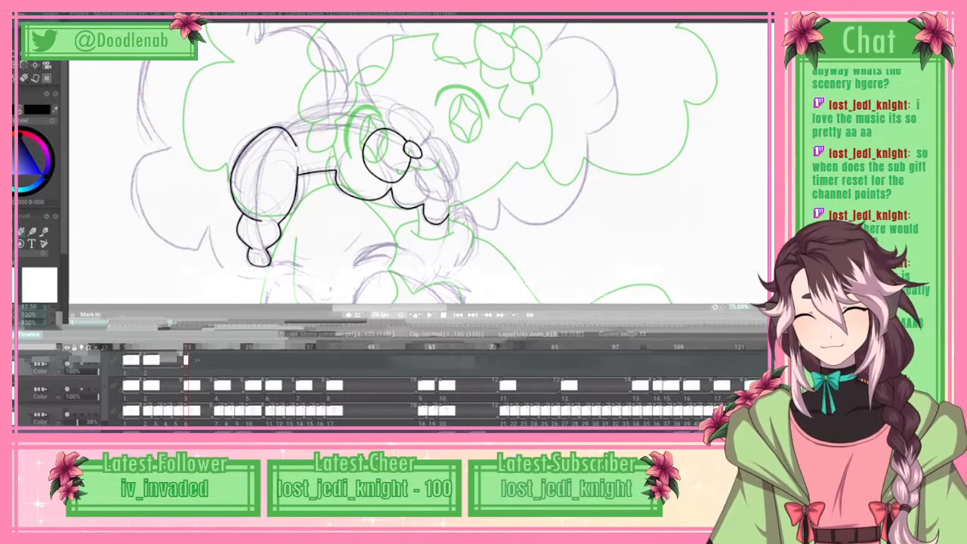
pyautogui.scroll(1, 440, 163)
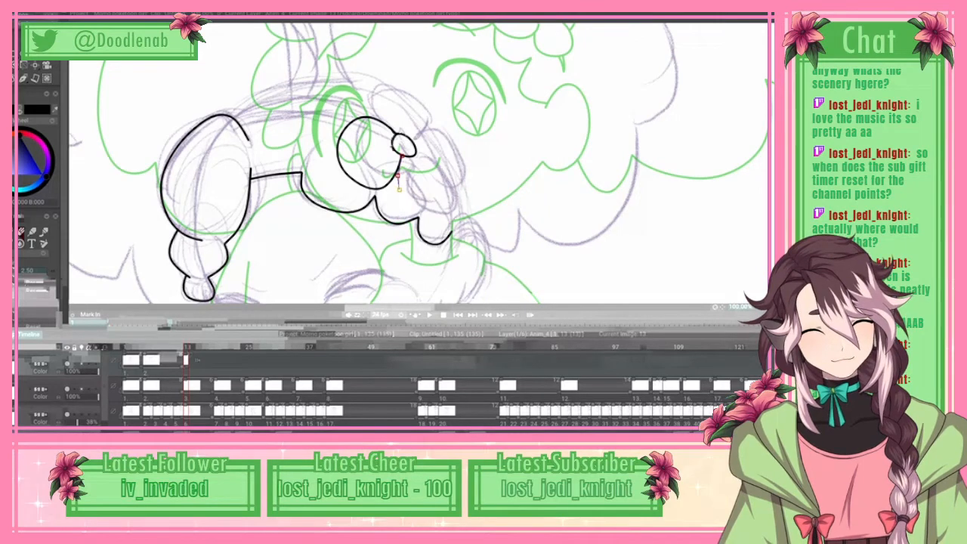
pyautogui.moveTo(397, 187); pyautogui.dragTo(429, 269)
pyautogui.click(445, 233)
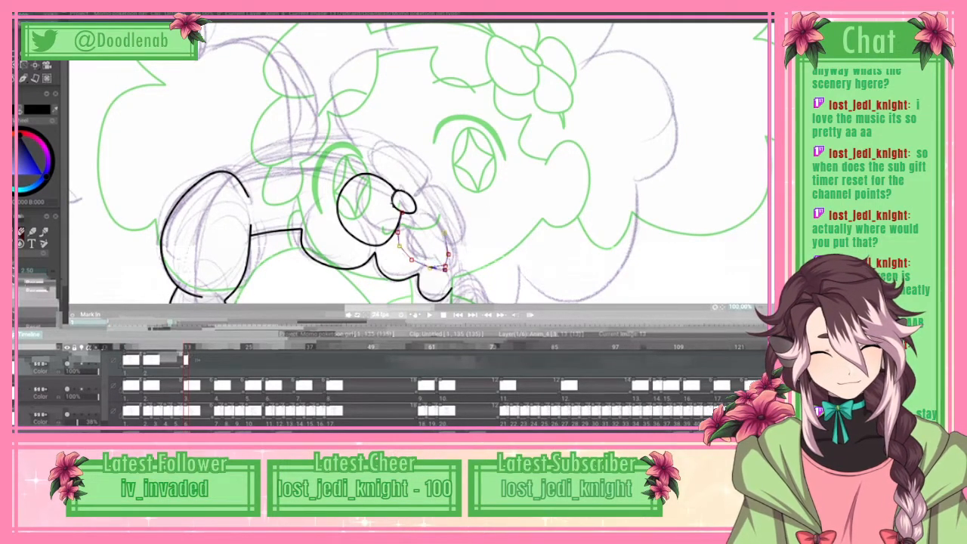
pyautogui.click(441, 221)
pyautogui.moveTo(440, 221); pyautogui.dragTo(436, 220)
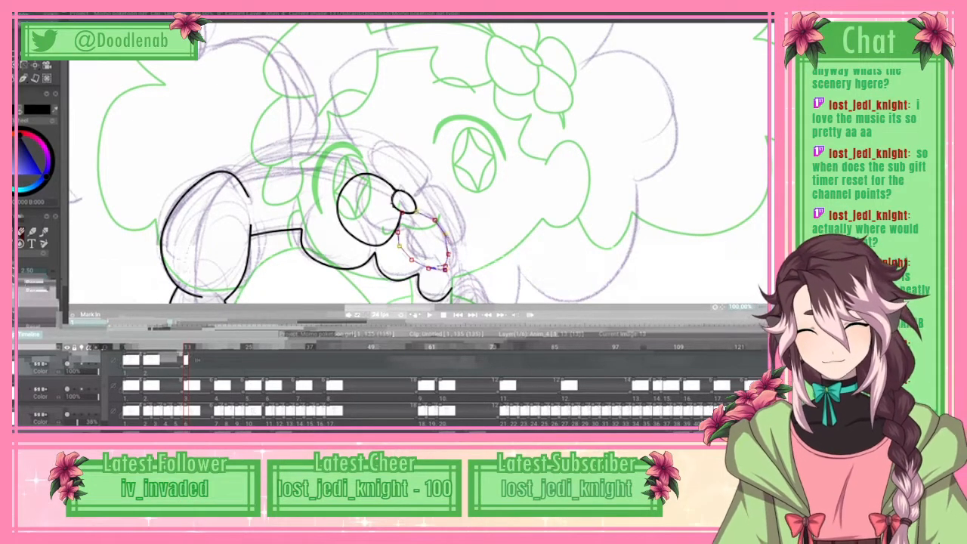
pyautogui.click(22, 25)
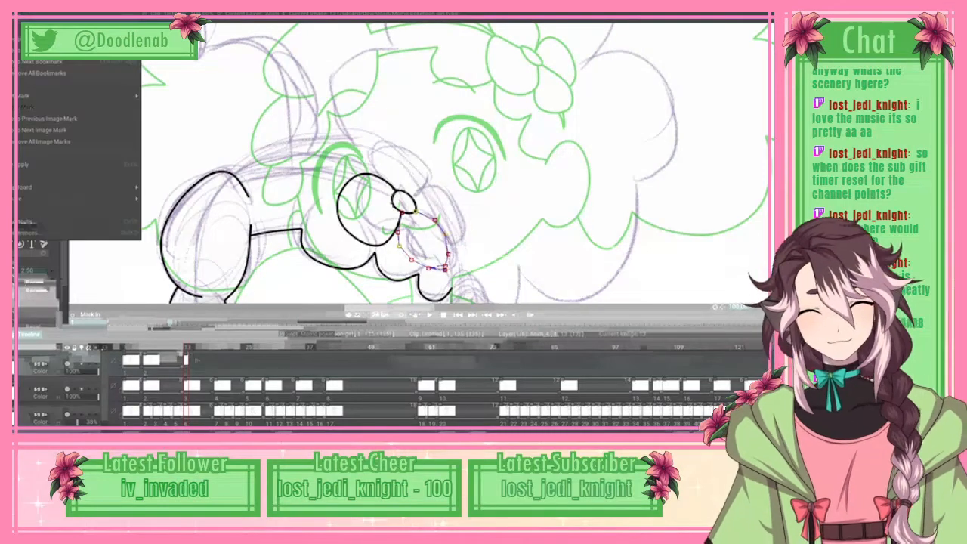
pyautogui.click(79, 164)
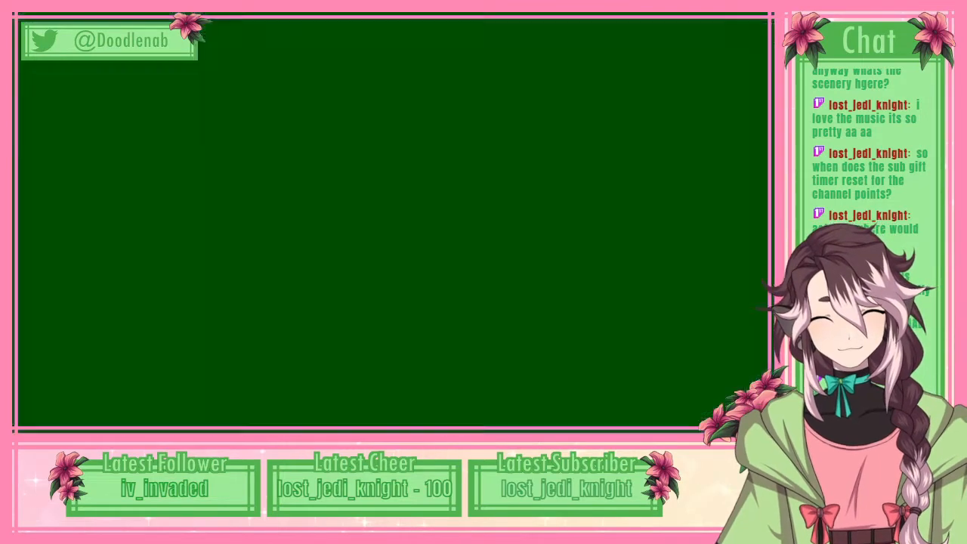
# Step: Trace the flower's rounded upper petal with a spline between the left petal and the oval centre, and apply it
pyautogui.moveTo(418, 153); pyautogui.dragTo(431, 168)
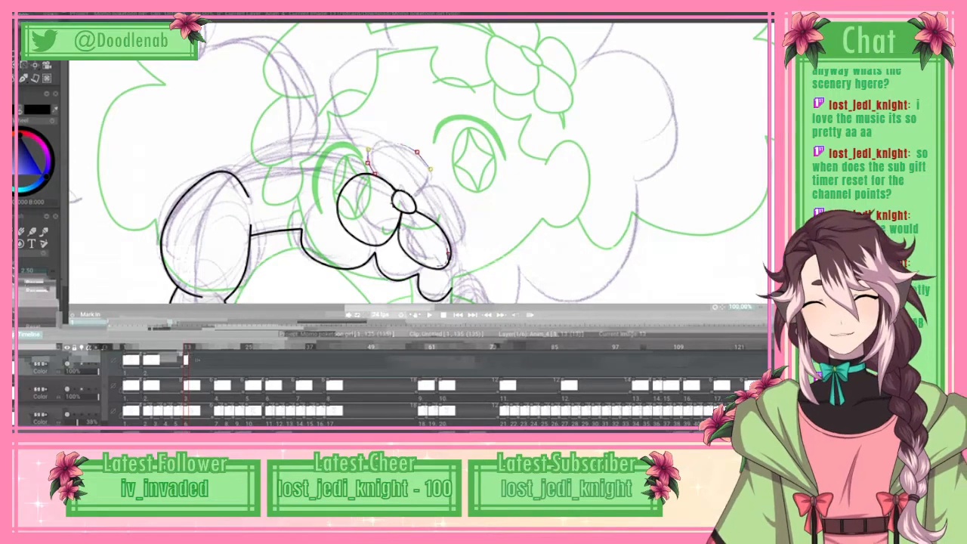
pyautogui.click(17, 13)
pyautogui.click(46, 163)
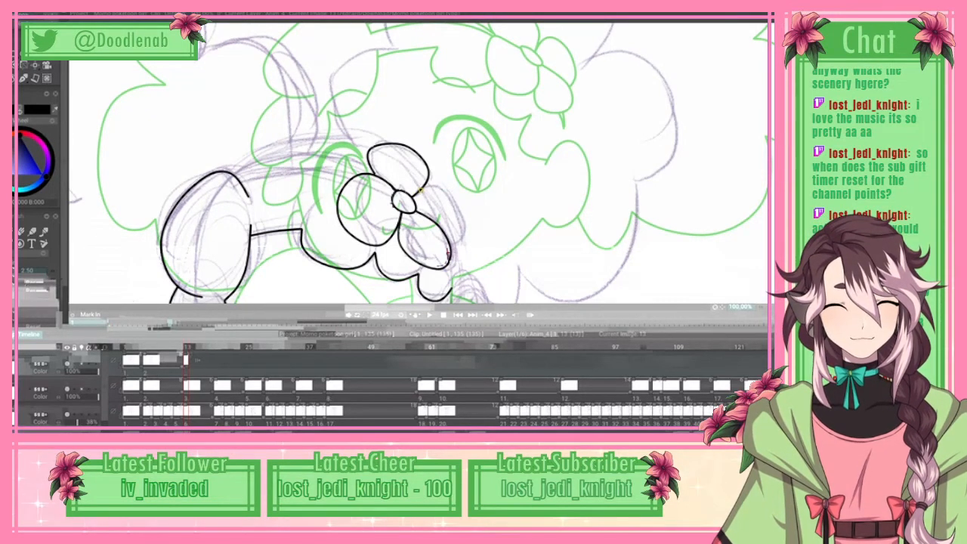
# Step: Trace the flower's right petal with a spline curving from the centre around behind the lower petal, and apply it as line art
pyautogui.click(449, 191)
pyautogui.click(460, 207)
pyautogui.click(465, 226)
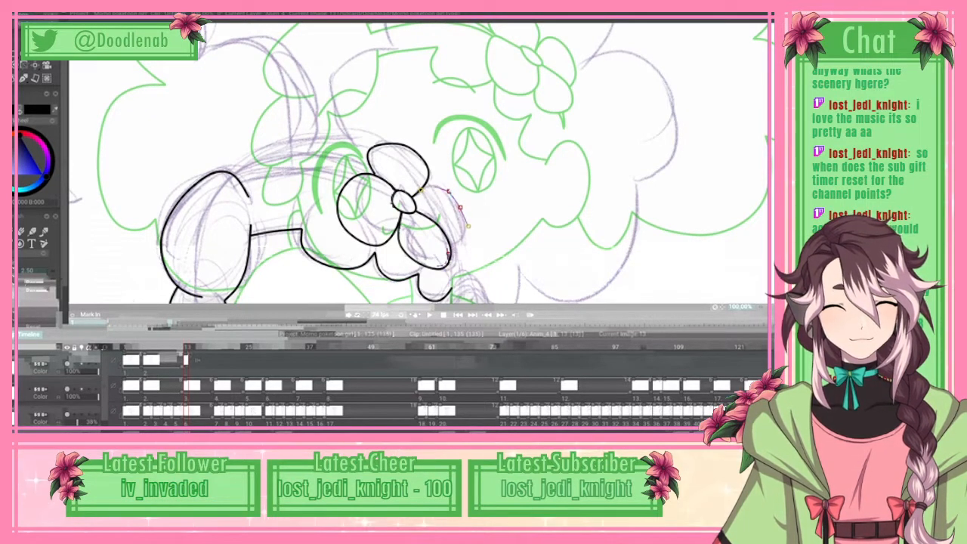
pyautogui.click(469, 228)
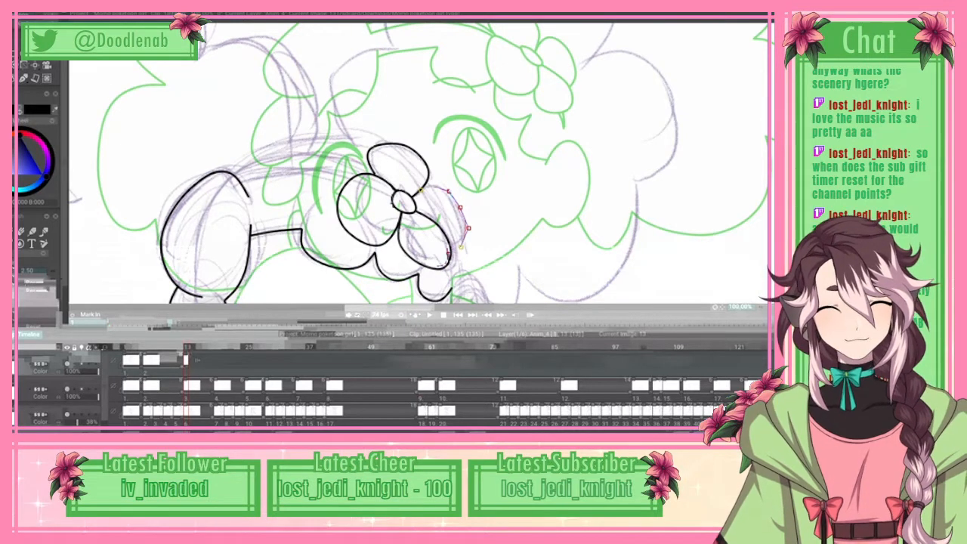
pyautogui.click(461, 247)
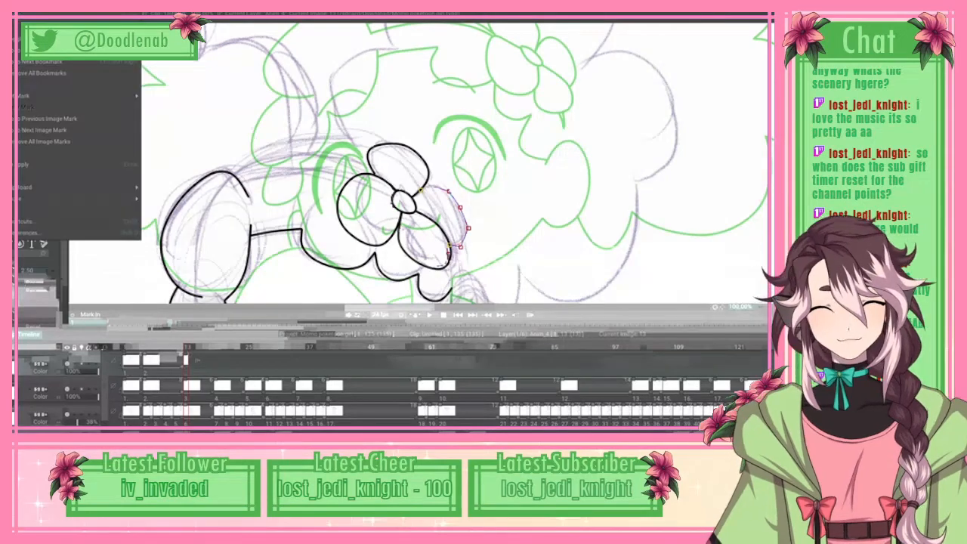
pyautogui.press('Return')
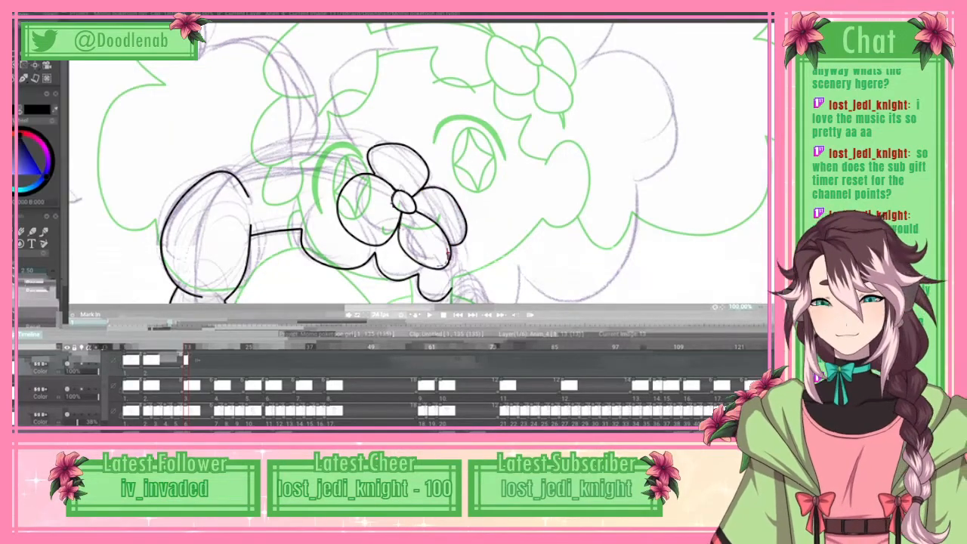
# Step: Trace the large rounded form below the face with a spline from its right slope over the top and down its left side
pyautogui.moveTo(449, 253); pyautogui.dragTo(449, 174)
pyautogui.scroll(-5, 449, 175)
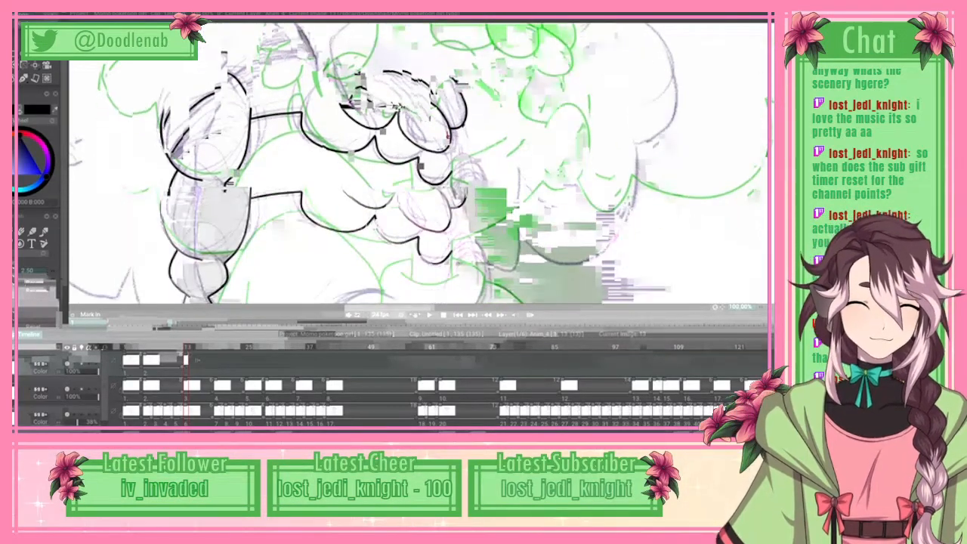
pyautogui.scroll(-6, 418, 164)
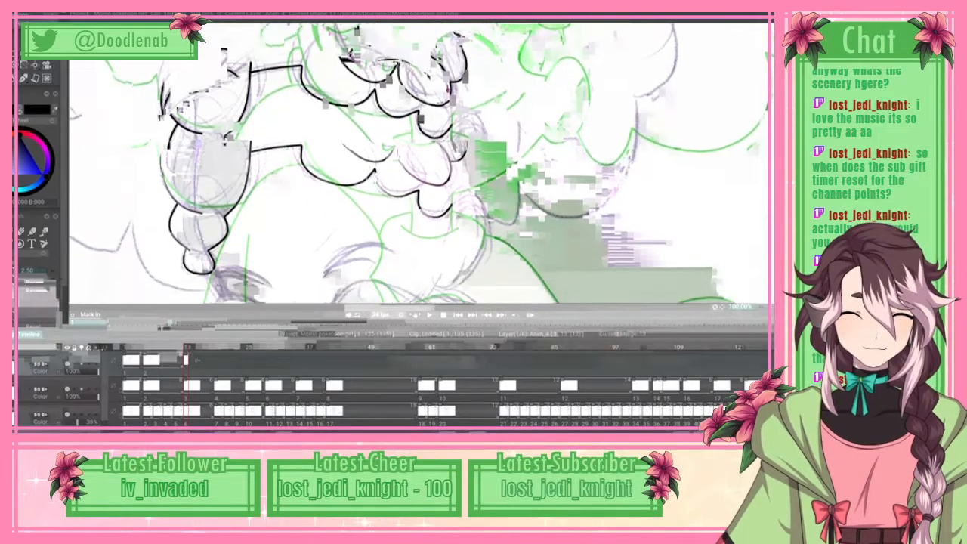
pyautogui.scroll(-6, 418, 164)
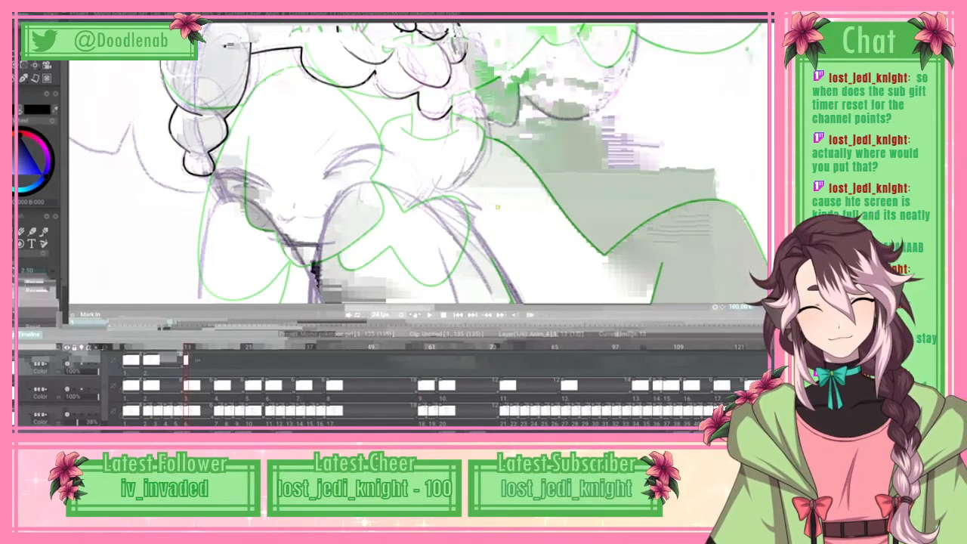
pyautogui.click(454, 149)
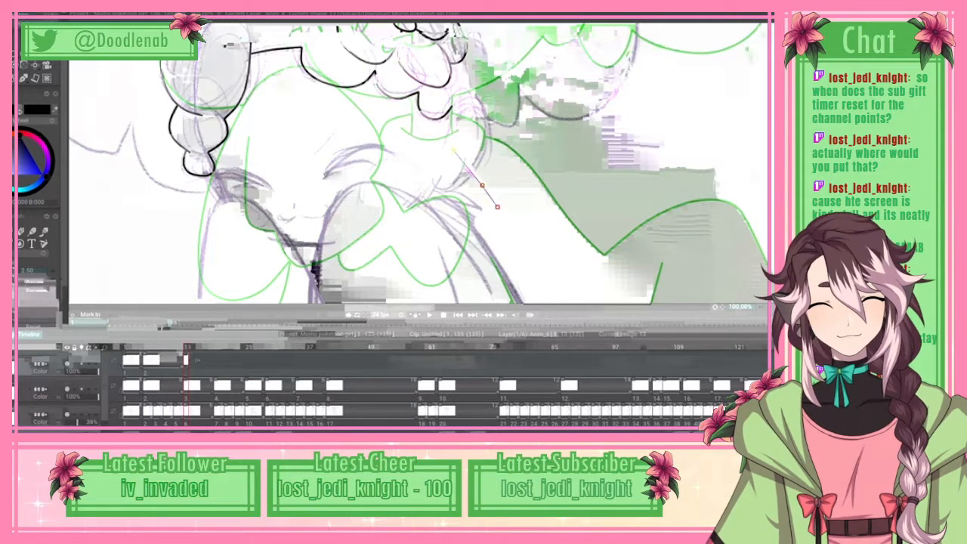
pyautogui.click(431, 126)
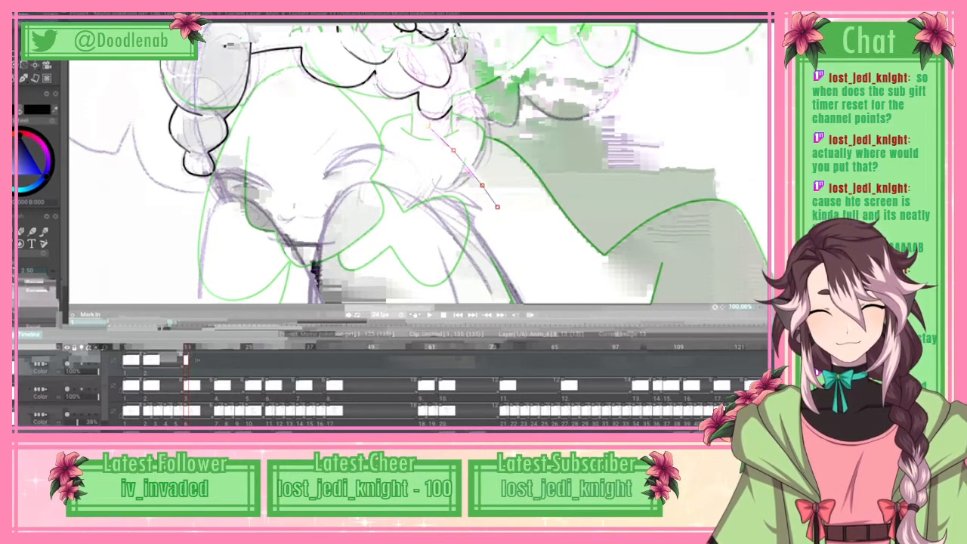
pyautogui.click(370, 96)
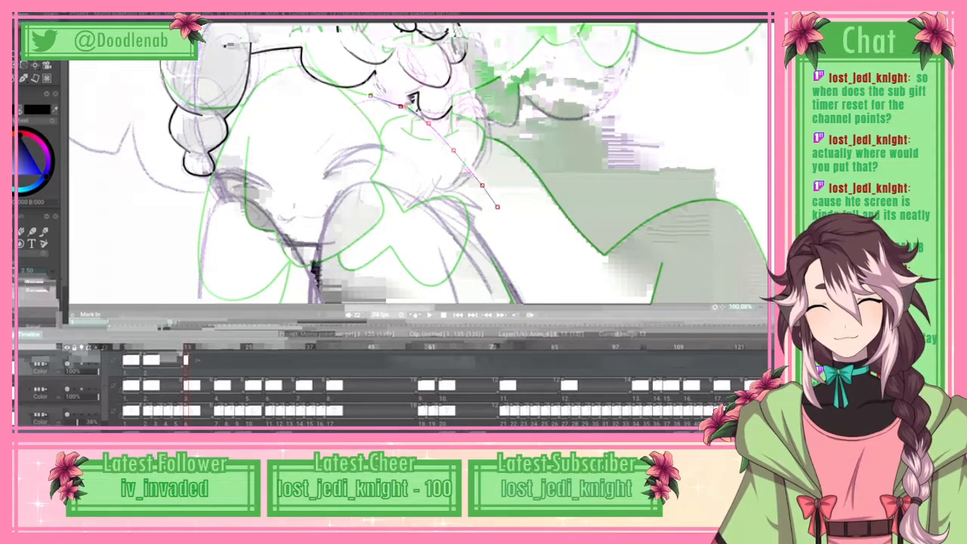
pyautogui.moveTo(370, 96); pyautogui.dragTo(364, 99)
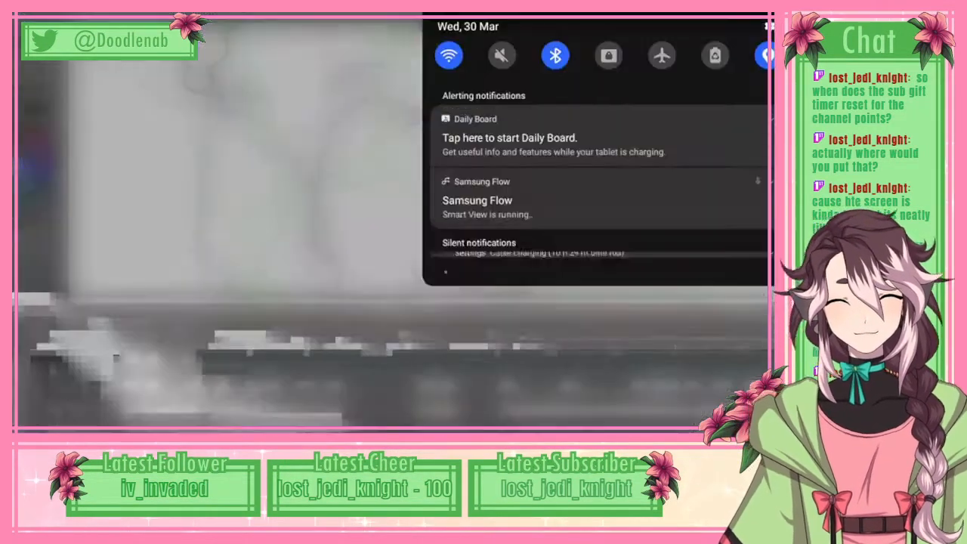
pyautogui.click(342, 111)
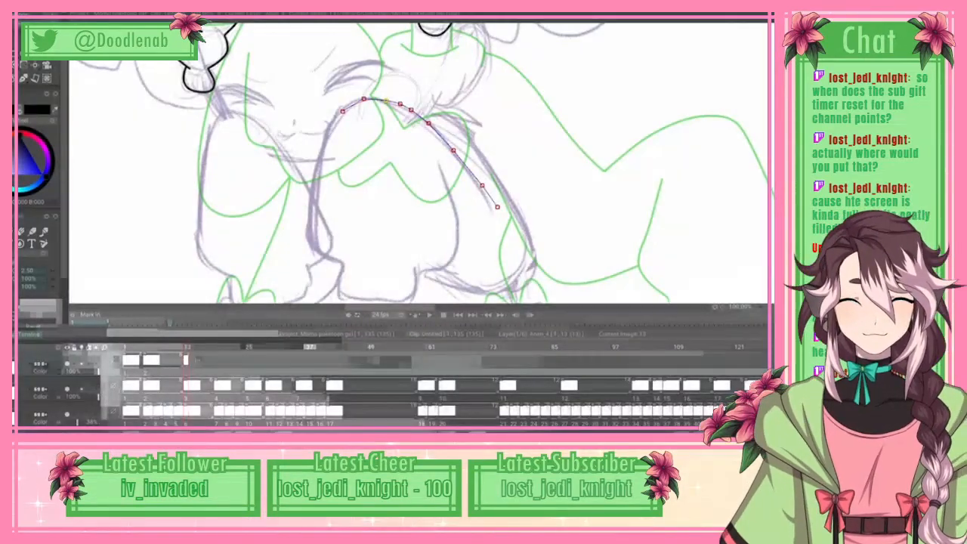
pyautogui.click(325, 146)
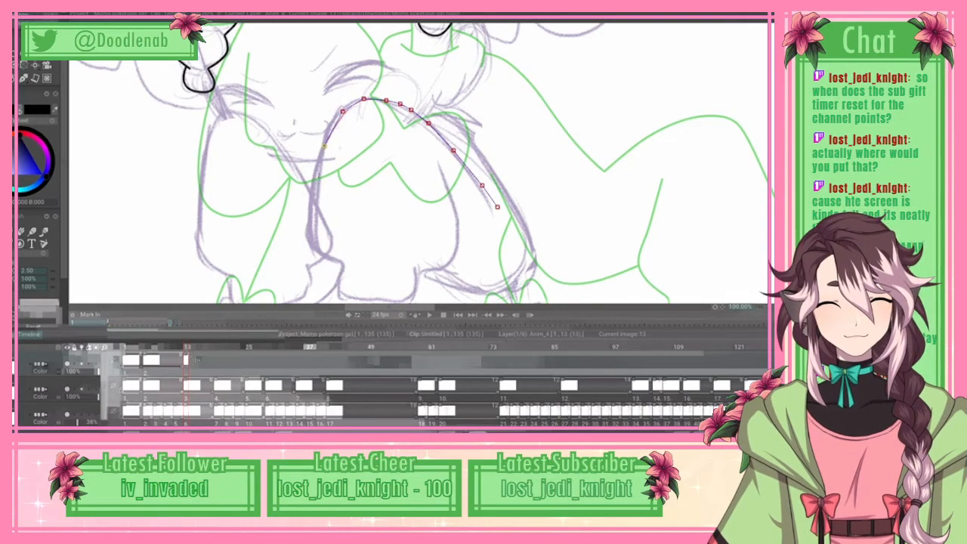
pyautogui.click(313, 202)
pyautogui.click(310, 237)
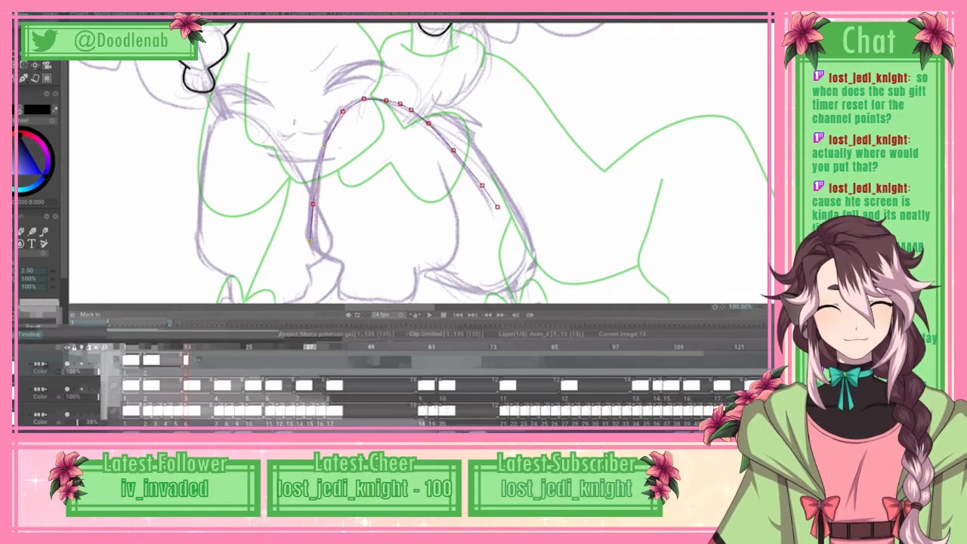
pyautogui.click(318, 256)
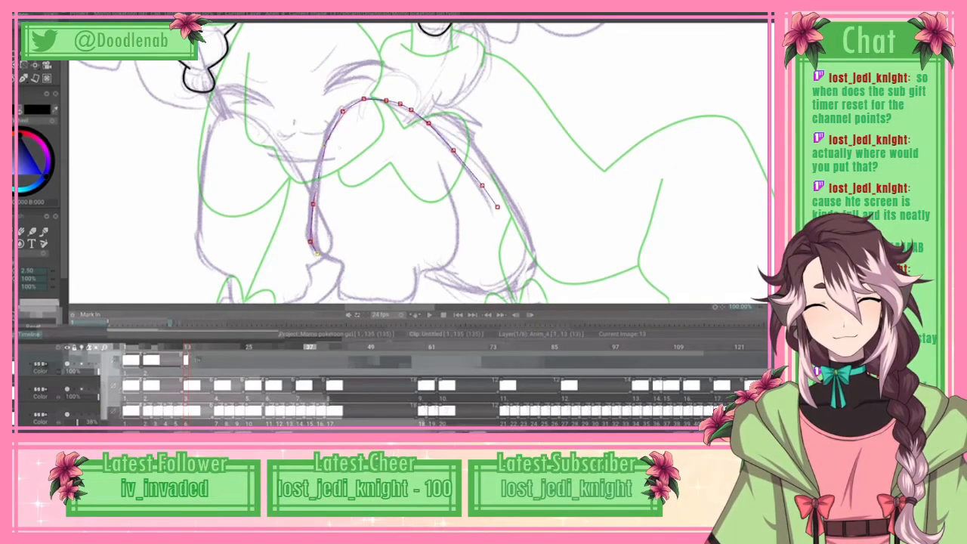
# Step: Continue the spline around the rounded form's narrow stepped base and up its inner right side, and apply the outline as line art
pyautogui.click(340, 262)
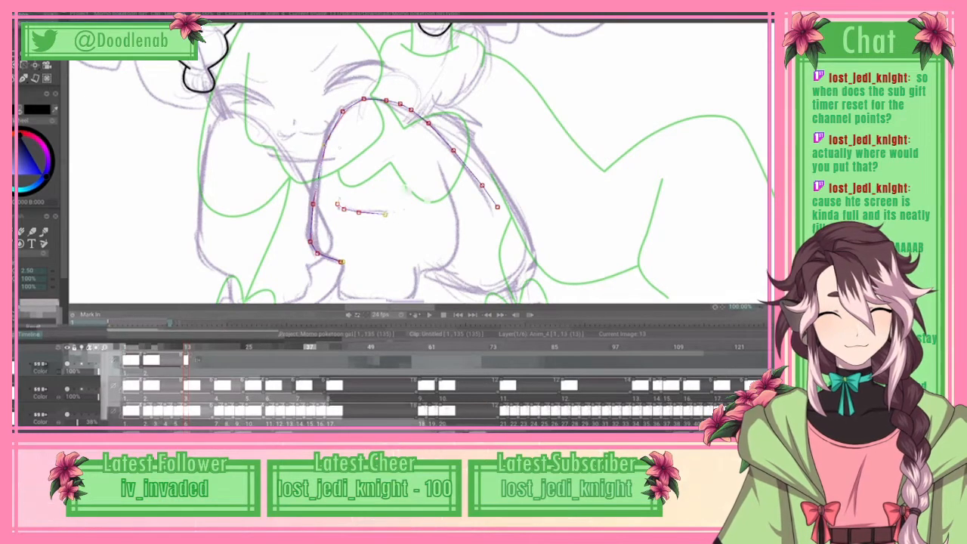
pyautogui.click(416, 207)
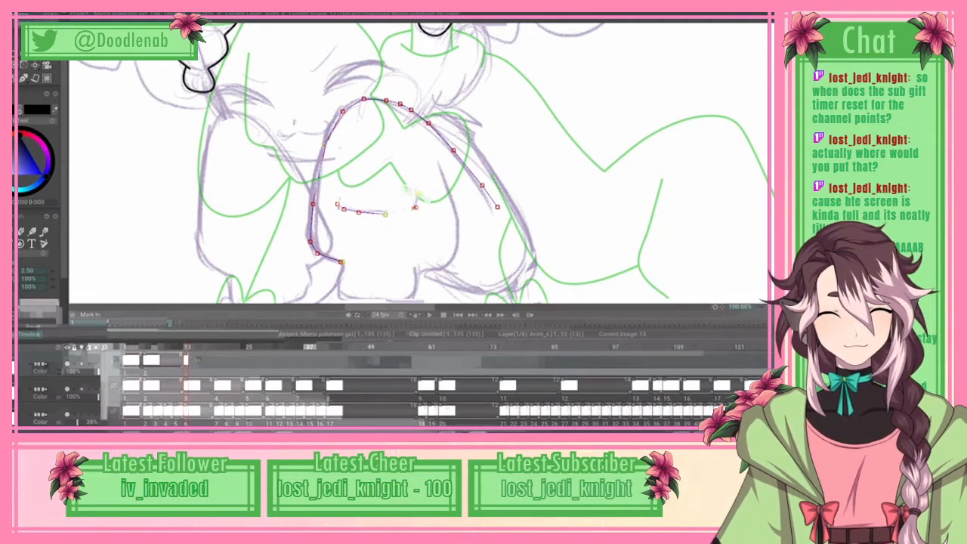
pyautogui.click(417, 182)
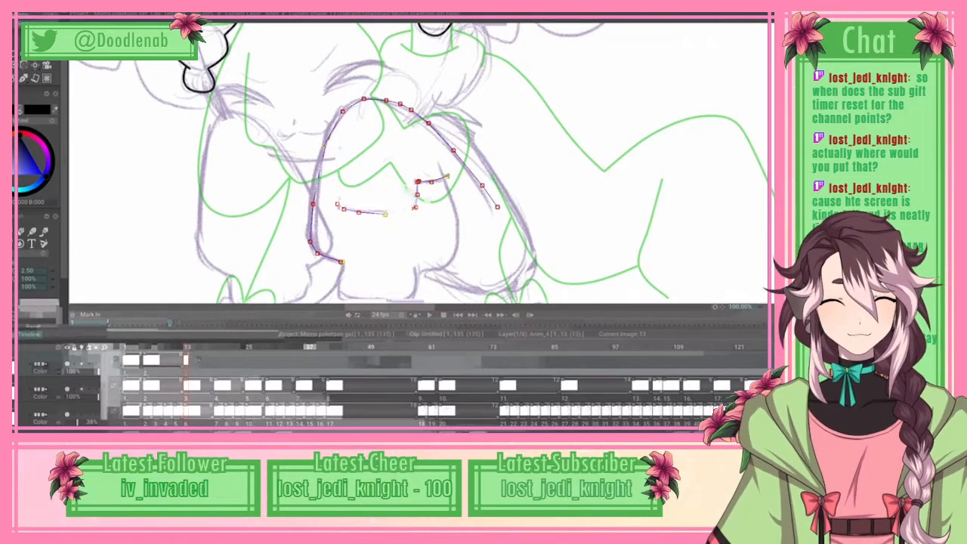
pyautogui.click(447, 101)
pyautogui.click(439, 76)
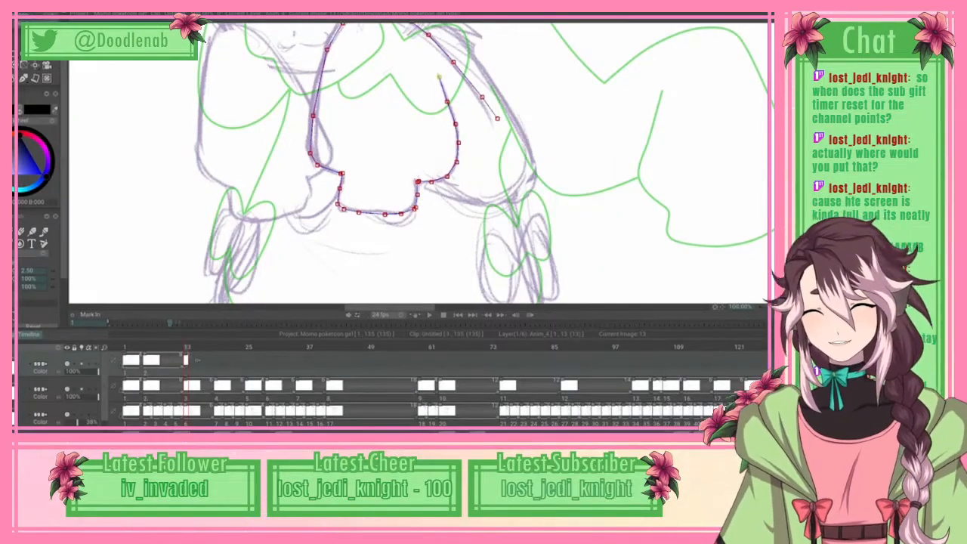
pyautogui.click(30, 15)
pyautogui.click(68, 164)
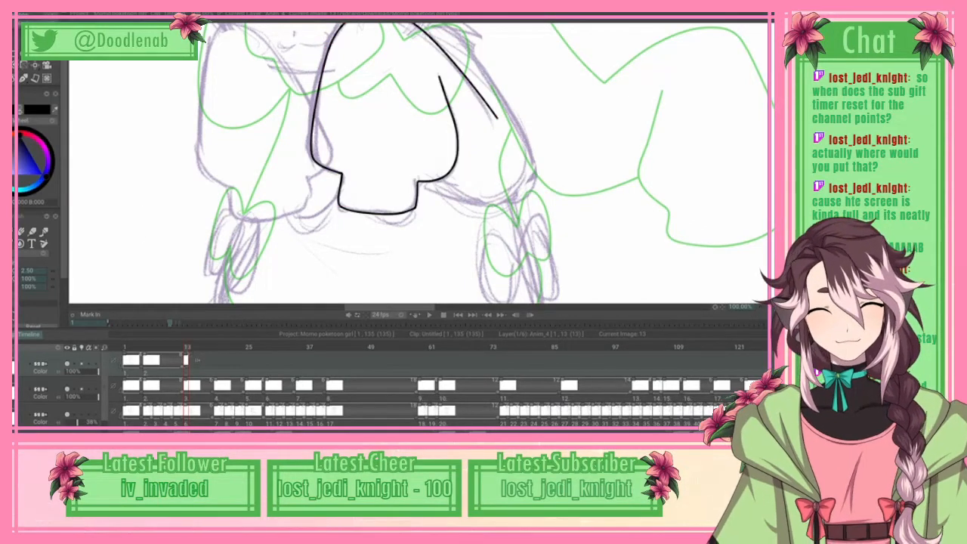
# Step: Trace the left rounded form below the face with a spline from its inner slope over the top and down its outer side
pyautogui.scroll(3, 418, 162)
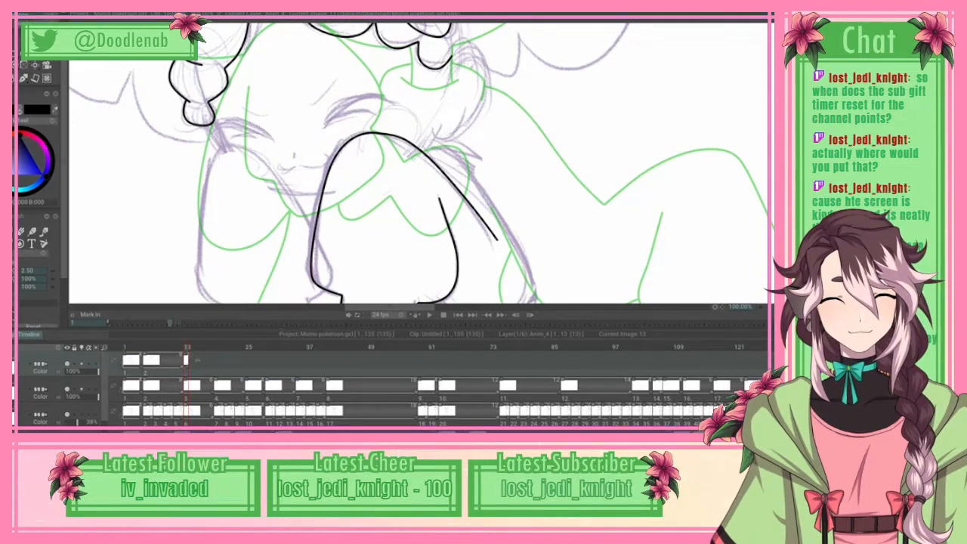
pyautogui.scroll(-2, 418, 163)
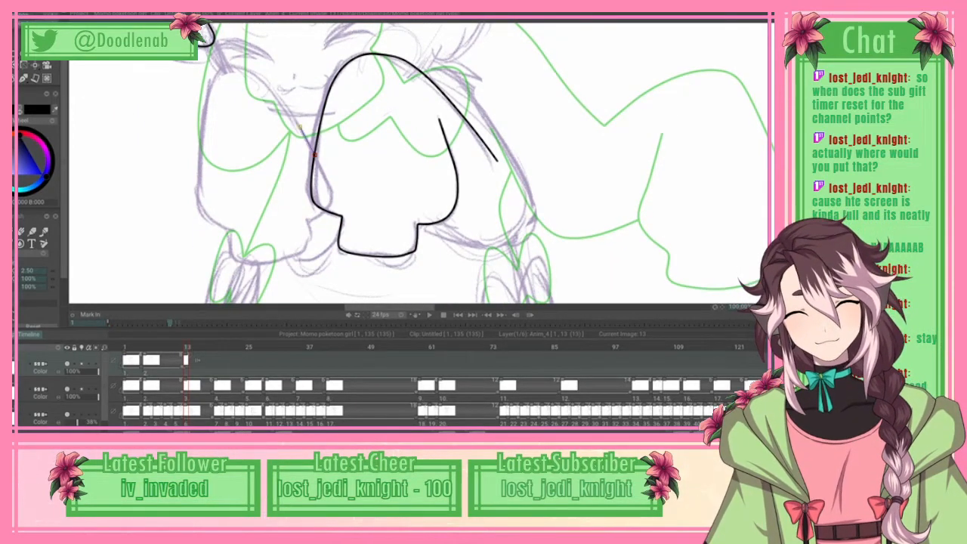
pyautogui.click(282, 100)
pyautogui.click(257, 78)
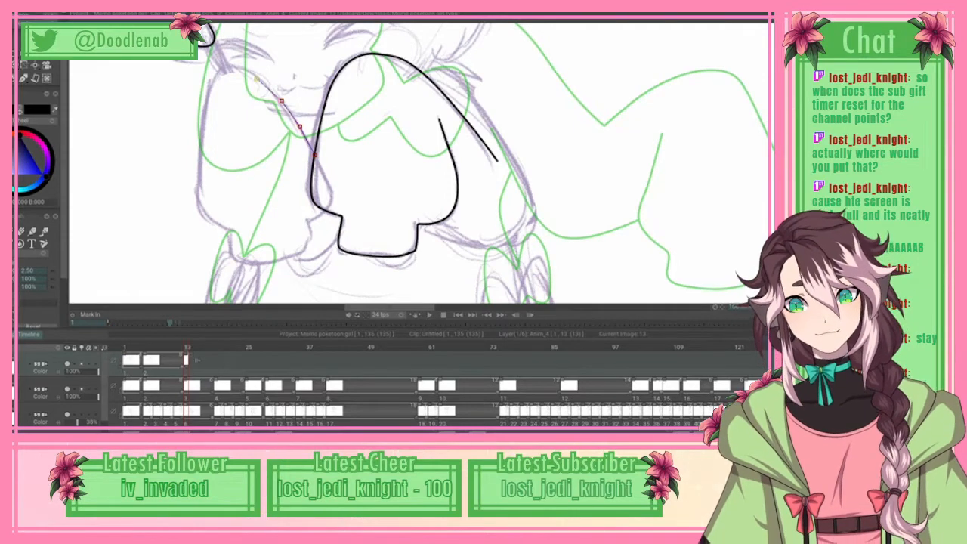
pyautogui.click(231, 65)
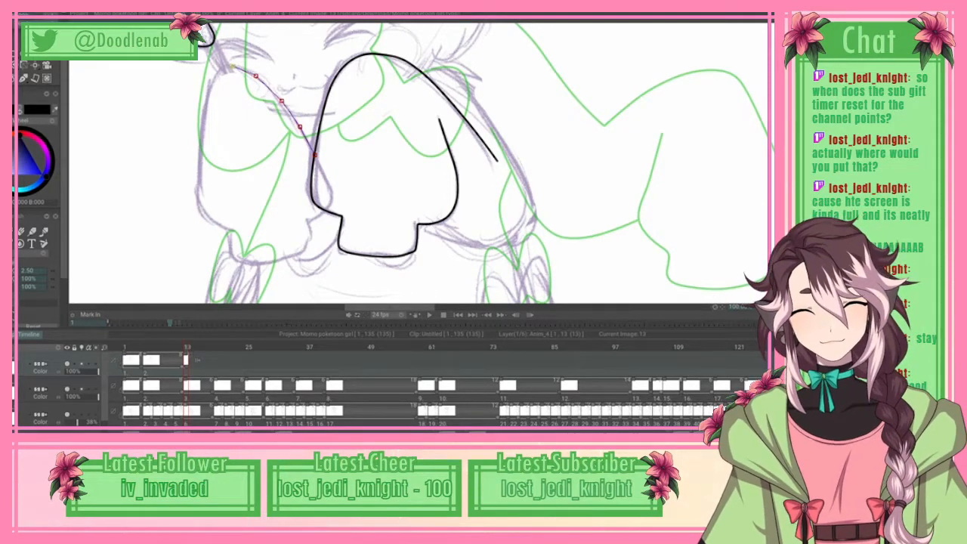
pyautogui.click(206, 97)
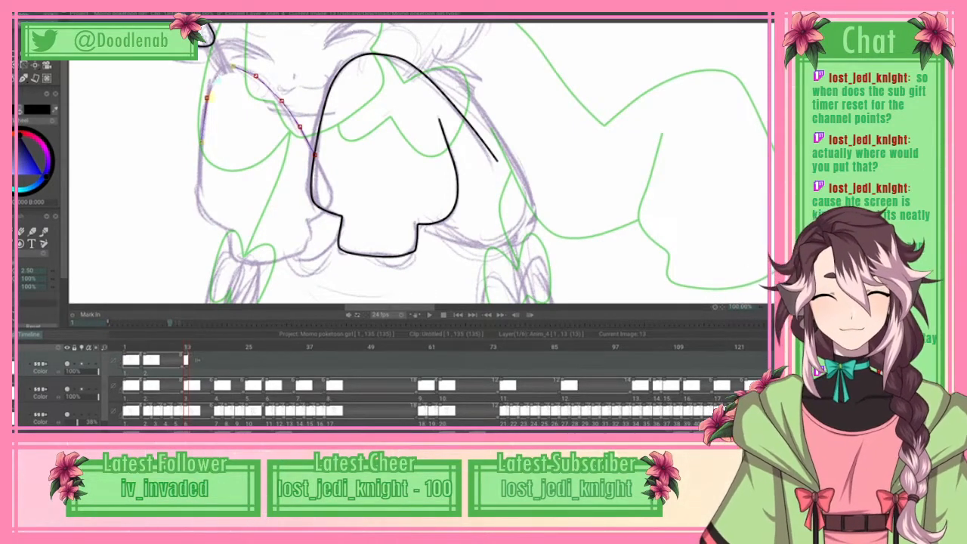
pyautogui.click(201, 142)
pyautogui.click(196, 192)
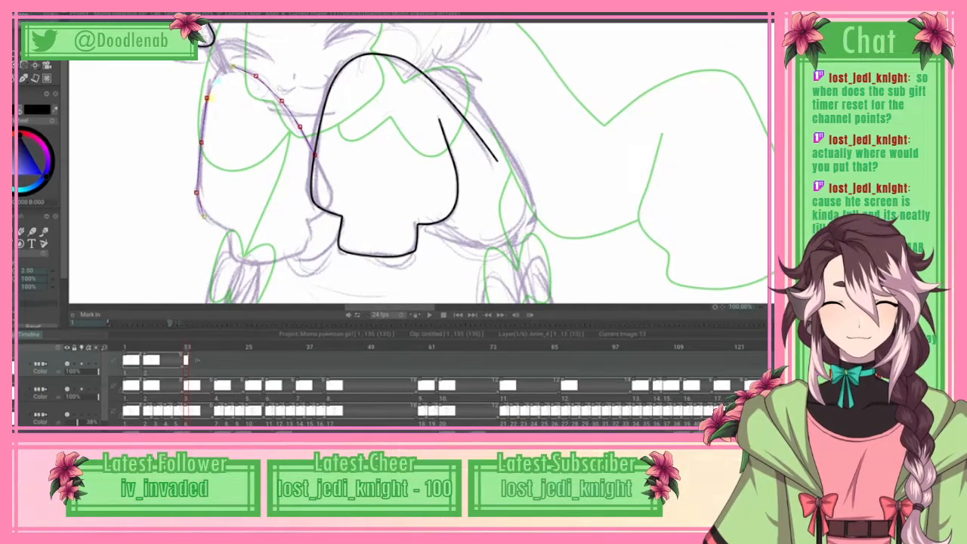
pyautogui.click(201, 215)
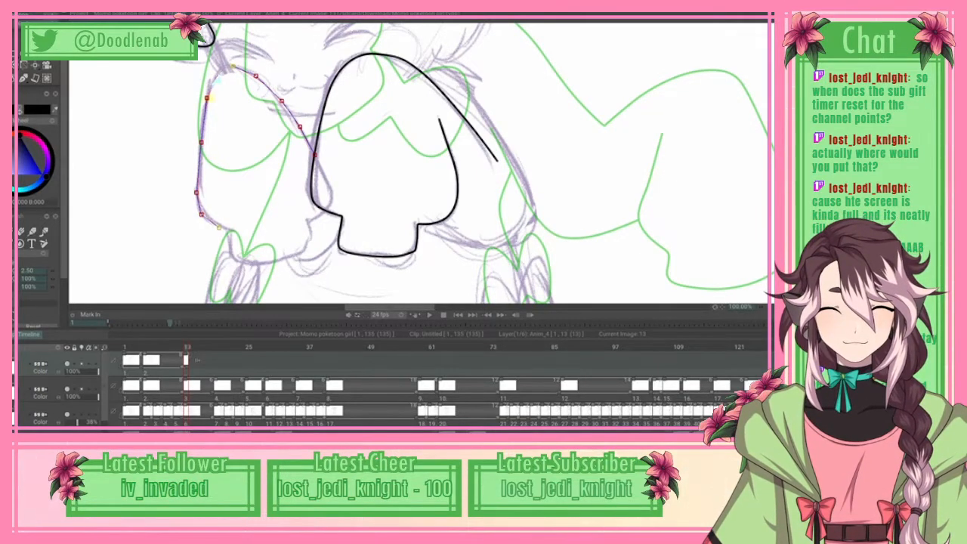
pyautogui.click(219, 226)
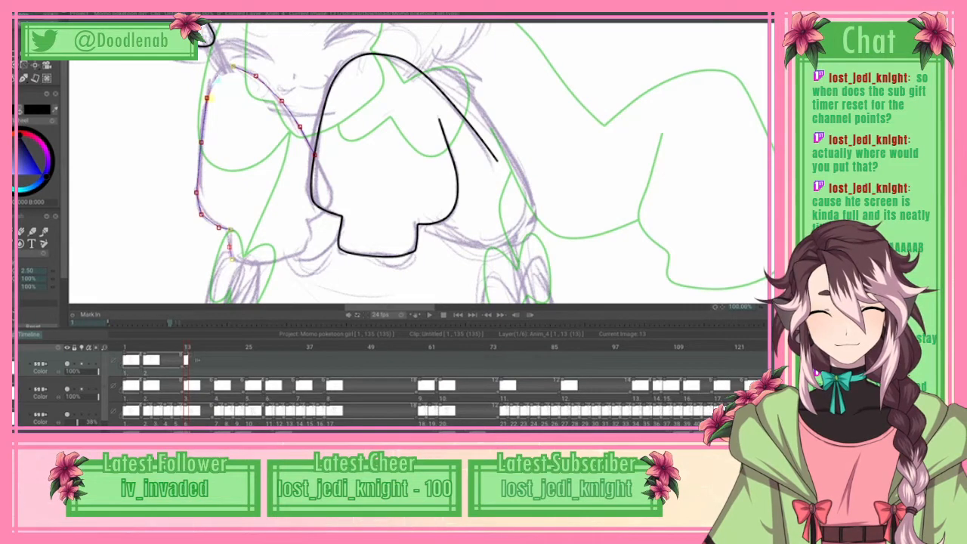
# Step: Continue the spline around the left form's narrow stepped base and up to the middle form, and apply the outline as line art
pyautogui.click(231, 259)
pyautogui.click(275, 262)
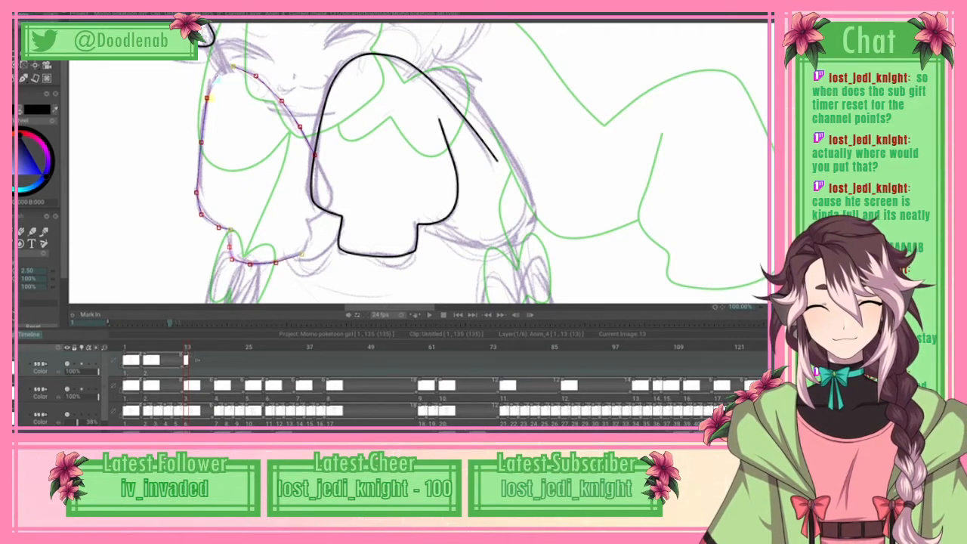
pyautogui.click(301, 253)
pyautogui.click(311, 242)
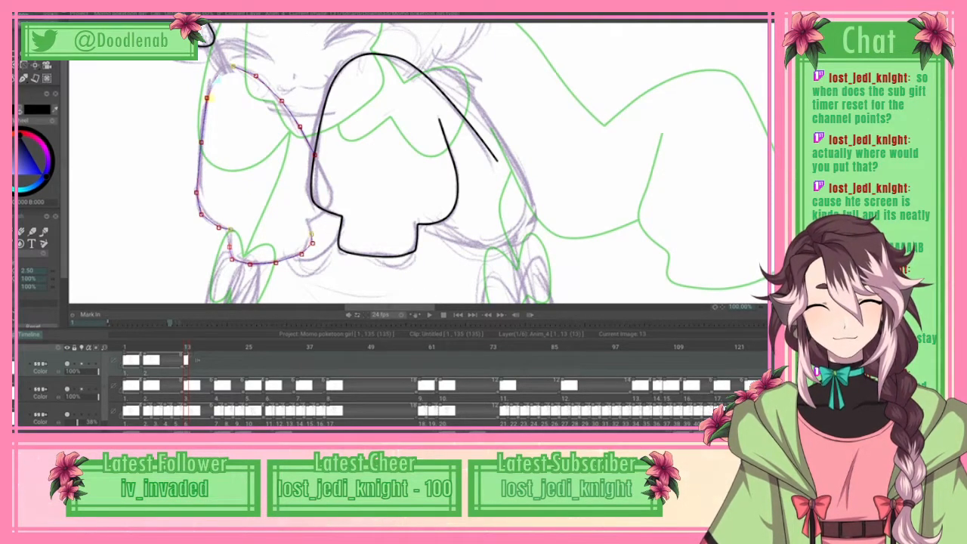
pyautogui.click(313, 235)
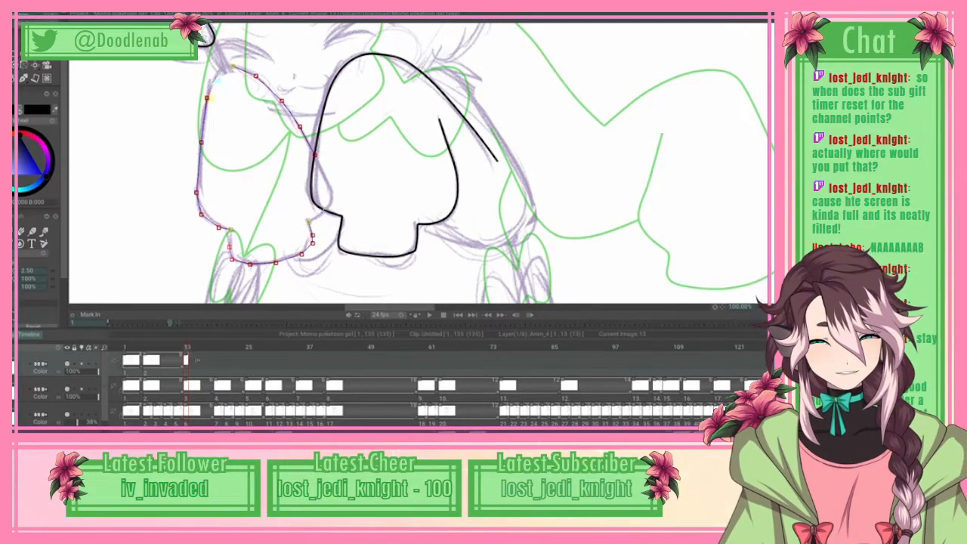
pyautogui.click(17, 9)
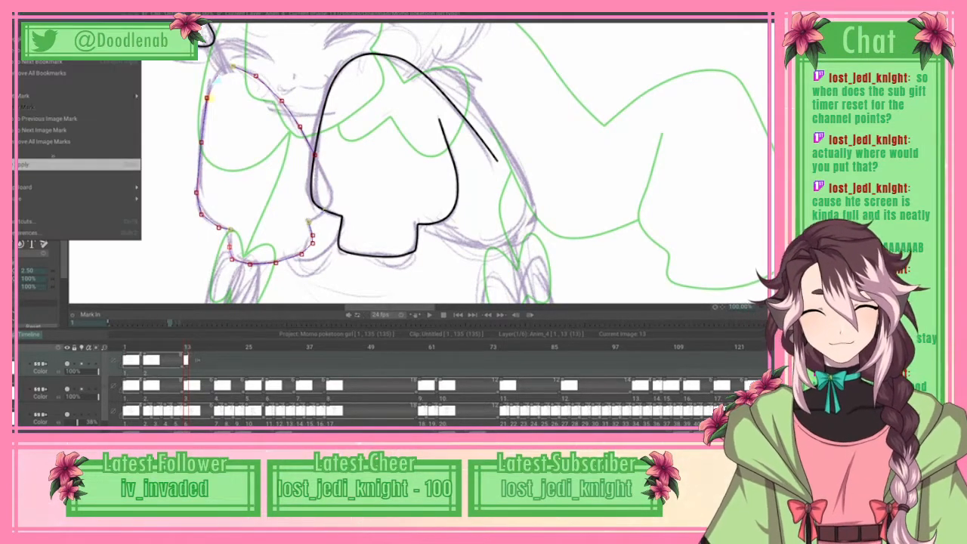
pyautogui.click(75, 164)
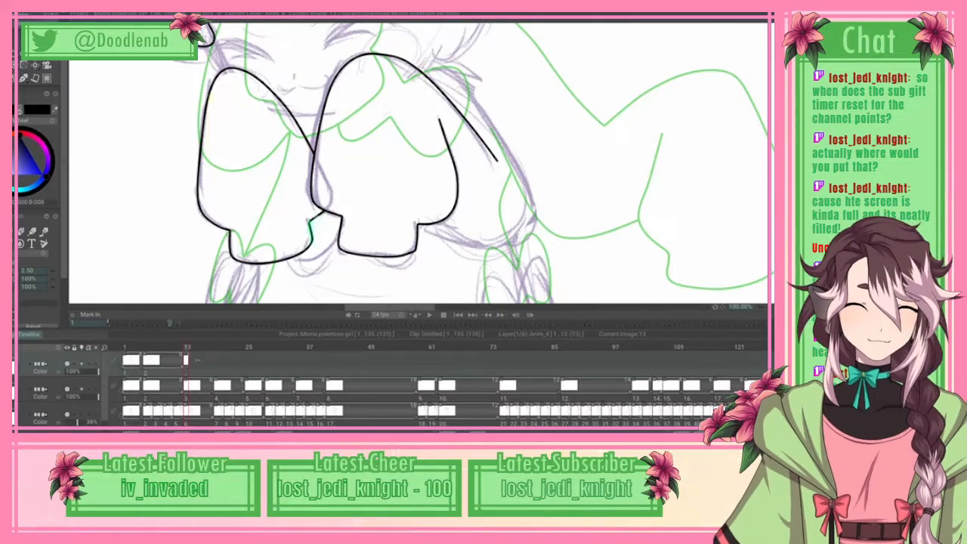
# Step: Trace the underside of the rear rounded form with a spline from the middle form's stepped base around to its lower outer corner
pyautogui.scroll(-6, 420, 163)
pyautogui.scroll(7, 420, 163)
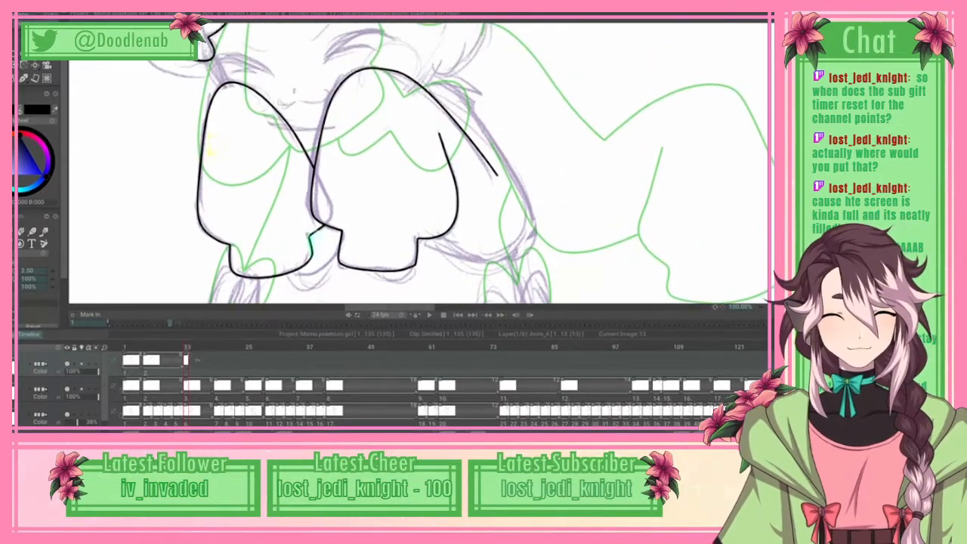
pyautogui.click(436, 248)
pyautogui.click(471, 260)
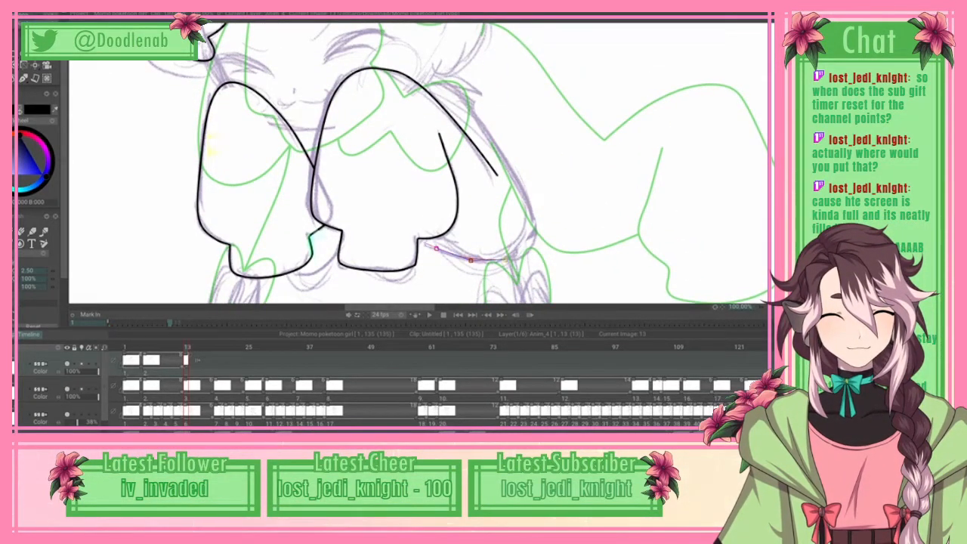
pyautogui.click(499, 262)
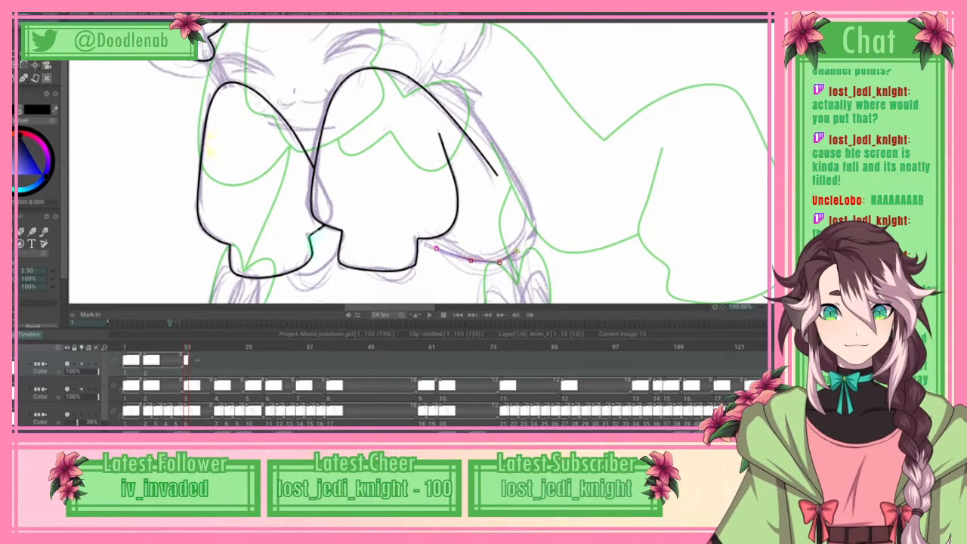
pyautogui.click(518, 255)
pyautogui.click(532, 239)
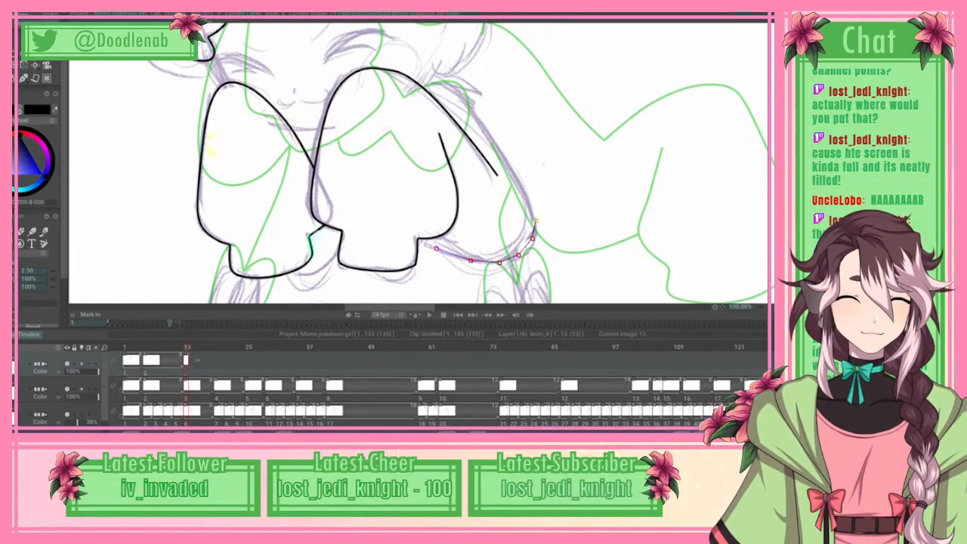
# Step: Continue the spline up the rear form's outer slope and over its top to the middle form, and apply it as line art
pyautogui.click(524, 195)
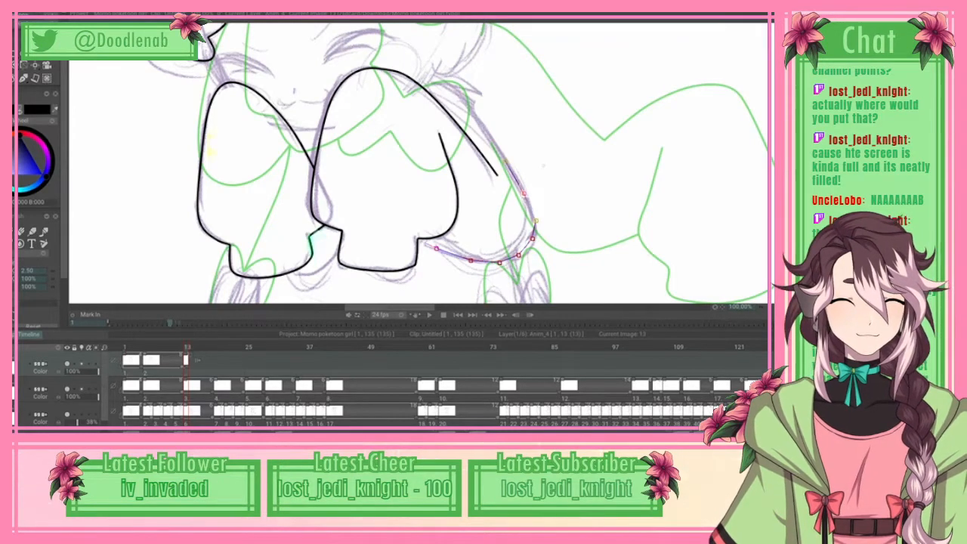
pyautogui.click(505, 161)
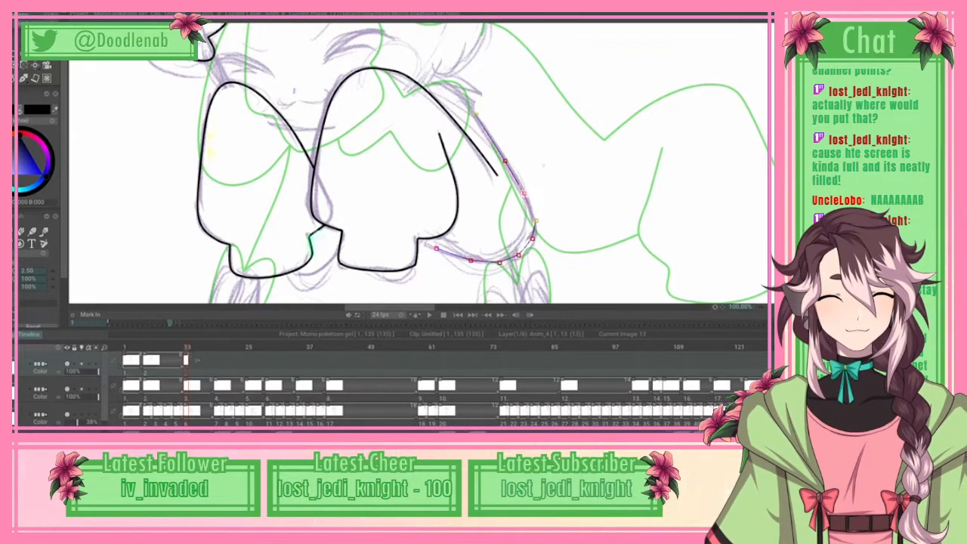
pyautogui.click(475, 115)
pyautogui.click(453, 90)
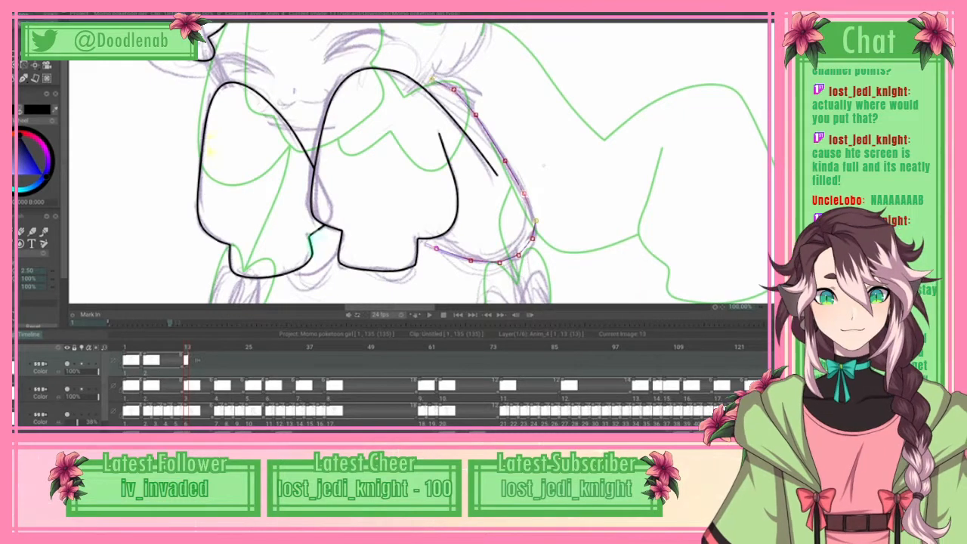
pyautogui.click(435, 81)
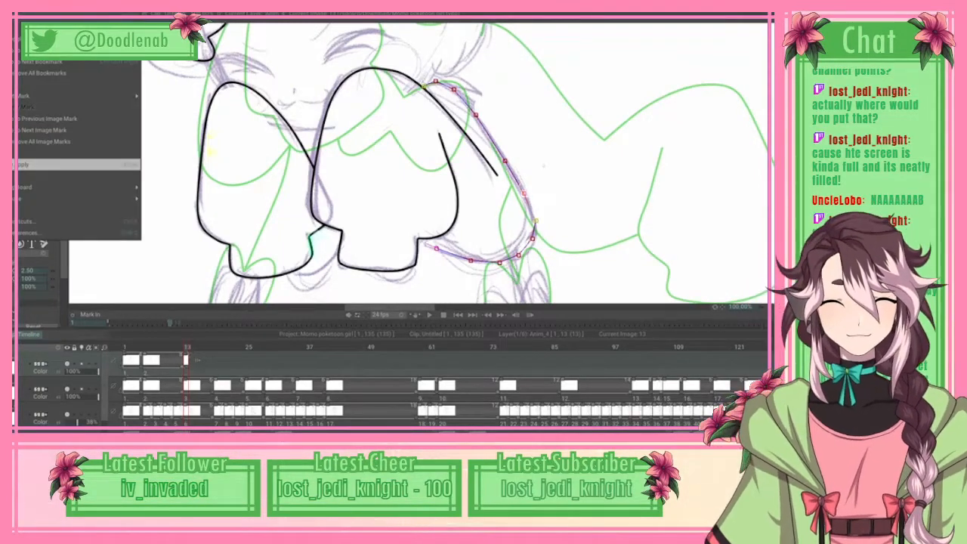
pyautogui.click(60, 164)
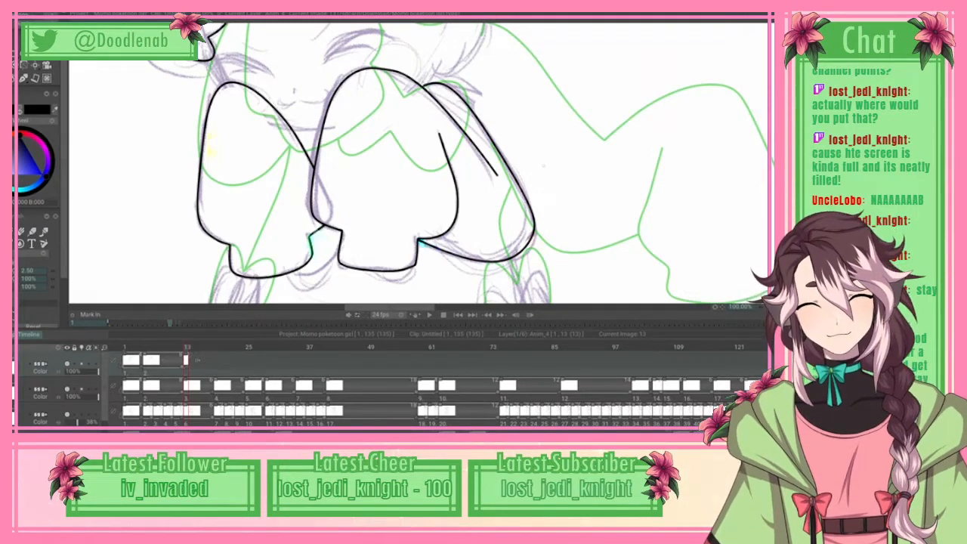
# Step: Trace the short chin line between the two front forms and the small slanted line at the rear form's top, applying each spline
pyautogui.scroll(5, 415, 163)
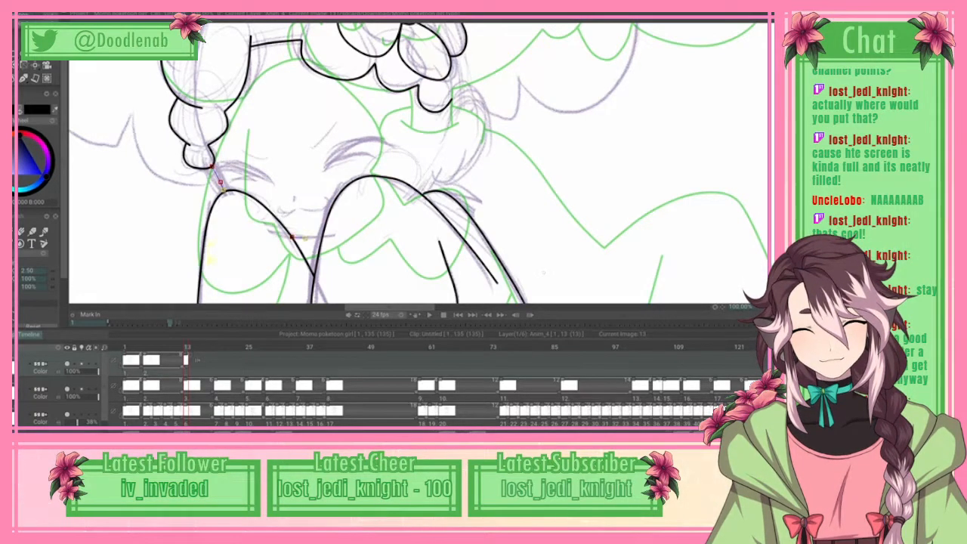
pyautogui.click(323, 237)
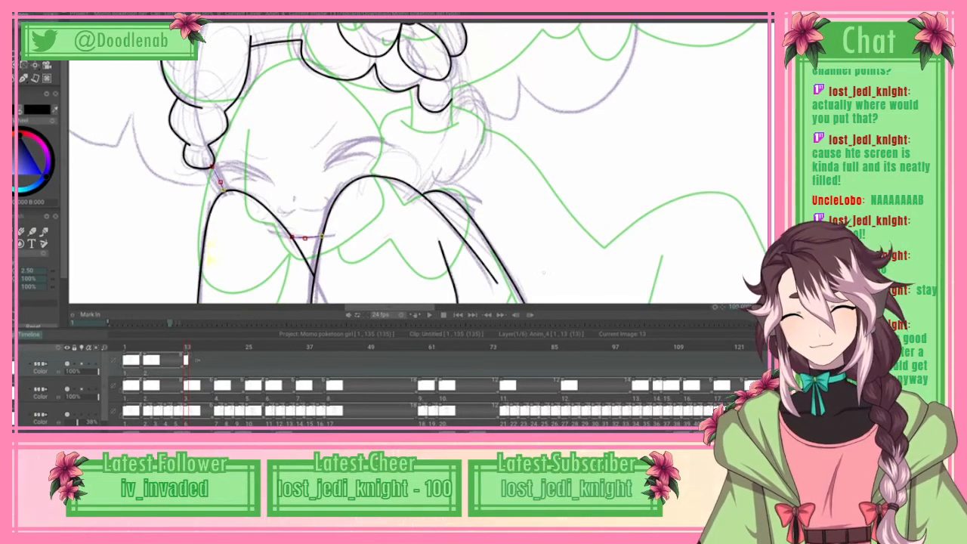
pyautogui.click(24, 15)
pyautogui.click(75, 164)
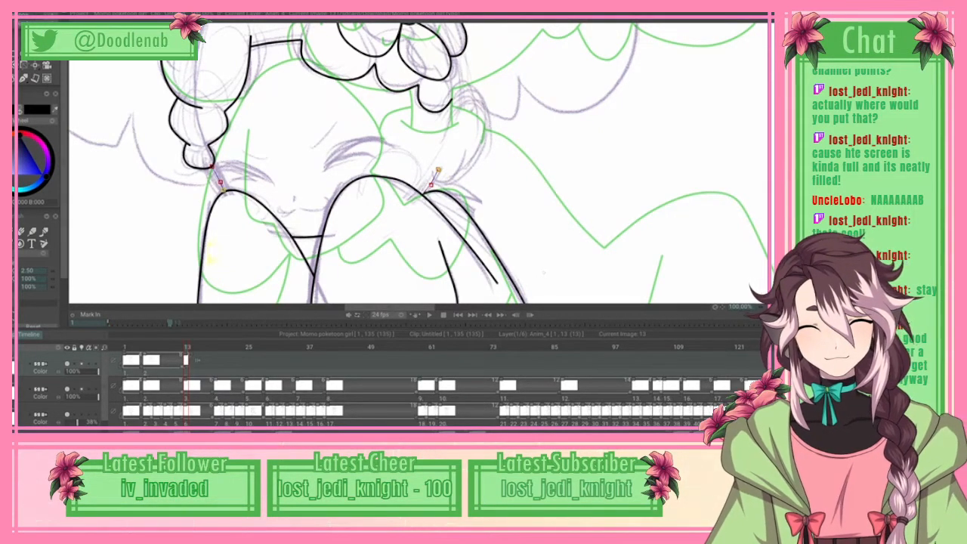
pyautogui.click(10, 11)
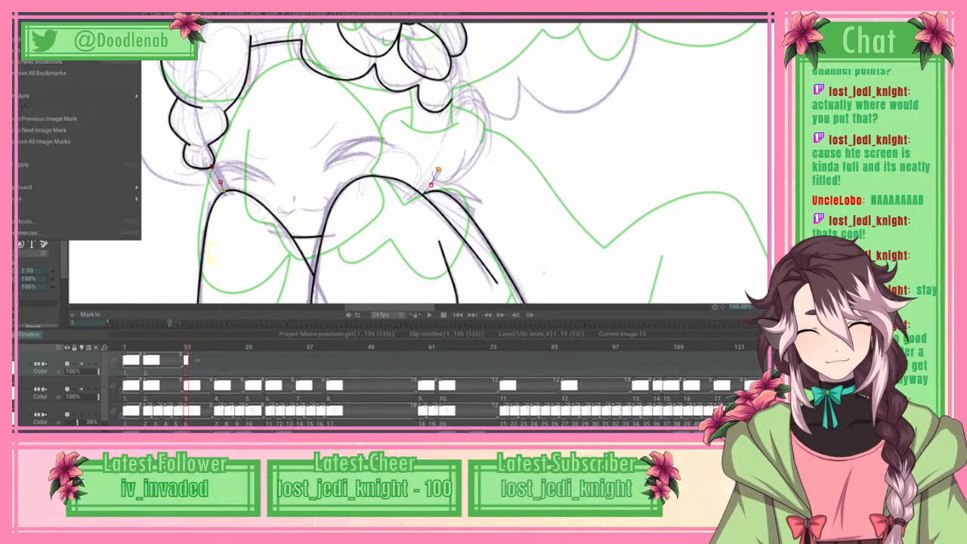
pyautogui.click(45, 164)
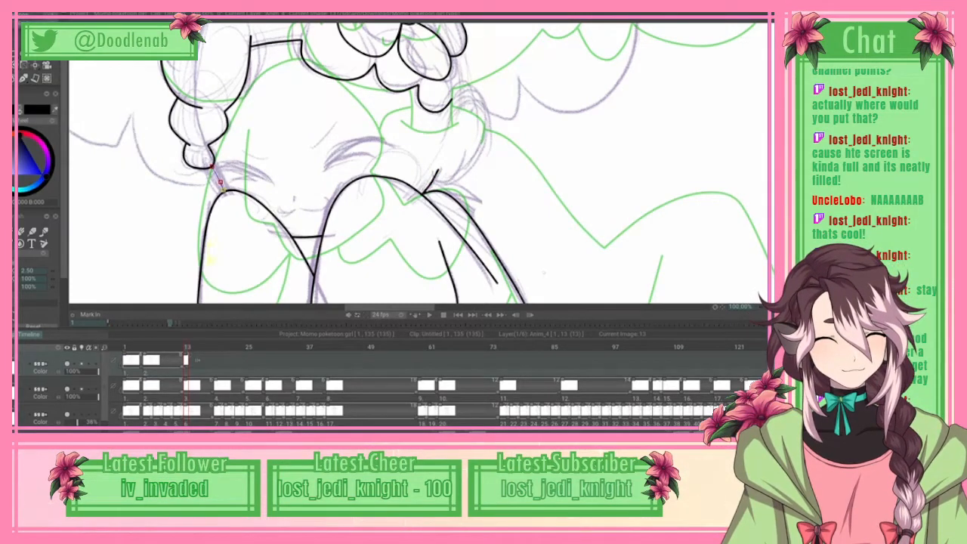
# Step: Trace the rounded shape behind the face with a spline from the small slanted line around up to the hair curls, and apply it
pyautogui.click(481, 154)
pyautogui.click(449, 185)
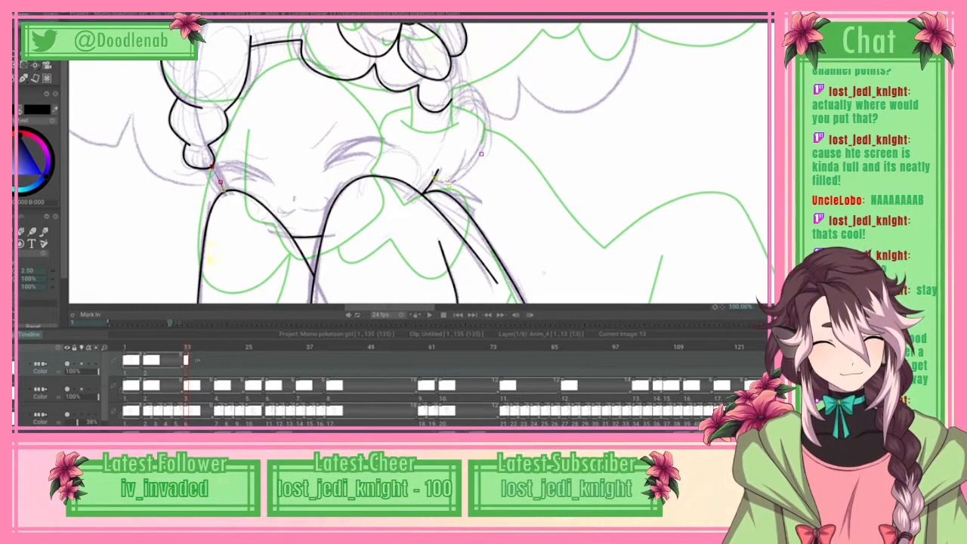
pyautogui.click(464, 179)
pyautogui.click(481, 163)
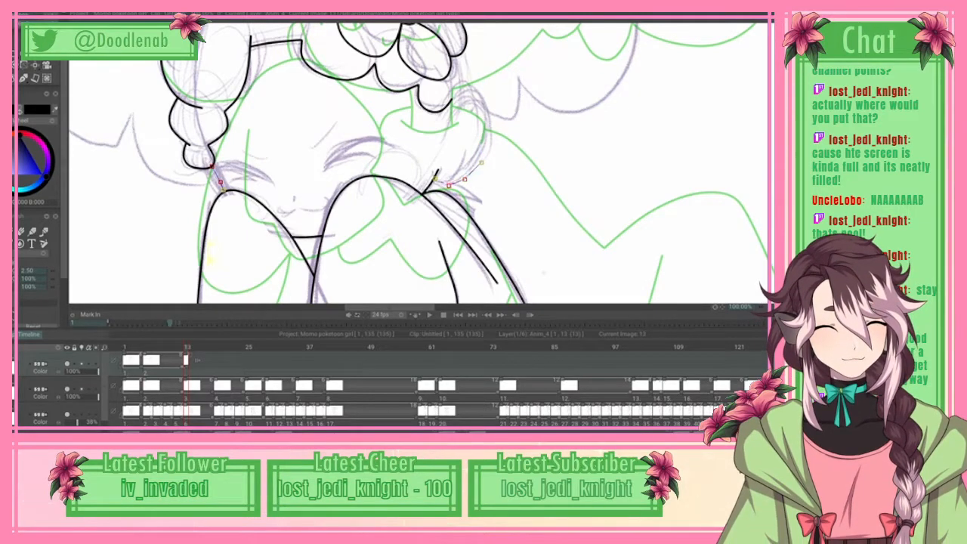
pyautogui.click(493, 133)
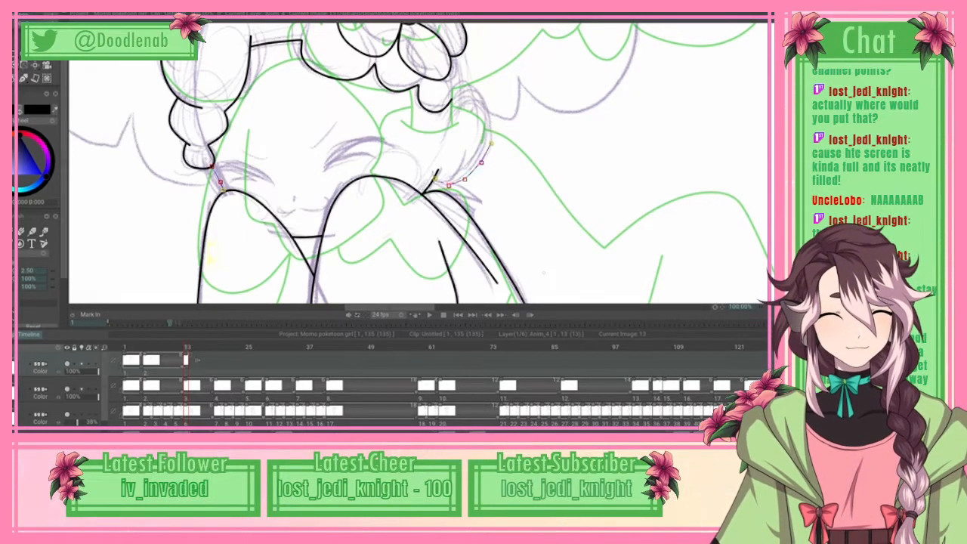
pyautogui.click(491, 143)
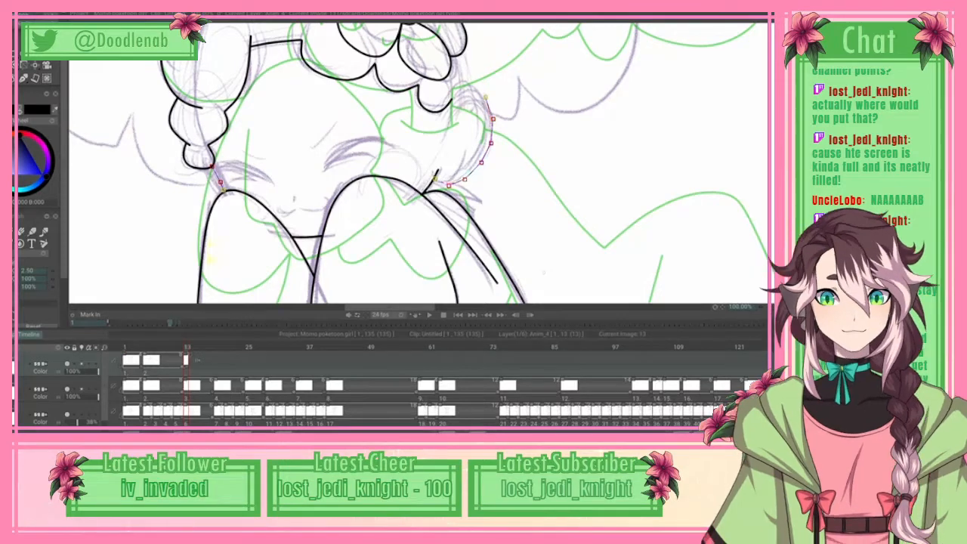
pyautogui.click(487, 99)
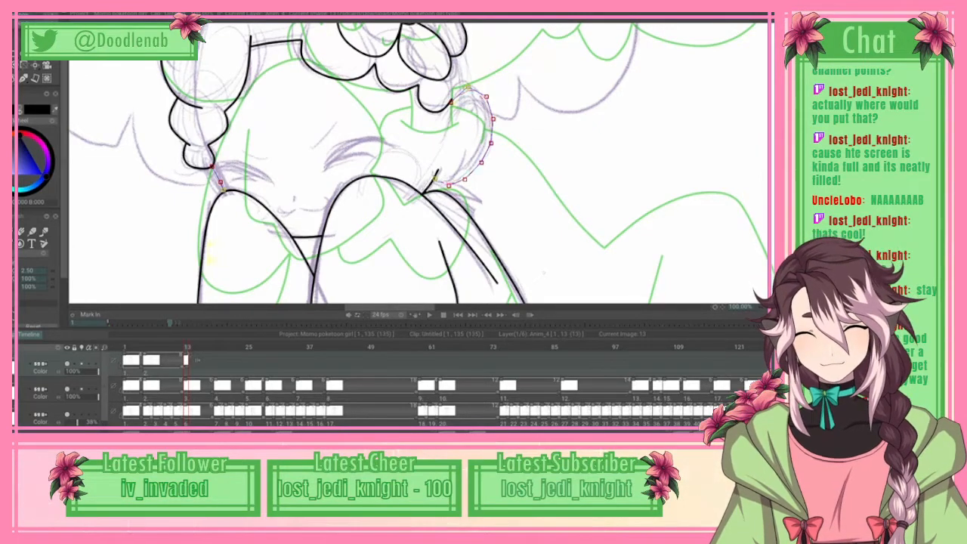
pyautogui.click(9, 9)
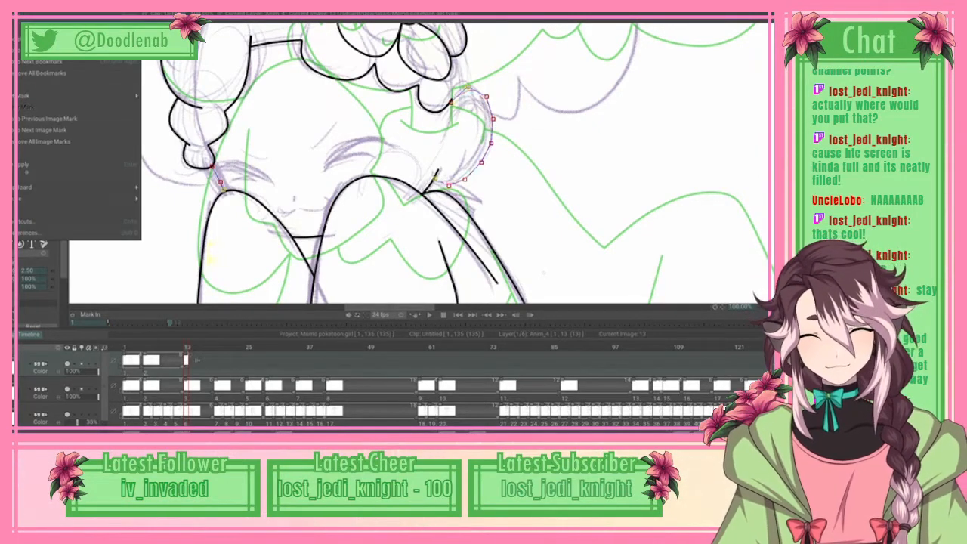
pyautogui.click(45, 164)
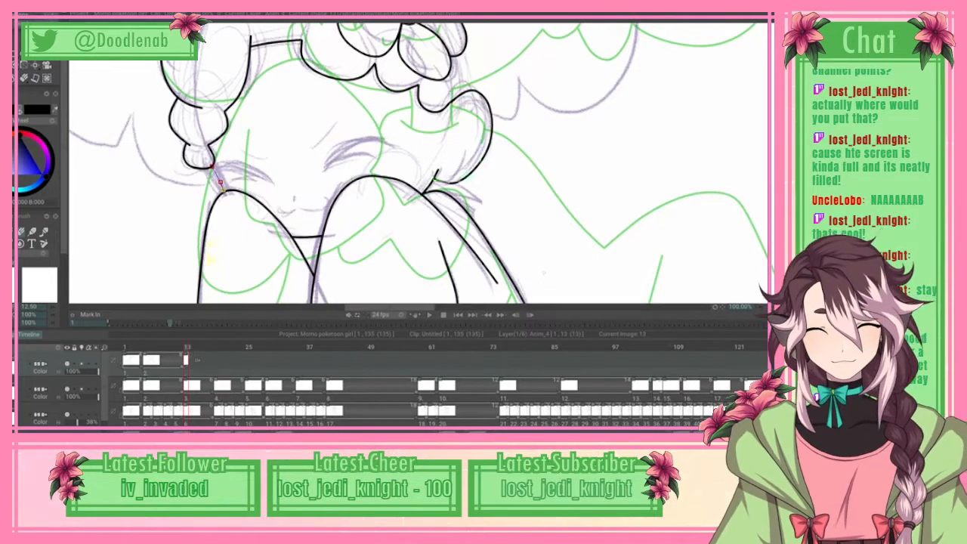
pyautogui.press('n')
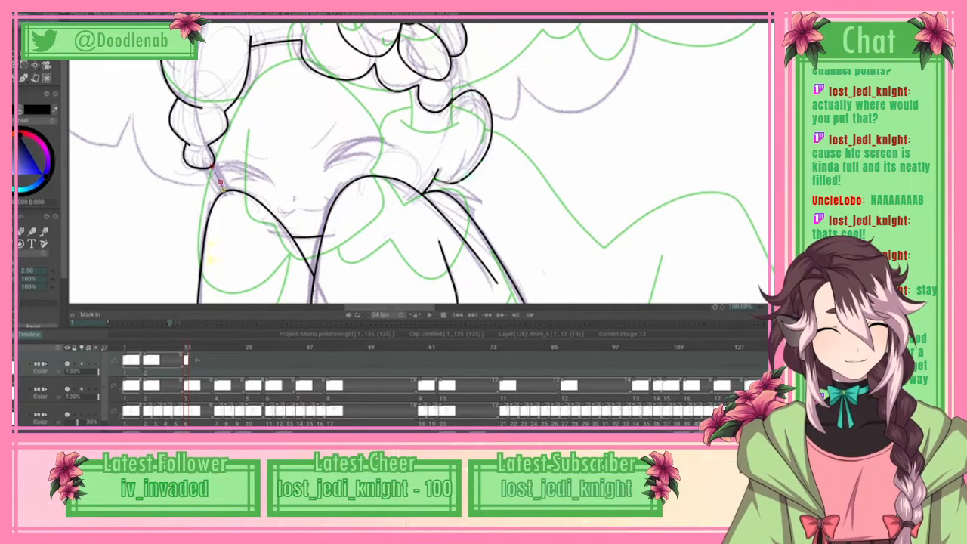
# Step: Trace the upper edge of the hair band with a spline from the side hair puff across to the flower's top petal, and apply it
pyautogui.scroll(2, 419, 162)
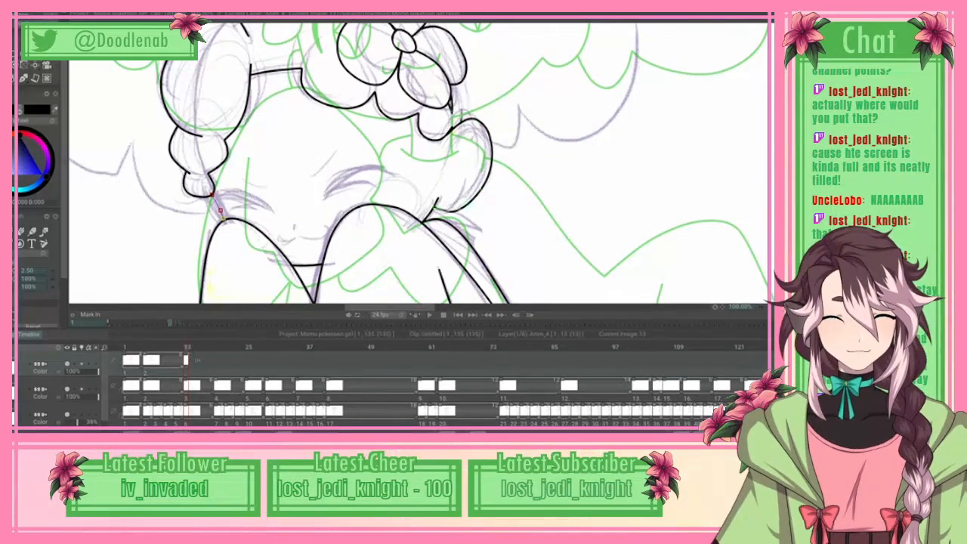
pyautogui.scroll(5, 418, 163)
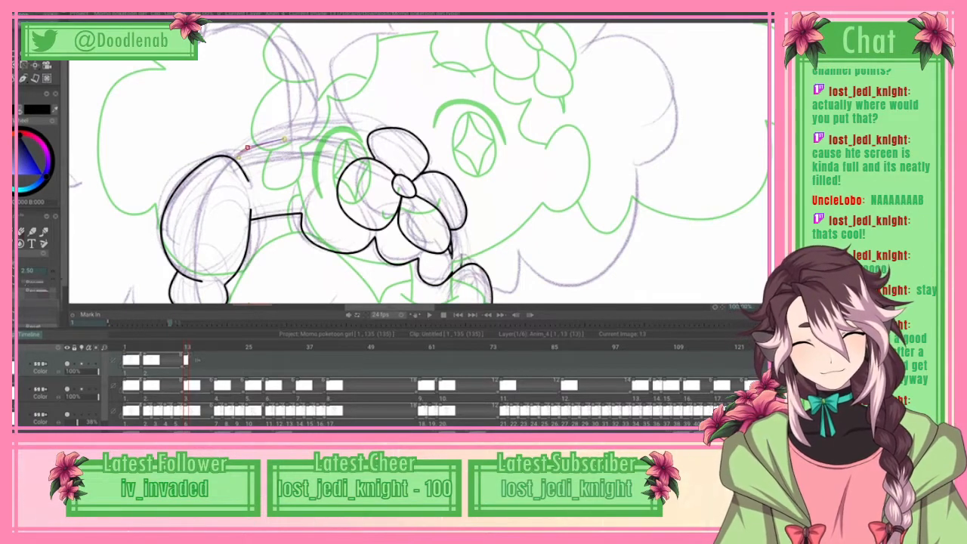
pyautogui.click(284, 139)
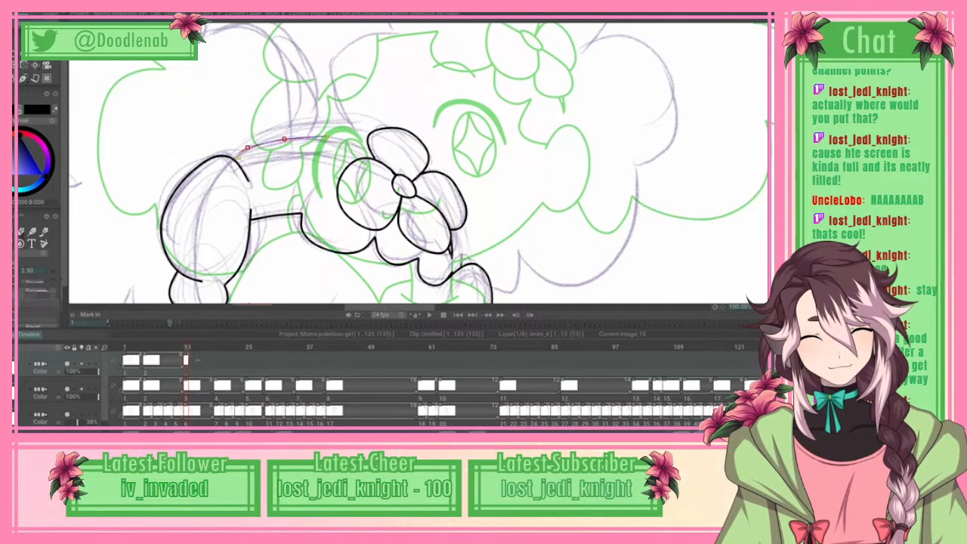
pyautogui.click(326, 138)
pyautogui.click(357, 141)
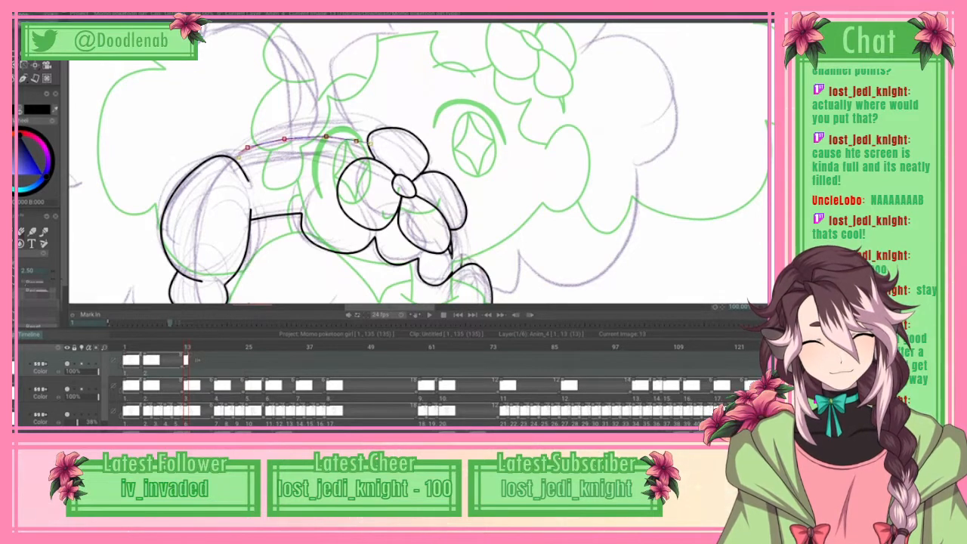
pyautogui.moveTo(326, 137)
pyautogui.mouseDown()
pyautogui.moveTo(347, 138)
pyautogui.moveTo(317, 137)
pyautogui.mouseUp()
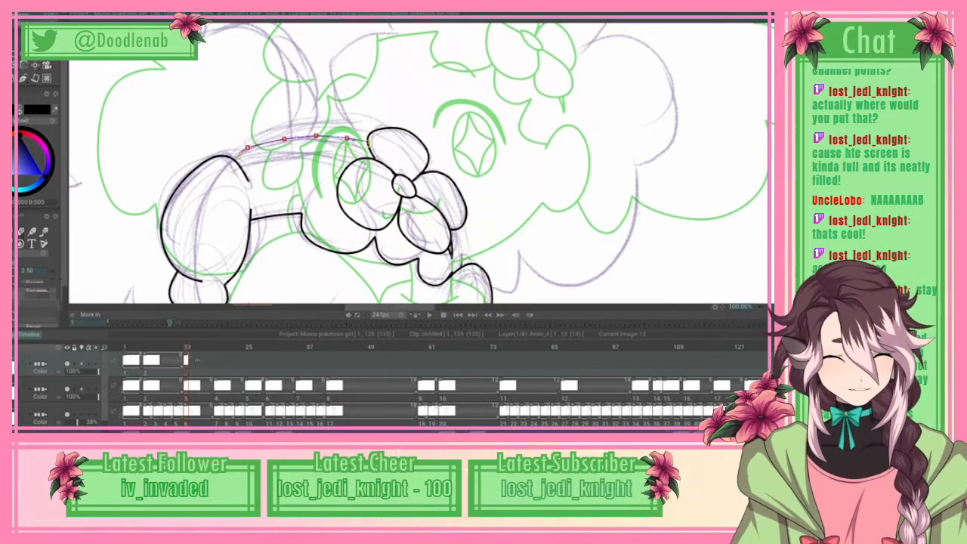
pyautogui.click(35, 53)
pyautogui.click(75, 164)
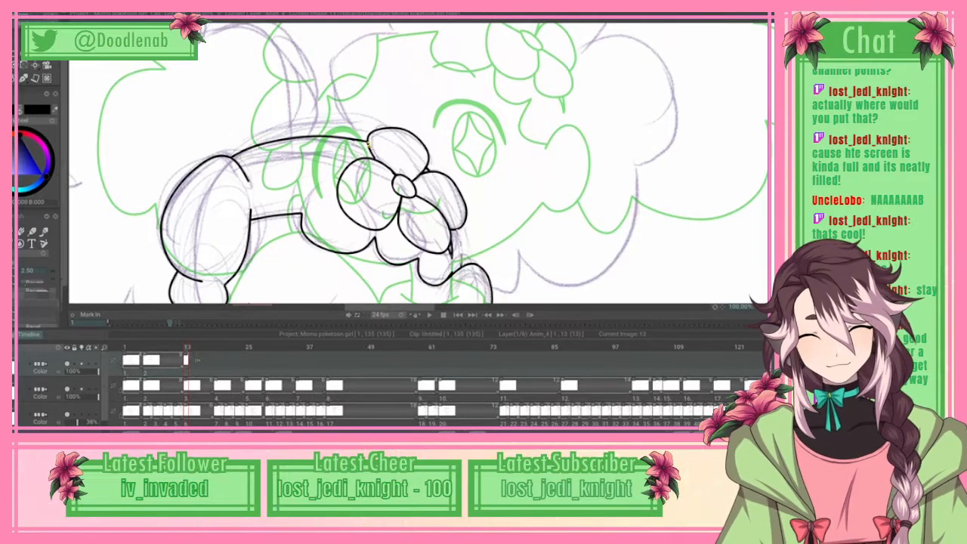
pyautogui.scroll(-3, 418, 163)
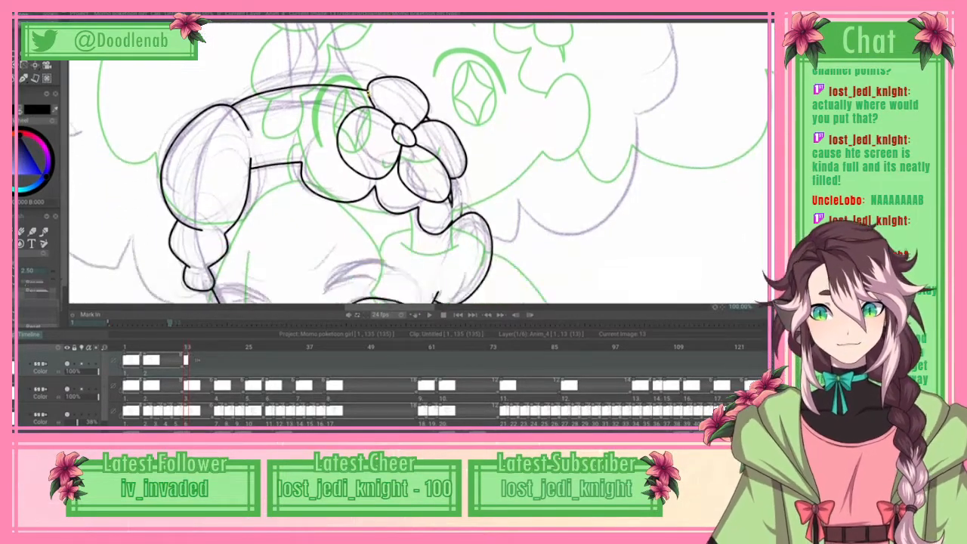
# Step: Try to trace the hair band's lower edge and the inner line above it between the side puff and the flower, applying each spline
pyautogui.scroll(2, 417, 164)
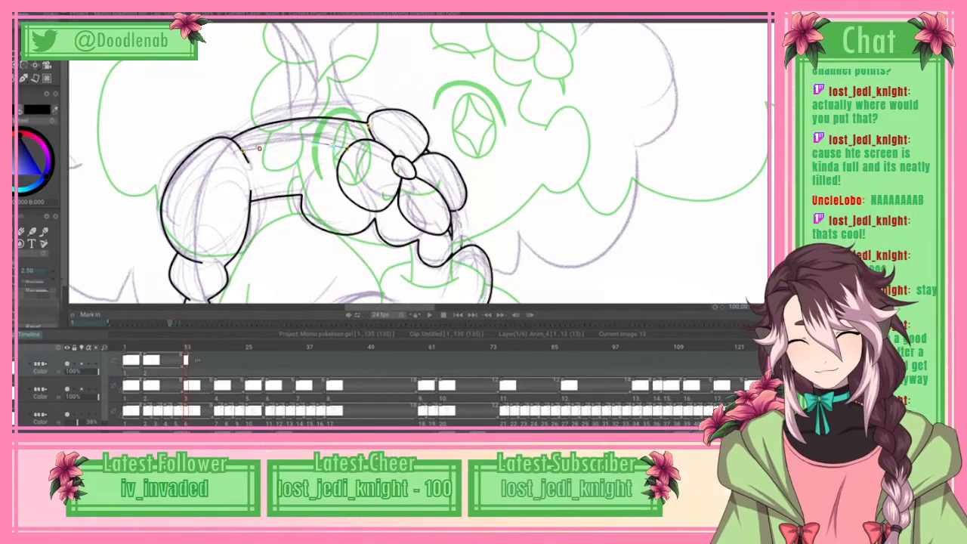
pyautogui.click(31, 13)
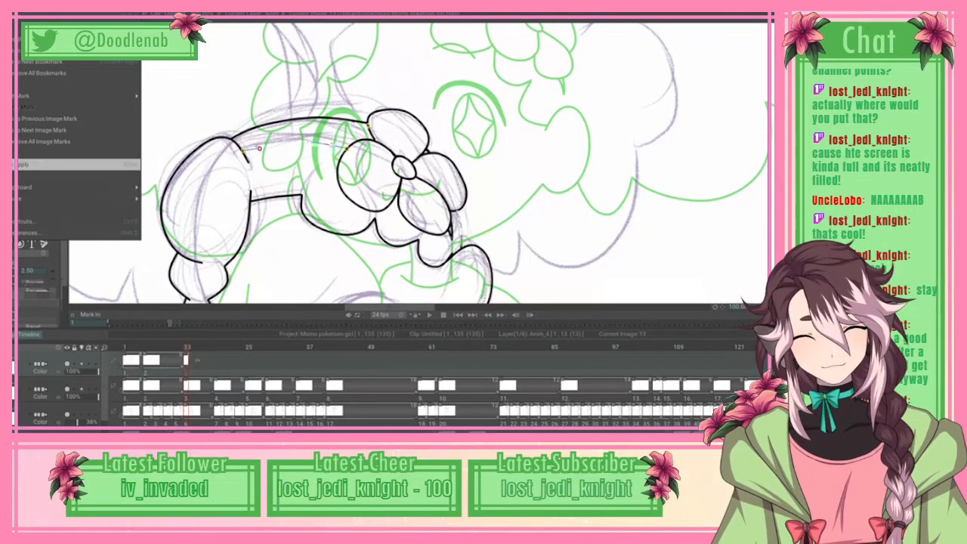
pyautogui.click(79, 165)
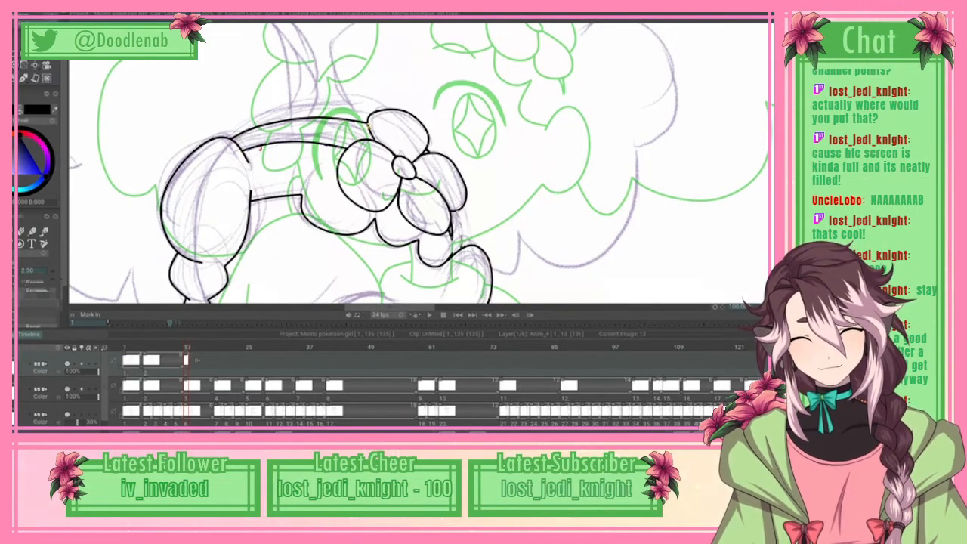
pyautogui.moveTo(280, 133); pyautogui.dragTo(312, 132)
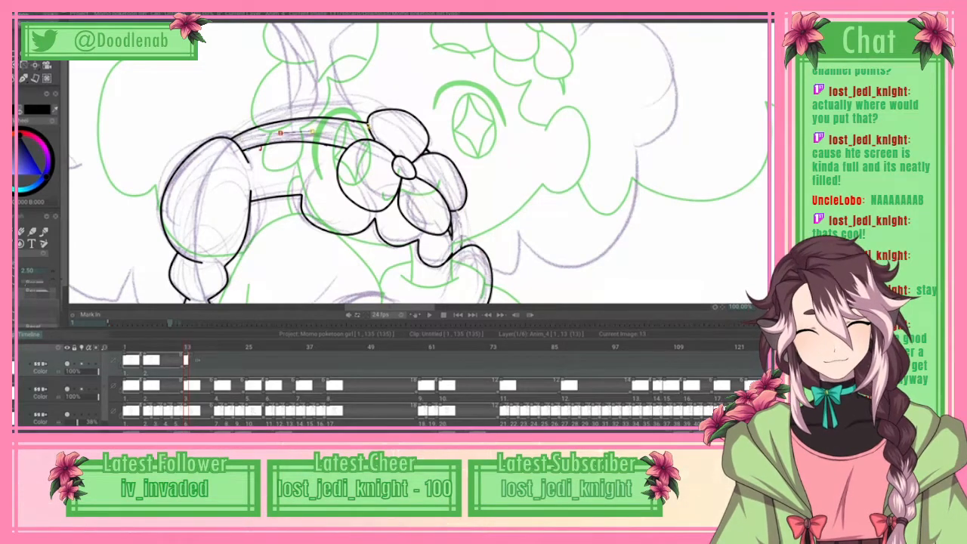
pyautogui.click(312, 132)
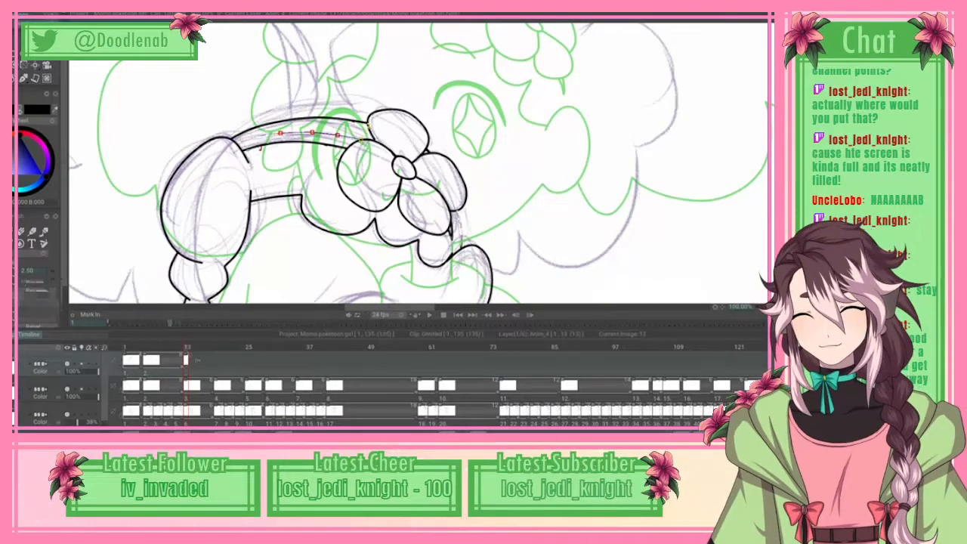
pyautogui.click(25, 13)
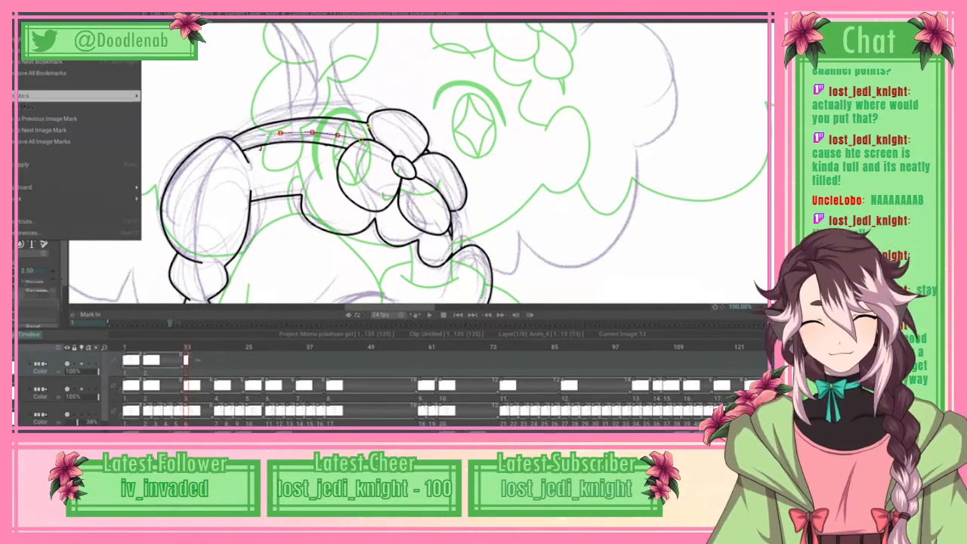
pyautogui.click(45, 164)
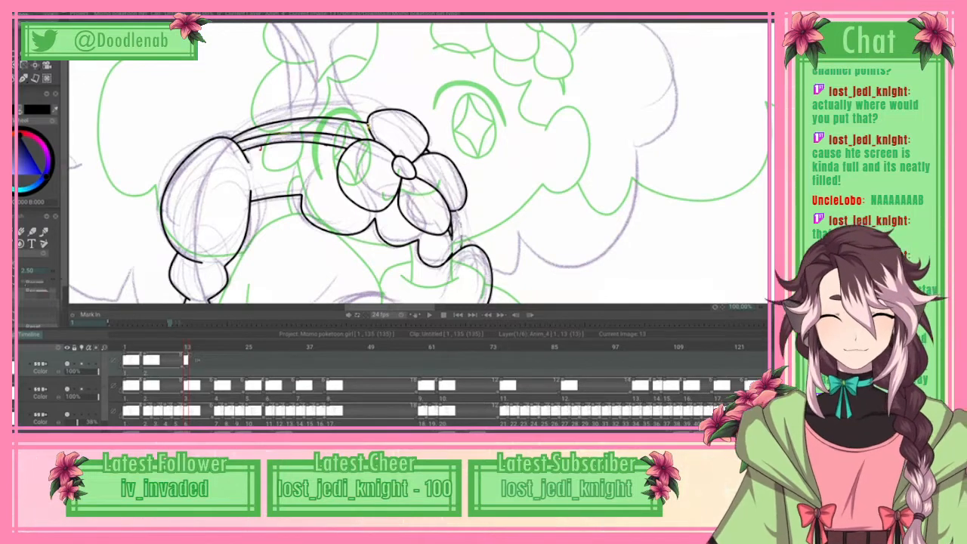
# Step: Try to retrace the hair band's lower edge with a spline from the side puff to the flower's front petal, and apply it
pyautogui.scroll(-6, 418, 163)
pyautogui.scroll(7, 419, 163)
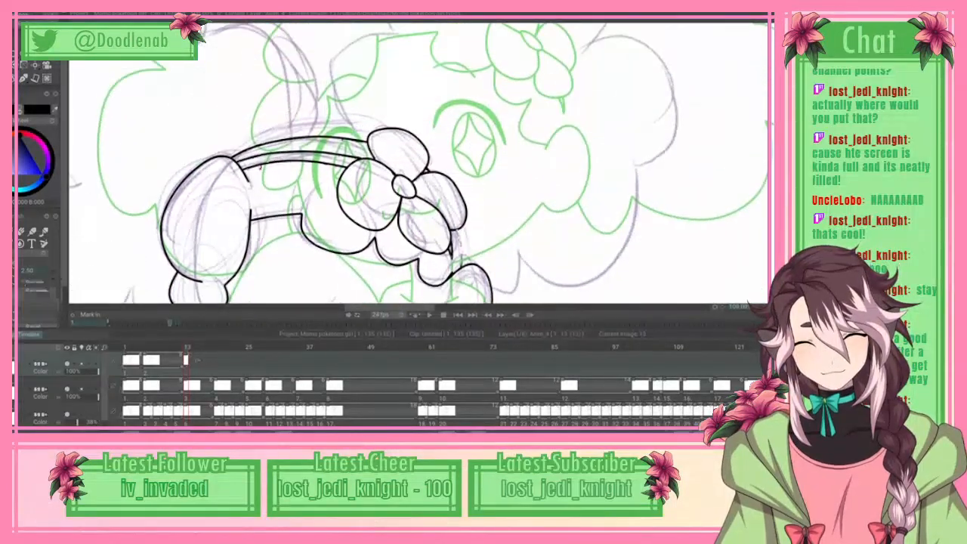
pyautogui.moveTo(258, 168); pyautogui.dragTo(344, 170)
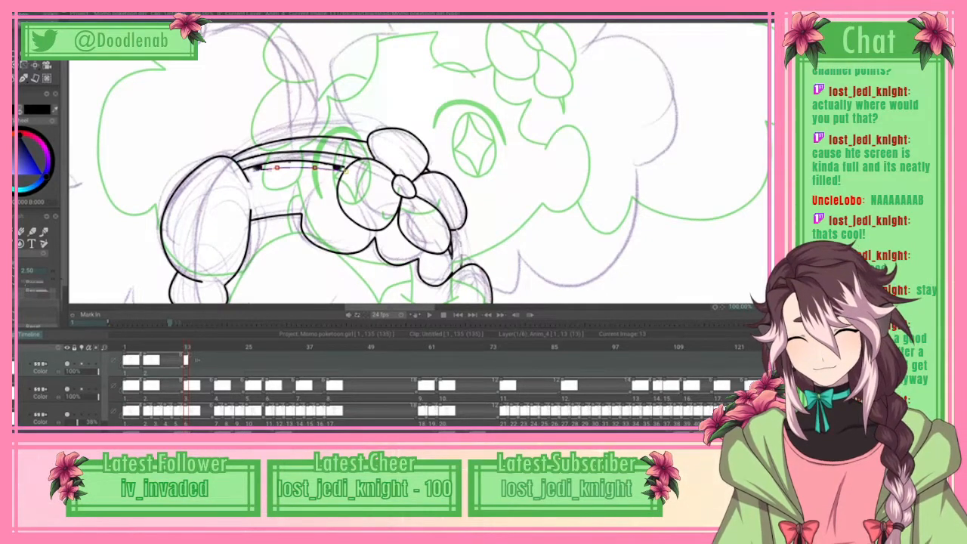
pyautogui.click(20, 15)
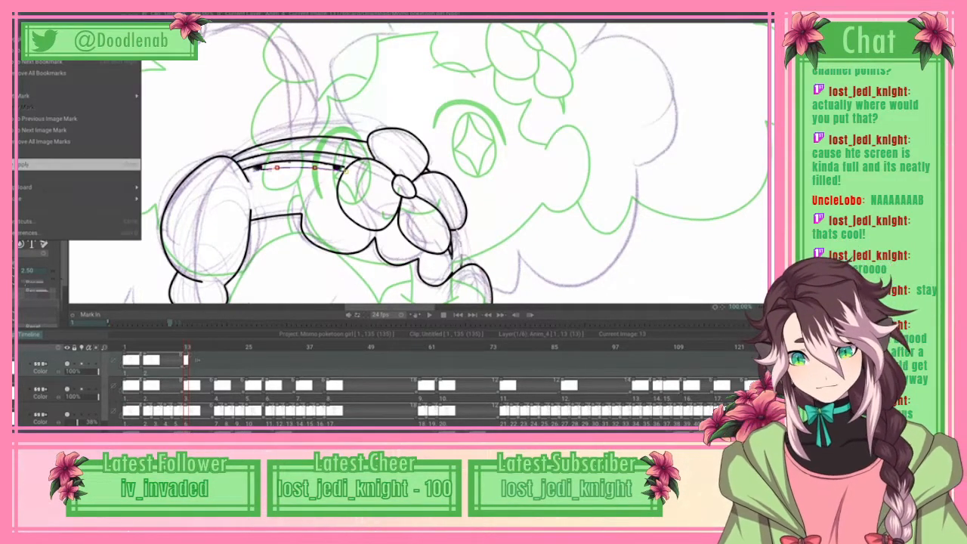
pyautogui.click(45, 164)
pyautogui.click(22, 232)
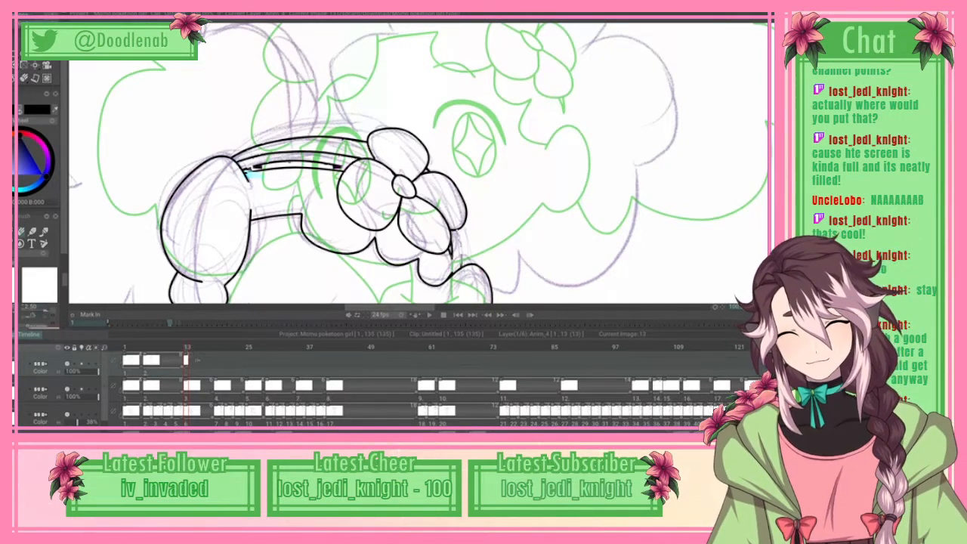
# Step: Try to retrace the hair band's inner line with a spline between its upper and lower edges, and apply it
pyautogui.press('b')
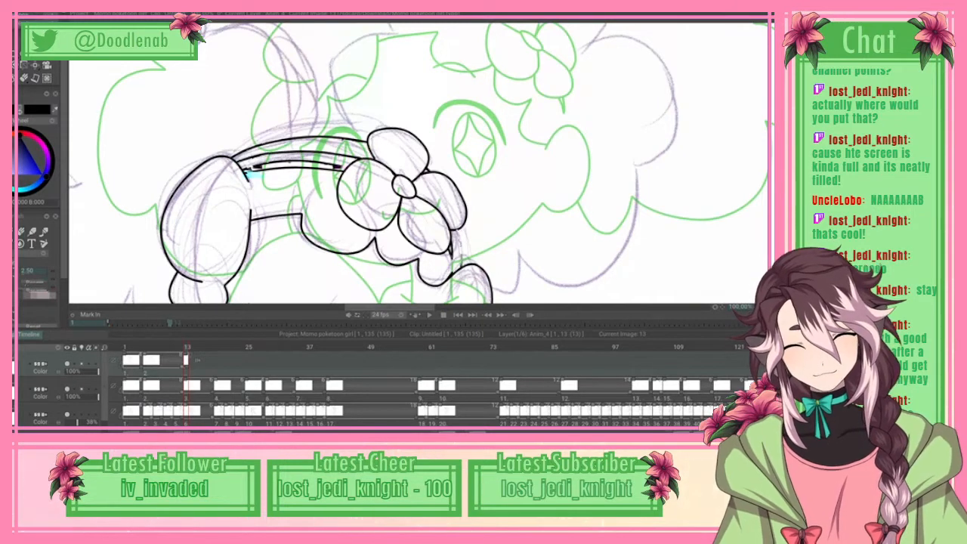
pyautogui.moveTo(312, 149); pyautogui.dragTo(275, 155)
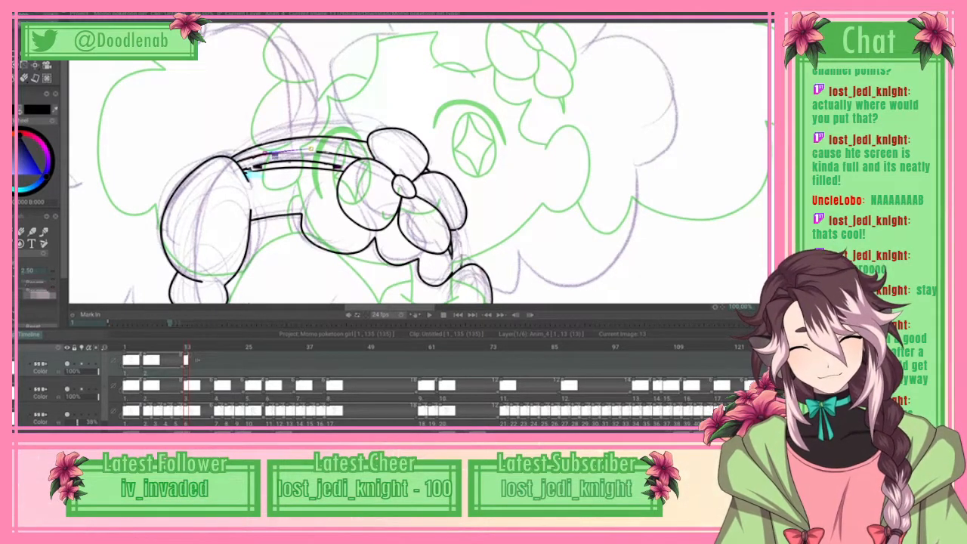
pyautogui.click(352, 157)
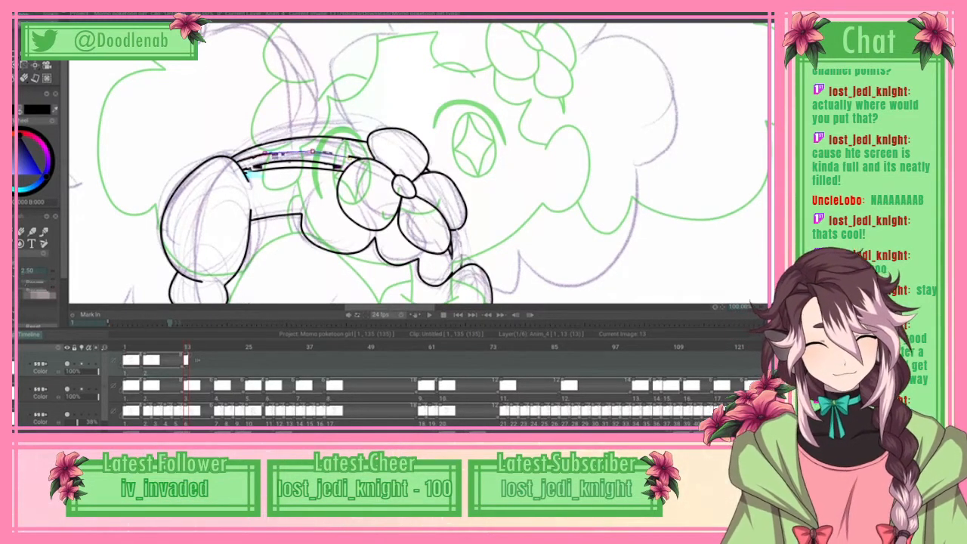
pyautogui.click(350, 157)
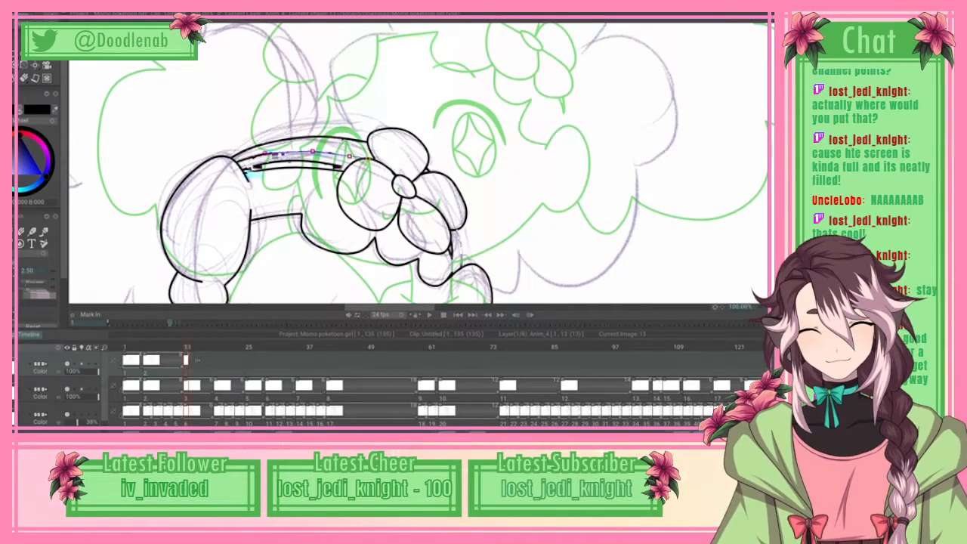
pyautogui.click(27, 18)
pyautogui.click(80, 164)
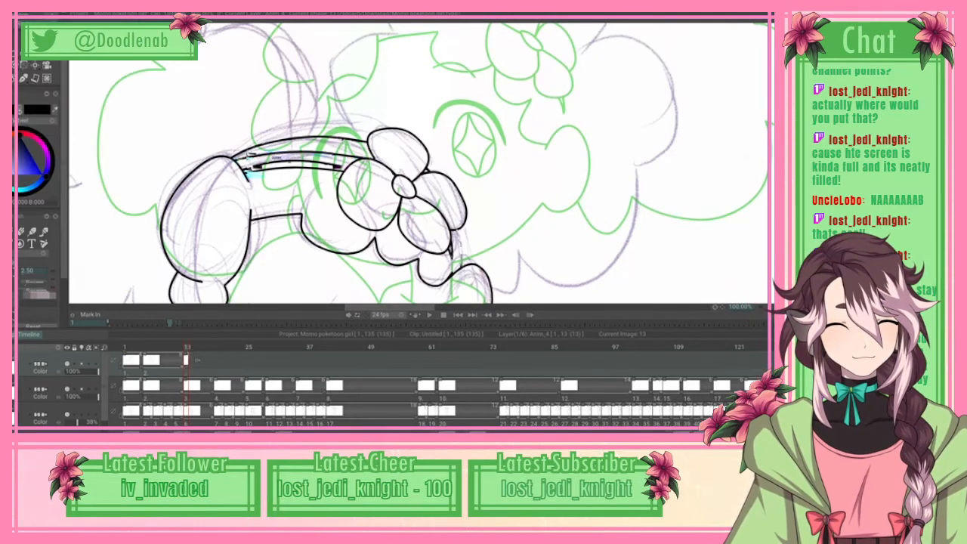
pyautogui.scroll(-2, 418, 164)
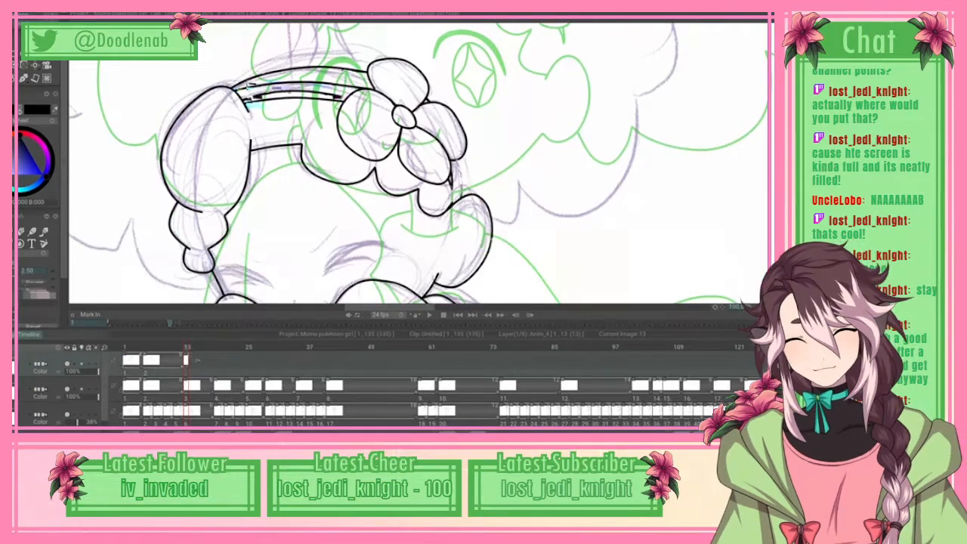
pyautogui.scroll(-2, 418, 164)
pyautogui.scroll(4, 417, 164)
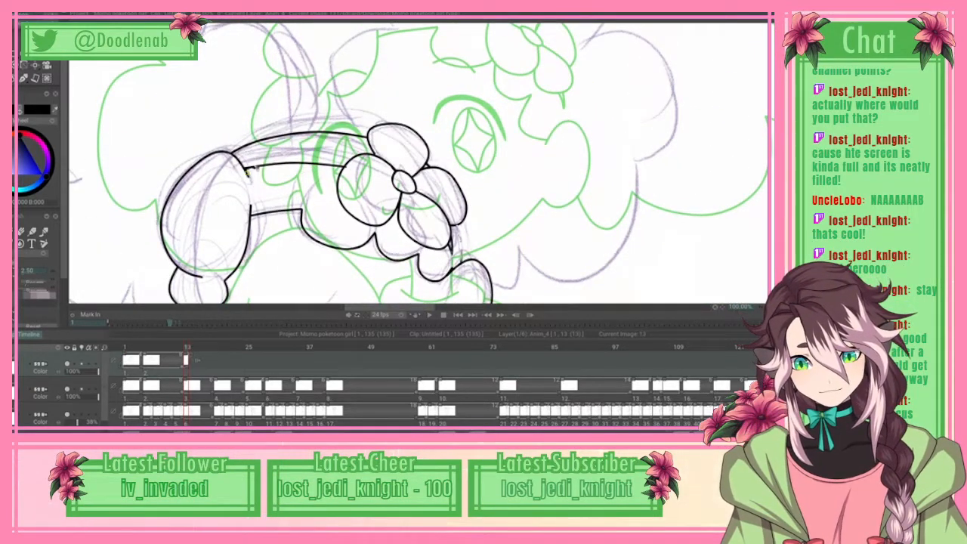
# Step: Redraw the hair band's lower edge as a smooth arched spline from the side puff to the flower's front petal, and apply it
pyautogui.click(247, 172)
pyautogui.moveTo(288, 161); pyautogui.dragTo(304, 160)
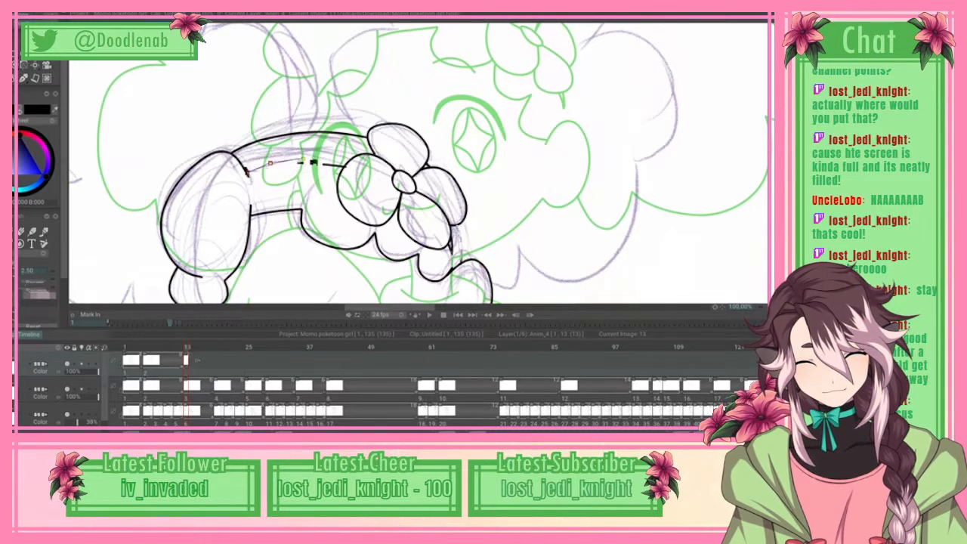
pyautogui.click(307, 159)
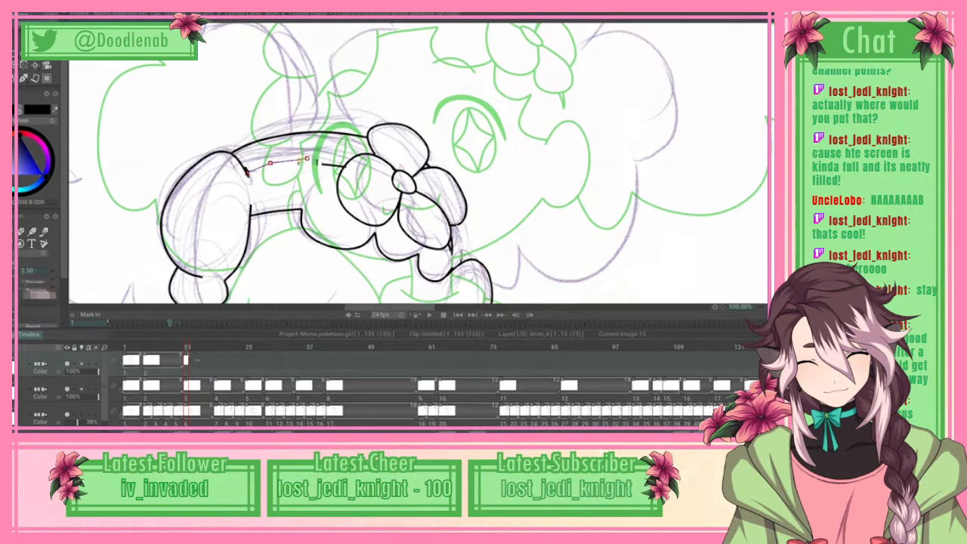
pyautogui.click(319, 159)
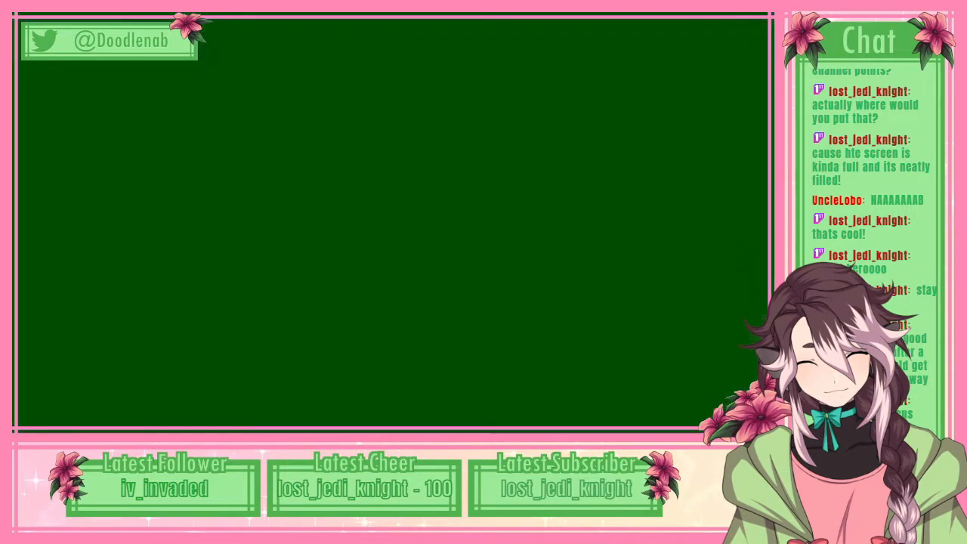
pyautogui.moveTo(313, 145)
pyautogui.mouseDown()
pyautogui.moveTo(329, 158)
pyautogui.moveTo(315, 159)
pyautogui.mouseUp()
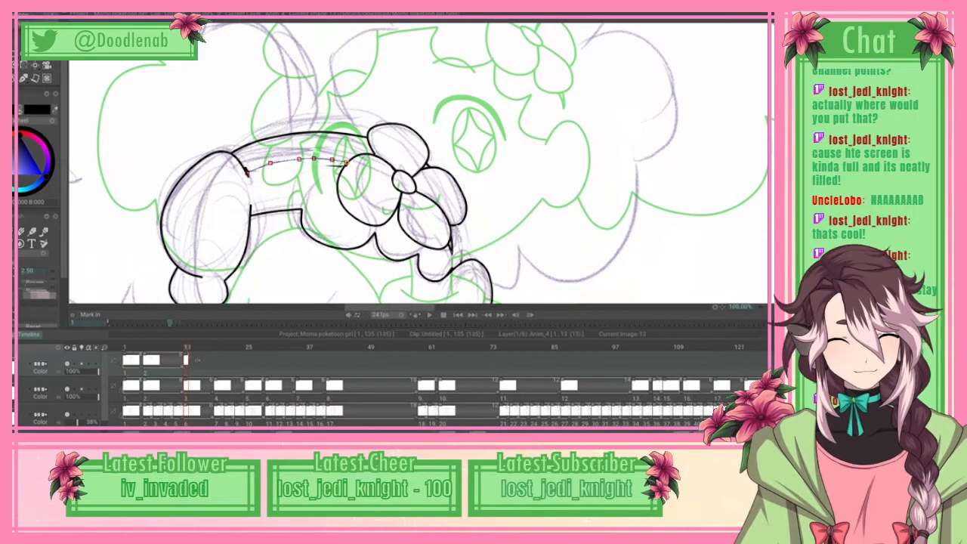
pyautogui.rightClick(347, 162)
pyautogui.click(80, 164)
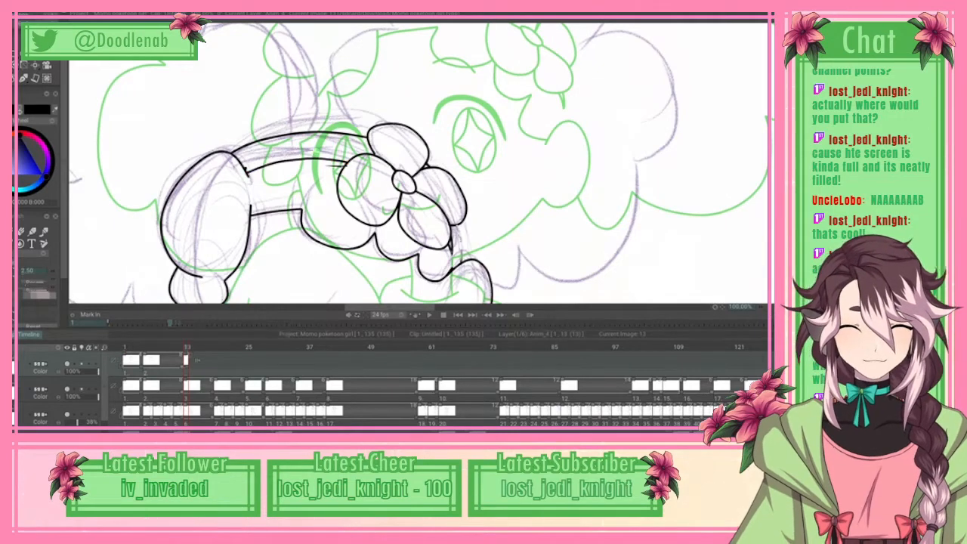
# Step: Trace the hair band's inner line with an arched spline from the side puff to the flower, apply it, and switch to the eraser
pyautogui.scroll(-3, 421, 163)
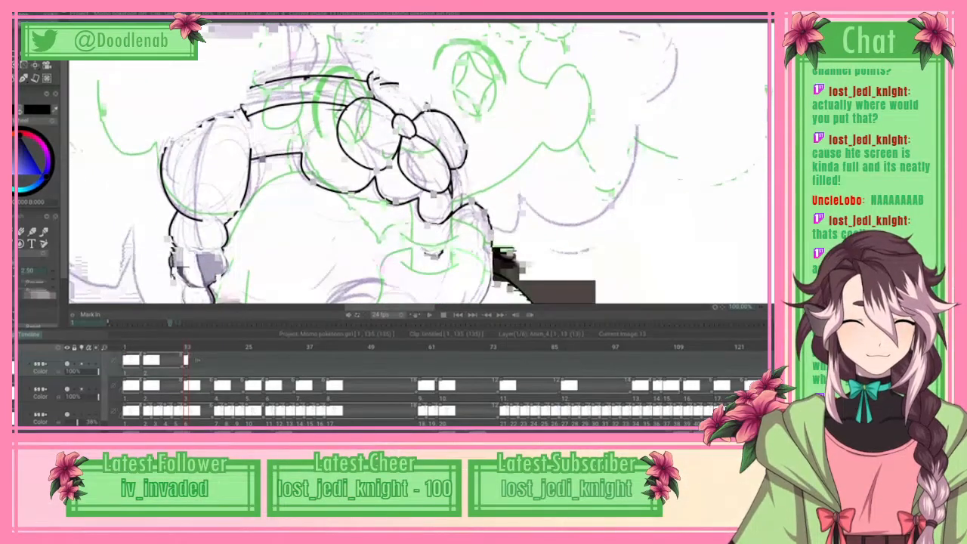
pyautogui.scroll(3, 417, 163)
pyautogui.scroll(-3, 417, 163)
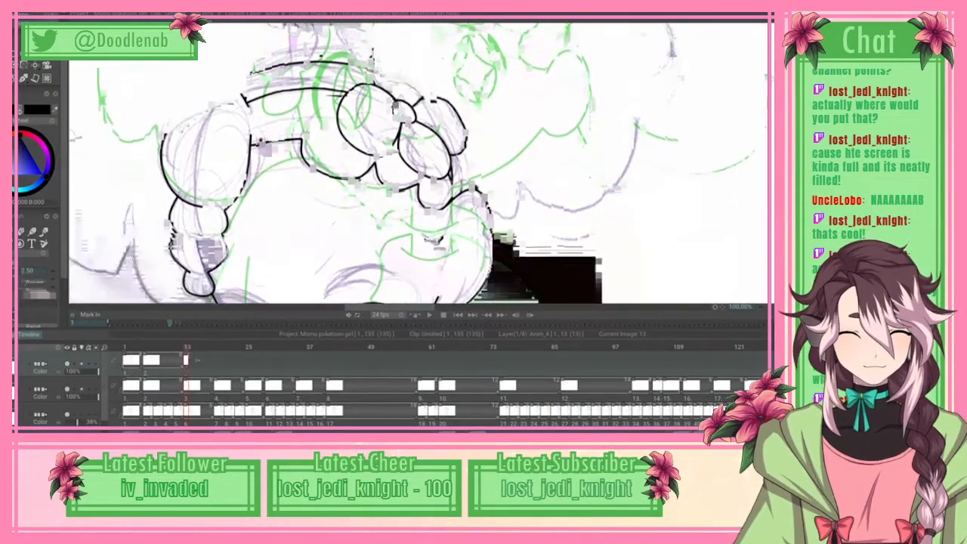
pyautogui.scroll(2, 418, 163)
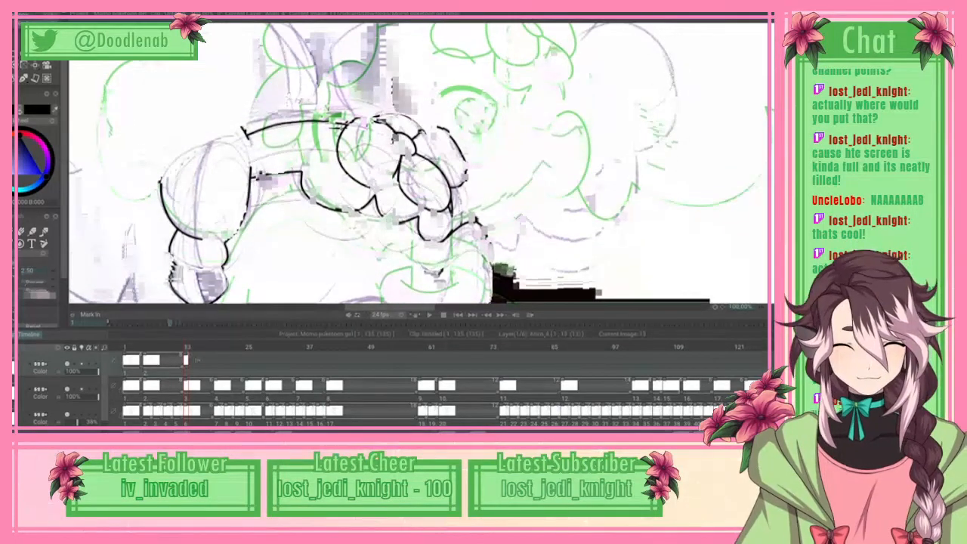
pyautogui.scroll(-3, 417, 163)
pyautogui.scroll(4, 418, 163)
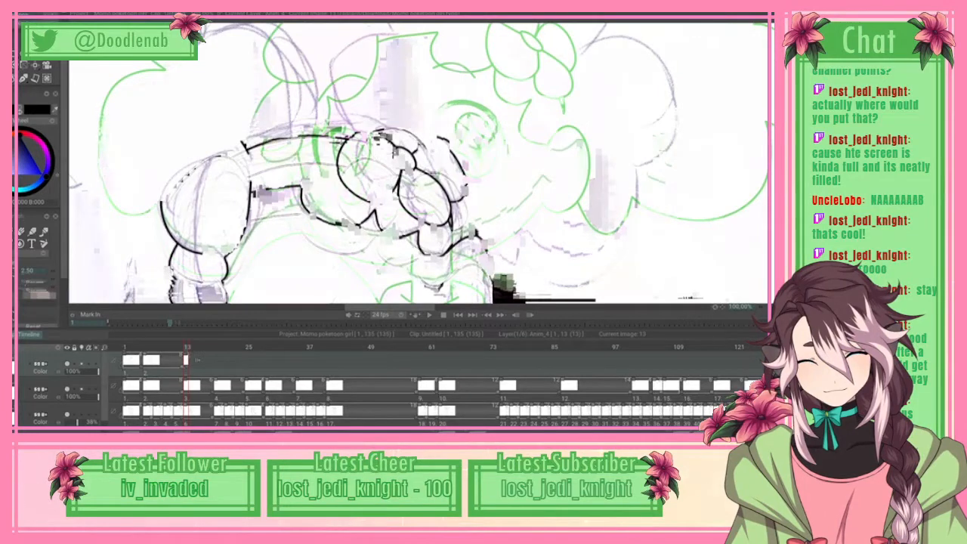
pyautogui.moveTo(261, 154); pyautogui.dragTo(294, 149)
pyautogui.click(294, 148)
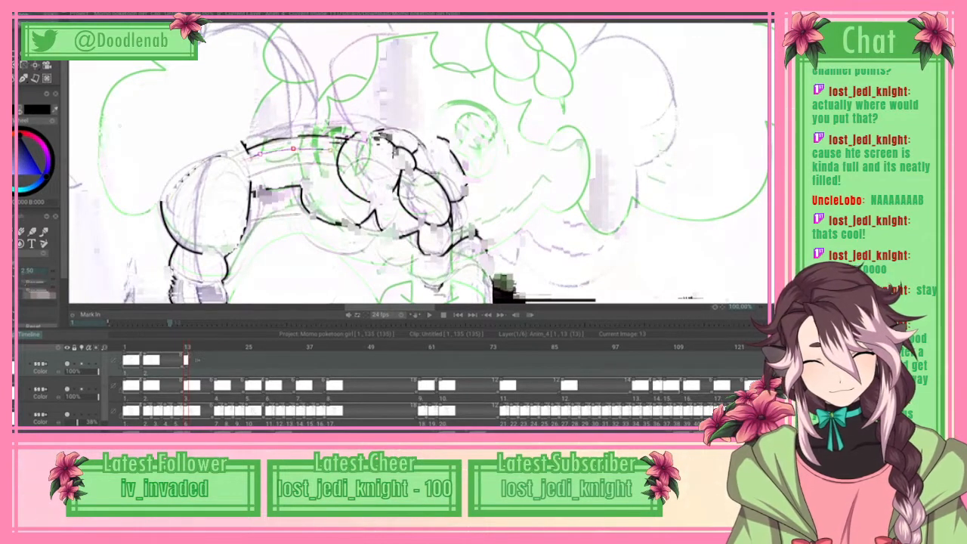
pyautogui.click(330, 149)
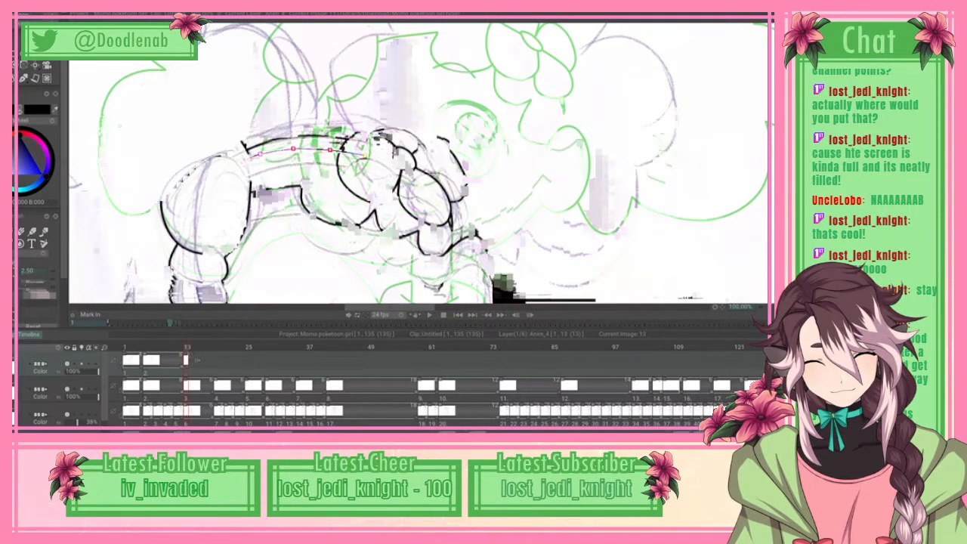
pyautogui.click(363, 155)
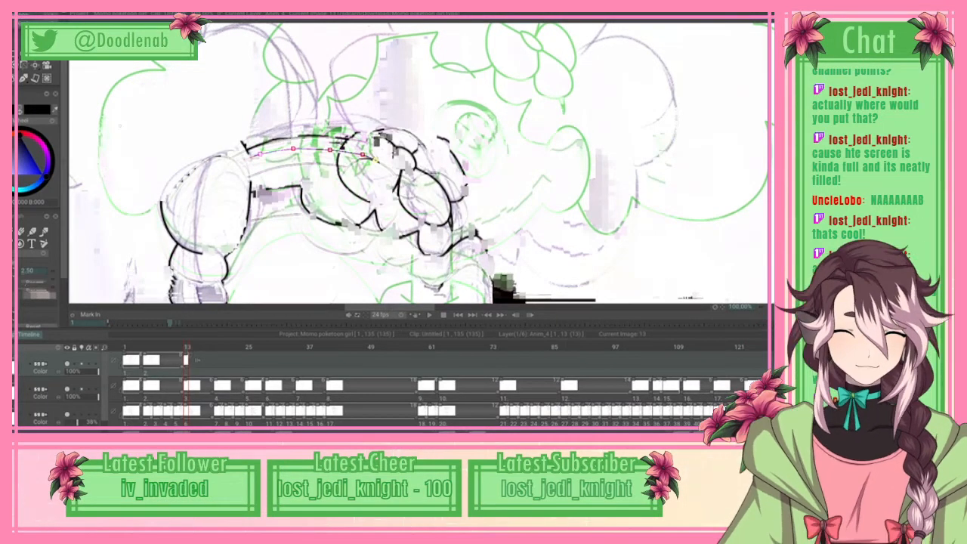
pyautogui.click(30, 14)
pyautogui.click(75, 164)
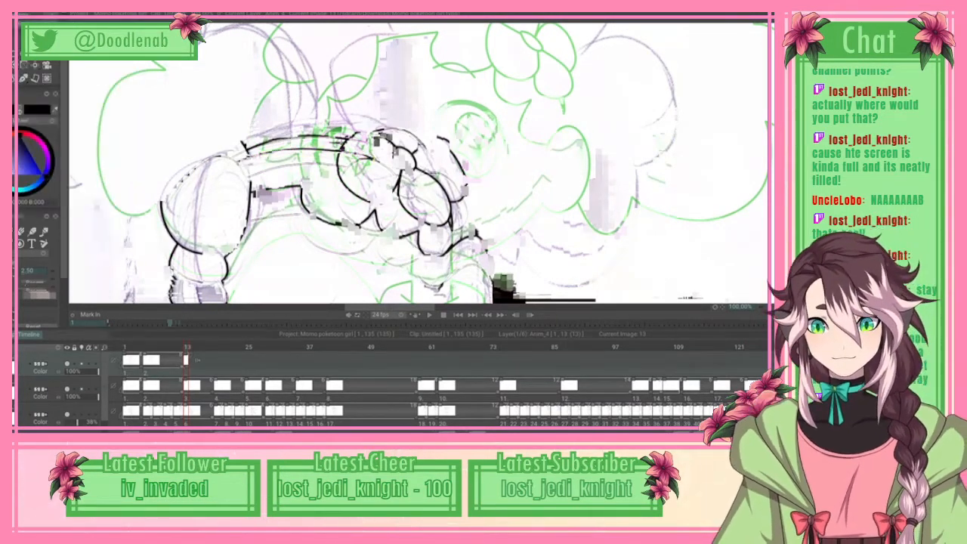
pyautogui.press('e')
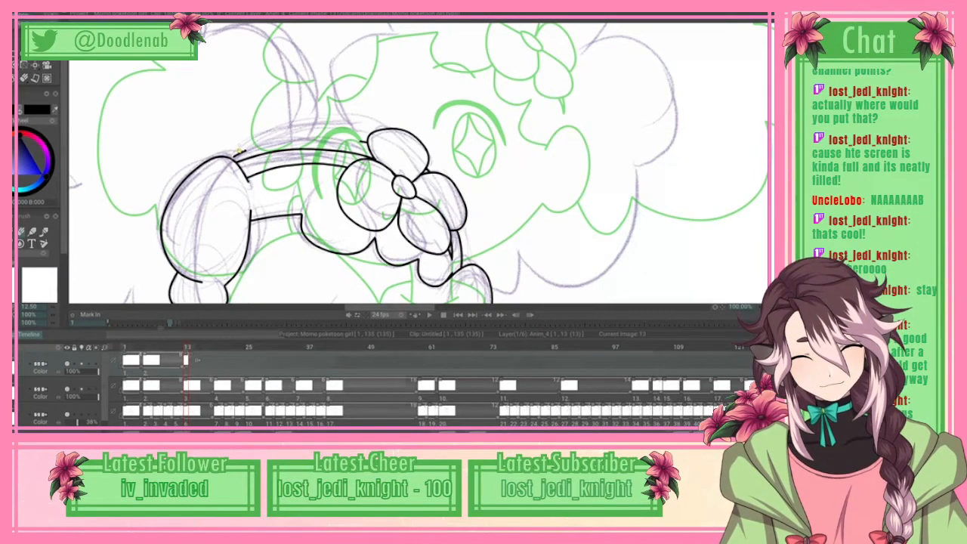
# Step: Save the project and trace the hair band's upper edge with a spline running to the flower's top petal, applying the curve
pyautogui.hotkey('ctrl', 's')
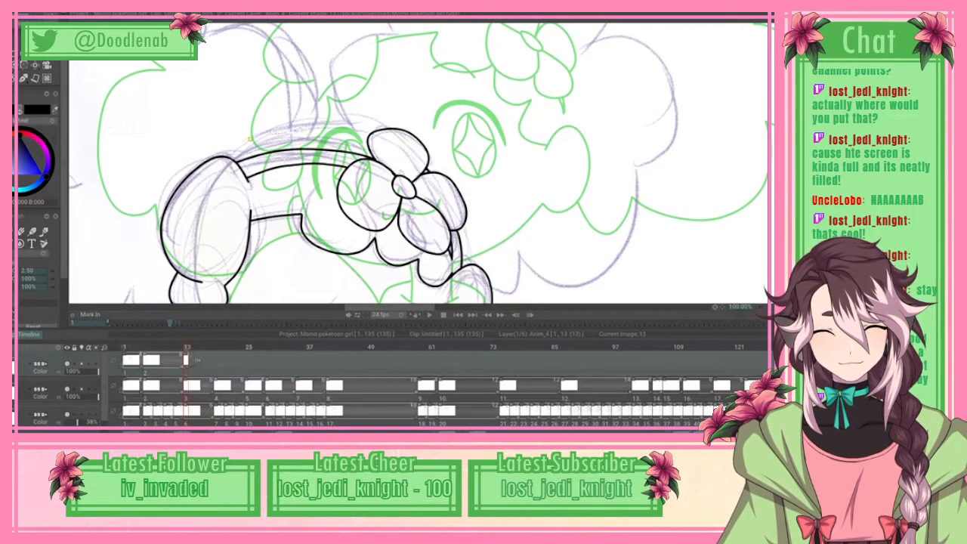
pyautogui.moveTo(331, 128); pyautogui.dragTo(357, 129)
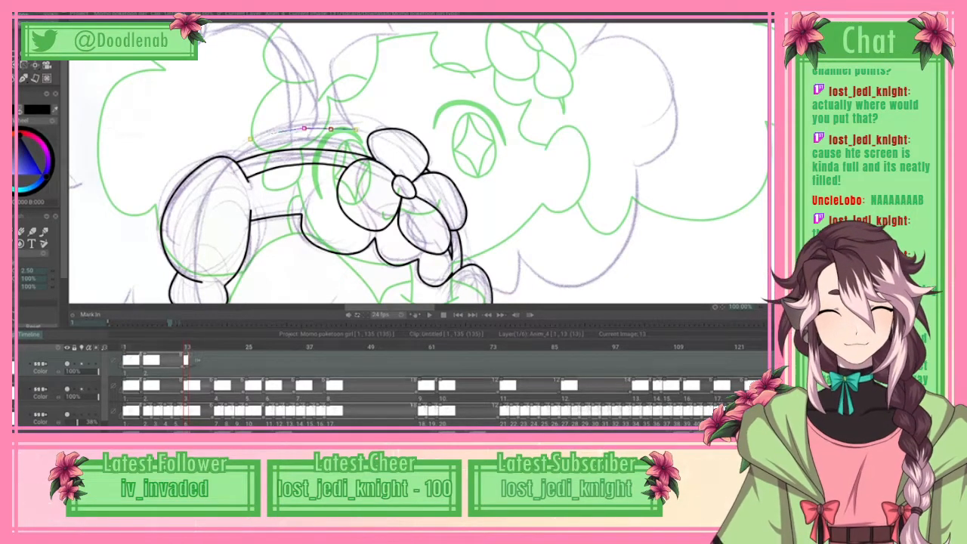
pyautogui.click(355, 130)
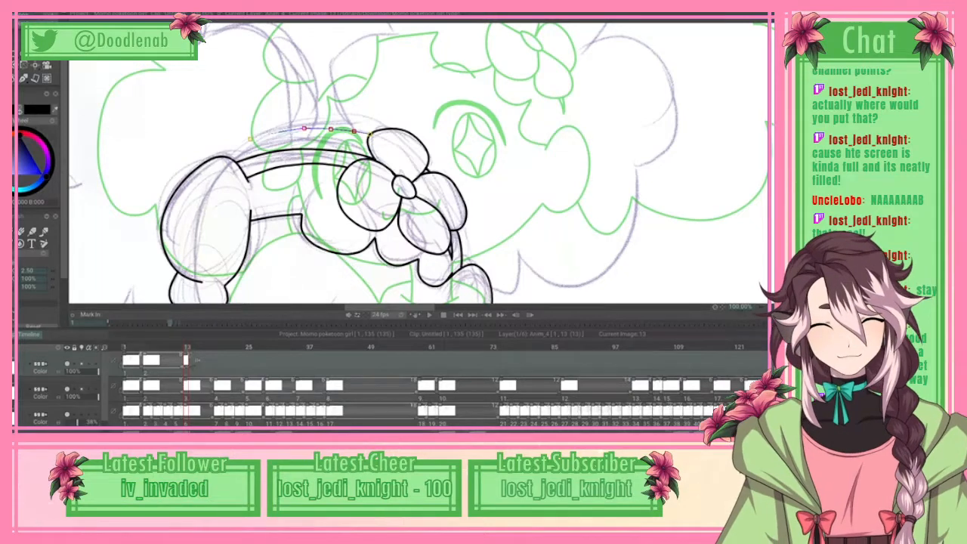
pyautogui.click(27, 24)
pyautogui.click(79, 164)
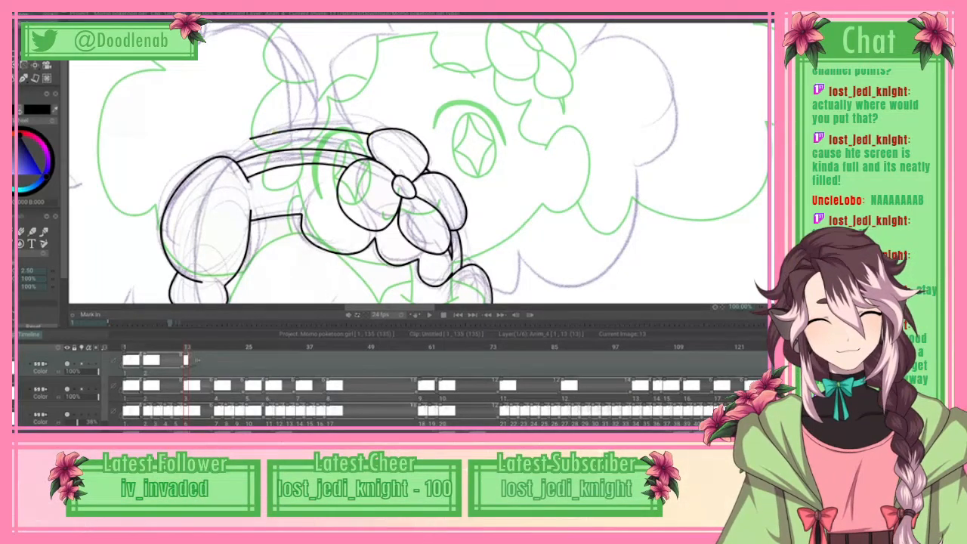
# Step: Begin a spline for the large hair outline, tracing from the hair band's upper edge up the first curve to its pointed corner
pyautogui.scroll(3, 418, 164)
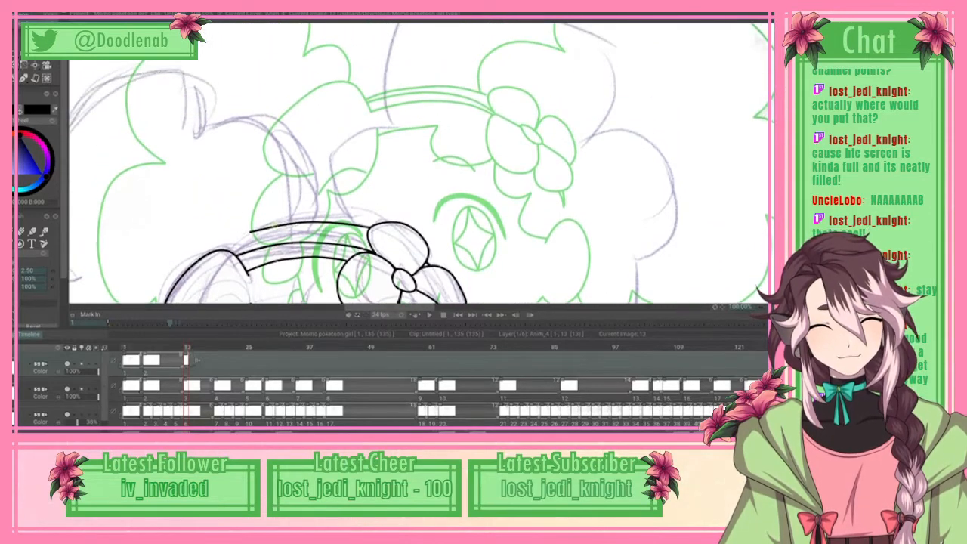
pyautogui.scroll(1, 418, 164)
pyautogui.scroll(-3, 418, 164)
pyautogui.scroll(1, 418, 164)
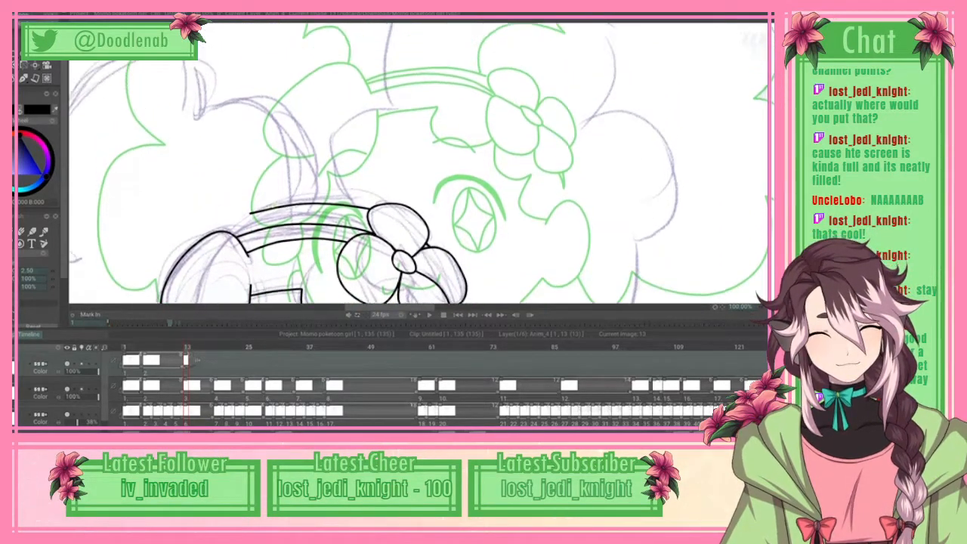
pyautogui.scroll(-3, 418, 164)
pyautogui.scroll(3, 418, 164)
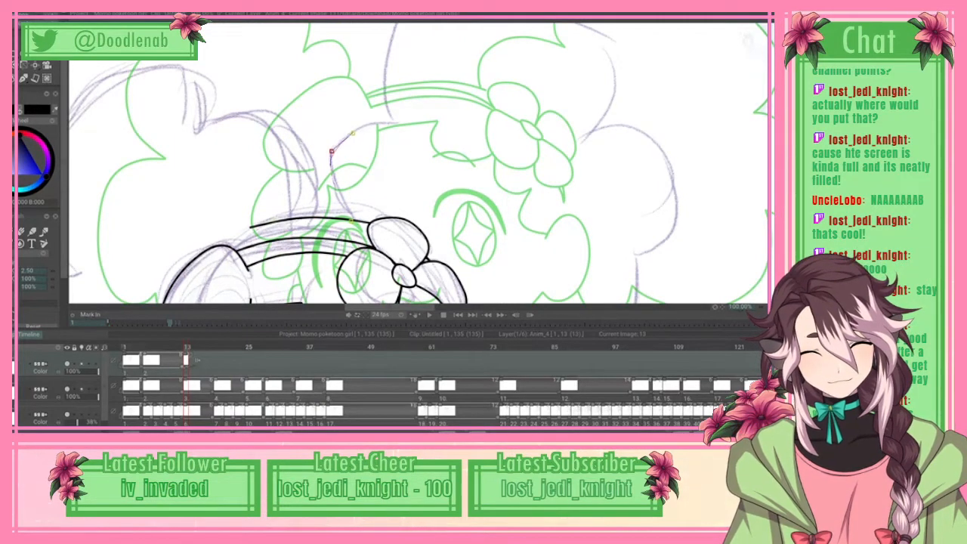
pyautogui.click(376, 123)
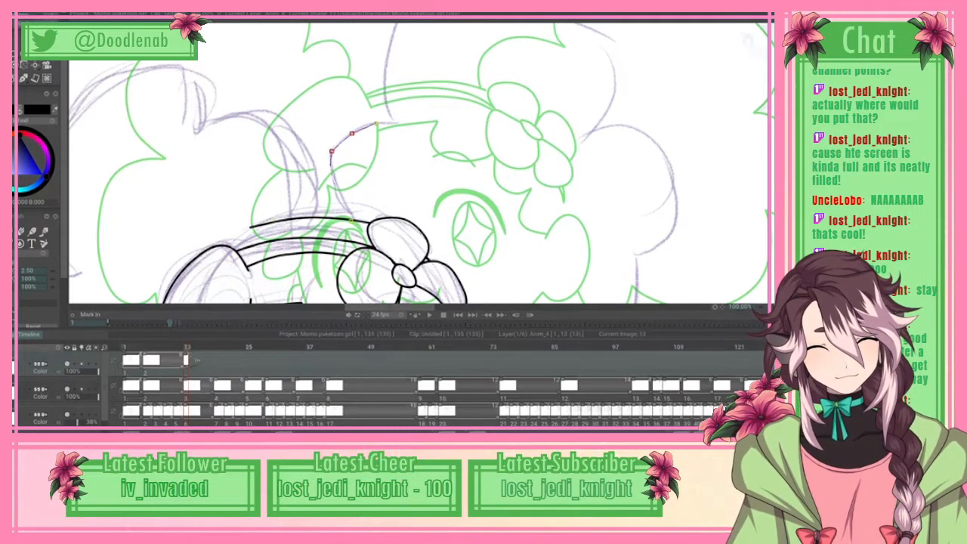
pyautogui.click(395, 123)
# Step: Extend the hair outline spline from the pointed corner over the top lobe and down its far side to the first notch
pyautogui.scroll(3, 418, 164)
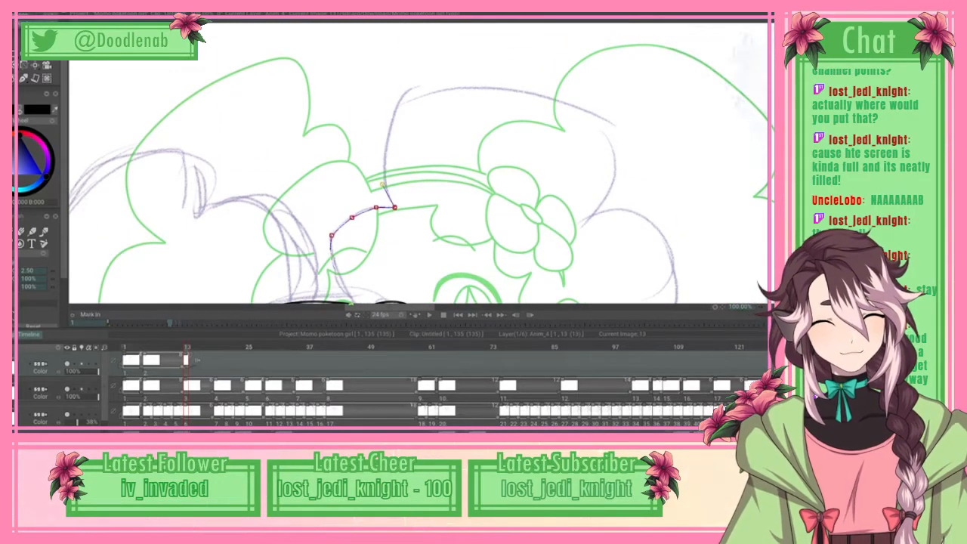
pyautogui.moveTo(421, 93); pyautogui.dragTo(520, 89)
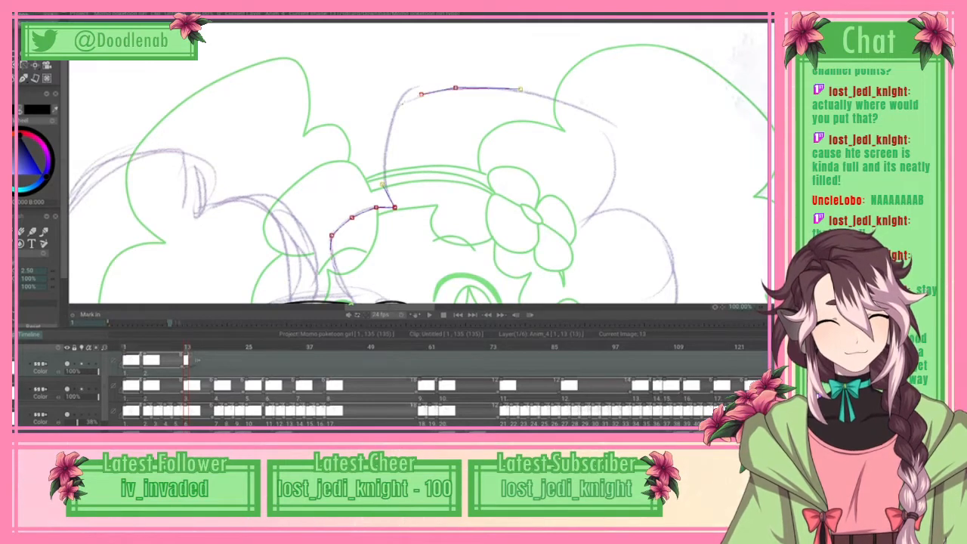
pyautogui.click(588, 108)
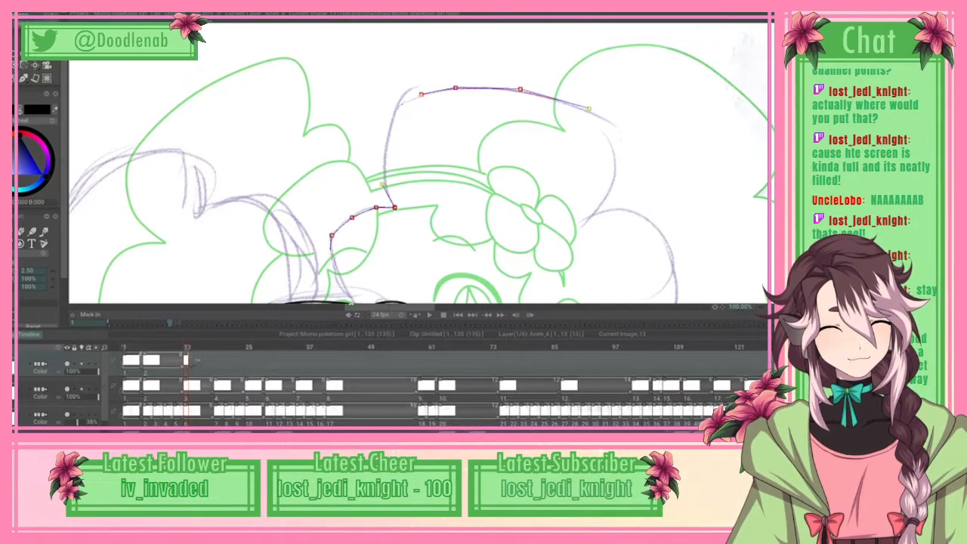
pyautogui.click(621, 141)
pyautogui.click(612, 157)
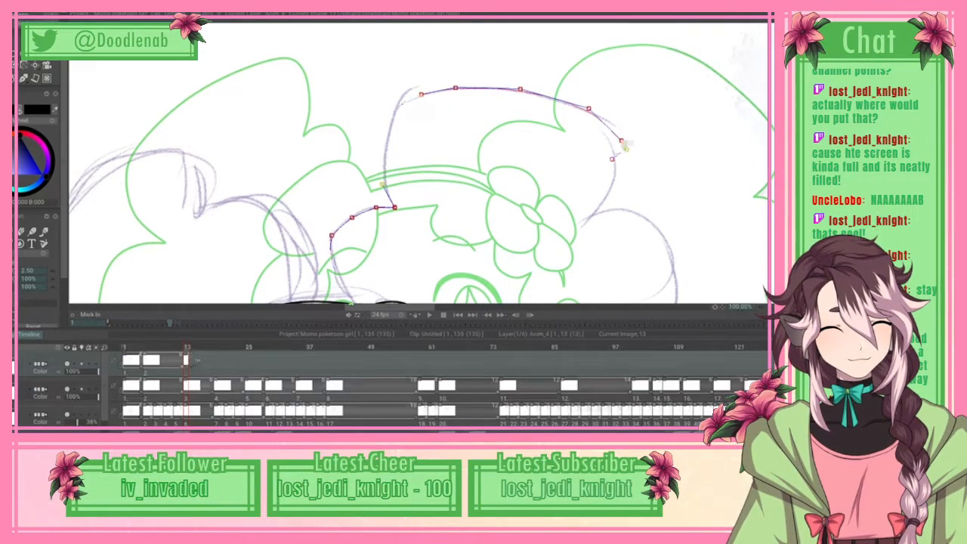
pyautogui.click(597, 202)
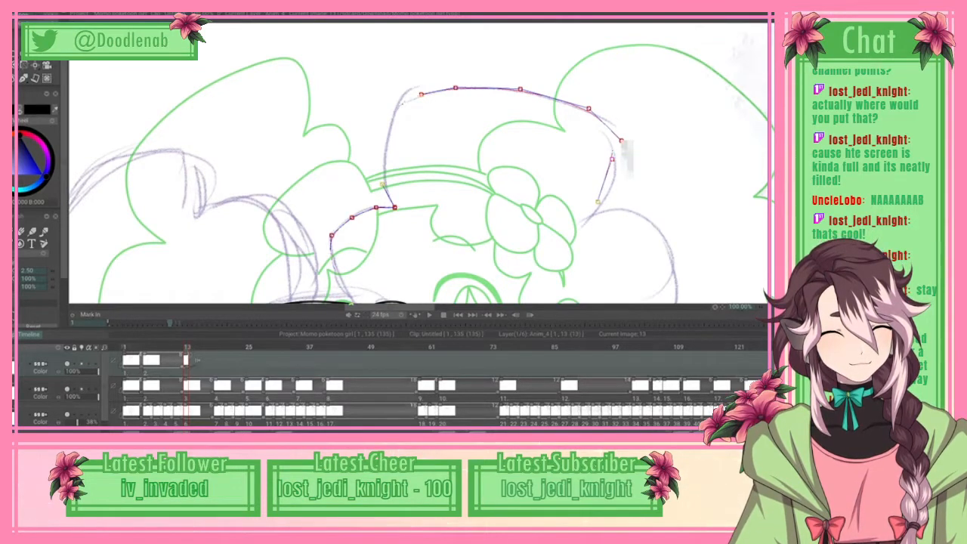
pyautogui.moveTo(612, 159); pyautogui.dragTo(603, 205)
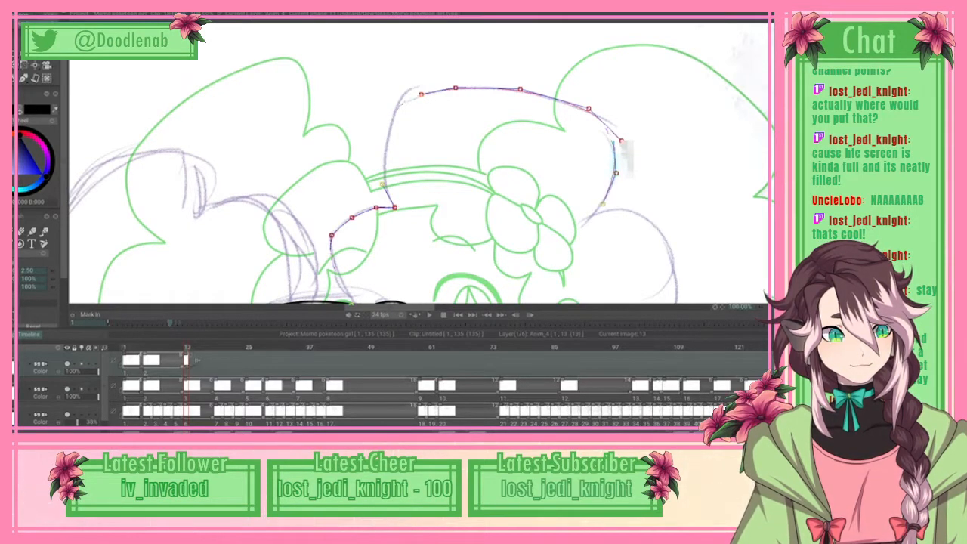
pyautogui.click(586, 221)
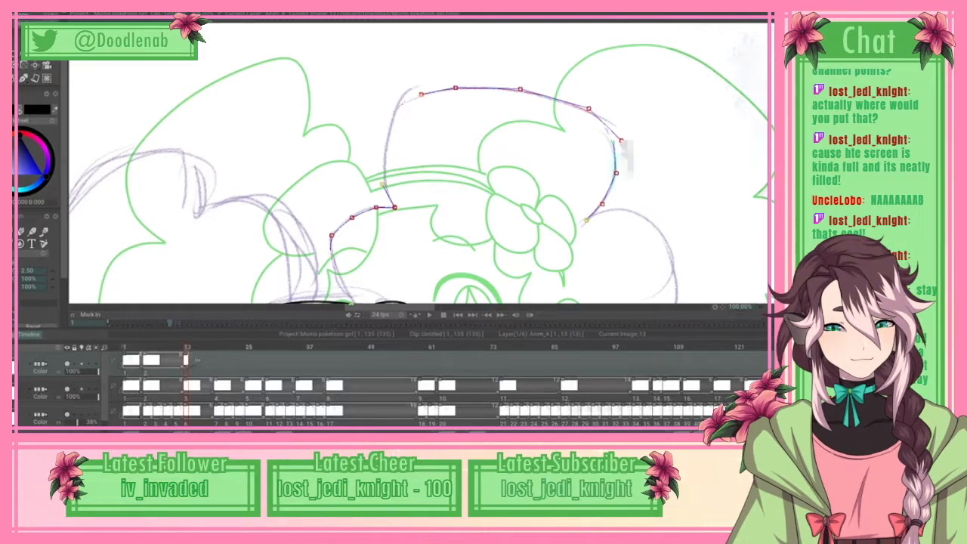
# Step: Continue the hair outline spline around the rounded middle lobe, from the first notch to the notch below it
pyautogui.click(608, 212)
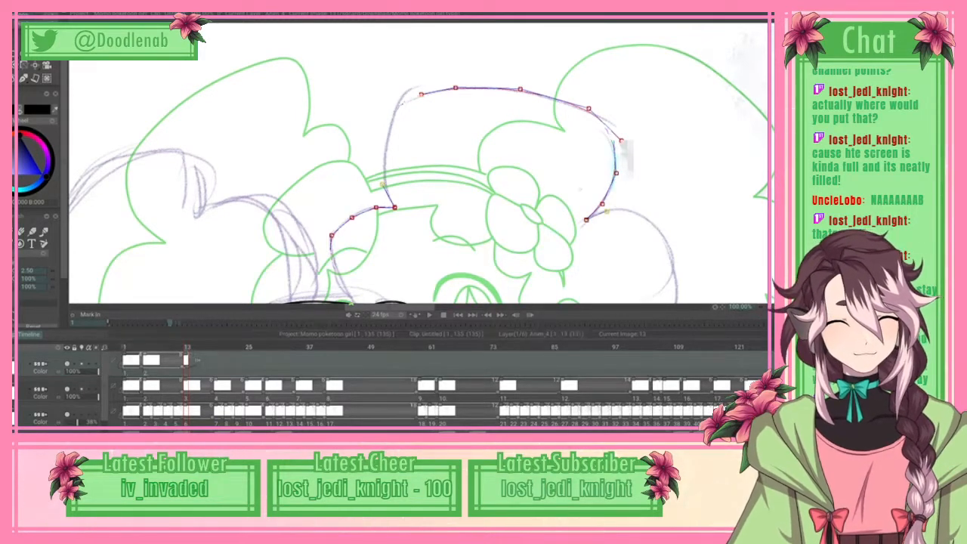
pyautogui.click(635, 215)
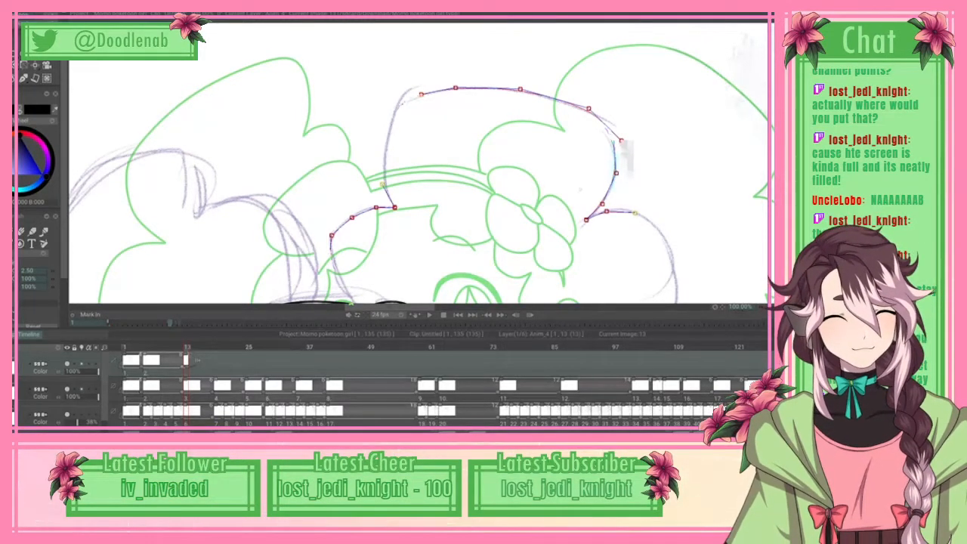
pyautogui.scroll(-3, 419, 163)
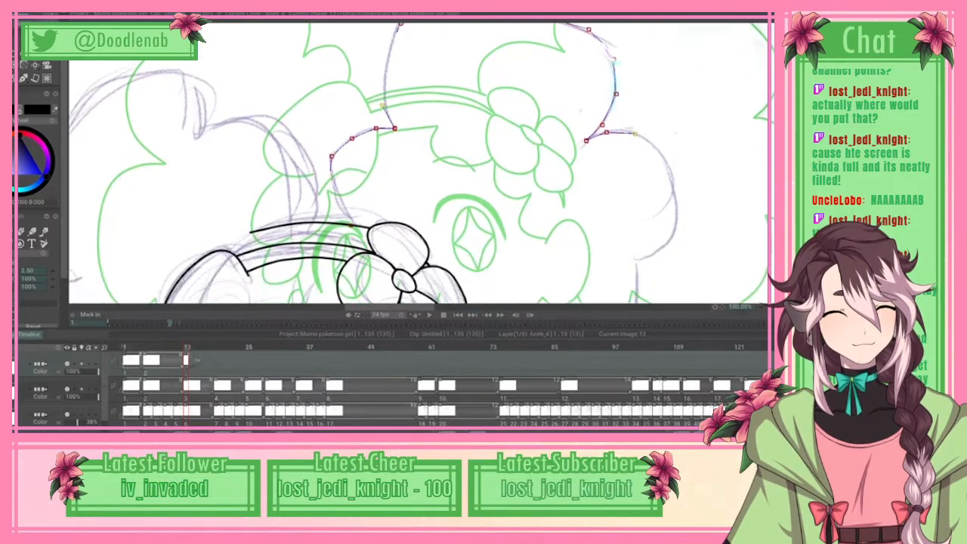
pyautogui.click(660, 151)
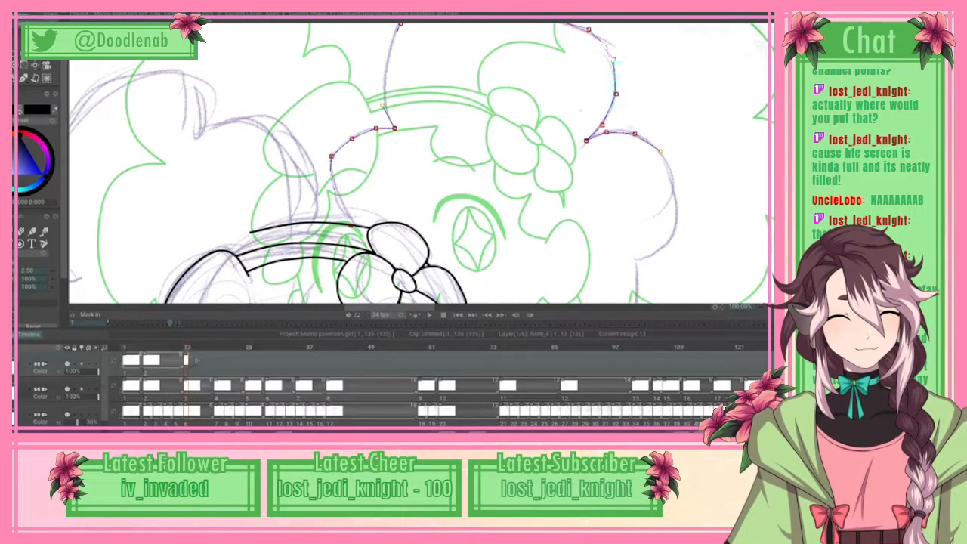
pyautogui.click(656, 247)
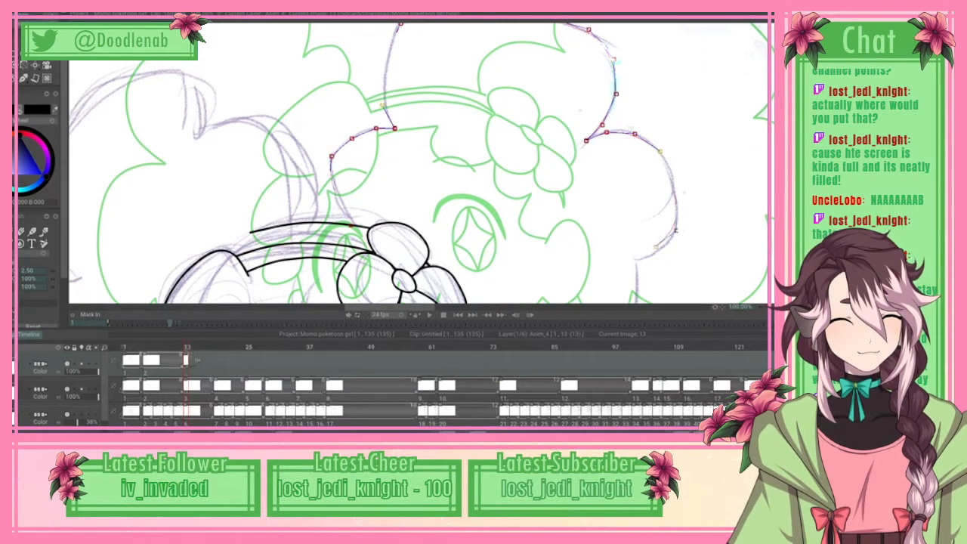
pyautogui.click(635, 262)
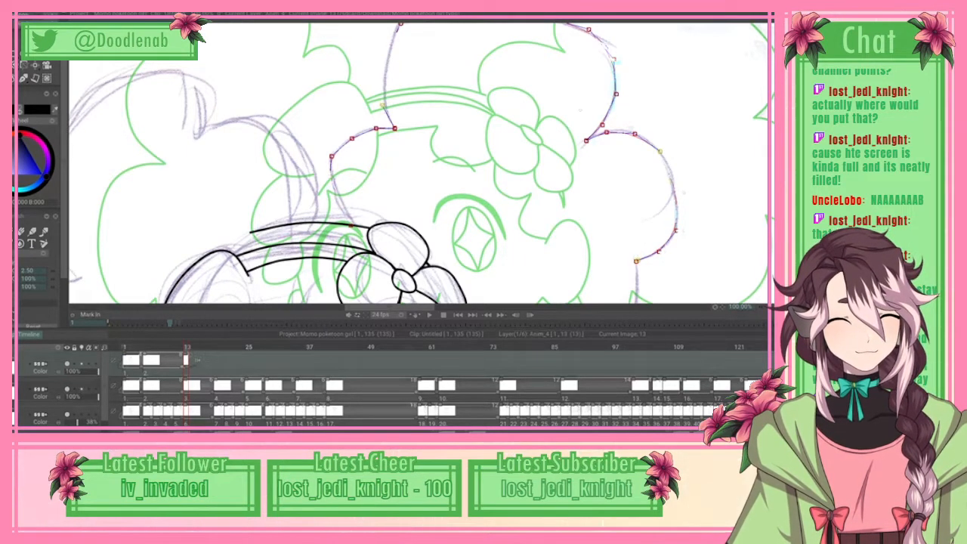
# Step: Continue the large hair outline spline around the lower lobe, from the notch below the middle lobe to the pointed notch near the braid
pyautogui.scroll(-3, 418, 164)
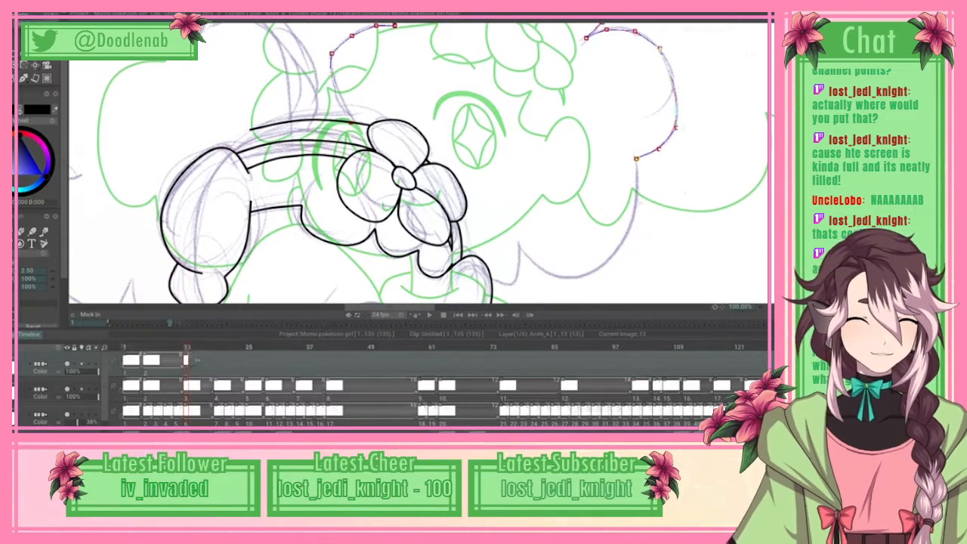
pyautogui.click(637, 191)
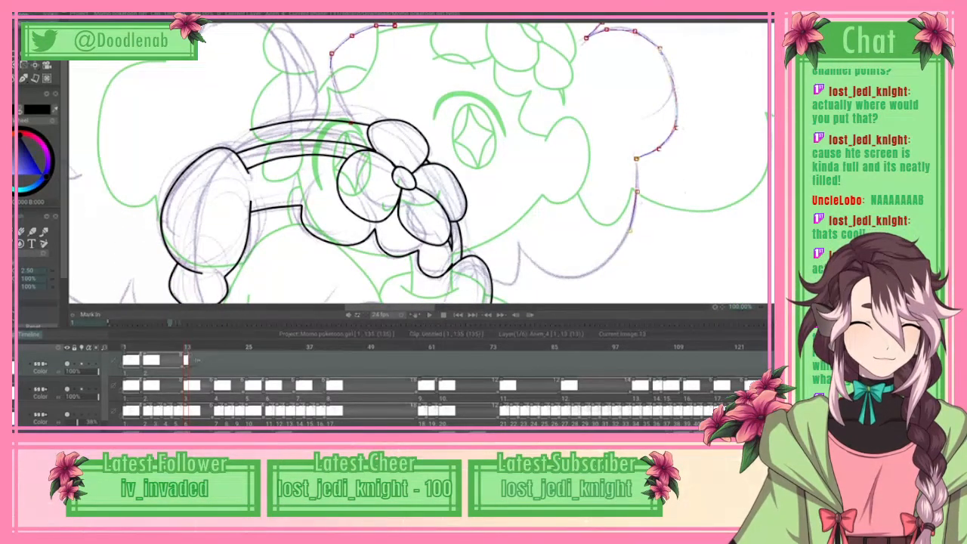
pyautogui.click(629, 232)
pyautogui.click(607, 263)
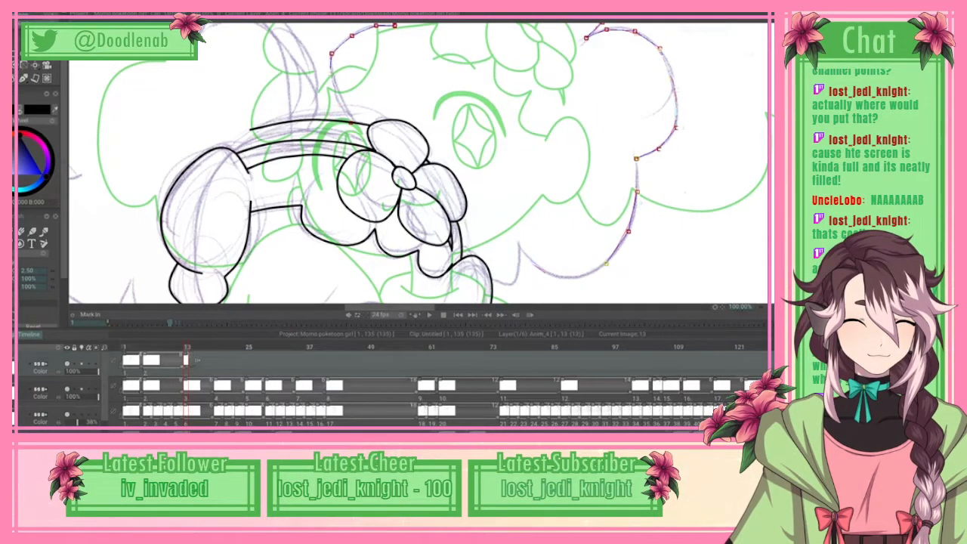
pyautogui.click(517, 237)
pyautogui.click(518, 232)
pyautogui.moveTo(518, 236); pyautogui.dragTo(520, 246)
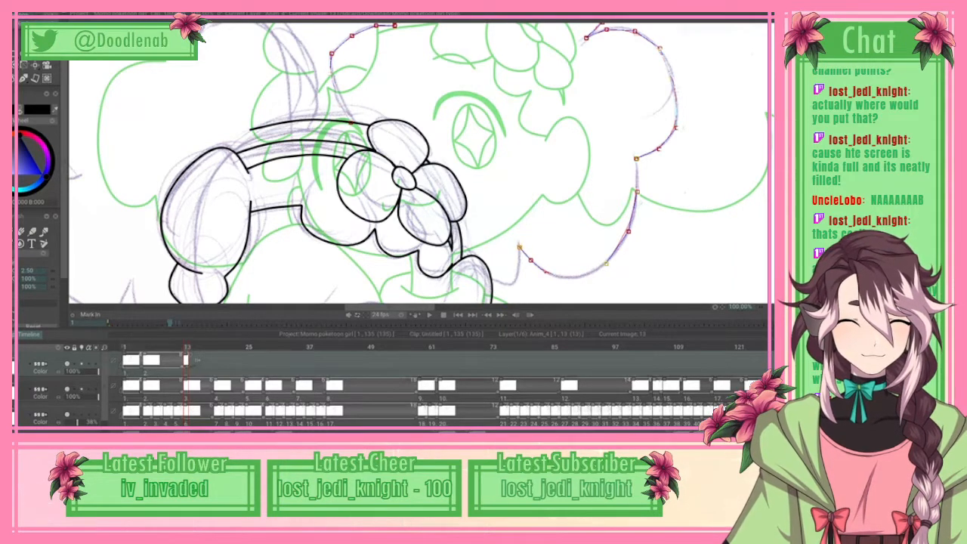
# Step: Finish the hair outline spline with a short curl from the lowest notch to the braid's edge and apply the curve
pyautogui.click(520, 270)
pyautogui.click(515, 284)
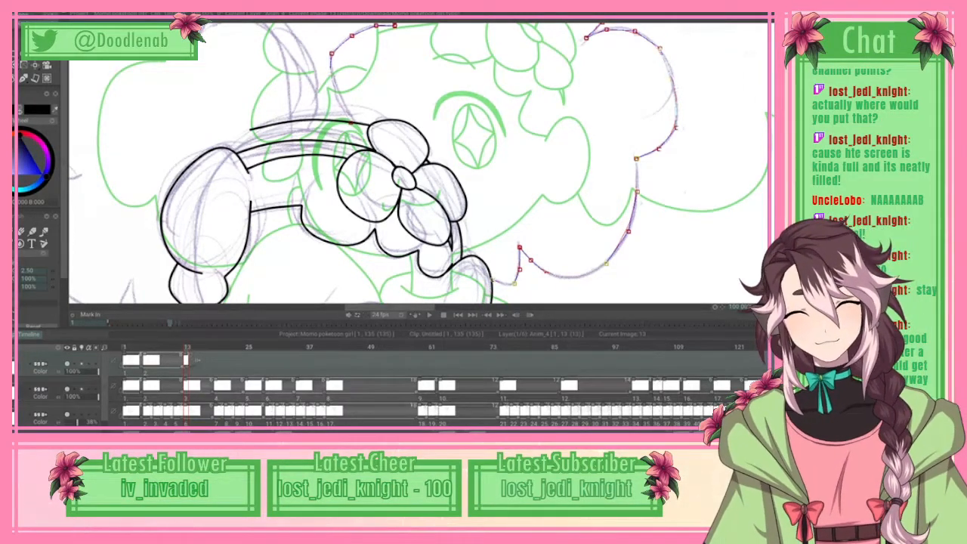
pyautogui.click(16, 9)
pyautogui.click(38, 164)
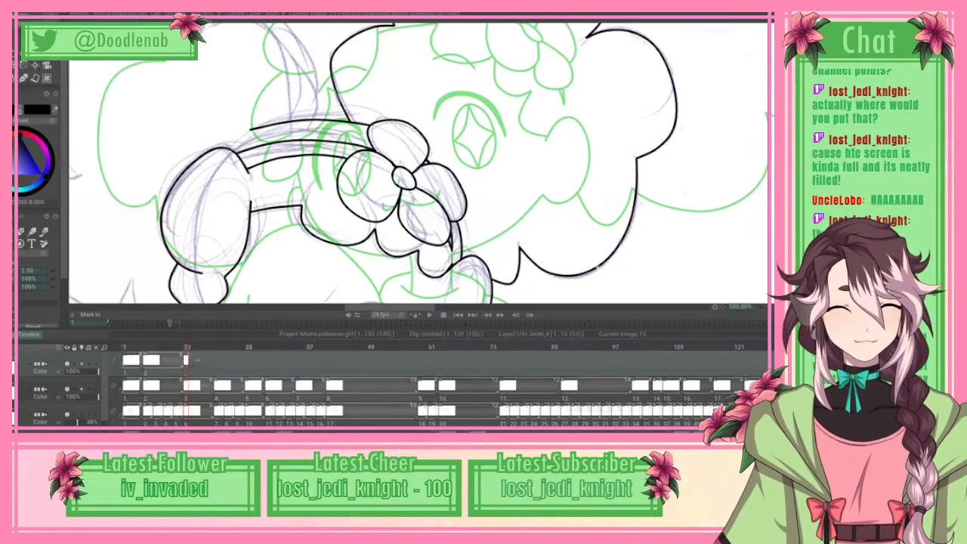
# Step: Begin a spline for the hair outline on the head's other side, from the hair band over the first lobe to its notch
pyautogui.moveTo(389, 308); pyautogui.dragTo(379, 309)
pyautogui.moveTo(770, 162); pyautogui.dragTo(770, 147)
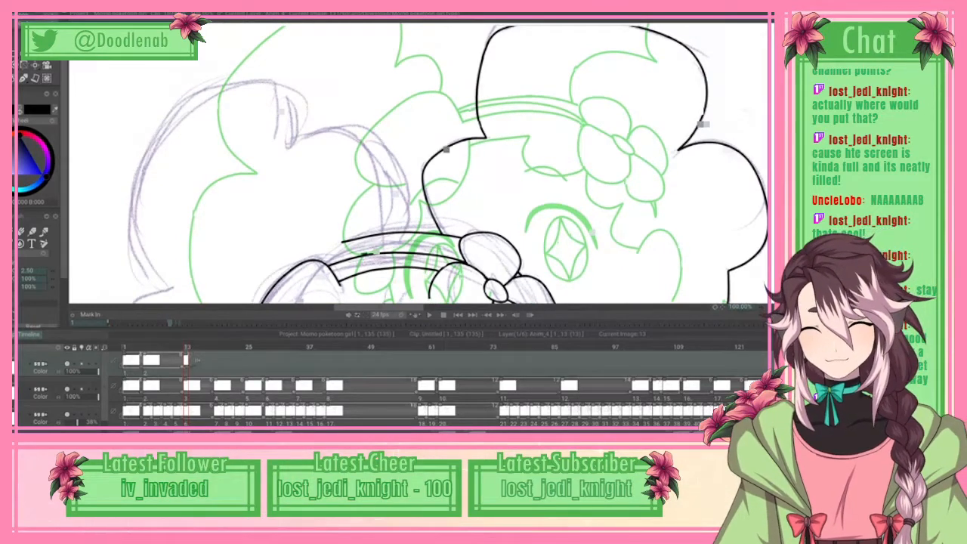
pyautogui.scroll(-1, 442, 96)
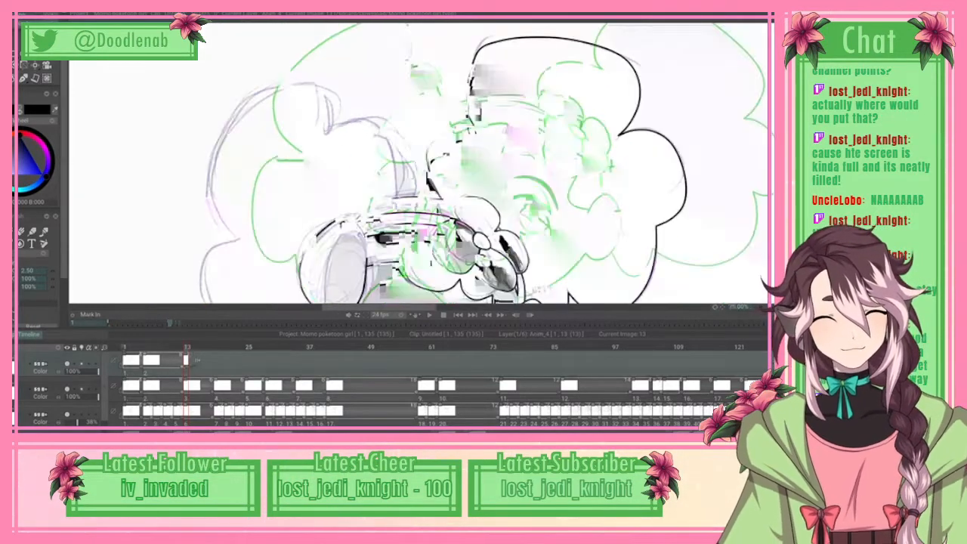
pyautogui.moveTo(770, 148); pyautogui.dragTo(770, 157)
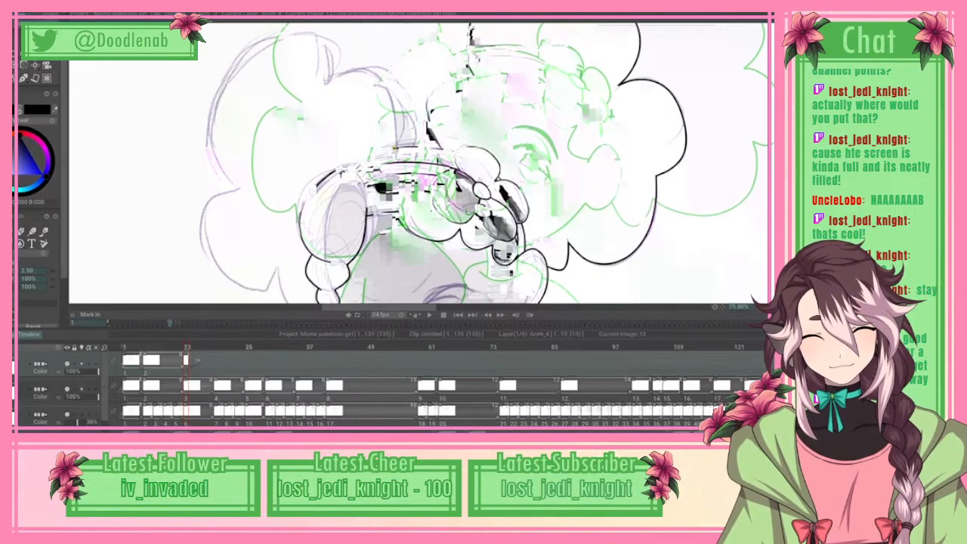
pyautogui.click(392, 97)
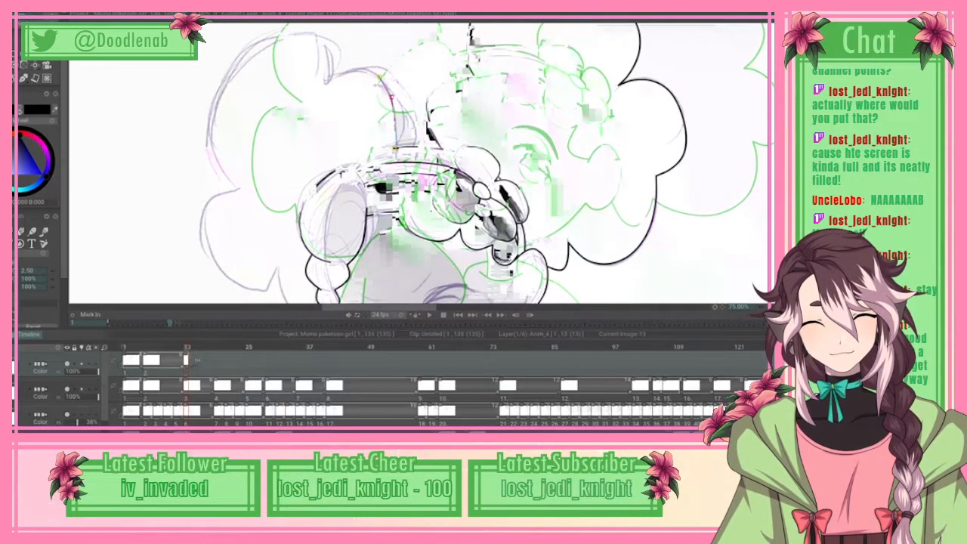
pyautogui.click(374, 75)
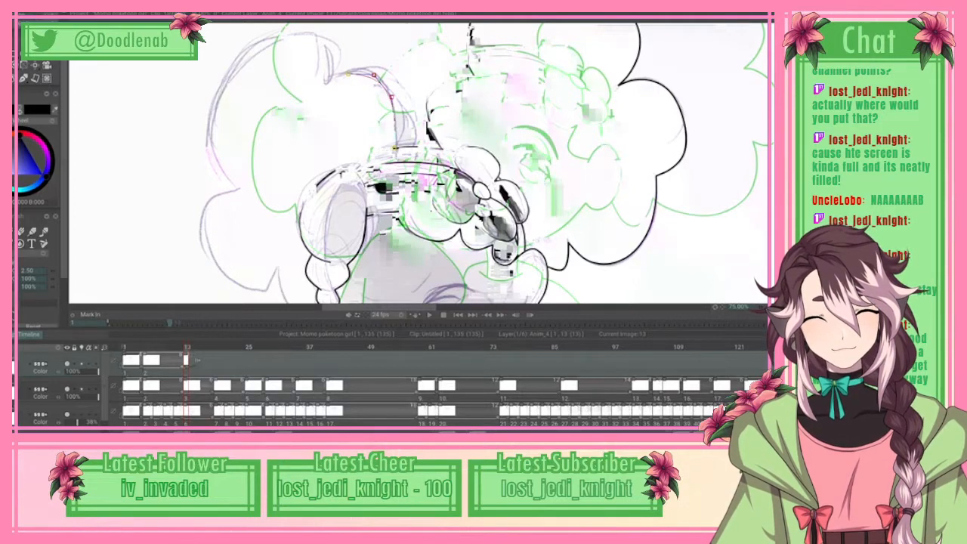
pyautogui.click(349, 73)
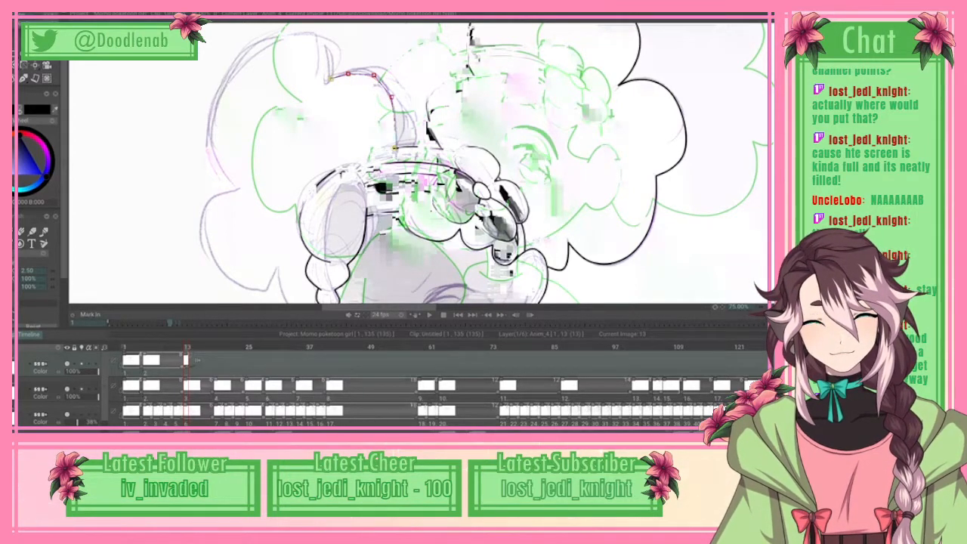
pyautogui.click(329, 78)
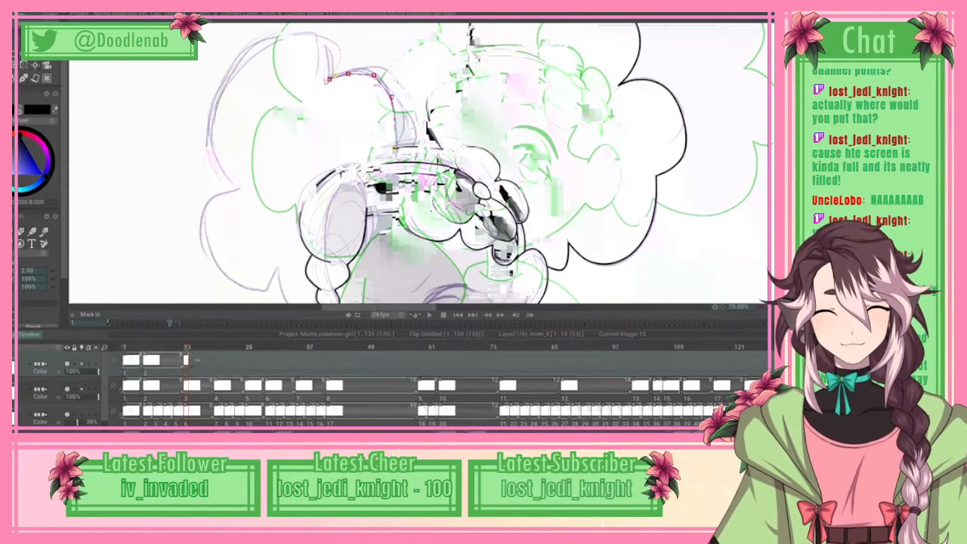
# Step: Extend the second hair outline spline from the first notch over the tall outer lobe and down to the pointed notch below it
pyautogui.click(328, 54)
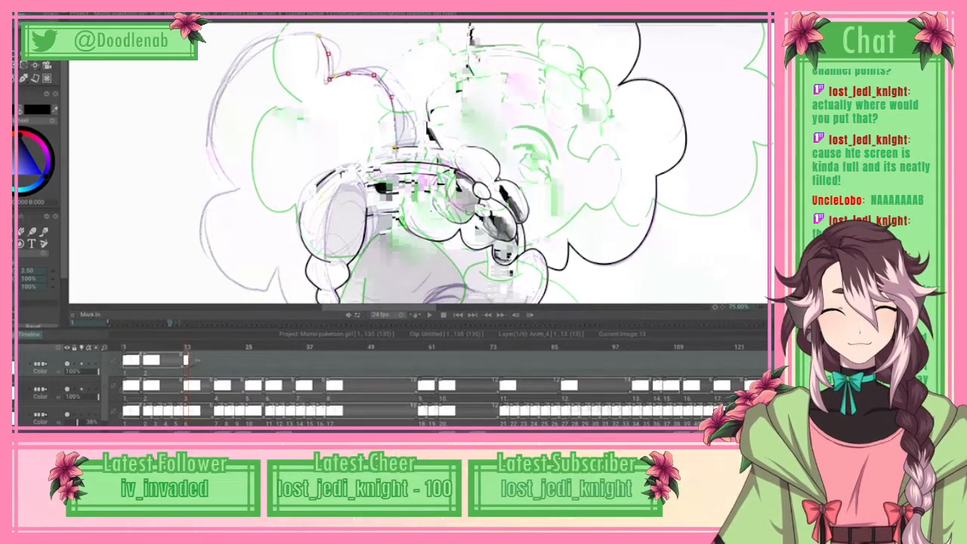
pyautogui.click(318, 36)
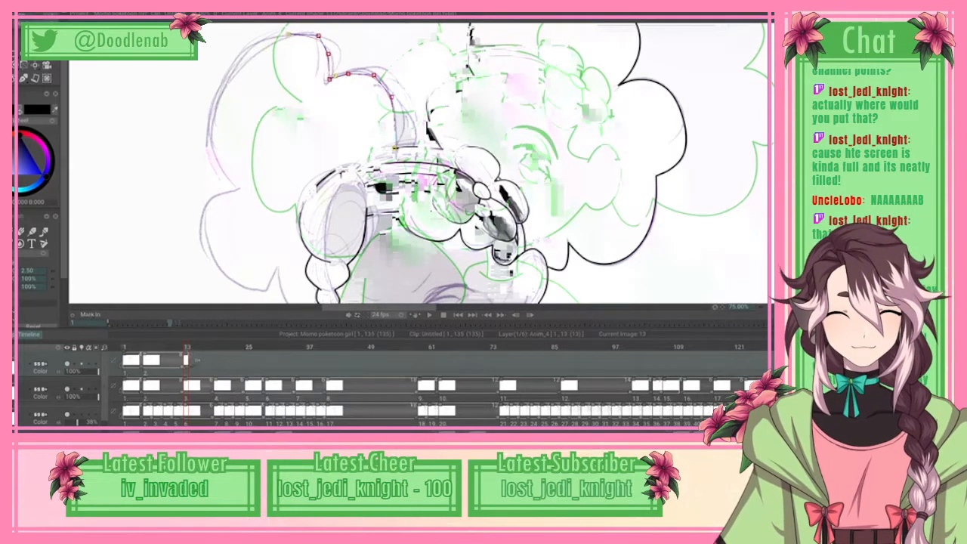
pyautogui.click(296, 35)
pyautogui.click(211, 154)
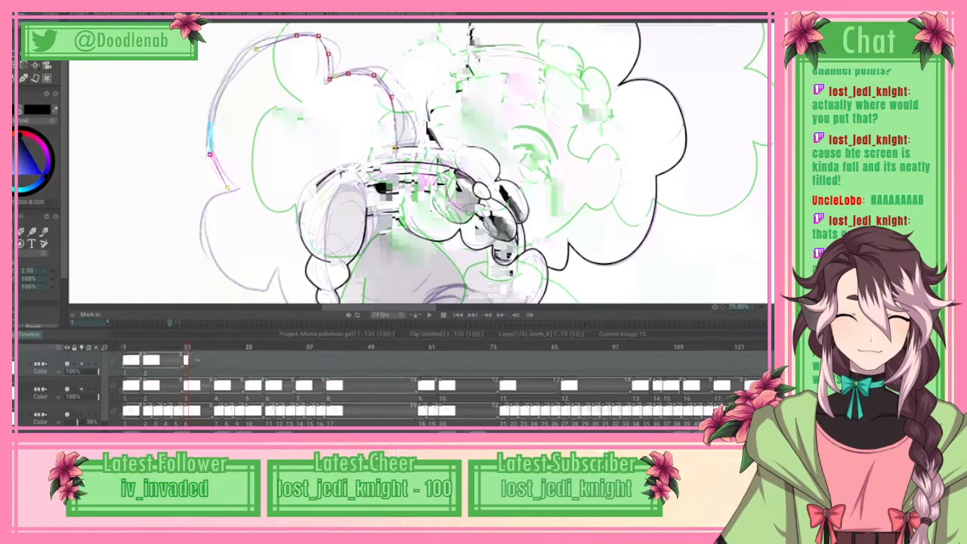
pyautogui.click(220, 178)
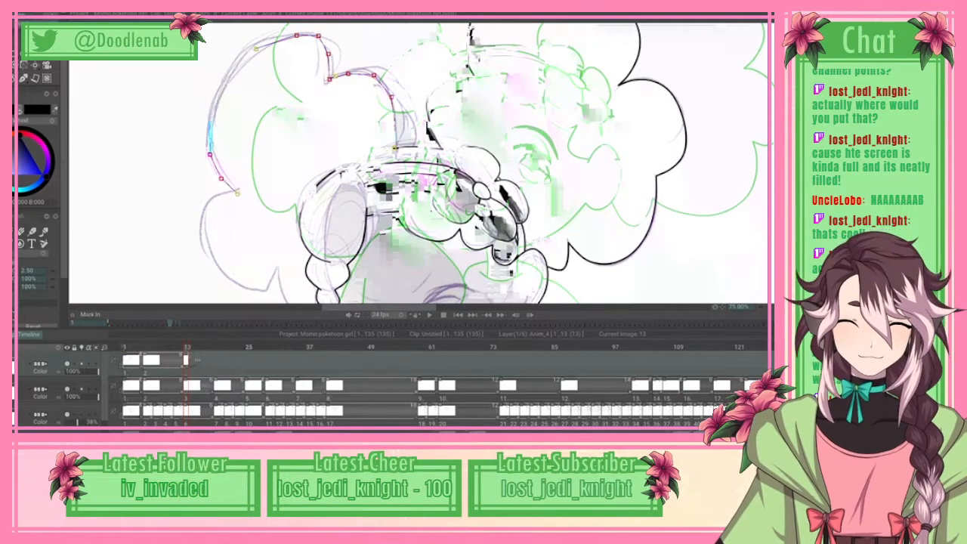
pyautogui.click(238, 190)
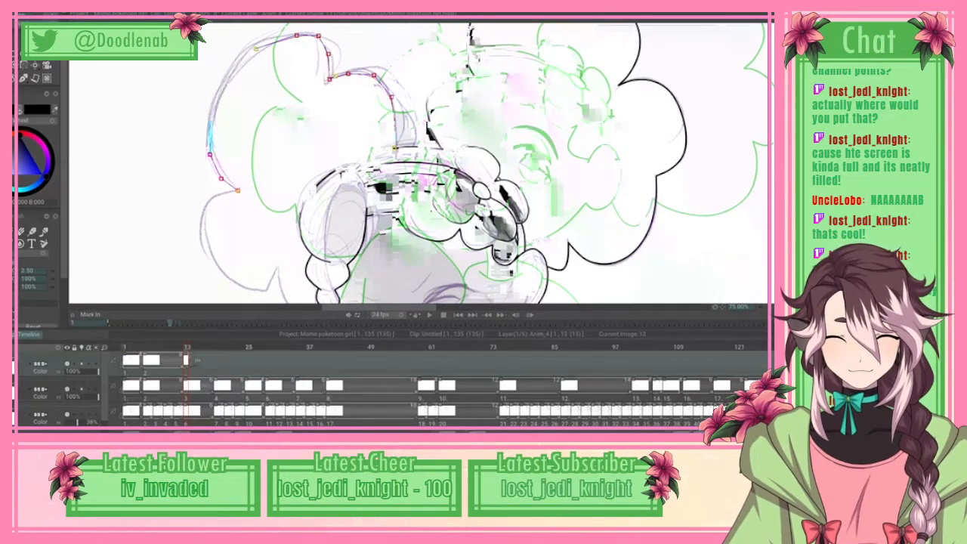
# Step: Continue the second hair outline spline around the lower outer lobe to its pointed notch
pyautogui.click(213, 197)
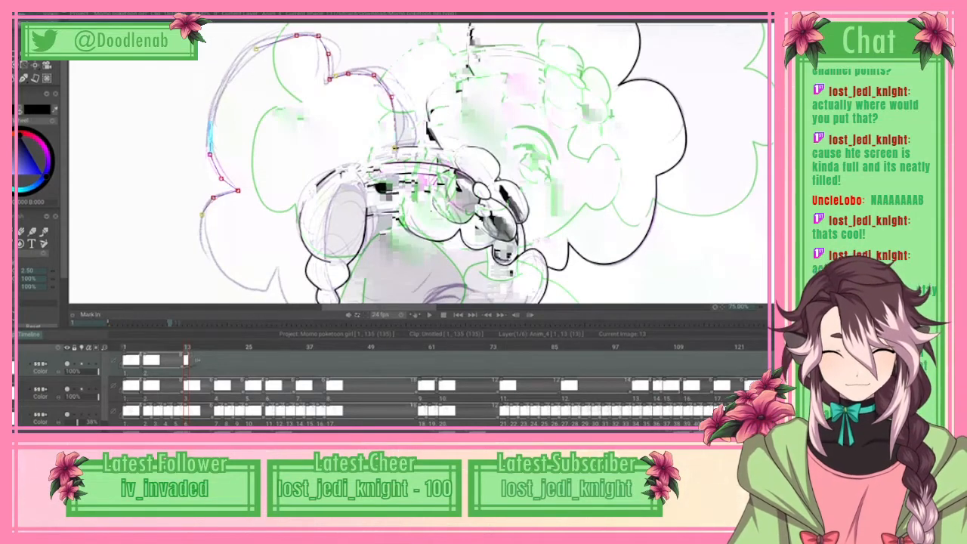
pyautogui.click(203, 214)
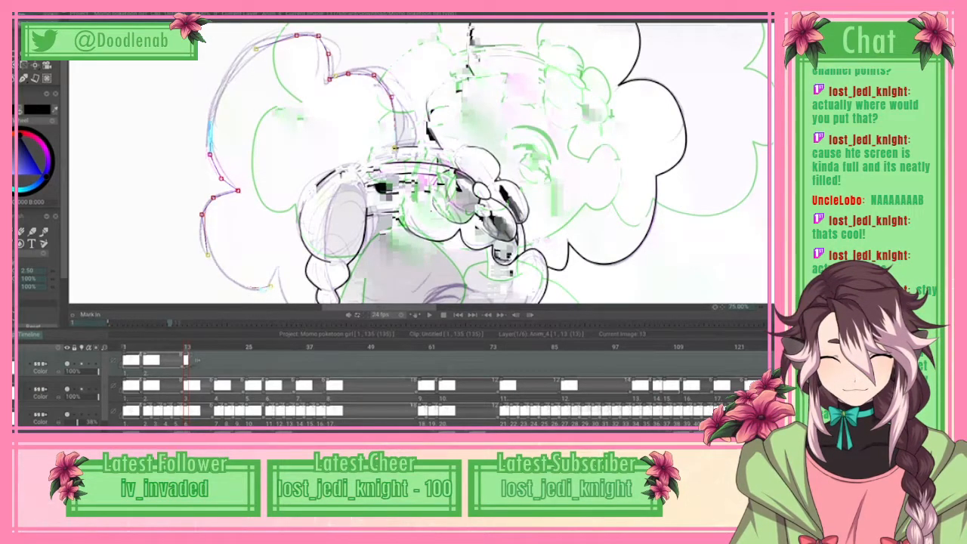
pyautogui.click(270, 286)
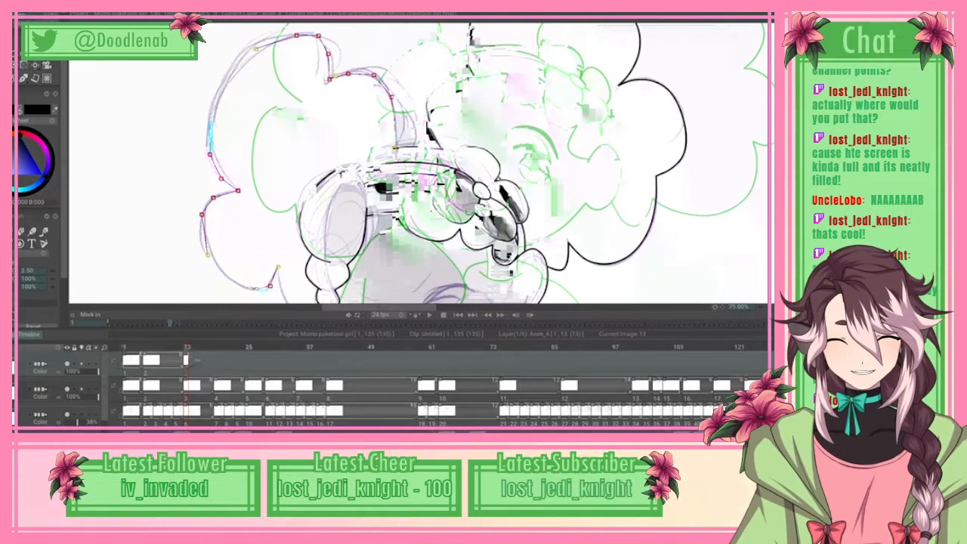
pyautogui.scroll(-2, 278, 268)
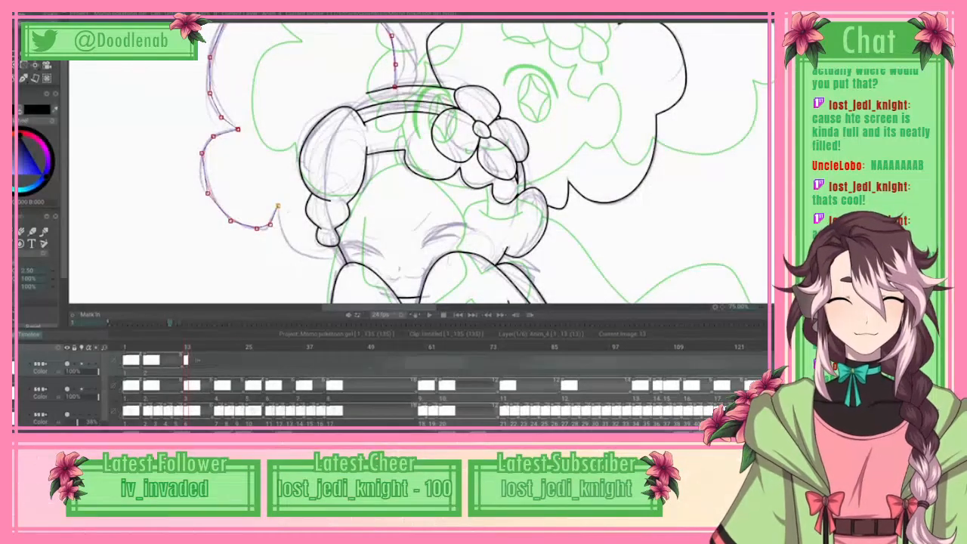
pyautogui.click(278, 205)
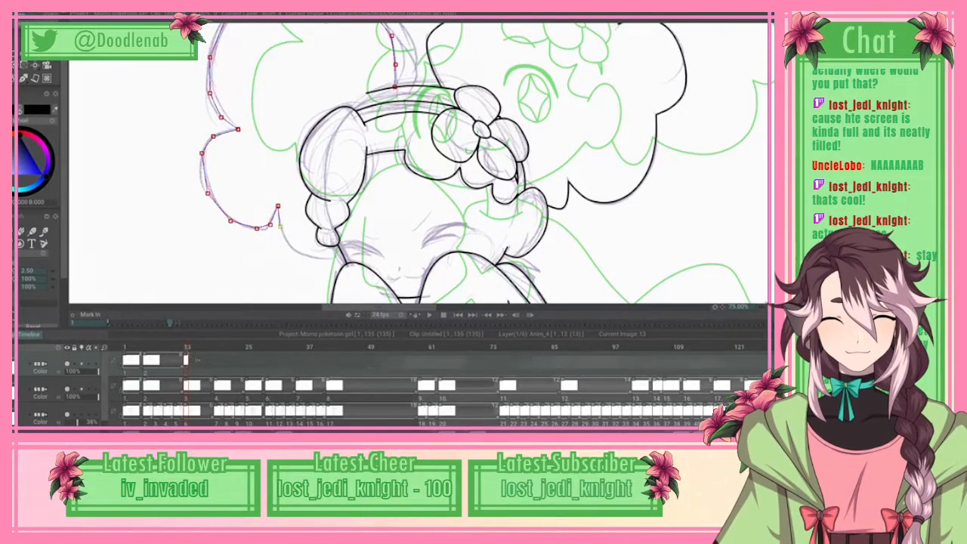
# Step: Finish the second hair outline spline with the last small curve from the notch to the braid's tip and apply it
pyautogui.click(279, 225)
pyautogui.click(288, 244)
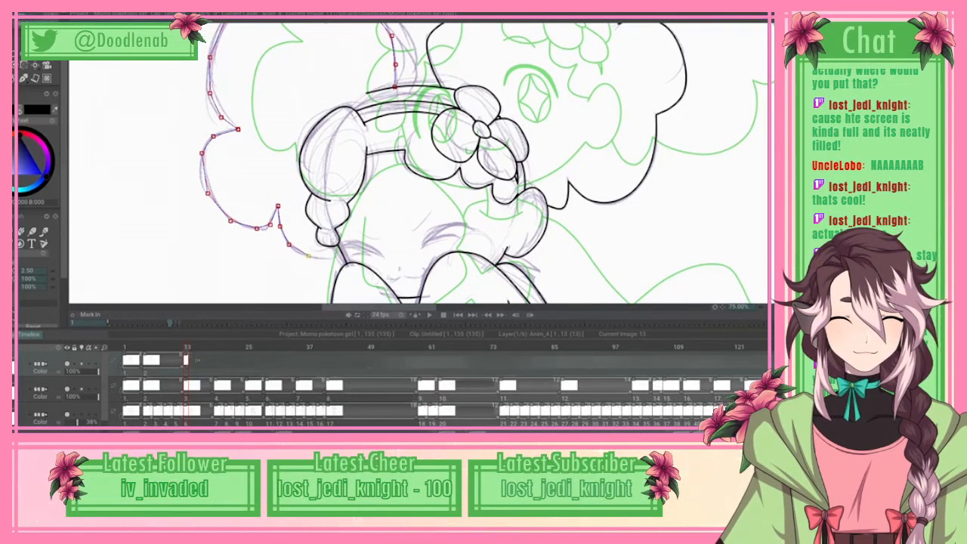
pyautogui.click(306, 255)
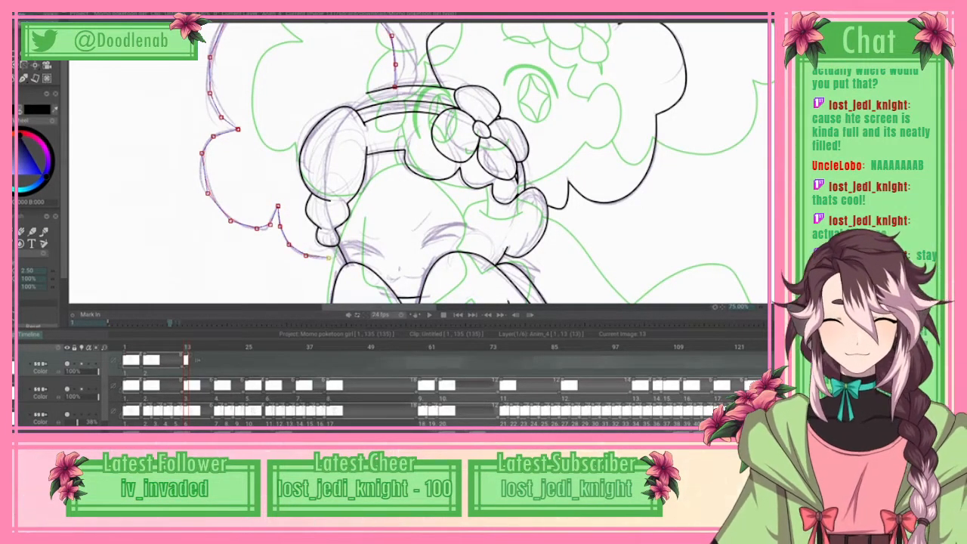
pyautogui.click(329, 259)
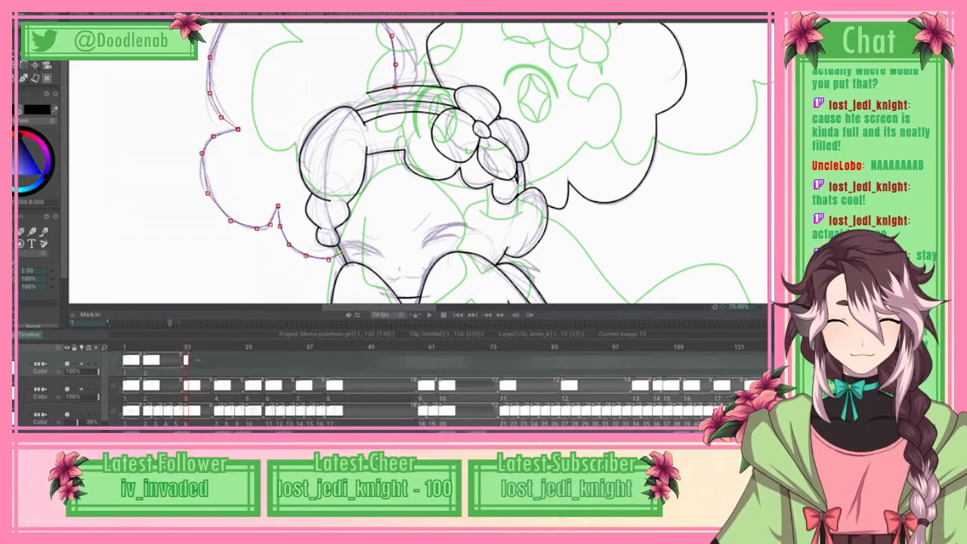
pyautogui.click(15, 15)
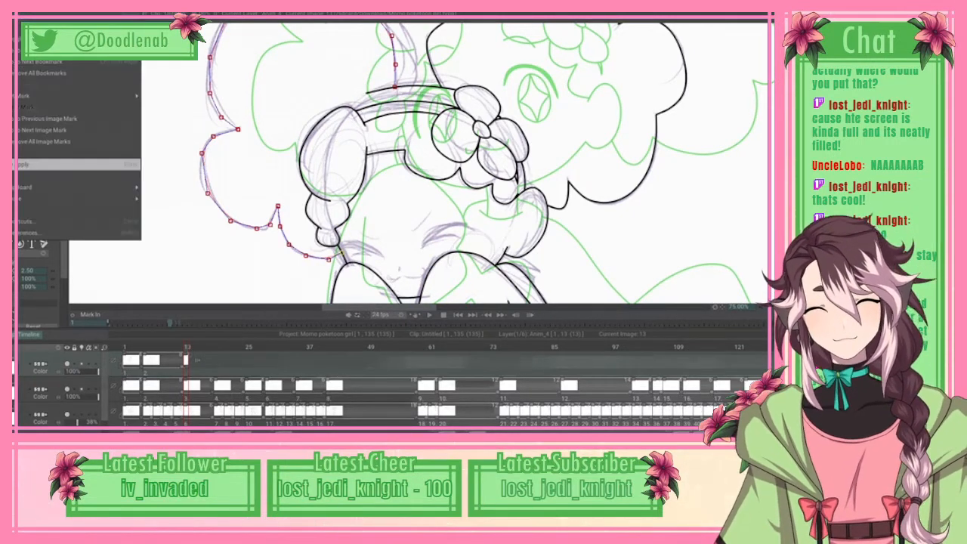
pyautogui.click(45, 164)
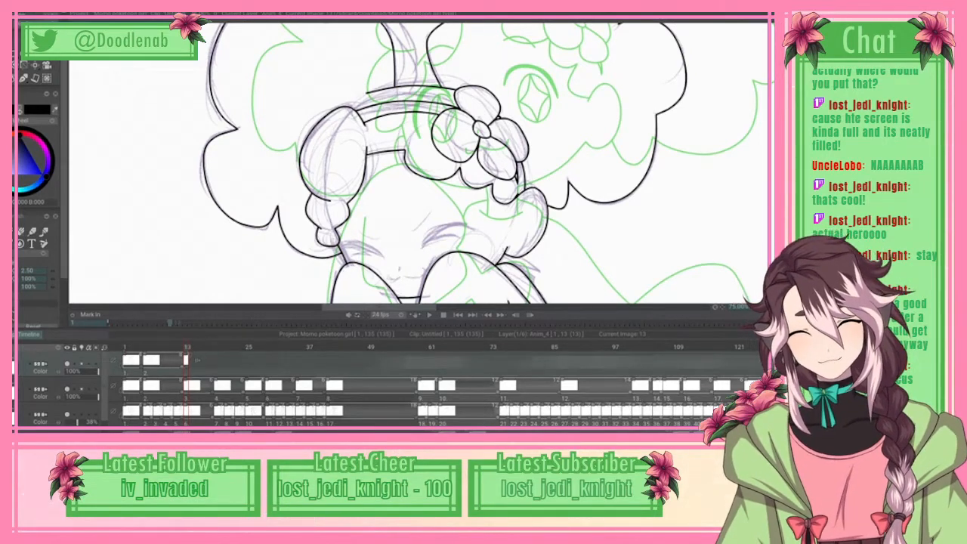
# Step: Trace the short slanted eyebrow on the flower side of the face with a spline and apply the curve
pyautogui.press('e')
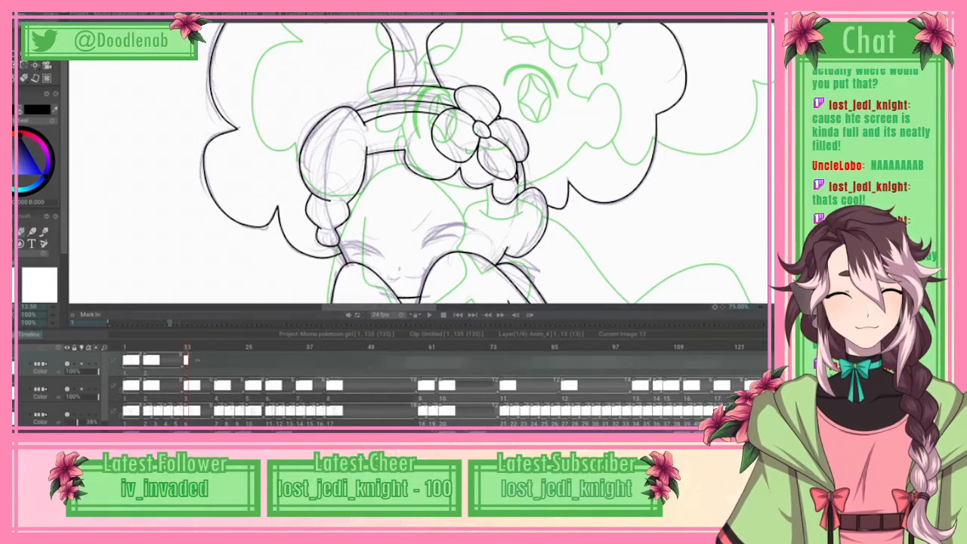
pyautogui.scroll(-3, 483, 163)
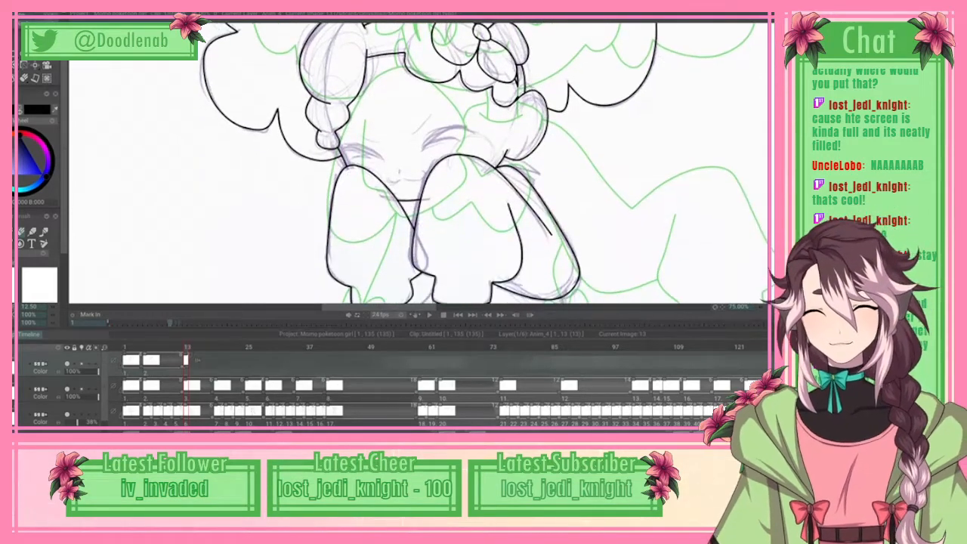
pyautogui.click(33, 232)
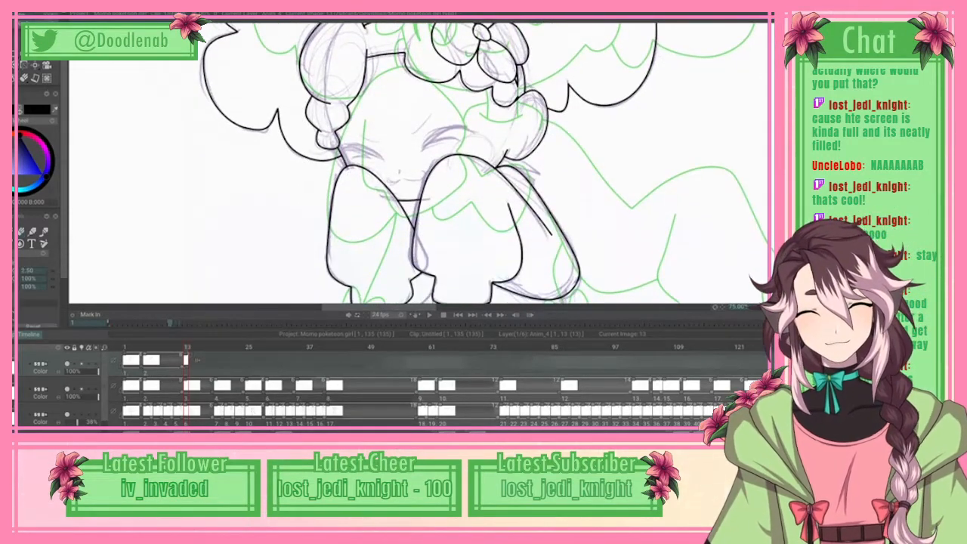
pyautogui.click(36, 64)
pyautogui.click(76, 78)
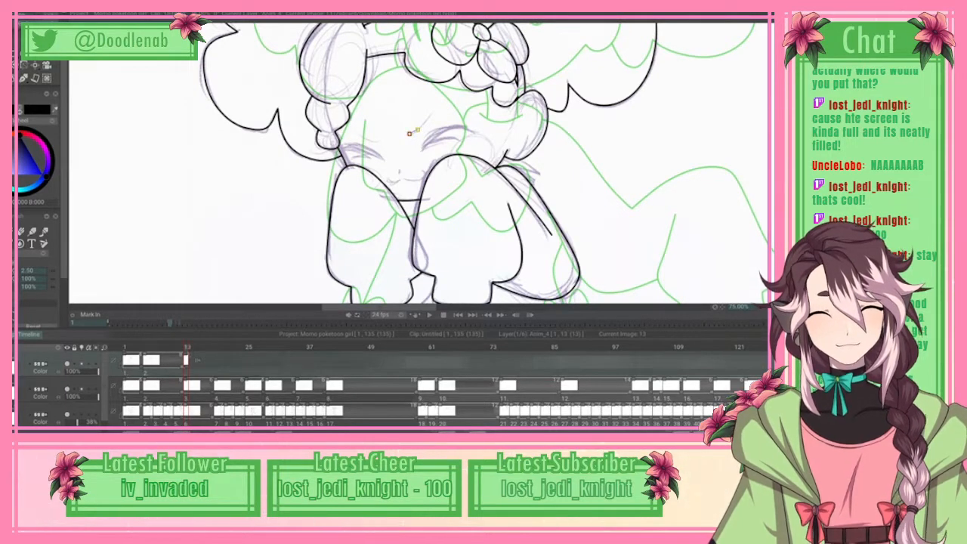
pyautogui.rightClick(431, 115)
pyautogui.click(76, 165)
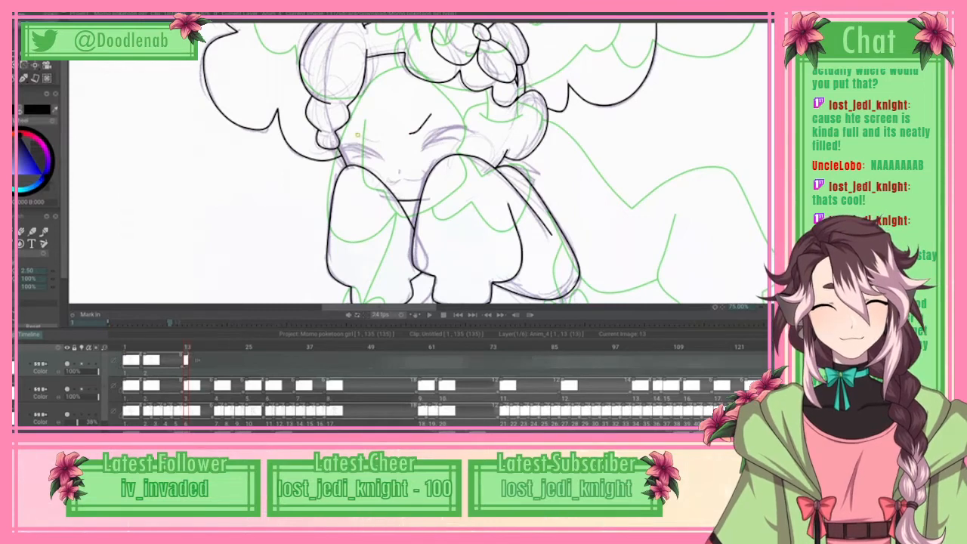
# Step: Trace the other eyebrow, above the closed eye nearest the hanging braid, with a spline and apply the curve
pyautogui.click(358, 136)
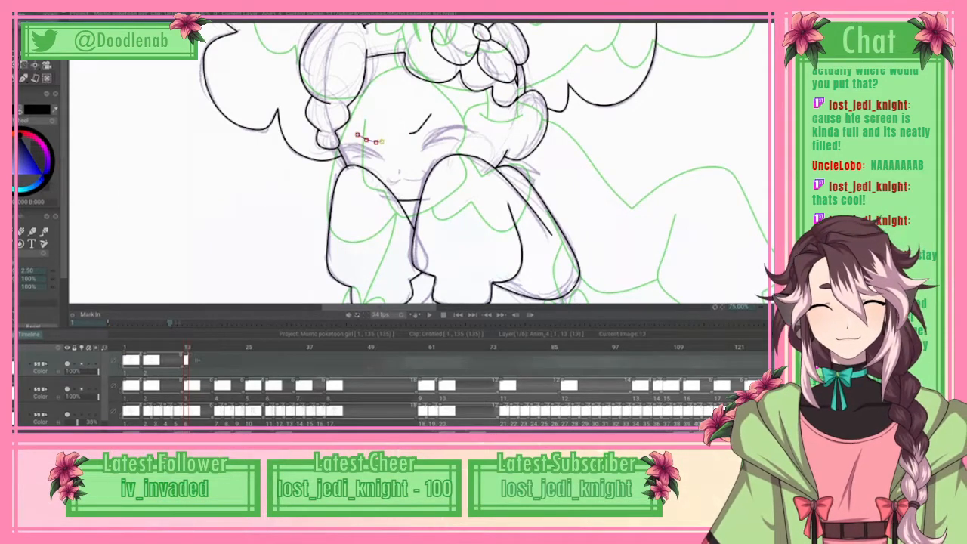
pyautogui.click(30, 14)
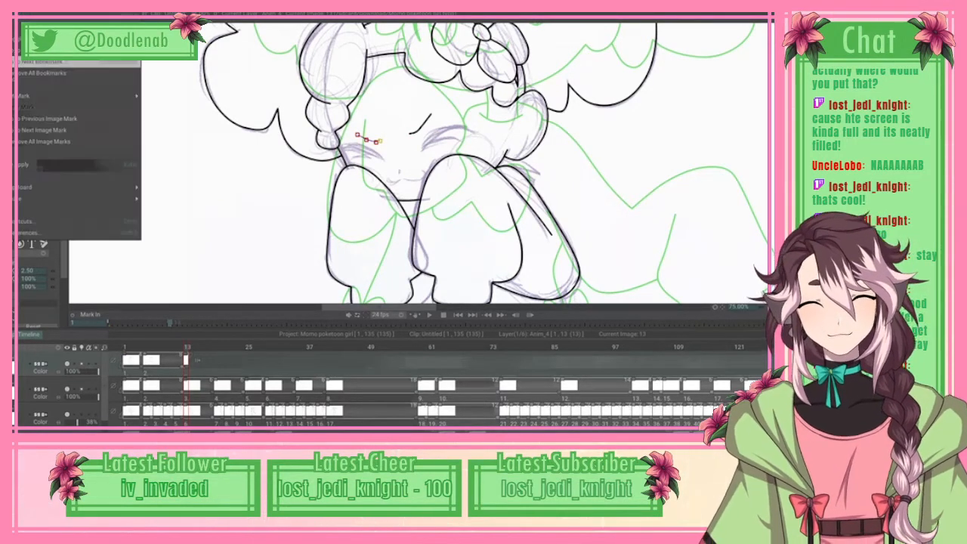
pyautogui.click(76, 164)
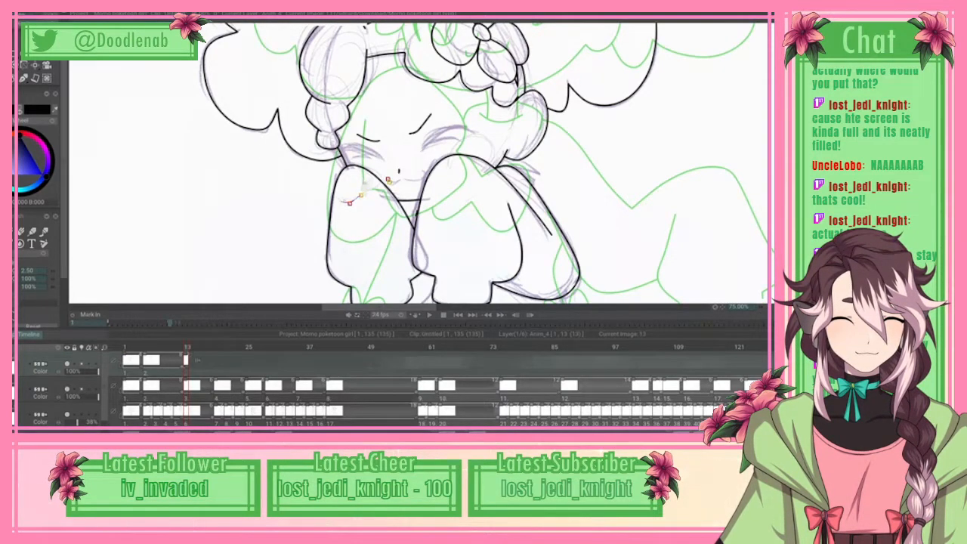
# Step: Trace the mouth line and the closed eye's lash line on the flower side with splines, applying each curve
pyautogui.click(398, 200)
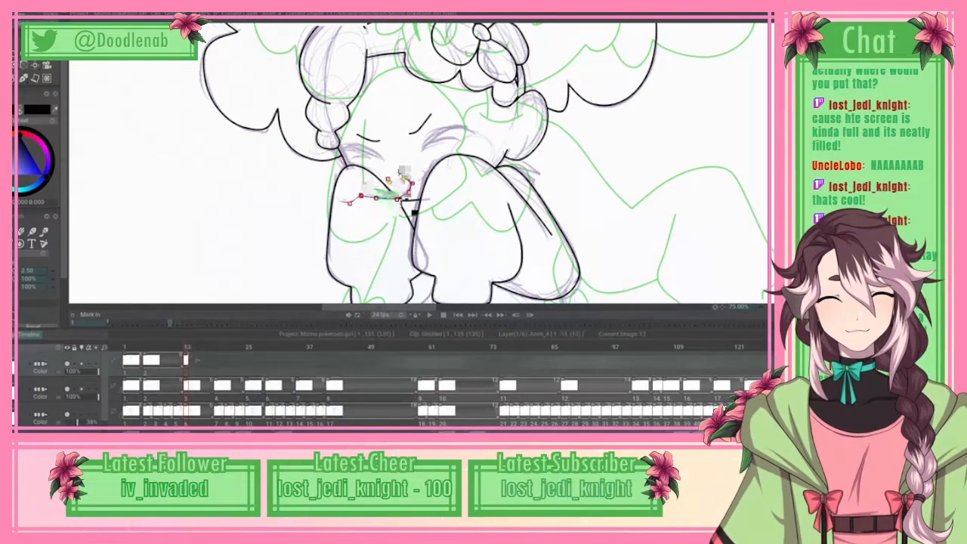
pyautogui.click(33, 8)
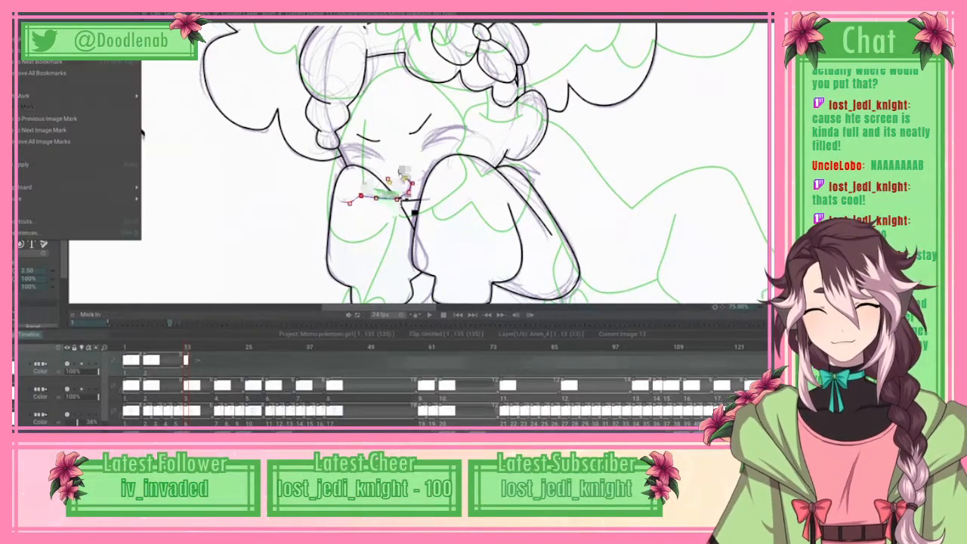
pyautogui.click(79, 164)
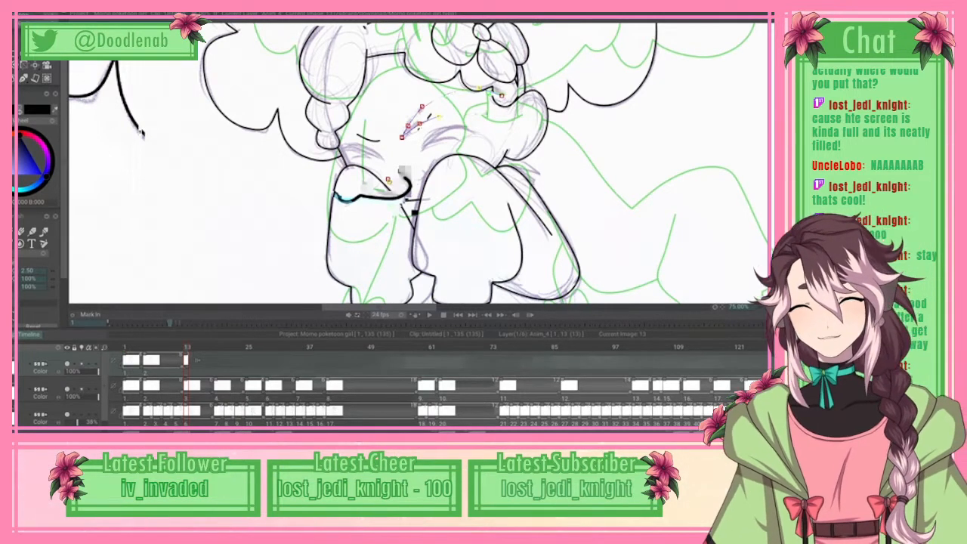
pyautogui.click(30, 16)
pyautogui.click(76, 165)
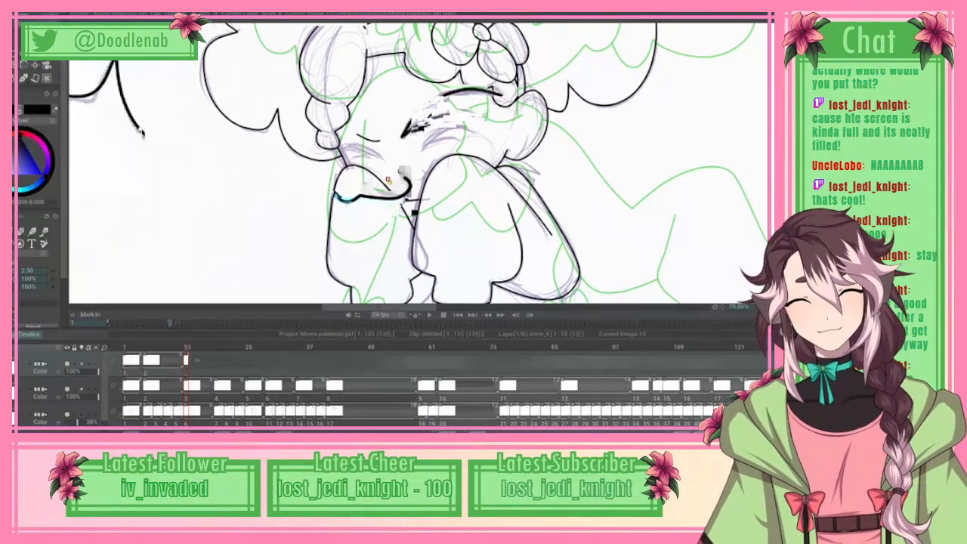
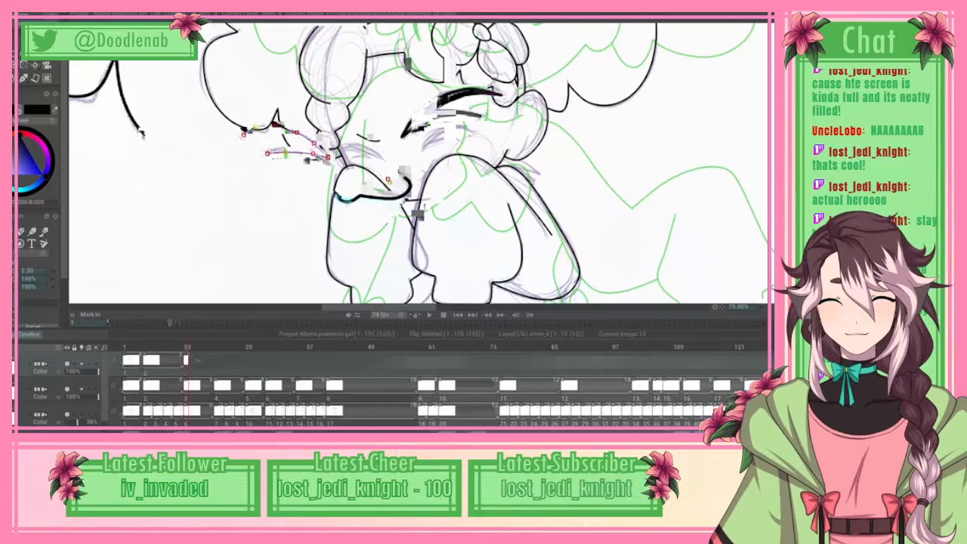
# Step: Apply the closed eye's spline curves beside the hanging braid, and thicken and tidy its upper lash with brush and eraser
pyautogui.click(22, 24)
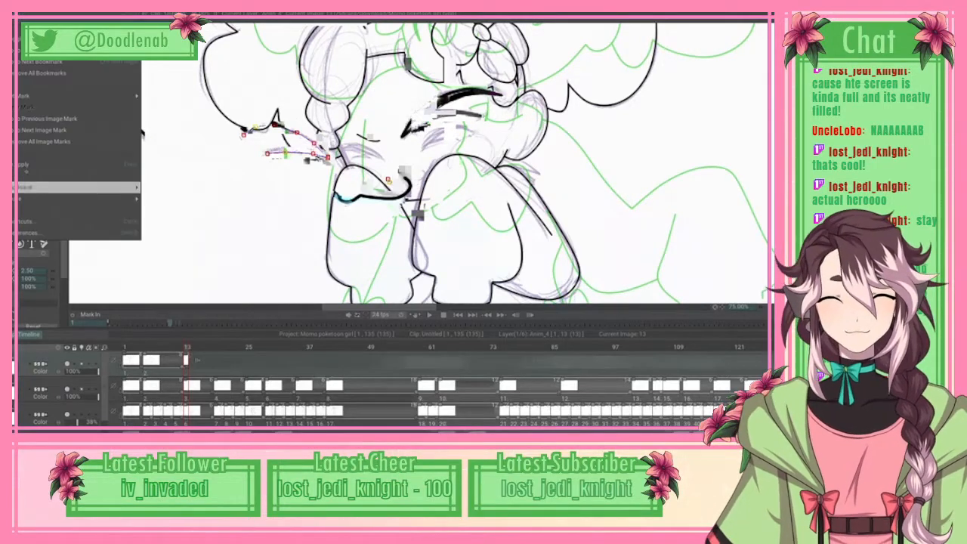
pyautogui.click(26, 165)
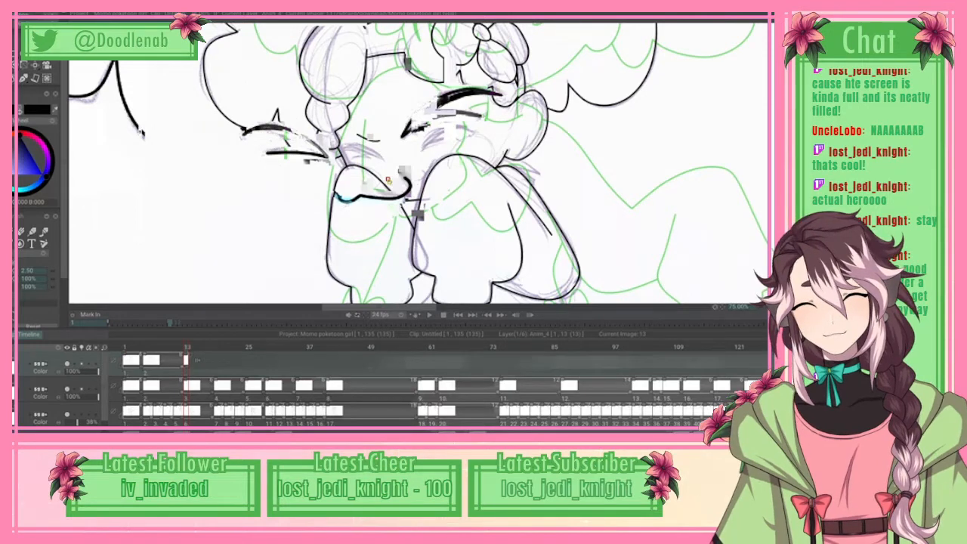
pyautogui.moveTo(244, 133)
pyautogui.mouseDown()
pyautogui.moveTo(275, 132)
pyautogui.moveTo(286, 102)
pyautogui.moveTo(285, 132)
pyautogui.moveTo(315, 148)
pyautogui.moveTo(305, 151)
pyautogui.mouseUp()
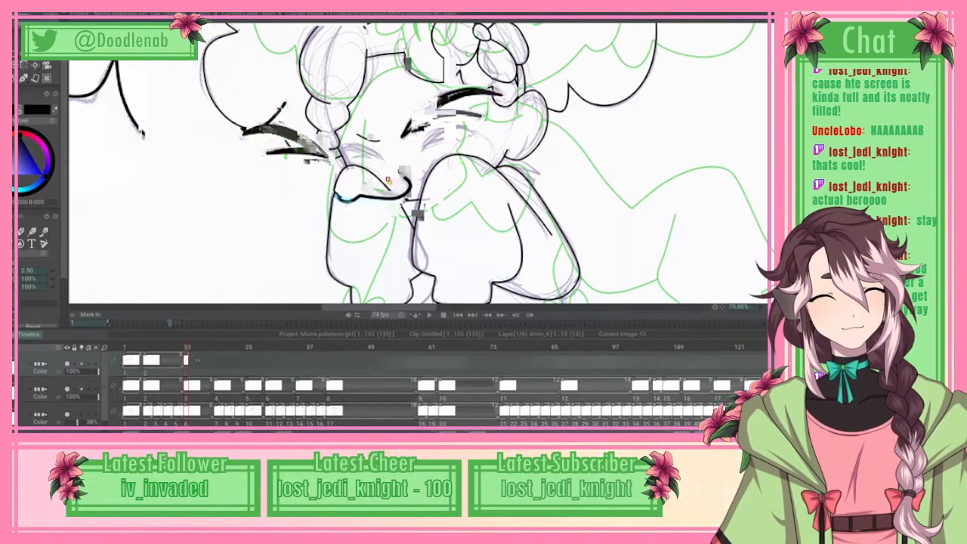
pyautogui.moveTo(388, 181); pyautogui.dragTo(389, 260)
pyautogui.press('e')
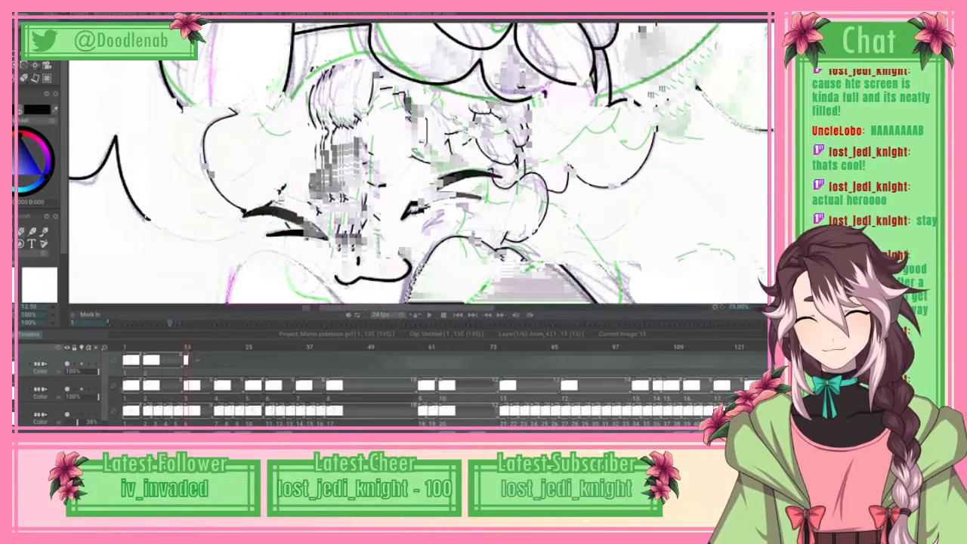
pyautogui.press('b')
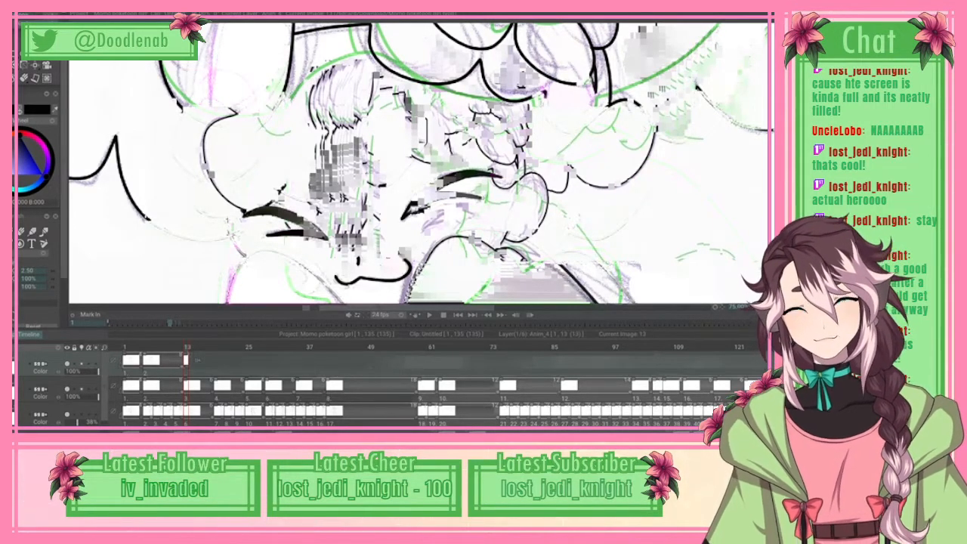
pyautogui.press('e')
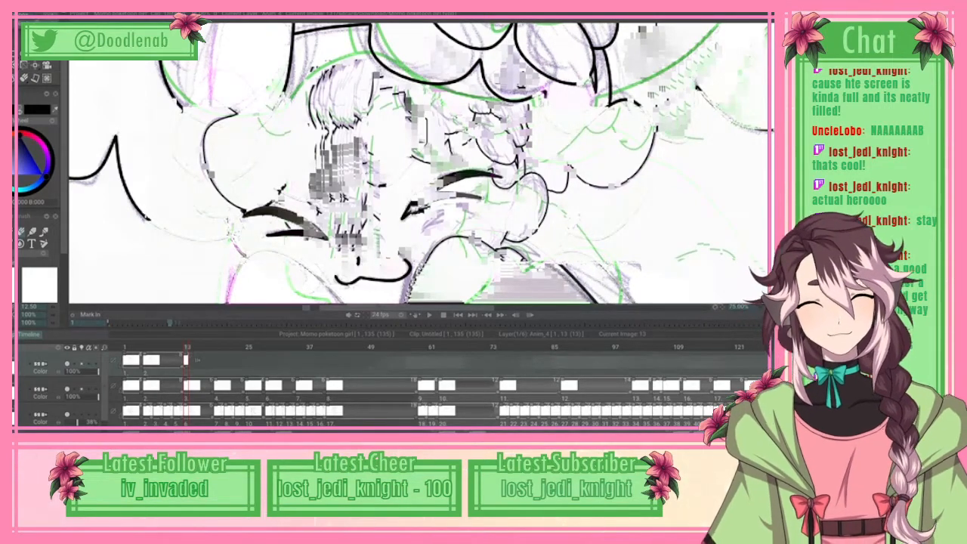
# Step: Try to trace the rounded body outline below the sleeves freehand, starting from the sleeve cuff on the braid side
pyautogui.scroll(-4, 436, 165)
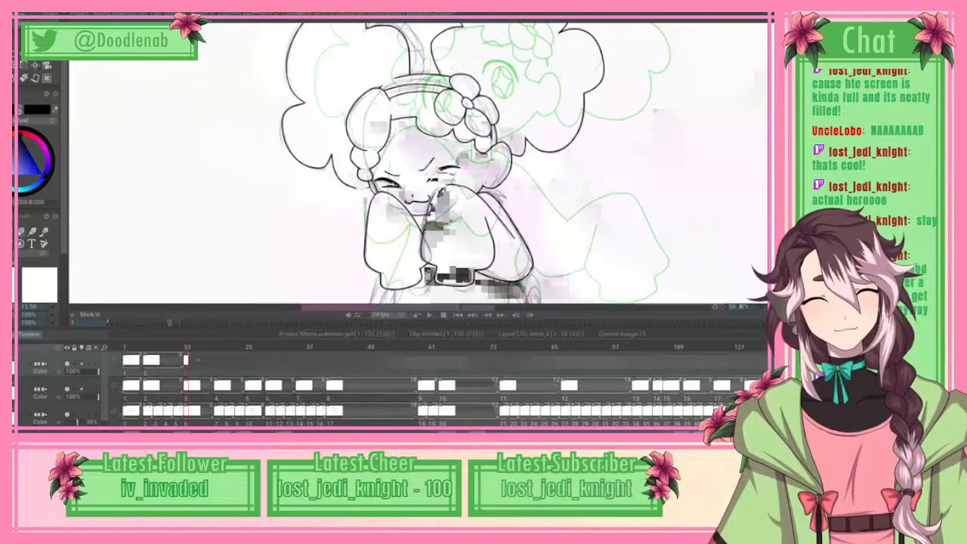
pyautogui.scroll(-3, 475, 163)
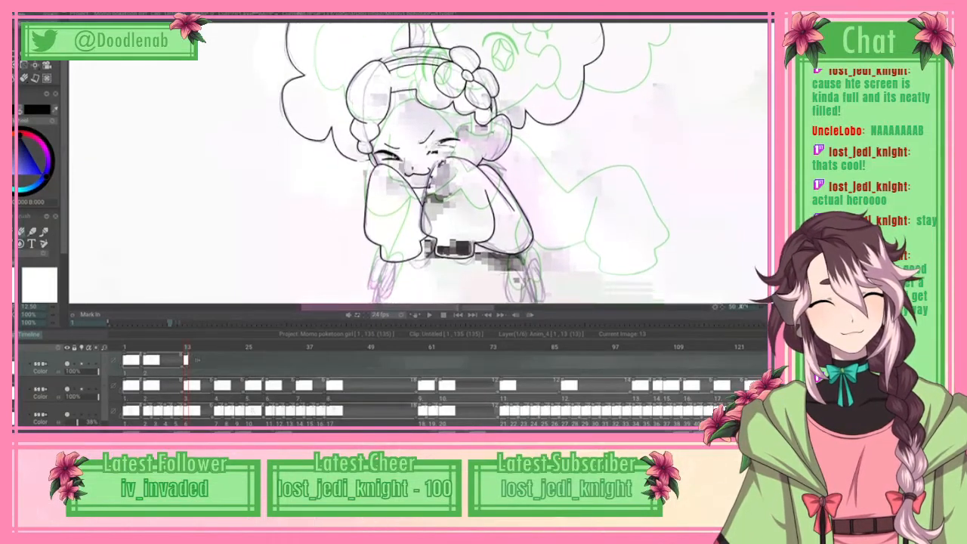
pyautogui.scroll(-1, 475, 163)
pyautogui.scroll(2, 475, 163)
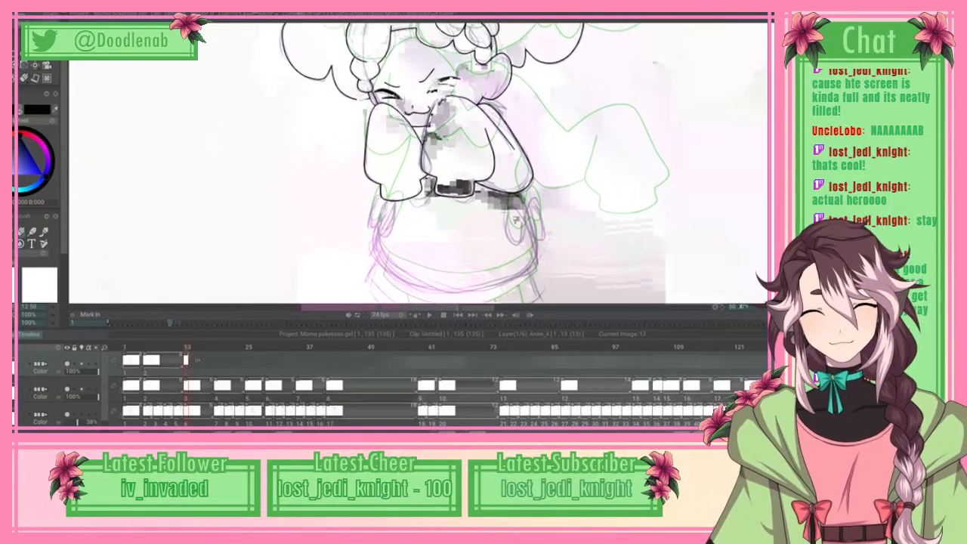
pyautogui.scroll(2, 475, 163)
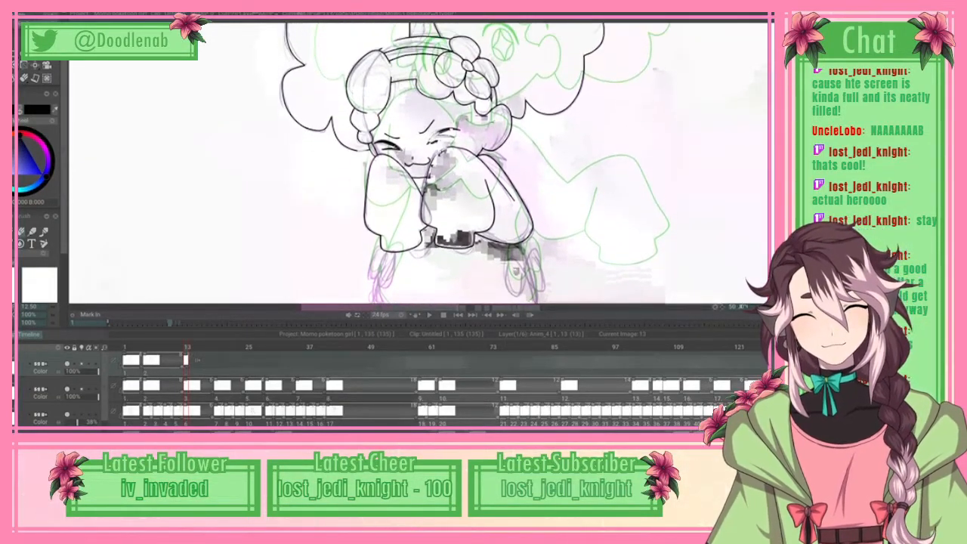
pyautogui.scroll(1, 476, 163)
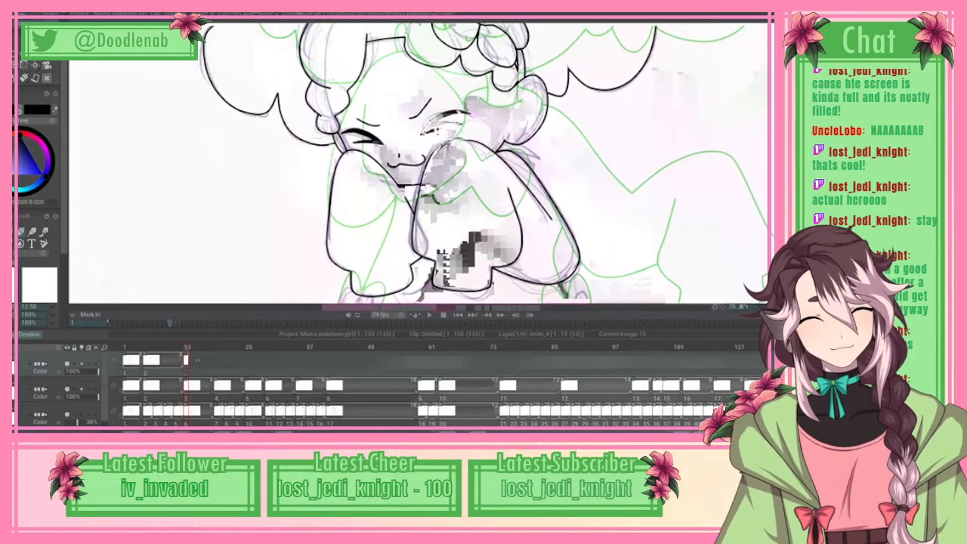
pyautogui.scroll(3, 475, 163)
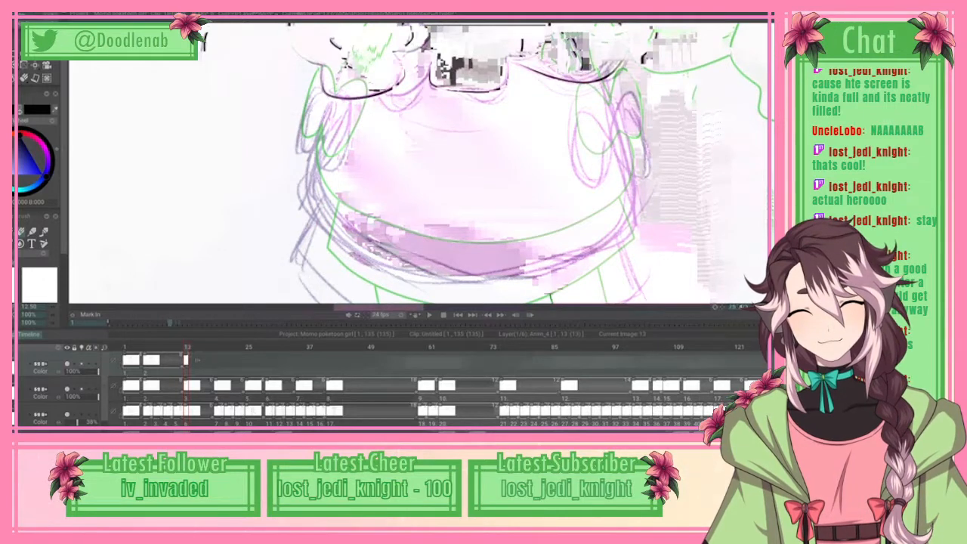
pyautogui.scroll(-3, 38, 181)
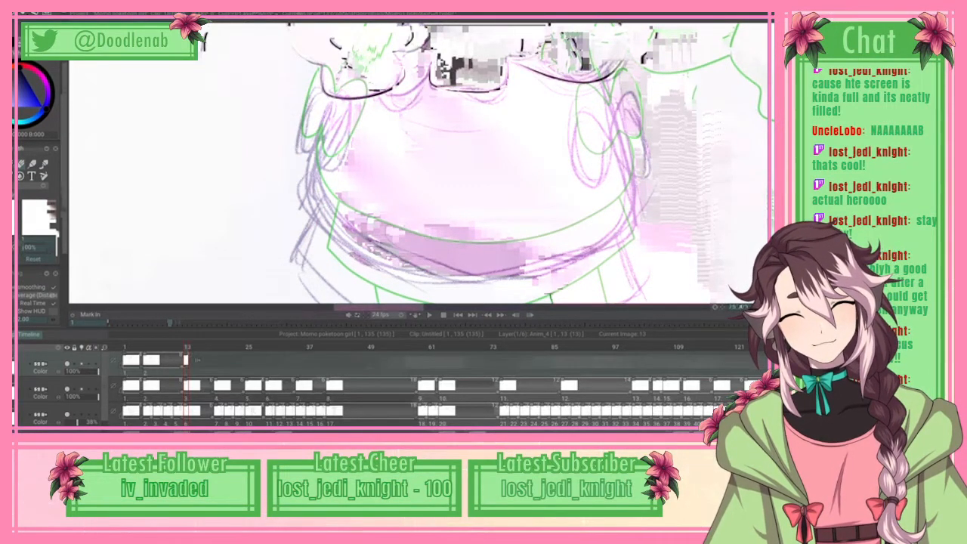
pyautogui.moveTo(333, 96)
pyautogui.mouseDown()
pyautogui.moveTo(308, 162)
pyautogui.moveTo(311, 194)
pyautogui.mouseUp()
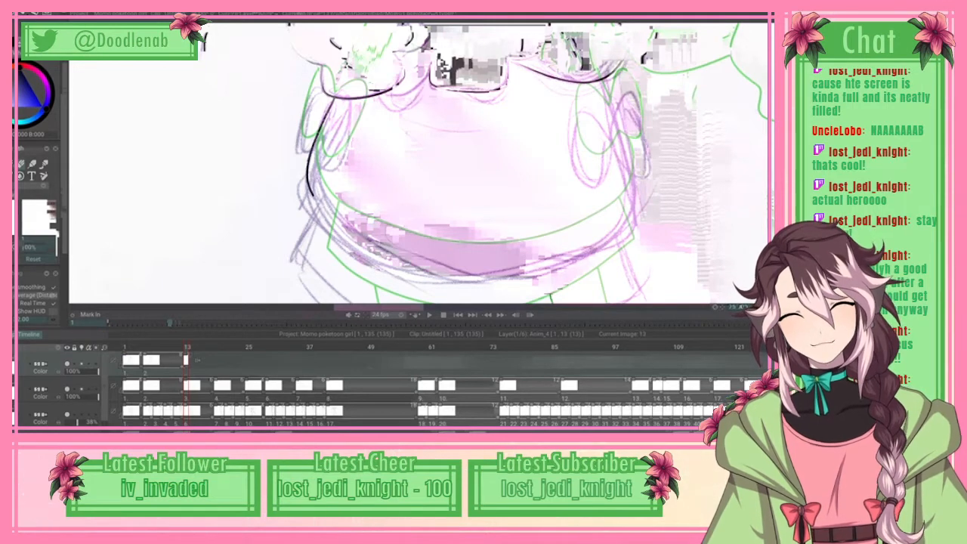
pyautogui.hotkey('ctrl', 'z')
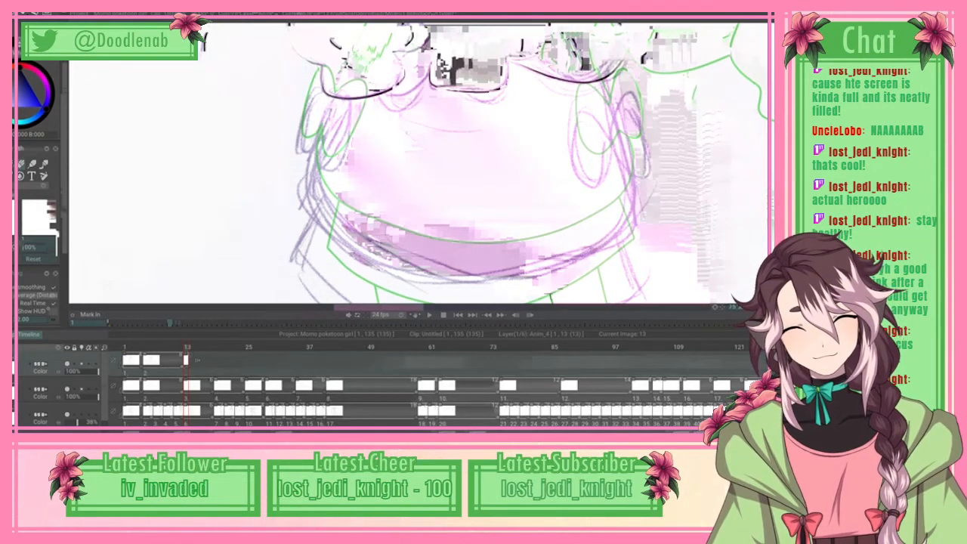
pyautogui.moveTo(333, 95)
pyautogui.mouseDown()
pyautogui.moveTo(313, 167)
pyautogui.moveTo(323, 211)
pyautogui.moveTo(374, 253)
pyautogui.moveTo(482, 273)
pyautogui.moveTo(582, 256)
pyautogui.moveTo(627, 226)
pyautogui.moveTo(638, 173)
pyautogui.moveTo(624, 101)
pyautogui.mouseUp()
pyautogui.hotkey('ctrl', 'z')
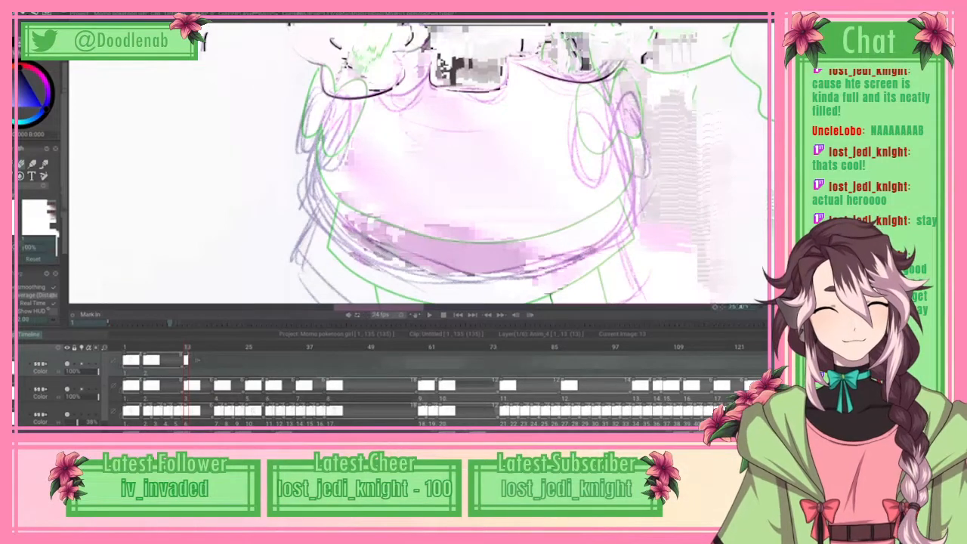
# Step: Try to trace the body's side outline on the flower side with a single freehand brush stroke
pyautogui.moveTo(484, 188); pyautogui.dragTo(365, 189)
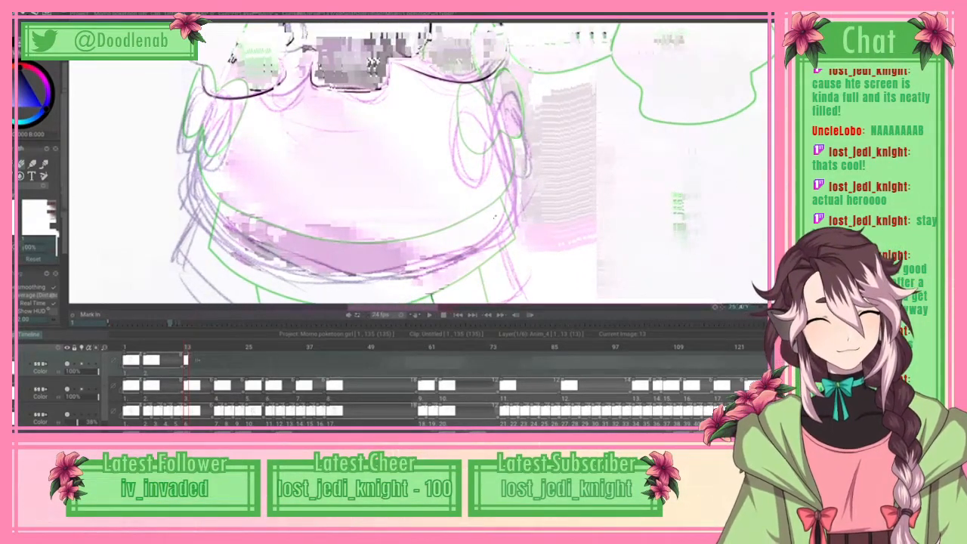
pyautogui.moveTo(495, 217)
pyautogui.mouseDown()
pyautogui.moveTo(498, 113)
pyautogui.moveTo(485, 91)
pyautogui.mouseUp()
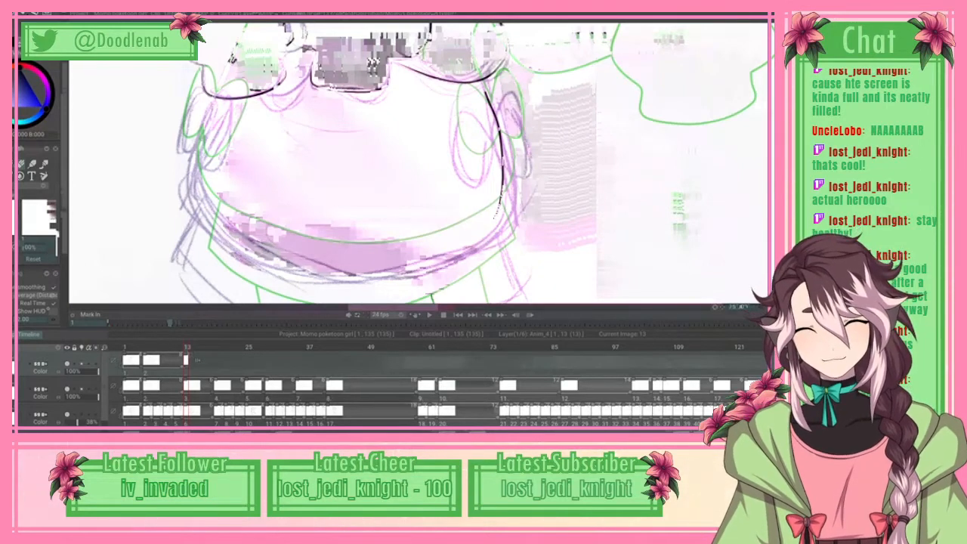
pyautogui.hotkey('ctrl', 'z')
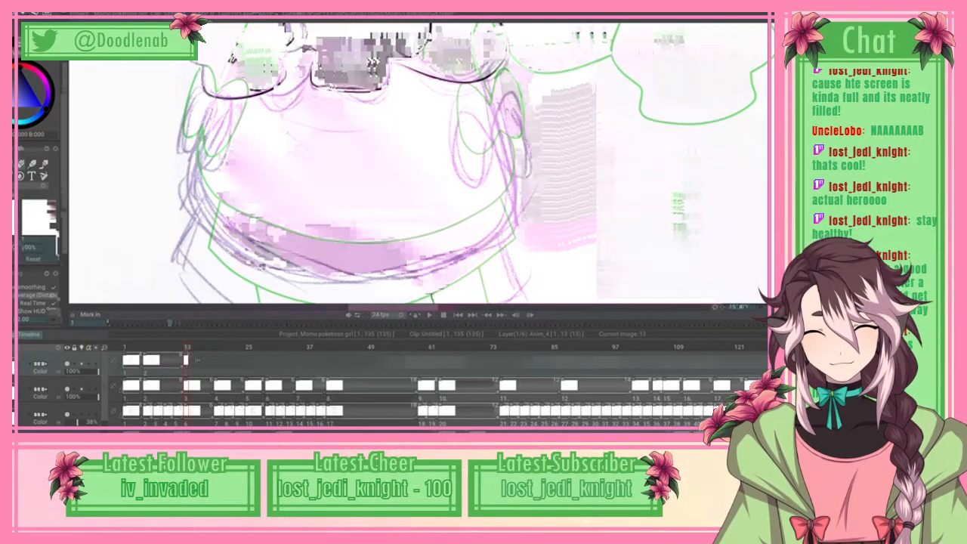
# Step: Set the brush smoothing mode to Pulled-string and try one freehand stroke along the body's lower edge and flower side
pyautogui.click(37, 295)
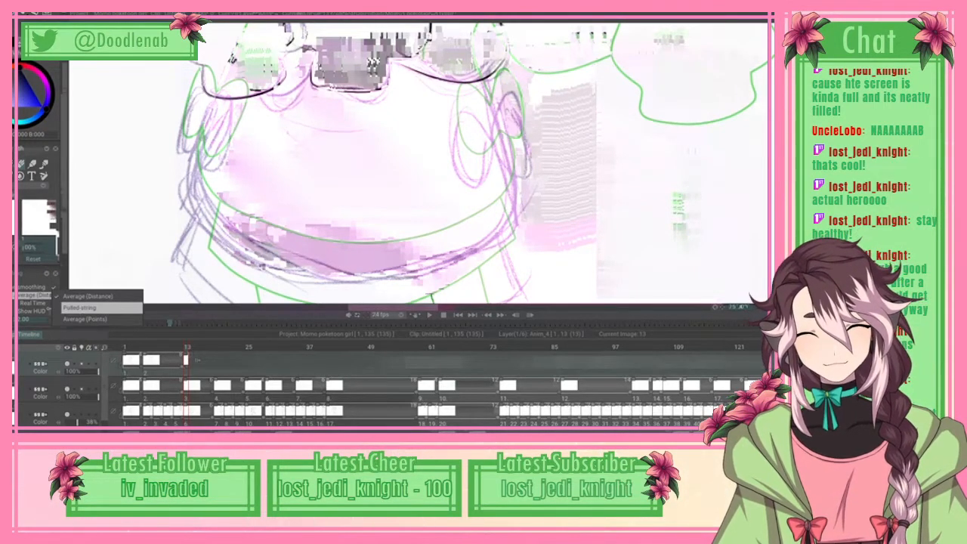
pyautogui.click(79, 307)
pyautogui.moveTo(241, 255)
pyautogui.mouseDown()
pyautogui.moveTo(374, 273)
pyautogui.moveTo(489, 243)
pyautogui.moveTo(502, 92)
pyautogui.mouseUp()
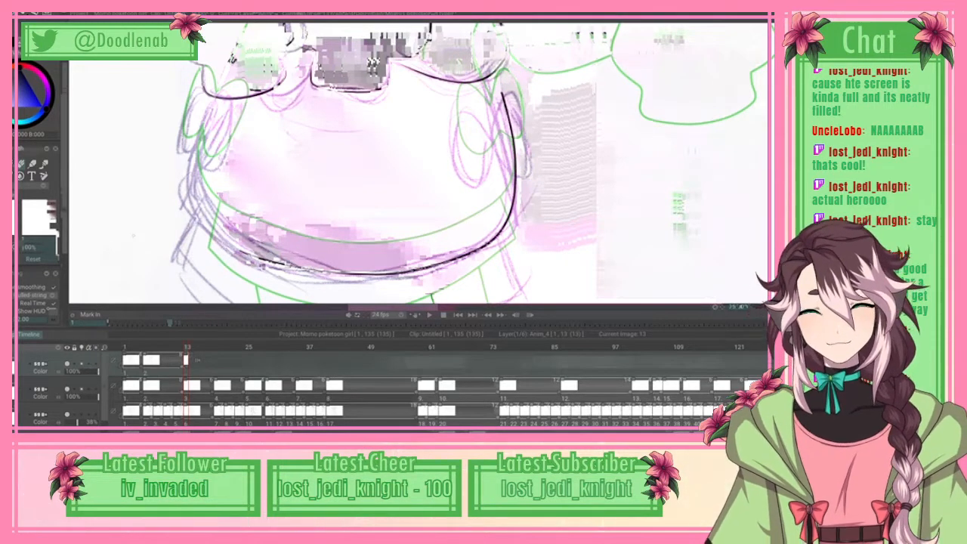
pyautogui.hotkey('ctrl', 'z')
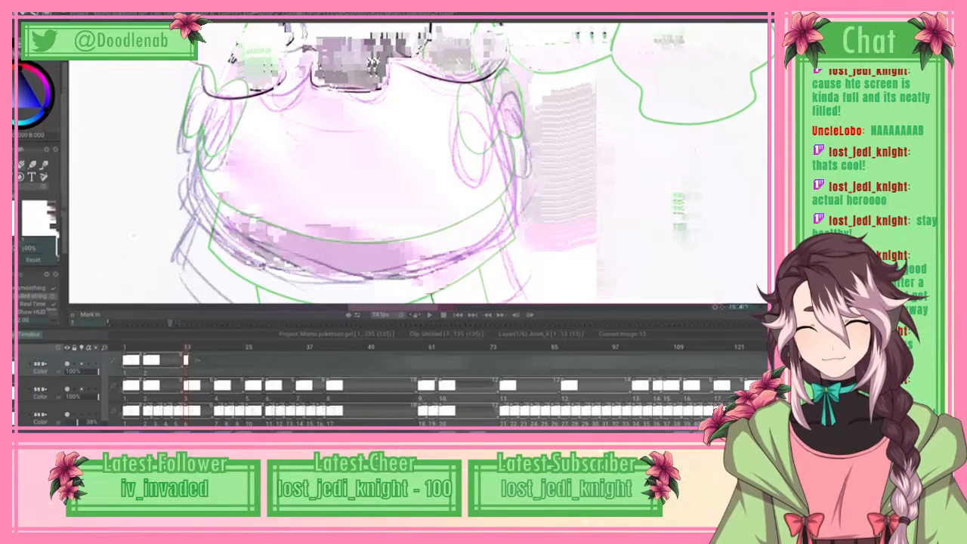
# Step: Trace the rounded body outline with a spline from the braid-side cuff around the lower edge to the flower-side sleeve, and apply the curve
pyautogui.scroll(2, 38, 196)
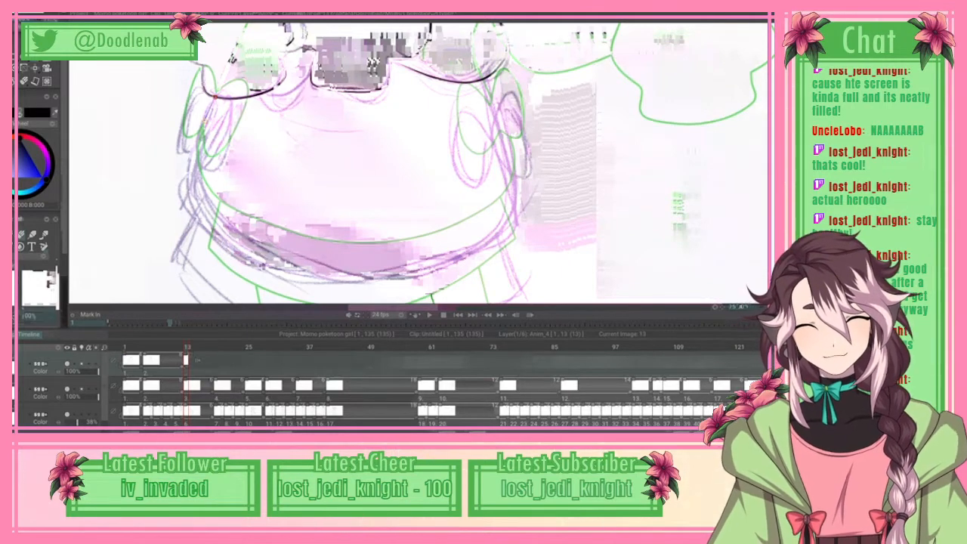
pyautogui.click(199, 223)
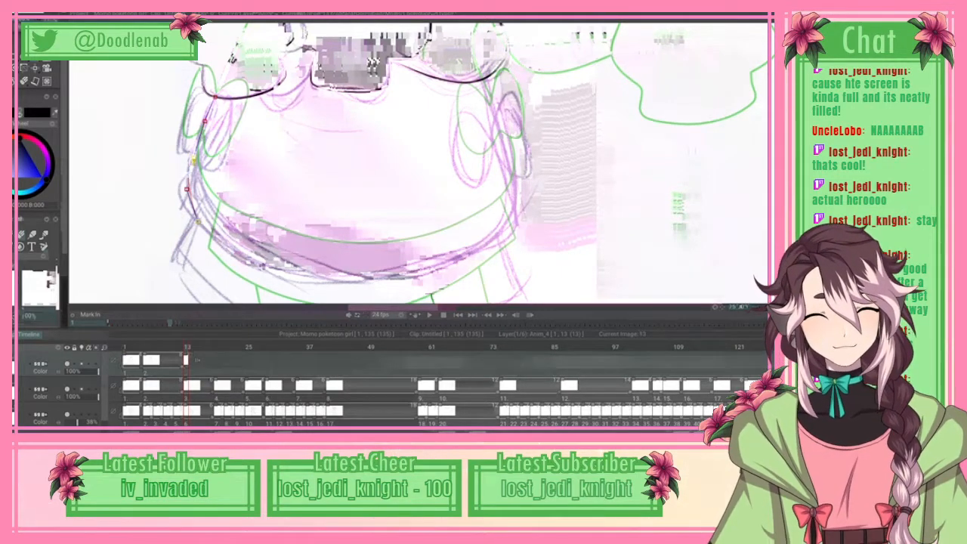
pyautogui.click(249, 259)
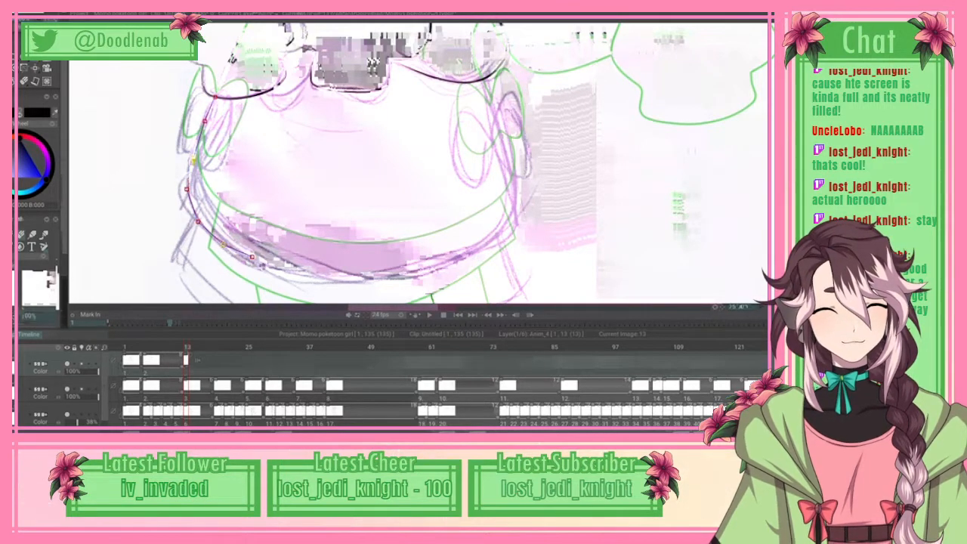
pyautogui.click(452, 263)
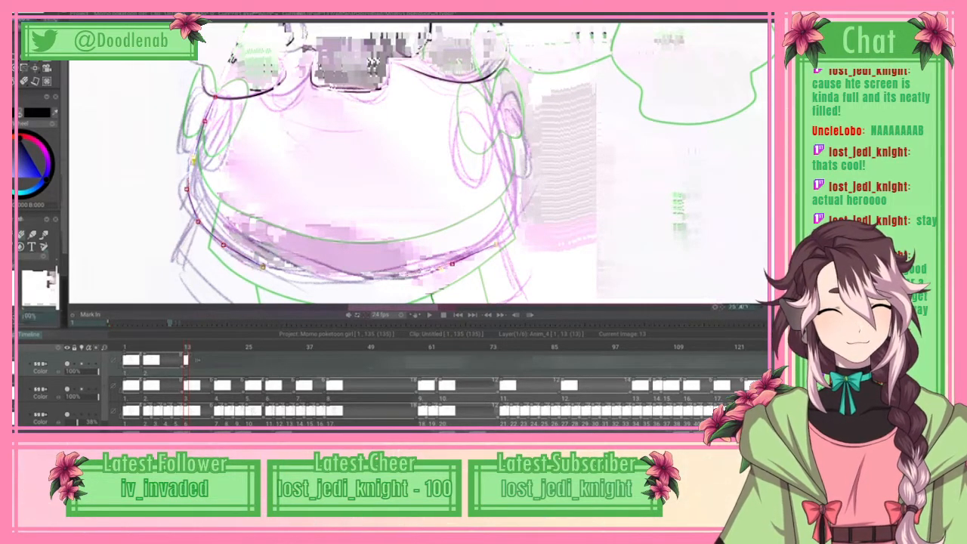
pyautogui.click(495, 244)
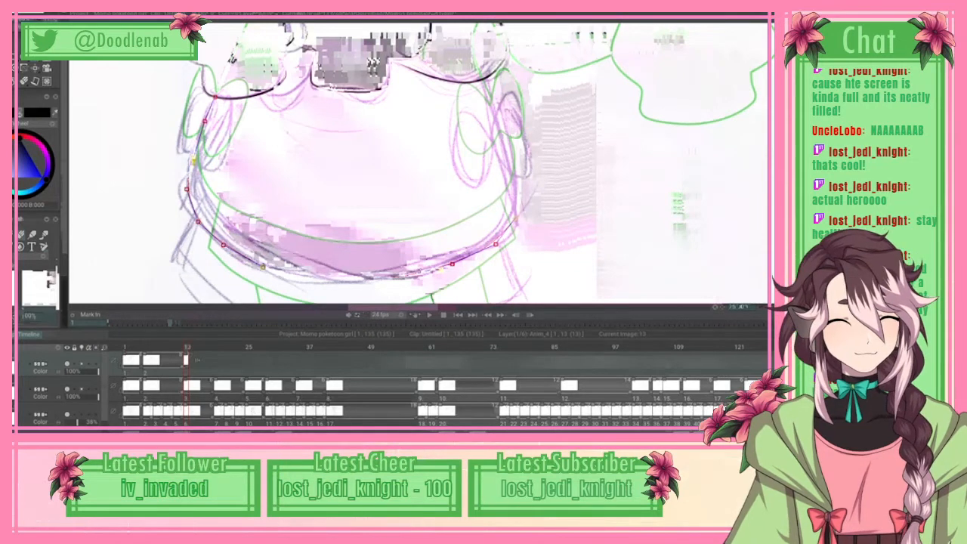
pyautogui.click(515, 219)
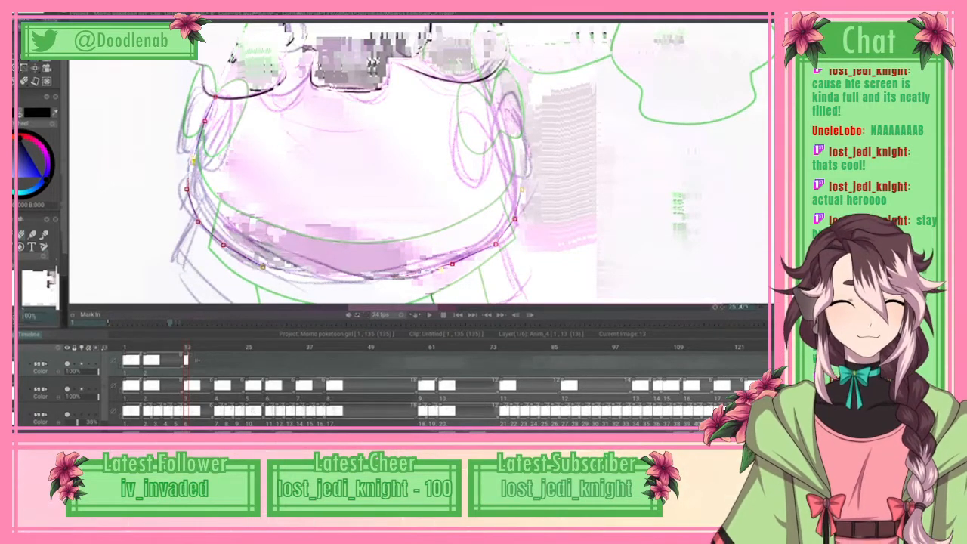
pyautogui.click(519, 196)
pyautogui.click(505, 142)
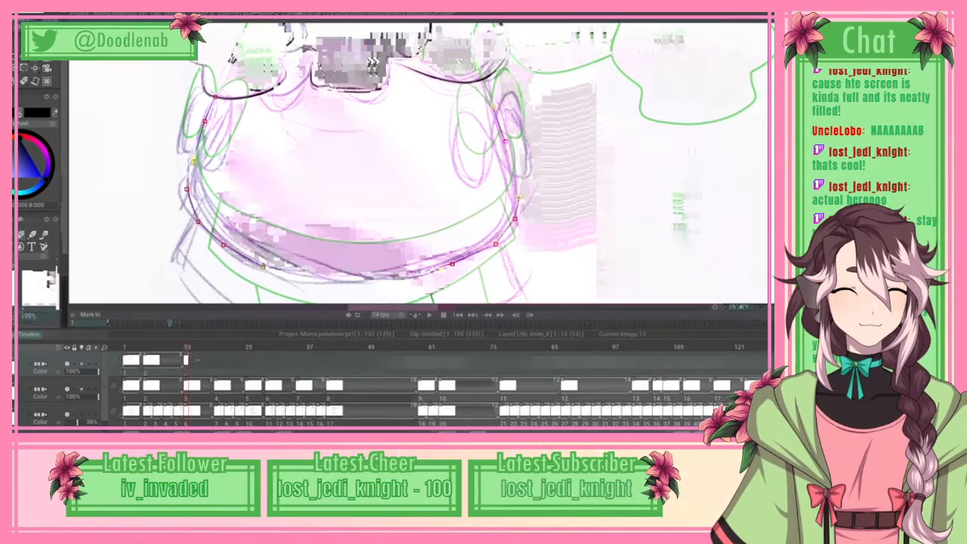
pyautogui.click(484, 77)
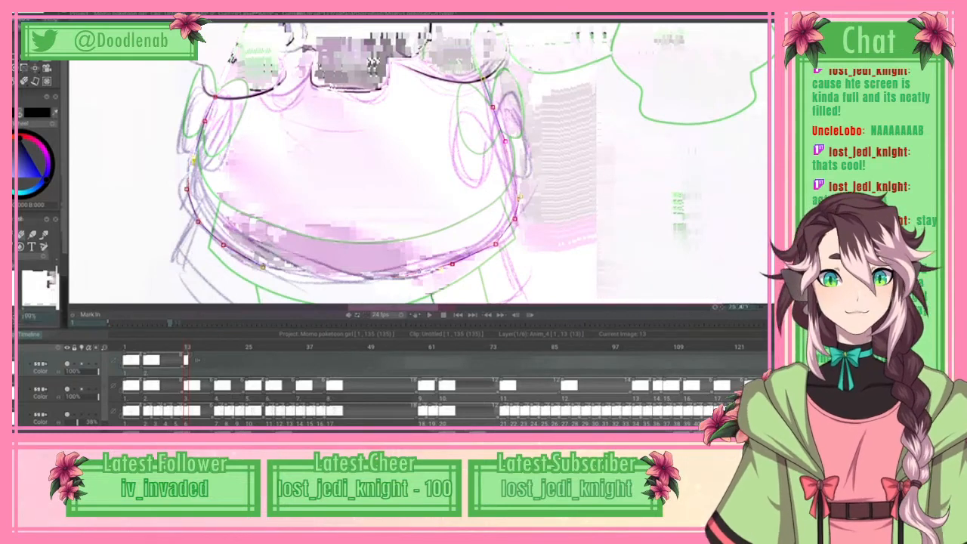
pyautogui.click(32, 13)
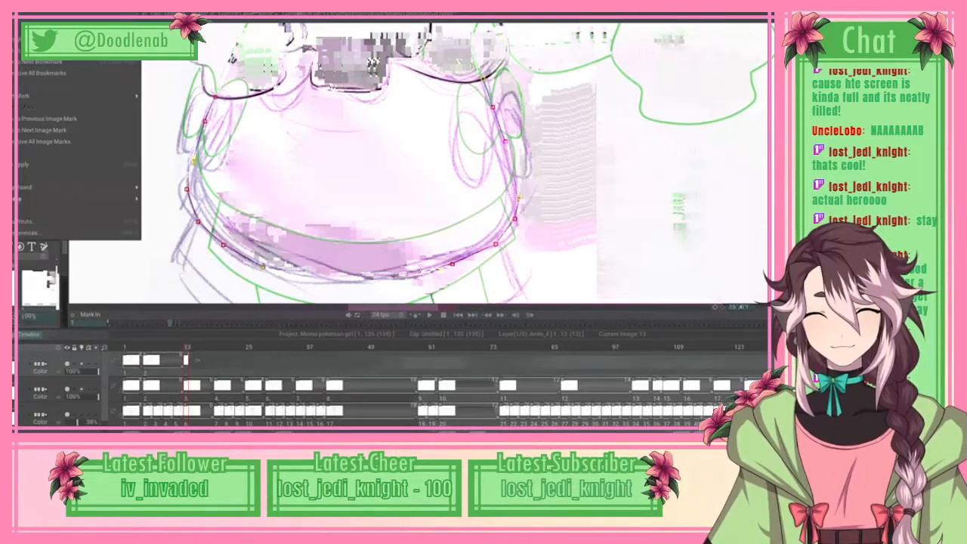
pyautogui.click(75, 164)
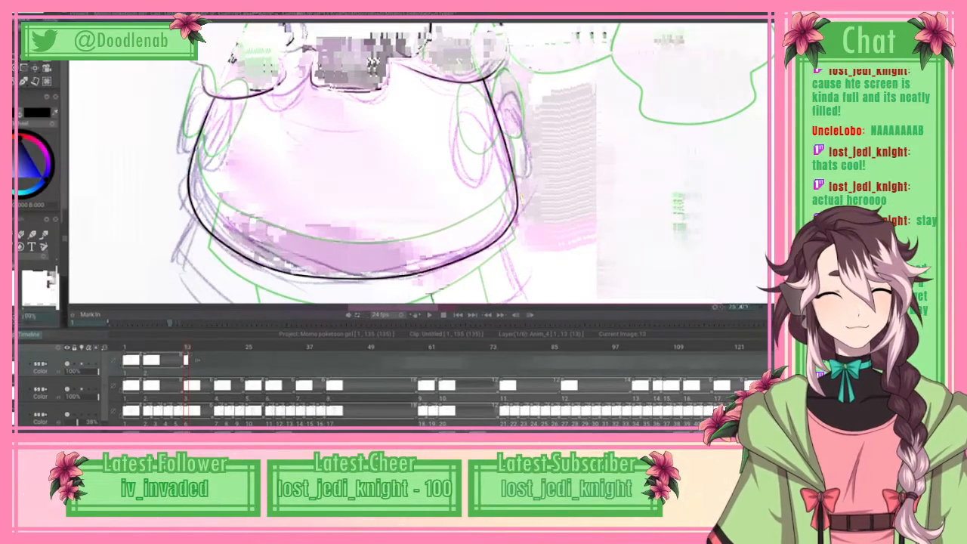
# Step: Trace the larger oval overlapping the body outline on the flower side with spline points following the rough sketch
pyautogui.moveTo(403, 16)
pyautogui.mouseDown()
pyautogui.moveTo(403, 287)
pyautogui.moveTo(402, 98)
pyautogui.mouseUp()
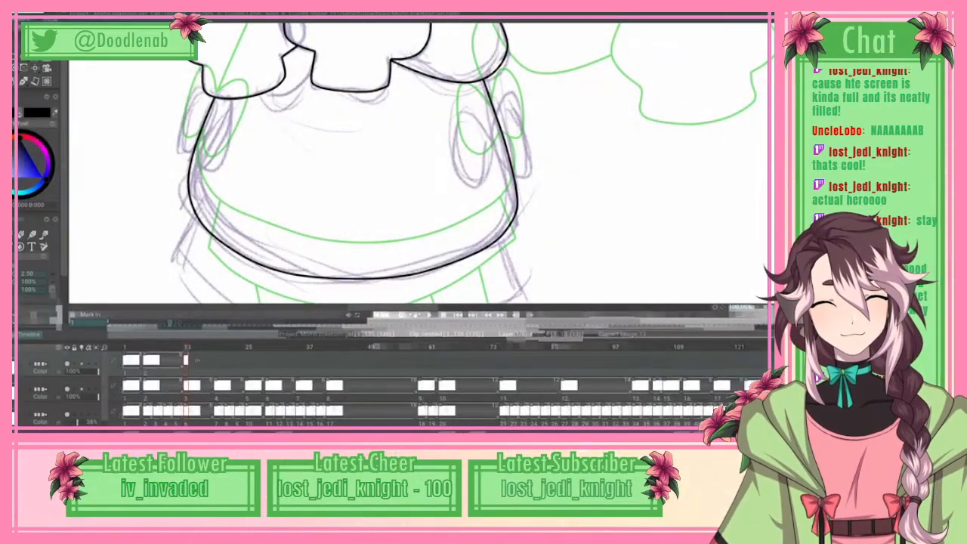
pyautogui.scroll(-3, 419, 163)
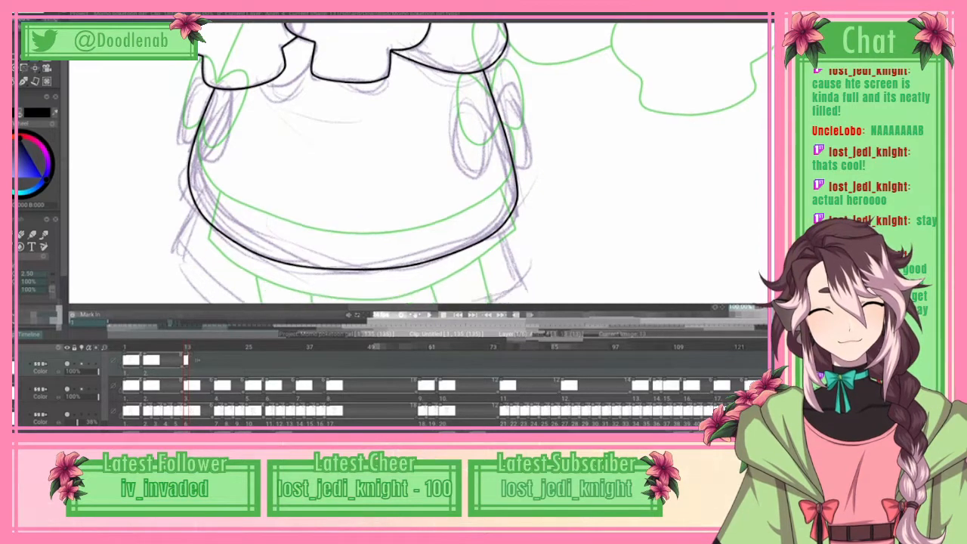
pyautogui.scroll(4, 419, 162)
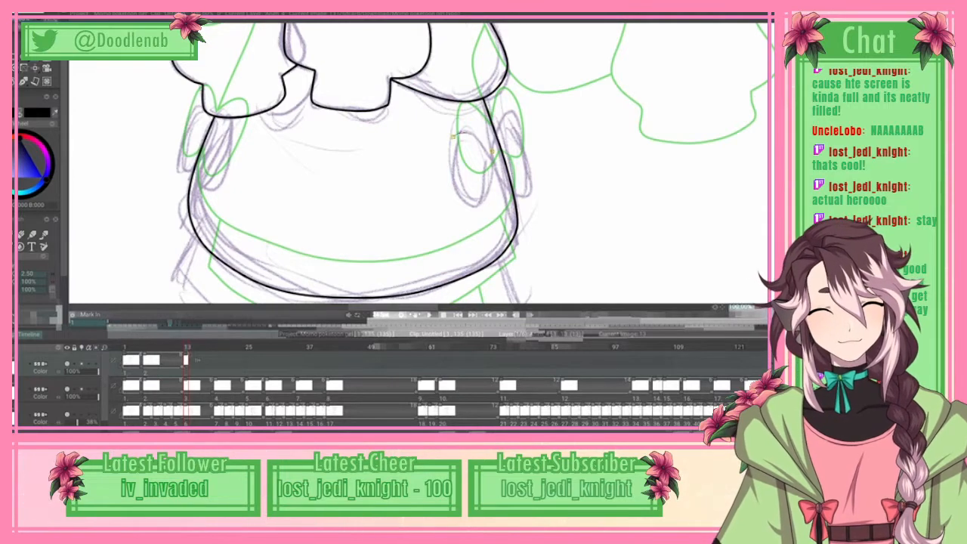
pyautogui.moveTo(453, 134)
pyautogui.mouseDown()
pyautogui.moveTo(454, 188)
pyautogui.moveTo(485, 203)
pyautogui.mouseUp()
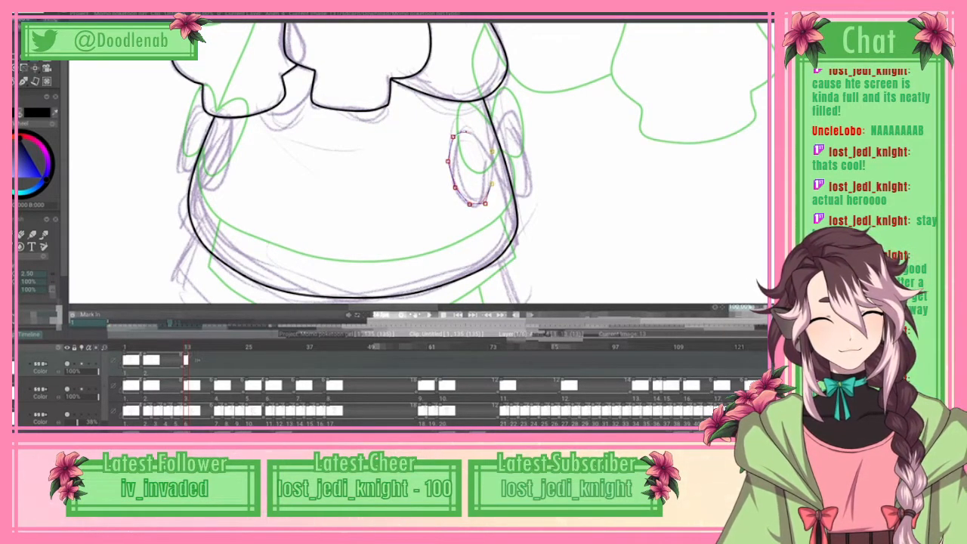
pyautogui.click(493, 184)
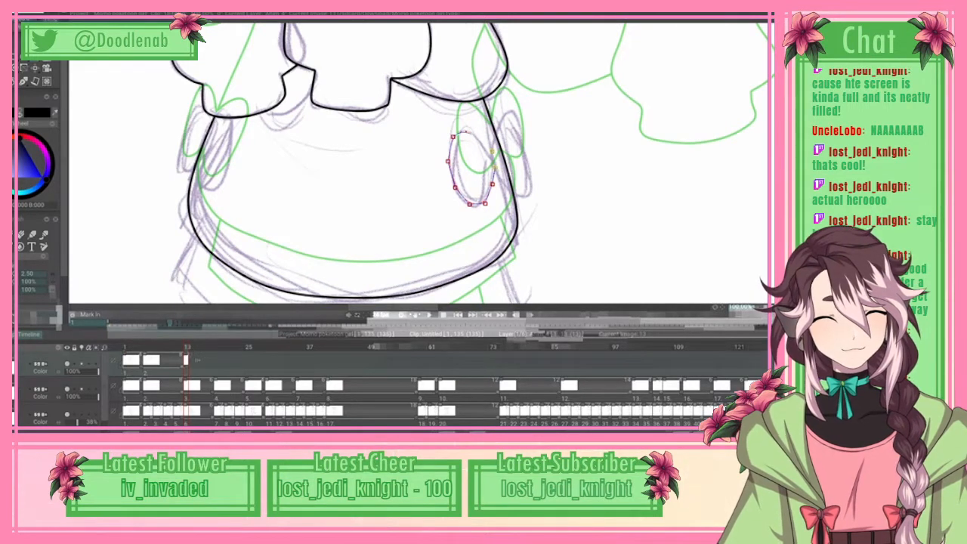
# Step: Trace the narrower outer oval beside it on the flower side with a spline, and apply the curves
pyautogui.click(511, 194)
pyautogui.click(524, 195)
pyautogui.click(528, 176)
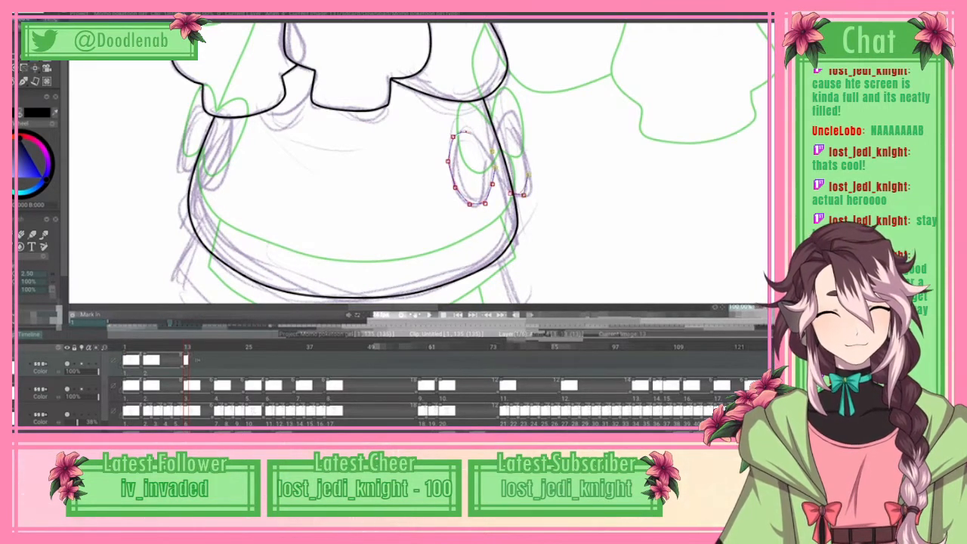
pyautogui.click(524, 145)
pyautogui.click(515, 123)
pyautogui.click(504, 114)
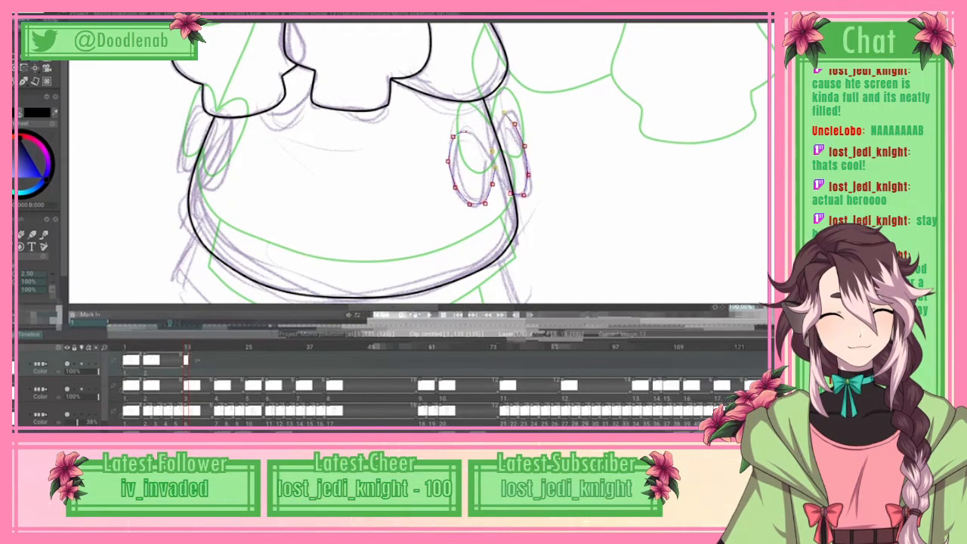
pyautogui.click(501, 119)
pyautogui.click(492, 114)
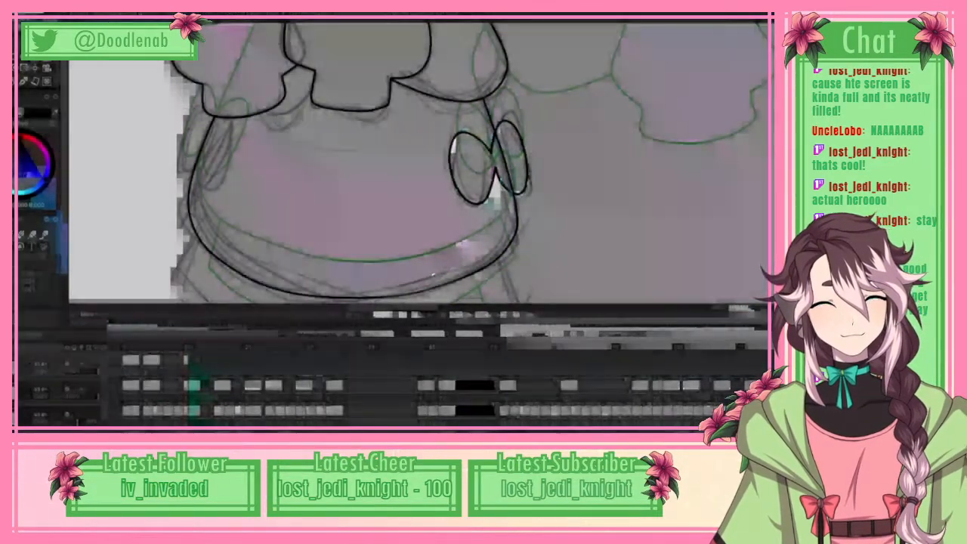
pyautogui.moveTo(604, 22); pyautogui.dragTo(604, 226)
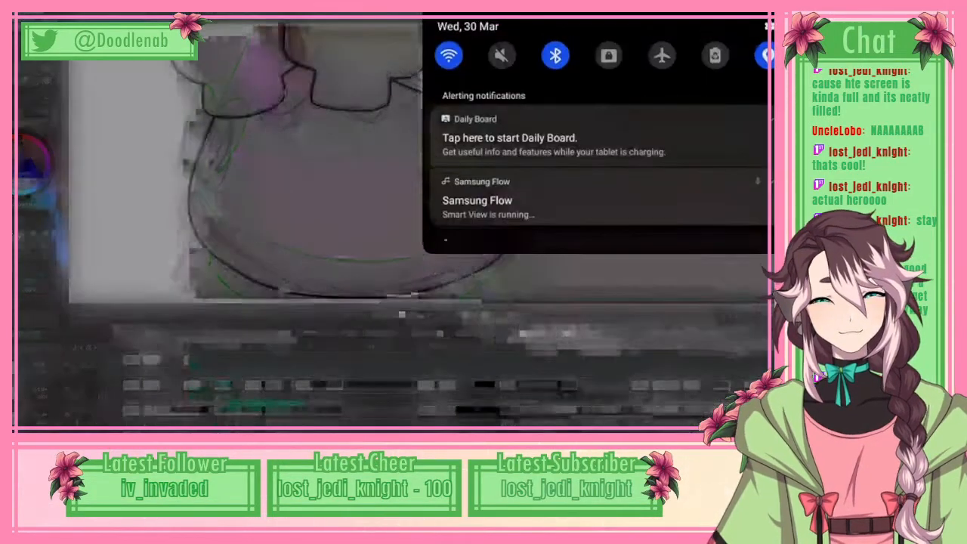
pyautogui.moveTo(605, 294); pyautogui.dragTo(604, 76)
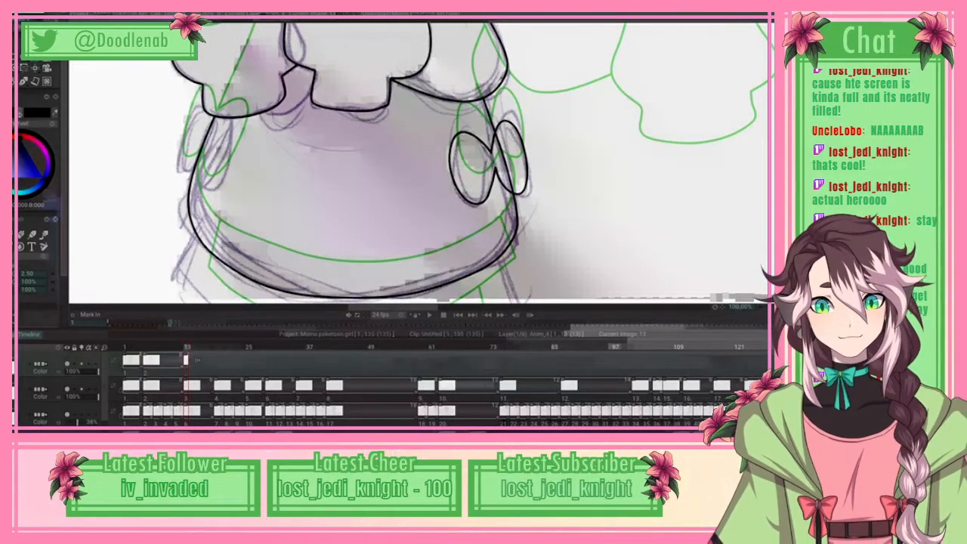
pyautogui.moveTo(604, 23); pyautogui.dragTo(605, 227)
pyautogui.moveTo(605, 295); pyautogui.dragTo(604, 76)
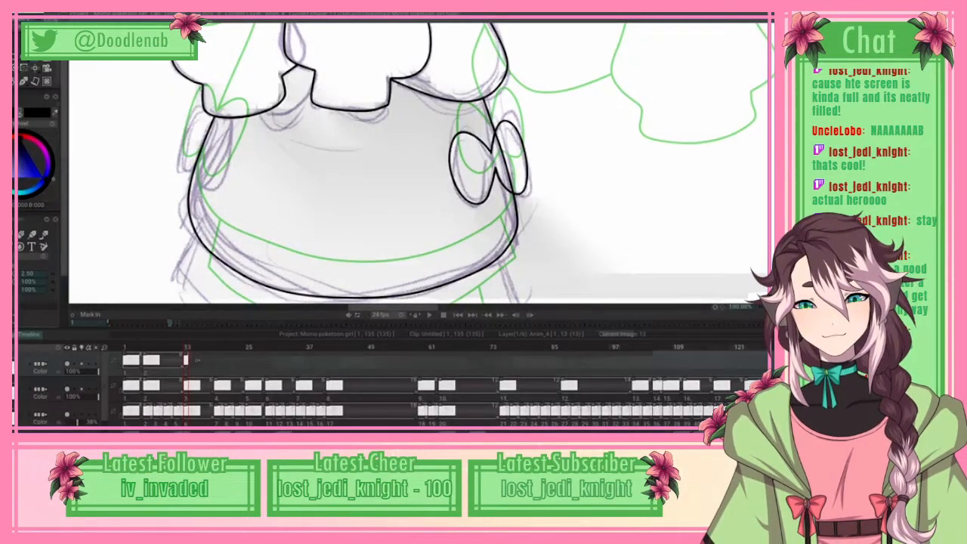
# Step: Trace the two overlapping ovals below the braid-side sleeve cuff with splines, and apply the curves
pyautogui.scroll(1, 36, 173)
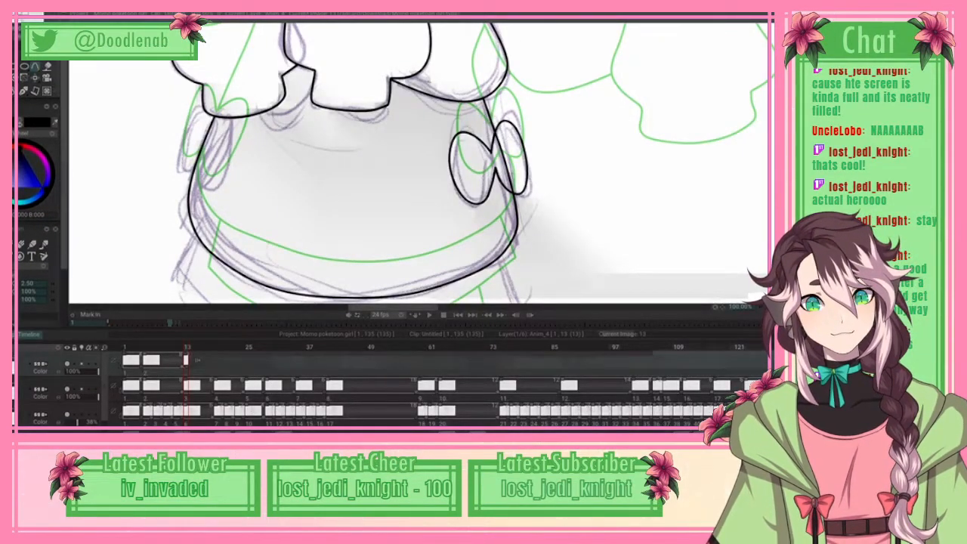
pyautogui.scroll(3, 419, 163)
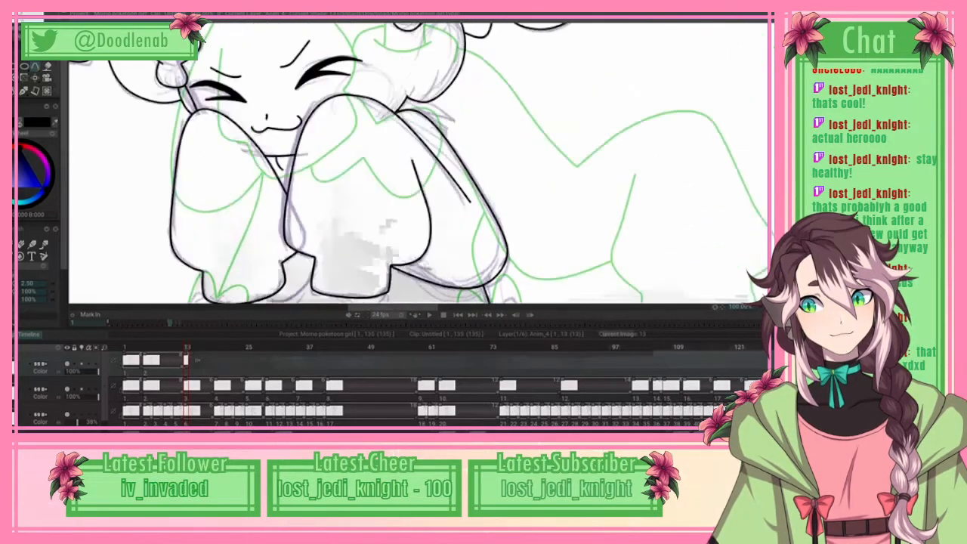
pyautogui.scroll(-2, 419, 163)
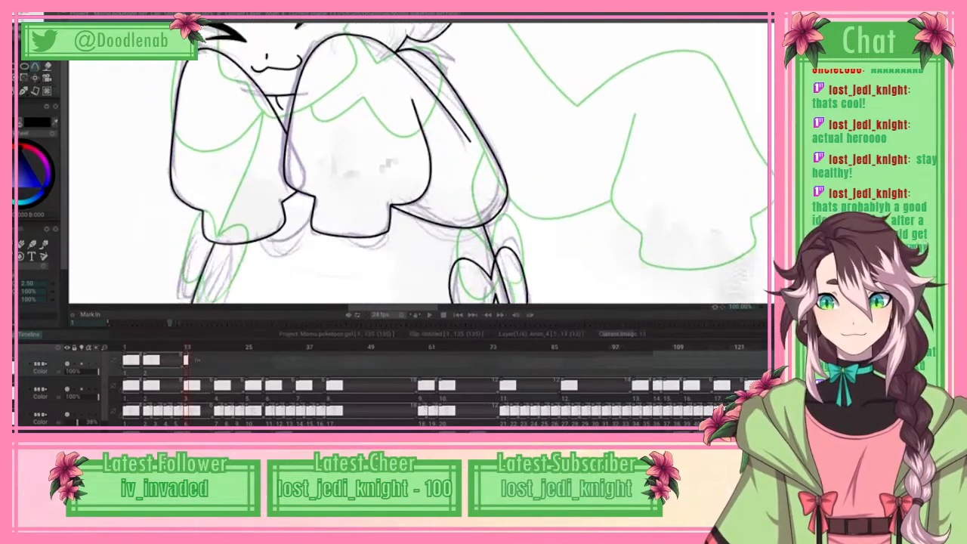
pyautogui.scroll(-1, 419, 163)
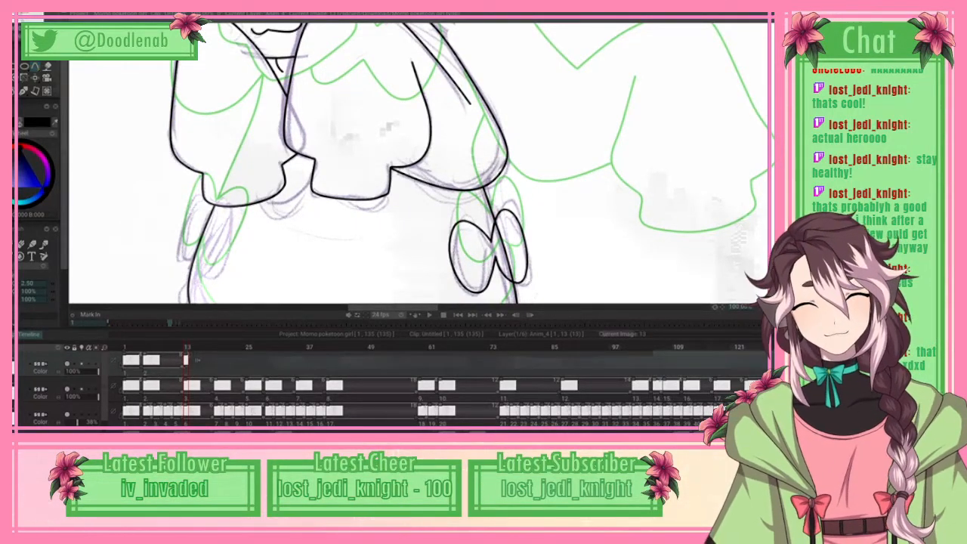
pyautogui.click(32, 245)
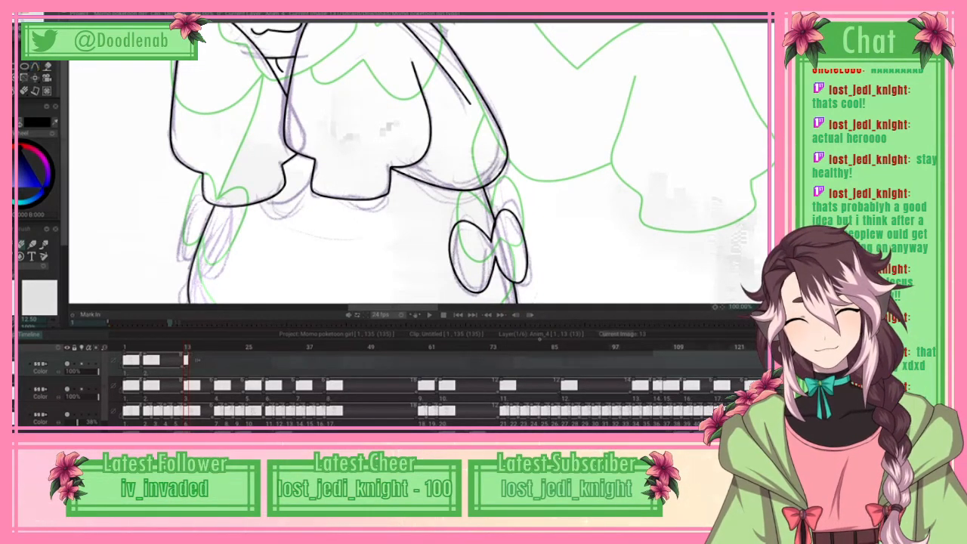
pyautogui.moveTo(195, 198); pyautogui.dragTo(184, 239)
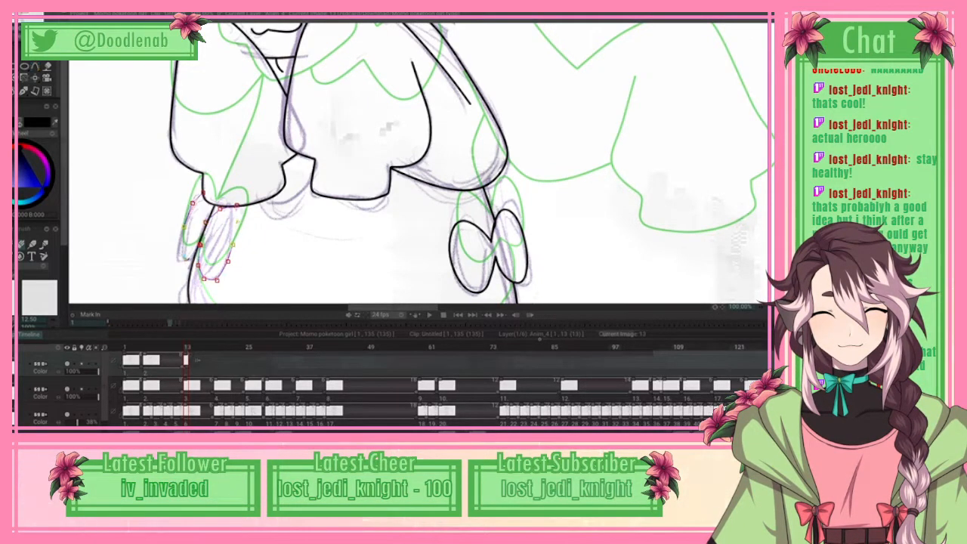
pyautogui.moveTo(238, 221); pyautogui.dragTo(209, 223)
pyautogui.click(212, 215)
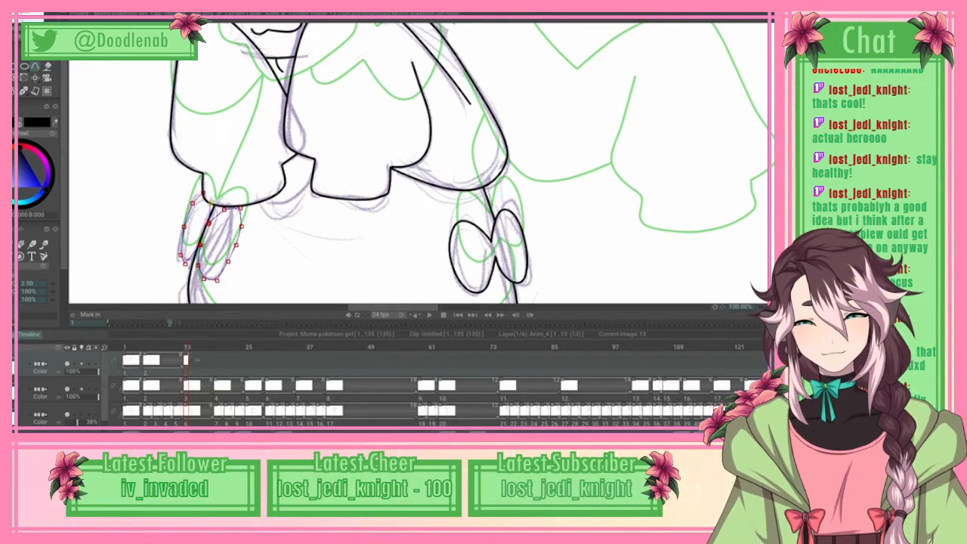
pyautogui.rightClick(142, 242)
pyautogui.click(83, 164)
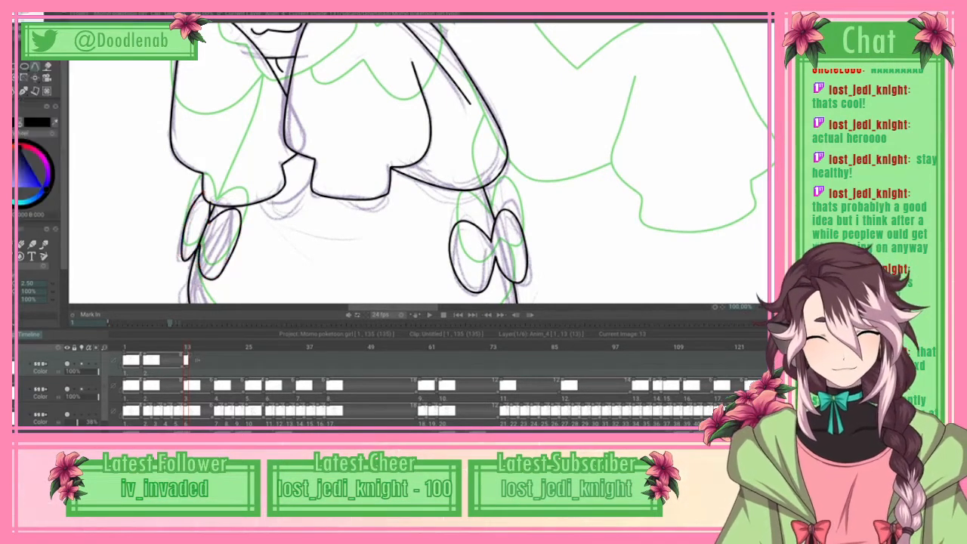
# Step: Switch from the thin line brush to the brush of size 12.50
pyautogui.click(21, 257)
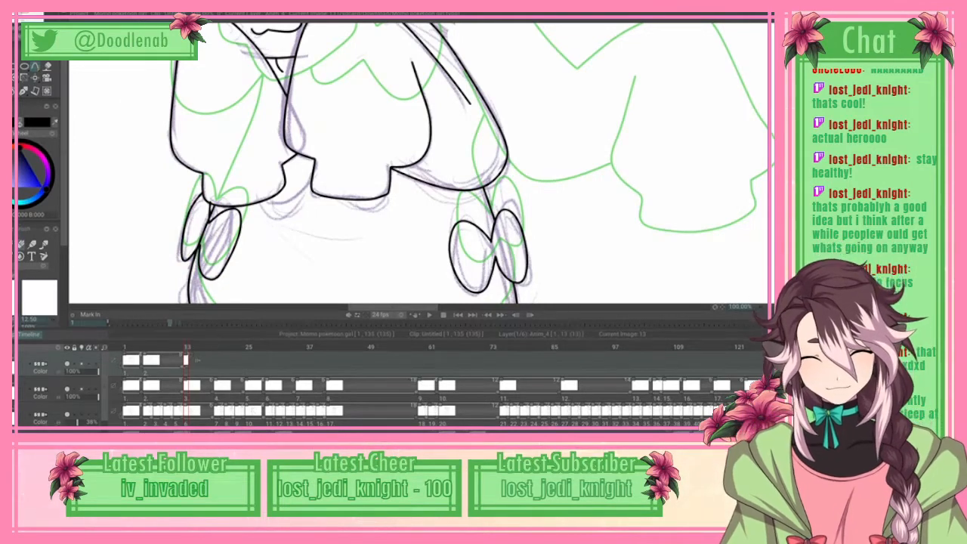
pyautogui.click(15, 67)
pyautogui.click(30, 68)
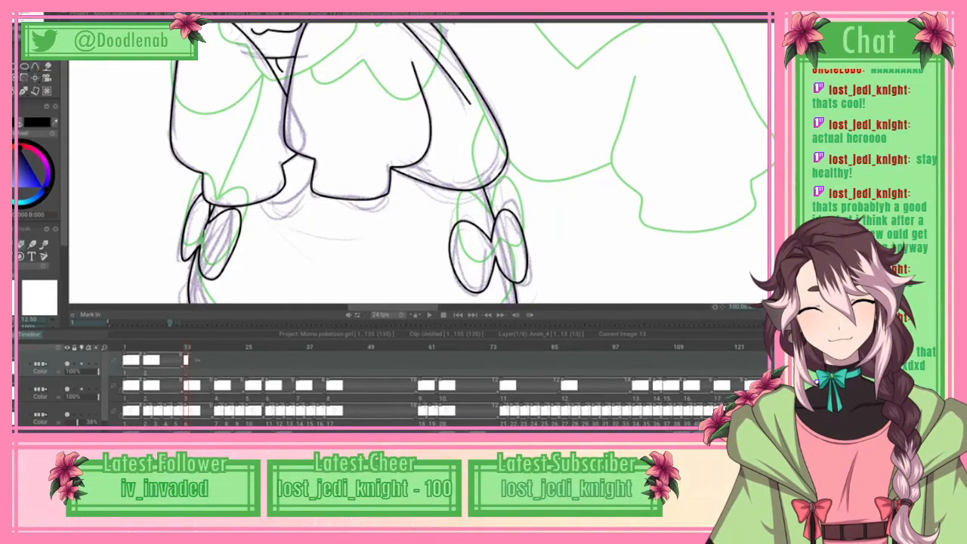
# Step: Return to the 2.50-size line brush and spline the skirt's short braid-side edge from the body outline down to the hem corner
pyautogui.scroll(-2, 419, 164)
pyautogui.scroll(-4, 419, 163)
pyautogui.scroll(13, 418, 163)
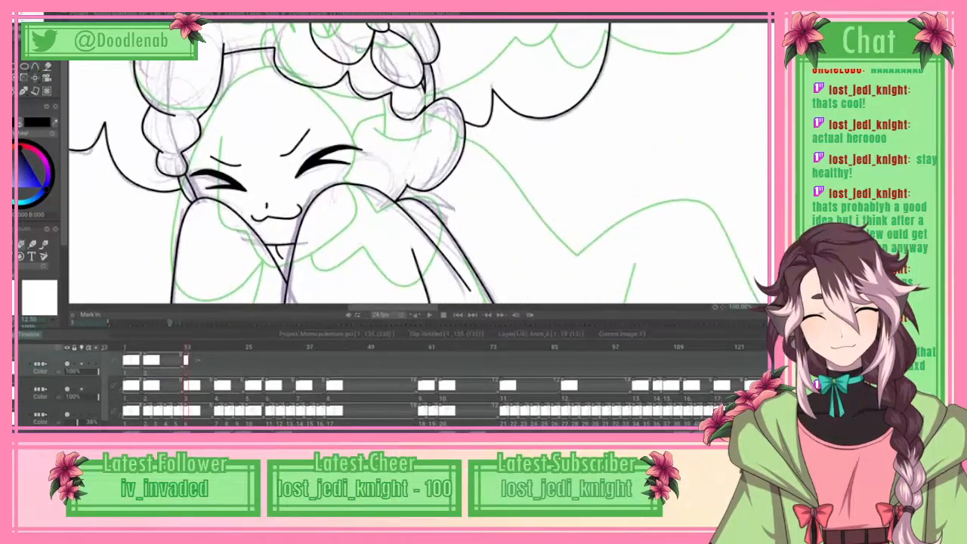
pyautogui.scroll(5, 418, 163)
pyautogui.scroll(-11, 419, 163)
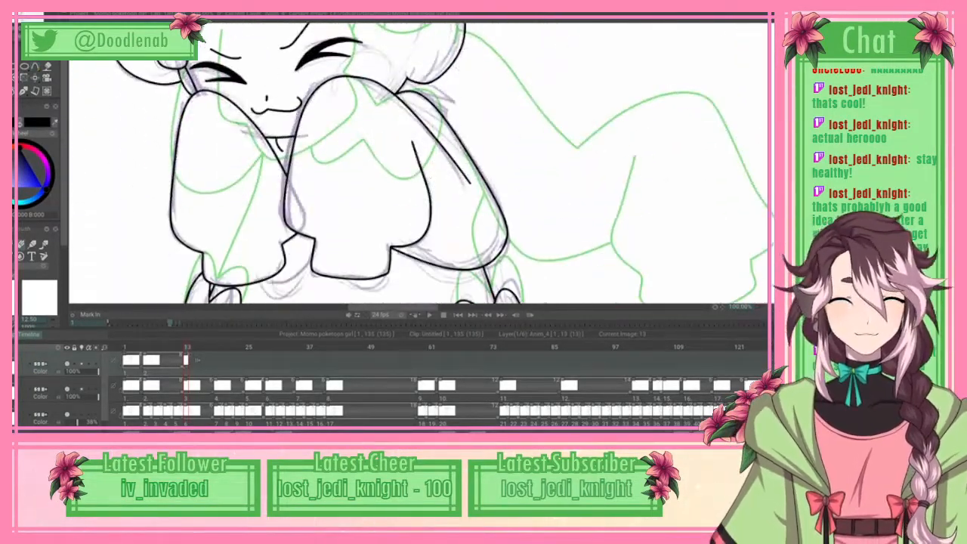
pyautogui.scroll(-10, 418, 163)
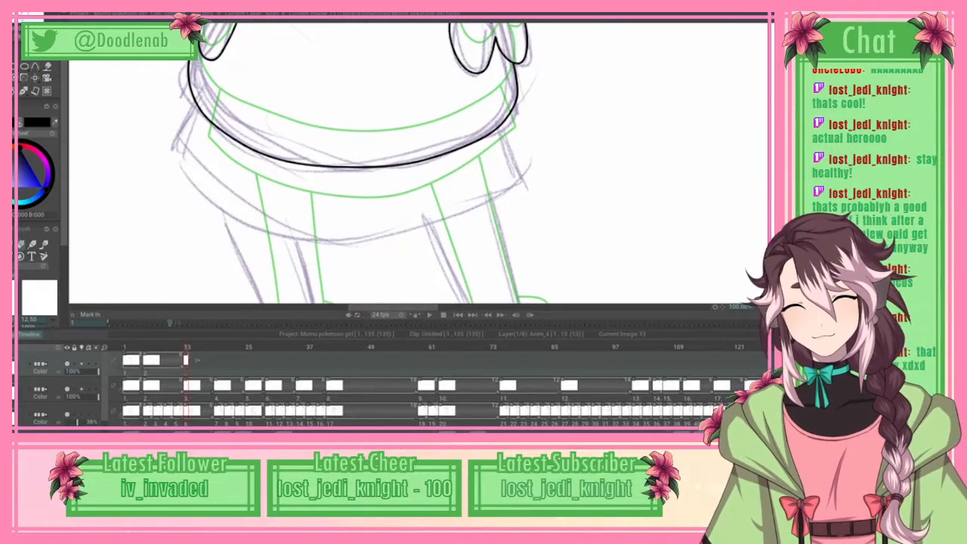
pyautogui.click(36, 67)
pyautogui.click(74, 65)
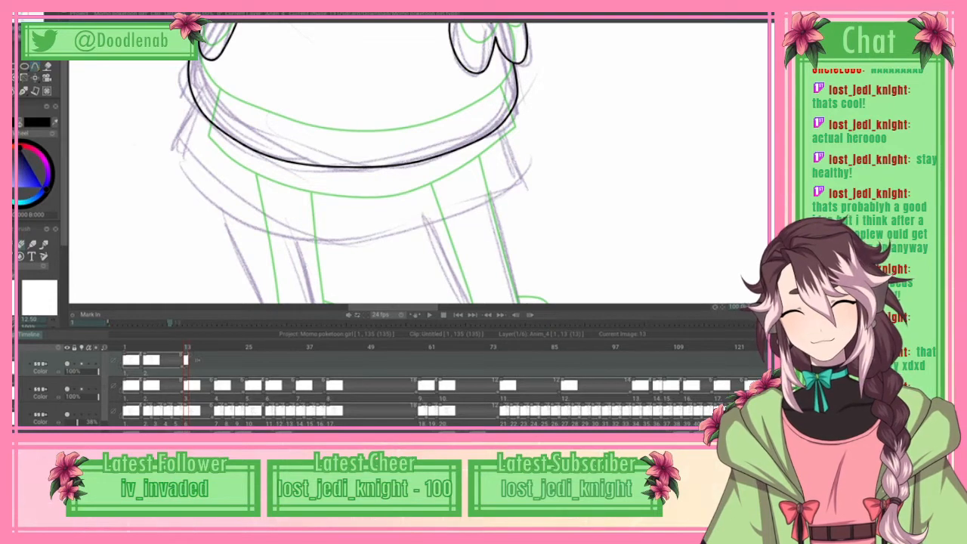
pyautogui.click(20, 244)
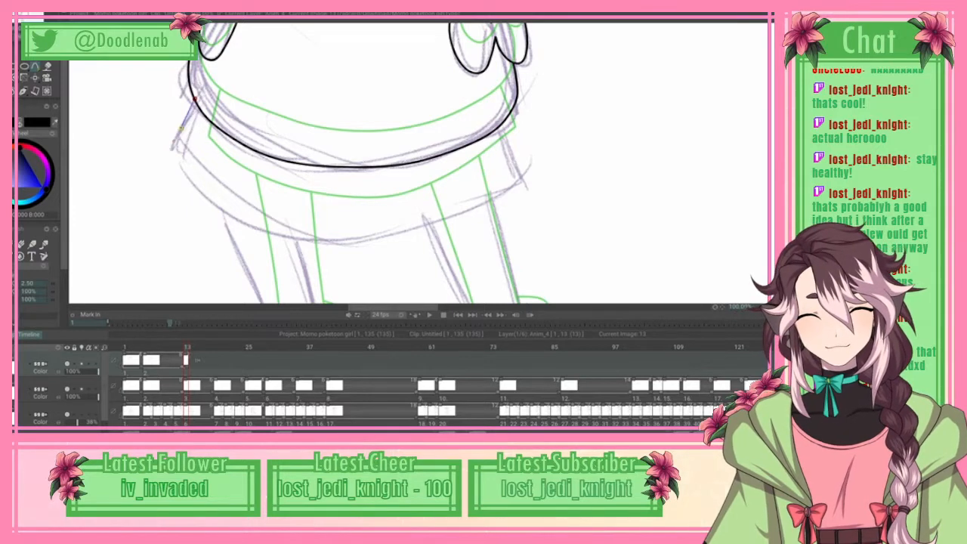
pyautogui.moveTo(179, 151)
pyautogui.mouseDown()
pyautogui.moveTo(166, 161)
pyautogui.moveTo(172, 149)
pyautogui.mouseUp()
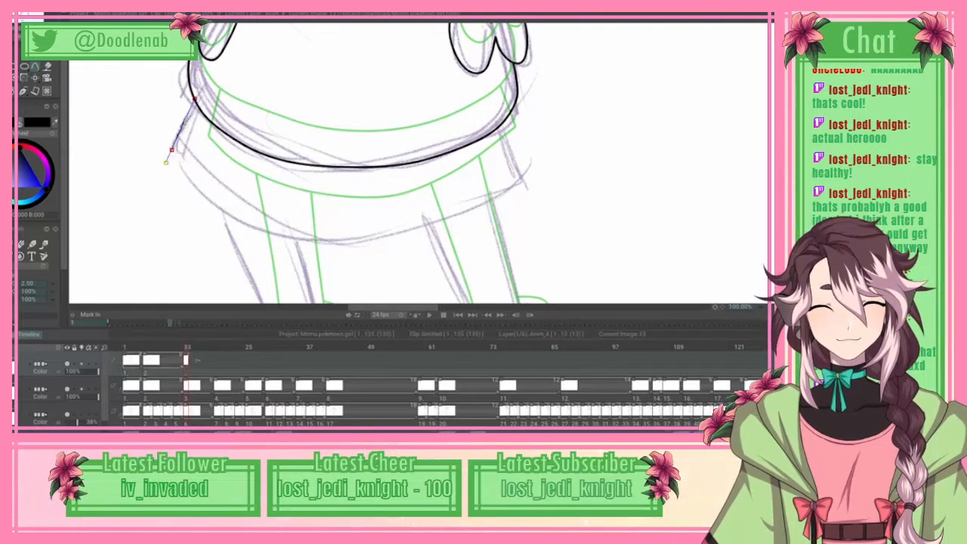
# Step: Trace the curved skirt hem across to the flower-side corner with spline points, and apply the curve
pyautogui.moveTo(229, 216); pyautogui.dragTo(428, 230)
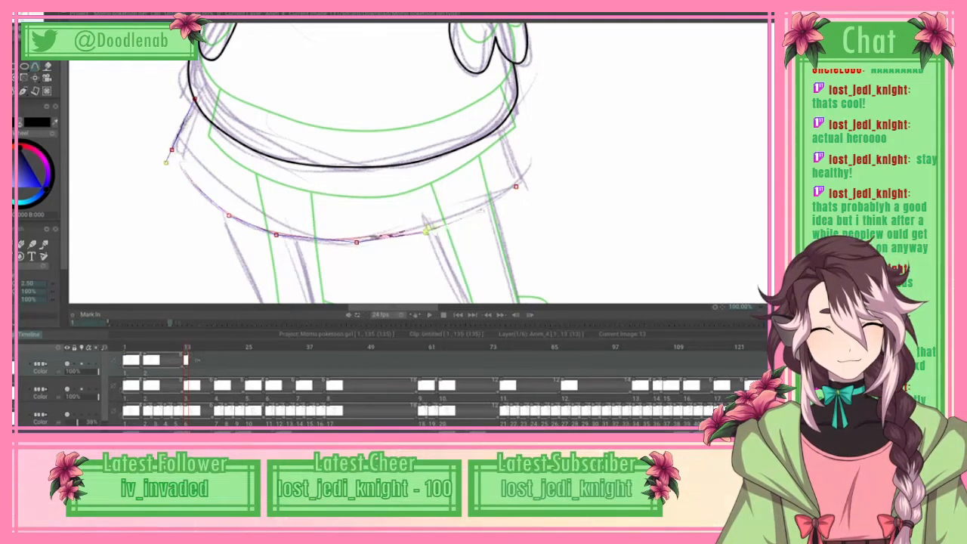
pyautogui.click(516, 186)
pyautogui.moveTo(516, 186)
pyautogui.mouseDown()
pyautogui.moveTo(526, 178)
pyautogui.moveTo(521, 184)
pyautogui.mouseUp()
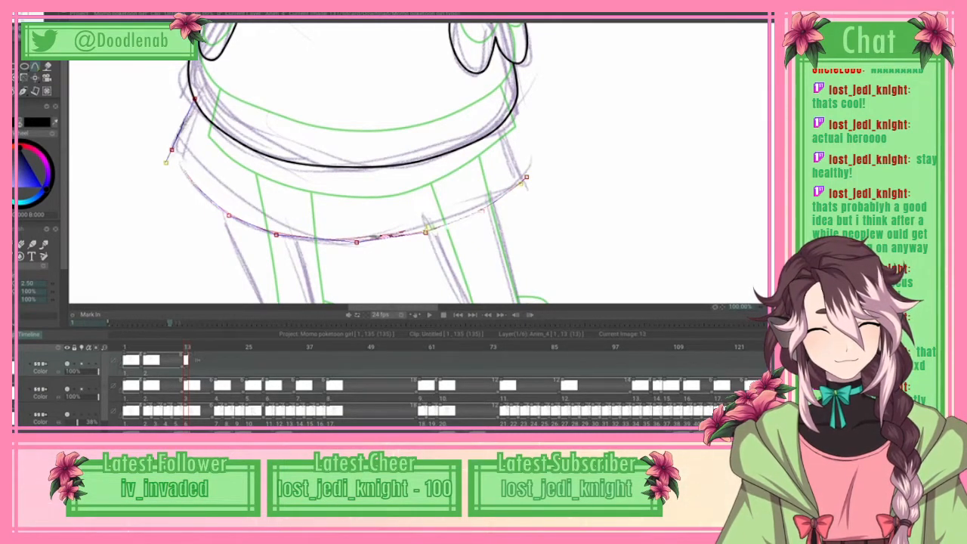
pyautogui.click(21, 9)
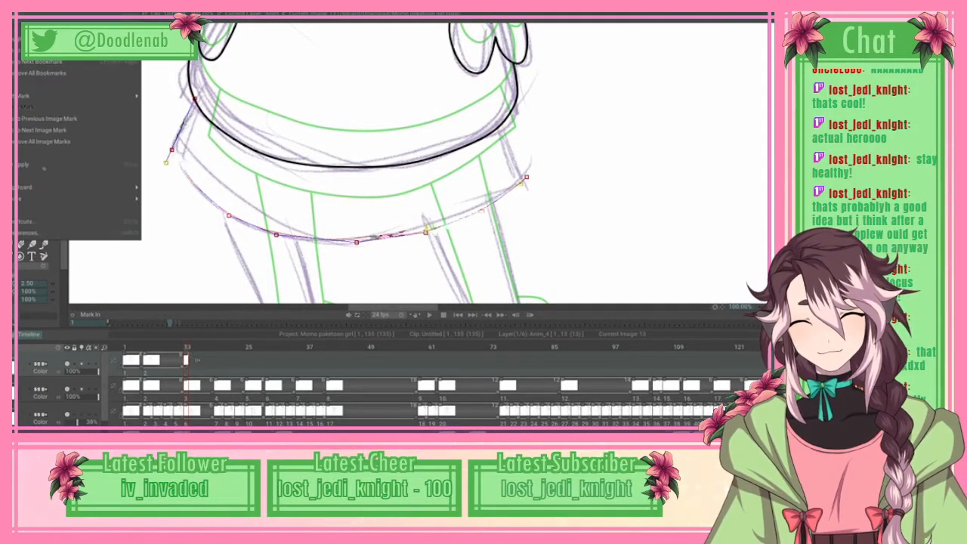
pyautogui.click(44, 166)
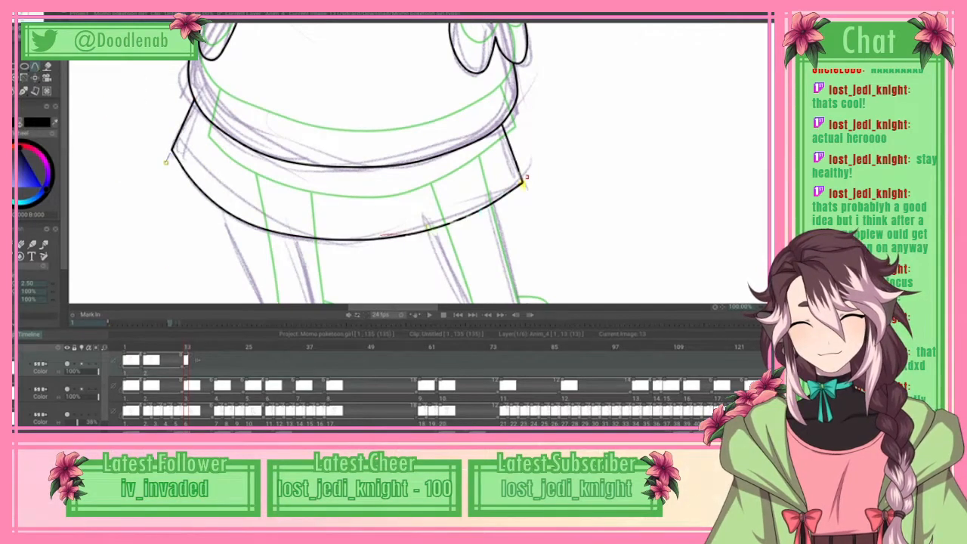
# Step: Check the skirt's flower-side corner up close, and look over the traced figure from head to feet
pyautogui.scroll(2, 438, 163)
pyautogui.scroll(-1, 438, 163)
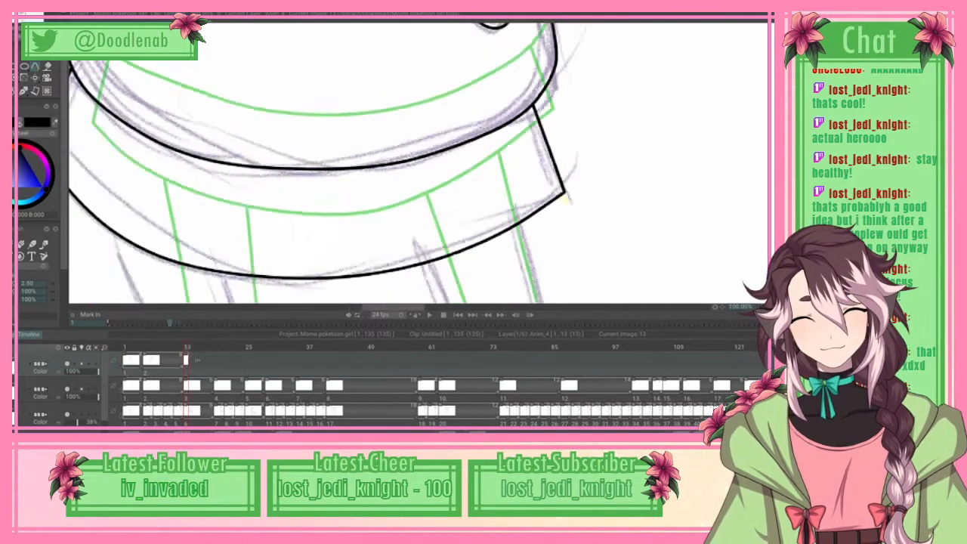
pyautogui.scroll(-2, 415, 163)
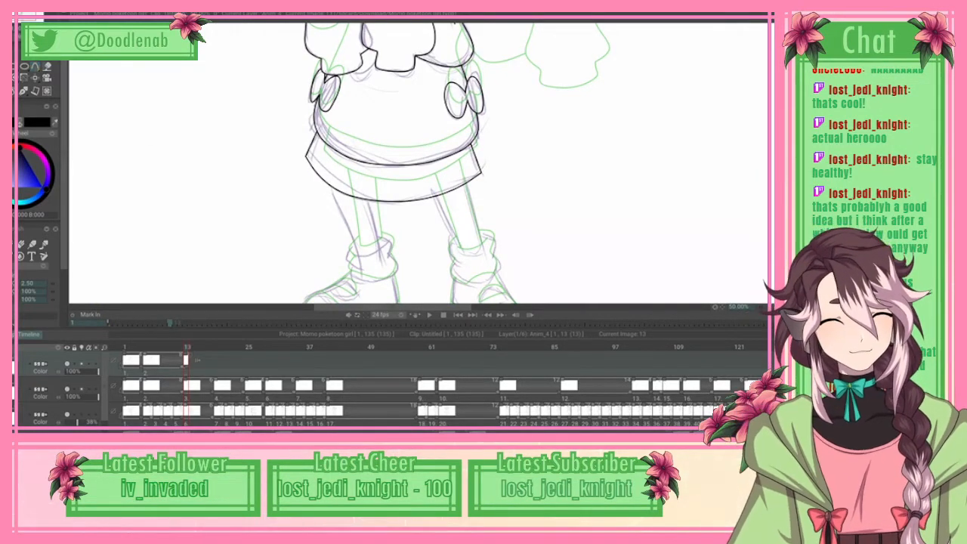
pyautogui.scroll(5, 420, 163)
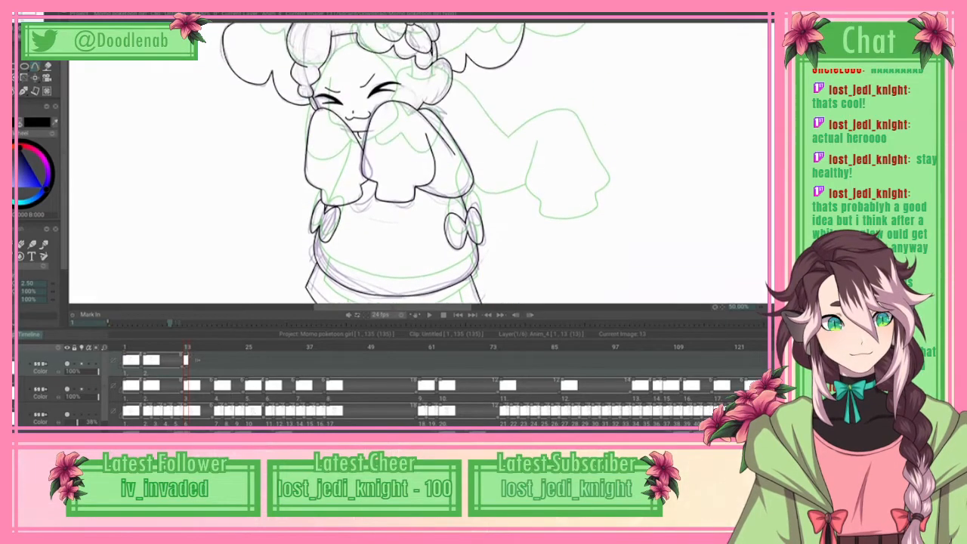
pyautogui.scroll(1, 419, 163)
pyautogui.scroll(-1, 420, 163)
pyautogui.scroll(-2, 419, 163)
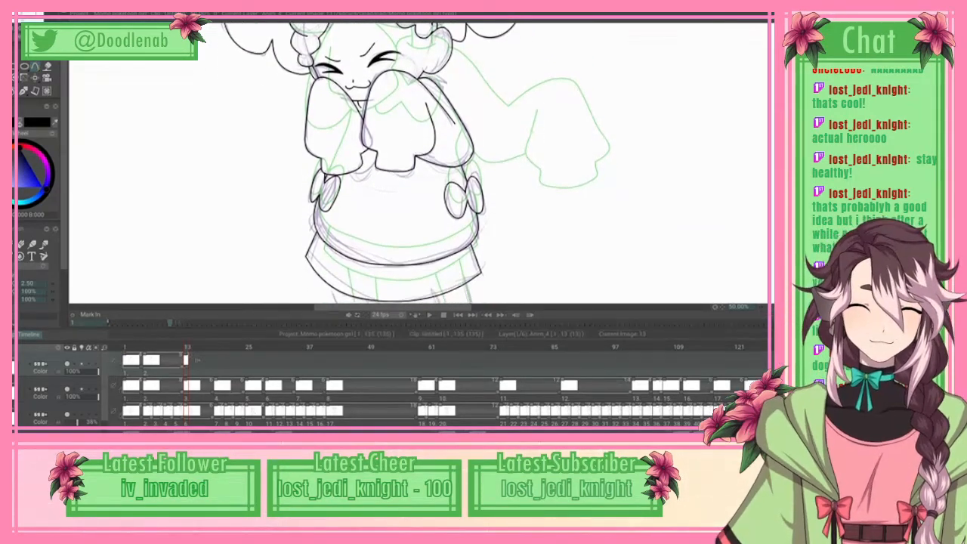
# Step: Spline the braid-side leg's outer edge from the skirt hem down into the sock, and apply the curve
pyautogui.scroll(5, 419, 163)
pyautogui.scroll(4, 419, 163)
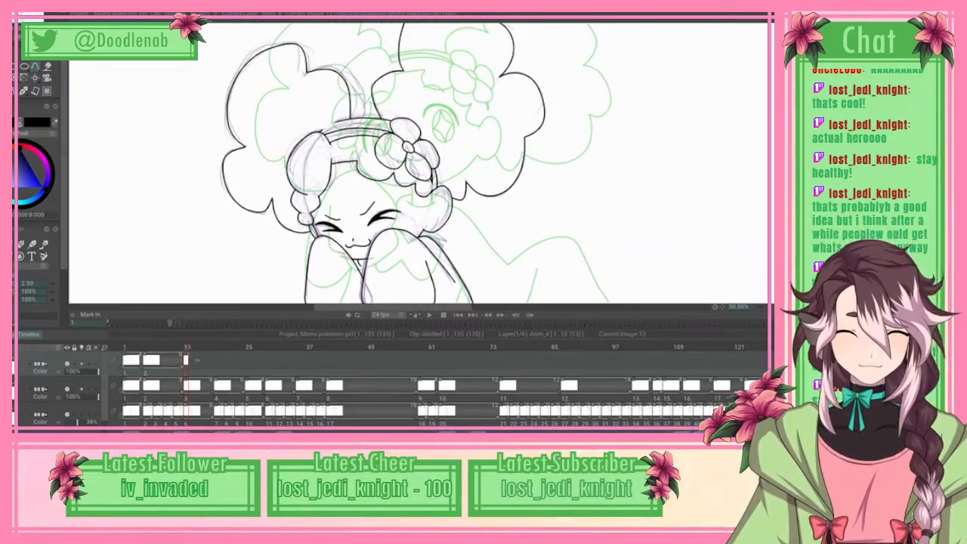
pyautogui.scroll(-13, 420, 163)
pyautogui.scroll(-2, 419, 163)
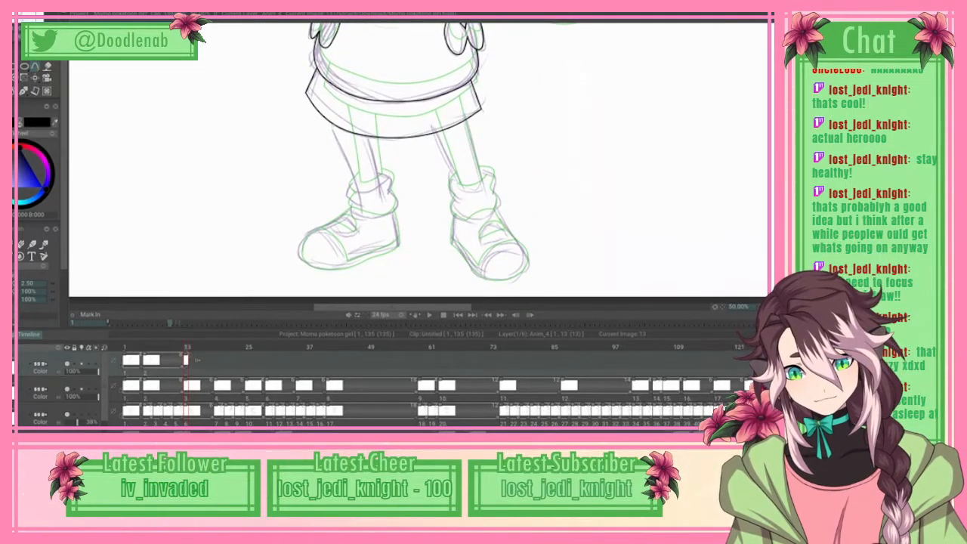
pyautogui.scroll(2, 440, 163)
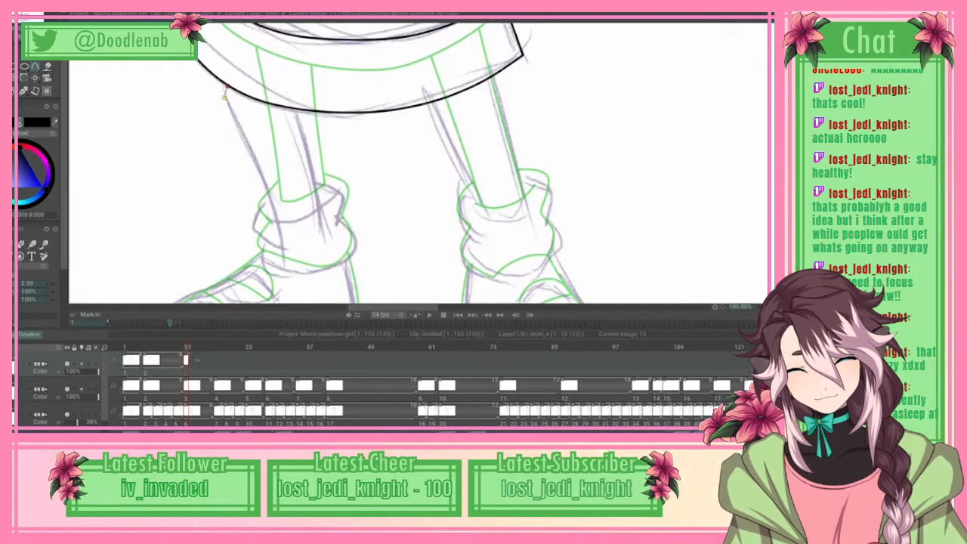
pyautogui.moveTo(227, 87); pyautogui.dragTo(225, 97)
pyautogui.click(224, 98)
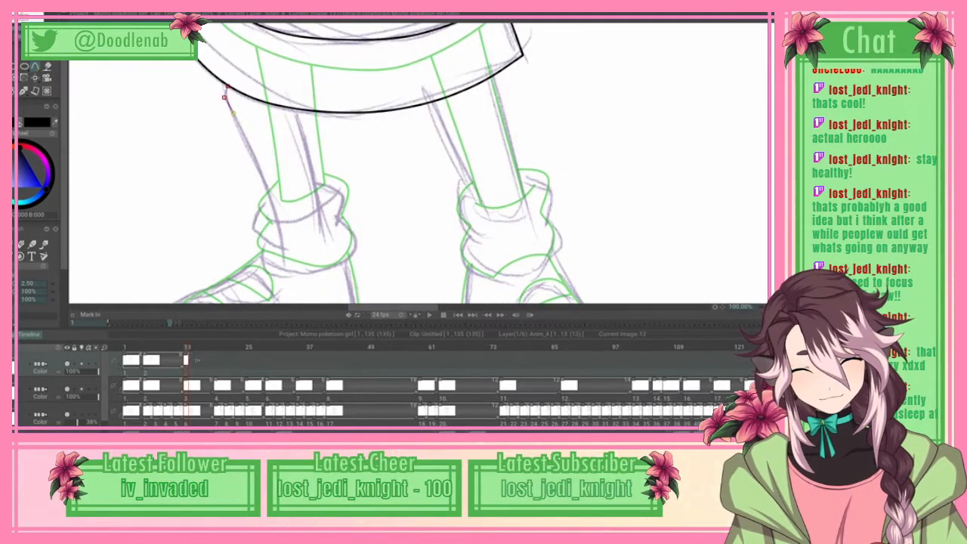
pyautogui.click(250, 146)
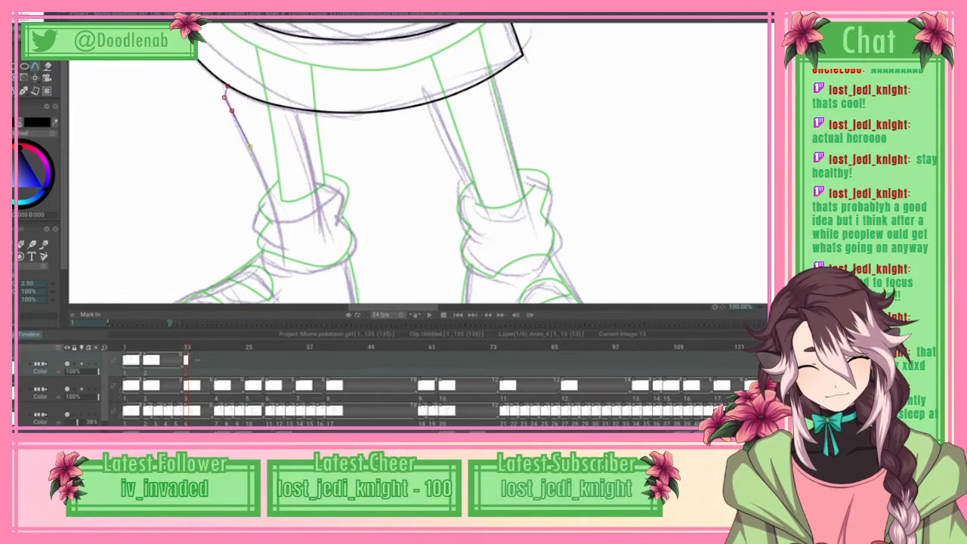
pyautogui.click(267, 190)
pyautogui.click(278, 220)
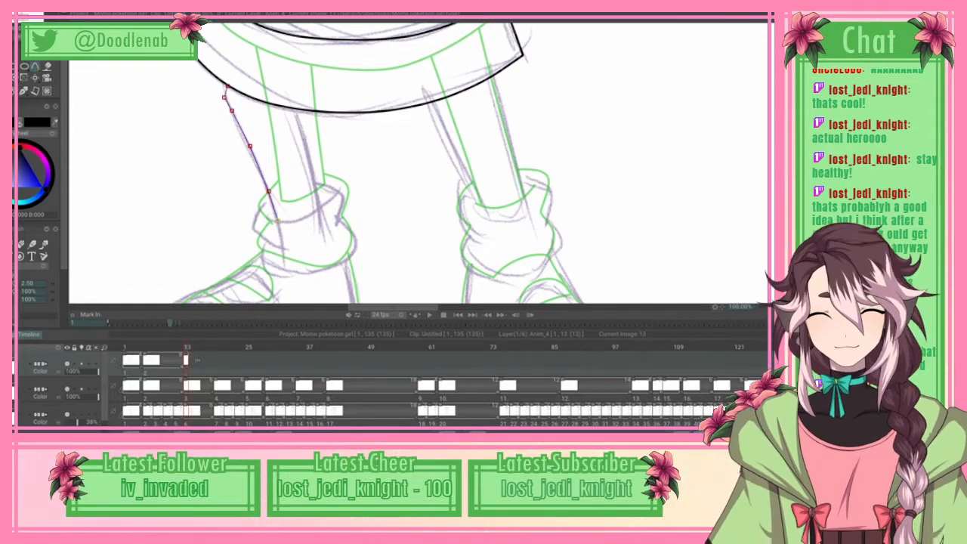
pyautogui.click(19, 11)
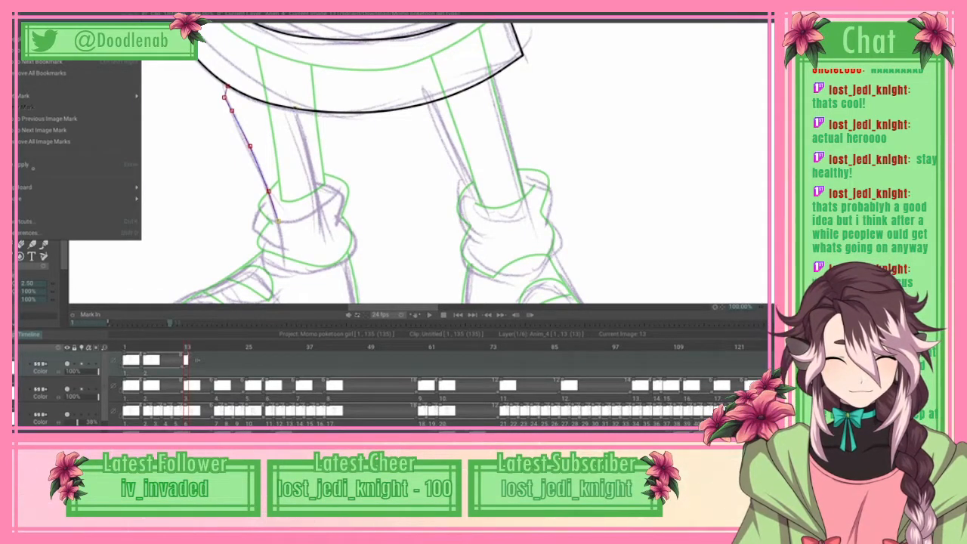
# Step: Spline the inner edge of the braid-side leg from the hem down to the sock, and apply the curve
pyautogui.click(303, 129)
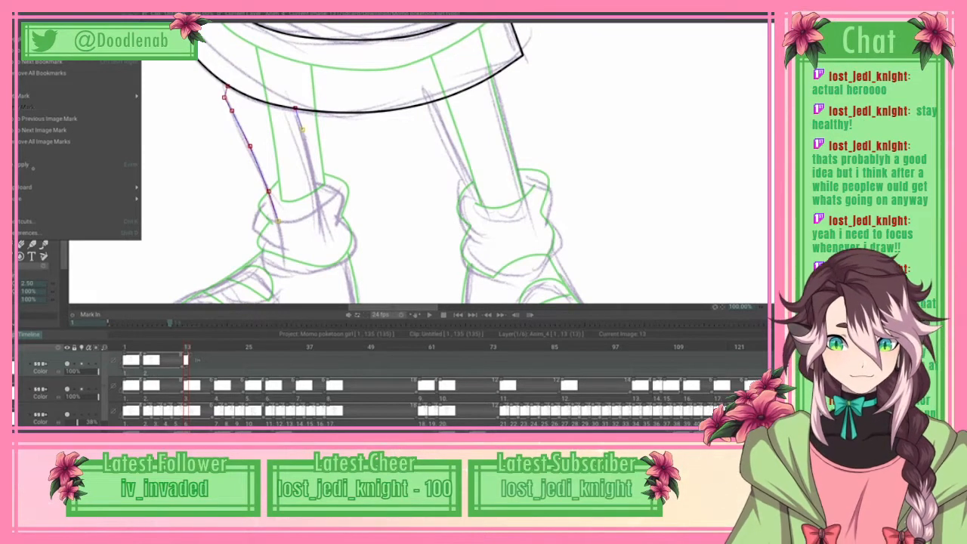
pyautogui.click(309, 160)
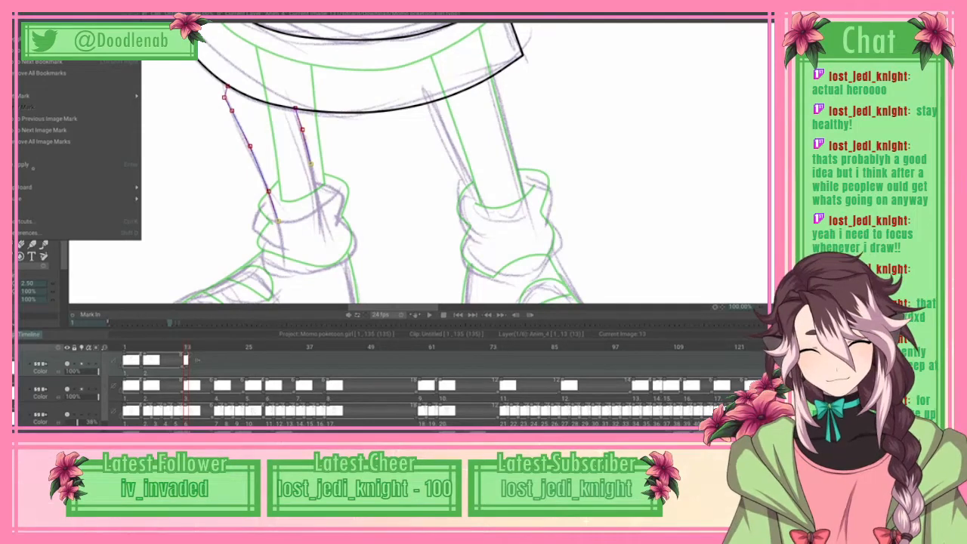
pyautogui.click(319, 208)
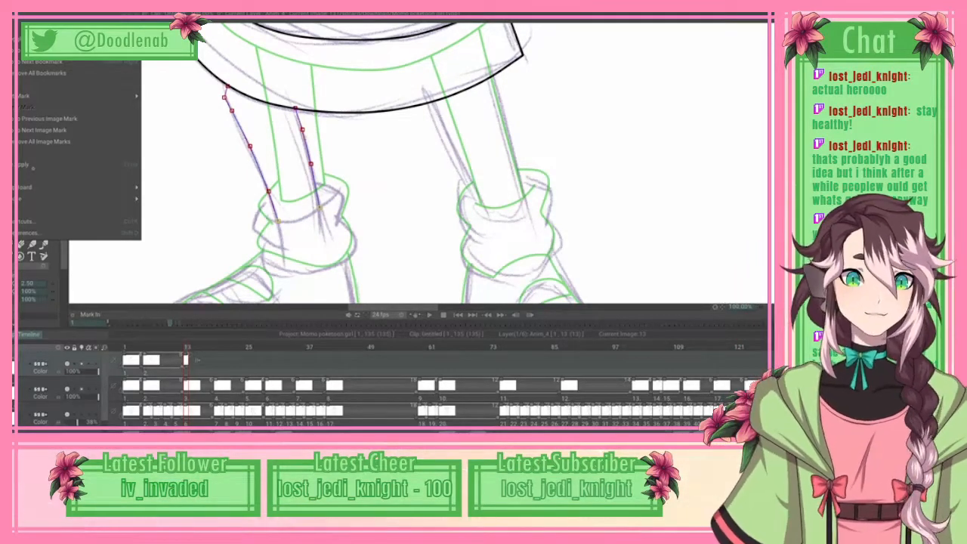
pyautogui.click(34, 168)
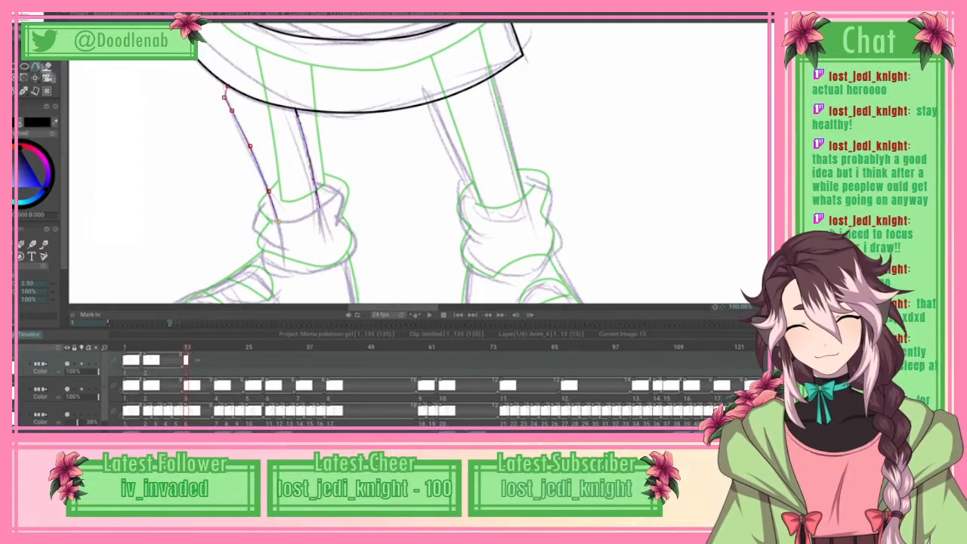
# Step: Trace the curved sock opening across the braid-side ankle between both leg edges, and apply the curve
pyautogui.click(272, 219)
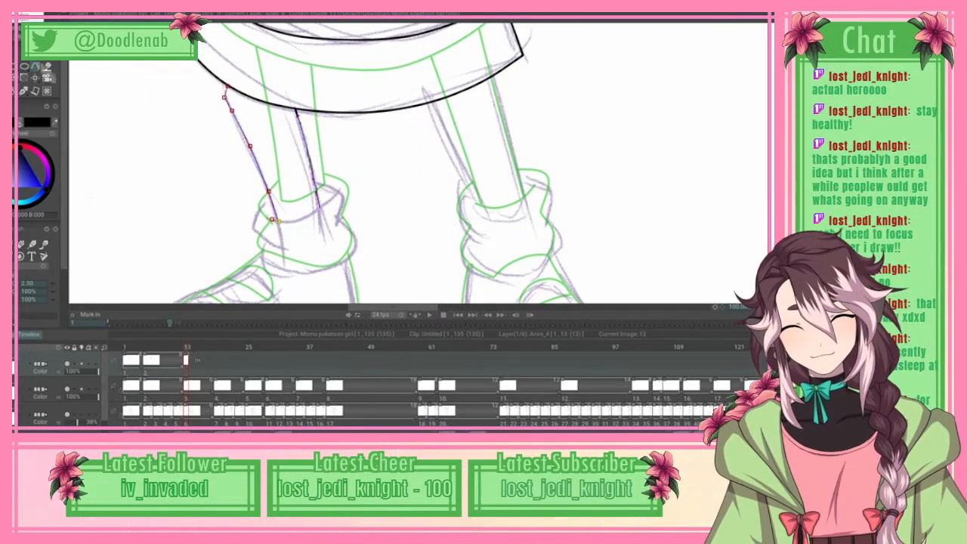
pyautogui.click(294, 222)
pyautogui.click(316, 216)
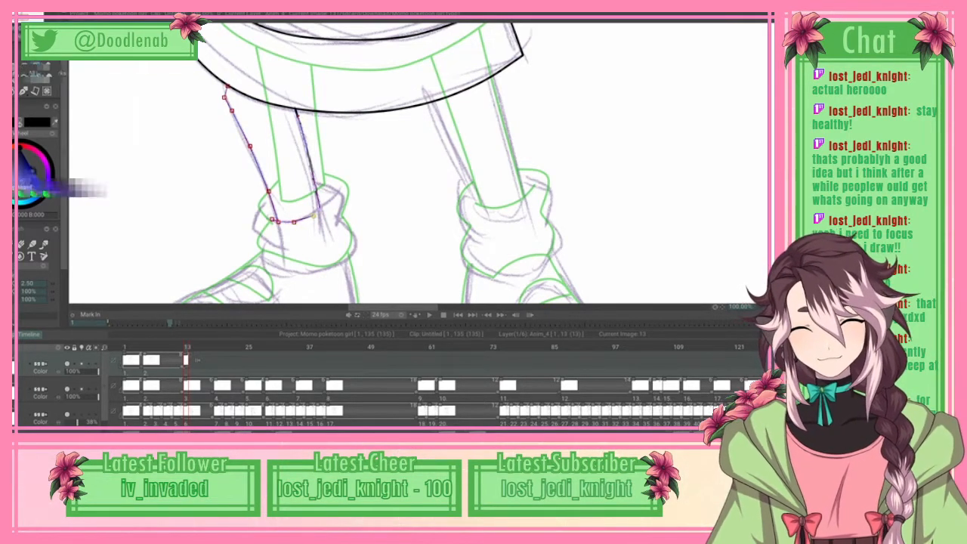
pyautogui.click(30, 15)
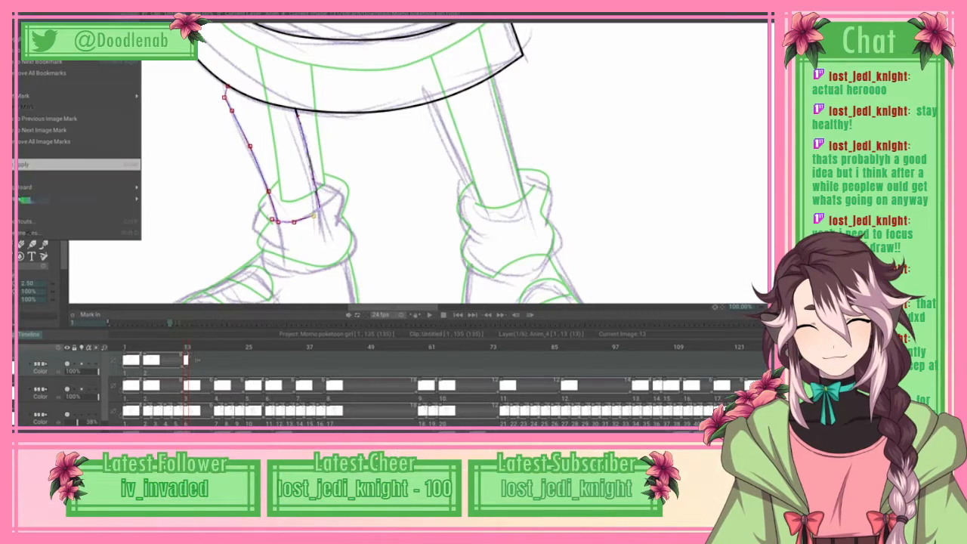
pyautogui.click(80, 166)
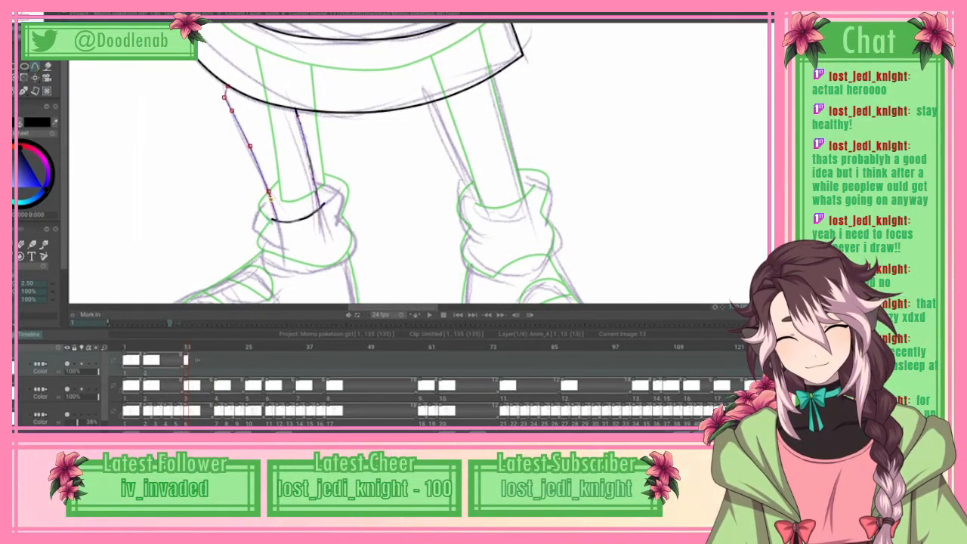
# Step: Spline the outer bulge of the braid-side sock's upper fold from the leg edge to the crease, and apply it
pyautogui.moveTo(261, 211); pyautogui.dragTo(251, 229)
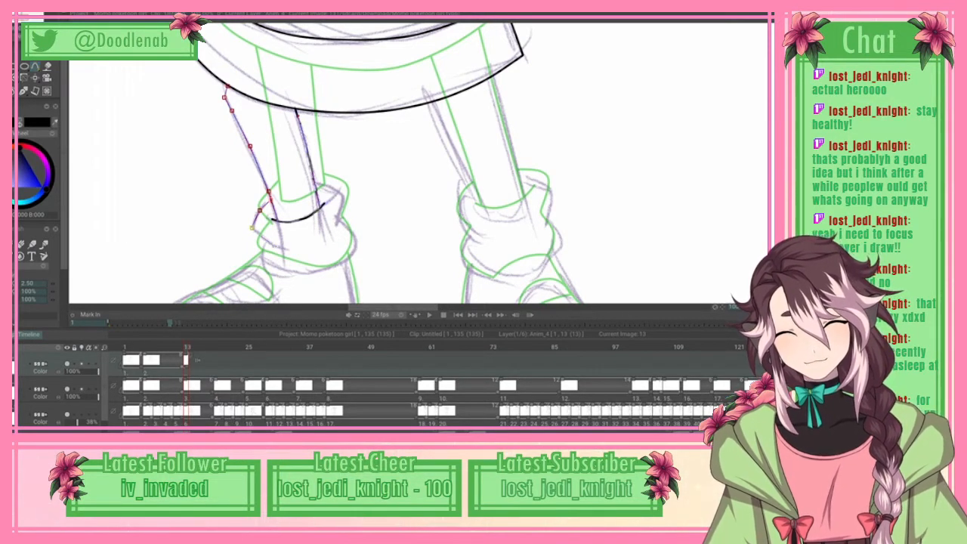
pyautogui.click(21, 15)
pyautogui.click(79, 165)
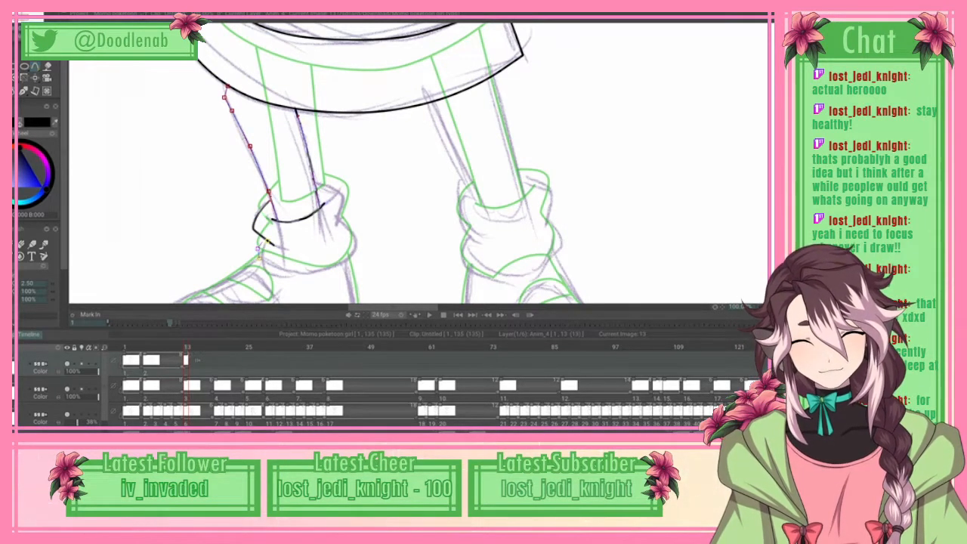
# Step: Trace the braid-side sock's lower fold along its underside and up around the inner side, and apply the curve
pyautogui.click(274, 266)
pyautogui.click(302, 272)
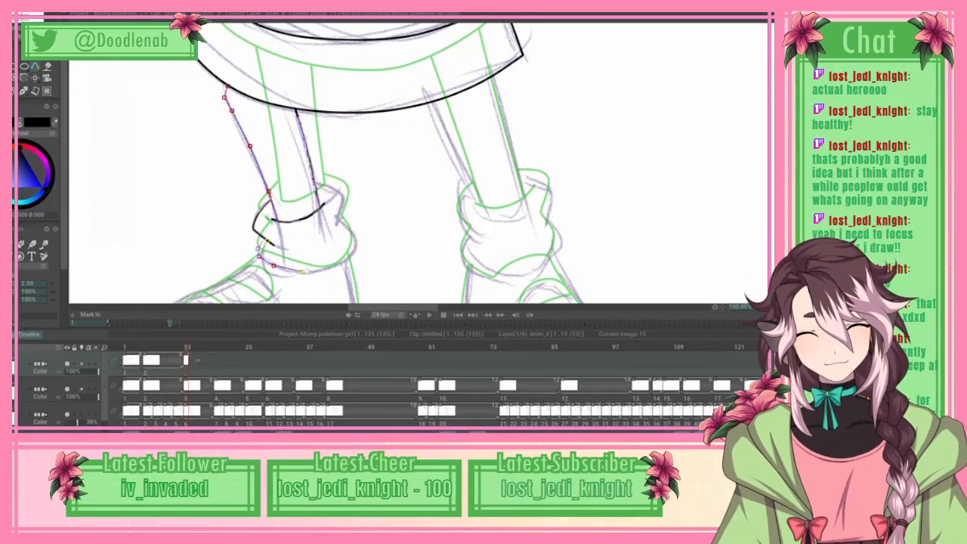
pyautogui.click(336, 266)
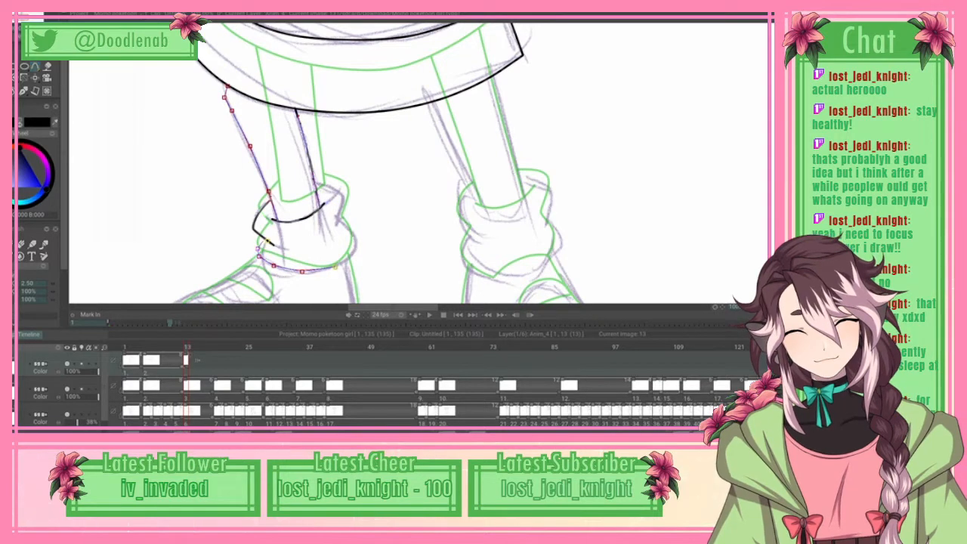
pyautogui.click(351, 232)
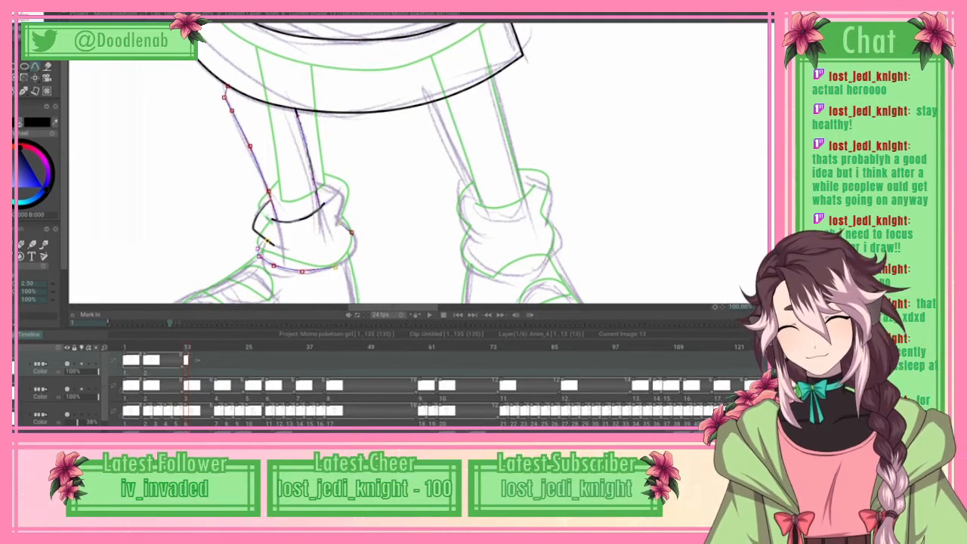
pyautogui.click(26, 15)
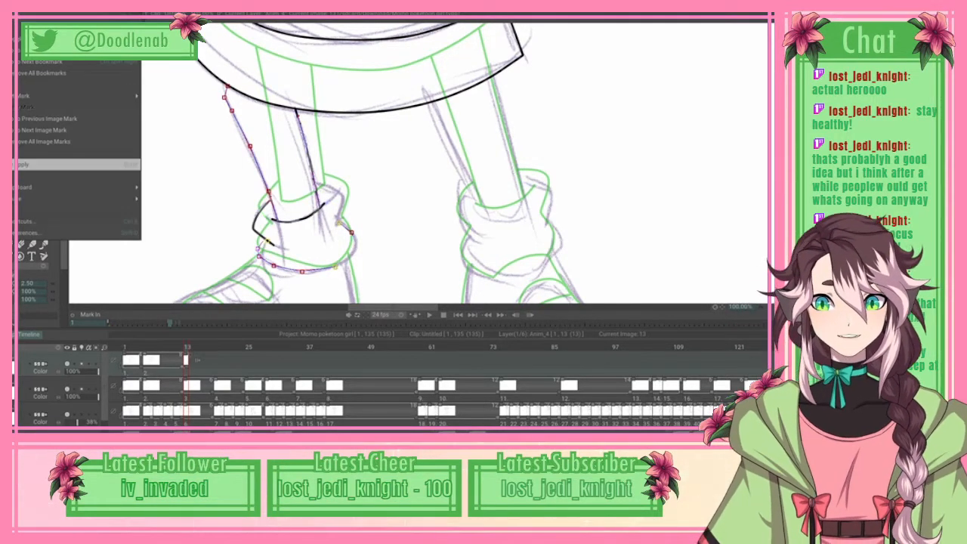
pyautogui.click(79, 165)
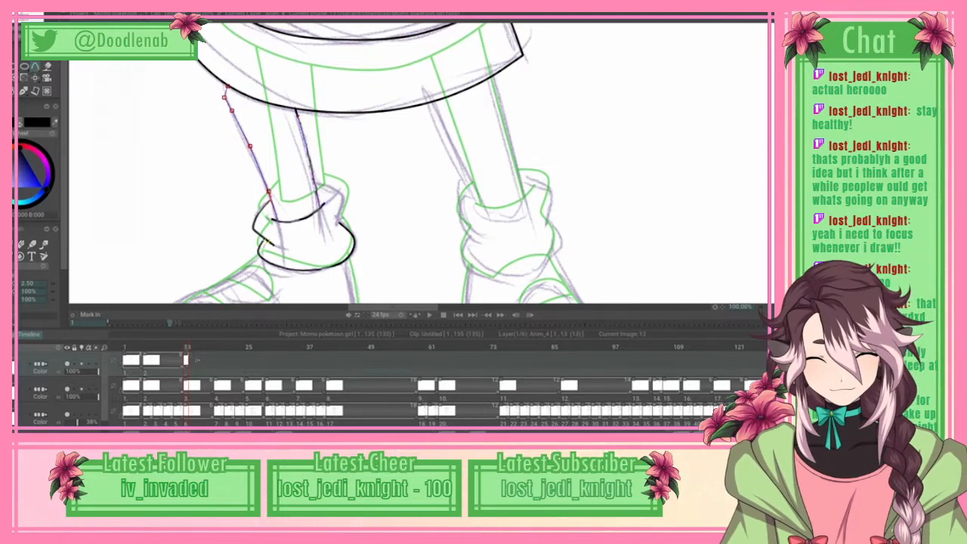
# Step: Spline the inner side of the braid-side sock's upper fold from the leg down to the lower fold, and apply it
pyautogui.click(345, 195)
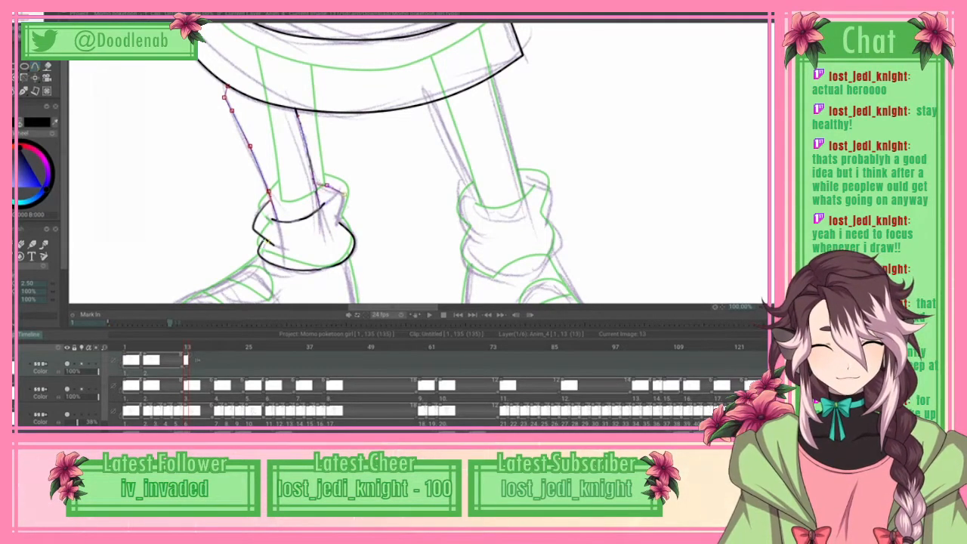
pyautogui.click(344, 202)
pyautogui.click(337, 223)
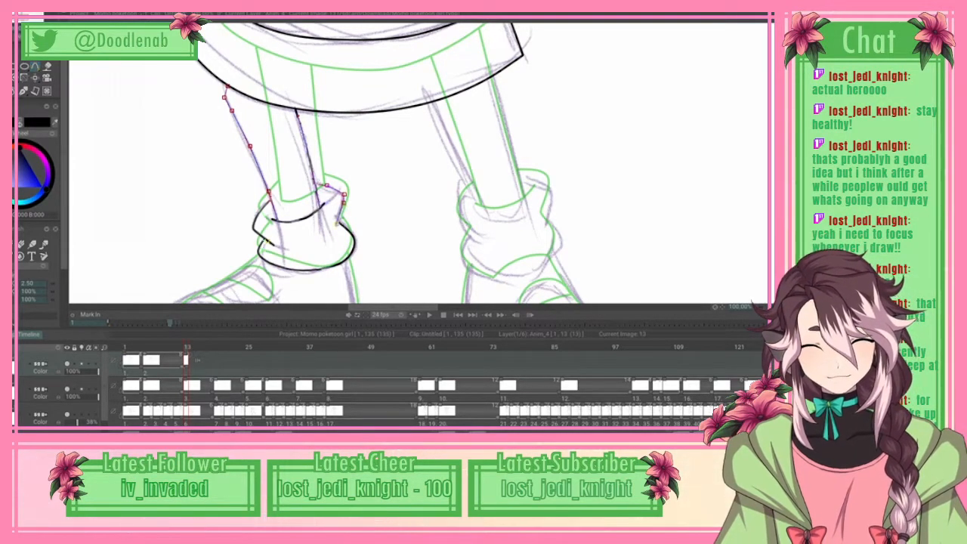
pyautogui.click(338, 224)
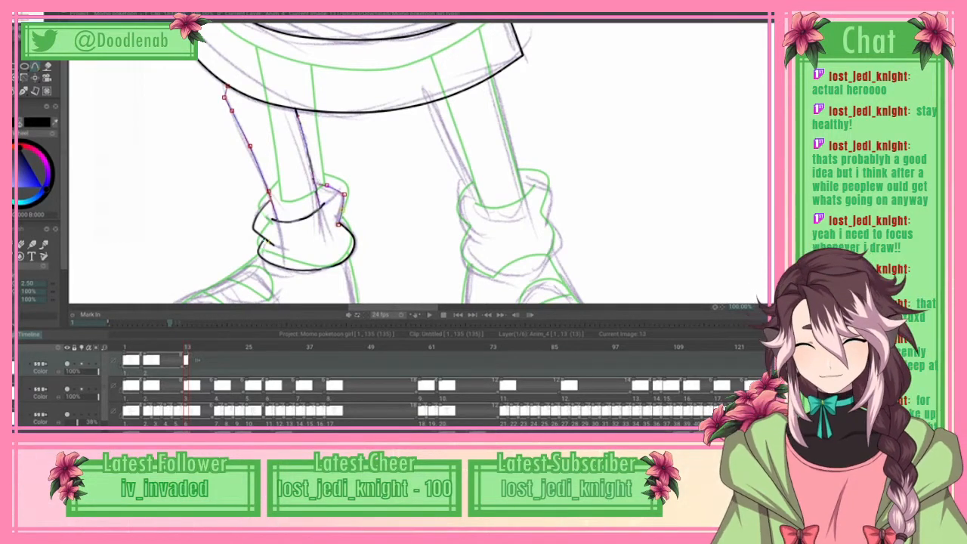
pyautogui.click(38, 7)
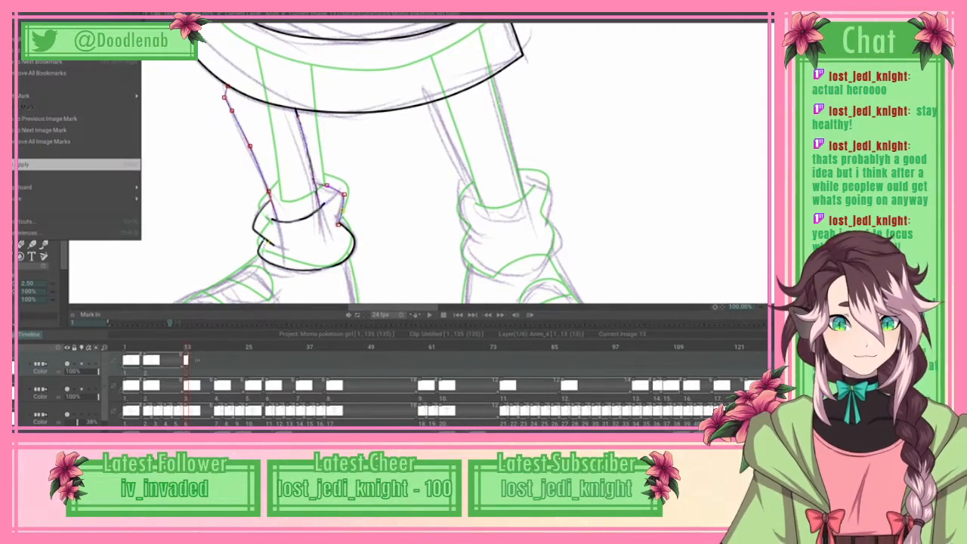
pyautogui.click(75, 164)
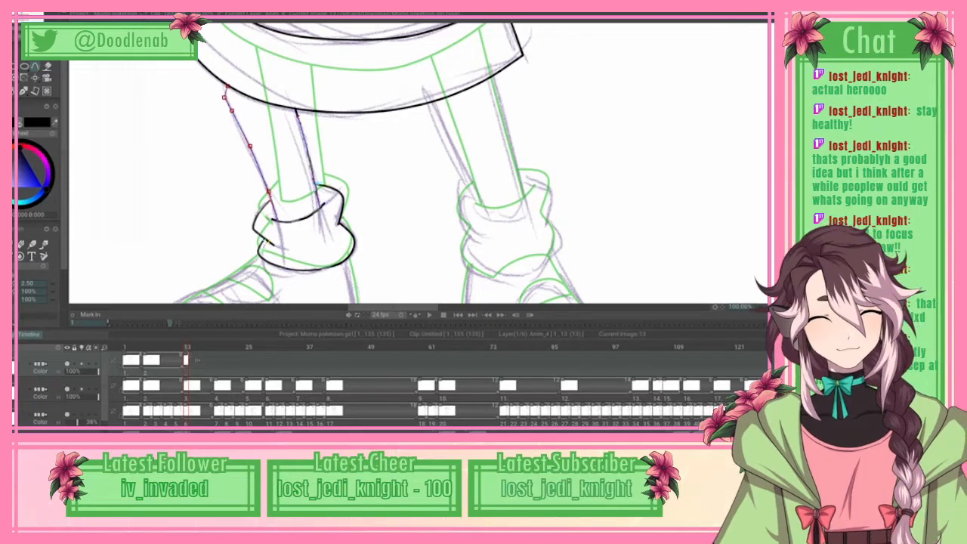
# Step: Trace the braid-side shoe's outline from the front of the sock around the toe, sole and heel back to the sock, and apply it
pyautogui.scroll(-5, 416, 163)
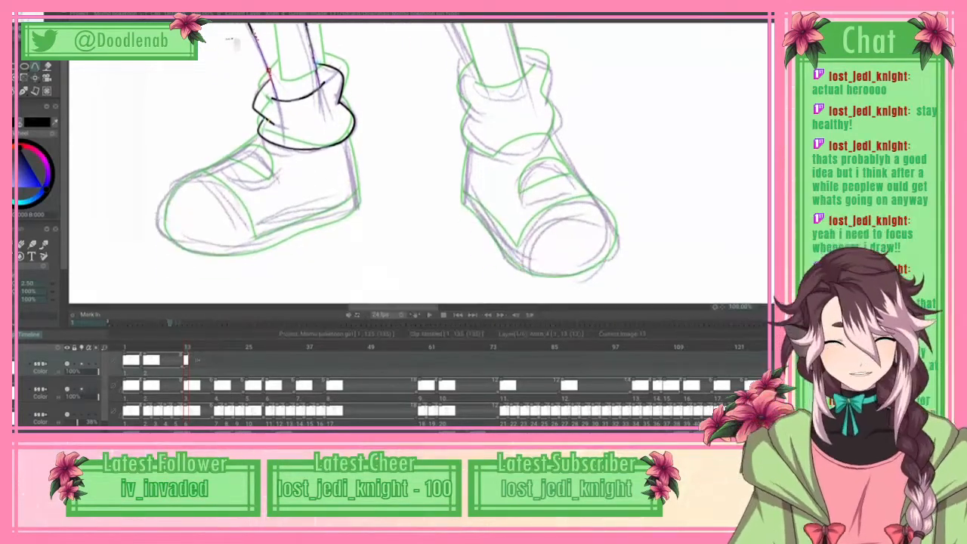
pyautogui.scroll(1, 416, 162)
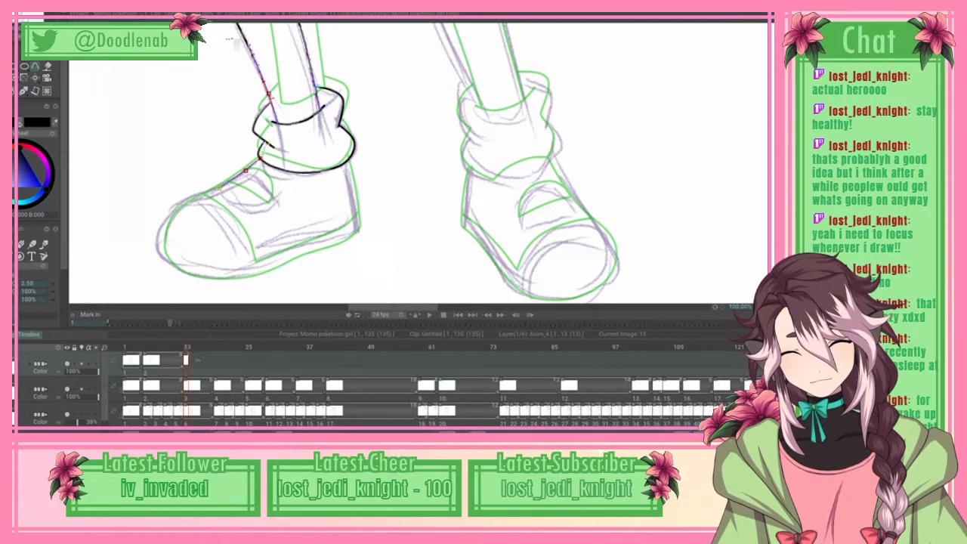
pyautogui.moveTo(192, 198); pyautogui.dragTo(165, 258)
pyautogui.click(165, 253)
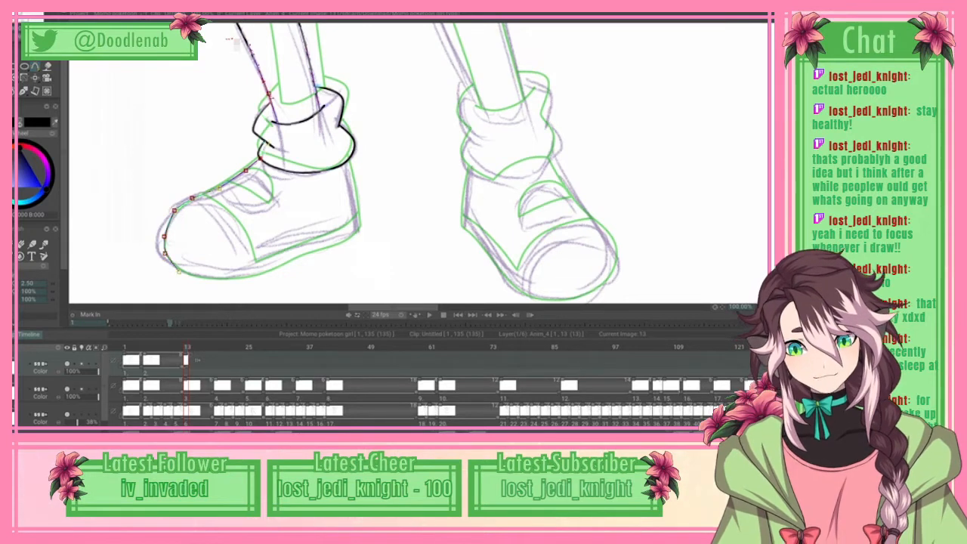
pyautogui.click(175, 266)
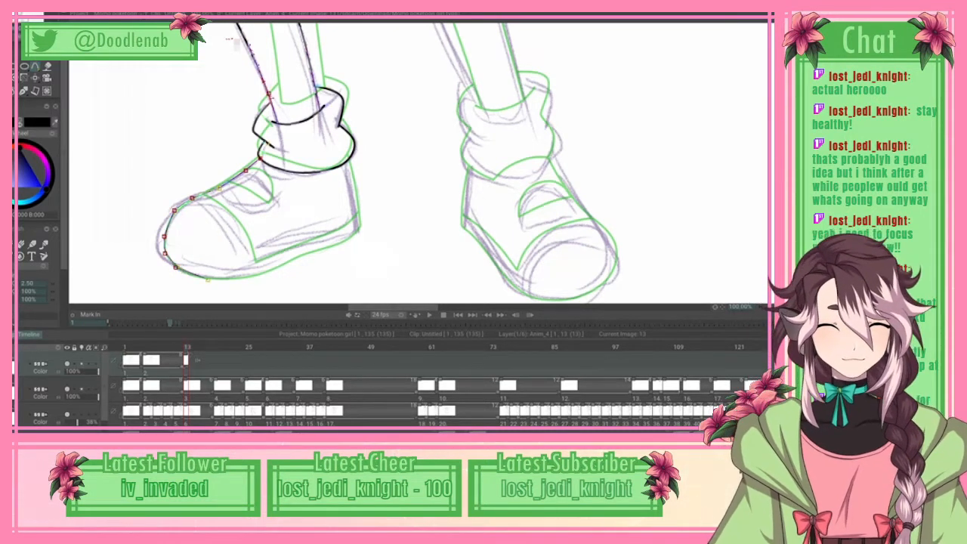
pyautogui.click(196, 276)
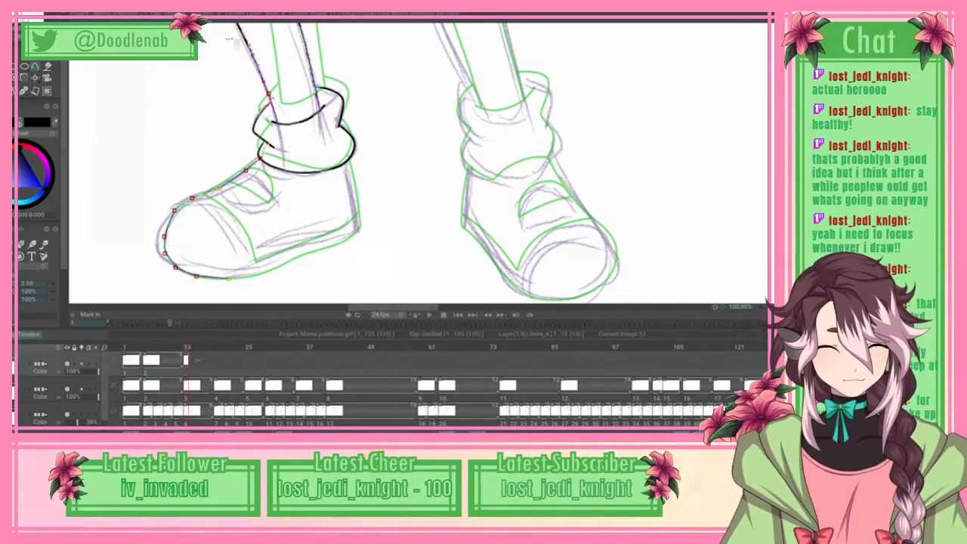
pyautogui.click(227, 277)
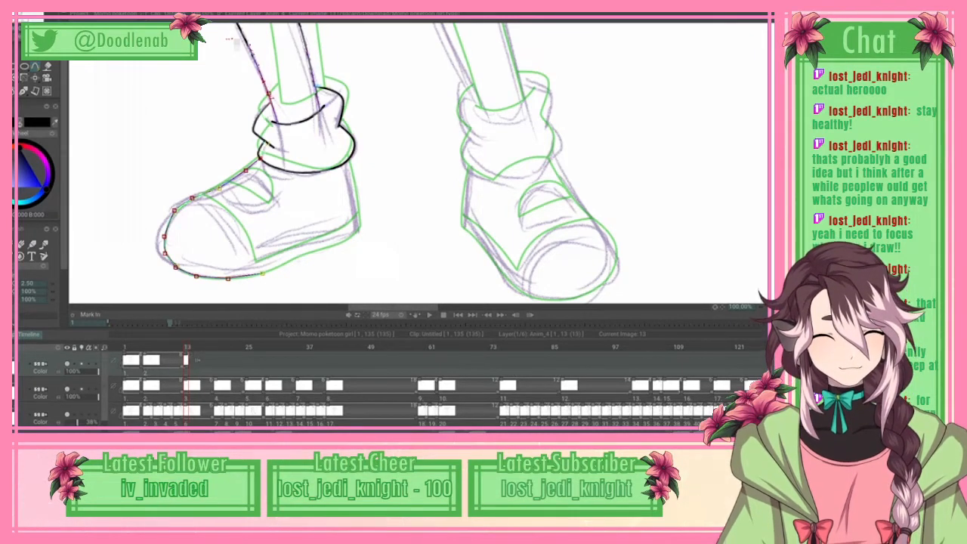
pyautogui.click(261, 273)
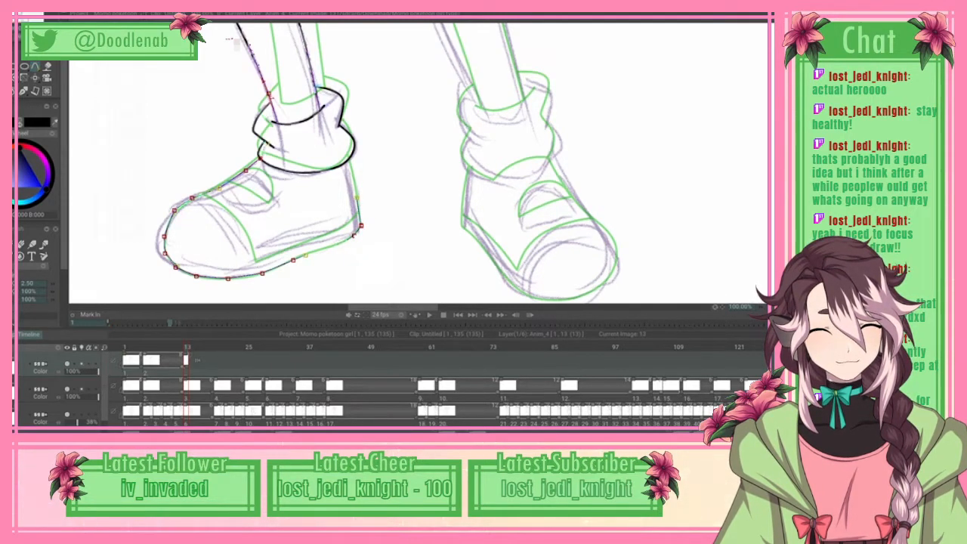
pyautogui.click(355, 198)
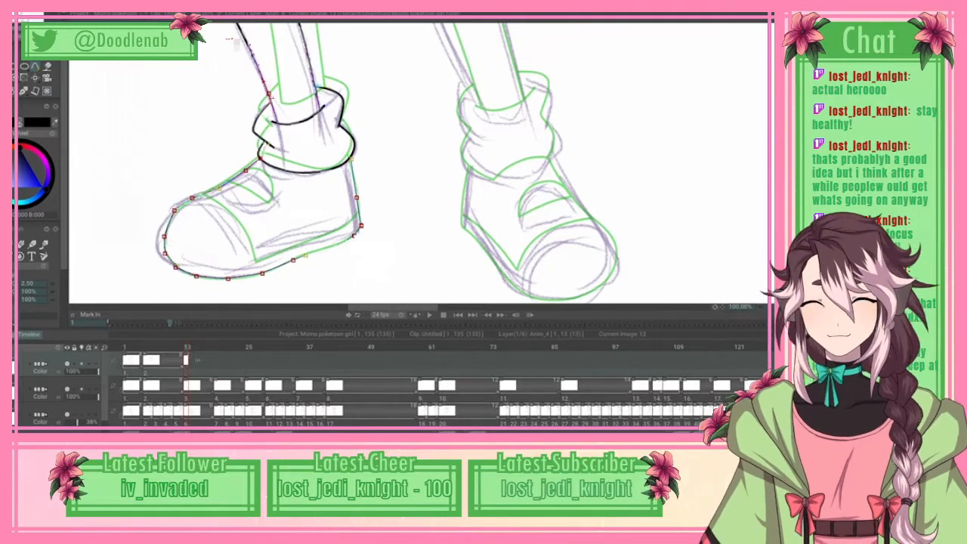
pyautogui.click(21, 14)
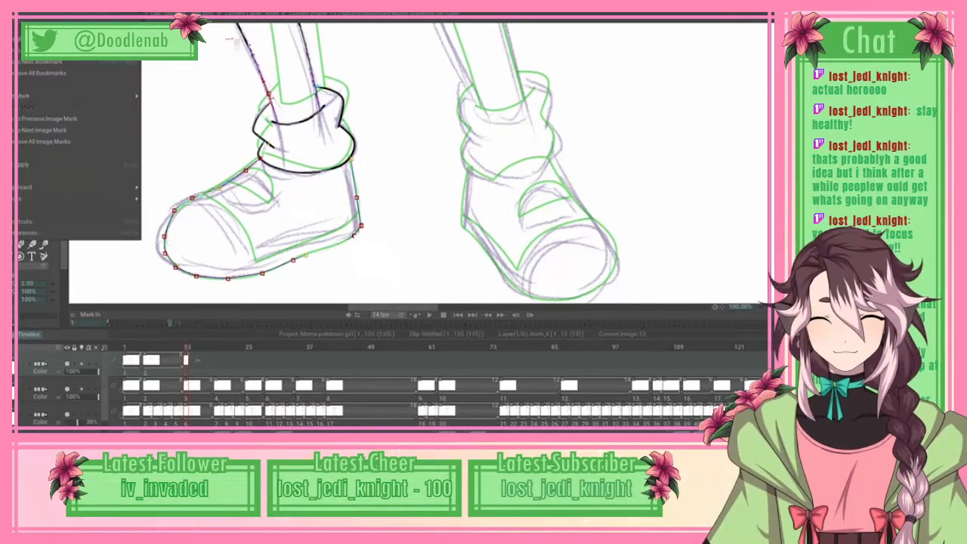
pyautogui.click(28, 165)
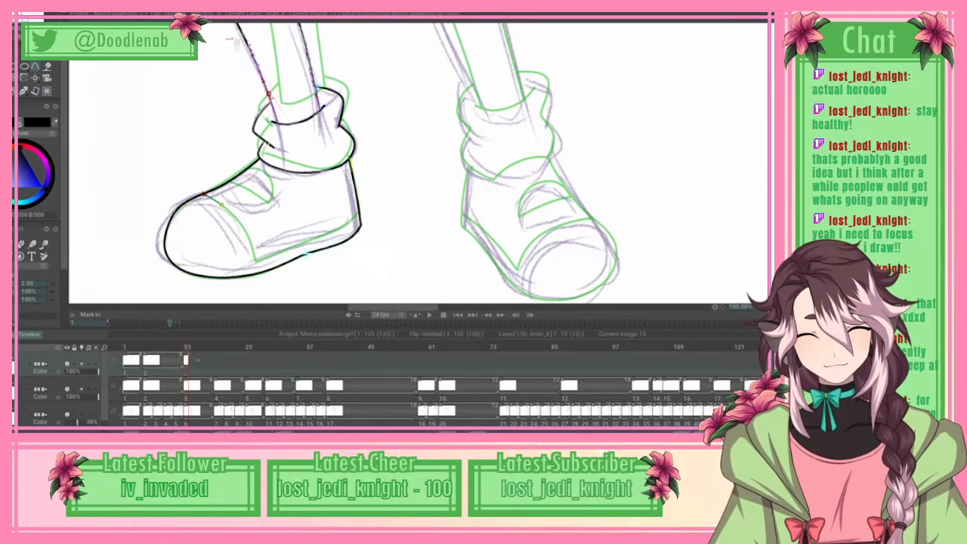
# Step: Spline the braid-side shoe's curved toe-cap seam and the sole line running back to the heel, and apply them
pyautogui.click(236, 217)
pyautogui.click(248, 232)
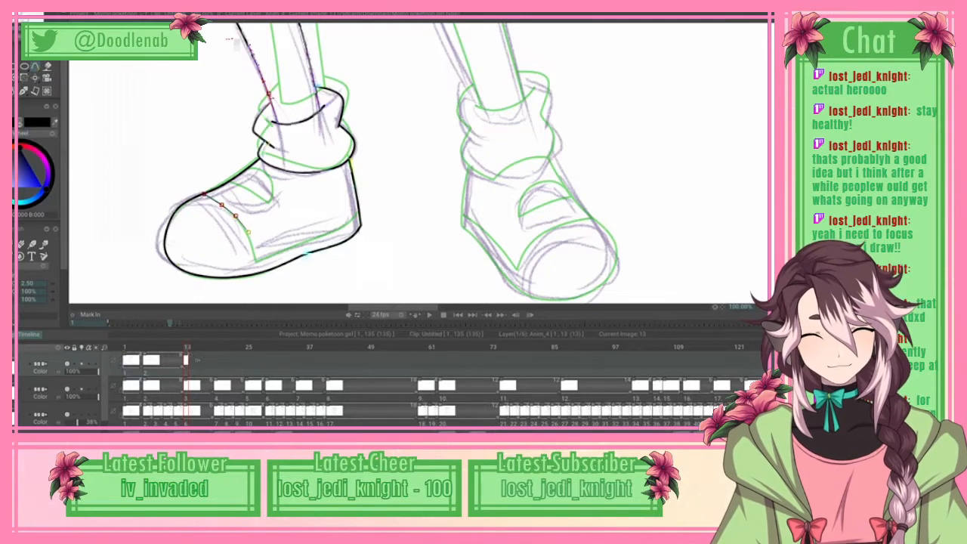
pyautogui.click(257, 260)
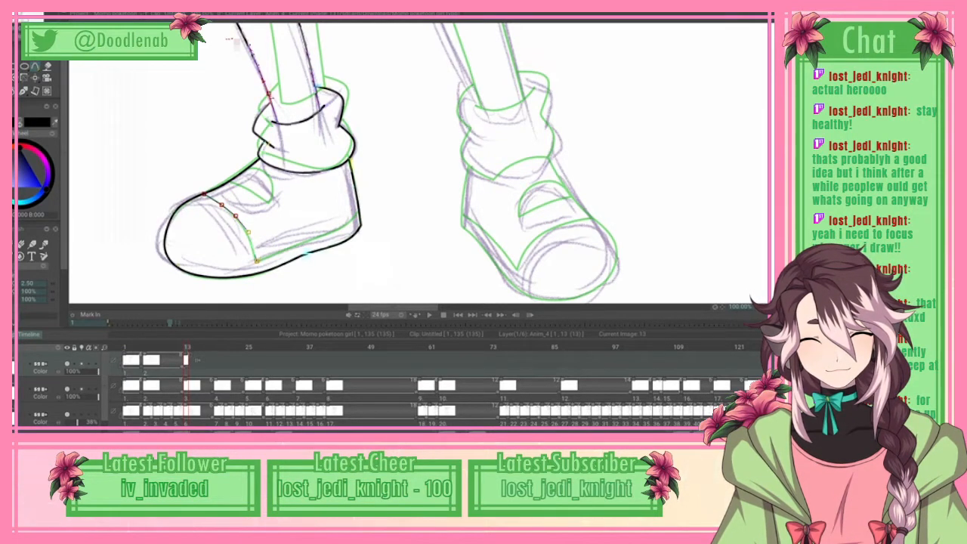
pyautogui.click(273, 255)
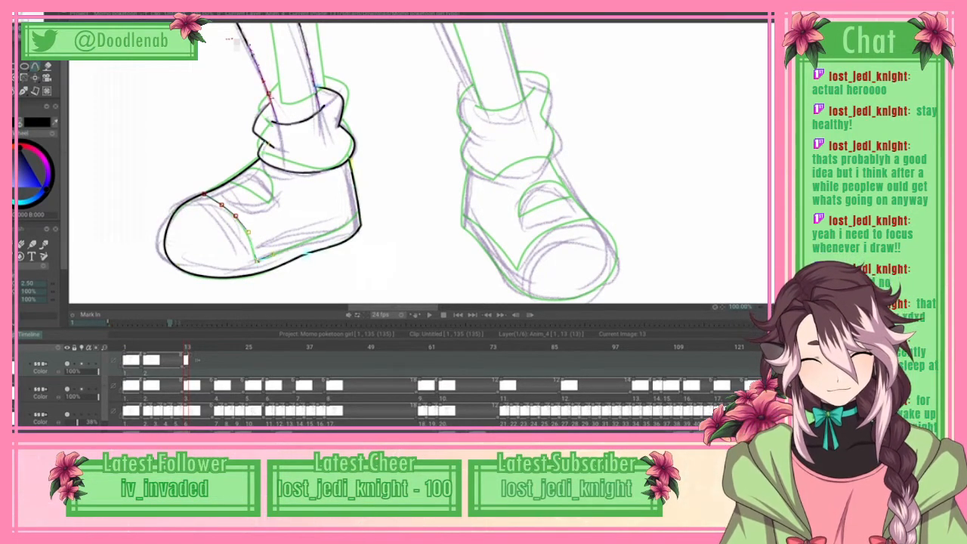
pyautogui.click(292, 248)
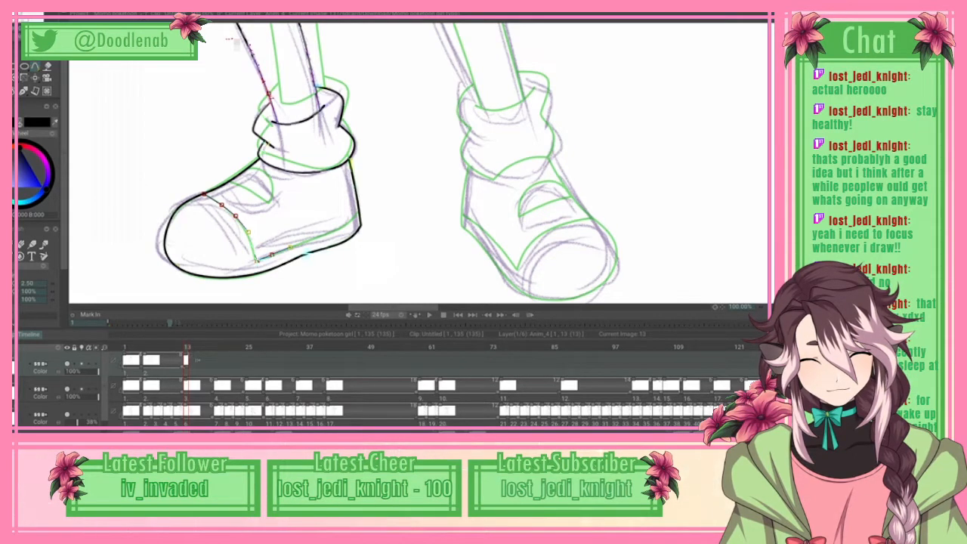
pyautogui.click(315, 240)
pyautogui.click(336, 230)
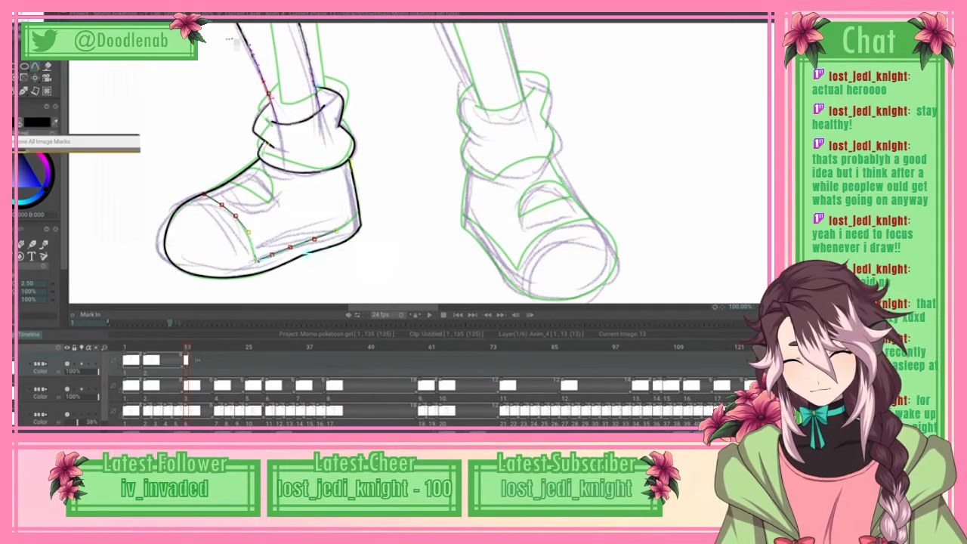
pyautogui.press('Return')
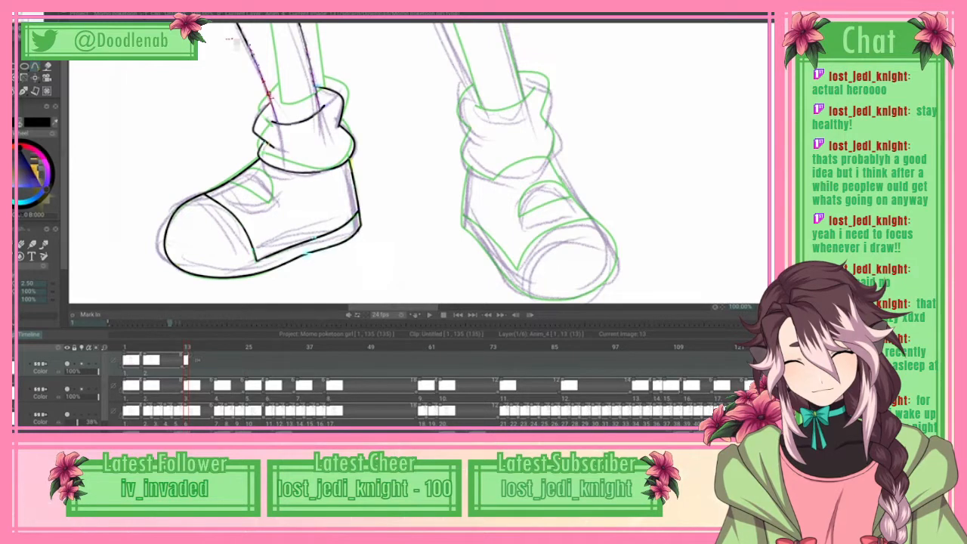
# Step: Trace the pointed, rounded opening on top of the braid-side shoe between toe cap and sock, and apply the curve
pyautogui.click(241, 186)
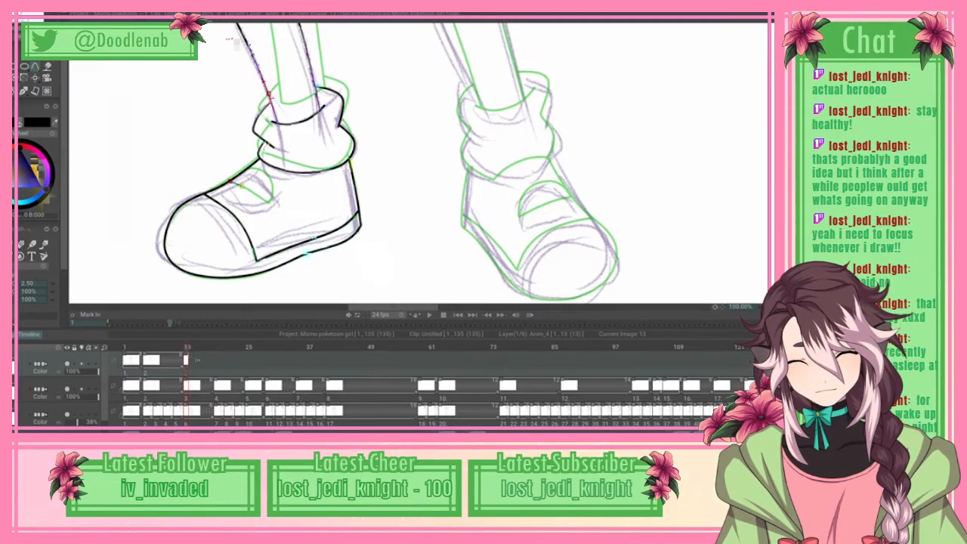
pyautogui.click(258, 197)
pyautogui.click(267, 202)
pyautogui.click(269, 189)
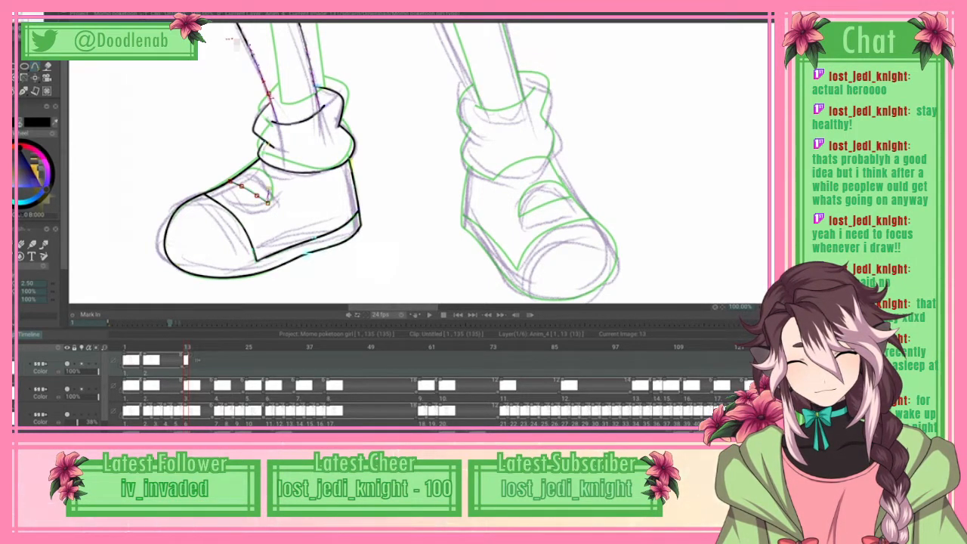
pyautogui.click(268, 203)
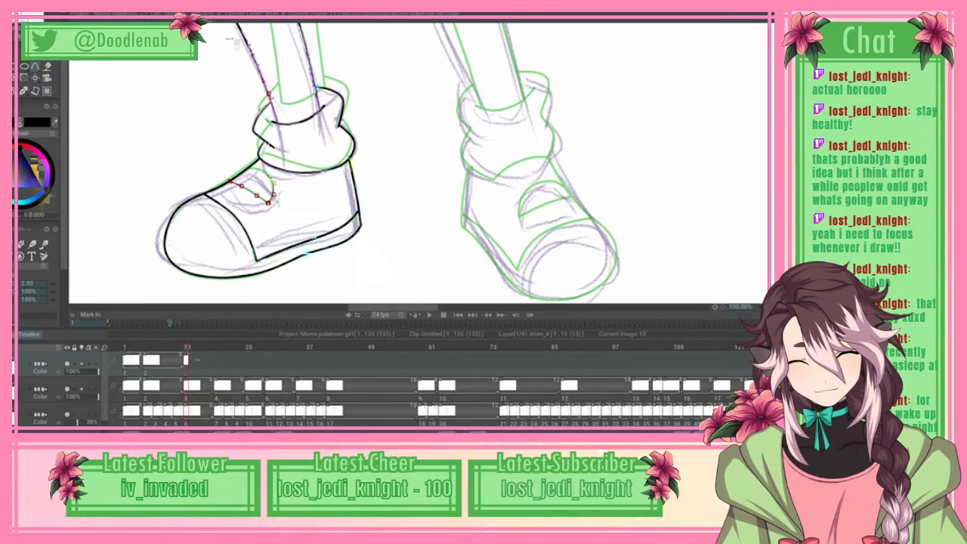
pyautogui.click(263, 171)
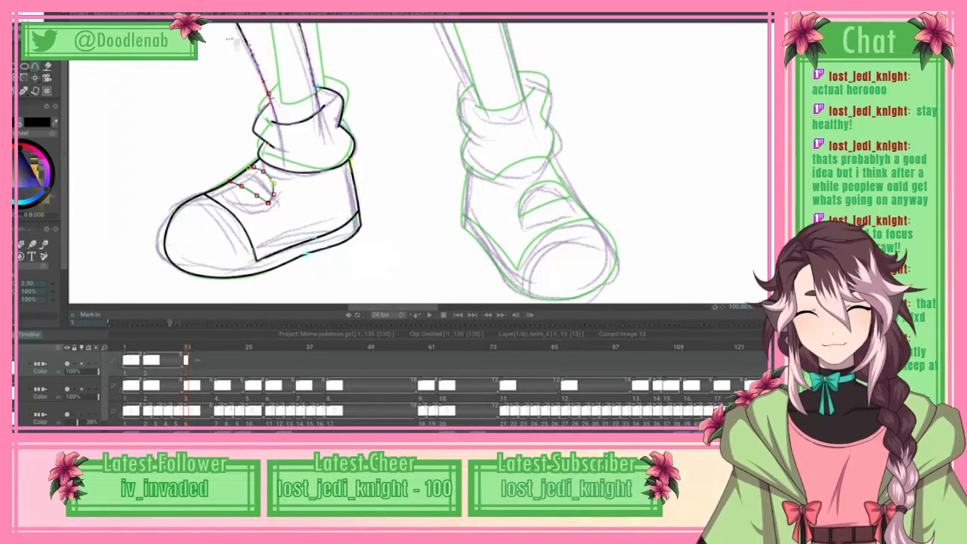
pyautogui.rightClick(91, 198)
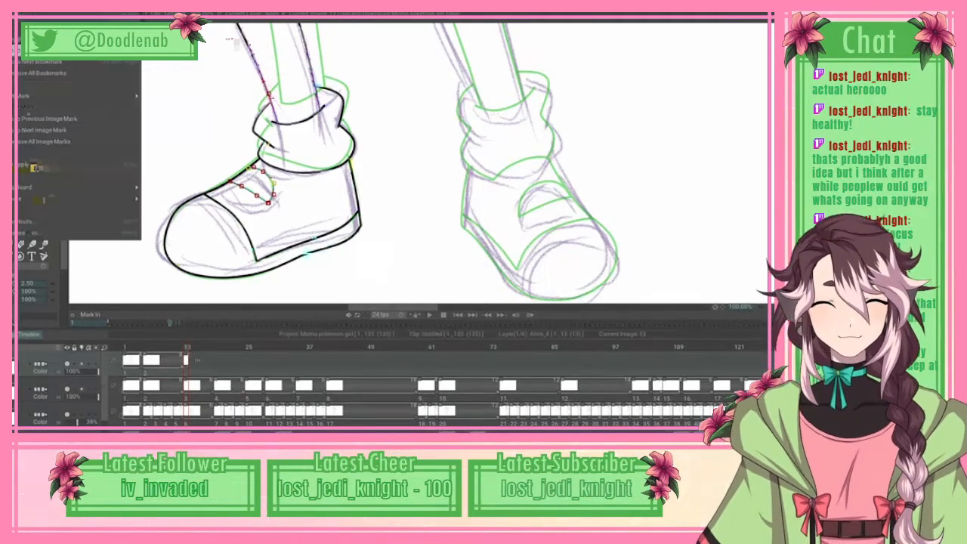
pyautogui.click(75, 165)
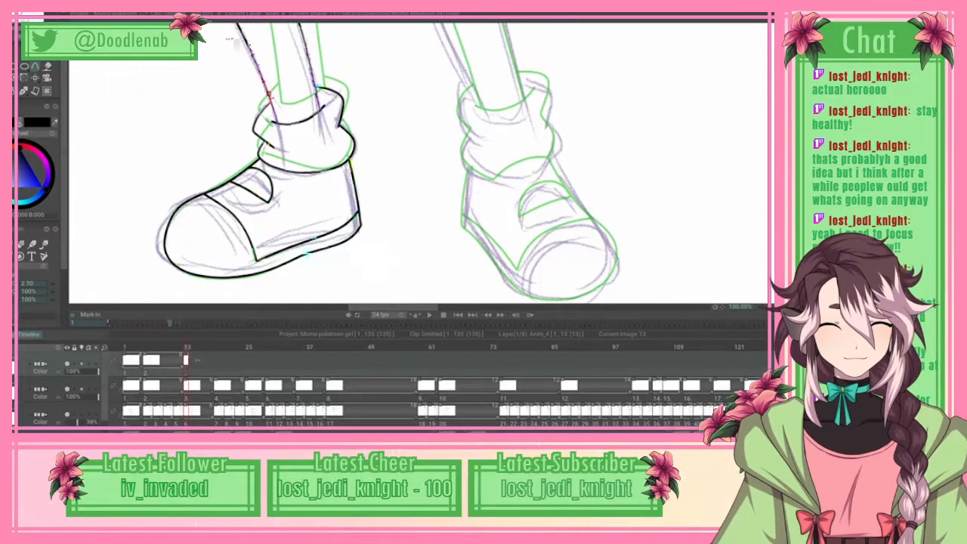
# Step: Spline the inner edge of the other leg from the skirt hem down to the sock opening, and apply the curve
pyautogui.moveTo(393, 307); pyautogui.dragTo(433, 311)
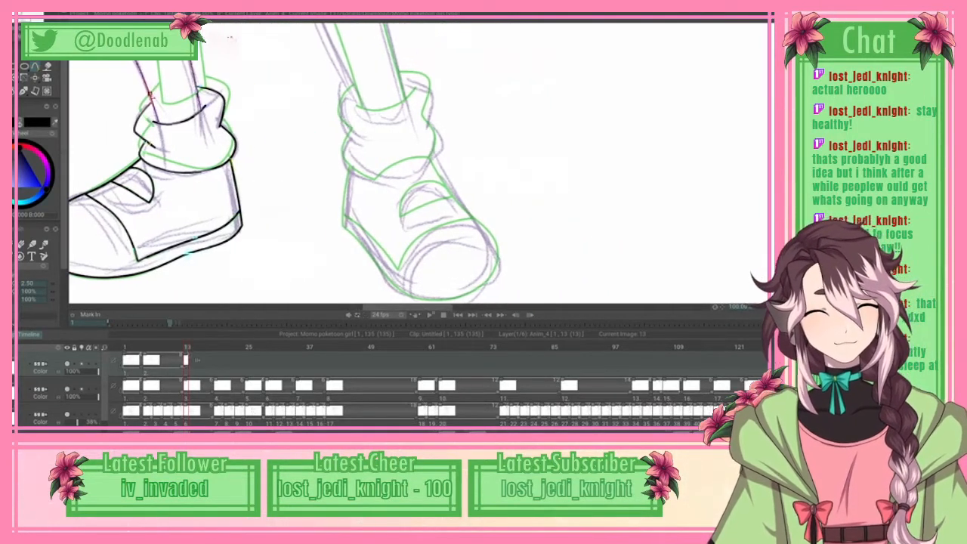
pyautogui.moveTo(772, 180); pyautogui.dragTo(772, 165)
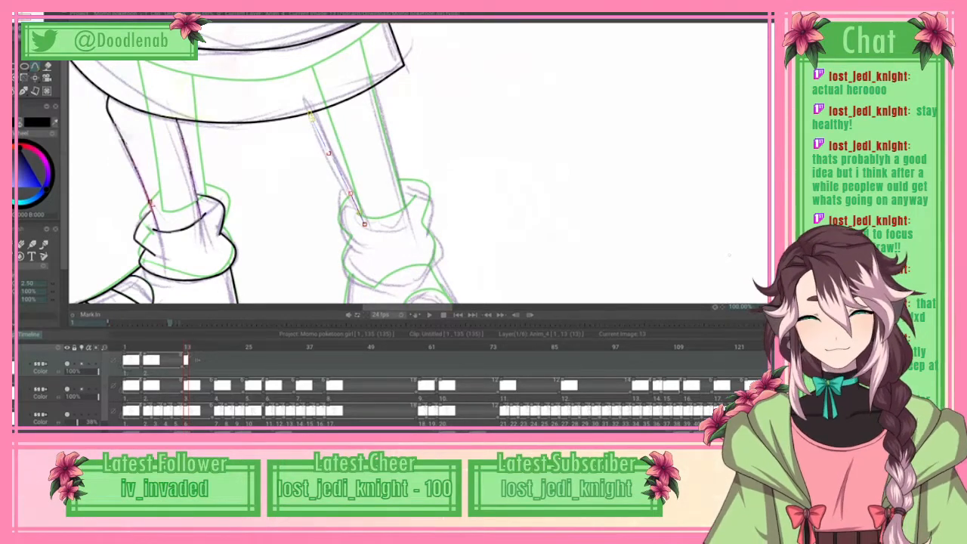
pyautogui.click(30, 15)
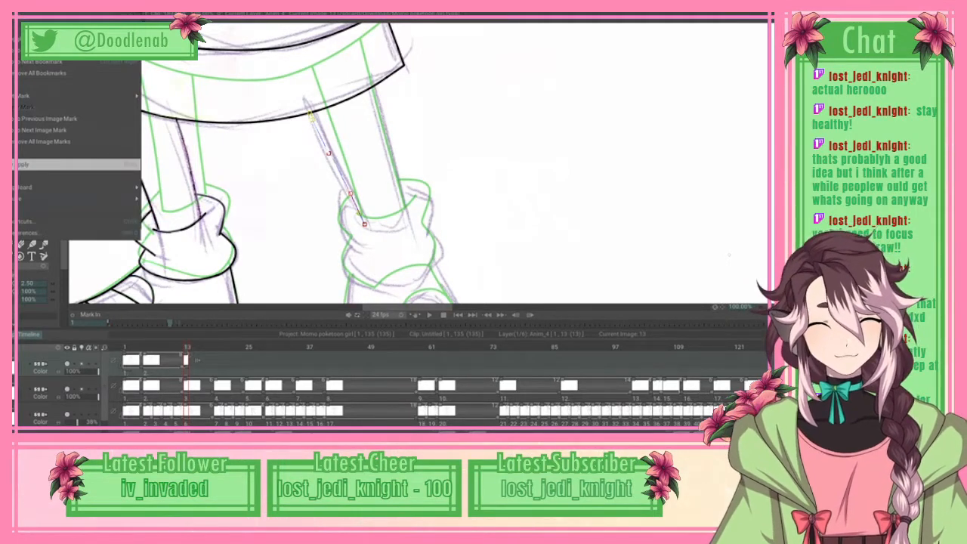
pyautogui.click(76, 164)
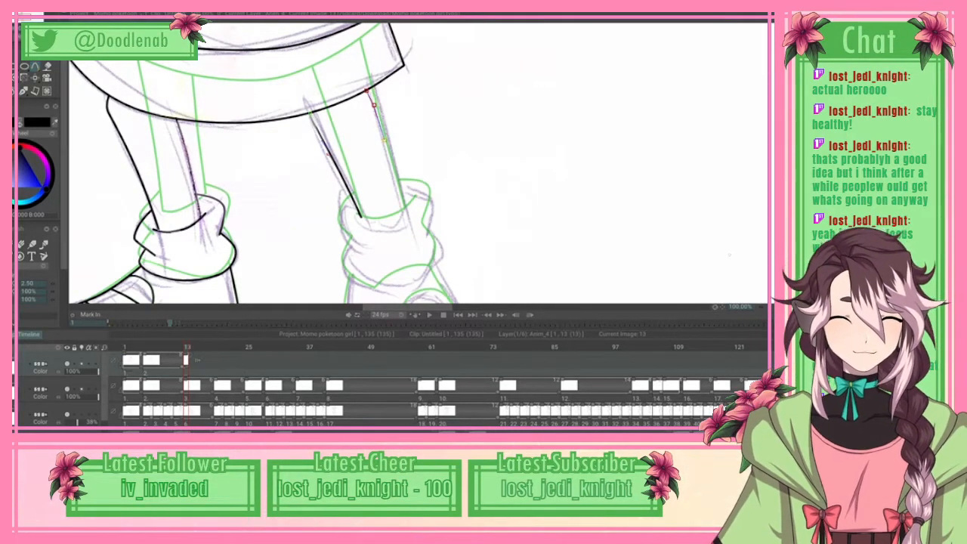
# Step: Trace the other leg's outer edge down to the ankle and the curved sock opening across it, and apply the curve
pyautogui.click(394, 173)
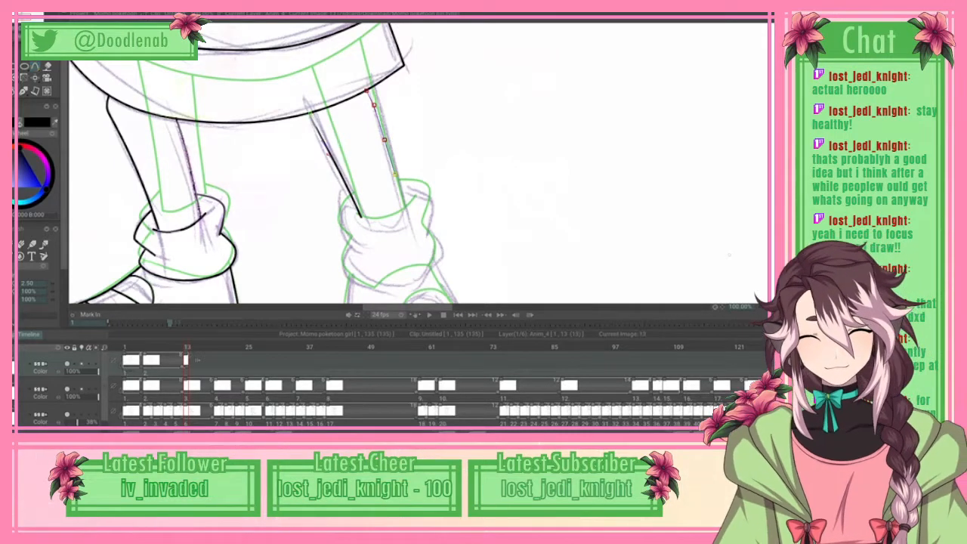
pyautogui.click(403, 202)
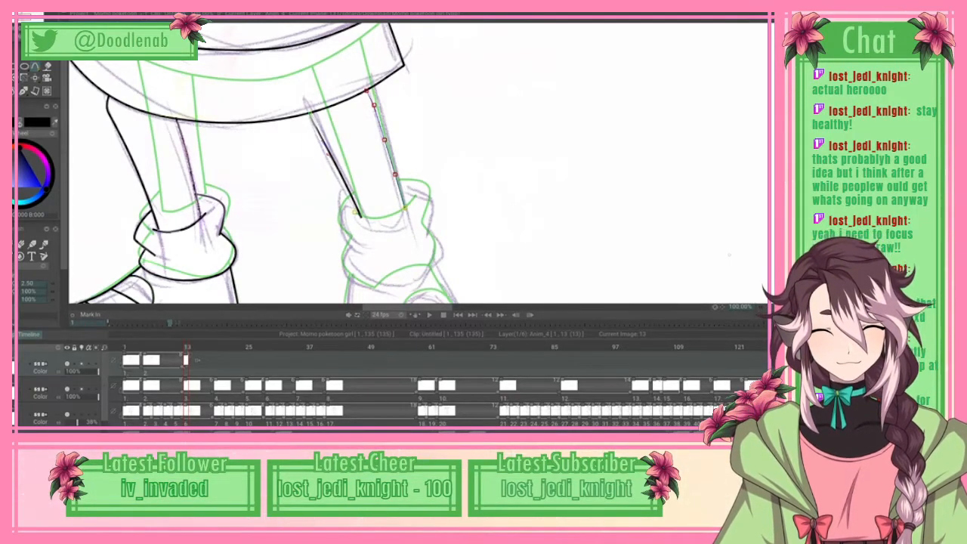
pyautogui.click(375, 227)
pyautogui.click(396, 223)
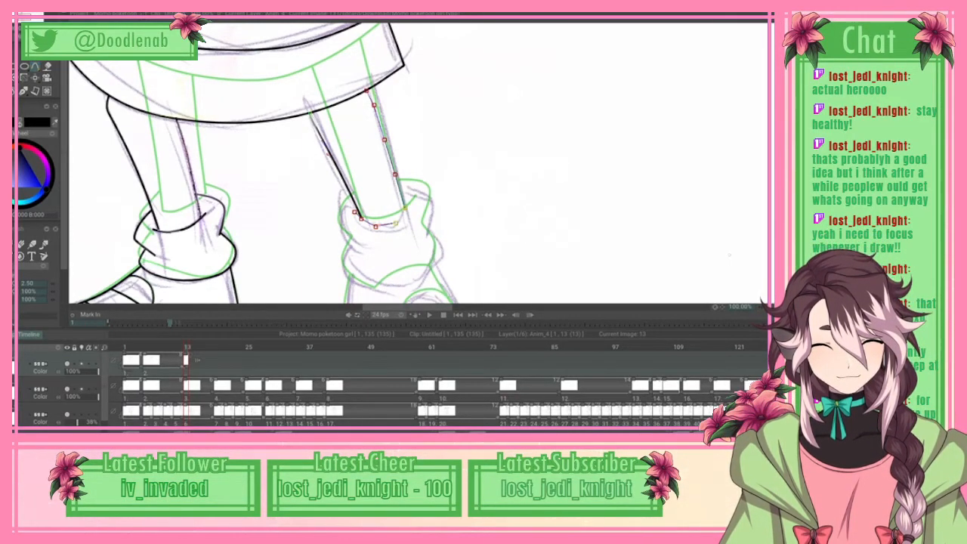
pyautogui.click(405, 210)
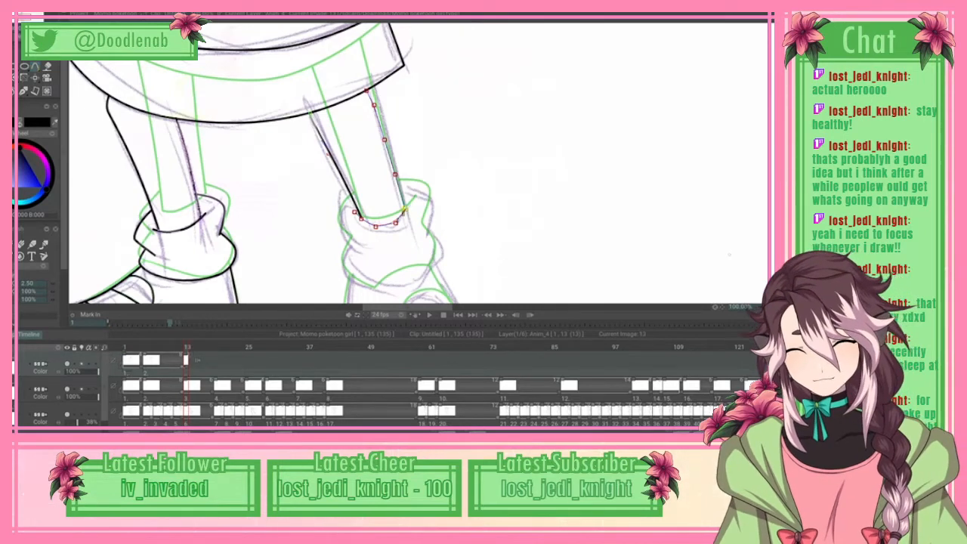
pyautogui.click(411, 195)
pyautogui.press('Return')
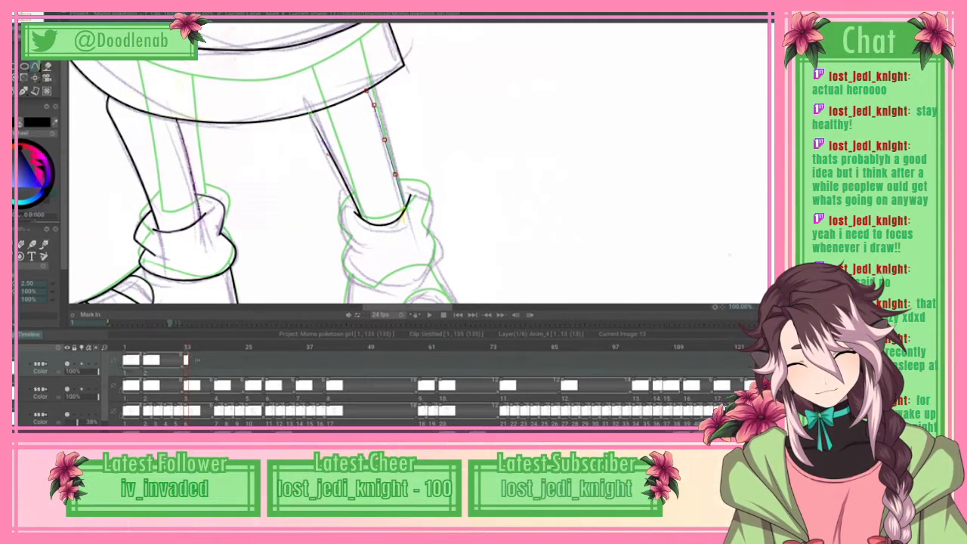
# Step: Trace the inner side of the other leg's folded sock cuff, curving outward from the opening and back in to the ankle fold
pyautogui.click(337, 203)
pyautogui.click(336, 221)
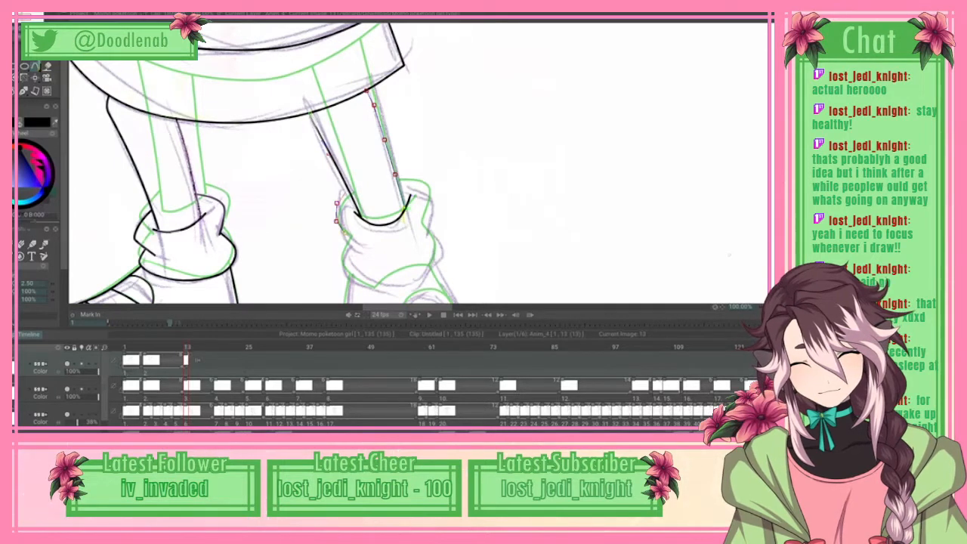
pyautogui.click(353, 246)
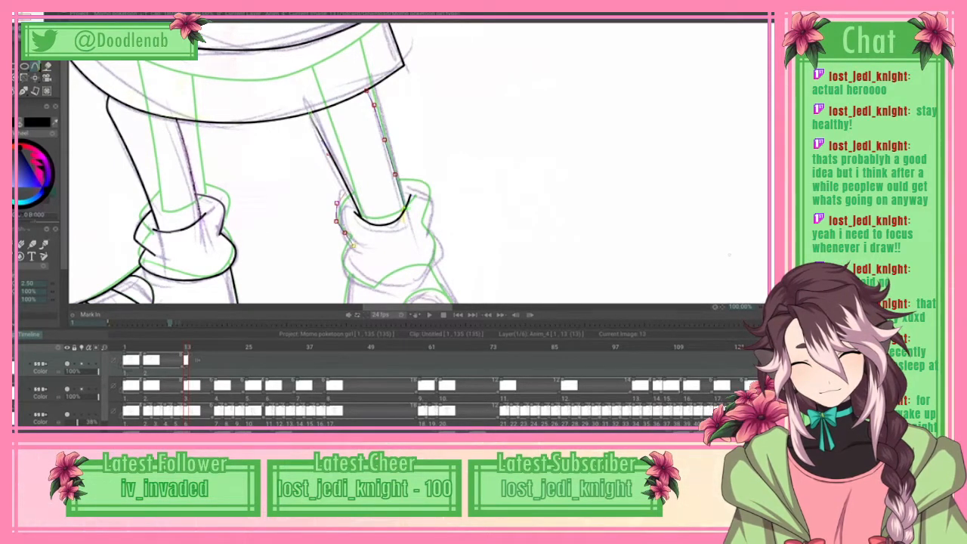
pyautogui.click(343, 235)
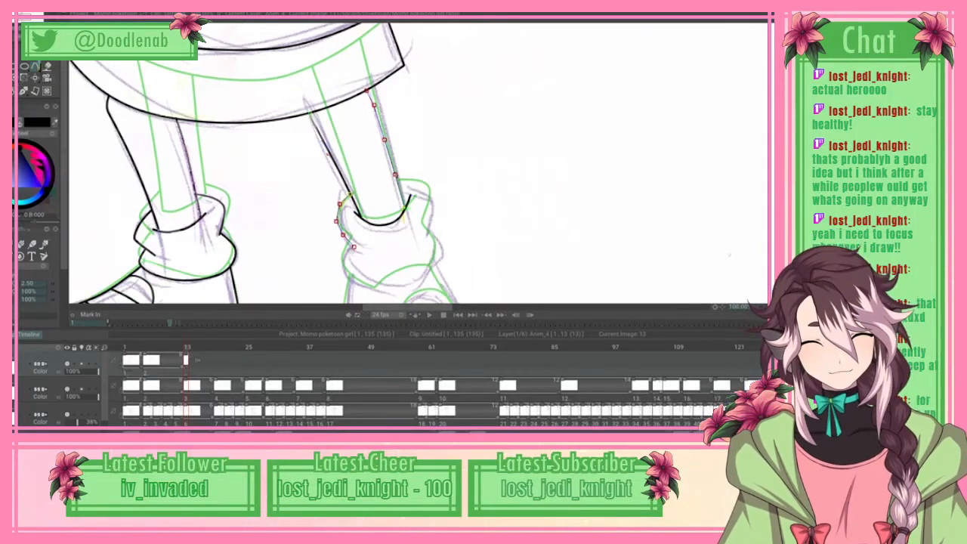
# Step: Spline the outer side of the other leg's sock cuff from the leg edge around and down to the fold, and apply the curve
pyautogui.click(414, 185)
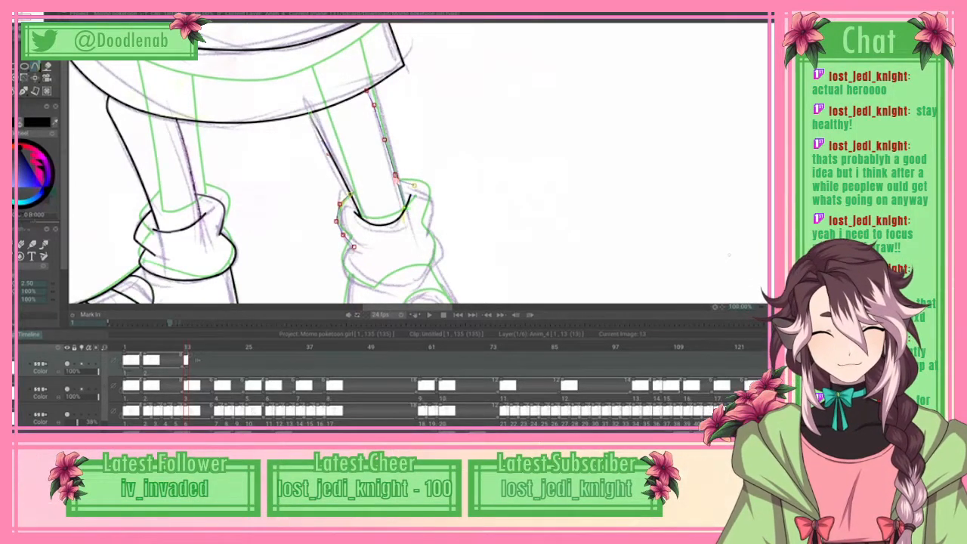
pyautogui.click(430, 192)
pyautogui.moveTo(414, 186); pyautogui.dragTo(430, 190)
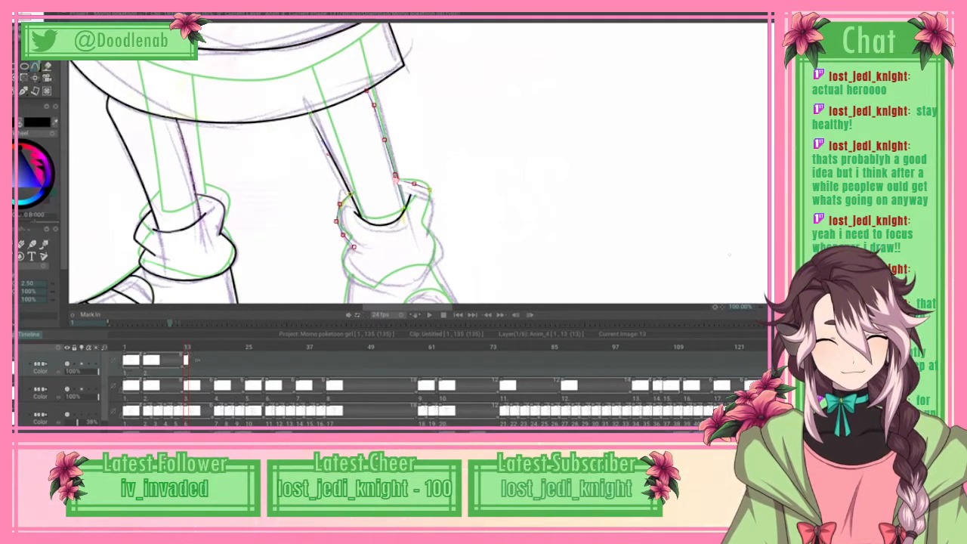
pyautogui.click(431, 219)
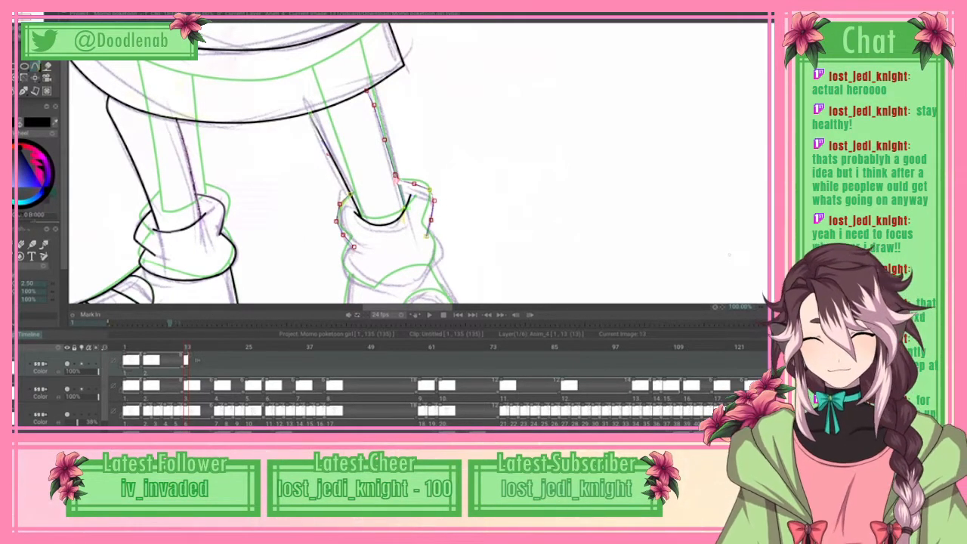
pyautogui.click(31, 14)
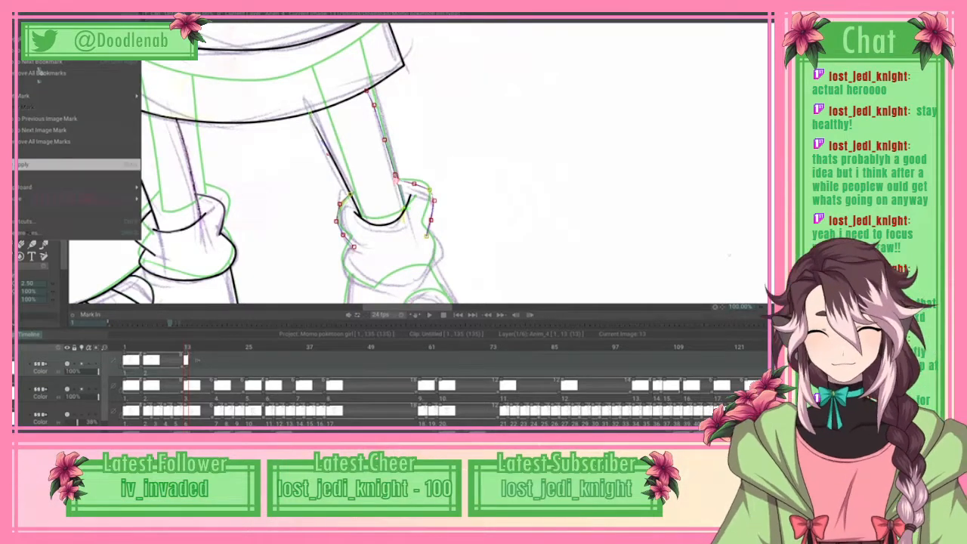
pyautogui.click(46, 164)
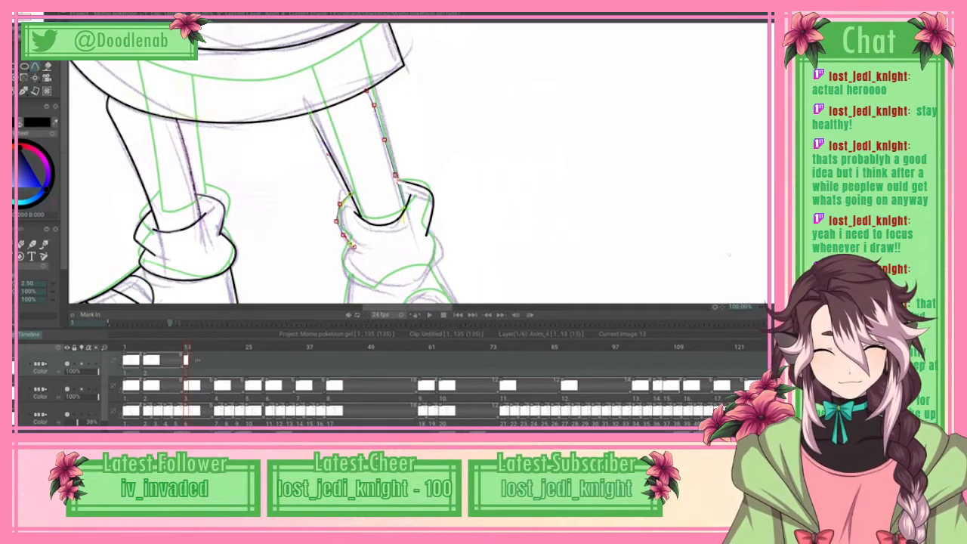
# Step: Trace the lower sock bulge along its bottom edge above the shoe and up its outer side to the cuff, and apply the curve
pyautogui.click(412, 289)
pyautogui.click(429, 271)
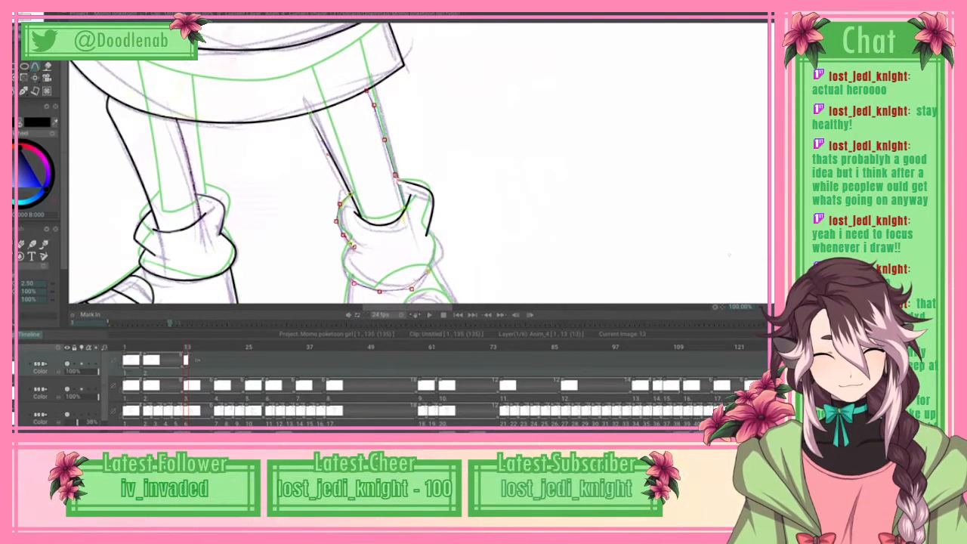
pyautogui.click(442, 256)
pyautogui.moveTo(443, 256)
pyautogui.mouseDown()
pyautogui.moveTo(430, 273)
pyautogui.moveTo(442, 254)
pyautogui.mouseUp()
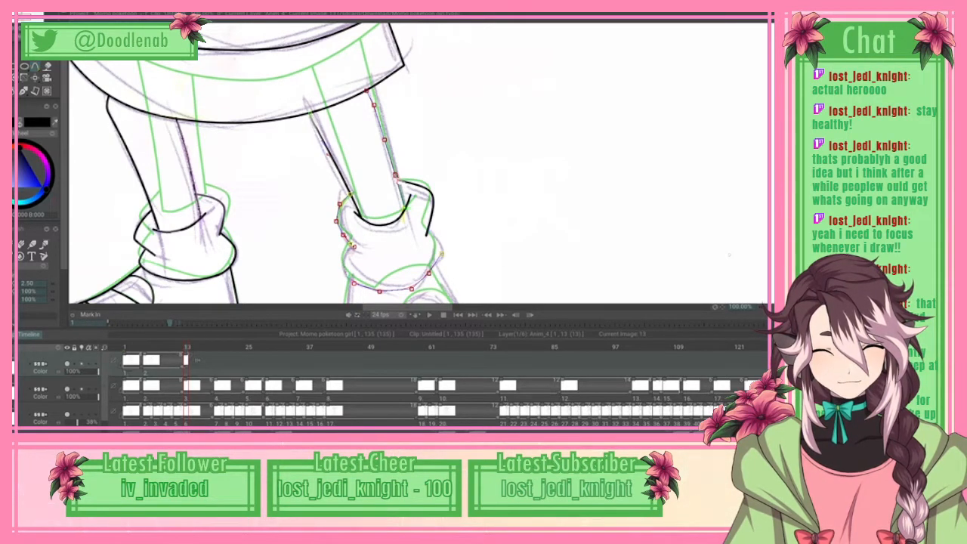
pyautogui.click(13, 7)
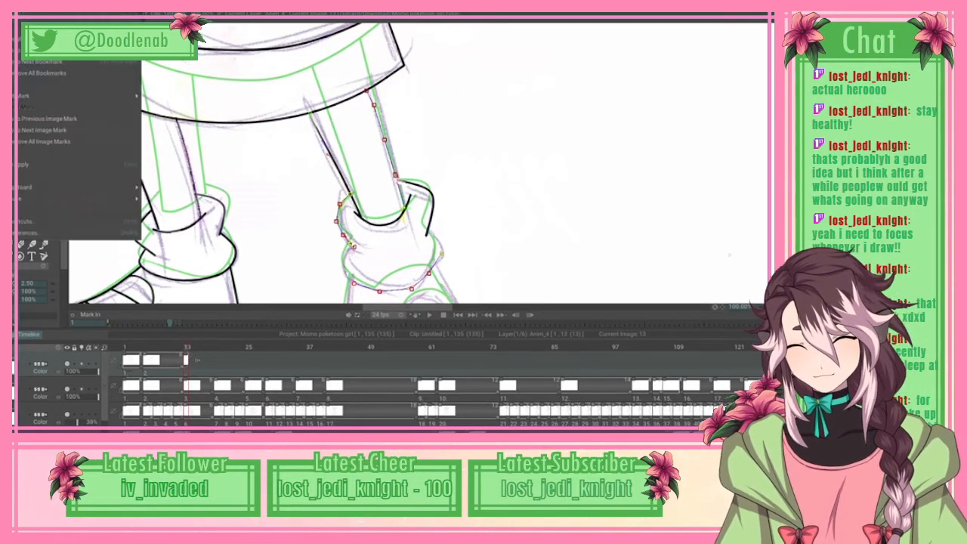
pyautogui.click(55, 166)
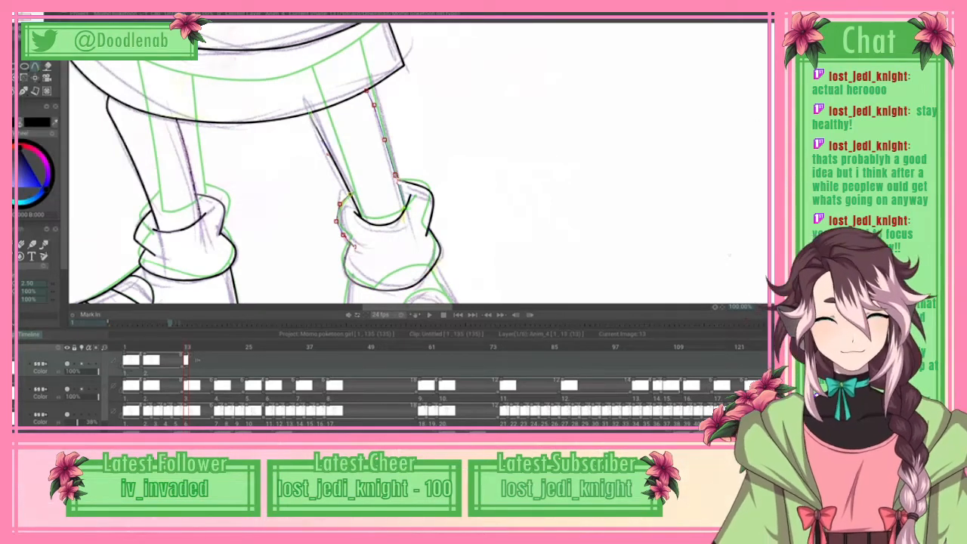
# Step: Spline the other shoe's outline from the heel corner along the sole and around the bottom of the rounded toe
pyautogui.scroll(-4, 418, 164)
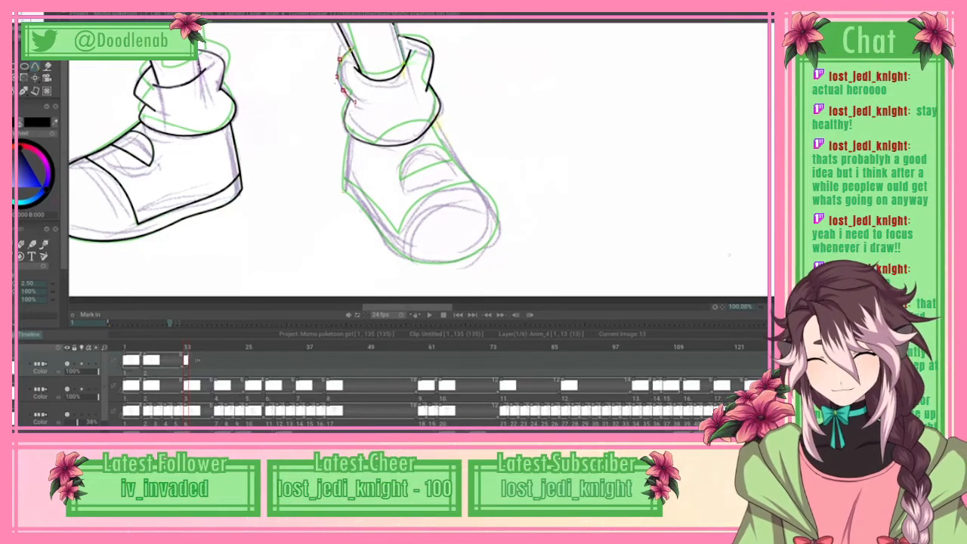
pyautogui.click(356, 199)
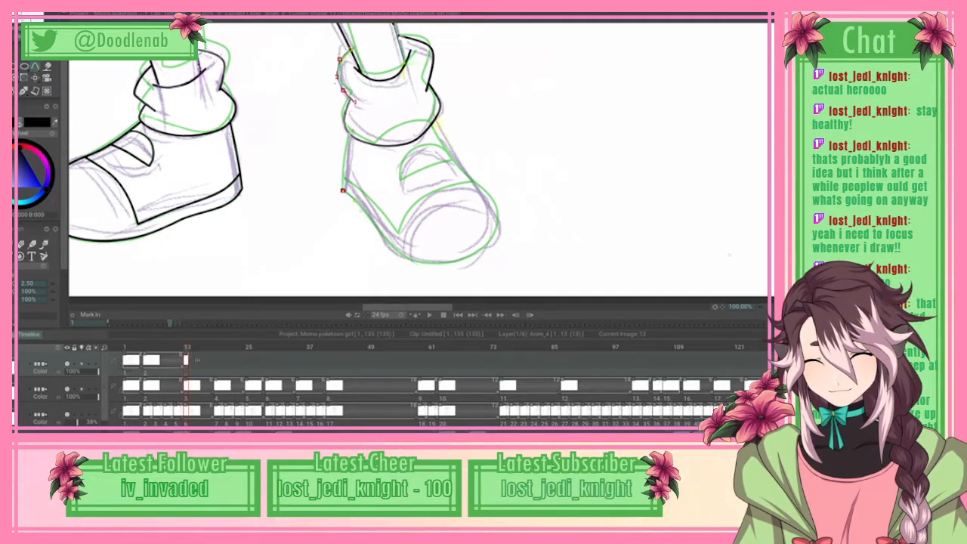
pyautogui.click(369, 218)
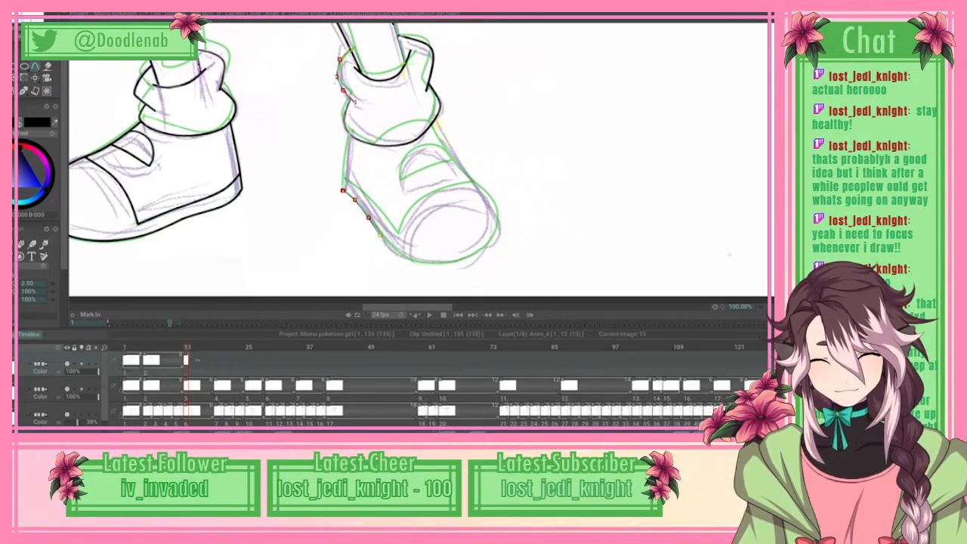
pyautogui.click(380, 233)
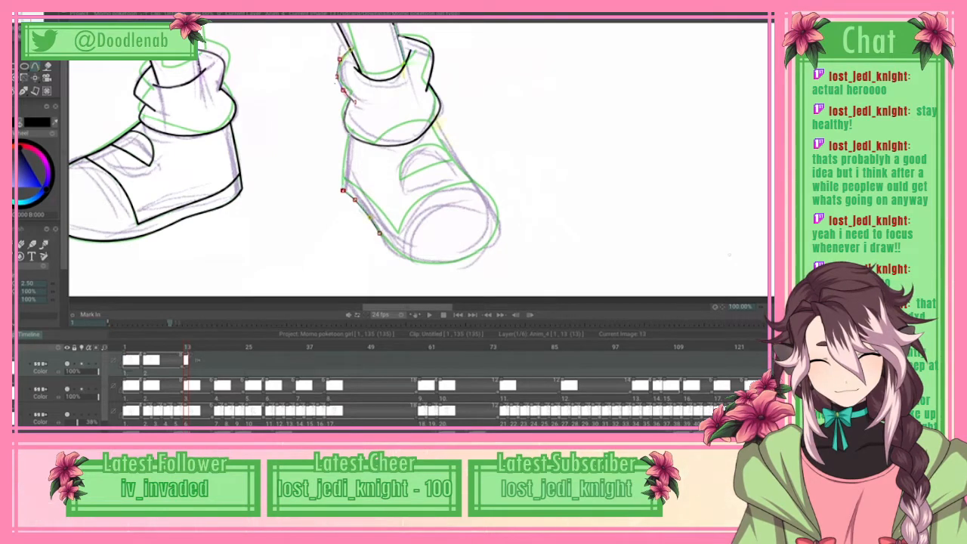
pyautogui.click(392, 245)
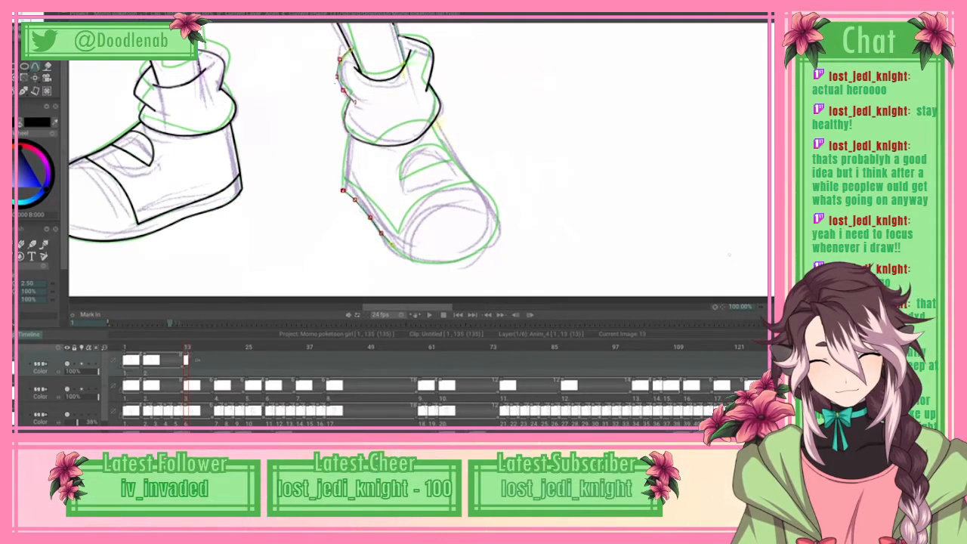
pyautogui.click(409, 258)
pyautogui.click(429, 265)
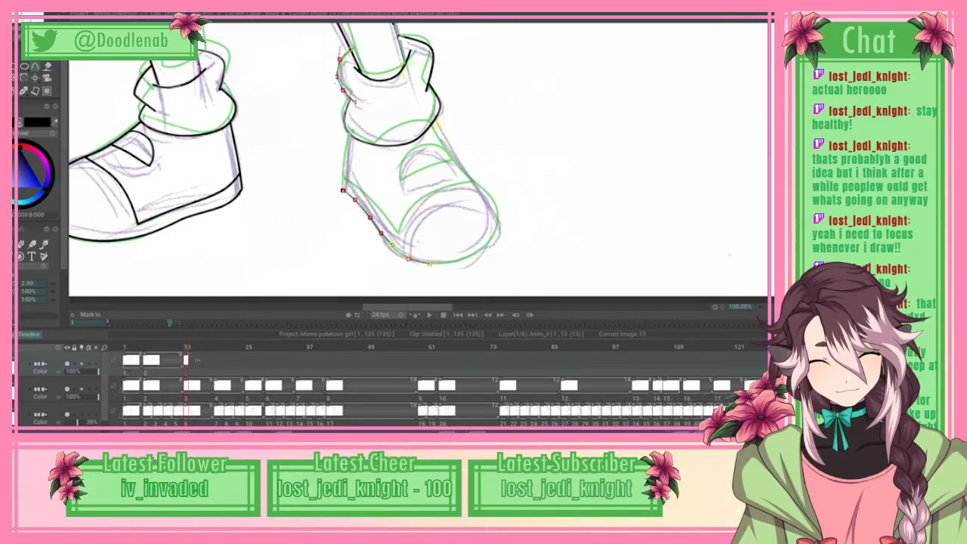
pyautogui.click(456, 262)
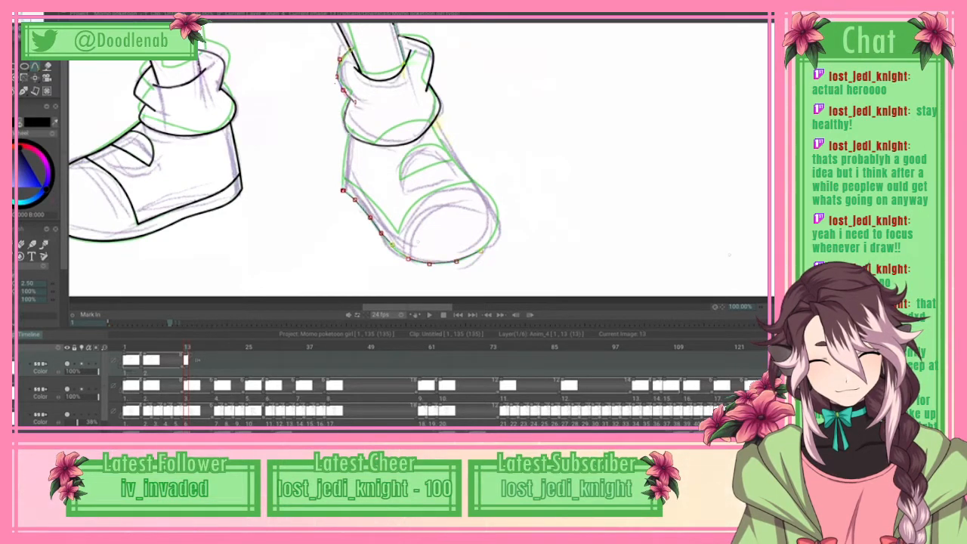
pyautogui.click(481, 250)
pyautogui.click(492, 239)
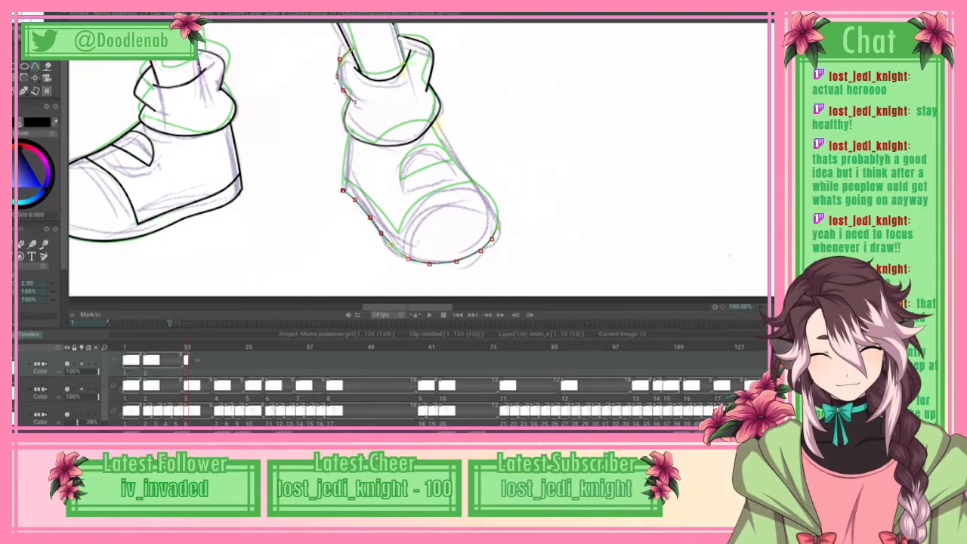
# Step: Continue the other shoe's outline around the toe's outer side and up the front edge toward the sock, and apply the curve
pyautogui.click(492, 198)
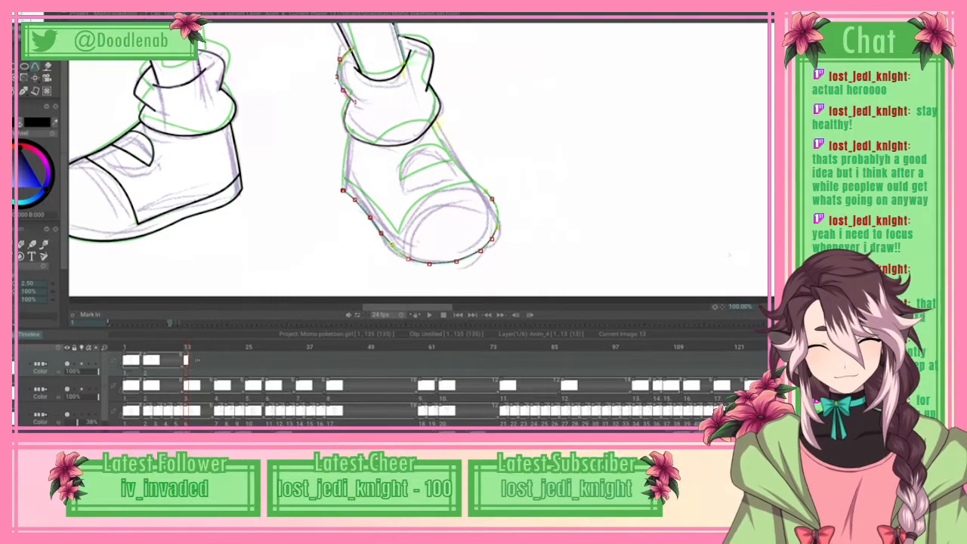
pyautogui.click(485, 191)
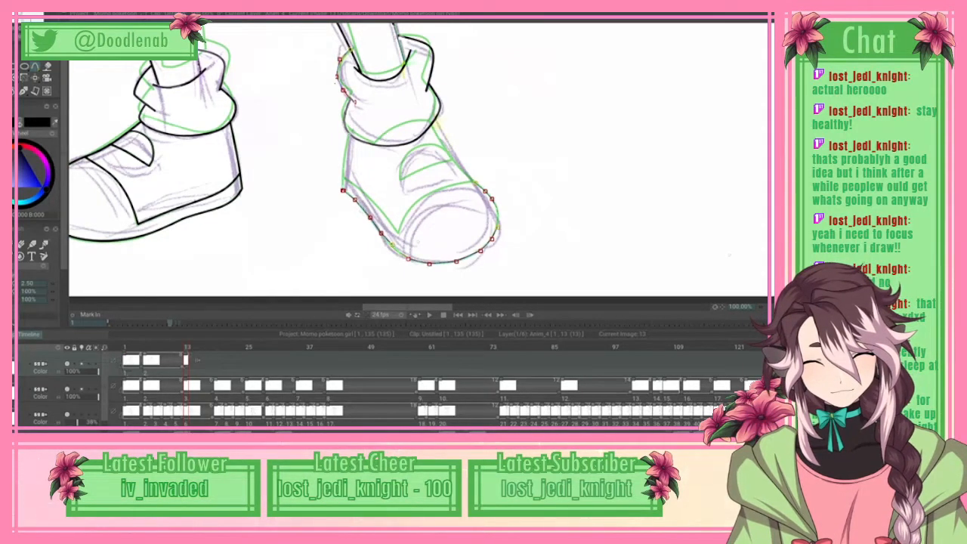
pyautogui.click(475, 182)
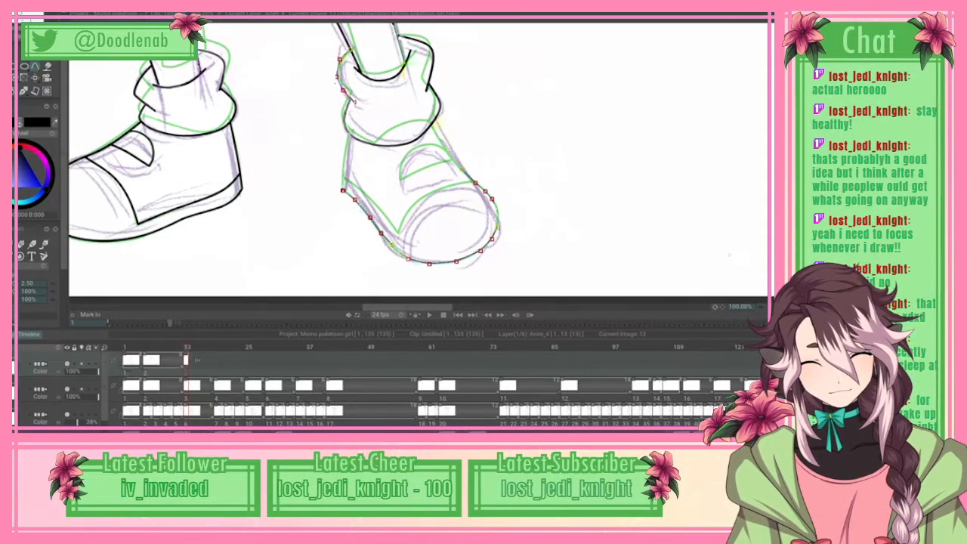
pyautogui.click(462, 168)
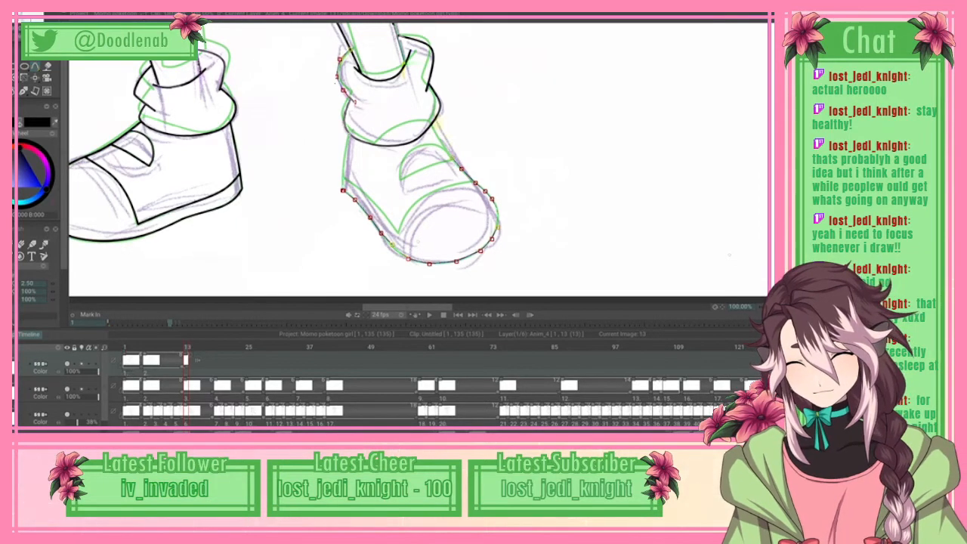
pyautogui.click(18, 22)
pyautogui.click(53, 164)
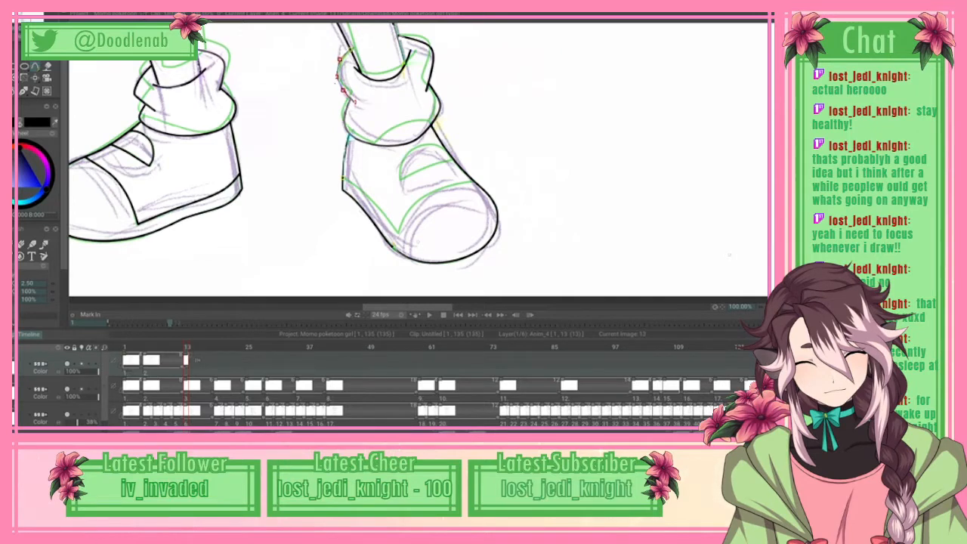
# Step: Trace the other shoe's sole line from the heel to the toe-cap corner and the curved toe-cap seam across the front, and apply them
pyautogui.click(343, 177)
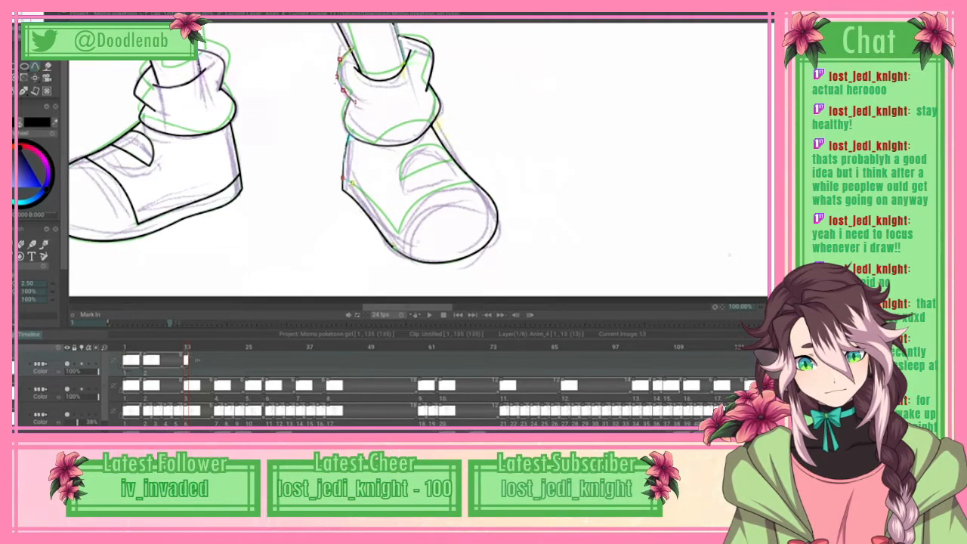
pyautogui.click(367, 195)
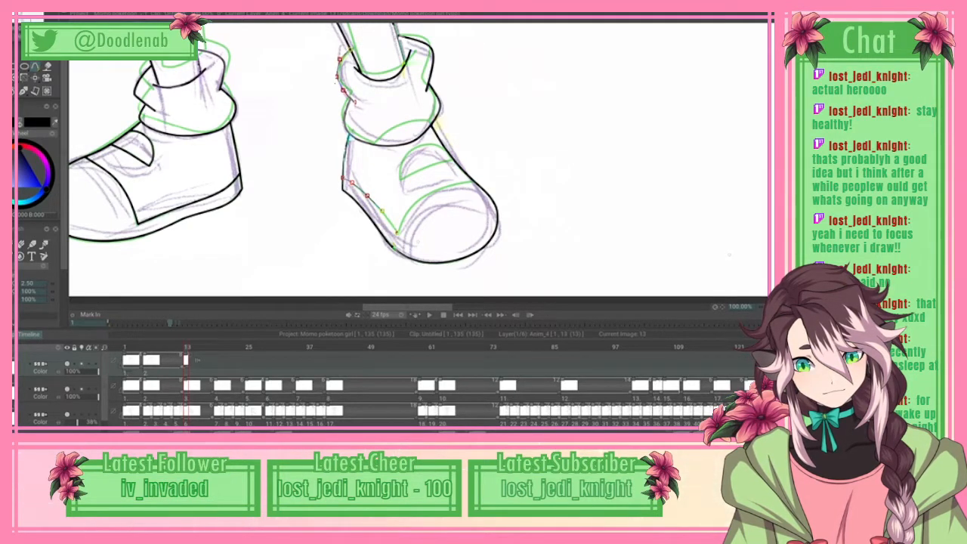
pyautogui.click(402, 219)
pyautogui.click(412, 205)
pyautogui.click(427, 196)
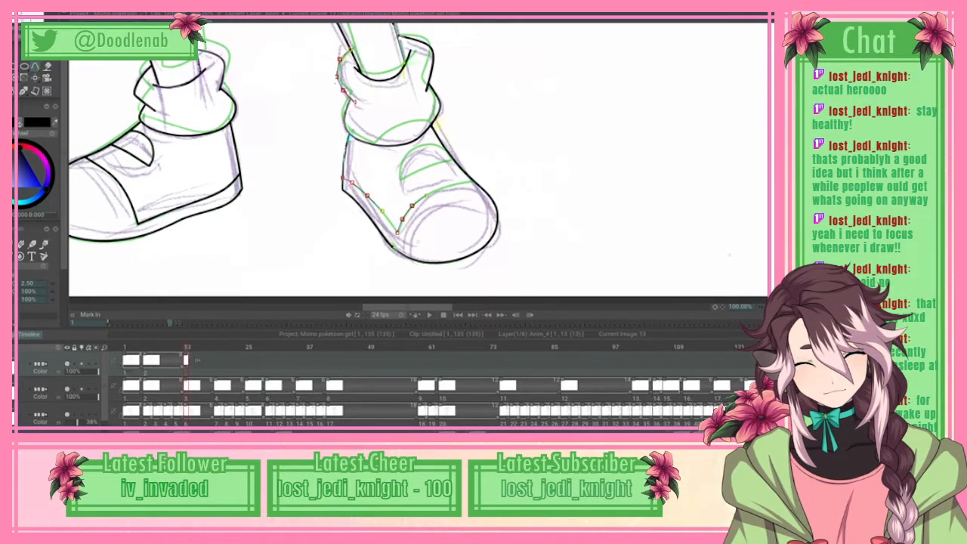
pyautogui.click(446, 185)
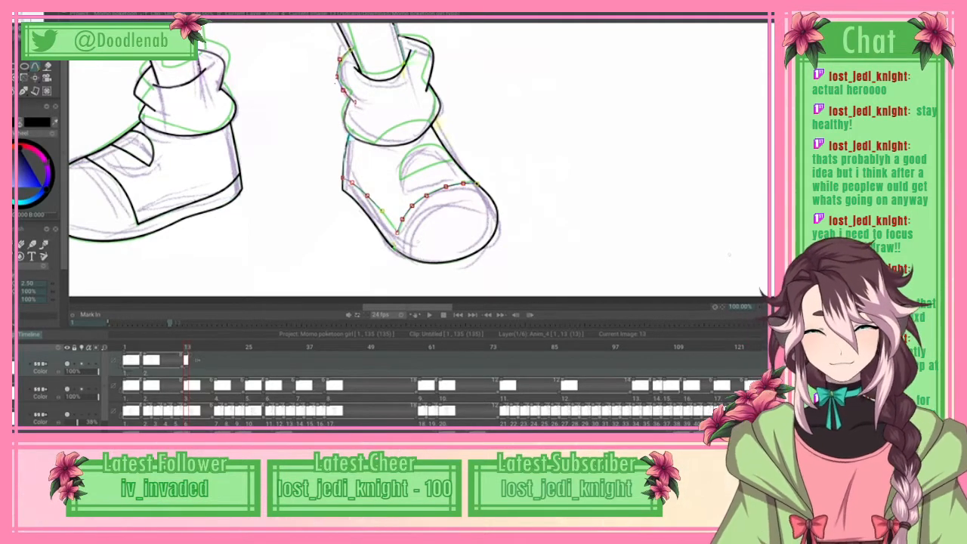
pyautogui.press('Return')
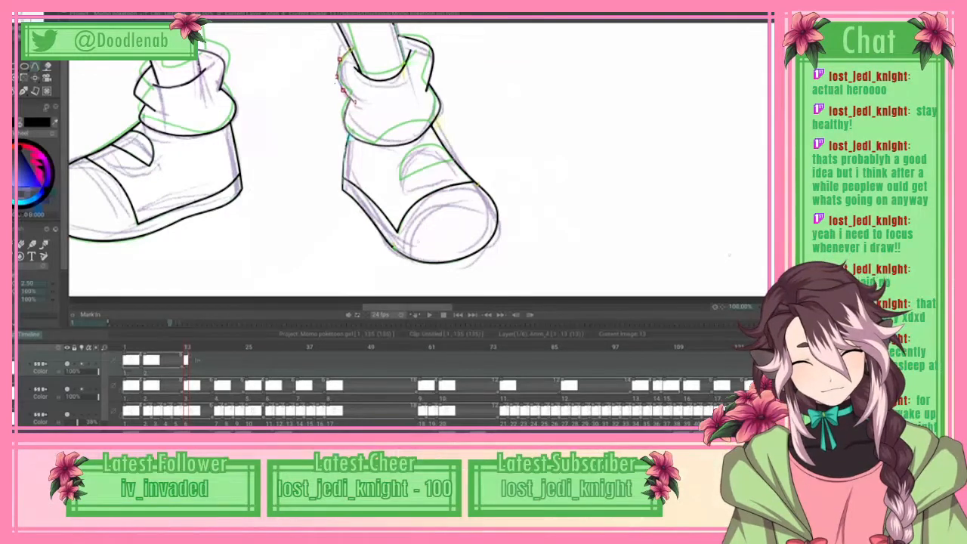
# Step: Trace the strap on the other shoe's upper, its lower edge from the front inward and its rounded side and top, and apply the curve
pyautogui.click(454, 159)
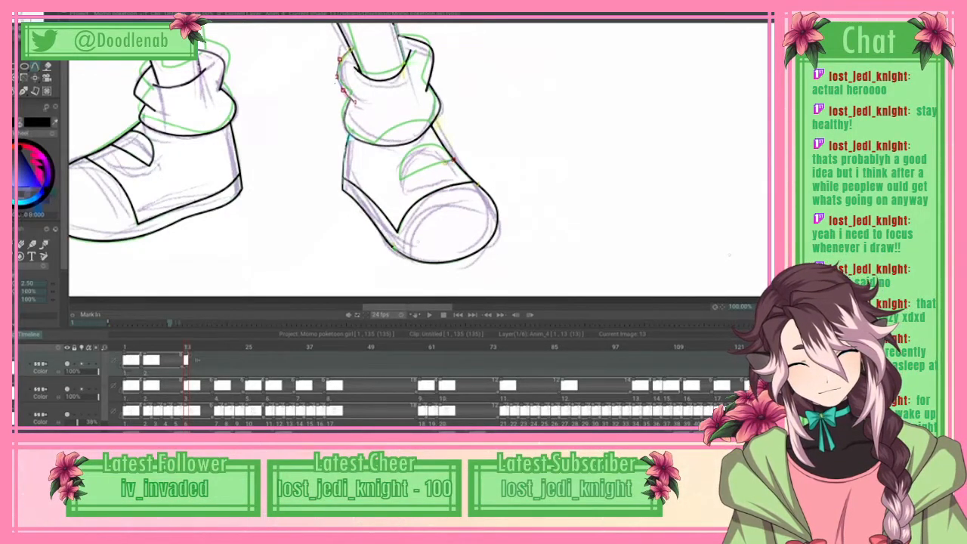
pyautogui.click(442, 162)
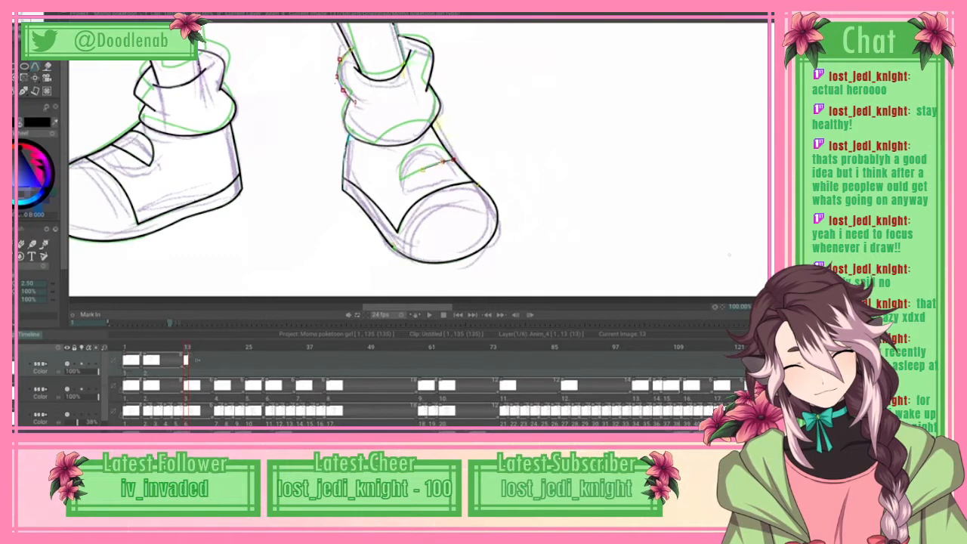
pyautogui.click(418, 171)
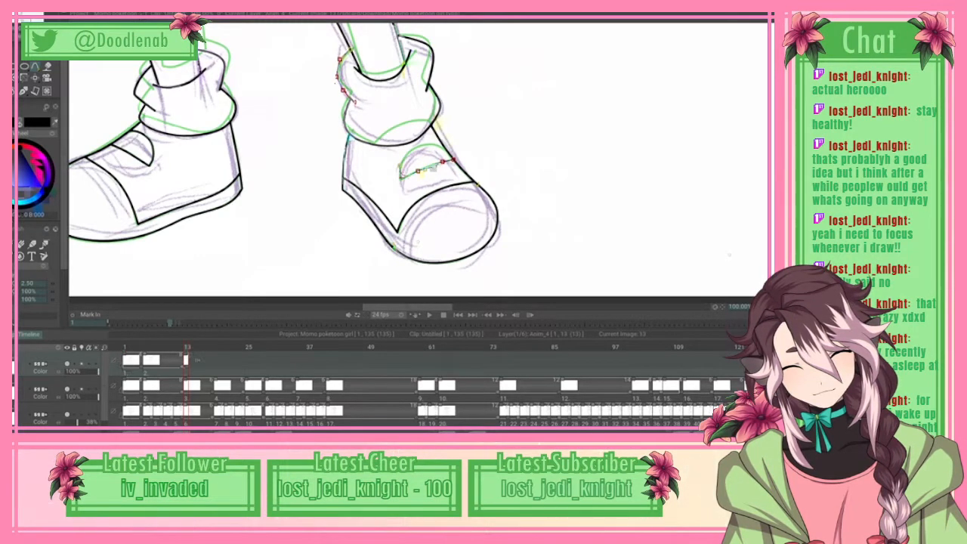
pyautogui.click(401, 179)
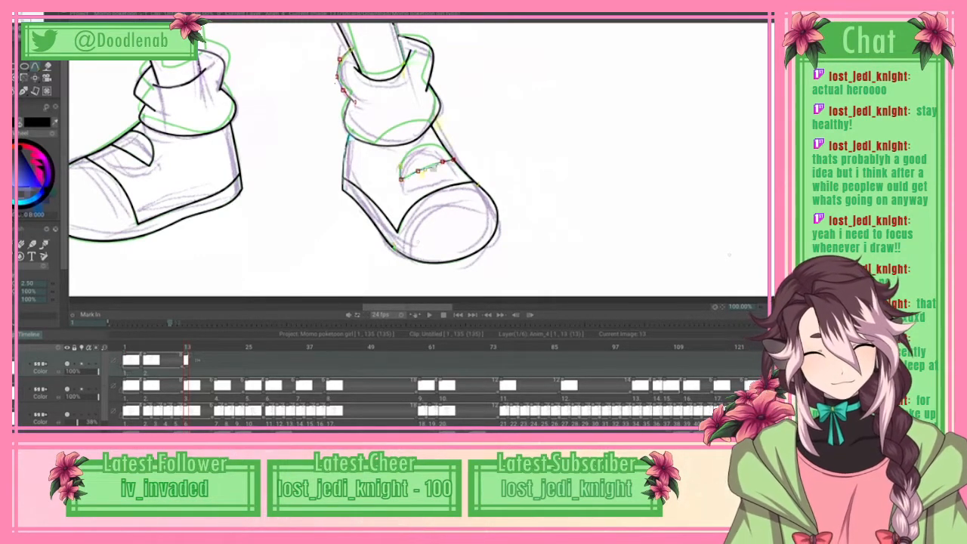
pyautogui.click(400, 166)
pyautogui.click(408, 154)
pyautogui.click(421, 144)
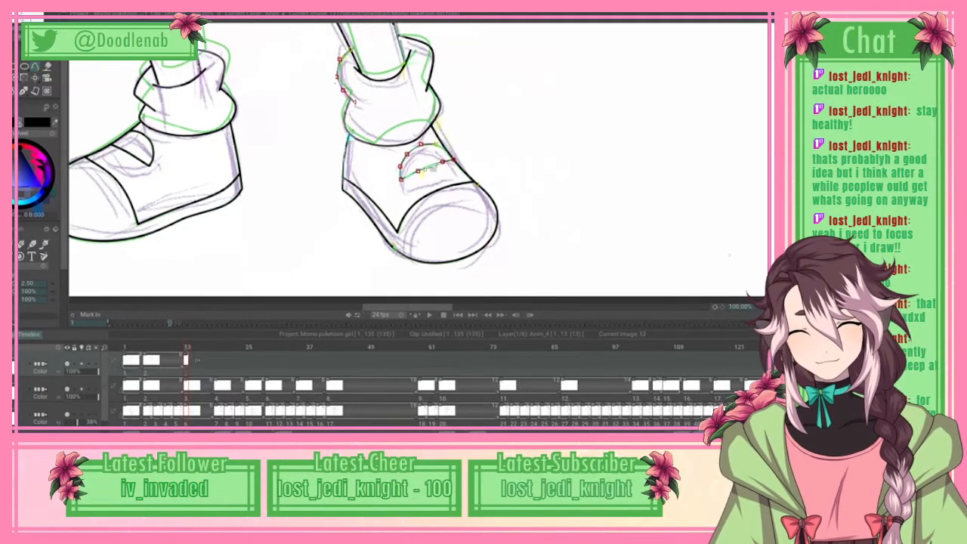
pyautogui.press('Return')
# Step: Add a blank drawing at frame 19 on the clean-up layer
pyautogui.hotkey('ctrl', '0')
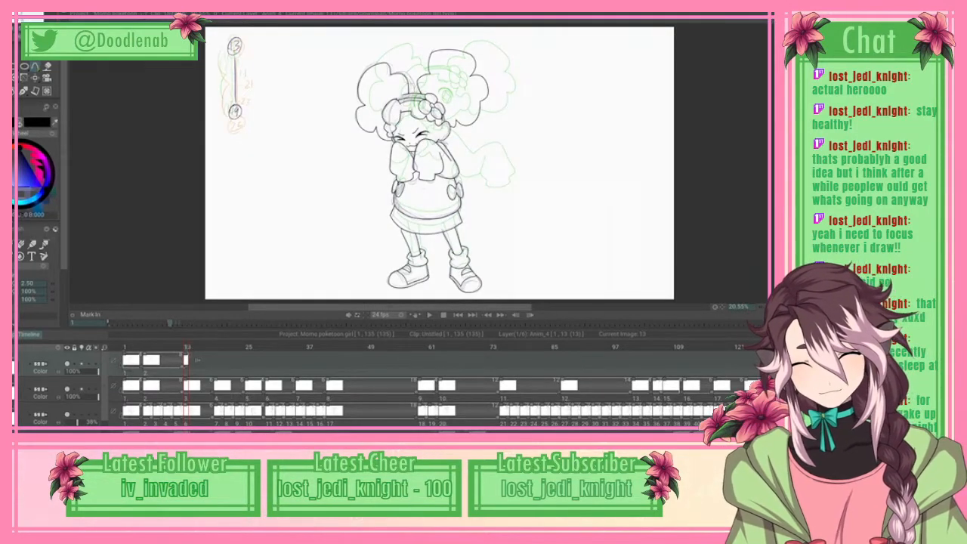
pyautogui.press('Right')
pyautogui.press('Right')
pyautogui.press('Right')
pyautogui.press('Right')
pyautogui.press('Right')
pyautogui.press('Right')
pyautogui.press('Right')
pyautogui.press('Right')
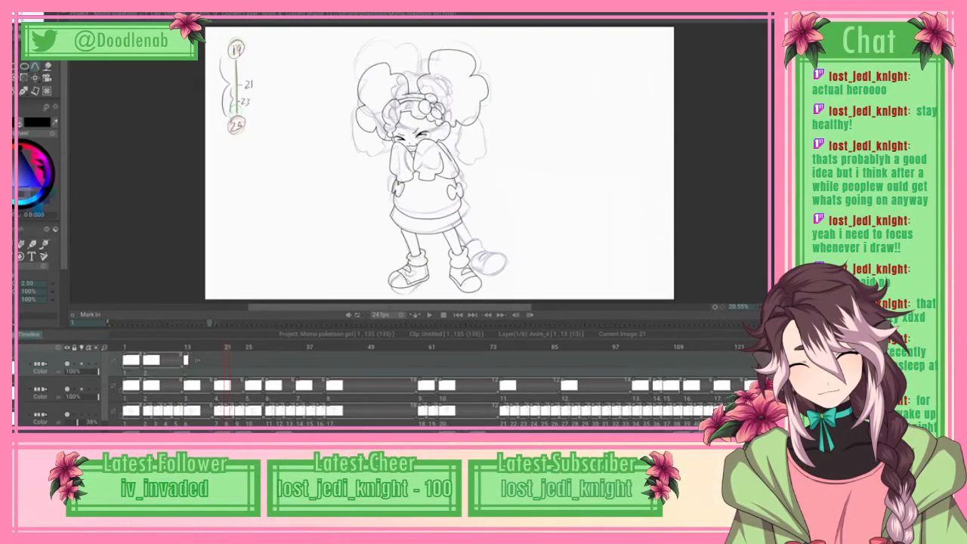
pyautogui.press('Left')
pyautogui.press('Left')
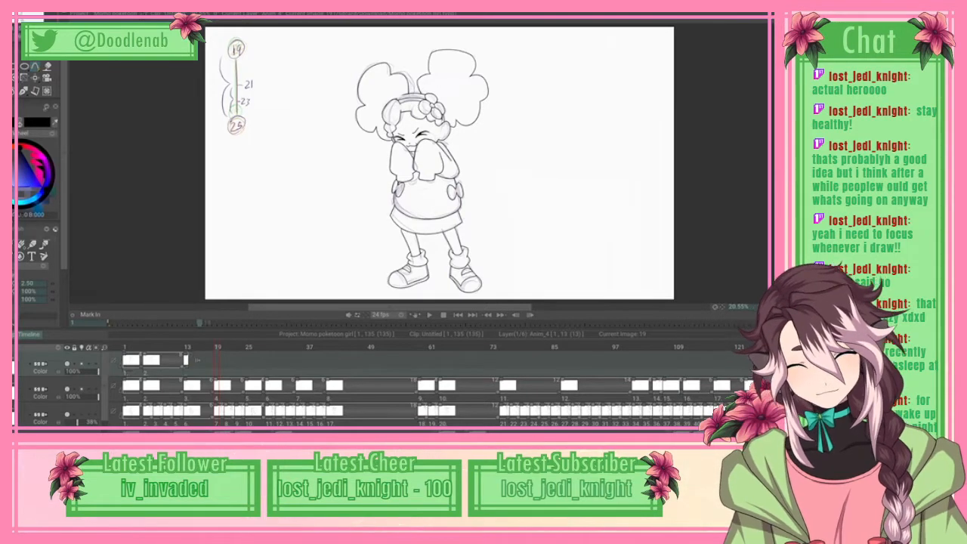
pyautogui.press('e')
pyautogui.click(511, 189)
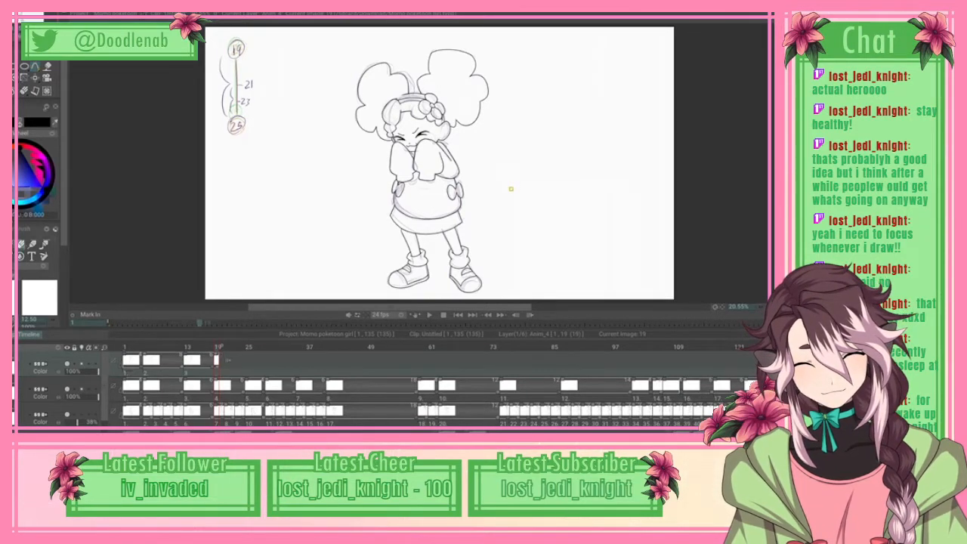
# Step: Add a blank drawing at frame 25 on the clean-up layer and save the project
pyautogui.press('Right')
pyautogui.press('Right')
pyautogui.press('Right')
pyautogui.press('Right')
pyautogui.press('Right')
pyautogui.press('Right')
pyautogui.press('Right')
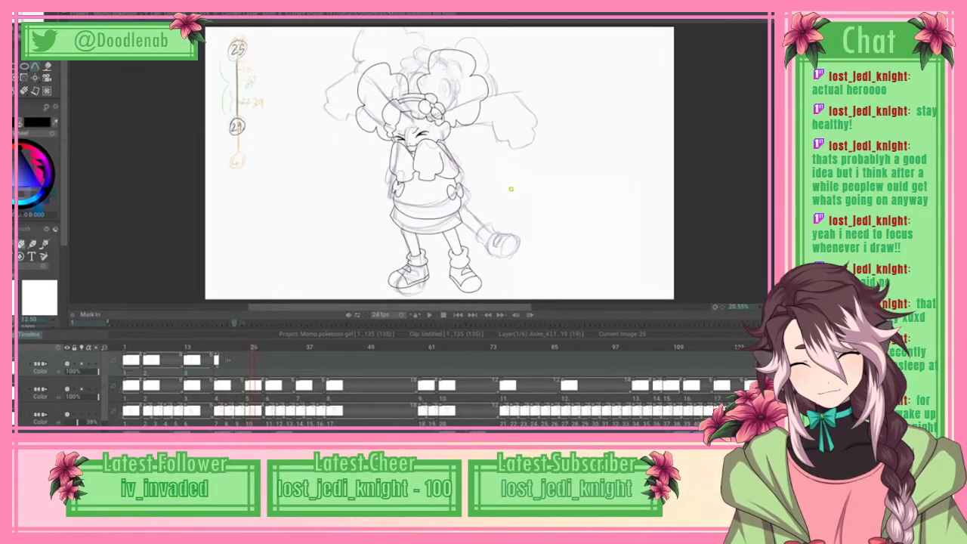
pyautogui.press('Left')
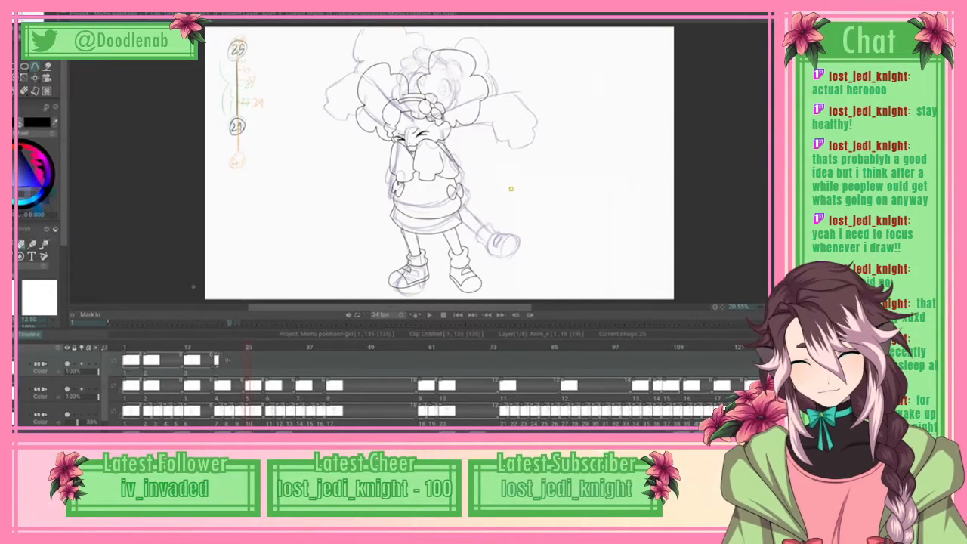
pyautogui.click(511, 189)
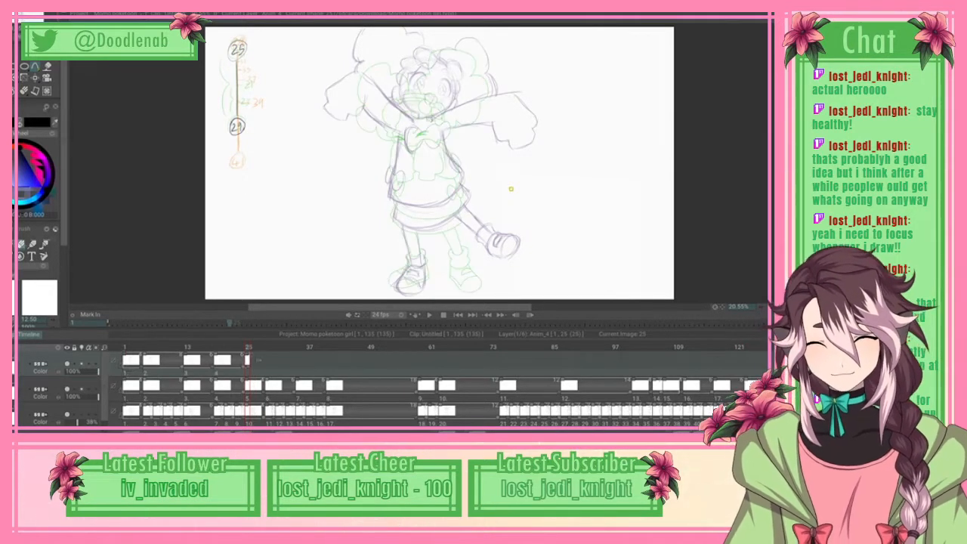
pyautogui.hotkey('ctrl', 's')
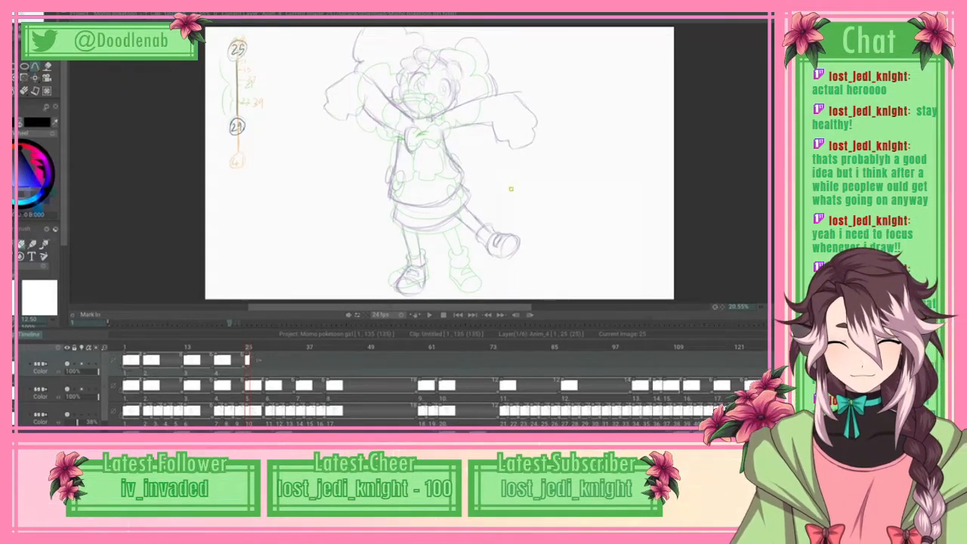
# Step: Try to spline the fringe's lower edge on the frame 25 head from the middle of the forehead toward the temple
pyautogui.scroll(3, 511, 189)
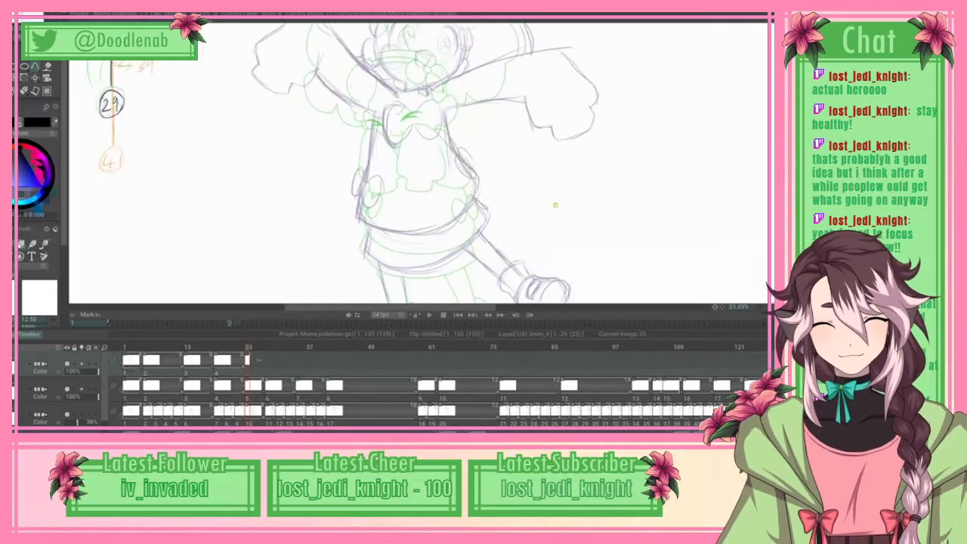
pyautogui.moveTo(613, 225); pyautogui.dragTo(614, 276)
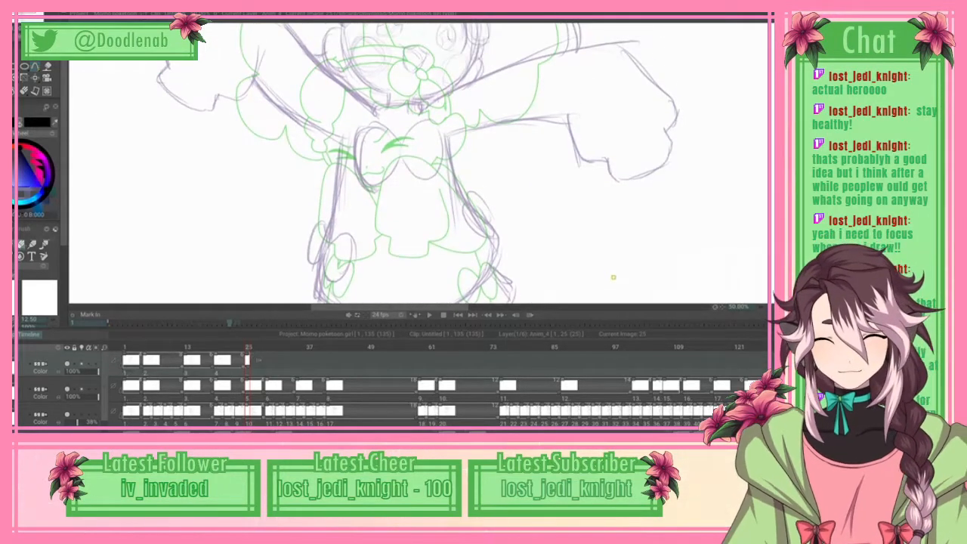
pyautogui.click(35, 67)
pyautogui.click(40, 79)
pyautogui.click(35, 67)
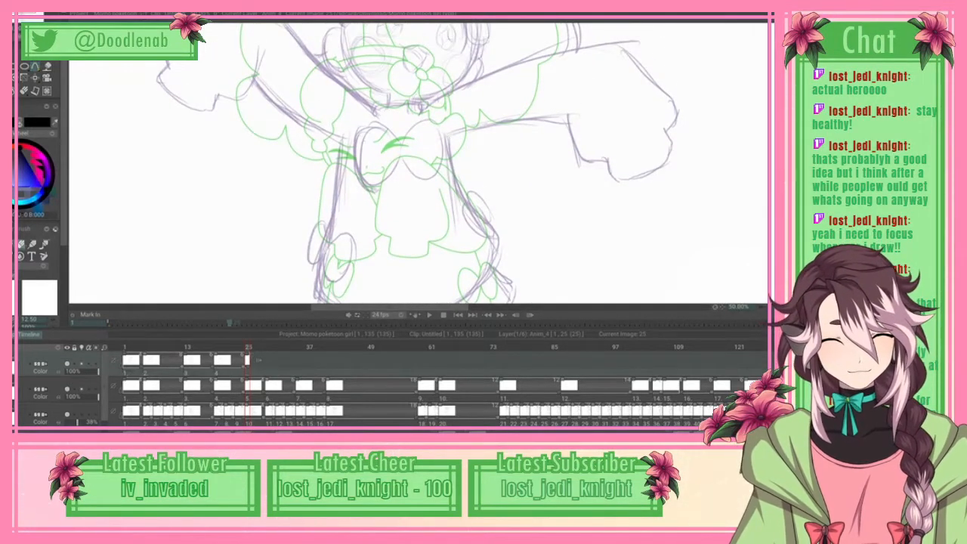
pyautogui.moveTo(499, 151); pyautogui.dragTo(499, 256)
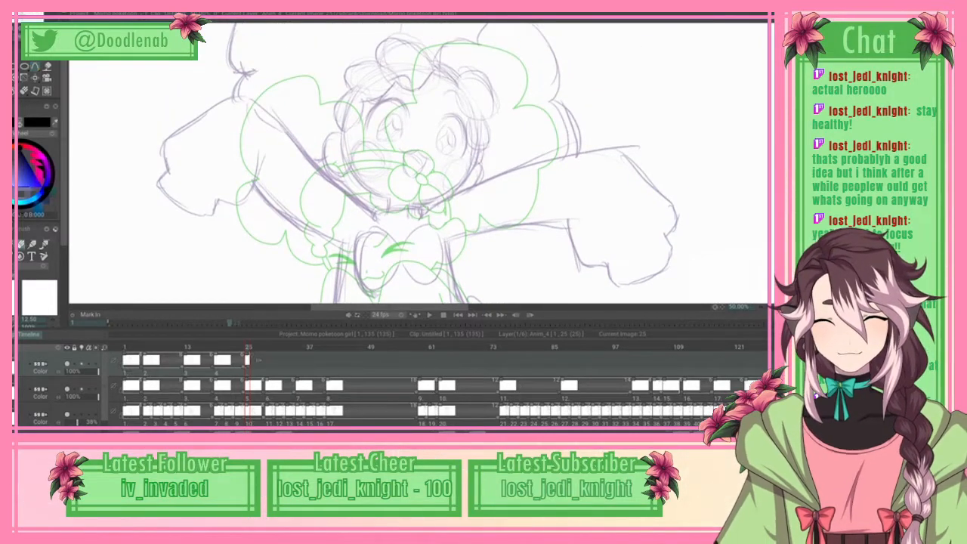
pyautogui.scroll(1, 442, 163)
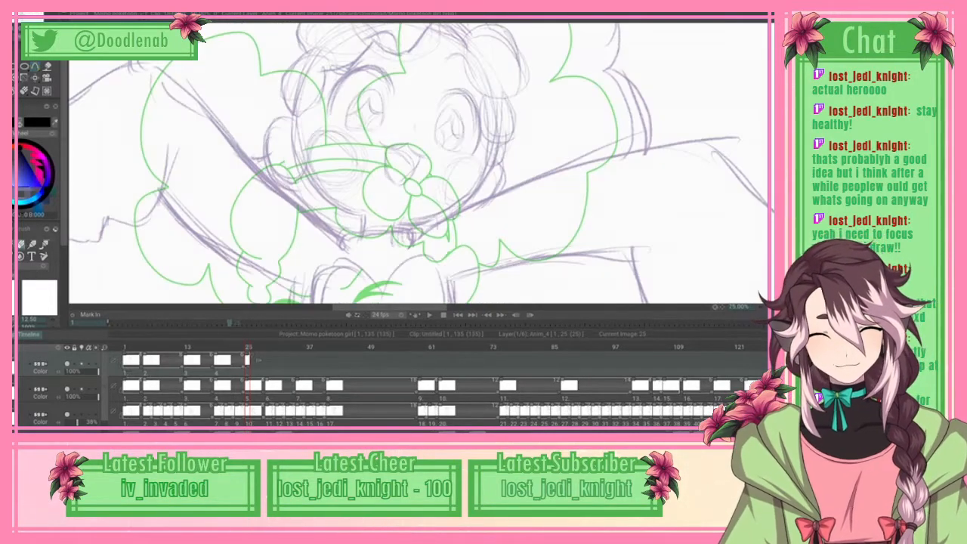
pyautogui.moveTo(442, 162); pyautogui.dragTo(442, 215)
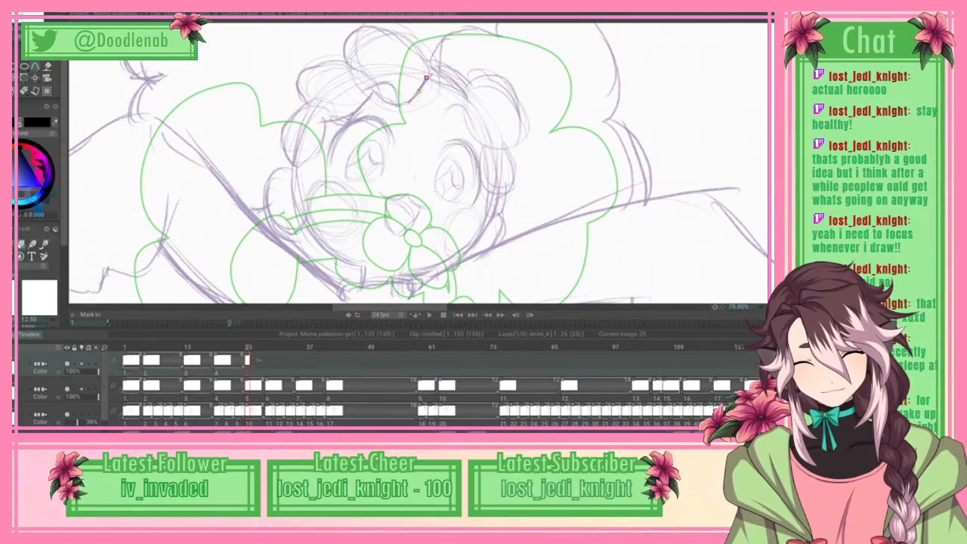
pyautogui.moveTo(423, 81)
pyautogui.mouseDown()
pyautogui.moveTo(404, 102)
pyautogui.moveTo(384, 104)
pyautogui.moveTo(404, 107)
pyautogui.mouseUp()
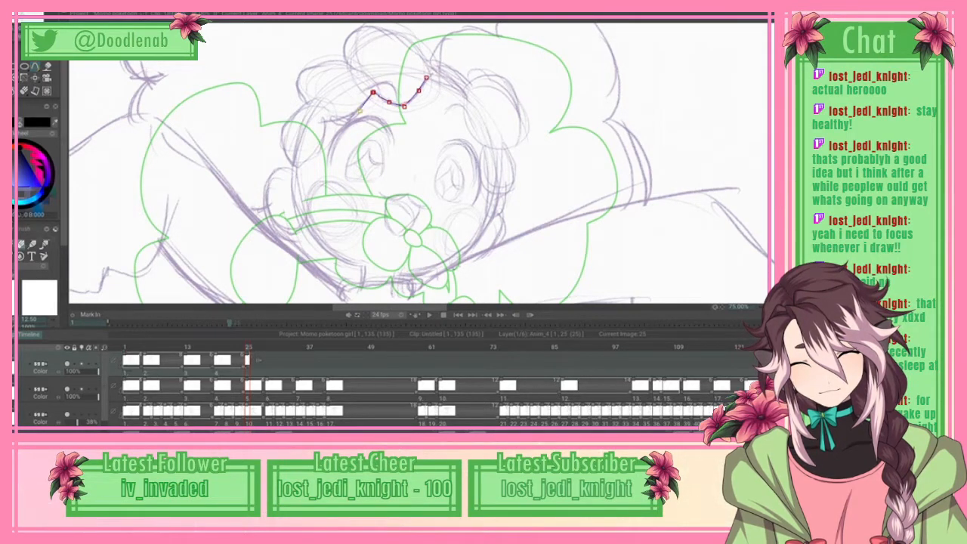
pyautogui.click(334, 118)
pyautogui.moveTo(353, 105)
pyautogui.mouseDown()
pyautogui.moveTo(359, 113)
pyautogui.moveTo(346, 120)
pyautogui.mouseUp()
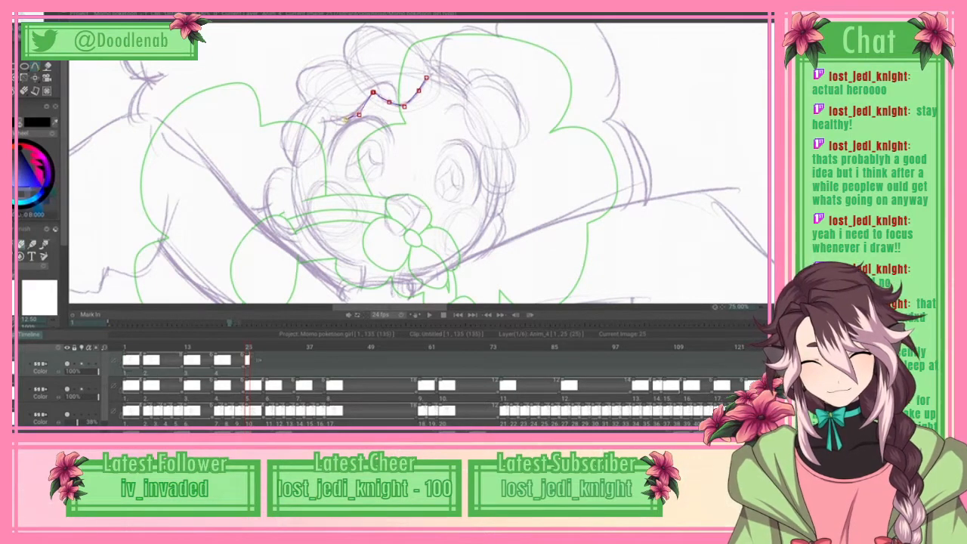
# Step: Try to continue the fringe spline down the temple and around the outer side of the side curl to its top notch
pyautogui.click(329, 118)
pyautogui.click(327, 136)
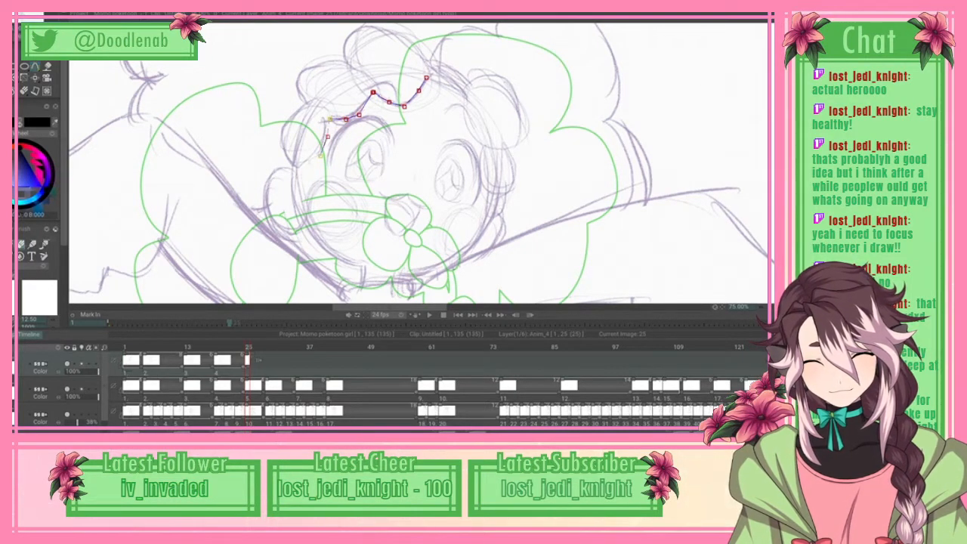
pyautogui.moveTo(304, 163); pyautogui.dragTo(327, 143)
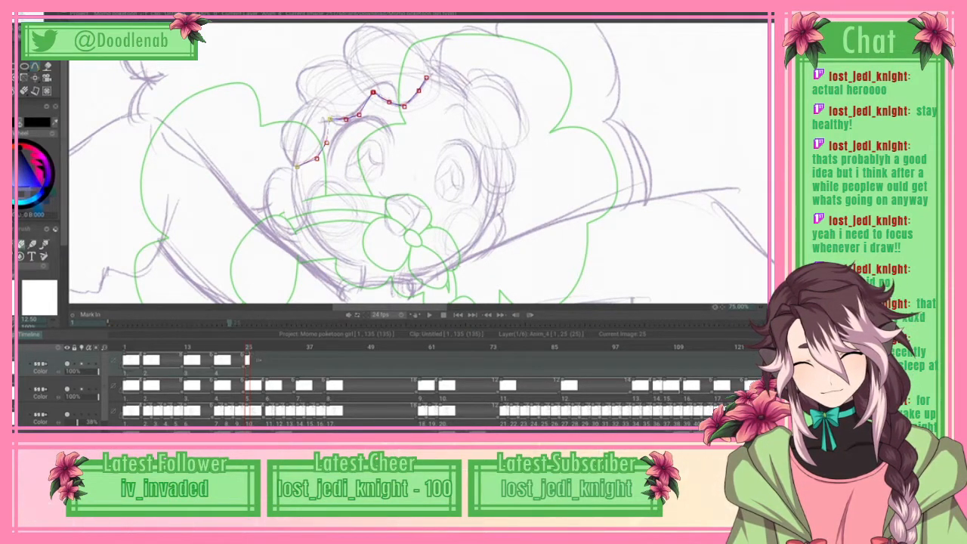
pyautogui.click(288, 118)
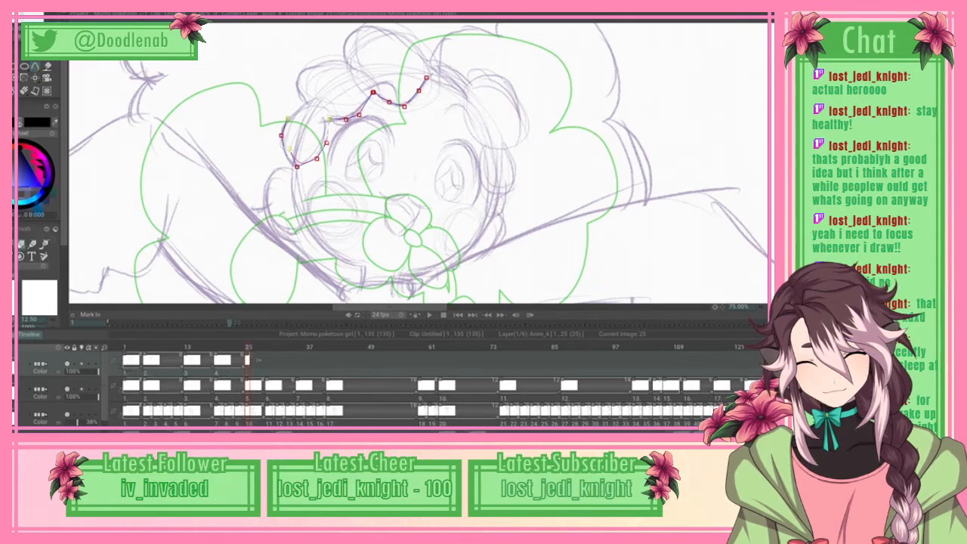
pyautogui.click(303, 106)
pyautogui.moveTo(302, 106); pyautogui.dragTo(306, 104)
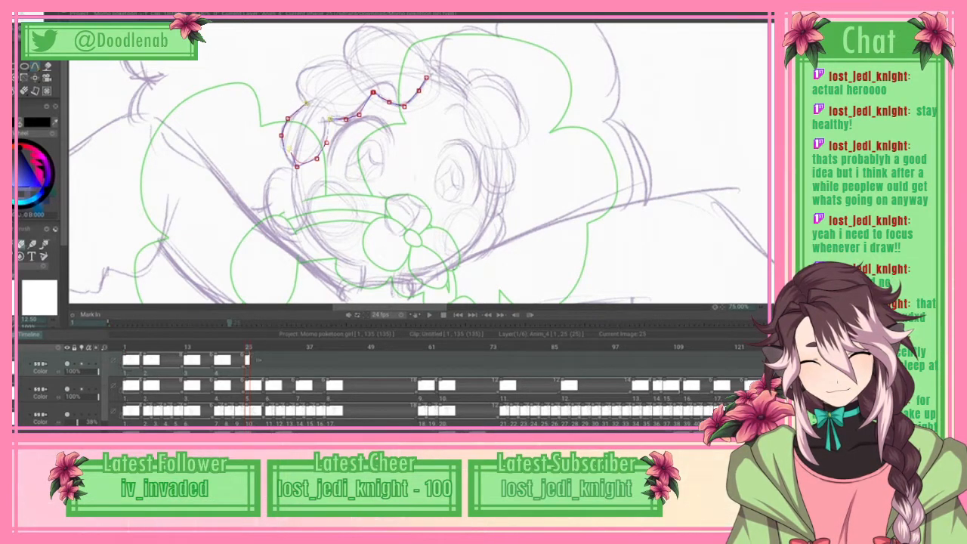
pyautogui.click(307, 103)
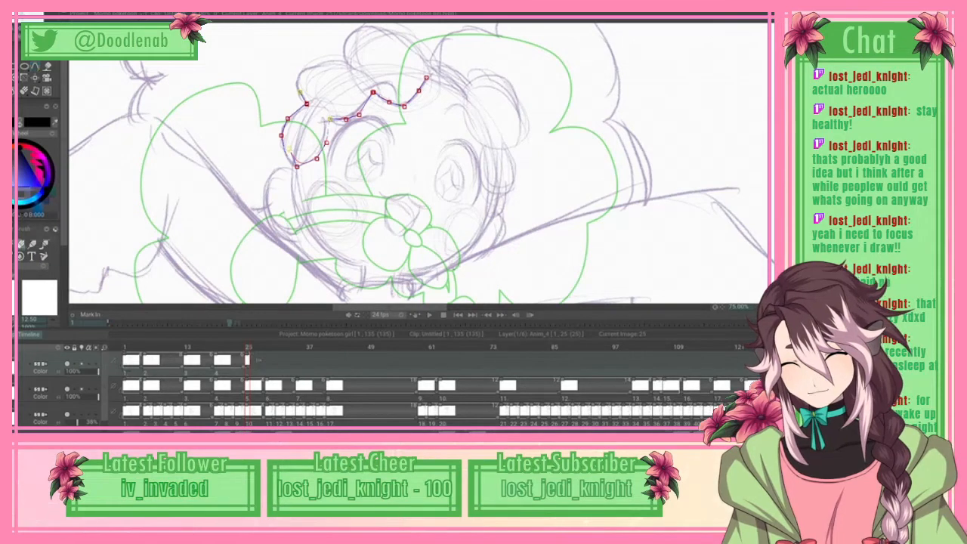
# Step: Spline the fringe's scalloped lower edge in black from the side curl's bottom tip up across the forehead, and apply the curve
pyautogui.click(36, 67)
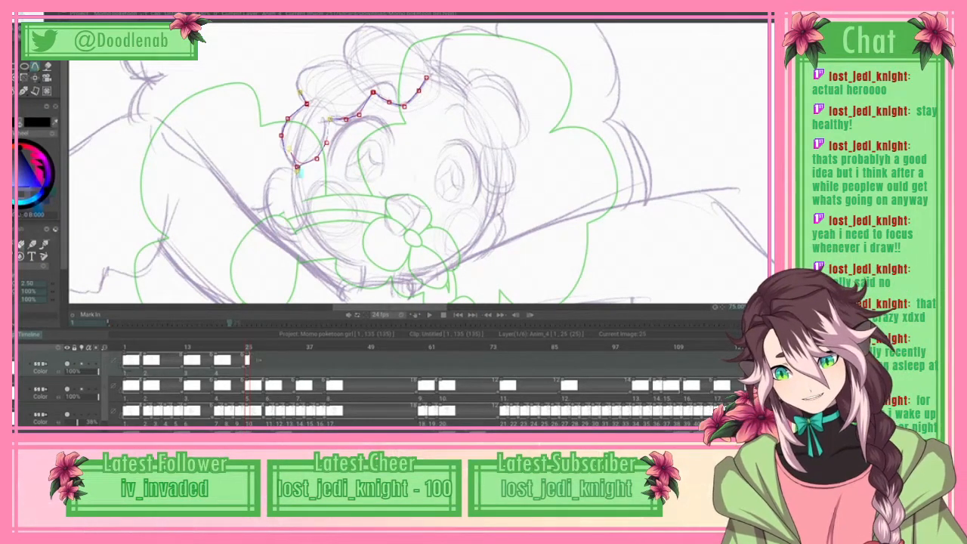
pyautogui.click(309, 161)
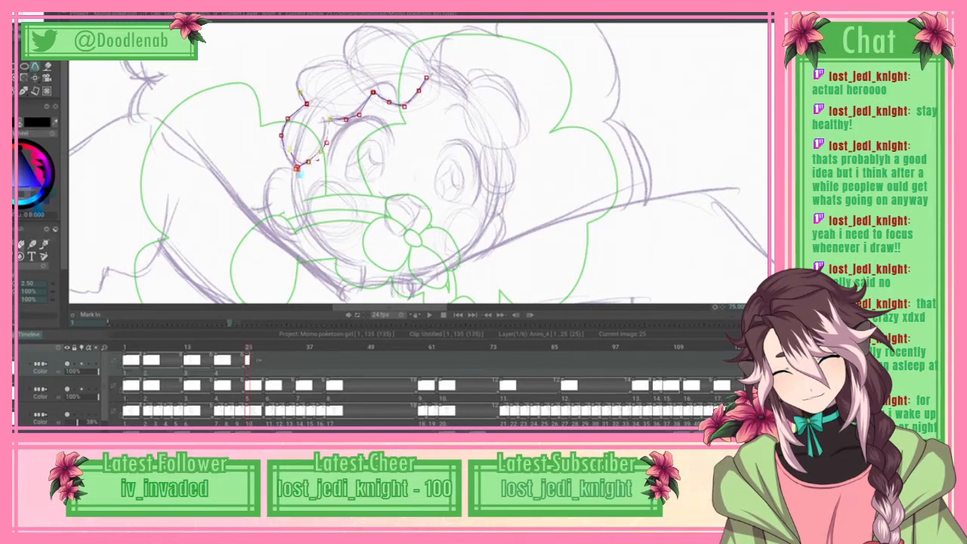
pyautogui.moveTo(346, 119); pyautogui.dragTo(326, 121)
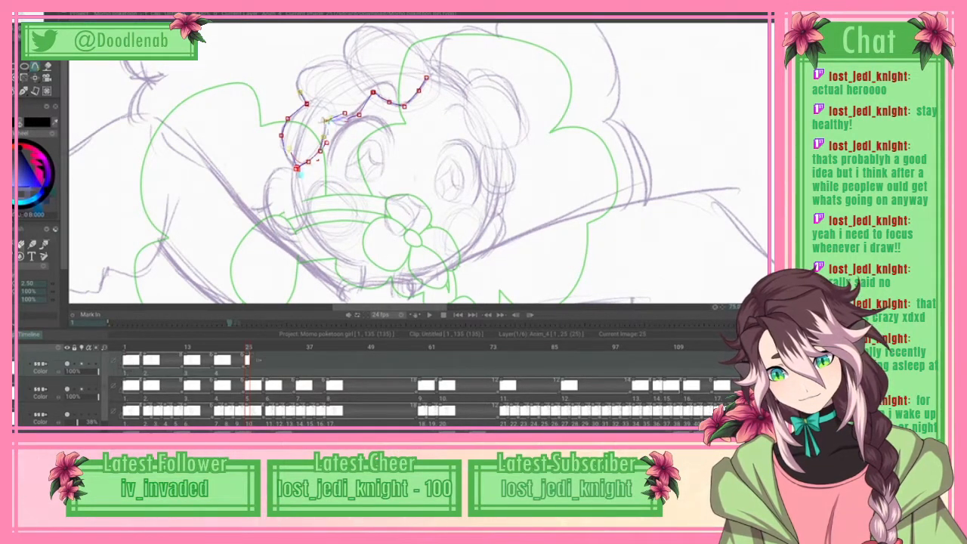
pyautogui.click(337, 121)
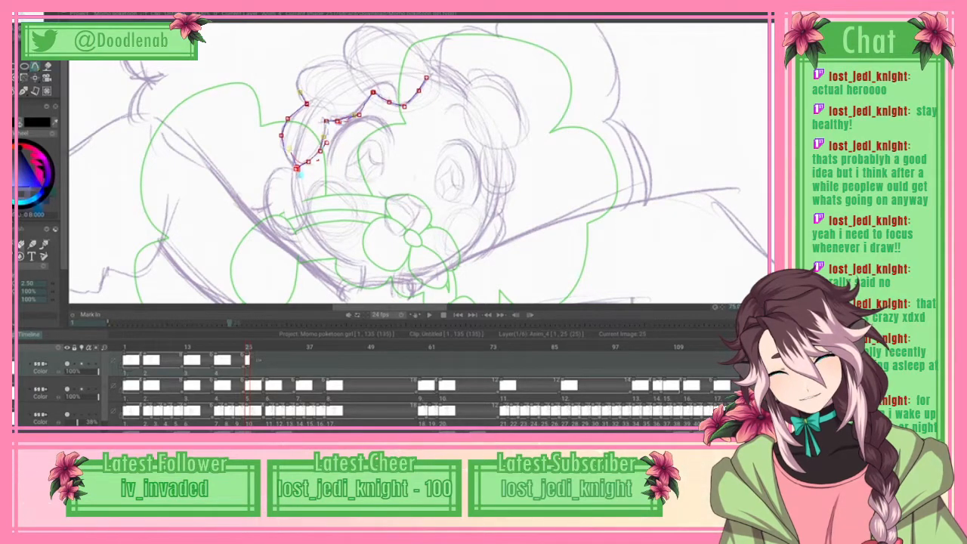
pyautogui.click(354, 115)
pyautogui.moveTo(373, 92); pyautogui.dragTo(401, 104)
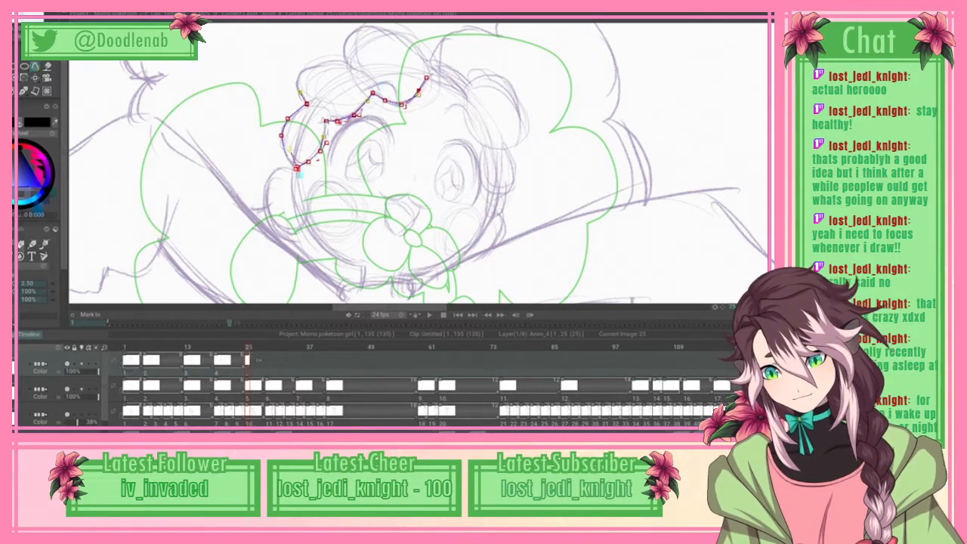
pyautogui.press('Return')
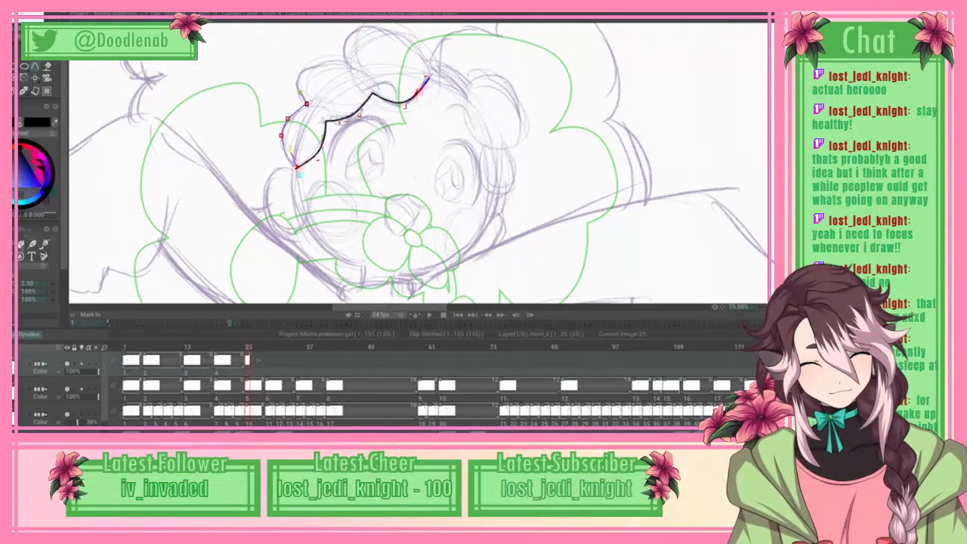
# Step: Spline the arched outer edge of the top curl above the forehead and apply the curve in black
pyautogui.scroll(3, 412, 164)
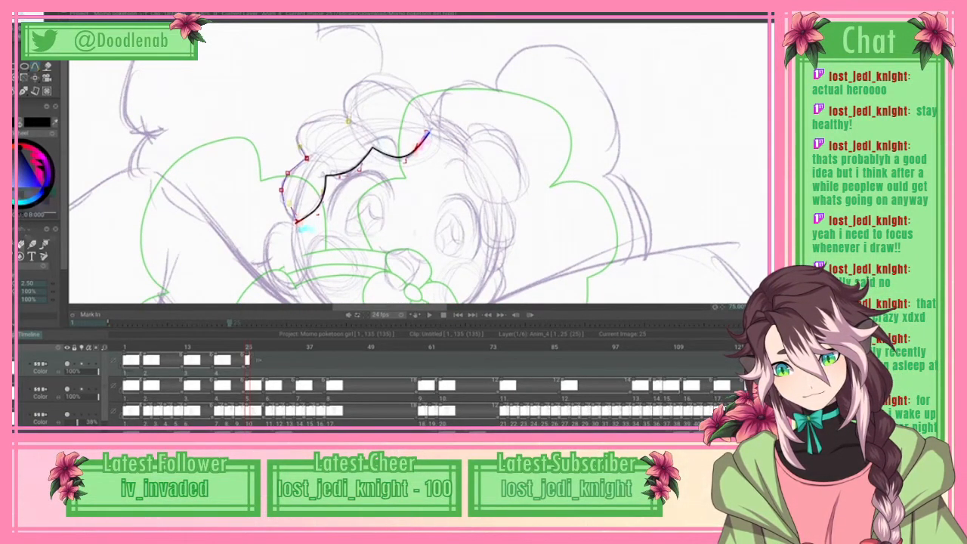
pyautogui.moveTo(349, 119); pyautogui.dragTo(350, 101)
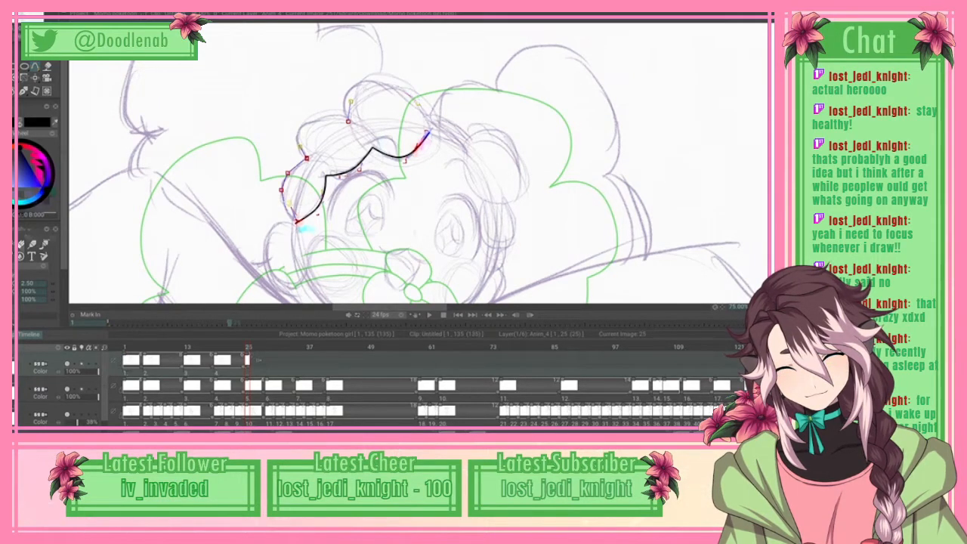
pyautogui.moveTo(418, 103)
pyautogui.mouseDown()
pyautogui.moveTo(430, 123)
pyautogui.moveTo(425, 112)
pyautogui.mouseUp()
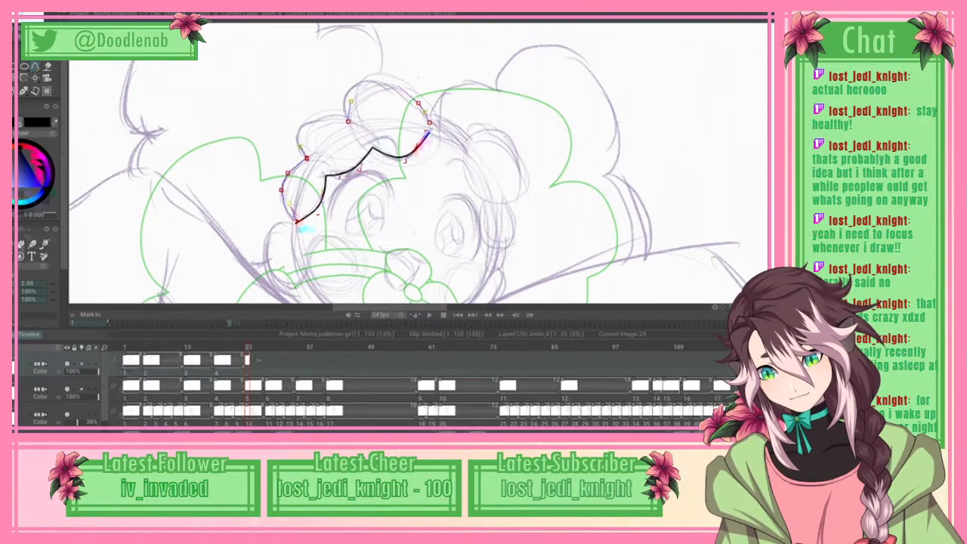
pyautogui.click(17, 9)
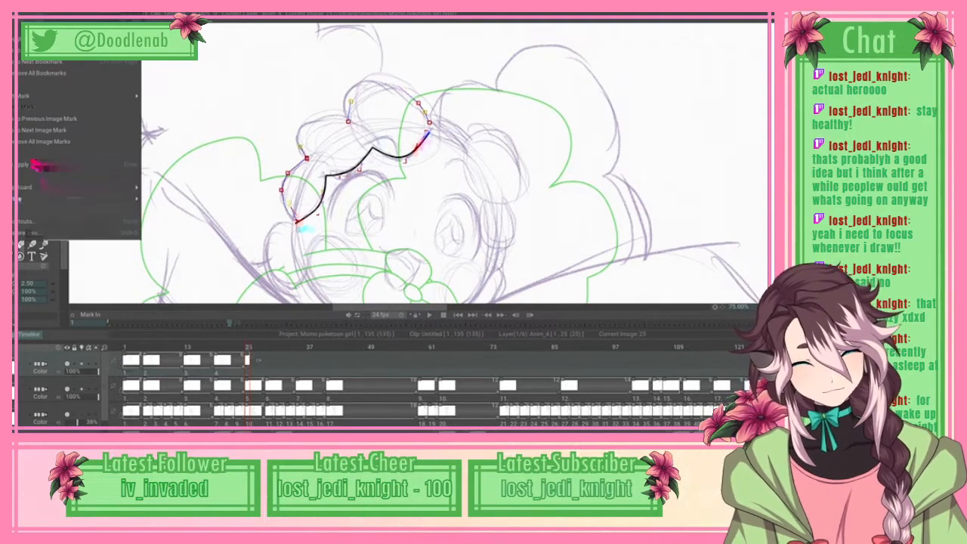
pyautogui.click(44, 164)
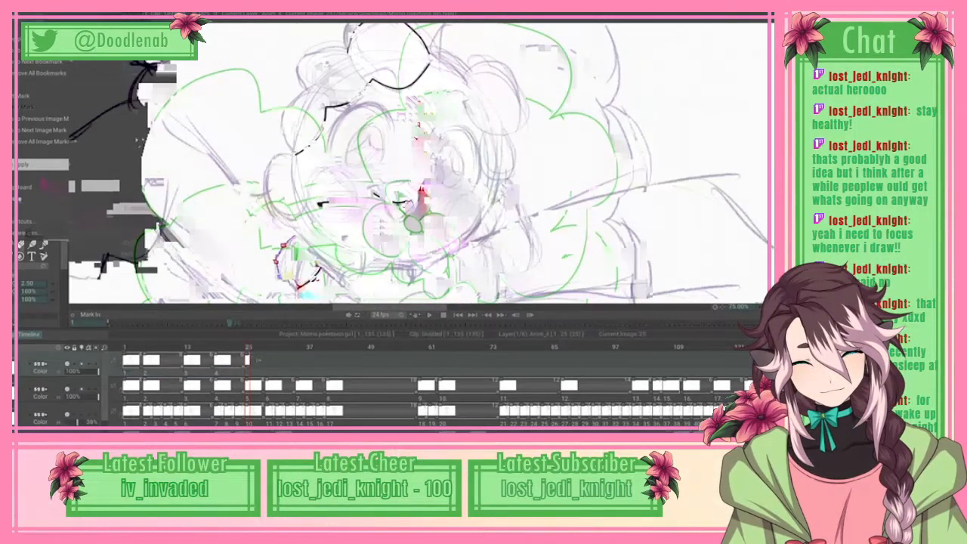
pyautogui.scroll(3, 419, 163)
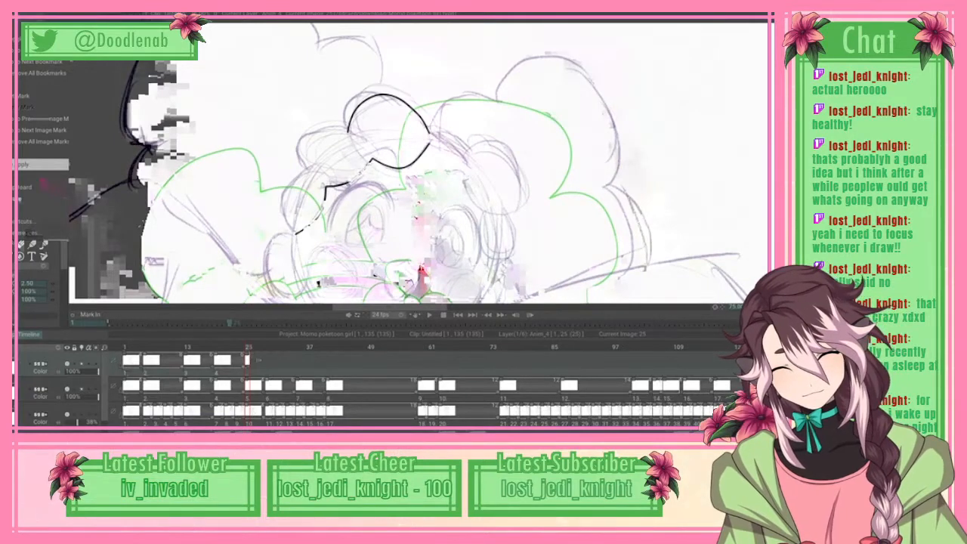
pyautogui.click(283, 232)
pyautogui.click(284, 204)
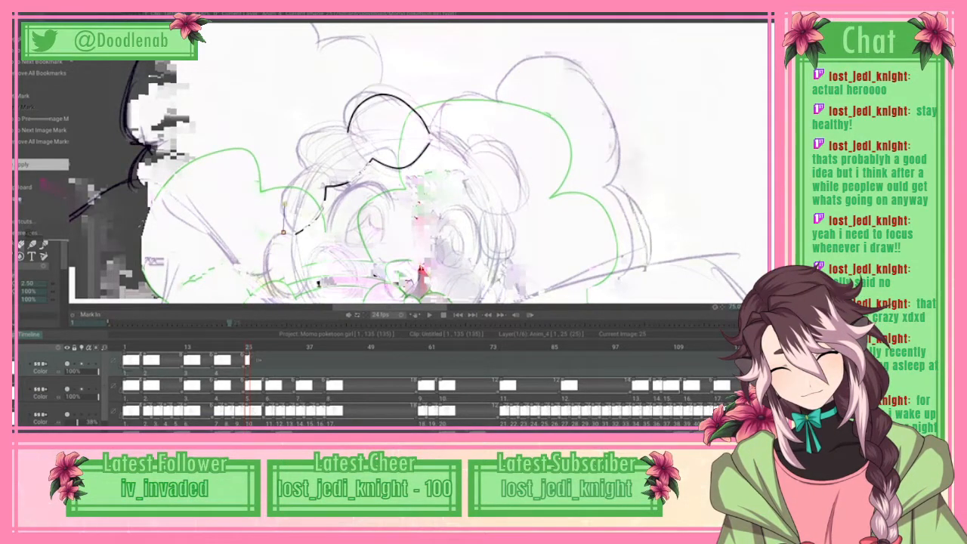
pyautogui.click(297, 175)
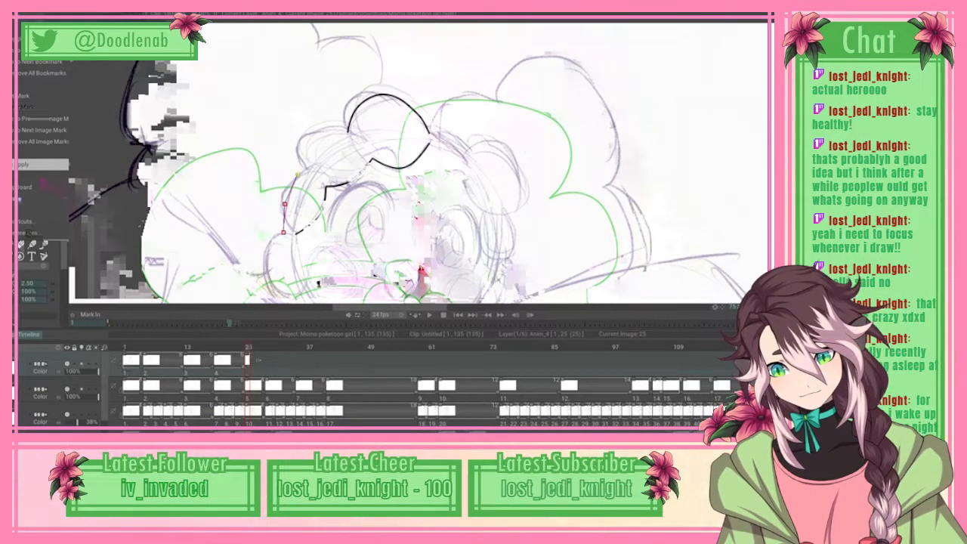
pyautogui.click(310, 159)
pyautogui.hotkey('ctrl', 'z')
pyautogui.hotkey('ctrl', 'z')
pyautogui.click(295, 180)
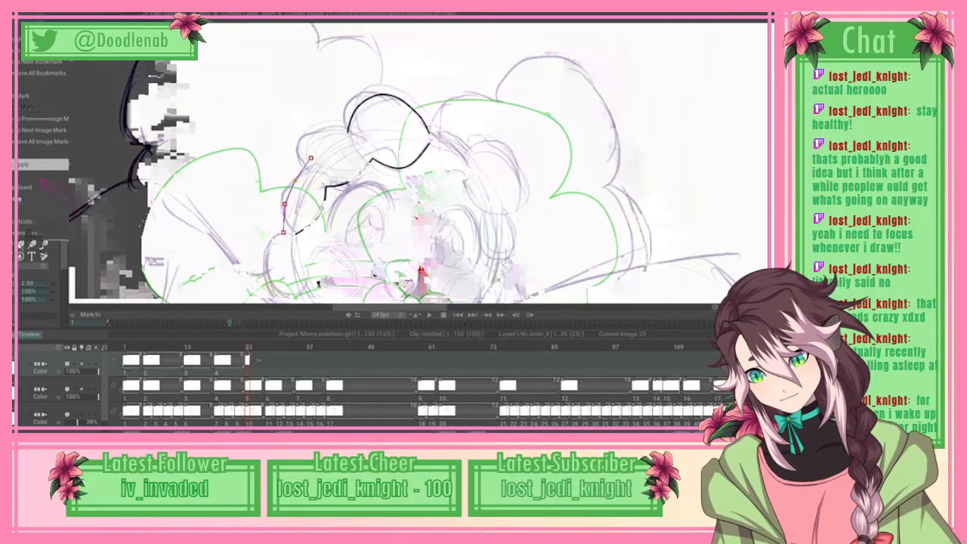
pyautogui.click(313, 161)
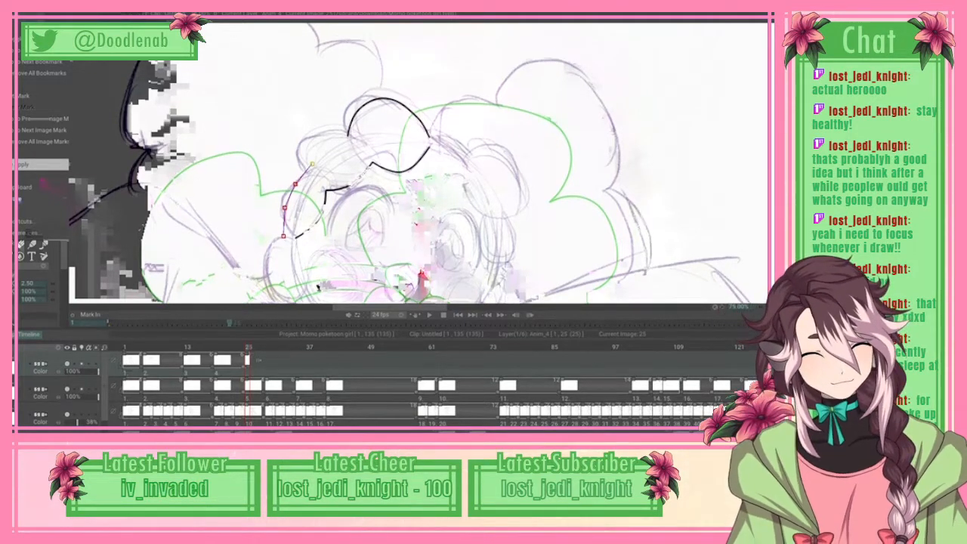
pyautogui.scroll(-3, 418, 163)
pyautogui.scroll(1, 418, 163)
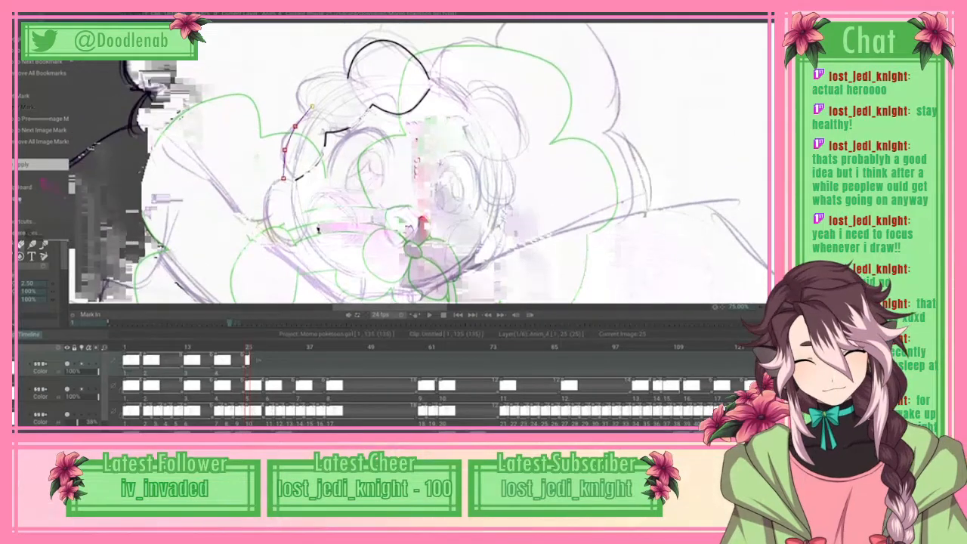
pyautogui.press('Escape')
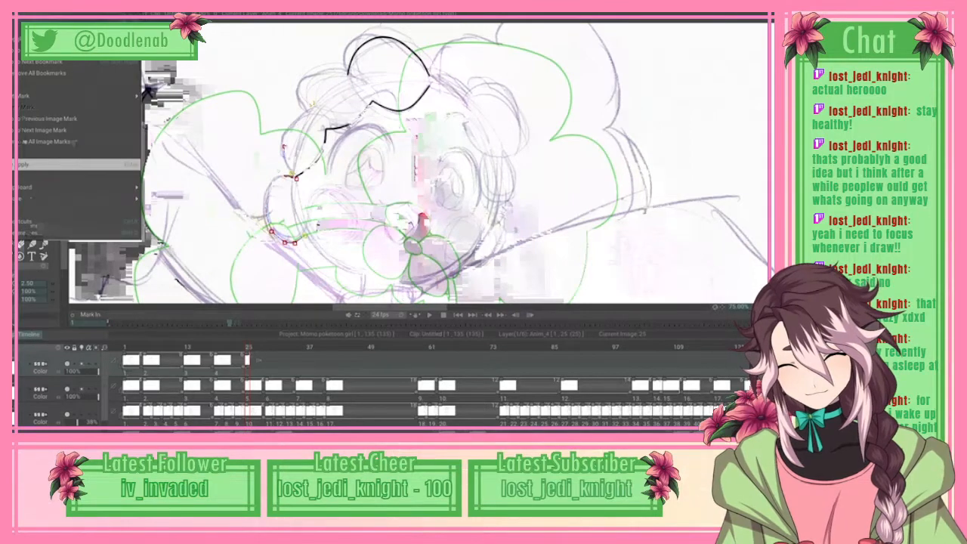
# Step: Apply the round lower side curl's outline, and spline the jawline from its base down to the neck corner
pyautogui.click(42, 164)
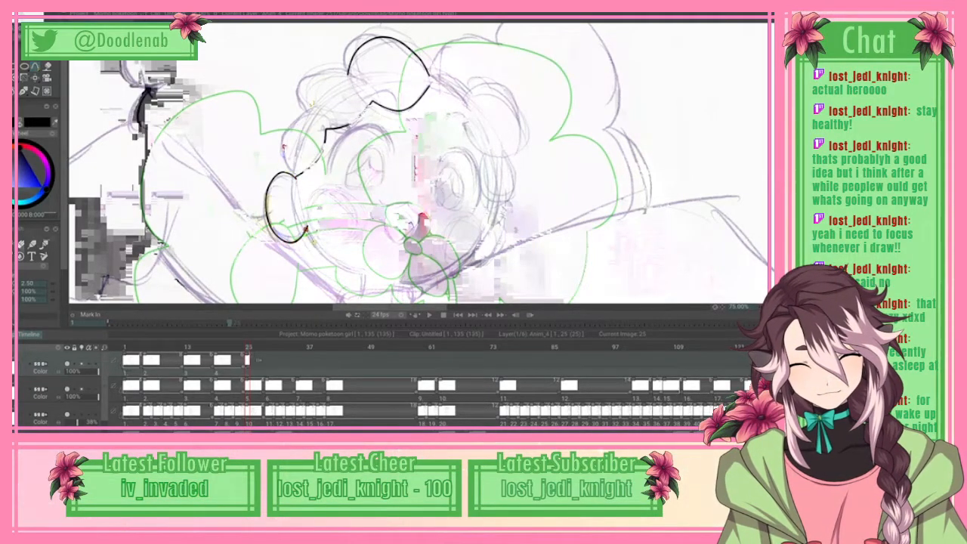
pyautogui.click(331, 259)
pyautogui.click(350, 269)
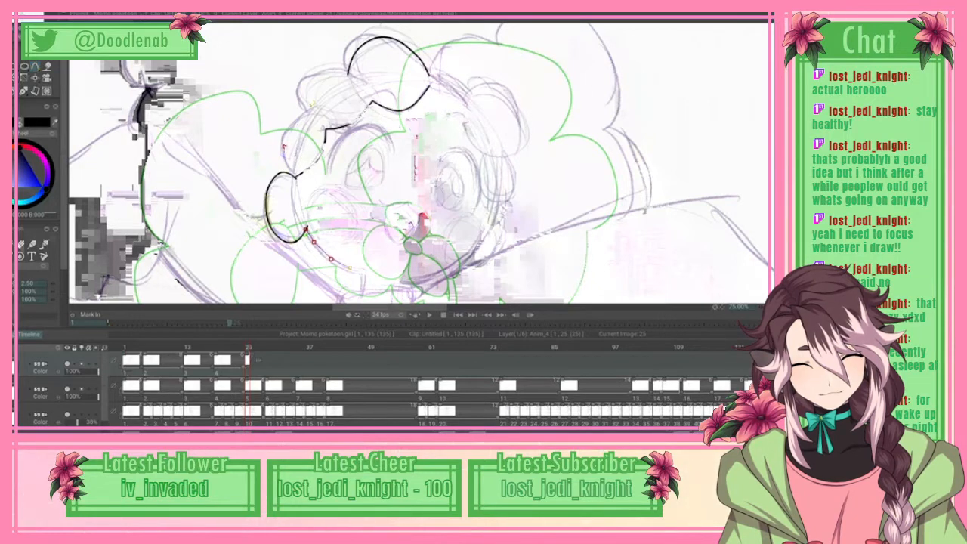
pyautogui.click(364, 272)
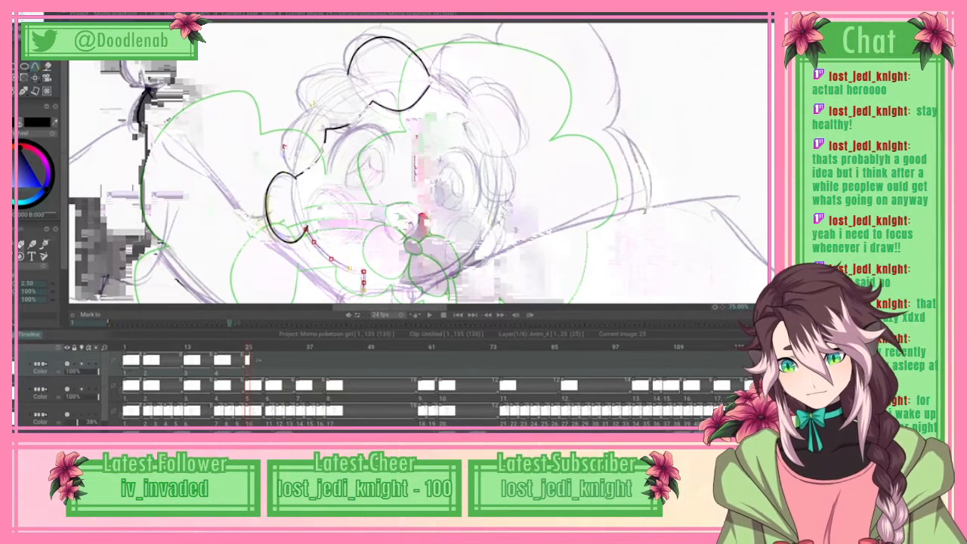
pyautogui.click(15, 6)
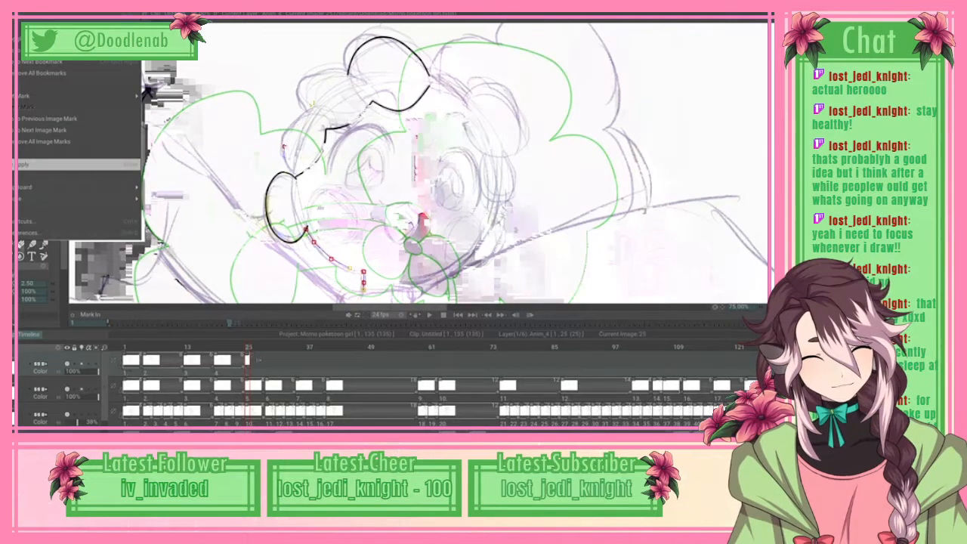
pyautogui.click(31, 164)
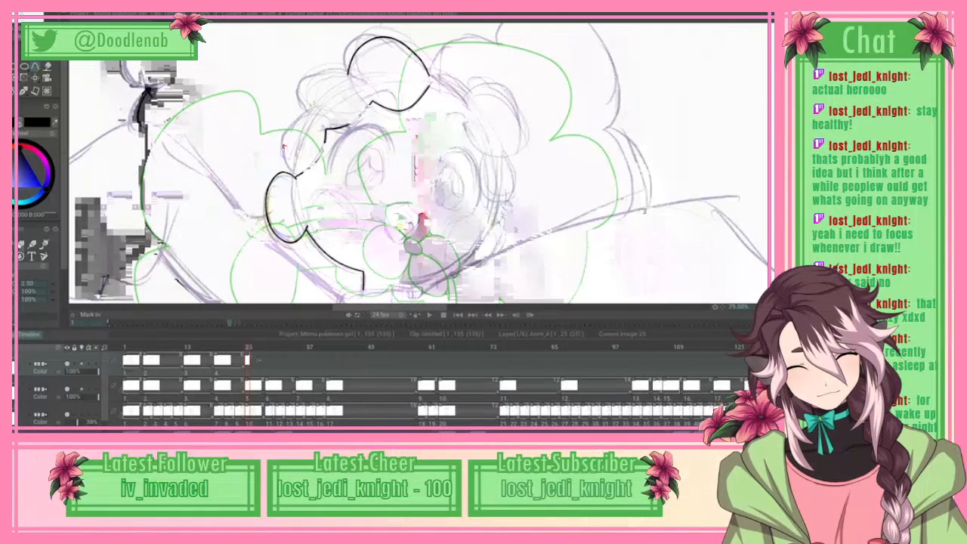
# Step: Spline the opposite jawline from the neck up the cheek and outline the two small side curls there, applying the curves
pyautogui.click(401, 216)
pyautogui.click(405, 203)
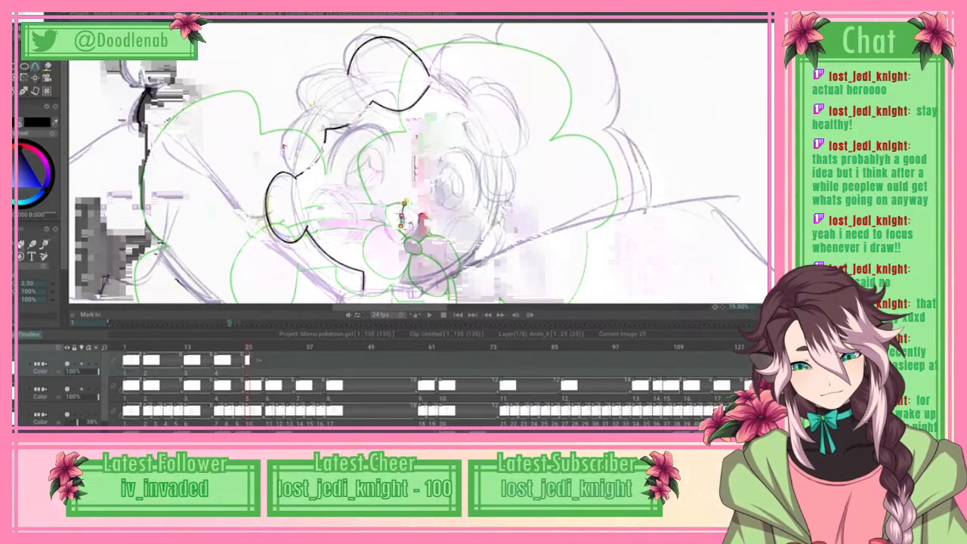
pyautogui.moveTo(405, 203); pyautogui.dragTo(405, 200)
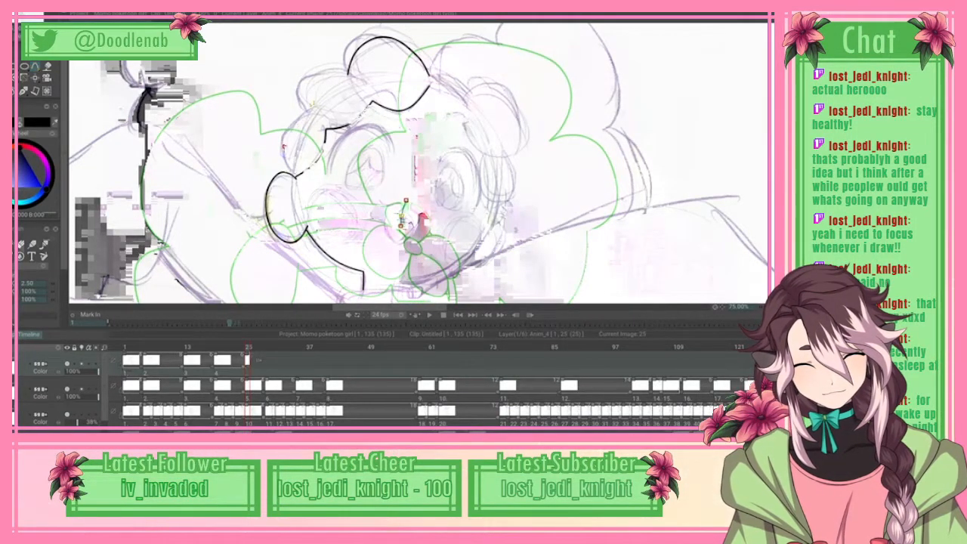
pyautogui.press('BackSpace')
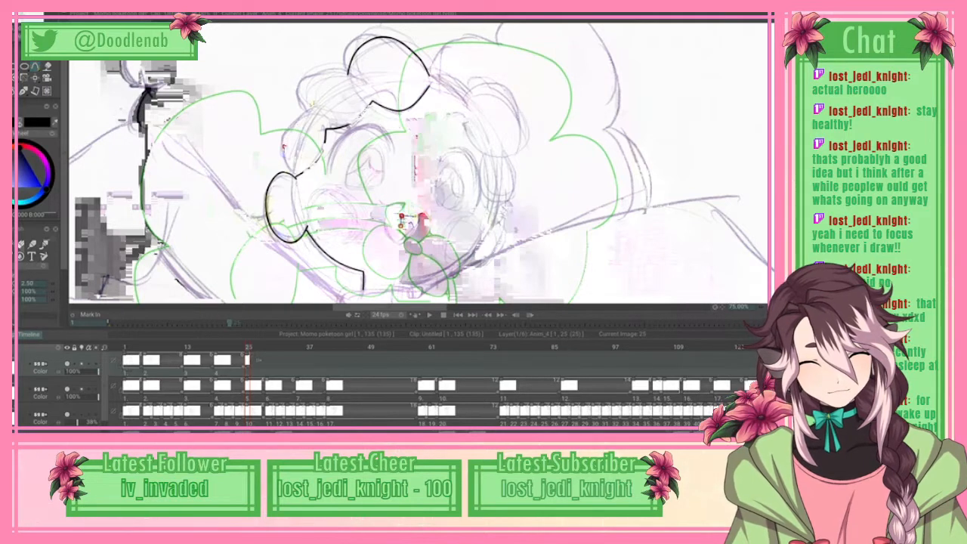
pyautogui.click(464, 195)
pyautogui.click(478, 181)
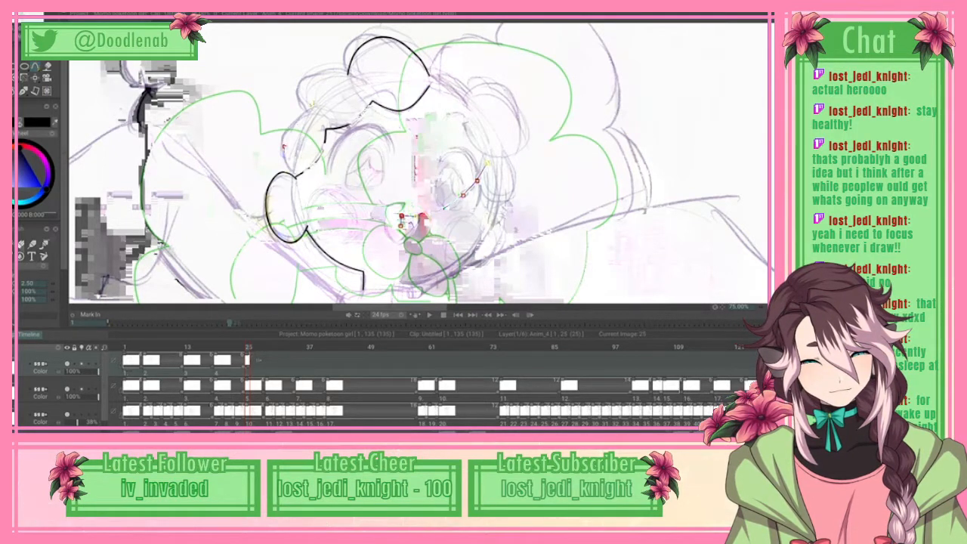
pyautogui.click(487, 163)
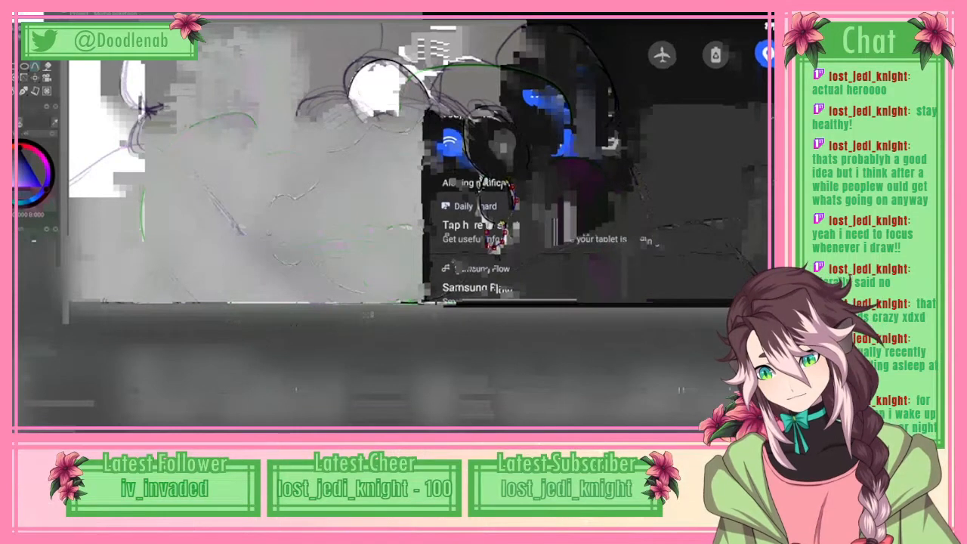
pyautogui.click(21, 14)
pyautogui.click(60, 165)
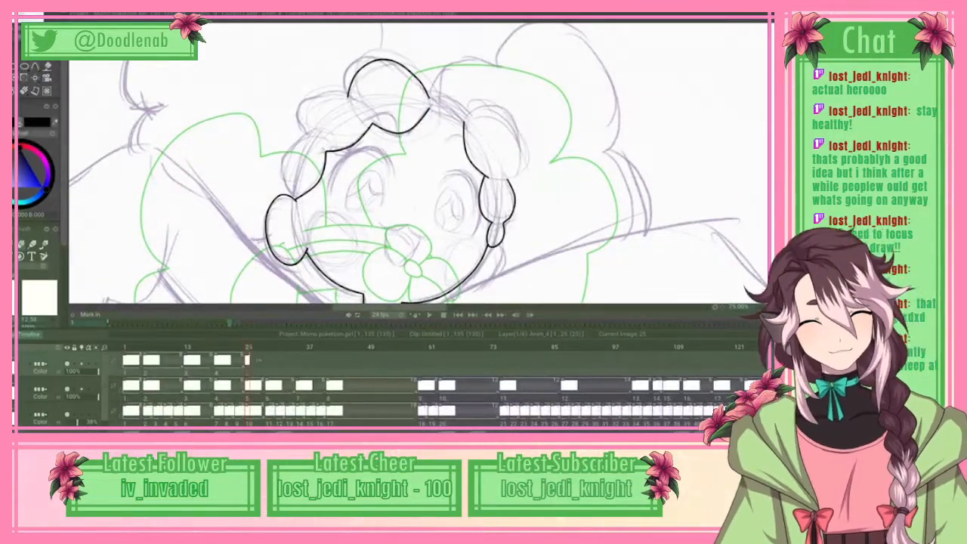
# Step: Spline the outer edge of the large side curl above the two small curls, around to its base, and apply it
pyautogui.scroll(3, 418, 163)
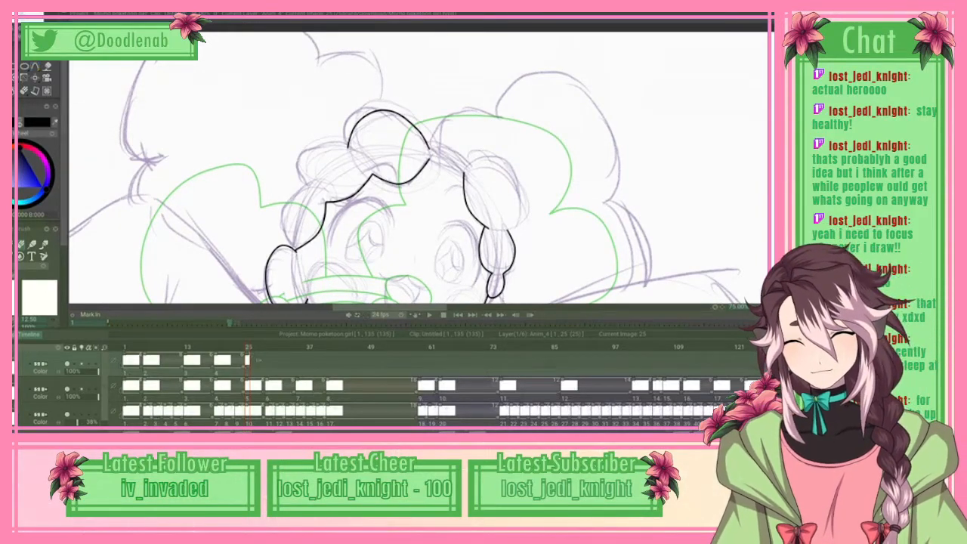
pyautogui.press('b')
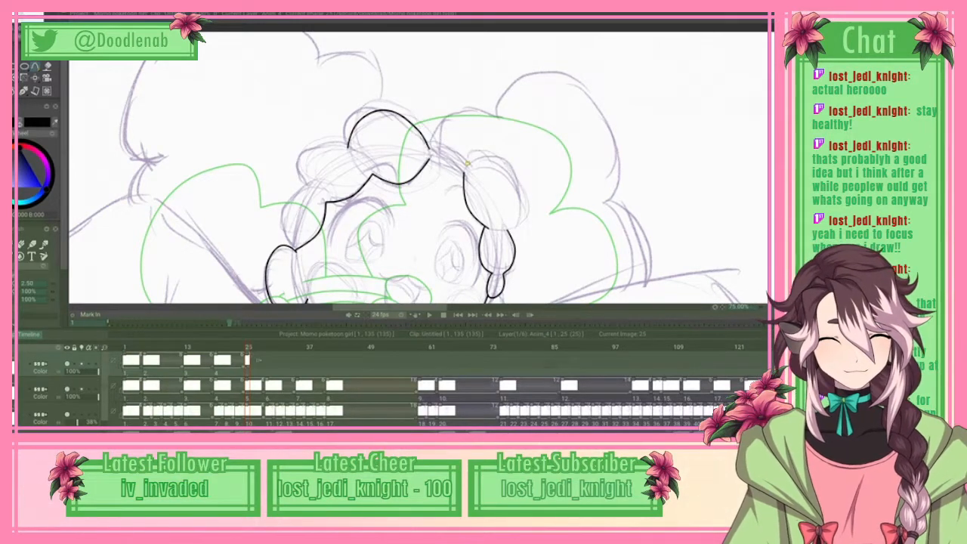
pyautogui.click(495, 161)
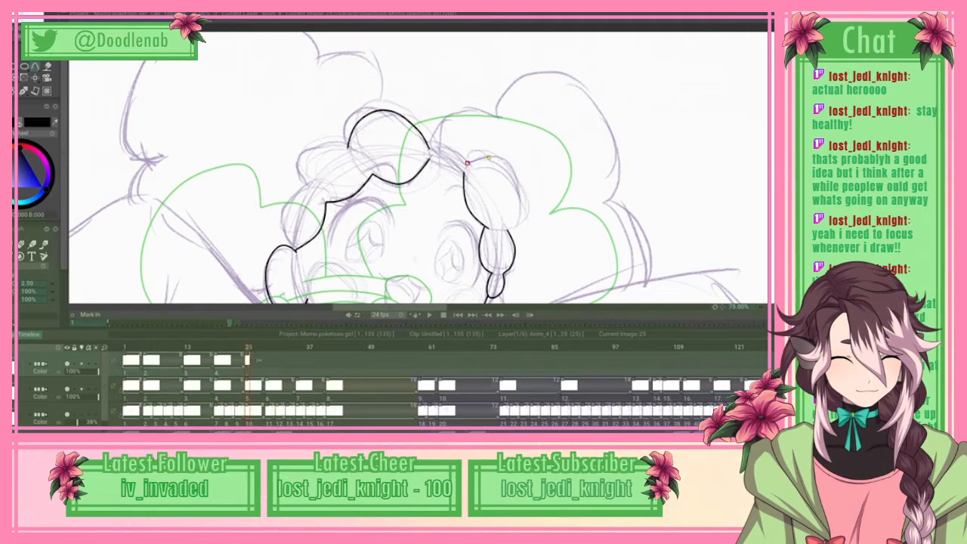
pyautogui.click(514, 170)
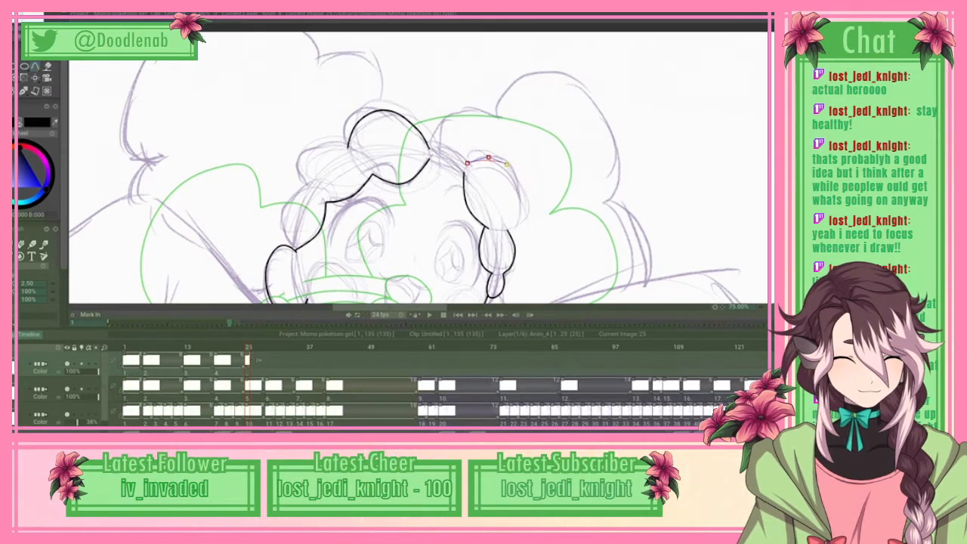
pyautogui.click(520, 190)
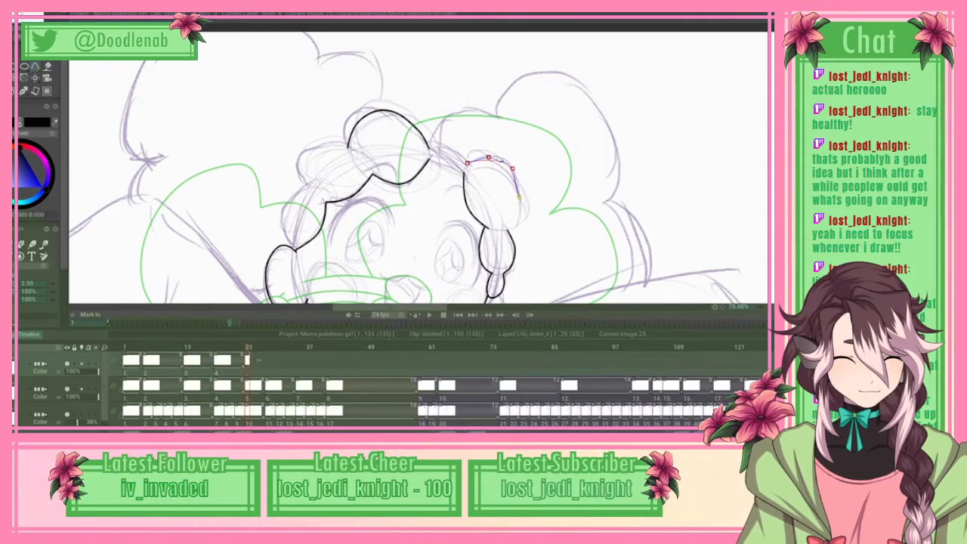
pyautogui.click(519, 214)
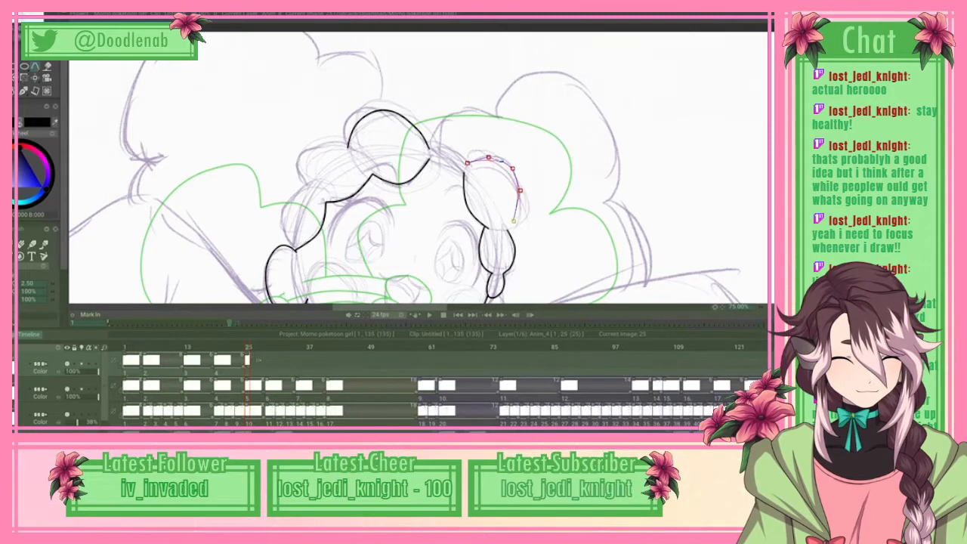
pyautogui.click(515, 225)
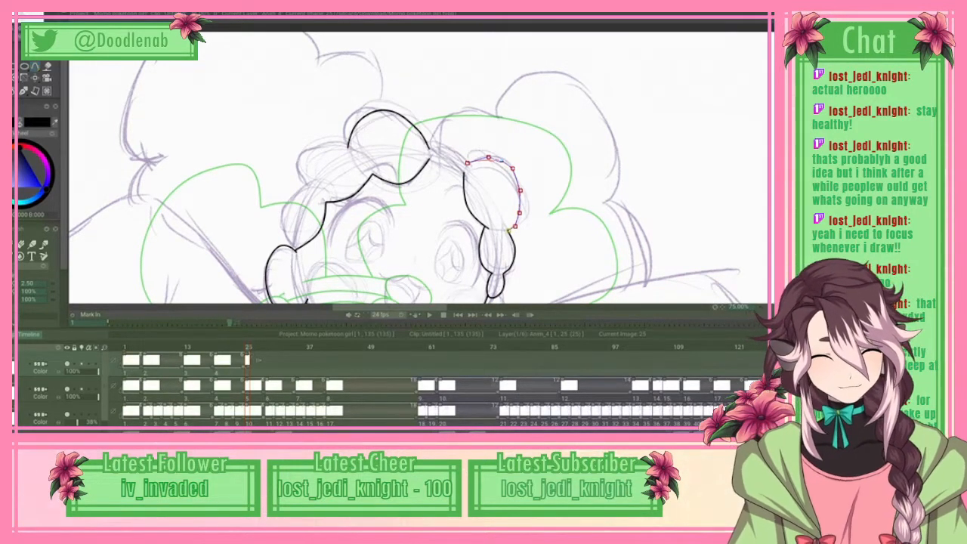
pyautogui.click(16, 7)
pyautogui.click(45, 164)
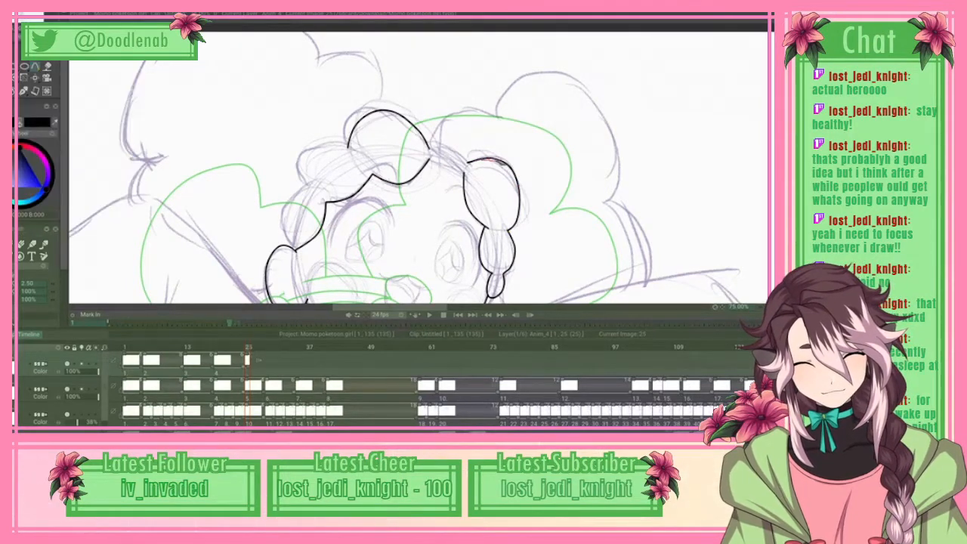
# Step: Spline the short hairline connecting the fringe's end to the large side curl's inner edge, and apply the curve
pyautogui.click(428, 161)
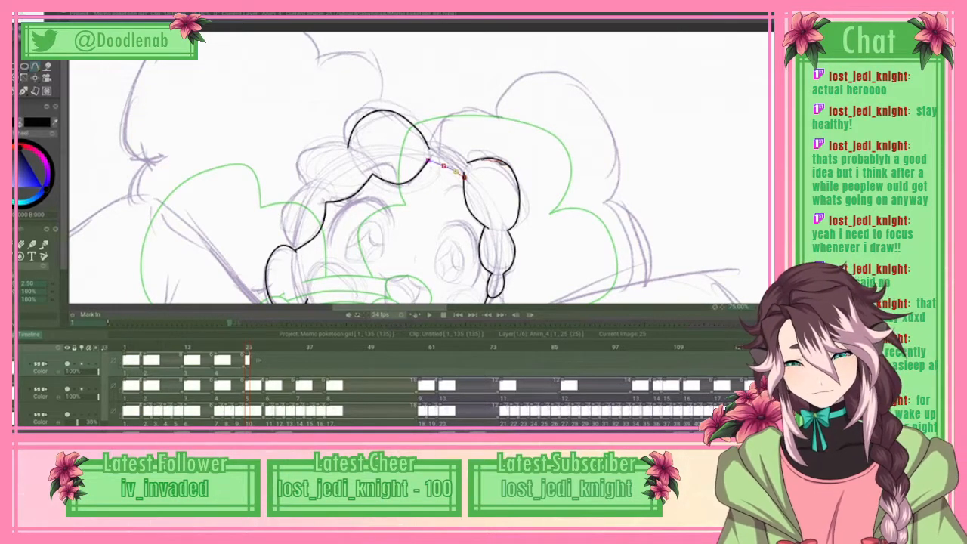
pyautogui.rightClick(458, 173)
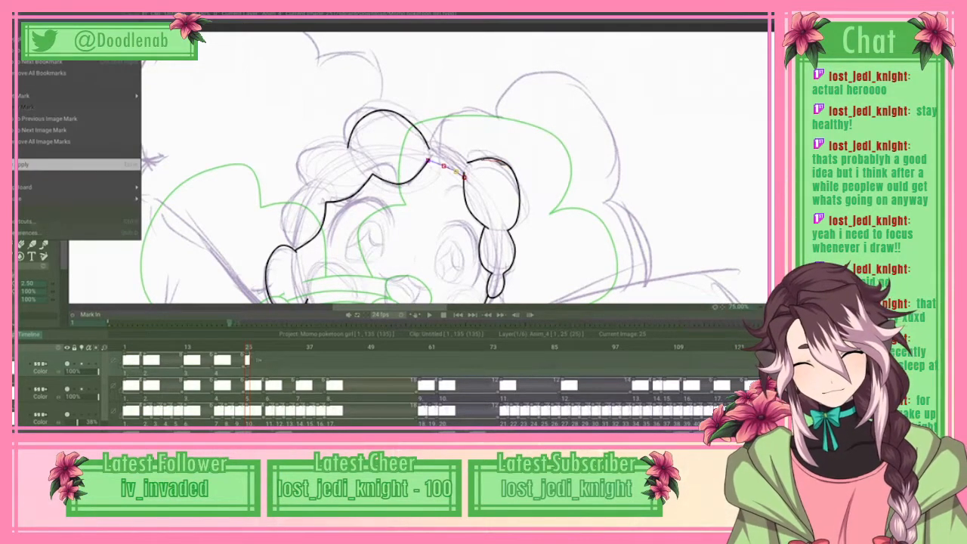
pyautogui.click(79, 164)
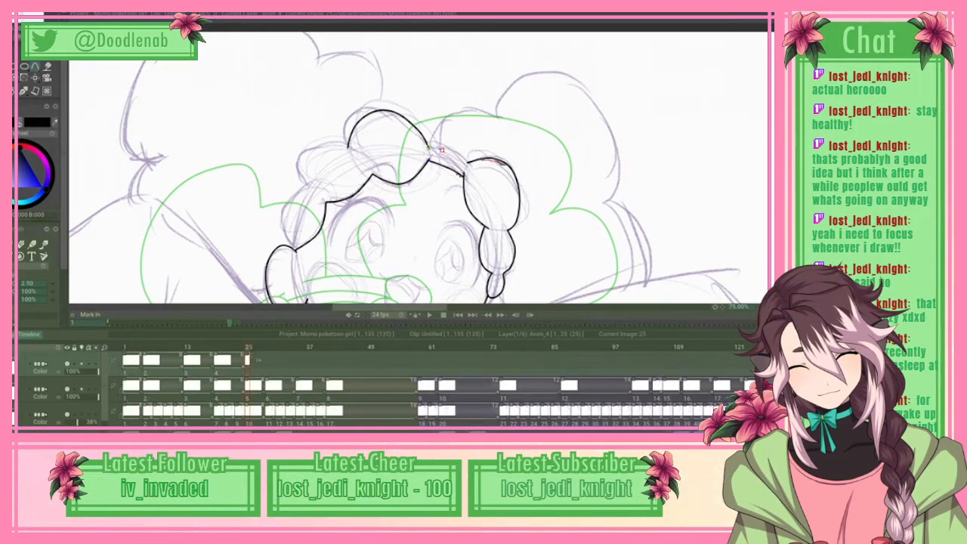
# Step: Spline the outer hairline from the top curl's base to the large side curl, and apply the curve
pyautogui.click(461, 157)
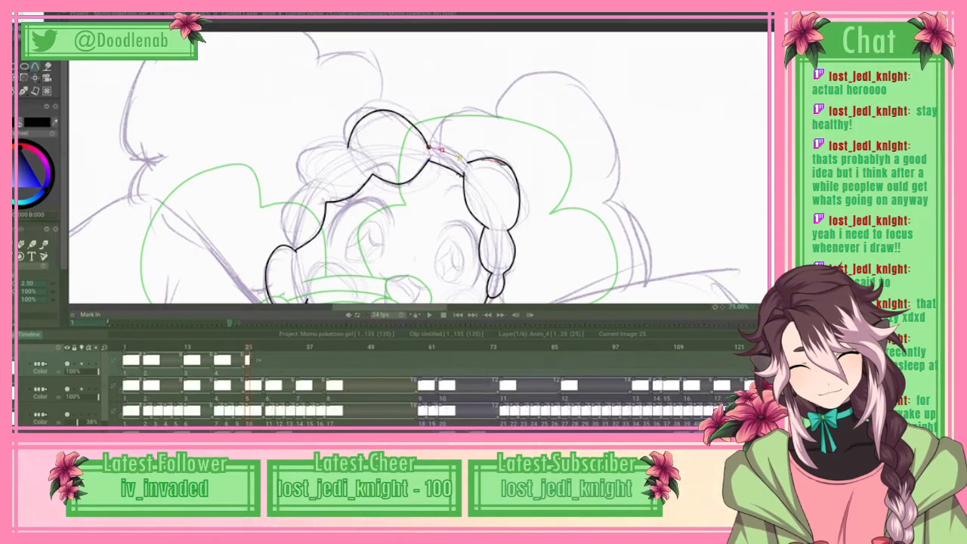
pyautogui.click(467, 162)
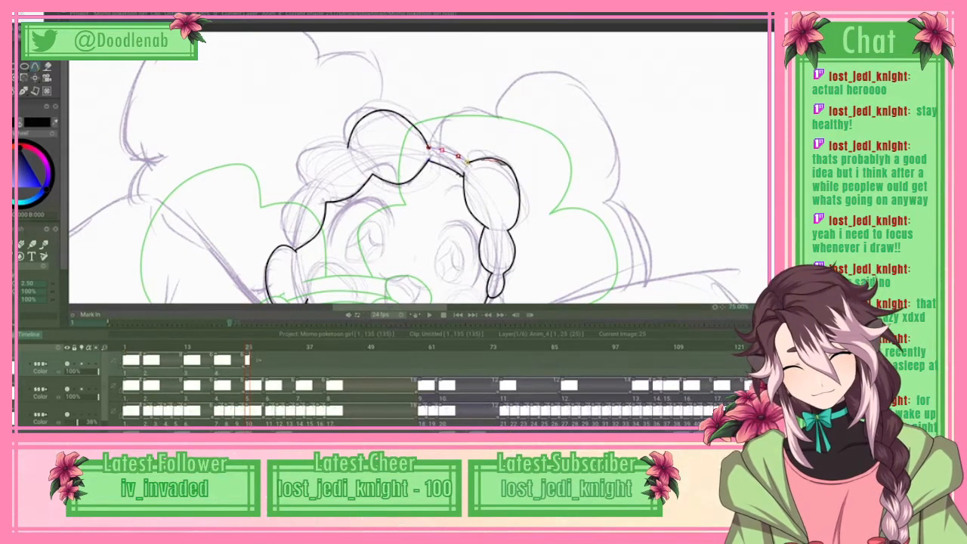
pyautogui.click(428, 146)
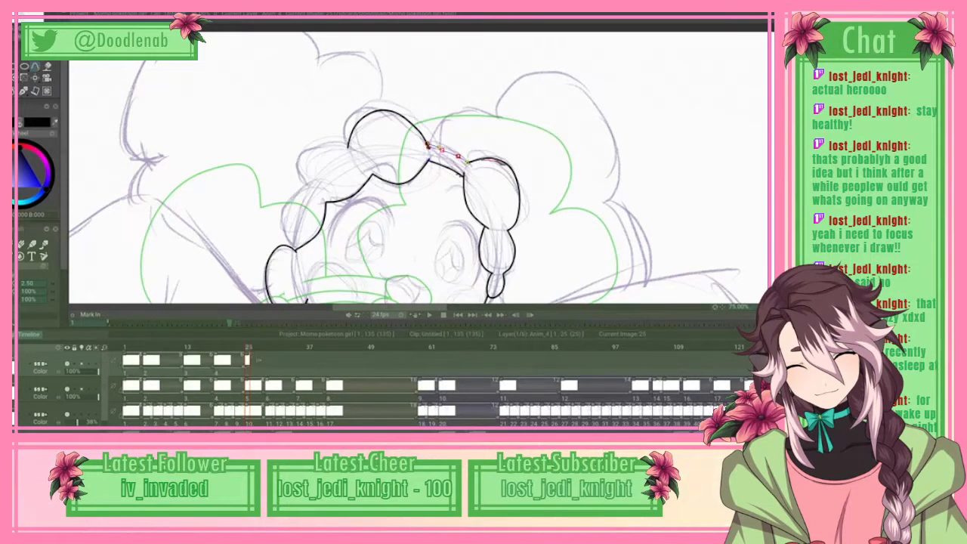
pyautogui.moveTo(443, 150); pyautogui.dragTo(457, 154)
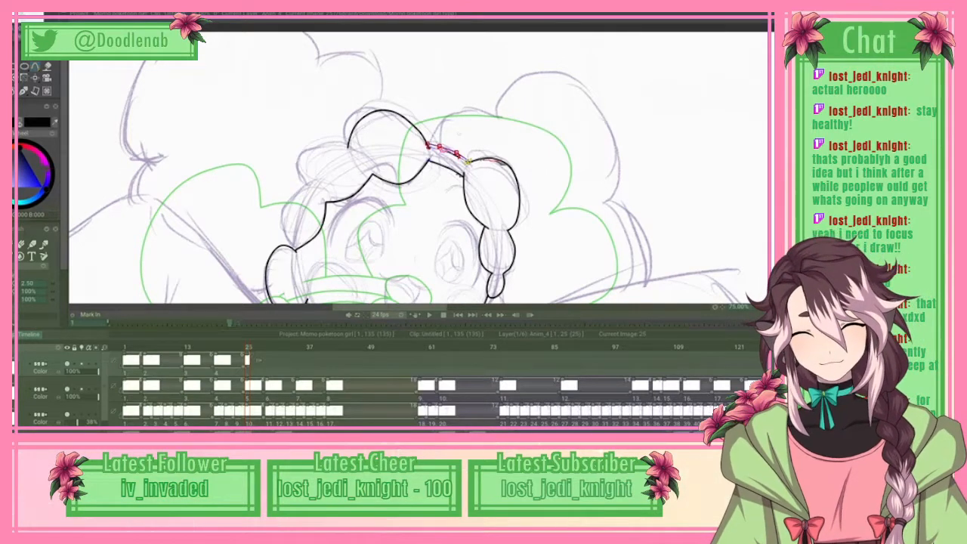
pyautogui.press('Return')
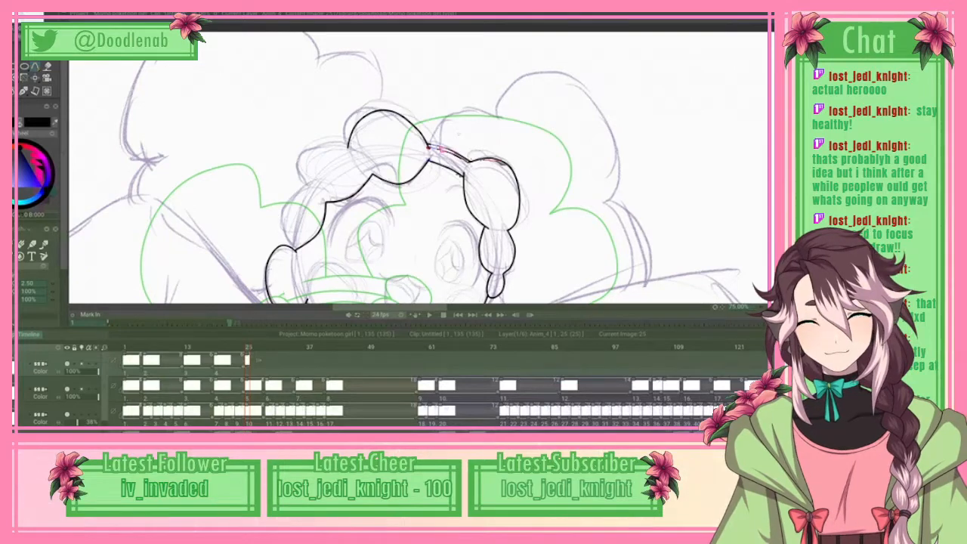
# Step: Compare the head line art at frame 25 with the previous frame's drawing by flipping between them
pyautogui.scroll(-1, 419, 164)
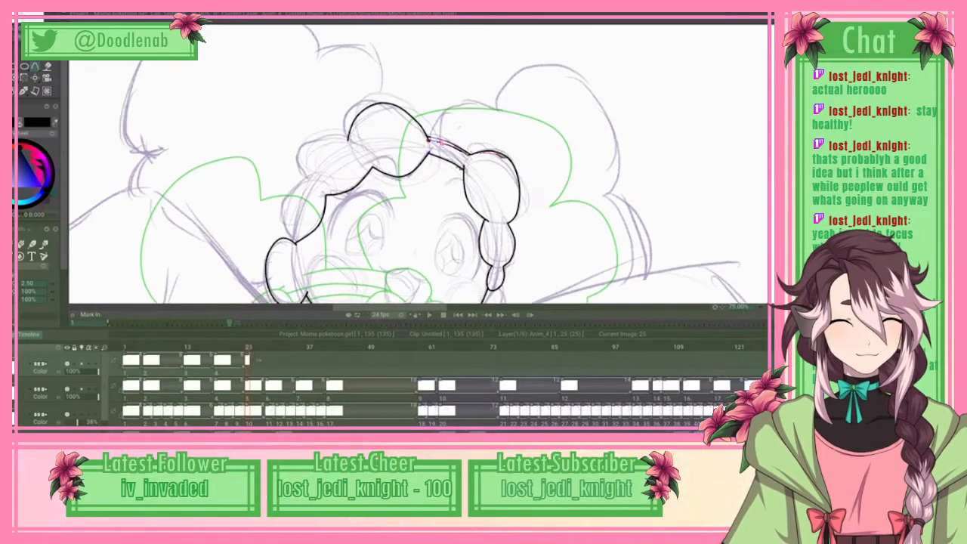
pyautogui.scroll(-4, 419, 164)
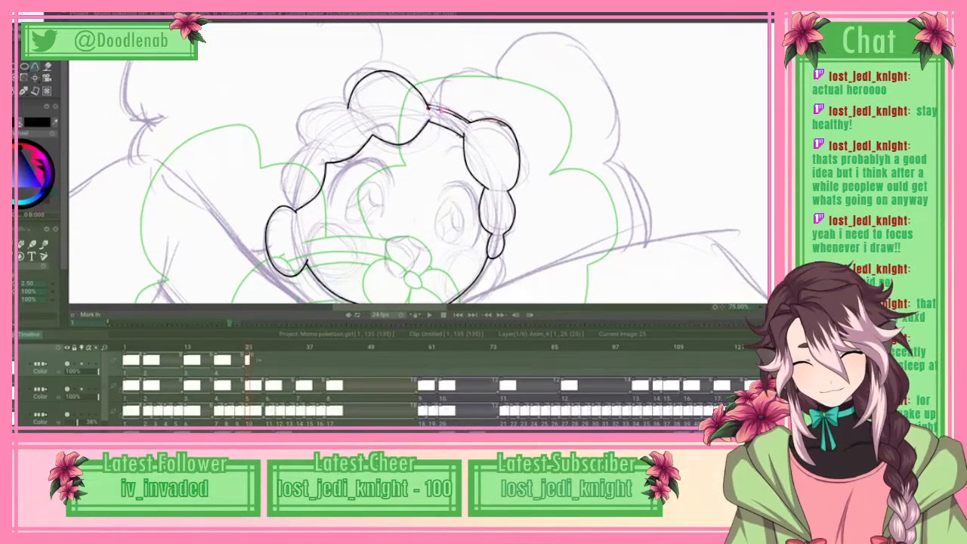
pyautogui.press('Left')
pyautogui.press('Right')
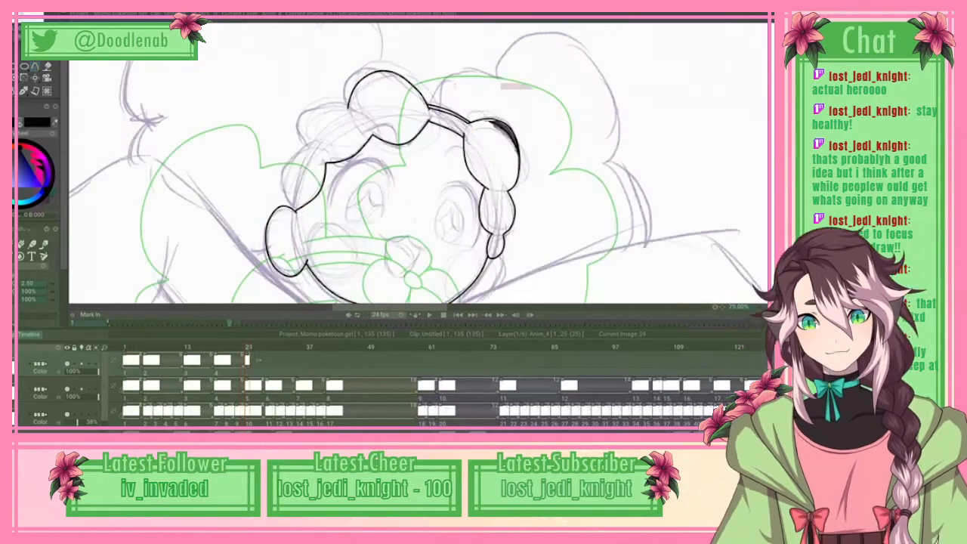
pyautogui.press('Left')
pyautogui.press('Right')
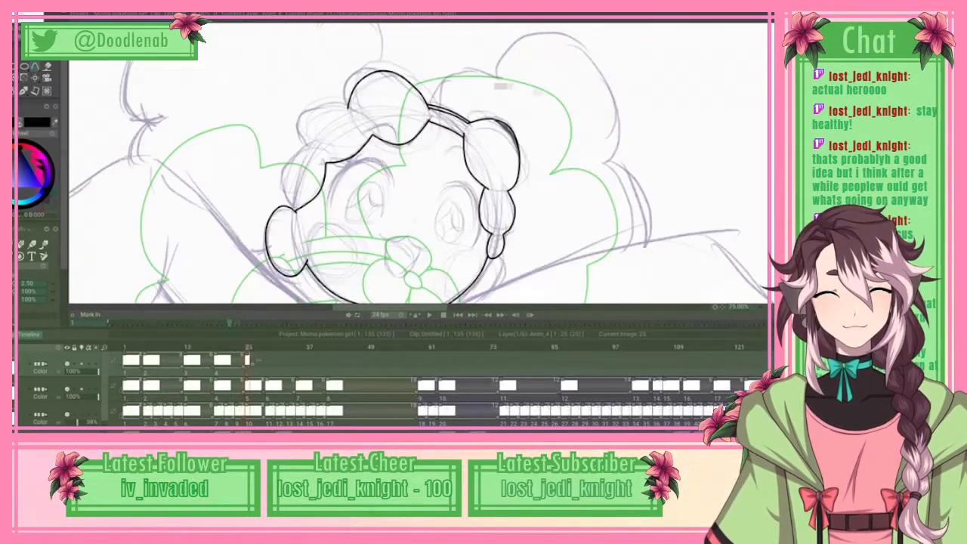
pyautogui.press('Left')
pyautogui.press('Right')
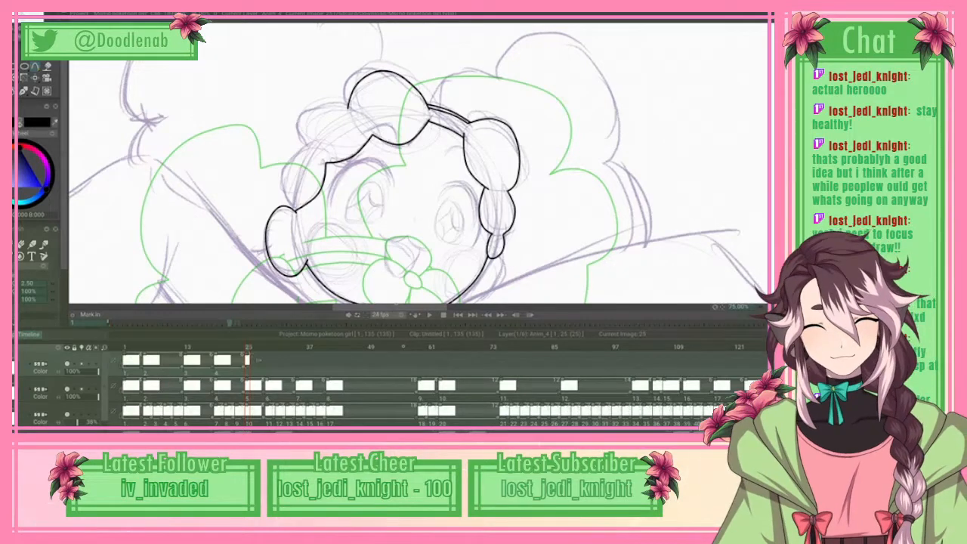
pyautogui.moveTo(398, 307); pyautogui.dragTo(406, 307)
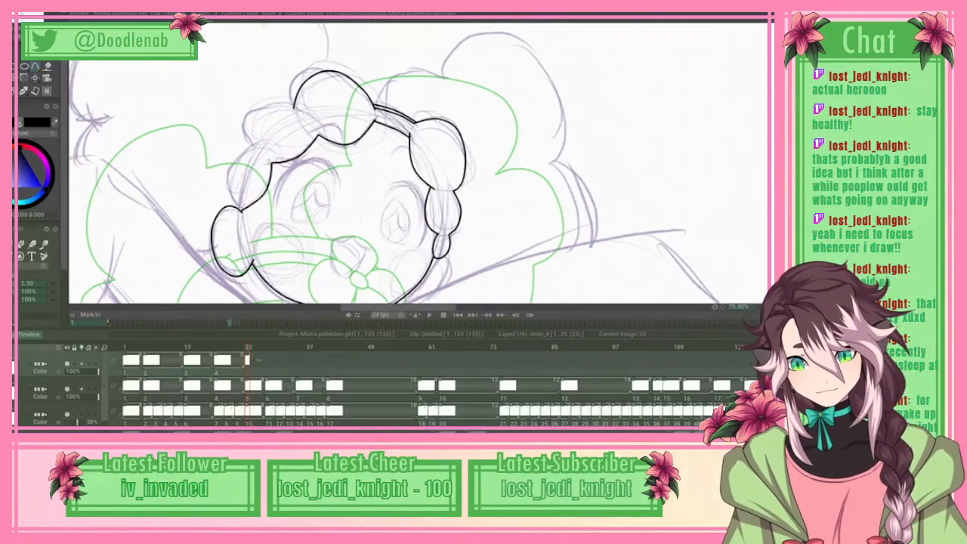
pyautogui.press('Right')
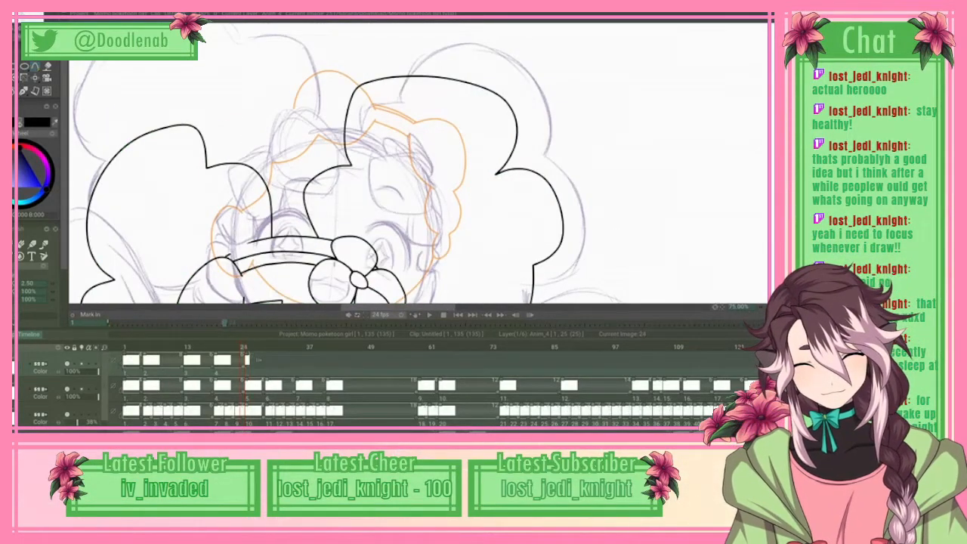
pyautogui.press('Left')
pyautogui.press('Right')
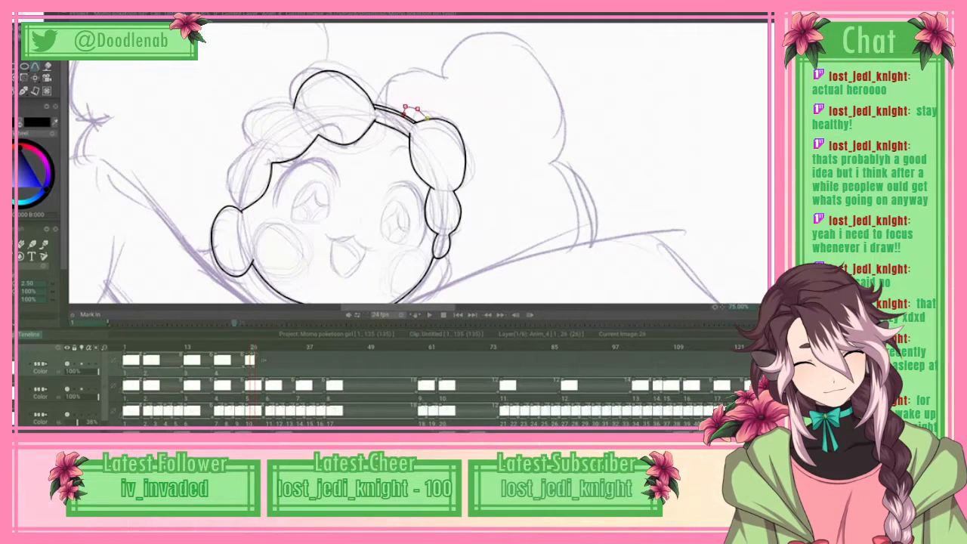
# Step: Add the small hair bump beside the large side curl, and spline the outer edge of the curl above the round lower one
pyautogui.moveTo(412, 112); pyautogui.dragTo(413, 144)
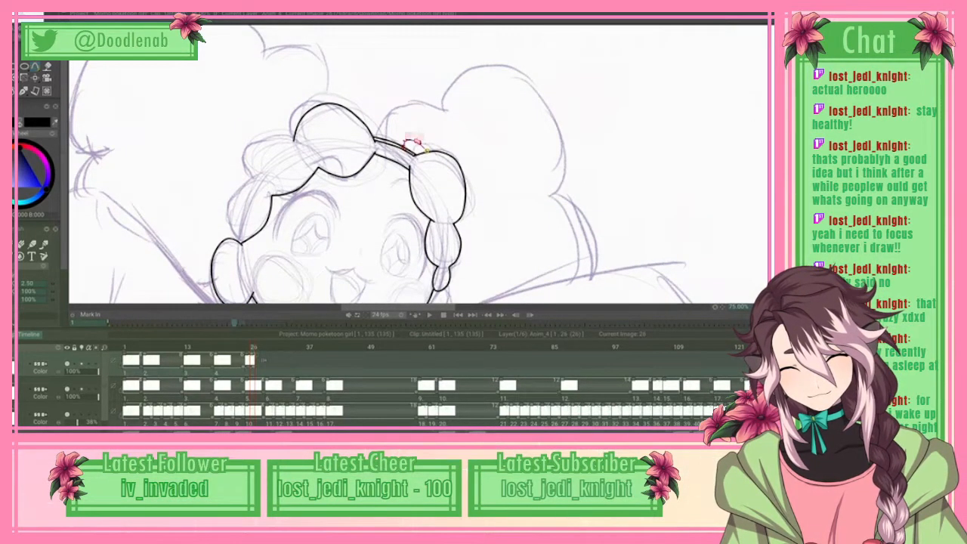
pyautogui.click(257, 172)
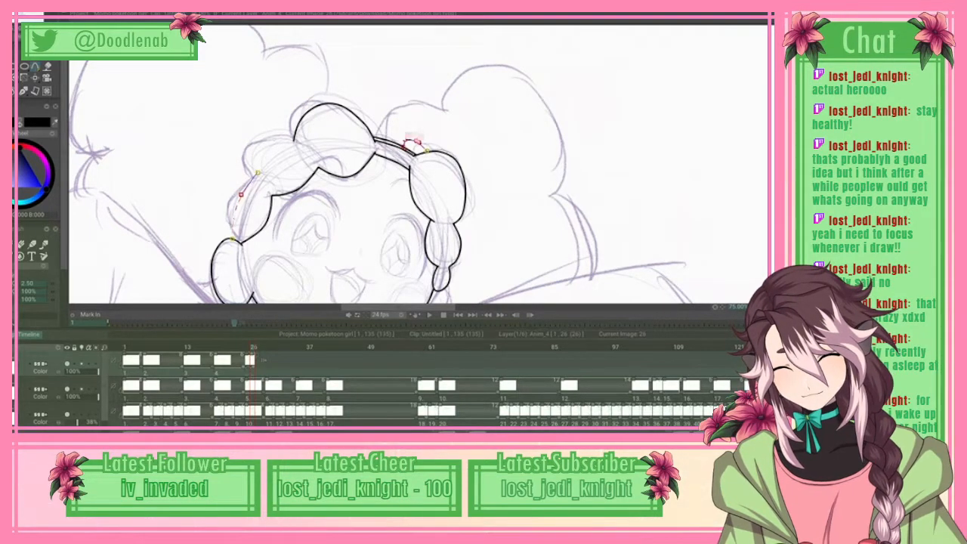
pyautogui.click(25, 17)
pyautogui.click(45, 164)
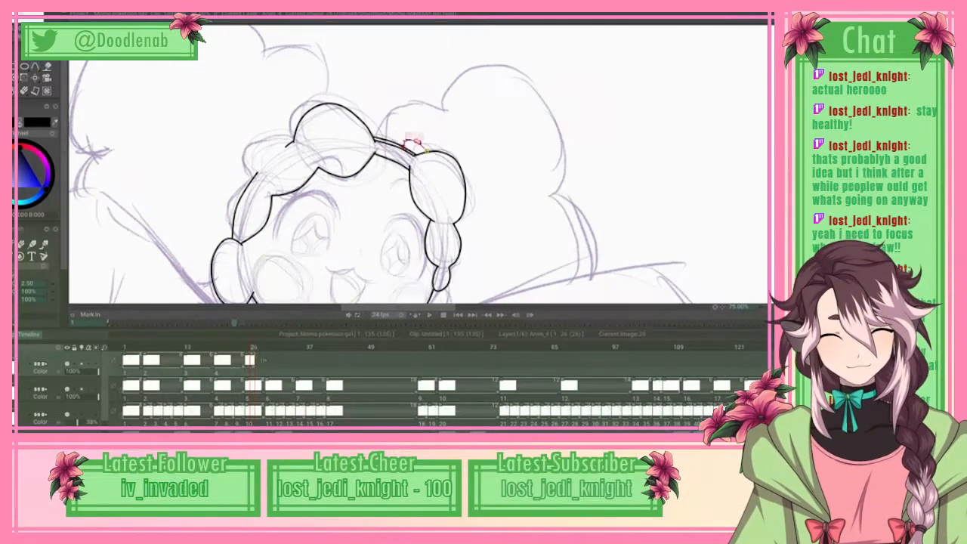
# Step: Review the curl and face line art in the full drawing, flipping through the neighbouring frames
pyautogui.scroll(-3, 414, 141)
pyautogui.scroll(3, 415, 140)
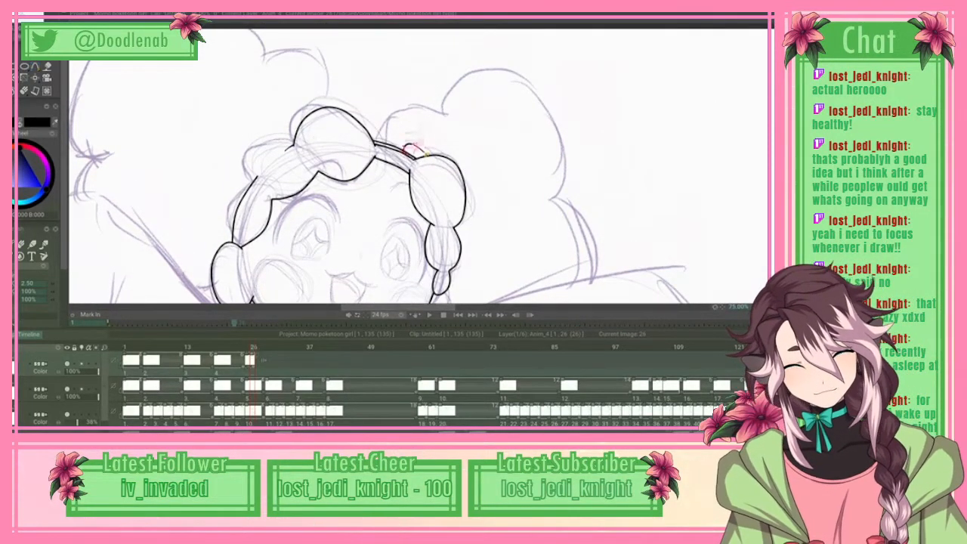
pyautogui.scroll(-7, 417, 142)
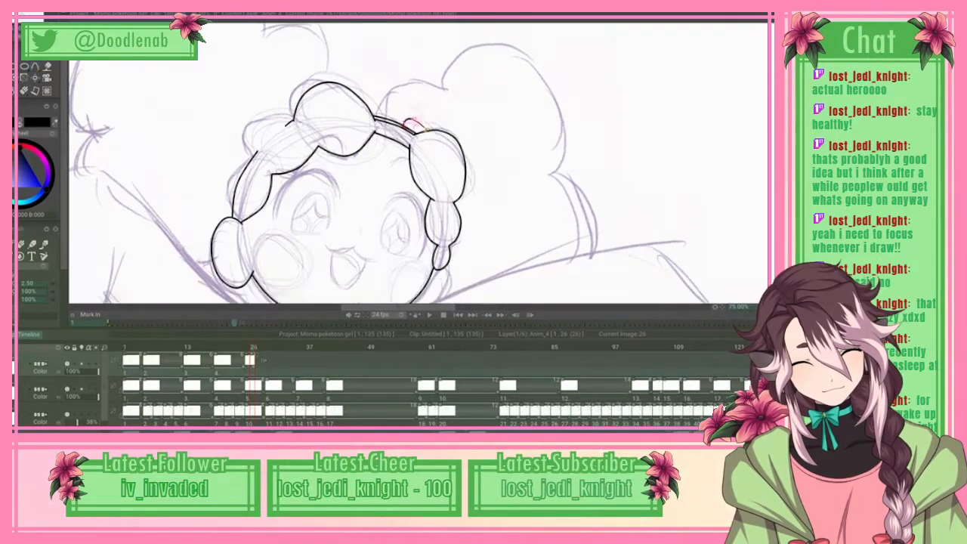
pyautogui.scroll(-1, 417, 151)
pyautogui.scroll(3, 417, 151)
pyautogui.scroll(-1, 417, 151)
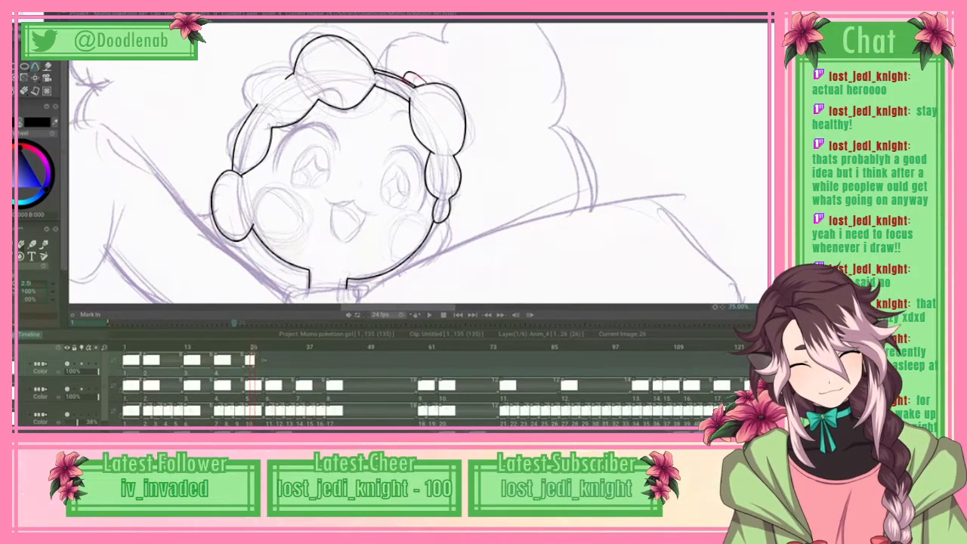
pyautogui.scroll(-3, 419, 162)
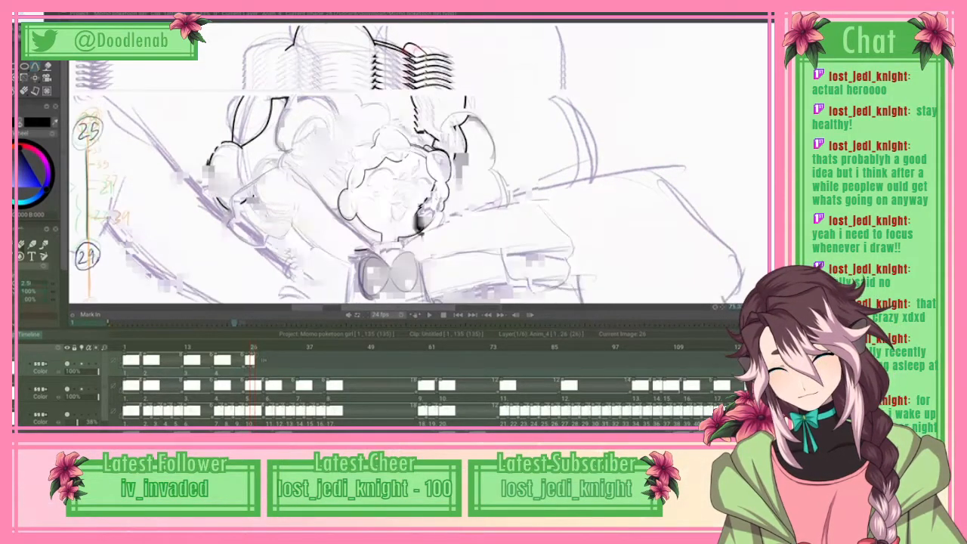
pyautogui.scroll(-1, 423, 219)
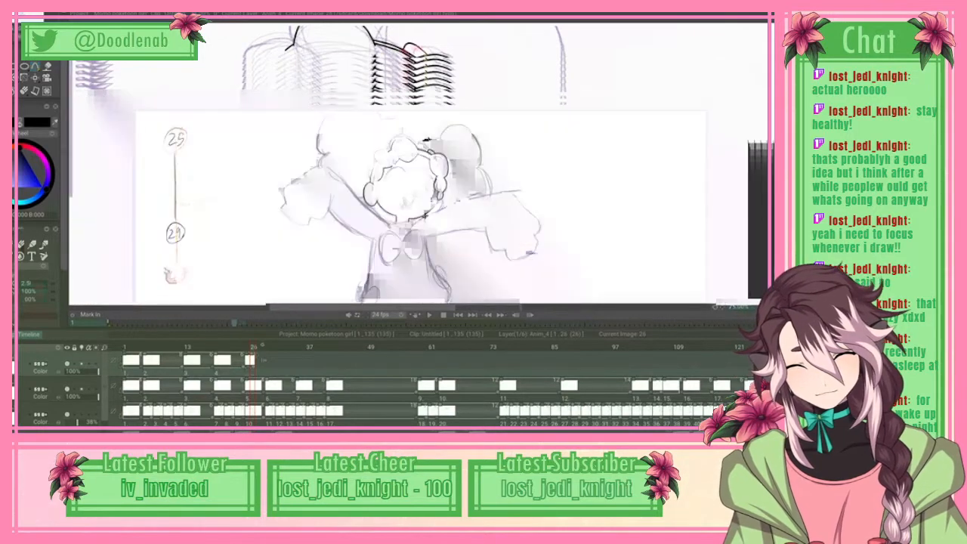
pyautogui.press('Right')
pyautogui.press('Right')
pyautogui.press('Right')
pyautogui.press('space')
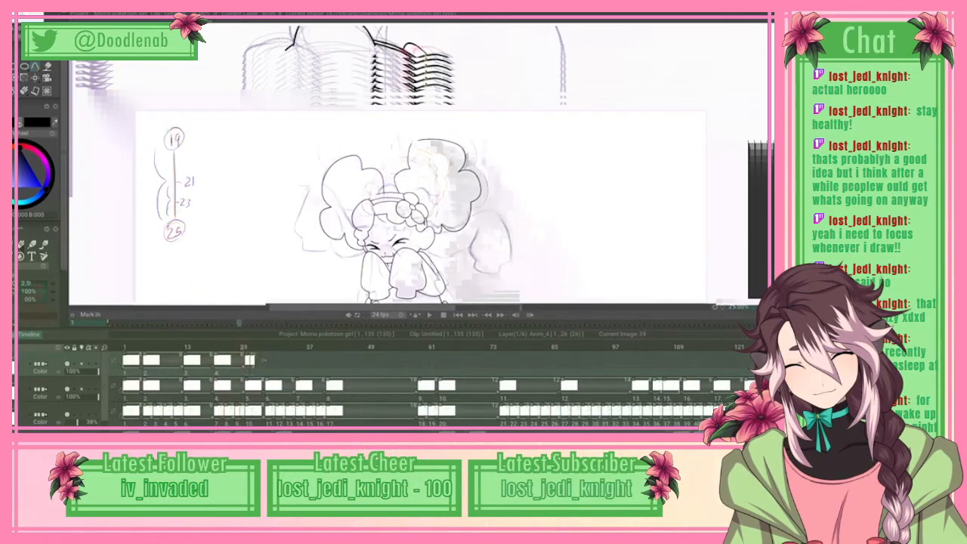
pyautogui.press('Left')
pyautogui.press('Left')
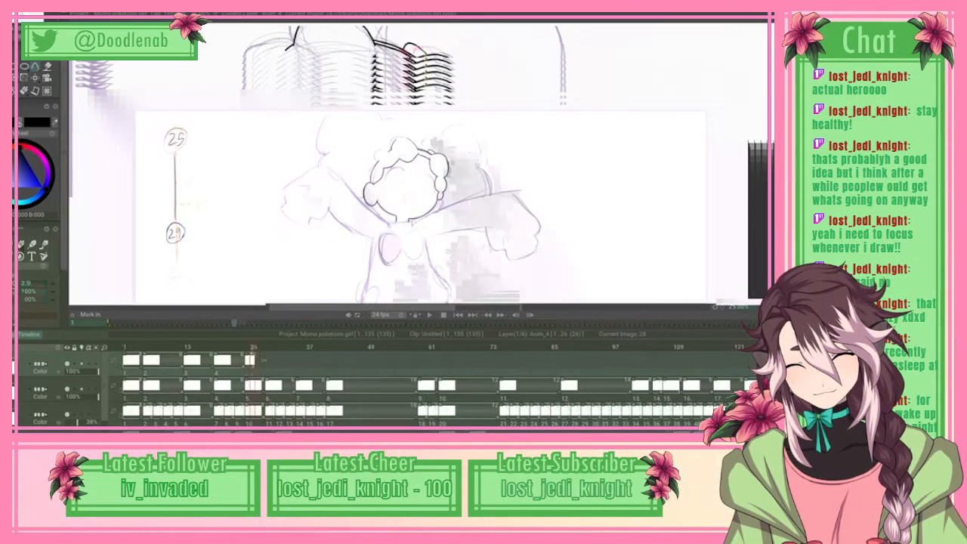
pyautogui.press('Left')
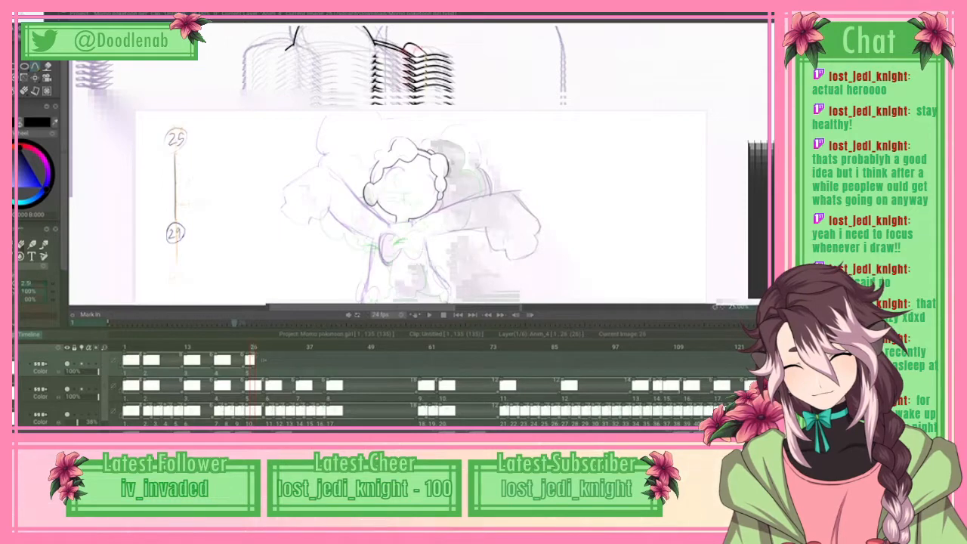
pyautogui.press('Right')
pyautogui.press('Left')
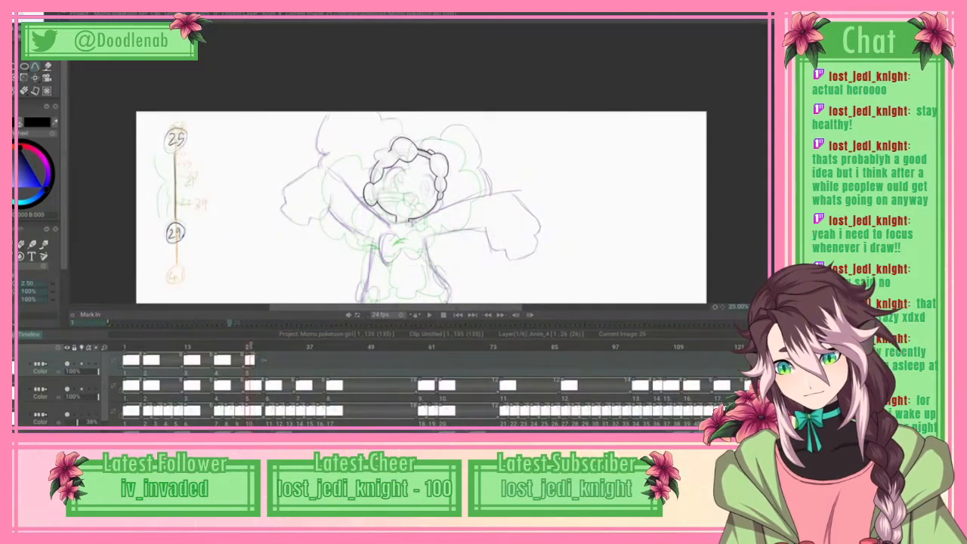
pyautogui.scroll(3, 441, 164)
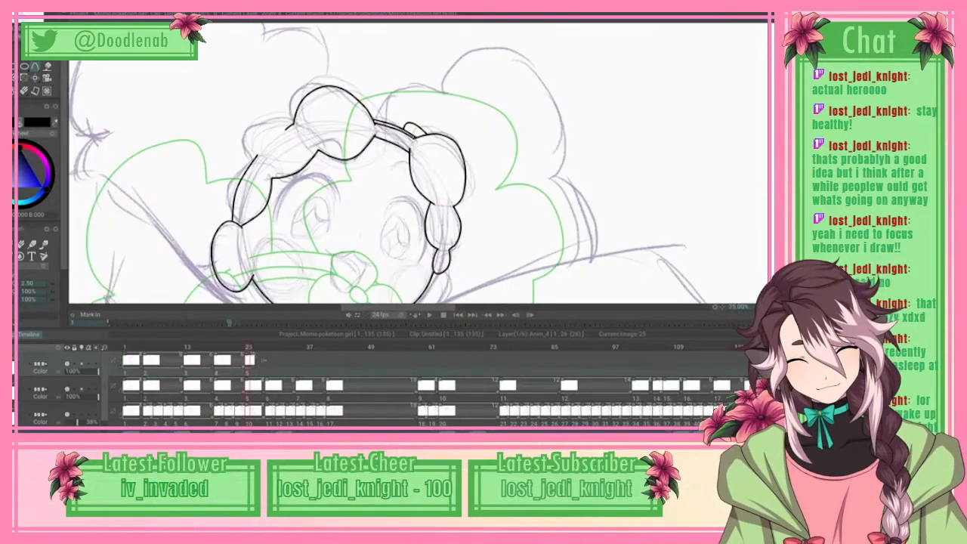
pyautogui.moveTo(435, 308); pyautogui.dragTo(426, 308)
pyautogui.scroll(-1, 418, 182)
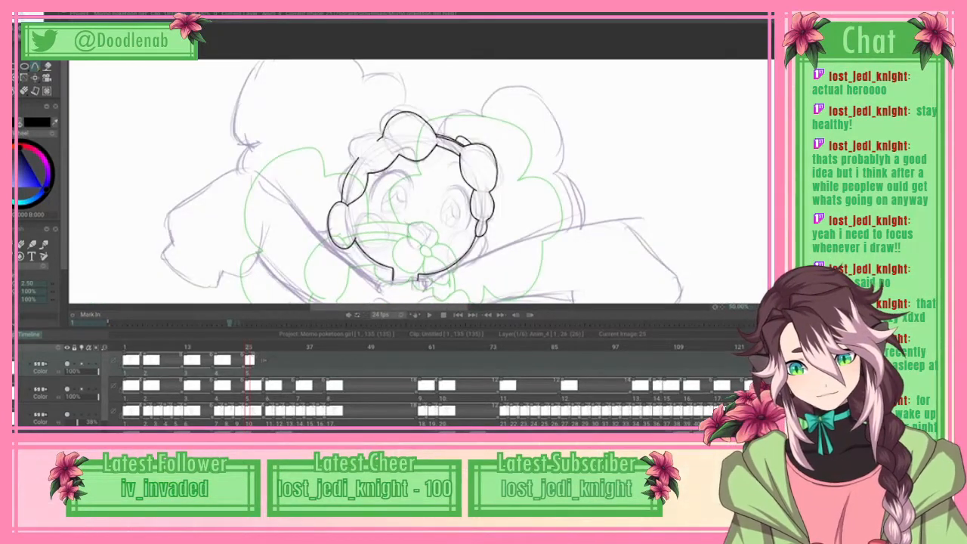
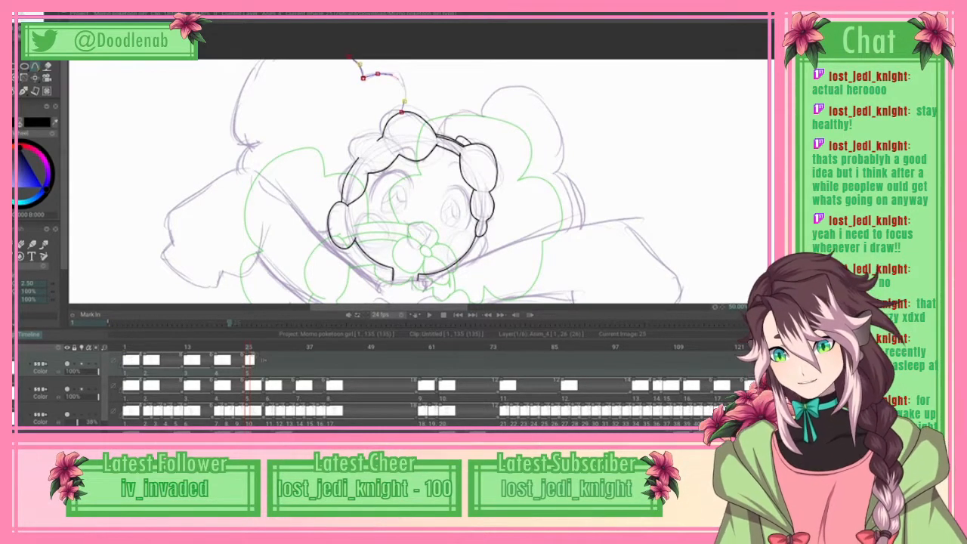
# Step: Apply the hairline curve above the top curl, and spline the large hair mass's outer edge down past its notch
pyautogui.click(16, 15)
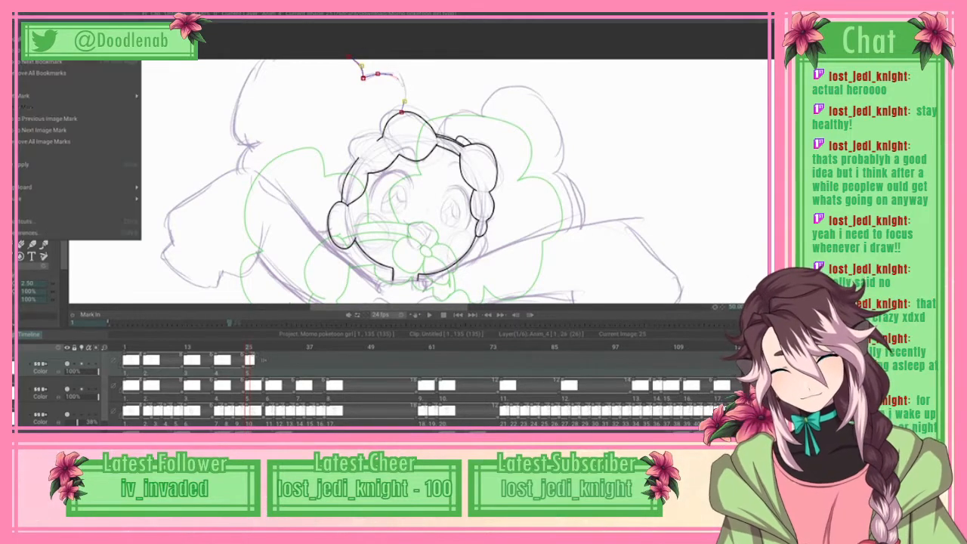
pyautogui.click(75, 164)
pyautogui.click(236, 105)
pyautogui.click(232, 132)
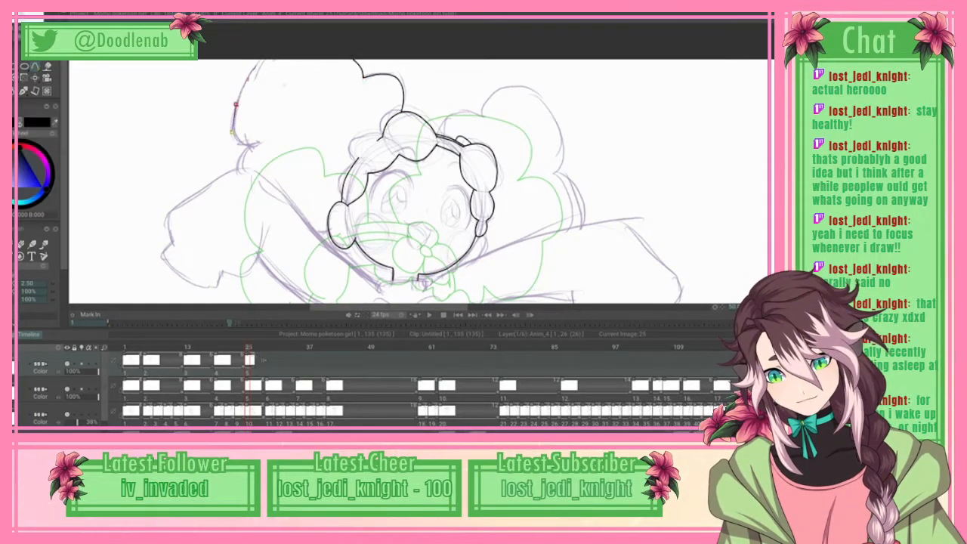
pyautogui.click(241, 143)
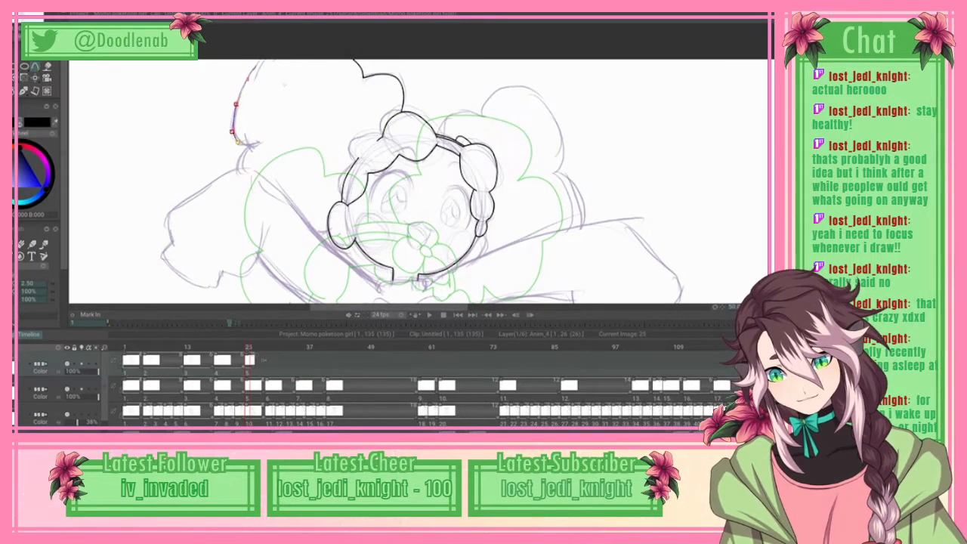
pyautogui.click(237, 142)
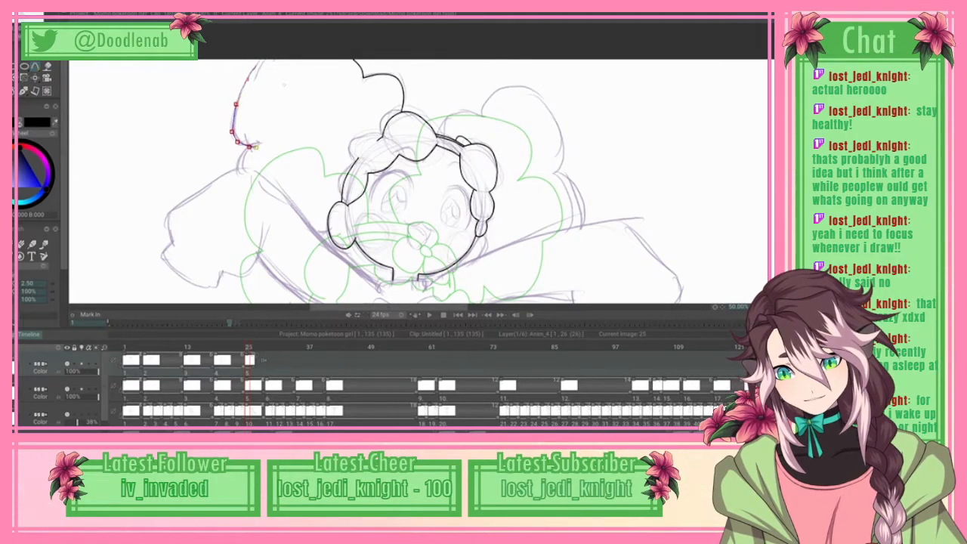
pyautogui.click(250, 146)
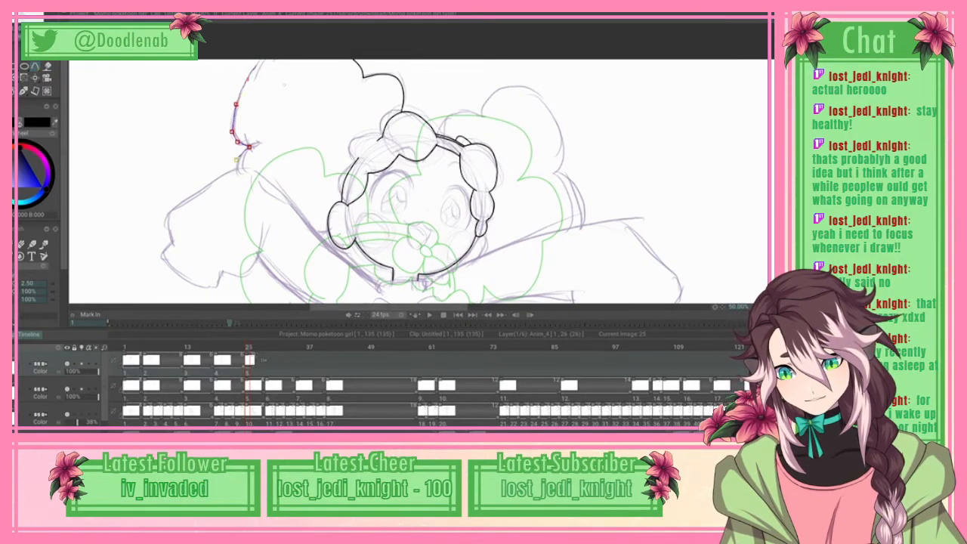
pyautogui.click(239, 158)
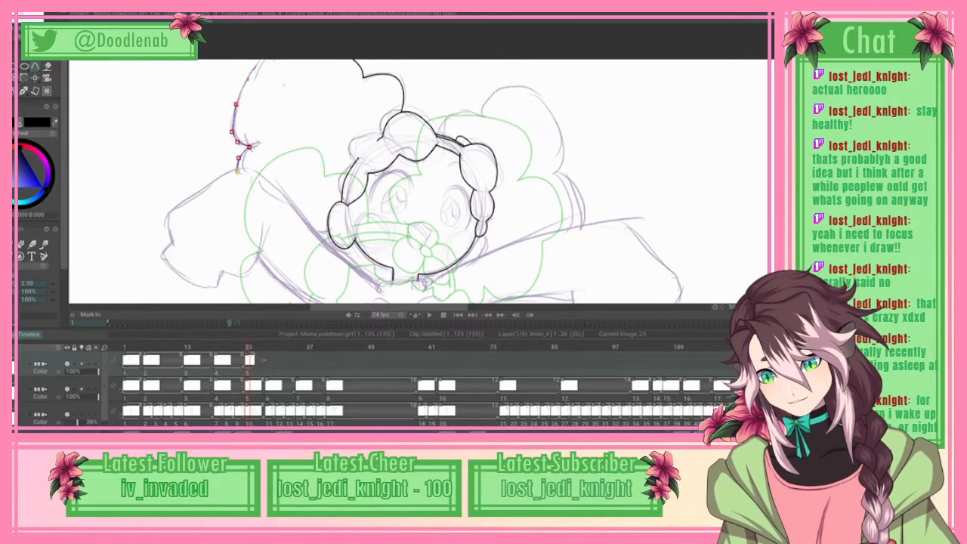
pyautogui.click(21, 14)
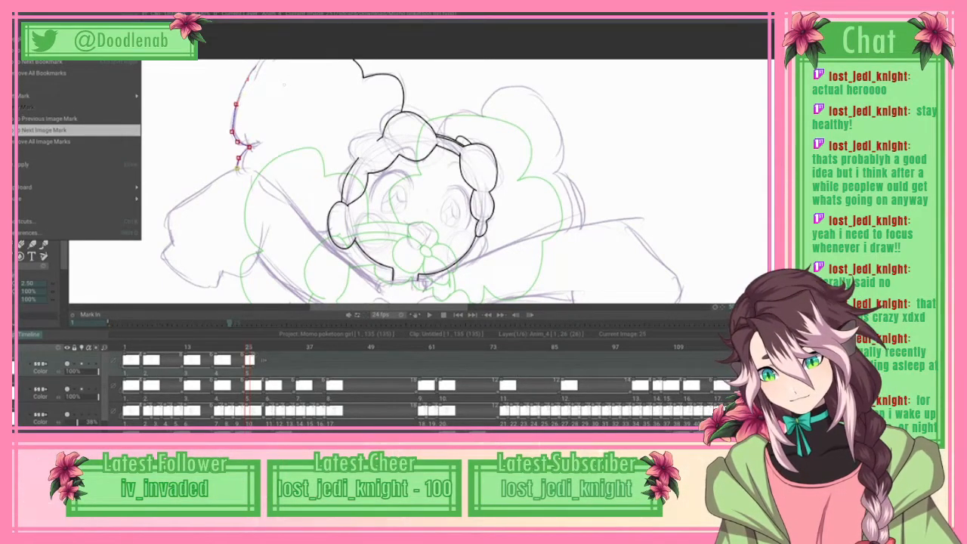
pyautogui.click(30, 16)
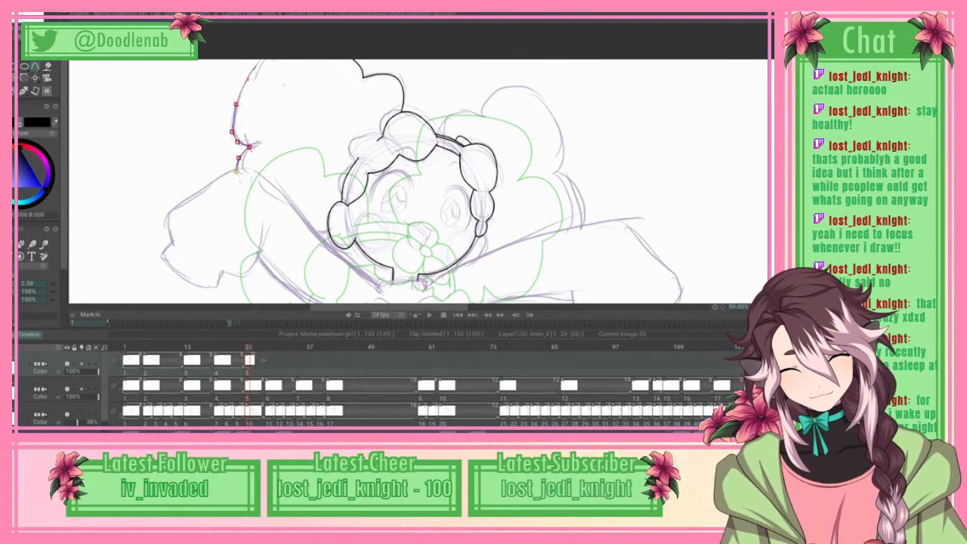
# Step: Spline the two lower lobes of the large hair mass in to the round curl beside the face, and apply the curve
pyautogui.moveTo(239, 193); pyautogui.dragTo(288, 227)
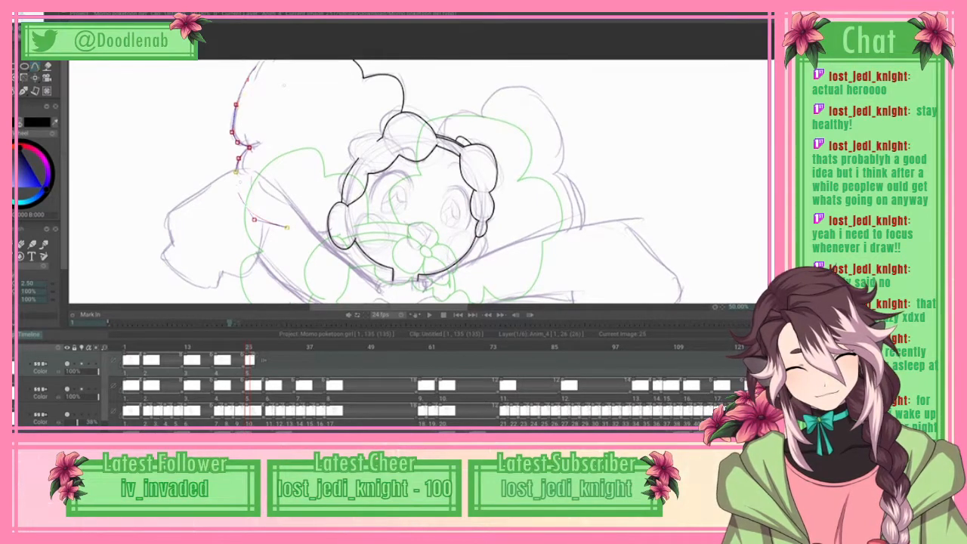
pyautogui.scroll(-3, 419, 181)
pyautogui.moveTo(287, 180); pyautogui.dragTo(280, 167)
pyautogui.click(289, 159)
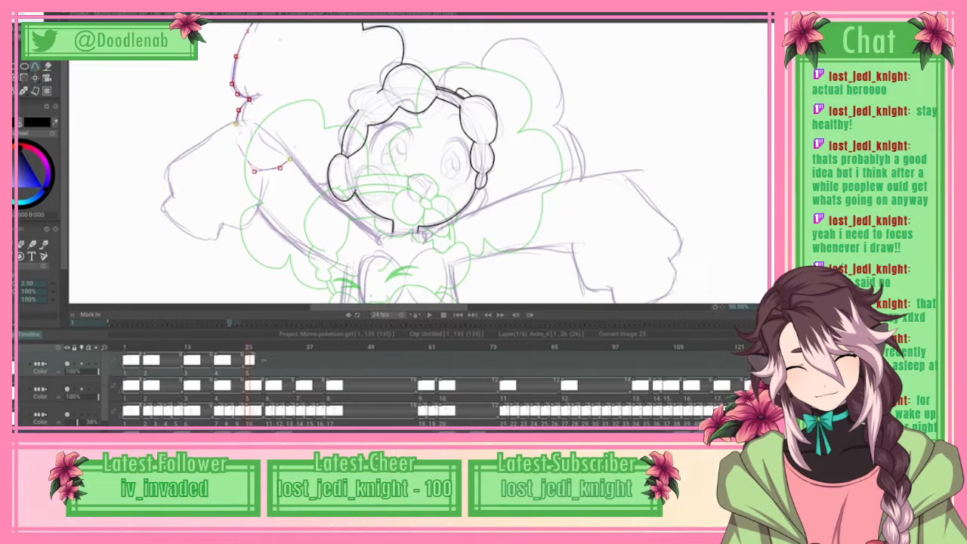
pyautogui.click(294, 148)
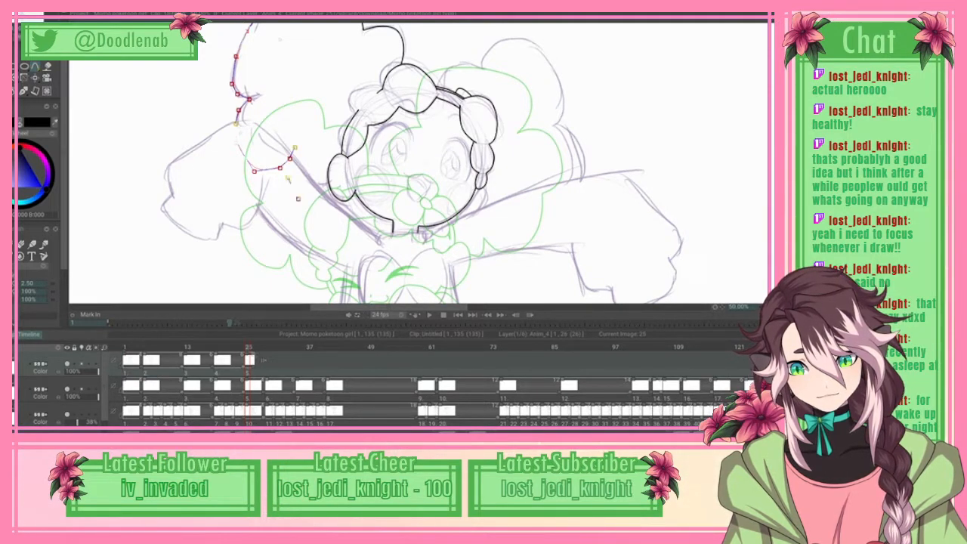
pyautogui.click(285, 175)
pyautogui.click(292, 194)
pyautogui.click(313, 204)
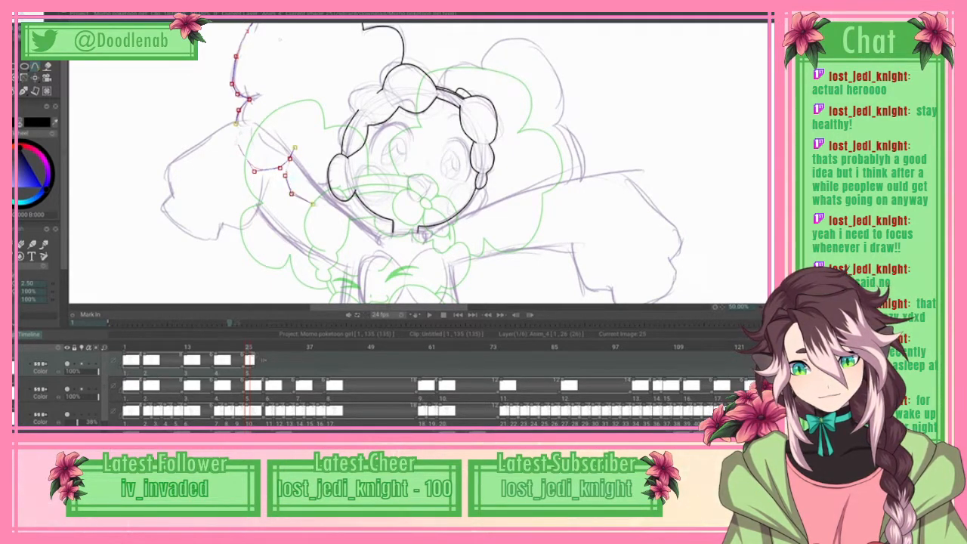
pyautogui.click(331, 200)
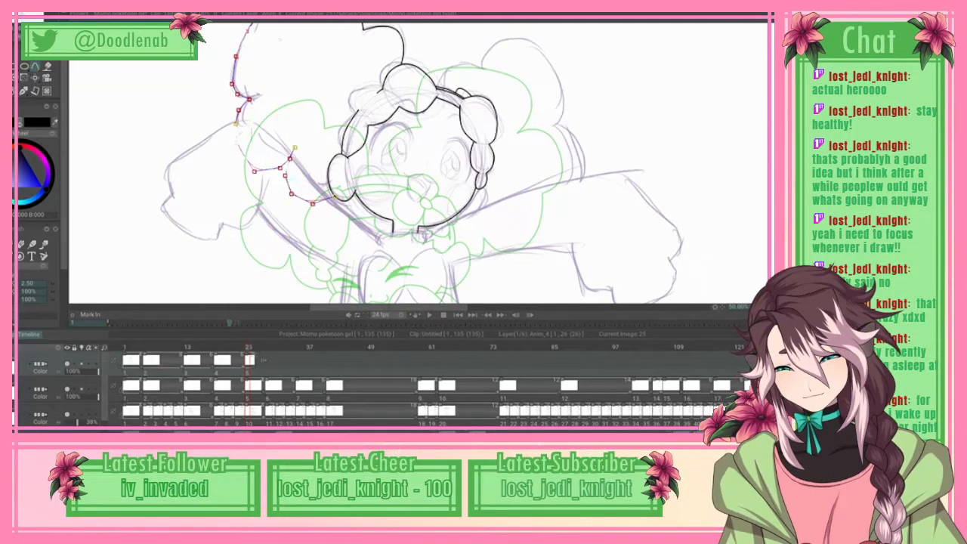
pyautogui.click(18, 6)
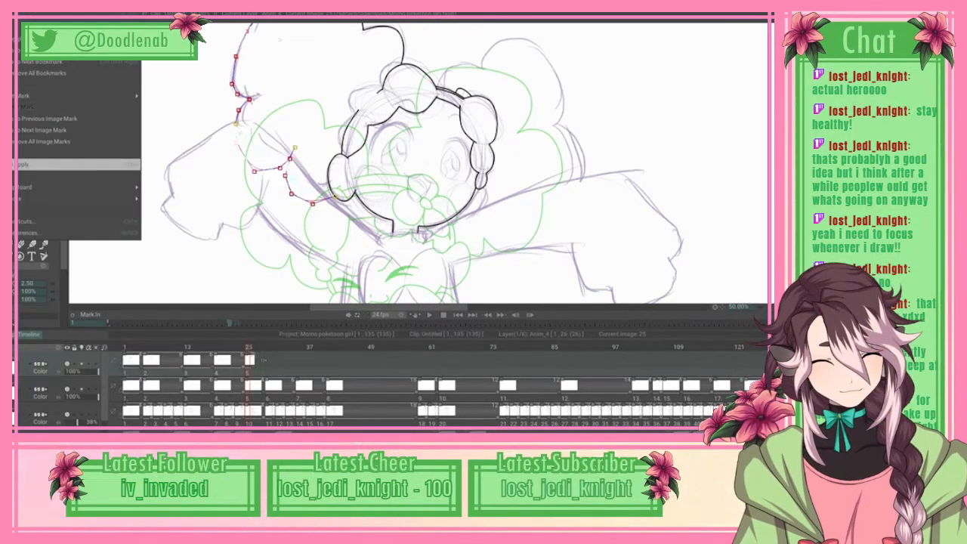
pyautogui.click(45, 164)
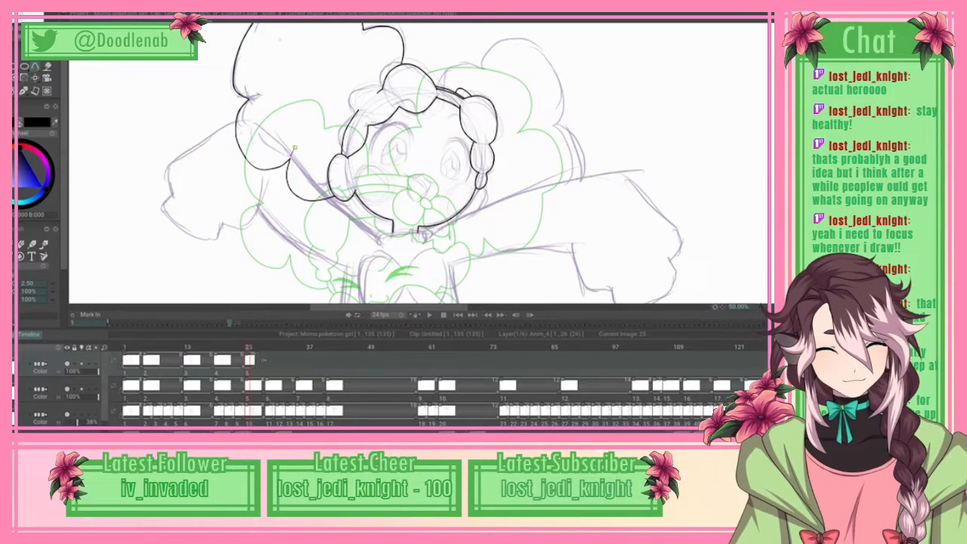
# Step: Spline the top of the opposite hair mass from the head's curls over the upper lobe and into its side notch
pyautogui.scroll(2, 295, 147)
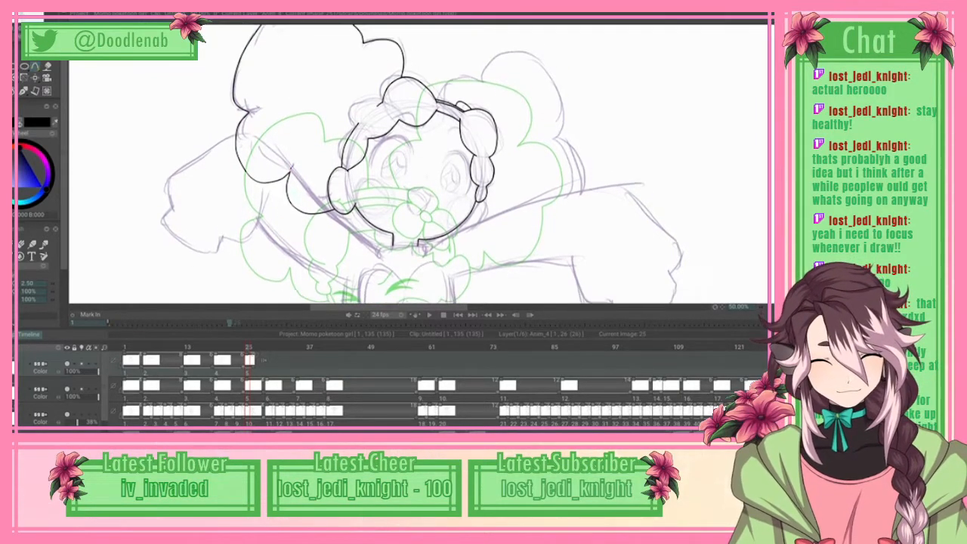
pyautogui.scroll(-5, 295, 147)
pyautogui.scroll(-1, 419, 163)
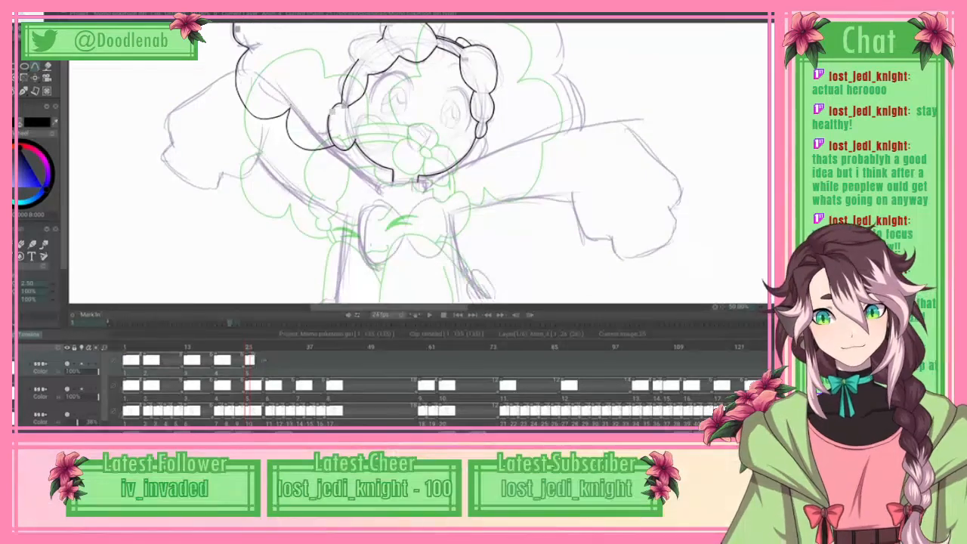
pyautogui.scroll(-1, 419, 163)
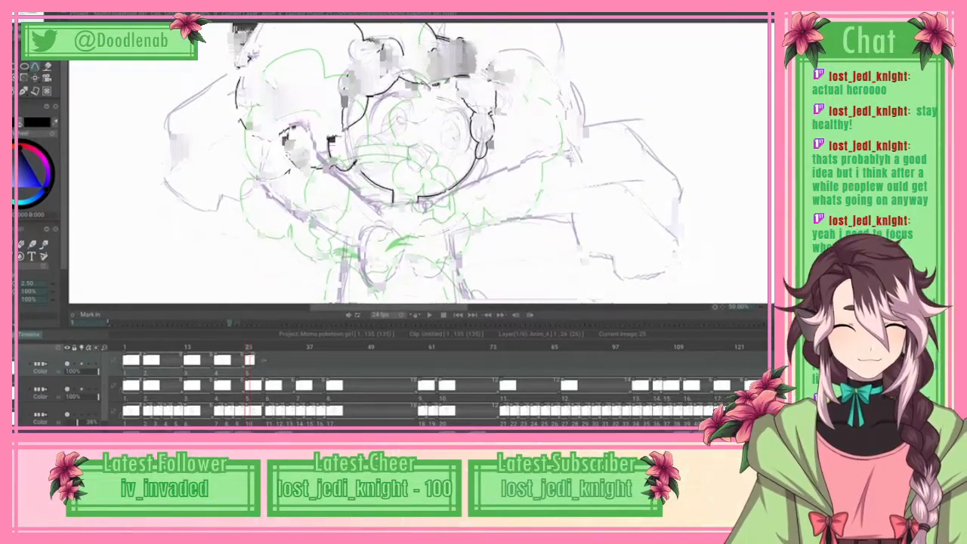
pyautogui.moveTo(604, 15)
pyautogui.mouseDown()
pyautogui.moveTo(604, 242)
pyautogui.moveTo(605, 52)
pyautogui.mouseUp()
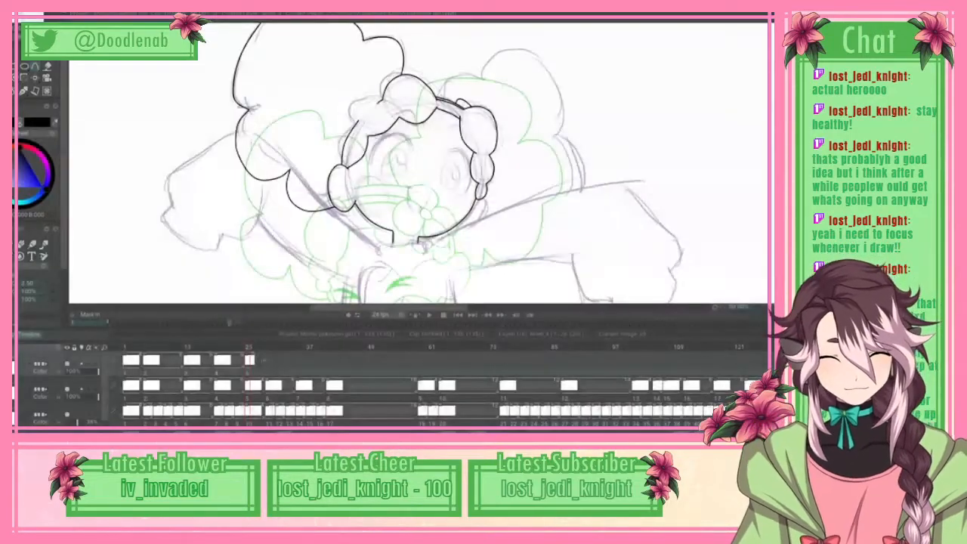
pyautogui.moveTo(389, 307); pyautogui.dragTo(402, 307)
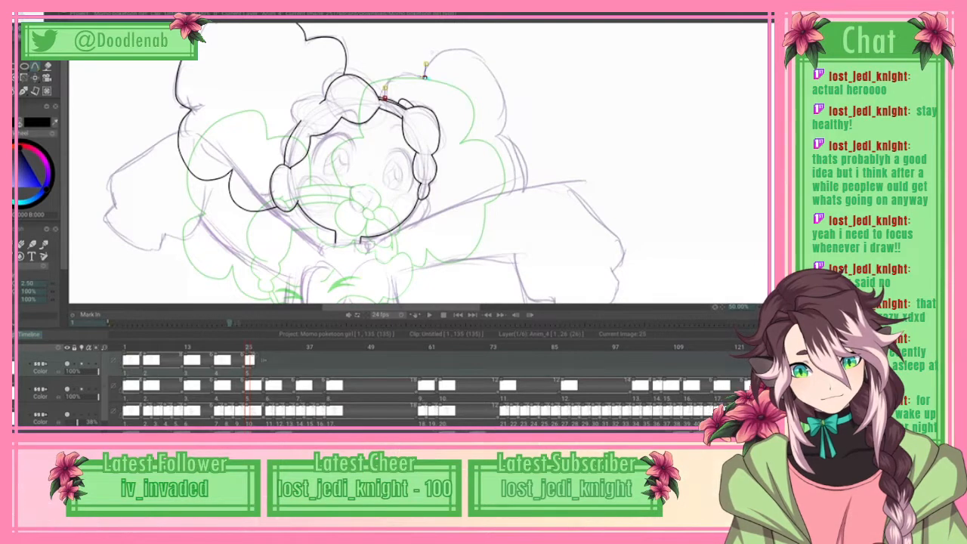
pyautogui.click(456, 47)
pyautogui.click(484, 61)
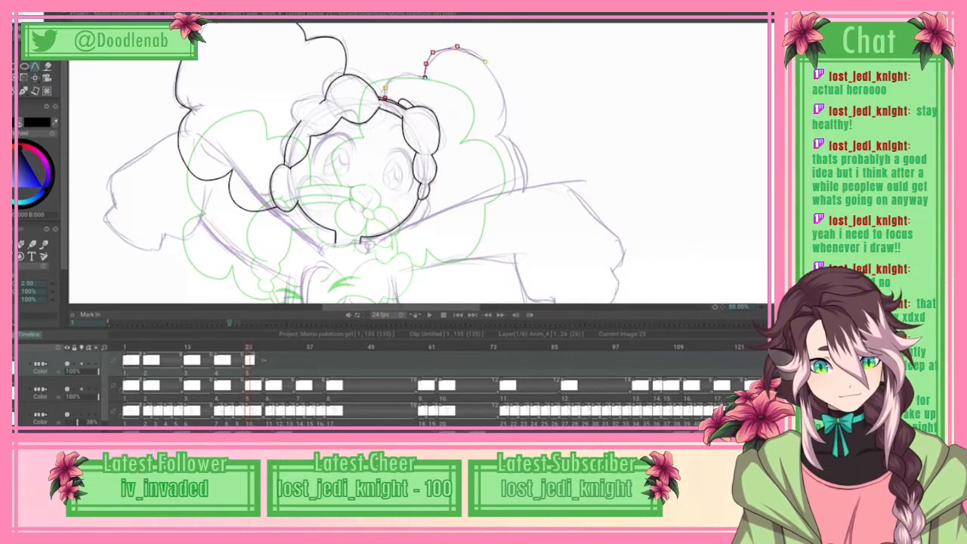
pyautogui.click(502, 81)
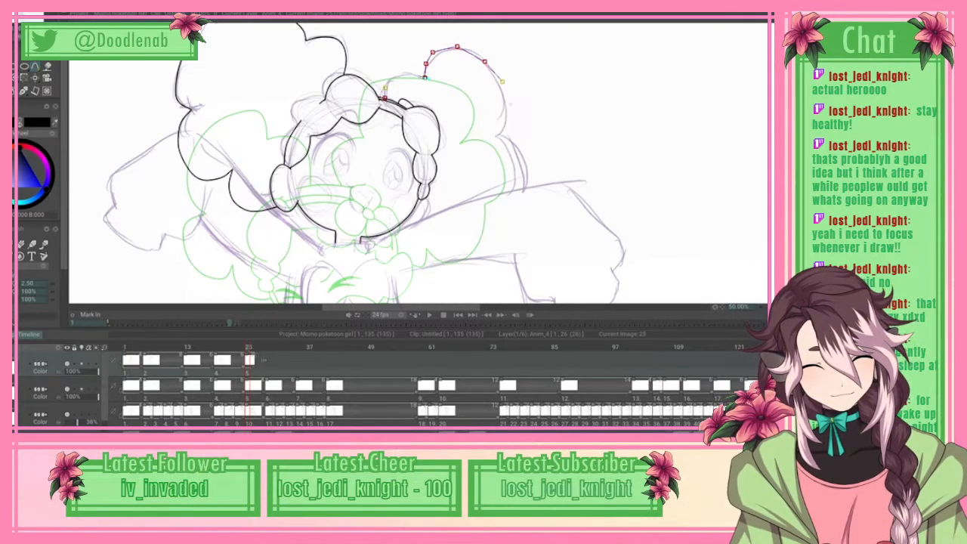
pyautogui.click(500, 136)
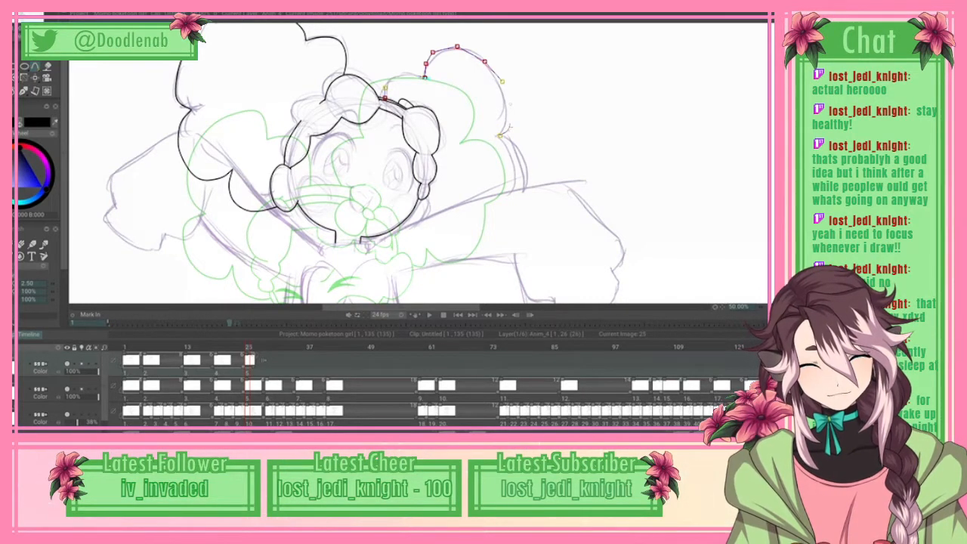
pyautogui.click(514, 142)
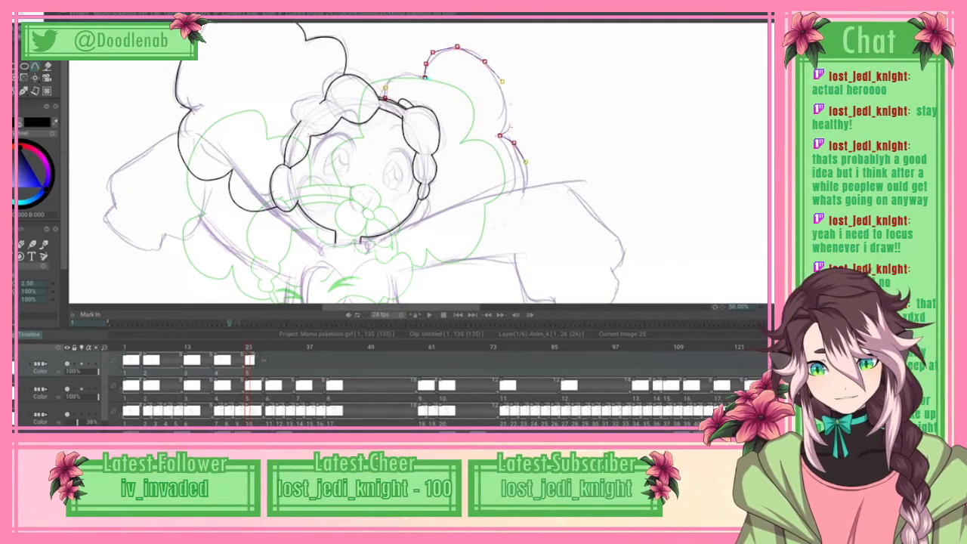
# Step: Continue the spline around the lower side lobes and pointed hair tips to the jaw, and apply the curve
pyautogui.moveTo(519, 210); pyautogui.dragTo(494, 237)
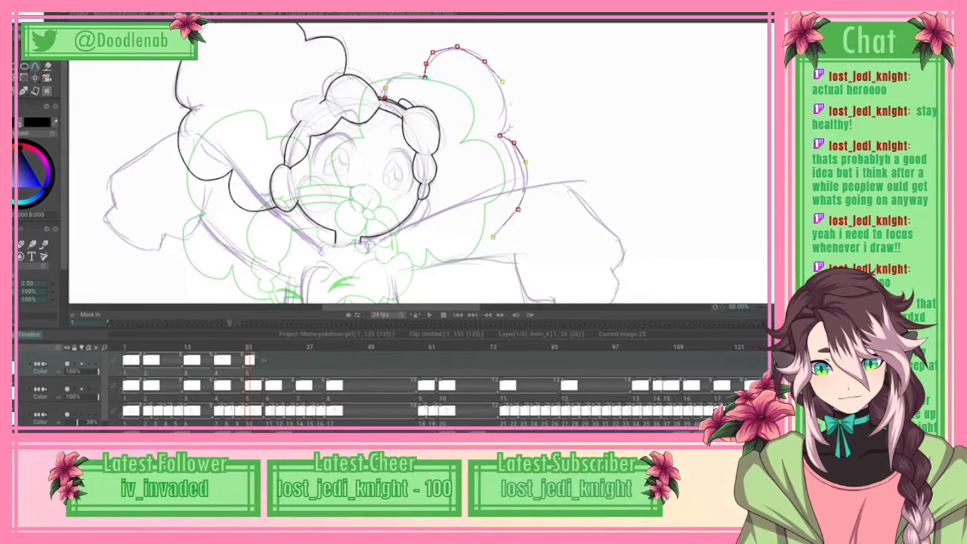
pyautogui.moveTo(519, 209); pyautogui.dragTo(518, 201)
pyautogui.moveTo(494, 237); pyautogui.dragTo(485, 258)
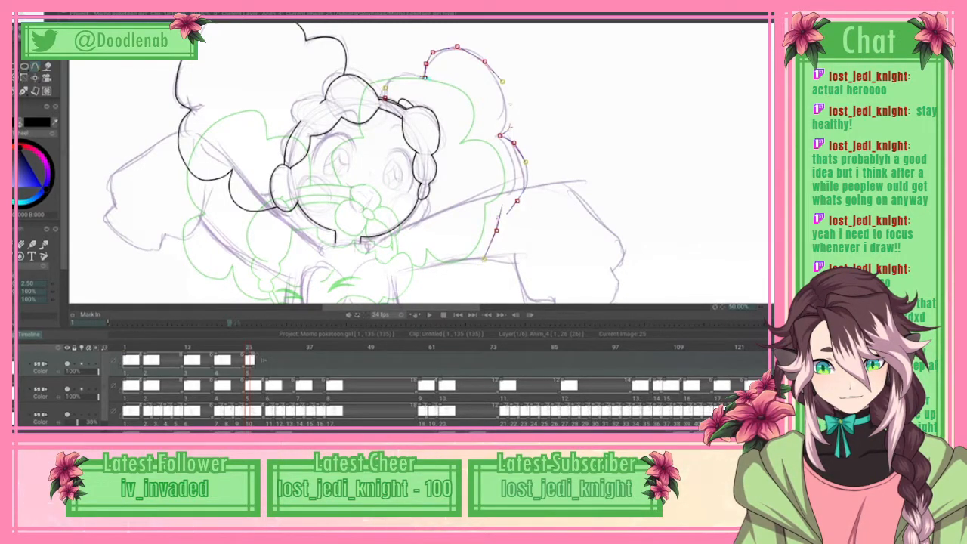
pyautogui.click(470, 266)
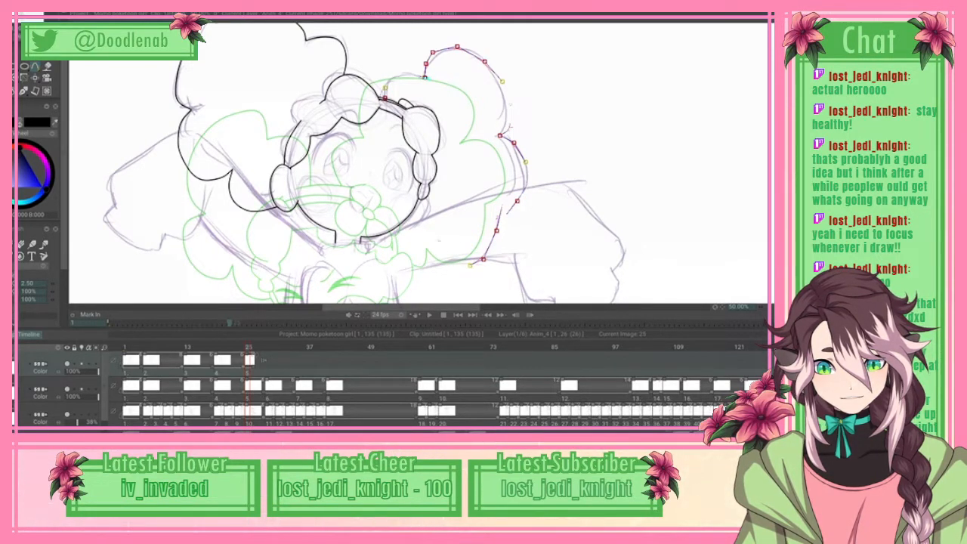
pyautogui.click(435, 240)
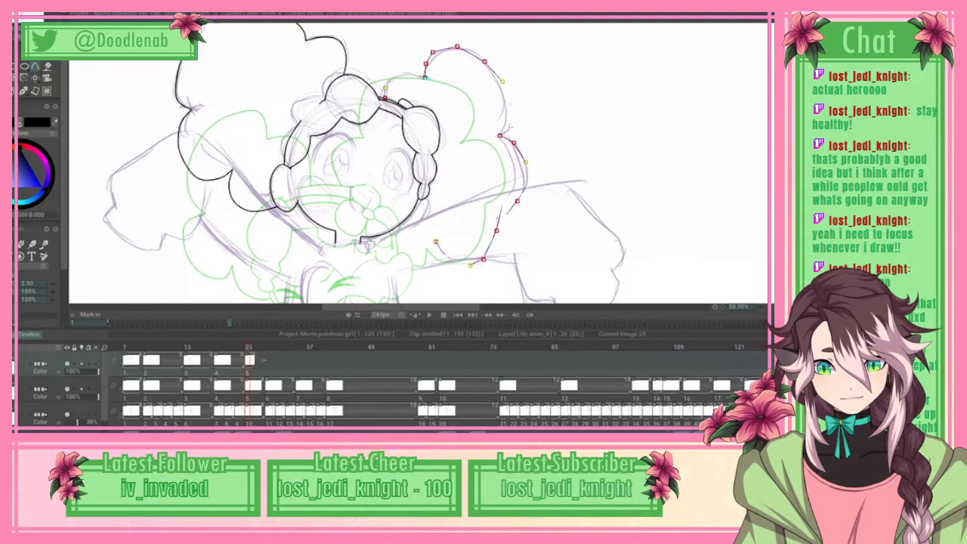
pyautogui.click(427, 256)
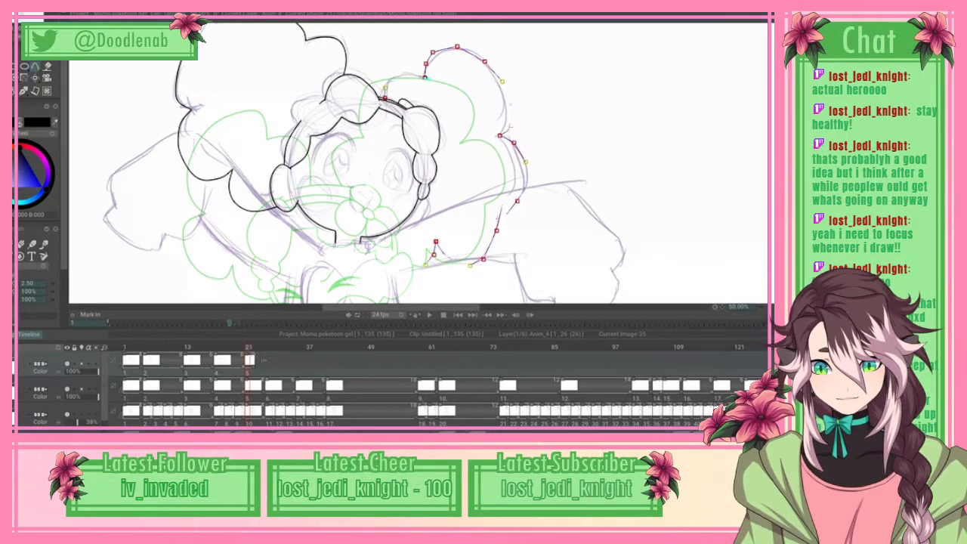
pyautogui.click(414, 255)
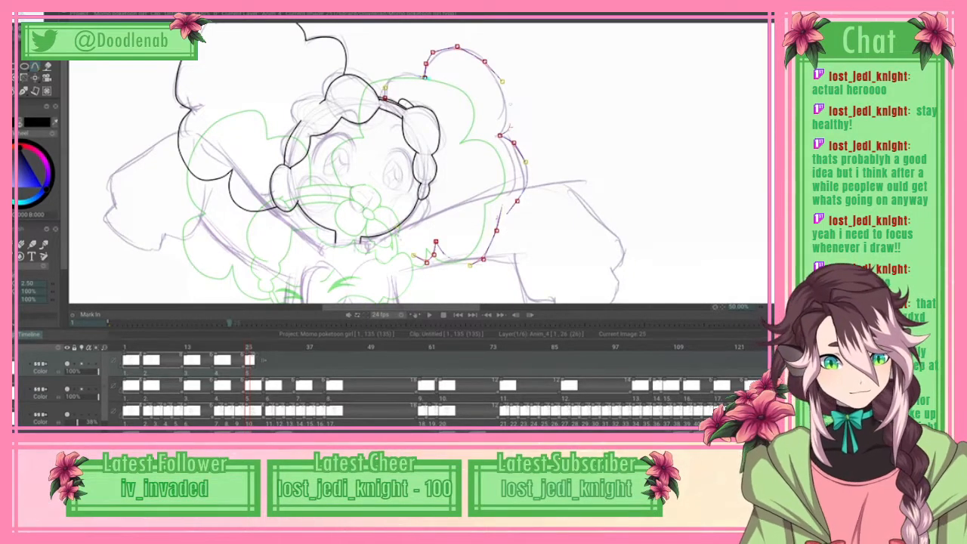
pyautogui.click(27, 17)
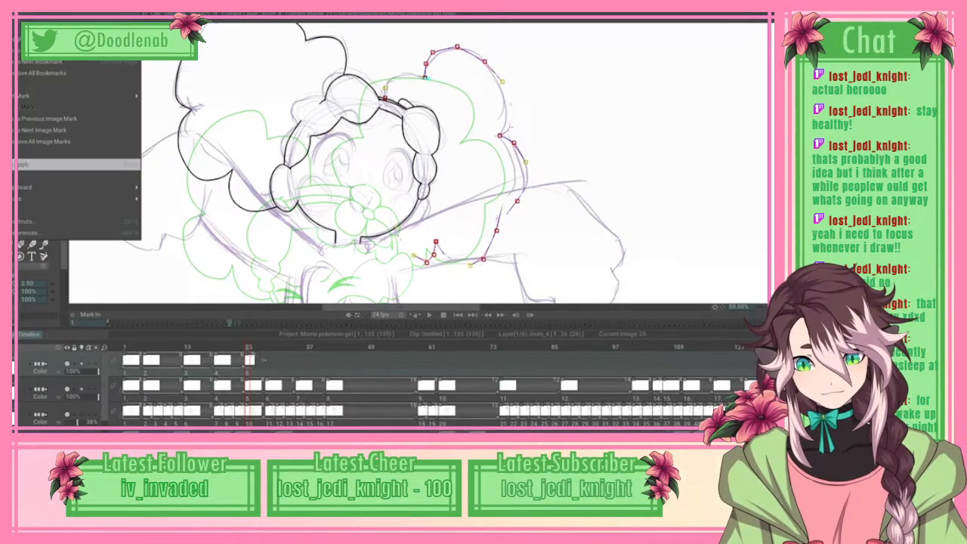
pyautogui.click(79, 164)
pyautogui.press('Return')
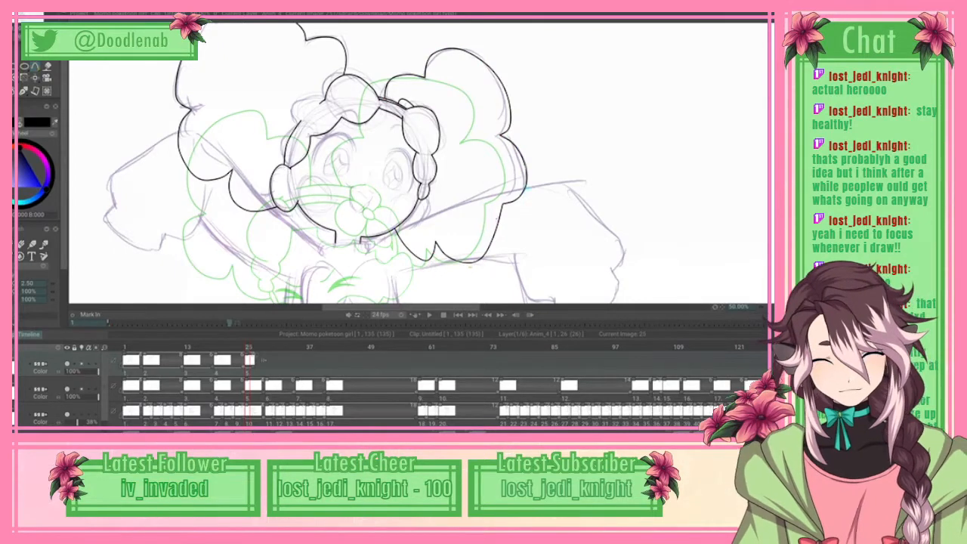
# Step: Spline the collar line across the base of the neck and down its short curved end, and apply the curve
pyautogui.scroll(-2, 419, 163)
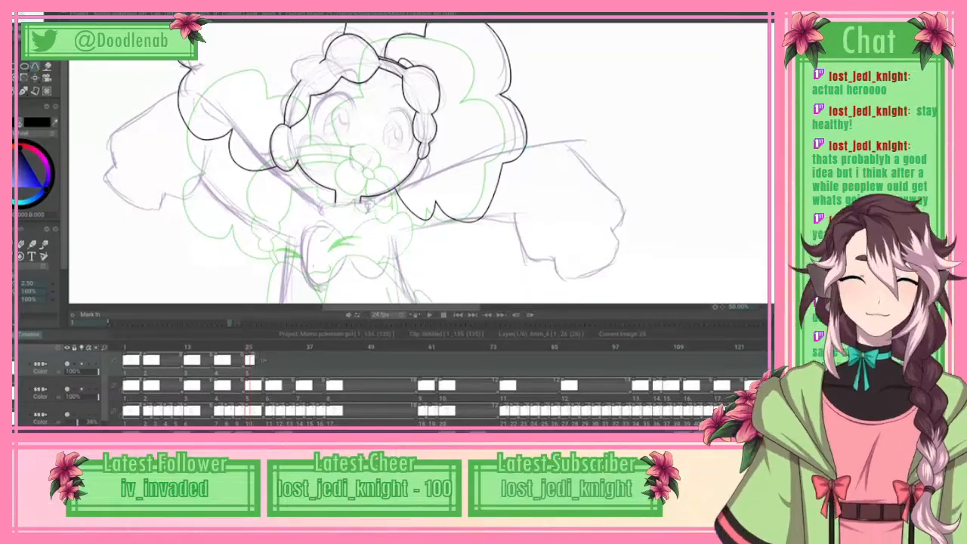
pyautogui.scroll(1, 419, 163)
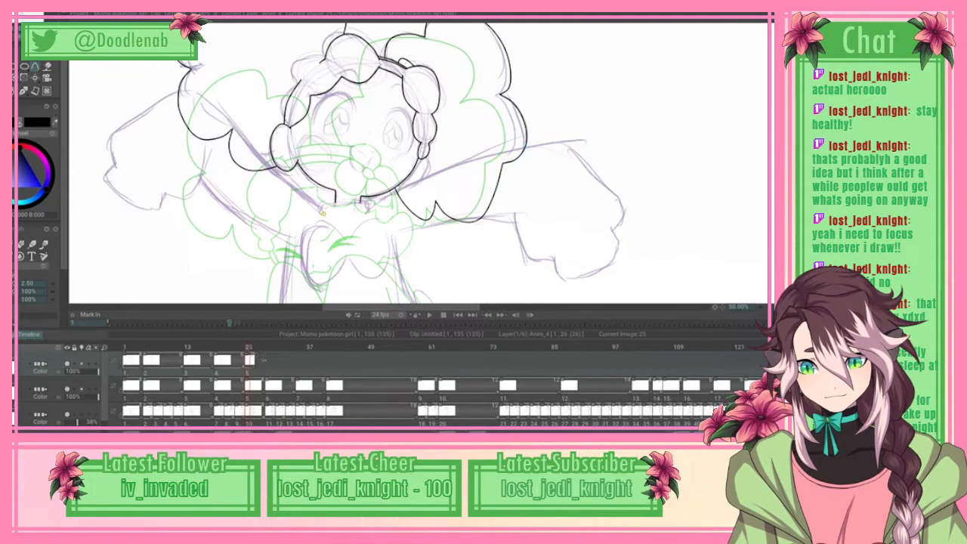
pyautogui.moveTo(336, 197); pyautogui.dragTo(359, 199)
pyautogui.click(371, 202)
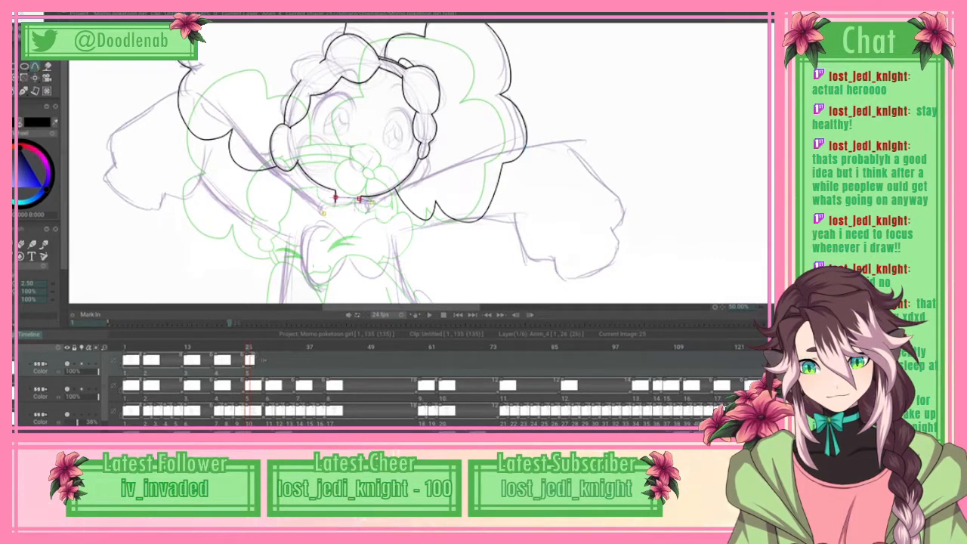
pyautogui.click(374, 207)
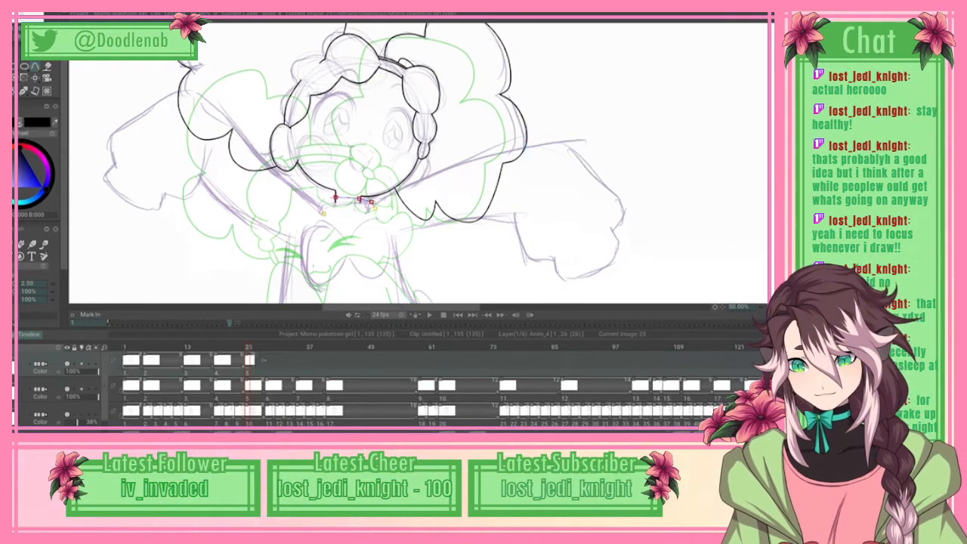
pyautogui.click(369, 217)
pyautogui.click(30, 21)
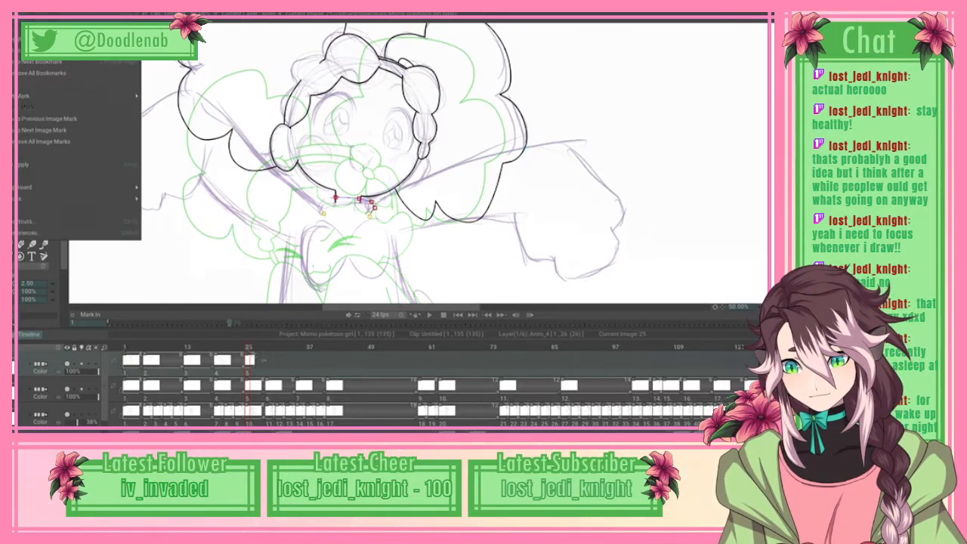
pyautogui.click(60, 164)
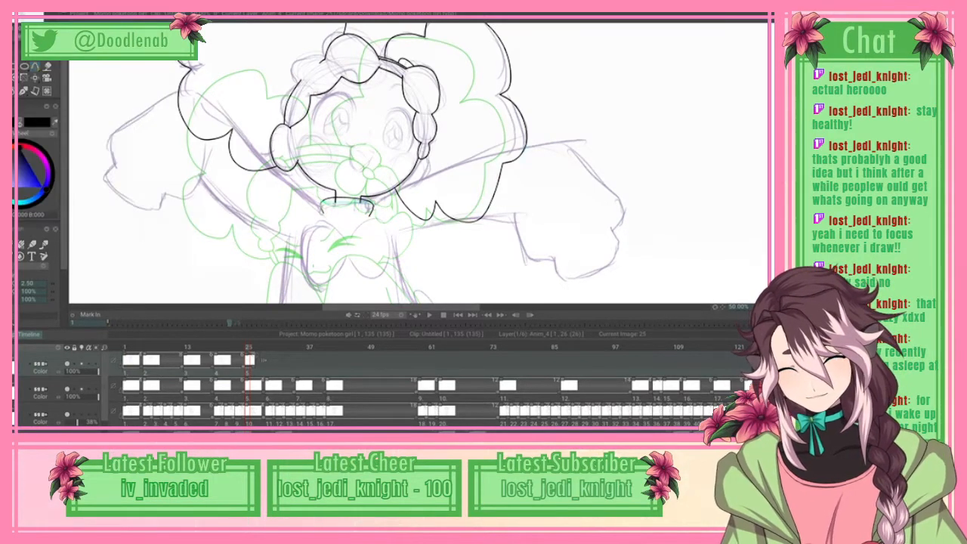
pyautogui.press('e')
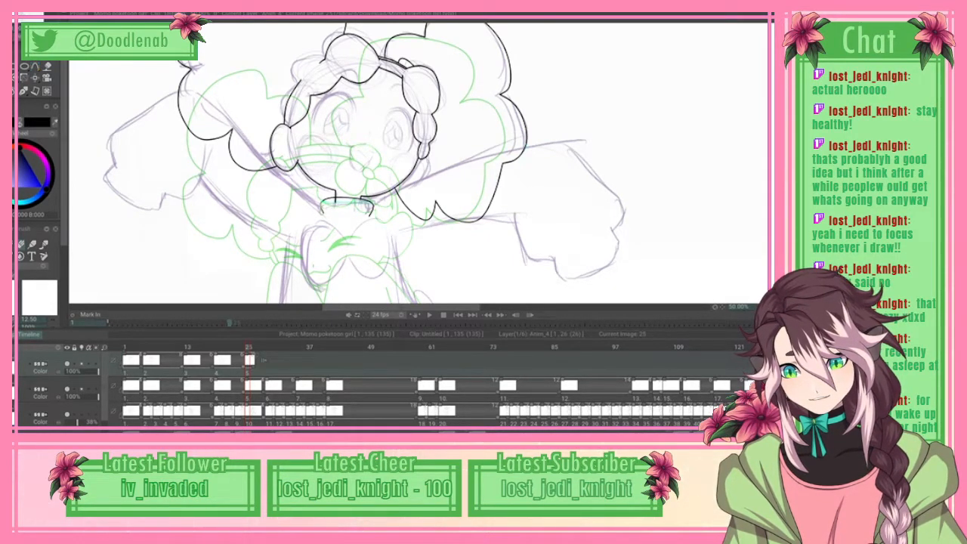
pyautogui.press('Right')
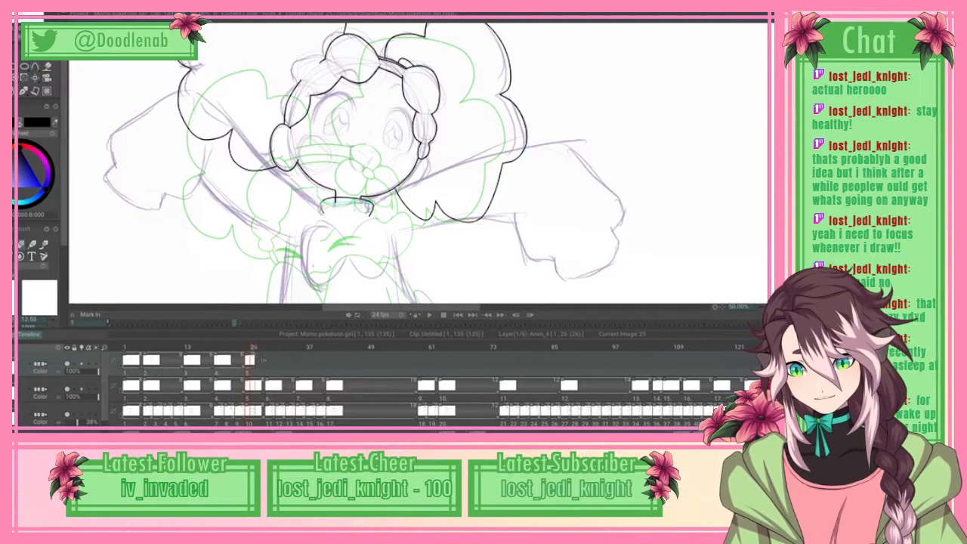
pyautogui.press('Left')
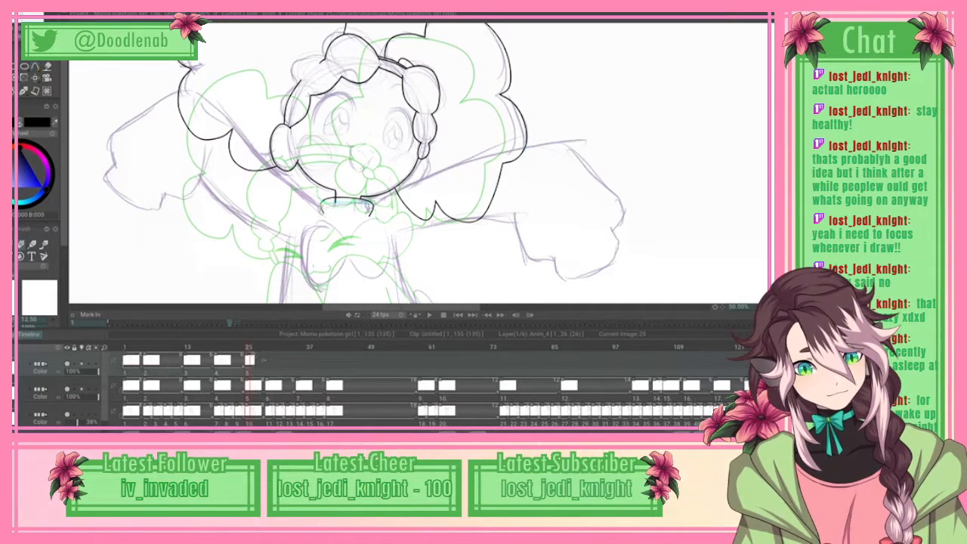
pyautogui.scroll(-5, 419, 163)
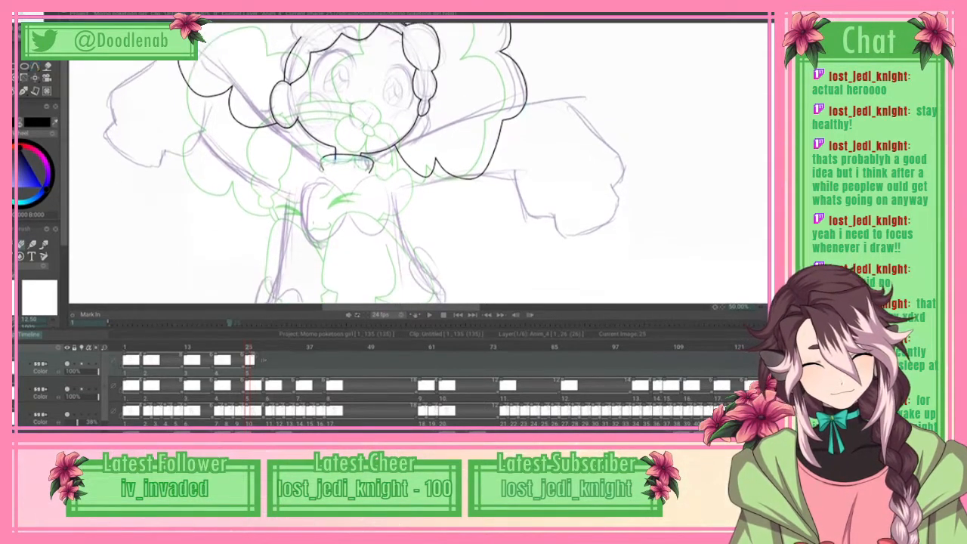
pyautogui.scroll(5, 418, 163)
pyautogui.scroll(-10, 365, 163)
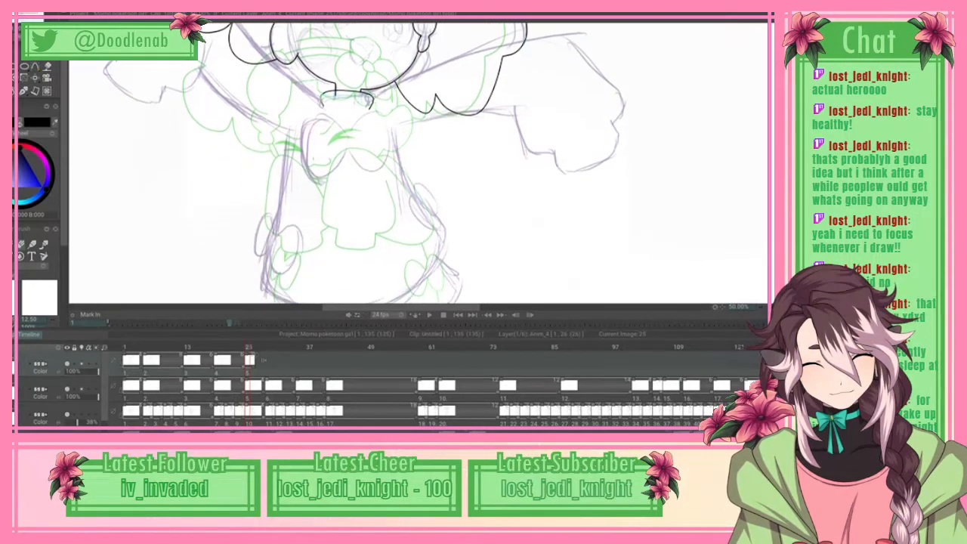
pyautogui.scroll(8, 419, 164)
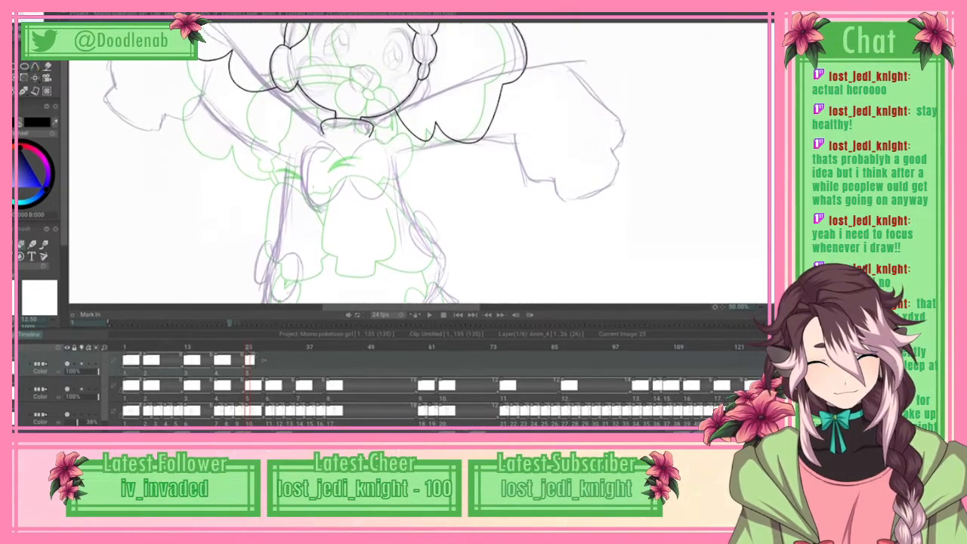
pyautogui.scroll(3, 365, 163)
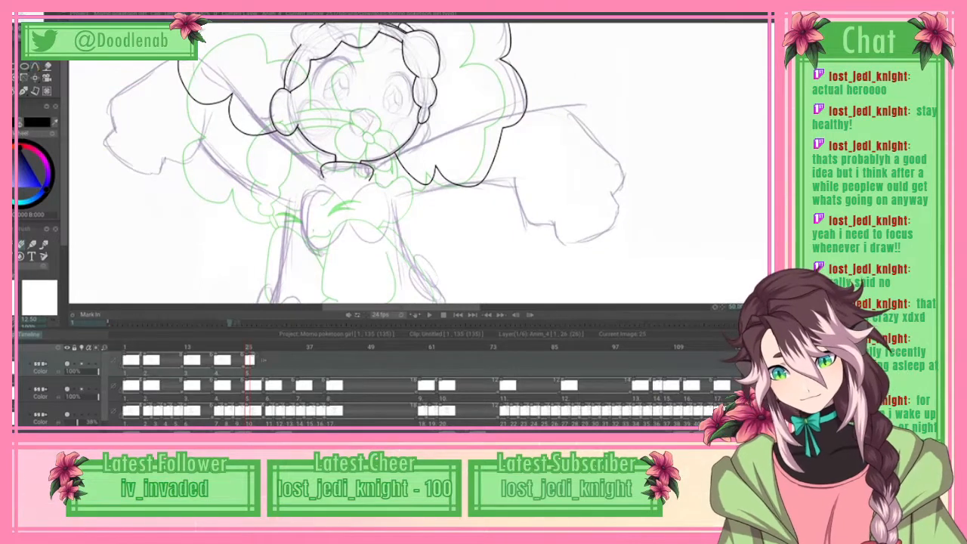
# Step: Spline the outstretched sleeve's upper edge from the collar to its far corner, and around the outer lobe into the side notch
pyautogui.press('b')
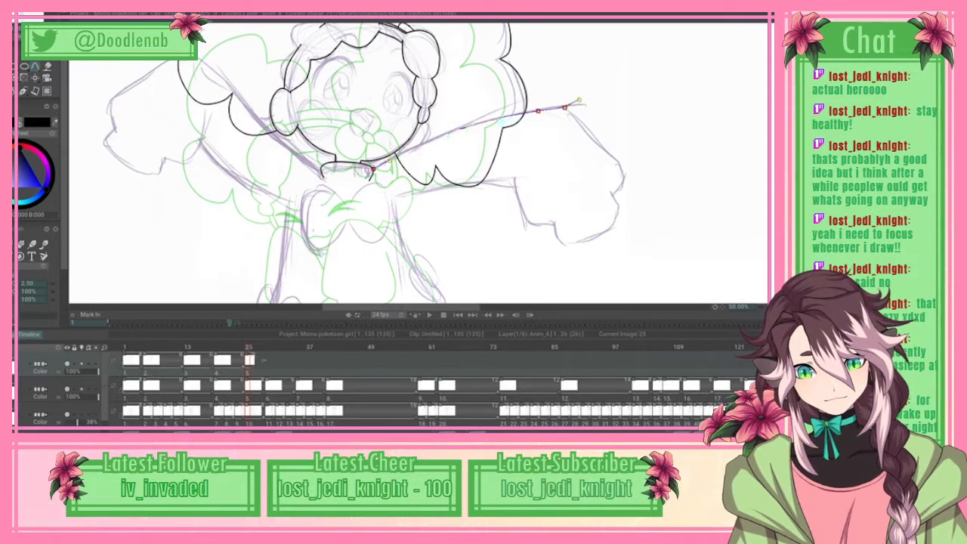
pyautogui.moveTo(578, 107); pyautogui.dragTo(621, 165)
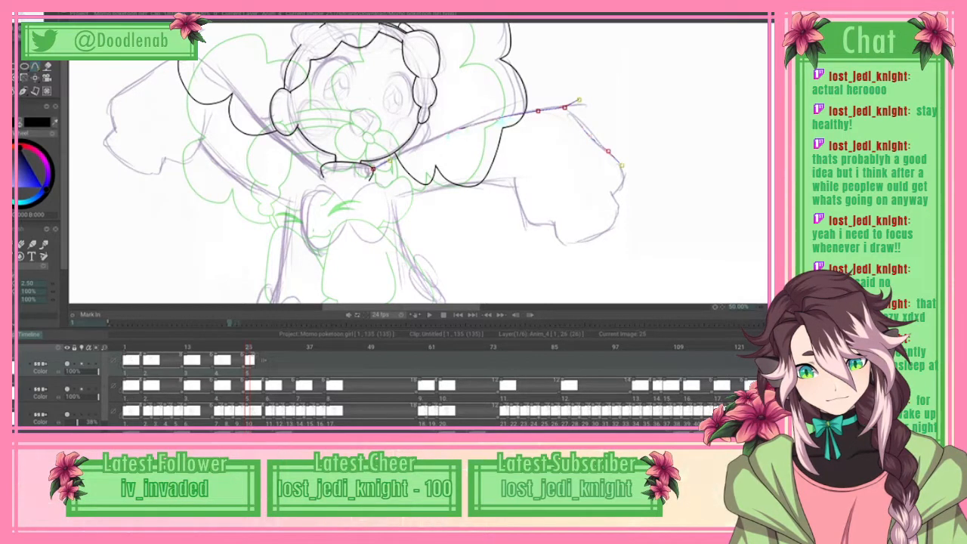
pyautogui.click(624, 164)
pyautogui.click(625, 175)
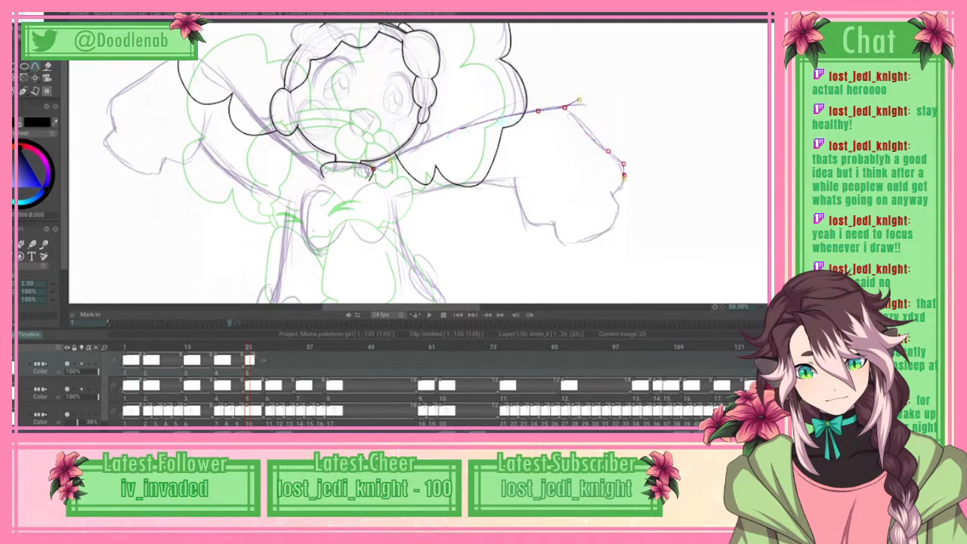
pyautogui.click(621, 189)
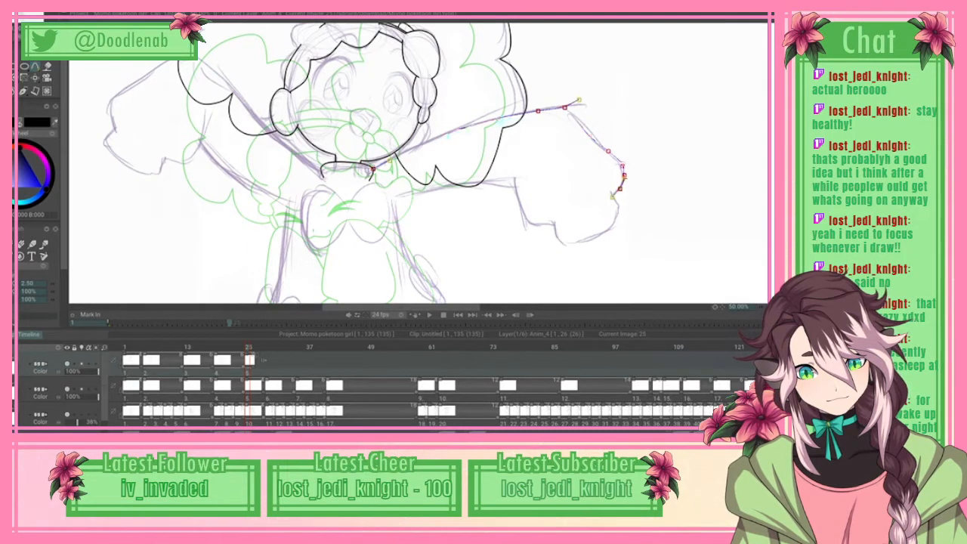
pyautogui.click(611, 195)
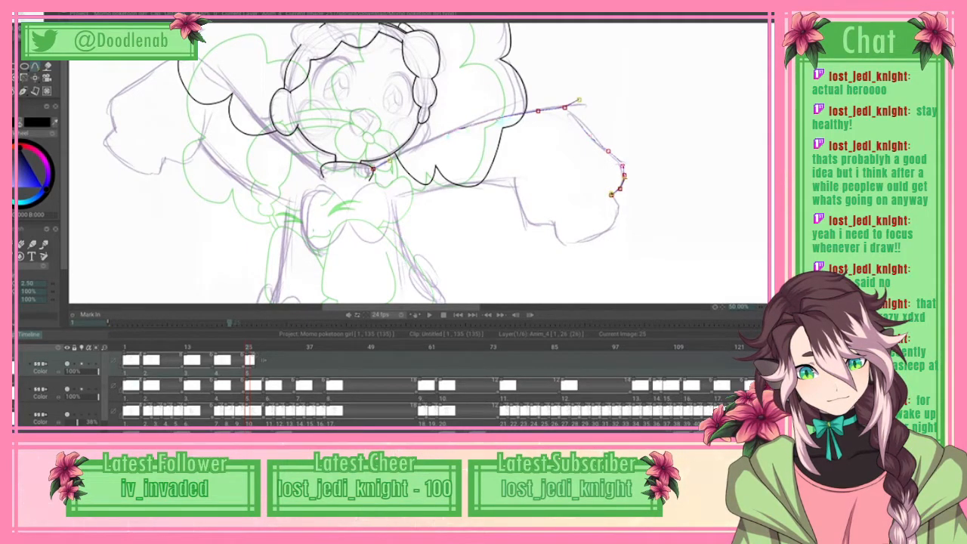
# Step: Continue the sleeve spline around the large lower lobe and the stepped notch up to the inner cuff corner, and apply the curve
pyautogui.click(613, 227)
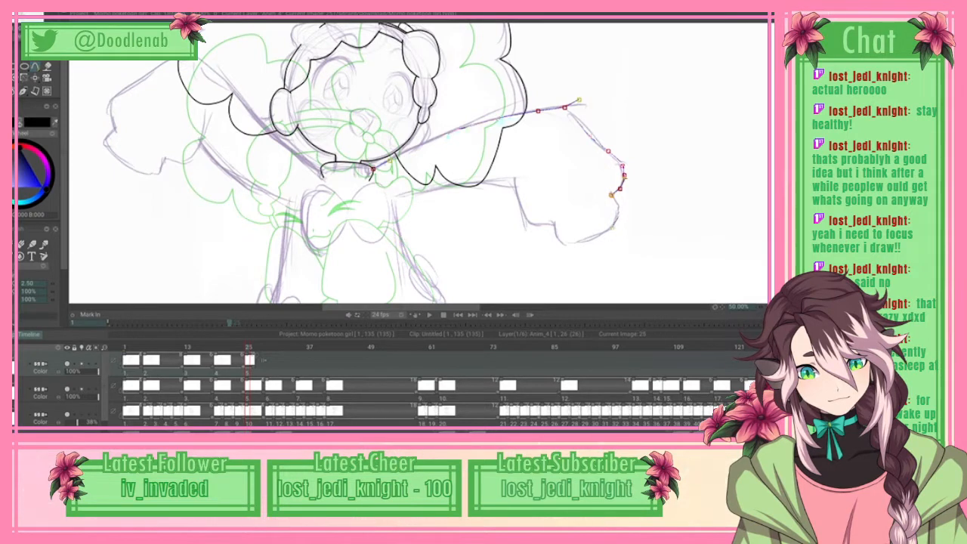
pyautogui.click(595, 237)
pyautogui.click(573, 243)
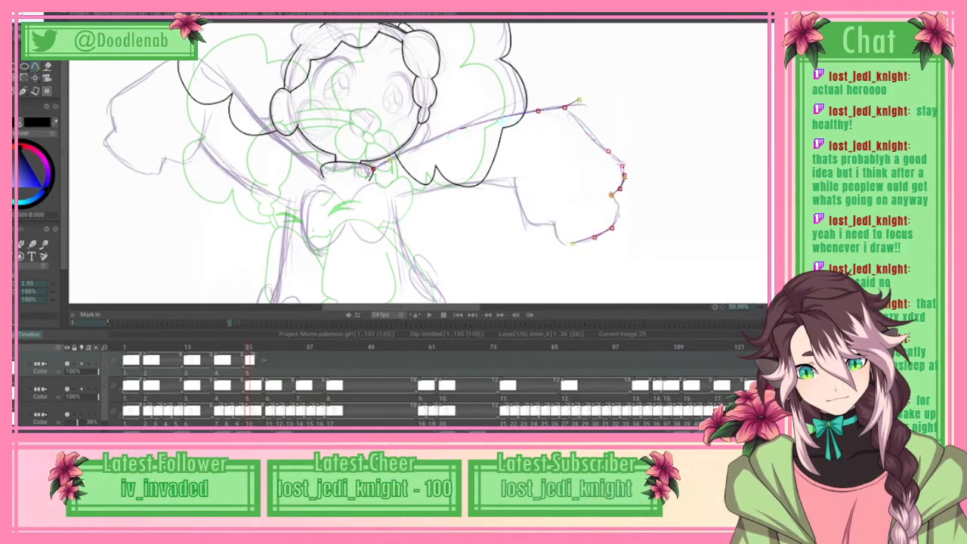
pyautogui.click(560, 241)
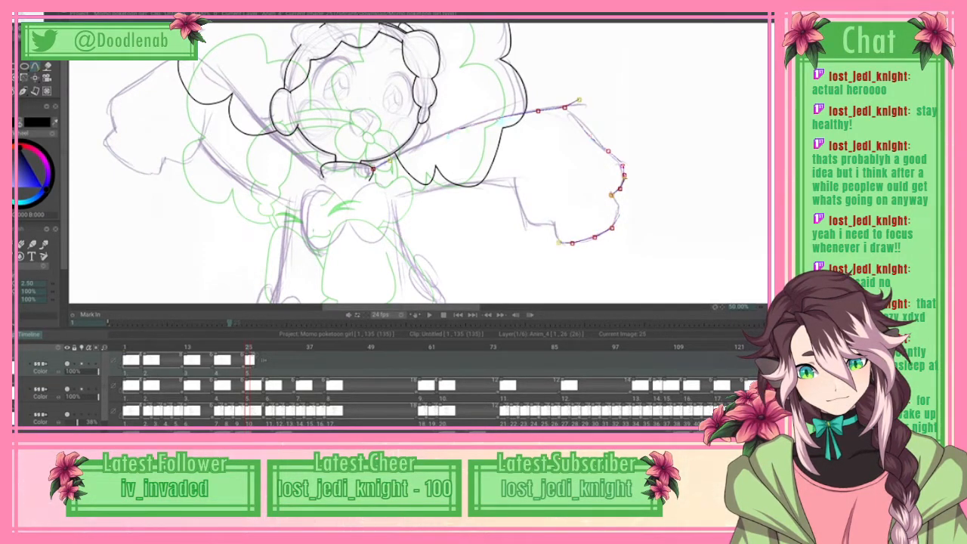
pyautogui.click(556, 238)
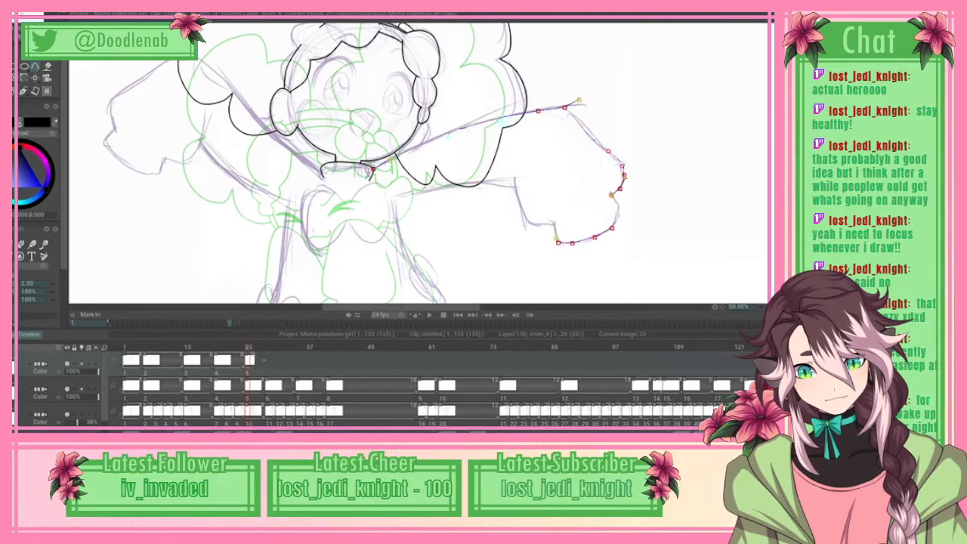
pyautogui.click(552, 224)
pyautogui.click(544, 217)
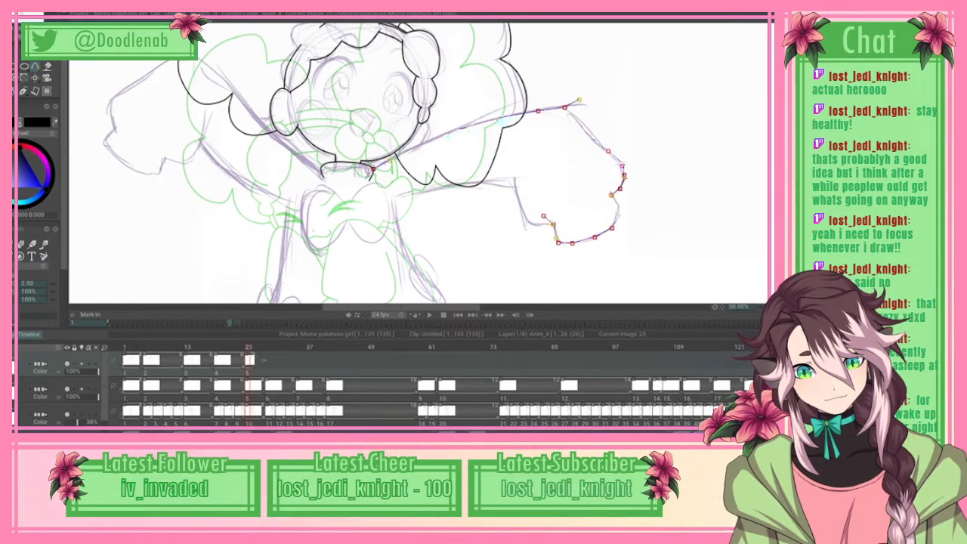
pyautogui.click(539, 225)
pyautogui.click(527, 220)
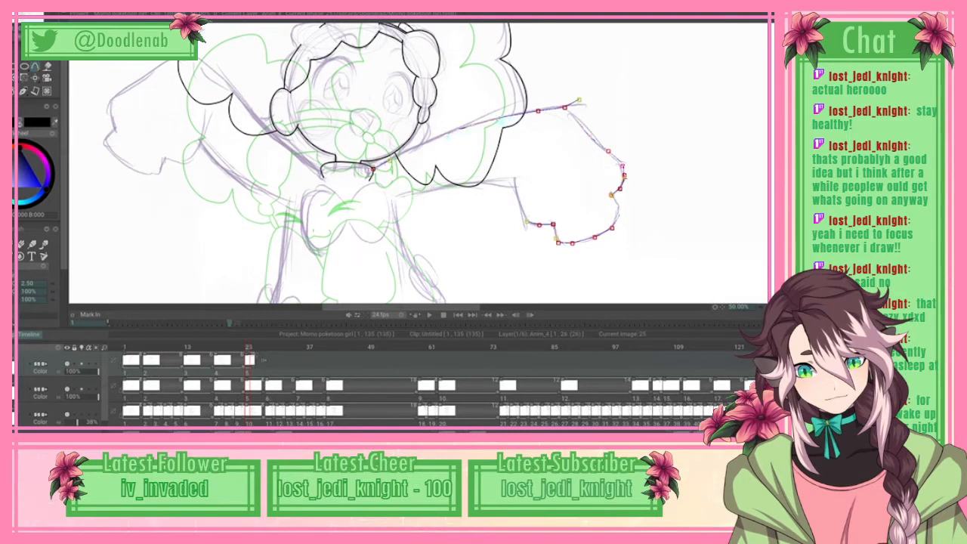
pyautogui.click(519, 206)
pyautogui.click(516, 186)
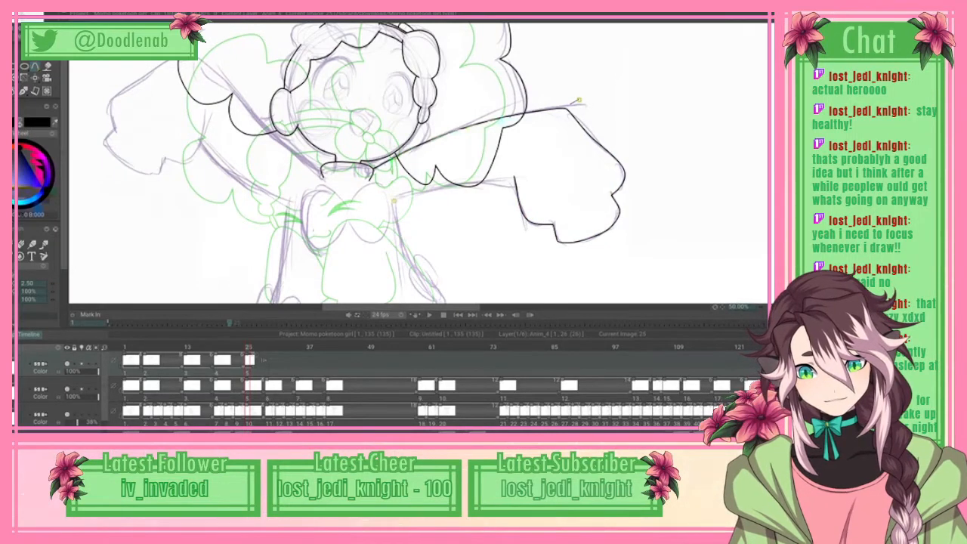
# Step: Spline the underside of the outstretched arm from the armpit to the sleeve's inner cuff corner, and apply the curve
pyautogui.click(393, 200)
pyautogui.click(413, 193)
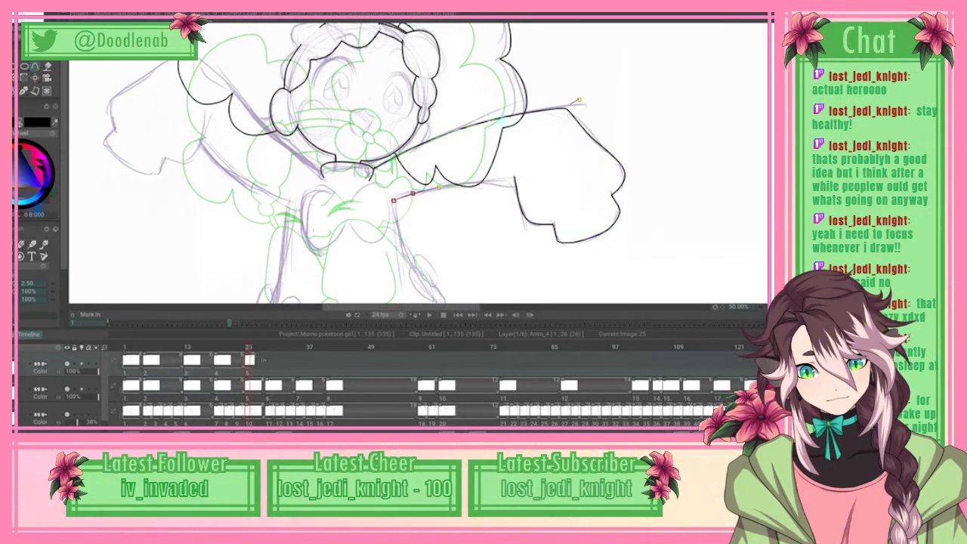
pyautogui.click(502, 182)
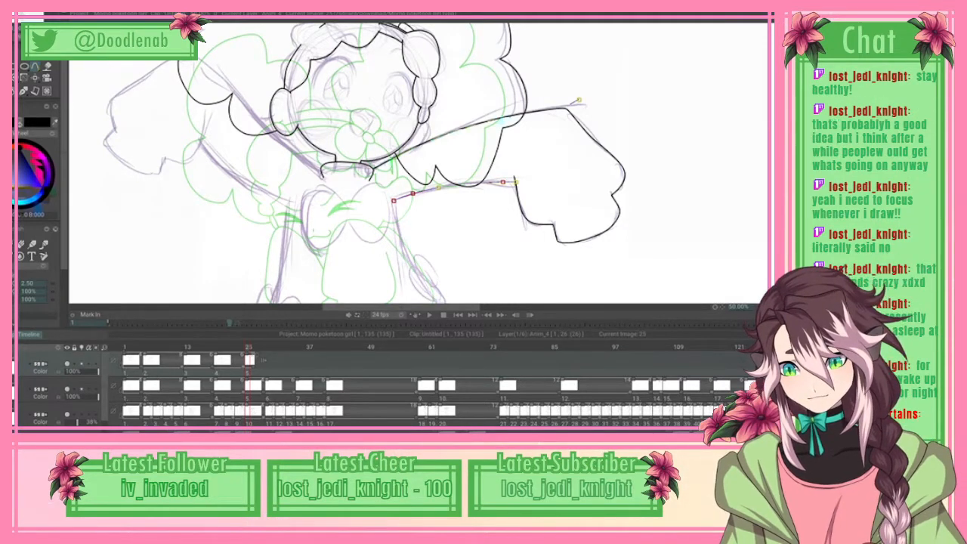
pyautogui.click(18, 17)
pyautogui.click(60, 164)
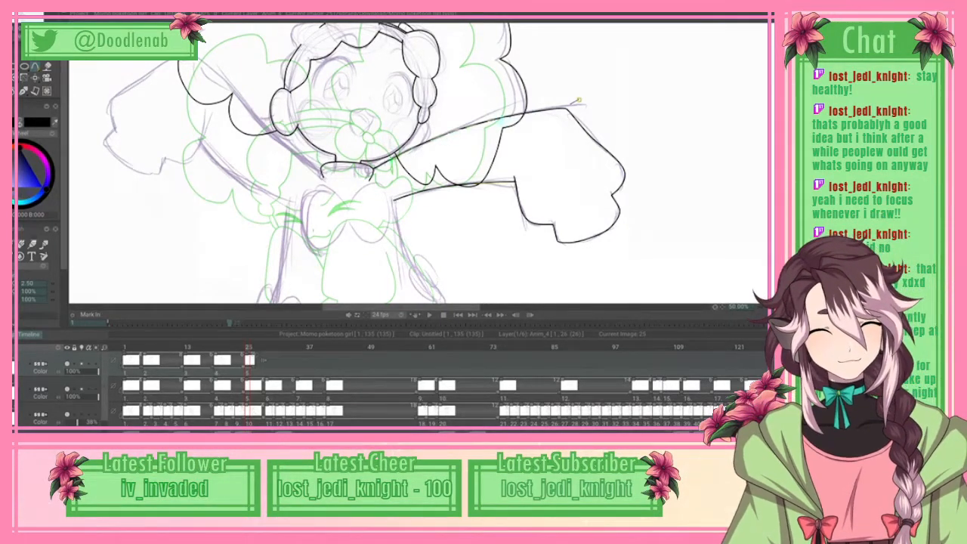
# Step: Spline the dress's side from the armpit of the finished sleeve down along the waist to the skirt's widest point
pyautogui.scroll(-5, 580, 100)
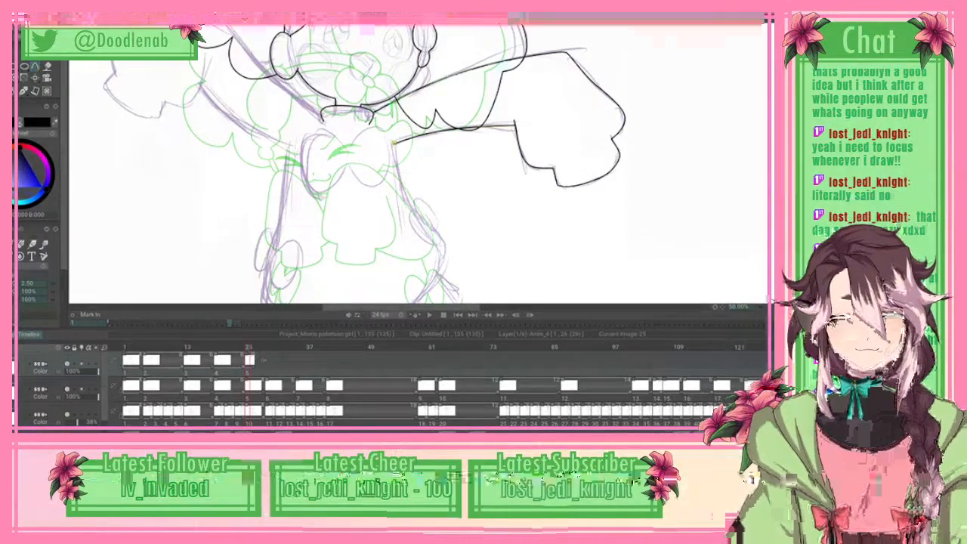
pyautogui.click(404, 195)
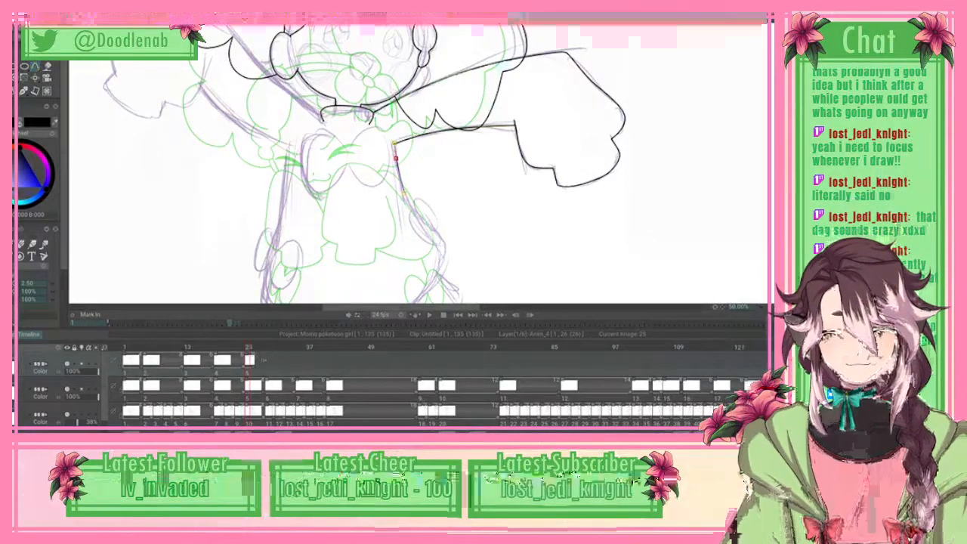
pyautogui.click(425, 224)
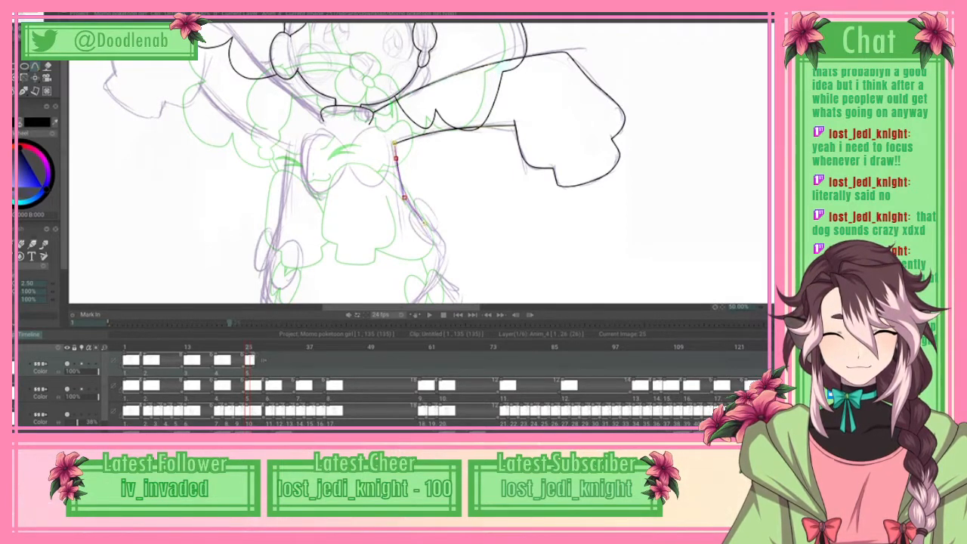
pyautogui.click(425, 226)
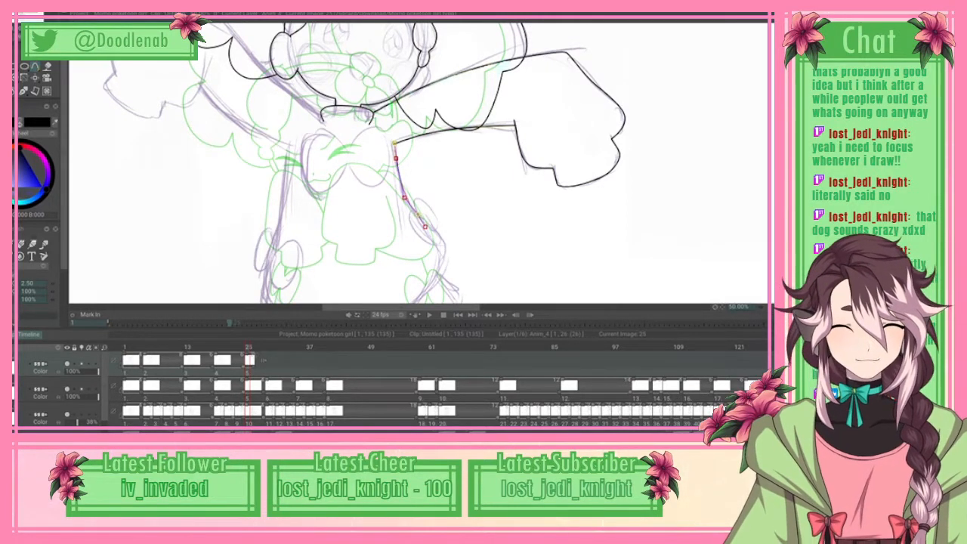
pyautogui.click(434, 230)
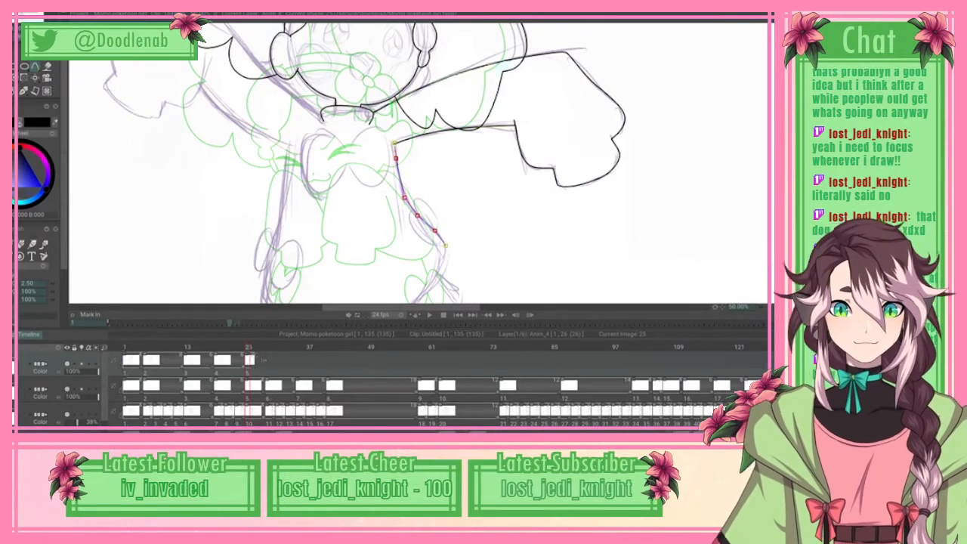
pyautogui.scroll(-3, 418, 162)
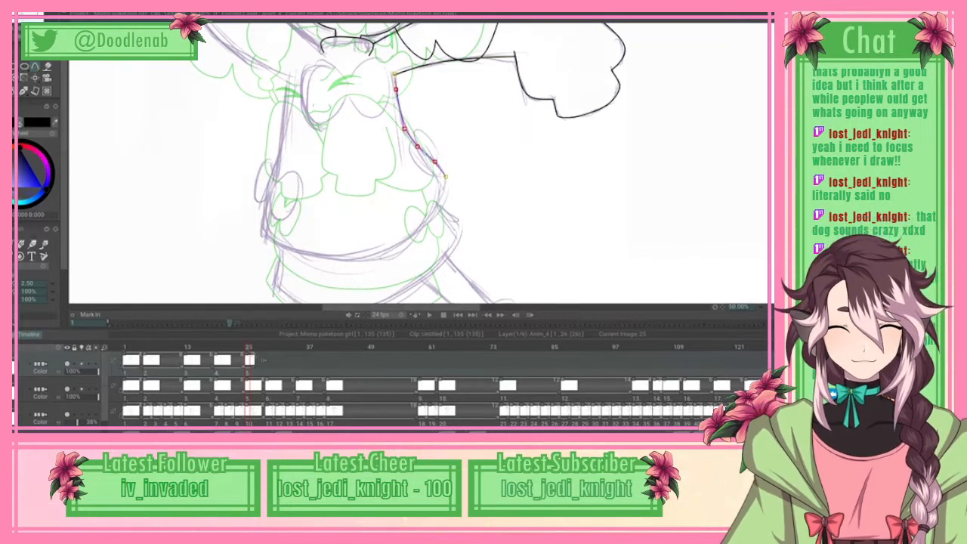
pyautogui.click(446, 176)
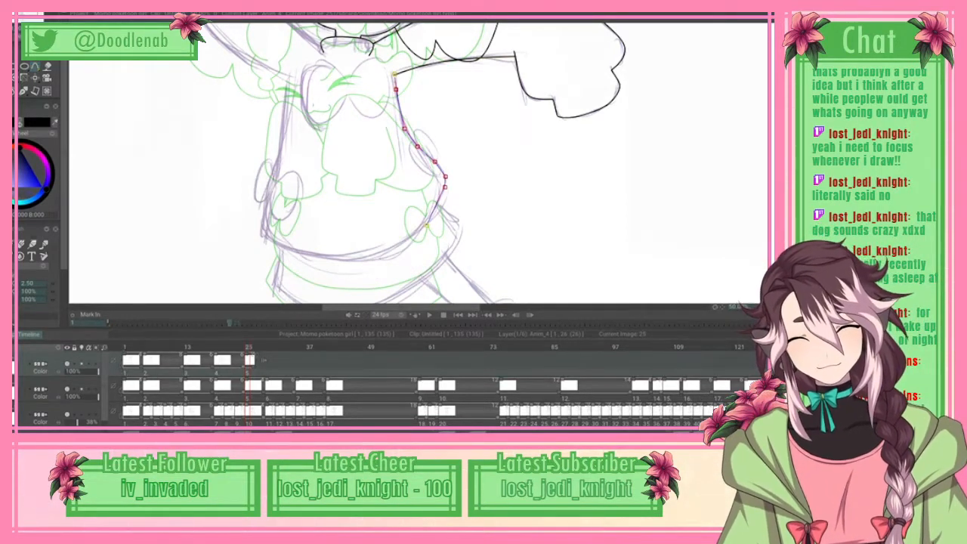
# Step: Continue the dress spline along the curved hem and around the opposite bottom corner
pyautogui.click(426, 226)
pyautogui.click(353, 262)
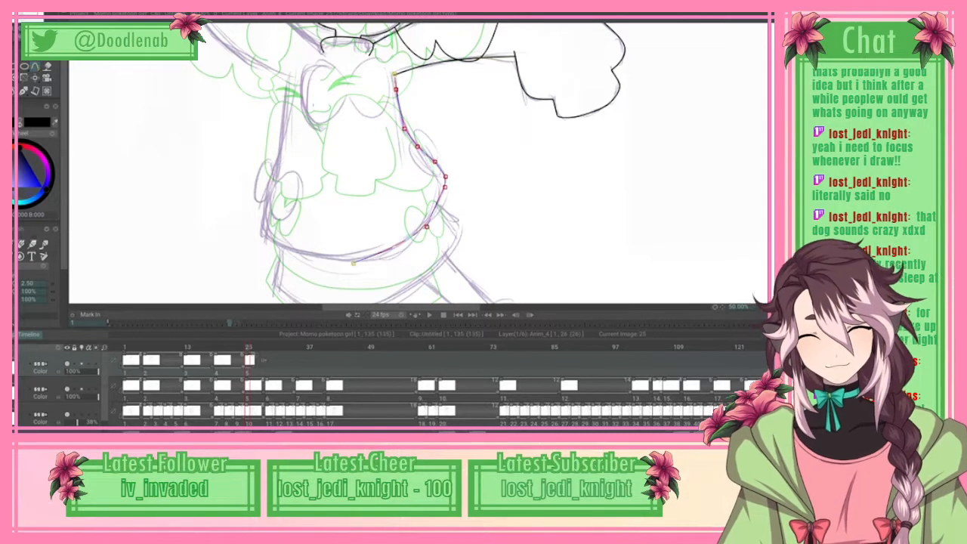
pyautogui.click(310, 257)
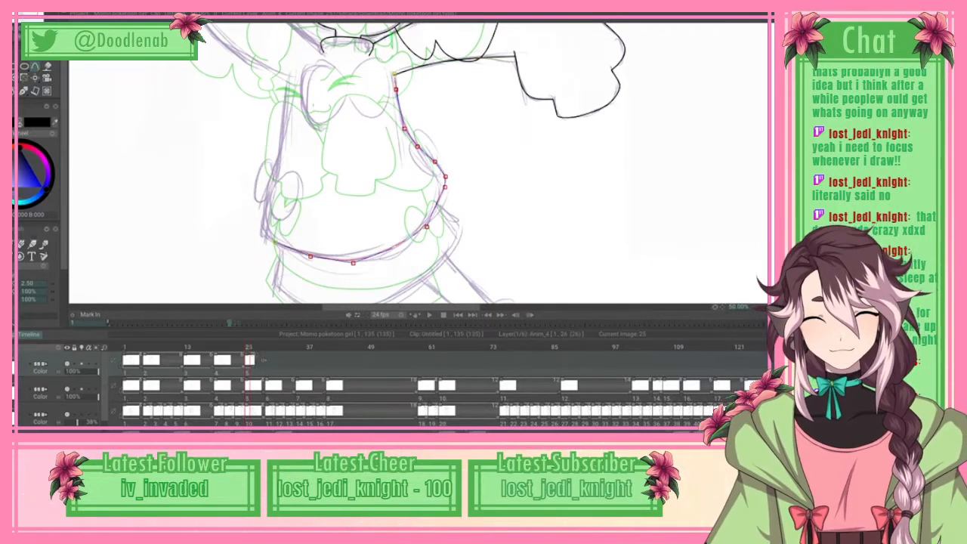
pyautogui.click(274, 242)
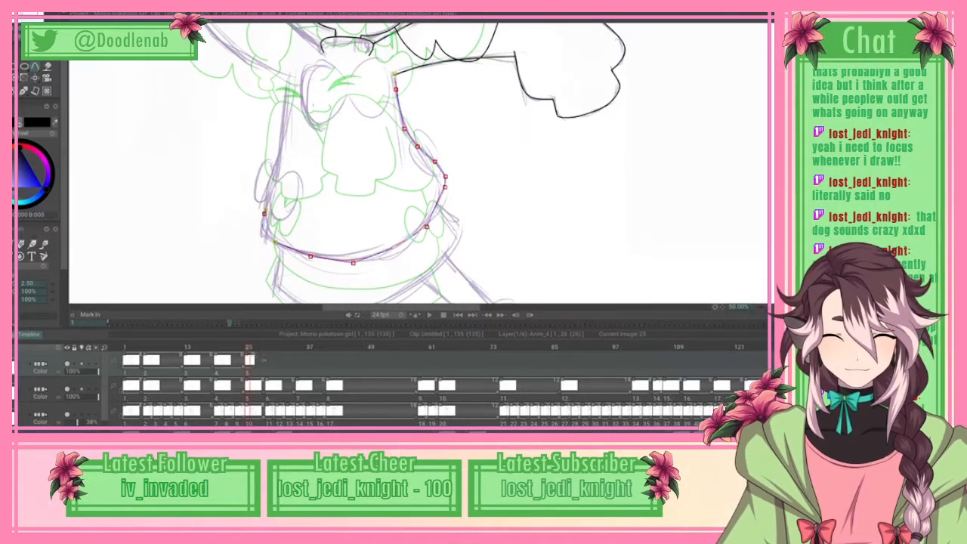
pyautogui.click(262, 221)
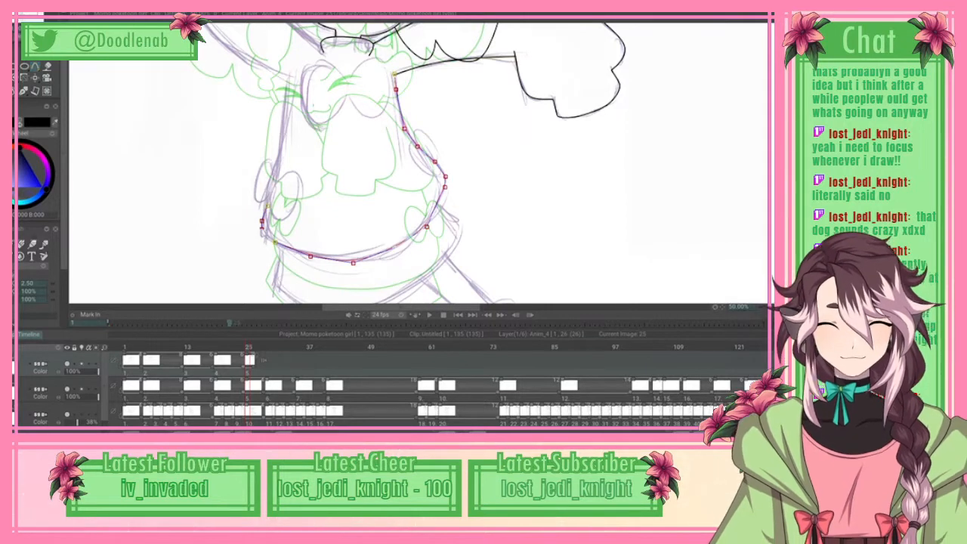
# Step: Continue the dress spline up the opposite side to the other armpit, and apply the curve
pyautogui.click(267, 205)
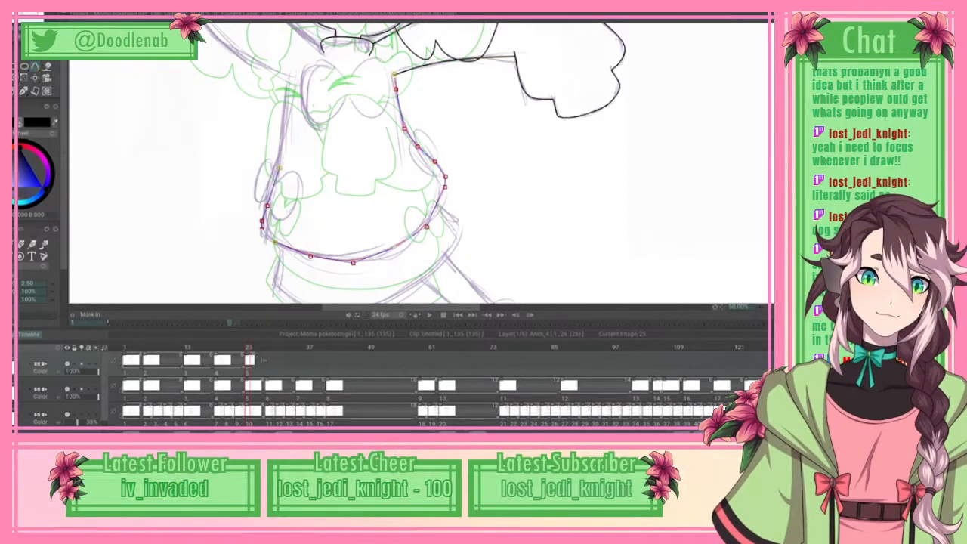
pyautogui.click(282, 143)
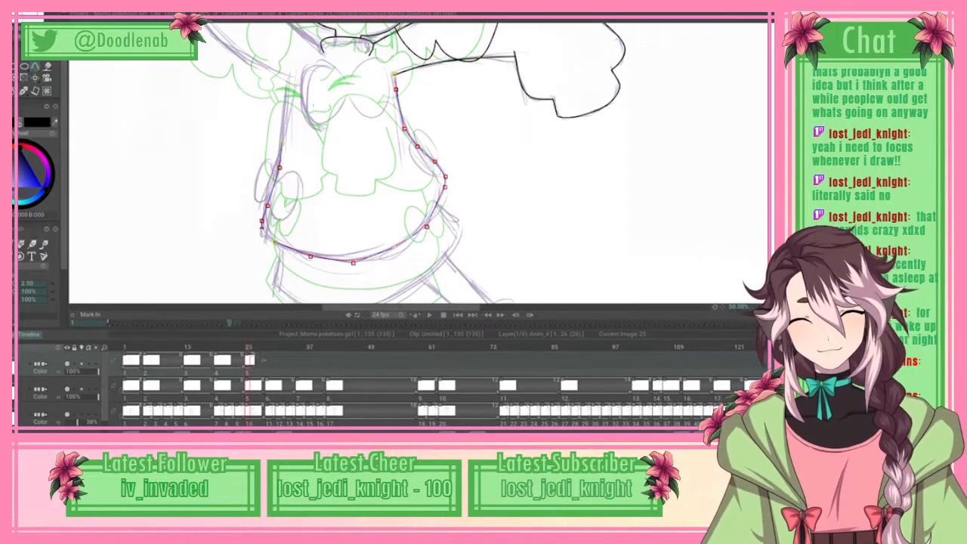
pyautogui.moveTo(283, 143); pyautogui.dragTo(279, 165)
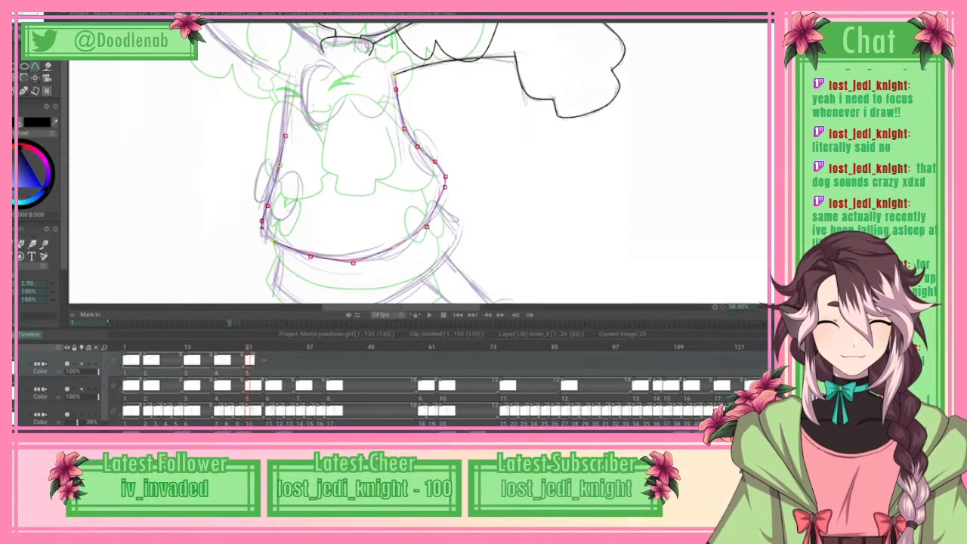
pyautogui.click(288, 101)
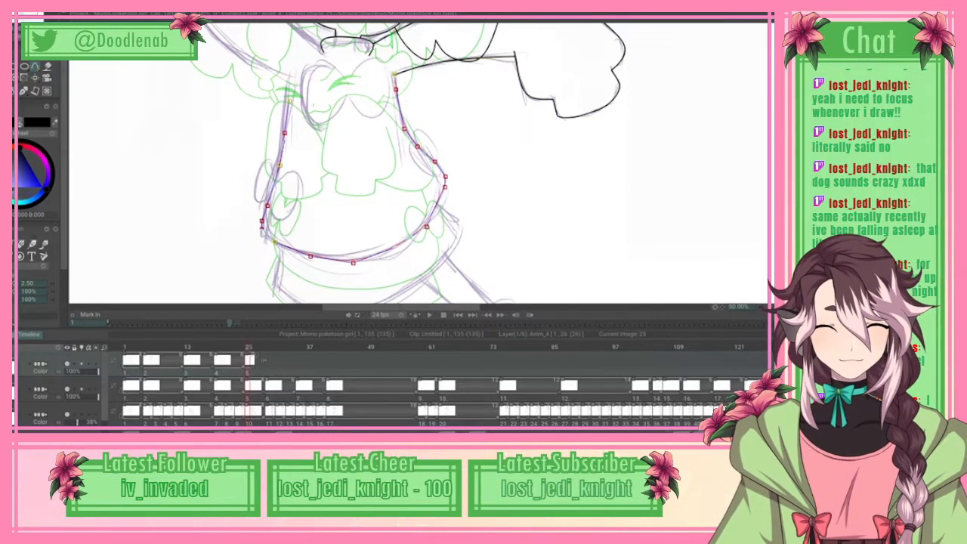
pyautogui.click(291, 81)
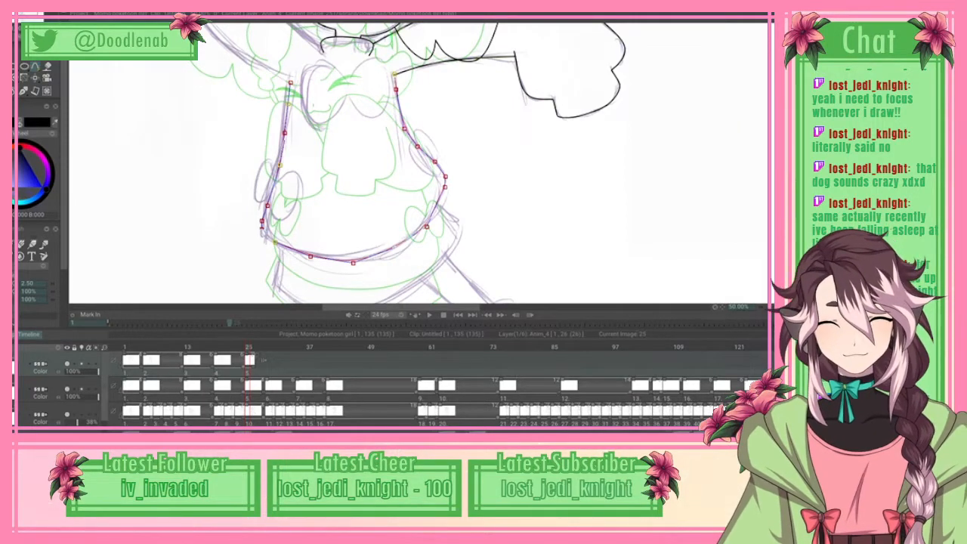
pyautogui.scroll(2, 419, 163)
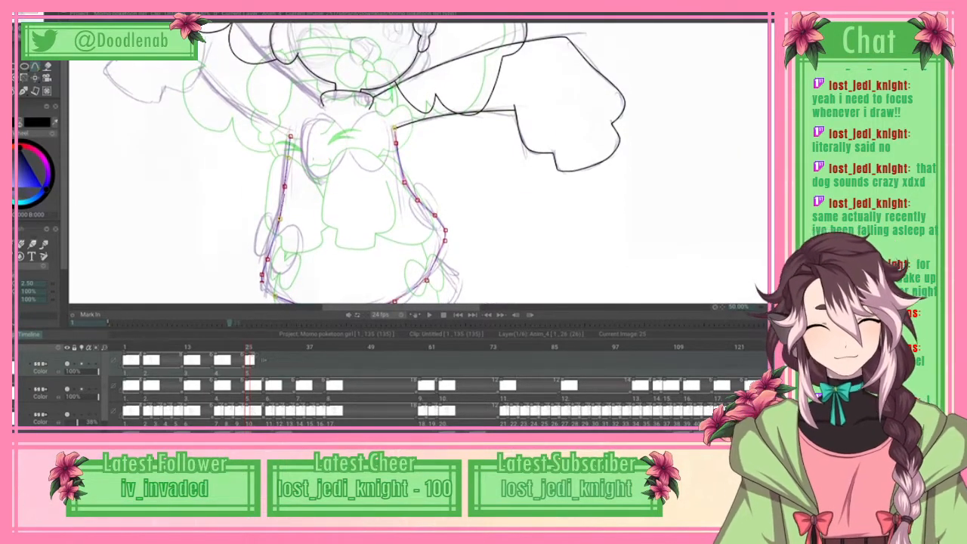
pyautogui.click(19, 11)
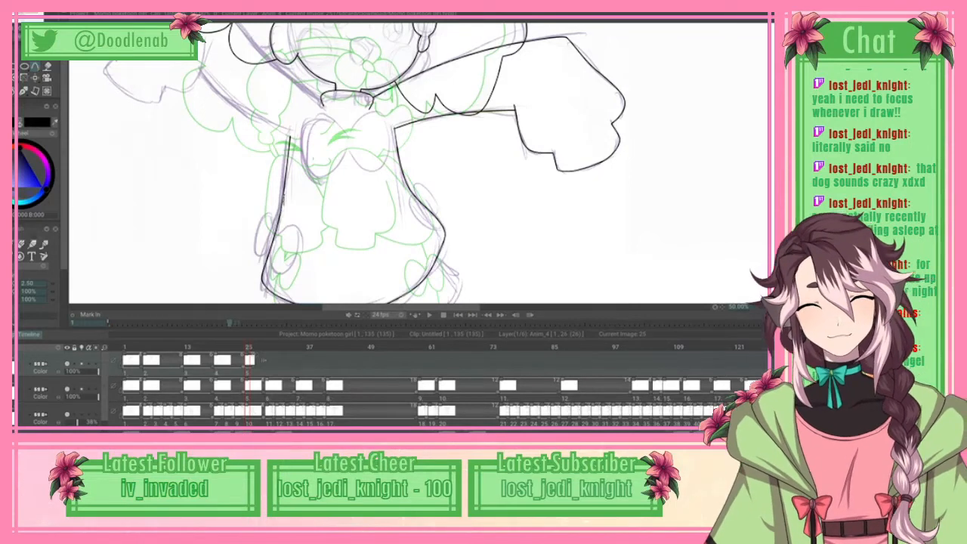
# Step: Spline the raised arm's upper edge from the collar over the sleeve's top corner, and around its outer edge into the side notch
pyautogui.scroll(4, 421, 163)
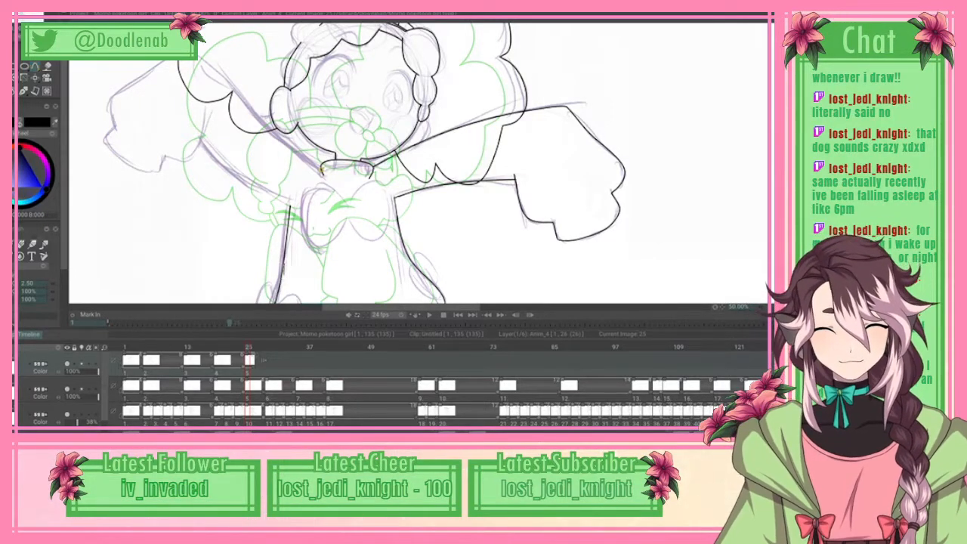
pyautogui.click(277, 137)
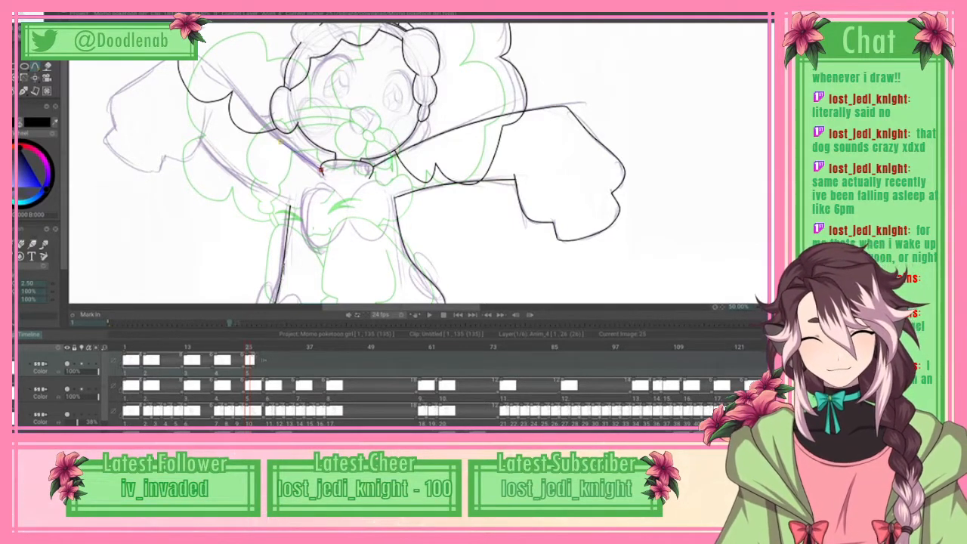
pyautogui.click(219, 73)
pyautogui.click(199, 55)
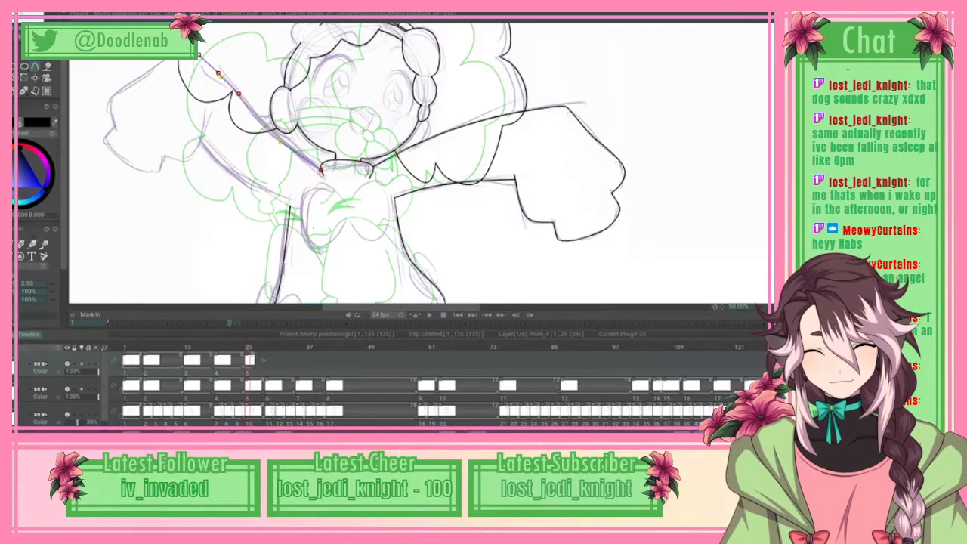
pyautogui.moveTo(219, 74); pyautogui.dragTo(224, 80)
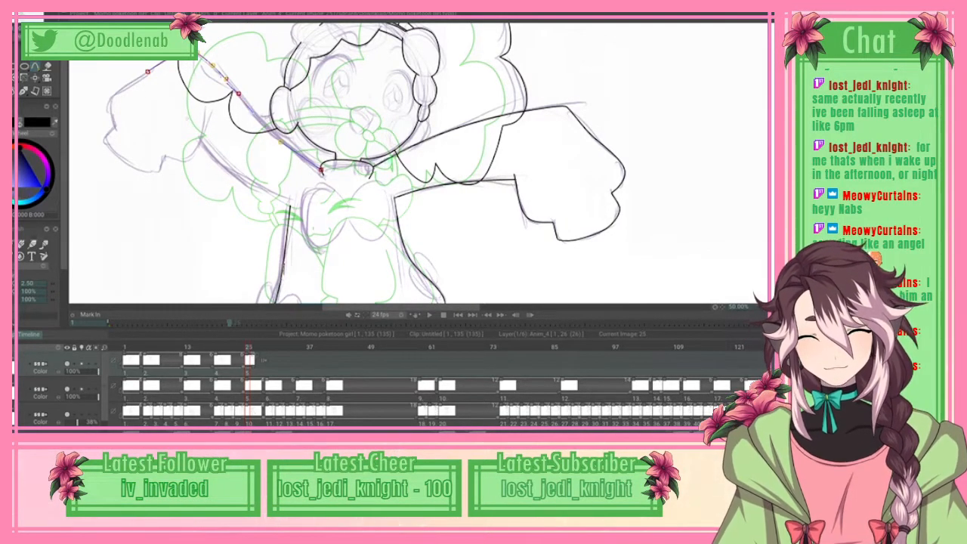
pyautogui.moveTo(108, 101); pyautogui.dragTo(111, 115)
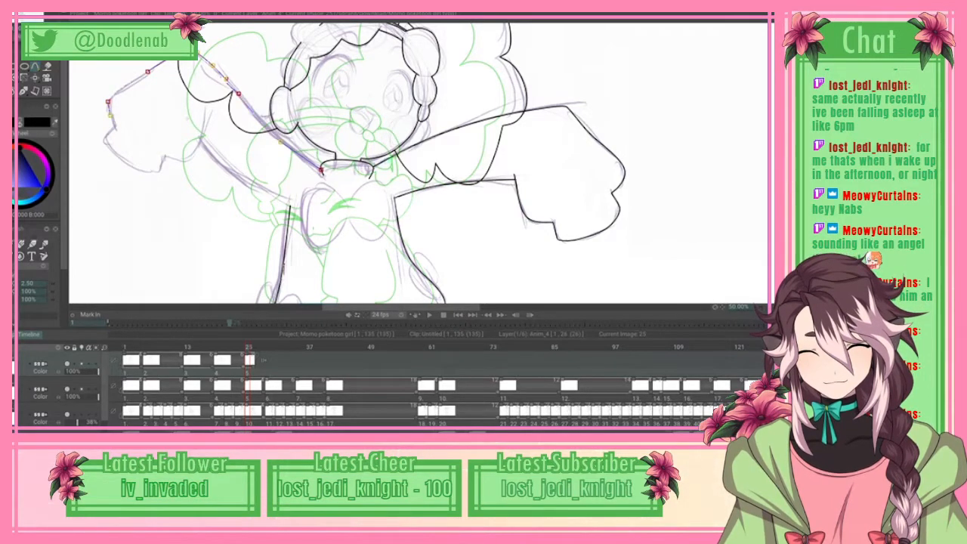
pyautogui.click(118, 129)
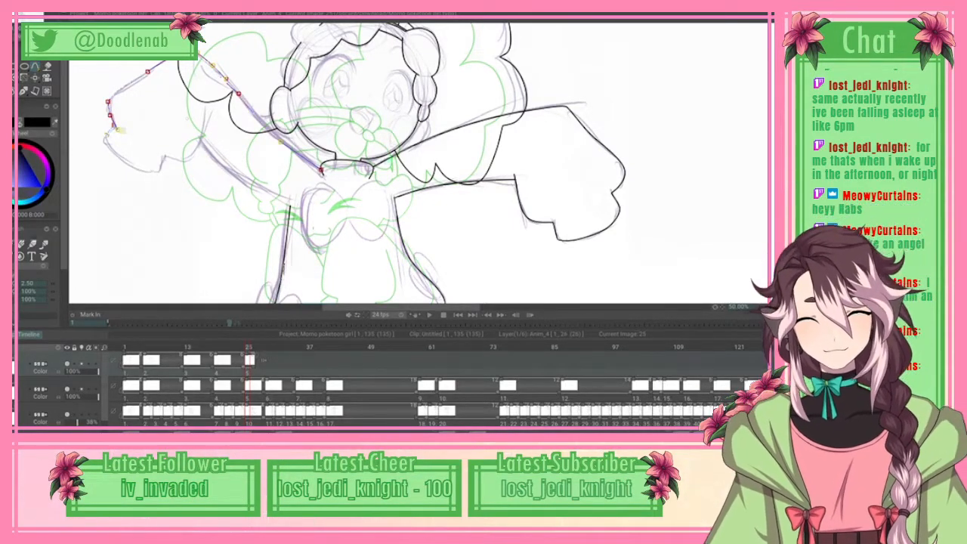
# Step: Continue the raised sleeve's spline around the lower lobe and stepped notch up the inner cuff edge, and apply the curve
pyautogui.moveTo(105, 134); pyautogui.dragTo(164, 155)
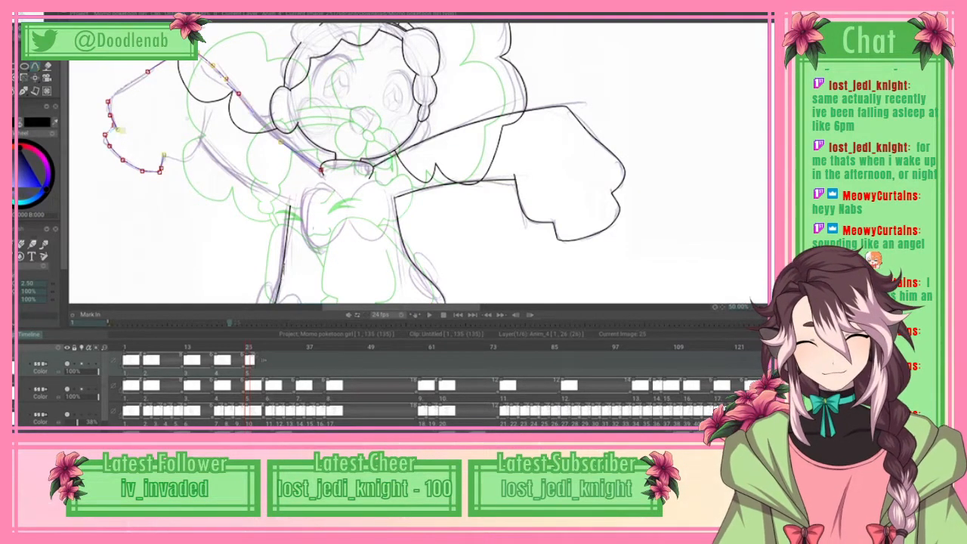
pyautogui.click(165, 157)
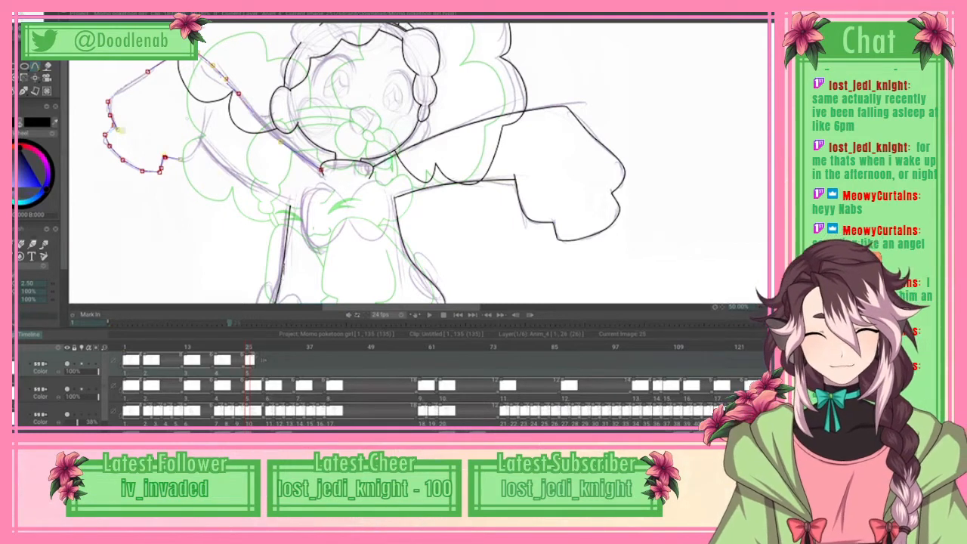
pyautogui.moveTo(180, 161); pyautogui.dragTo(195, 156)
pyautogui.click(195, 157)
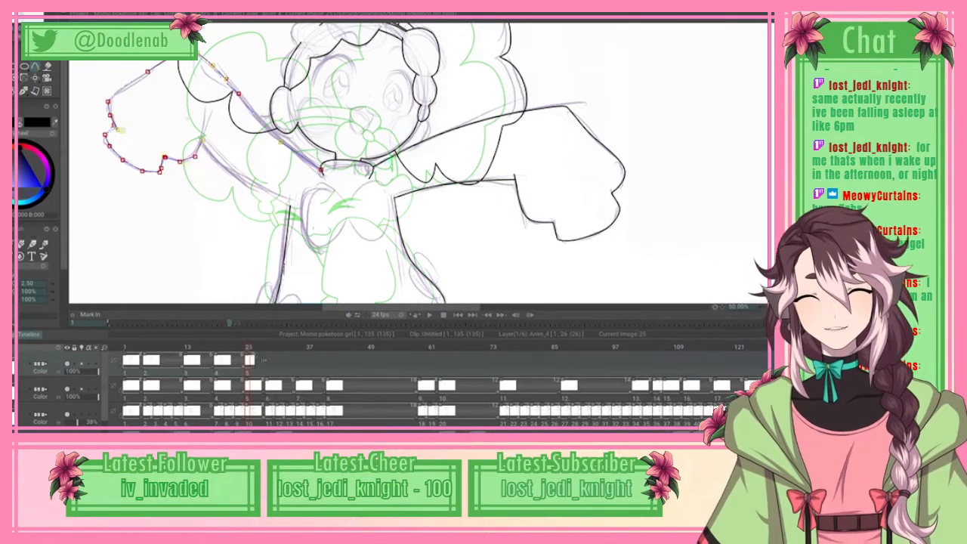
pyautogui.click(202, 140)
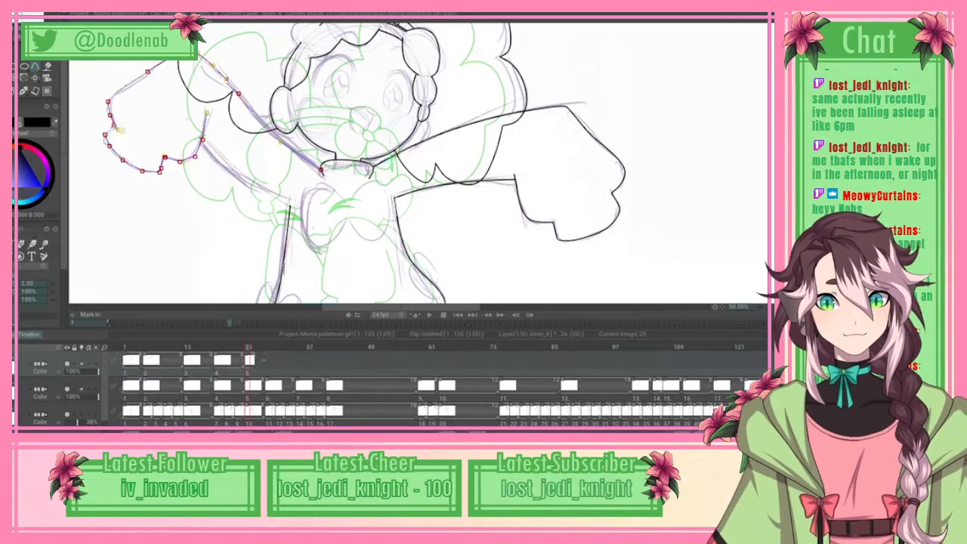
pyautogui.click(22, 15)
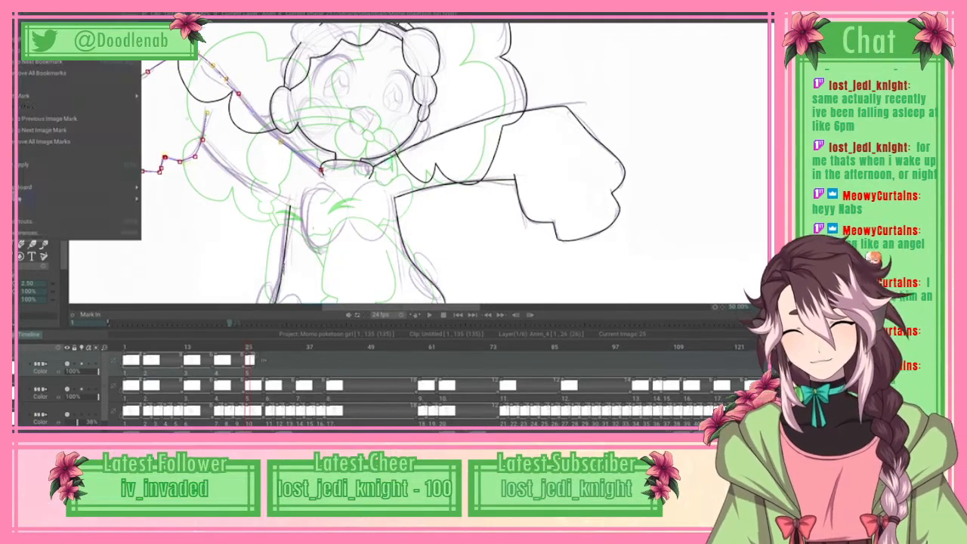
pyautogui.click(26, 164)
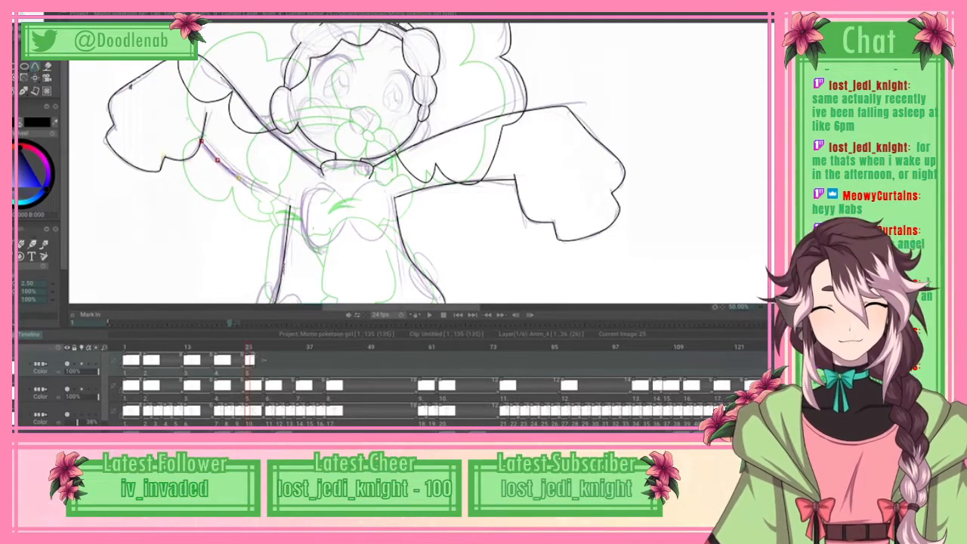
# Step: Spline the underside of the raised arm from the inner cuff to the armpit at the dress's side, and apply the curve
pyautogui.click(269, 194)
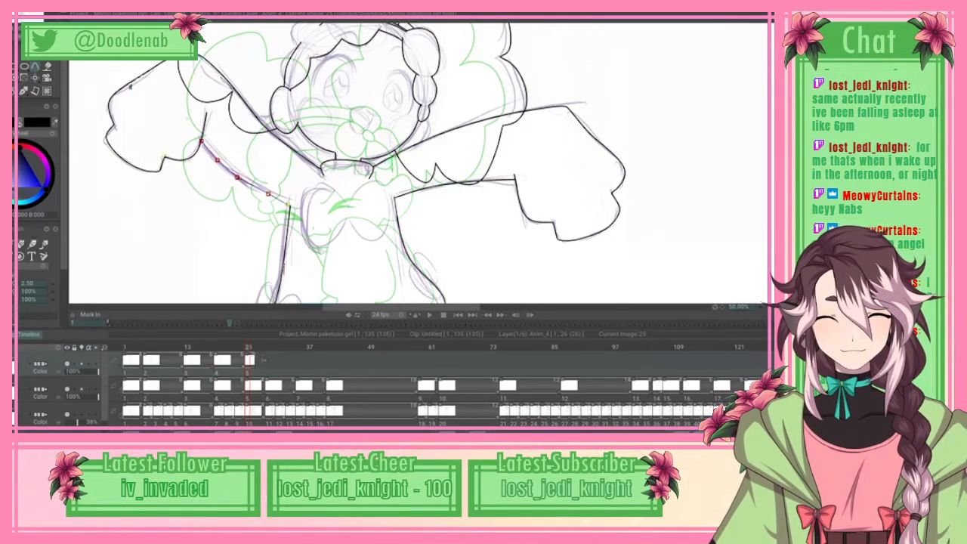
pyautogui.click(289, 204)
pyautogui.moveTo(289, 204); pyautogui.dragTo(265, 193)
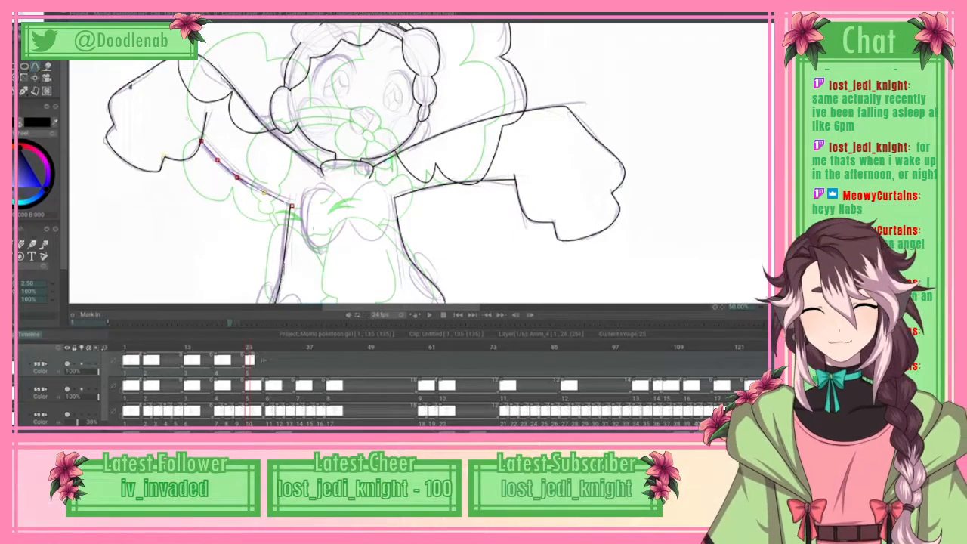
pyautogui.click(18, 15)
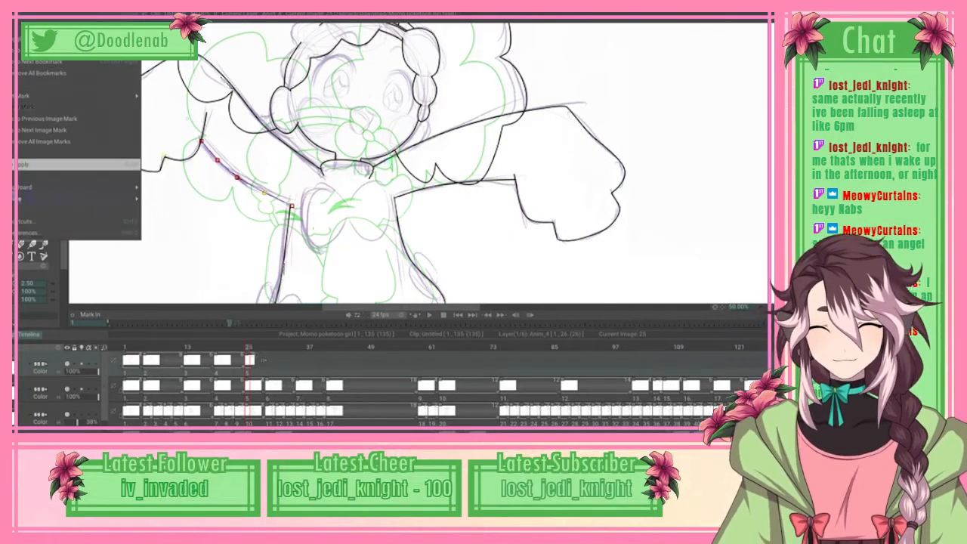
pyautogui.click(76, 164)
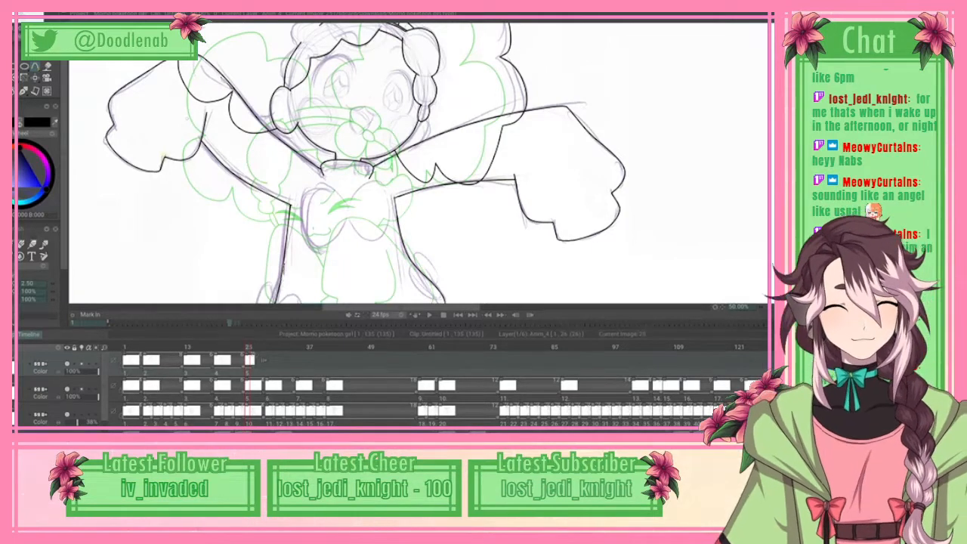
# Step: Spline the chest bow's first lobe around its outer edge and along its underside to the lower centre notch
pyautogui.scroll(-3, 419, 163)
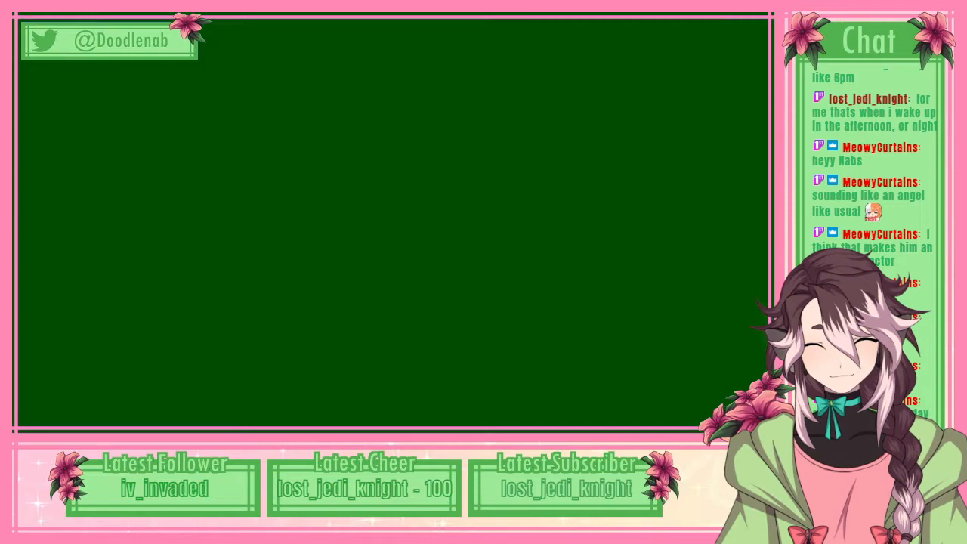
pyautogui.click(307, 165)
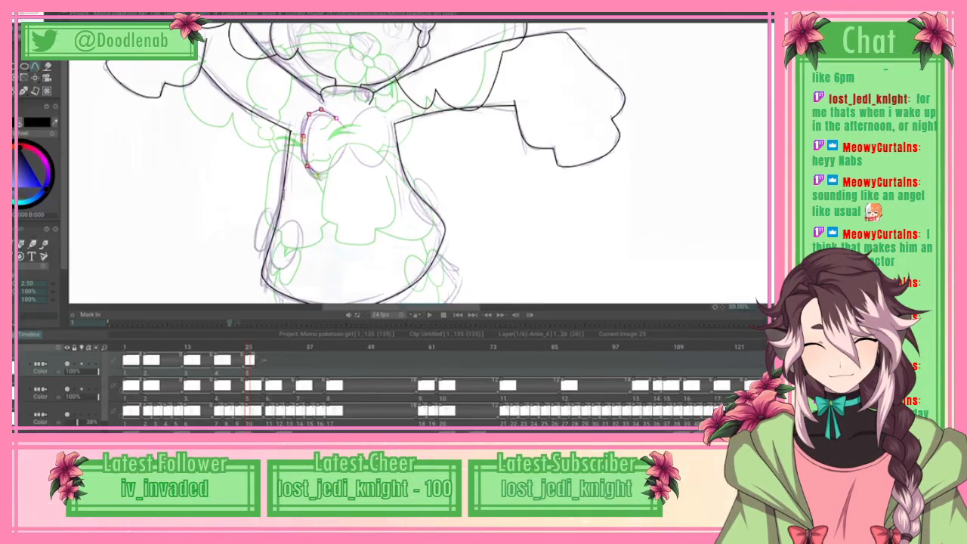
pyautogui.click(319, 174)
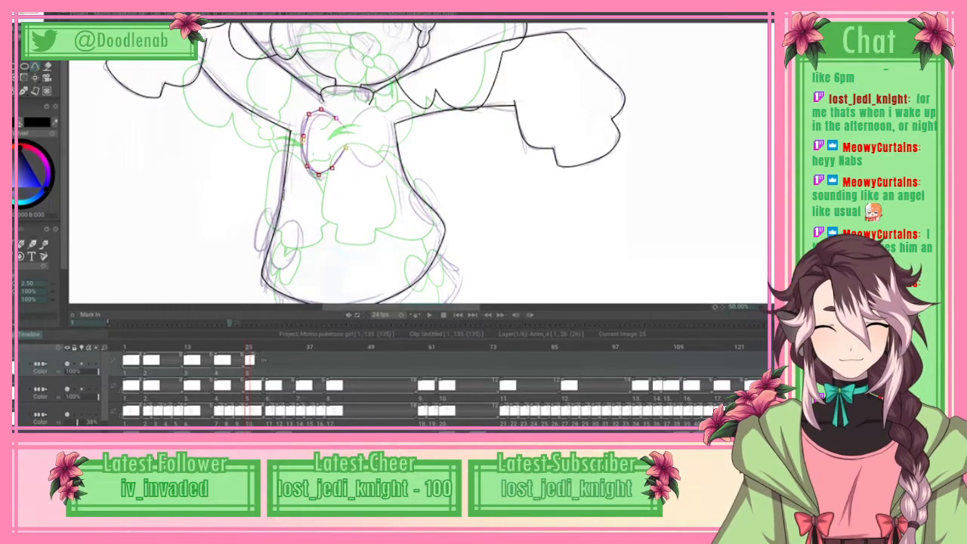
pyautogui.moveTo(332, 168); pyautogui.dragTo(337, 167)
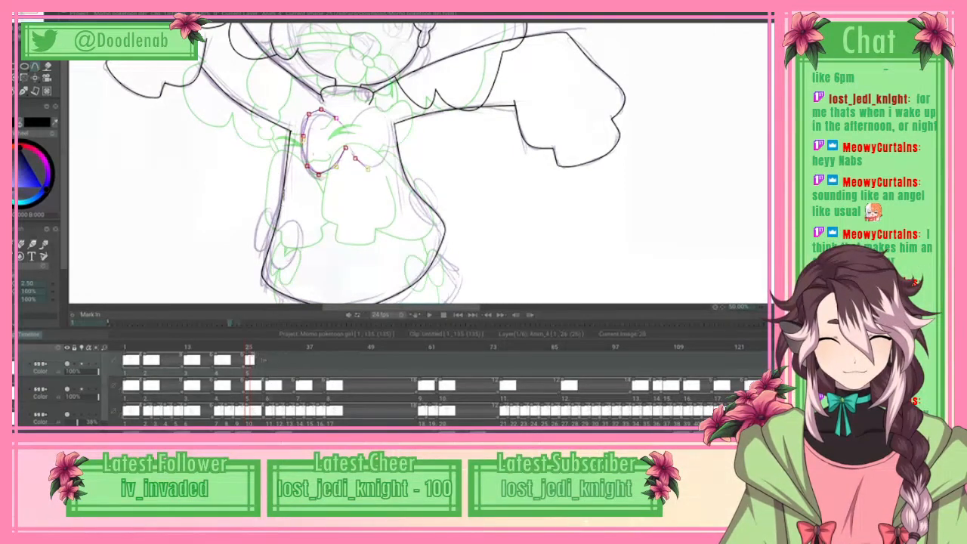
# Step: Continue the chest bow's spline around the second lobe and back to the upper centre notch, and apply the curve
pyautogui.click(379, 168)
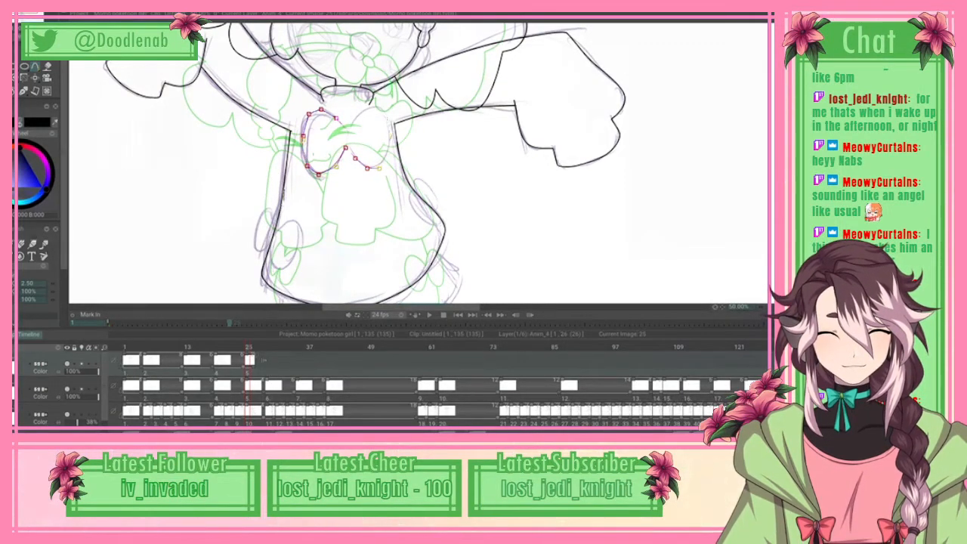
pyautogui.click(387, 157)
pyautogui.click(391, 137)
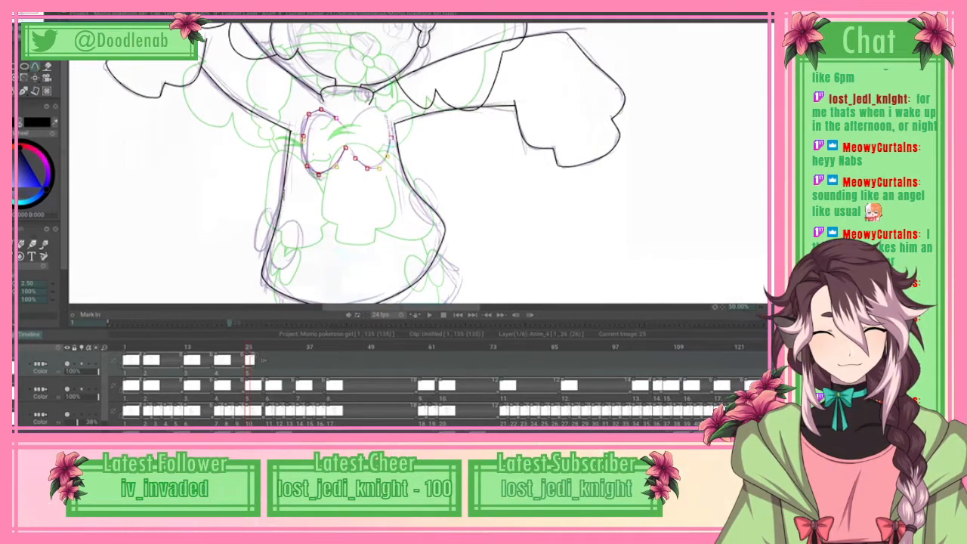
pyautogui.click(389, 119)
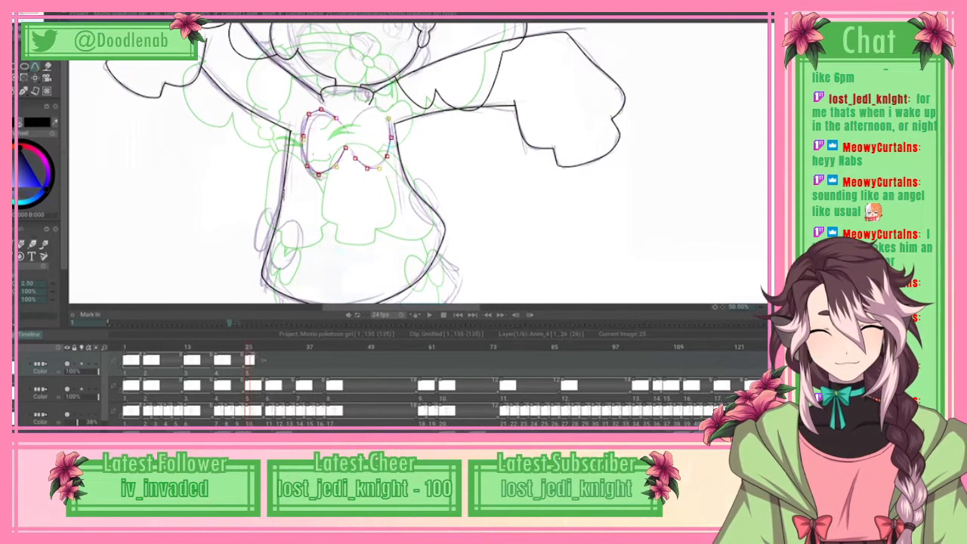
pyautogui.click(381, 107)
pyautogui.click(363, 112)
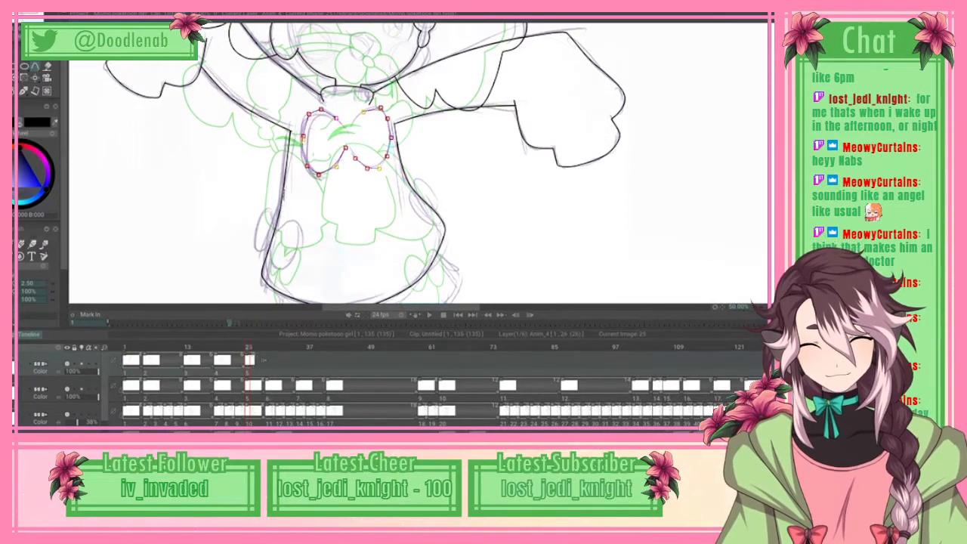
pyautogui.click(353, 121)
pyautogui.click(348, 131)
pyautogui.moveTo(381, 107); pyautogui.dragTo(379, 108)
pyautogui.rightClick(379, 108)
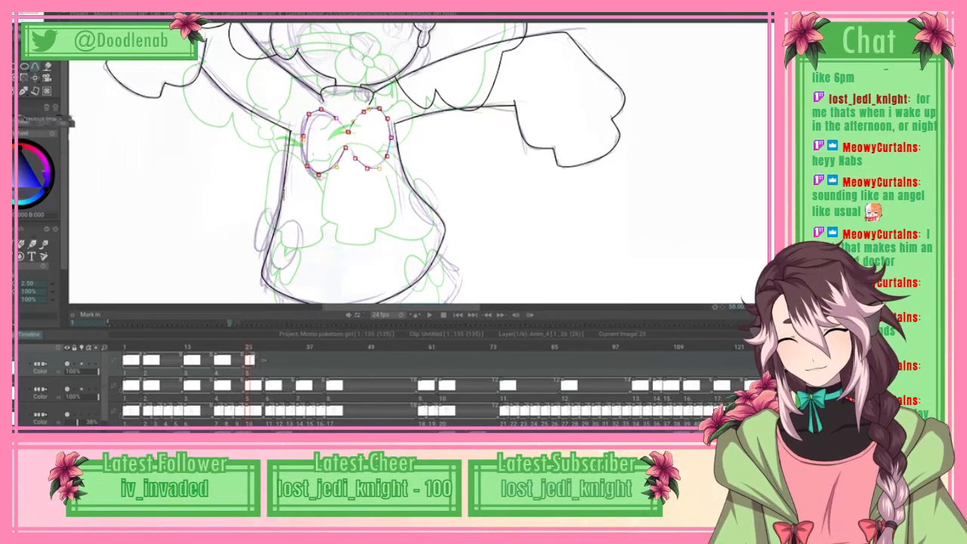
pyautogui.click(76, 164)
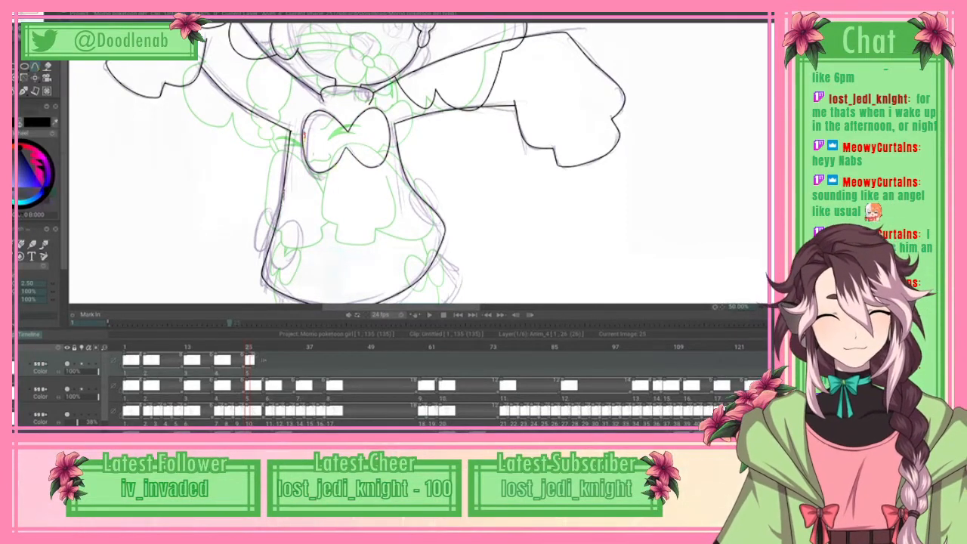
# Step: Spline the two rounded lobes of the small bow on the dress's side below the extended arm, and apply the curve
pyautogui.scroll(-5, 420, 163)
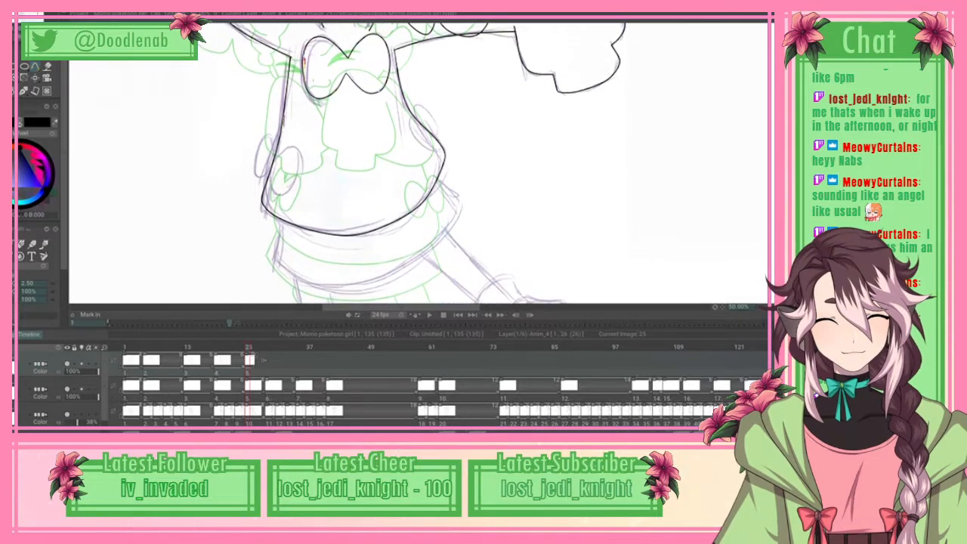
pyautogui.scroll(-2, 421, 164)
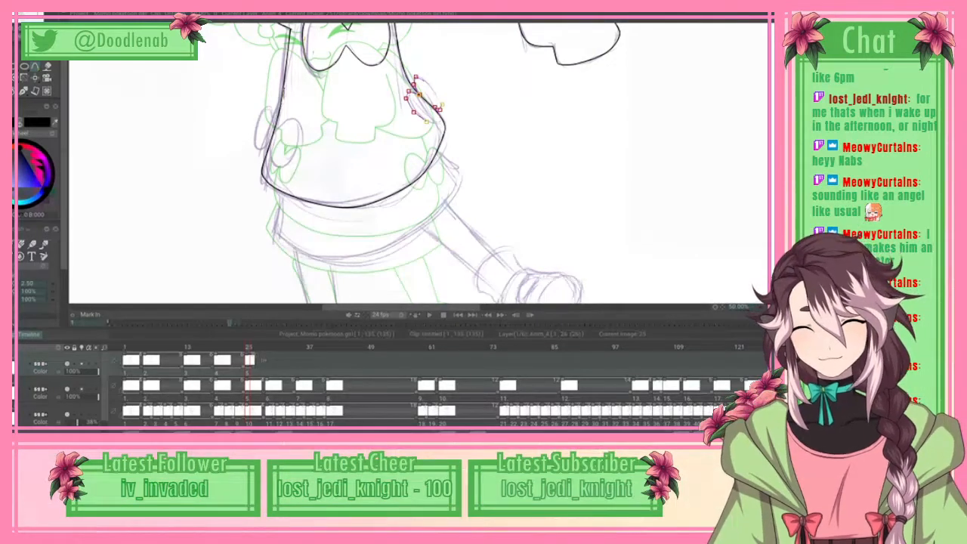
pyautogui.rightClick(35, 66)
pyautogui.click(46, 165)
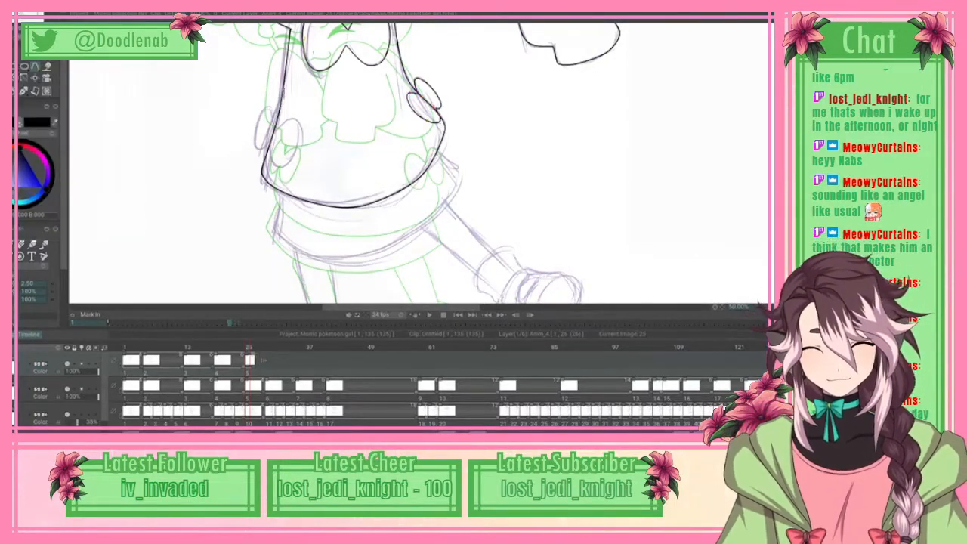
# Step: Clean up the overlapping lines where the small side bow meets the dress outline, using the eraser
pyautogui.press('e')
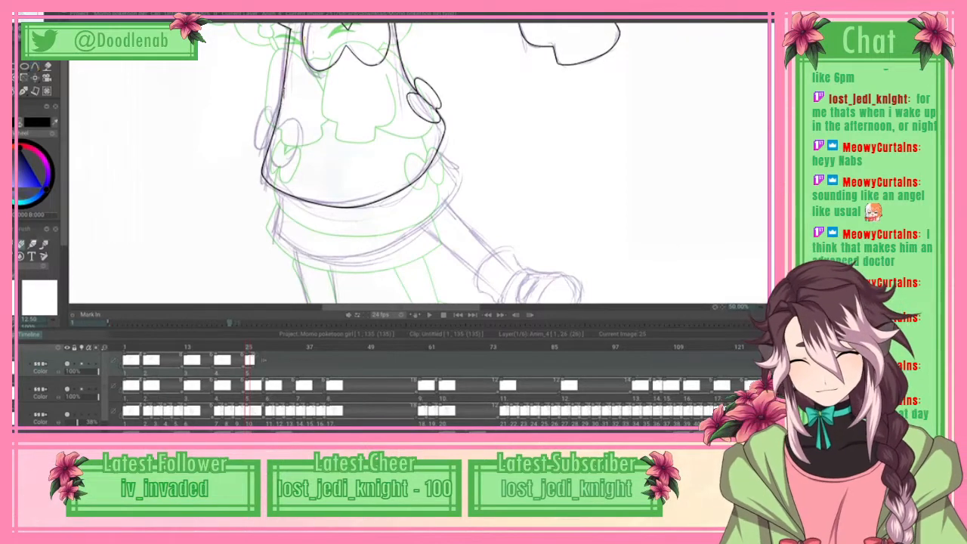
pyautogui.press('b')
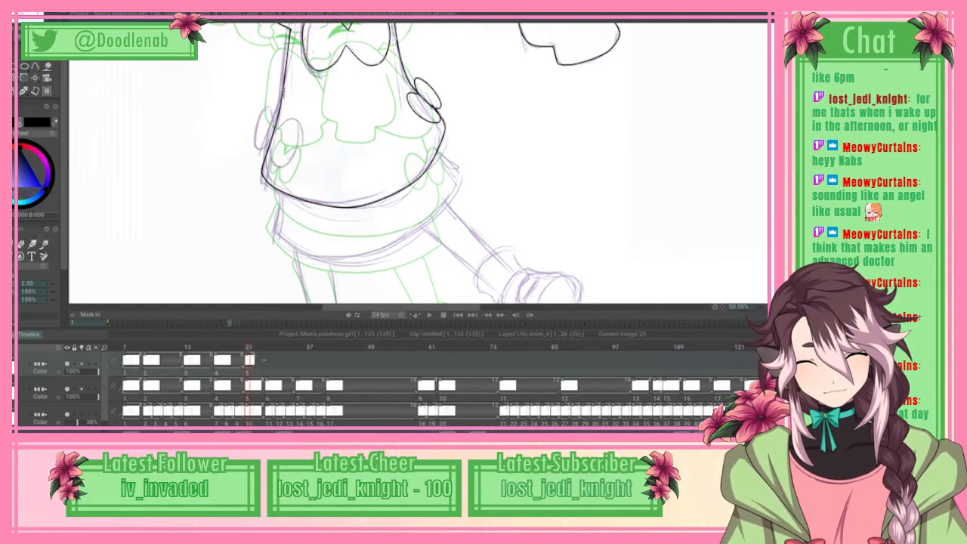
pyautogui.press('e')
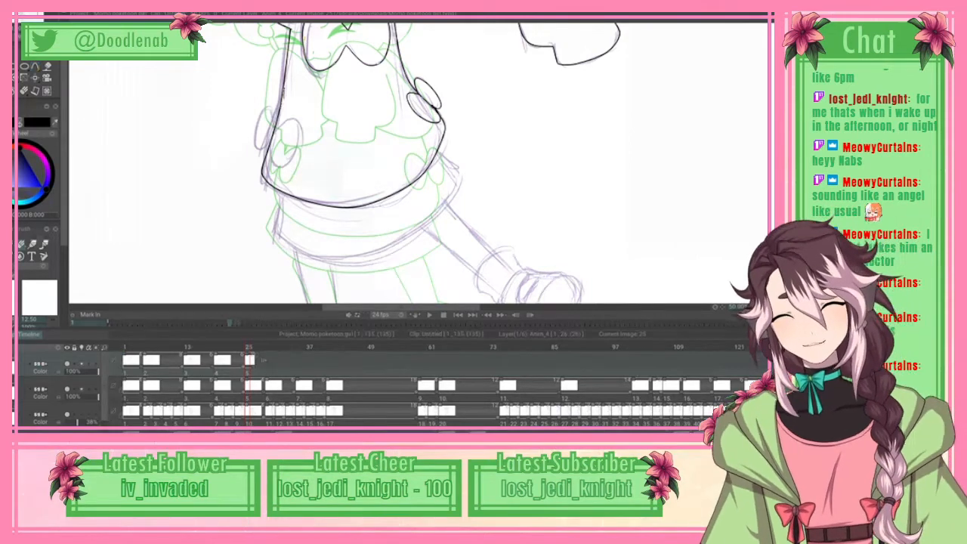
# Step: Spline both lobes of the matching small bow on the dress's opposite side, and apply the curve
pyautogui.press('b')
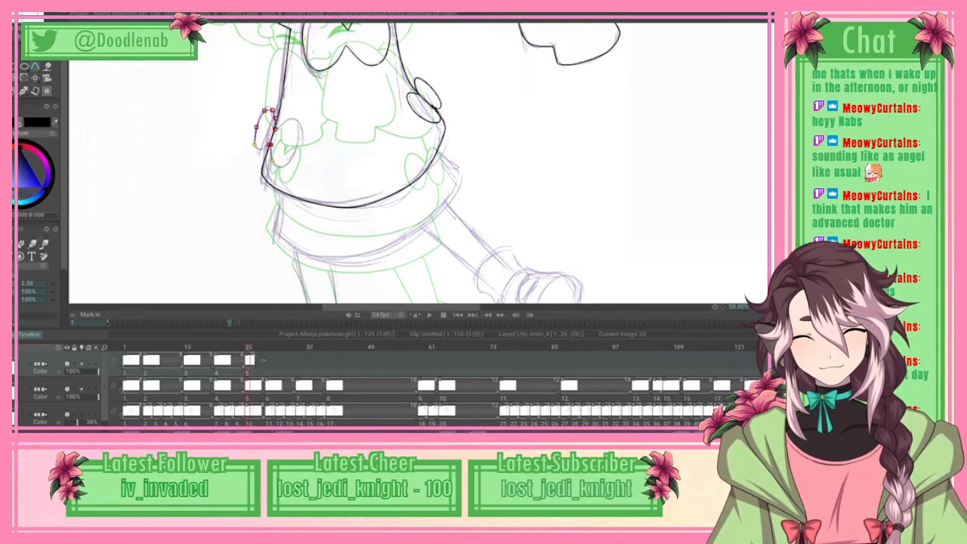
pyautogui.click(297, 146)
pyautogui.click(300, 130)
pyautogui.click(292, 120)
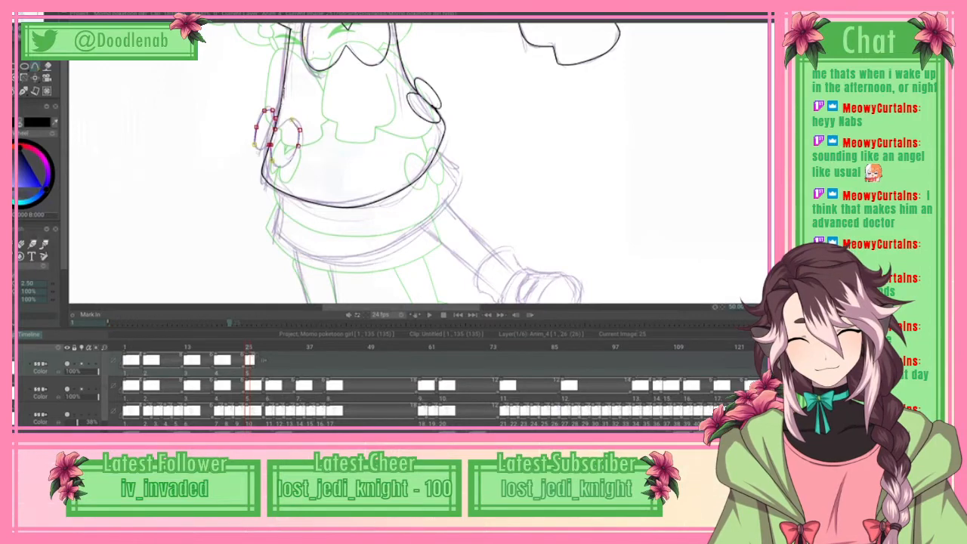
pyautogui.moveTo(292, 119)
pyautogui.mouseDown()
pyautogui.moveTo(301, 129)
pyautogui.moveTo(286, 111)
pyautogui.moveTo(284, 121)
pyautogui.mouseUp()
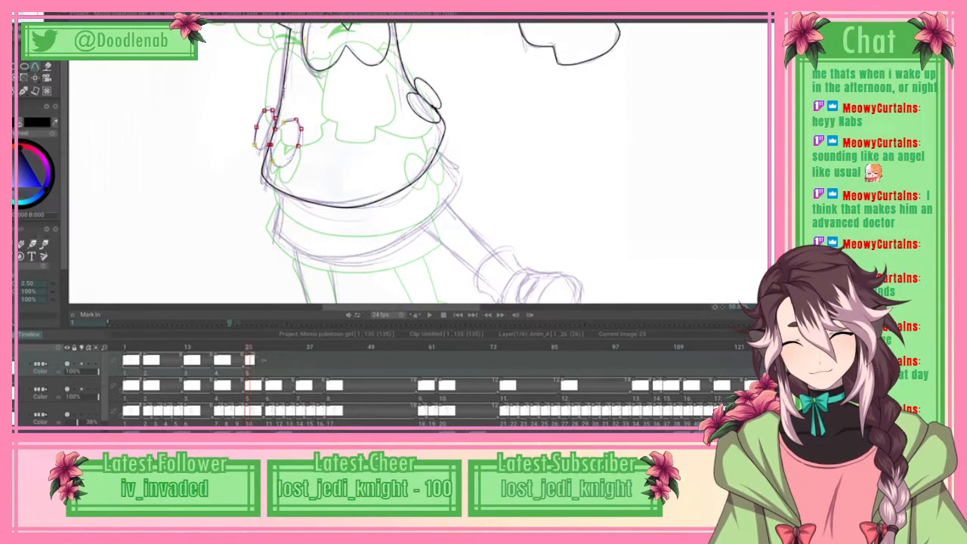
pyautogui.click(276, 128)
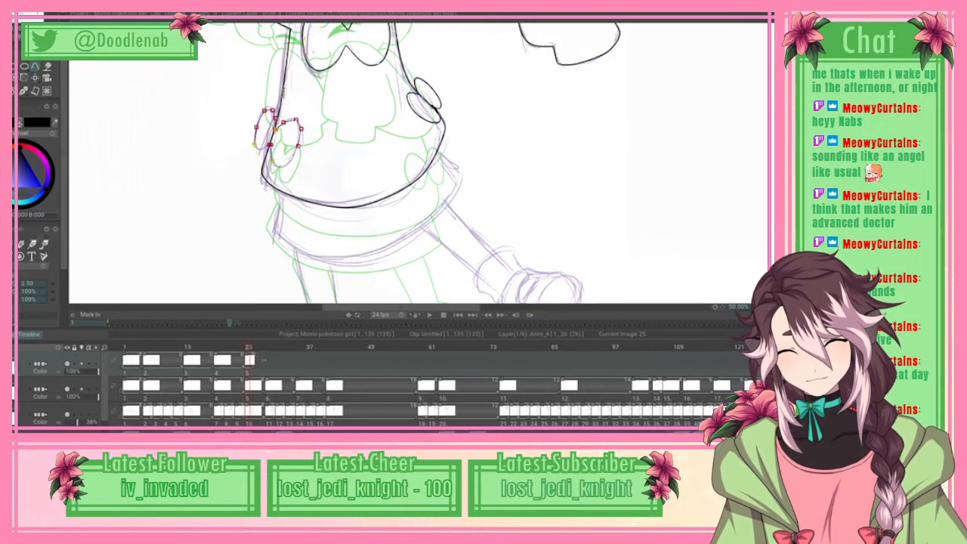
pyautogui.click(20, 14)
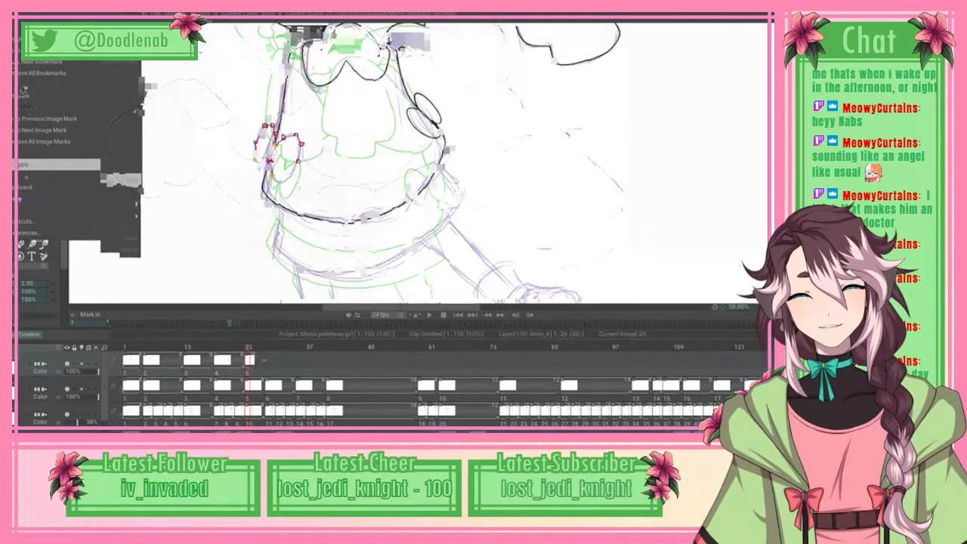
# Step: Draw the nose as a tiny freehand mark between the eyes
pyautogui.scroll(2, 420, 163)
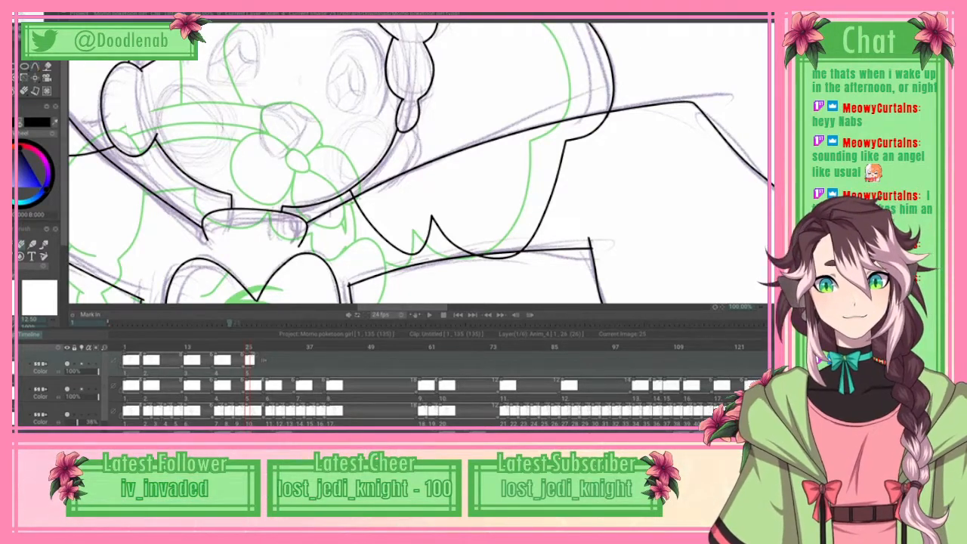
pyautogui.press('n')
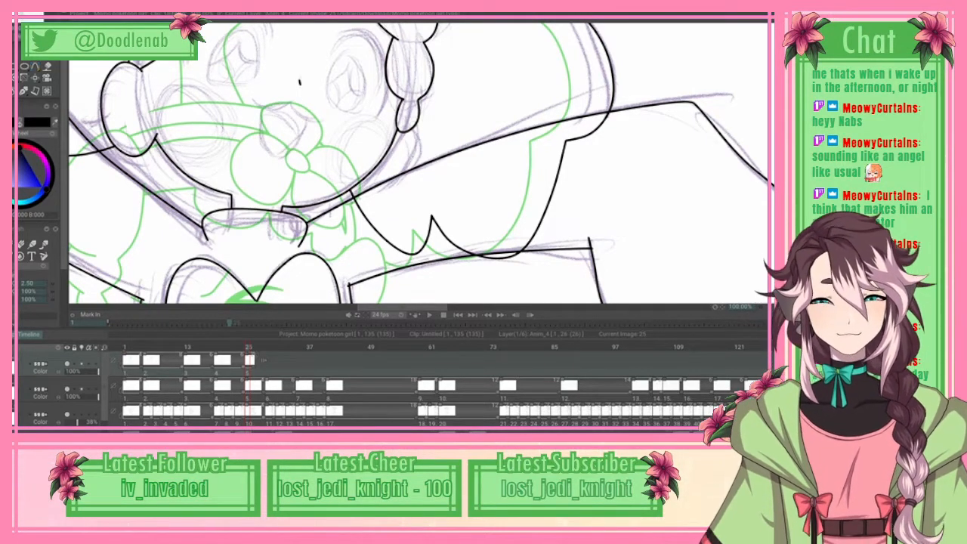
# Step: Spline the upper lip below the nose as two short curves meeting at a central peak, applying each one
pyautogui.moveTo(299, 82)
pyautogui.mouseDown()
pyautogui.moveTo(299, 120)
pyautogui.moveTo(359, 119)
pyautogui.mouseUp()
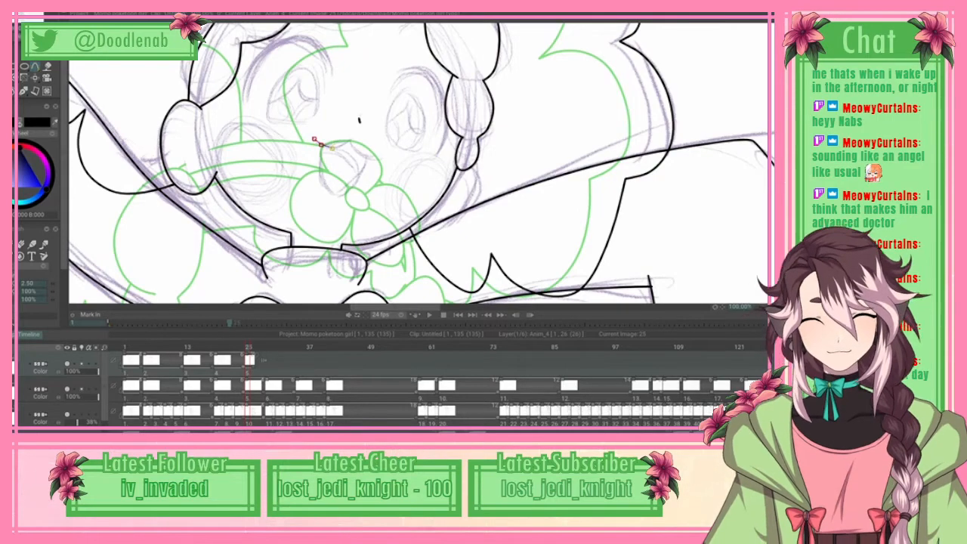
pyautogui.click(351, 141)
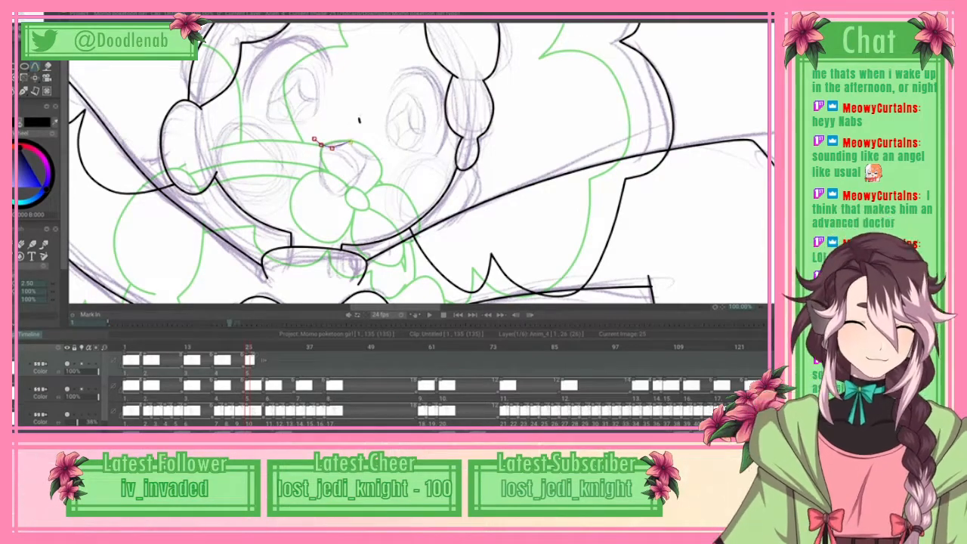
pyautogui.click(19, 21)
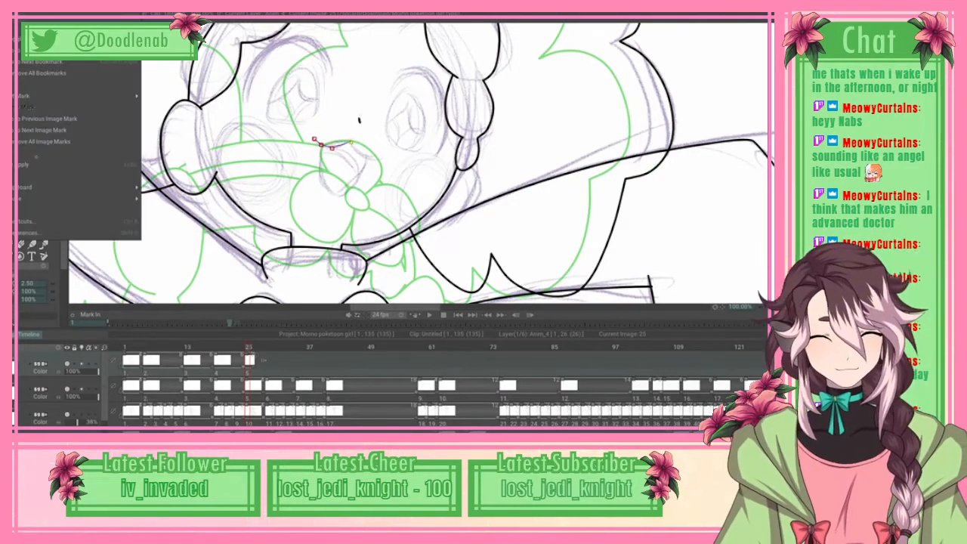
pyautogui.click(36, 163)
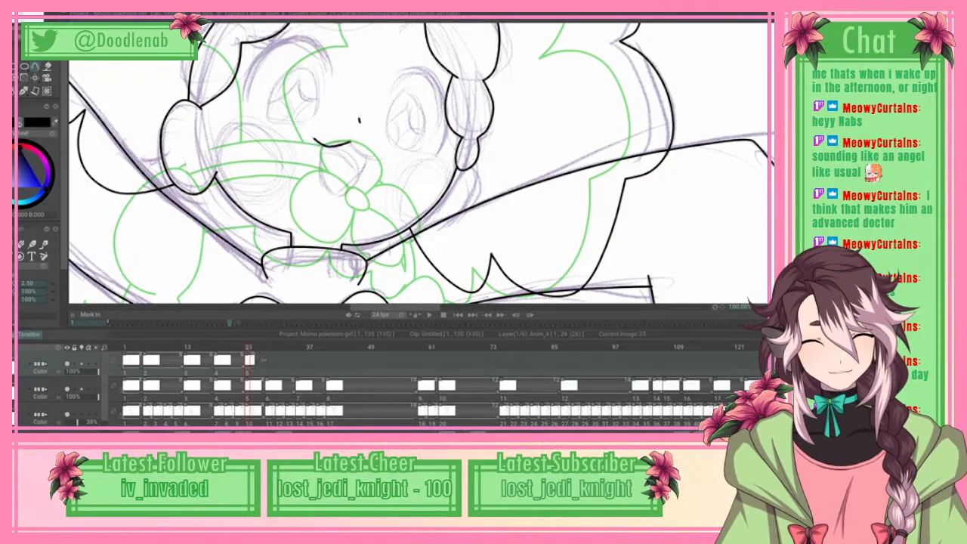
pyautogui.moveTo(351, 141); pyautogui.dragTo(367, 158)
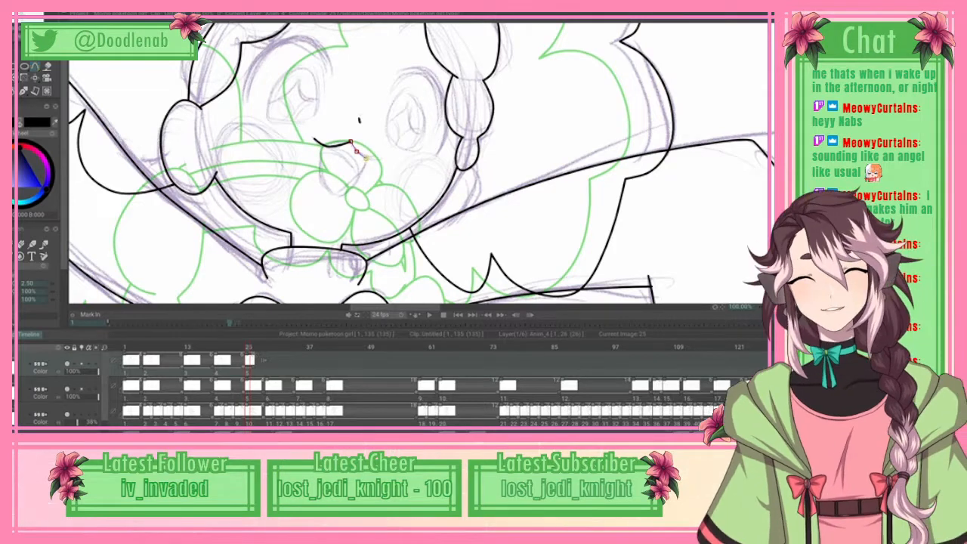
pyautogui.click(366, 159)
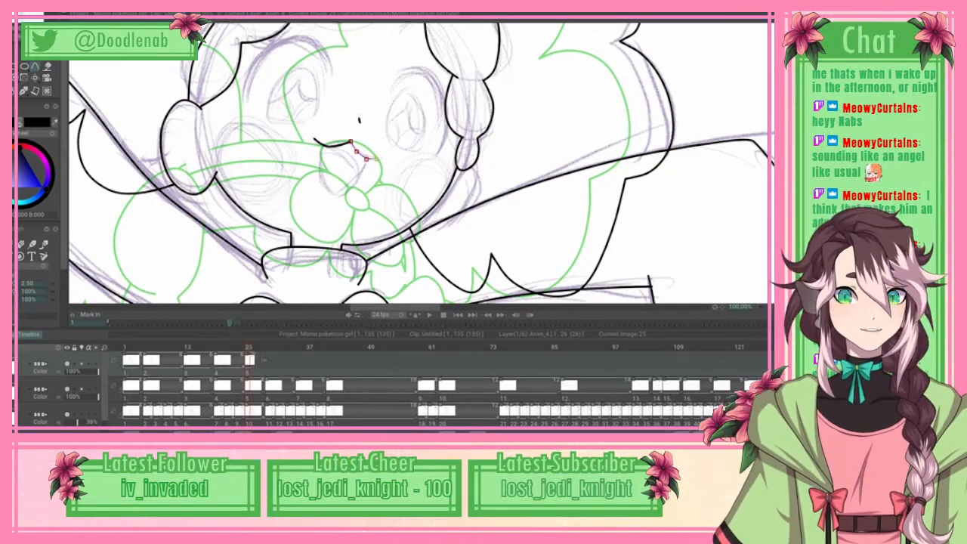
pyautogui.click(29, 22)
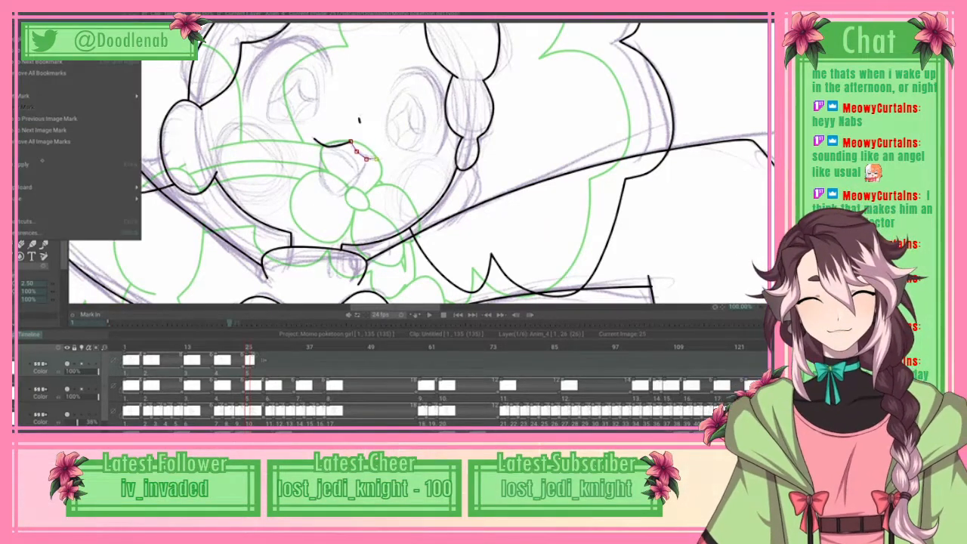
pyautogui.click(42, 164)
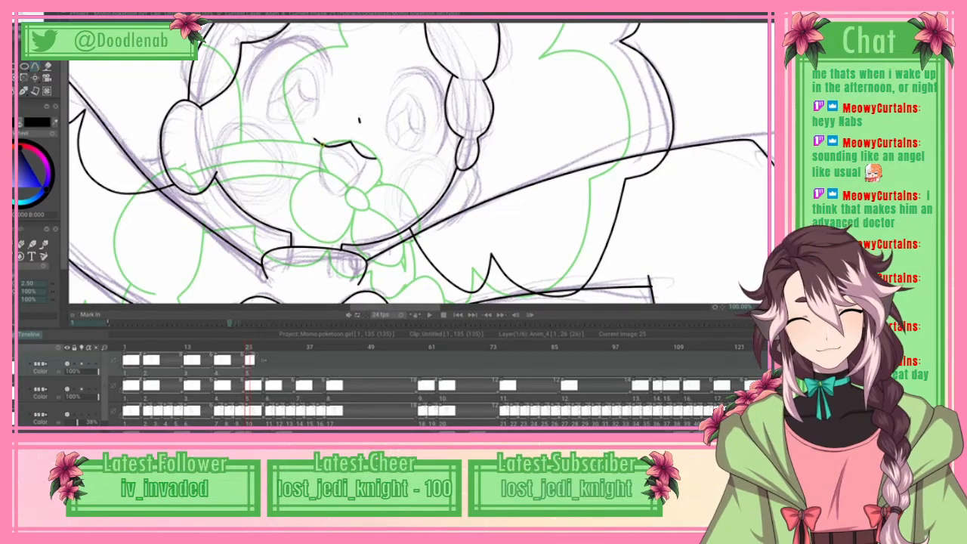
# Step: Spline the open mouth's lower outline as a U-shaped curve joining both ends of the upper lip, and apply the curve
pyautogui.moveTo(318, 147)
pyautogui.mouseDown()
pyautogui.moveTo(319, 186)
pyautogui.moveTo(330, 193)
pyautogui.mouseUp()
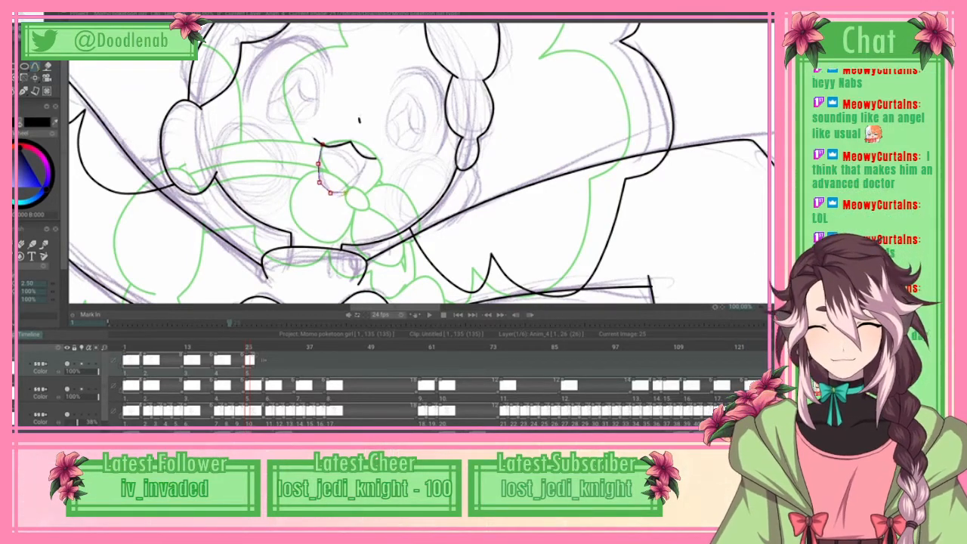
pyautogui.click(346, 192)
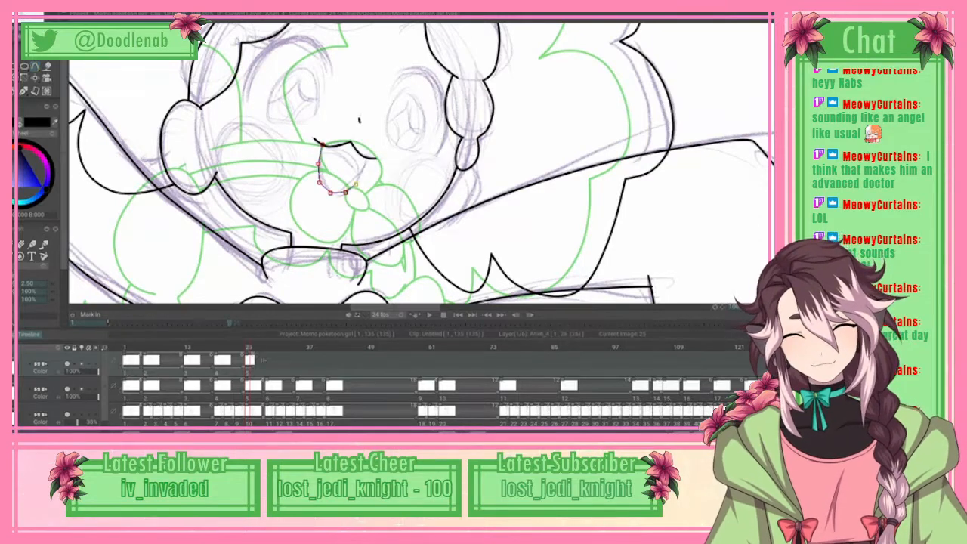
pyautogui.click(363, 168)
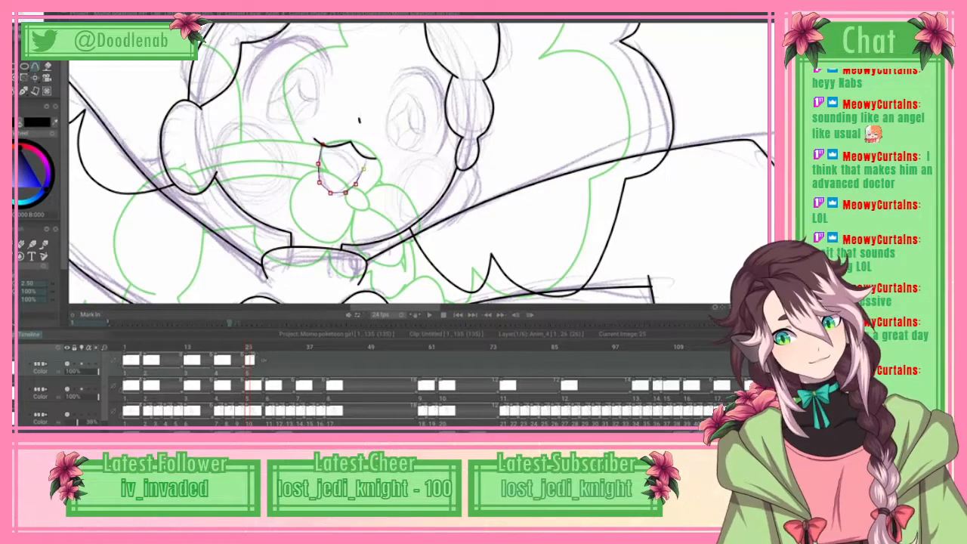
pyautogui.click(369, 159)
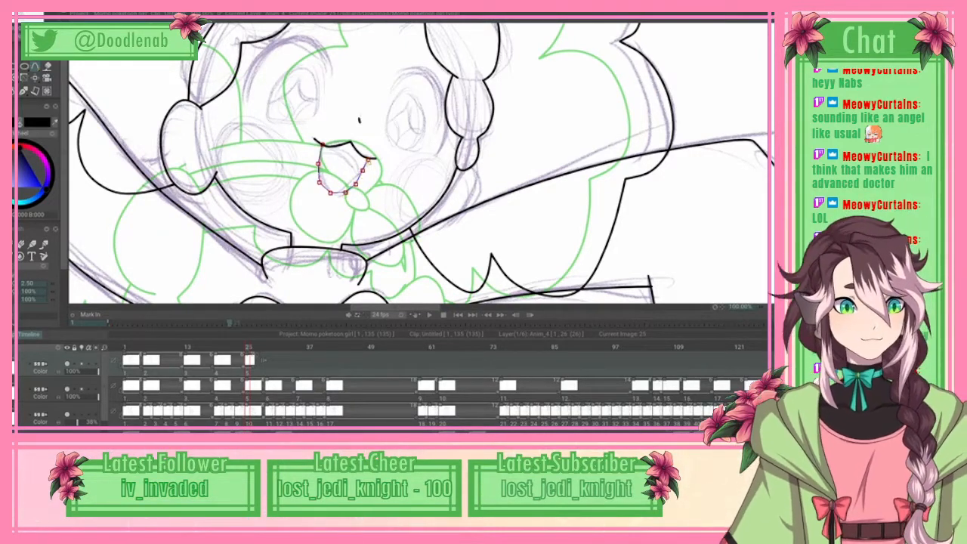
pyautogui.click(30, 9)
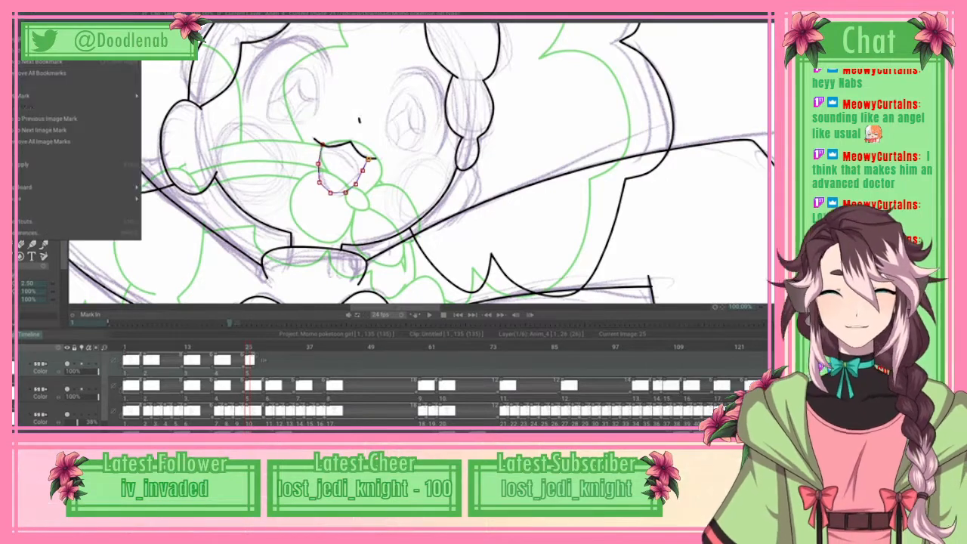
pyautogui.click(79, 164)
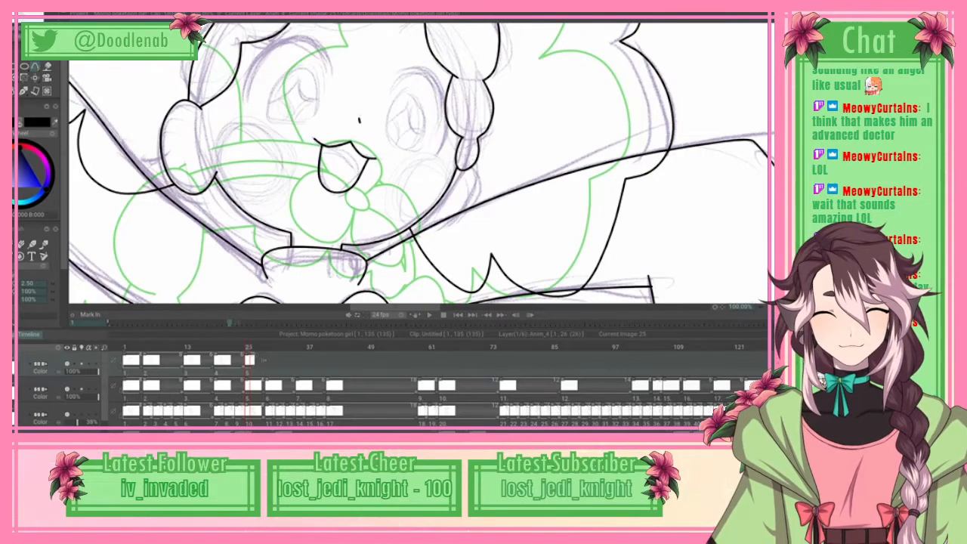
pyautogui.moveTo(605, 15); pyautogui.dragTo(604, 249)
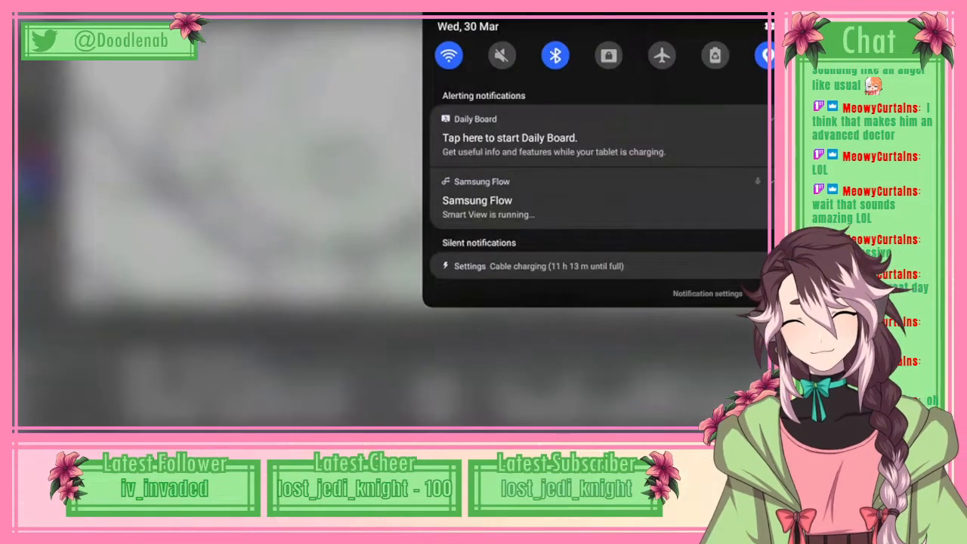
pyautogui.moveTo(605, 291); pyautogui.dragTo(604, 61)
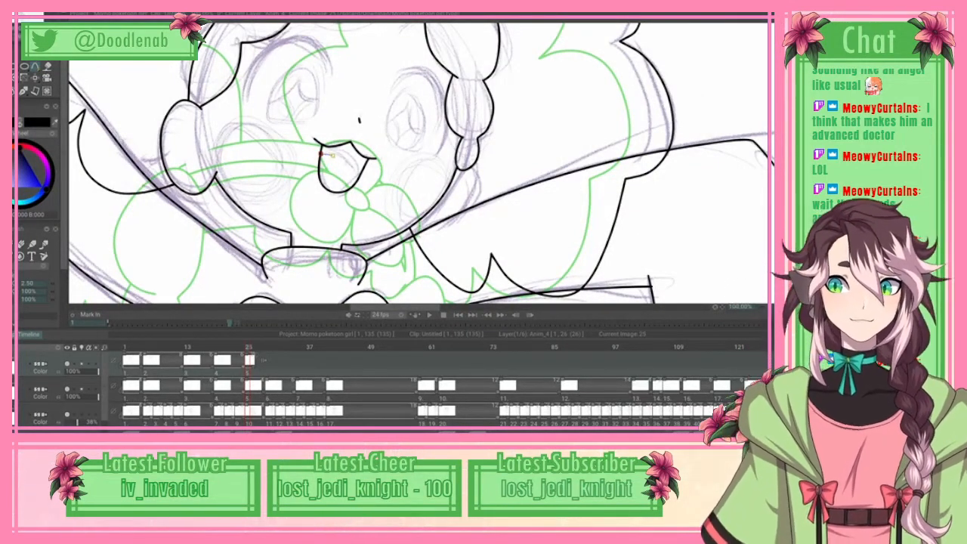
# Step: Spline a short curve across the inside of the open mouth from one side to the other, and apply the curve
pyautogui.click(333, 156)
pyautogui.click(347, 164)
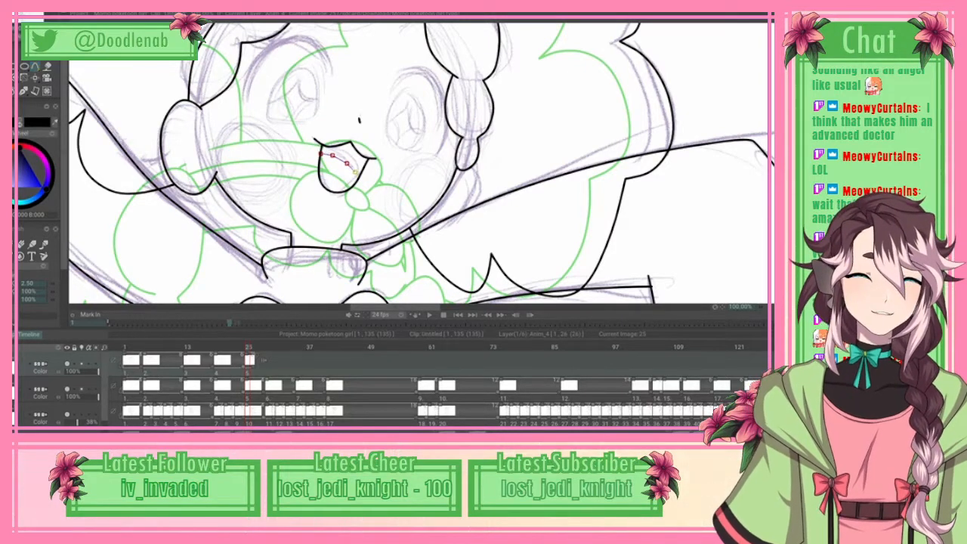
pyautogui.click(30, 16)
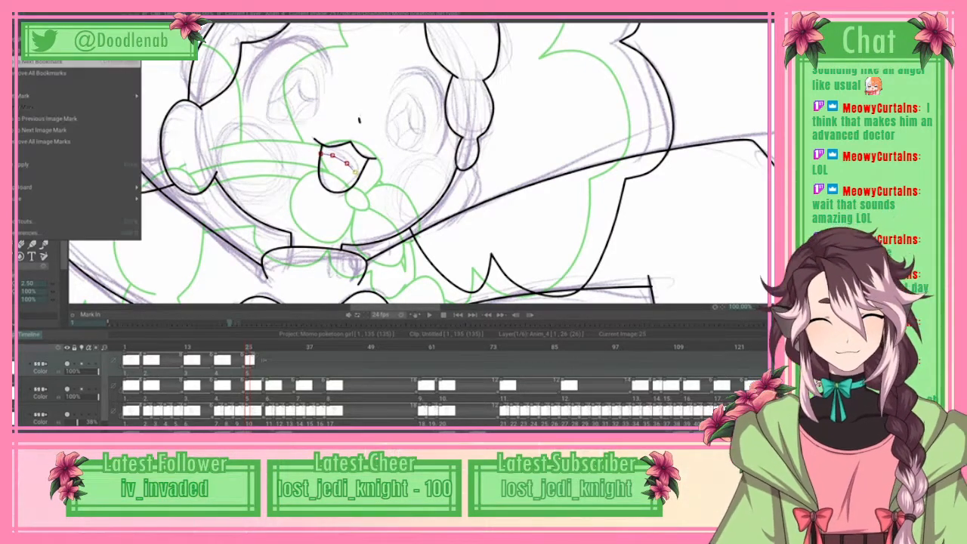
pyautogui.click(45, 165)
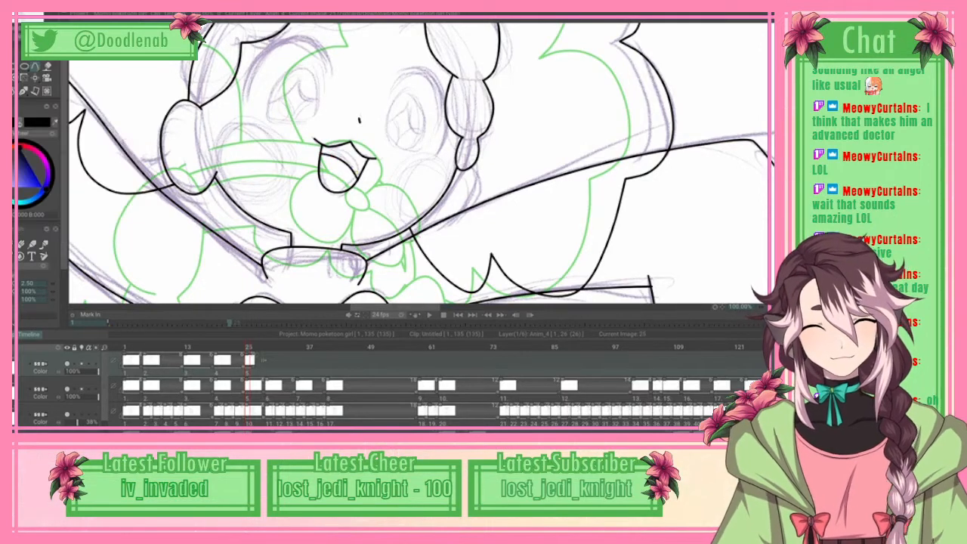
# Step: Flip to the previous frame and back to compare the drawings, and look over the head and hair line art
pyautogui.press('e')
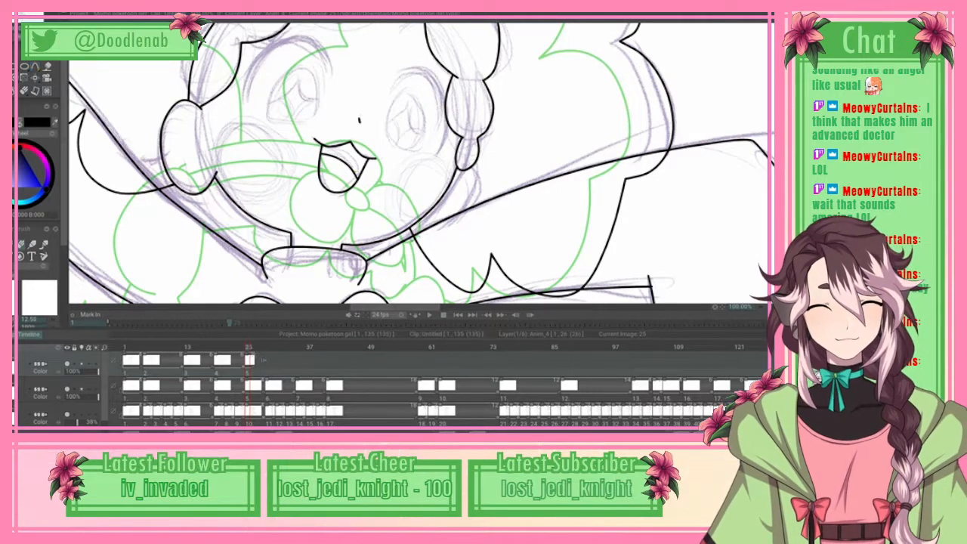
pyautogui.scroll(3, 418, 164)
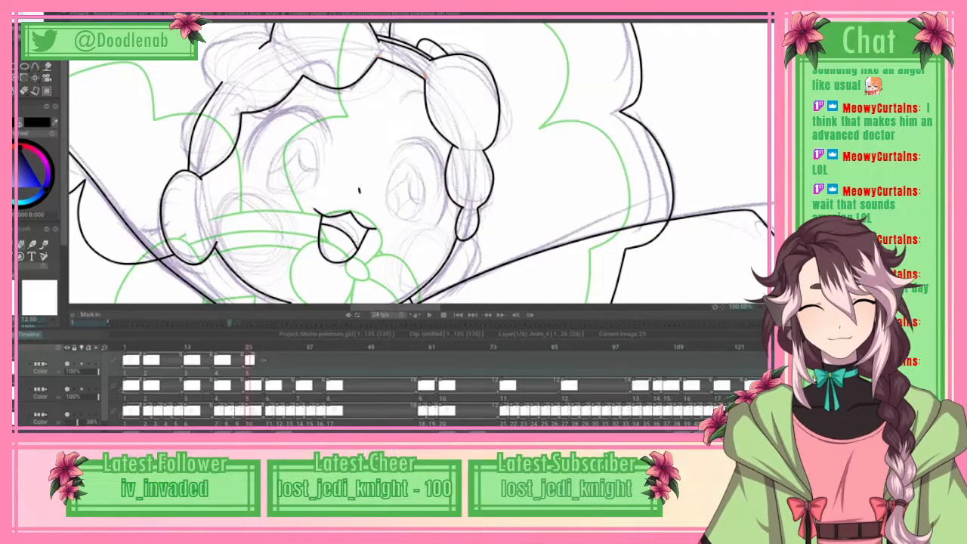
pyautogui.press('Left')
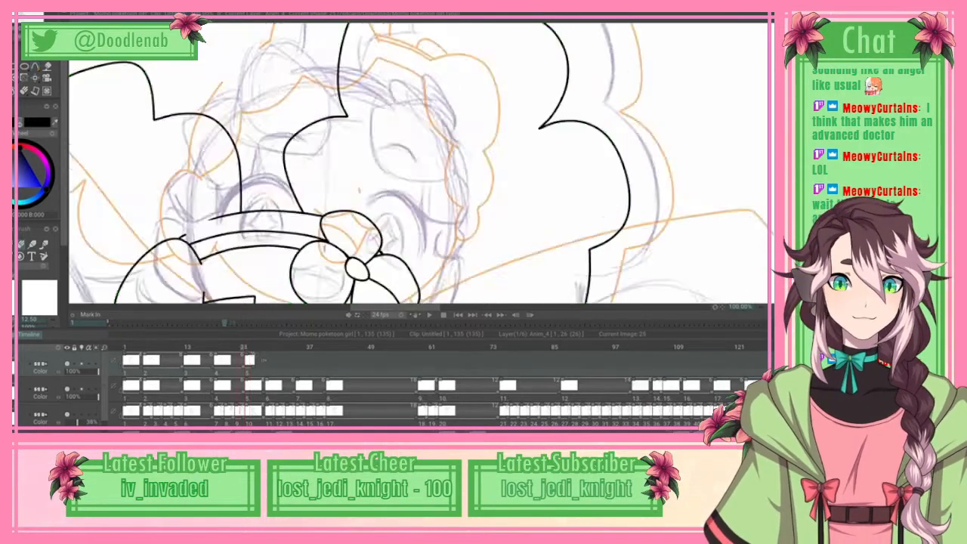
pyautogui.press('Right')
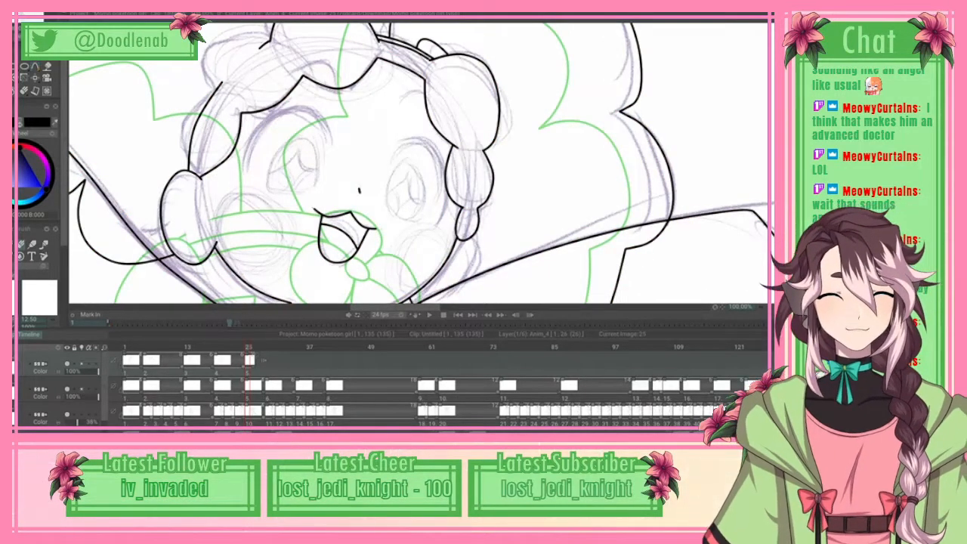
pyautogui.scroll(3, 416, 163)
pyautogui.scroll(4, 416, 162)
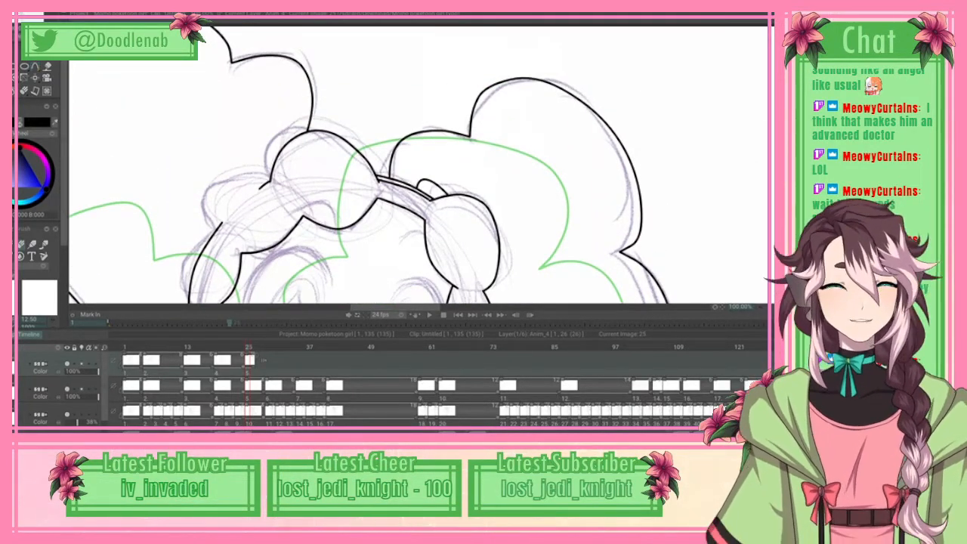
pyautogui.scroll(-1, 440, 160)
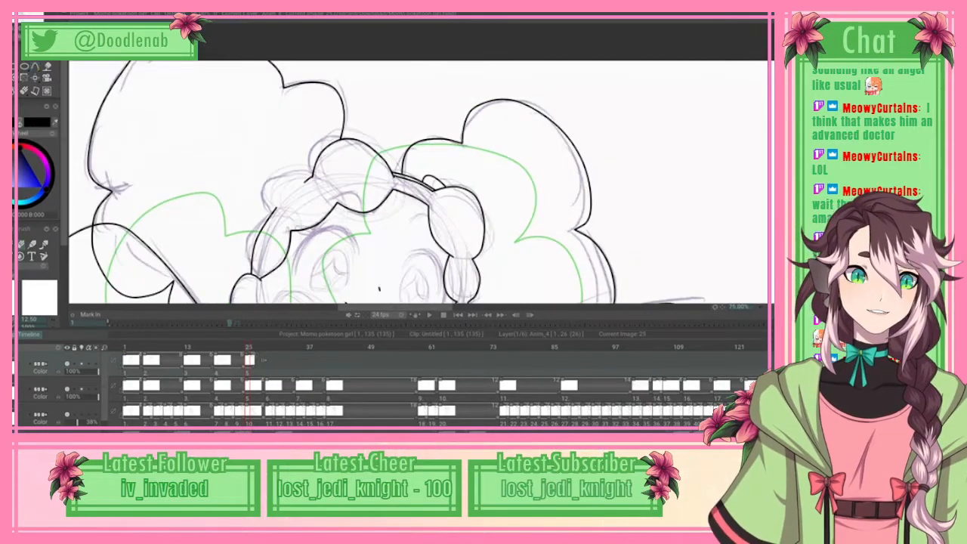
pyautogui.scroll(-10, 421, 164)
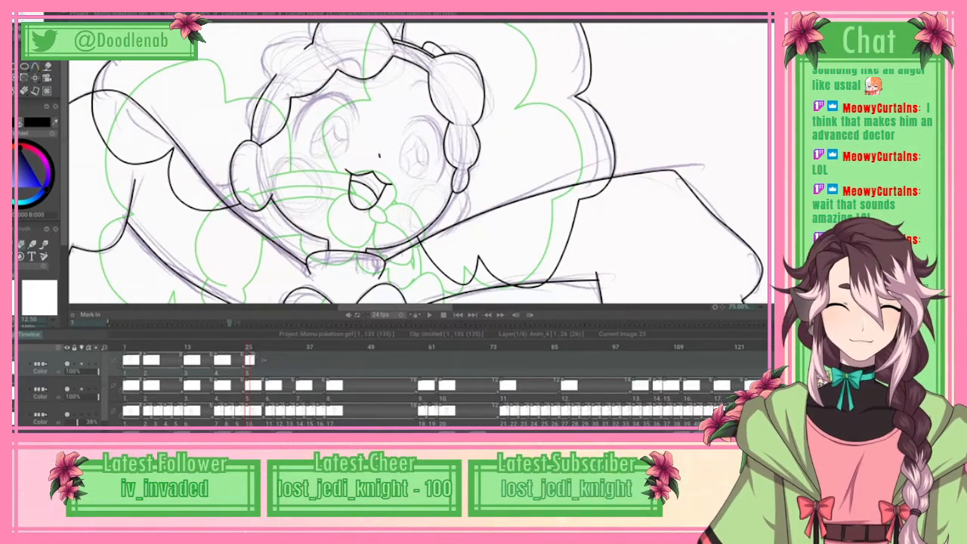
# Step: Spline the eyebrow above the right-hand eye as an arched curve that runs into the curl of hair
pyautogui.click(22, 244)
pyautogui.click(36, 67)
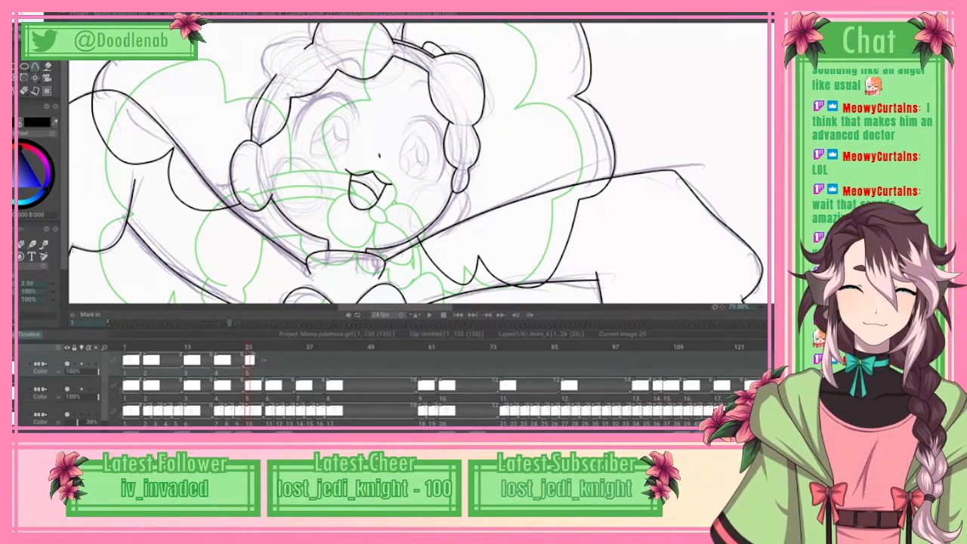
pyautogui.press('z')
pyautogui.press('z')
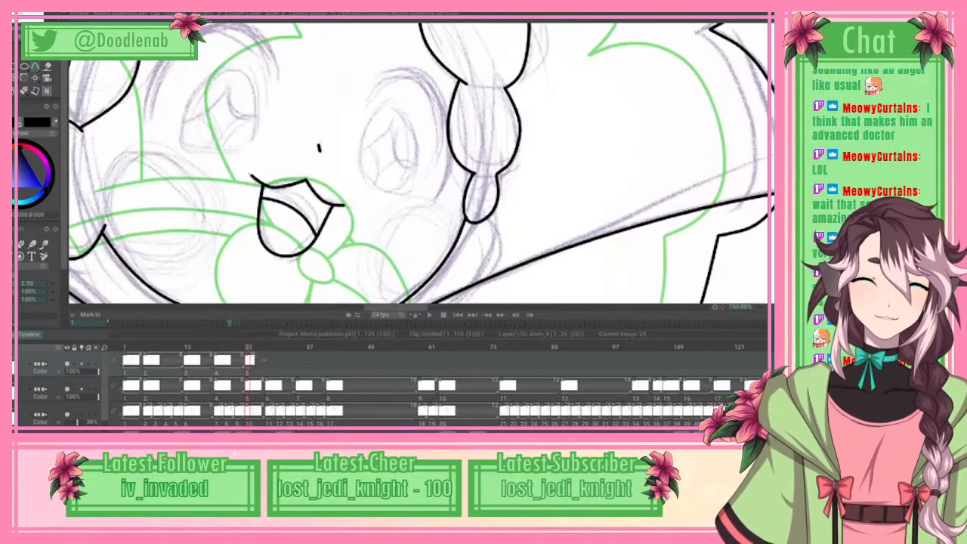
pyautogui.scroll(3, 420, 162)
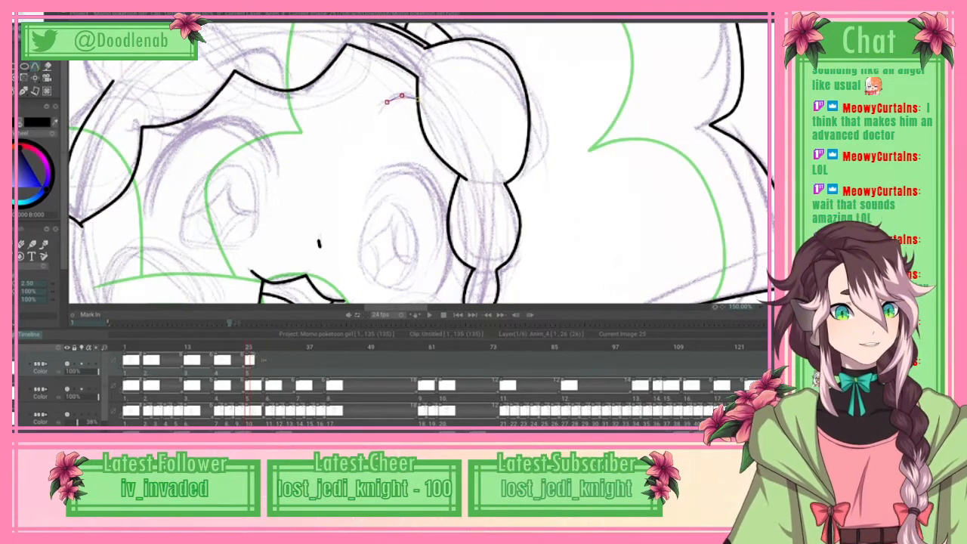
pyautogui.click(427, 116)
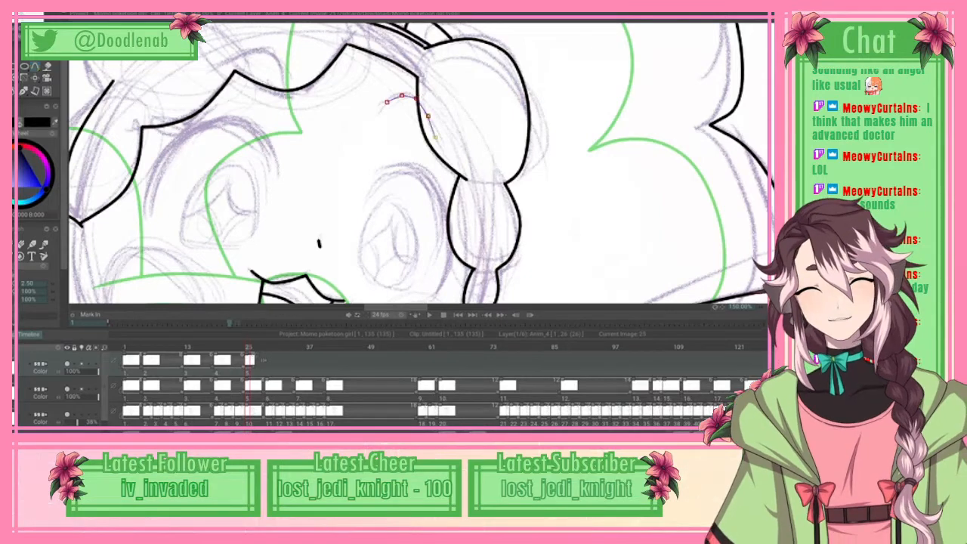
pyautogui.click(439, 142)
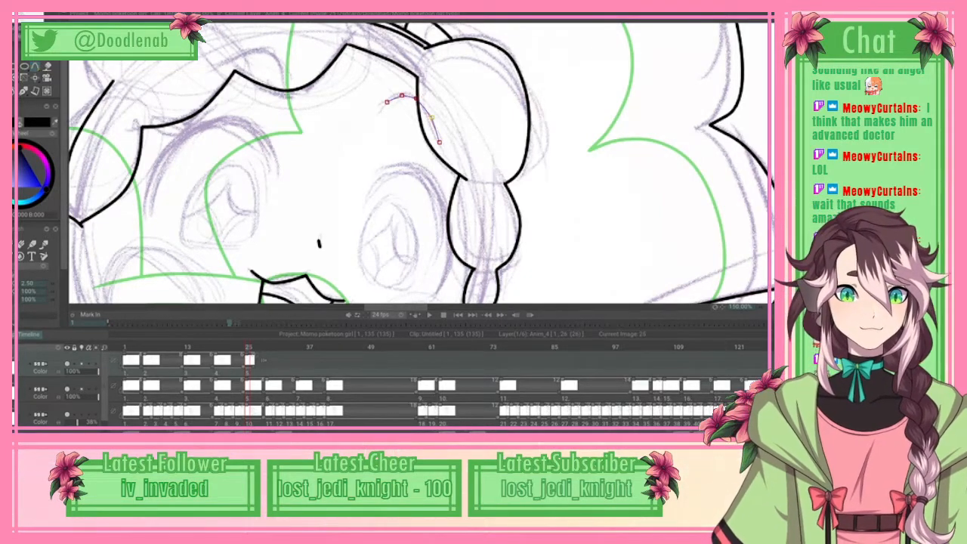
pyautogui.click(17, 9)
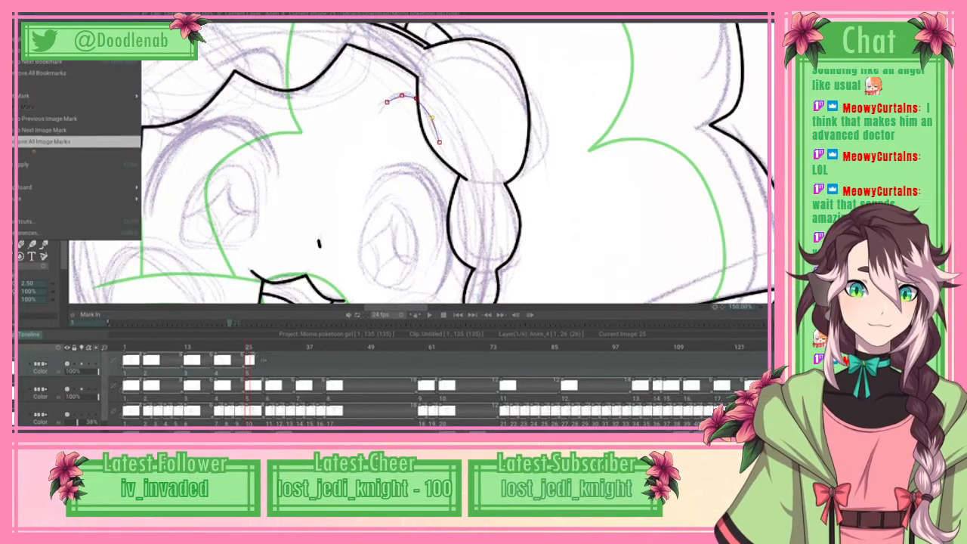
# Step: Spline the other eyebrow as an arched curve ending at the scalloped fringe above the left-hand eye, and apply the curve
pyautogui.click(237, 57)
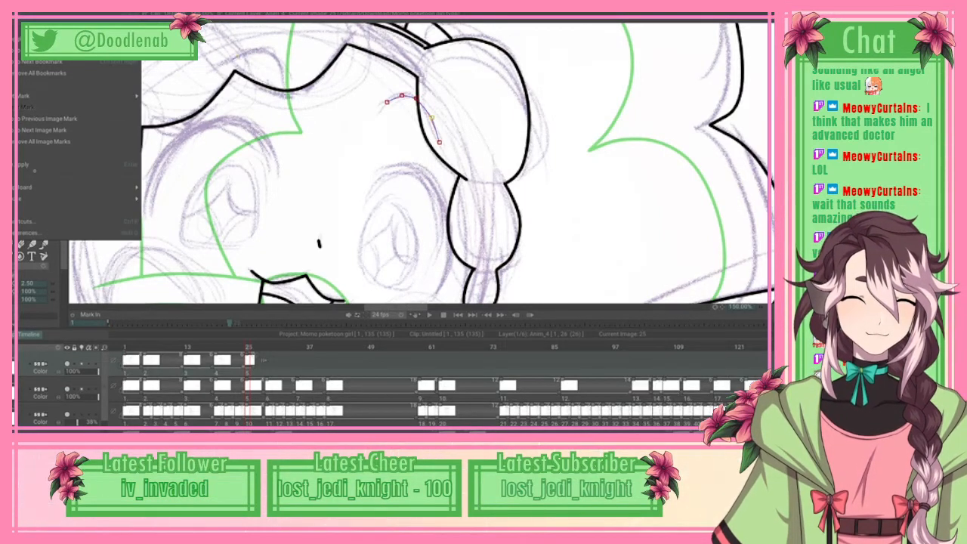
pyautogui.click(266, 53)
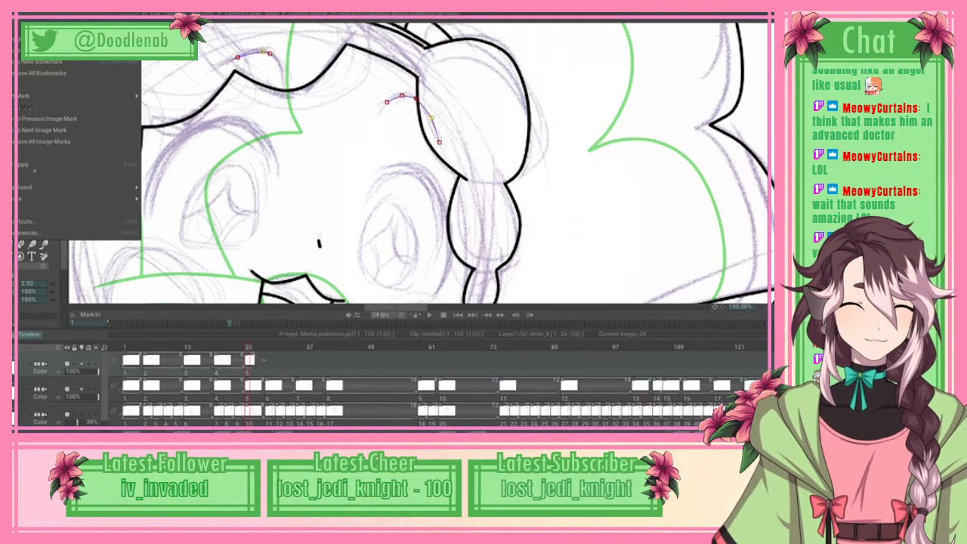
pyautogui.click(276, 56)
pyautogui.click(285, 45)
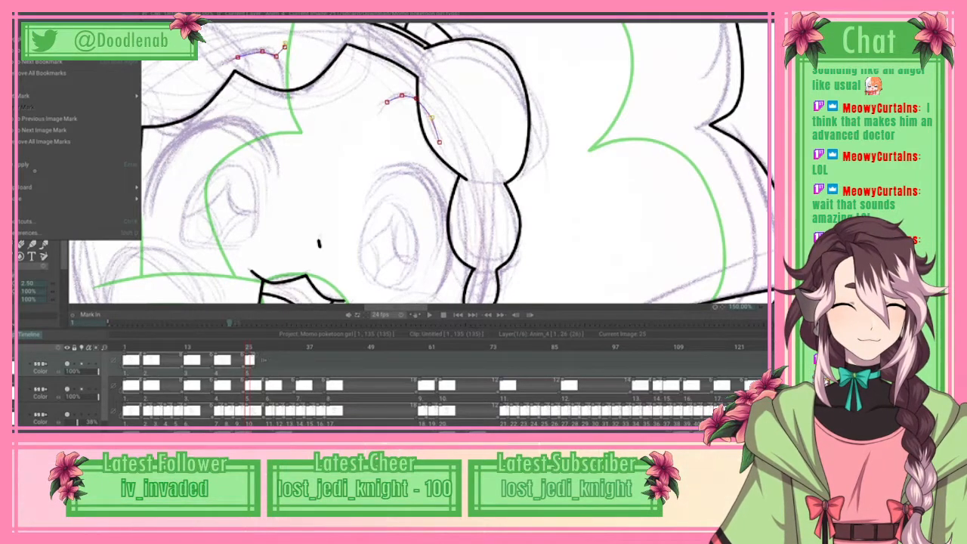
pyautogui.moveTo(285, 47); pyautogui.dragTo(284, 89)
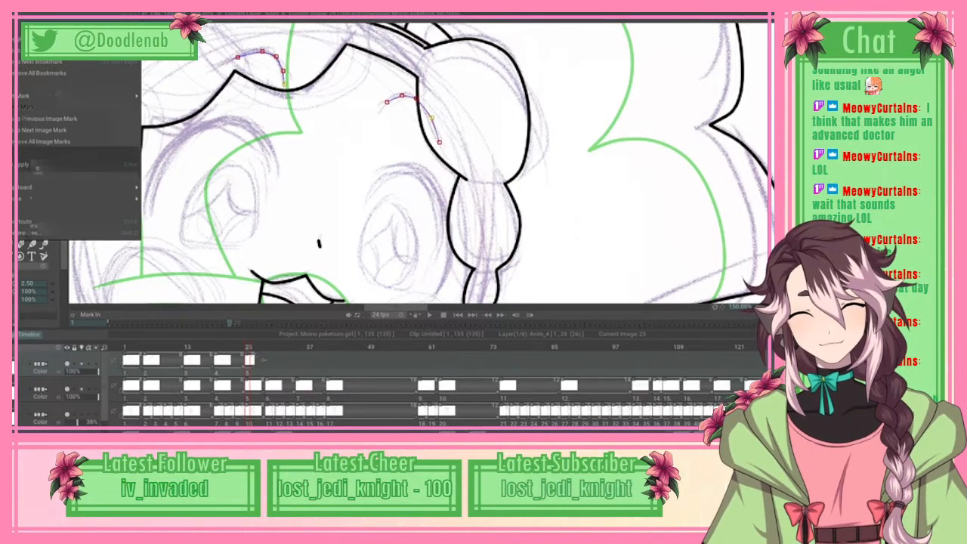
pyautogui.click(38, 165)
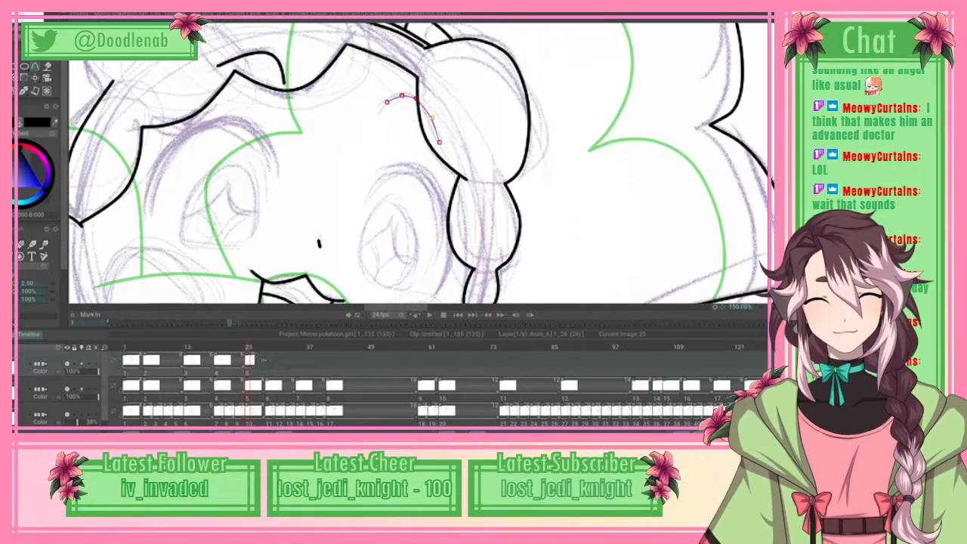
# Step: Spline the inner edge of the right-hand eye's upper lash, arching over the eye and down its outer side, and apply the curve
pyautogui.scroll(-2, 422, 163)
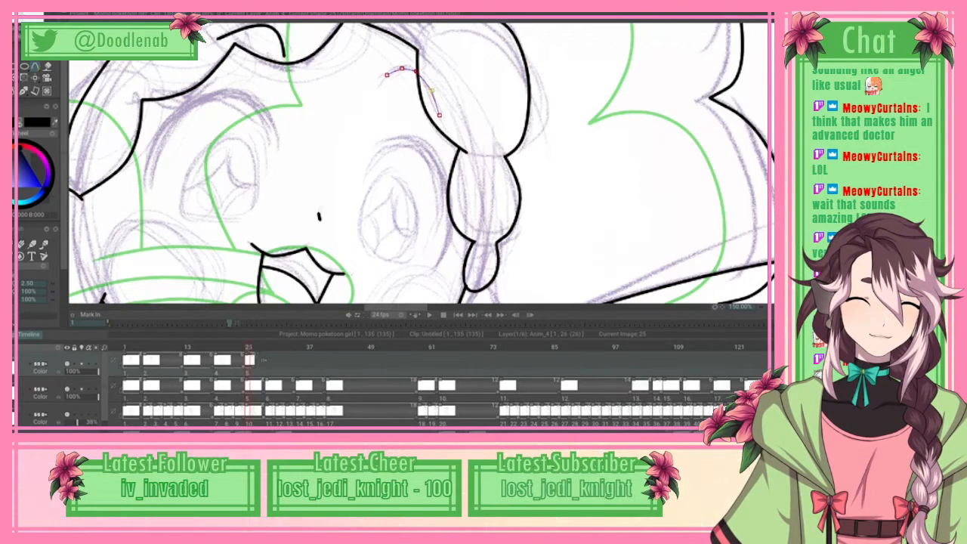
pyautogui.scroll(-2, 417, 162)
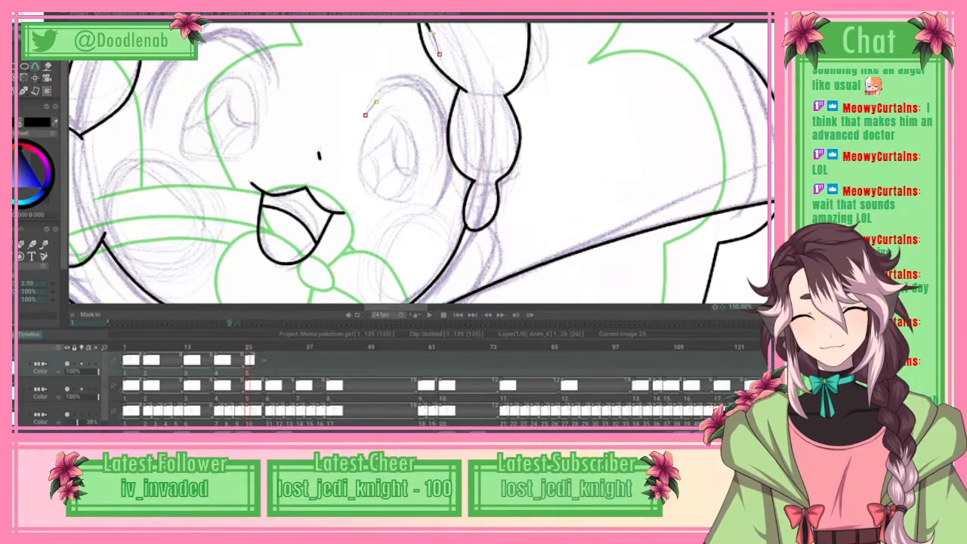
pyautogui.click(376, 101)
pyautogui.click(392, 90)
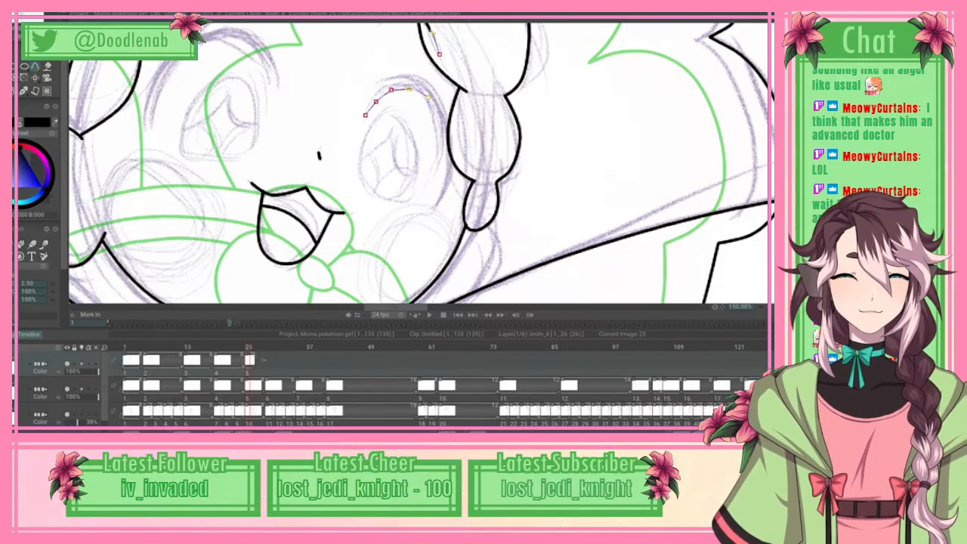
pyautogui.click(427, 96)
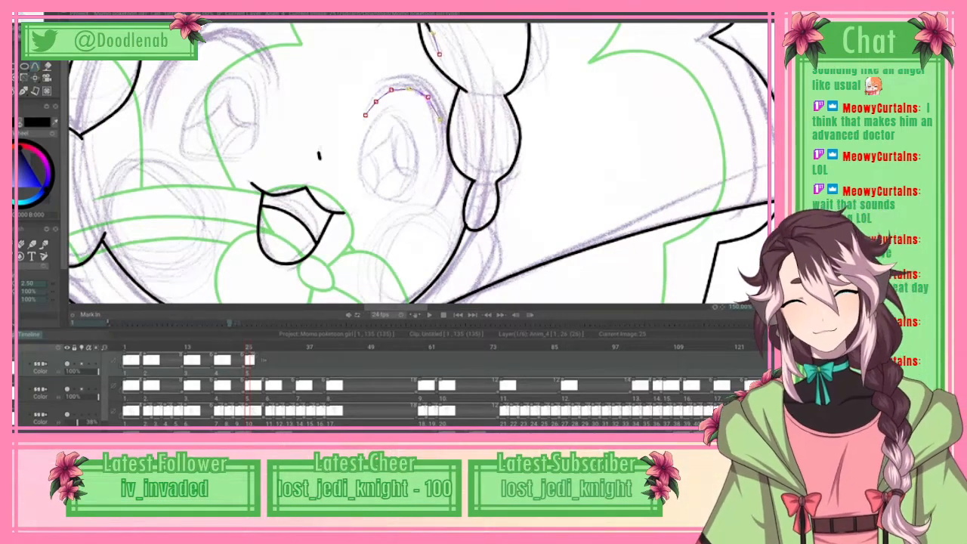
pyautogui.click(440, 121)
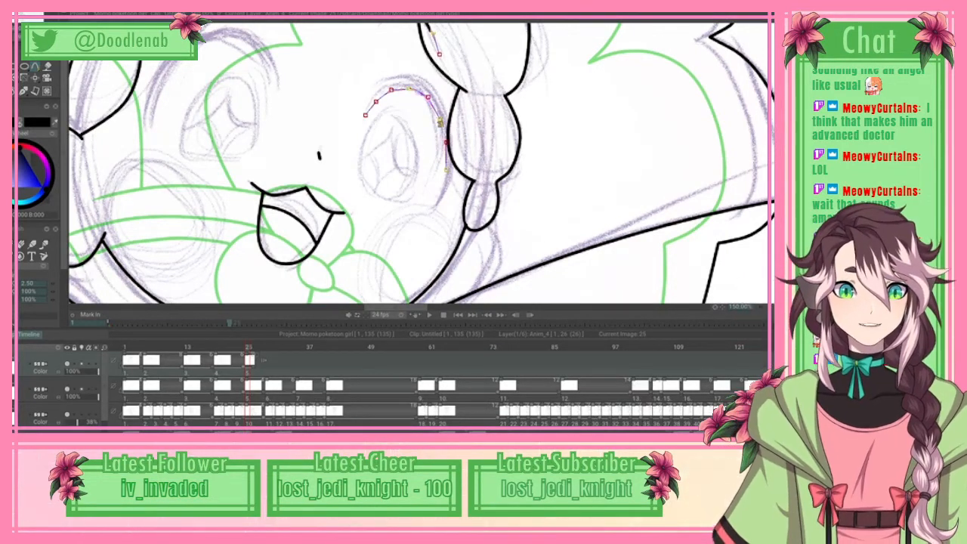
pyautogui.click(446, 170)
pyautogui.click(440, 193)
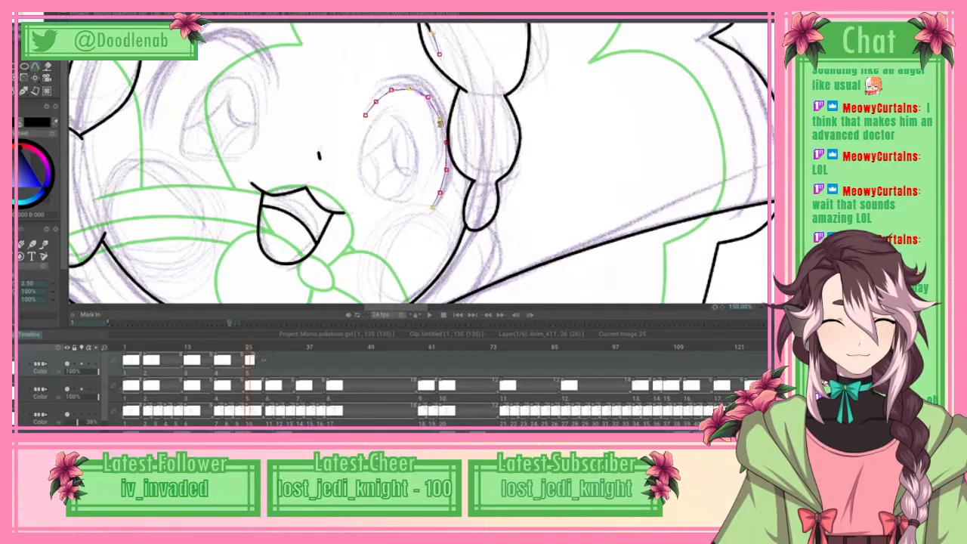
pyautogui.click(16, 14)
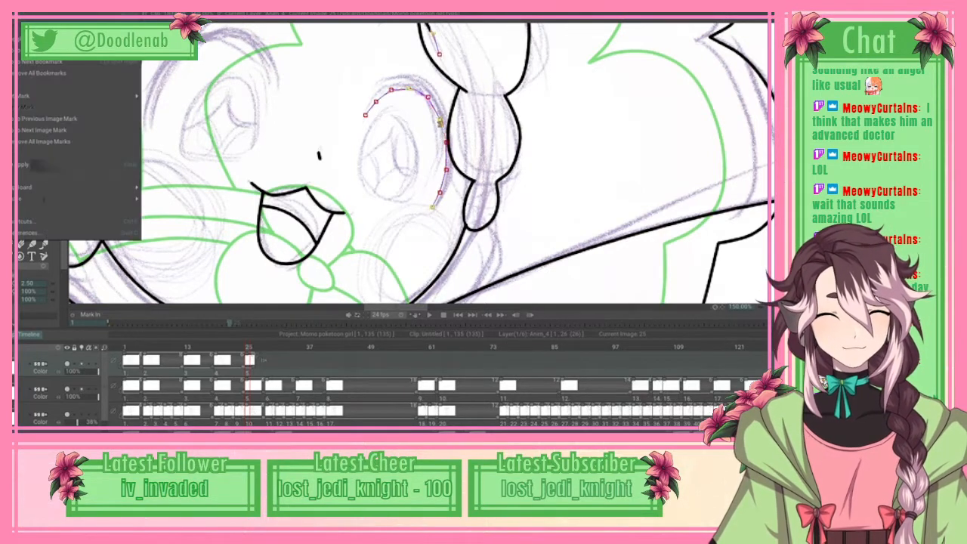
pyautogui.click(76, 164)
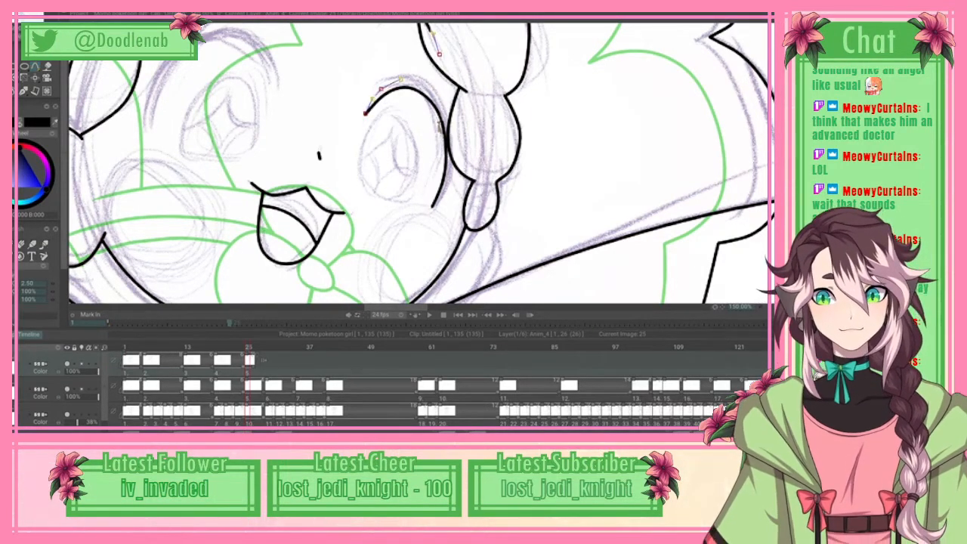
# Step: Spline the lash's outer edge from its inner tip to its lower end, apply the curve, and brush black inside the crescent
pyautogui.click(420, 80)
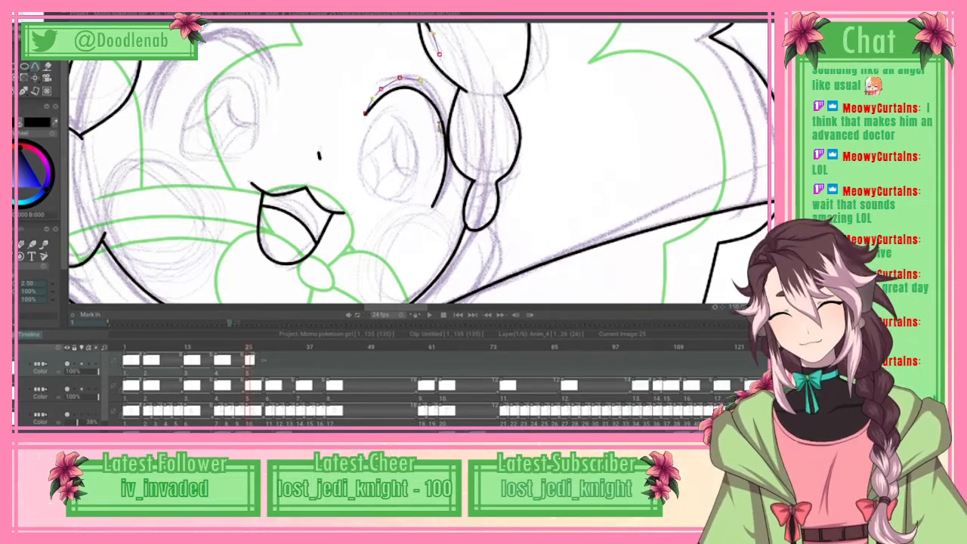
pyautogui.click(438, 95)
pyautogui.click(449, 116)
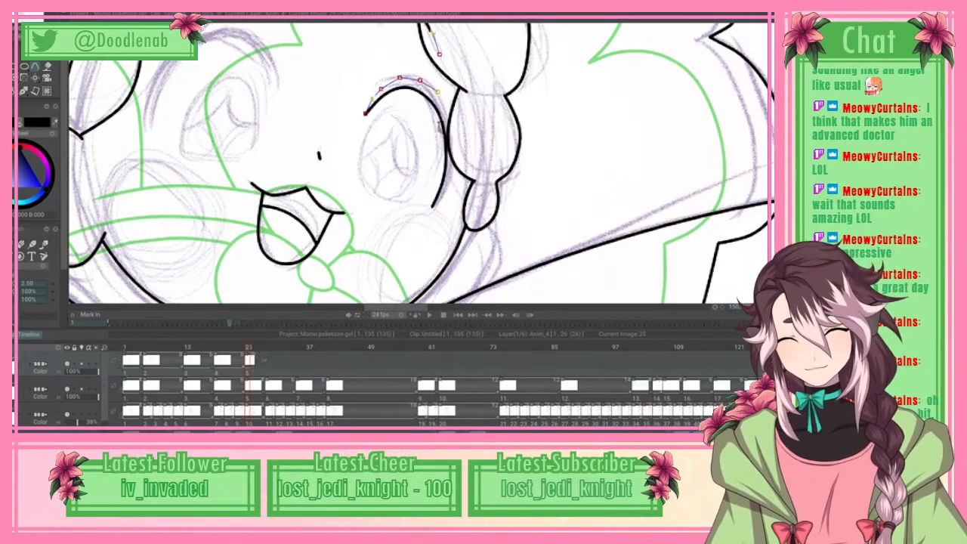
pyautogui.click(455, 135)
pyautogui.moveTo(456, 135); pyautogui.dragTo(453, 150)
pyautogui.click(454, 150)
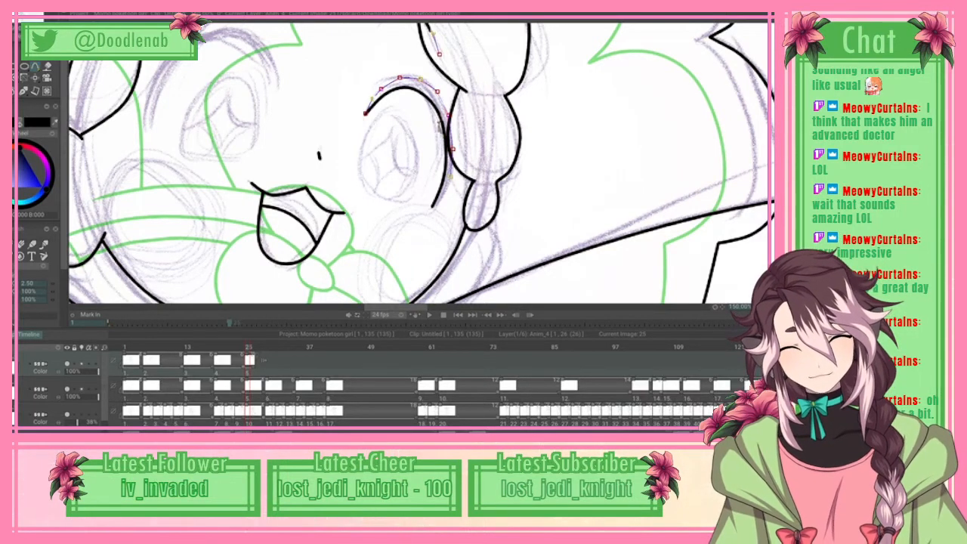
pyautogui.click(449, 177)
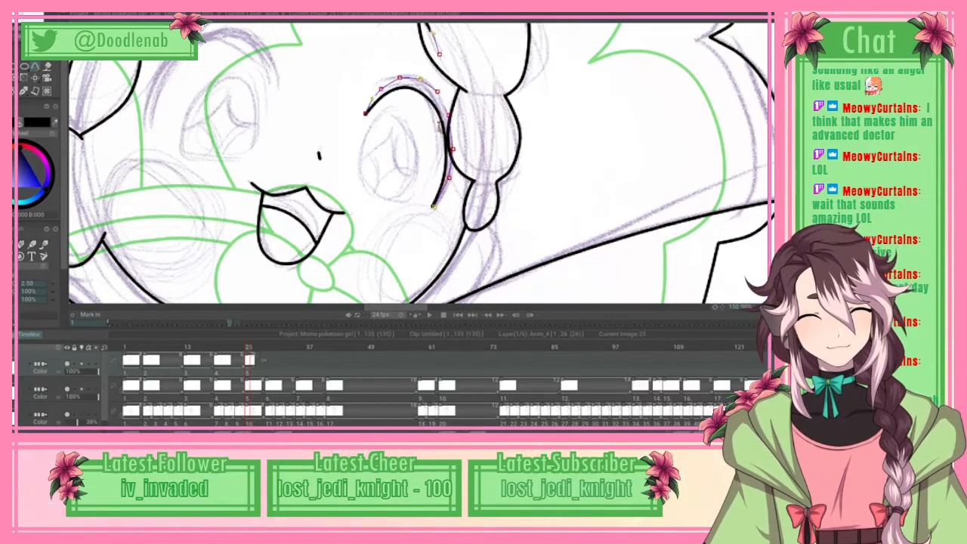
pyautogui.click(27, 6)
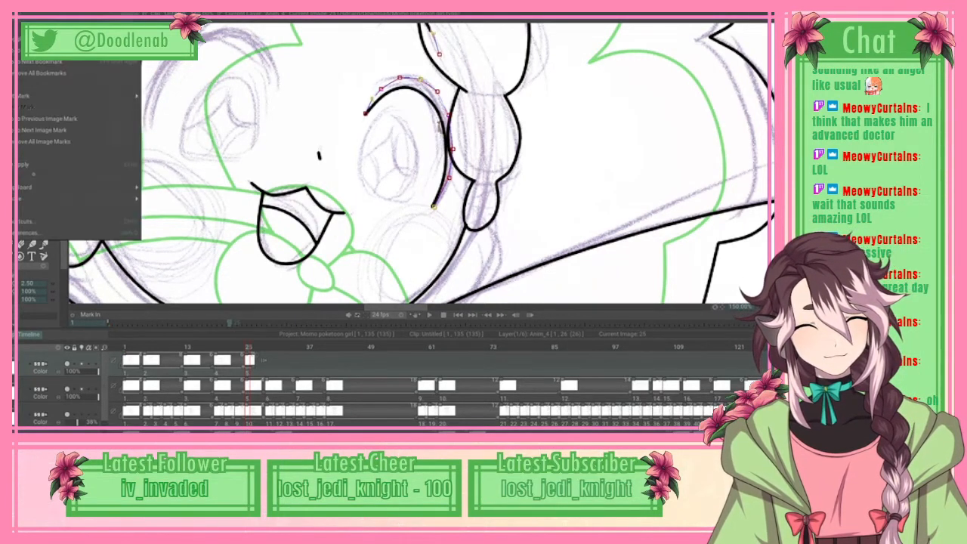
pyautogui.click(45, 165)
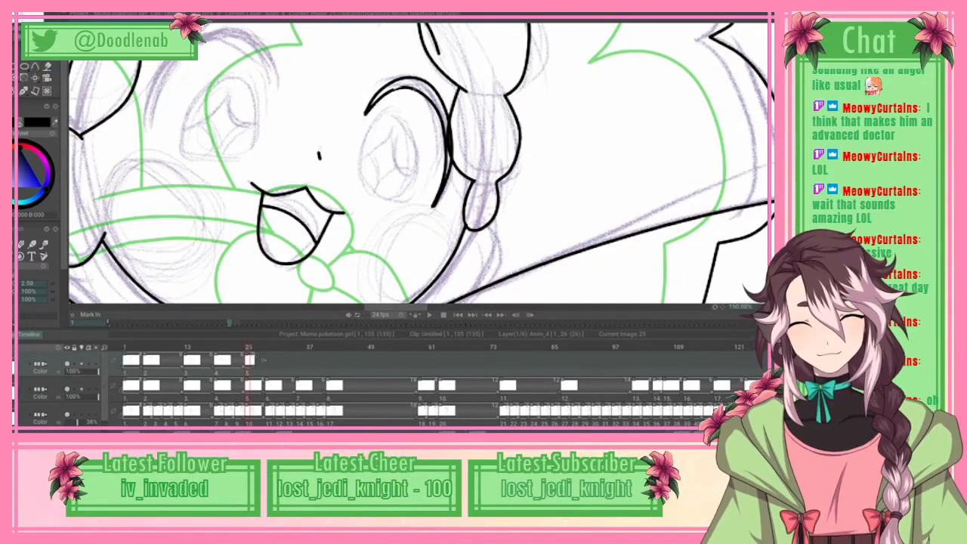
pyautogui.moveTo(396, 84); pyautogui.dragTo(433, 92)
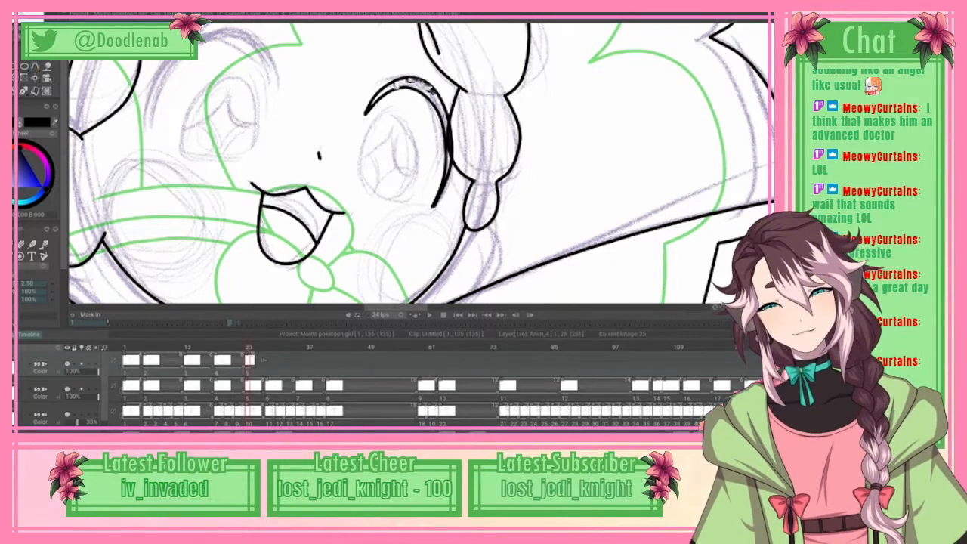
pyautogui.moveTo(432, 91)
pyautogui.mouseDown()
pyautogui.moveTo(450, 161)
pyautogui.moveTo(451, 143)
pyautogui.mouseUp()
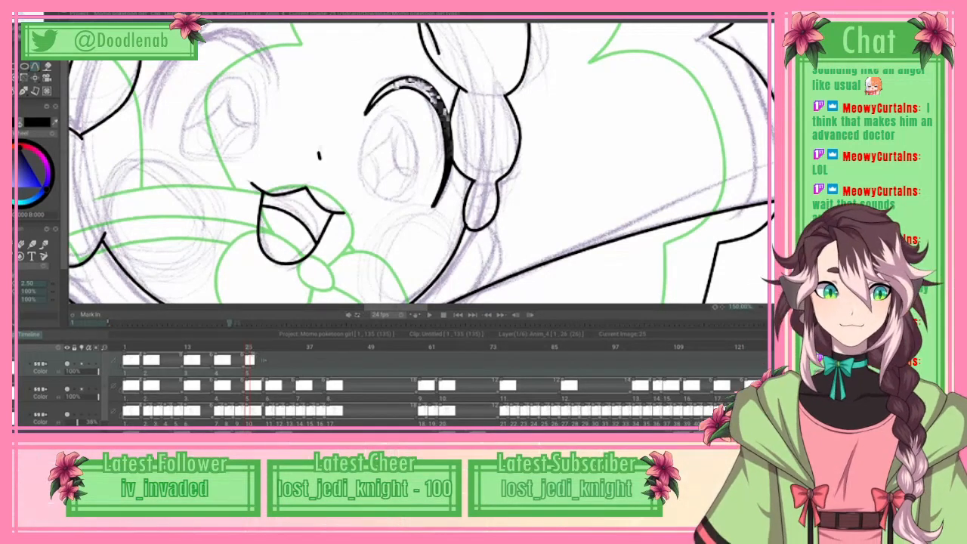
# Step: Spline the oval iris outline of the right-hand eye and a short highlight curve across its upper inner part, applying both
pyautogui.moveTo(370, 189); pyautogui.dragTo(361, 175)
pyautogui.click(375, 118)
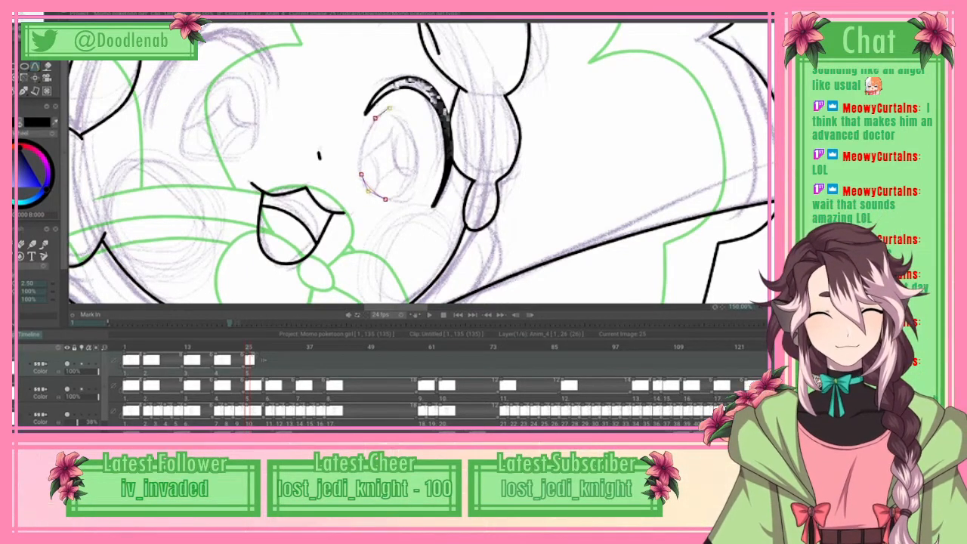
pyautogui.click(389, 109)
pyautogui.click(408, 186)
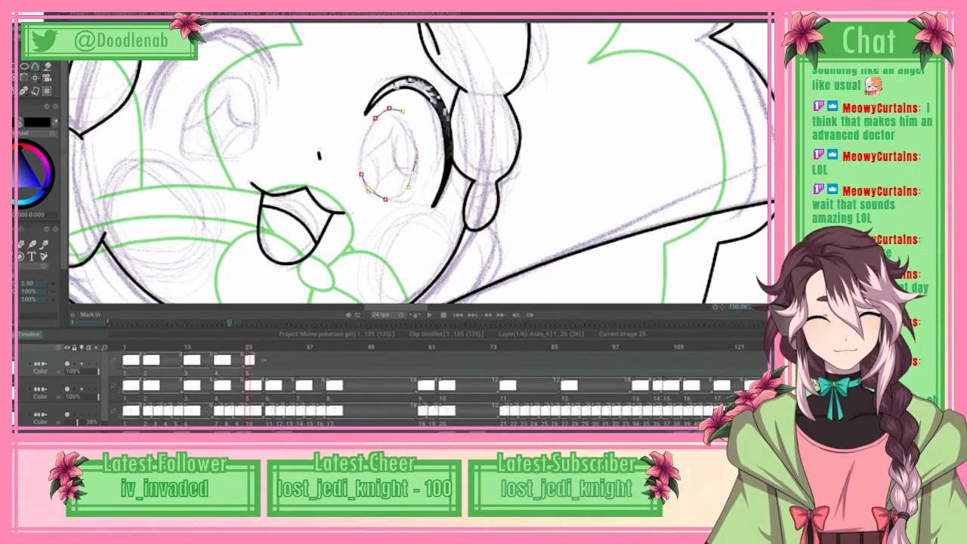
pyautogui.click(401, 195)
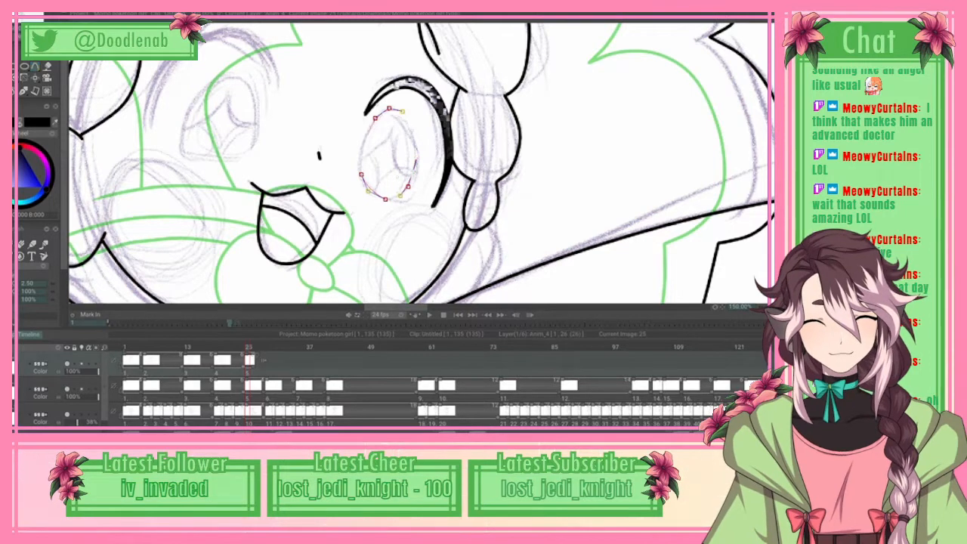
pyautogui.click(32, 17)
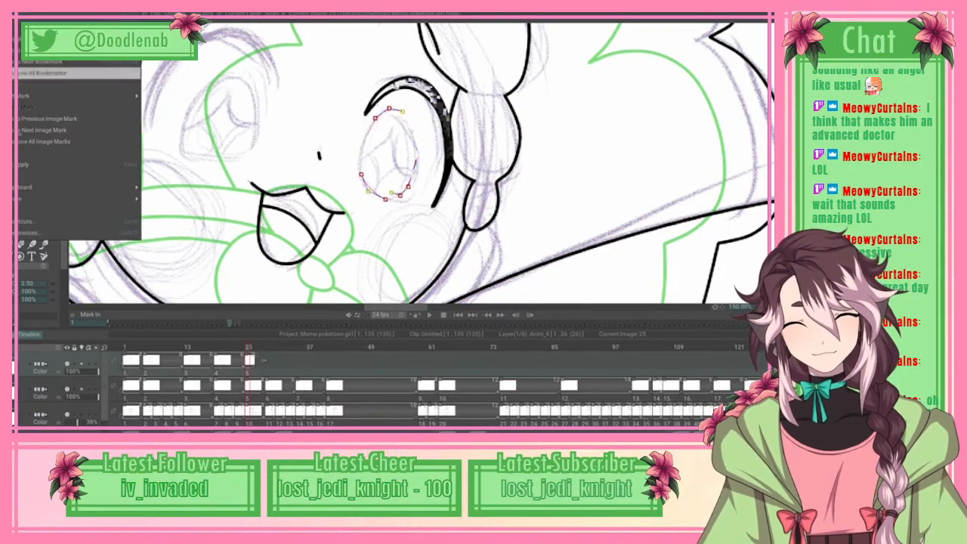
pyautogui.click(79, 165)
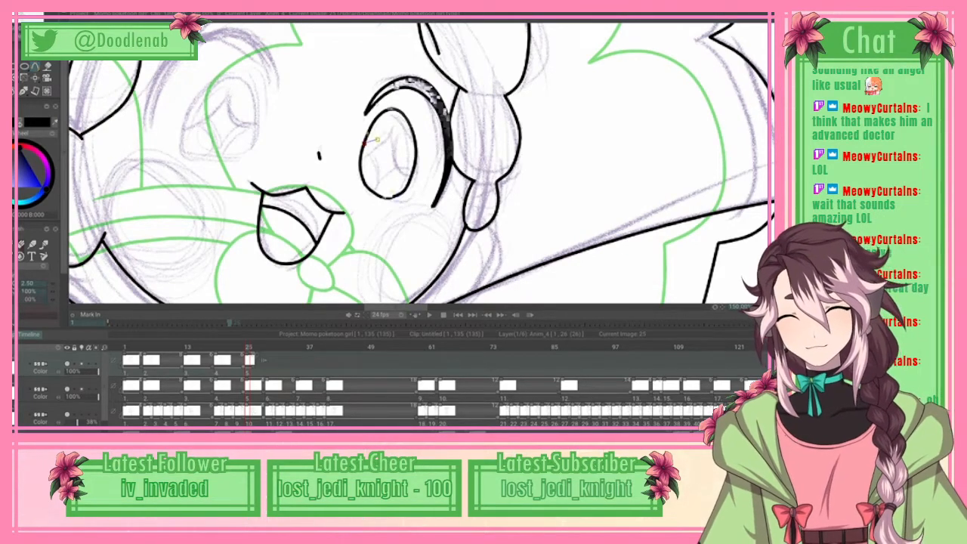
pyautogui.click(390, 128)
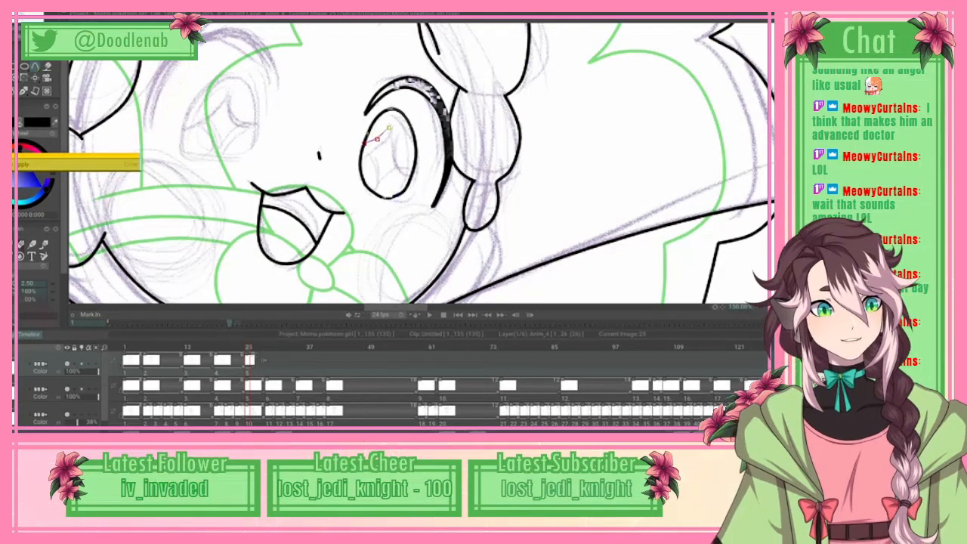
pyautogui.press('Return')
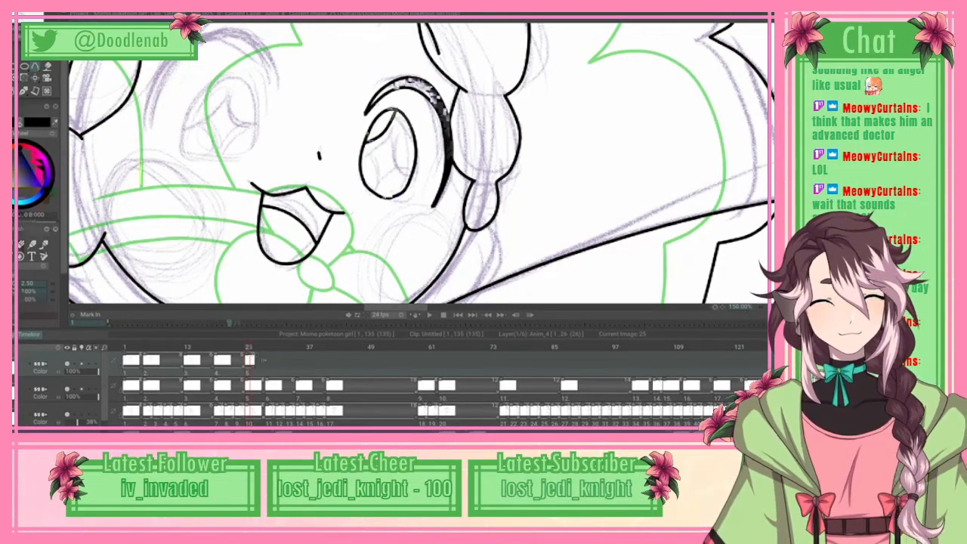
# Step: Fill the remaining white gaps in the right-hand eye's upper lash with solid black
pyautogui.press('b')
pyautogui.rightClick(24, 66)
pyautogui.click(36, 80)
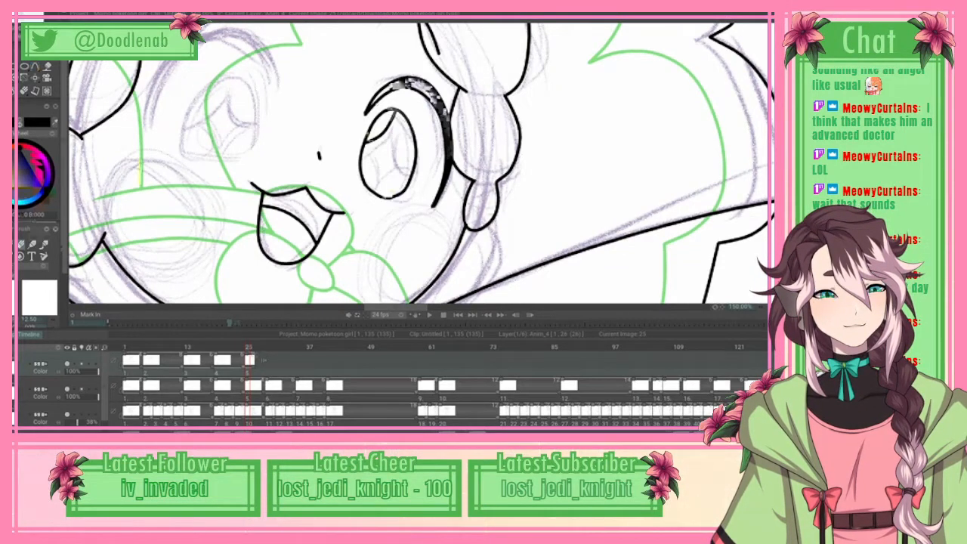
pyautogui.press('q')
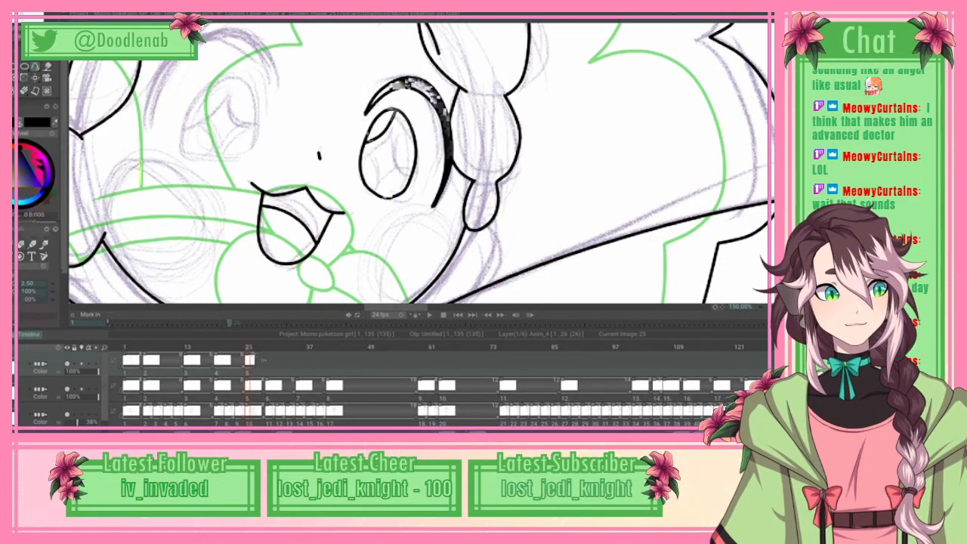
pyautogui.moveTo(597, 21)
pyautogui.mouseDown()
pyautogui.moveTo(597, 295)
pyautogui.moveTo(597, 45)
pyautogui.mouseUp()
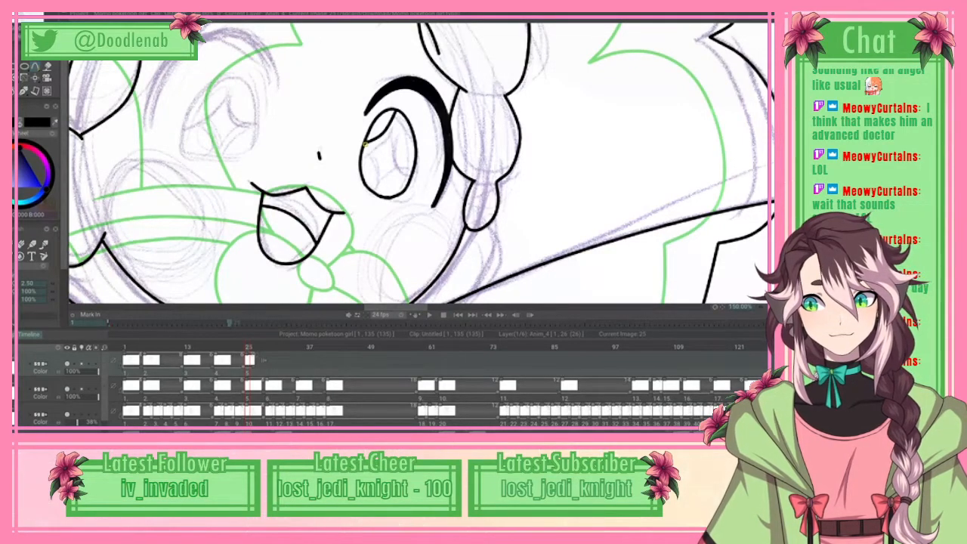
# Step: Spline the star highlight's inner-side curve from the iris's left edge down to its lower edge, and apply the curve
pyautogui.click(377, 174)
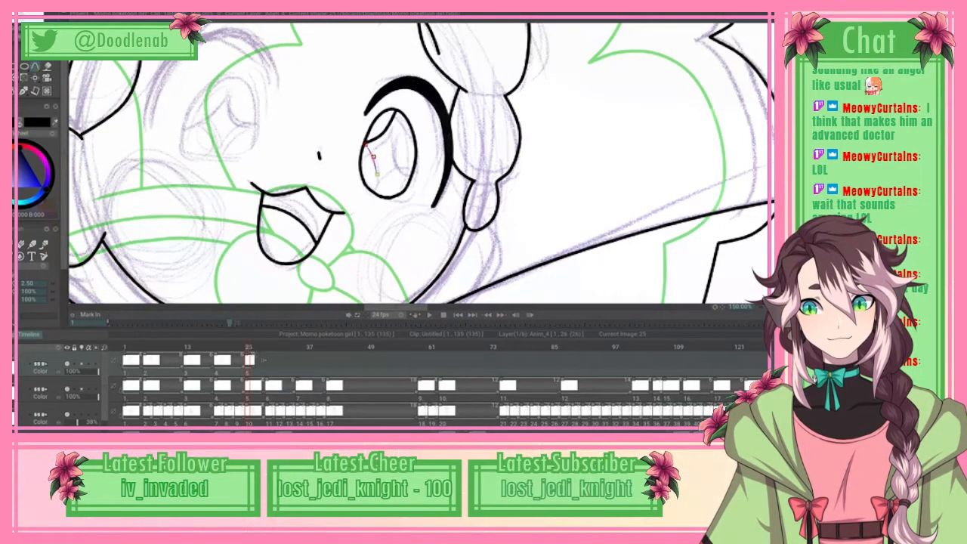
pyautogui.click(377, 193)
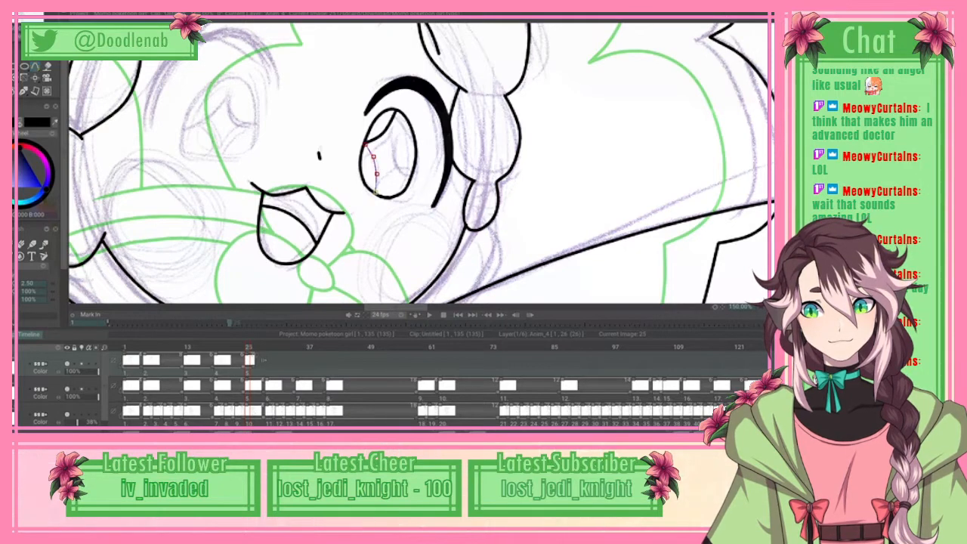
pyautogui.click(8, 6)
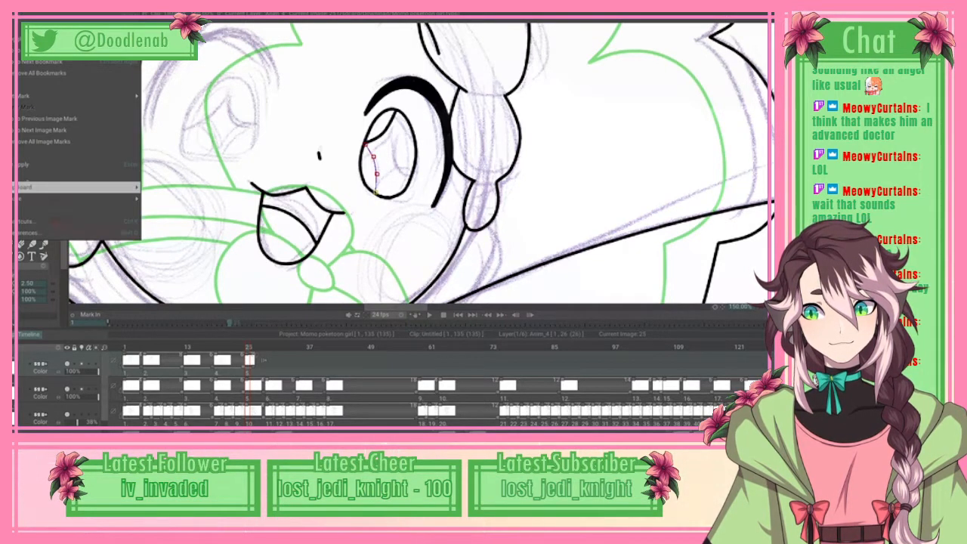
pyautogui.click(48, 164)
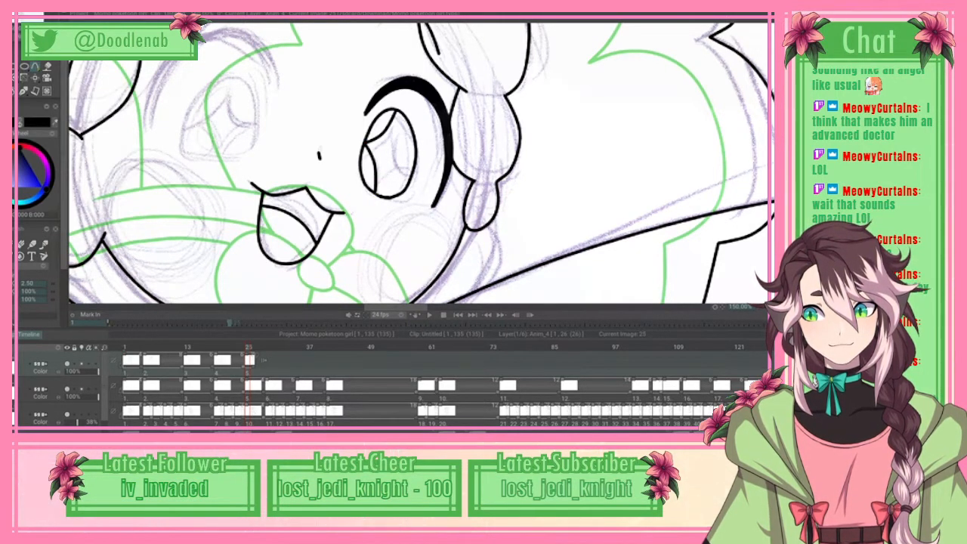
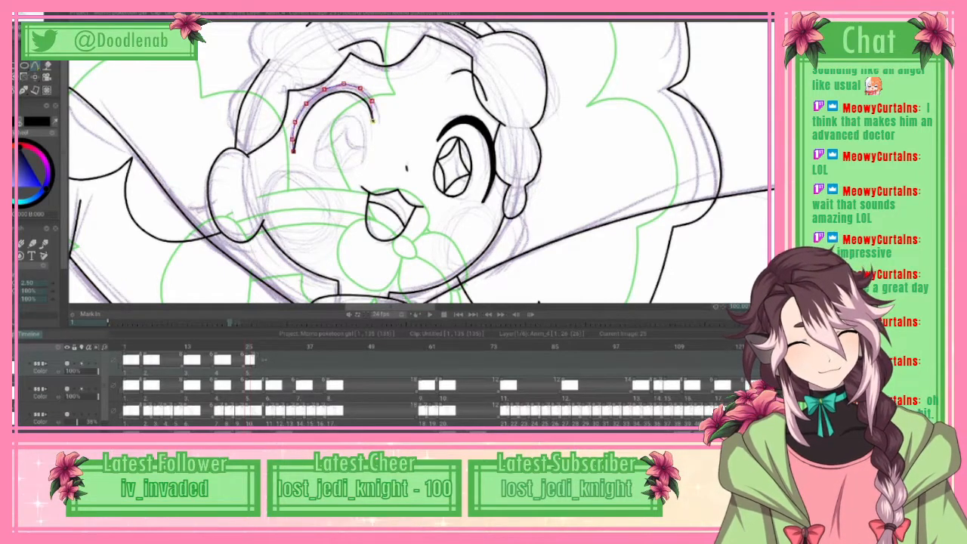
# Step: Apply the upper lash curve of the left-hand eye and brush it in as a thick, solid black line
pyautogui.click(25, 17)
pyautogui.click(32, 164)
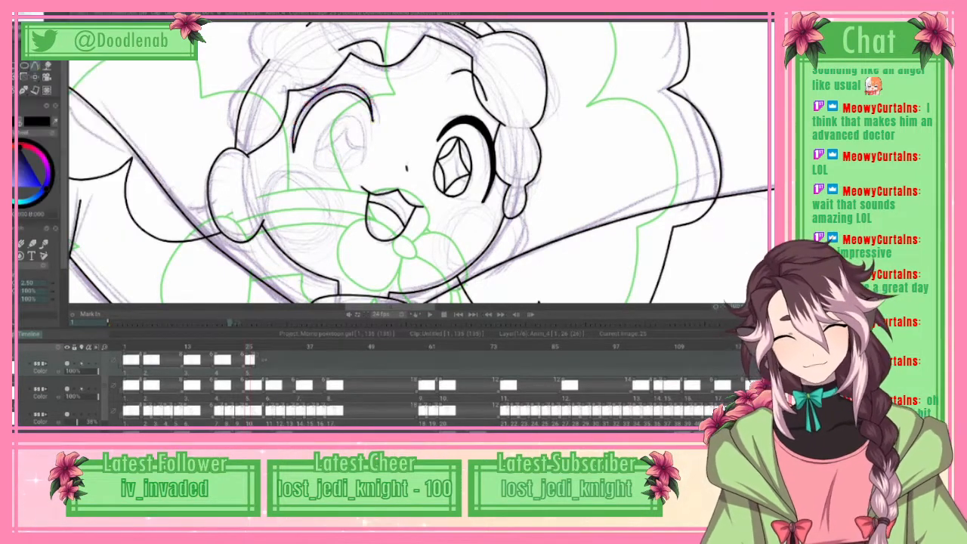
pyautogui.click(22, 244)
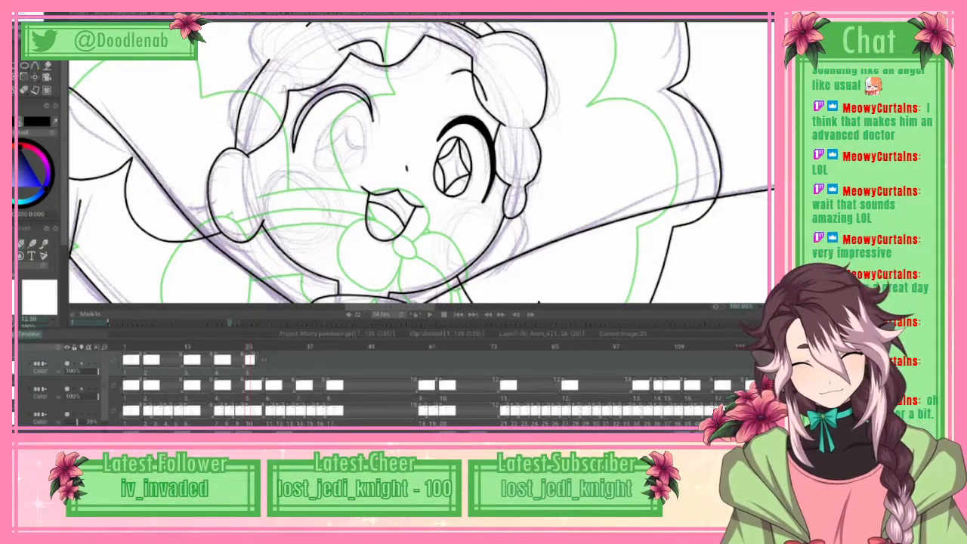
pyautogui.press('n')
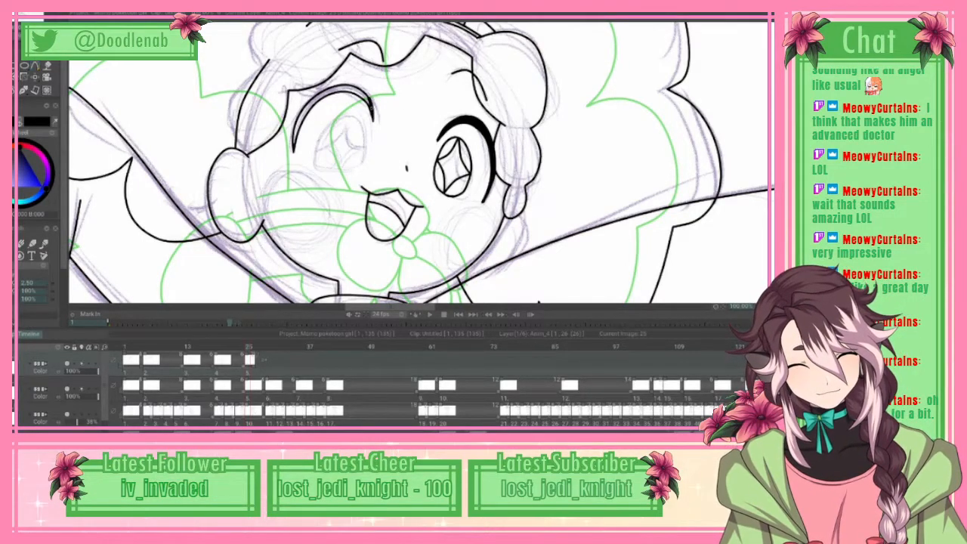
pyautogui.press('e')
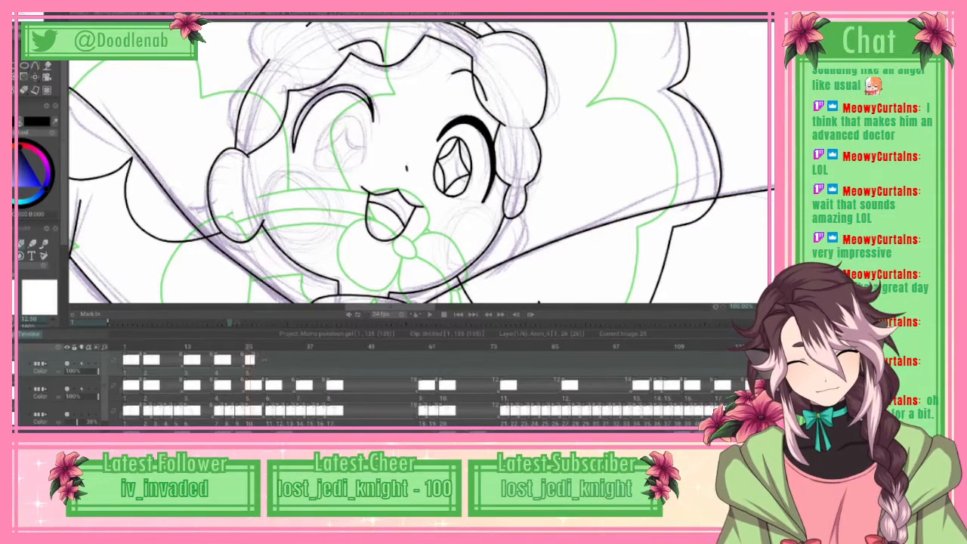
pyautogui.press('p')
pyautogui.moveTo(356, 88); pyautogui.dragTo(369, 95)
pyautogui.press('e')
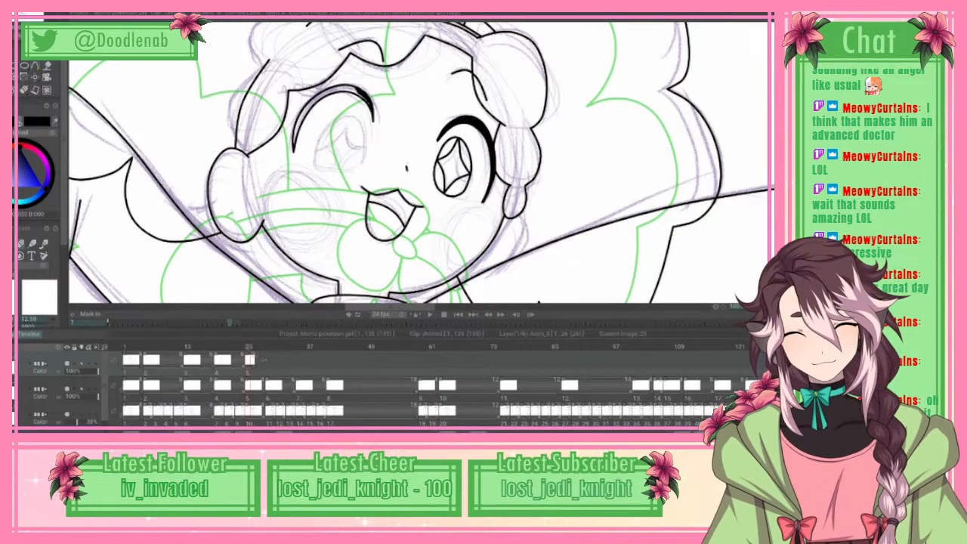
pyautogui.press('p')
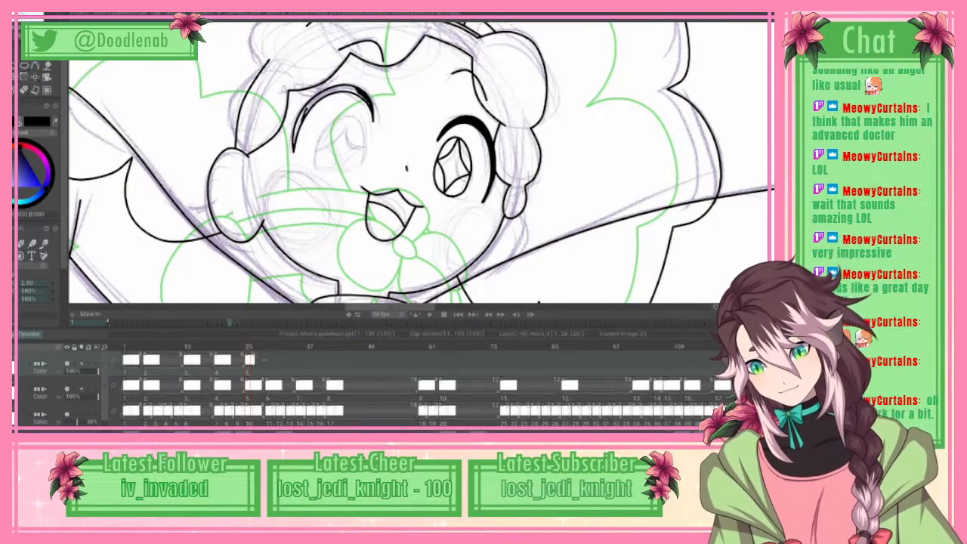
pyautogui.moveTo(299, 125); pyautogui.dragTo(294, 144)
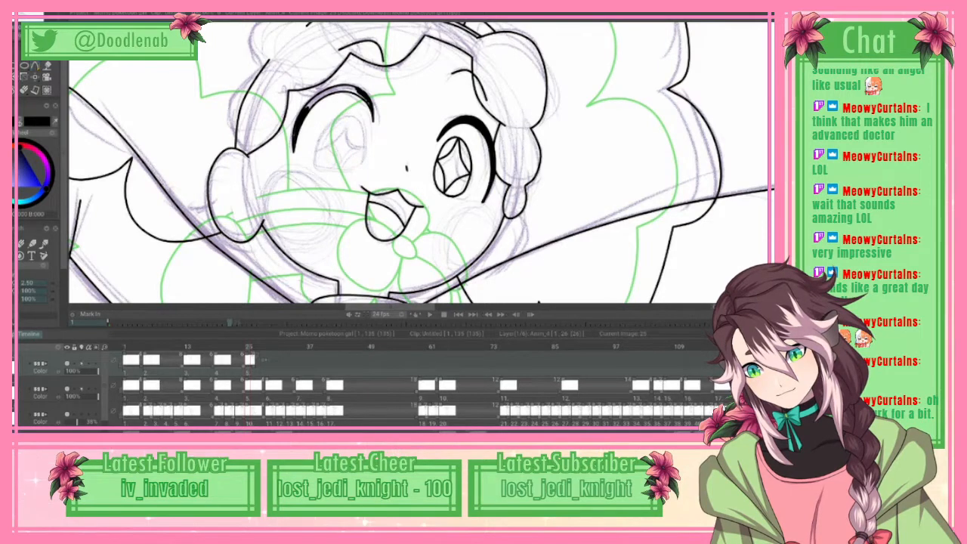
pyautogui.moveTo(306, 107); pyautogui.dragTo(348, 87)
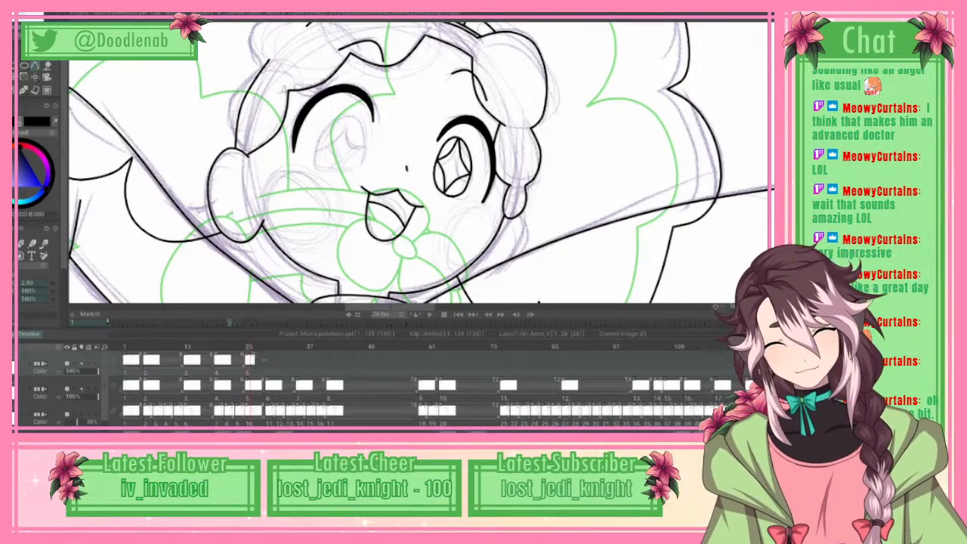
pyautogui.press('e')
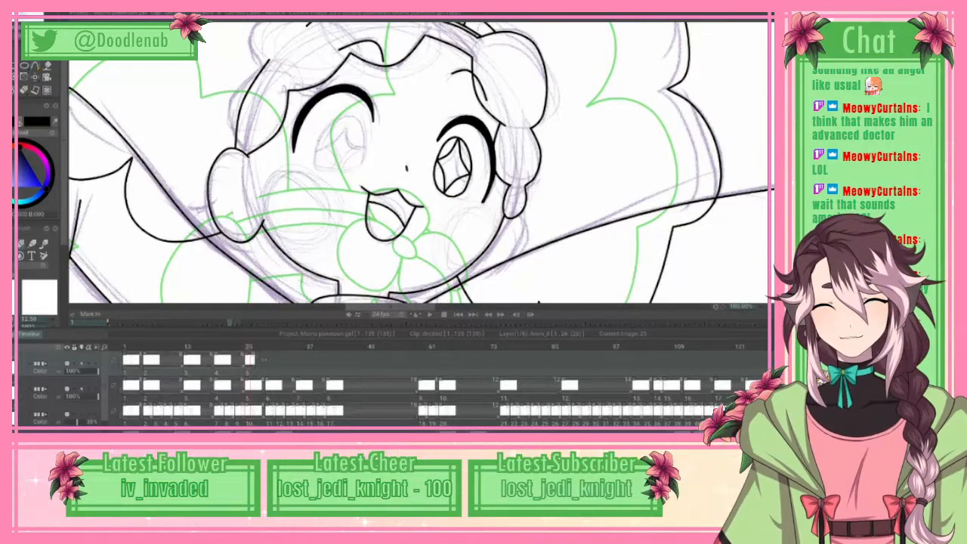
# Step: Trace the sketched iris under the thick lash line with a closed black curve and apply it
pyautogui.click(21, 244)
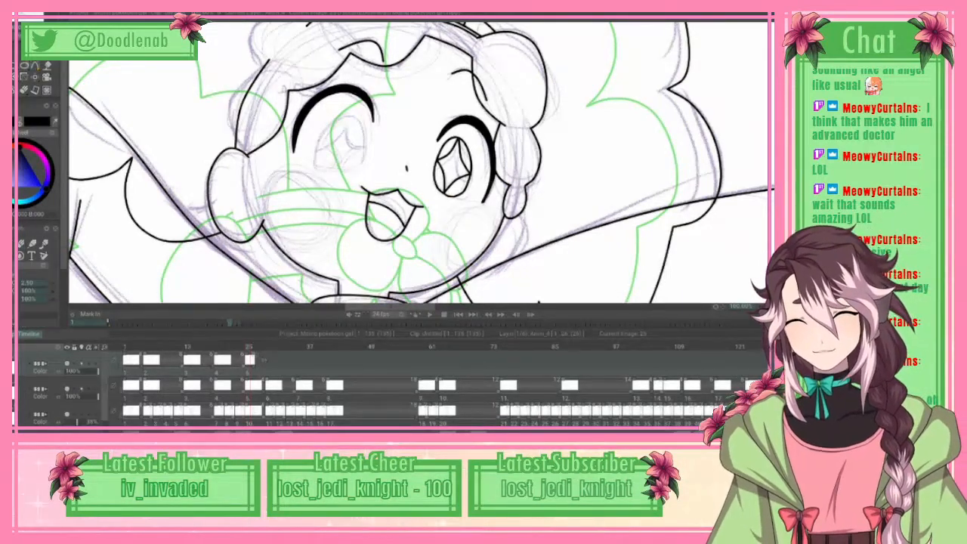
pyautogui.click(35, 67)
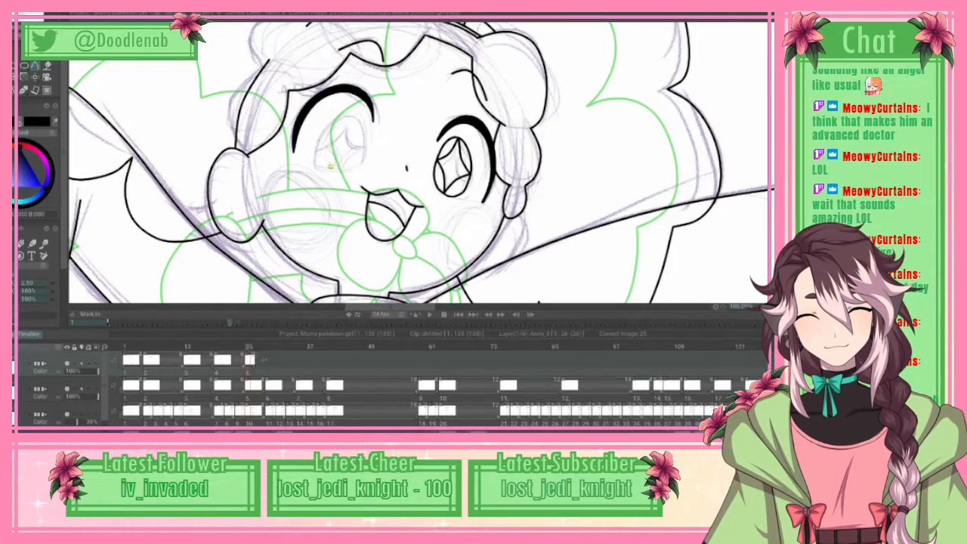
pyautogui.click(318, 158)
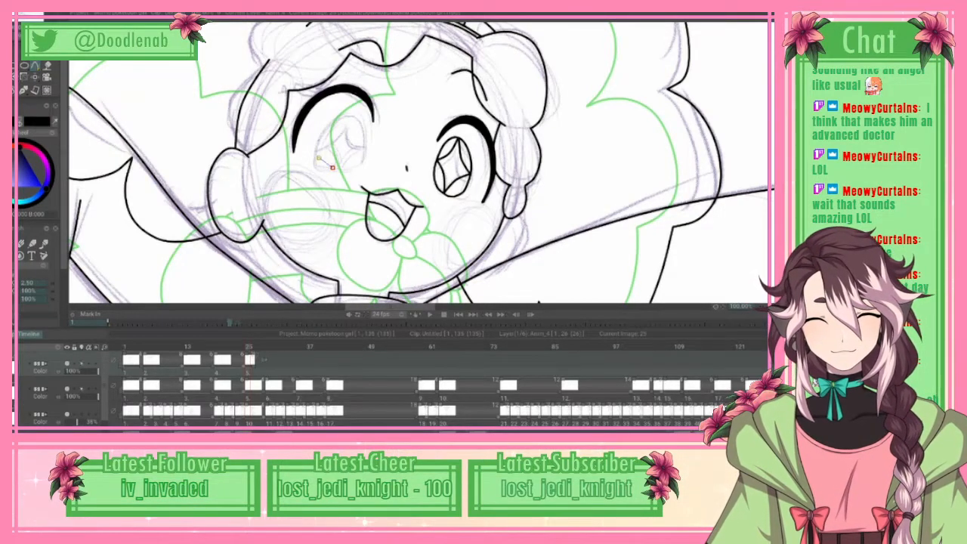
pyautogui.click(318, 136)
pyautogui.moveTo(319, 137)
pyautogui.mouseDown()
pyautogui.moveTo(331, 169)
pyautogui.moveTo(318, 152)
pyautogui.mouseUp()
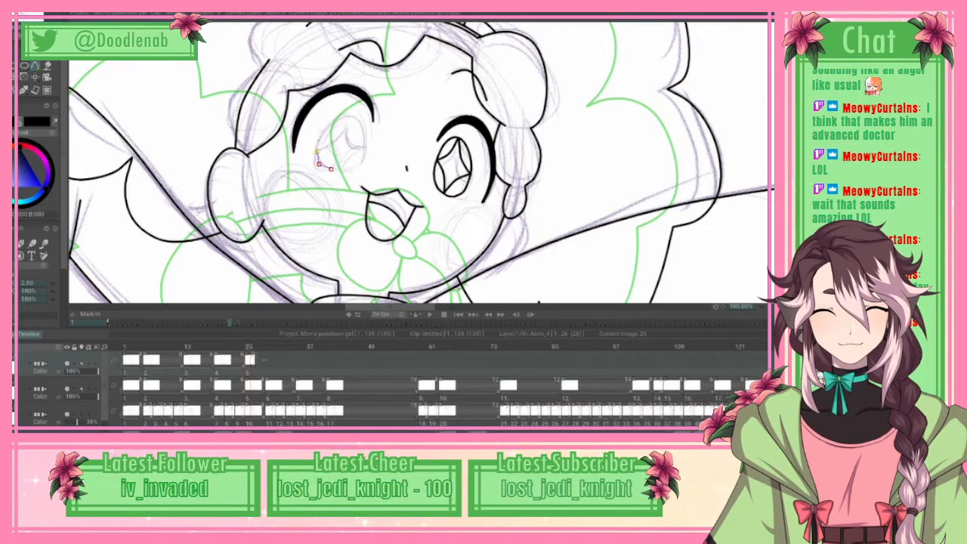
pyautogui.click(330, 118)
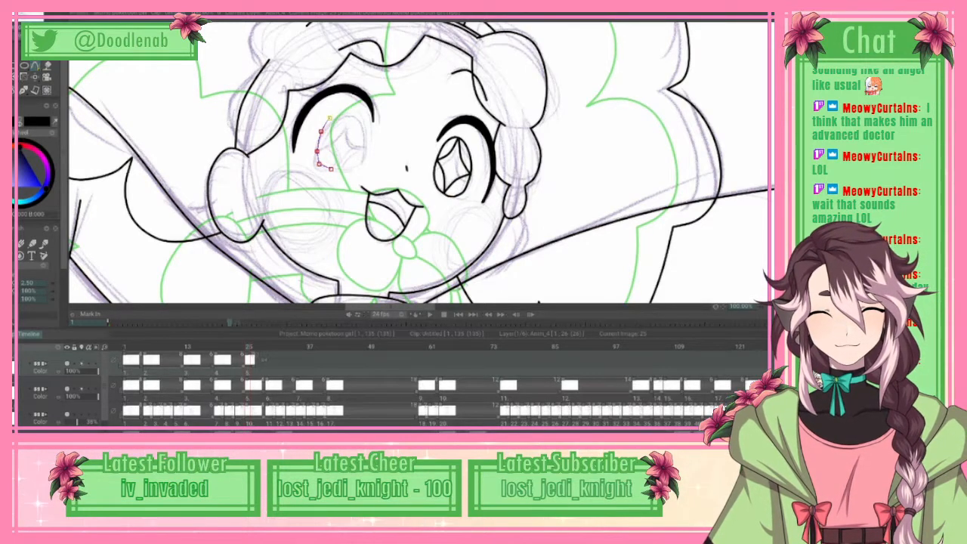
pyautogui.click(355, 112)
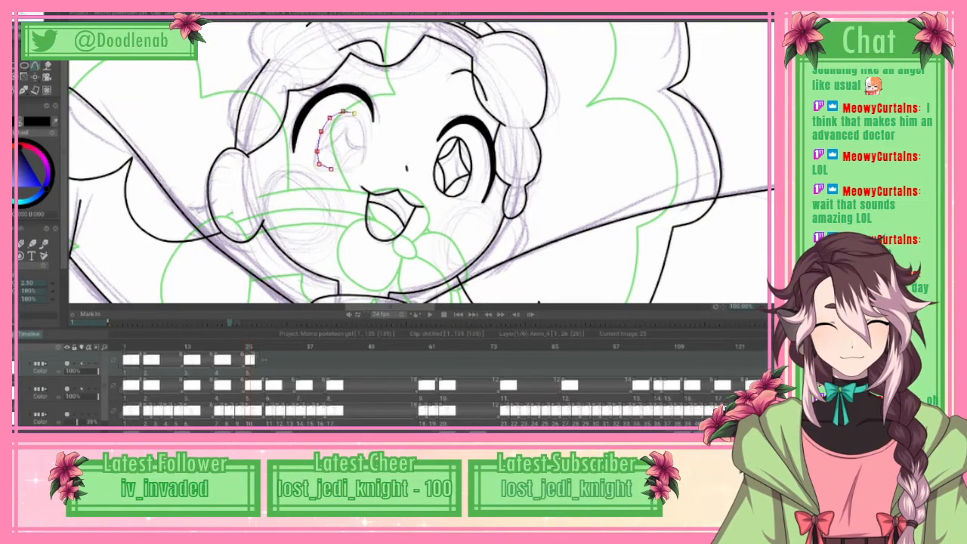
pyautogui.click(363, 128)
pyautogui.moveTo(364, 123); pyautogui.dragTo(364, 125)
pyautogui.click(365, 145)
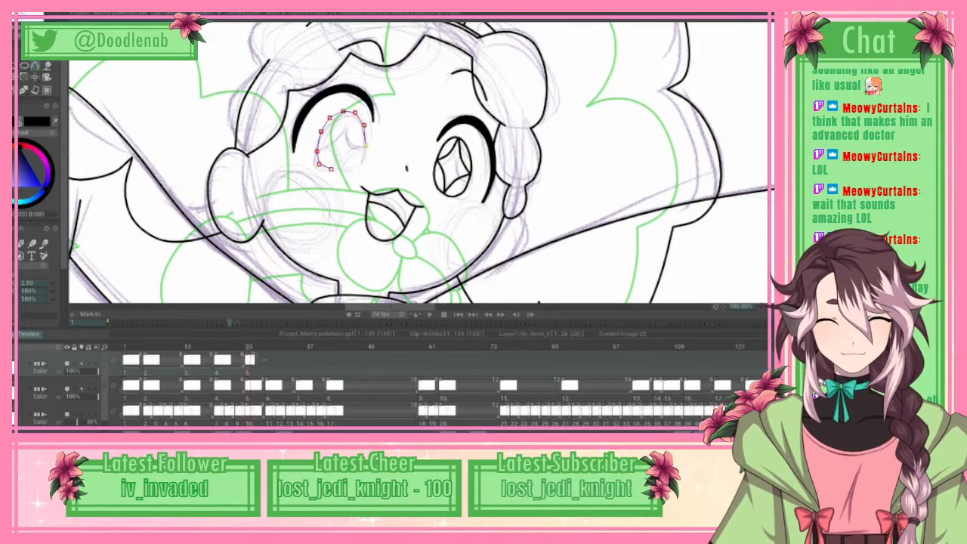
pyautogui.moveTo(359, 163); pyautogui.dragTo(329, 171)
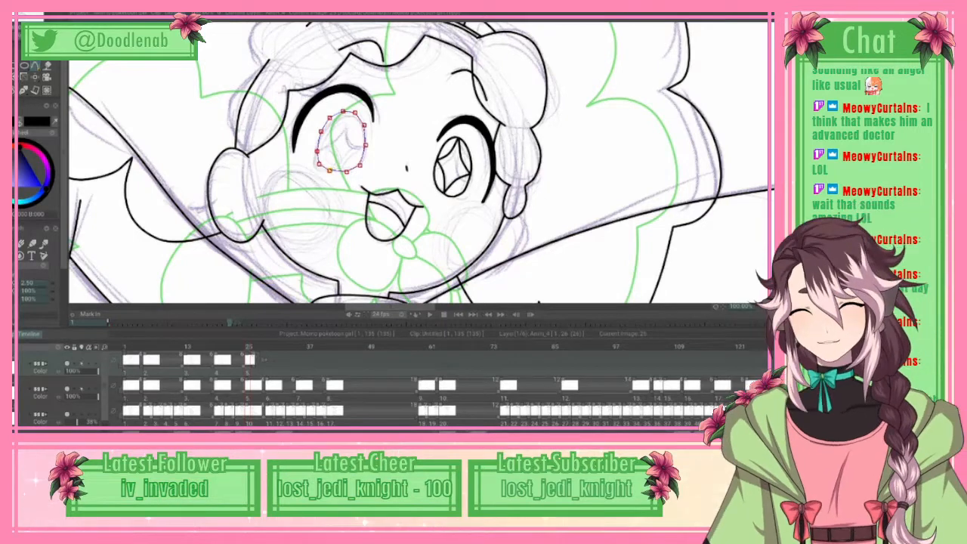
pyautogui.click(30, 21)
pyautogui.click(45, 163)
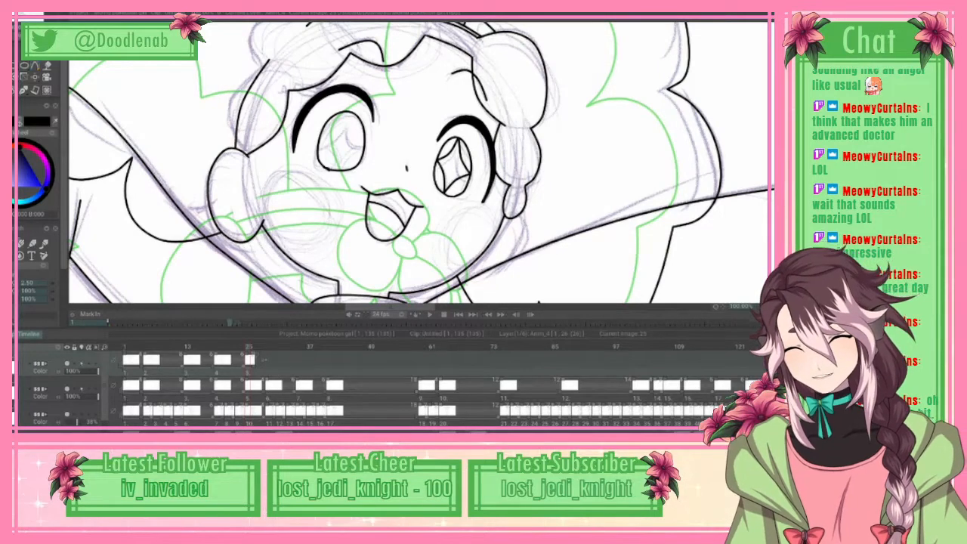
# Step: Ink the two lower edges of the star-shaped sparkle inside the left-hand iris with inward-bending curves
pyautogui.press('e')
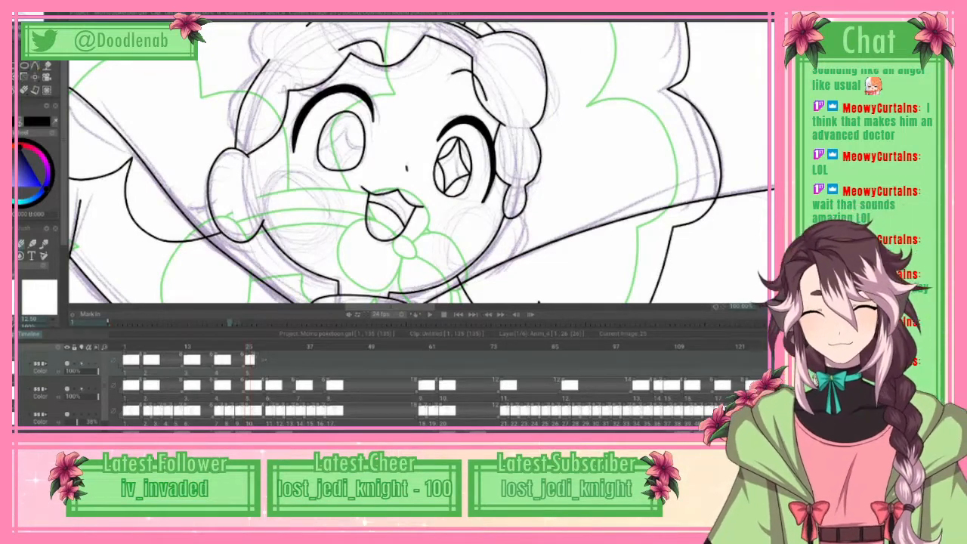
pyautogui.press('b')
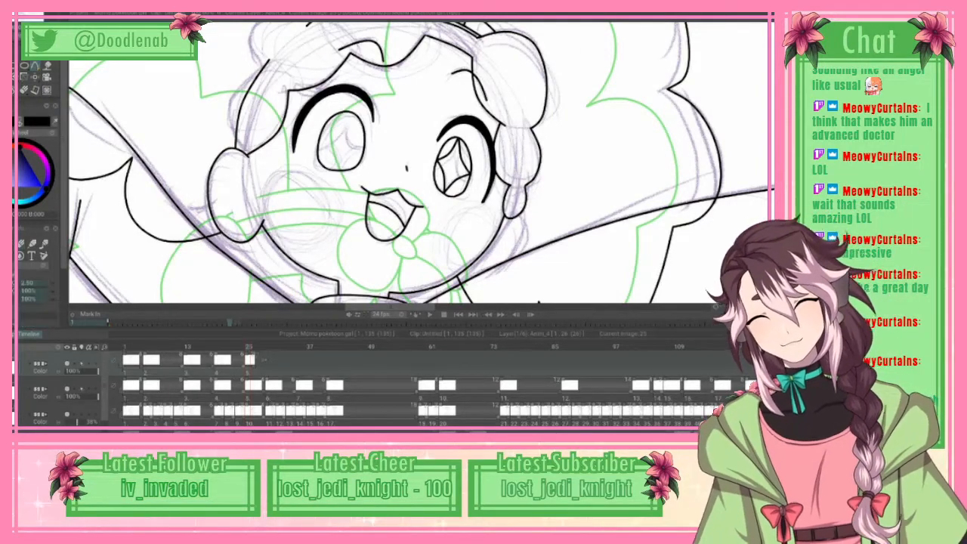
pyautogui.click(328, 146)
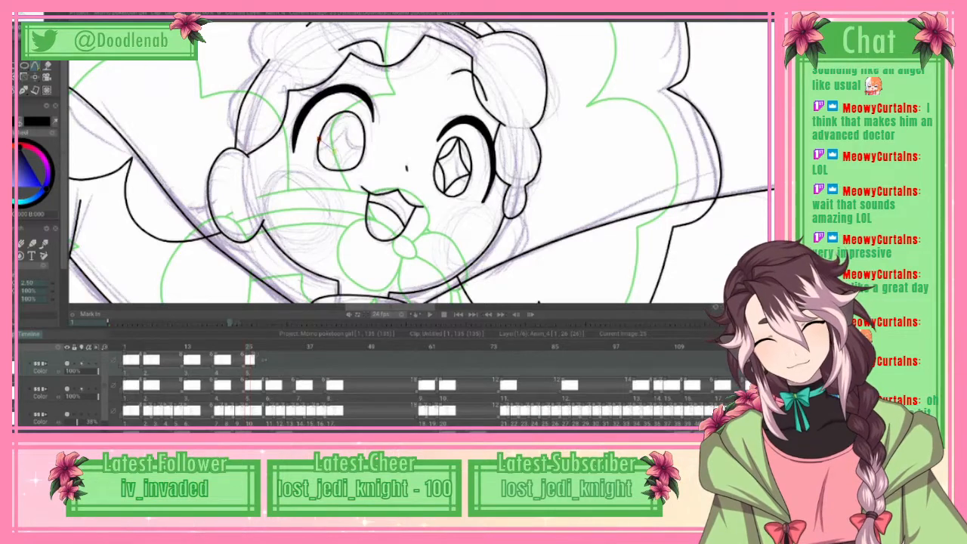
pyautogui.click(334, 156)
pyautogui.click(341, 170)
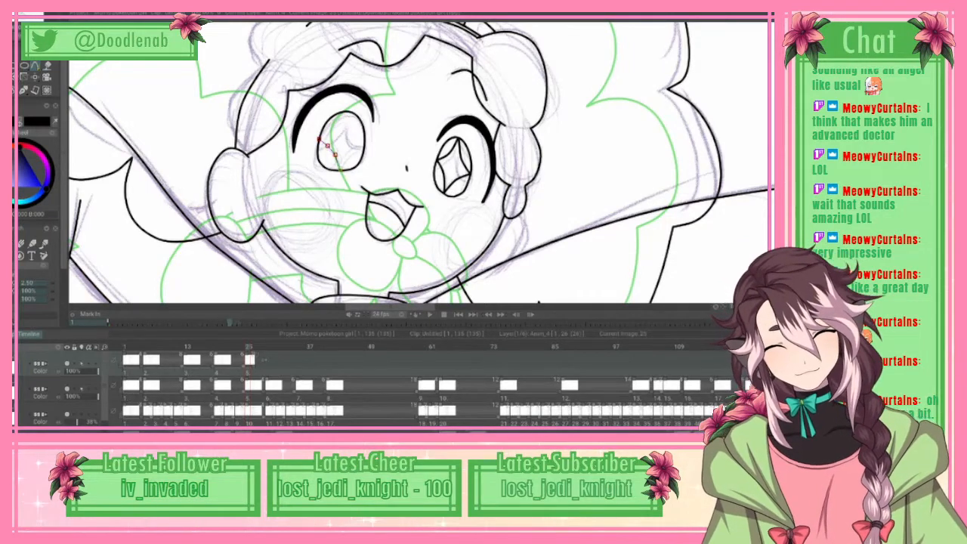
pyautogui.rightClick(342, 170)
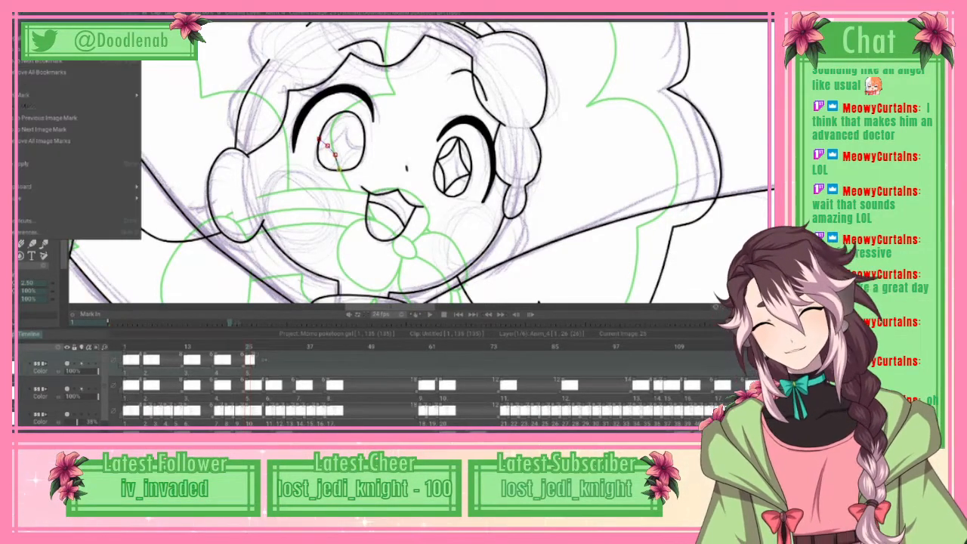
pyautogui.click(75, 164)
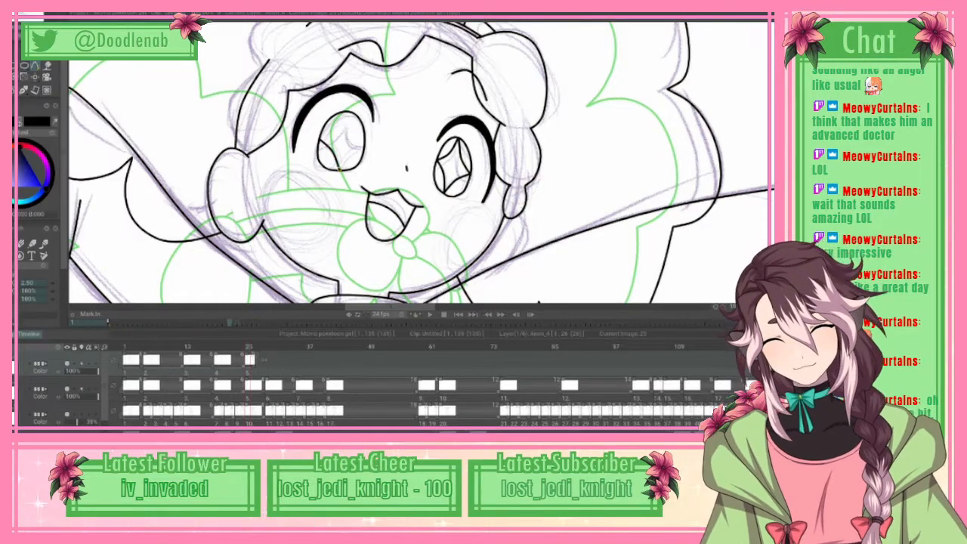
pyautogui.click(364, 147)
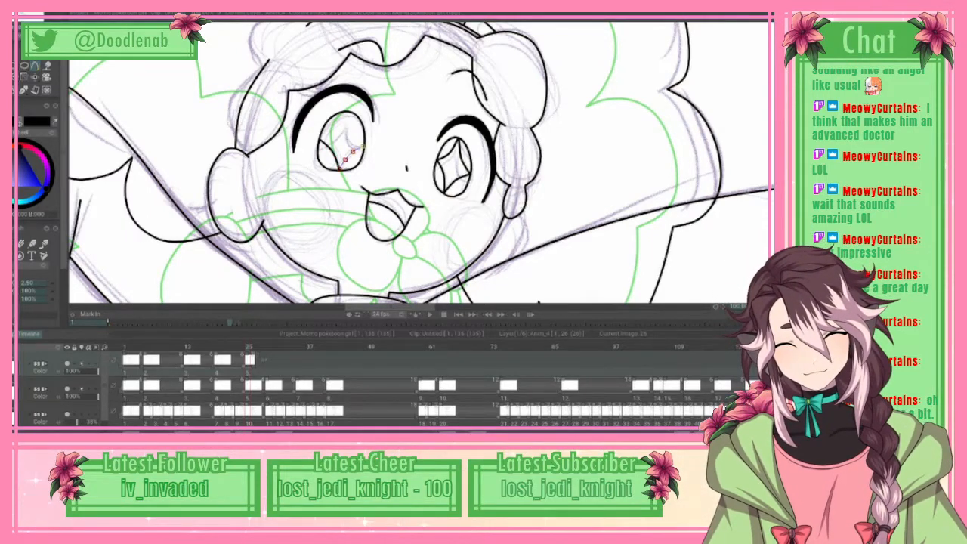
pyautogui.click(17, 23)
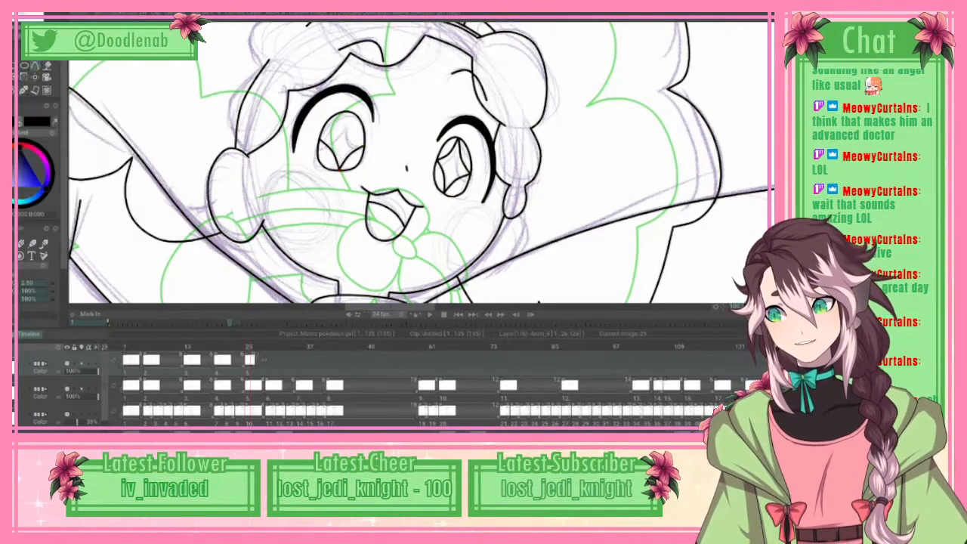
pyautogui.click(75, 164)
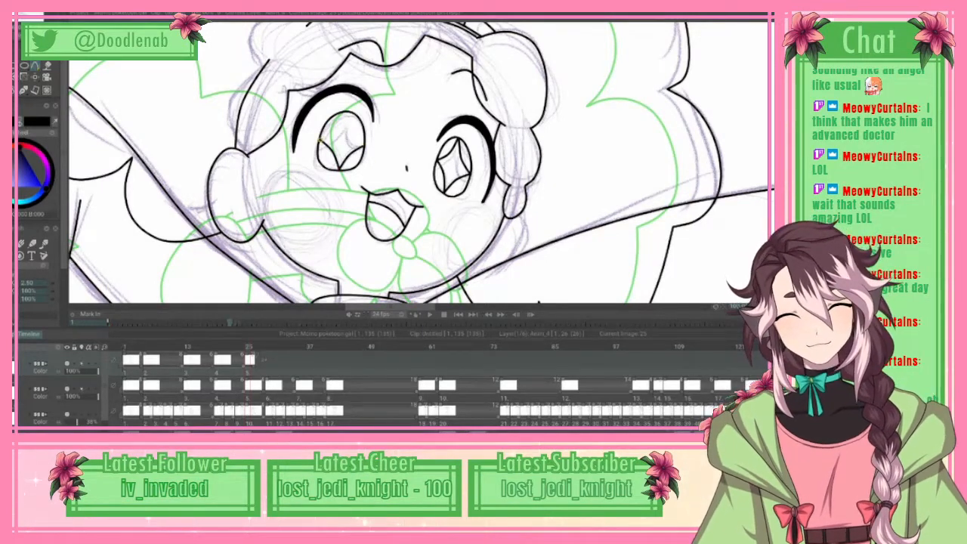
# Step: Ink the sparkle's upper-left edge with a curve from its left point to the top of the iris
pyautogui.click(321, 139)
pyautogui.click(331, 137)
pyautogui.click(341, 127)
pyautogui.click(346, 114)
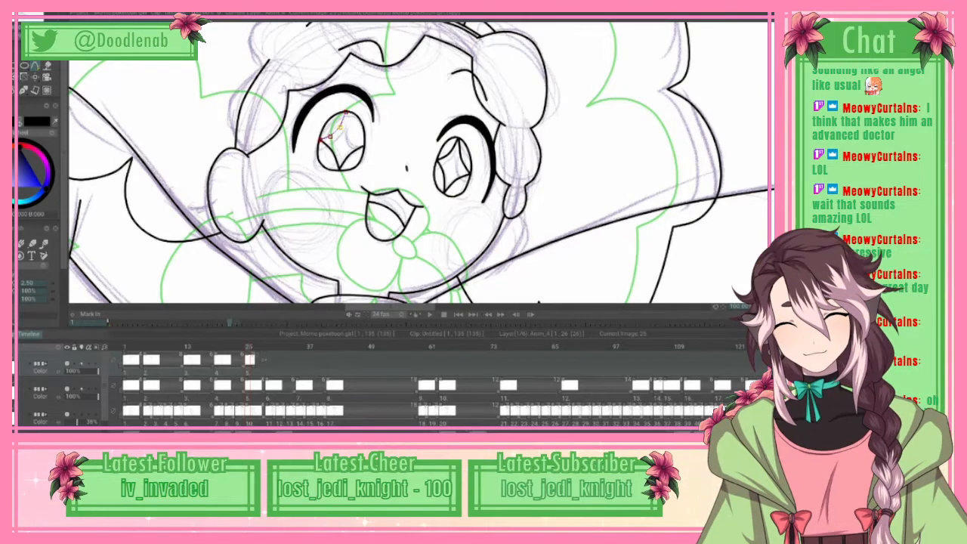
pyautogui.click(17, 17)
pyautogui.click(29, 163)
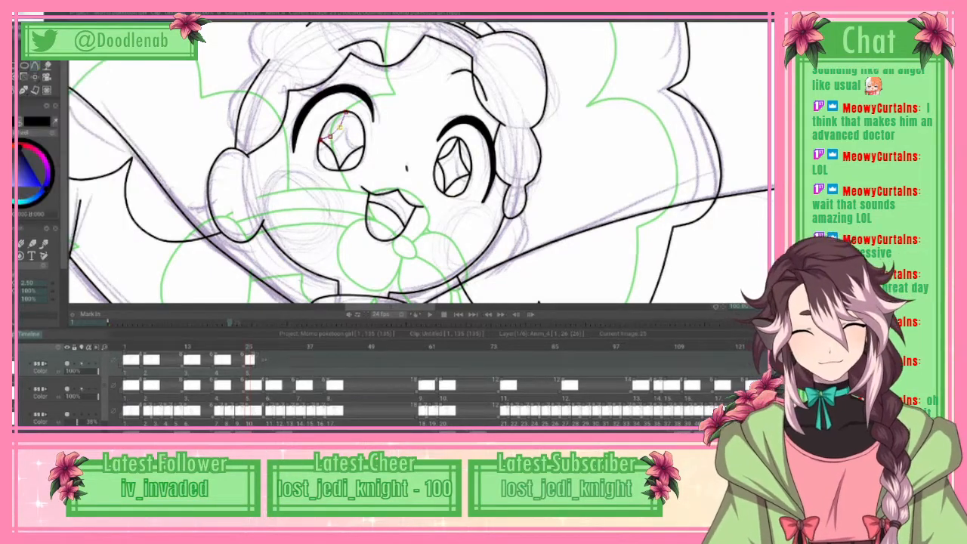
pyautogui.click(17, 17)
pyautogui.click(29, 163)
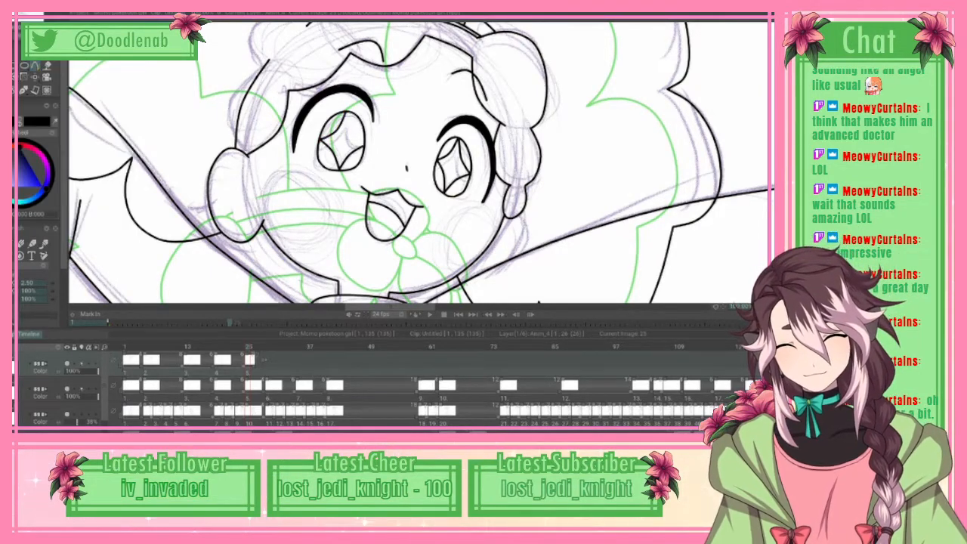
# Step: Close the sparkle by inking its upper-right edge from the top of the iris to its right point
pyautogui.moveTo(347, 113); pyautogui.dragTo(346, 125)
pyautogui.click(353, 137)
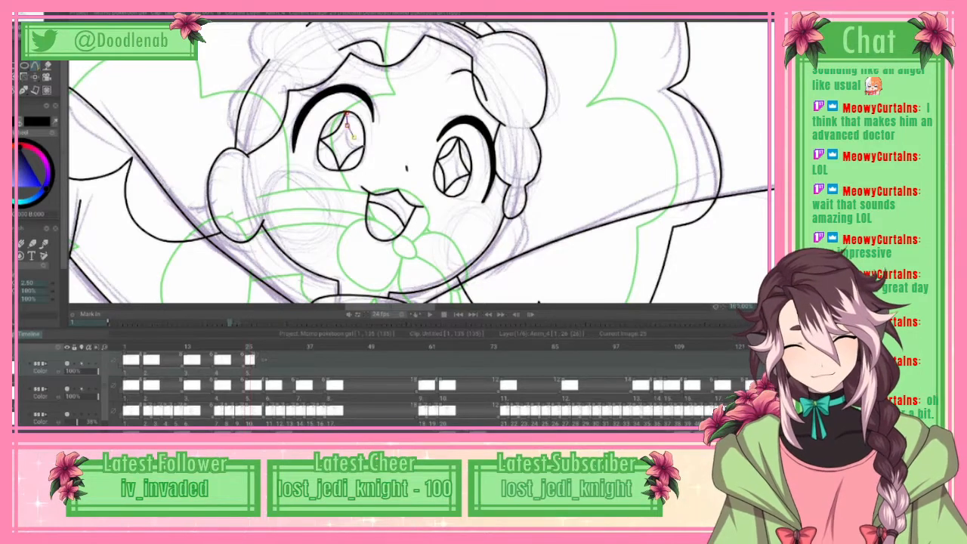
pyautogui.click(364, 145)
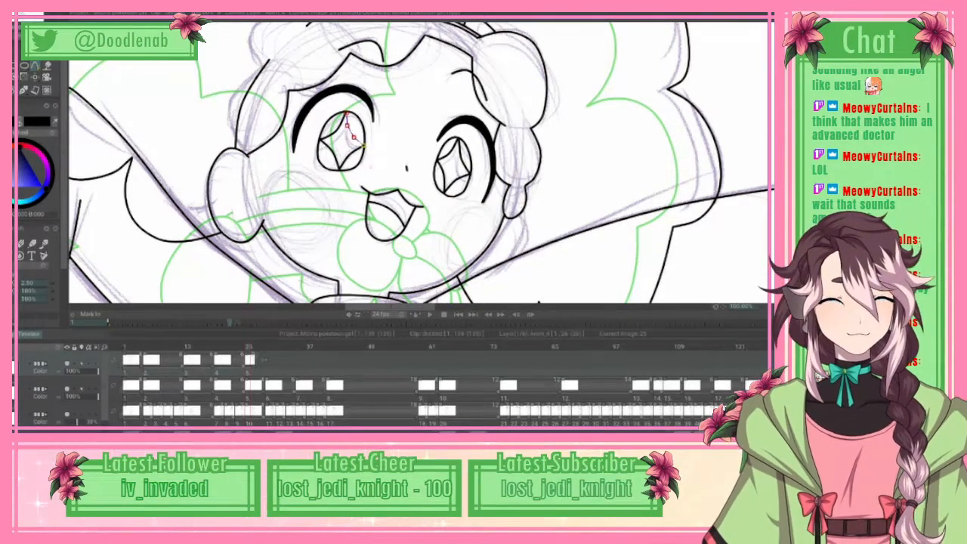
pyautogui.click(34, 13)
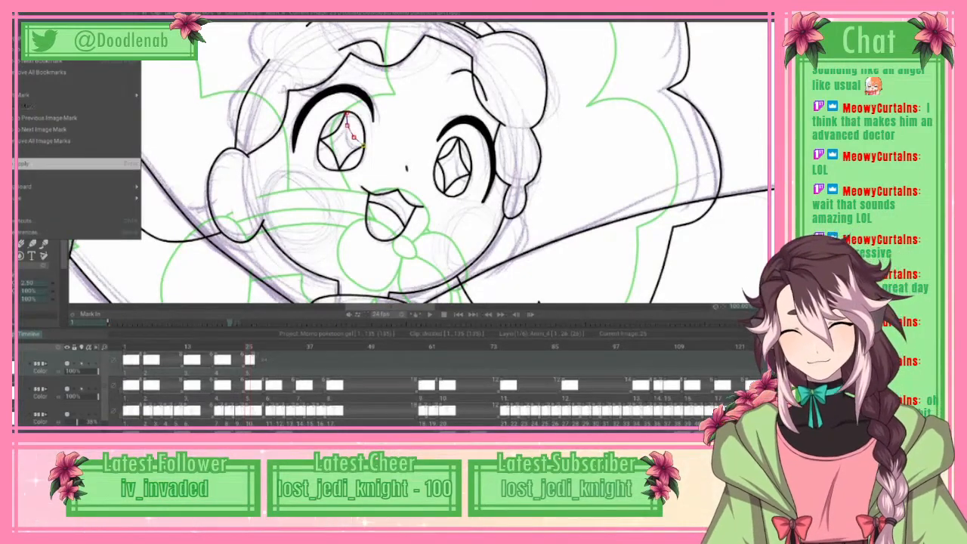
pyautogui.click(75, 164)
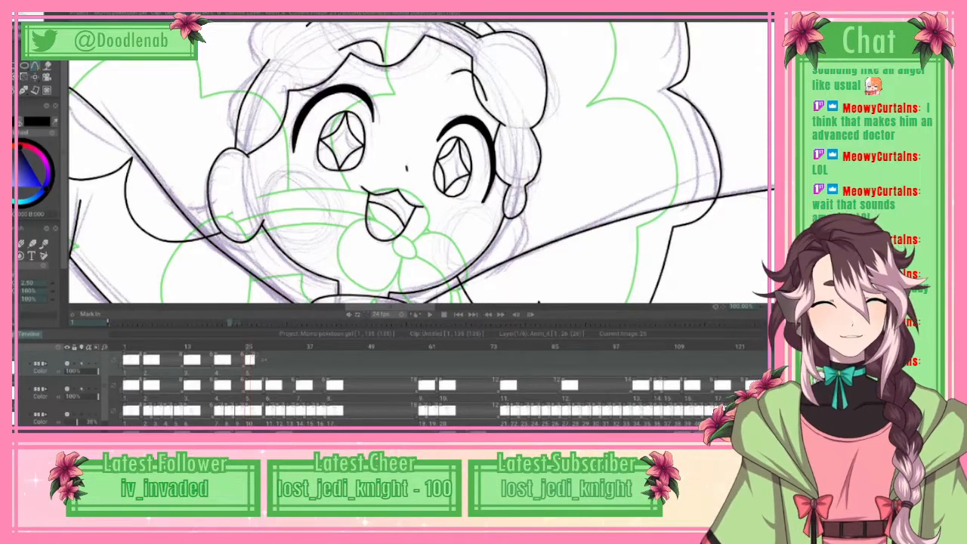
pyautogui.scroll(-3, 421, 163)
pyautogui.scroll(4, 422, 163)
pyautogui.scroll(-3, 422, 162)
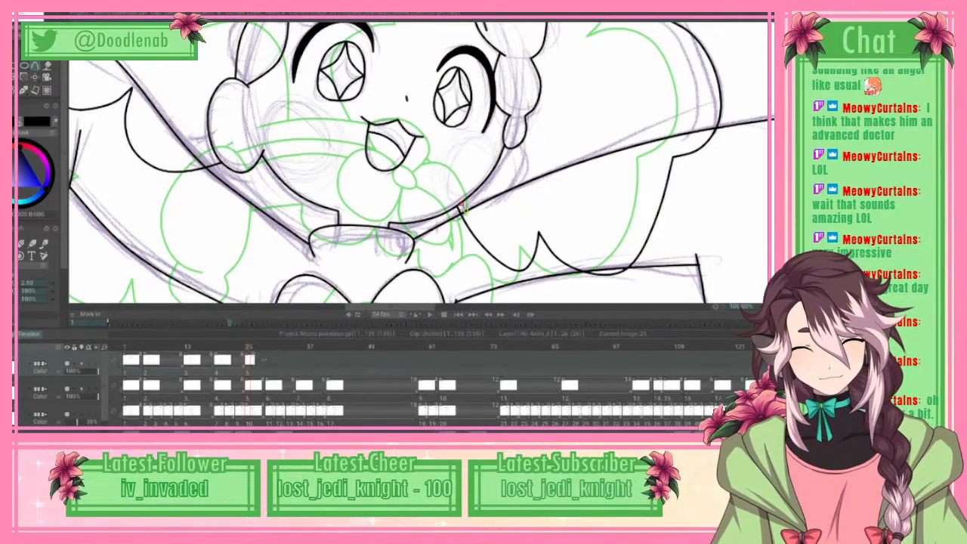
# Step: Apply the short line below the jaw and ink the hanging hair lock's outer curve beside the right-hand cheek, down to the arm line
pyautogui.hotkey('alt', 'e')
pyautogui.click(52, 164)
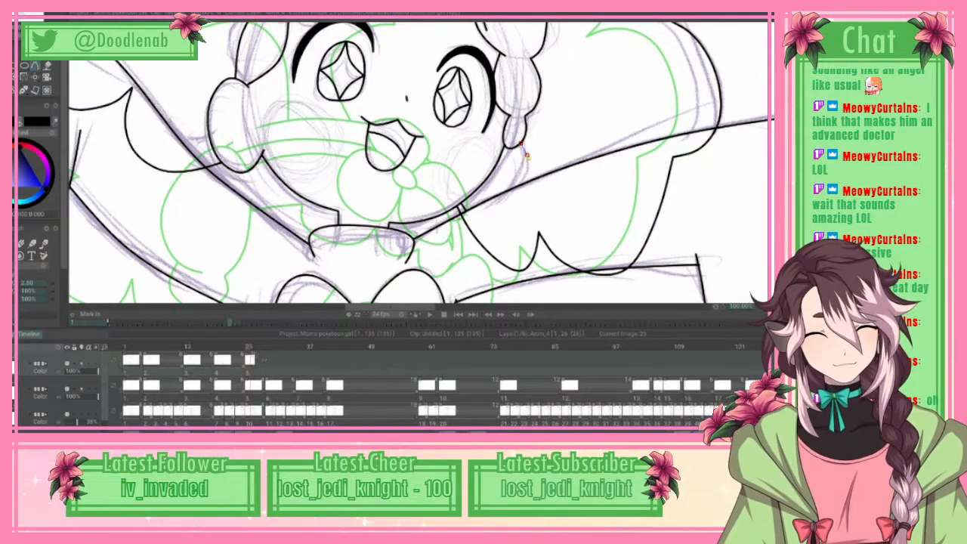
pyautogui.click(527, 149)
pyautogui.click(529, 161)
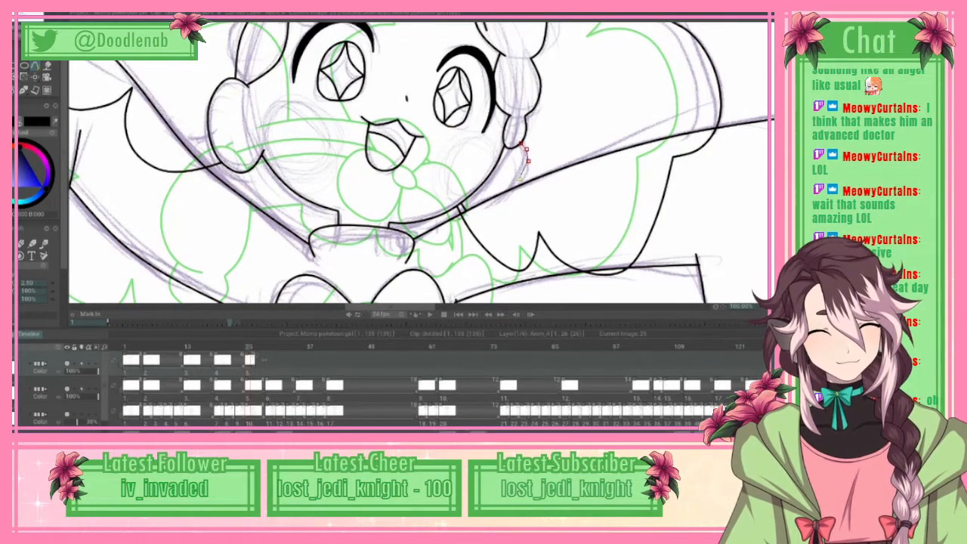
pyautogui.click(521, 181)
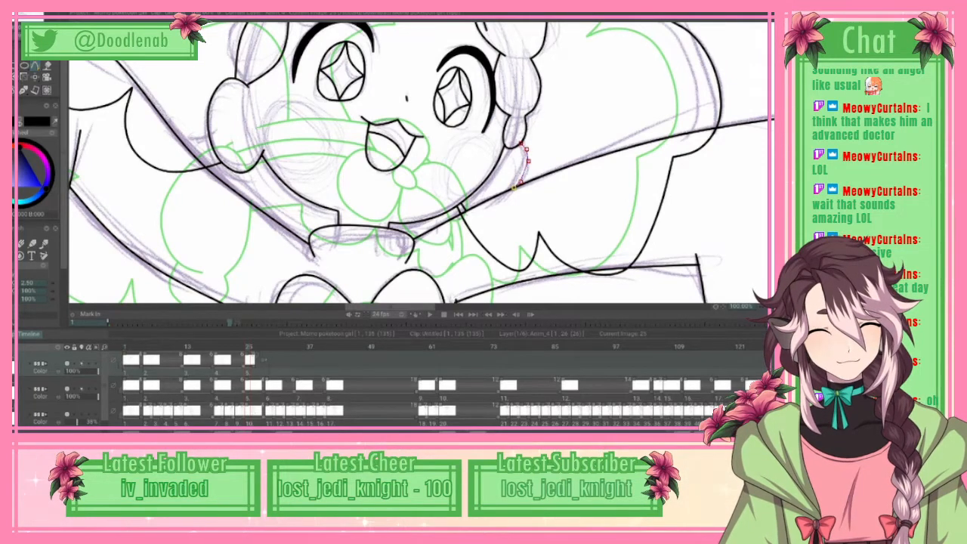
pyautogui.click(29, 16)
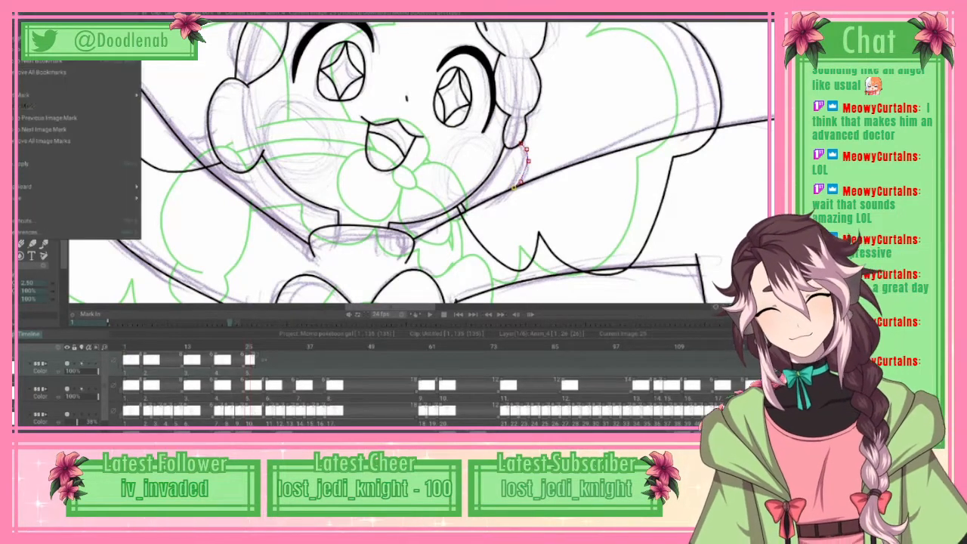
pyautogui.click(36, 163)
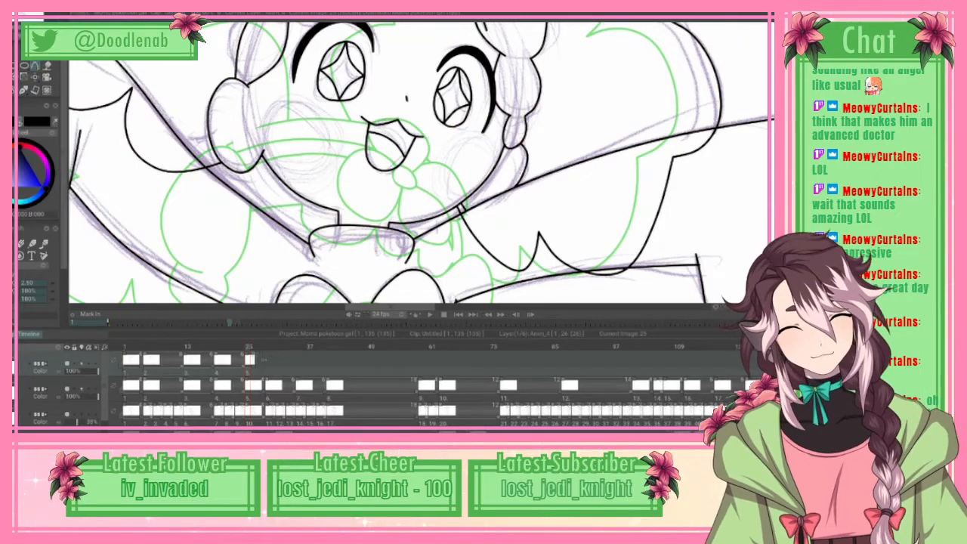
# Step: Trace the lower skirt tier with a curve from the upper tier's edge down its left side and along the hem to the right-hand leg
pyautogui.scroll(5, 71, 166)
pyautogui.scroll(-2, 72, 166)
pyautogui.scroll(5, 71, 166)
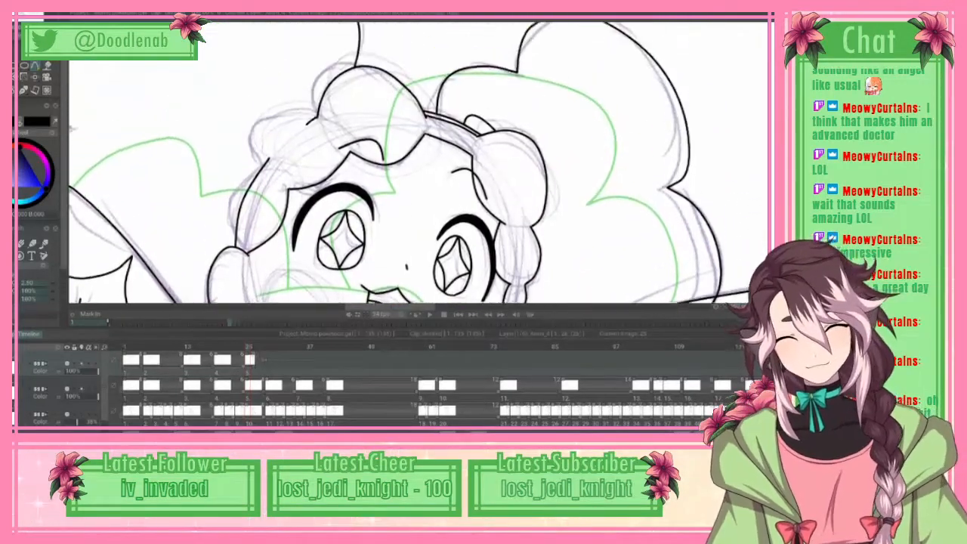
pyautogui.scroll(-8, 72, 166)
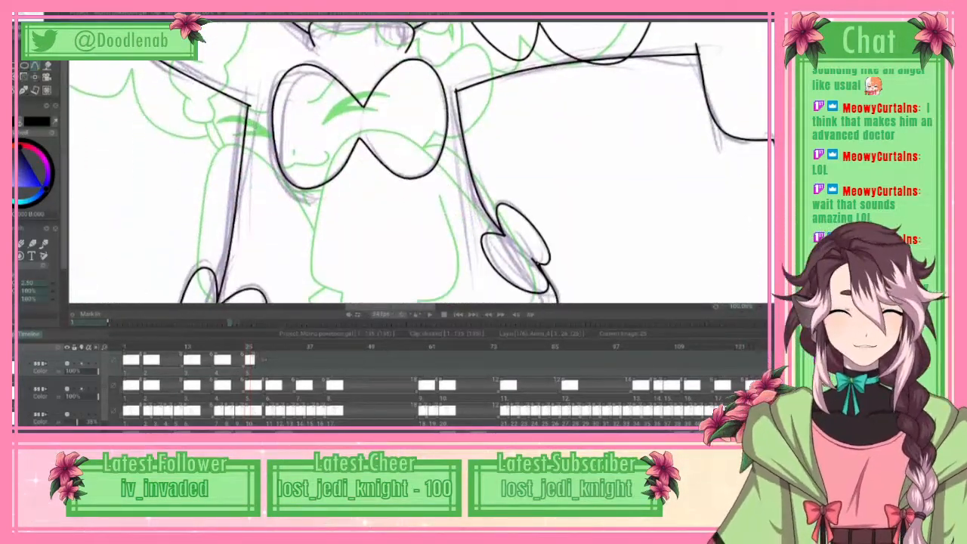
pyautogui.scroll(-8, 418, 162)
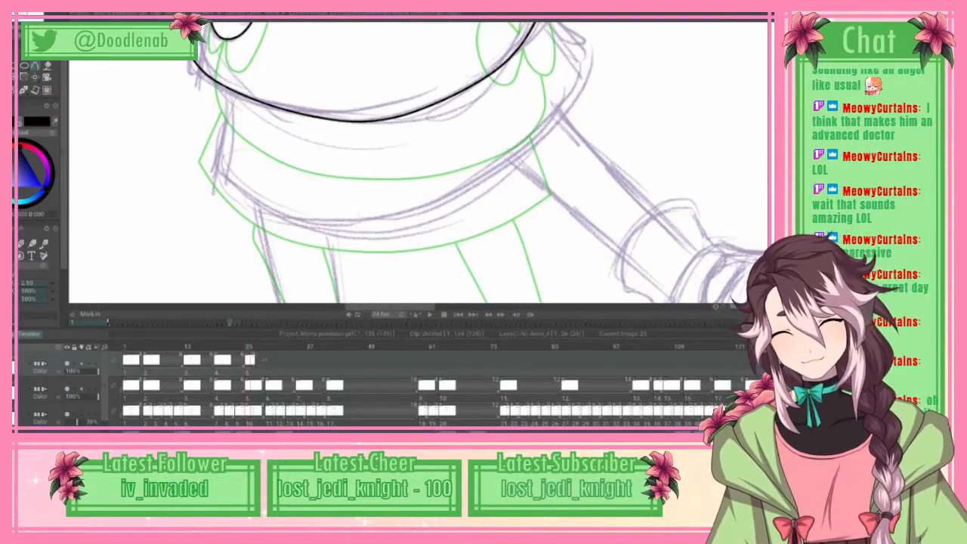
pyautogui.click(223, 84)
pyautogui.click(218, 123)
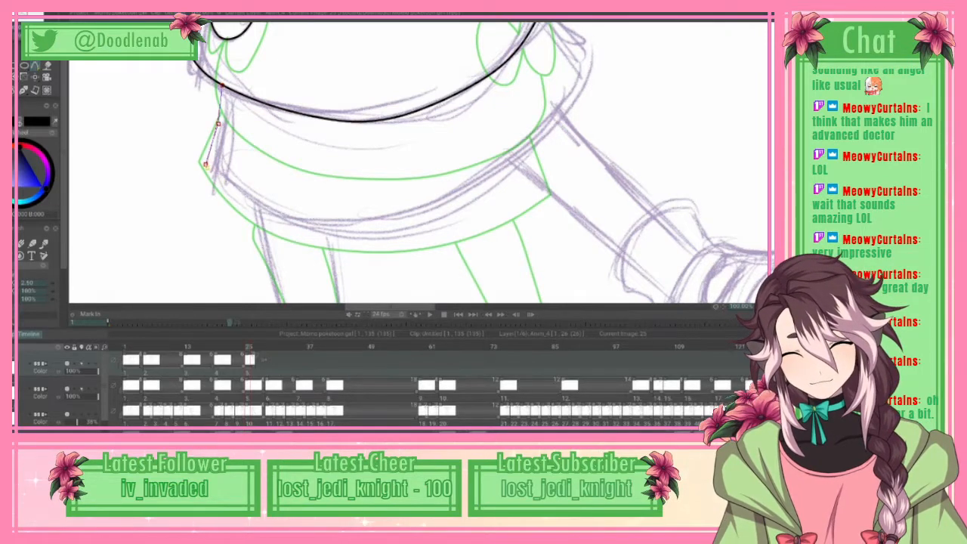
pyautogui.click(205, 163)
pyautogui.click(232, 191)
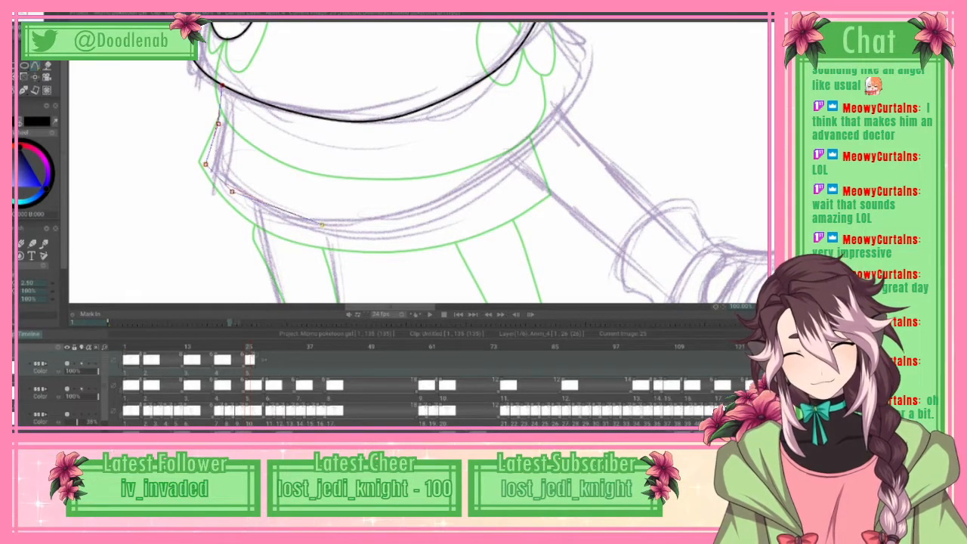
pyautogui.click(296, 224)
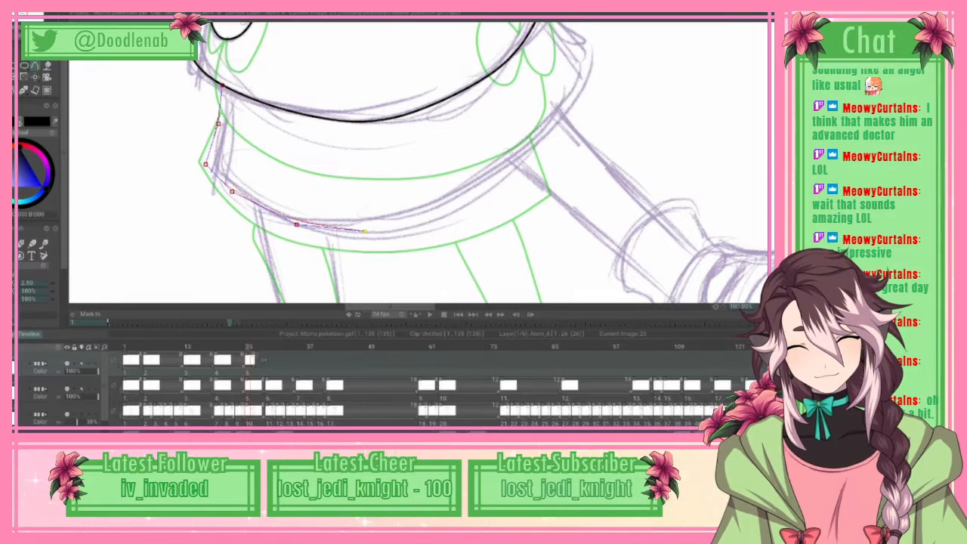
pyautogui.click(364, 230)
pyautogui.click(439, 221)
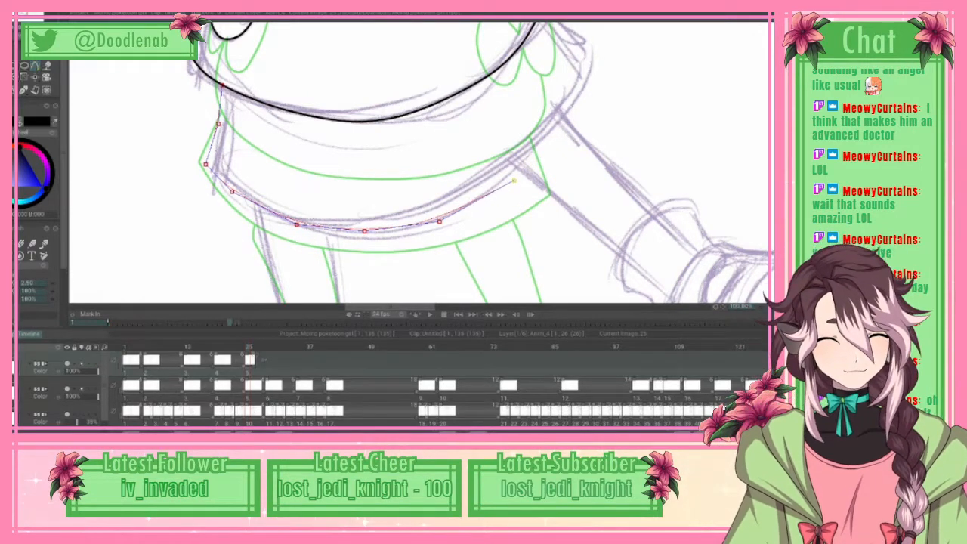
pyautogui.click(513, 179)
pyautogui.click(563, 122)
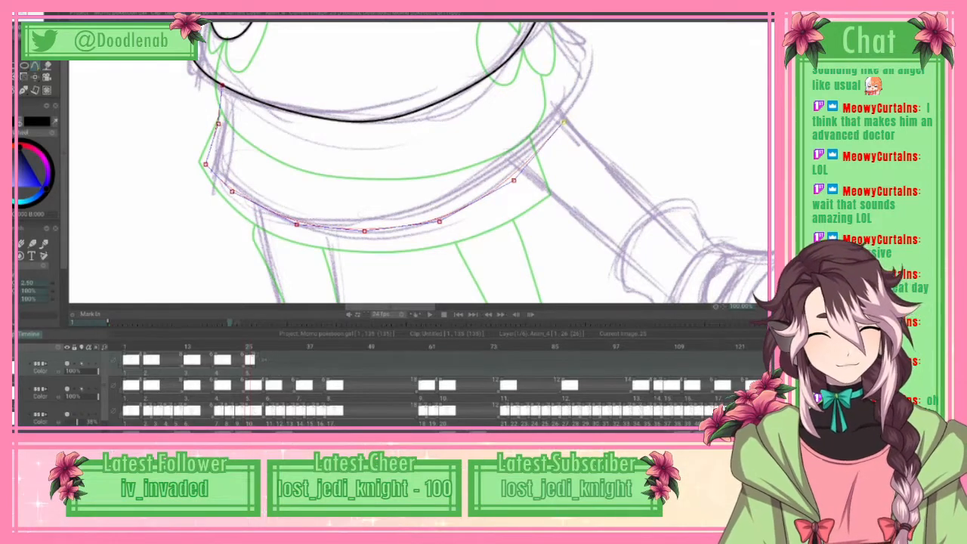
# Step: Continue the skirt curve up to a sharp outer corner and back to the body outline, pull the corner outward, and apply it
pyautogui.scroll(3, 565, 128)
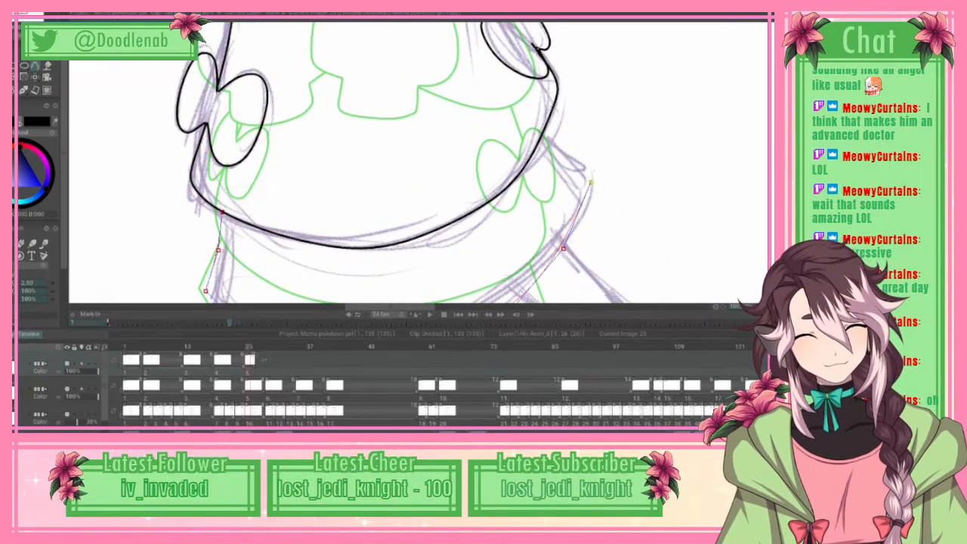
pyautogui.click(591, 182)
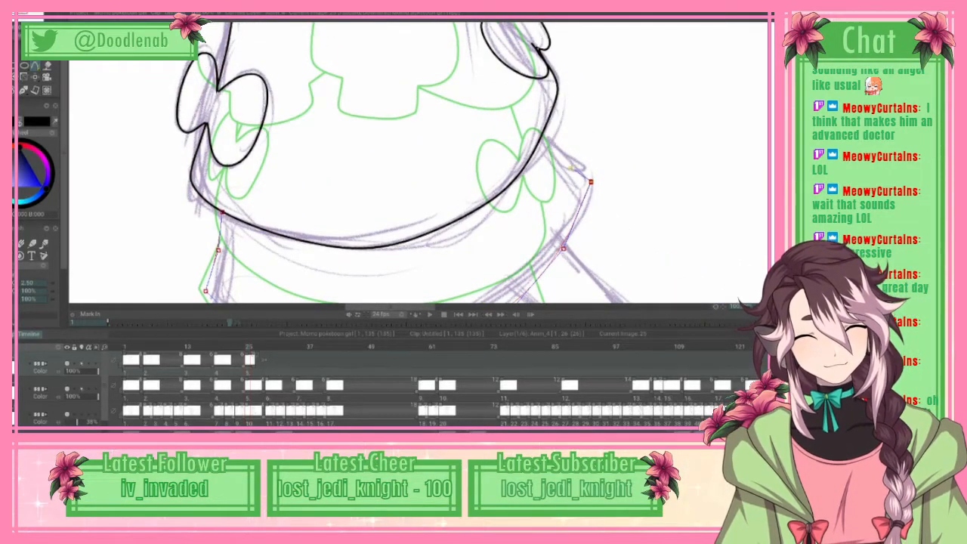
pyautogui.click(564, 152)
pyautogui.click(543, 131)
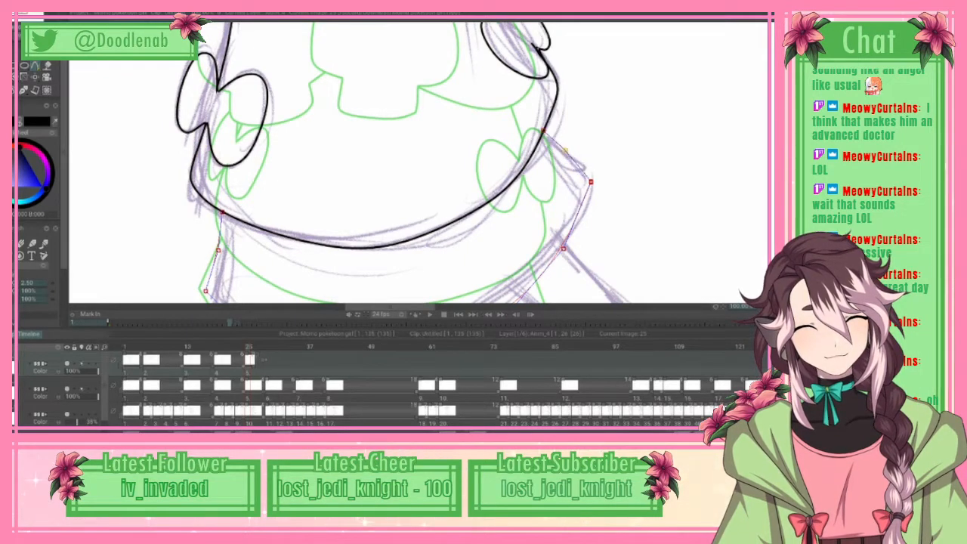
pyautogui.moveTo(591, 181); pyautogui.dragTo(569, 151)
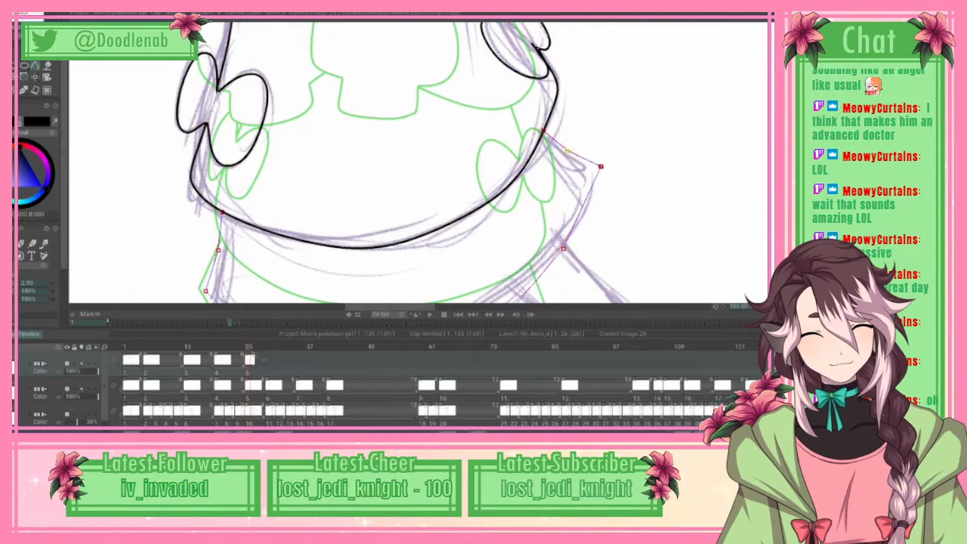
pyautogui.hotkey('alt', 'e')
pyautogui.click(64, 164)
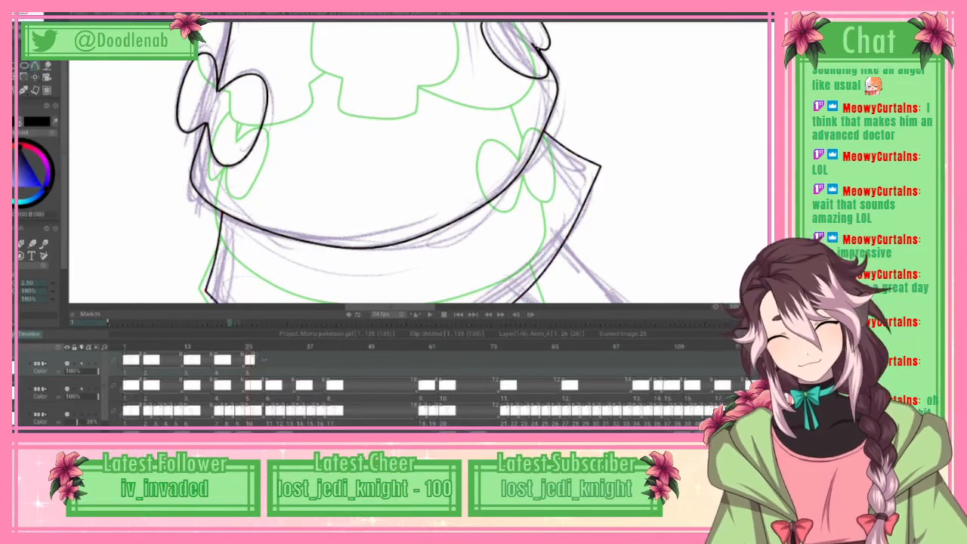
# Step: Ink the outer edge of the left-hand leg from the skirt hem down to the sock cuff
pyautogui.scroll(-8, 420, 163)
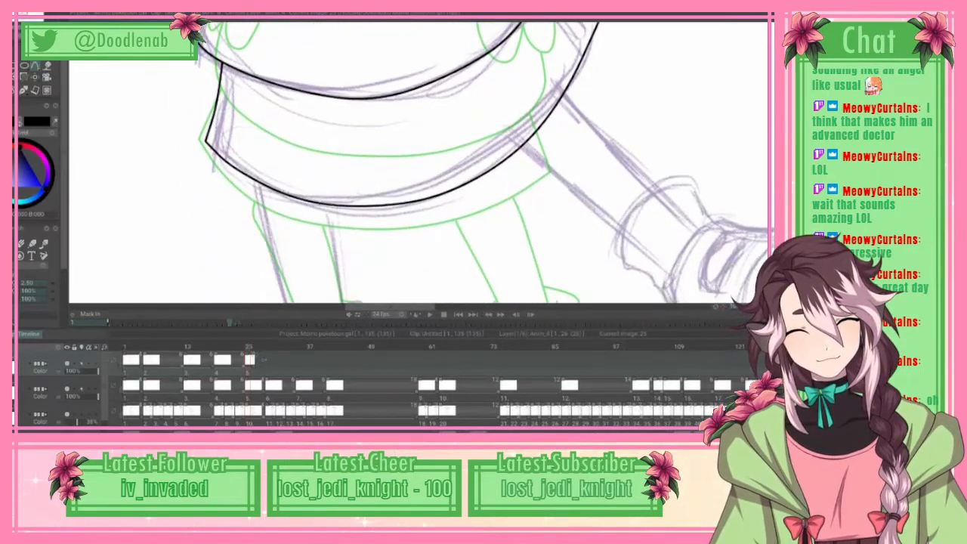
pyautogui.scroll(1, 420, 163)
pyautogui.scroll(-8, 421, 164)
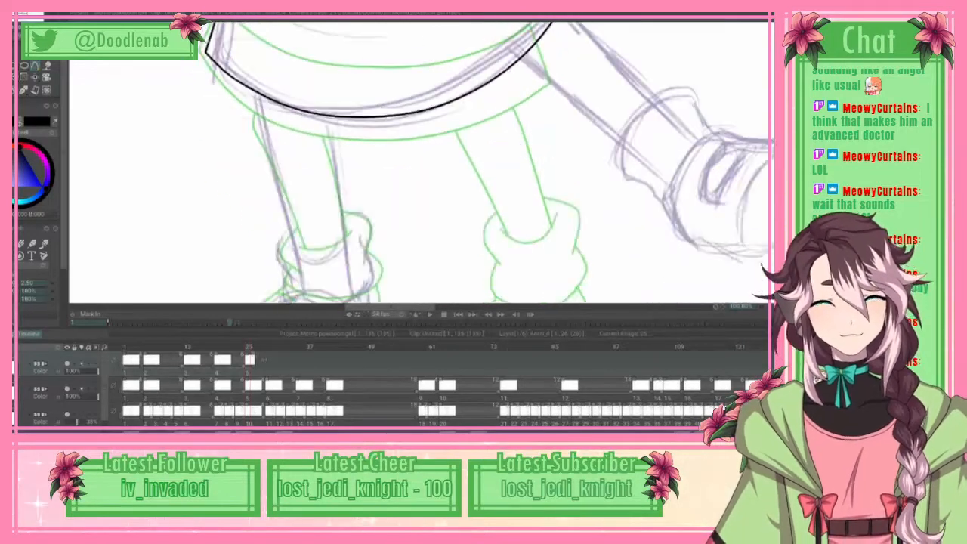
pyautogui.scroll(7, 420, 163)
pyautogui.scroll(1, 420, 163)
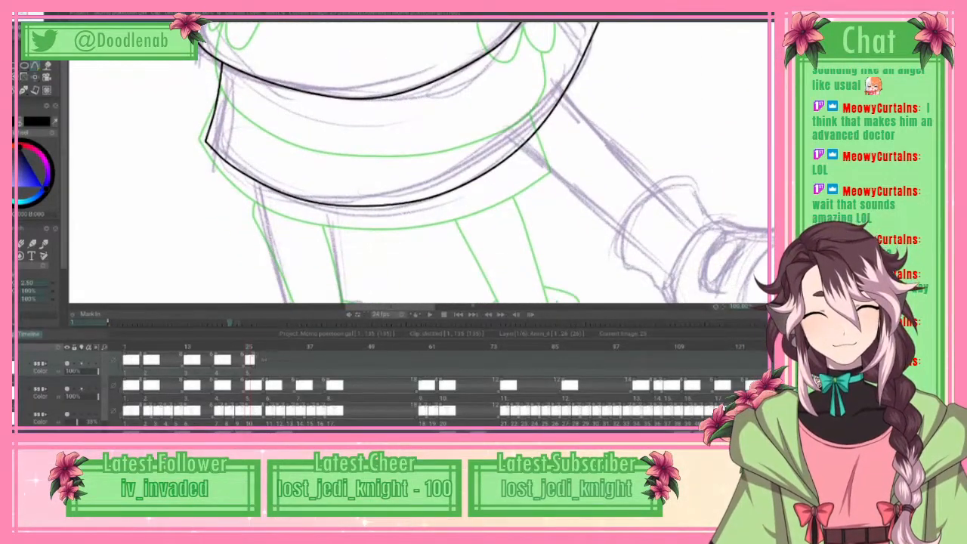
pyautogui.scroll(-4, 420, 163)
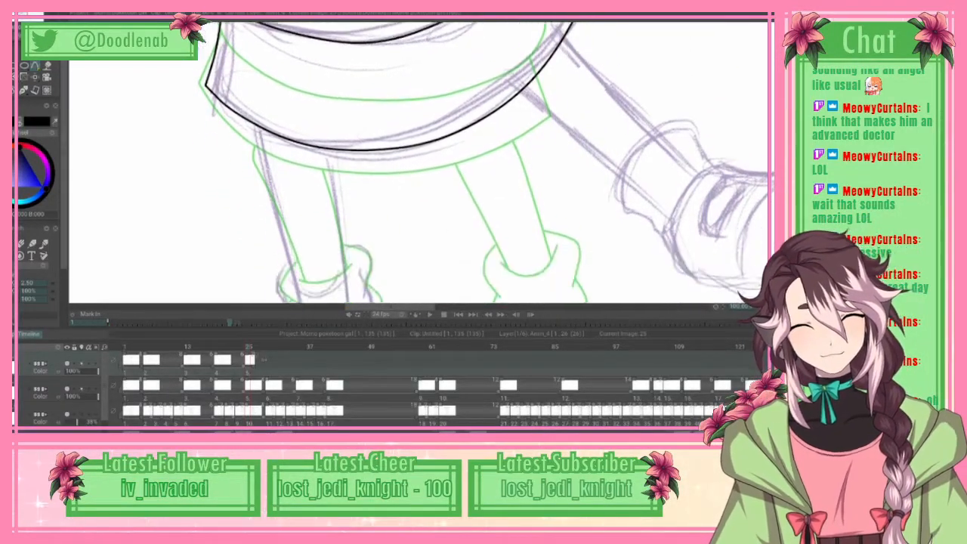
pyautogui.scroll(-2, 420, 163)
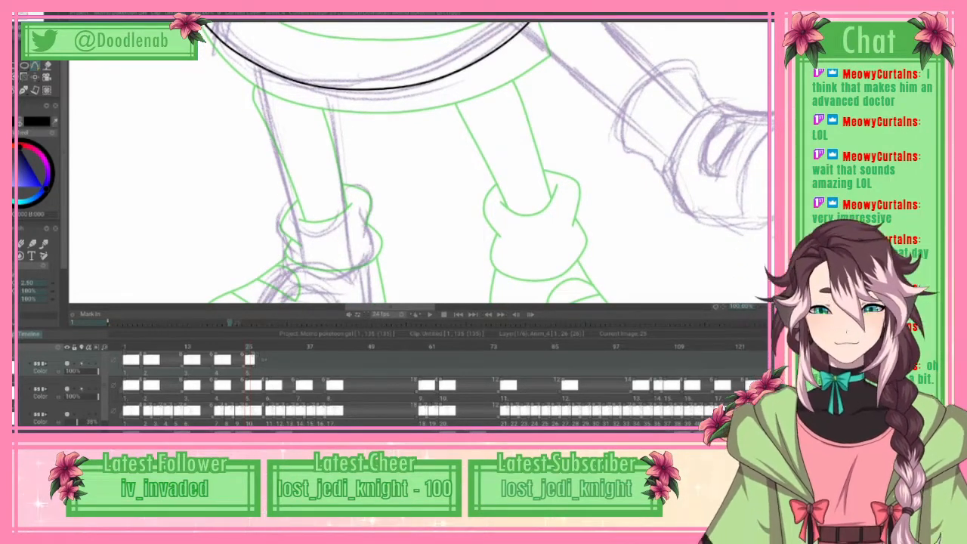
pyautogui.click(256, 66)
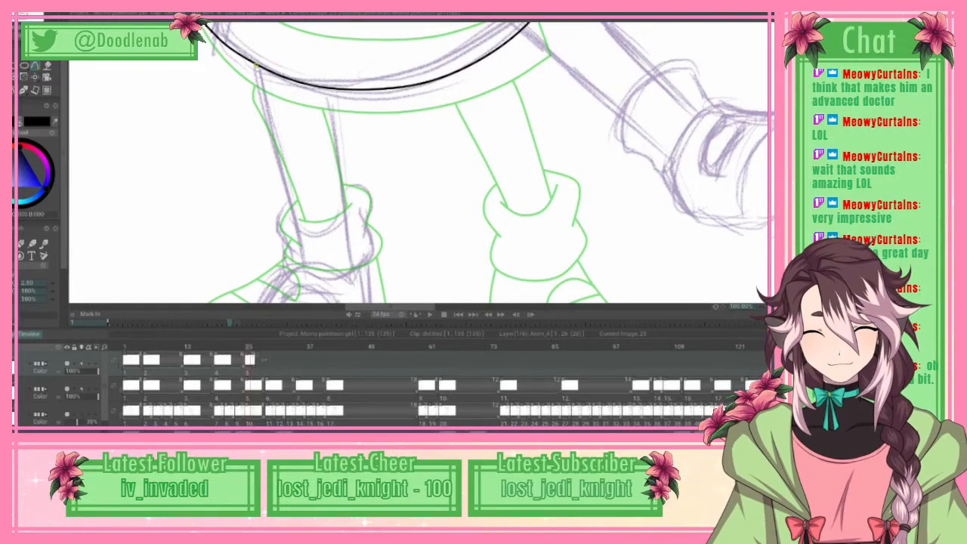
pyautogui.click(260, 100)
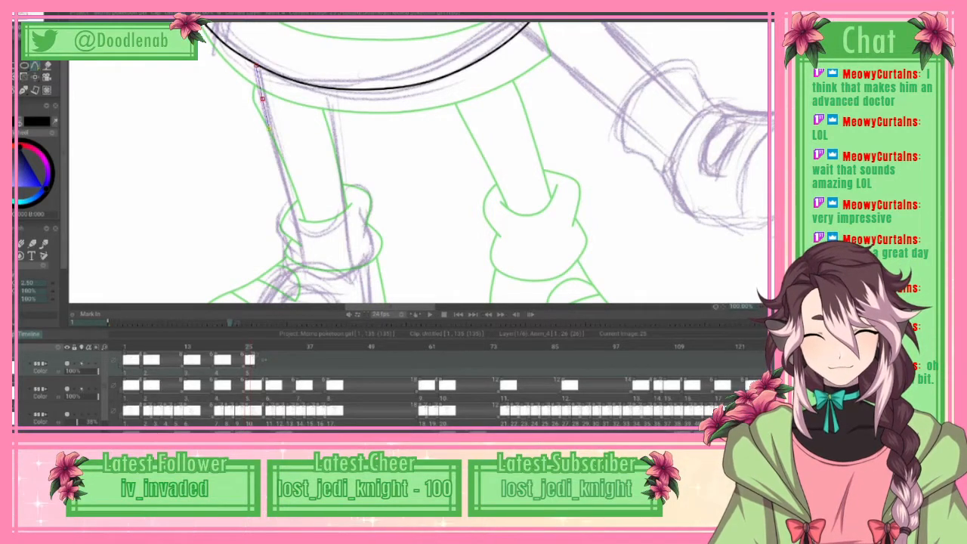
pyautogui.click(271, 135)
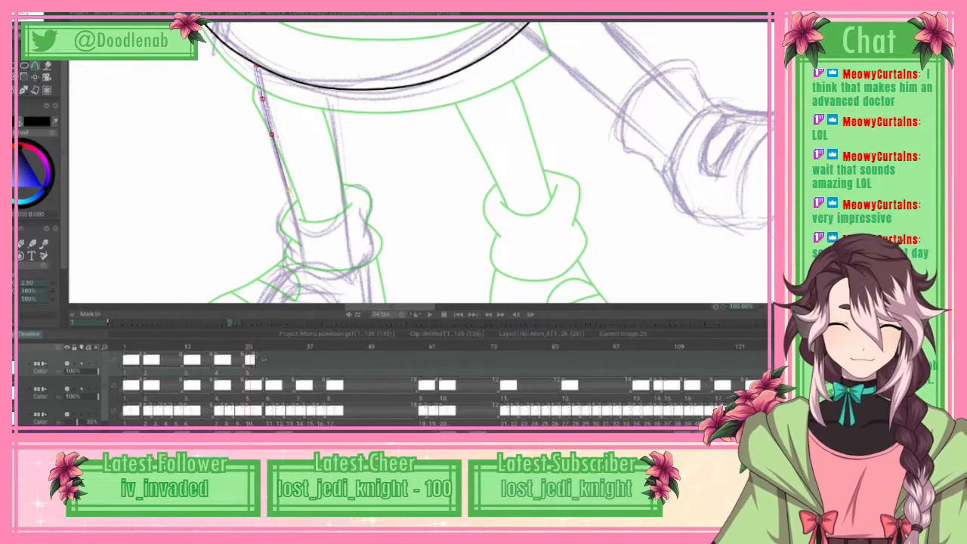
pyautogui.click(289, 190)
pyautogui.click(295, 223)
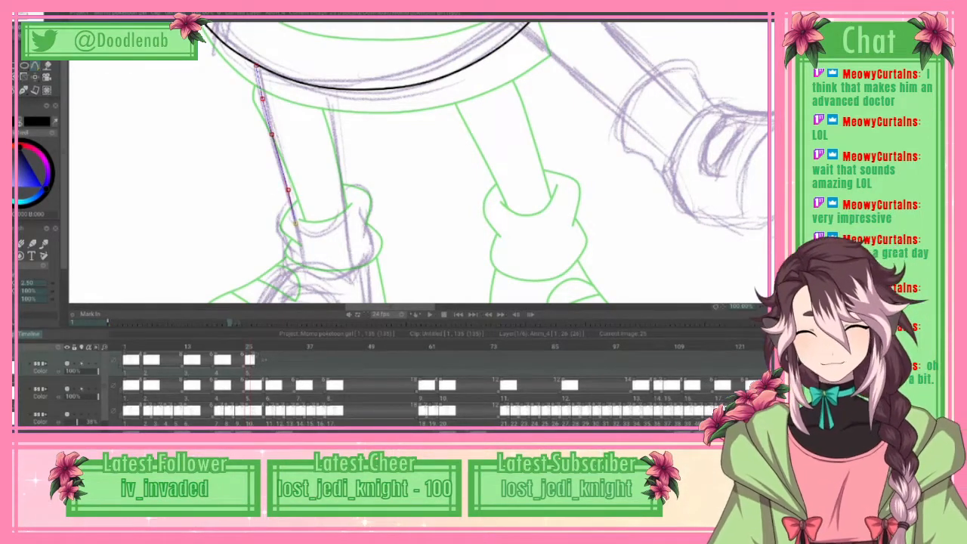
pyautogui.click(21, 22)
pyautogui.press('Return')
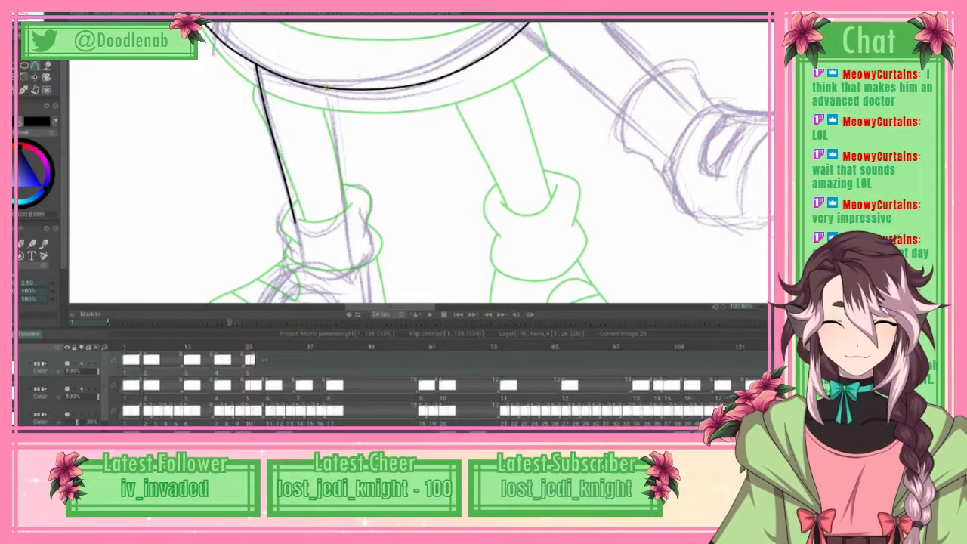
# Step: Ink the inner edge of the left-hand leg from the skirt hem down to the sock cuff
pyautogui.click(333, 101)
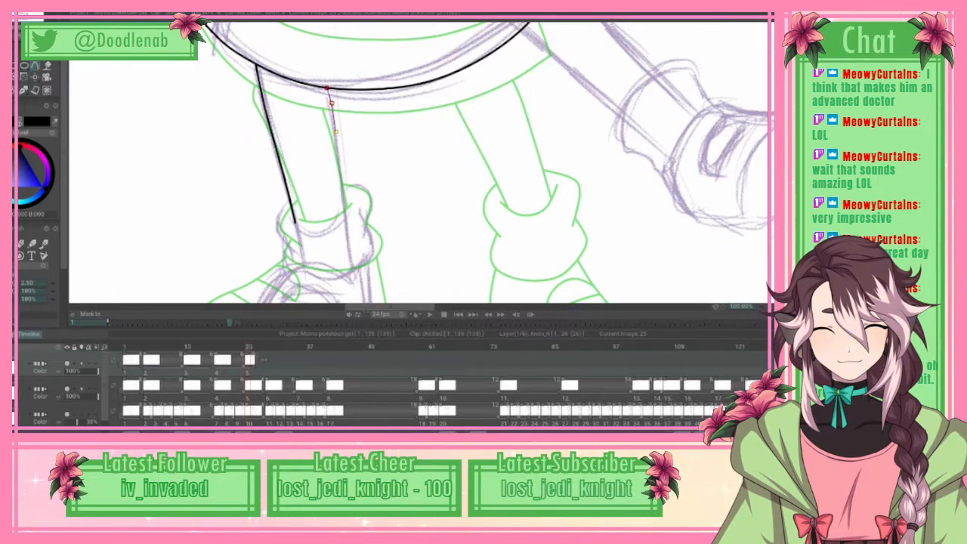
pyautogui.click(336, 133)
pyautogui.click(341, 179)
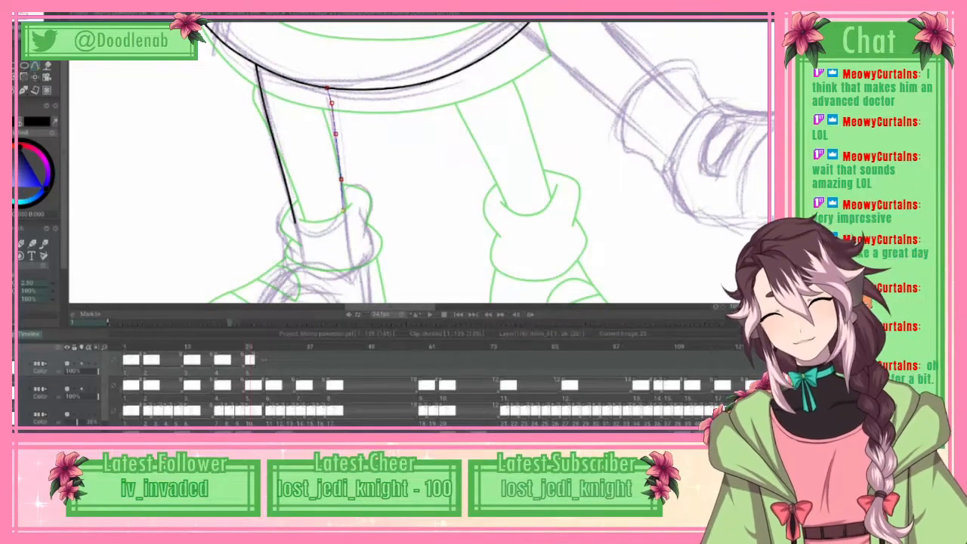
pyautogui.click(18, 18)
pyautogui.click(37, 163)
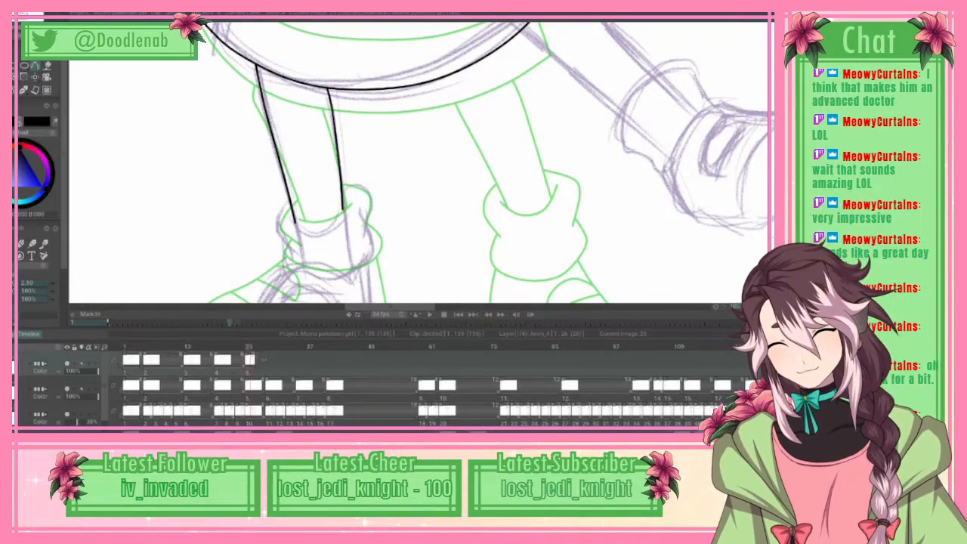
# Step: Join the lower ends of the two left-hand leg lines with a downward-bowed curve along the sock opening
pyautogui.click(296, 225)
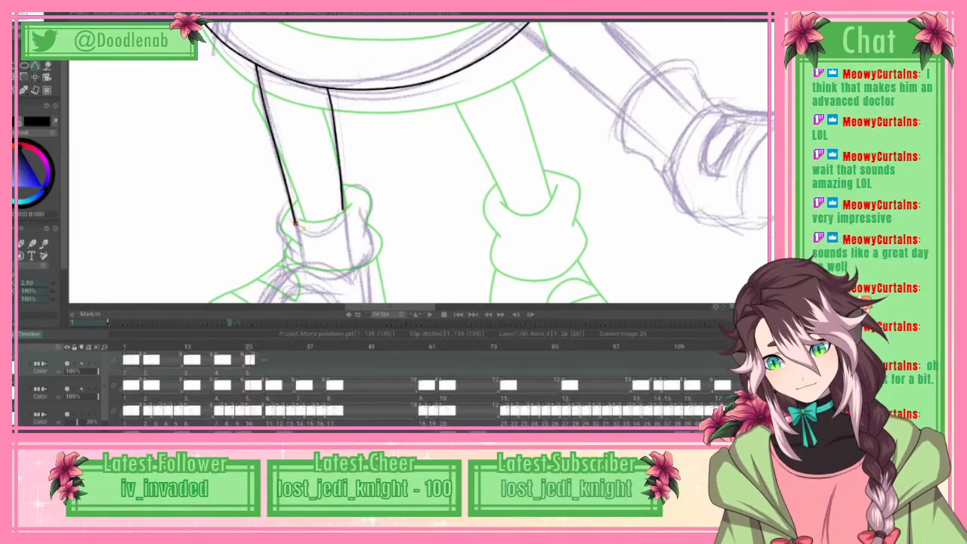
pyautogui.click(339, 219)
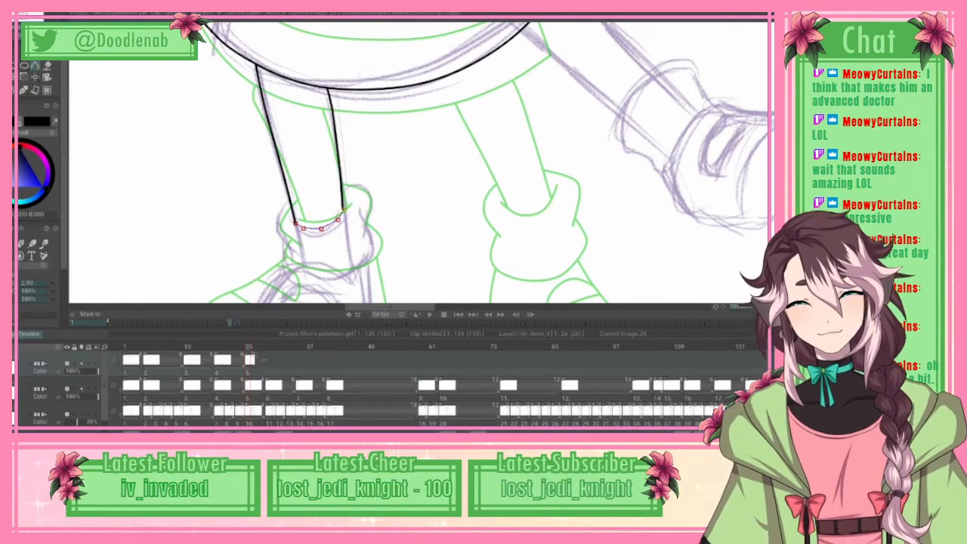
pyautogui.click(15, 22)
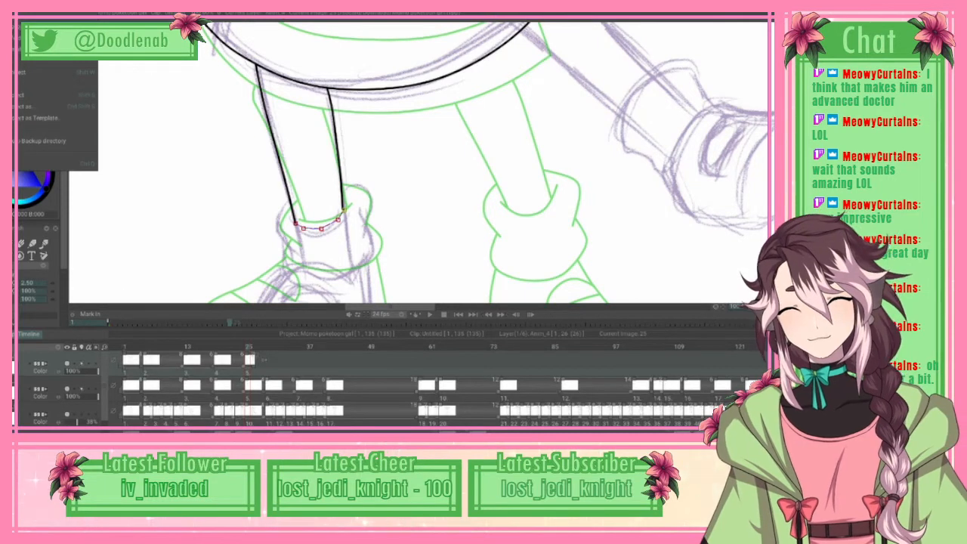
pyautogui.click(47, 164)
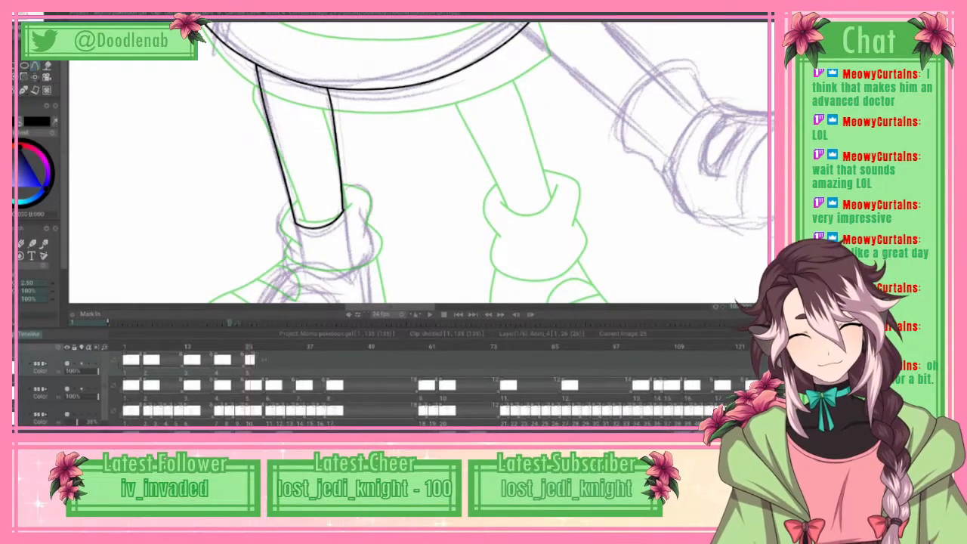
# Step: Switch to the Bezier spline and ink the left side of the left-hand leg's upper sock cuff, curving outward and back in to the fold
pyautogui.scroll(-1, 420, 162)
pyautogui.click(35, 66)
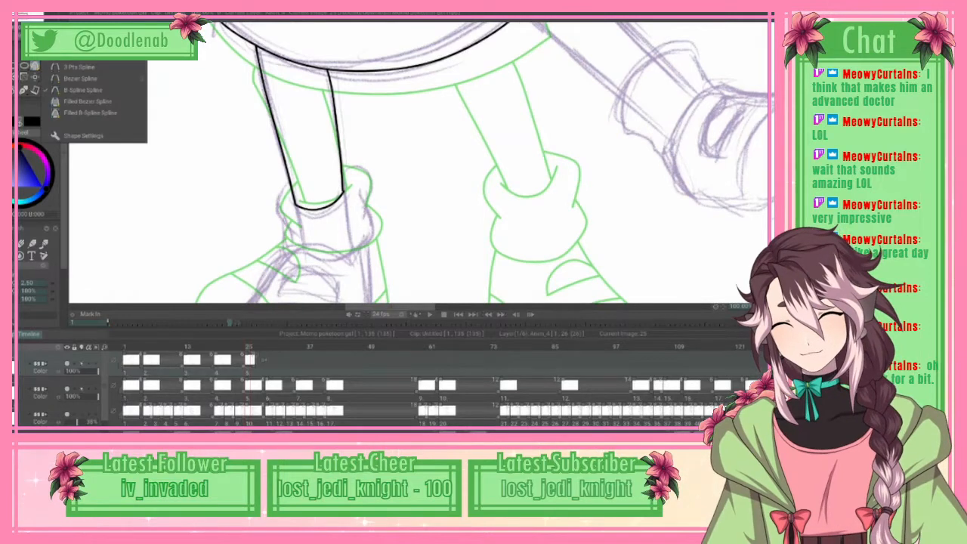
pyautogui.click(74, 78)
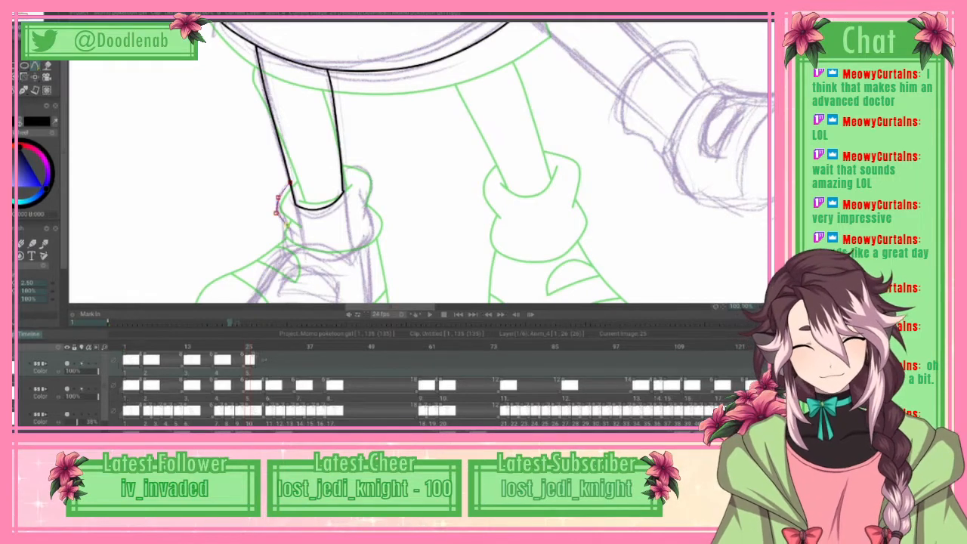
pyautogui.click(298, 235)
pyautogui.click(23, 14)
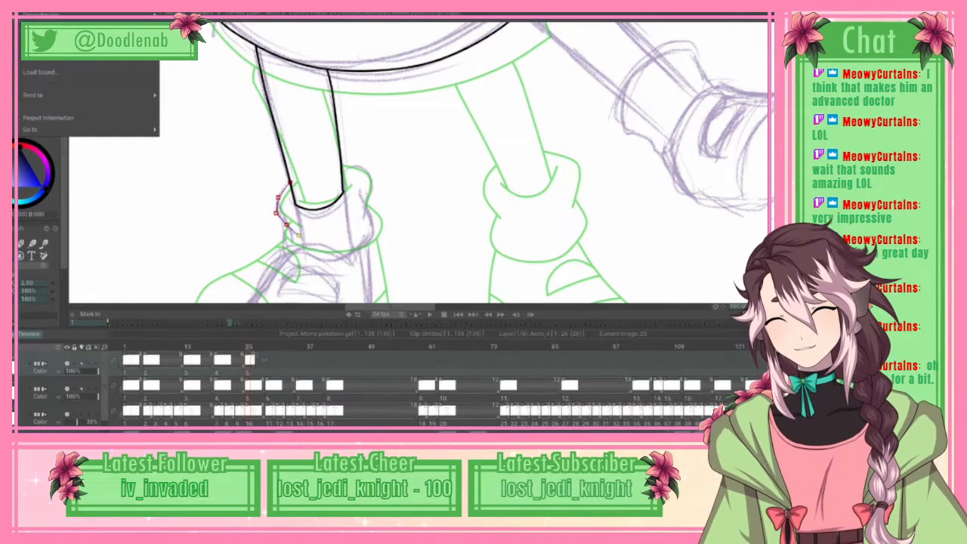
pyautogui.click(76, 164)
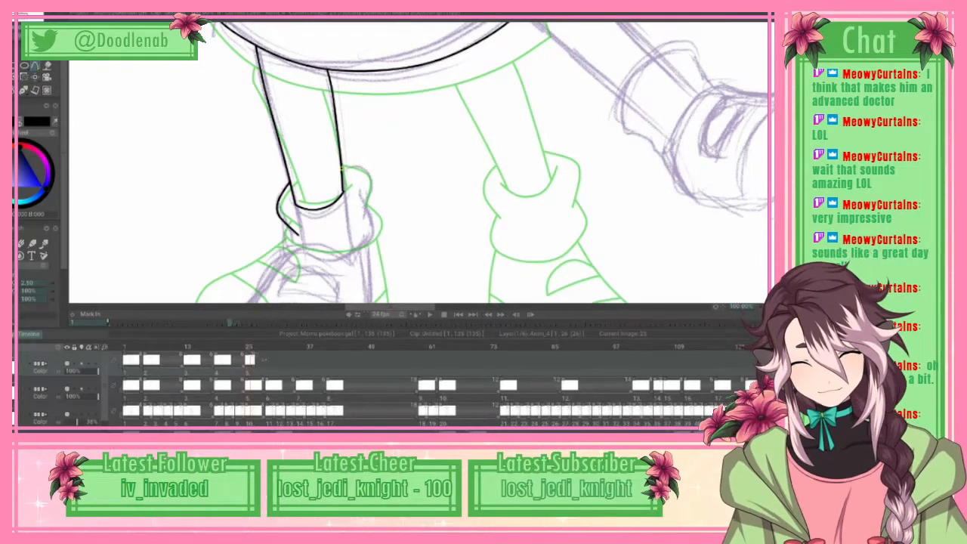
# Step: Ink the right side of the same upper sock cuff as a rounded curve from the leg line down to the fold
pyautogui.click(360, 170)
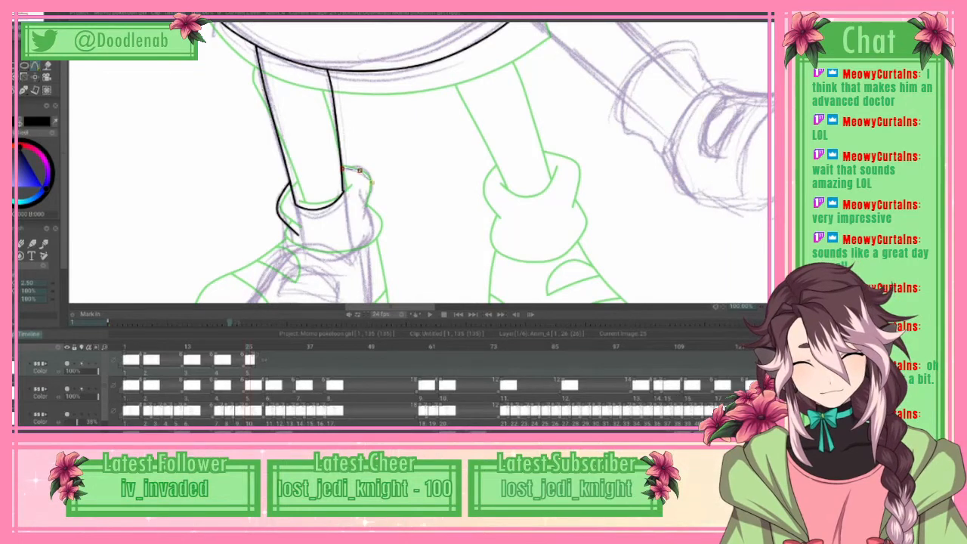
pyautogui.click(370, 178)
pyautogui.click(369, 199)
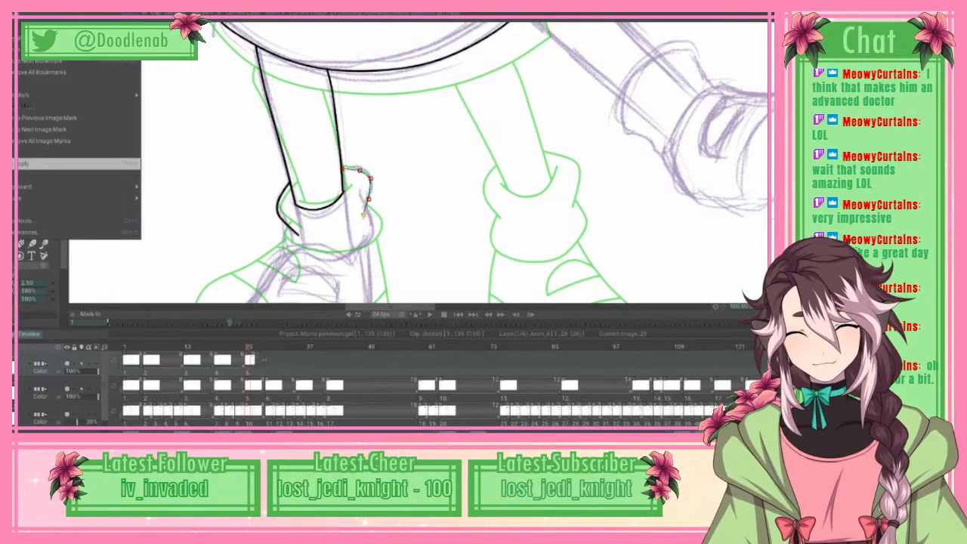
pyautogui.doubleClick(363, 216)
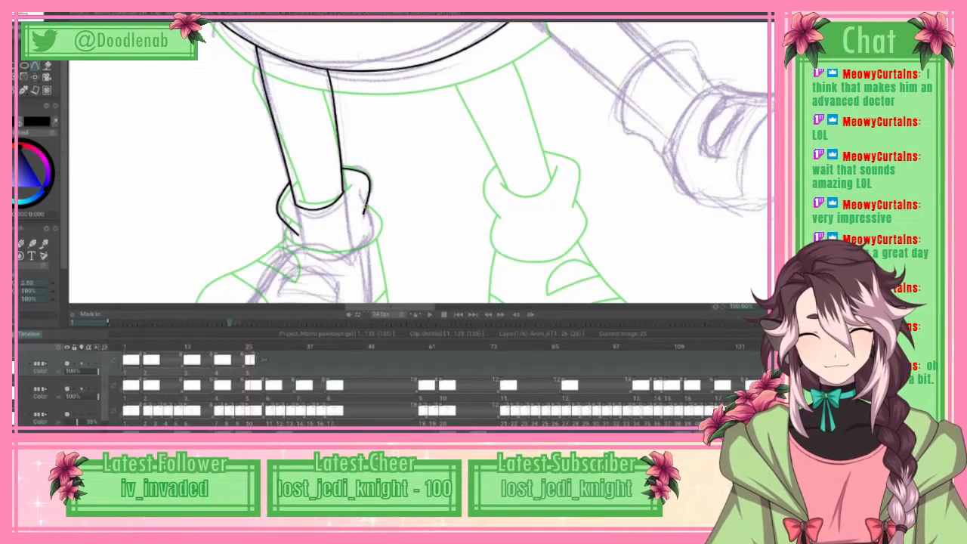
# Step: Ink the lower sock cuff outline from the right-hand fold around the underside and up to the left-hand fold
pyautogui.click(367, 207)
pyautogui.click(373, 221)
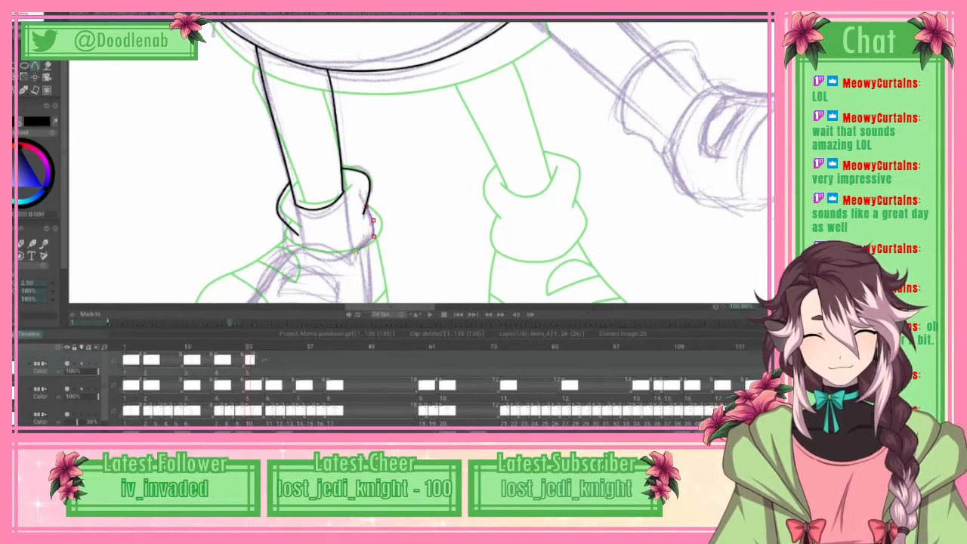
pyautogui.click(356, 252)
pyautogui.click(331, 259)
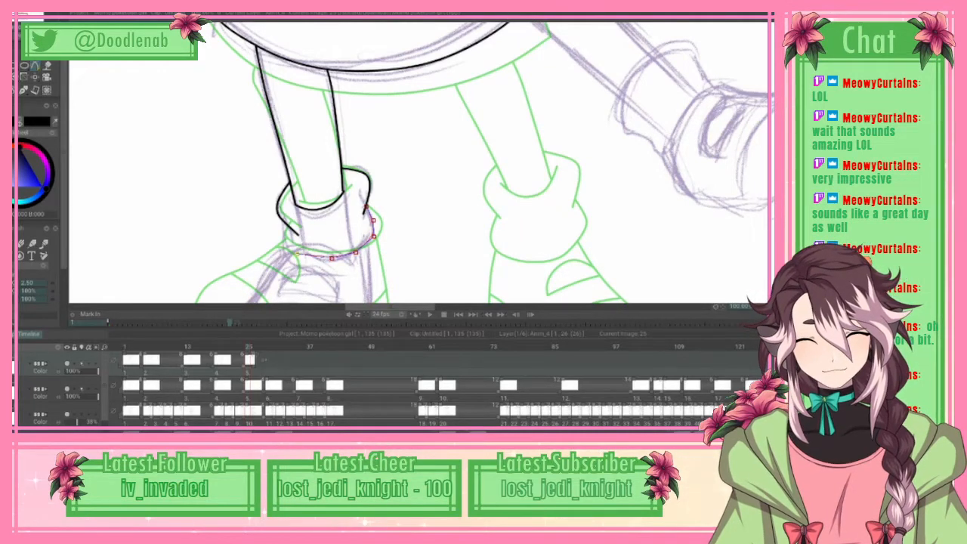
pyautogui.click(284, 245)
pyautogui.click(281, 235)
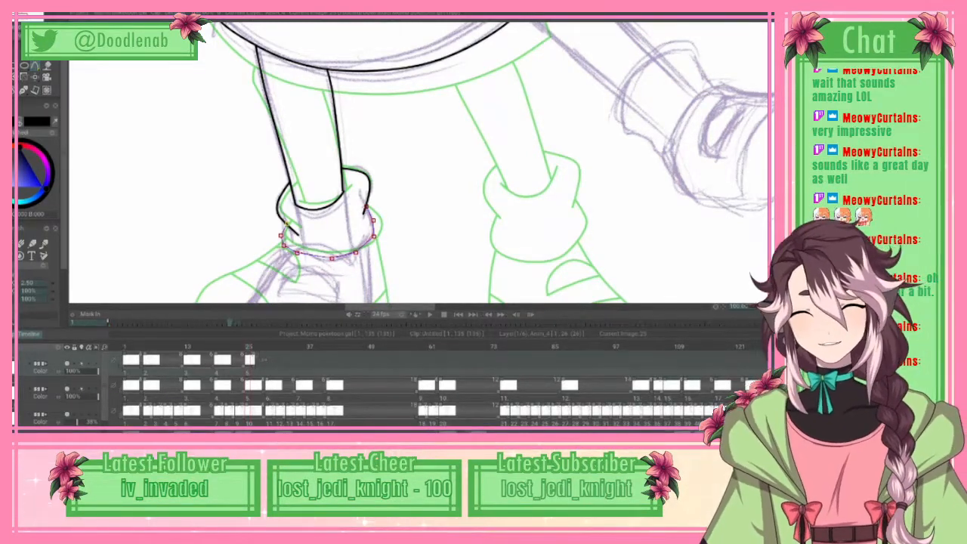
pyautogui.click(23, 14)
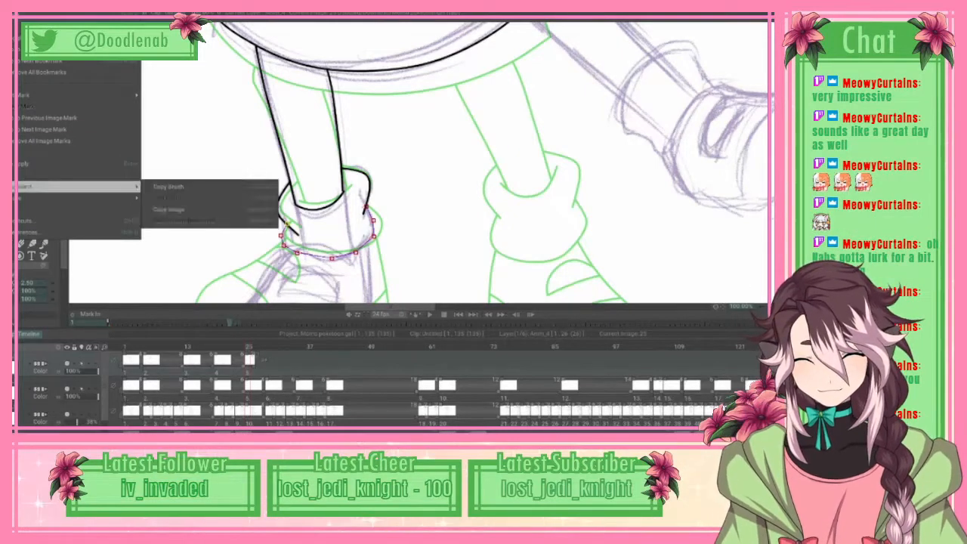
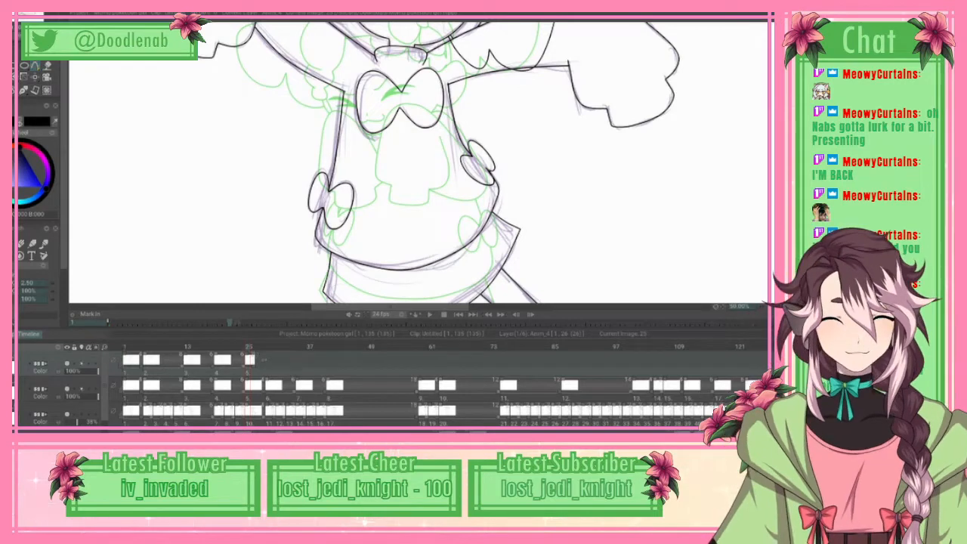
# Step: Ink the crescent-shaped opening on the raised right-hand shoe as a closed spline, with both curved sides following the sketch
pyautogui.hscroll(2, 421, 163)
pyautogui.scroll(-5, 420, 163)
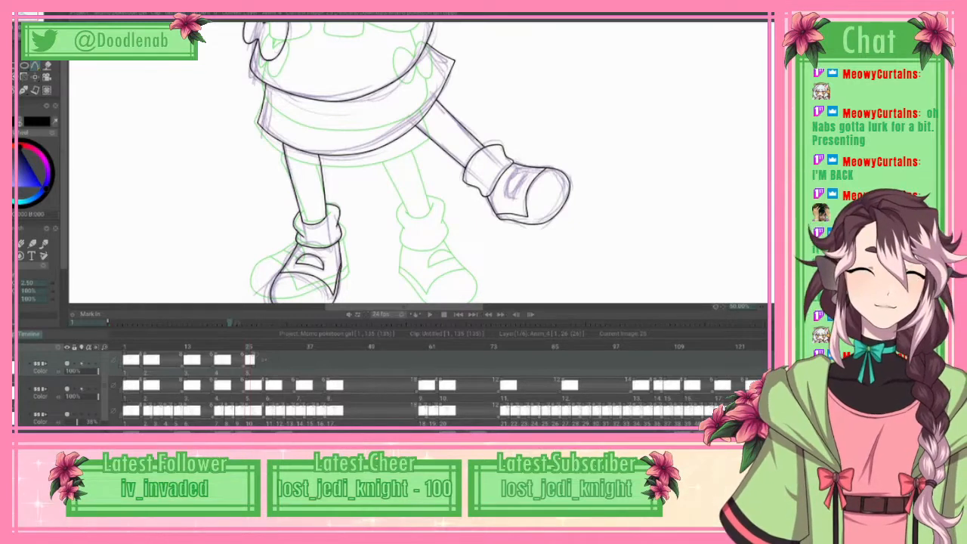
pyautogui.hscroll(1, 420, 163)
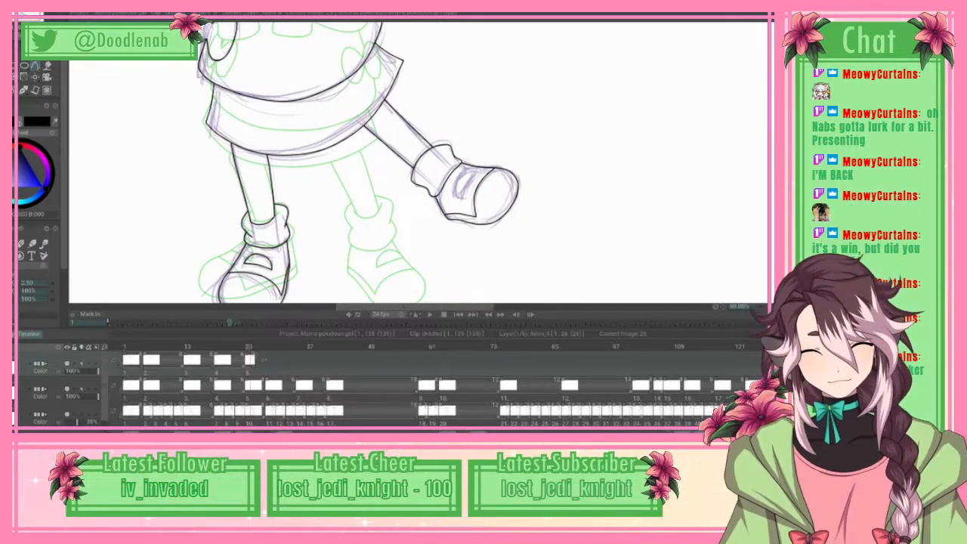
pyautogui.scroll(2, 438, 162)
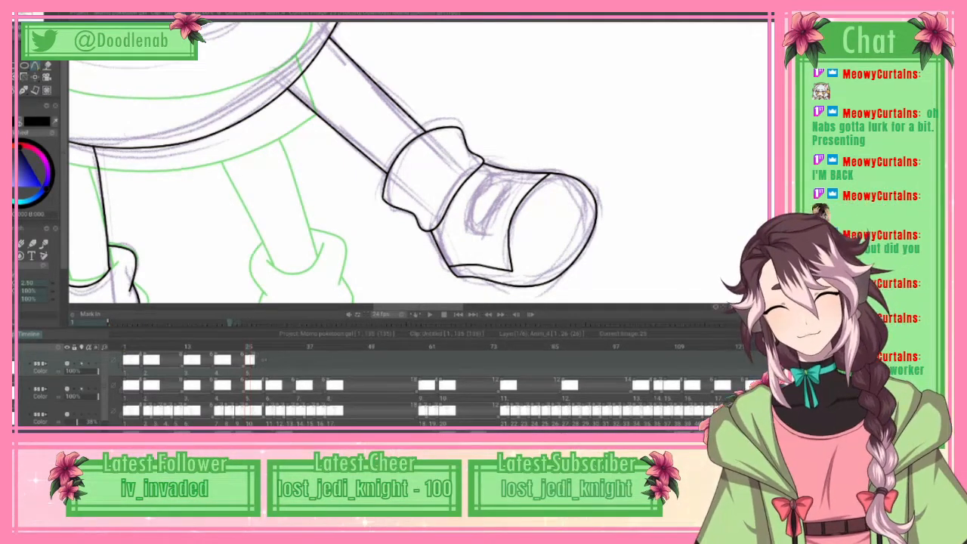
pyautogui.moveTo(510, 175)
pyautogui.mouseDown()
pyautogui.moveTo(483, 180)
pyautogui.moveTo(470, 198)
pyautogui.moveTo(467, 220)
pyautogui.moveTo(479, 229)
pyautogui.moveTo(467, 215)
pyautogui.mouseUp()
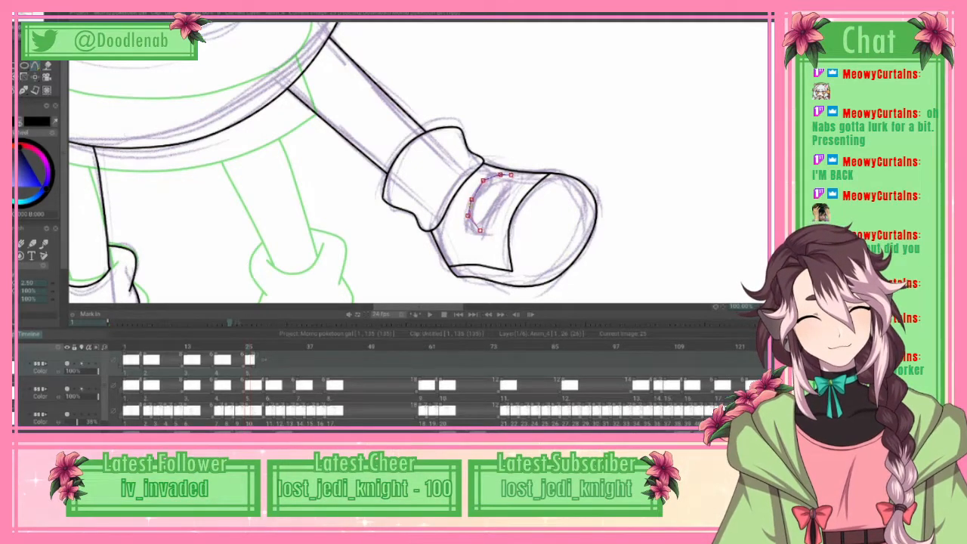
pyautogui.moveTo(472, 200); pyautogui.dragTo(487, 179)
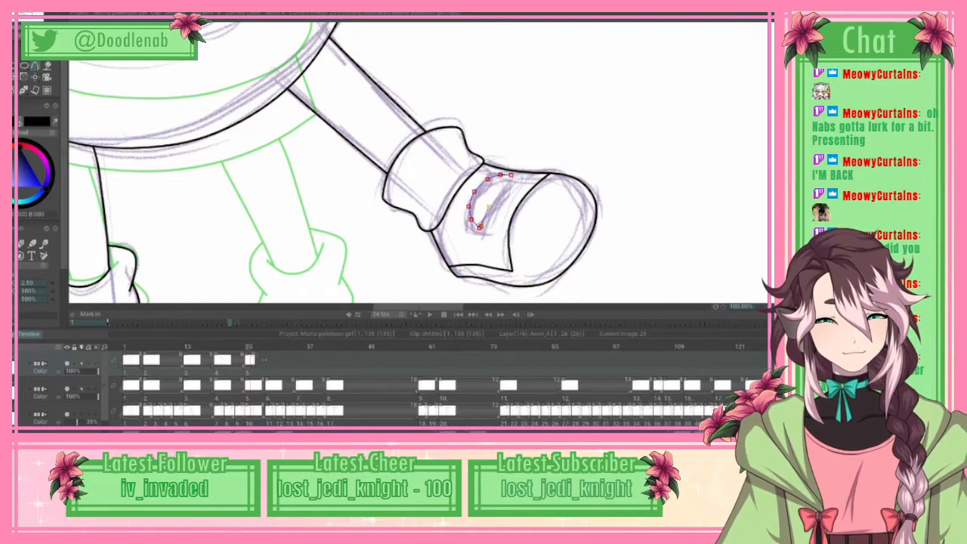
pyautogui.click(503, 188)
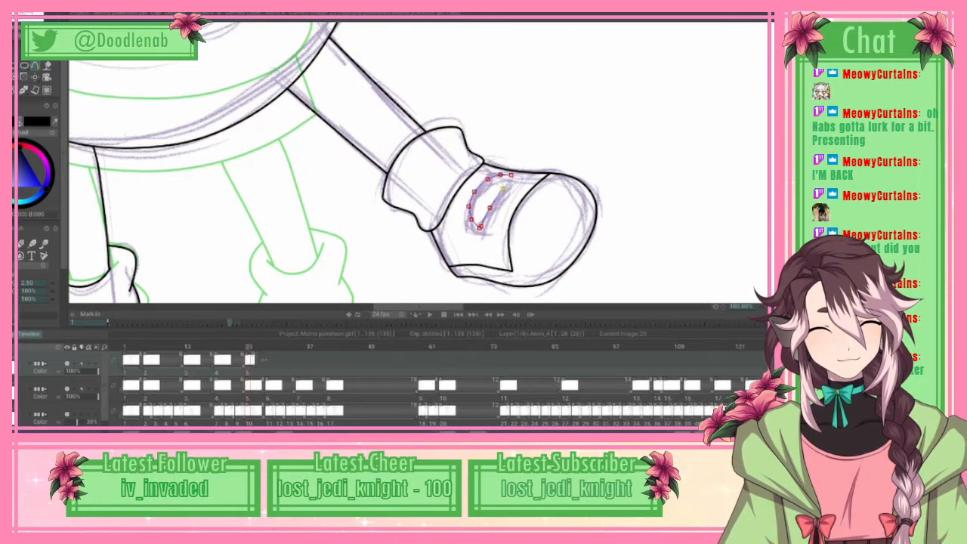
pyautogui.click(511, 176)
pyautogui.moveTo(503, 189); pyautogui.dragTo(489, 206)
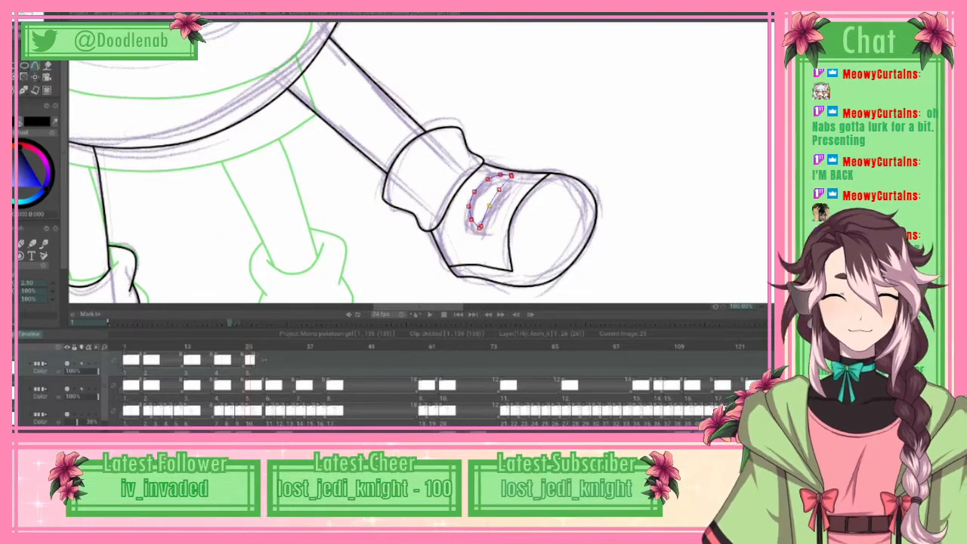
pyautogui.rightClick(489, 205)
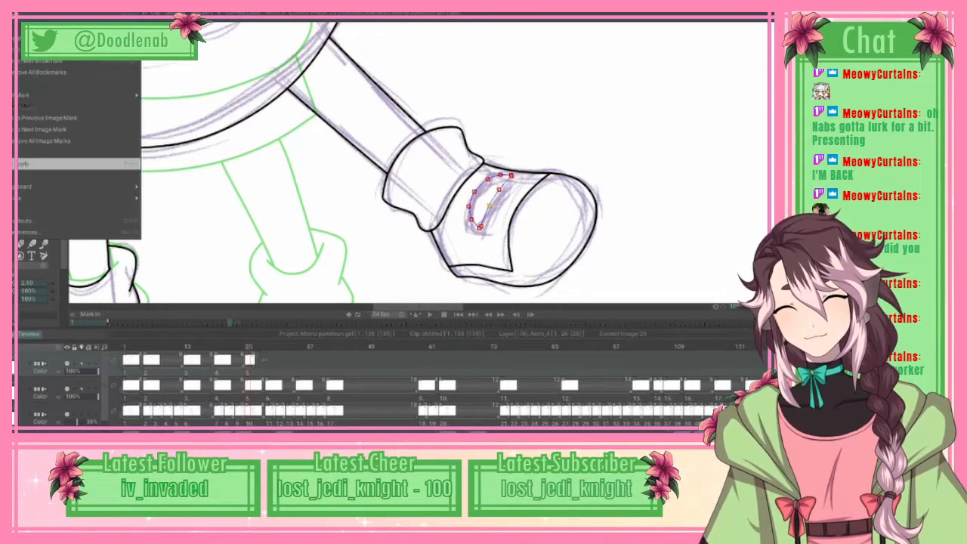
pyautogui.click(80, 163)
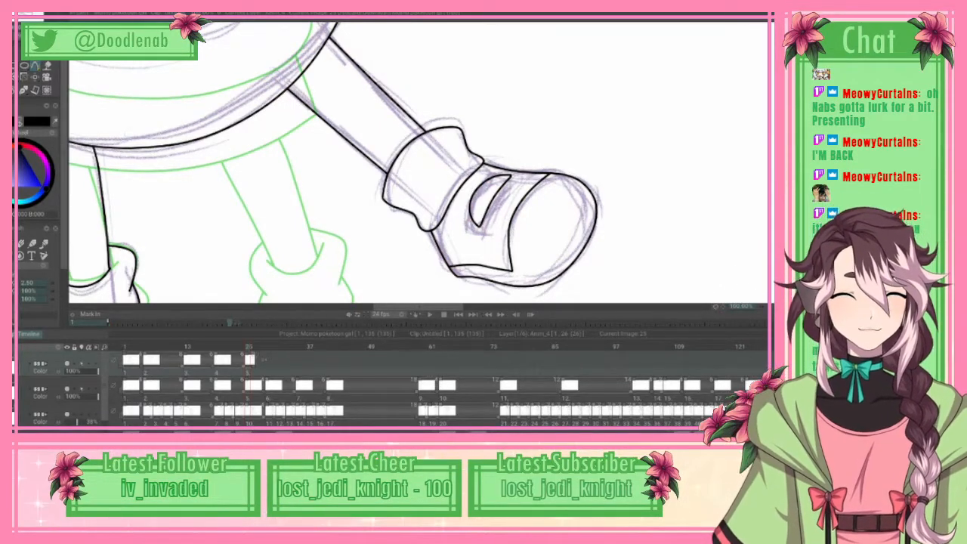
# Step: Review the whole character at frame 25 and flip through the neighbouring frames to compare the line art with the sketch
pyautogui.moveTo(423, 163); pyautogui.dragTo(83, 163)
pyautogui.press('f')
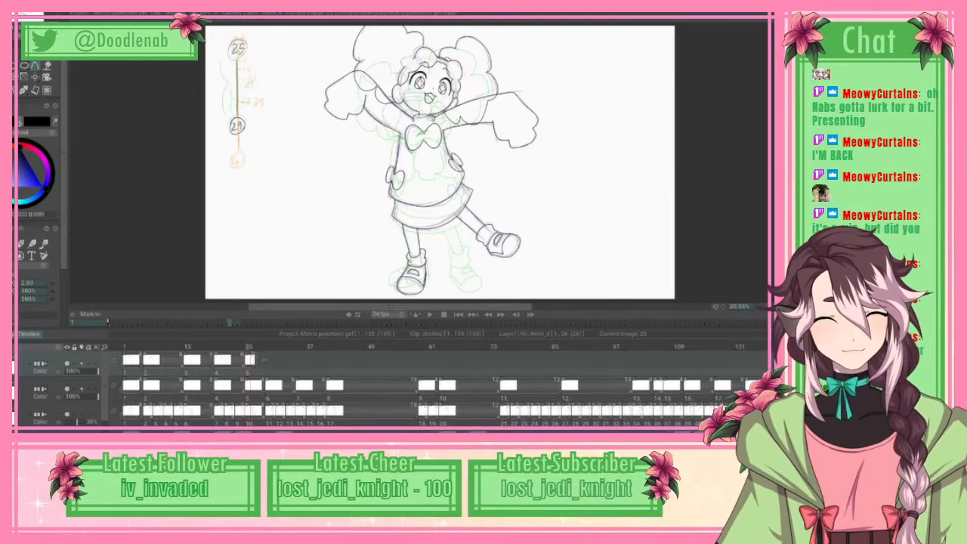
pyautogui.press('Right')
pyautogui.press('Right')
pyautogui.press('Right')
pyautogui.press('Right')
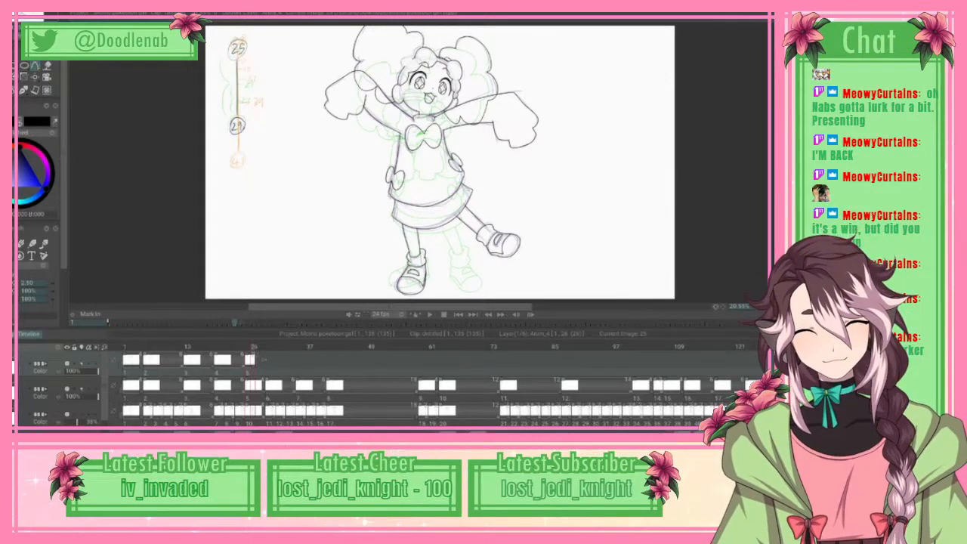
pyautogui.press('Left')
pyautogui.press('Left')
pyautogui.press('Left')
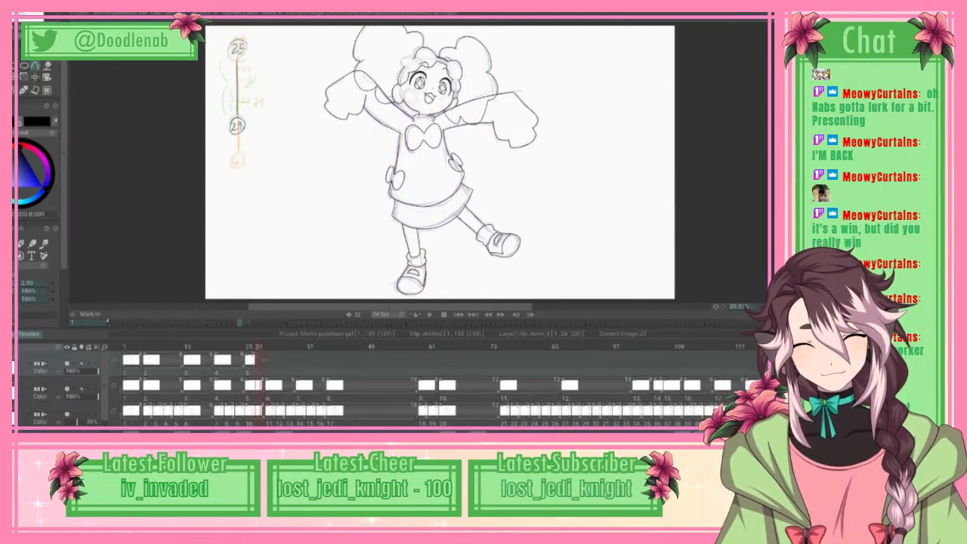
# Step: Advance to frame 29 and start a new blank drawing there on the top animation layer
pyautogui.press('Right')
pyautogui.press('Right')
pyautogui.press('Left')
pyautogui.press('Left')
pyautogui.press('Right')
pyautogui.press('Right')
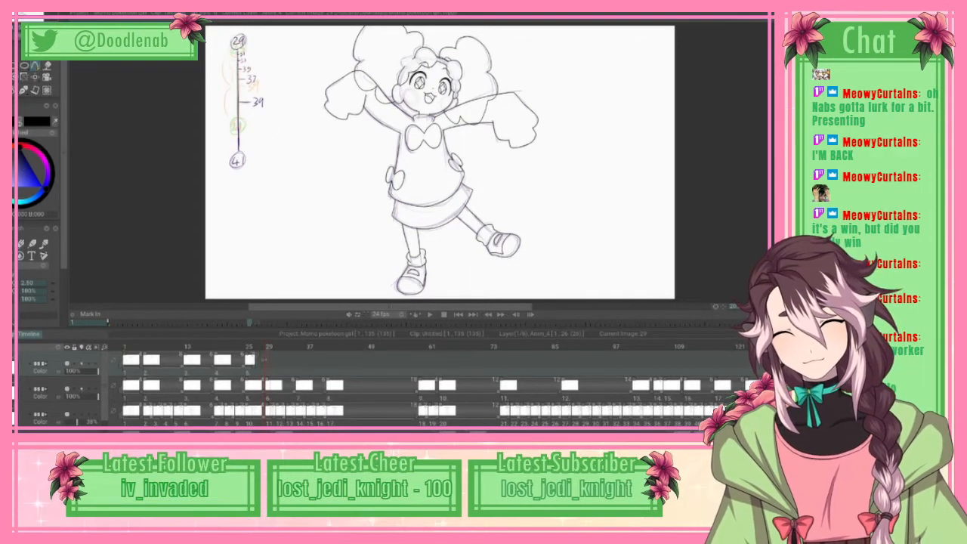
pyautogui.press('e')
pyautogui.click(565, 186)
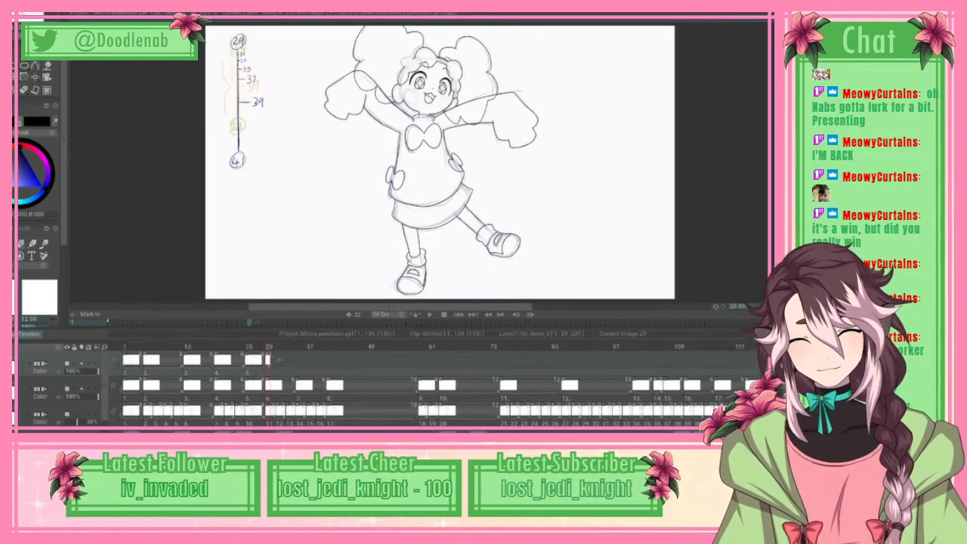
# Step: Flip back and forth through the frames between 29 and 37 to examine how the rough poses change
pyautogui.press('Right')
pyautogui.press('Right')
pyautogui.press('Right')
pyautogui.press('Right')
pyautogui.press('Right')
pyautogui.press('Right')
pyautogui.press('Right')
pyautogui.press('Right')
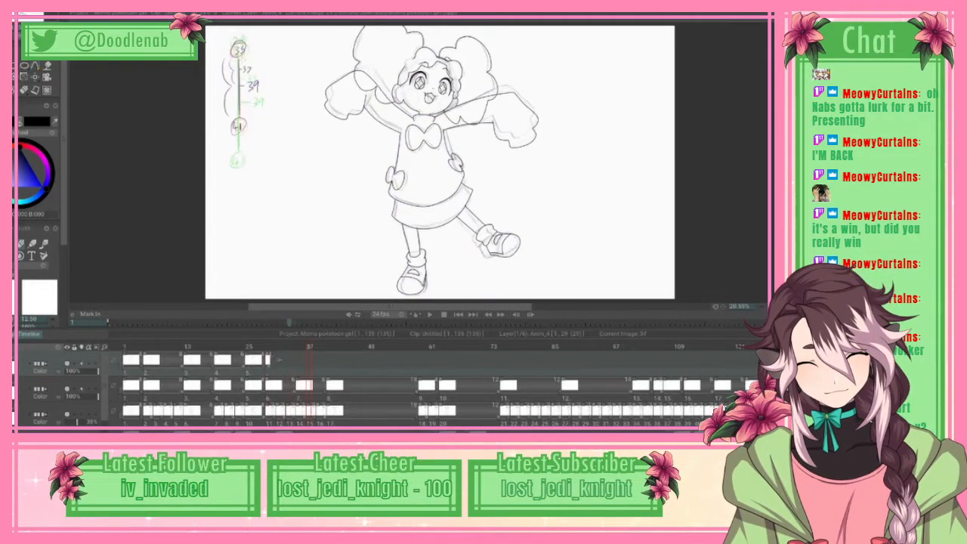
pyautogui.press('Left')
pyautogui.press('Left')
pyautogui.press('Left')
pyautogui.press('Left')
pyautogui.press('Left')
pyautogui.press('Right')
pyautogui.press('Right')
pyautogui.press('Right')
pyautogui.press('Right')
pyautogui.press('Right')
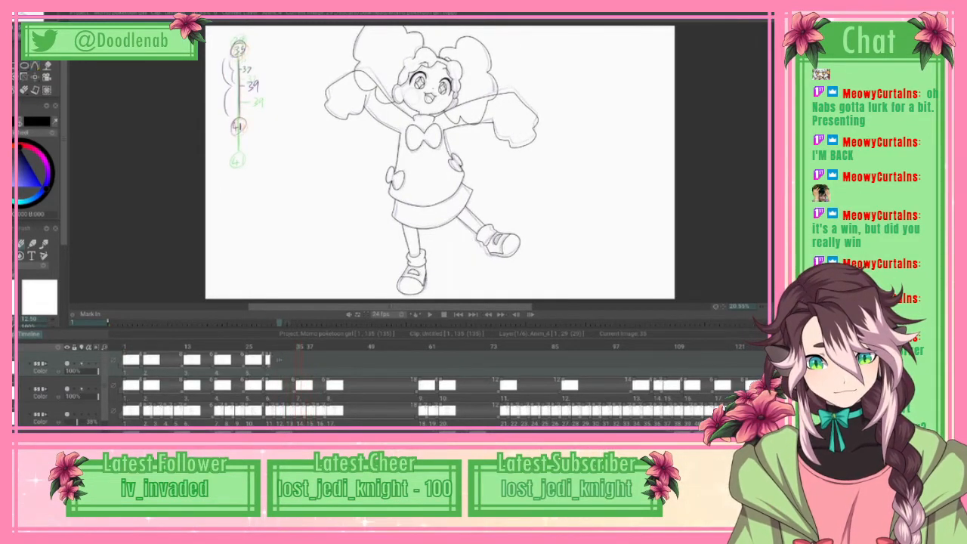
pyautogui.press('Left')
pyautogui.press('Left')
pyautogui.press('Left')
pyautogui.press('Left')
pyautogui.press('Right')
# Step: Dismiss the quit dialog and save the project
pyautogui.press('Escape')
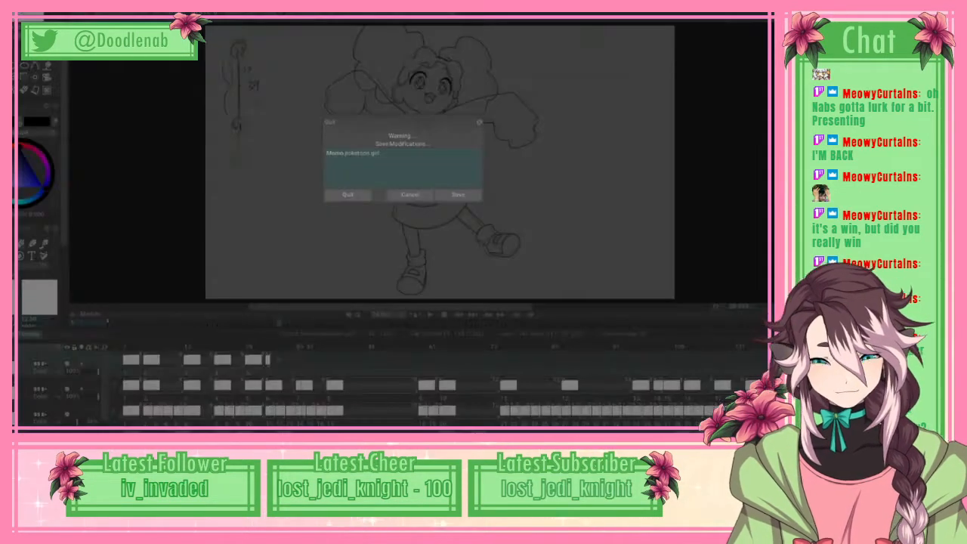
pyautogui.press('Escape')
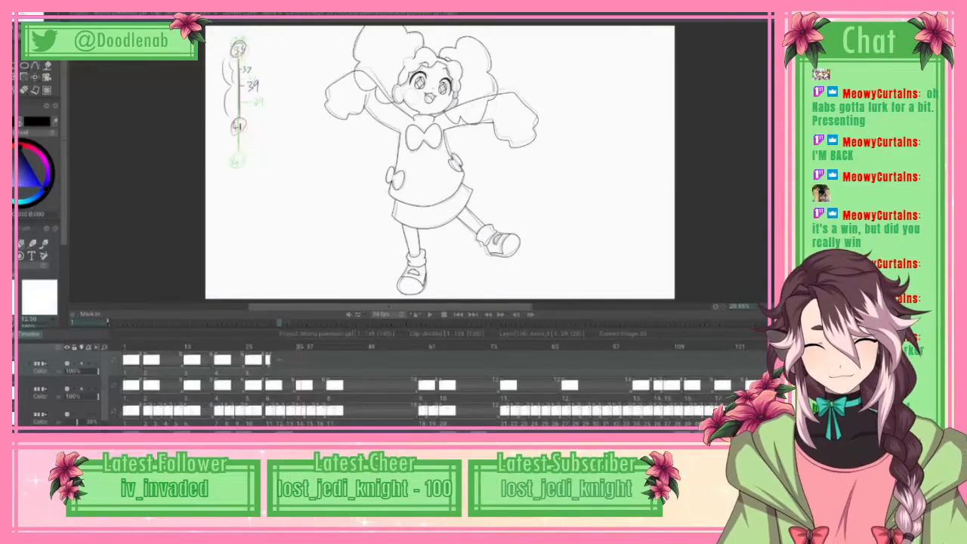
pyautogui.hotkey('ctrl', 's')
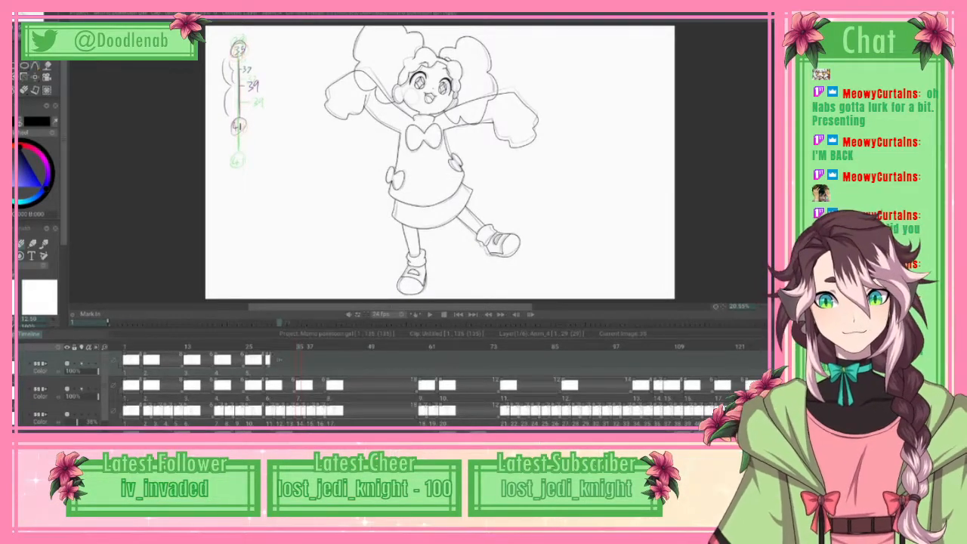
# Step: Start a new blank drawing at frame 35 on the top animation layer
pyautogui.press('+')
pyautogui.press('+')
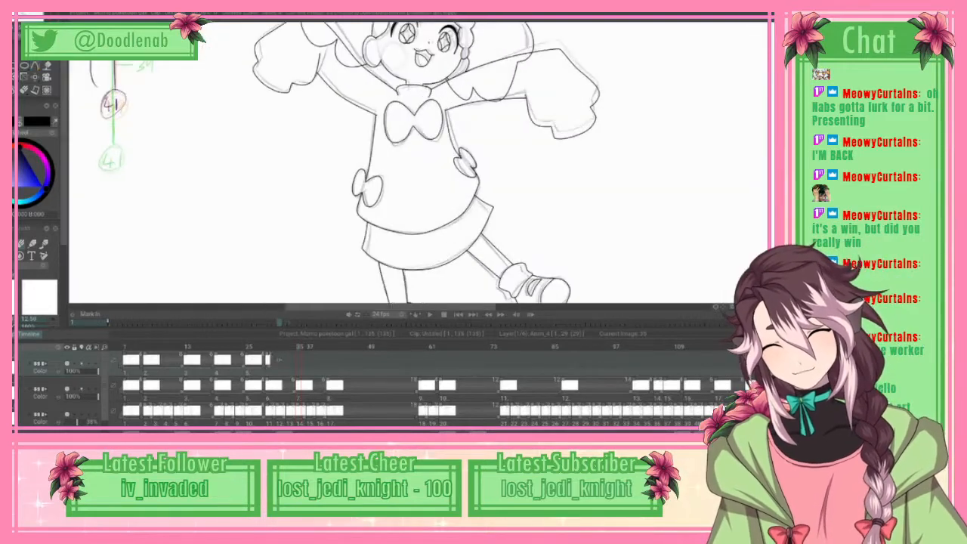
pyautogui.scroll(5, 418, 162)
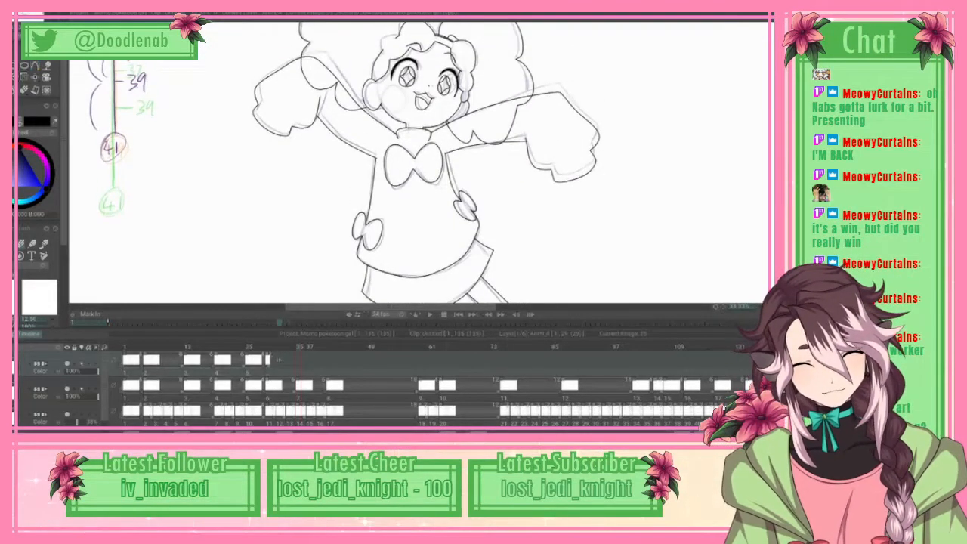
pyautogui.press('Right')
pyautogui.press('Left')
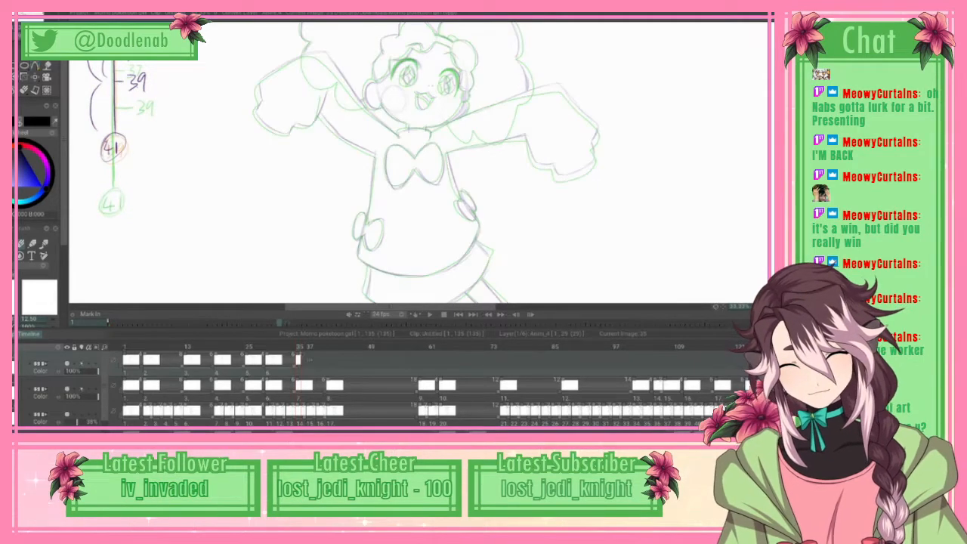
# Step: Ink the collar at the neck on frame 35 as a flat-topped spline arch with both ends curving down
pyautogui.press('Right')
pyautogui.scroll(4, 438, 163)
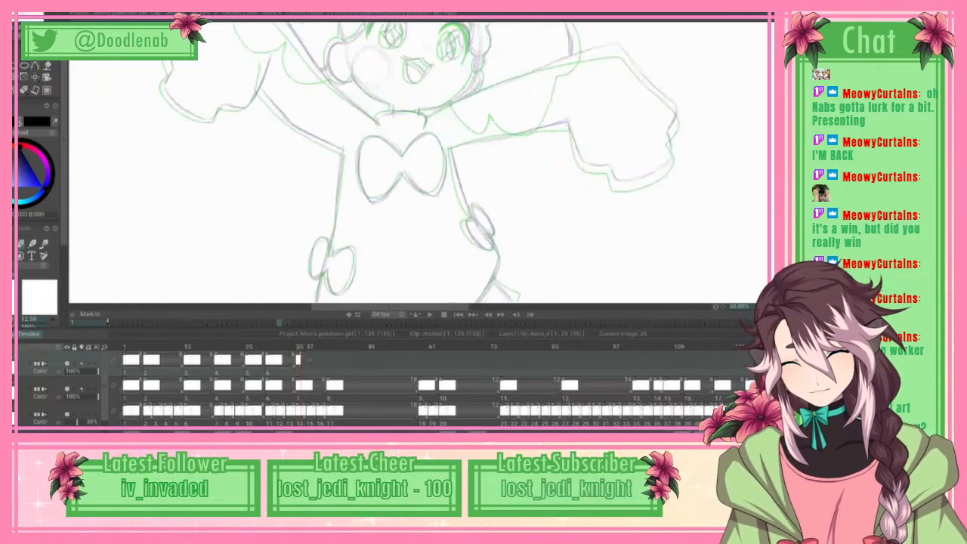
pyautogui.scroll(3, 418, 162)
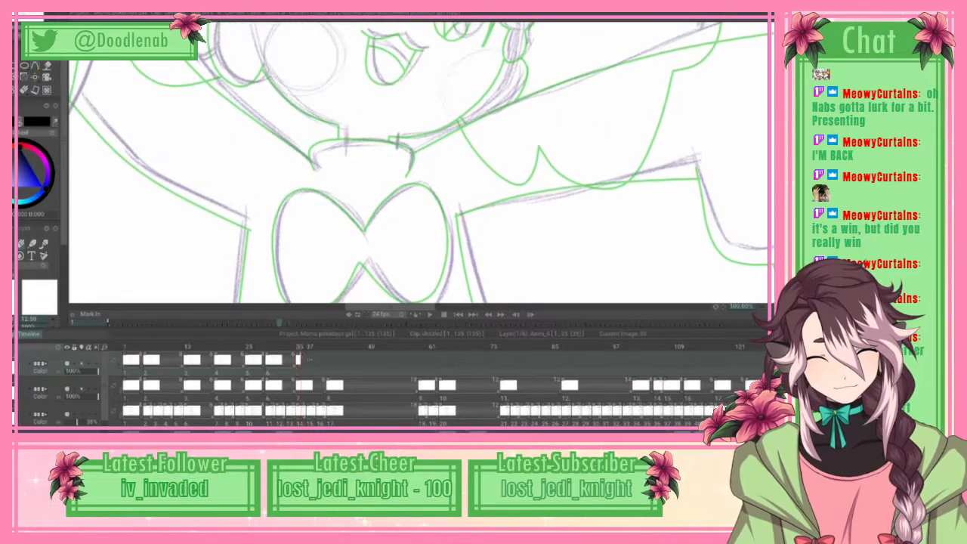
pyautogui.press('b')
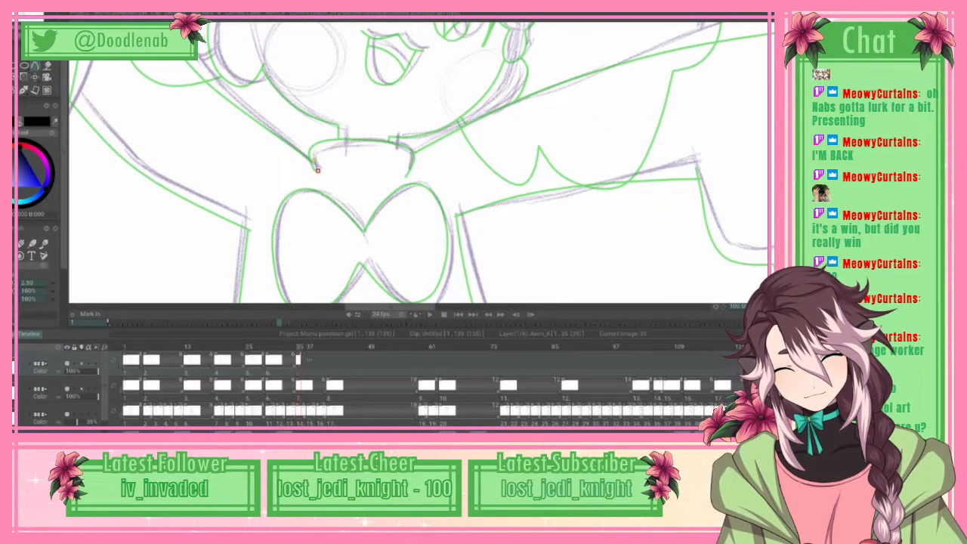
pyautogui.moveTo(318, 169)
pyautogui.mouseDown()
pyautogui.moveTo(315, 149)
pyautogui.moveTo(326, 142)
pyautogui.moveTo(379, 141)
pyautogui.moveTo(418, 157)
pyautogui.moveTo(412, 173)
pyautogui.mouseUp()
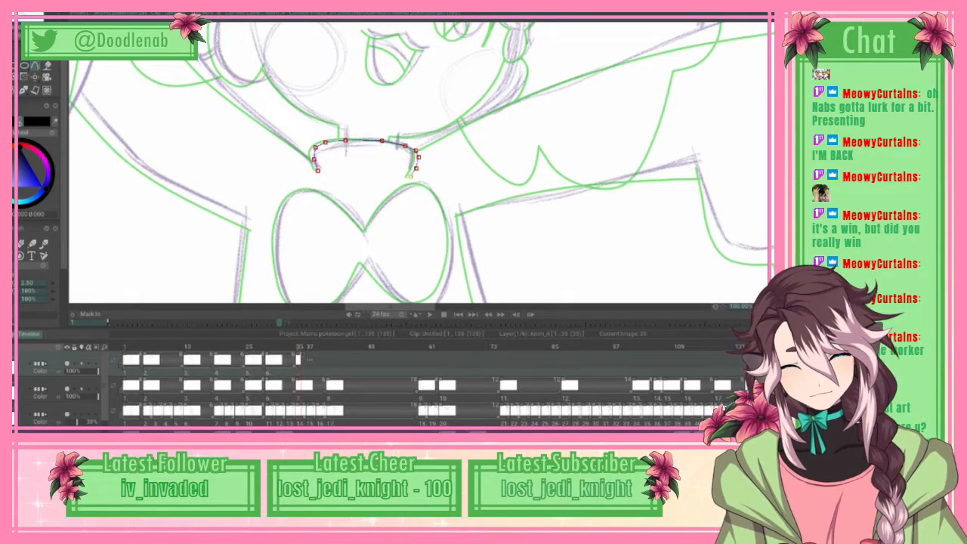
pyautogui.click(36, 15)
pyautogui.click(37, 164)
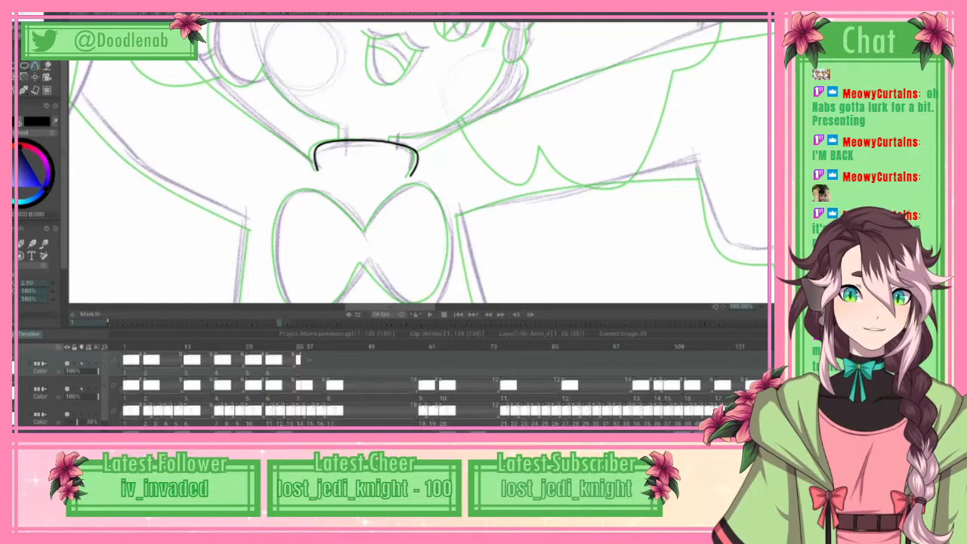
# Step: Ink the left-hand jawline from below the ear along the cheek to the chin, ending straight down the neck to the collar
pyautogui.scroll(3, 418, 162)
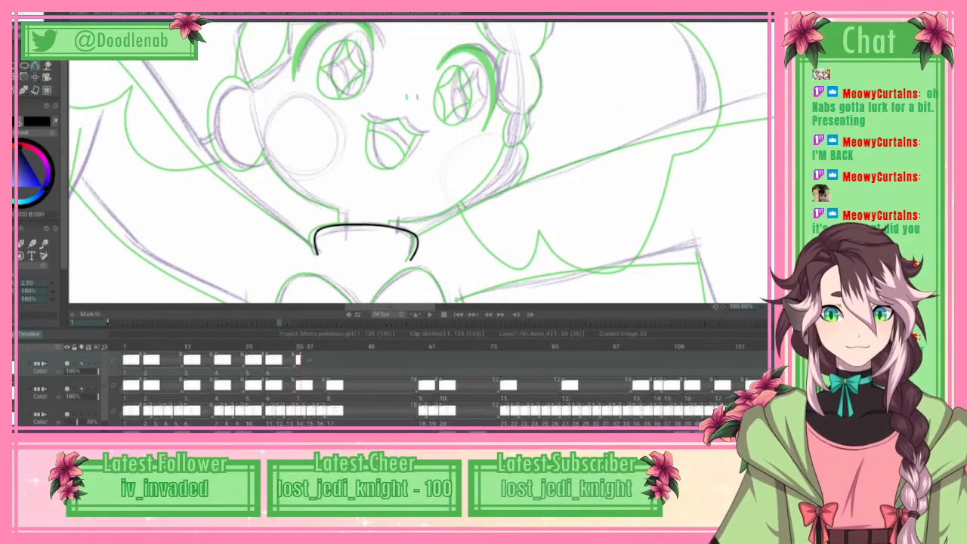
pyautogui.moveTo(764, 166)
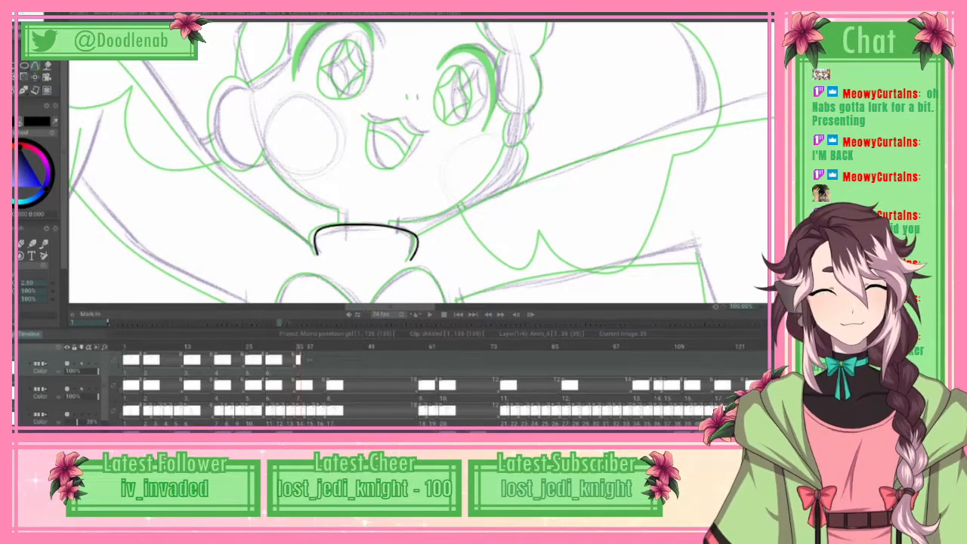
pyautogui.scroll(1, 418, 162)
pyautogui.scroll(1, 418, 162)
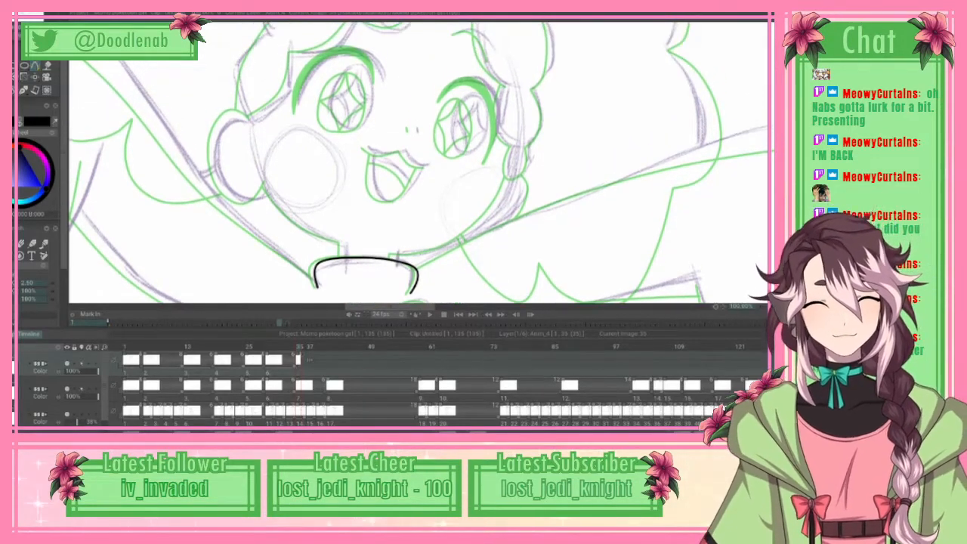
pyautogui.click(269, 188)
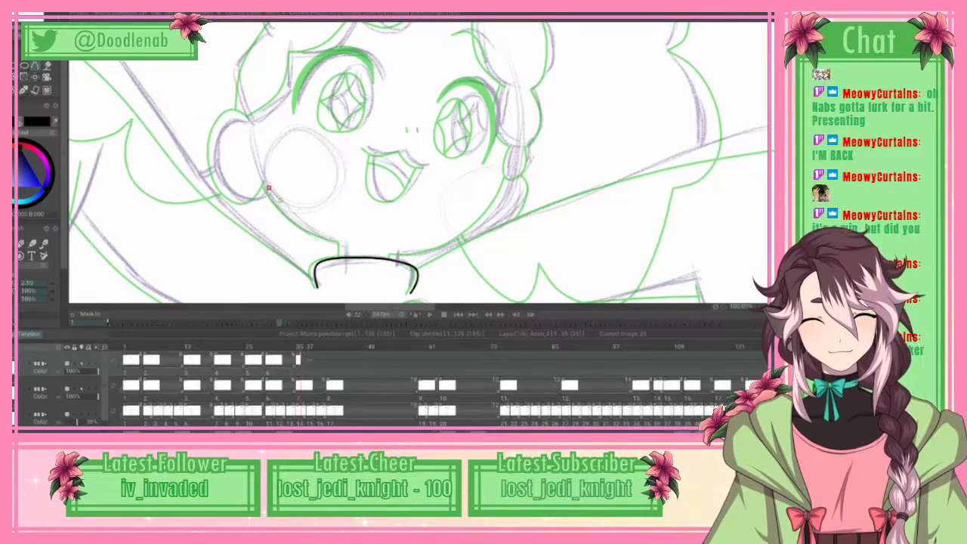
pyautogui.click(280, 203)
pyautogui.click(296, 219)
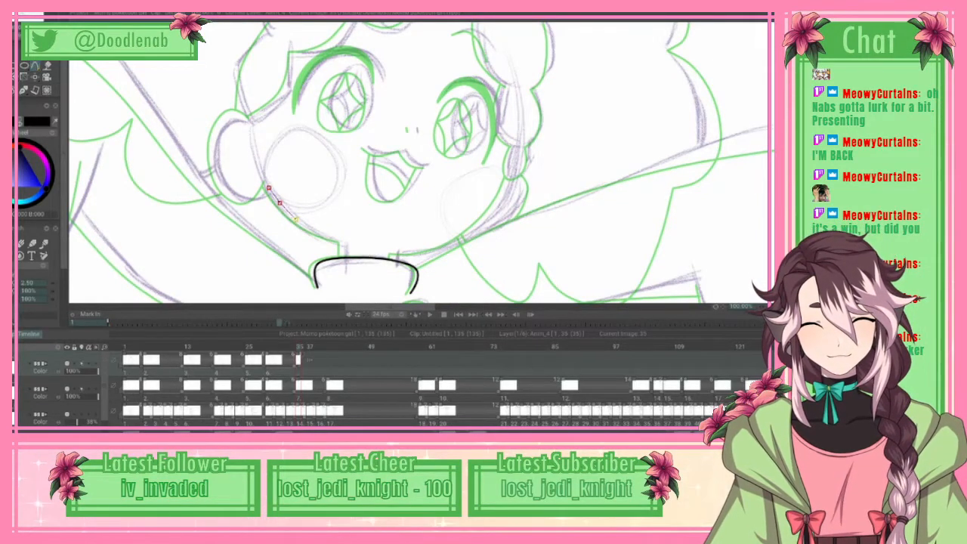
pyautogui.click(315, 231)
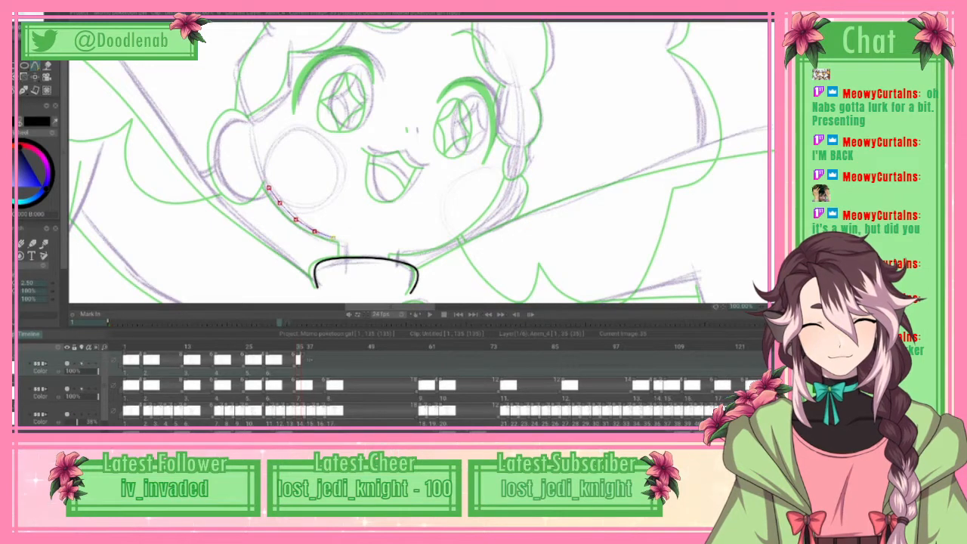
pyautogui.click(333, 238)
pyautogui.click(344, 239)
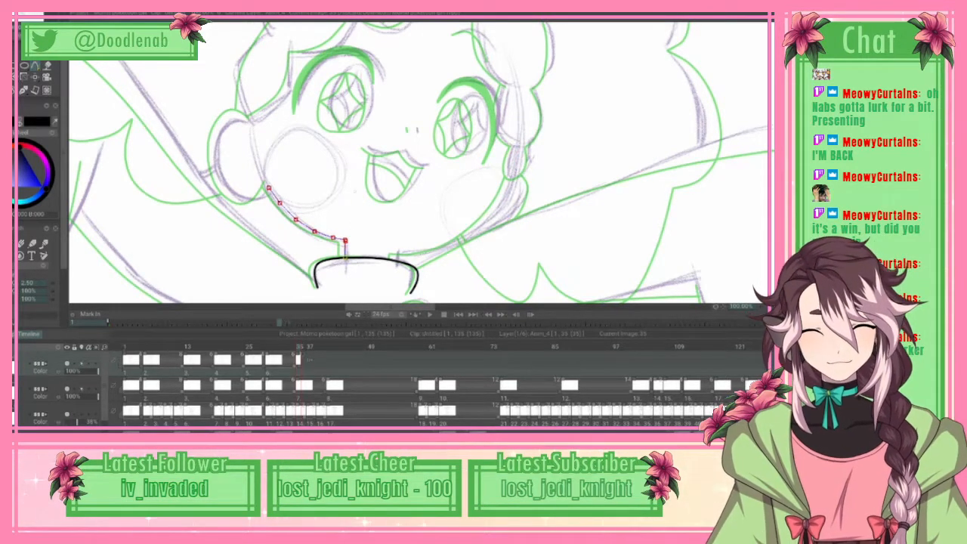
pyautogui.hotkey('alt', 'e')
pyautogui.click(46, 164)
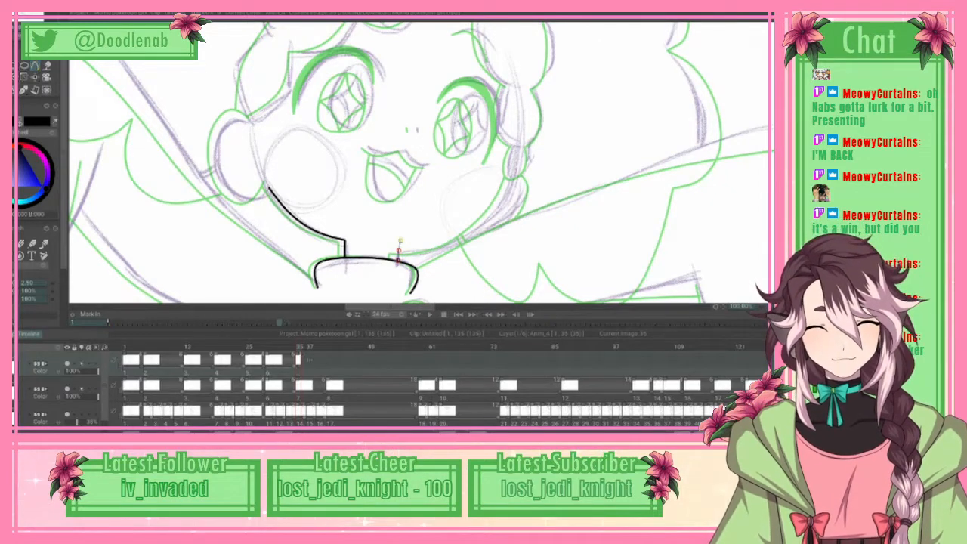
# Step: Ink the right-hand jawline on frame 35 from the neck's short vertical line along the chin and cheek up to the side hair
pyautogui.click(411, 251)
pyautogui.click(442, 246)
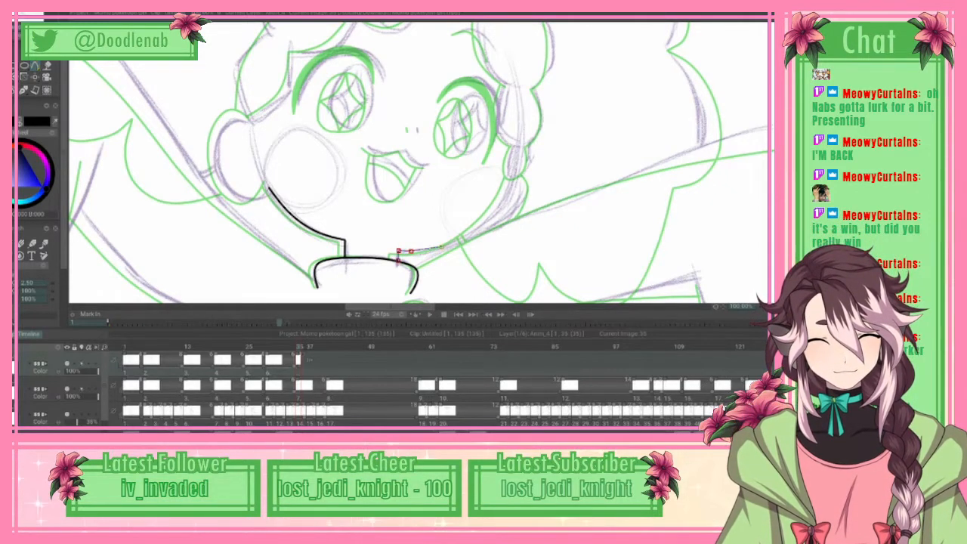
pyautogui.click(469, 235)
pyautogui.click(493, 213)
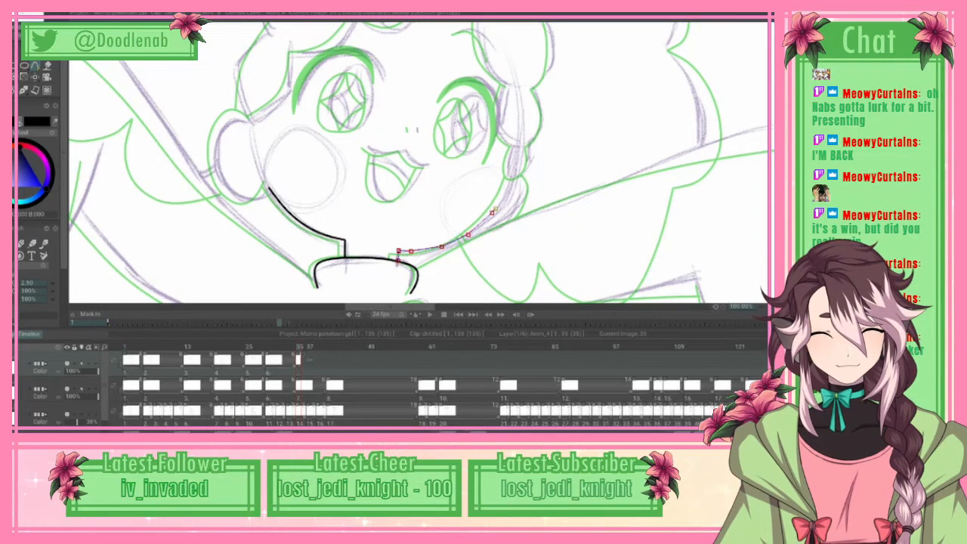
pyautogui.click(489, 219)
pyautogui.click(500, 204)
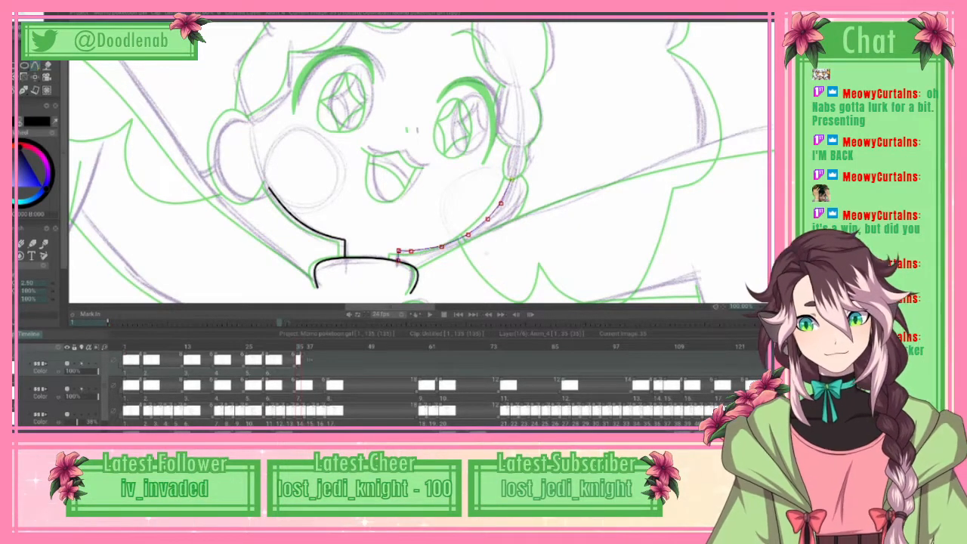
pyautogui.rightClick(512, 179)
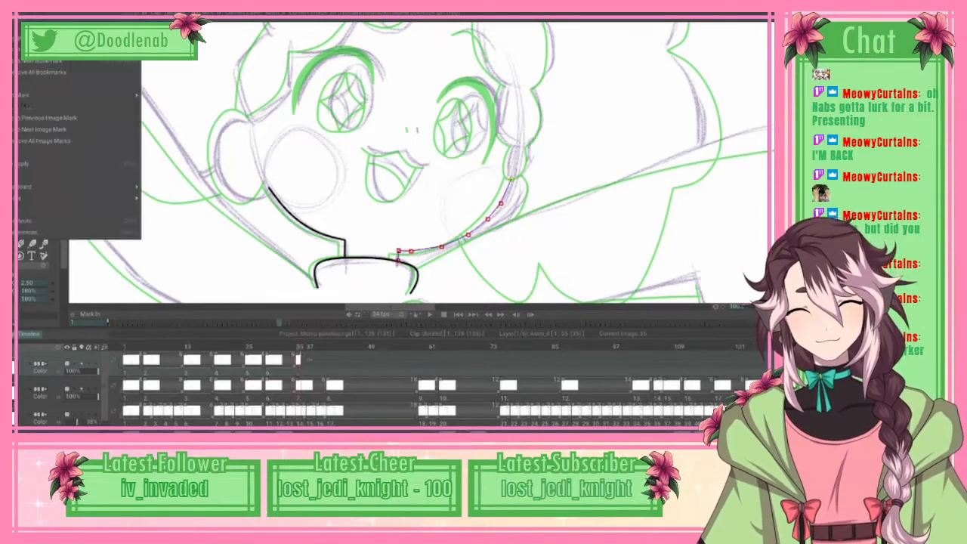
pyautogui.click(79, 162)
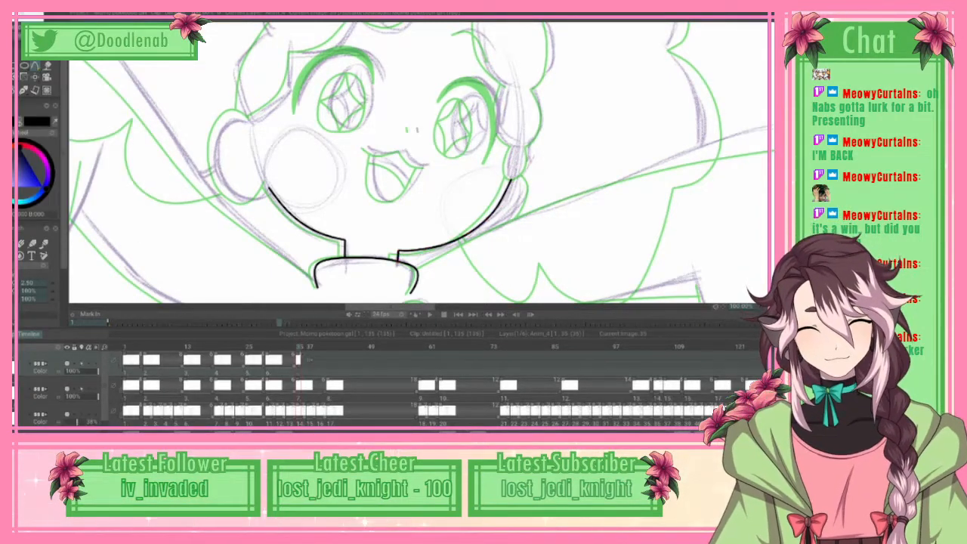
# Step: Ink the upper lip as two spline curves meeting at the central peak, with the right one ending in the mouth corner
pyautogui.scroll(3, 418, 162)
pyautogui.scroll(-2, 418, 162)
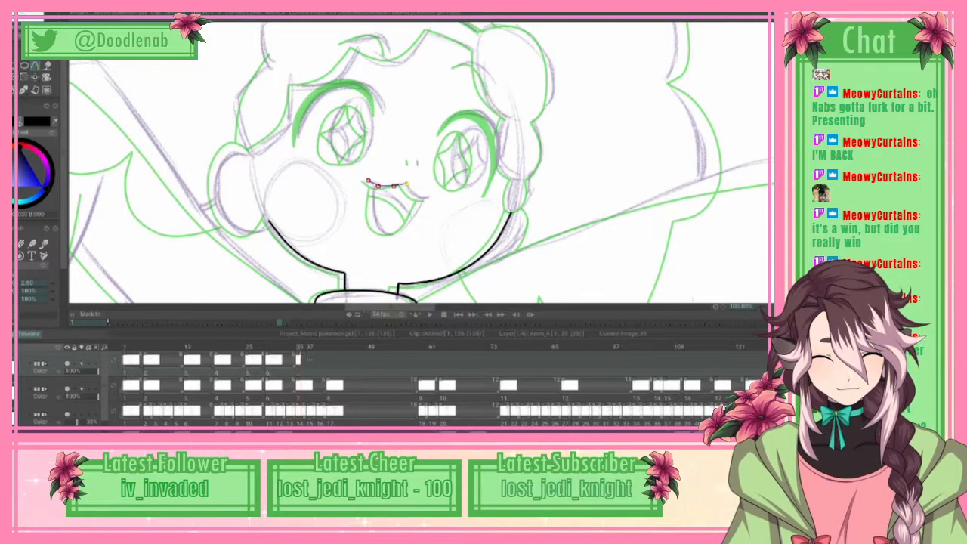
pyautogui.click(29, 21)
pyautogui.click(26, 164)
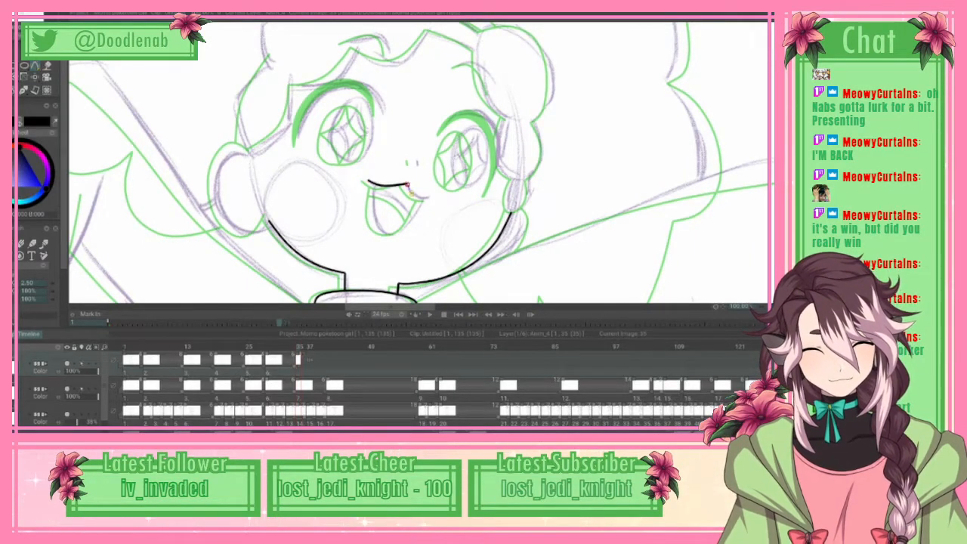
pyautogui.click(412, 194)
pyautogui.click(421, 200)
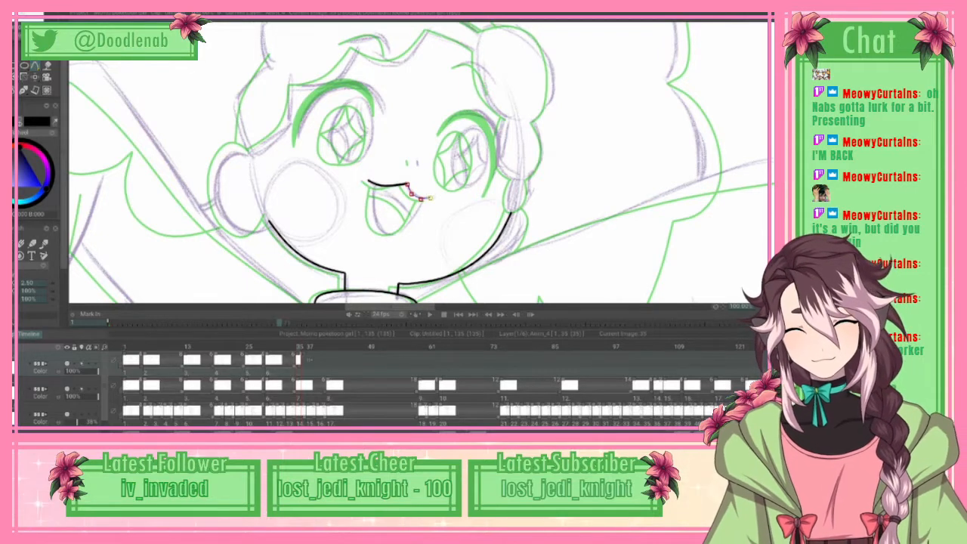
pyautogui.click(24, 14)
pyautogui.click(61, 164)
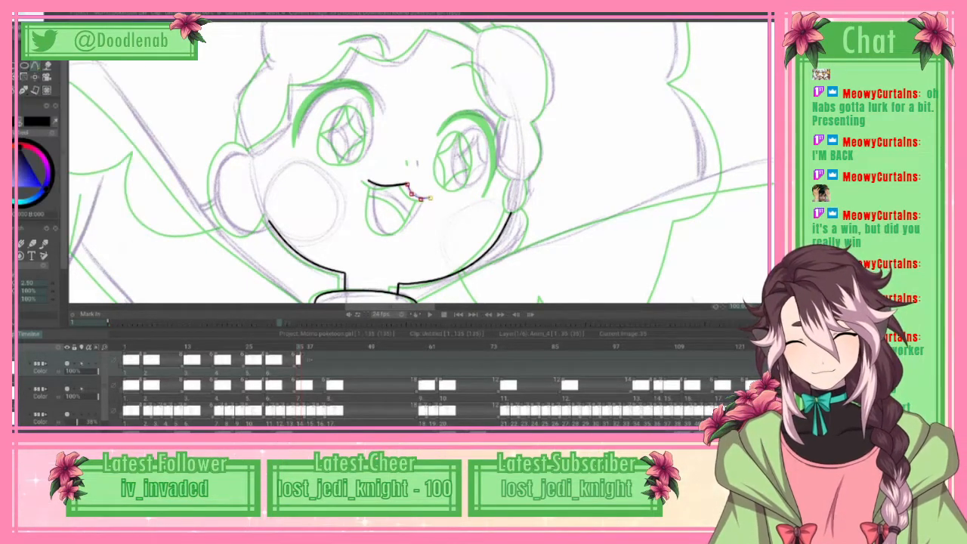
# Step: Ink the open mouth's lower outline as a U-shaped spline from the left of the upper lip around to its right corner
pyautogui.click(376, 184)
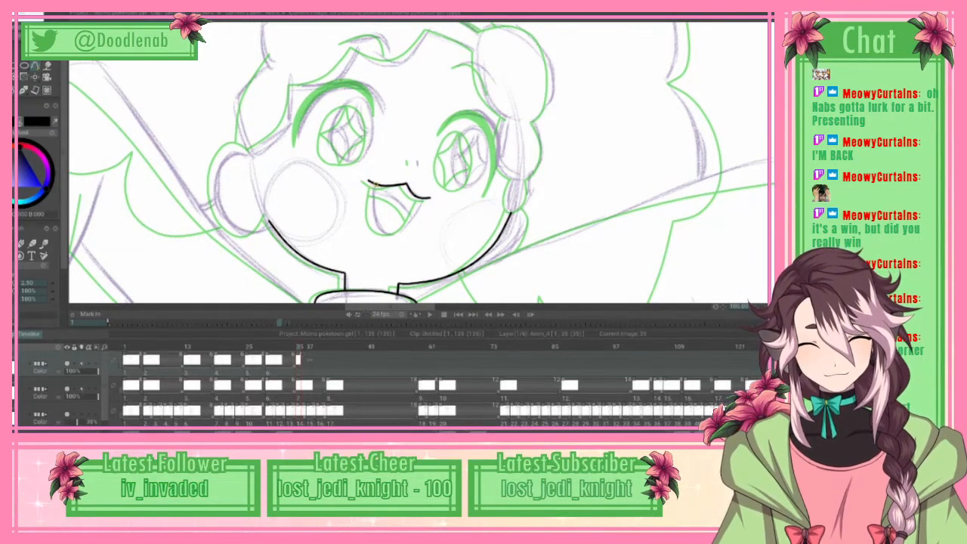
pyautogui.click(371, 202)
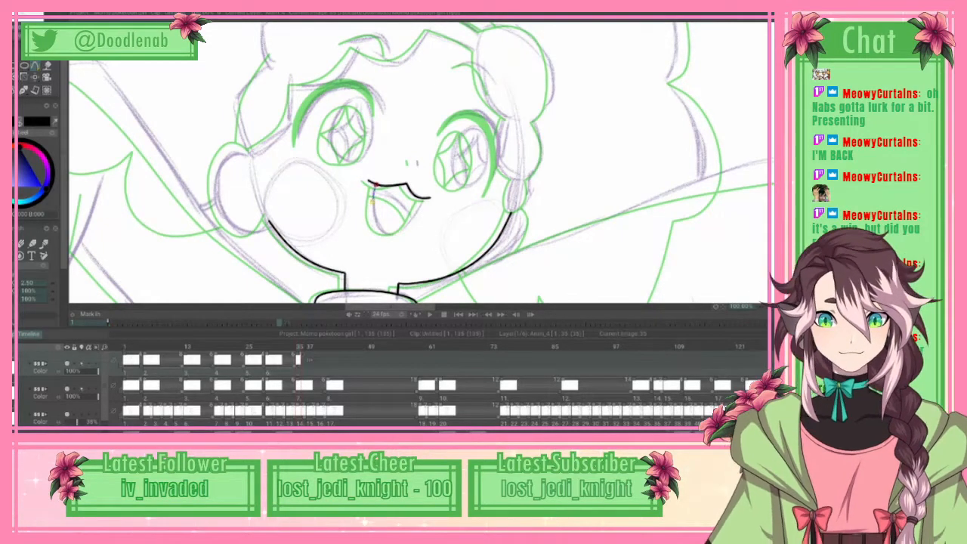
pyautogui.click(372, 226)
pyautogui.moveTo(370, 226); pyautogui.dragTo(393, 236)
pyautogui.click(406, 228)
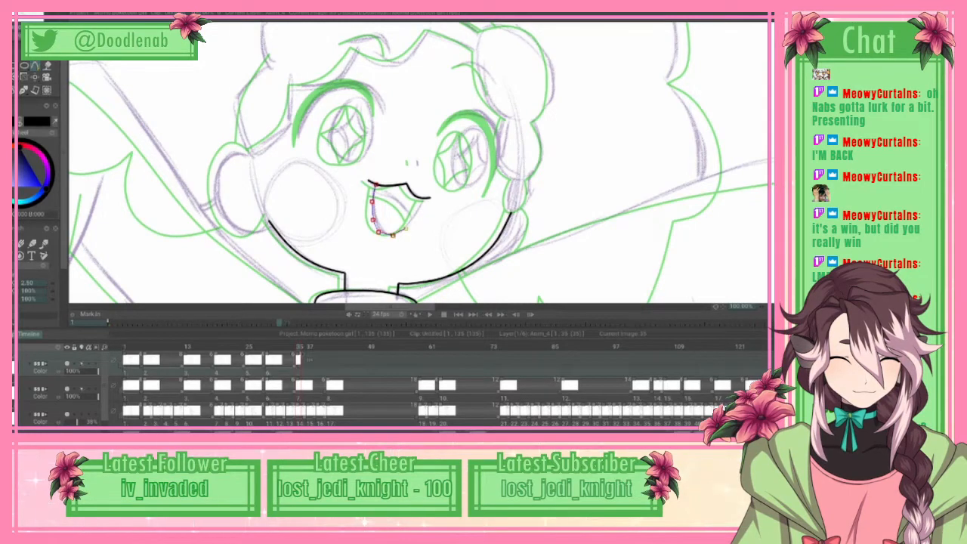
pyautogui.click(416, 215)
pyautogui.click(424, 198)
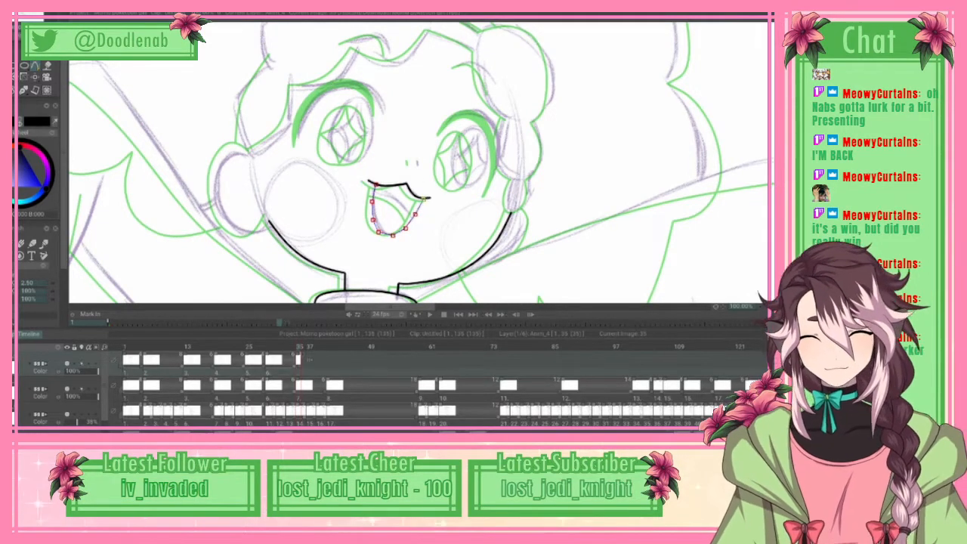
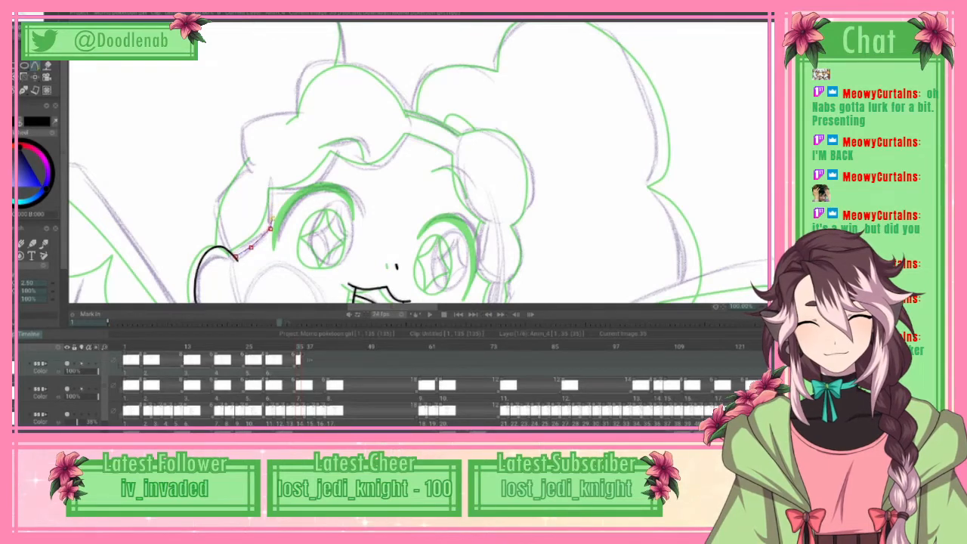
# Step: Continue the front hairline spline from above the left-hand ear up to the temple corner and on to the peak above the left-hand eye
pyautogui.click(273, 217)
pyautogui.click(273, 193)
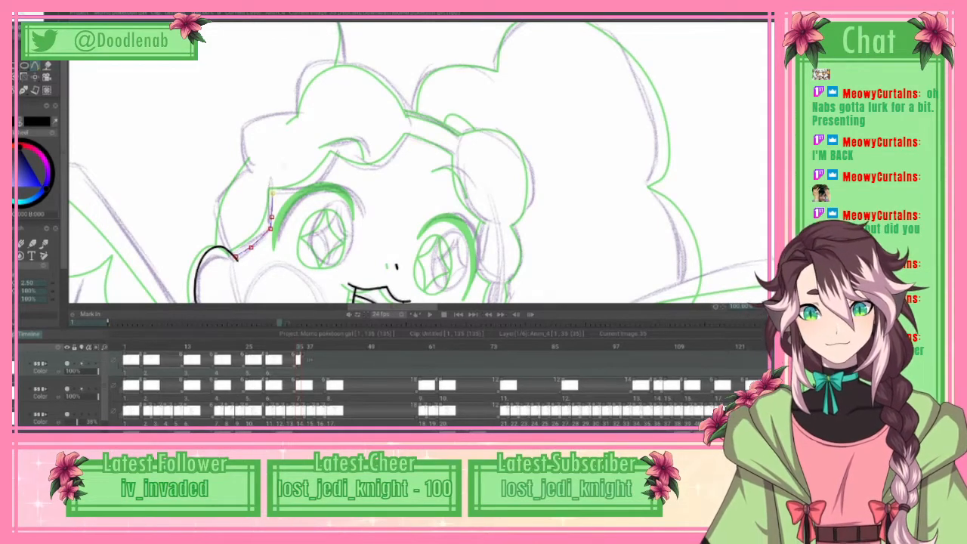
pyautogui.click(273, 192)
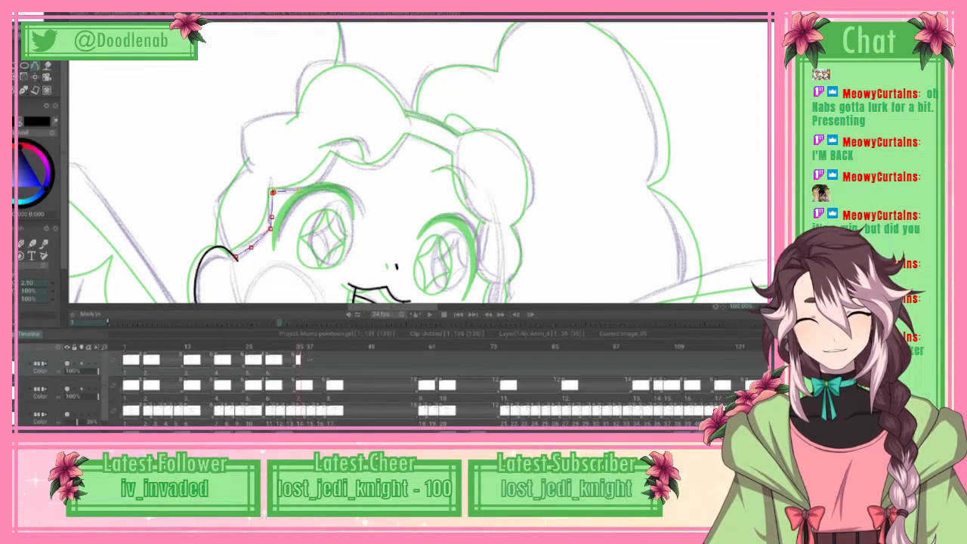
pyautogui.click(298, 191)
pyautogui.click(321, 183)
pyautogui.click(336, 158)
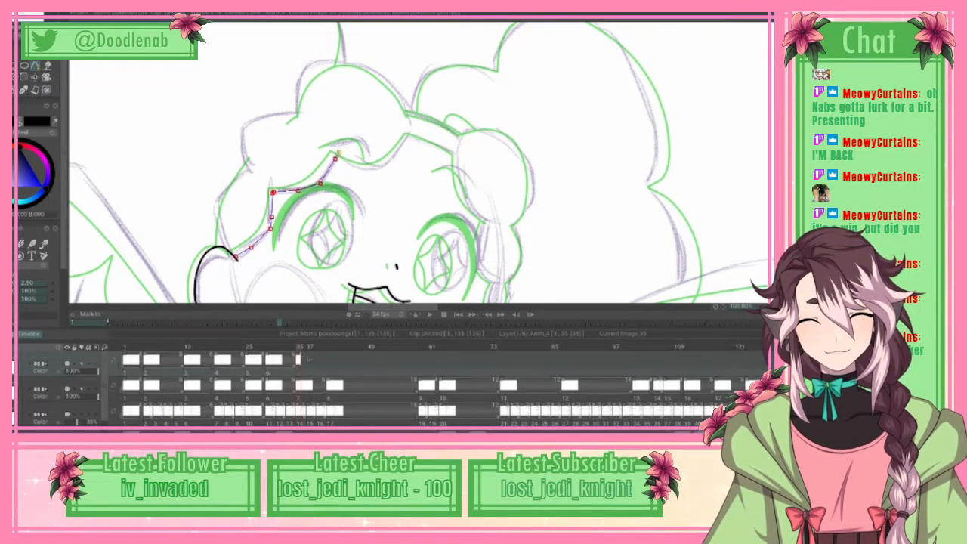
pyautogui.click(339, 153)
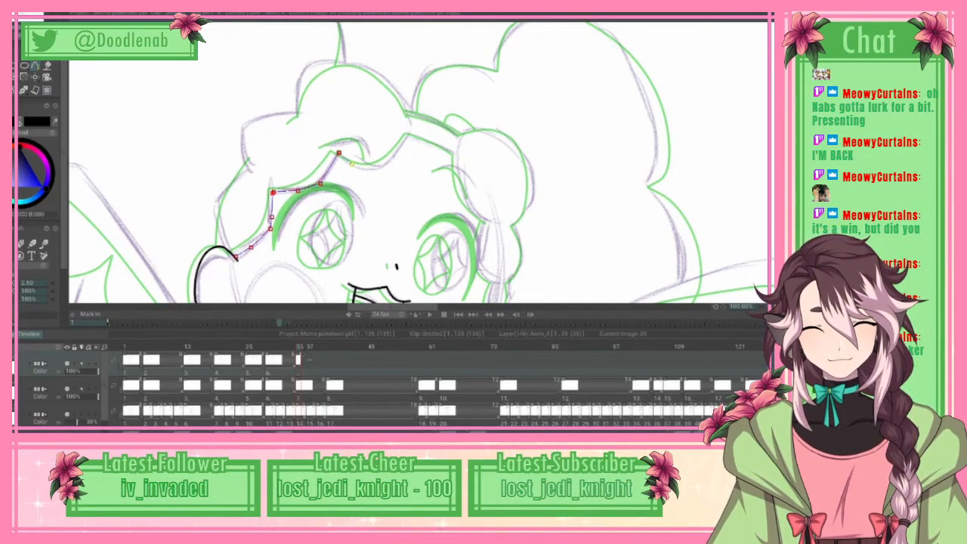
# Step: Extend the hairline spline through the forehead scallop to its central peak, fine-tune the curve and apply it as black ink
pyautogui.click(351, 163)
pyautogui.click(369, 166)
pyautogui.click(389, 164)
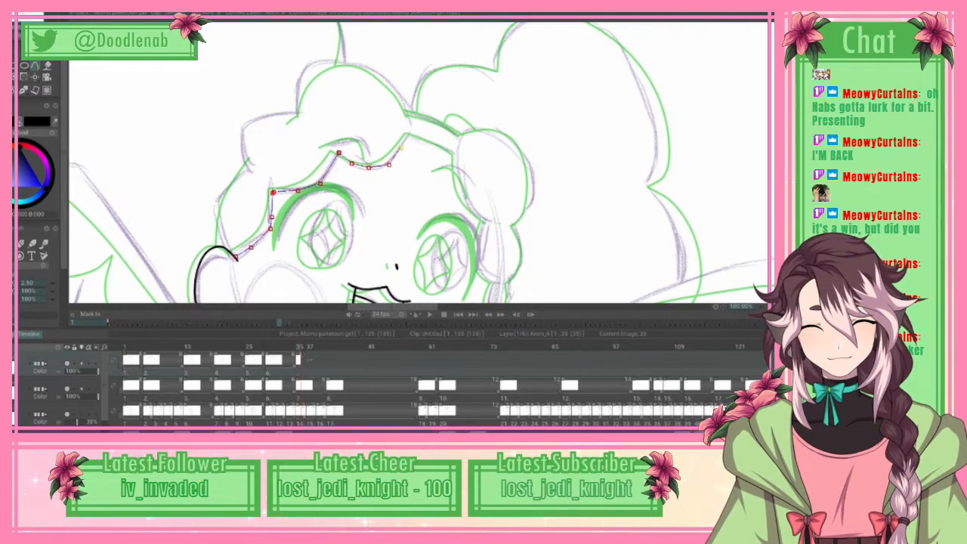
pyautogui.click(400, 147)
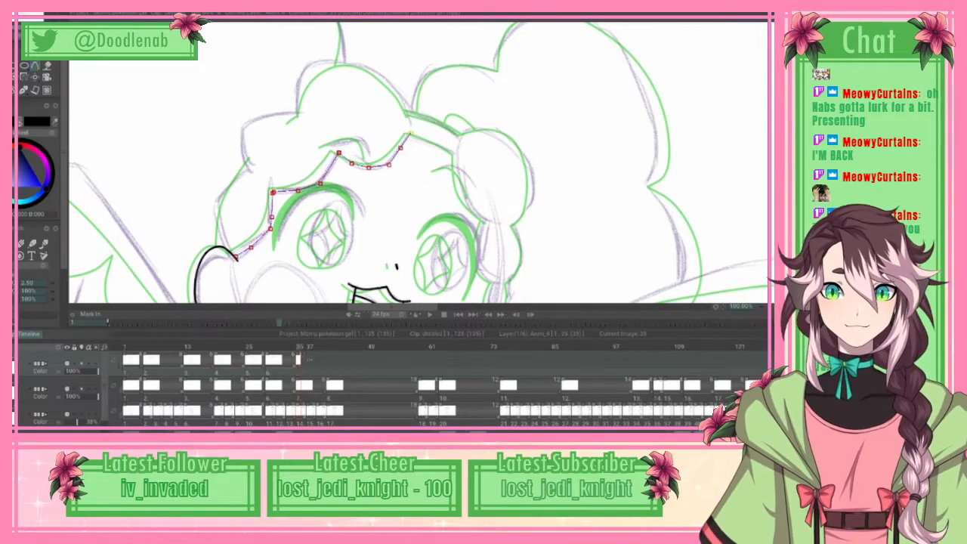
pyautogui.moveTo(401, 147); pyautogui.dragTo(402, 151)
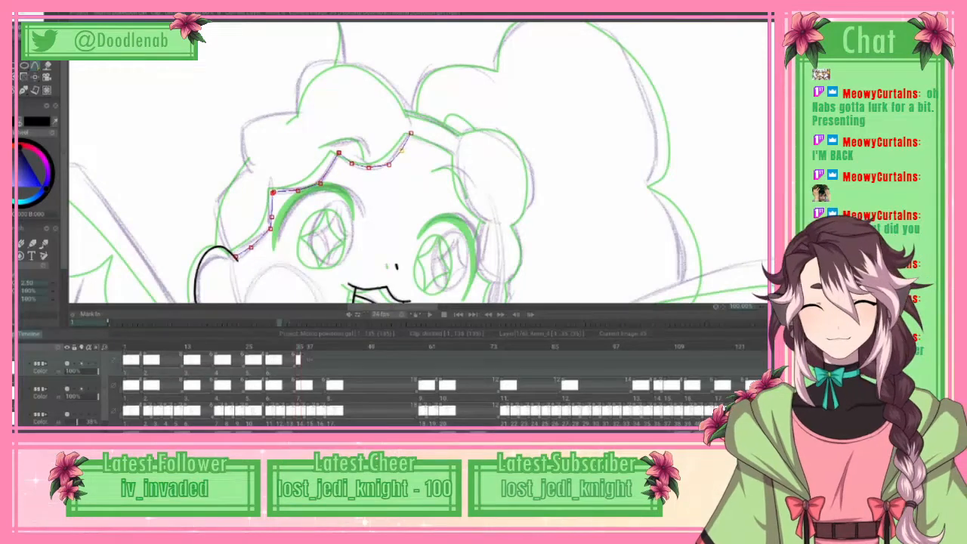
pyautogui.click(27, 17)
pyautogui.click(76, 164)
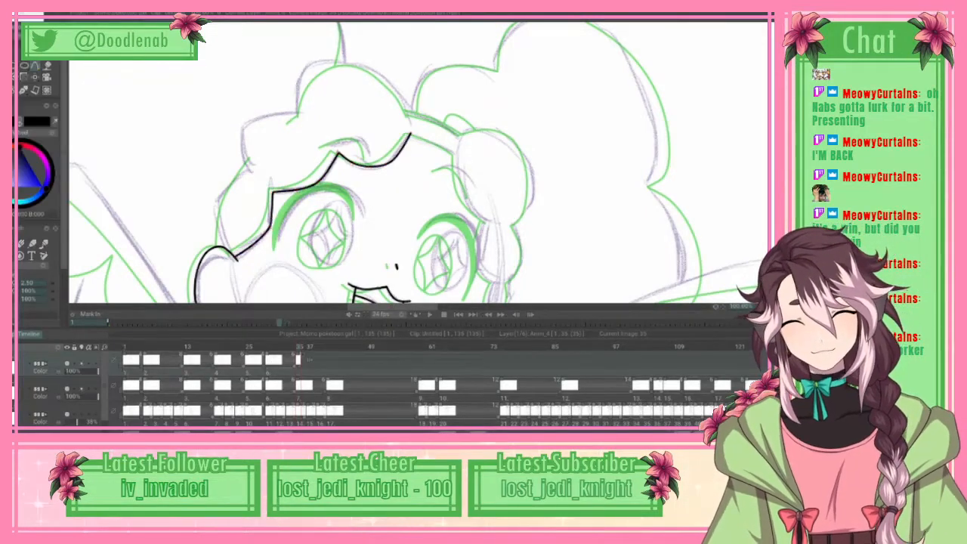
# Step: Ink the inner edge of the right-hand side lock as two scalloped curves running from the forehead down beside the eye
pyautogui.scroll(-6, 420, 162)
pyautogui.scroll(5, 419, 162)
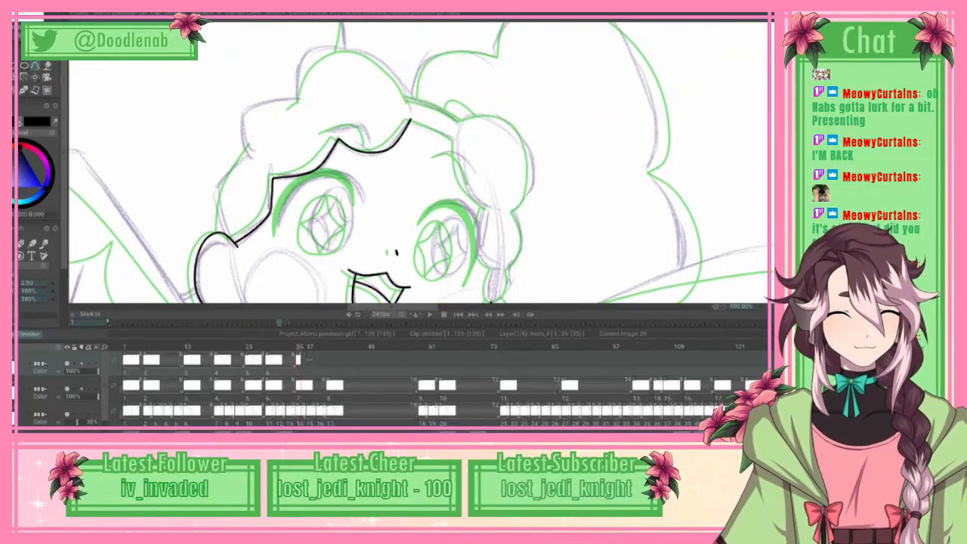
pyautogui.click(457, 142)
pyautogui.click(456, 158)
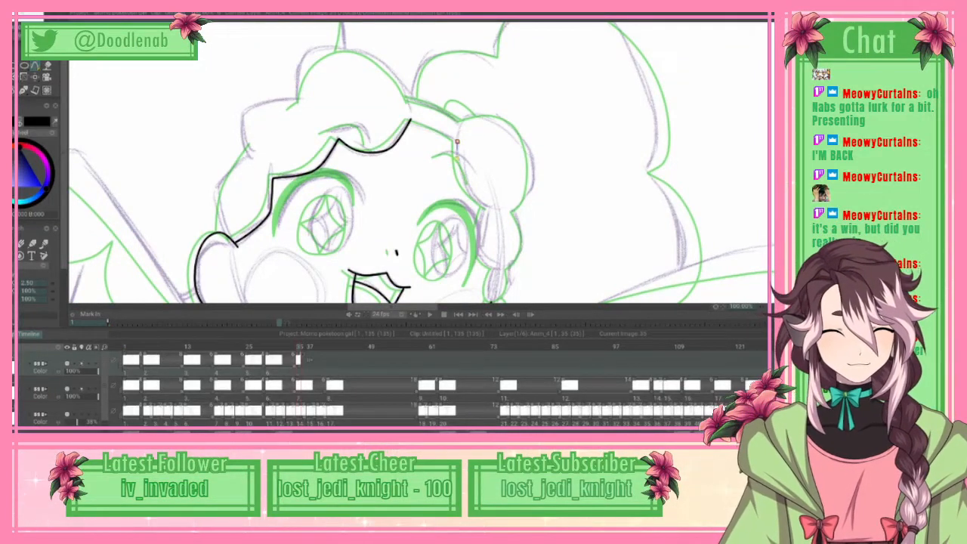
pyautogui.click(462, 179)
pyautogui.click(475, 198)
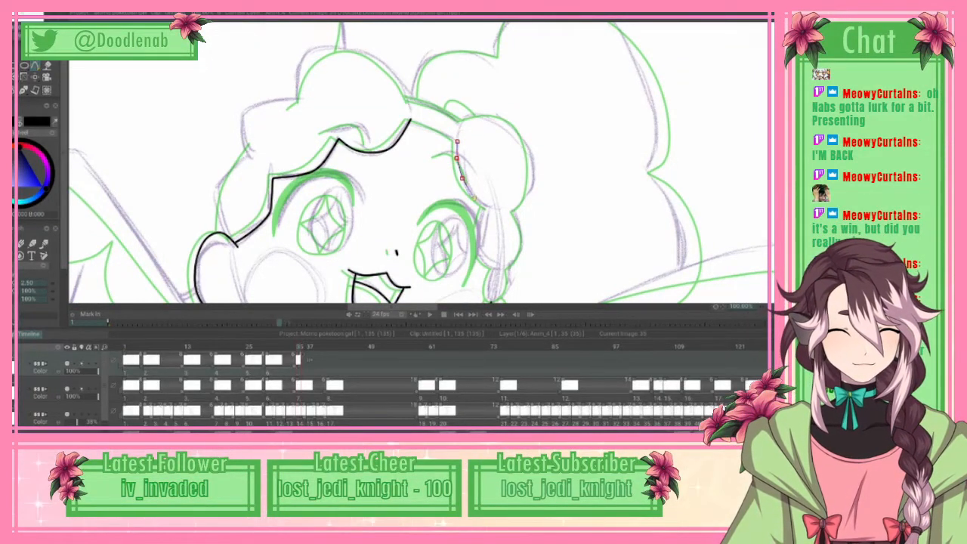
pyautogui.click(487, 207)
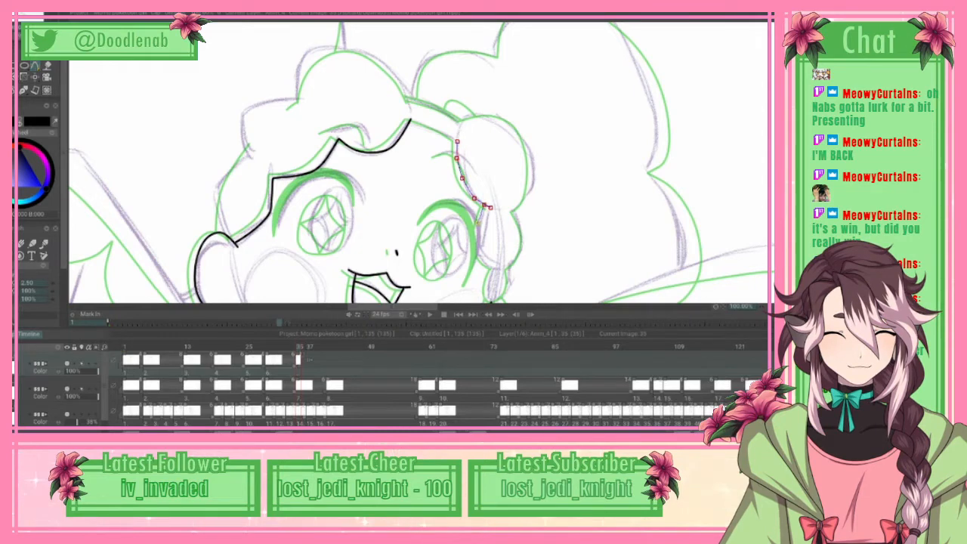
pyautogui.click(477, 223)
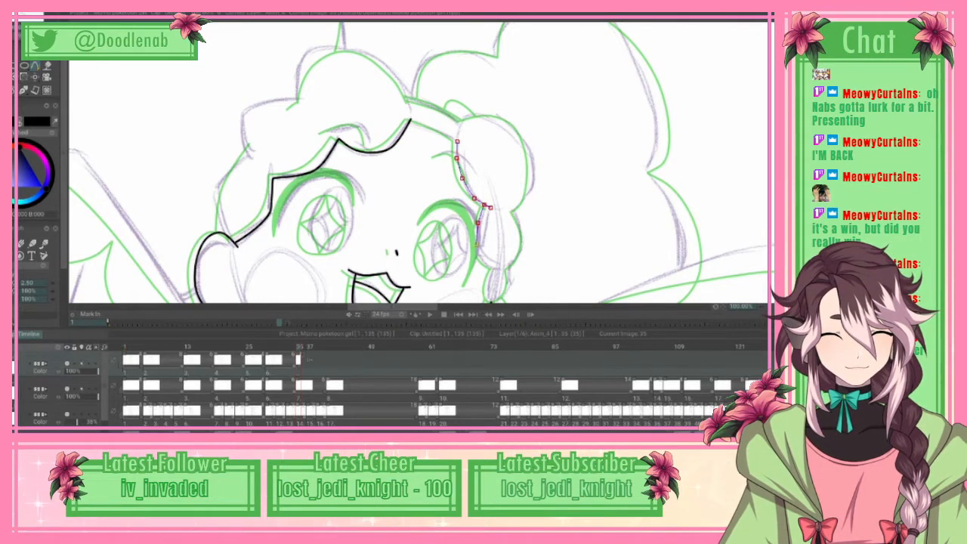
pyautogui.click(477, 244)
pyautogui.click(483, 261)
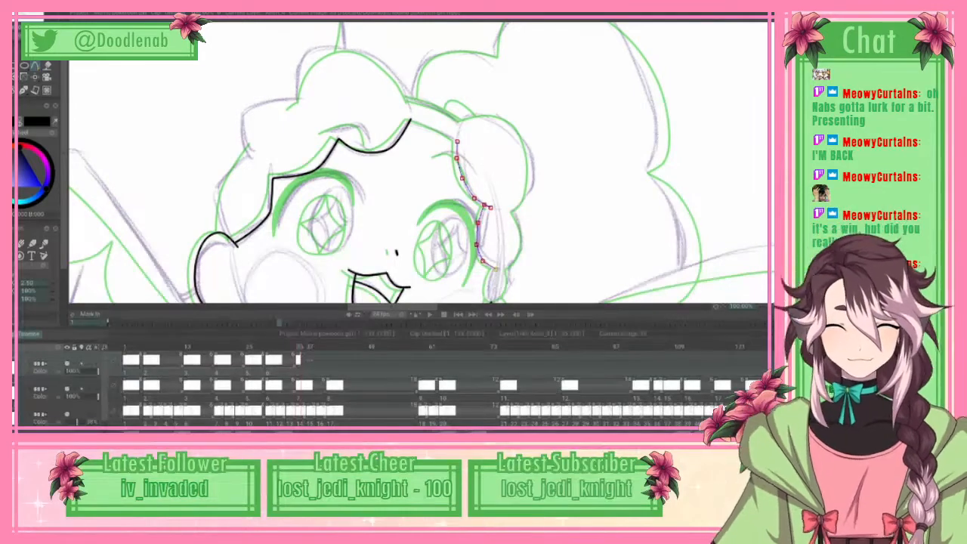
pyautogui.rightClick(496, 269)
pyautogui.click(80, 163)
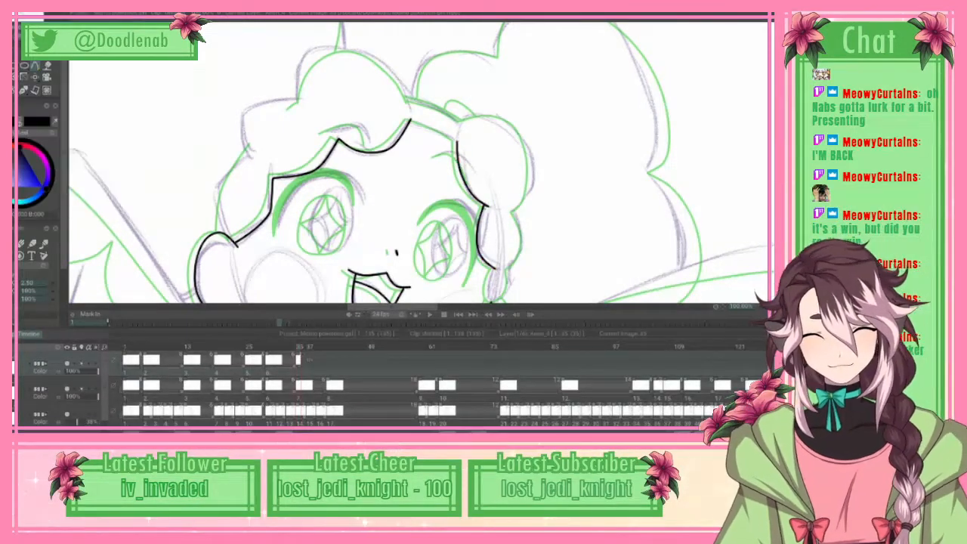
# Step: Start the side lock's outer contour with a spline looping around its small bottom tip from the inner edge's lower end
pyautogui.scroll(-2, 420, 164)
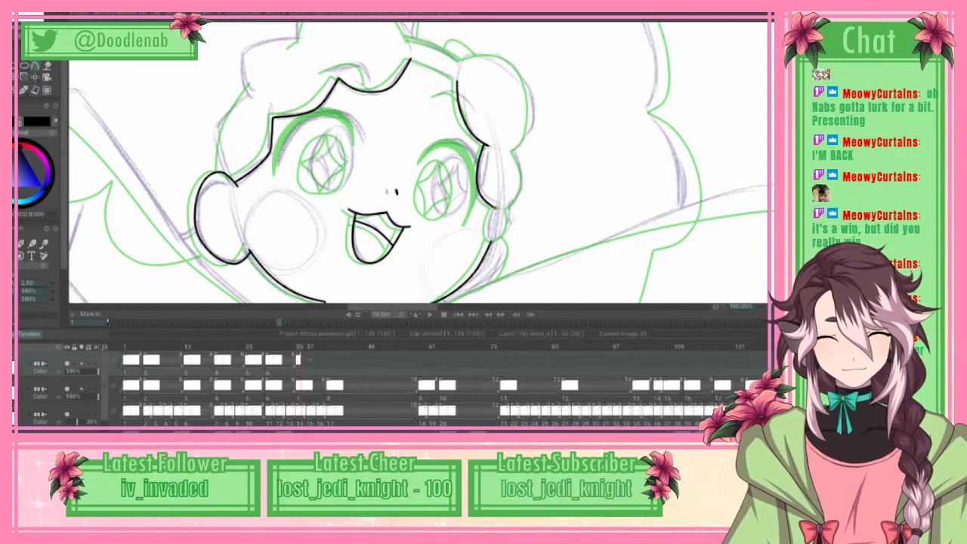
pyautogui.click(488, 221)
pyautogui.click(488, 236)
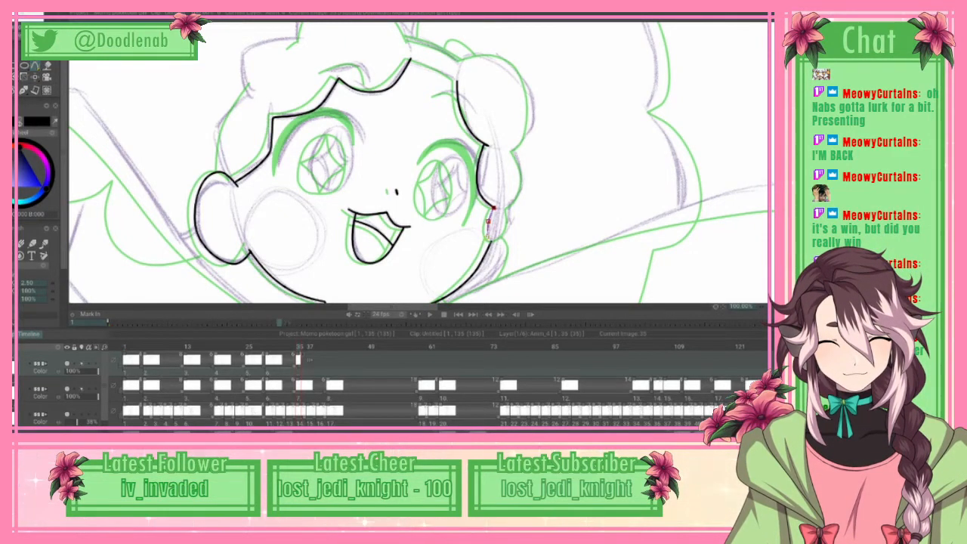
pyautogui.click(491, 241)
pyautogui.click(500, 236)
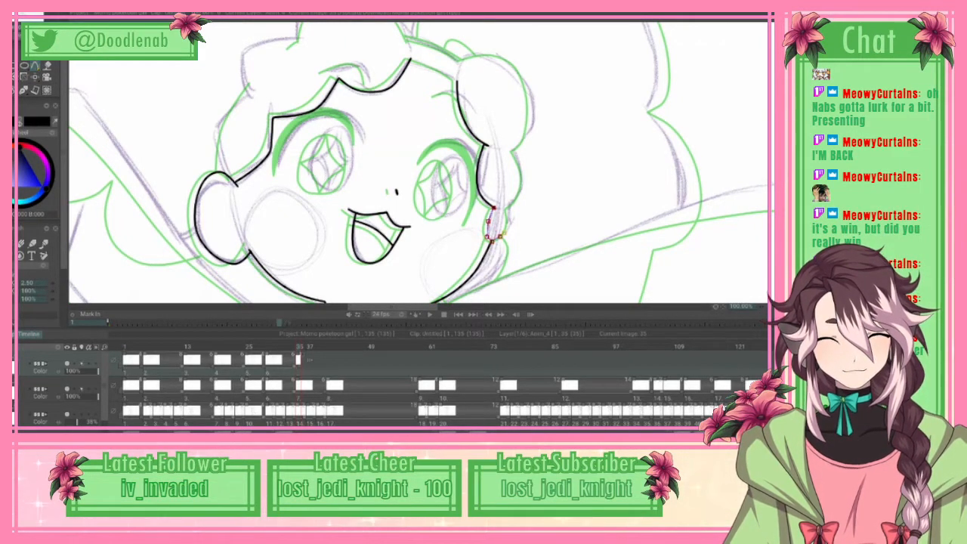
pyautogui.click(508, 230)
pyautogui.click(510, 223)
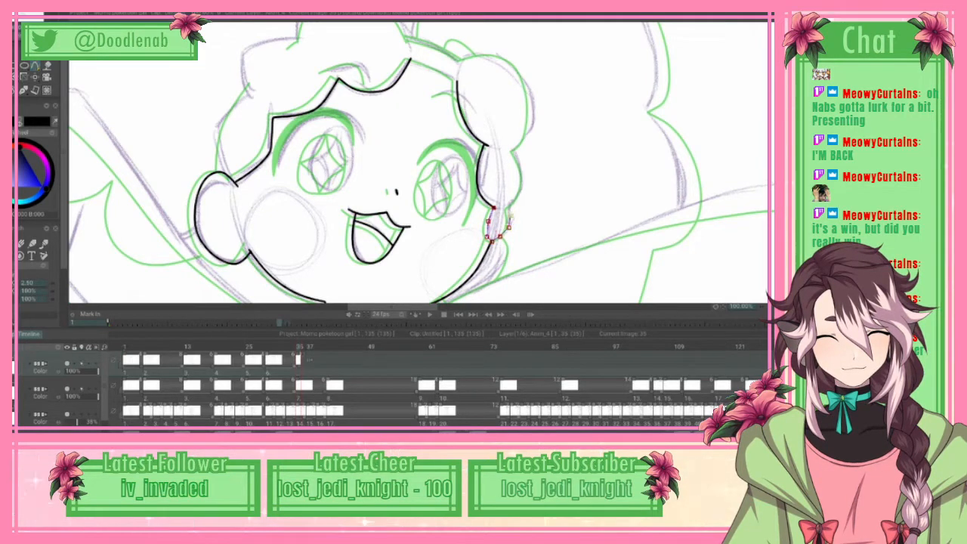
pyautogui.click(511, 216)
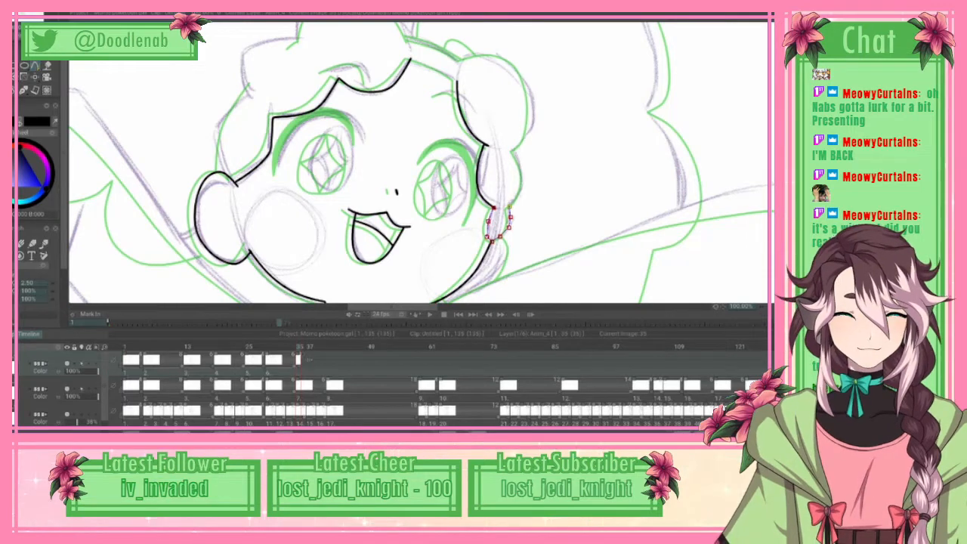
# Step: Carry the side lock's outer spline up around the middle lobe to the notch below the large upper lobe
pyautogui.click(520, 193)
pyautogui.click(521, 177)
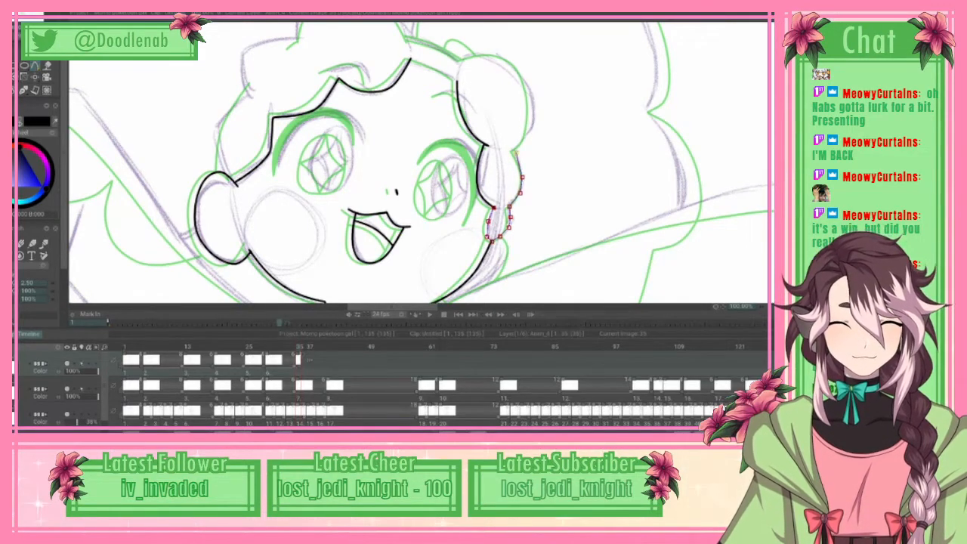
pyautogui.click(519, 159)
pyautogui.moveTo(522, 177); pyautogui.dragTo(524, 181)
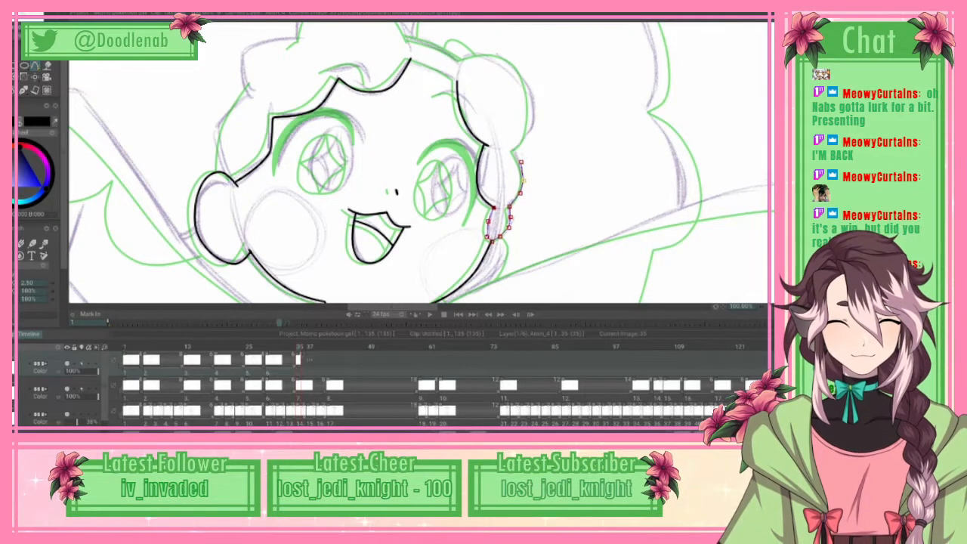
pyautogui.click(514, 151)
# Step: Trace the outer side of the side lock's large upper lobe with the spline and adjust its points to round the curve
pyautogui.click(521, 146)
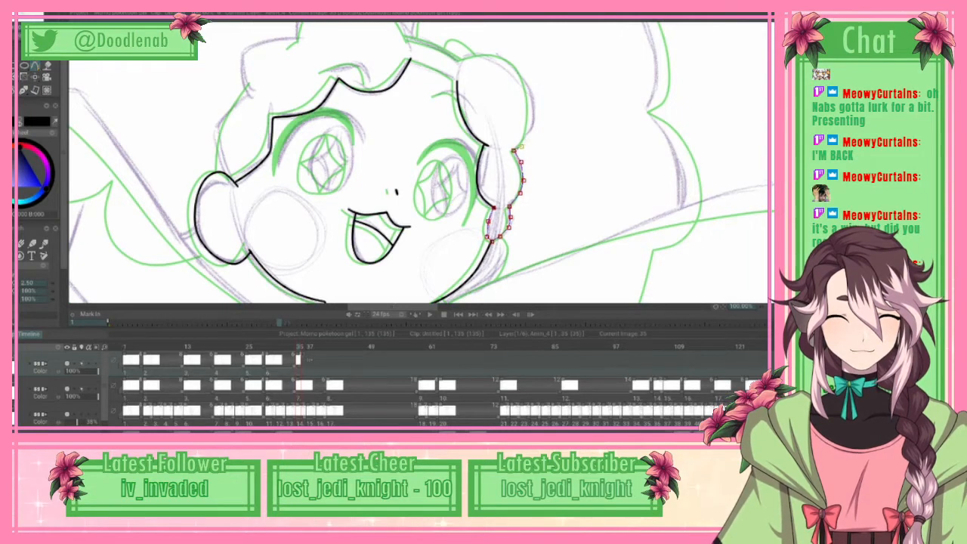
pyautogui.click(529, 137)
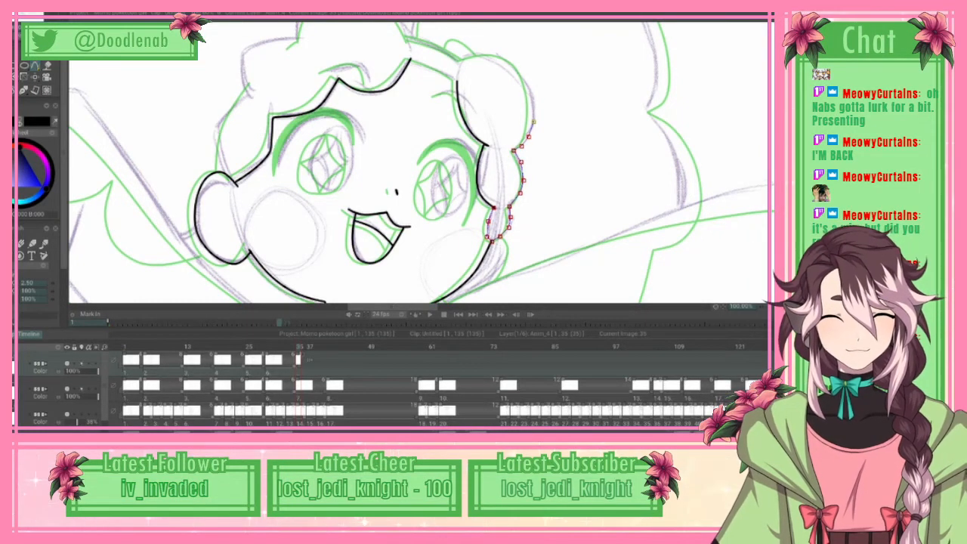
pyautogui.click(534, 121)
pyautogui.click(530, 96)
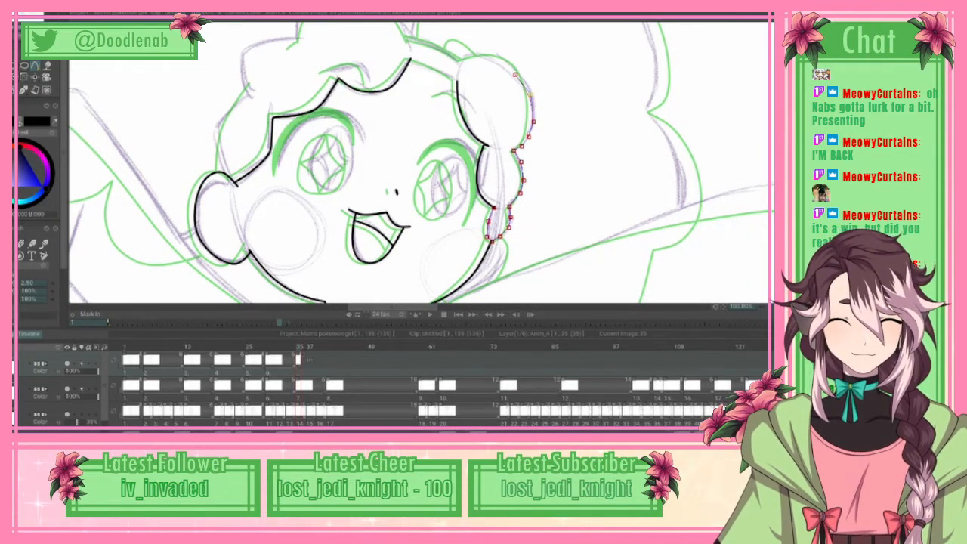
pyautogui.click(517, 74)
pyautogui.moveTo(534, 117); pyautogui.dragTo(535, 114)
pyautogui.moveTo(517, 74); pyautogui.dragTo(518, 76)
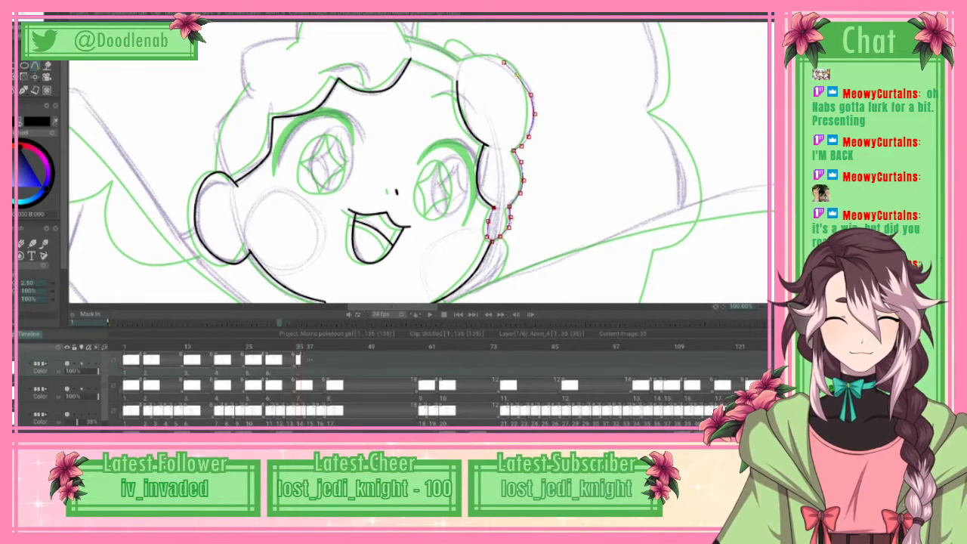
pyautogui.click(504, 62)
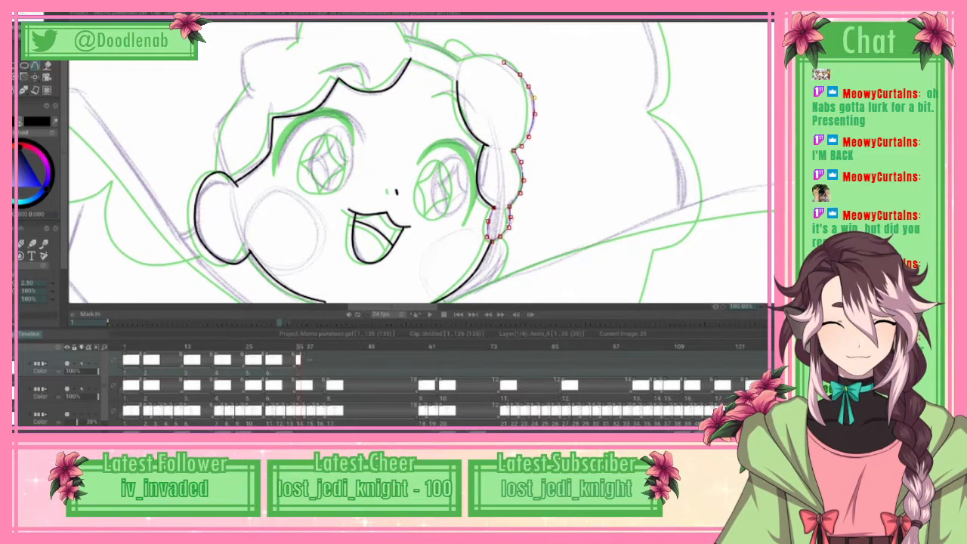
pyautogui.moveTo(529, 86); pyautogui.dragTo(528, 85)
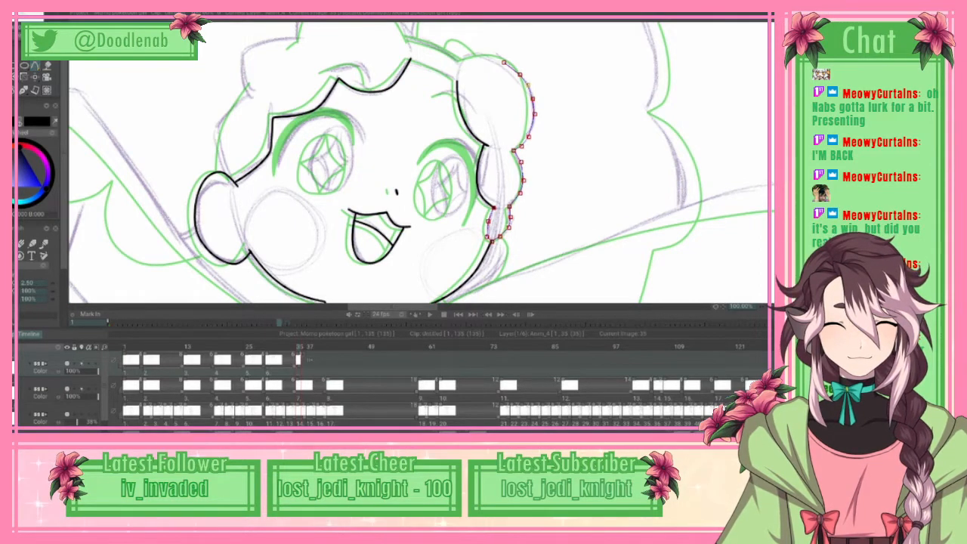
# Step: Finish the side lock's outer spline across the top of the upper lobe to the hairband and apply it as black ink
pyautogui.click(481, 57)
pyautogui.click(463, 60)
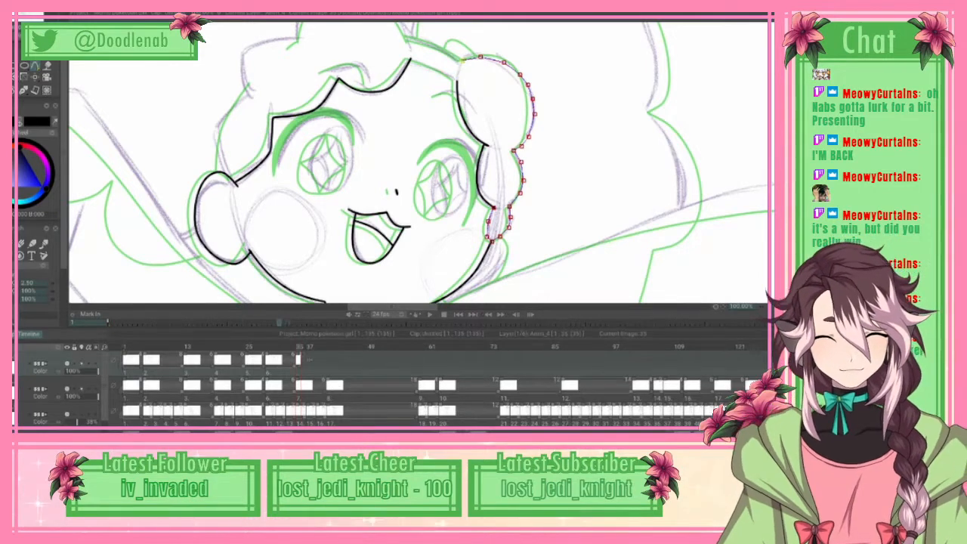
pyautogui.scroll(3, 418, 163)
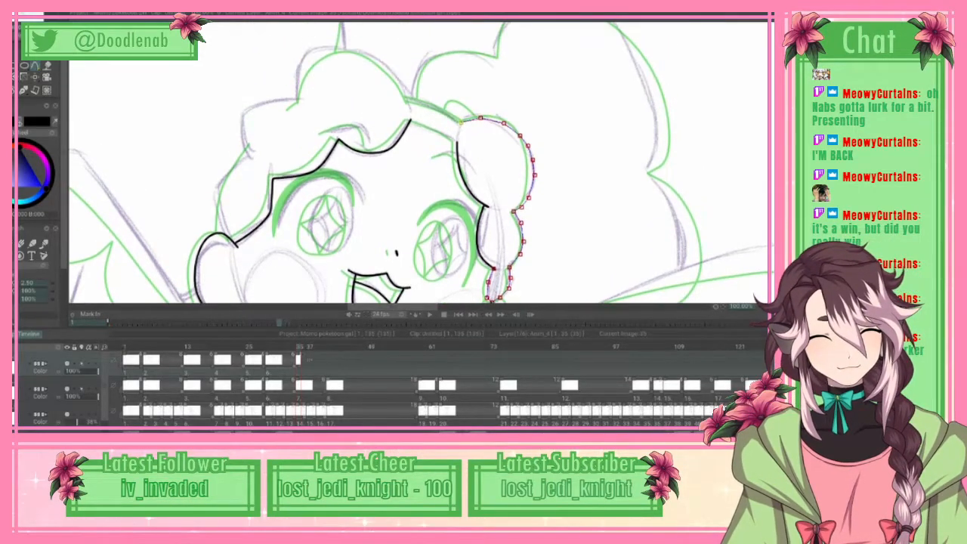
pyautogui.click(23, 15)
pyautogui.click(47, 164)
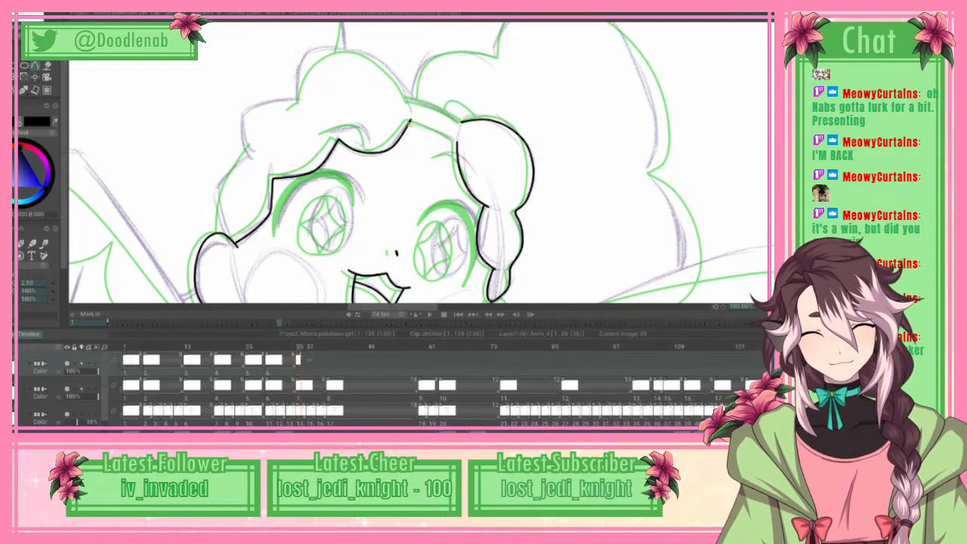
# Step: Ink the short hairline segment from the central forehead peak down to the top of the right-hand side lock's inner edge
pyautogui.click(445, 136)
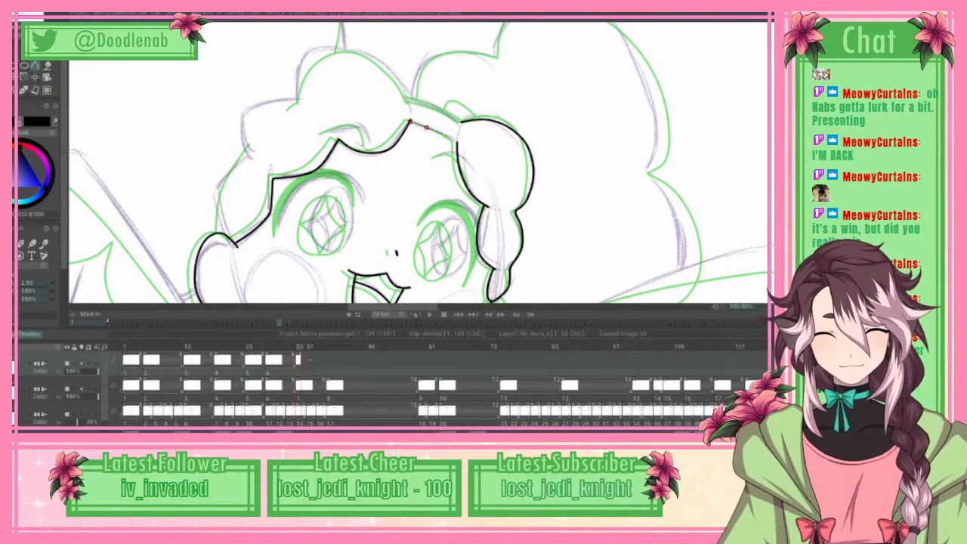
pyautogui.click(457, 142)
pyautogui.click(36, 15)
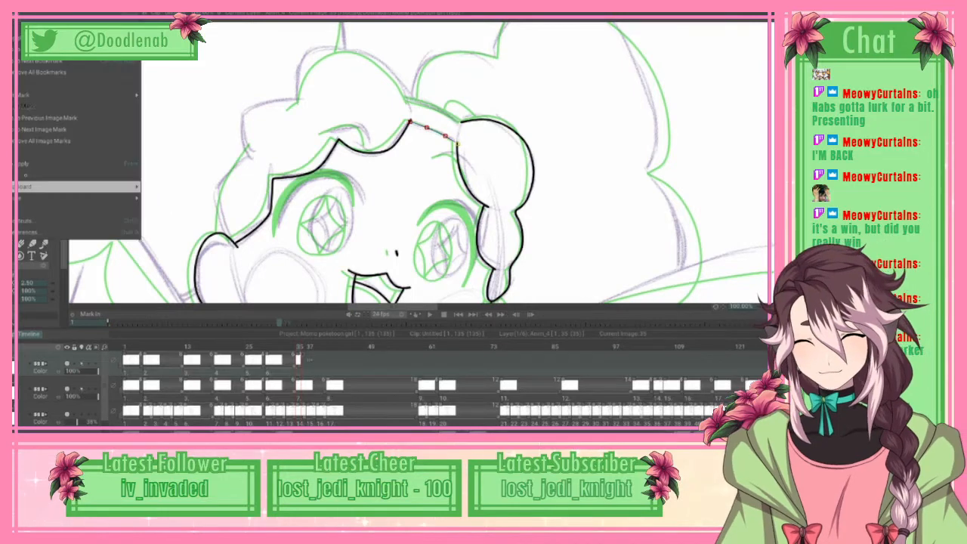
pyautogui.click(47, 164)
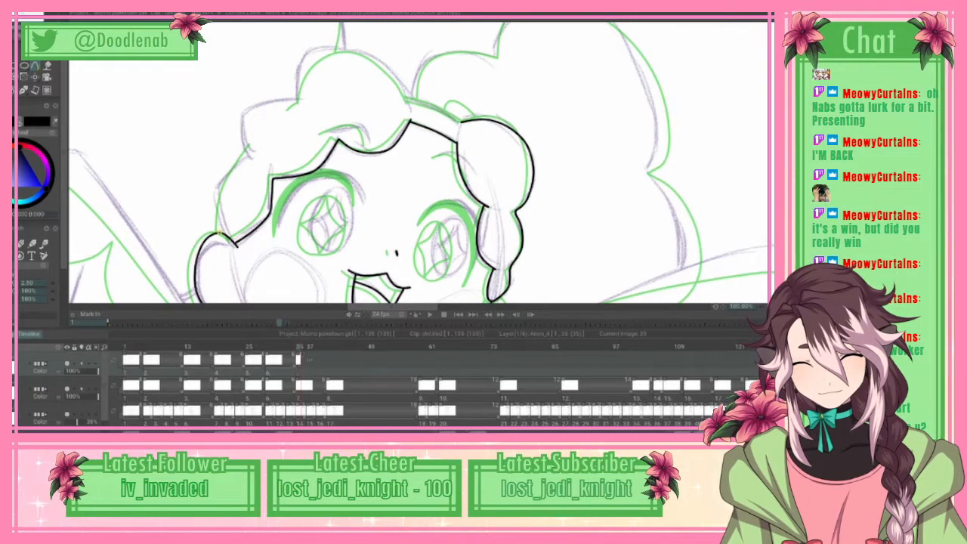
# Step: Ink the outer hair contour from the top of the left-hand ear up to the notch beside the forehead hair with a spline
pyautogui.click(225, 192)
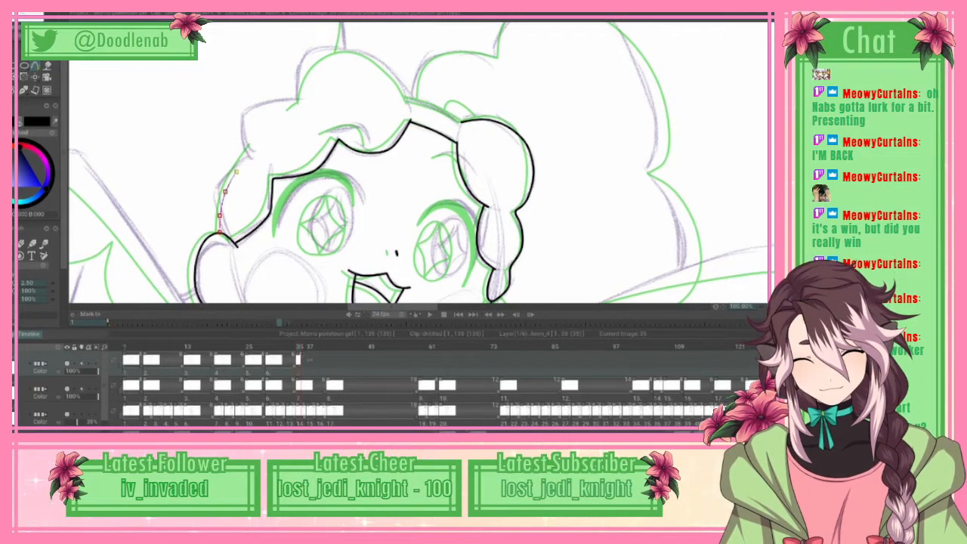
pyautogui.click(235, 170)
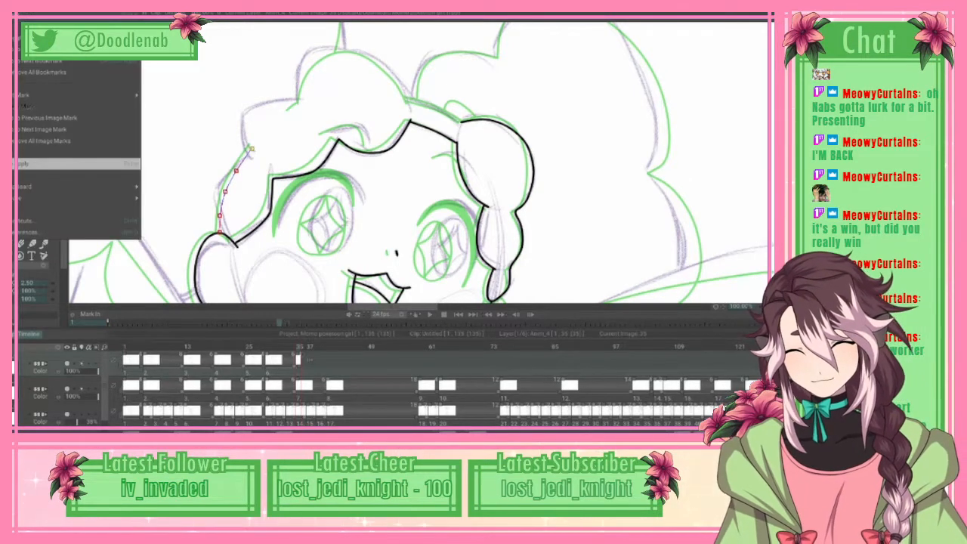
pyautogui.doubleClick(251, 149)
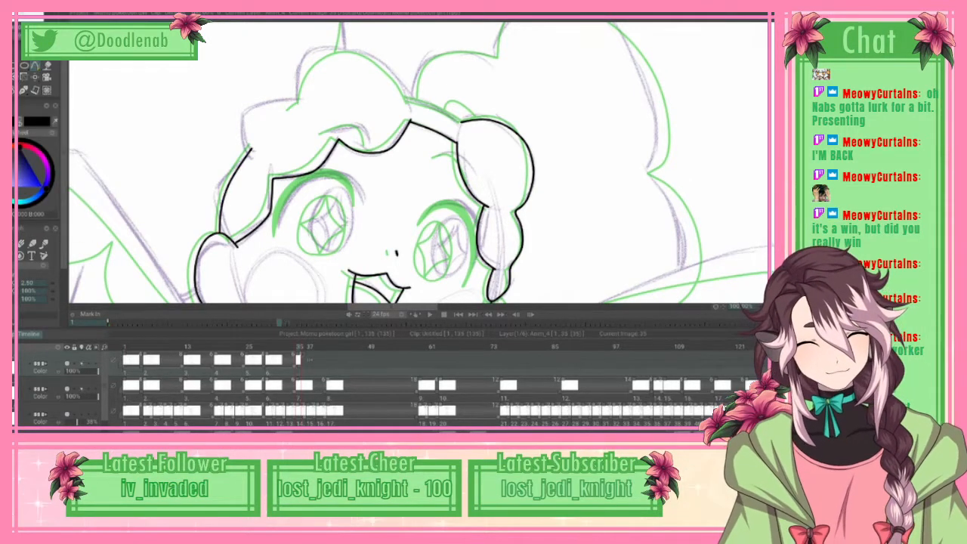
# Step: Trace the rounded top hair lobe with a spline from its left-hand notch over the crown to the hairband
pyautogui.scroll(2, 416, 162)
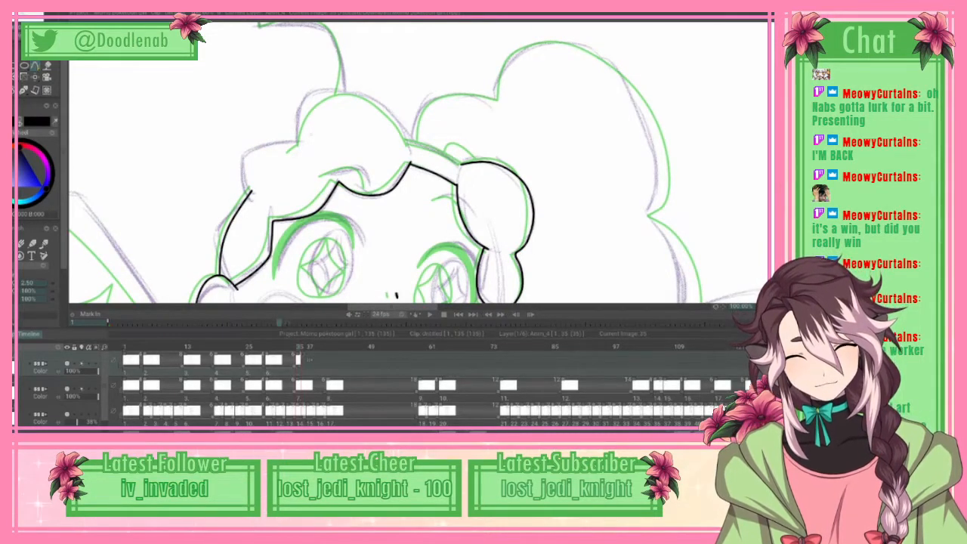
pyautogui.click(305, 137)
pyautogui.click(312, 119)
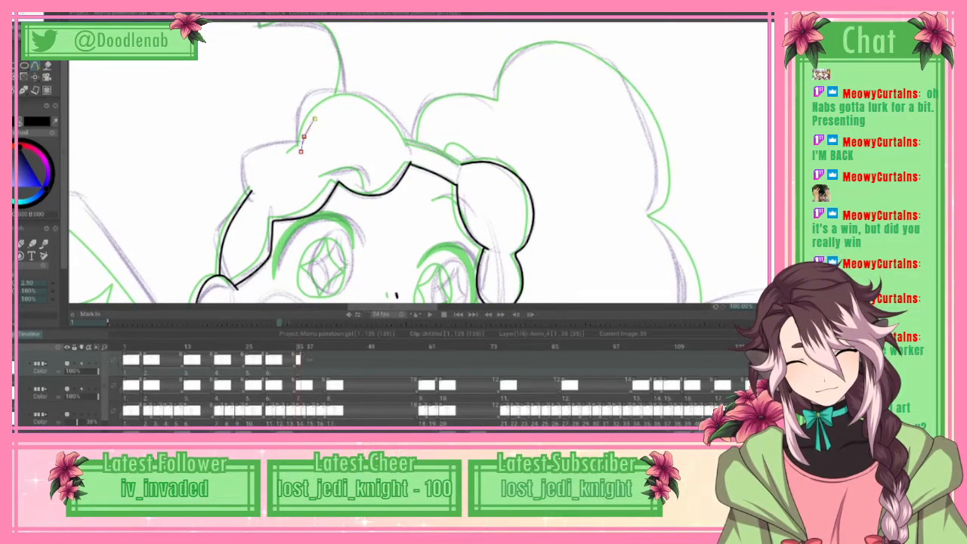
pyautogui.click(327, 104)
pyautogui.click(352, 97)
pyautogui.click(375, 101)
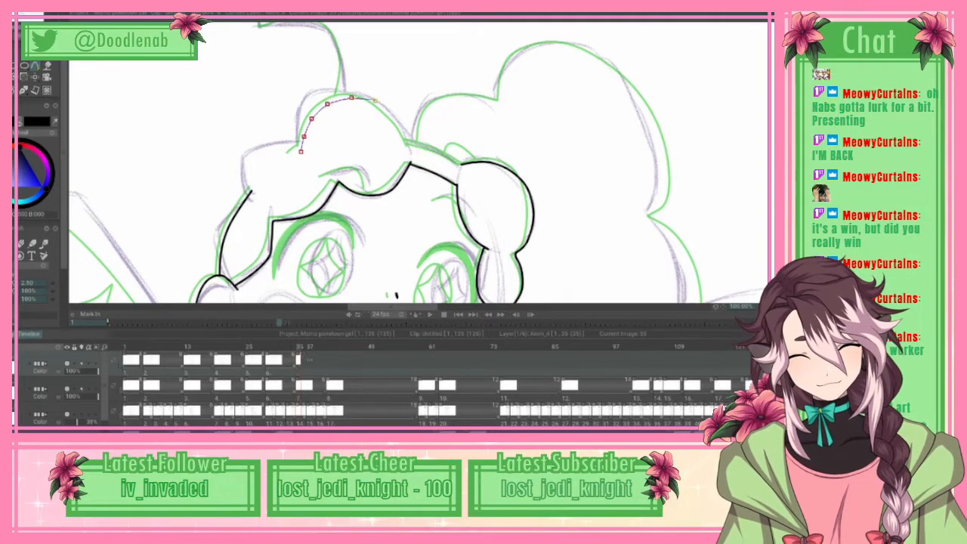
pyautogui.click(393, 117)
pyautogui.click(404, 130)
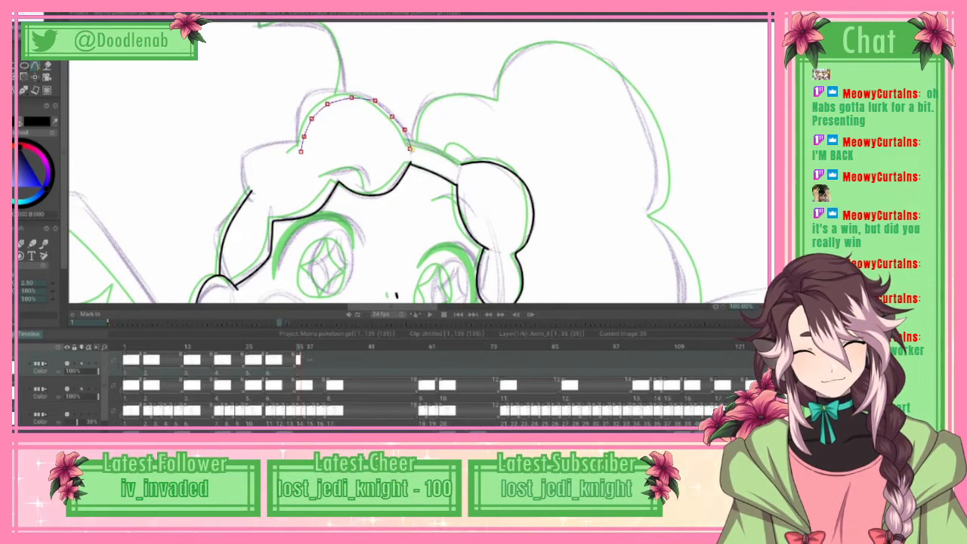
pyautogui.click(412, 150)
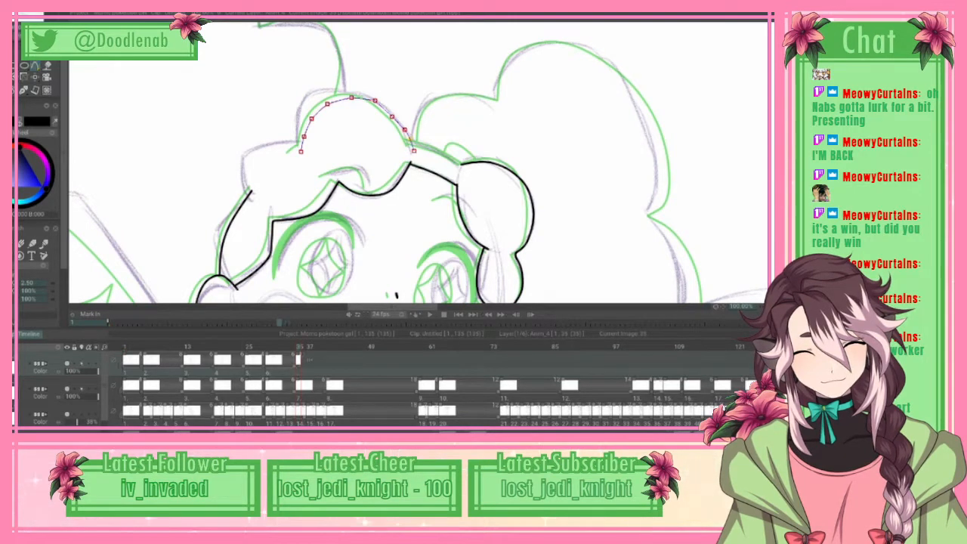
# Step: Round the spline along the top lobe's right-hand side, apply it as black ink and touch up its left-hand end
pyautogui.moveTo(392, 116); pyautogui.dragTo(393, 113)
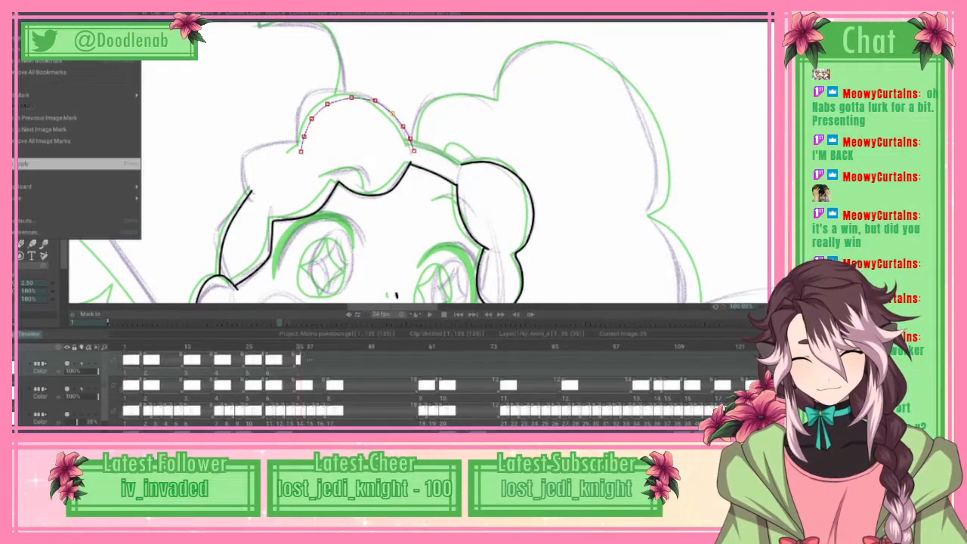
pyautogui.press('Return')
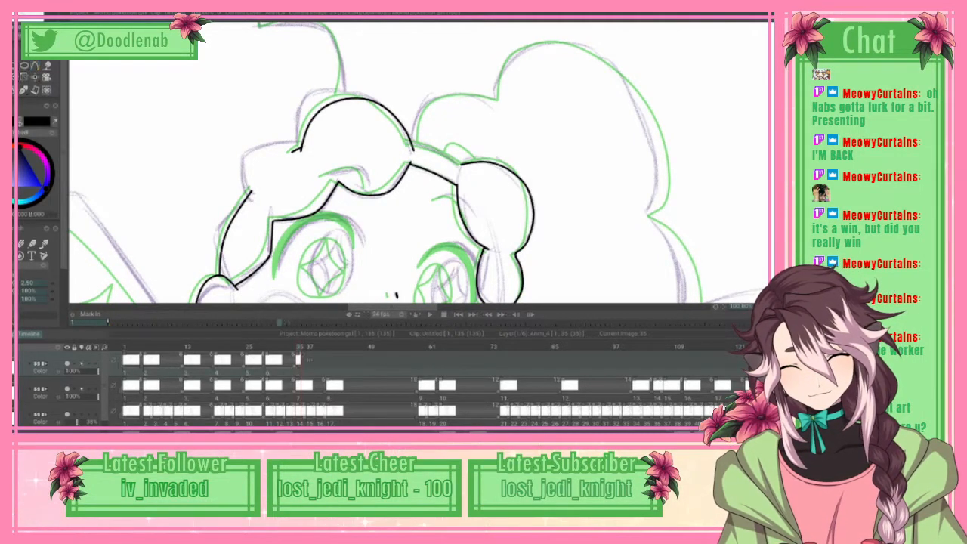
pyautogui.moveTo(303, 148); pyautogui.dragTo(291, 154)
pyautogui.press('e')
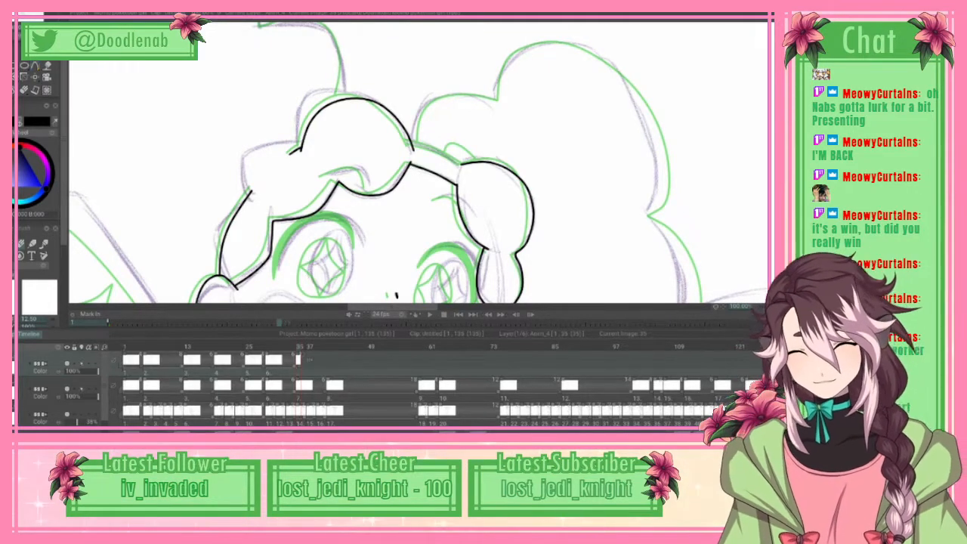
# Step: Ink the hairband's upper edge with two closely spaced splines between the top lobe and the side lock, and save the project
pyautogui.press('p')
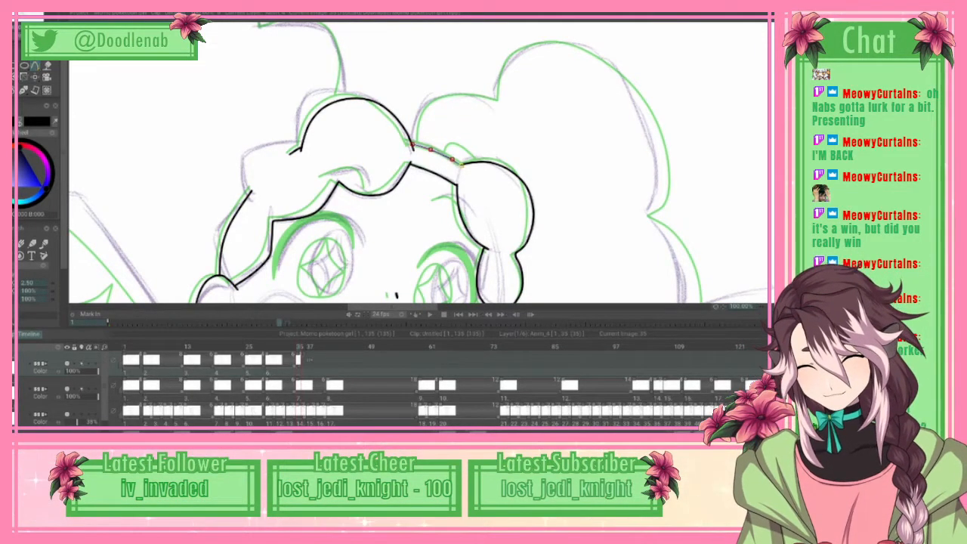
pyautogui.click(21, 14)
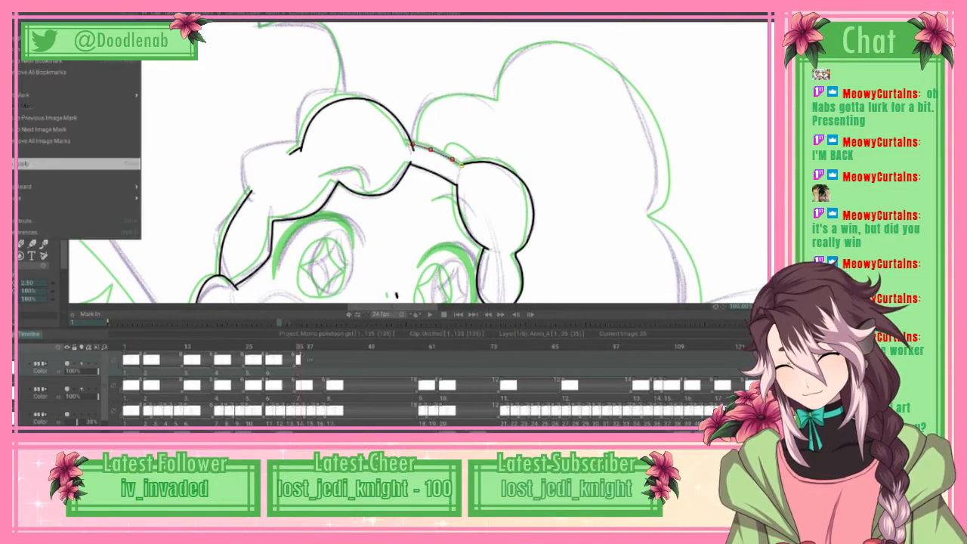
pyautogui.click(79, 164)
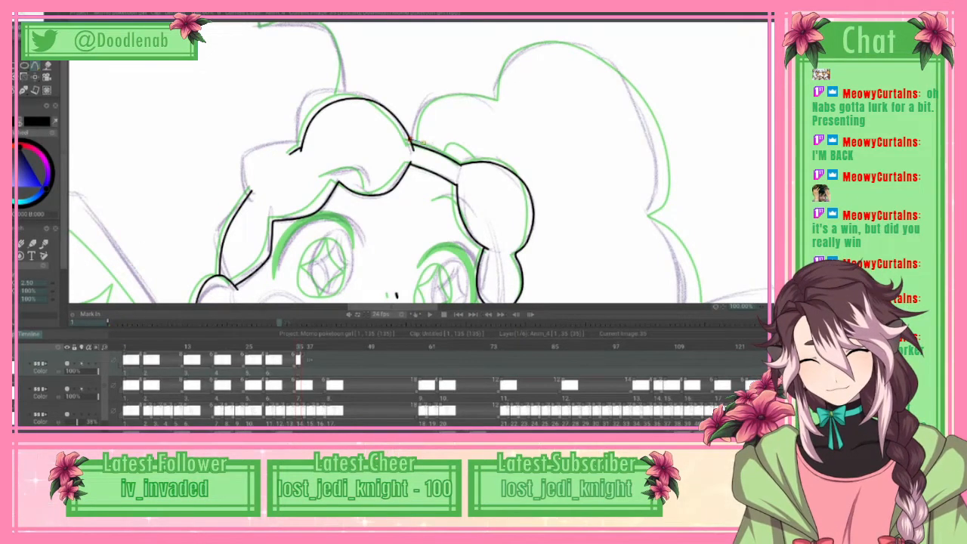
pyautogui.click(445, 151)
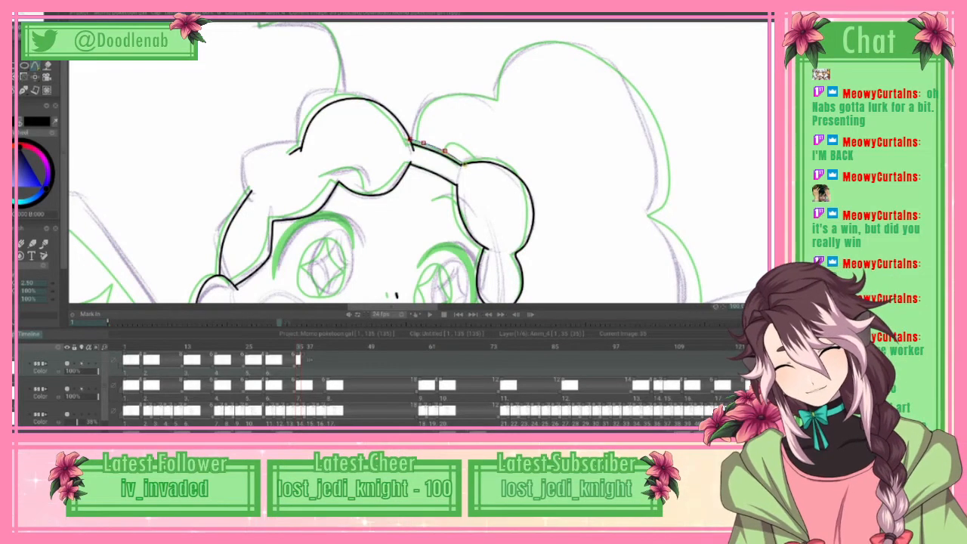
pyautogui.click(15, 13)
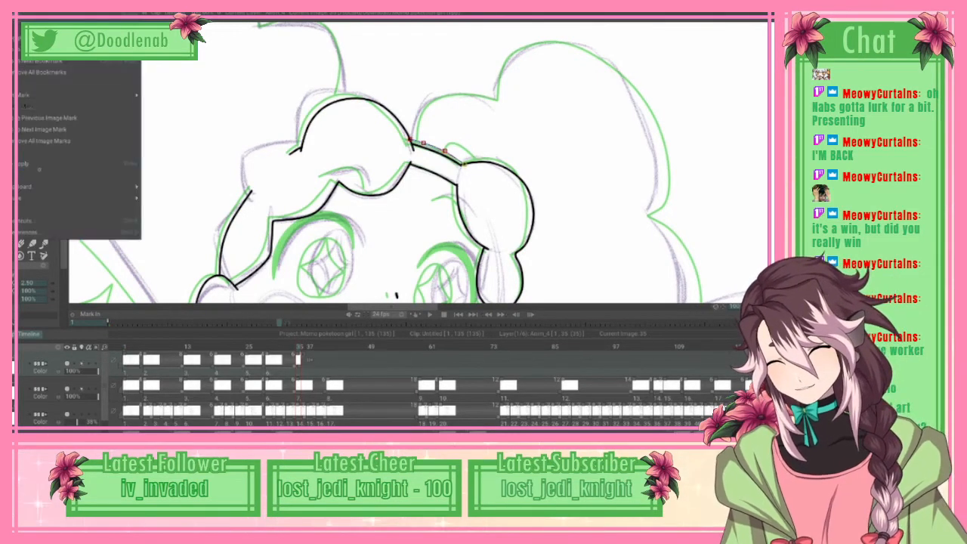
pyautogui.click(40, 166)
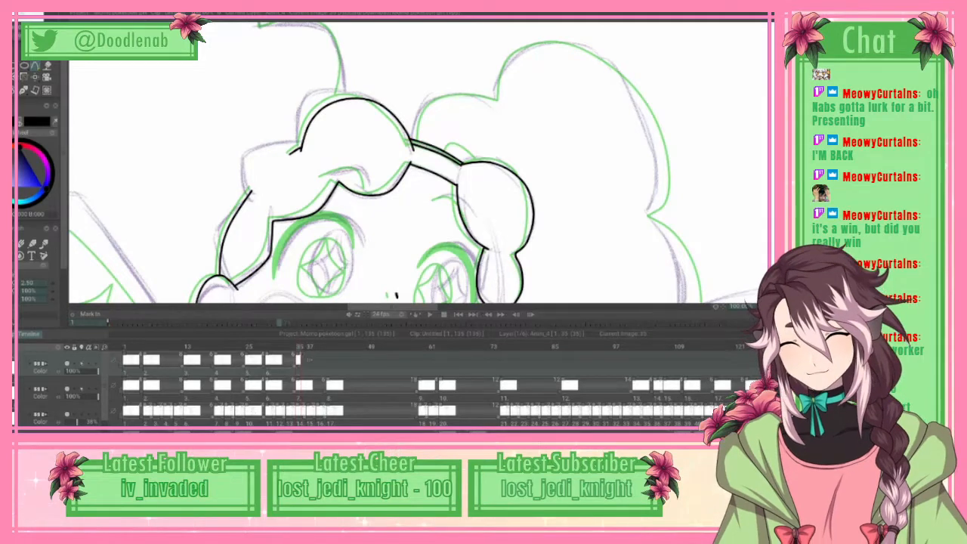
pyautogui.hotkey('ctrl', 's')
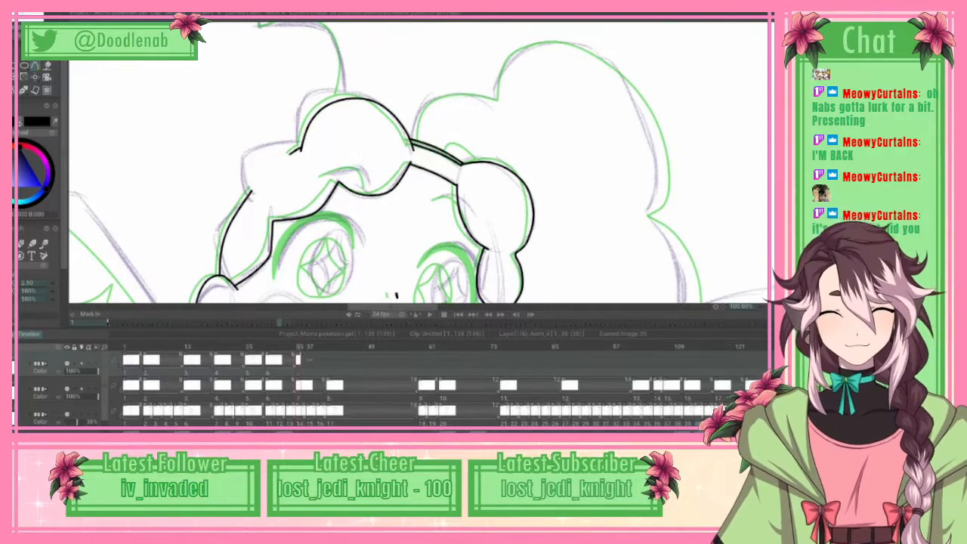
# Step: Ink the small rounded bump above the hairband beside the side lock, adjusting its spline to round the outer curve
pyautogui.click(451, 145)
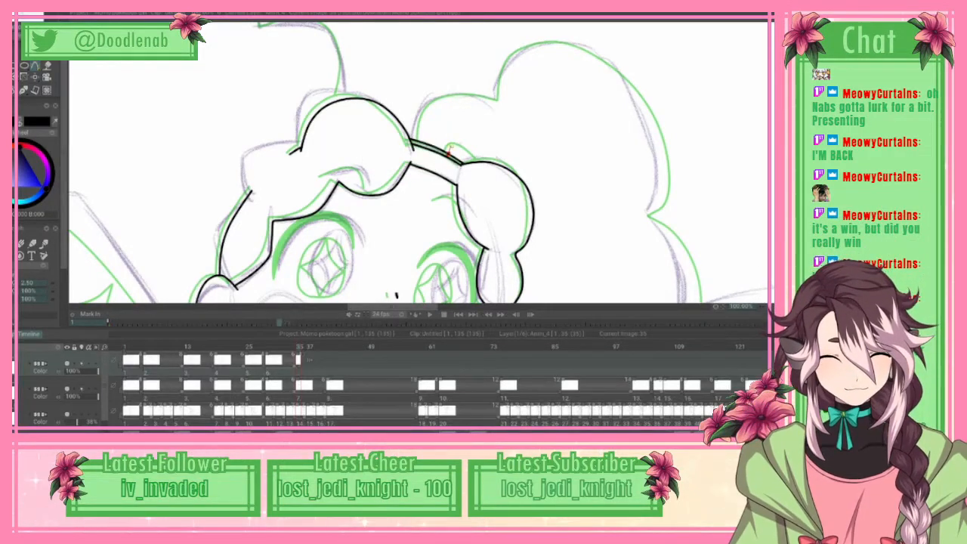
pyautogui.click(463, 144)
pyautogui.click(476, 152)
pyautogui.click(483, 160)
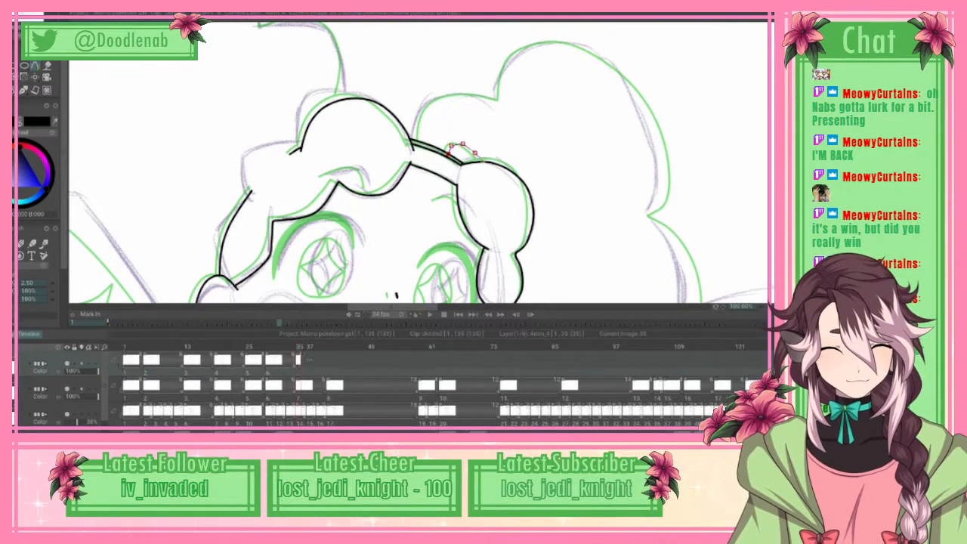
pyautogui.moveTo(477, 151); pyautogui.dragTo(474, 150)
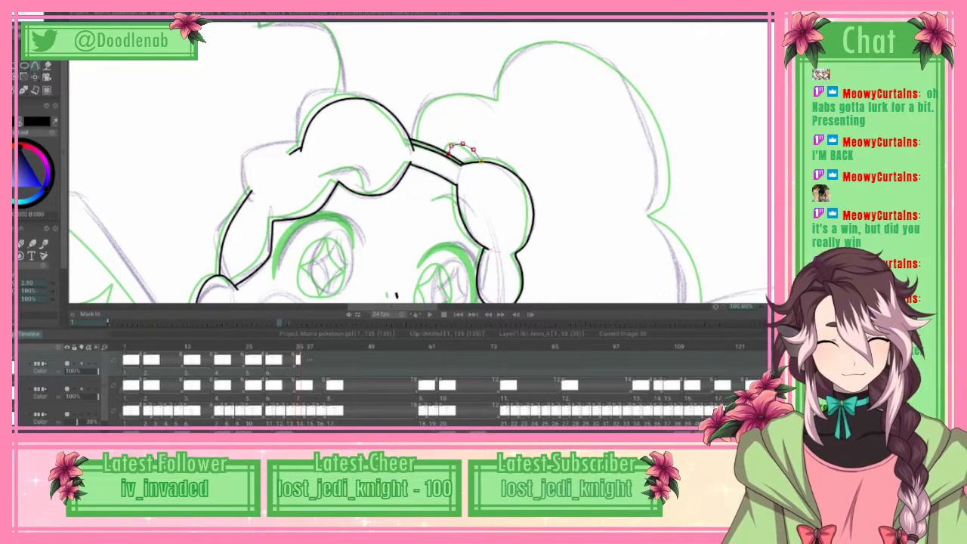
pyautogui.rightClick(482, 161)
pyautogui.click(79, 164)
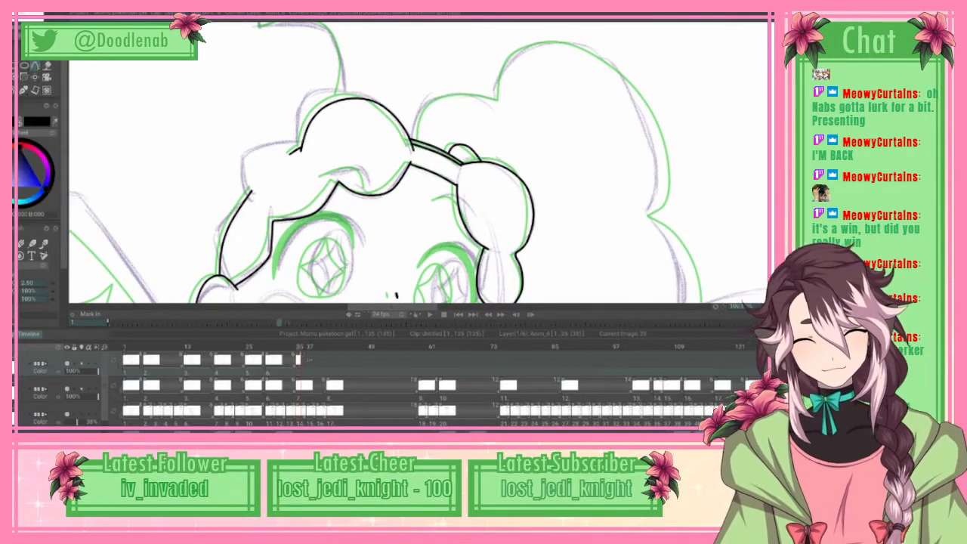
# Step: Review the inked face and hair close up and in the whole figure against the rough sketch
pyautogui.scroll(-10, 419, 162)
pyautogui.scroll(5, 419, 163)
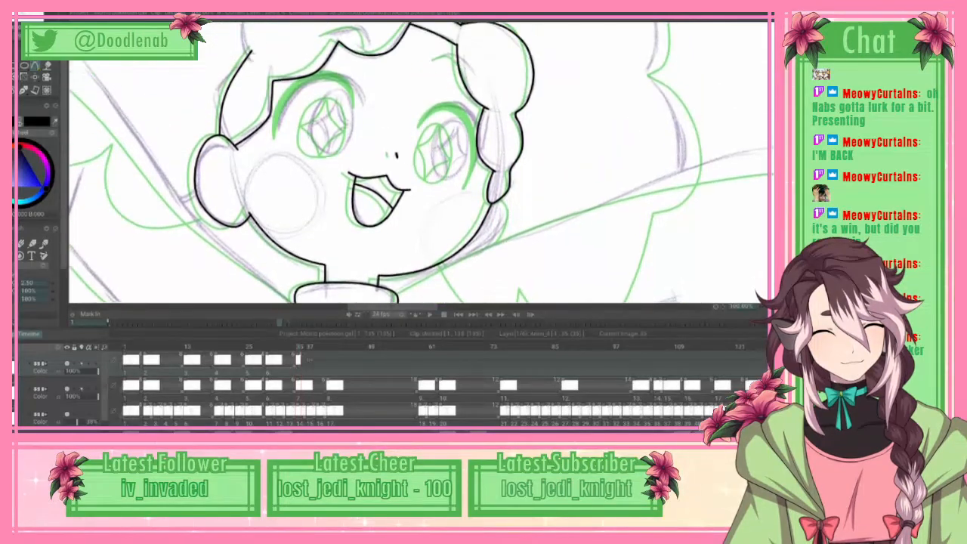
pyautogui.scroll(-2, 419, 162)
pyautogui.scroll(4, 419, 162)
pyautogui.scroll(-7, 419, 162)
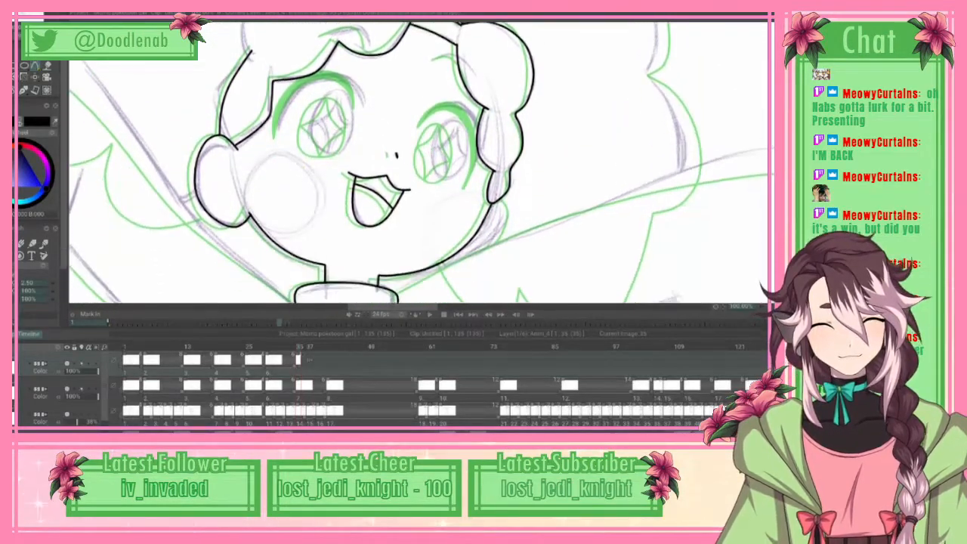
pyautogui.scroll(5, 418, 163)
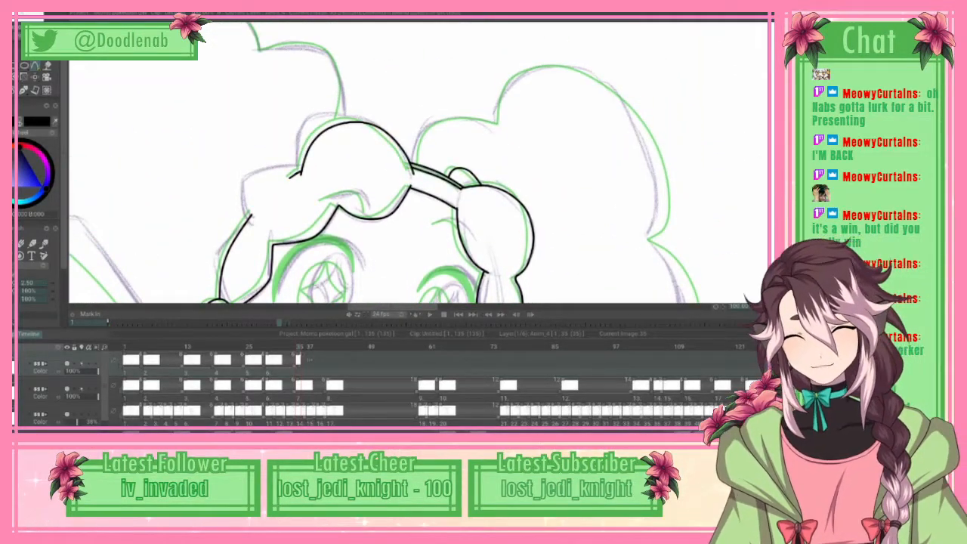
pyautogui.scroll(-2, 441, 167)
pyautogui.scroll(-3, 419, 162)
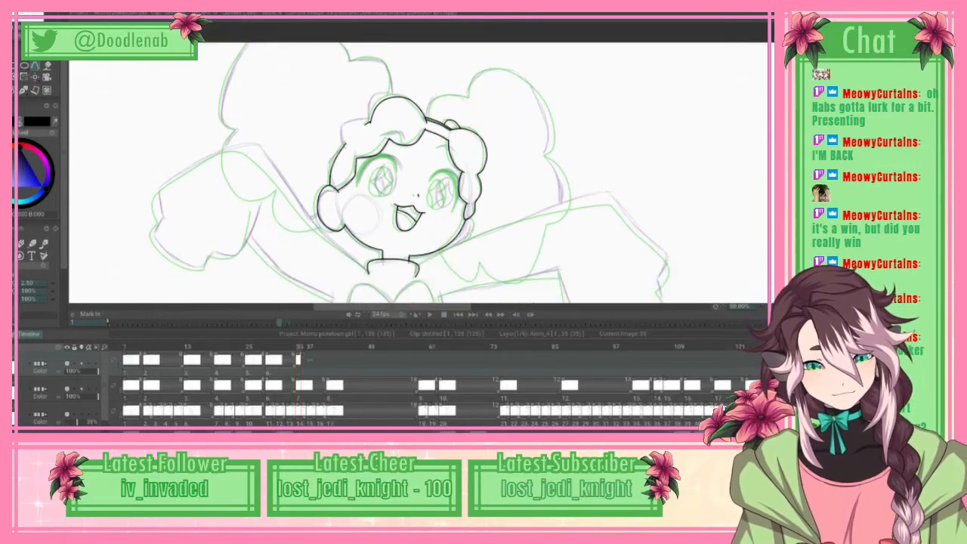
pyautogui.scroll(1, 441, 162)
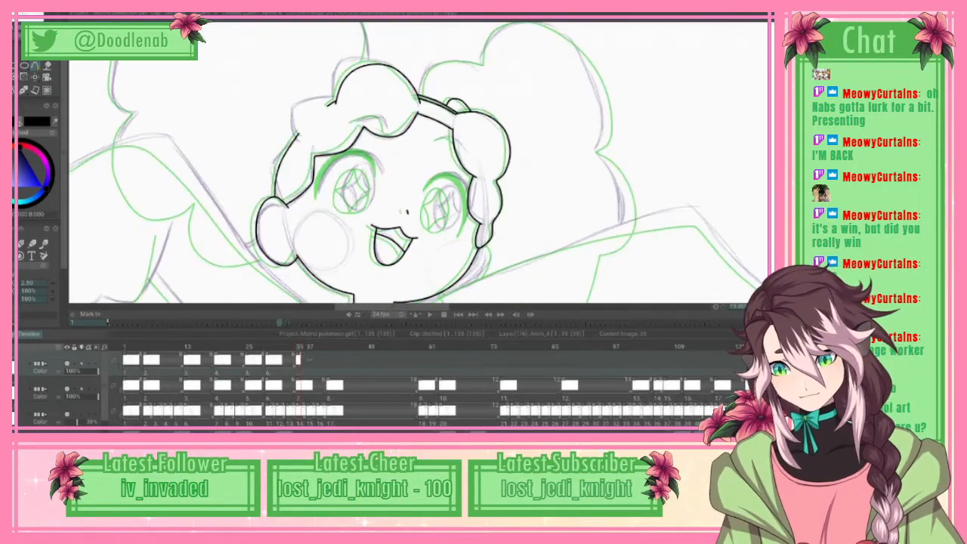
# Step: Trace the small lower lobe of the right-hand pigtail with a spline from the hairband to its first notch
pyautogui.hscroll(3, 418, 162)
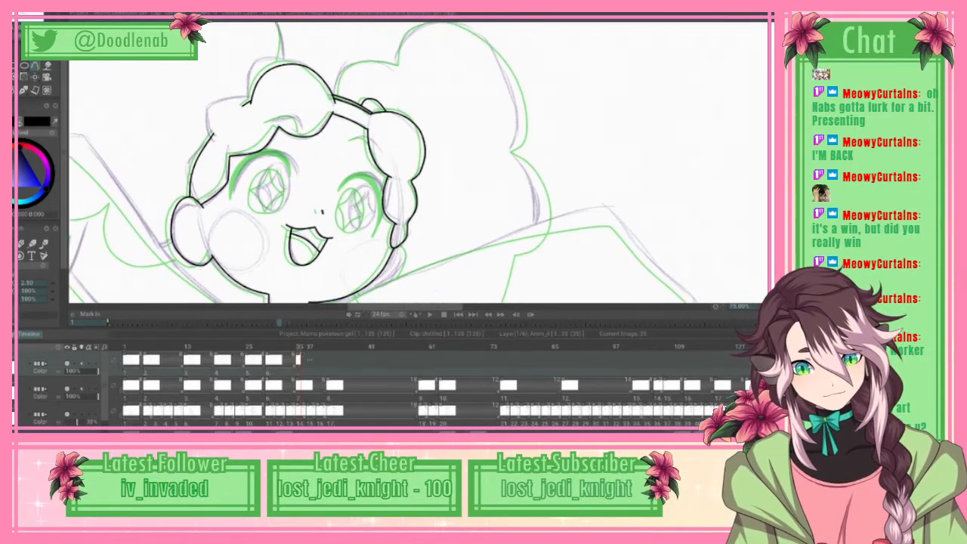
pyautogui.scroll(2, 419, 163)
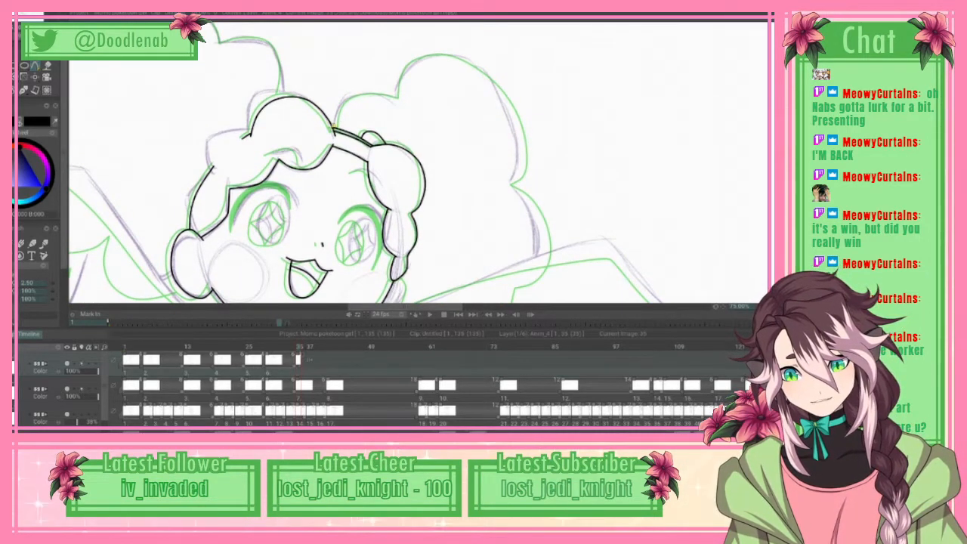
pyautogui.click(343, 100)
pyautogui.click(358, 94)
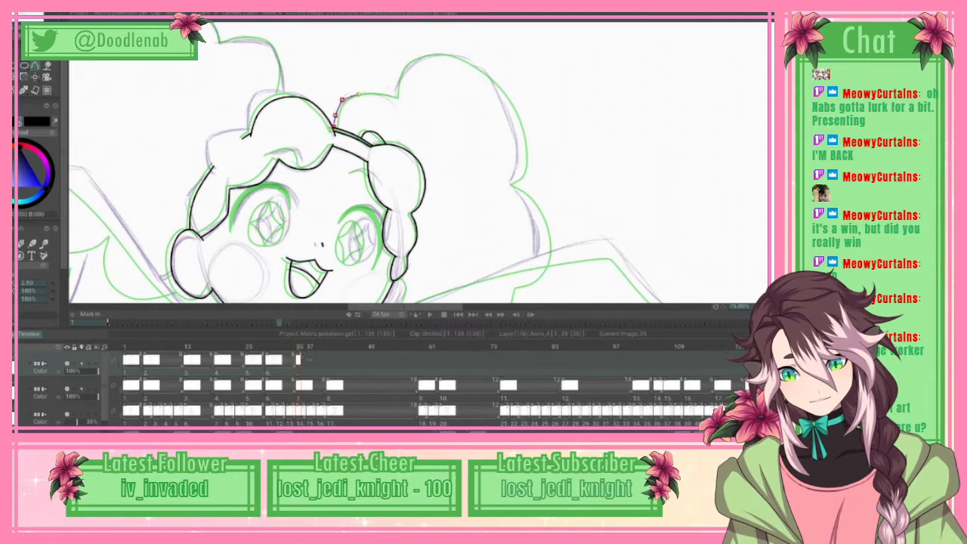
pyautogui.click(379, 95)
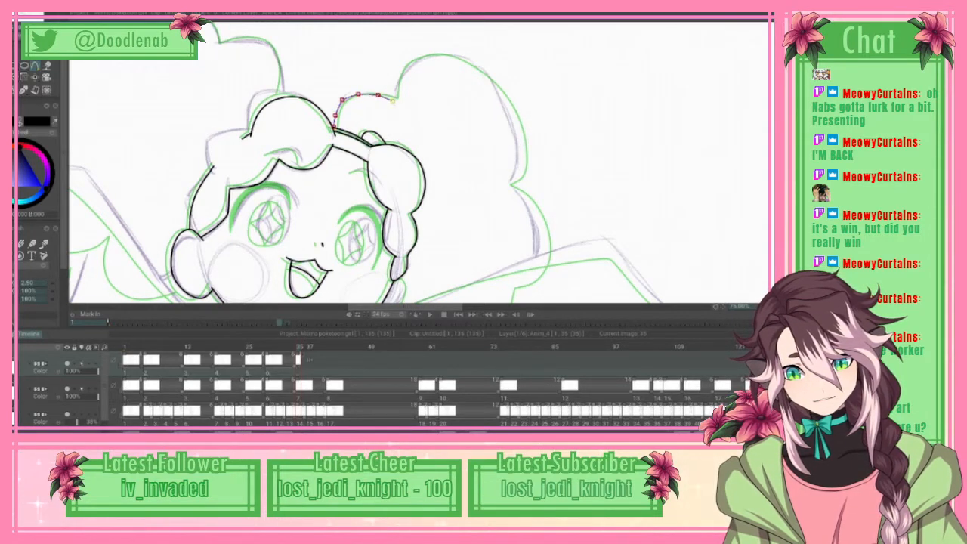
pyautogui.click(392, 100)
# Step: Carry the pigtail spline from the notch up onto the large upper lobe and adjust its points around the notch
pyautogui.click(393, 89)
pyautogui.click(395, 74)
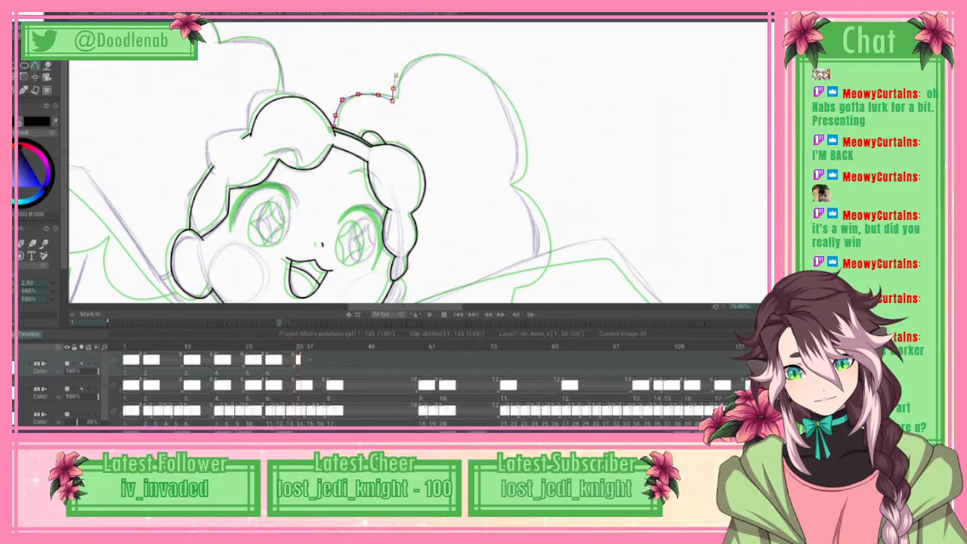
pyautogui.click(408, 60)
pyautogui.click(428, 56)
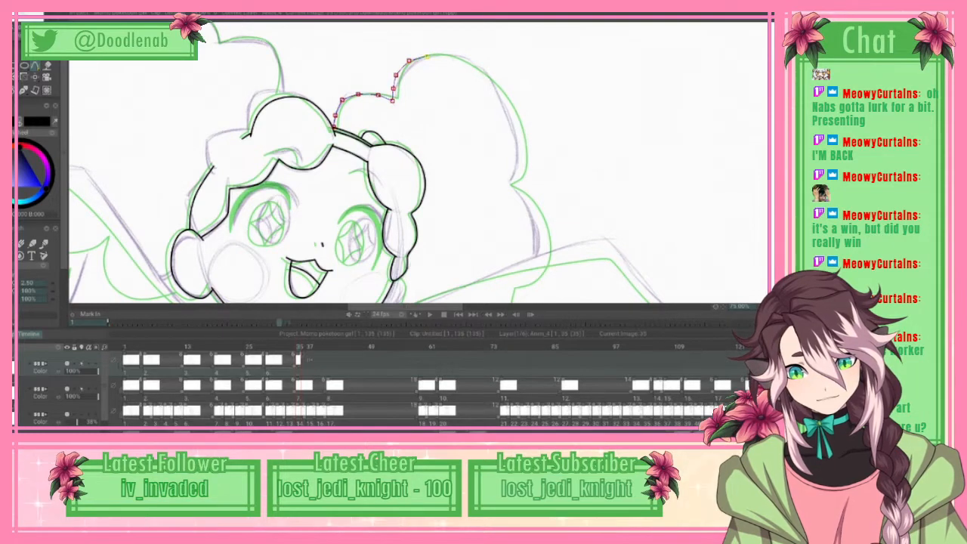
pyautogui.moveTo(394, 100); pyautogui.dragTo(399, 74)
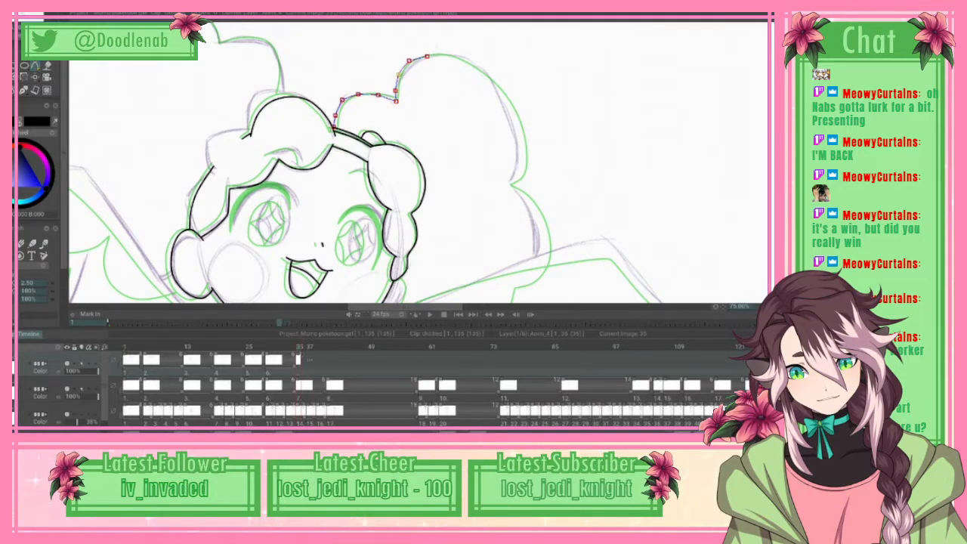
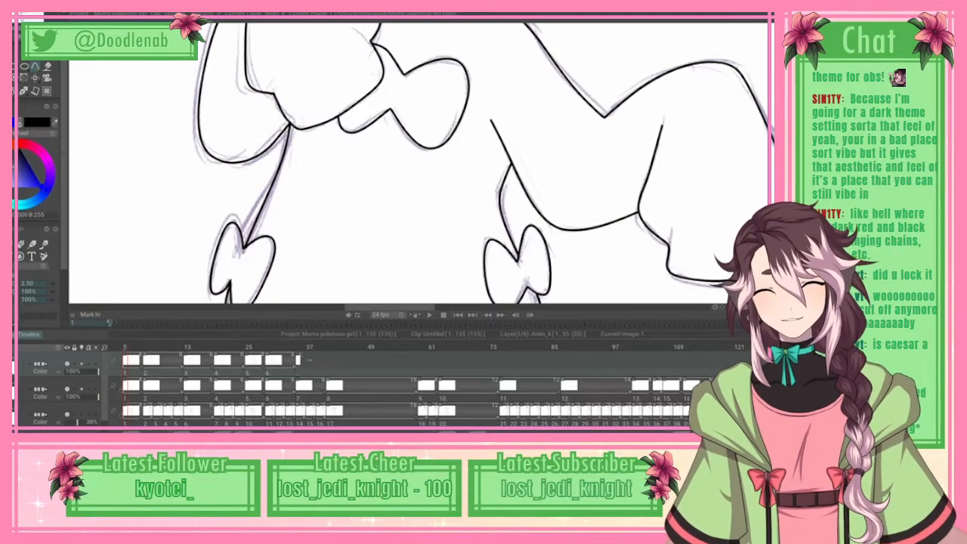
# Step: Go to frame 35 and ink the small bump on the hairband beside the side lock with a short spline
pyautogui.hotkey('ctrl', '0')
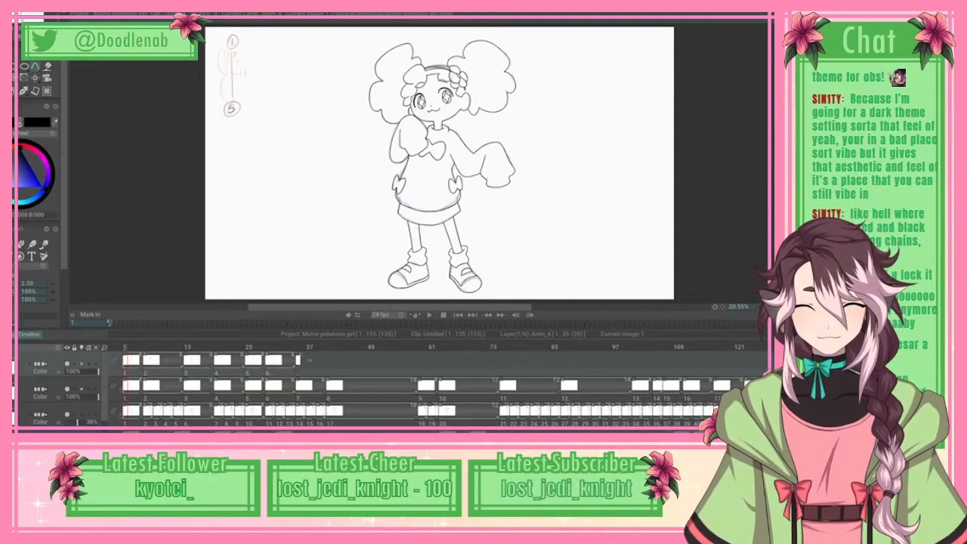
pyautogui.click(300, 348)
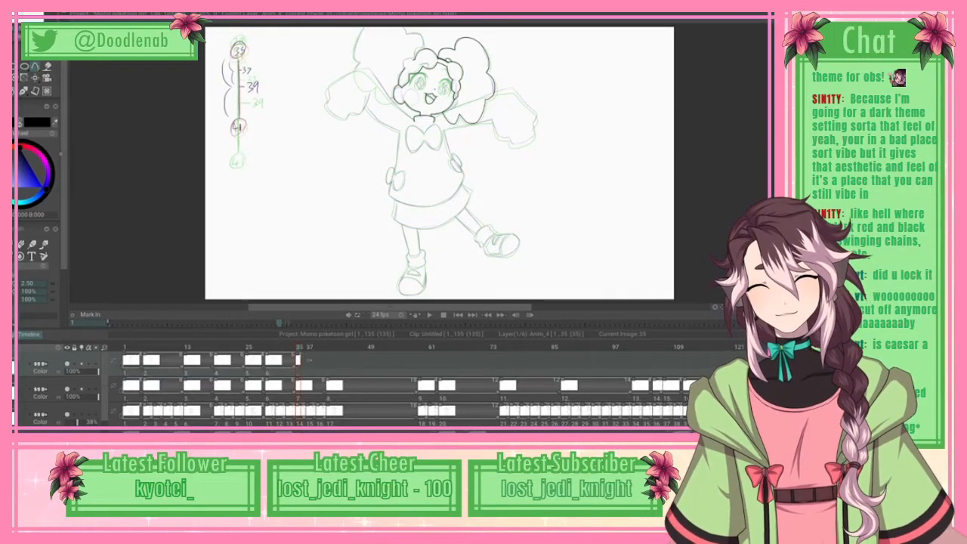
pyautogui.scroll(3, 440, 162)
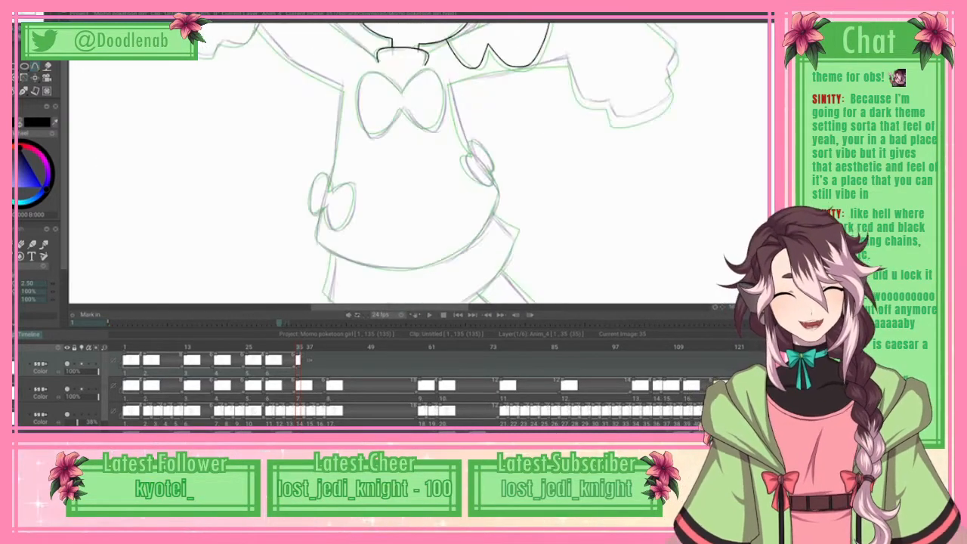
pyautogui.scroll(1, 419, 162)
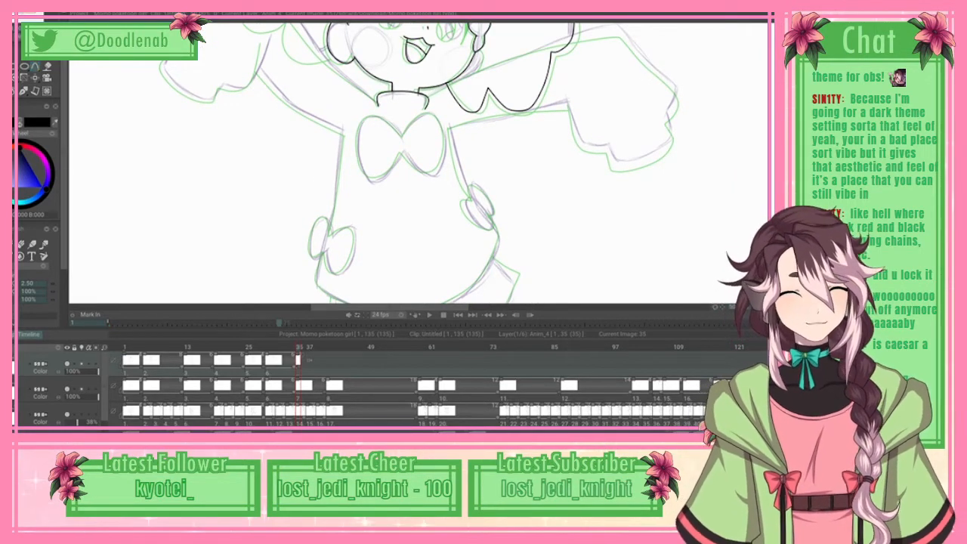
pyautogui.scroll(3, 420, 162)
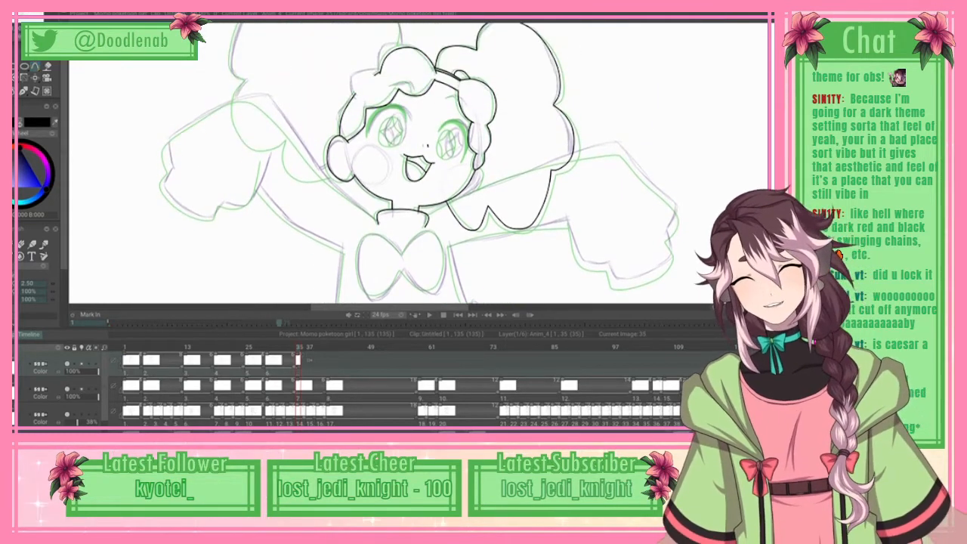
pyautogui.scroll(1, 441, 163)
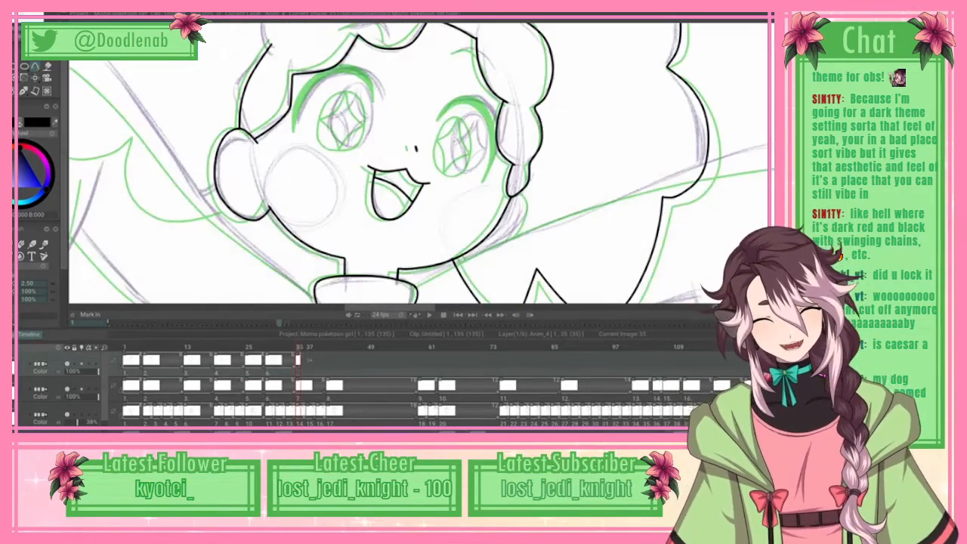
pyautogui.hscroll(-2, 419, 163)
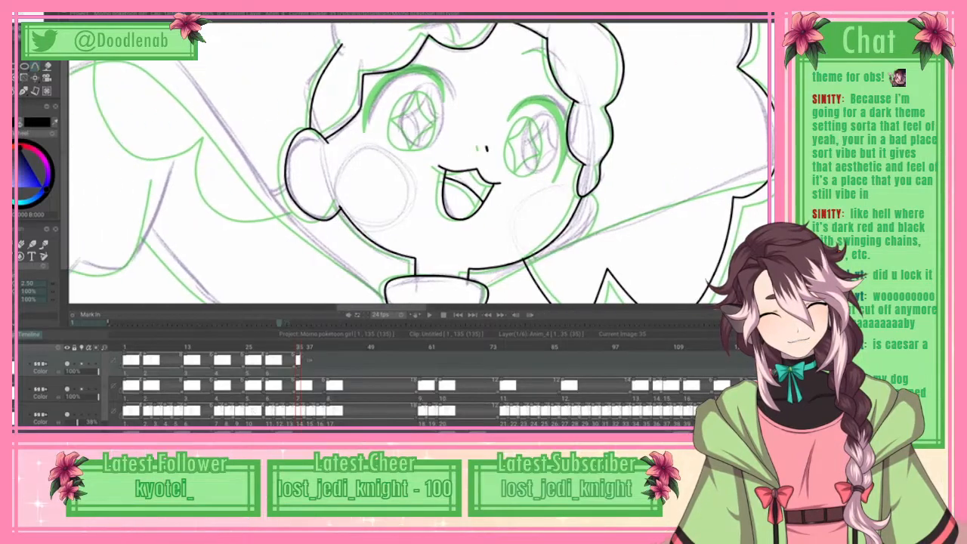
pyautogui.scroll(3, 420, 163)
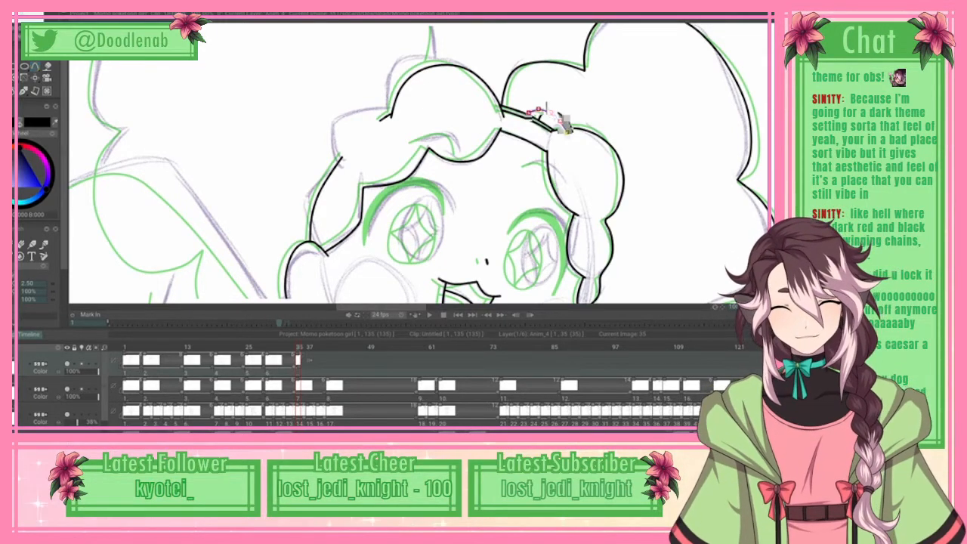
pyautogui.click(16, 14)
pyautogui.click(38, 164)
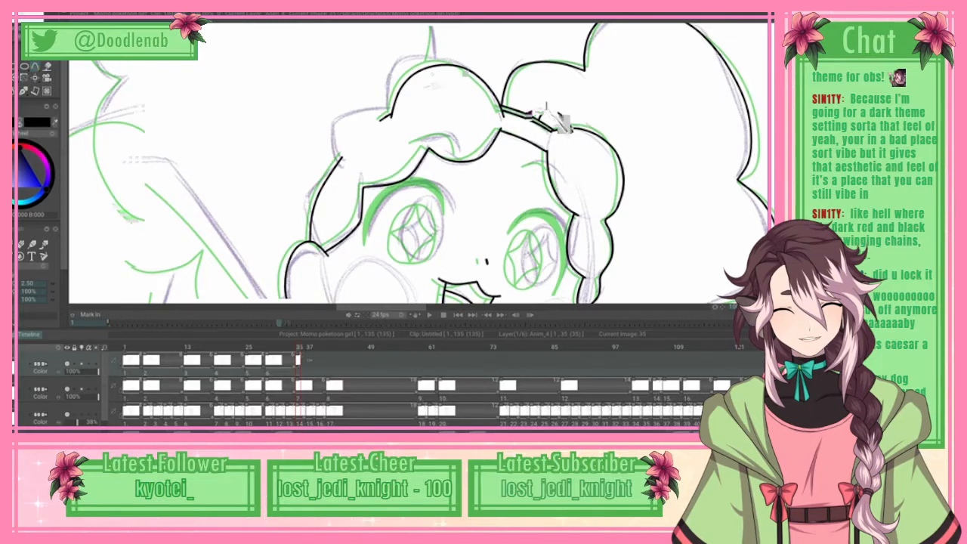
# Step: Ink the short arched eyebrow lines above the eyes with splines following the rough sketch
pyautogui.click(458, 86)
pyautogui.click(461, 96)
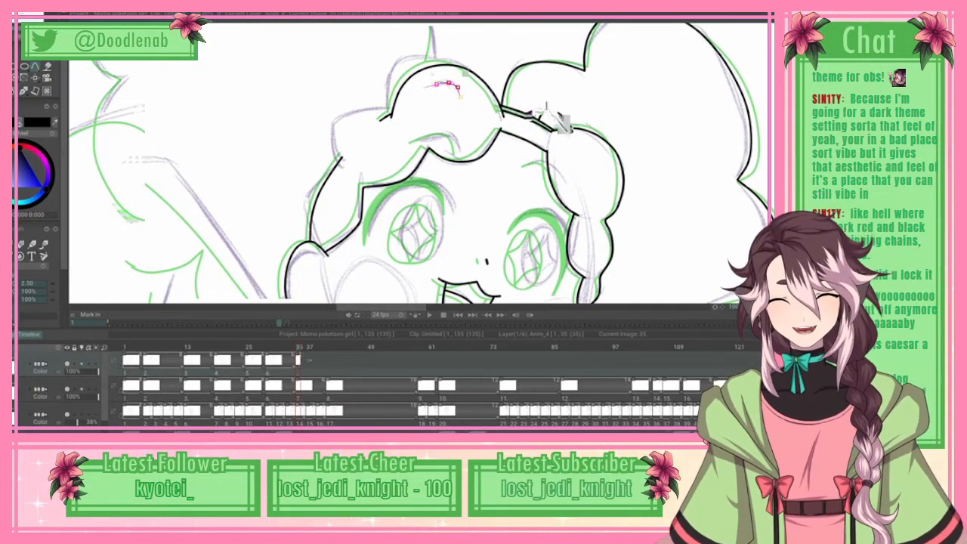
pyautogui.click(31, 15)
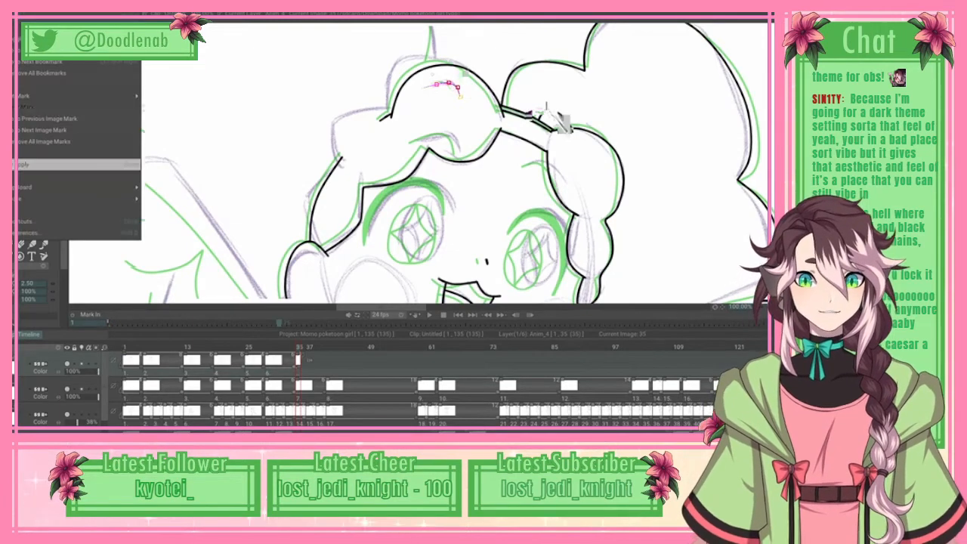
pyautogui.click(79, 165)
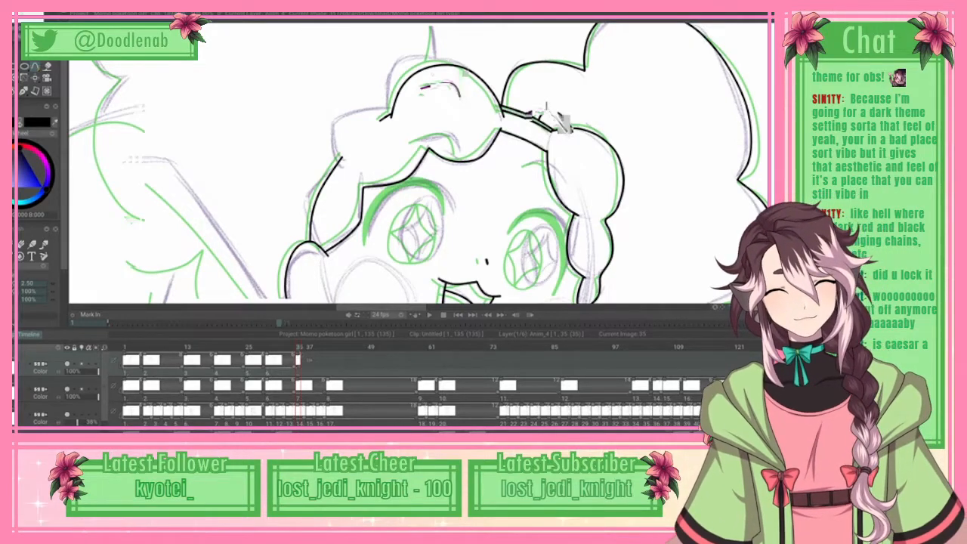
pyautogui.moveTo(547, 108)
pyautogui.mouseDown()
pyautogui.moveTo(547, 52)
pyautogui.moveTo(547, 79)
pyautogui.mouseUp()
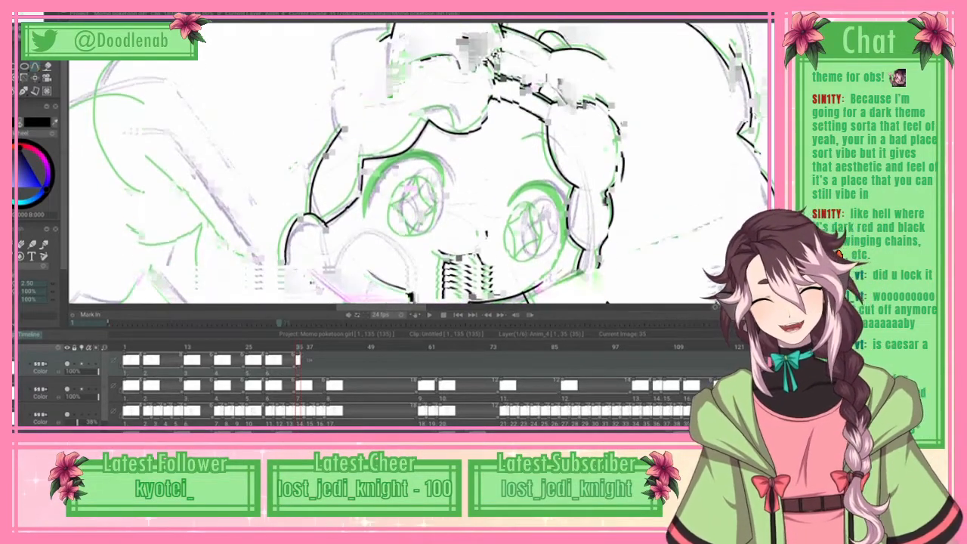
# Step: Trace the top of the right-hand eye's upper lash with a spline from its inner tip over the arch
pyautogui.scroll(1, 438, 296)
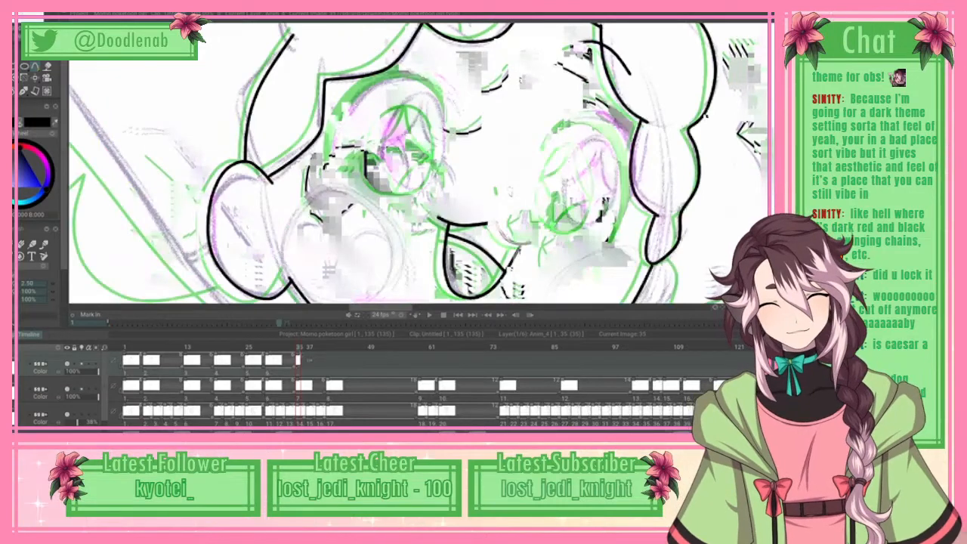
pyautogui.moveTo(554, 136); pyautogui.dragTo(385, 136)
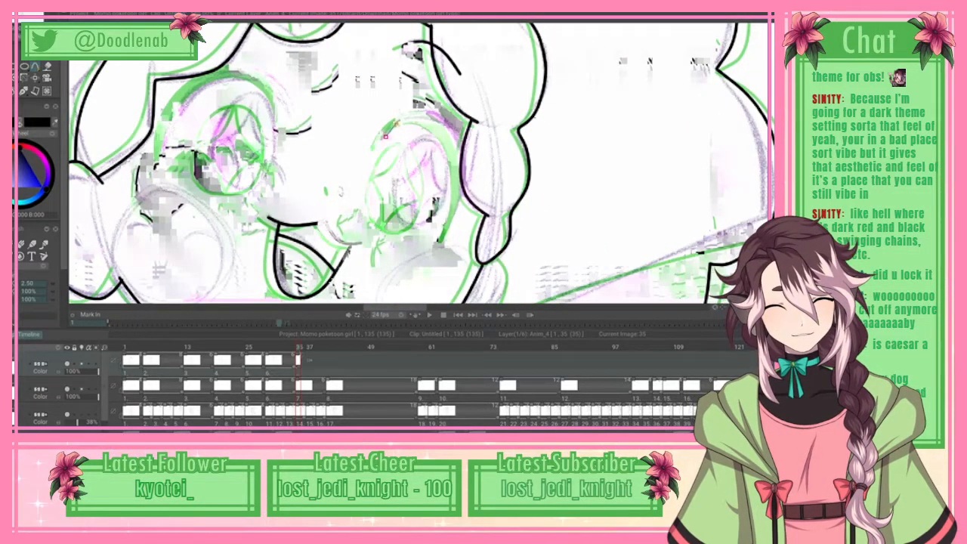
pyautogui.click(398, 123)
pyautogui.click(413, 118)
pyautogui.click(441, 125)
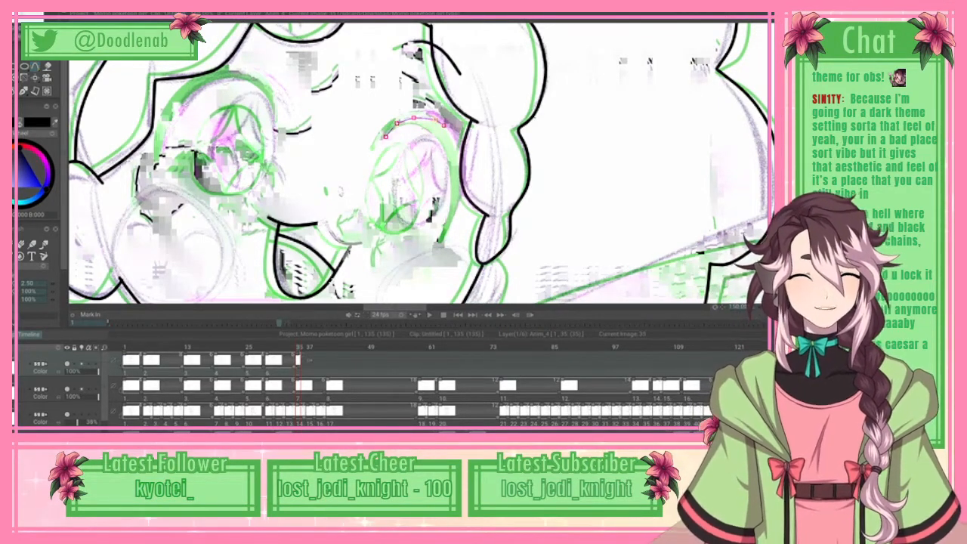
pyautogui.moveTo(596, 17); pyautogui.dragTo(596, 227)
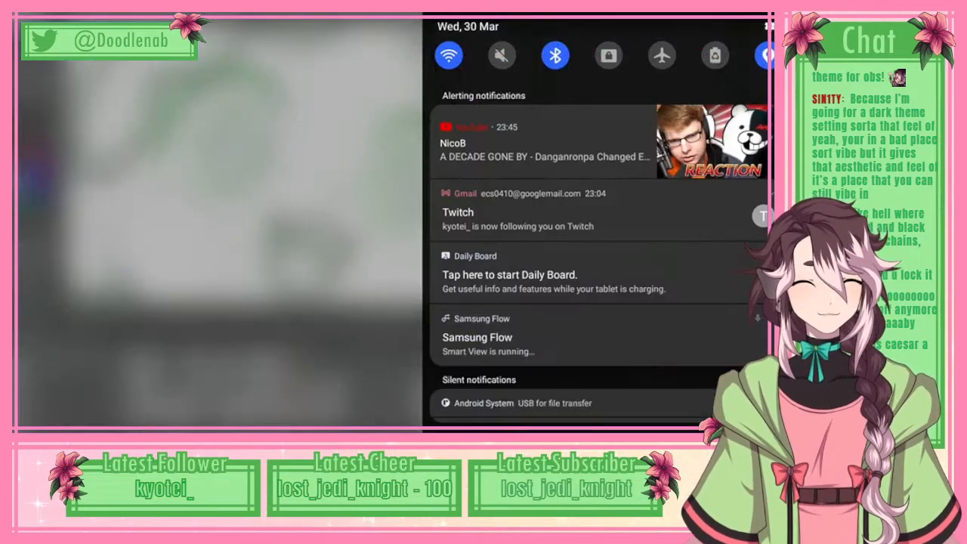
pyautogui.scroll(-2, 595, 227)
pyautogui.moveTo(595, 378); pyautogui.dragTo(596, 75)
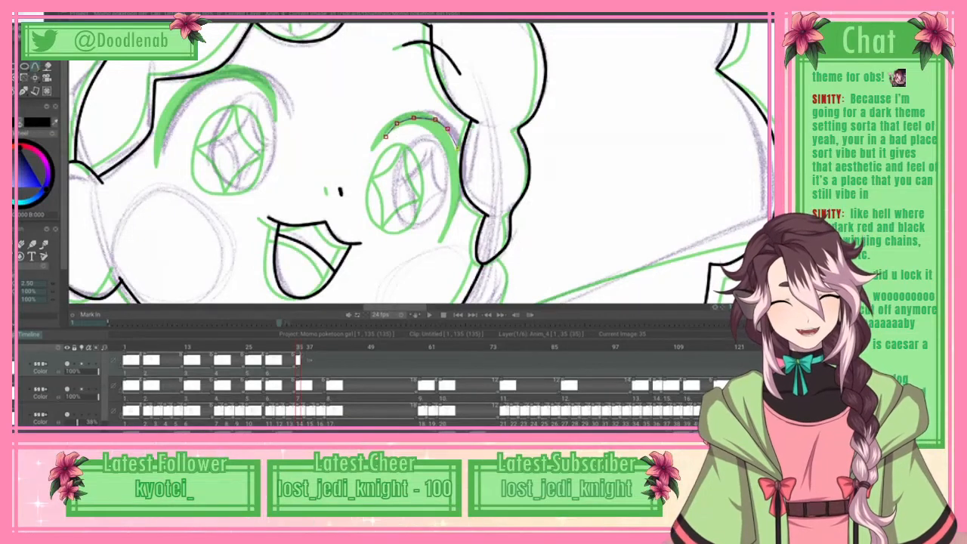
# Step: Carry the lash spline down to its outer tip and back along the outer edge, ink the outline and fill it black
pyautogui.click(460, 181)
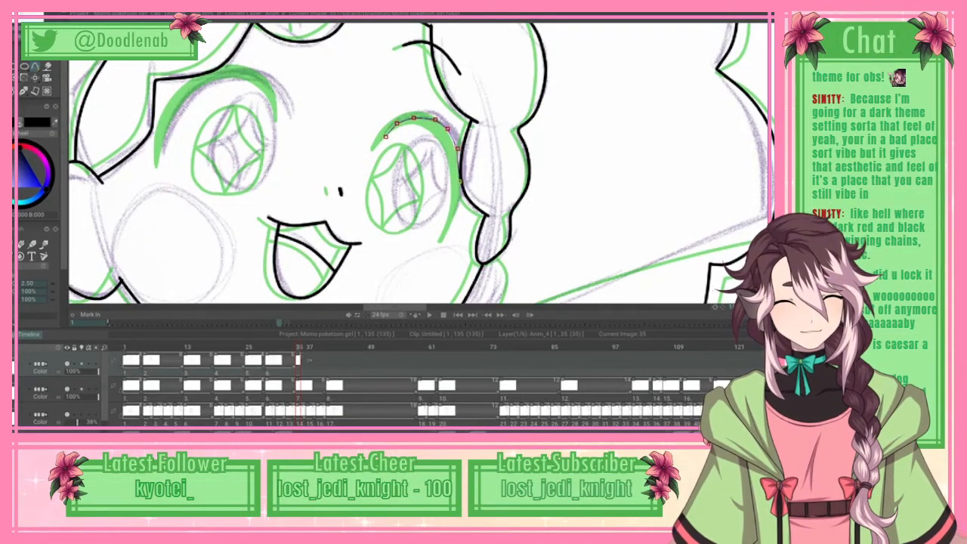
pyautogui.click(453, 218)
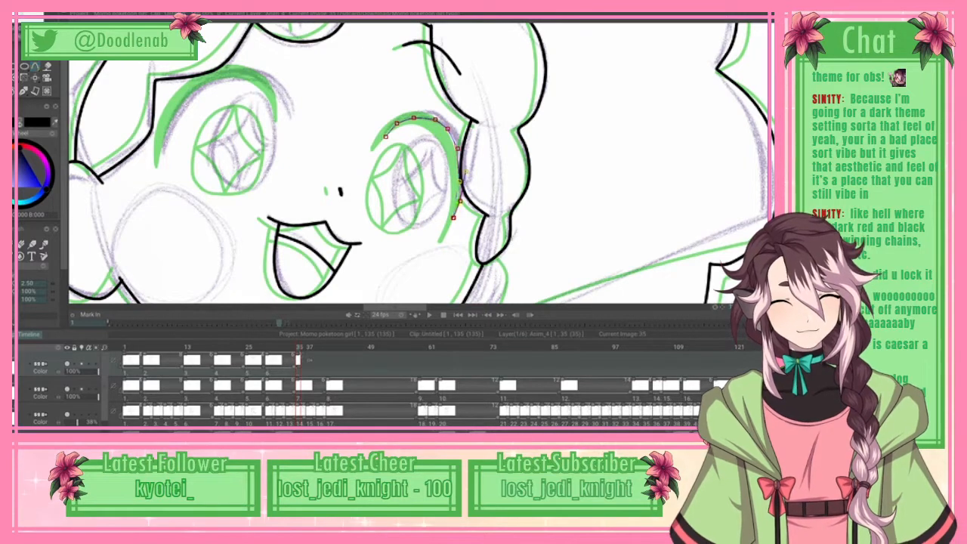
pyautogui.click(461, 134)
pyautogui.click(404, 111)
pyautogui.click(390, 124)
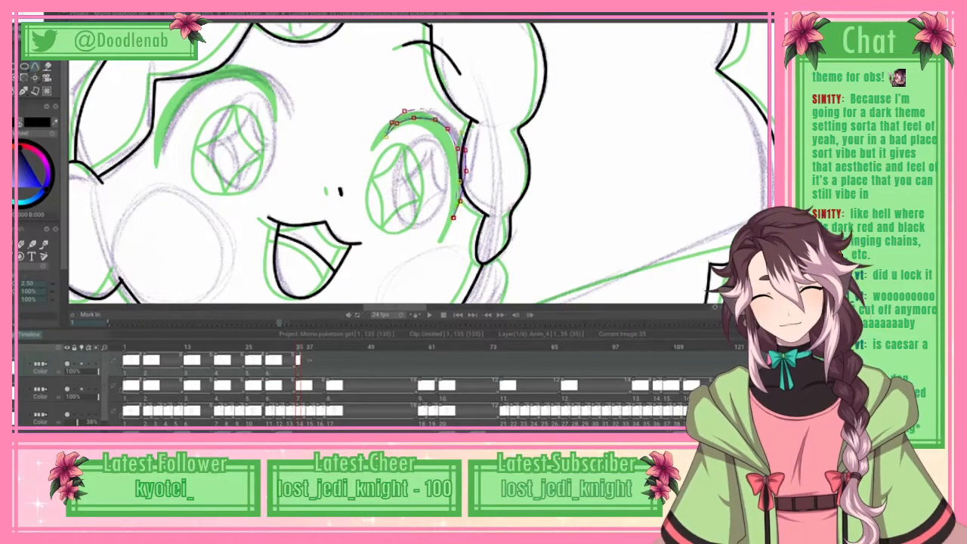
pyautogui.rightClick(35, 67)
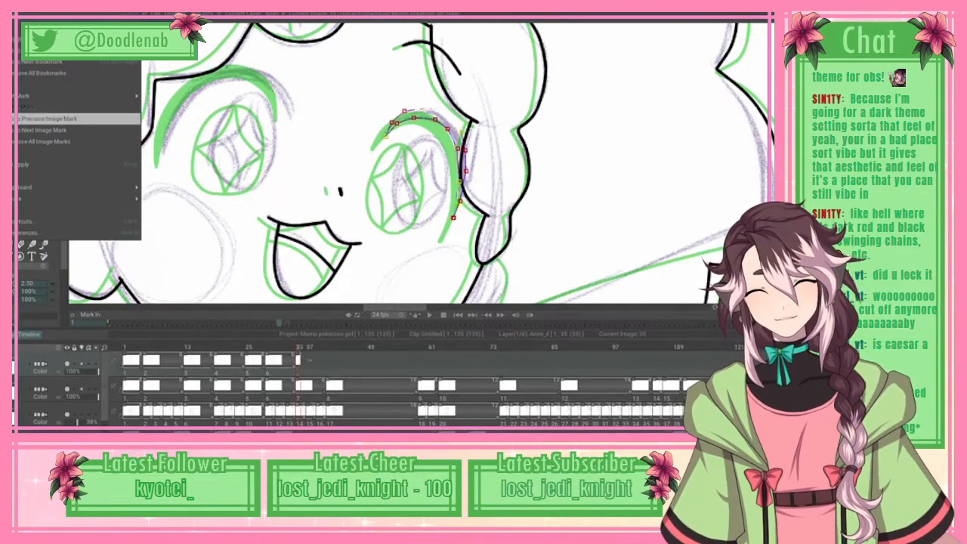
pyautogui.click(75, 164)
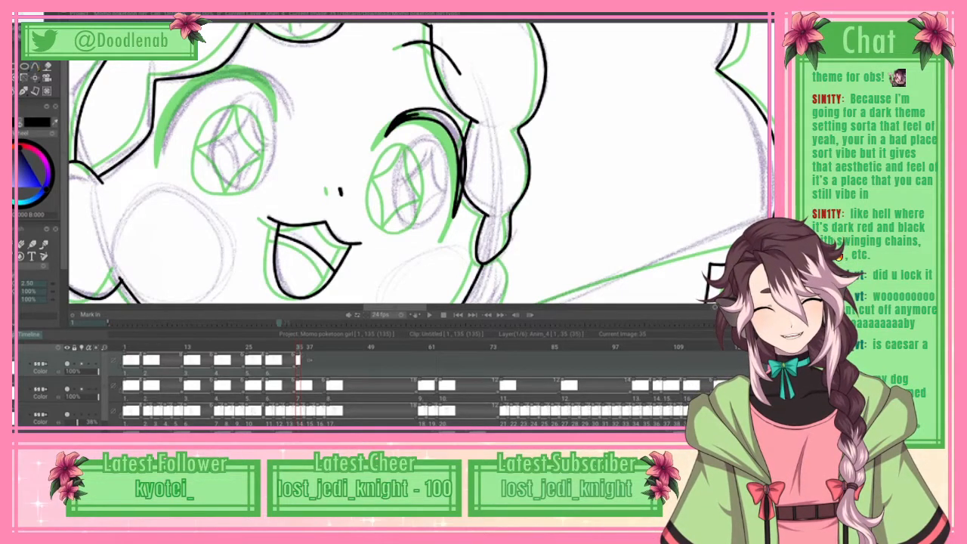
pyautogui.moveTo(411, 117)
pyautogui.mouseDown()
pyautogui.moveTo(428, 110)
pyautogui.moveTo(459, 134)
pyautogui.moveTo(461, 152)
pyautogui.mouseUp()
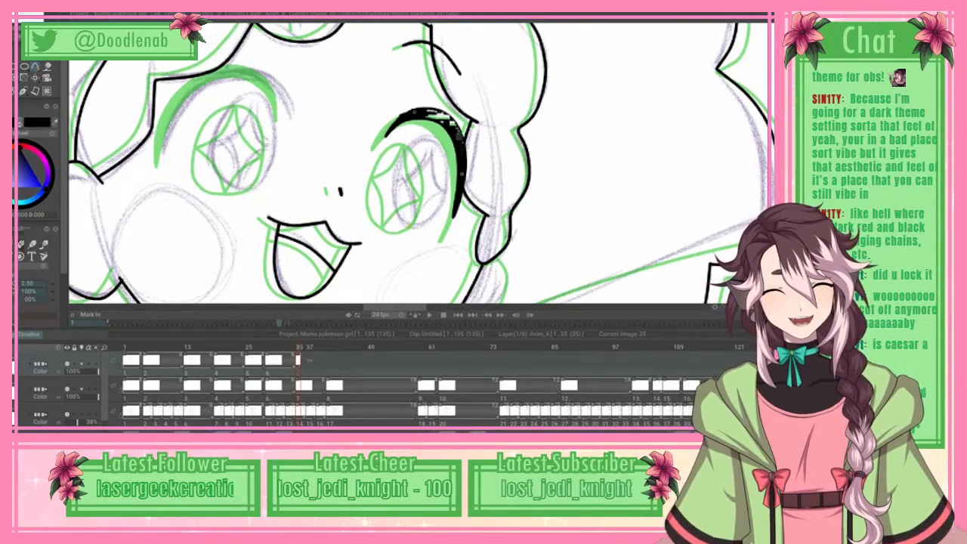
# Step: Ink the oval iris outline of the right-hand eye with a closed spline over the purple sketch
pyautogui.moveTo(409, 224); pyautogui.dragTo(394, 179)
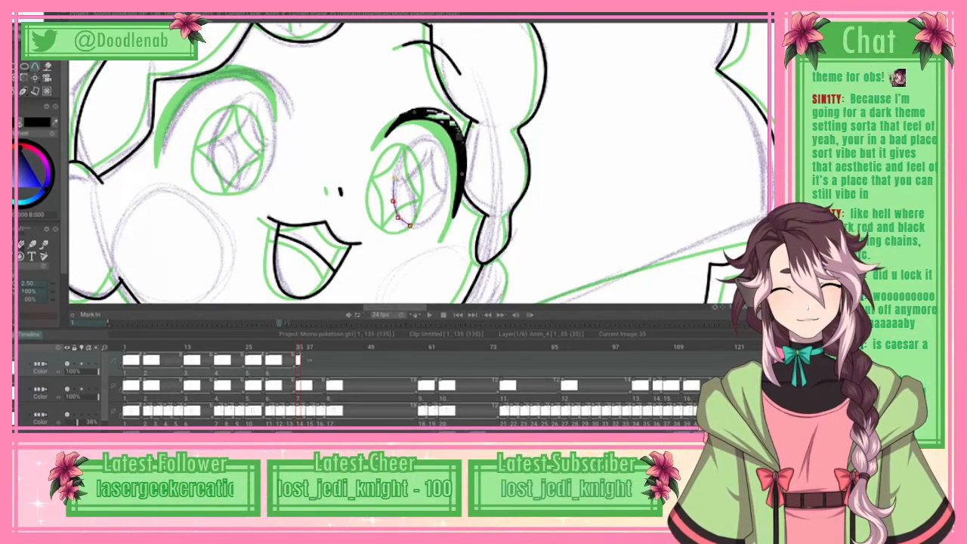
pyautogui.click(400, 156)
pyautogui.click(442, 141)
pyautogui.click(446, 158)
pyautogui.click(449, 178)
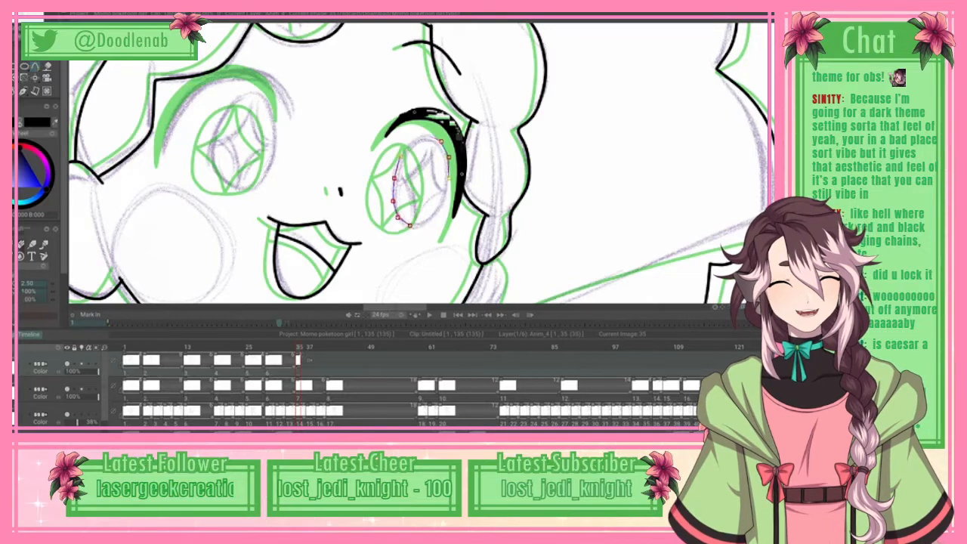
pyautogui.click(443, 202)
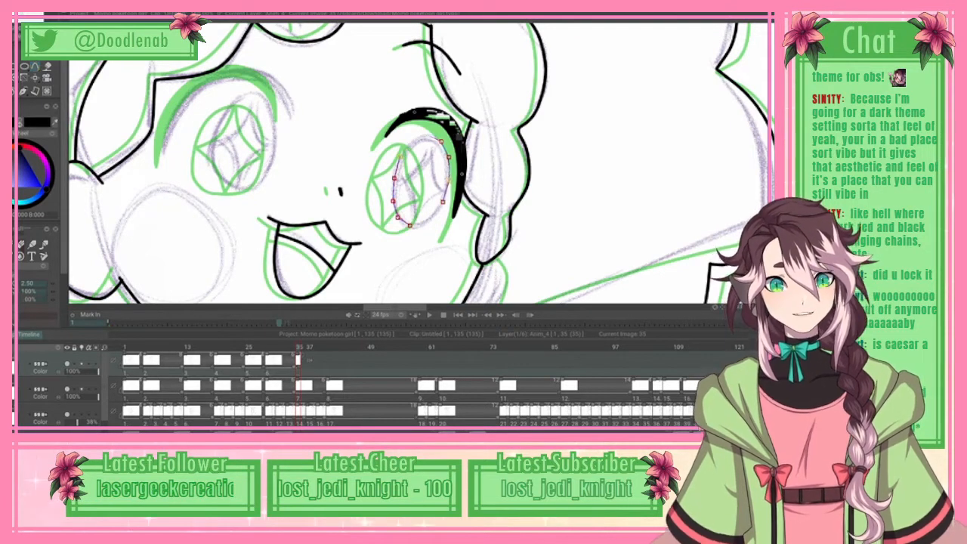
pyautogui.click(427, 219)
pyautogui.click(421, 225)
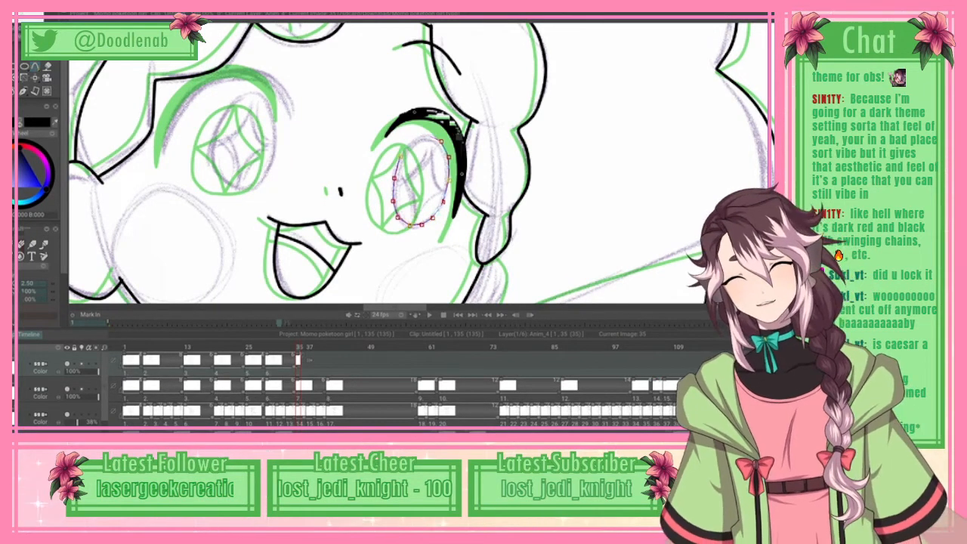
pyautogui.click(23, 13)
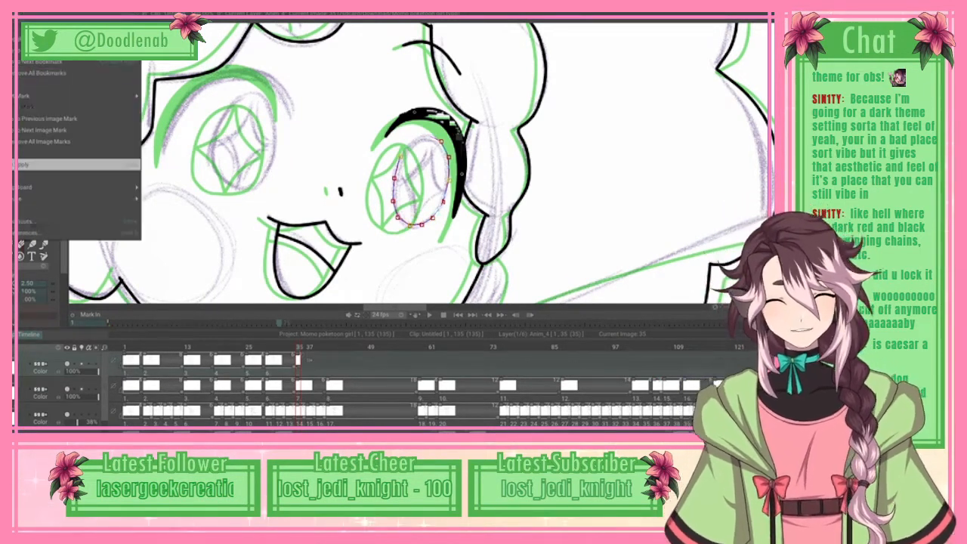
pyautogui.click(68, 165)
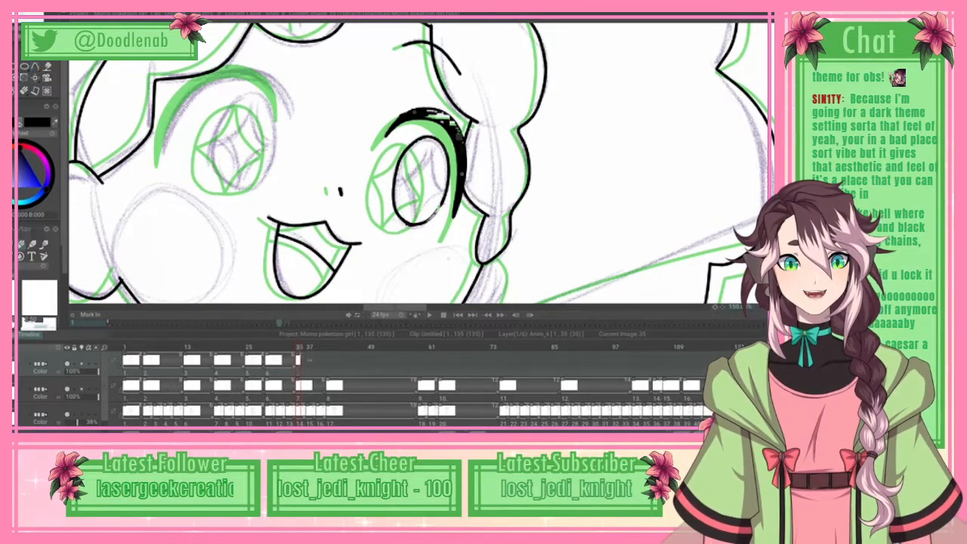
# Step: Ink the two lower curved sides of the four-pointed sparkle inside the right-hand iris with splines
pyautogui.press('b')
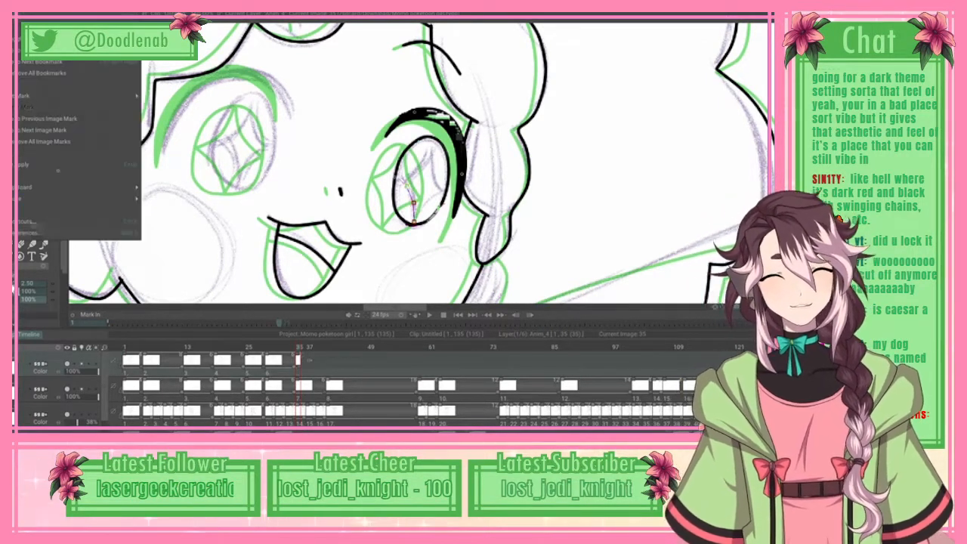
pyautogui.moveTo(414, 179); pyautogui.dragTo(412, 224)
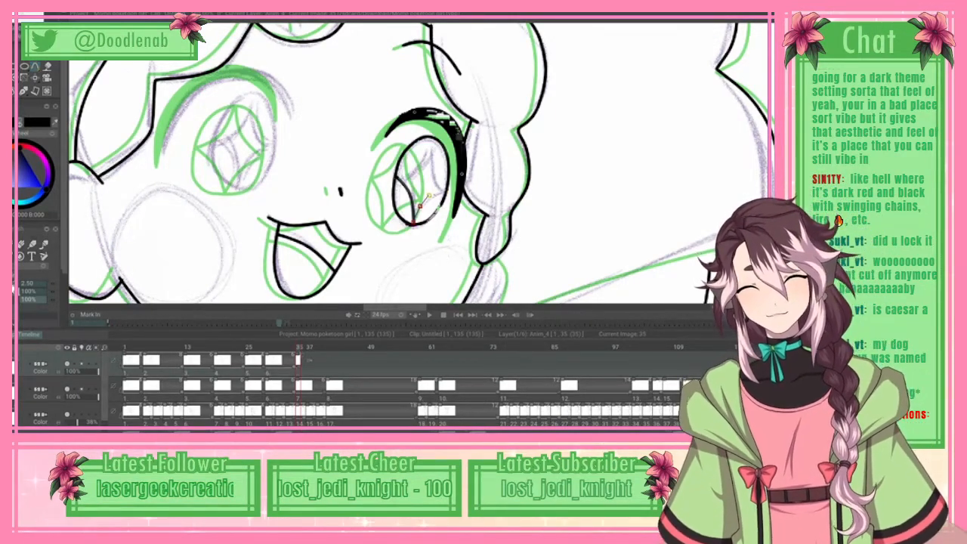
pyautogui.click(19, 7)
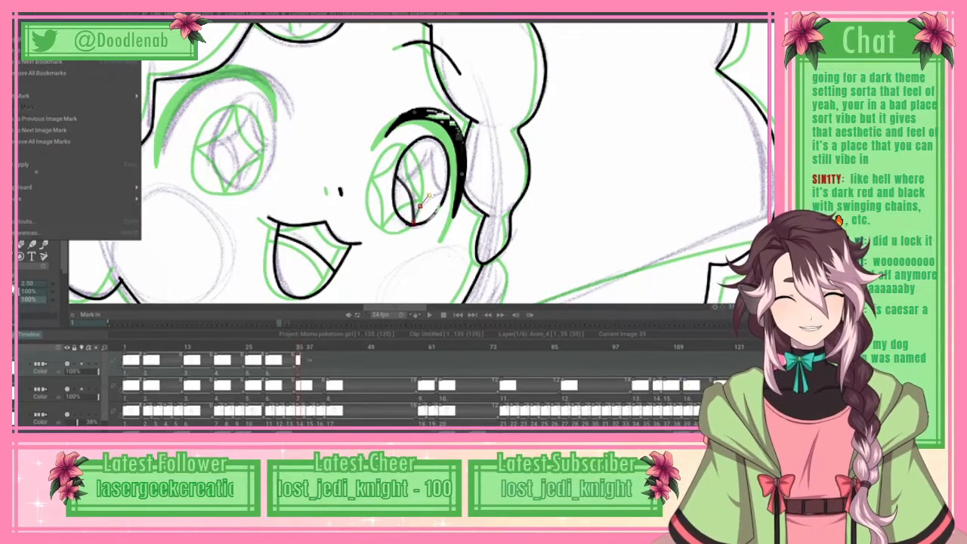
pyautogui.click(80, 164)
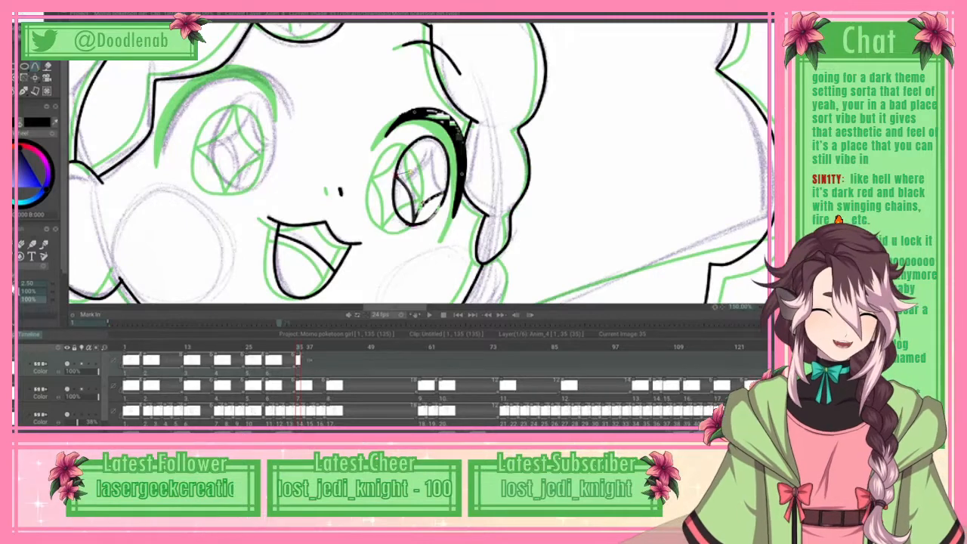
# Step: Ink the two upper curved sides of the right-hand iris's sparkle with splines, closing the four-pointed shape
pyautogui.click(410, 171)
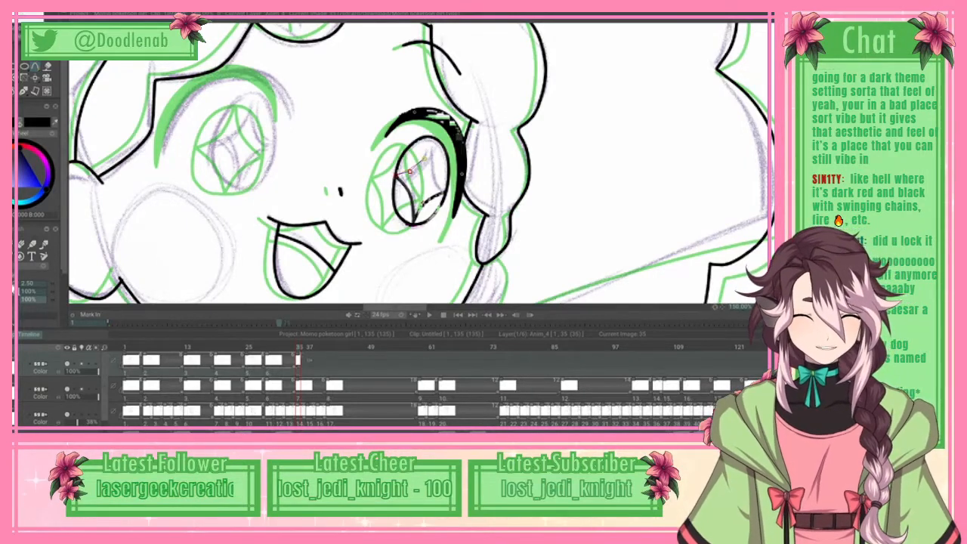
pyautogui.click(424, 159)
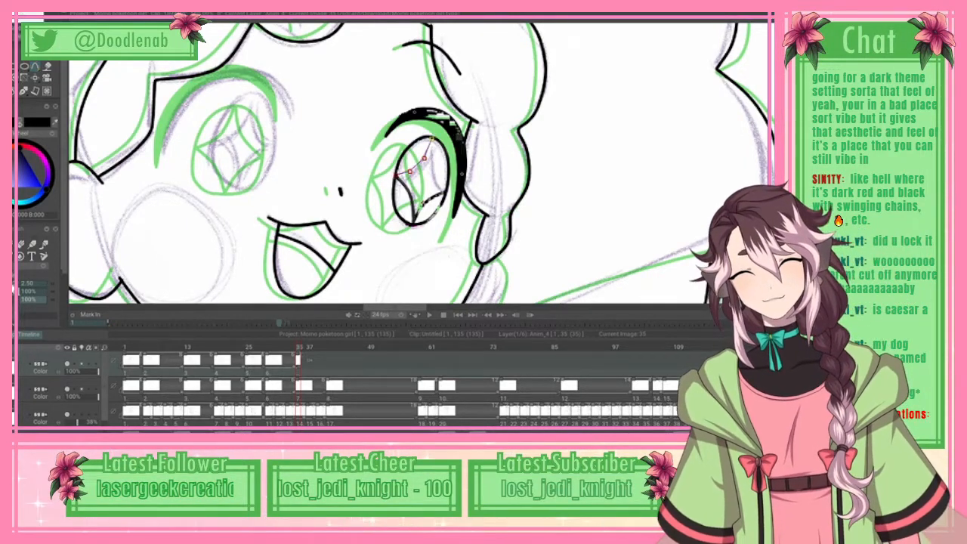
pyautogui.click(29, 14)
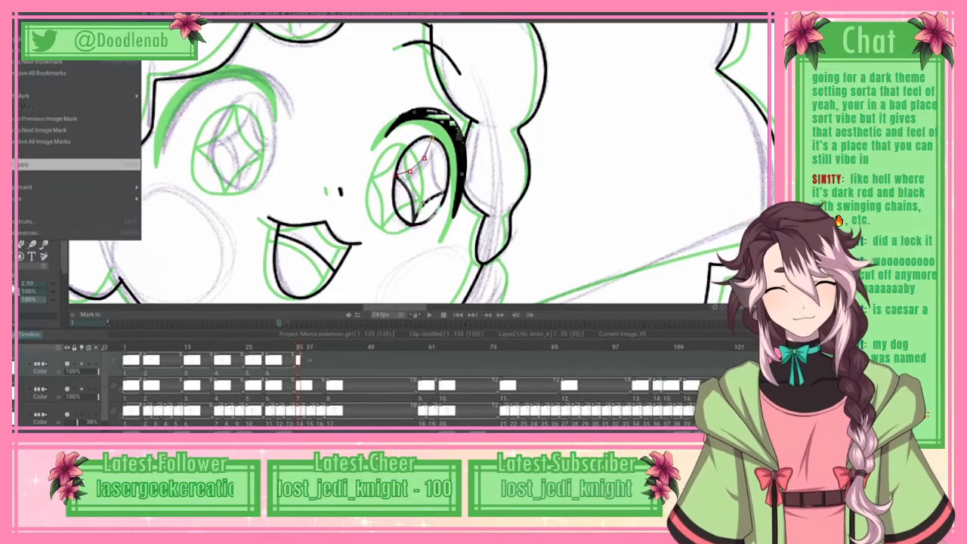
pyautogui.click(76, 164)
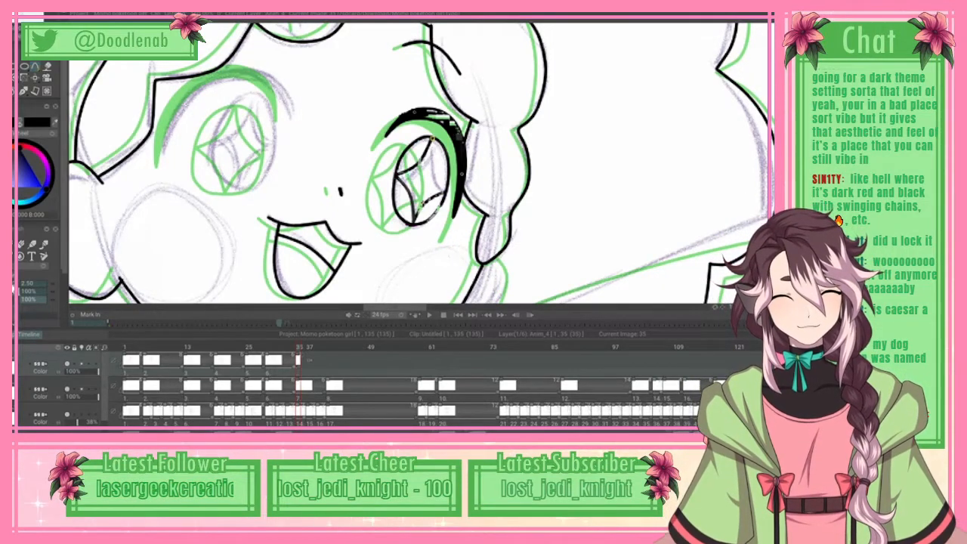
pyautogui.click(432, 161)
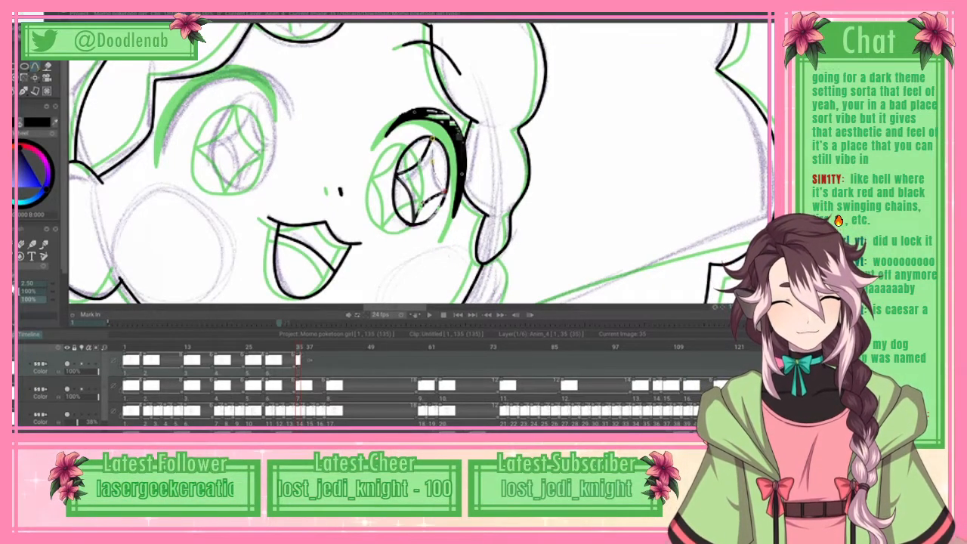
pyautogui.click(435, 178)
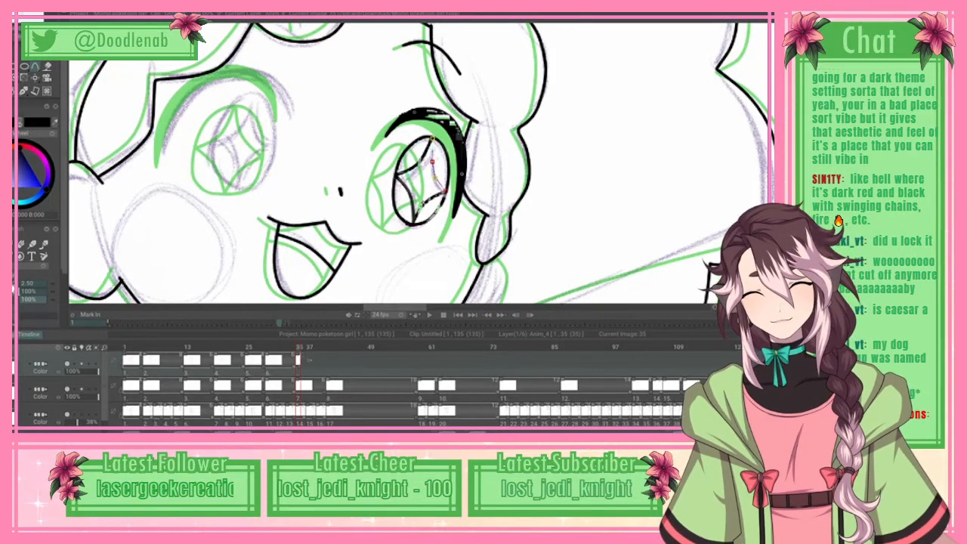
pyautogui.click(29, 13)
pyautogui.click(24, 164)
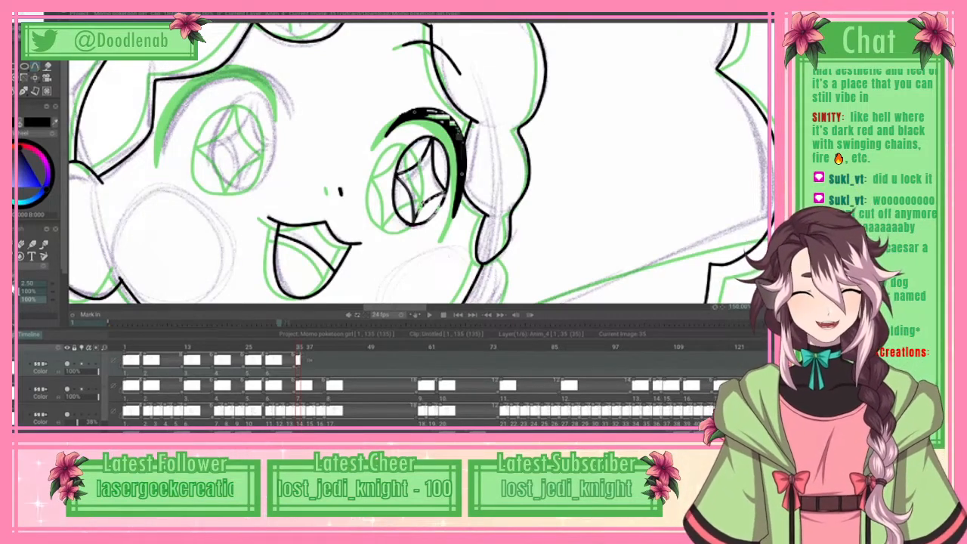
pyautogui.moveTo(597, 16); pyautogui.dragTo(597, 227)
pyautogui.scroll(-2, 597, 227)
pyautogui.scroll(1, 597, 227)
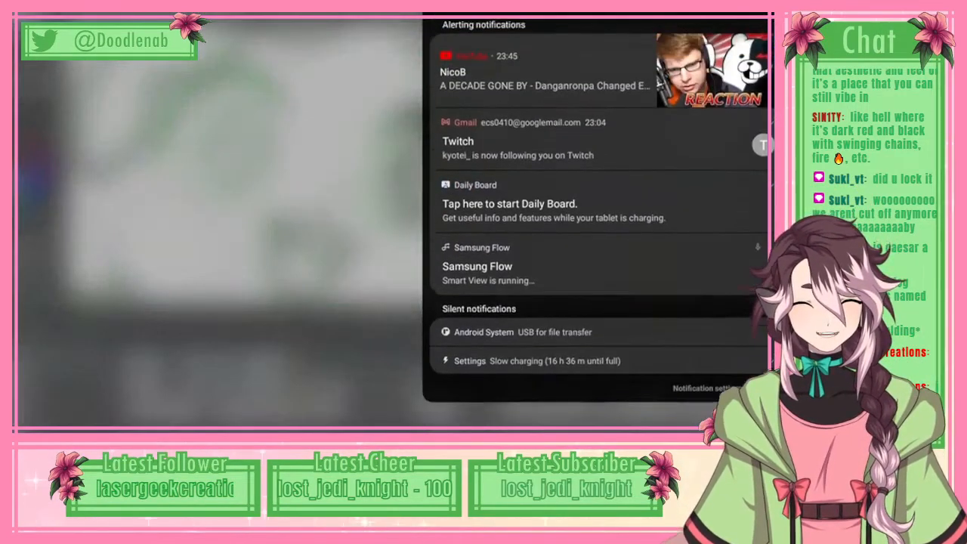
pyautogui.moveTo(597, 340); pyautogui.dragTo(597, 114)
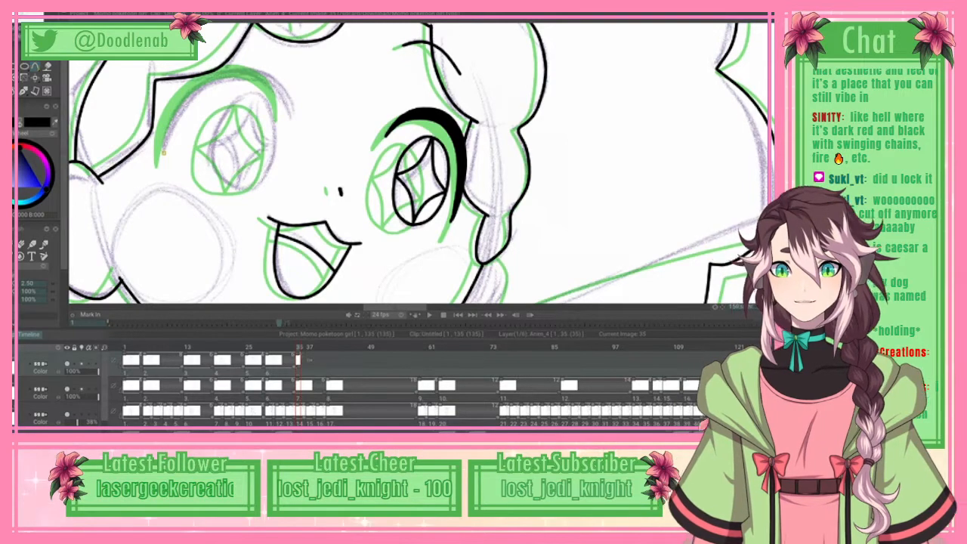
pyautogui.hotkey('ctrl', 'q')
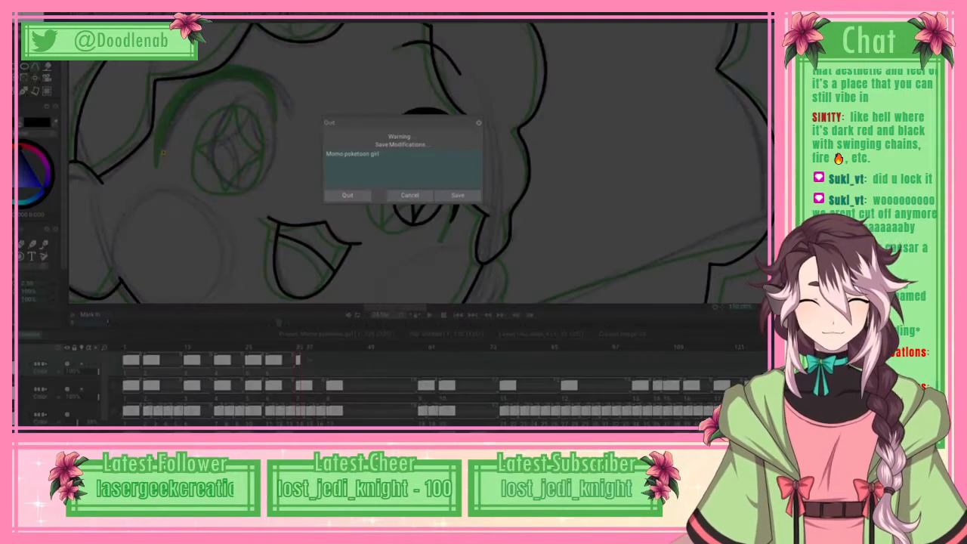
pyautogui.press('Escape')
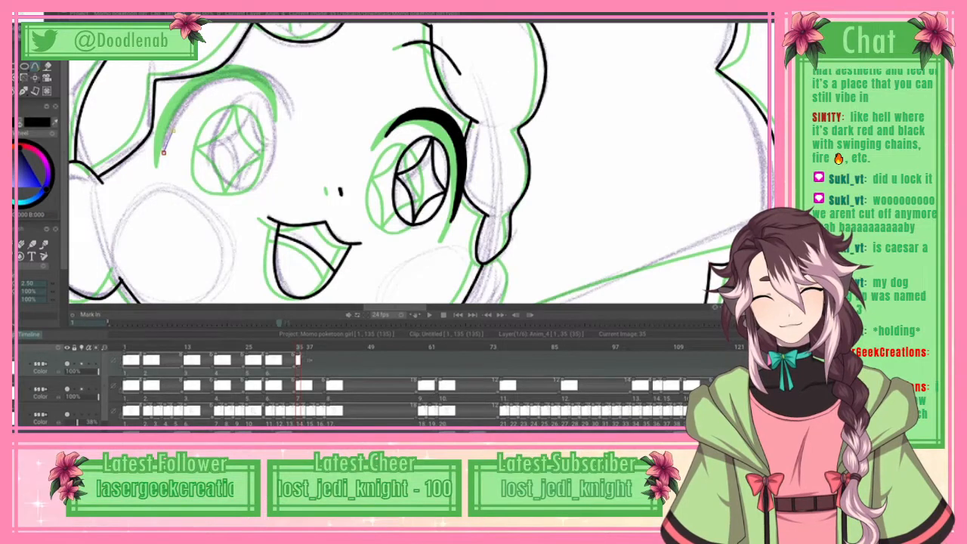
# Step: Trace the underside of the left-hand eye's upper lash with a spline from its outer tip over the arch towards the nose
pyautogui.click(186, 111)
pyautogui.click(204, 93)
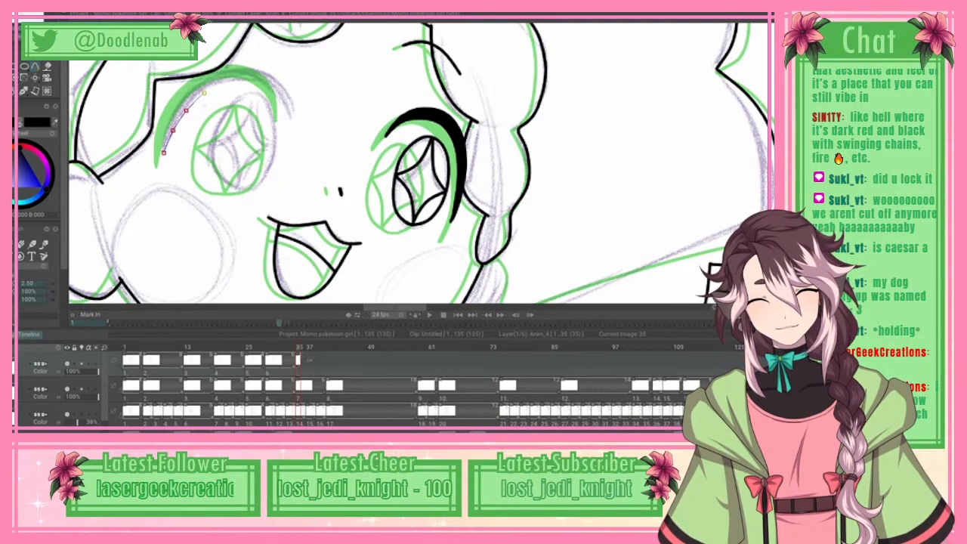
pyautogui.moveTo(186, 111); pyautogui.dragTo(204, 91)
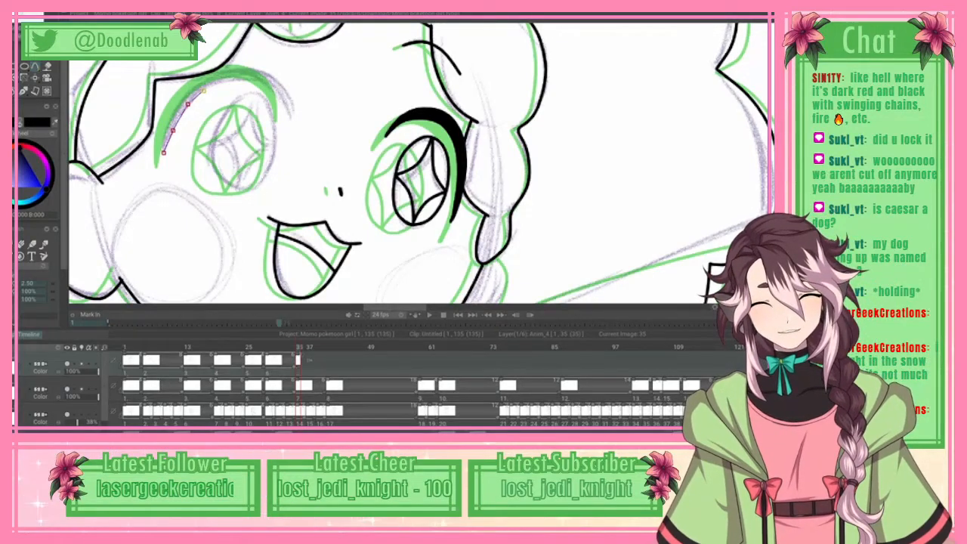
pyautogui.moveTo(230, 81); pyautogui.dragTo(250, 79)
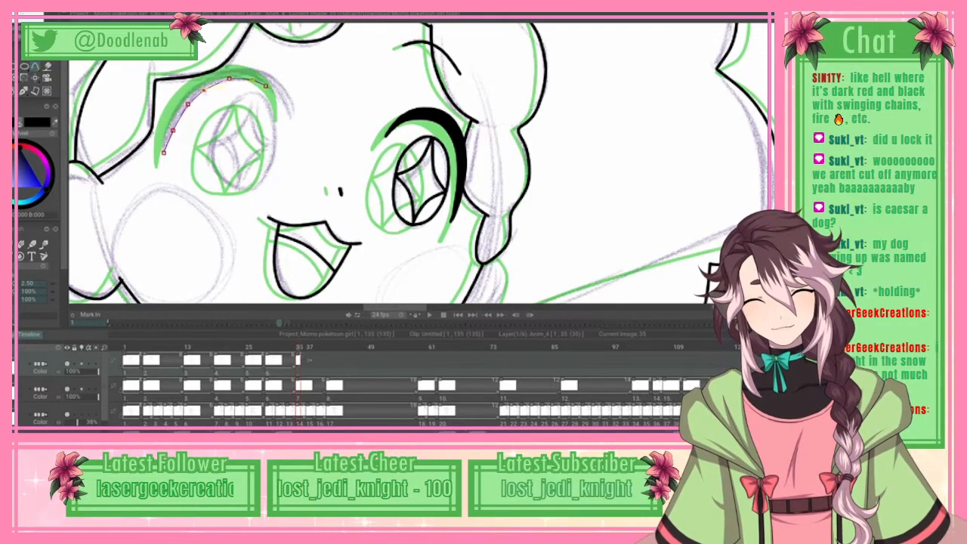
pyautogui.click(268, 83)
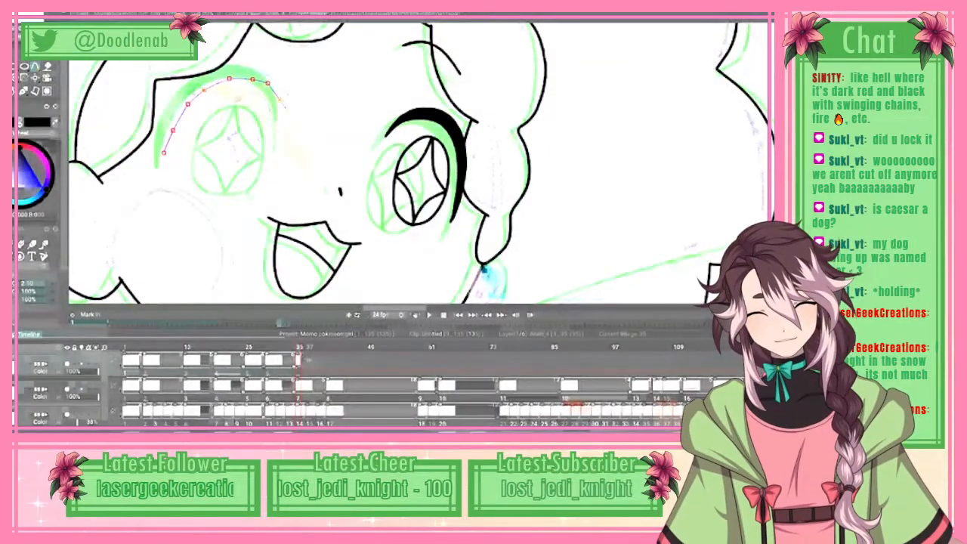
pyautogui.click(287, 111)
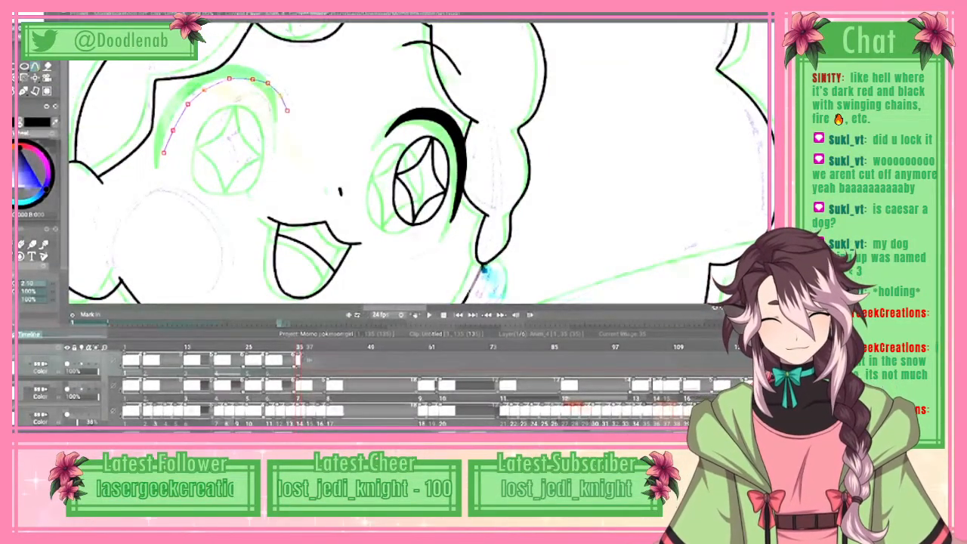
# Step: Carry the left-hand lash spline back along its top edge to the outer tip, ink the outline and fill it black
pyautogui.click(289, 115)
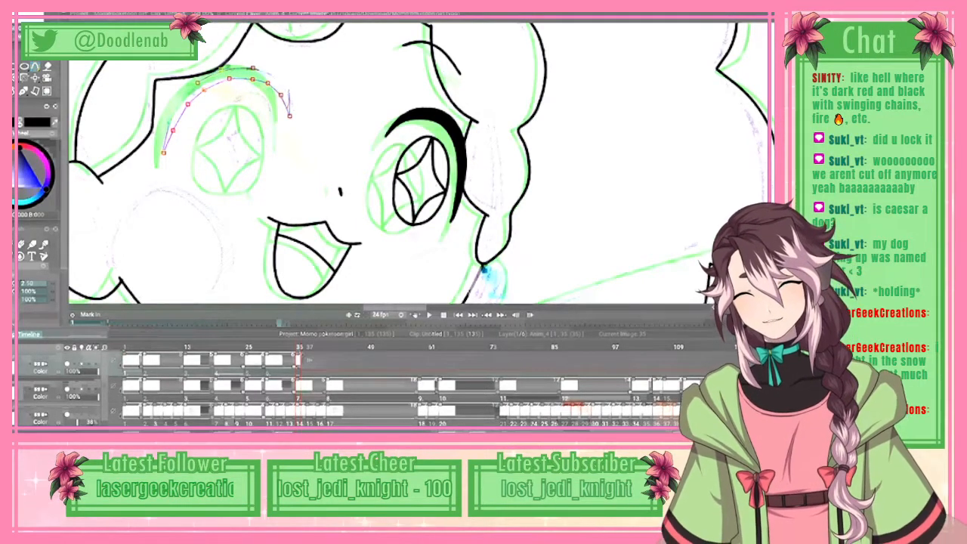
pyautogui.click(19, 16)
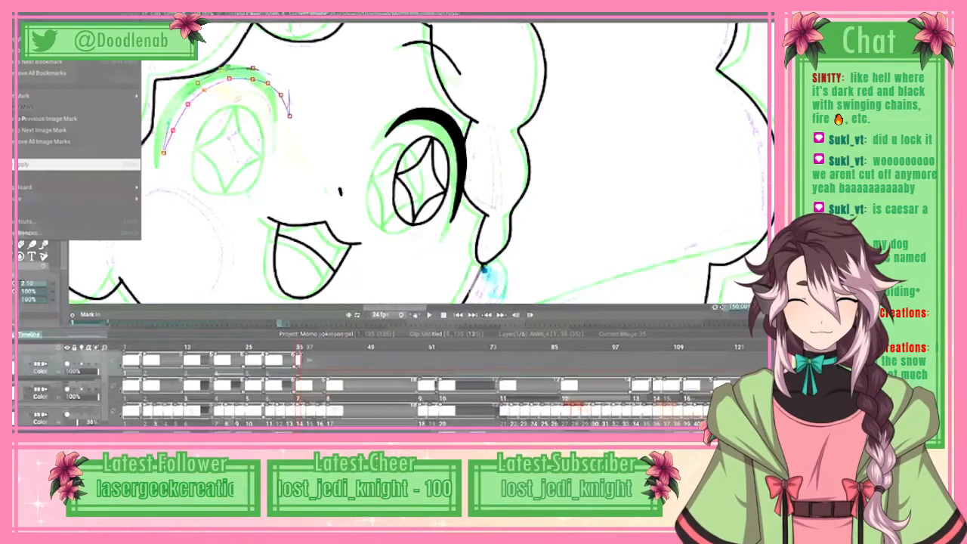
pyautogui.click(46, 165)
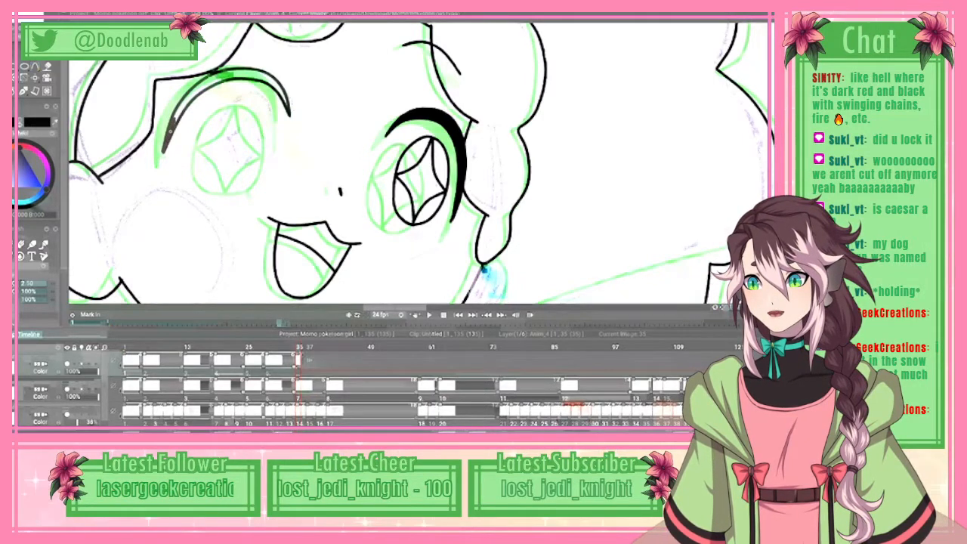
pyautogui.moveTo(176, 123); pyautogui.dragTo(197, 90)
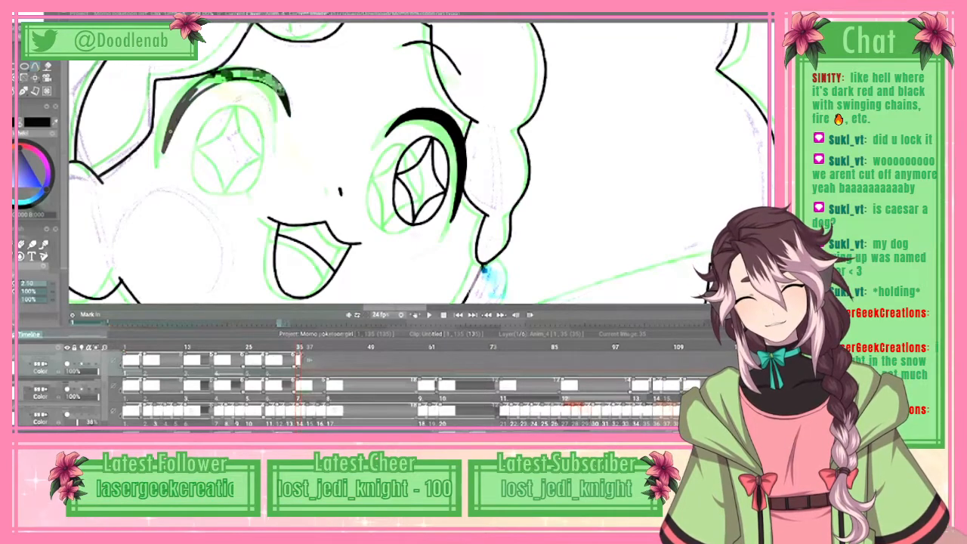
# Step: Ink the oval iris outline of the left-hand eye with a spline over the purple sketch
pyautogui.click(229, 107)
pyautogui.click(244, 94)
pyautogui.click(257, 94)
pyautogui.click(268, 100)
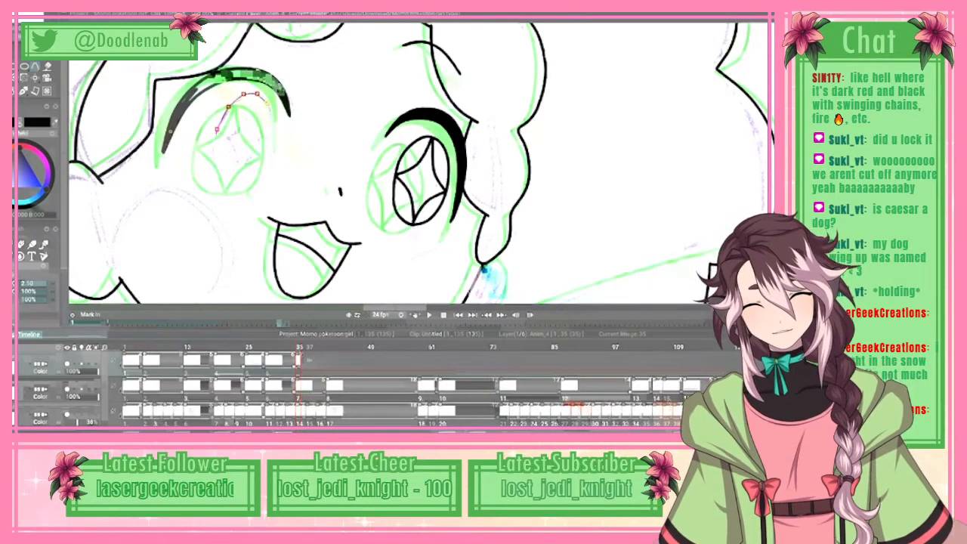
pyautogui.click(278, 117)
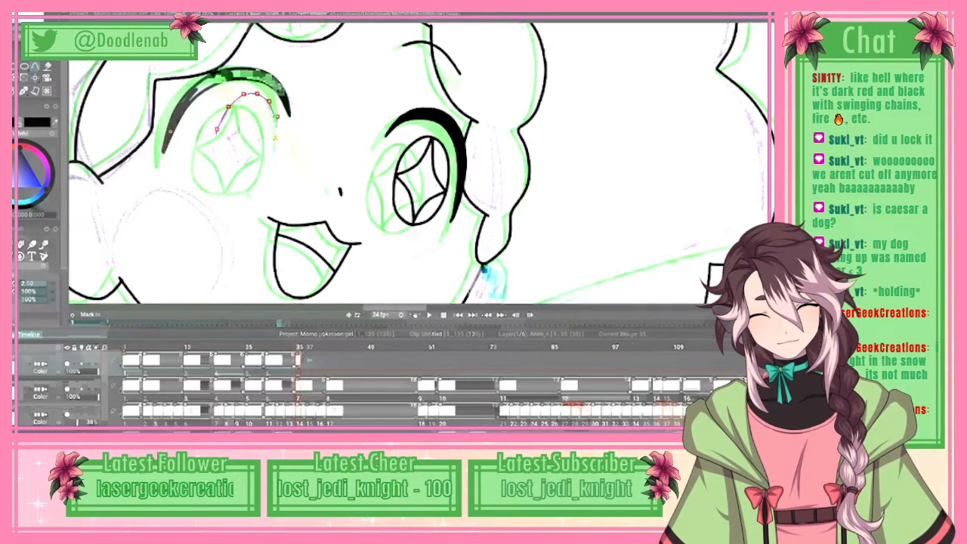
pyautogui.click(277, 138)
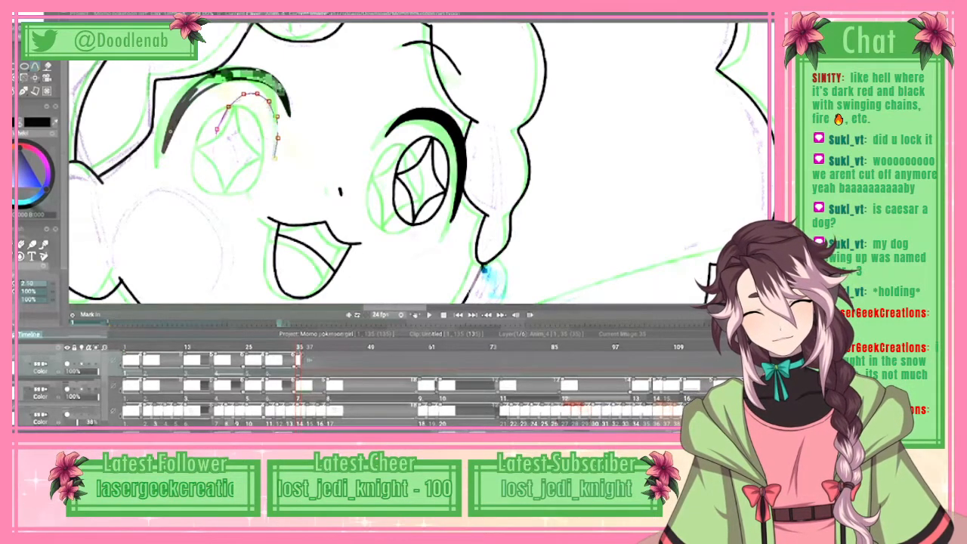
pyautogui.click(275, 157)
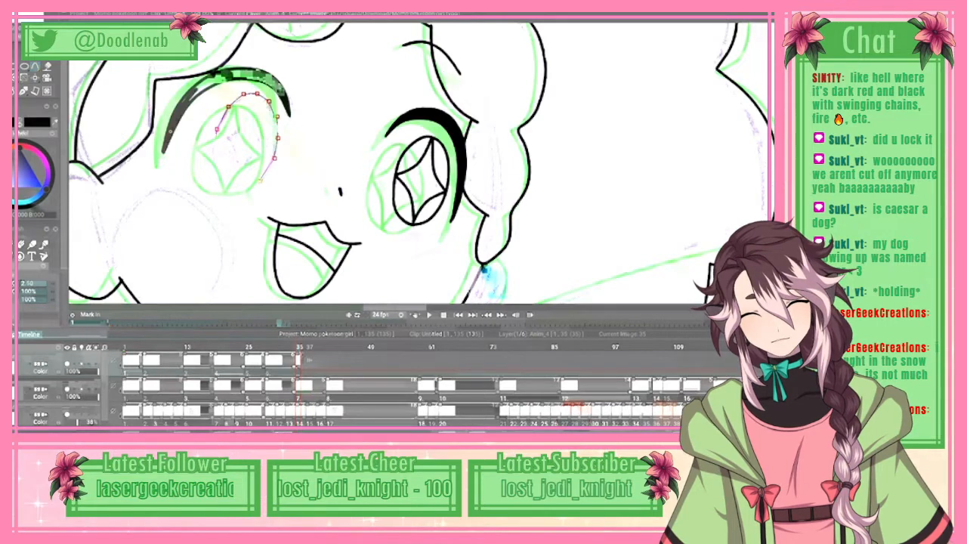
pyautogui.click(259, 180)
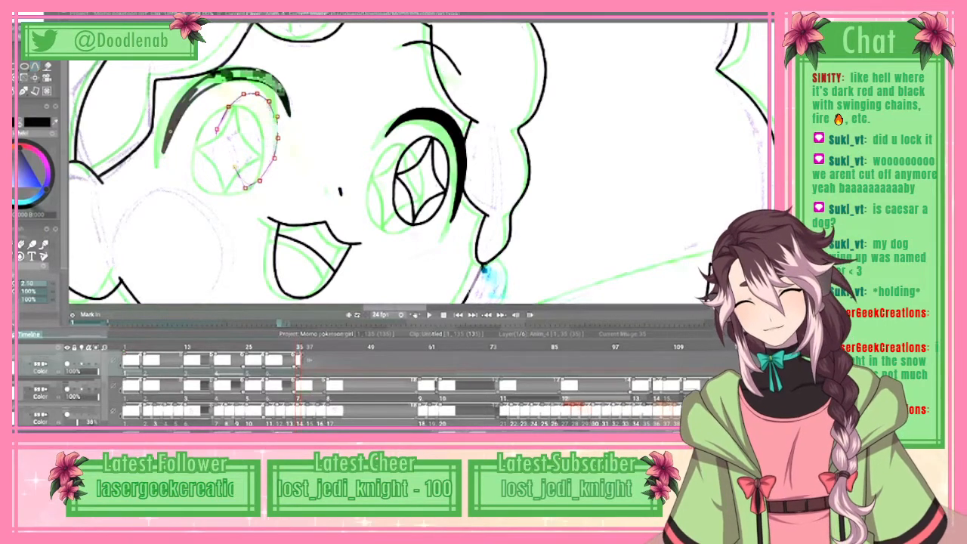
pyautogui.click(29, 15)
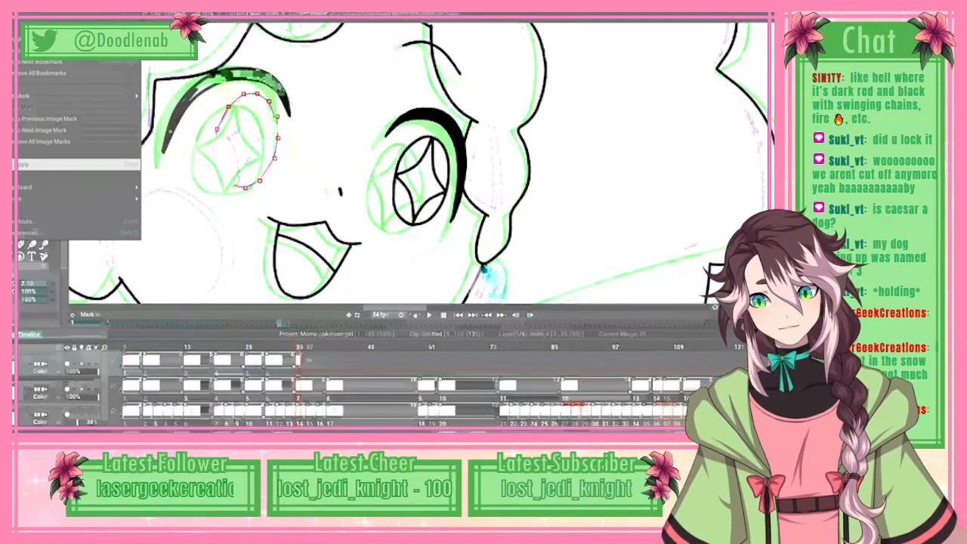
pyautogui.click(64, 164)
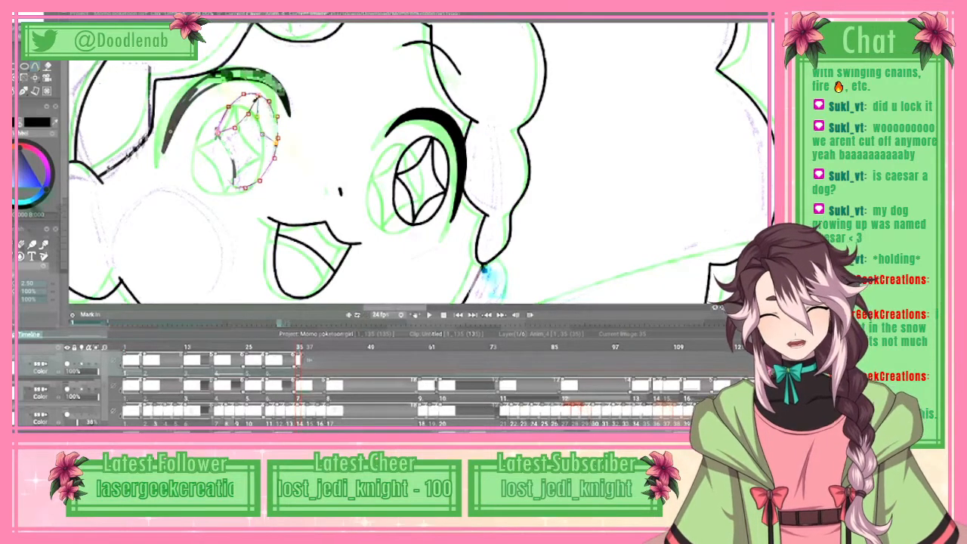
# Step: Ink the curved sides of the four-pointed sparkle inside the left-hand iris with splines
pyautogui.click(16, 9)
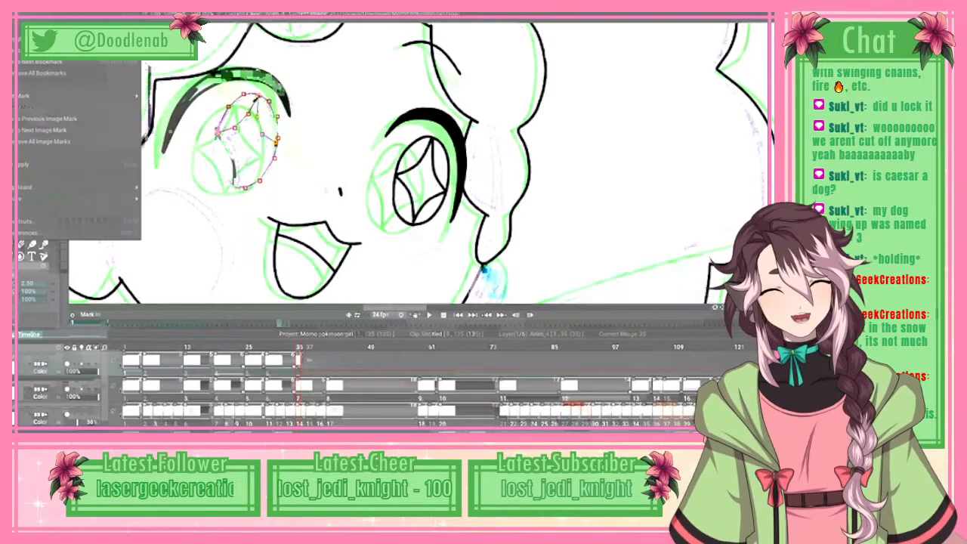
pyautogui.click(46, 164)
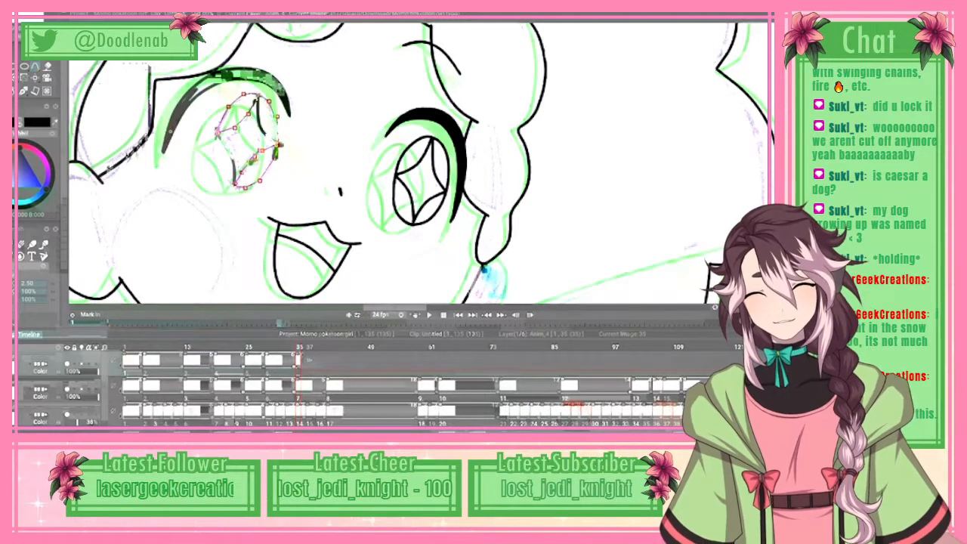
pyautogui.click(20, 14)
pyautogui.click(60, 164)
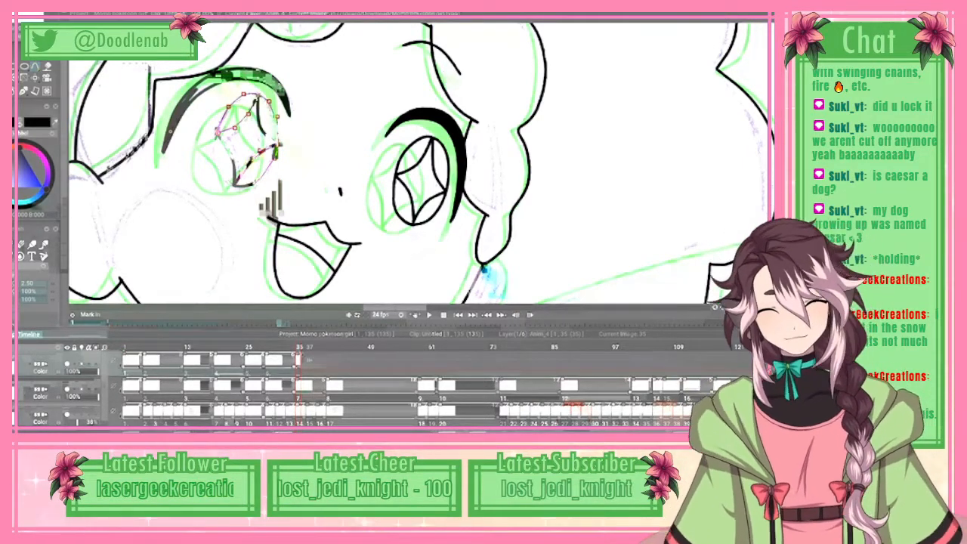
pyautogui.moveTo(271, 204); pyautogui.dragTo(441, 203)
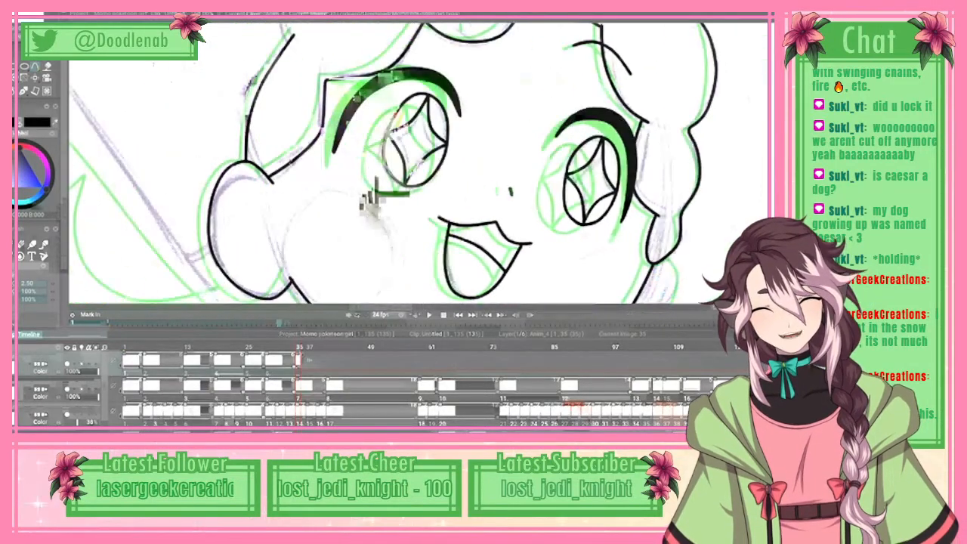
# Step: Begin a spline for the inner edge of the big left-hand hair puff, from the canvas's upper edge past the notch
pyautogui.scroll(-1, 371, 200)
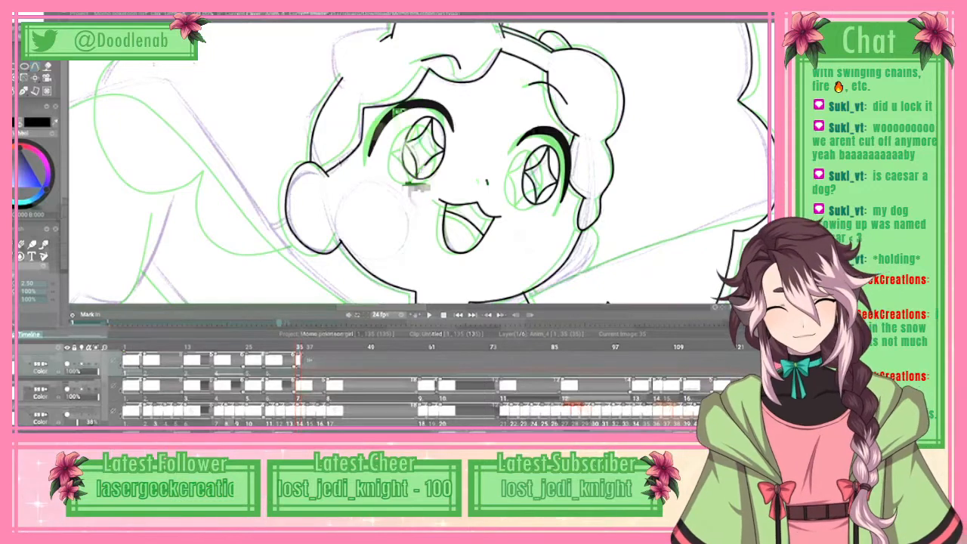
pyautogui.moveTo(416, 45); pyautogui.dragTo(416, 233)
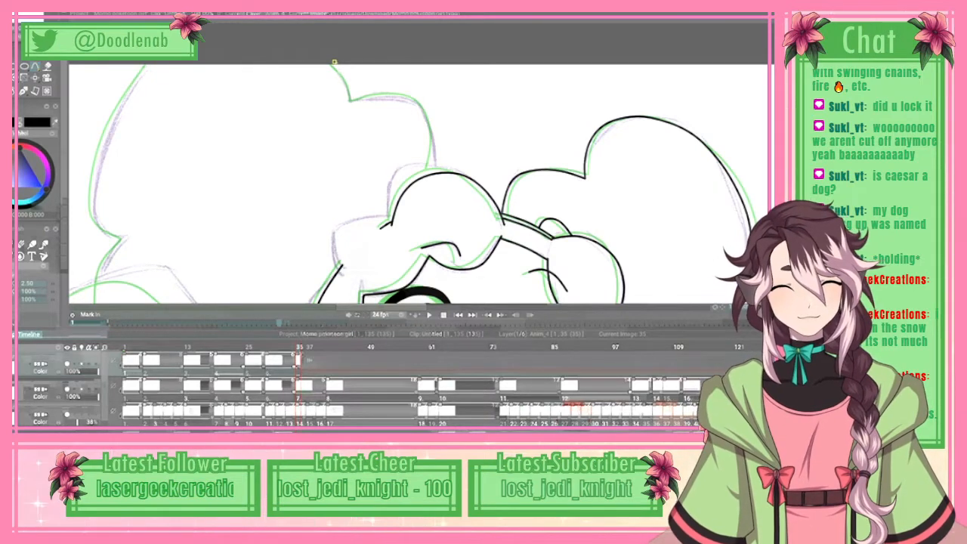
pyautogui.click(352, 99)
pyautogui.click(375, 97)
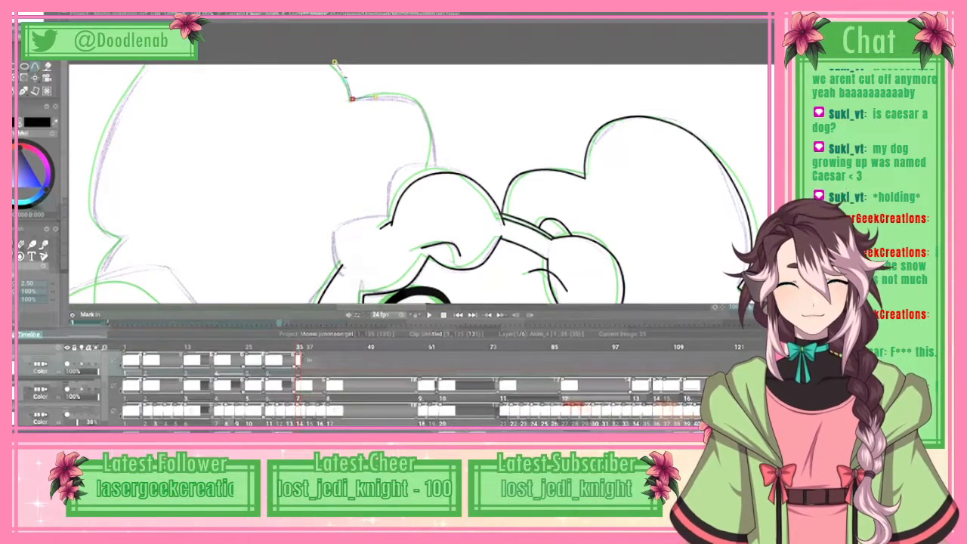
pyautogui.click(401, 98)
pyautogui.moveTo(402, 98); pyautogui.dragTo(401, 92)
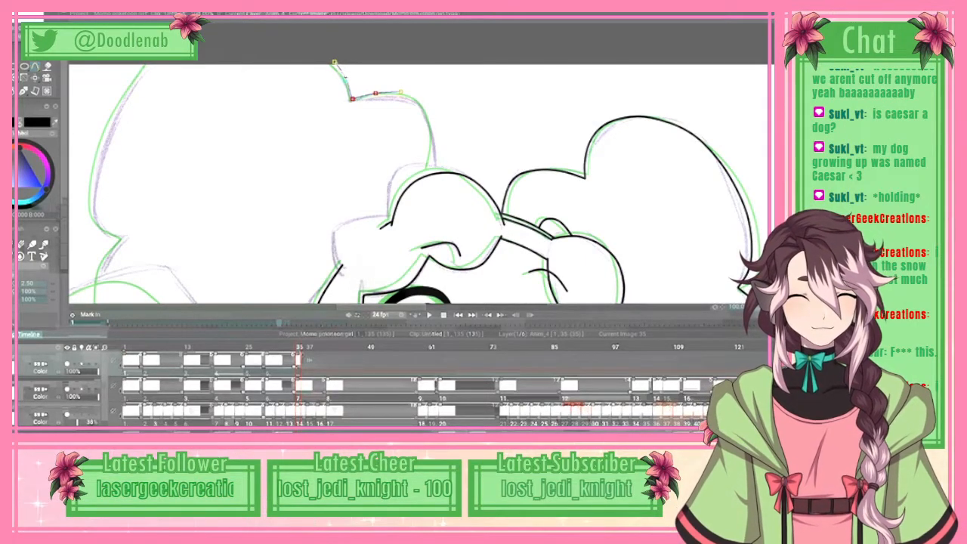
# Step: Carry the puff's inner-edge spline over the bump and down to the forehead curl, and ink it in black
pyautogui.click(417, 97)
pyautogui.click(426, 107)
pyautogui.click(435, 129)
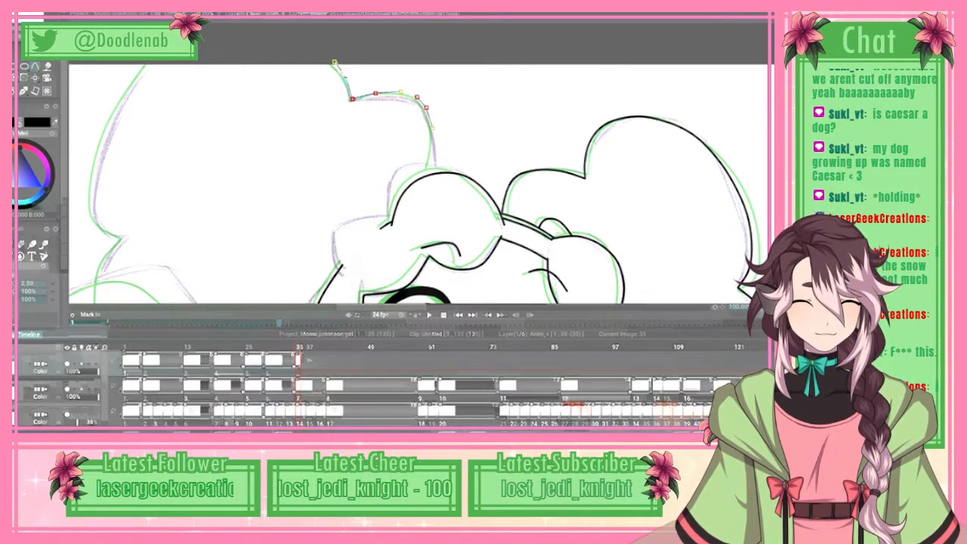
pyautogui.click(438, 148)
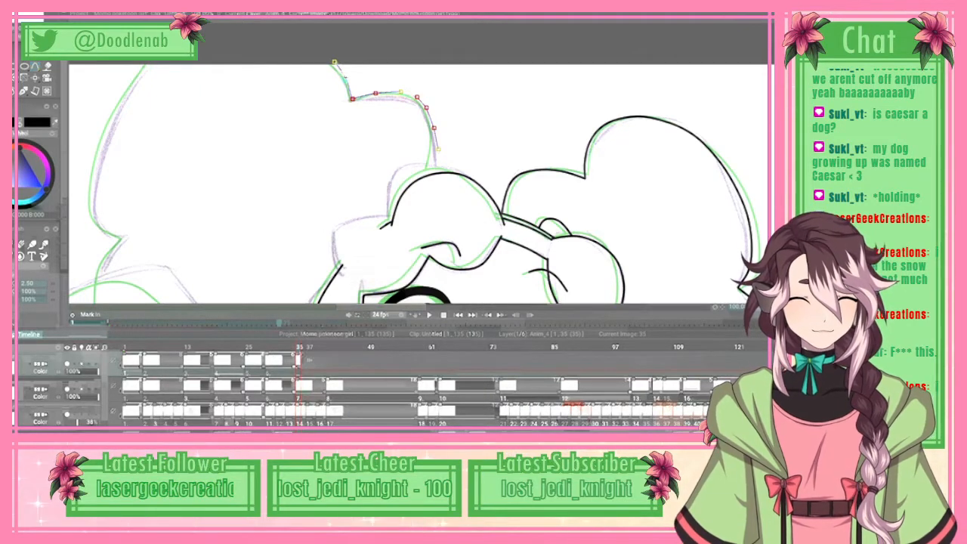
pyautogui.click(438, 174)
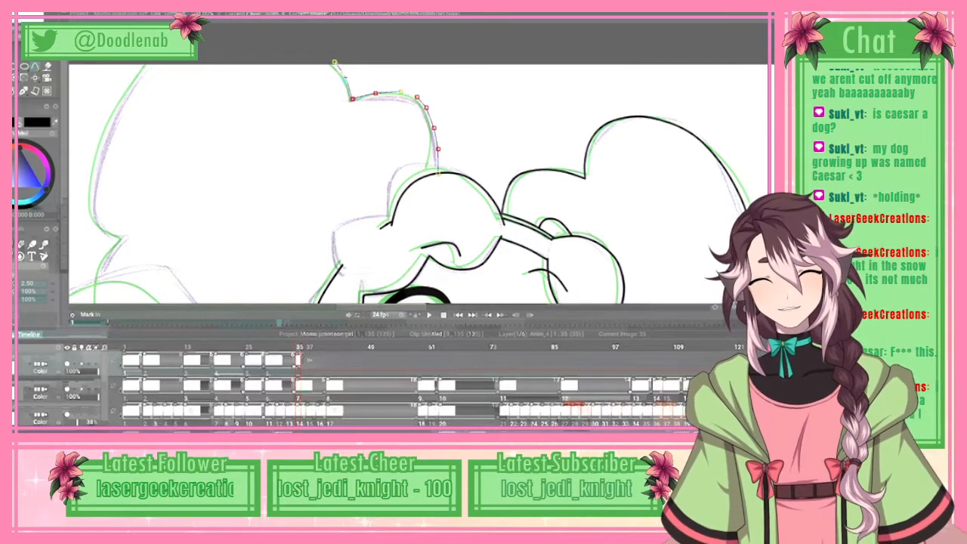
pyautogui.click(30, 11)
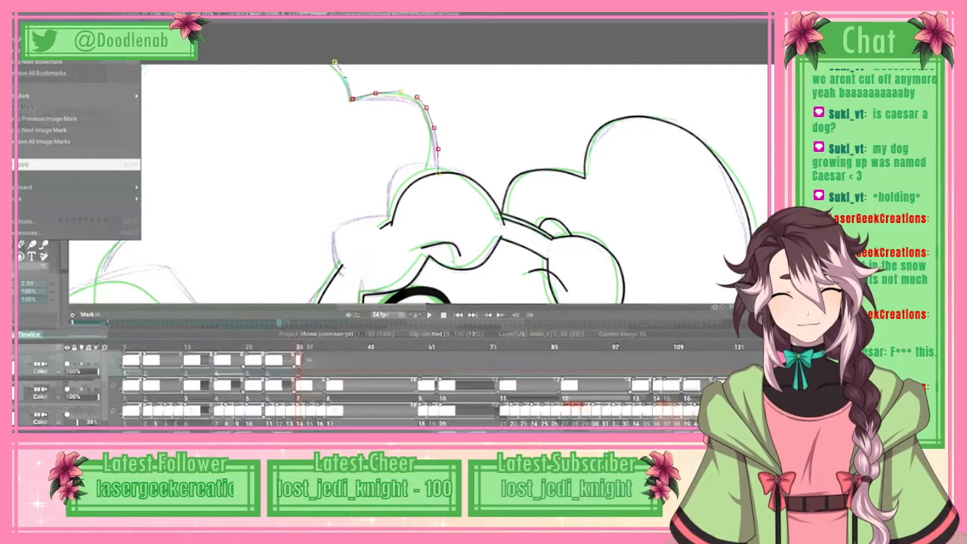
pyautogui.click(76, 164)
# Step: Erase the lower end of the new hair puff line just above the forehead curl
pyautogui.moveTo(383, 308); pyautogui.dragTo(372, 308)
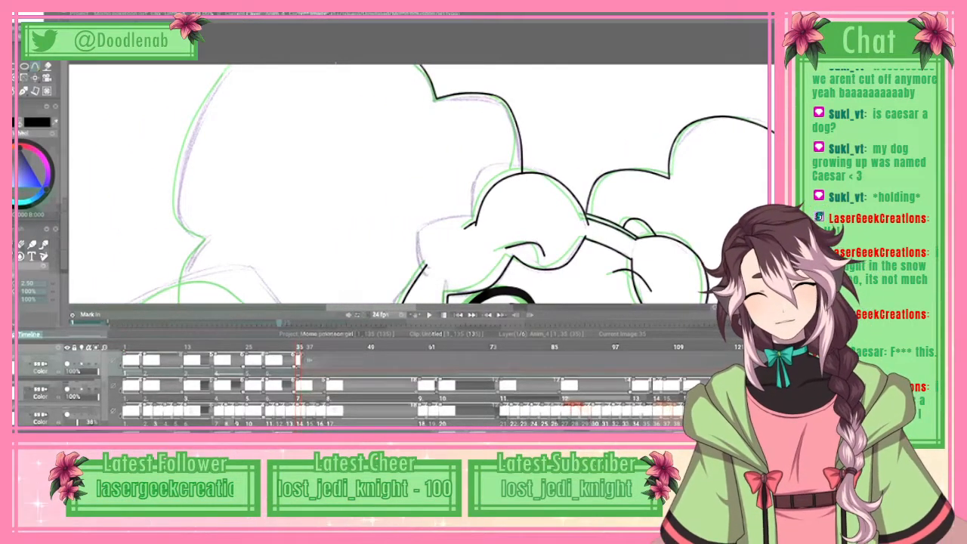
pyautogui.press('e')
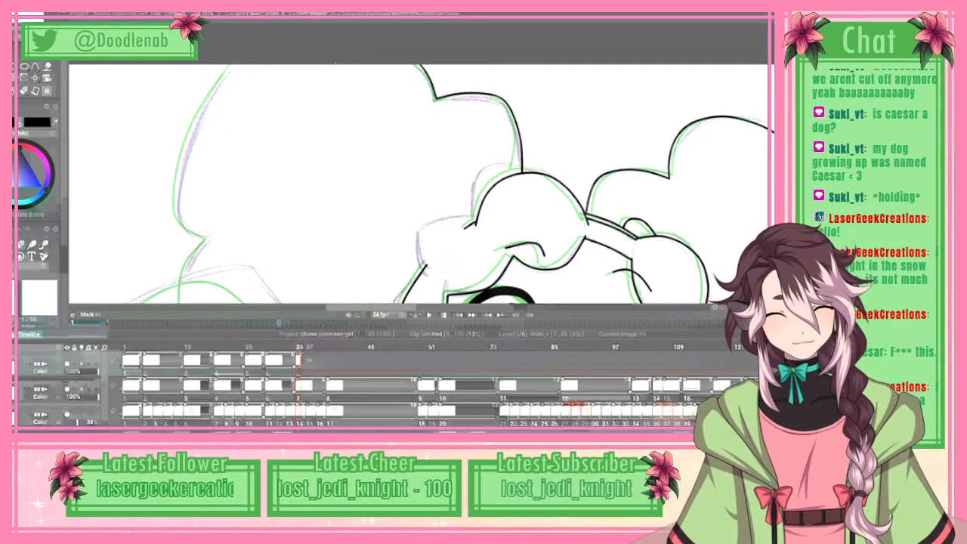
pyautogui.moveTo(523, 161); pyautogui.dragTo(519, 132)
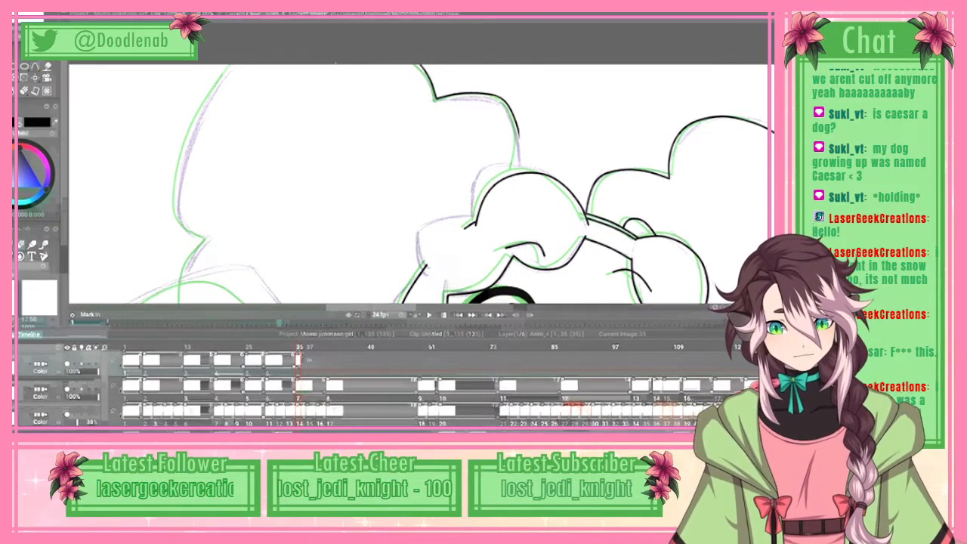
# Step: Re-ink the erased end with a short spline bending inward to meet the forehead curl
pyautogui.click(519, 132)
pyautogui.click(519, 147)
pyautogui.click(513, 165)
pyautogui.click(516, 164)
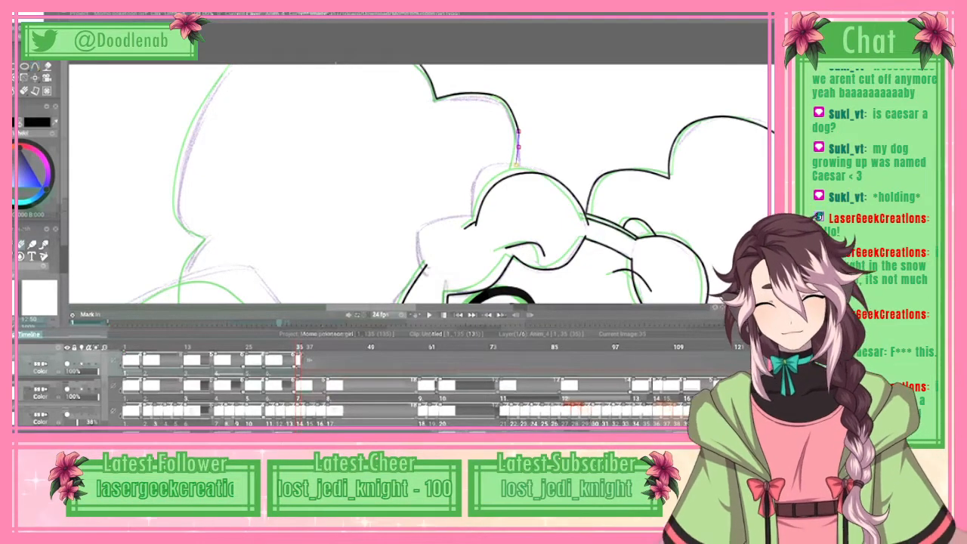
pyautogui.hotkey('alt', 'e')
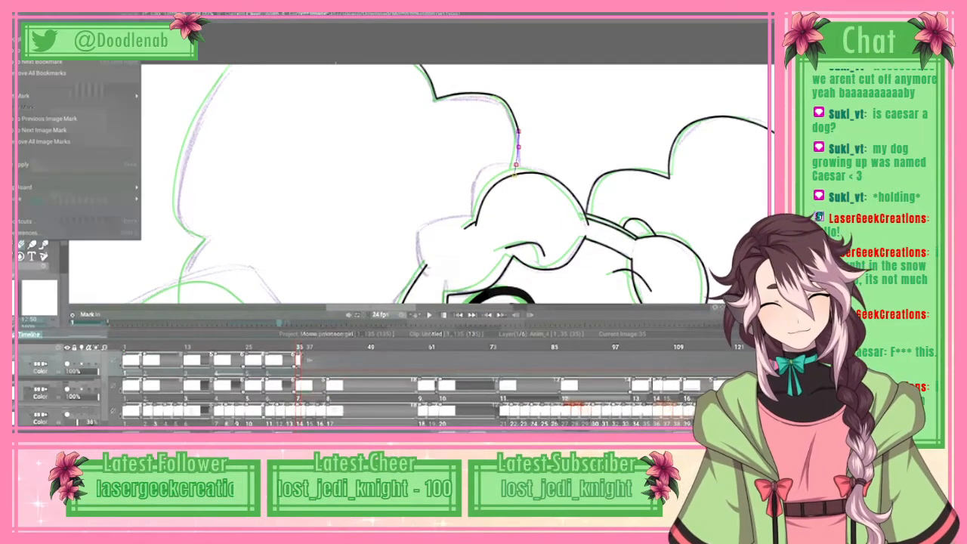
pyautogui.click(74, 164)
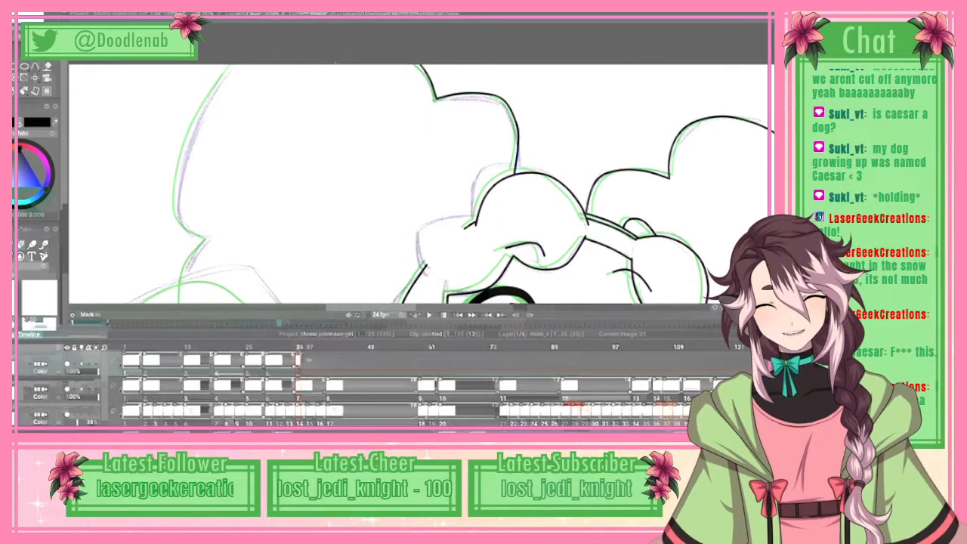
# Step: Trace the outer edge of the left-hand hair puff with a spline from the canvas's upper edge down to the first notch
pyautogui.moveTo(336, 63); pyautogui.dragTo(336, 45)
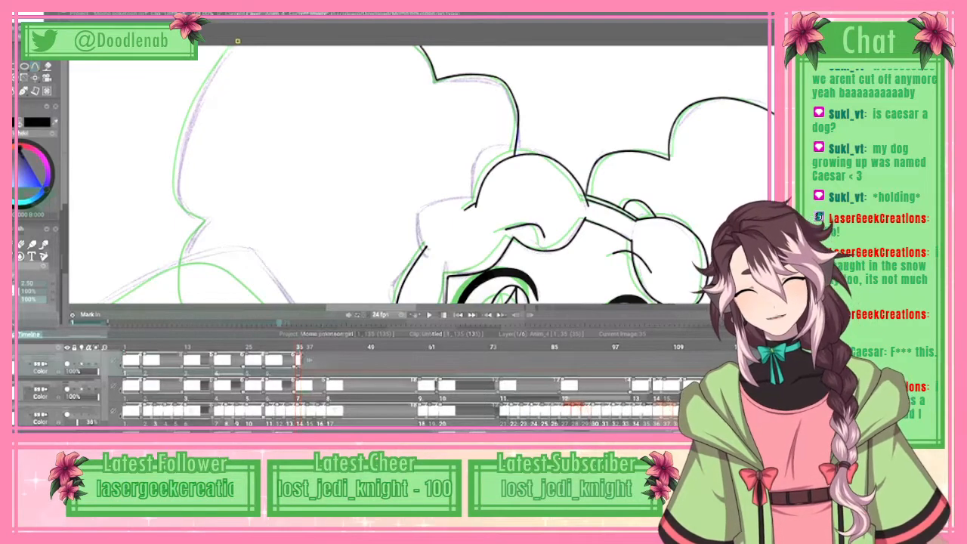
pyautogui.click(199, 99)
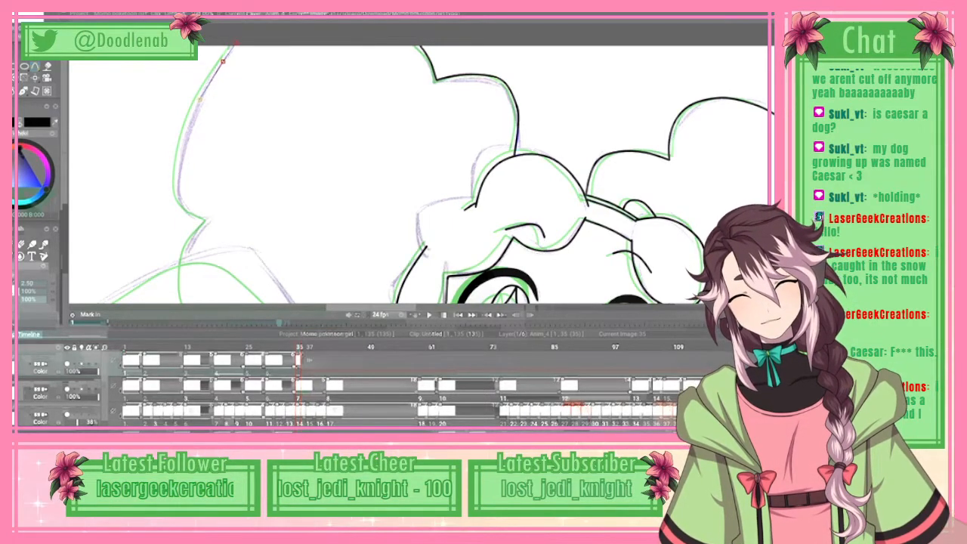
pyautogui.click(183, 154)
pyautogui.click(178, 196)
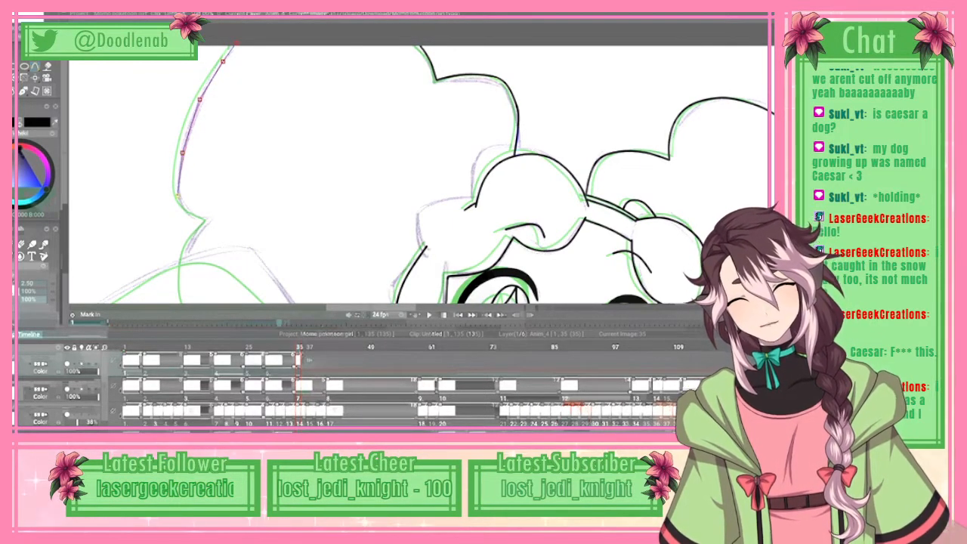
pyautogui.click(204, 217)
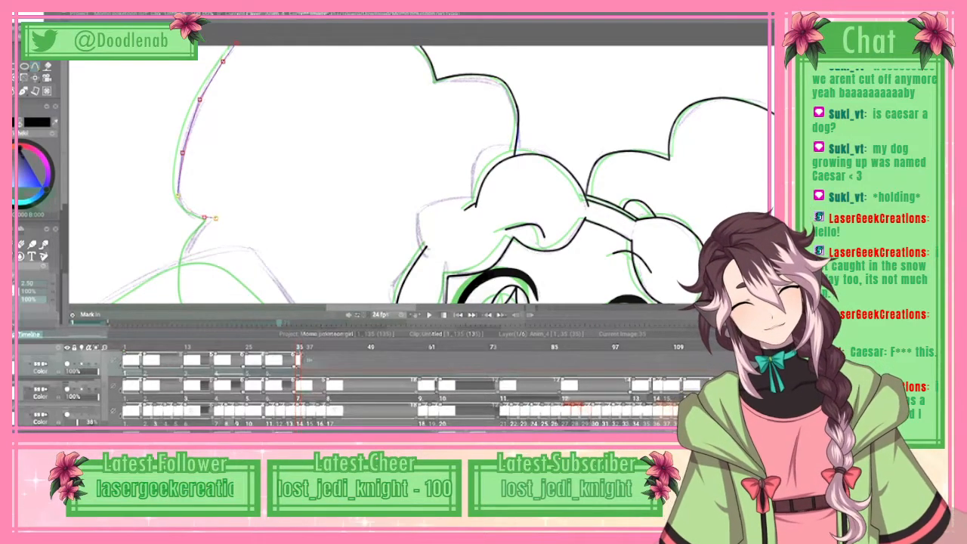
# Step: Continue the outer-edge spline from the notch around the rounded lobe below it to the next pointed notch
pyautogui.scroll(-3, 419, 164)
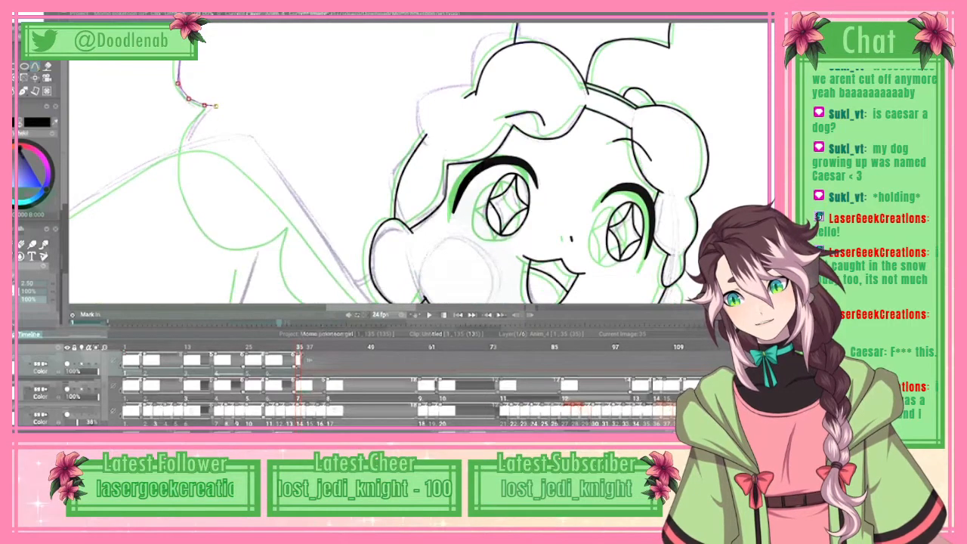
pyautogui.click(192, 130)
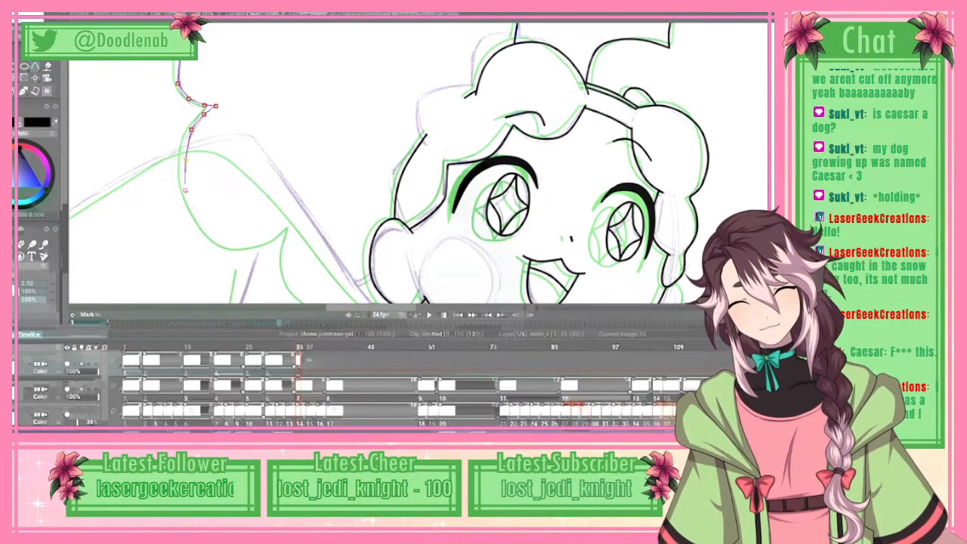
pyautogui.click(183, 155)
pyautogui.click(183, 185)
pyautogui.click(201, 220)
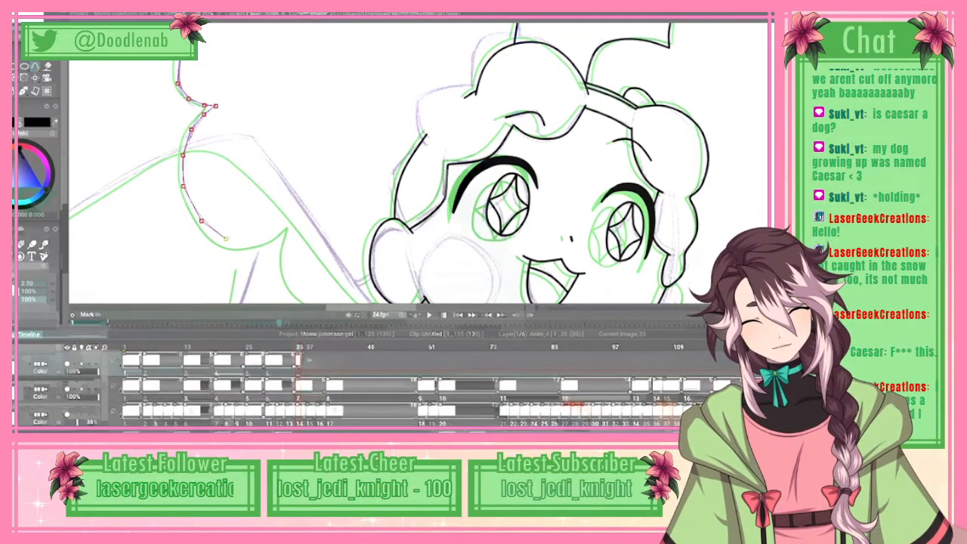
pyautogui.click(223, 240)
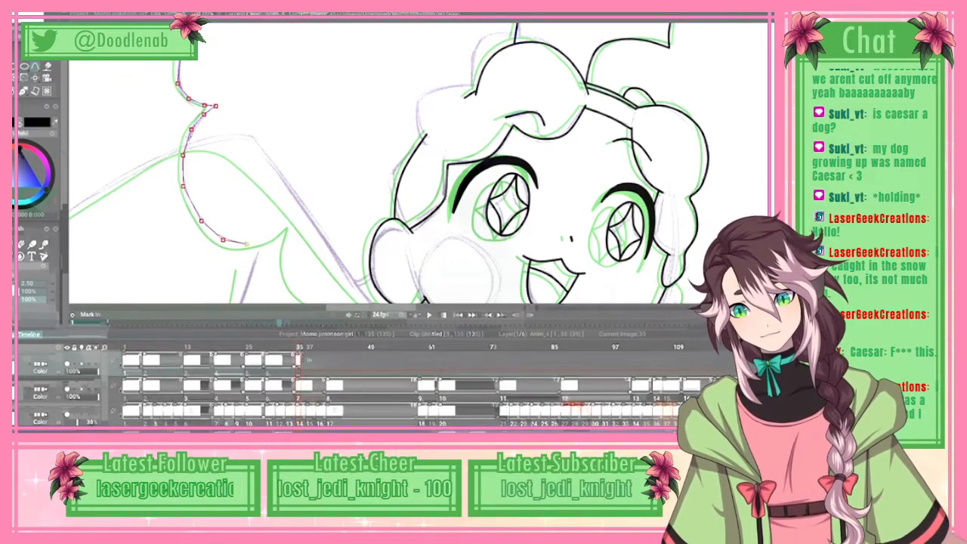
pyautogui.click(262, 243)
pyautogui.click(285, 232)
pyautogui.click(296, 221)
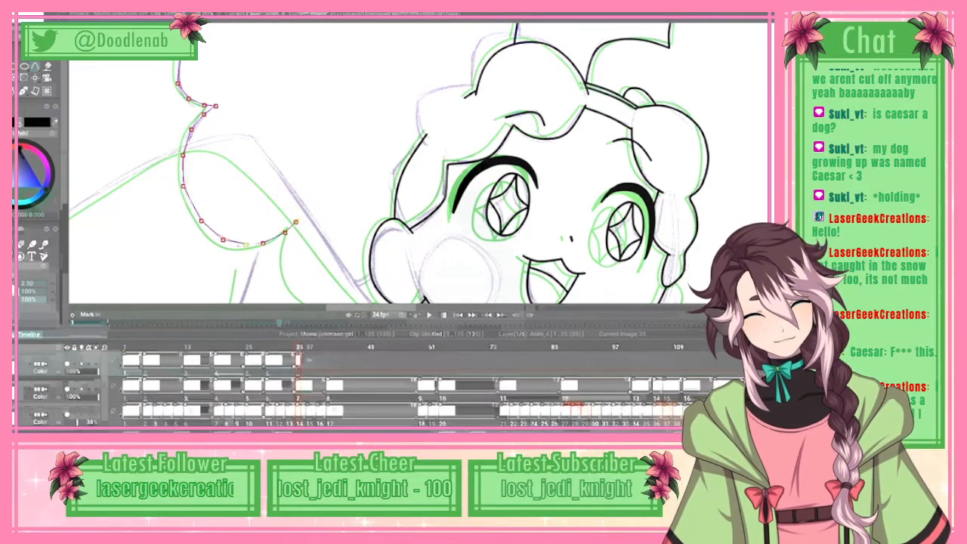
# Step: Extend the spline around the last hair lobe to the ear and ink the whole outer edge in black
pyautogui.scroll(-3, 416, 162)
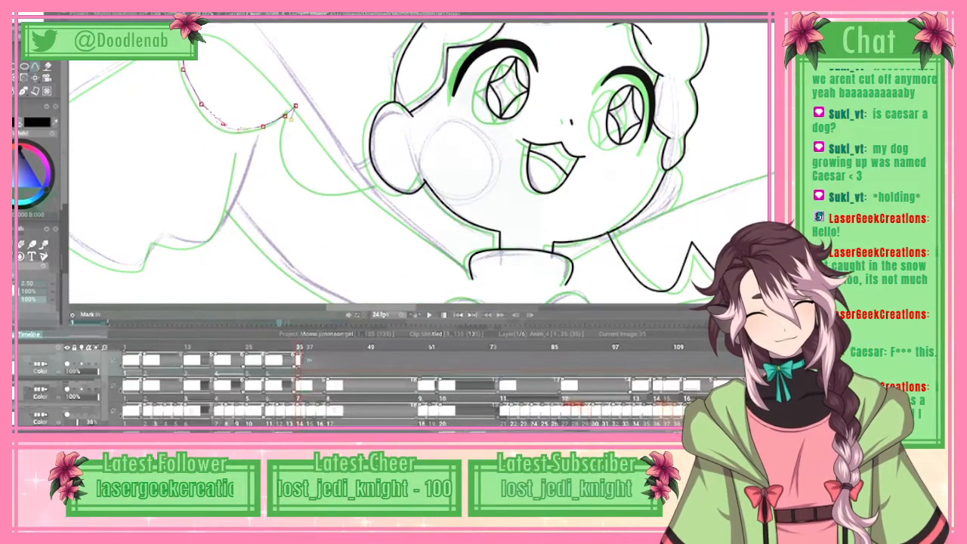
pyautogui.click(359, 197)
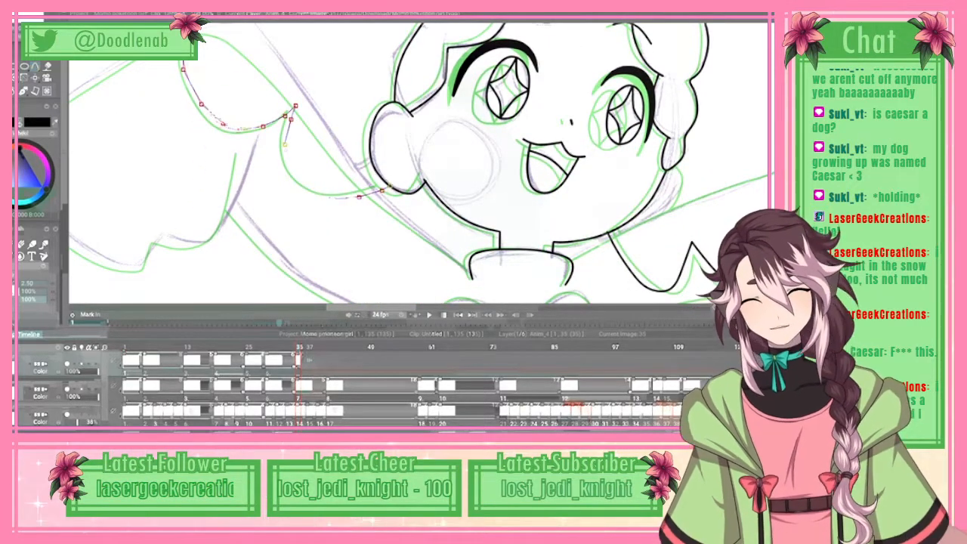
pyautogui.rightClick(388, 187)
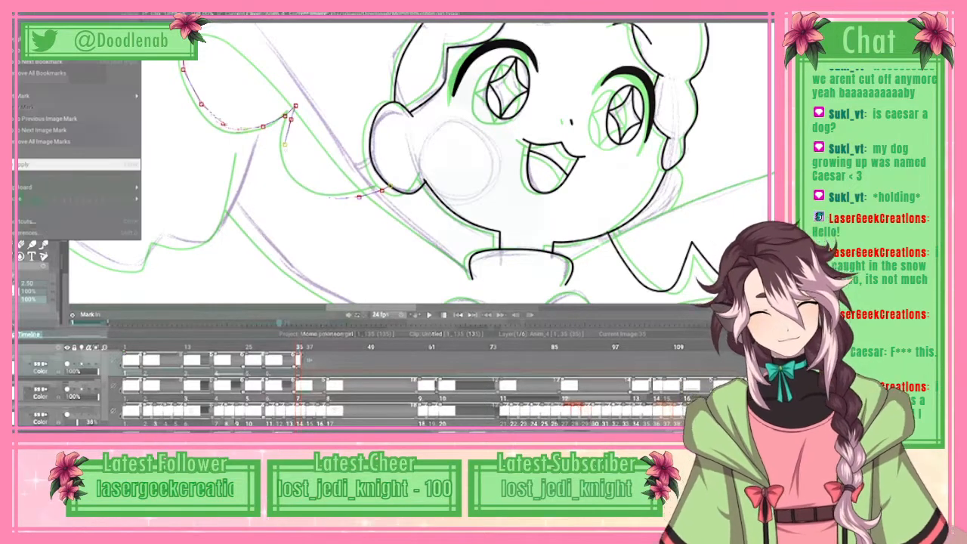
pyautogui.click(80, 165)
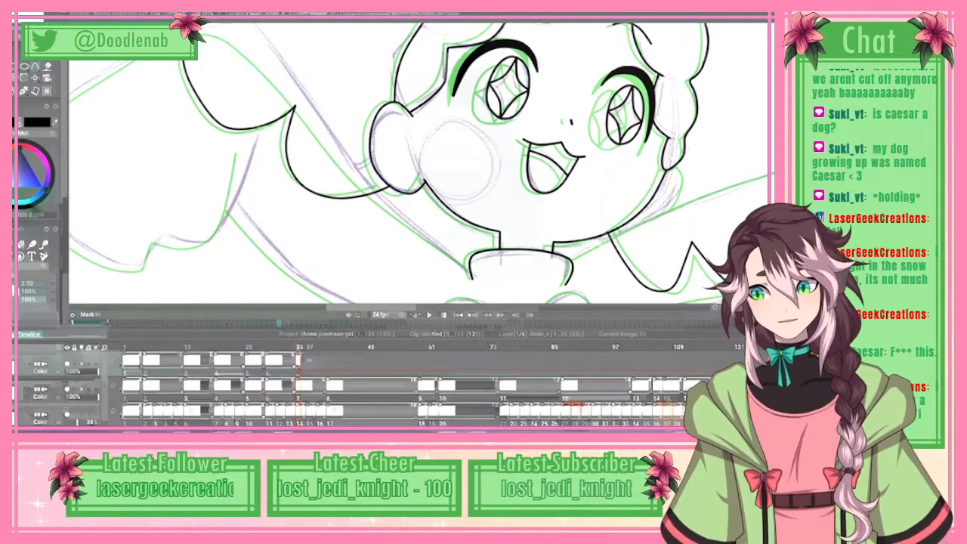
pyautogui.press('e')
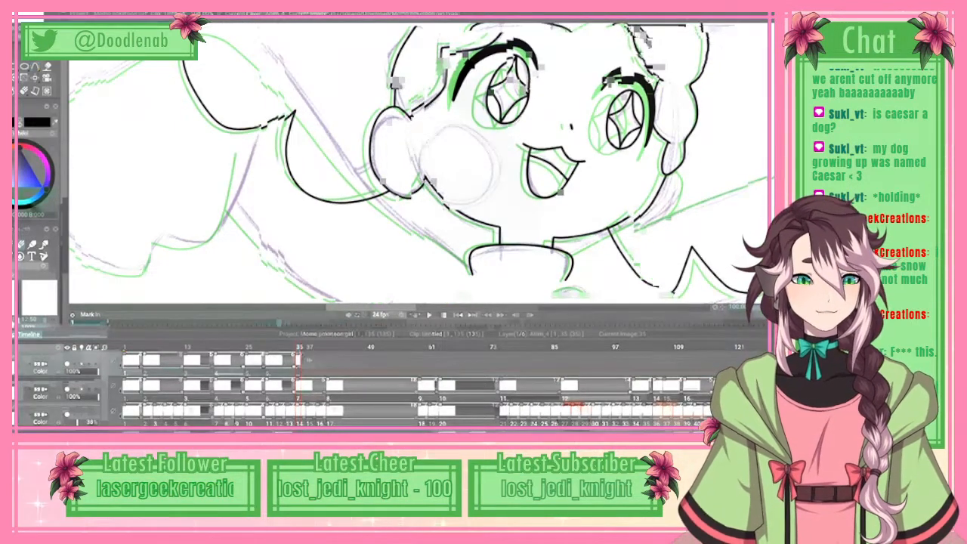
# Step: Trace the right-hand loop of the bow below the collar with a spline from the centre around to its lower edge
pyautogui.moveTo(529, 18); pyautogui.dragTo(529, 352)
pyautogui.scroll(-3, 422, 162)
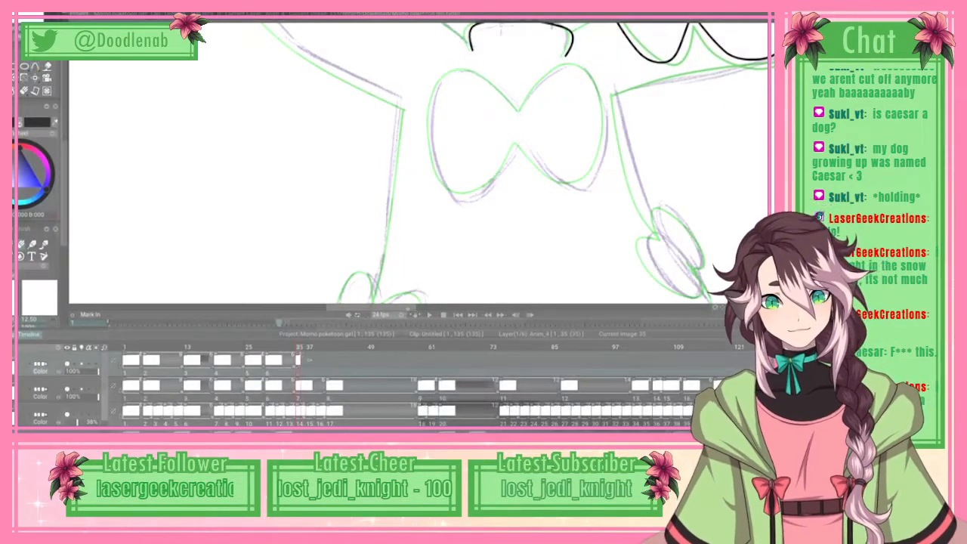
pyautogui.hscroll(3, 422, 162)
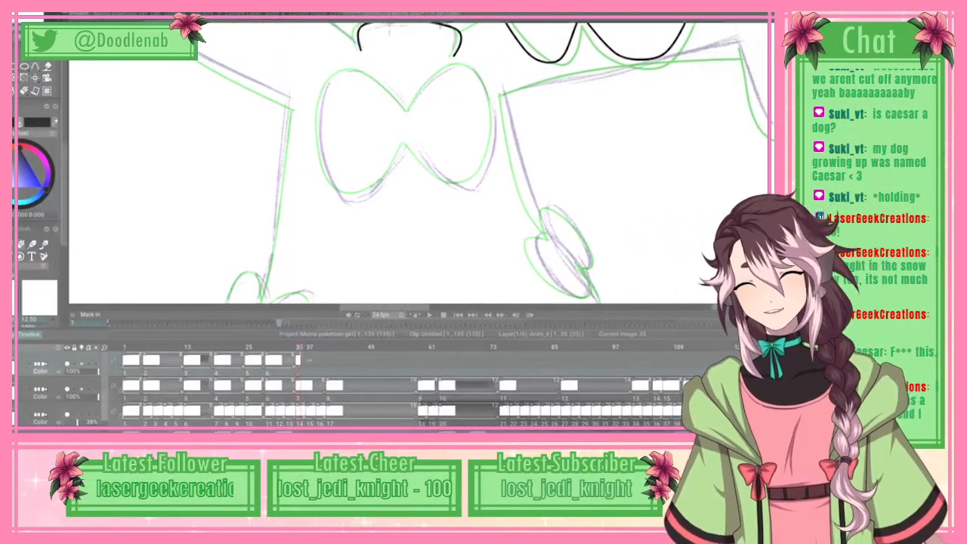
pyautogui.press('b')
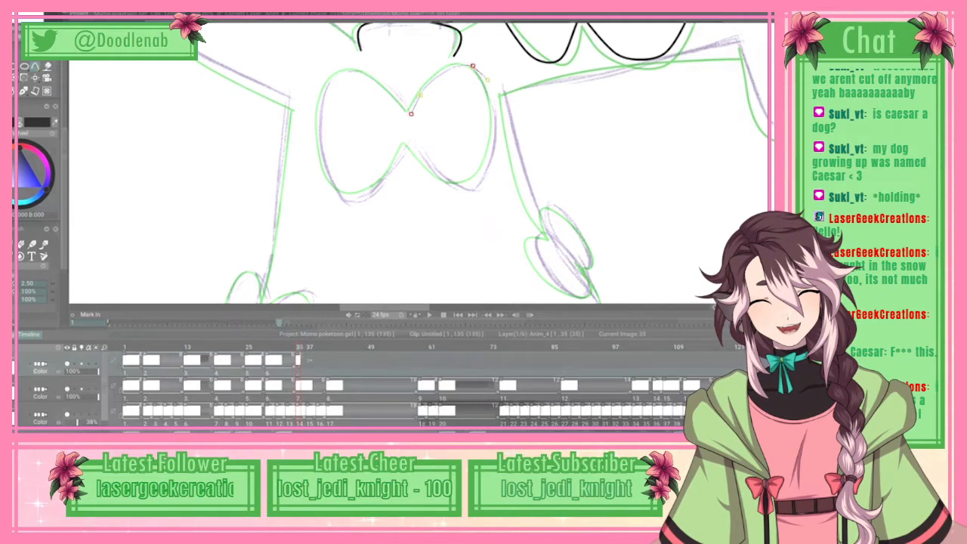
pyautogui.moveTo(486, 75)
pyautogui.mouseDown()
pyautogui.moveTo(491, 165)
pyautogui.moveTo(478, 187)
pyautogui.moveTo(461, 189)
pyautogui.mouseUp()
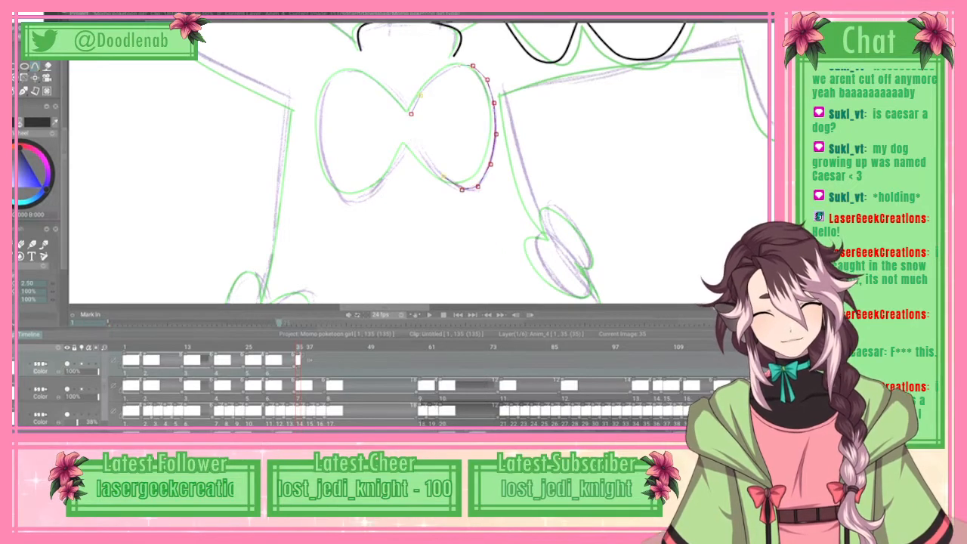
# Step: Trace the left-hand loop of the chest bow with a spline, close it at the centre and ink the whole bow in black
pyautogui.moveTo(413, 137)
pyautogui.mouseDown()
pyautogui.moveTo(373, 197)
pyautogui.moveTo(322, 142)
pyautogui.moveTo(324, 89)
pyautogui.moveTo(337, 76)
pyautogui.moveTo(378, 74)
pyautogui.moveTo(397, 92)
pyautogui.mouseUp()
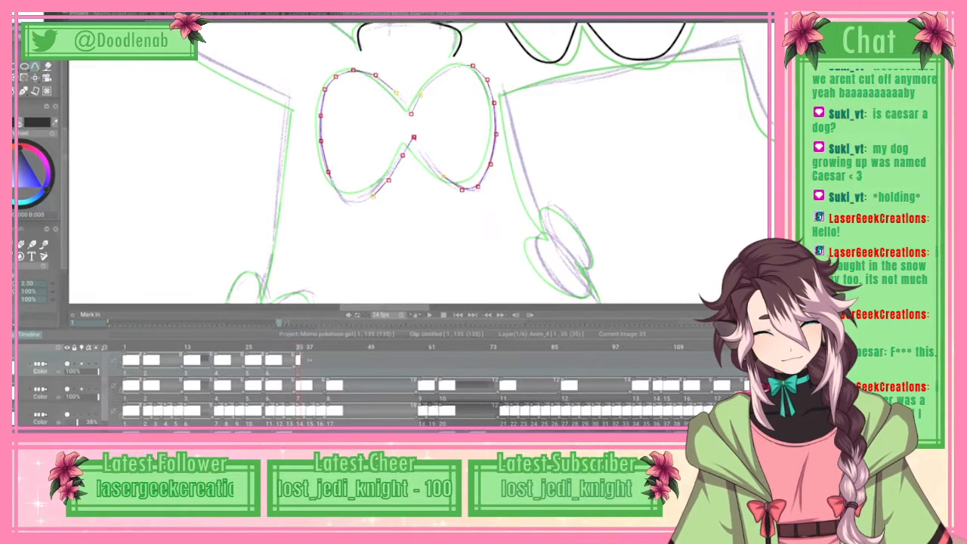
pyautogui.click(412, 113)
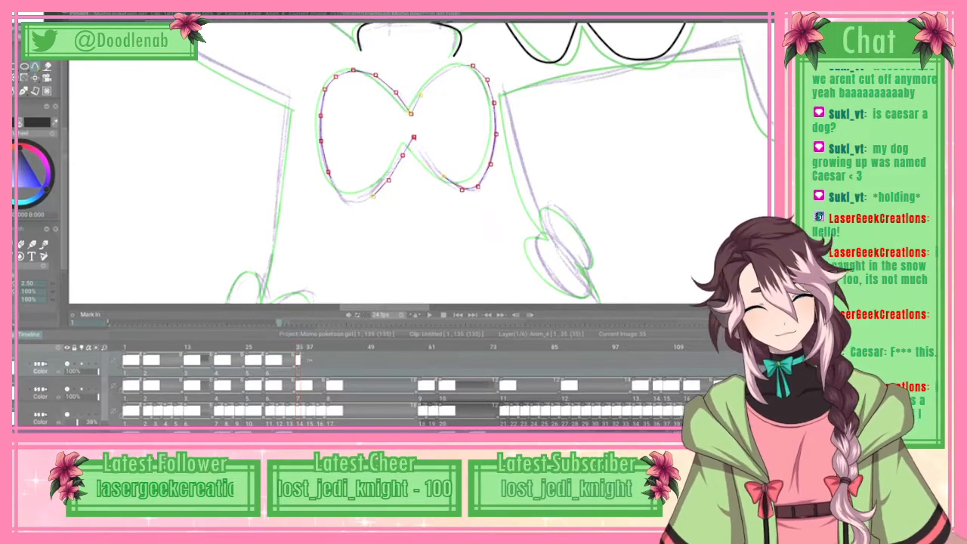
pyautogui.click(15, 8)
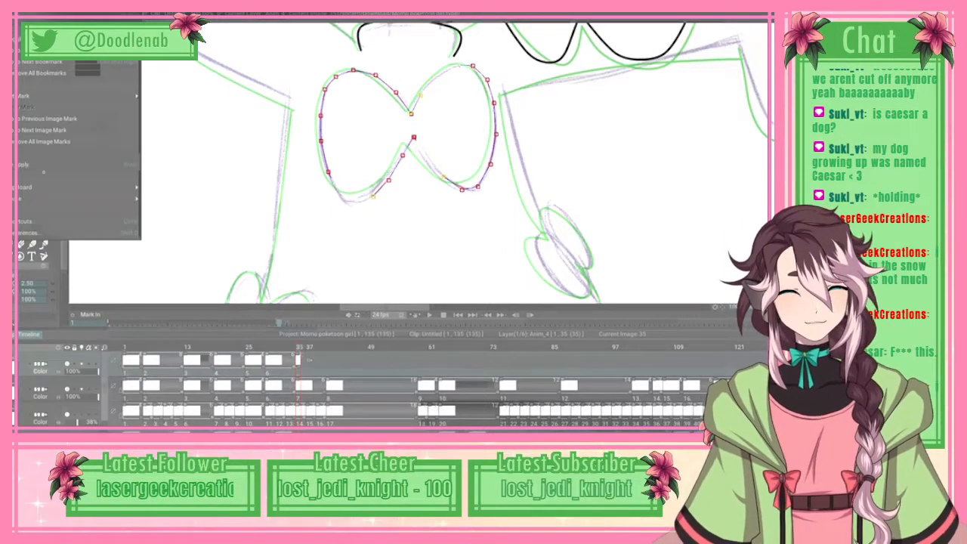
pyautogui.click(45, 164)
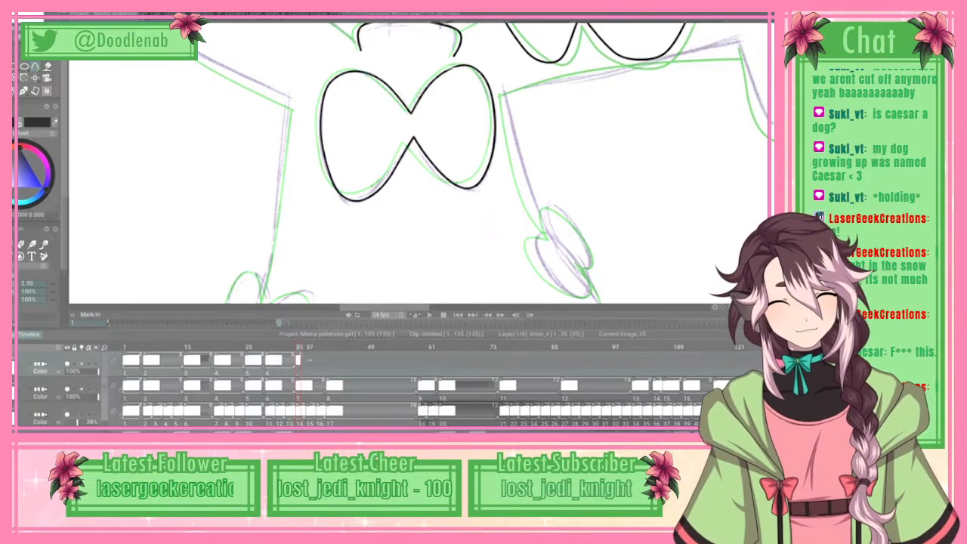
# Step: Trace the upper edge of the right-hand arm with a spline from the collar out to the sleeve's peak
pyautogui.moveTo(420, 308); pyautogui.dragTo(433, 307)
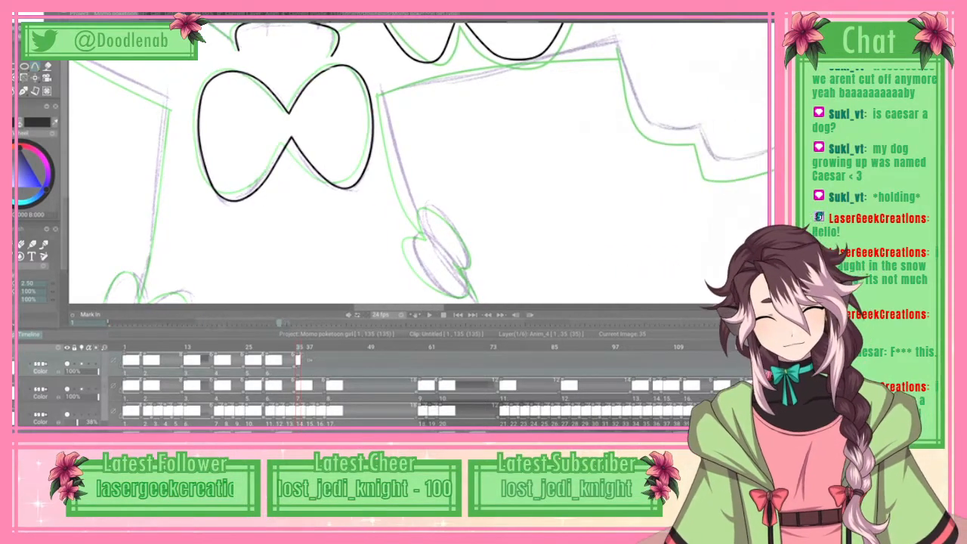
pyautogui.scroll(5, 418, 163)
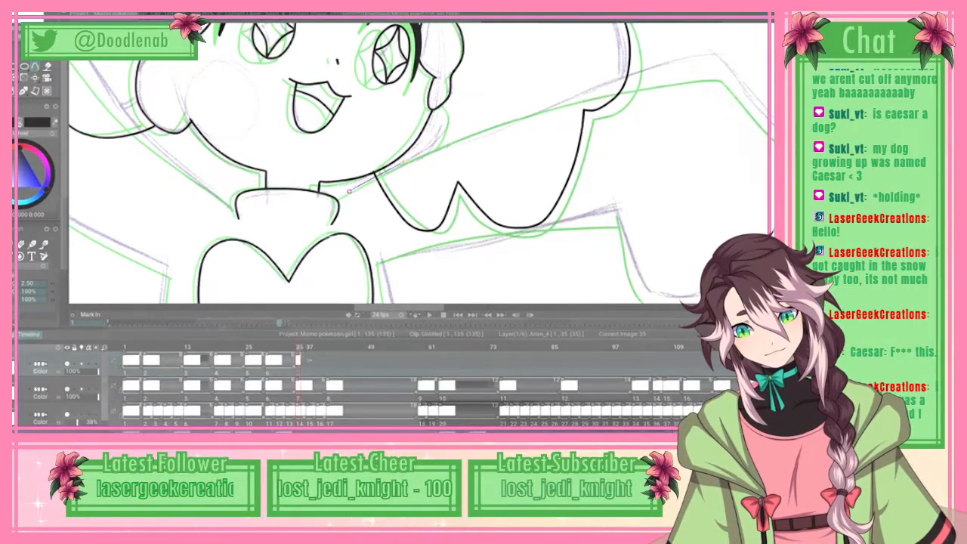
pyautogui.moveTo(407, 157); pyautogui.dragTo(552, 103)
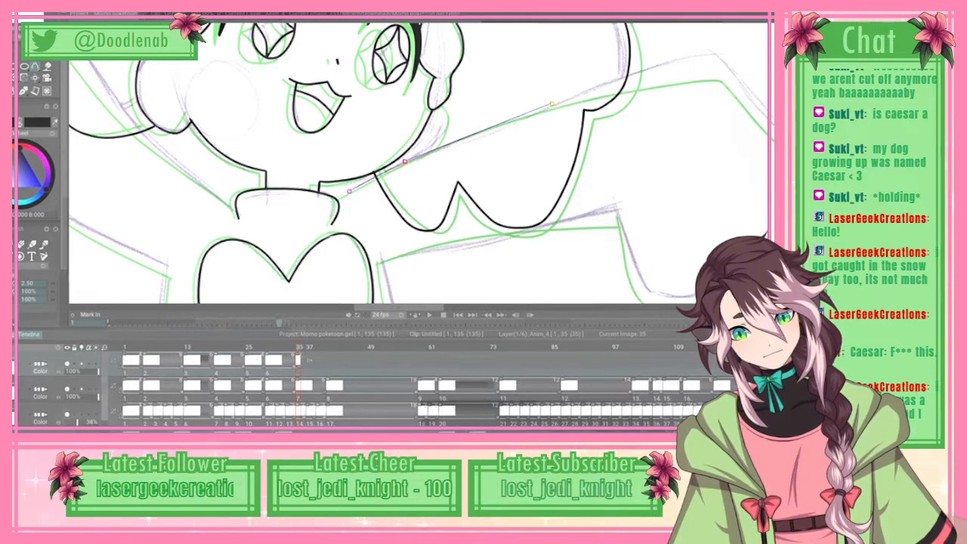
pyautogui.moveTo(405, 168); pyautogui.dragTo(467, 138)
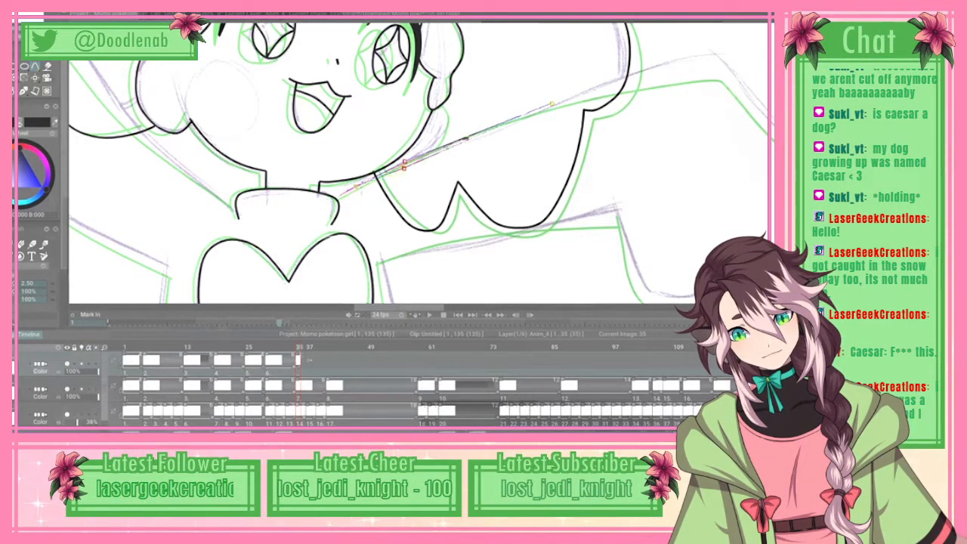
pyautogui.moveTo(405, 168); pyautogui.dragTo(450, 144)
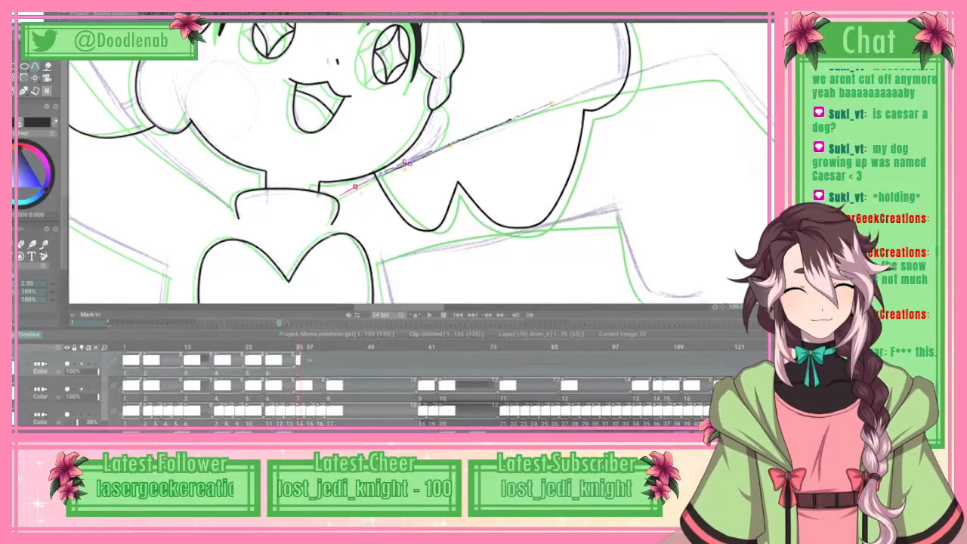
pyautogui.click(547, 107)
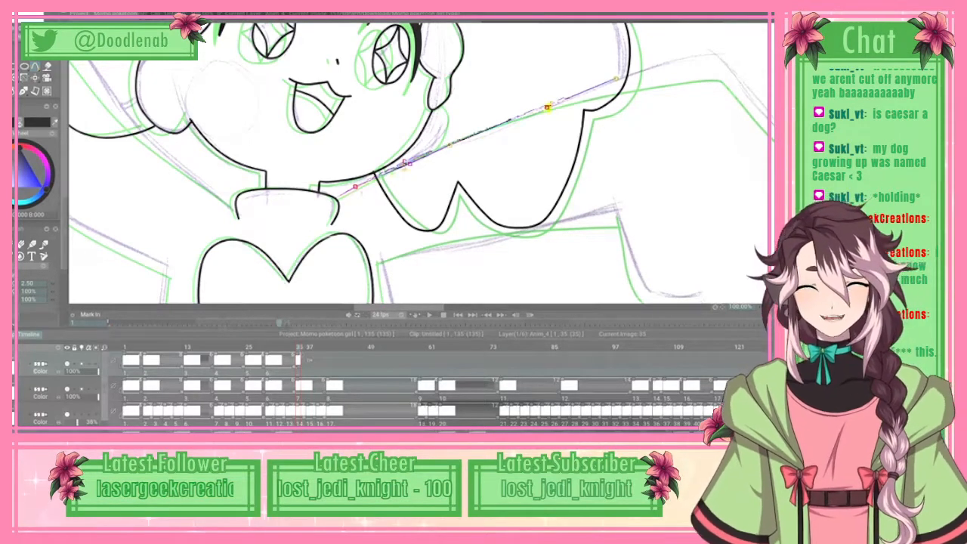
pyautogui.click(616, 78)
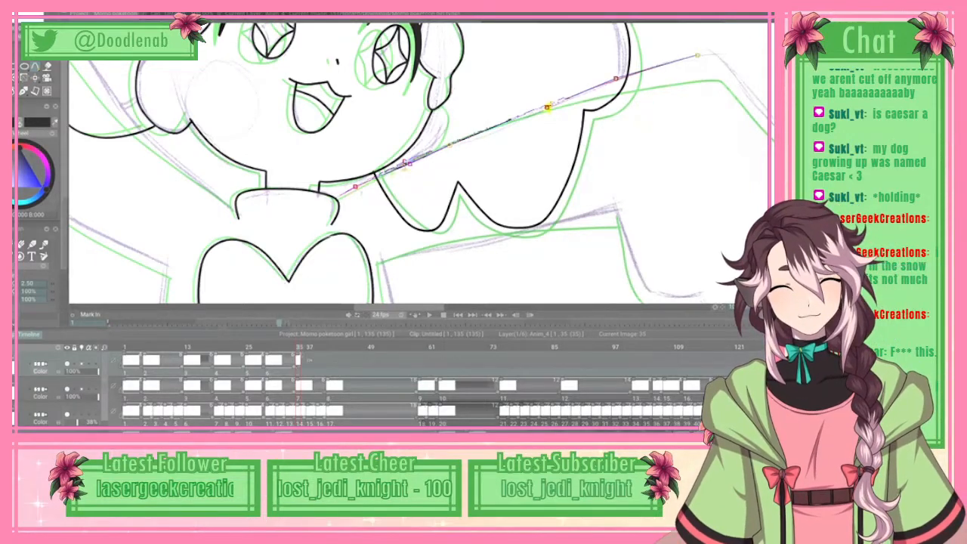
pyautogui.click(716, 53)
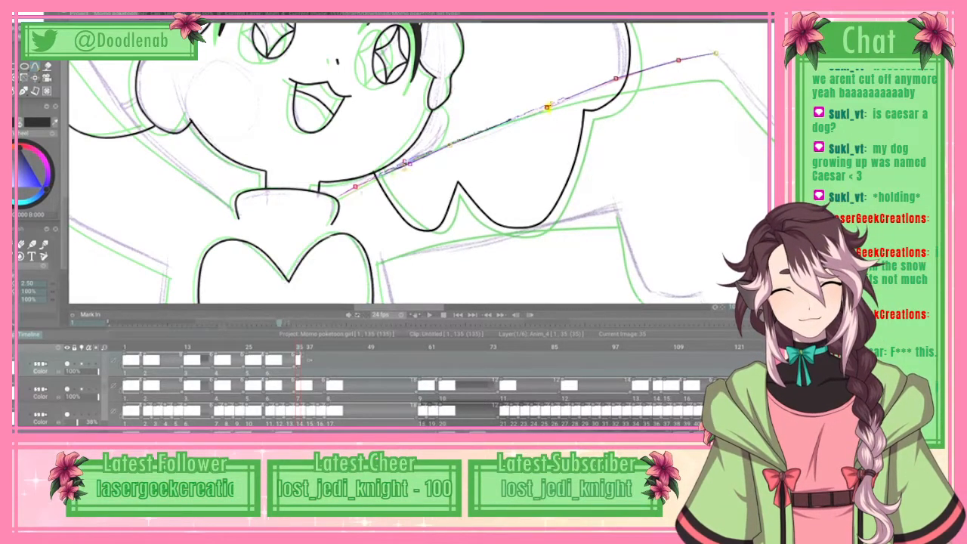
# Step: Continue the spline around the sleeve's peak, down its outer edge and through the notch below
pyautogui.hscroll(1, 418, 163)
pyautogui.hscroll(6, 418, 164)
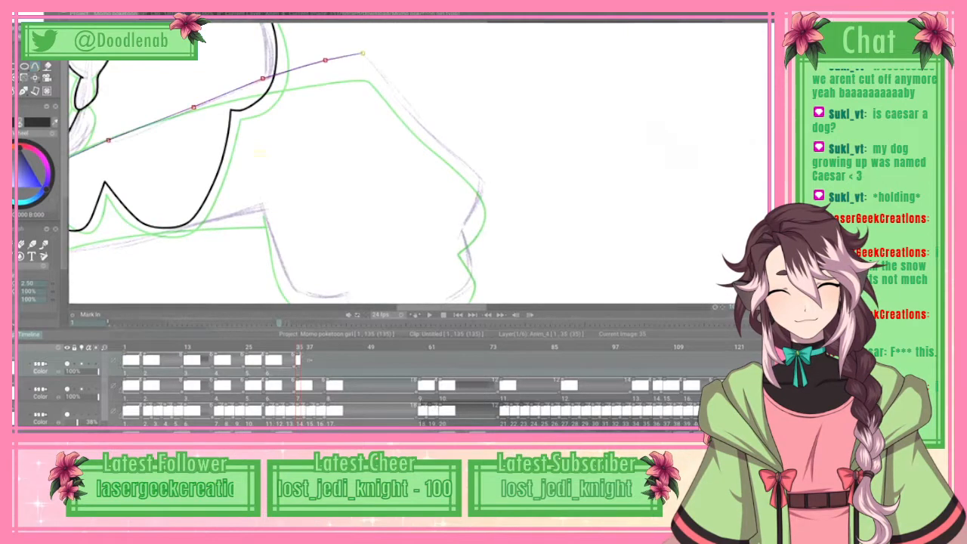
pyautogui.click(370, 59)
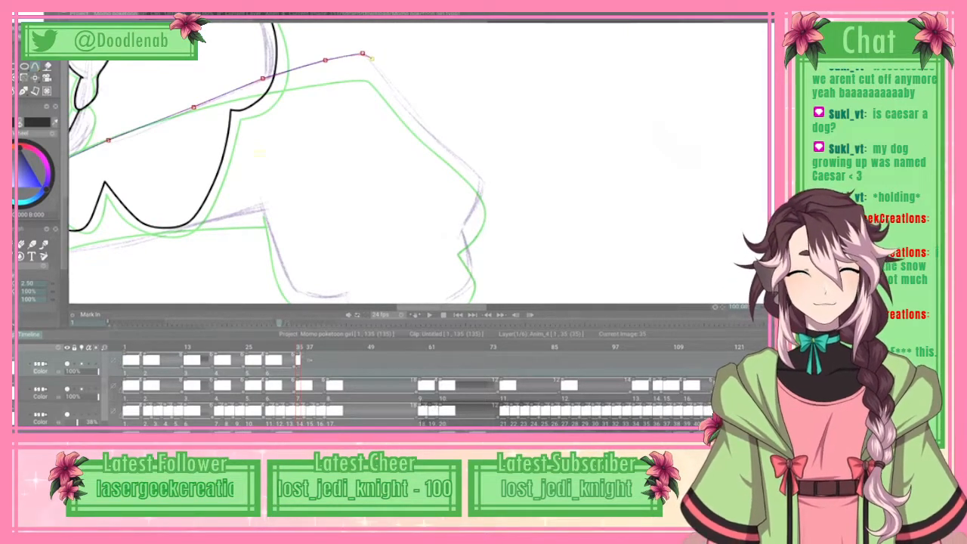
pyautogui.click(404, 108)
pyautogui.click(450, 153)
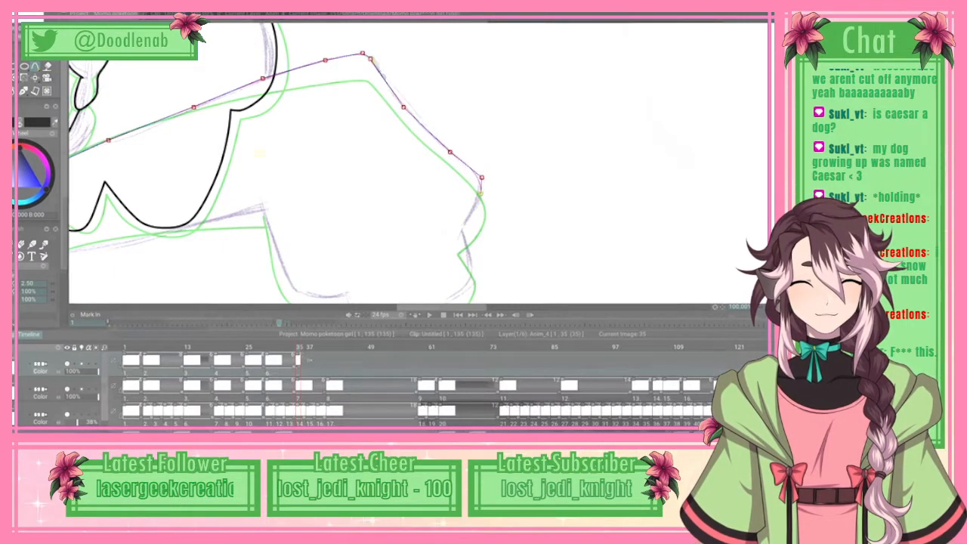
pyautogui.click(481, 193)
pyautogui.click(474, 211)
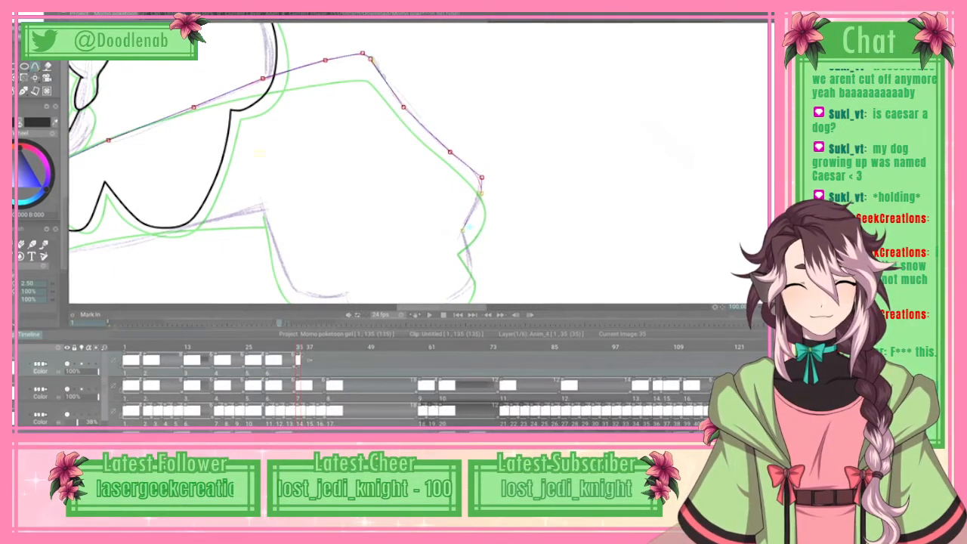
pyautogui.click(462, 230)
pyautogui.click(462, 230)
pyautogui.click(473, 256)
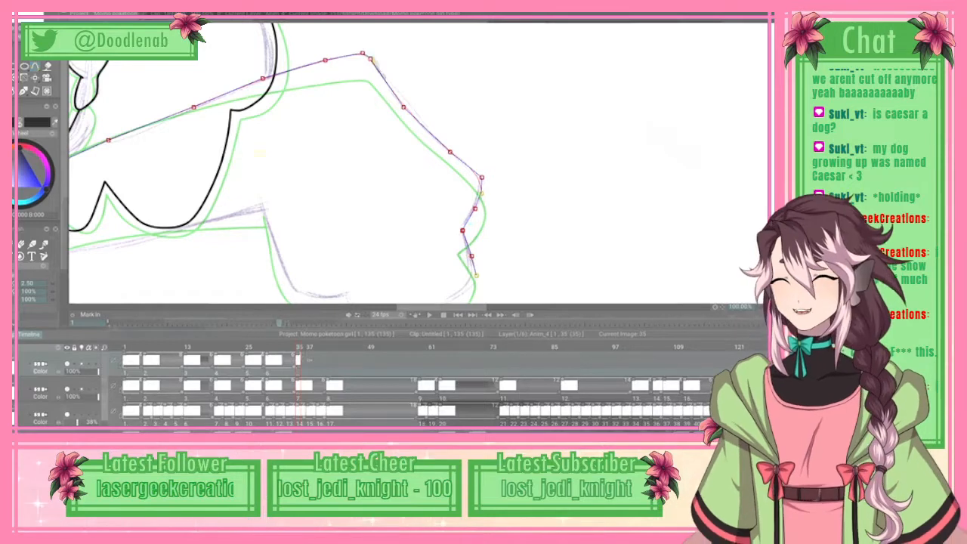
# Step: Extend the spline around the sleeve's lower corner and along its curved bottom edge to the next corner
pyautogui.scroll(-4, 415, 163)
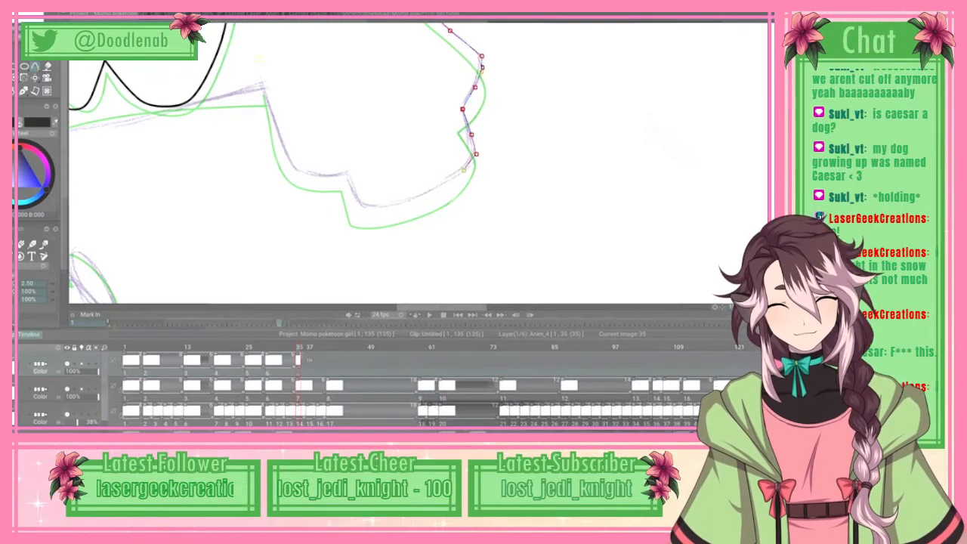
pyautogui.click(458, 176)
pyautogui.click(420, 198)
pyautogui.click(376, 207)
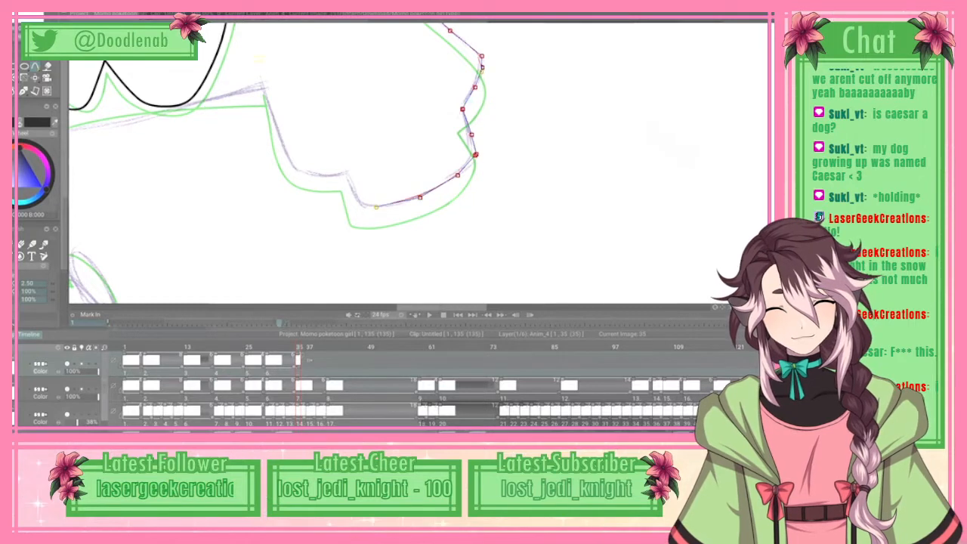
pyautogui.moveTo(376, 207); pyautogui.dragTo(387, 206)
pyautogui.click(364, 206)
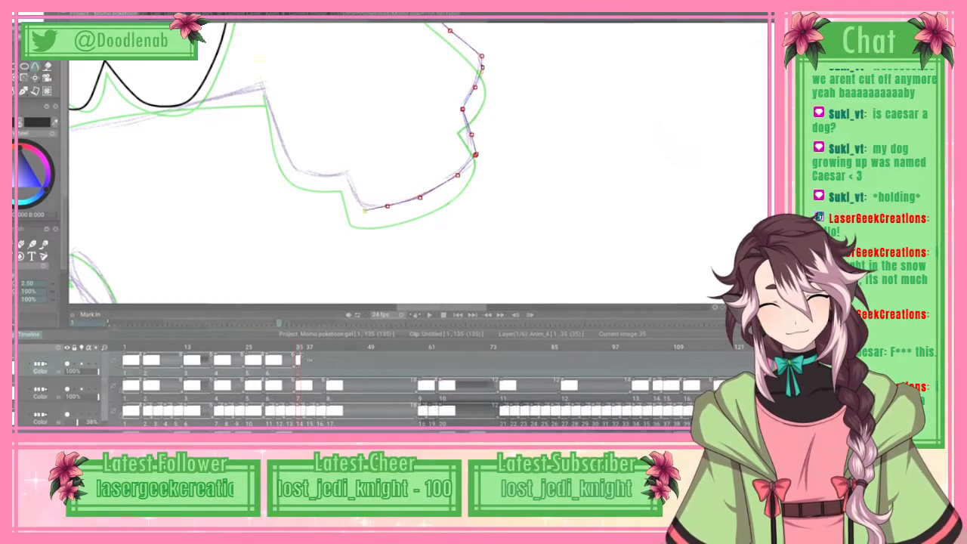
# Step: Carry the spline around the step in the sleeve's bottom edge up to the underarm line and ink the outline in black
pyautogui.click(346, 173)
pyautogui.click(328, 176)
pyautogui.click(303, 172)
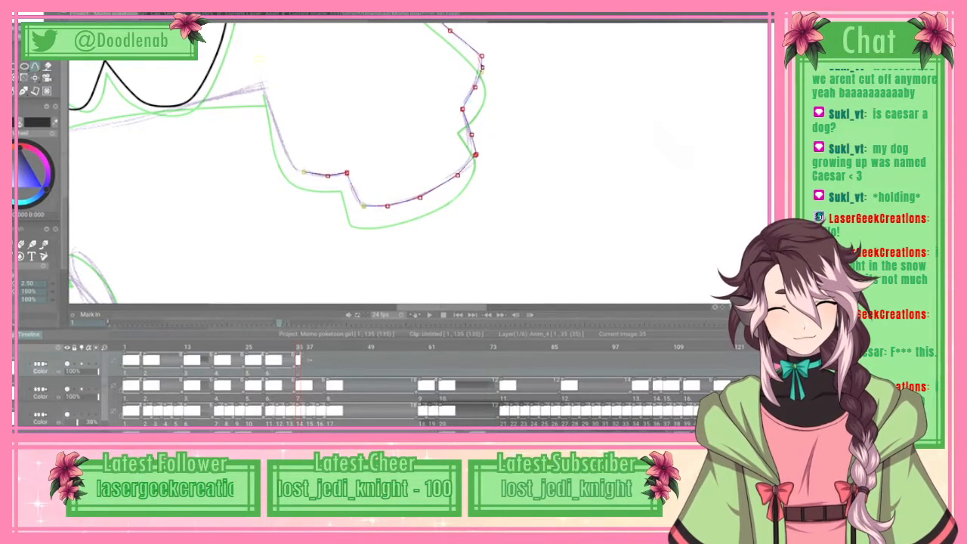
pyautogui.click(289, 160)
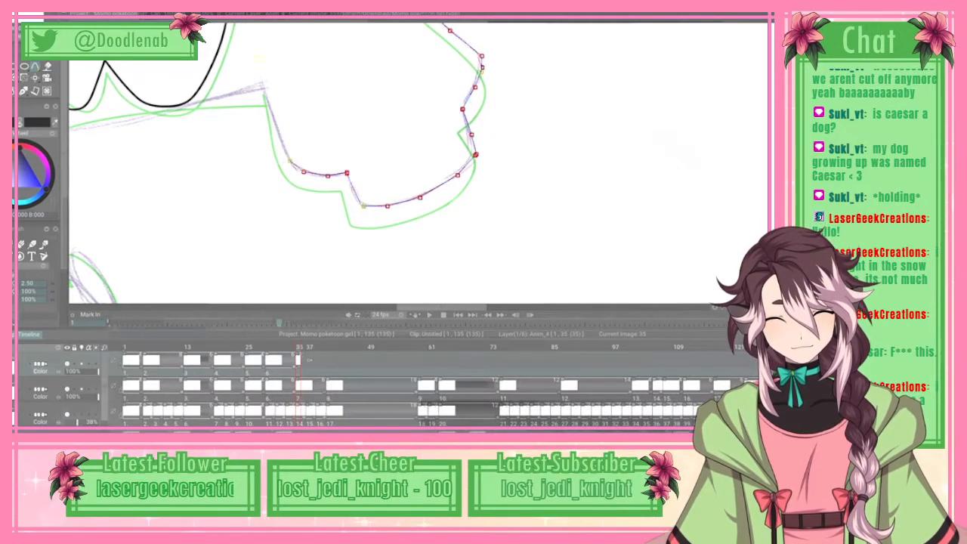
pyautogui.click(280, 133)
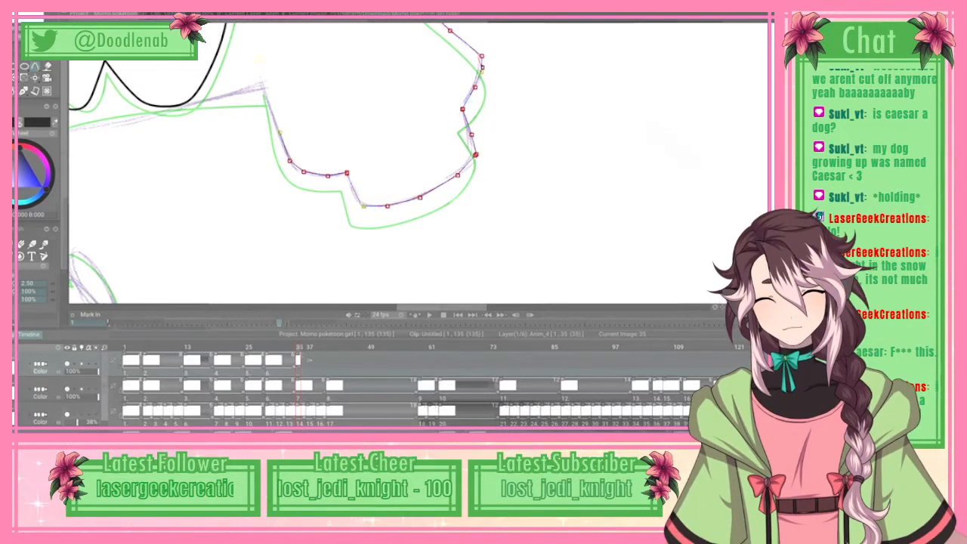
pyautogui.press('Return')
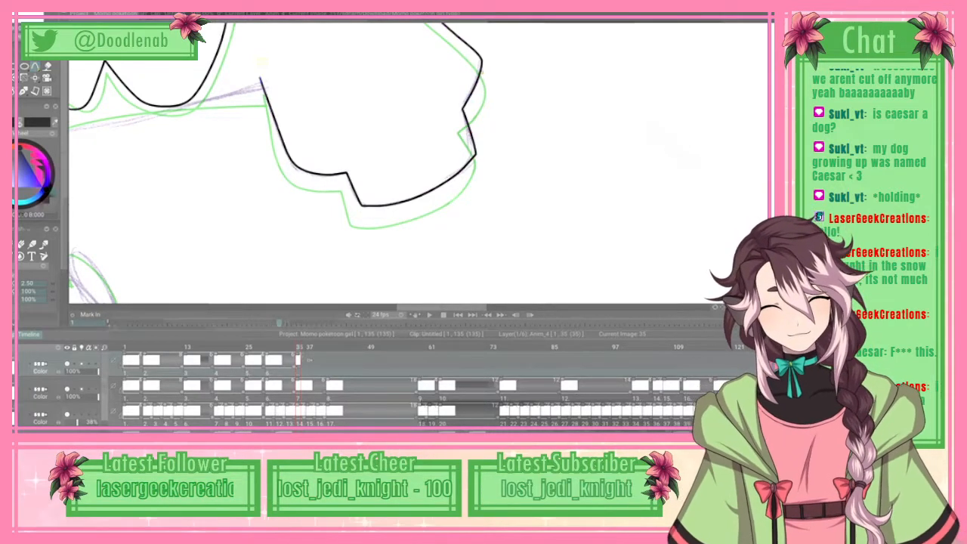
# Step: Trace the underside of the right-hand arm with a spline from beside the bow to the sleeve and ink it in black
pyautogui.moveTo(474, 306); pyautogui.dragTo(446, 306)
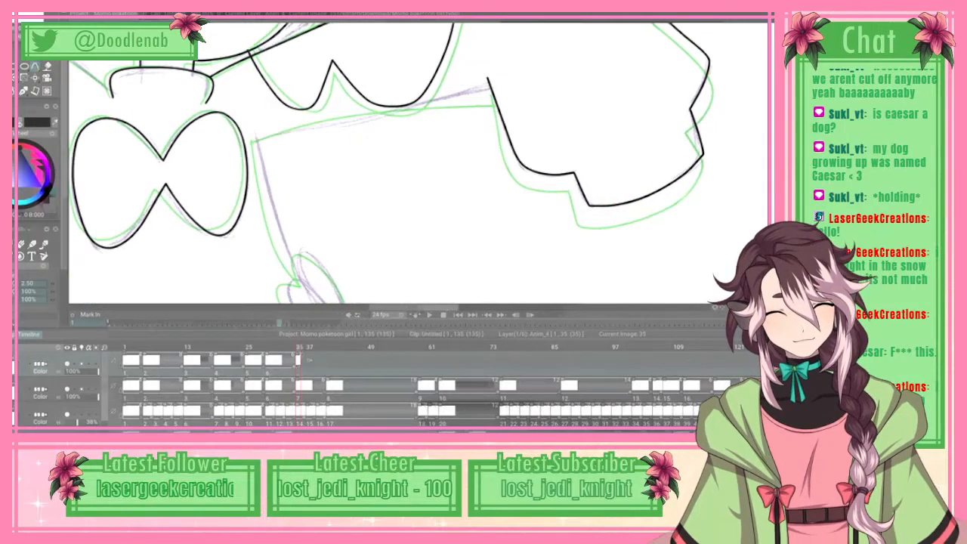
pyautogui.scroll(3, 392, 164)
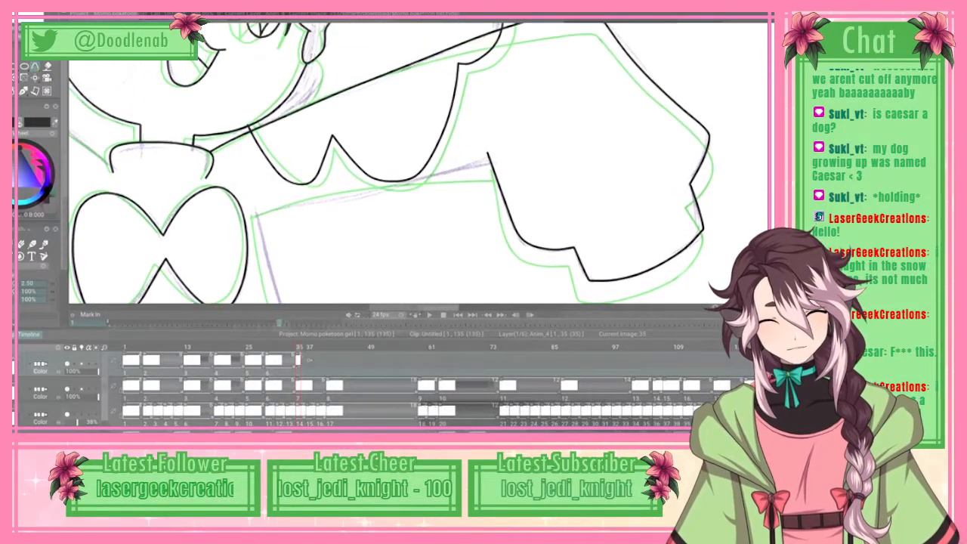
pyautogui.click(258, 214)
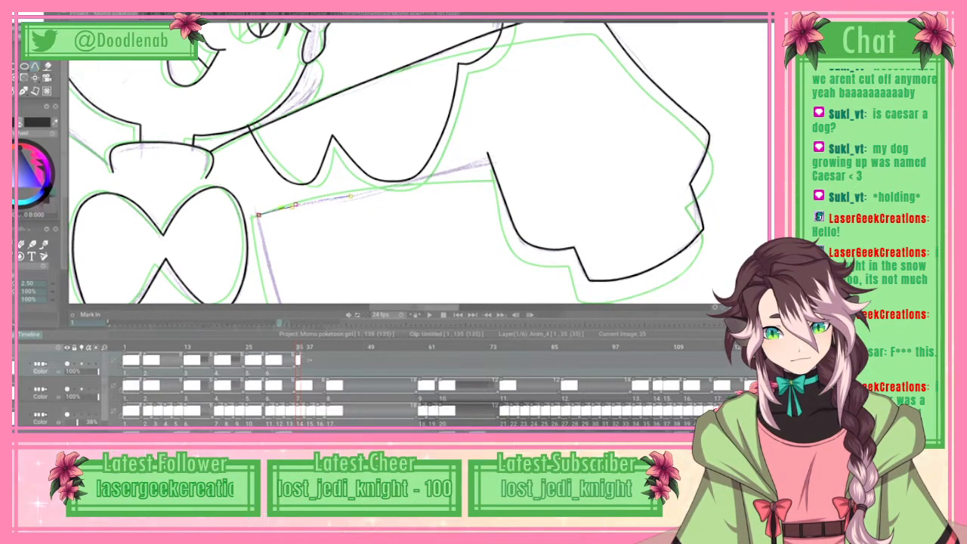
pyautogui.click(413, 182)
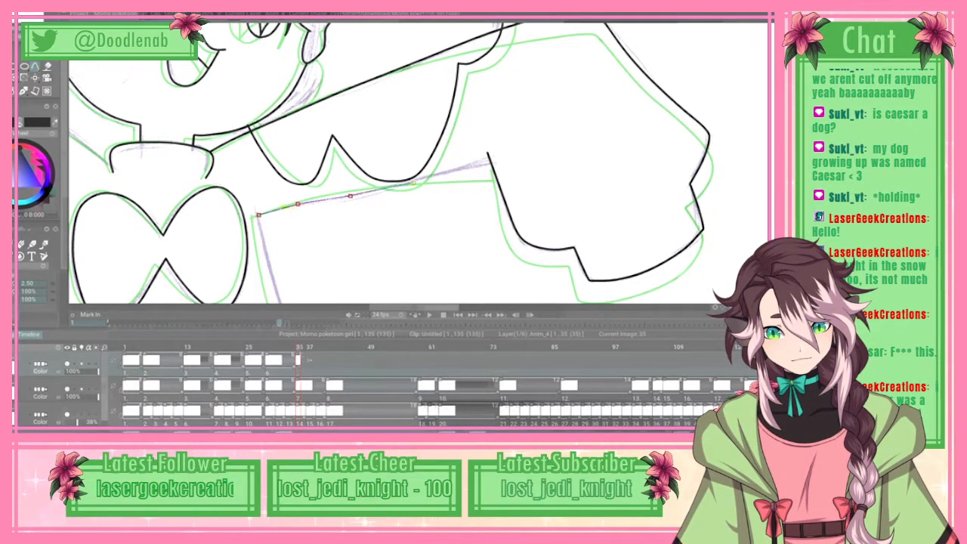
pyautogui.click(467, 166)
pyautogui.click(467, 166)
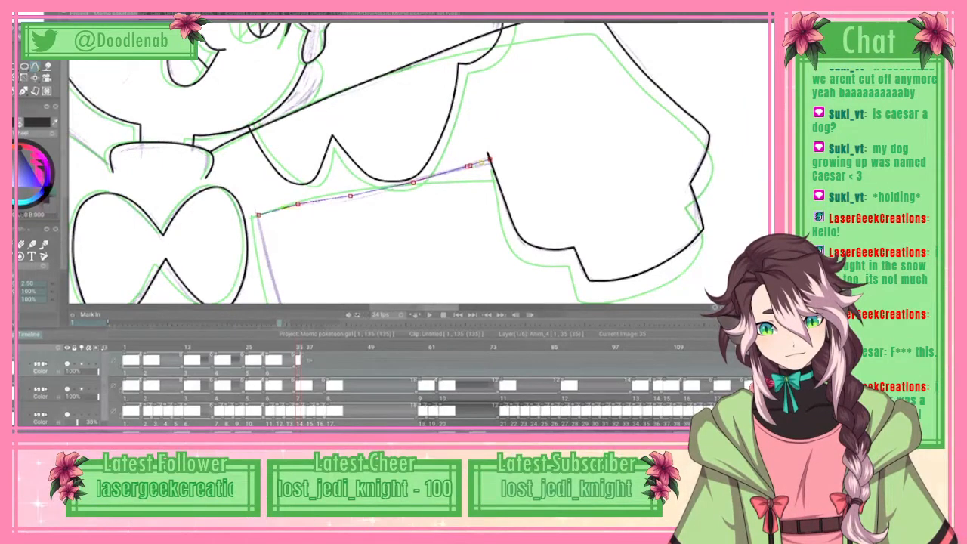
pyautogui.moveTo(470, 165); pyautogui.dragTo(446, 172)
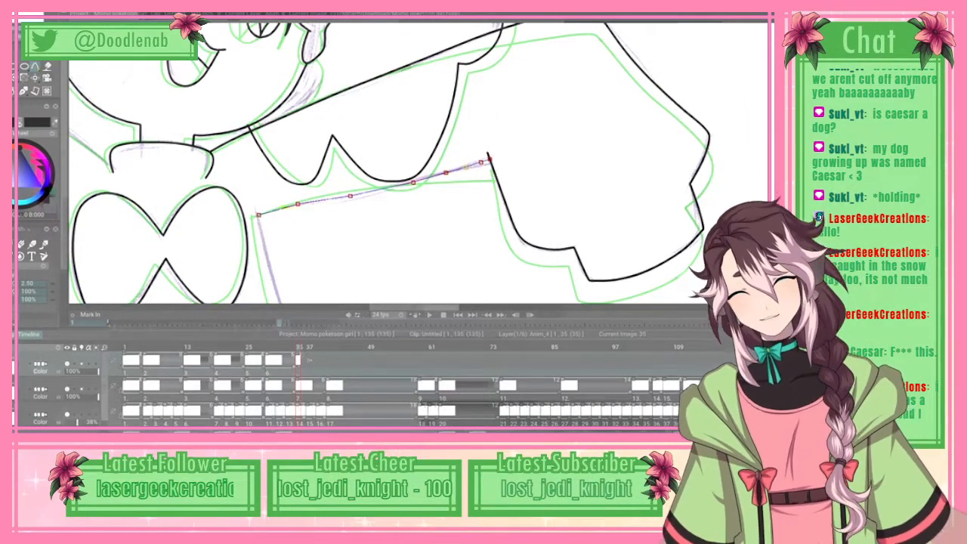
pyautogui.rightClick(446, 173)
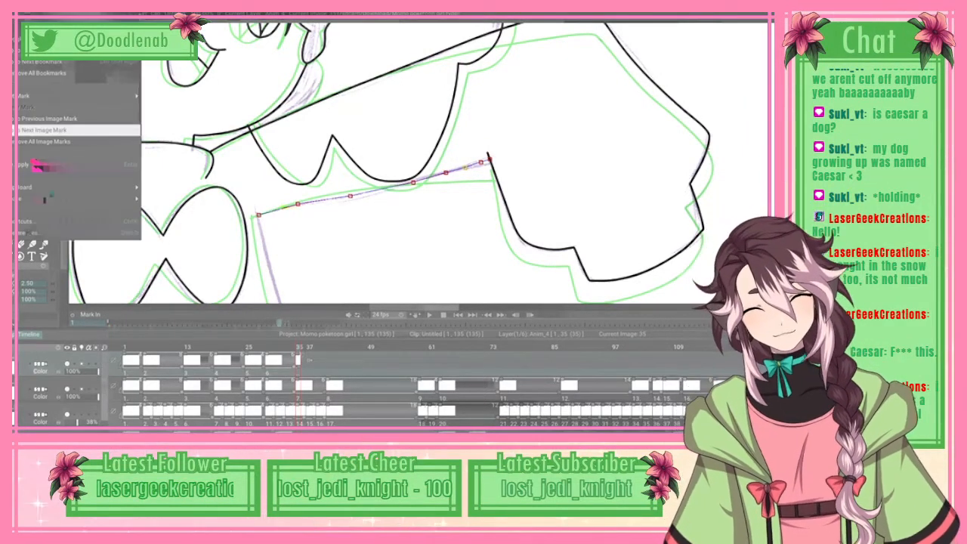
pyautogui.click(76, 165)
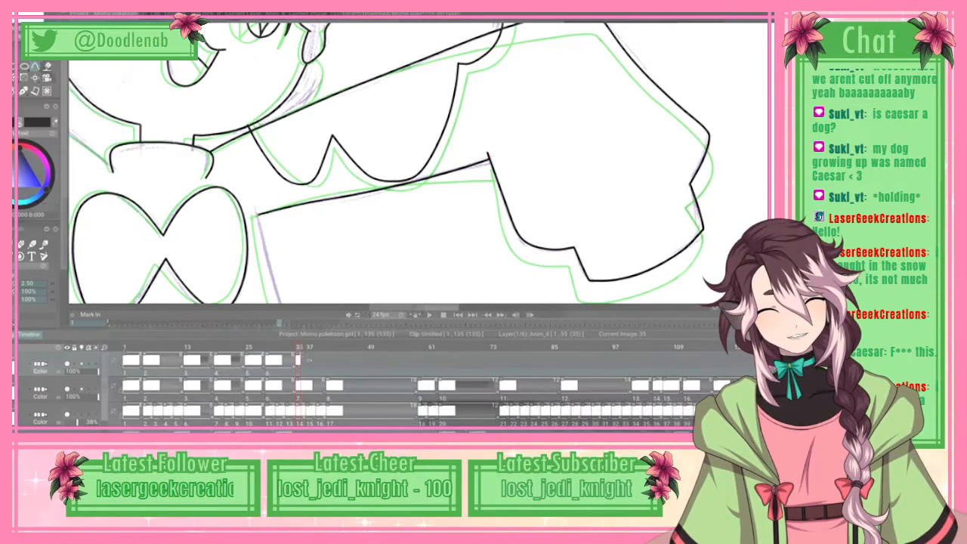
# Step: Trace the torso's right-hand side with a spline from the underarm, past the side bow and around the hem's corner
pyautogui.scroll(5, 420, 164)
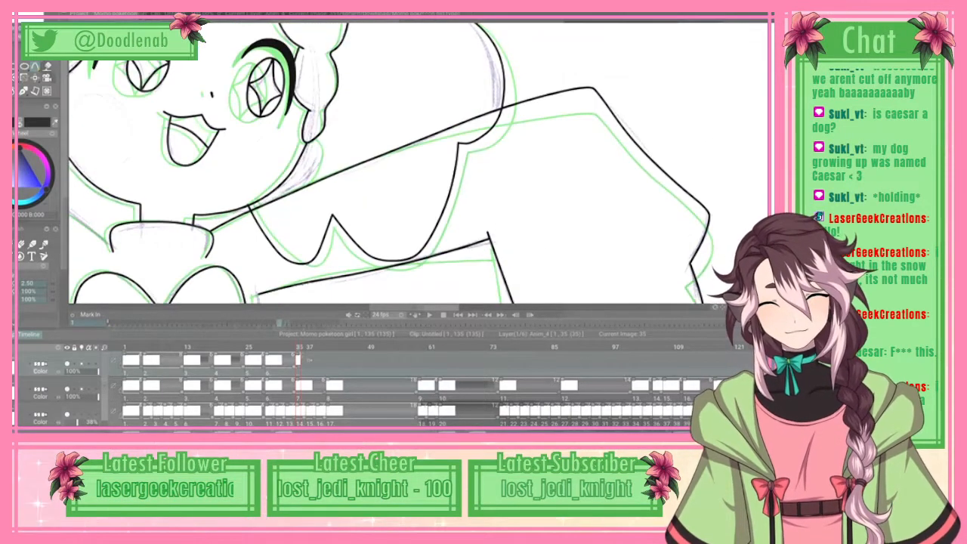
pyautogui.scroll(-1, 419, 163)
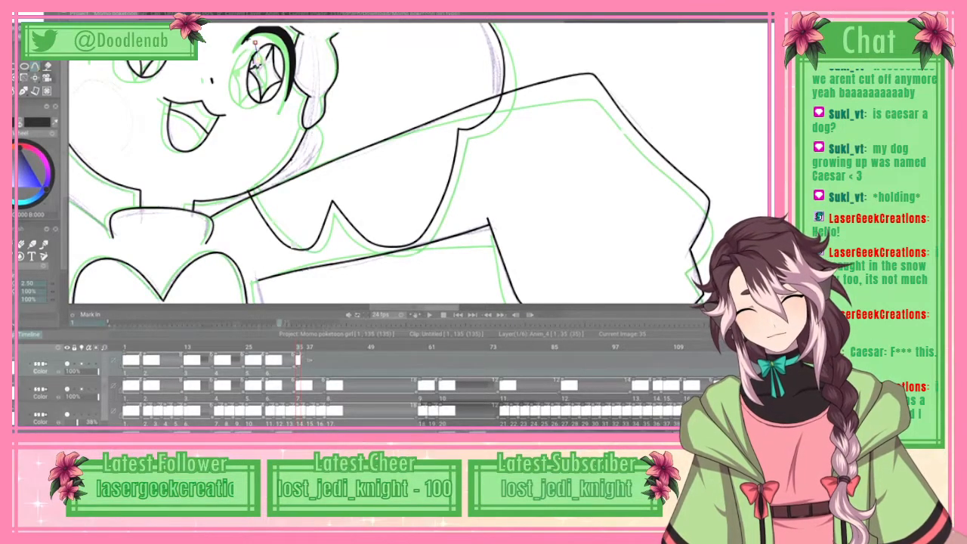
pyautogui.moveTo(256, 45)
pyautogui.mouseDown()
pyautogui.moveTo(294, 175)
pyautogui.moveTo(297, 136)
pyautogui.moveTo(356, 158)
pyautogui.mouseUp()
pyautogui.click(350, 181)
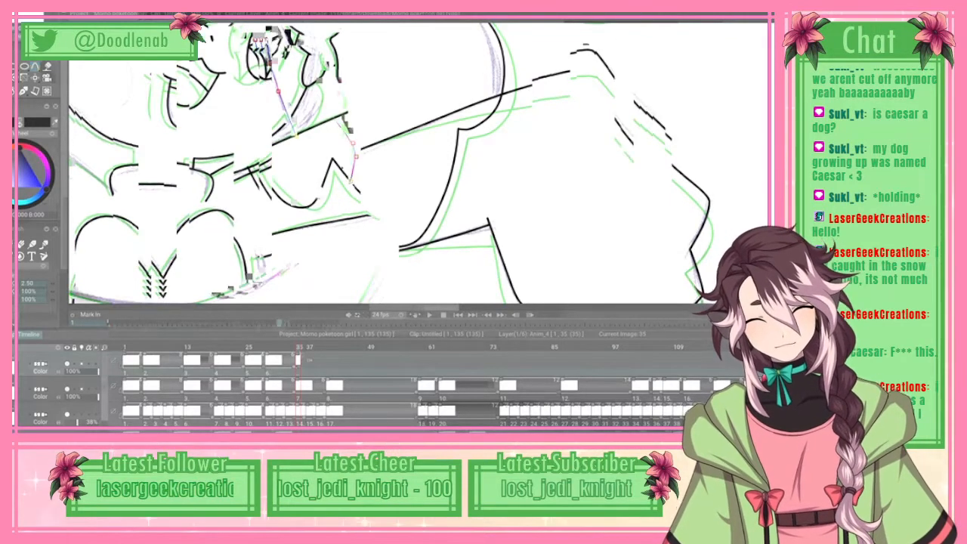
pyautogui.click(327, 226)
pyautogui.moveTo(327, 226)
pyautogui.mouseDown()
pyautogui.moveTo(527, 227)
pyautogui.moveTo(527, 161)
pyautogui.mouseUp()
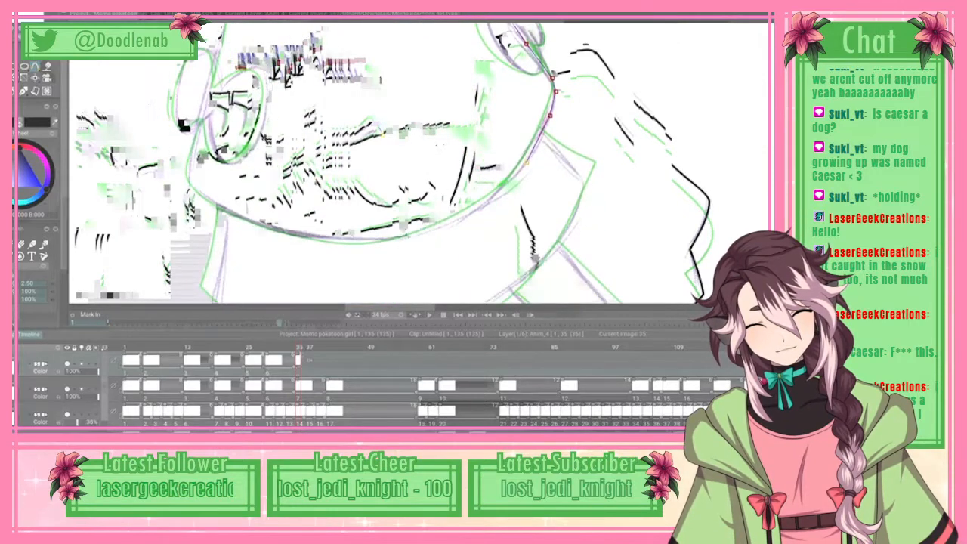
# Step: Continue the spline along the curved hem to the torso's left-hand bottom corner
pyautogui.click(487, 204)
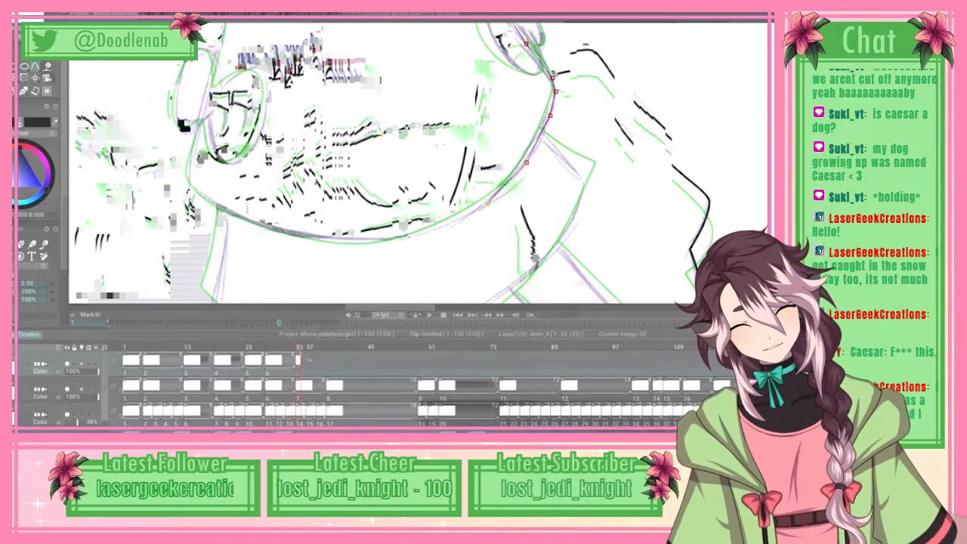
pyautogui.click(433, 230)
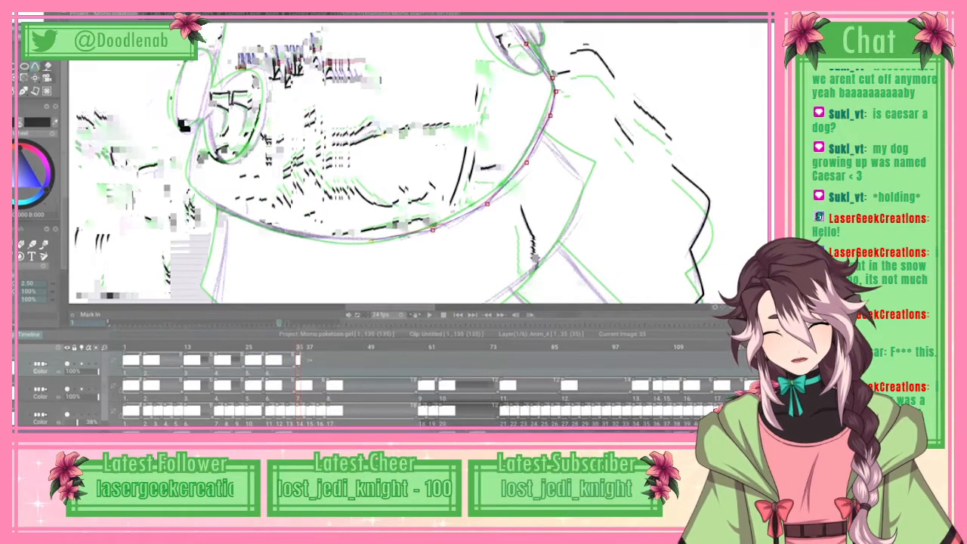
pyautogui.click(212, 202)
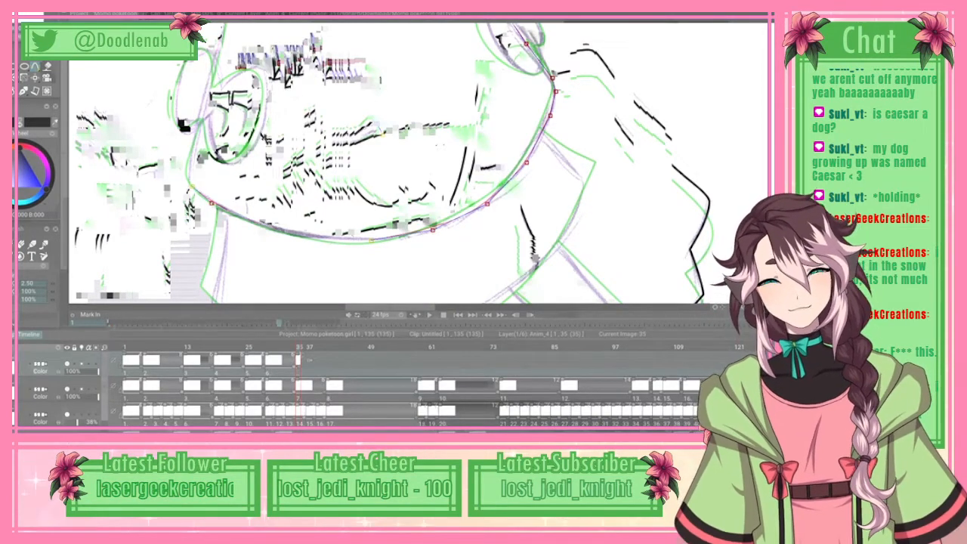
pyautogui.moveTo(604, 15); pyautogui.dragTo(604, 46)
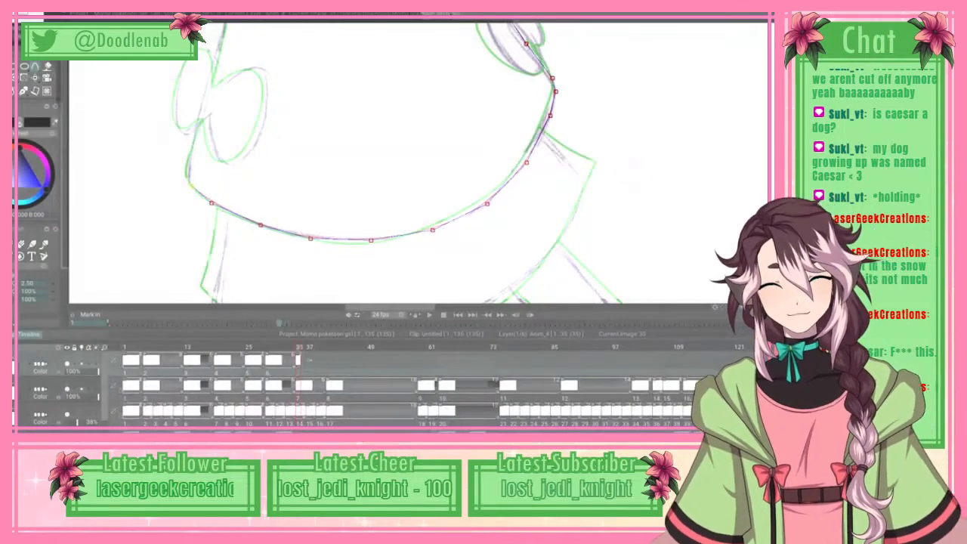
# Step: Carry the spline around the left-hand hem corner and up through the middle of the left-hand side bow
pyautogui.click(190, 172)
pyautogui.click(198, 134)
pyautogui.click(208, 90)
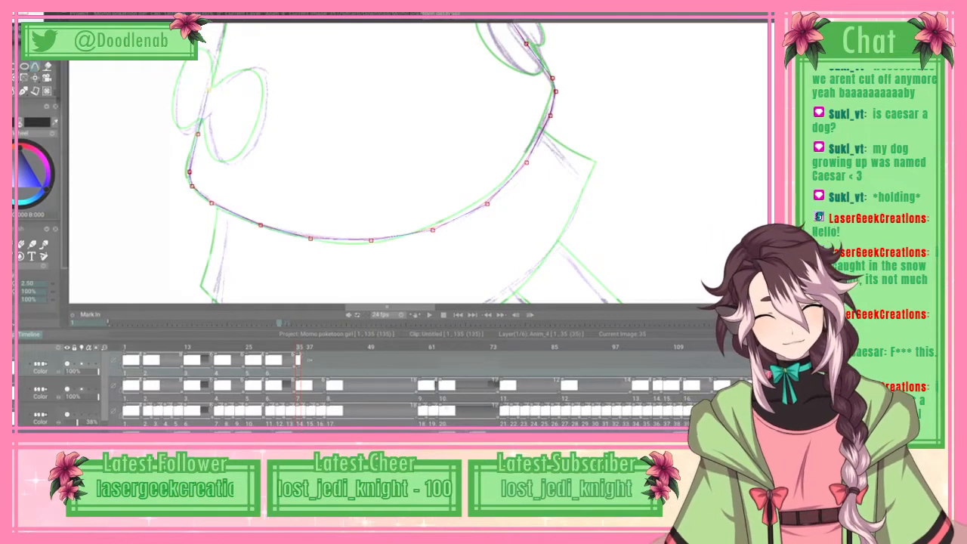
pyautogui.hscroll(-2, 419, 162)
pyautogui.scroll(5, 420, 163)
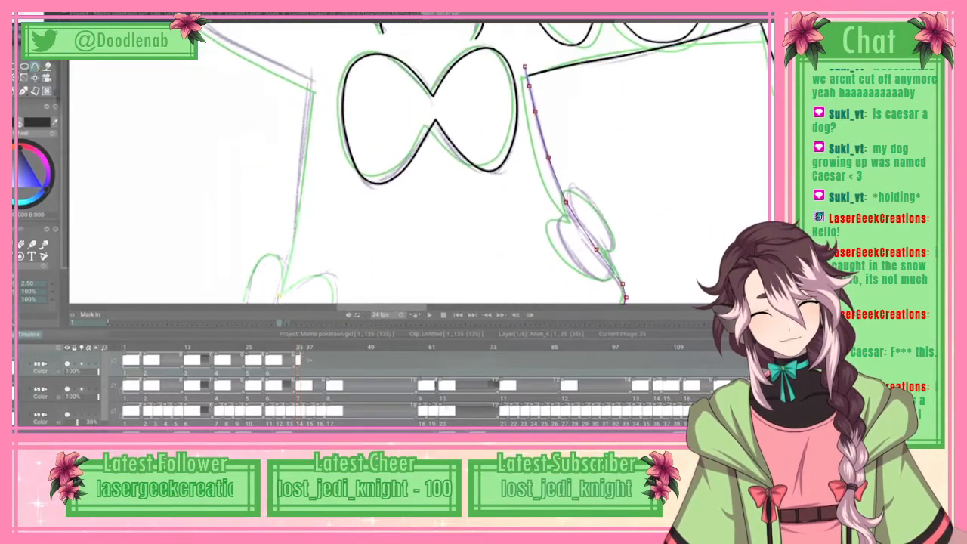
pyautogui.scroll(-1, 419, 163)
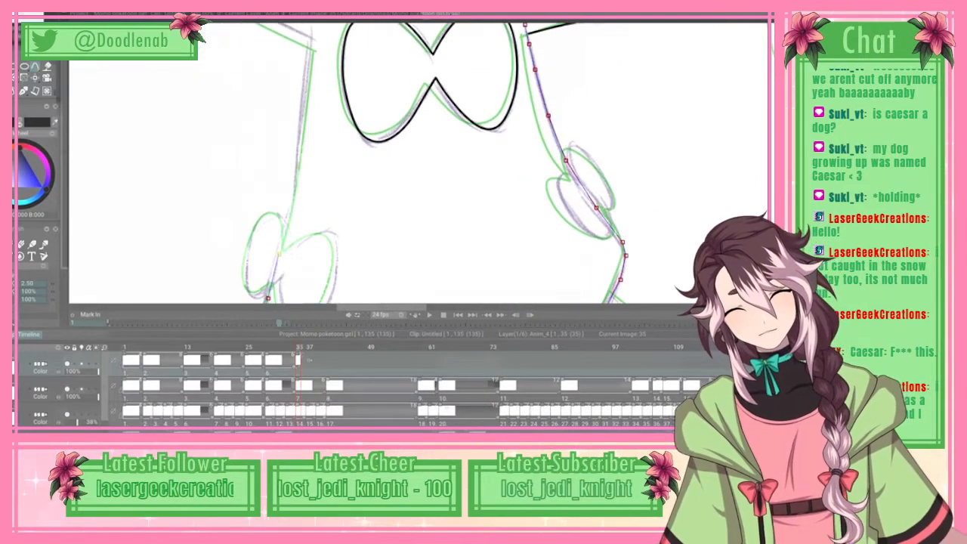
pyautogui.click(279, 254)
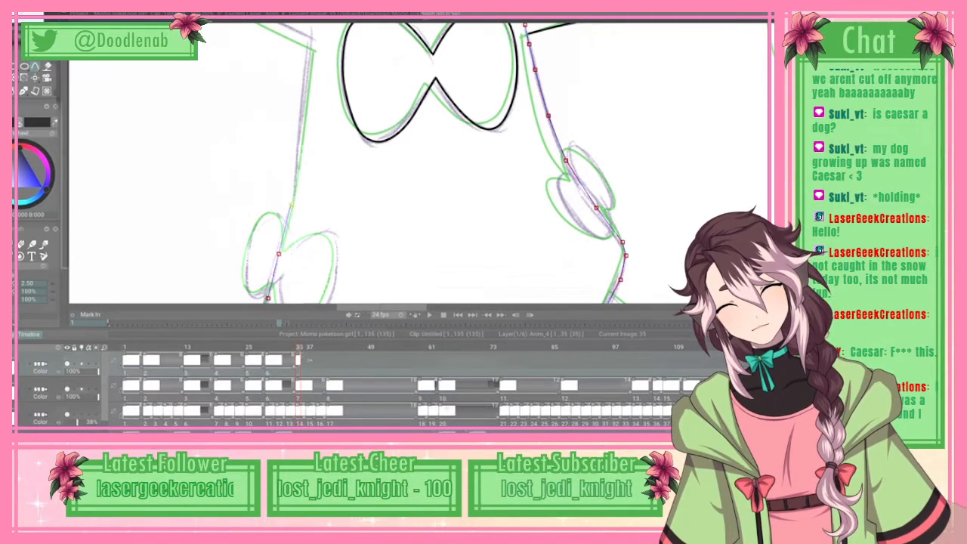
# Step: Extend the spline up the torso's left-hand side to the underarm, fit it to the sketch and ink the outline in black
pyautogui.click(303, 98)
pyautogui.click(312, 29)
pyautogui.moveTo(303, 99); pyautogui.dragTo(306, 92)
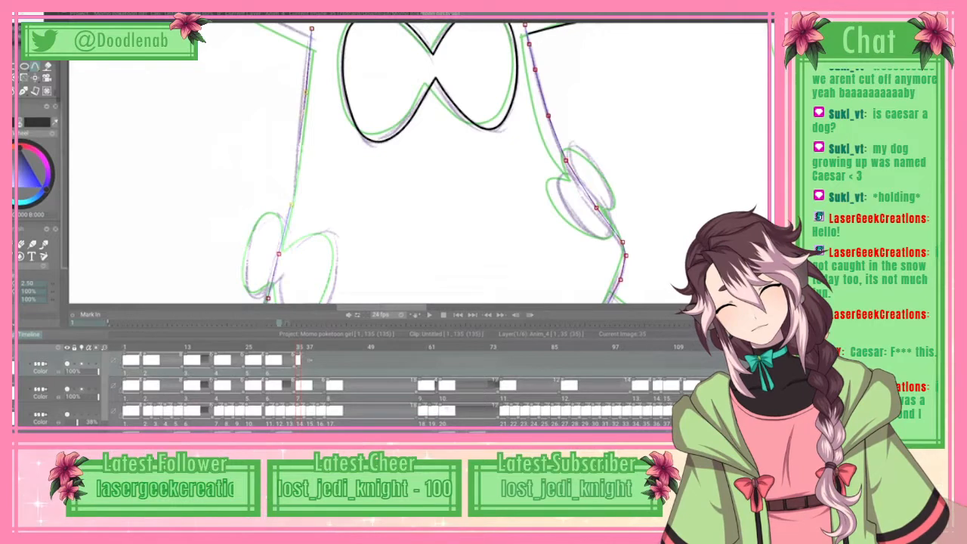
pyautogui.moveTo(300, 143); pyautogui.dragTo(299, 175)
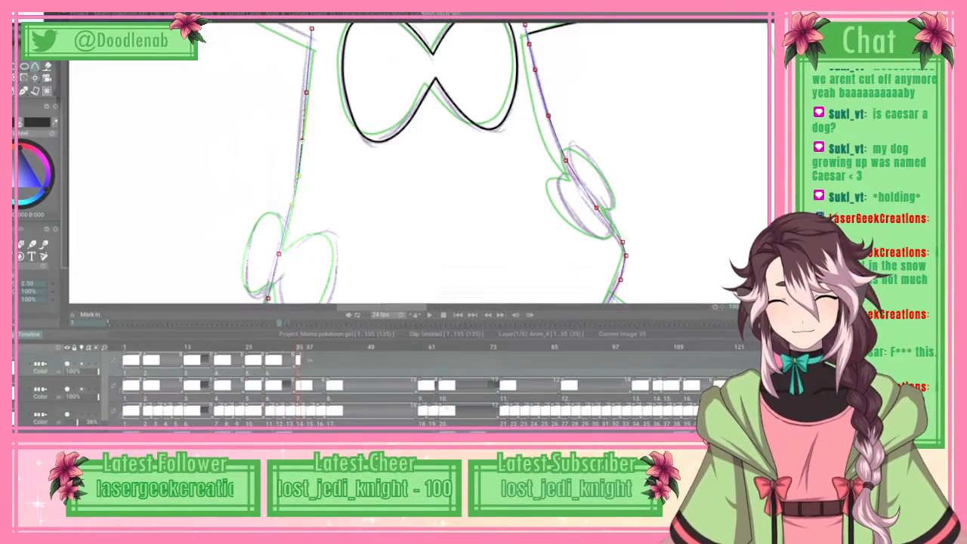
pyautogui.rightClick(35, 66)
pyautogui.click(53, 164)
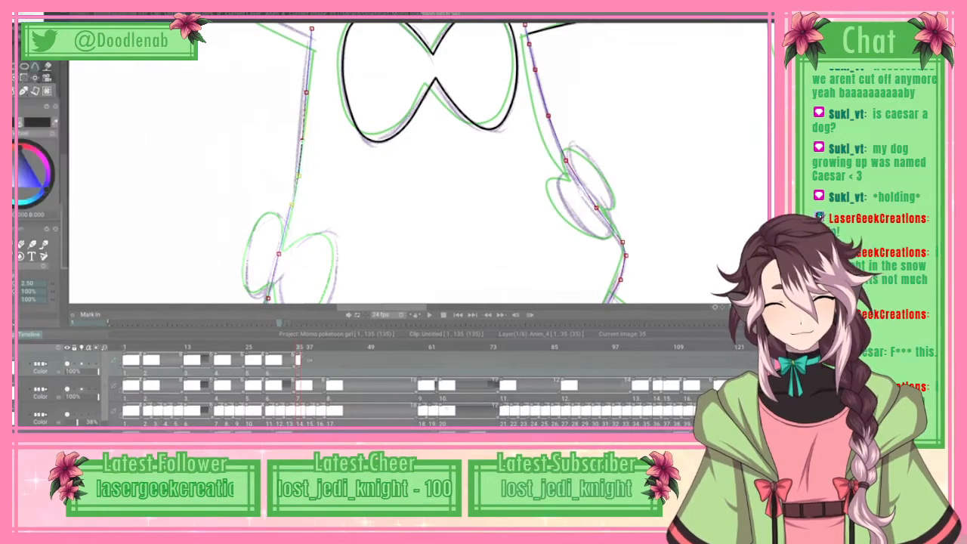
pyautogui.moveTo(420, 308); pyautogui.dragTo(430, 309)
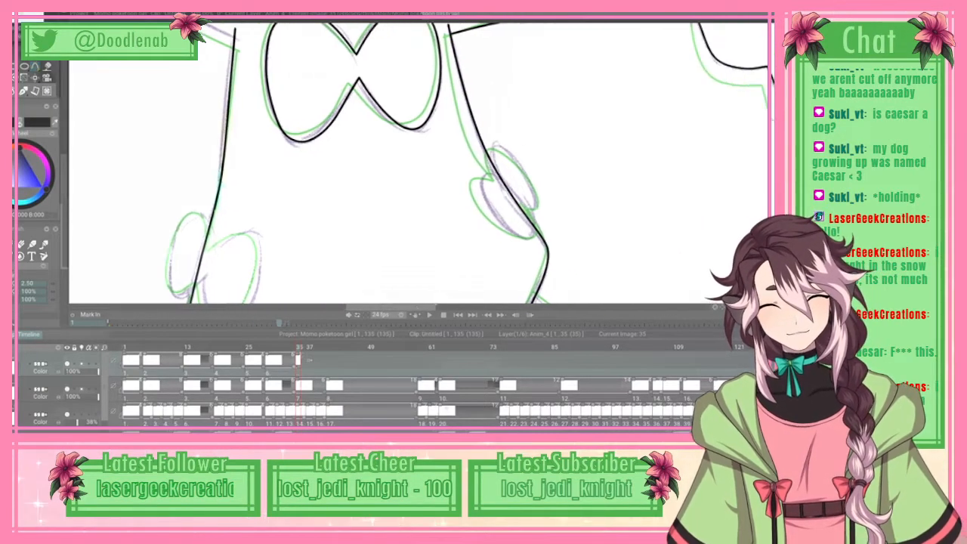
# Step: Trace the lower and upper loops of the right-hand side bow with splines and ink both in black
pyautogui.moveTo(771, 155)
pyautogui.mouseDown()
pyautogui.moveTo(771, 183)
pyautogui.moveTo(771, 154)
pyautogui.mouseUp()
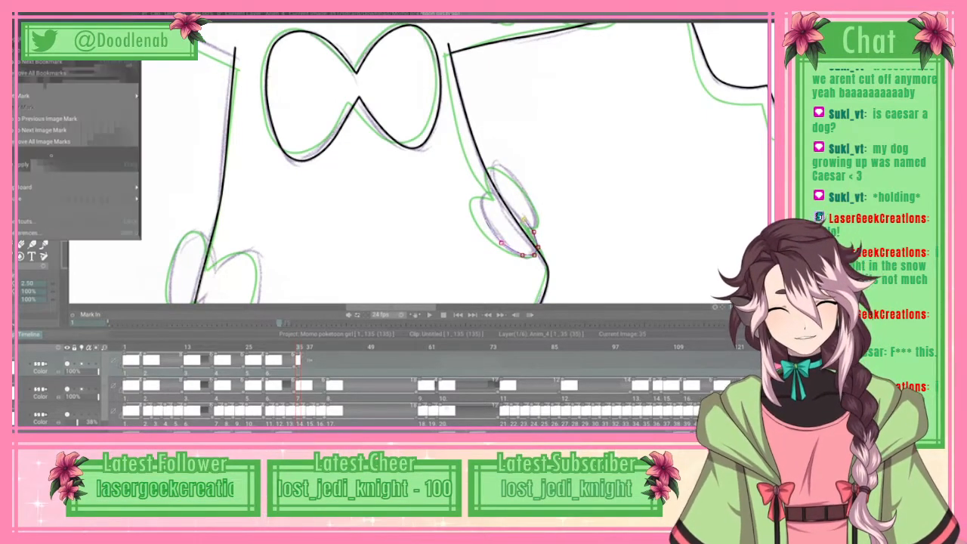
pyautogui.moveTo(491, 192); pyautogui.dragTo(537, 250)
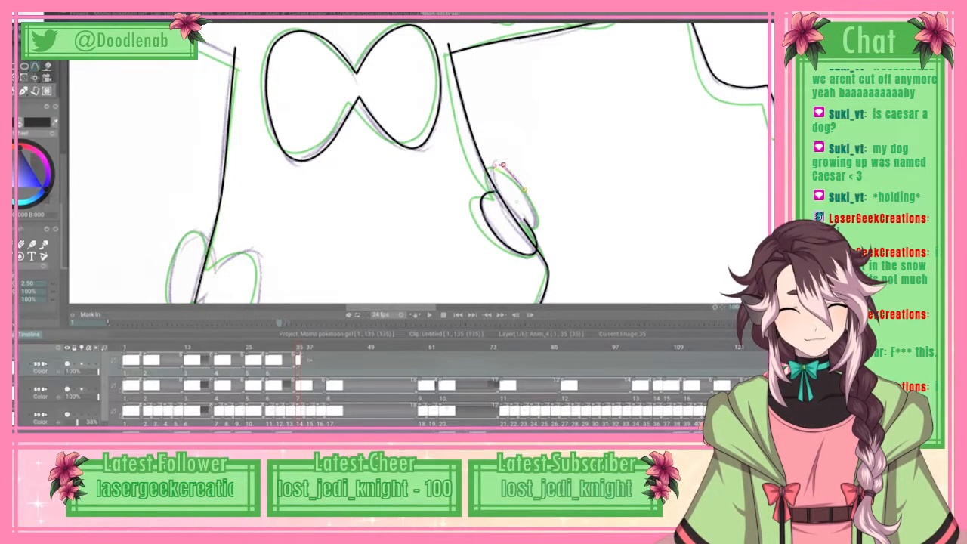
pyautogui.click(537, 215)
pyautogui.click(537, 228)
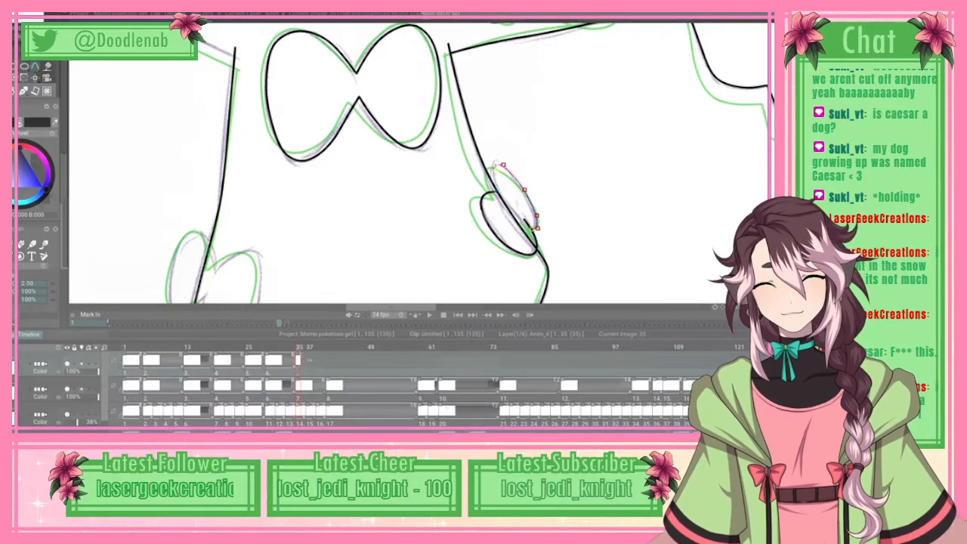
pyautogui.click(28, 15)
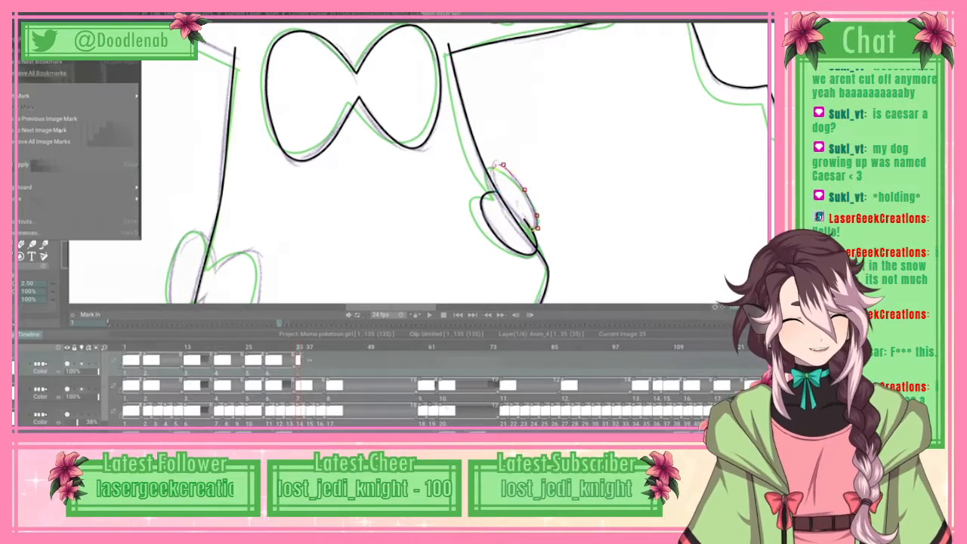
pyautogui.click(58, 164)
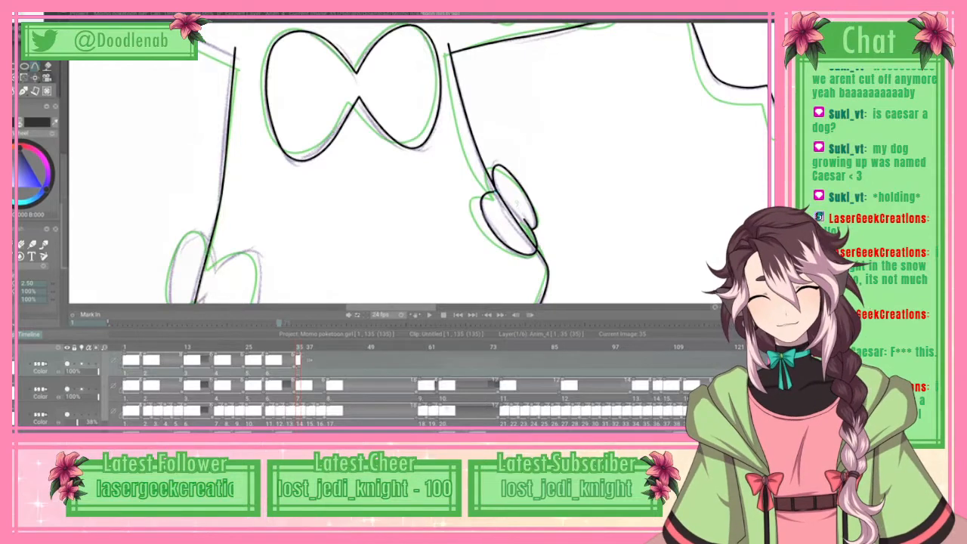
# Step: Erase the torso outline where it crosses the inside of the right-hand side bow and return to the ink brush
pyautogui.click(22, 245)
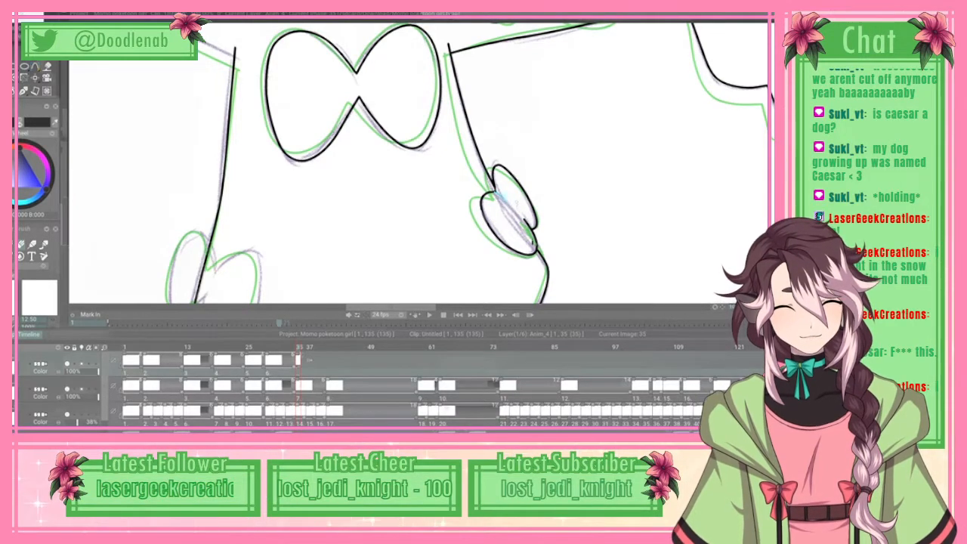
pyautogui.scroll(-2, 420, 162)
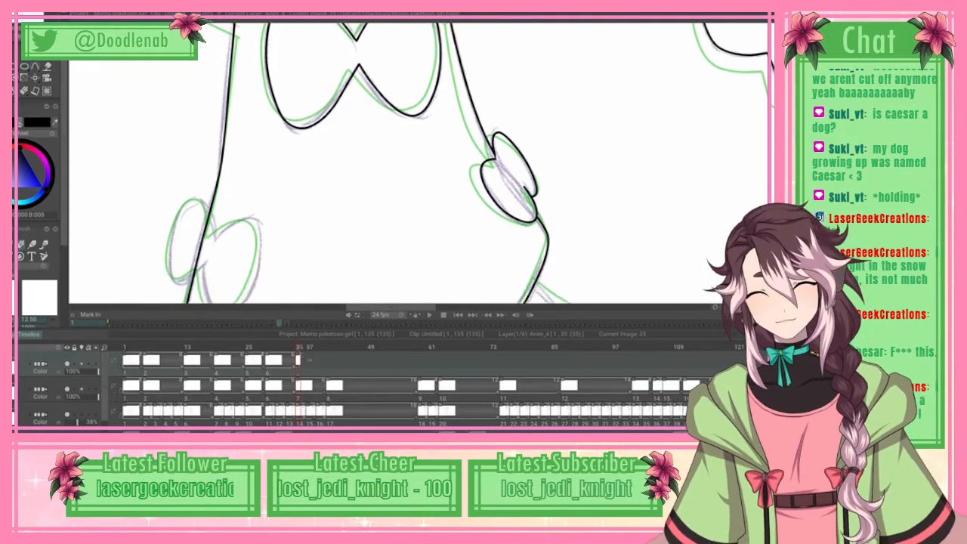
pyautogui.press('b')
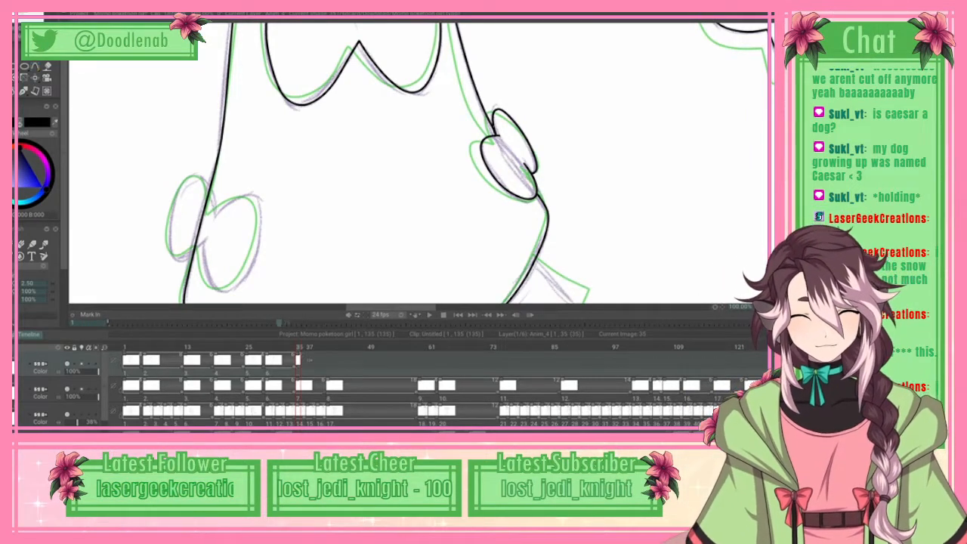
# Step: Trace the inner loop of the left-hand side bow with a spline and ink it in black
pyautogui.scroll(3, 419, 163)
pyautogui.scroll(2, 419, 163)
pyautogui.scroll(-7, 418, 163)
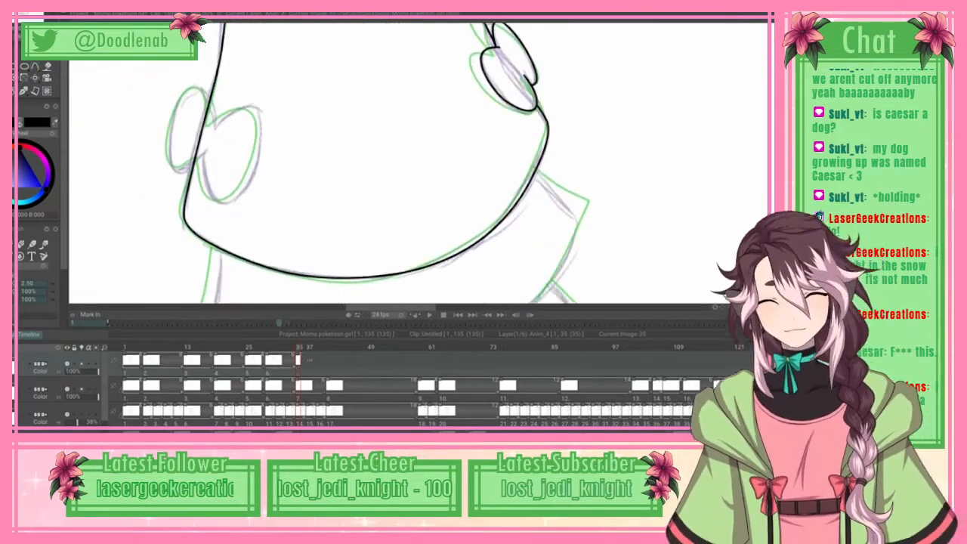
pyautogui.scroll(1, 419, 164)
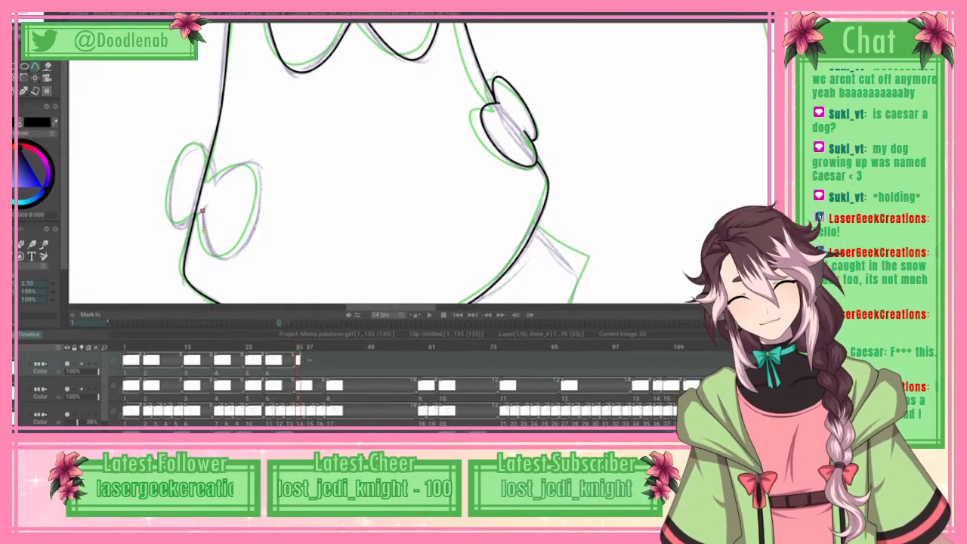
pyautogui.moveTo(203, 212)
pyautogui.mouseDown()
pyautogui.moveTo(210, 254)
pyautogui.moveTo(224, 259)
pyautogui.mouseUp()
pyautogui.click(262, 181)
pyautogui.click(256, 164)
pyautogui.click(243, 163)
pyautogui.click(228, 158)
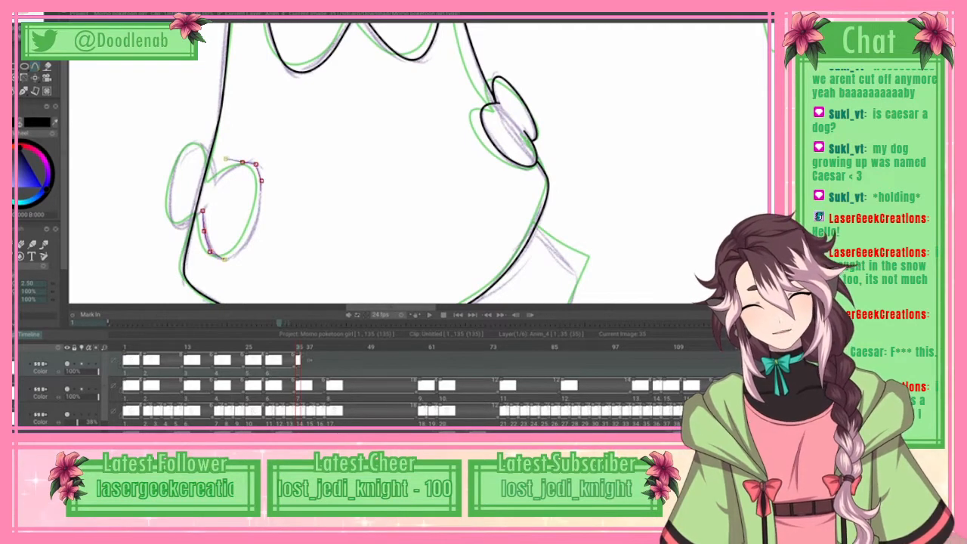
pyautogui.click(224, 174)
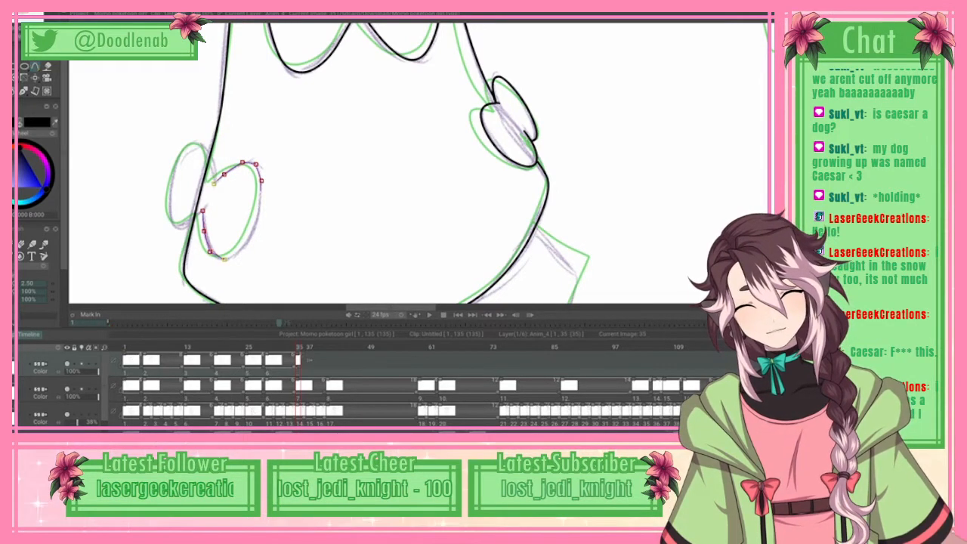
pyautogui.moveTo(225, 174); pyautogui.dragTo(223, 175)
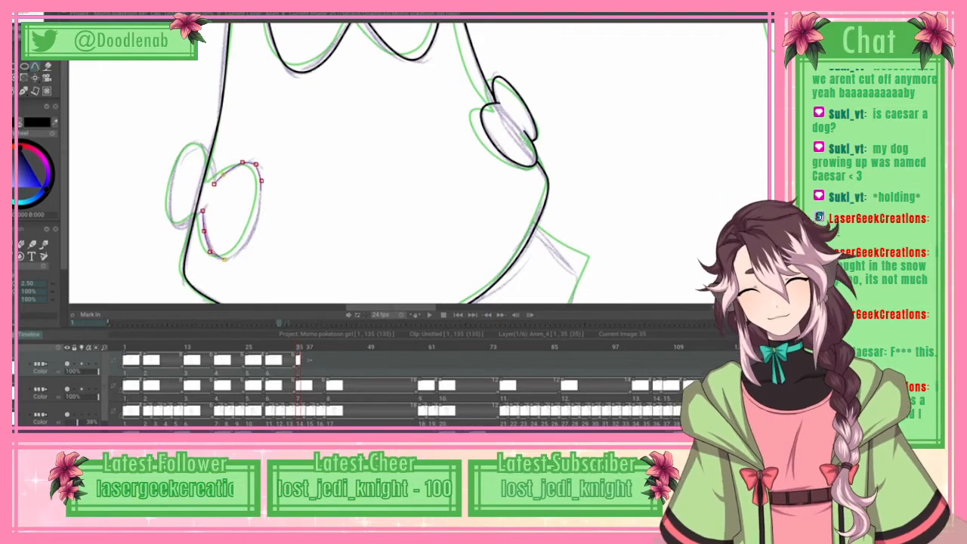
pyautogui.rightClick(142, 241)
pyautogui.click(114, 165)
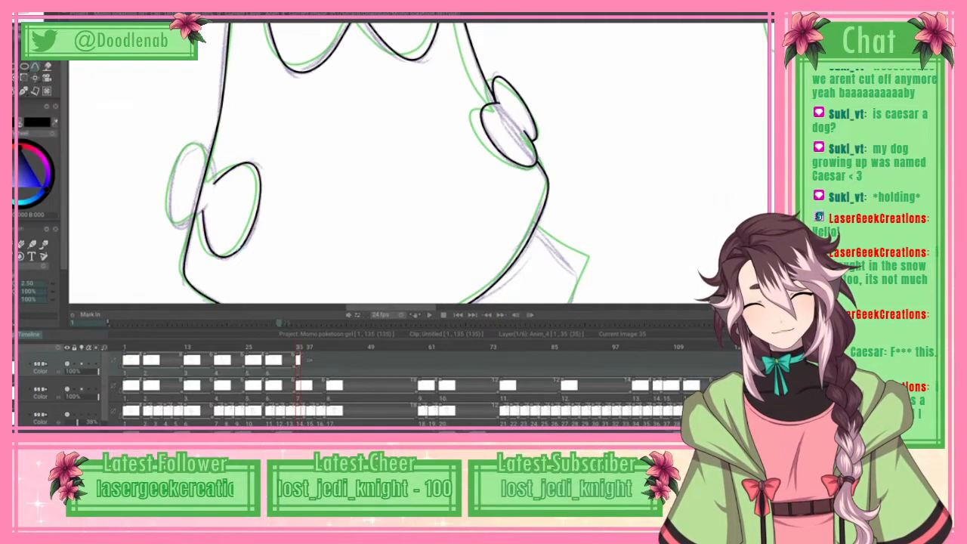
# Step: Trace the outer loop of the left-hand side bow with a spline and ink it in black
pyautogui.click(215, 181)
pyautogui.click(212, 165)
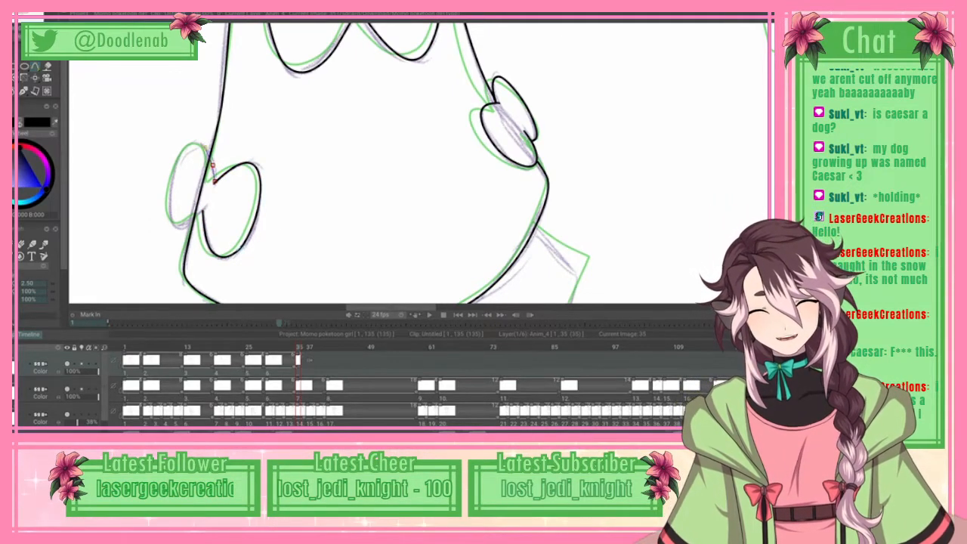
pyautogui.click(180, 159)
pyautogui.click(172, 217)
pyautogui.click(172, 217)
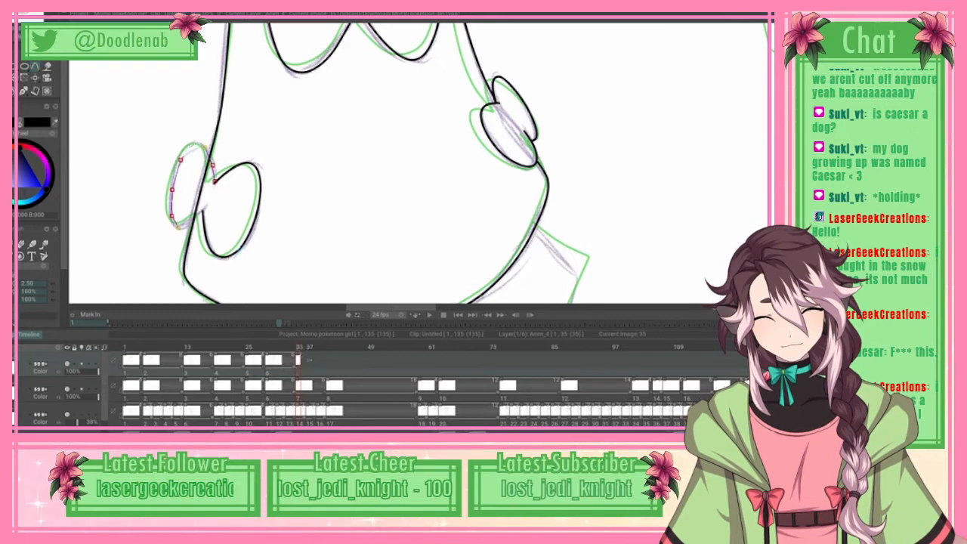
pyautogui.click(188, 225)
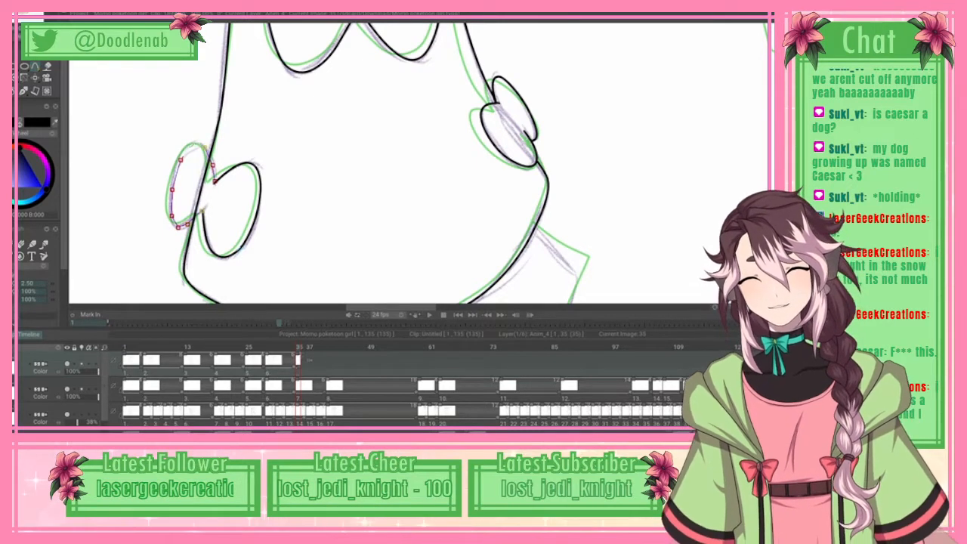
pyautogui.click(203, 211)
pyautogui.click(23, 9)
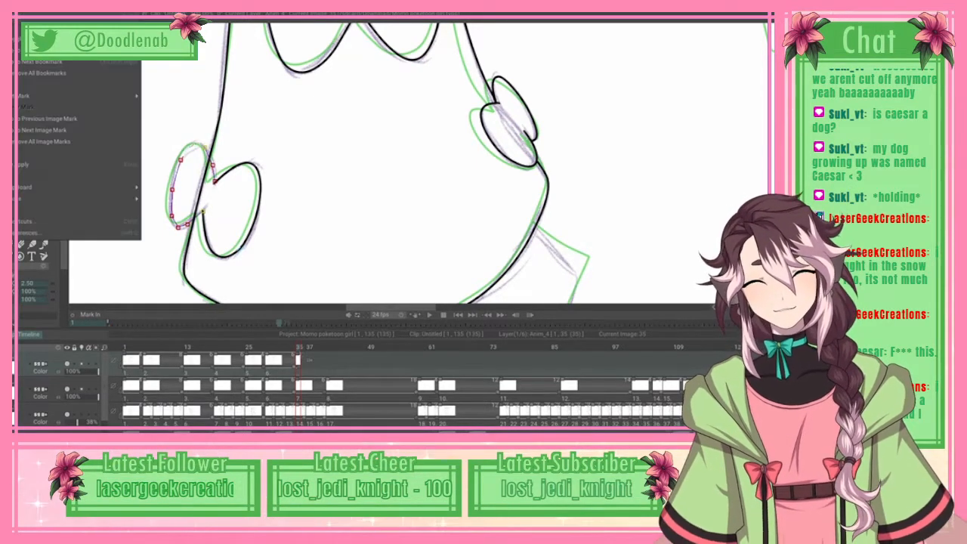
pyautogui.click(46, 164)
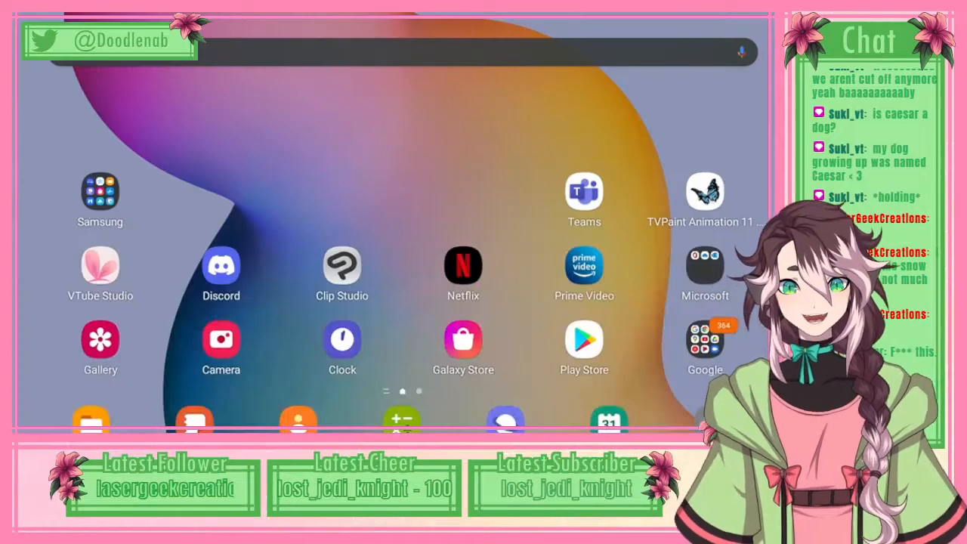
# Step: Erase the torso outline where it crosses the inside of the left-hand side bow and return to the ink brush
pyautogui.click(705, 192)
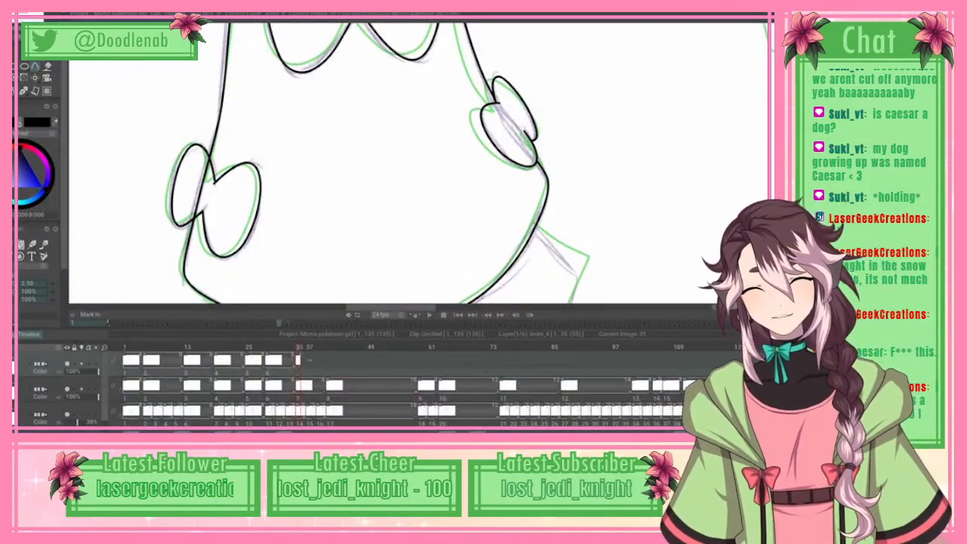
pyautogui.click(32, 244)
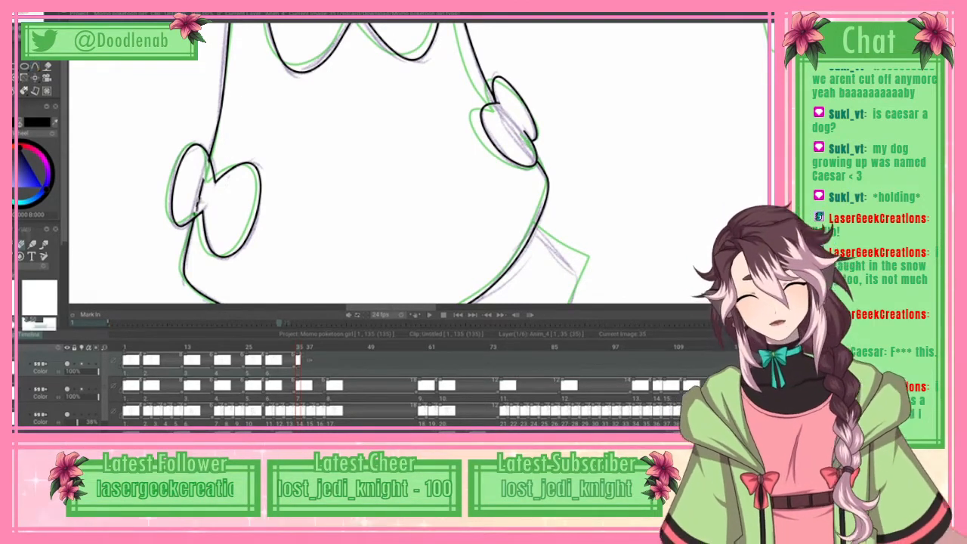
pyautogui.scroll(-5, 419, 163)
pyautogui.press('b')
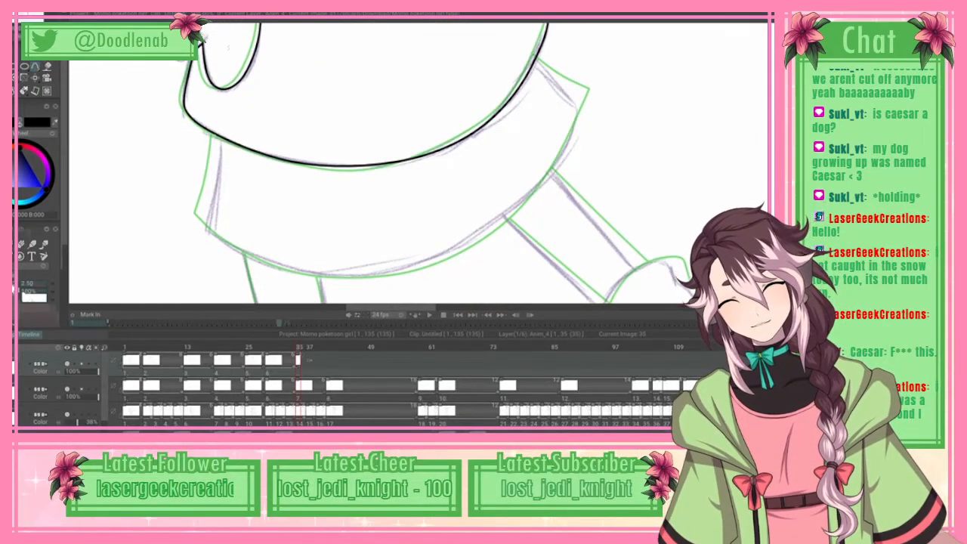
# Step: Trace the left side and the first half of the lower edge of the skirt's hem band with a spline
pyautogui.click(213, 157)
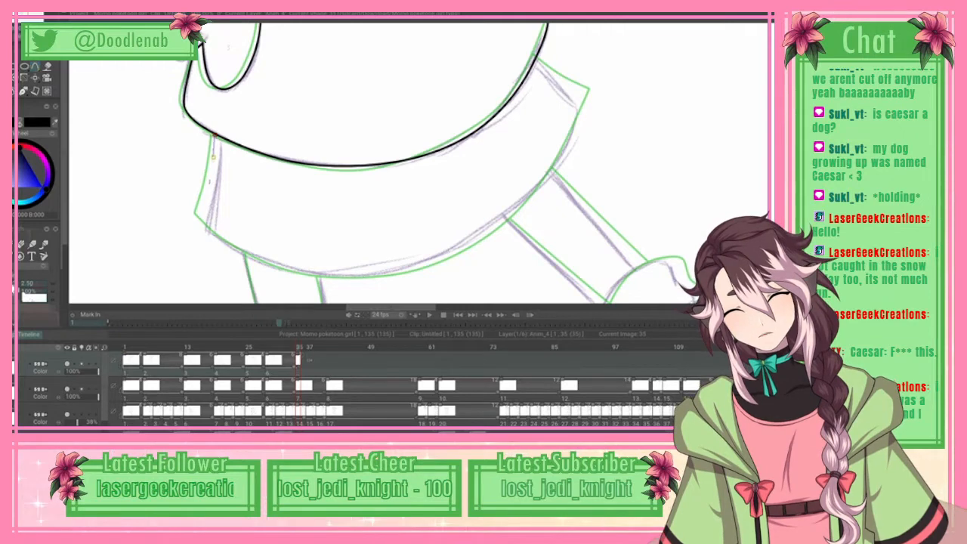
pyautogui.click(206, 198)
pyautogui.click(199, 220)
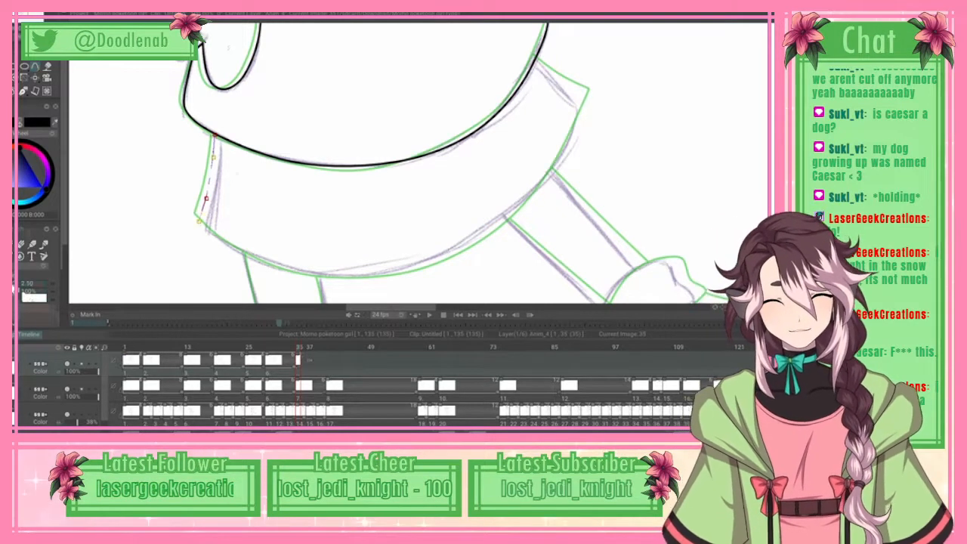
pyautogui.click(231, 248)
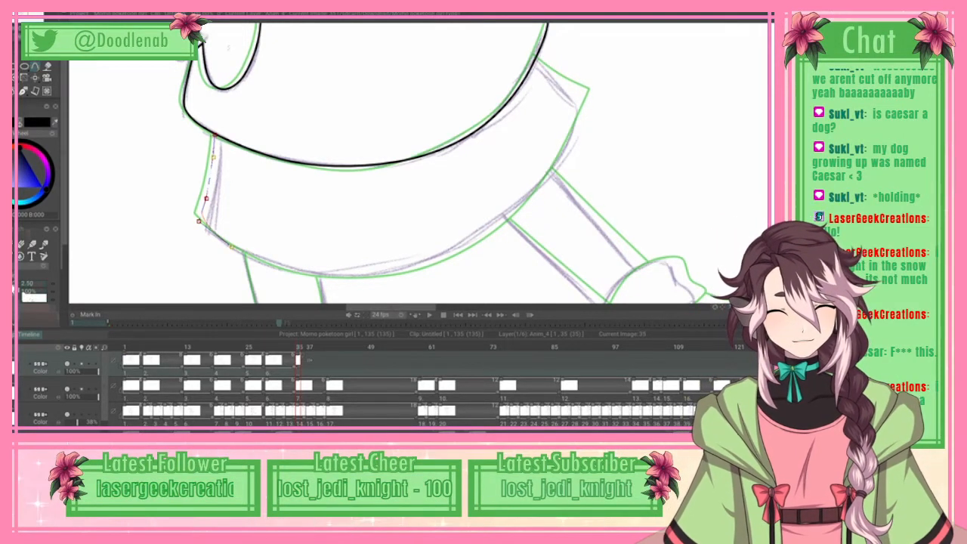
pyautogui.moveTo(232, 247); pyautogui.dragTo(198, 222)
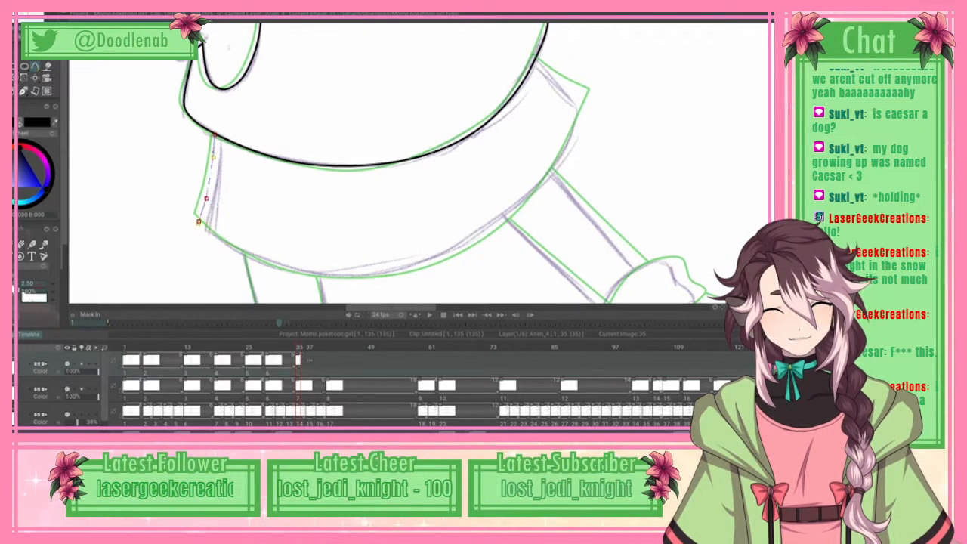
pyautogui.moveTo(282, 267); pyautogui.dragTo(421, 263)
pyautogui.moveTo(348, 275); pyautogui.dragTo(346, 280)
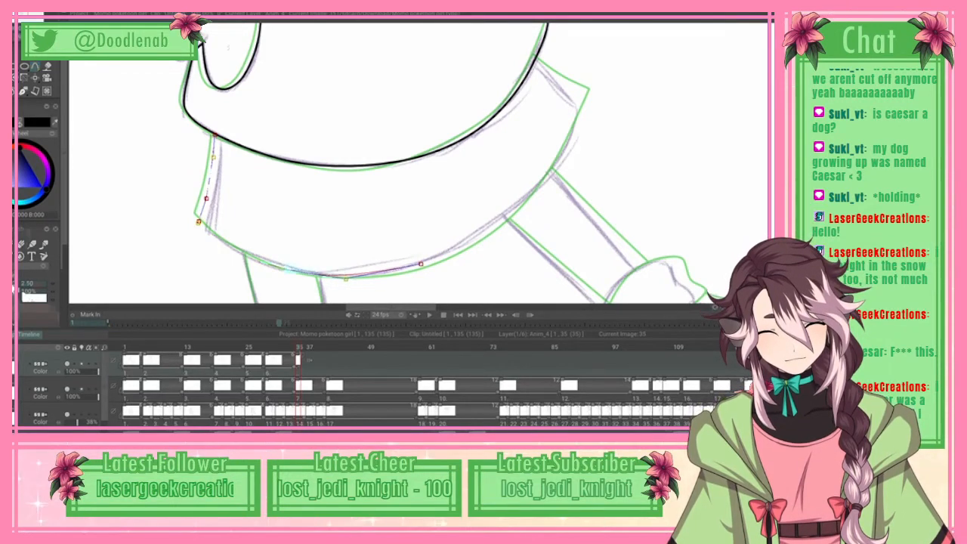
# Step: Continue the spline along the hem band's right half and right side up to the torso outline, and ink it in black
pyautogui.moveTo(524, 199); pyautogui.dragTo(572, 136)
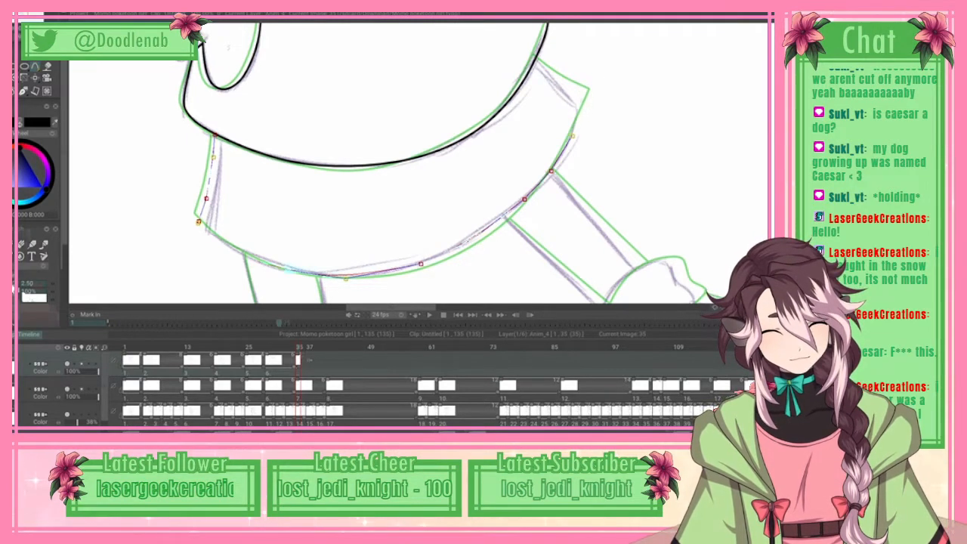
pyautogui.moveTo(572, 136); pyautogui.dragTo(590, 100)
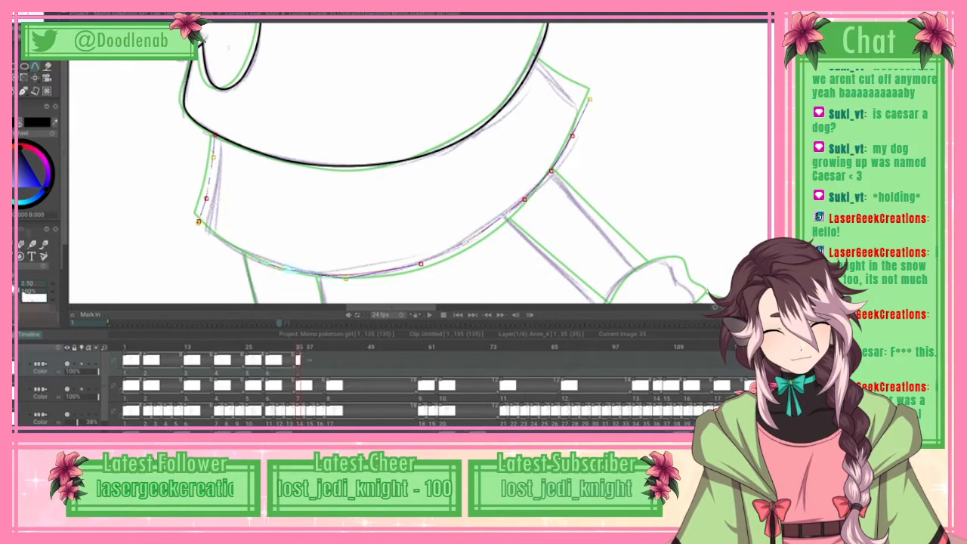
pyautogui.click(589, 99)
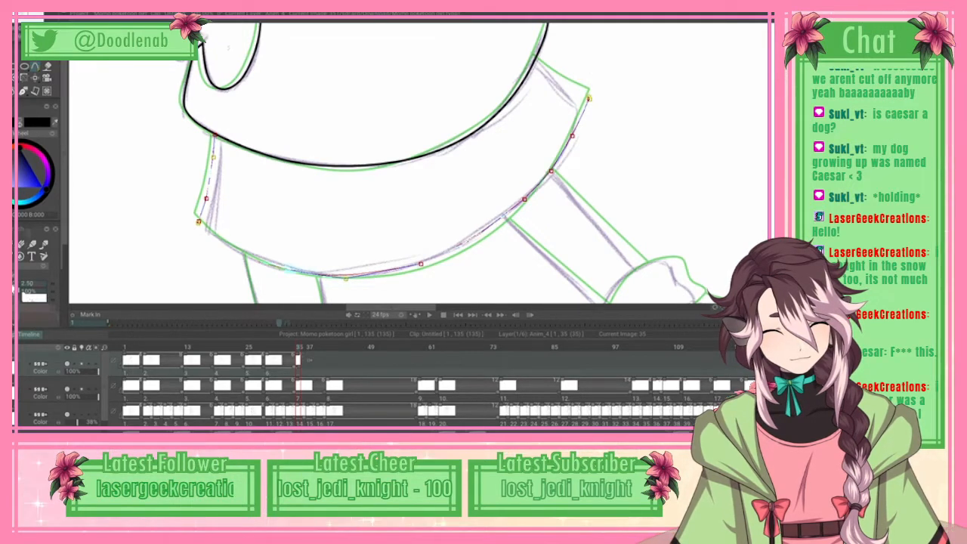
pyautogui.click(535, 58)
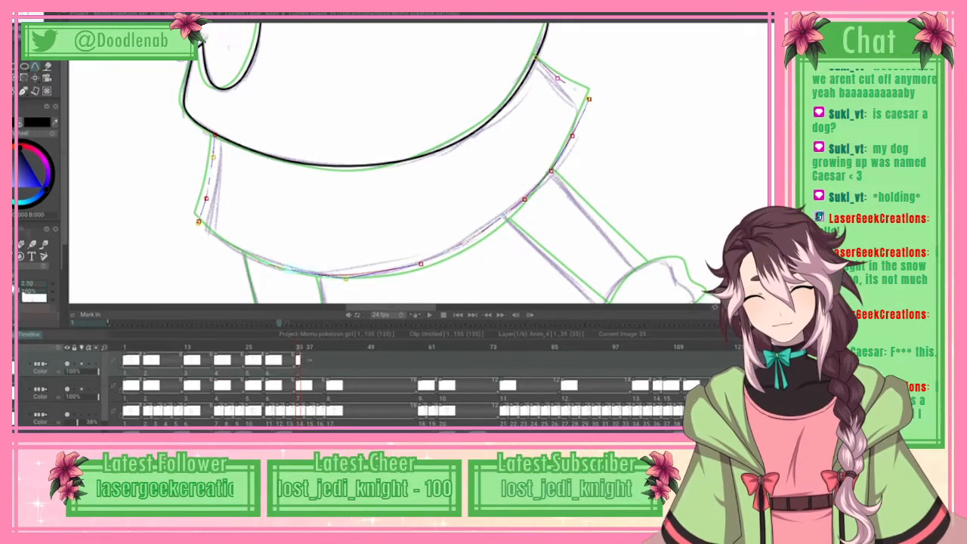
pyautogui.click(21, 13)
pyautogui.click(45, 165)
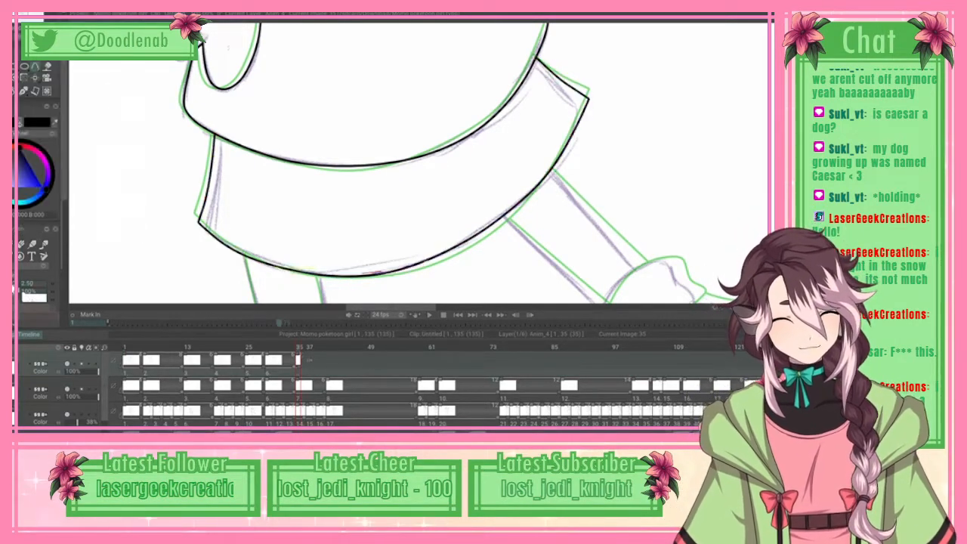
# Step: Trace the upper edge of the left-hand raised arm with a spline from the collar to the sleeve's highest corner
pyautogui.scroll(-6, 419, 162)
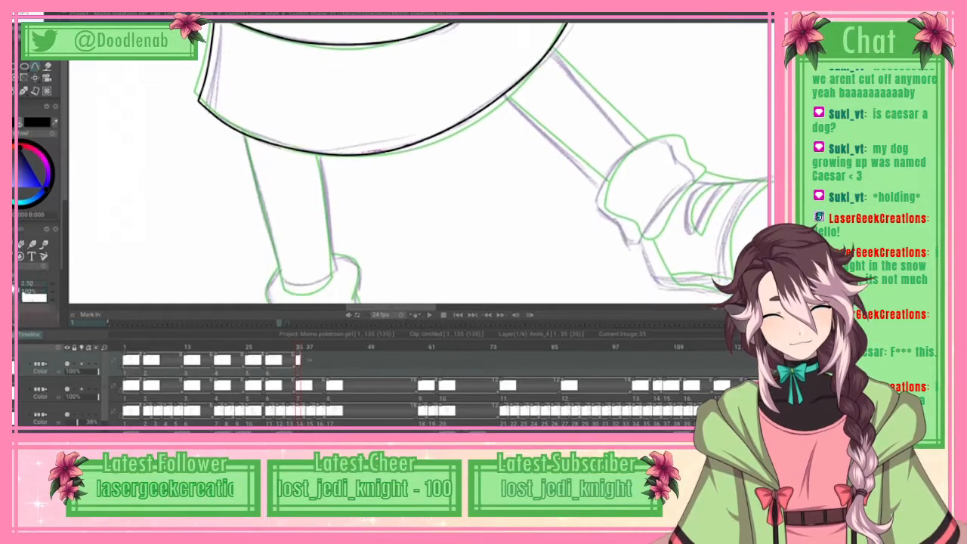
pyautogui.scroll(-3, 419, 163)
pyautogui.scroll(4, 420, 162)
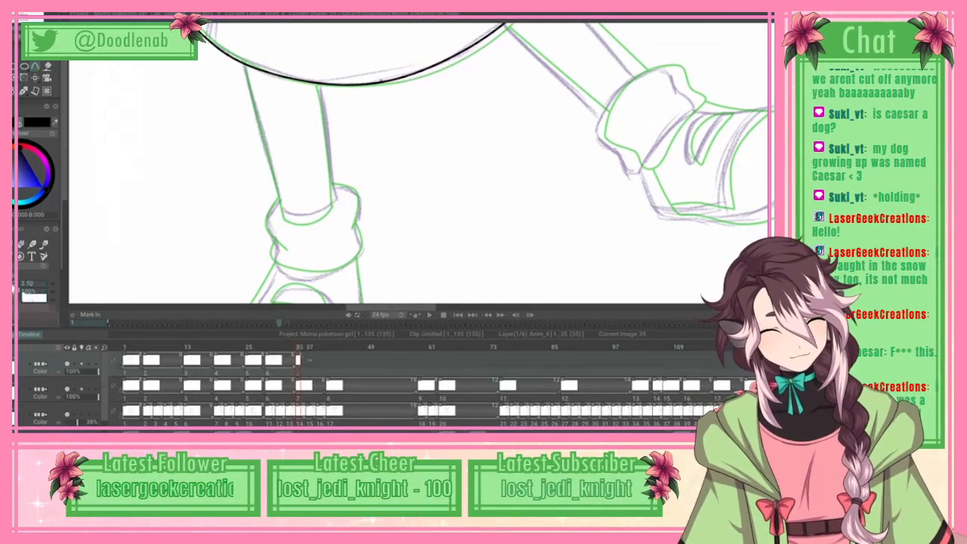
pyautogui.scroll(-1, 440, 163)
pyautogui.scroll(10, 419, 163)
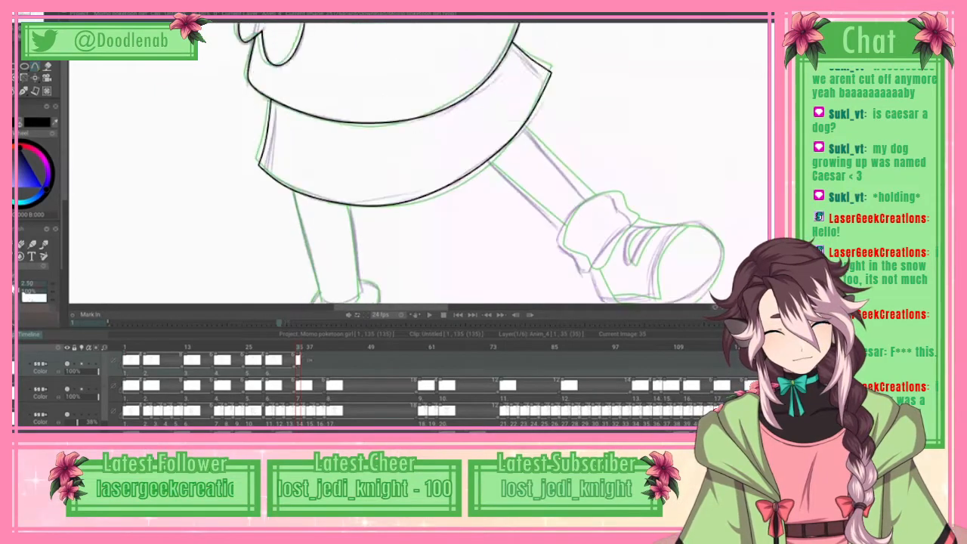
pyautogui.moveTo(389, 312); pyautogui.dragTo(388, 324)
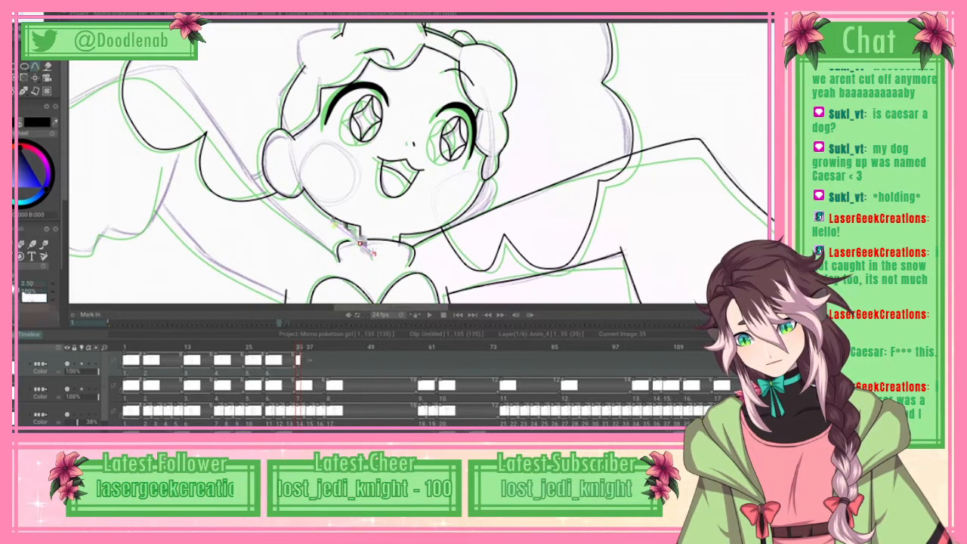
pyautogui.moveTo(362, 243)
pyautogui.mouseDown()
pyautogui.moveTo(306, 199)
pyautogui.moveTo(269, 150)
pyautogui.mouseUp()
pyautogui.moveTo(212, 68); pyautogui.dragTo(201, 67)
pyautogui.moveTo(399, 308); pyautogui.dragTo(388, 308)
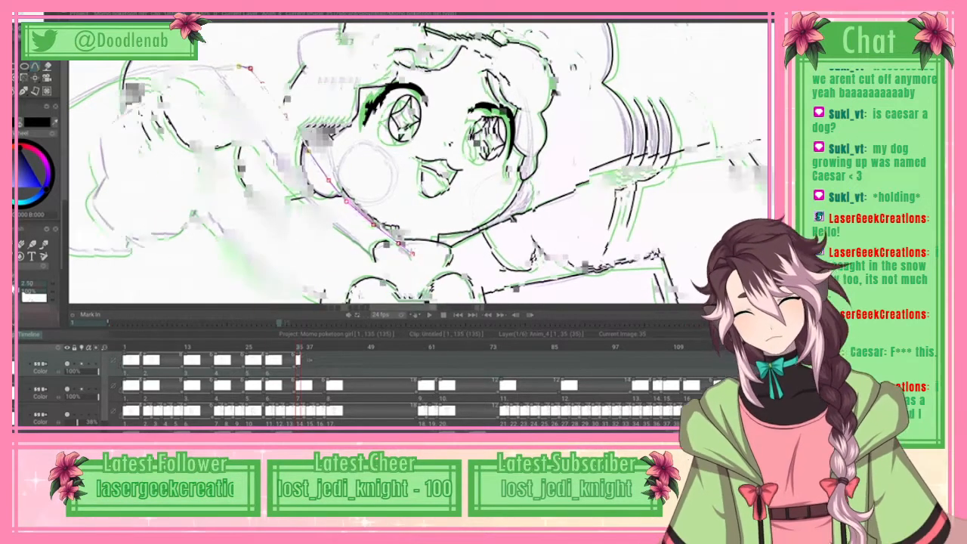
# Step: Continue the spline along the top and outer edge of the left-hand sleeve down to its lower outer corner
pyautogui.click(208, 69)
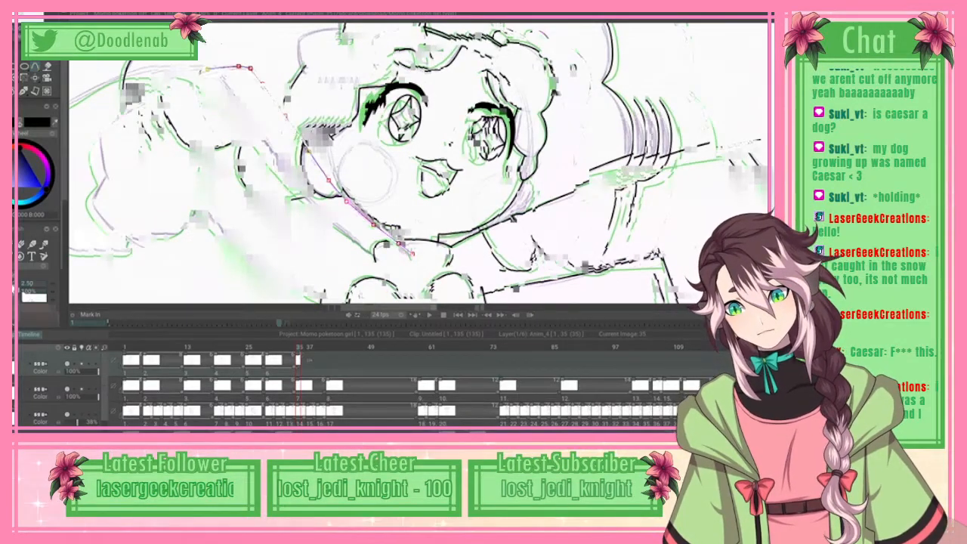
pyautogui.click(168, 88)
pyautogui.click(125, 112)
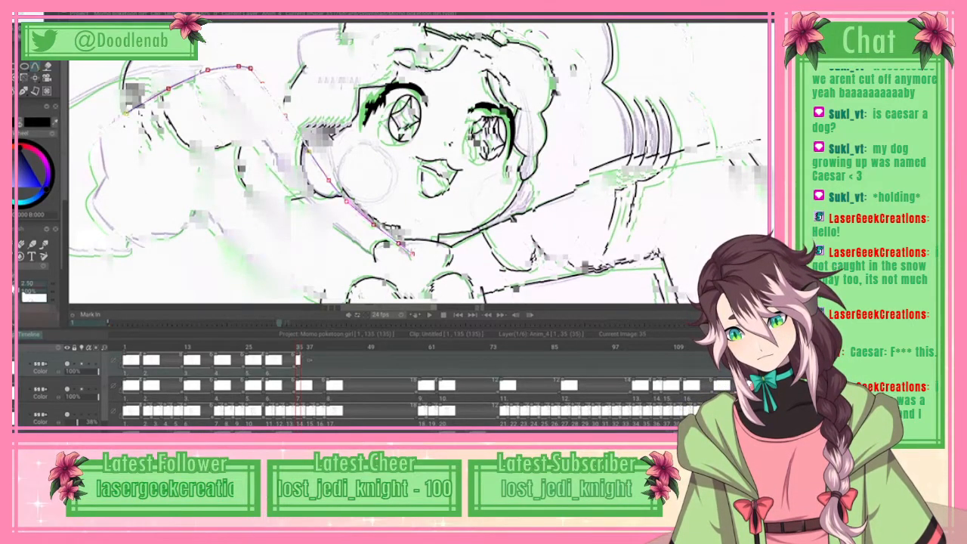
pyautogui.click(94, 194)
pyautogui.click(93, 207)
pyautogui.moveTo(94, 194); pyautogui.dragTo(93, 201)
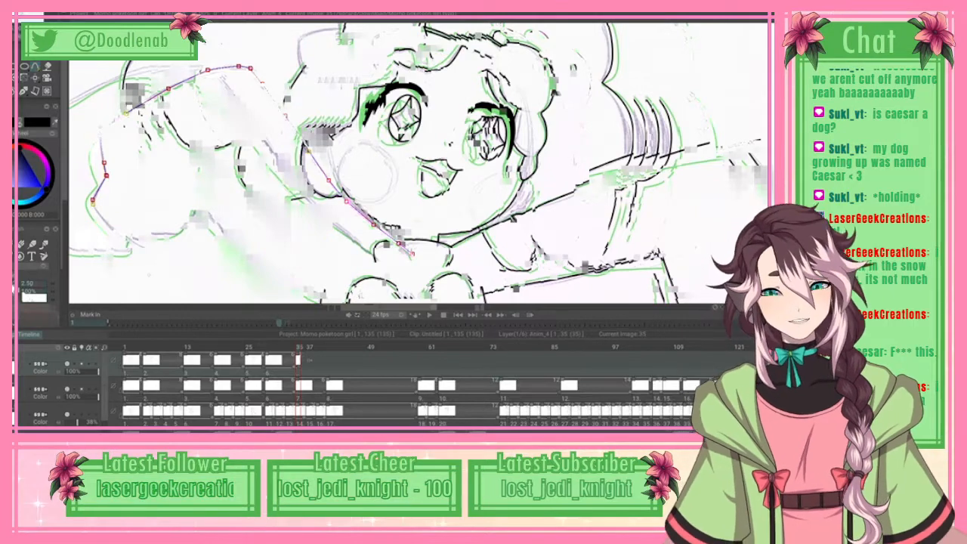
pyautogui.click(108, 223)
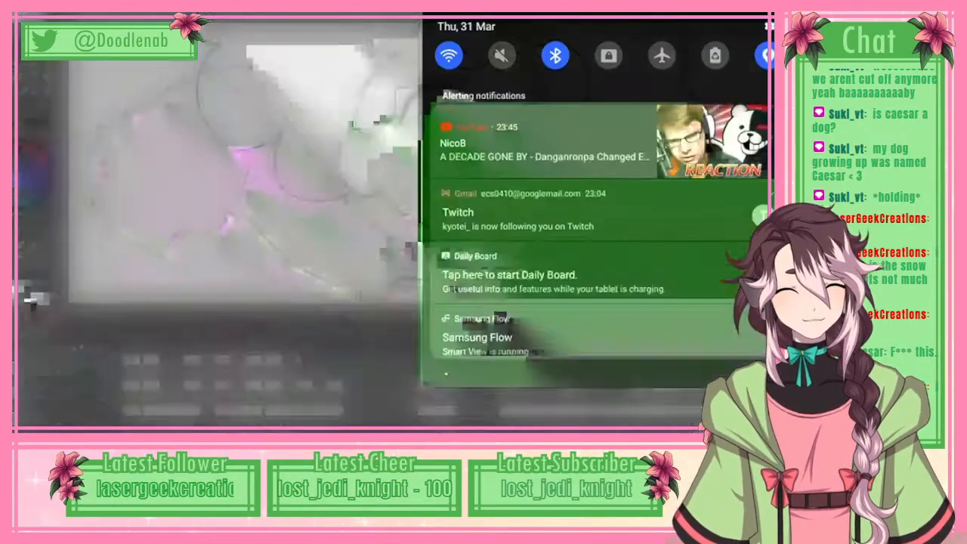
pyautogui.click(136, 242)
pyautogui.click(162, 250)
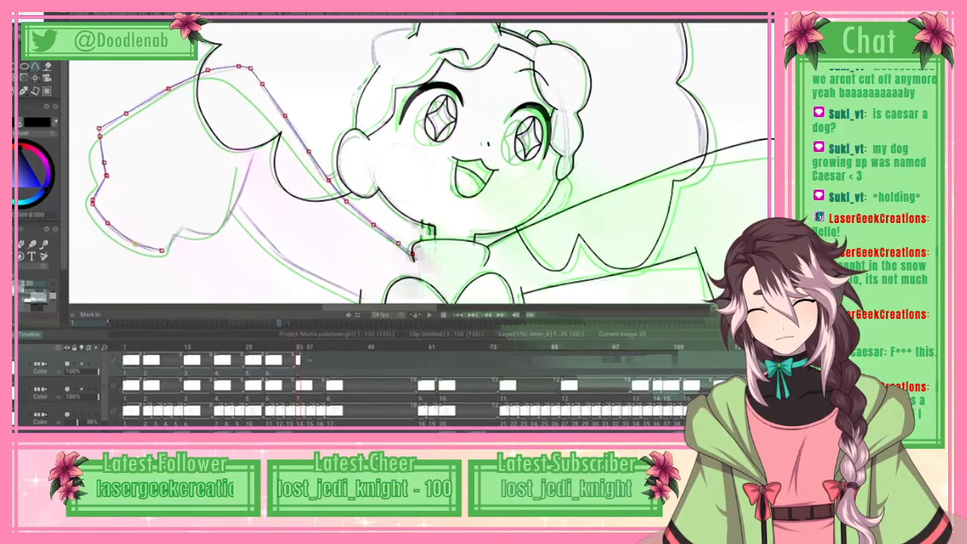
pyautogui.moveTo(108, 223); pyautogui.dragTo(108, 225)
pyautogui.moveTo(161, 251); pyautogui.dragTo(163, 250)
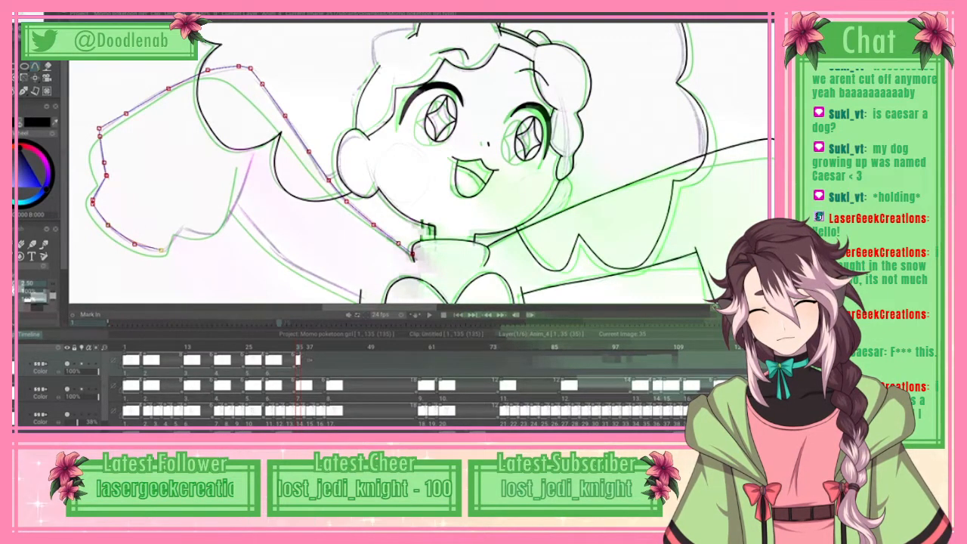
# Step: Finish the spline along the left-hand sleeve's lower opening up to its inner end and ink it in black
pyautogui.click(181, 229)
pyautogui.click(219, 231)
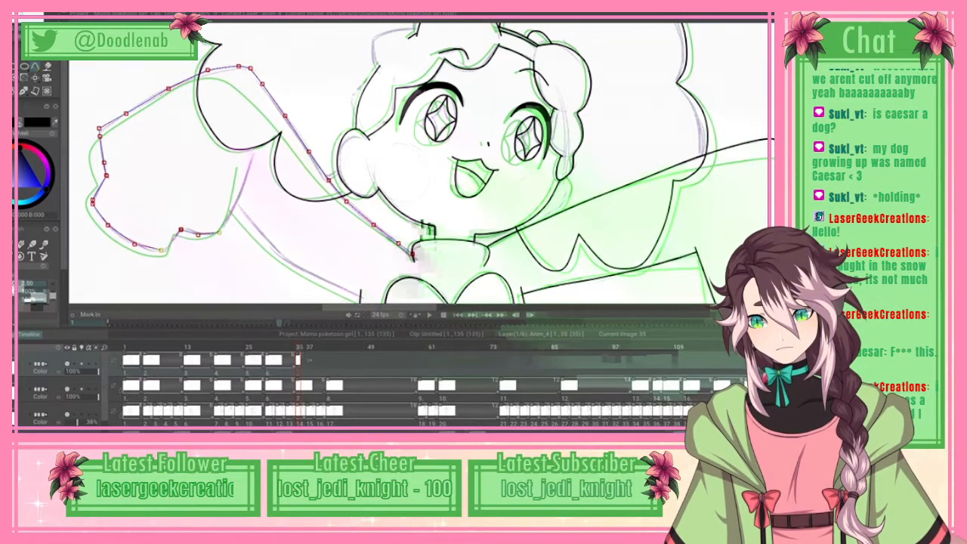
pyautogui.click(232, 216)
pyautogui.click(243, 189)
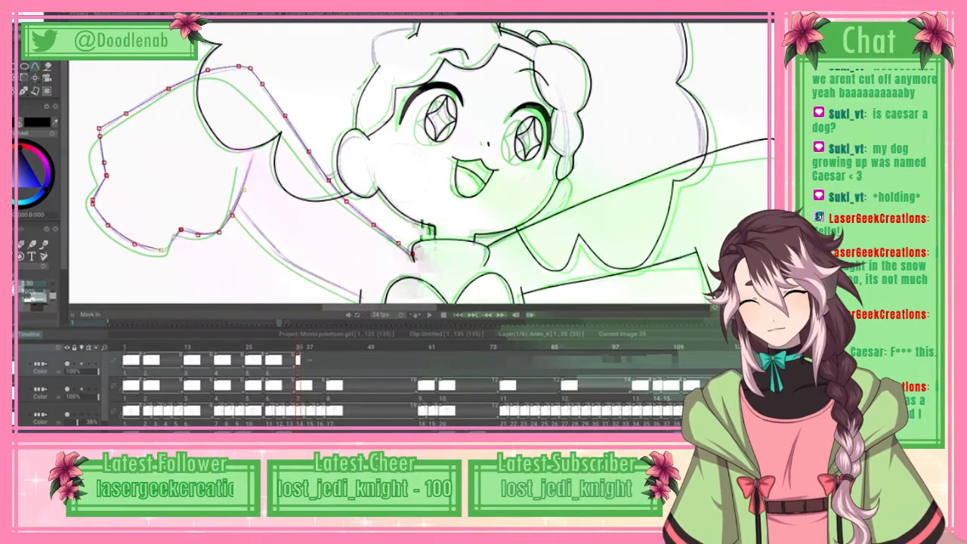
pyautogui.click(254, 156)
pyautogui.click(27, 15)
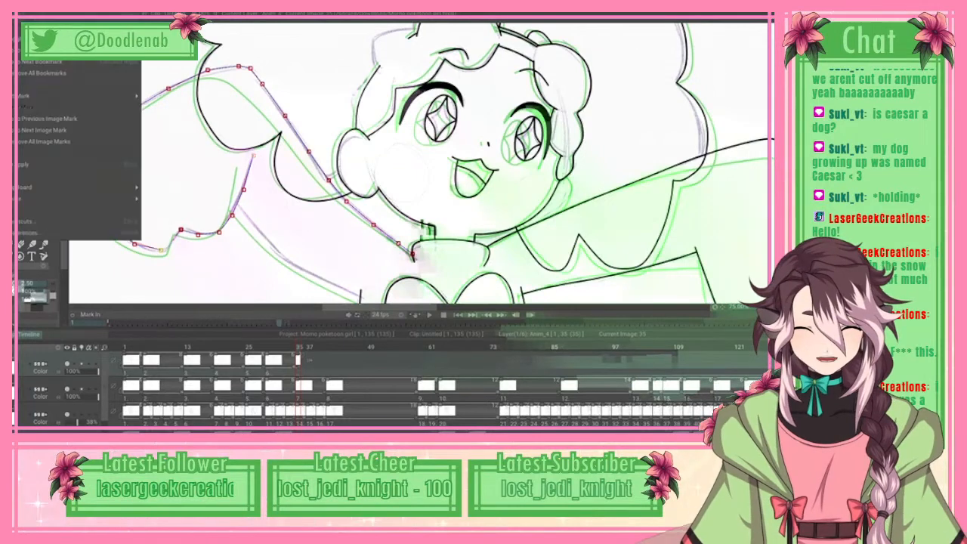
pyautogui.click(76, 164)
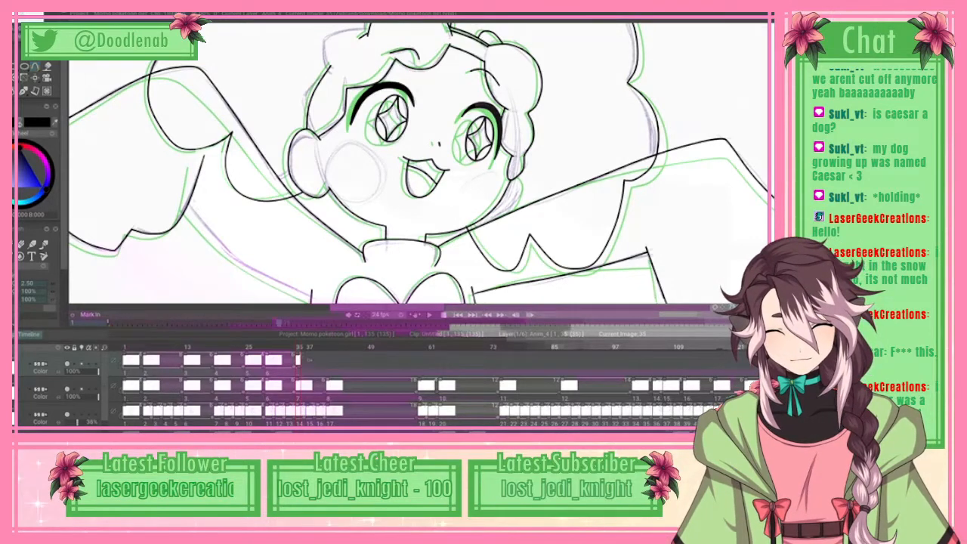
# Step: Trace the left-hand sleeve's underside from the sleeve opening to the torso with a spline and ink it in black
pyautogui.click(254, 270)
pyautogui.click(288, 286)
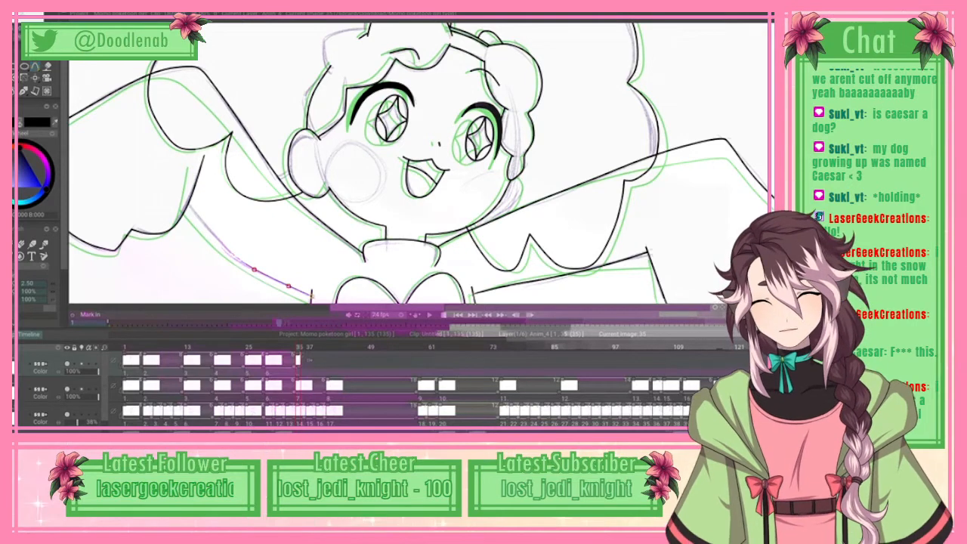
pyautogui.rightClick(143, 242)
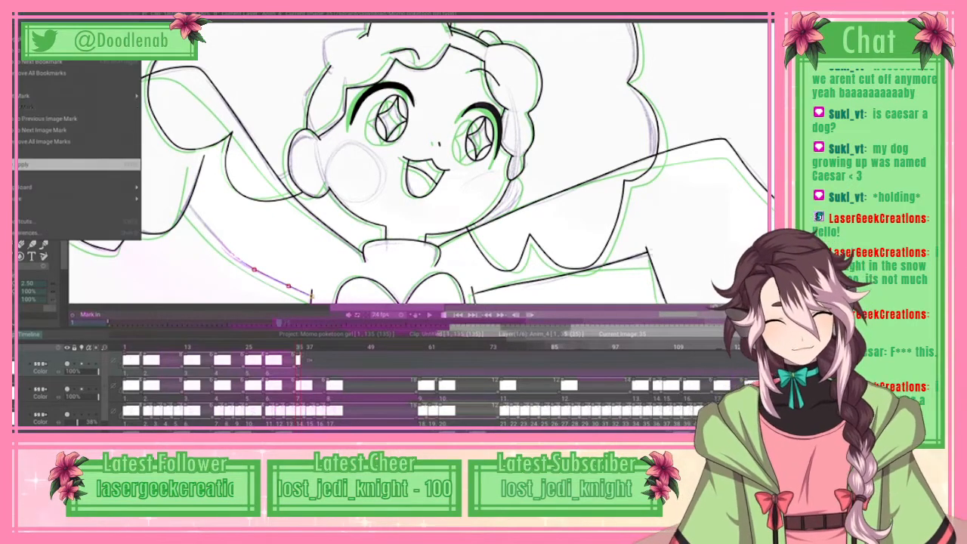
pyautogui.click(81, 164)
# Step: Trace the left-hand leg's two sides and rounded ankle edge from the skirt hem with a spline and ink it in black
pyautogui.scroll(-8, 418, 164)
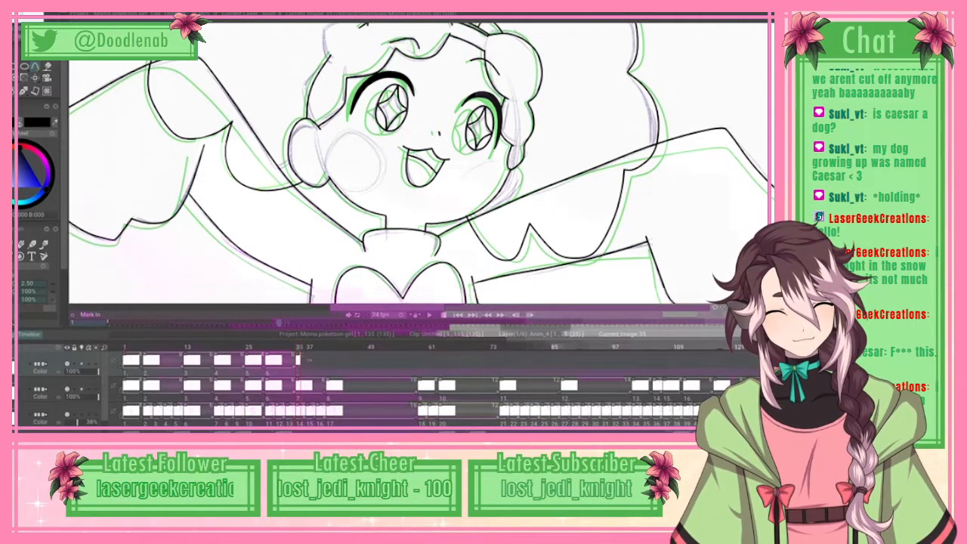
pyautogui.scroll(-12, 418, 164)
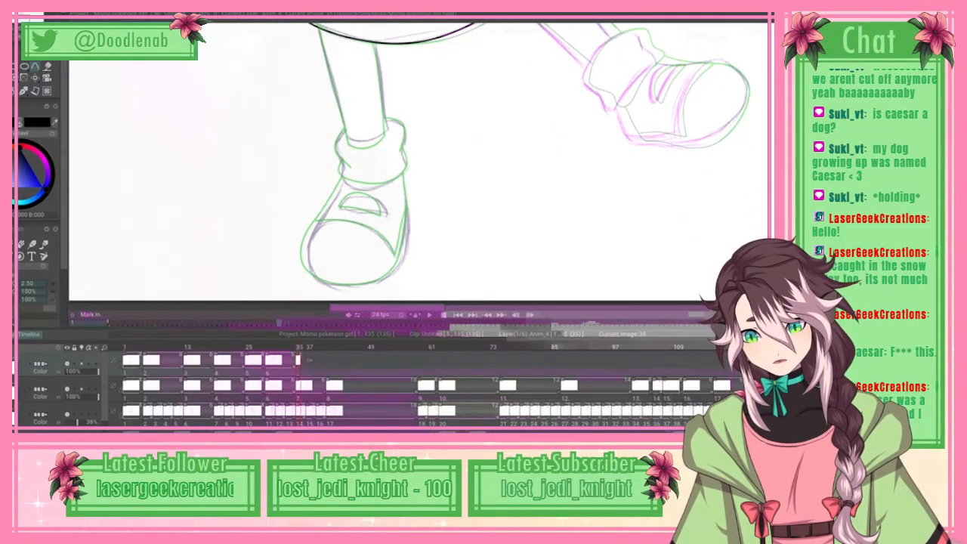
pyautogui.click(338, 102)
pyautogui.click(345, 130)
pyautogui.click(347, 135)
pyautogui.click(350, 142)
pyautogui.click(361, 147)
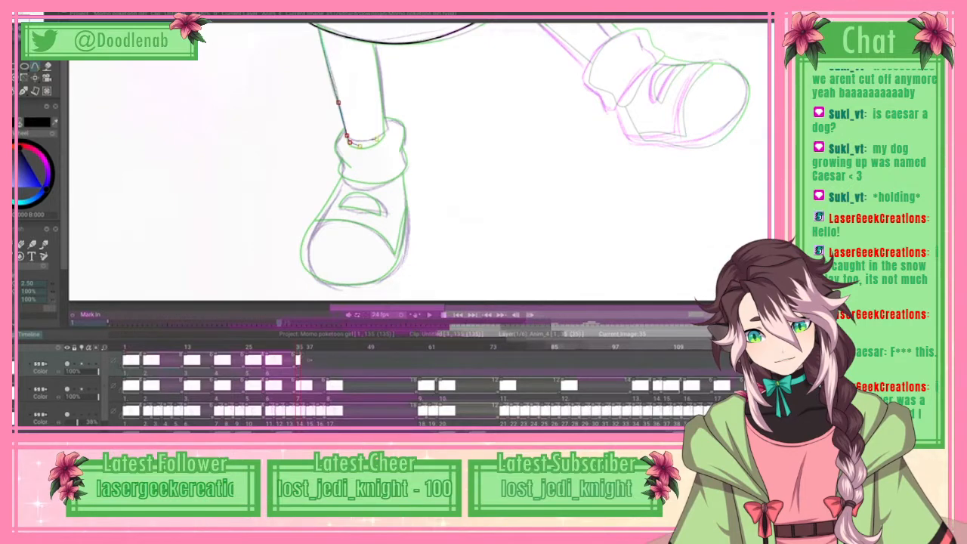
pyautogui.click(373, 141)
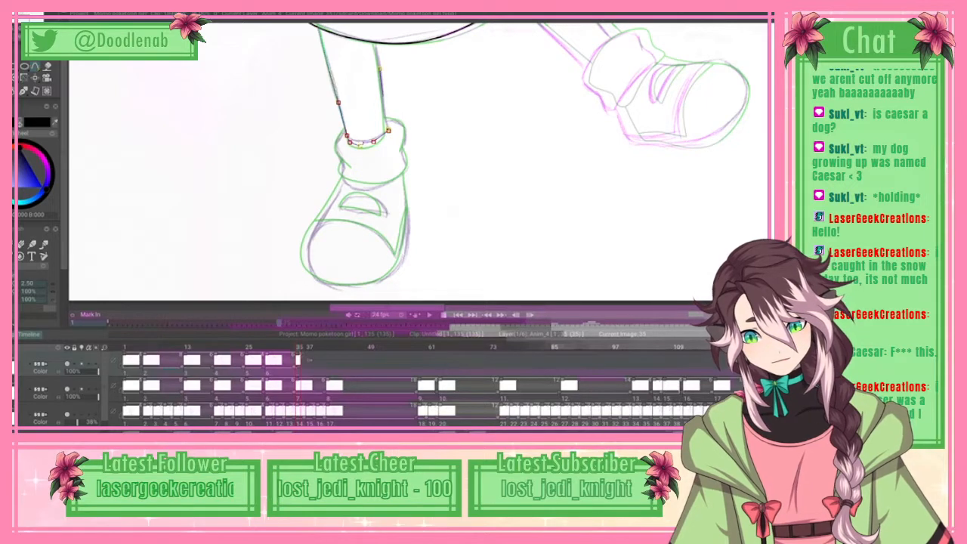
pyautogui.click(379, 67)
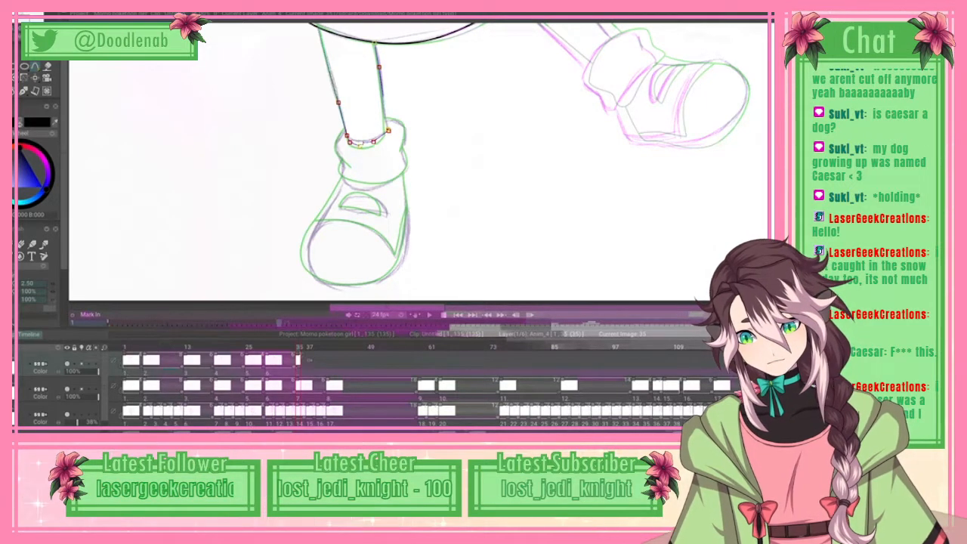
pyautogui.click(30, 14)
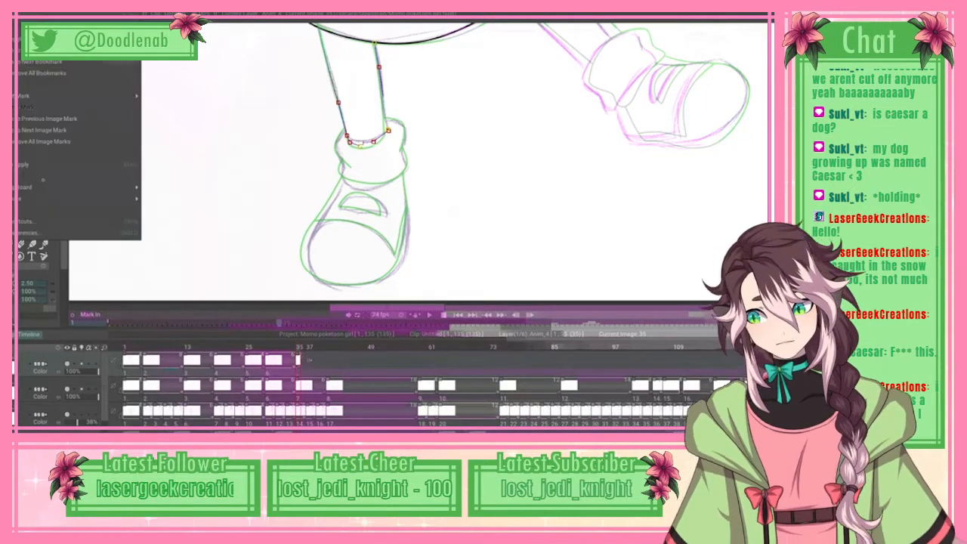
pyautogui.click(75, 164)
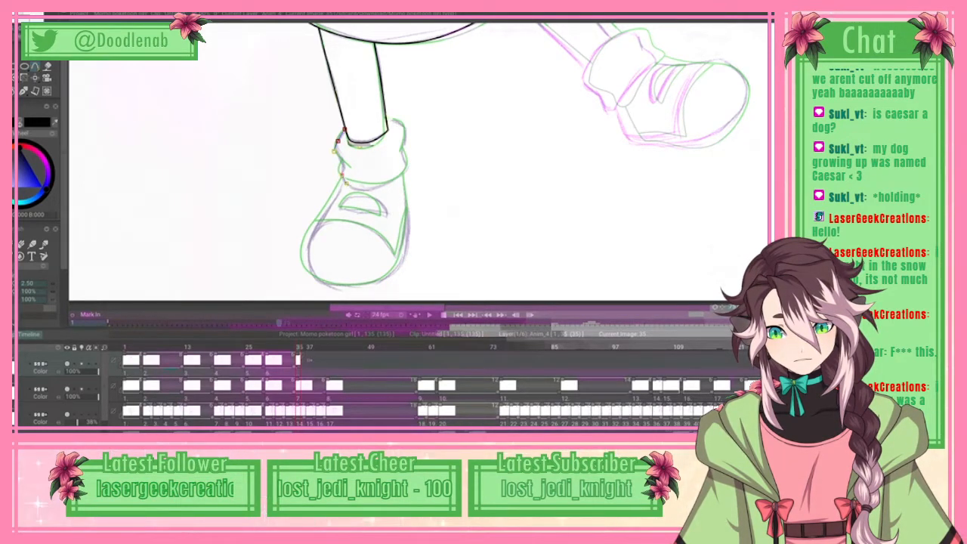
# Step: Finish the spline around the left-hand sock cuff's sides and lower edge and ink it in black
pyautogui.click(379, 188)
pyautogui.click(399, 178)
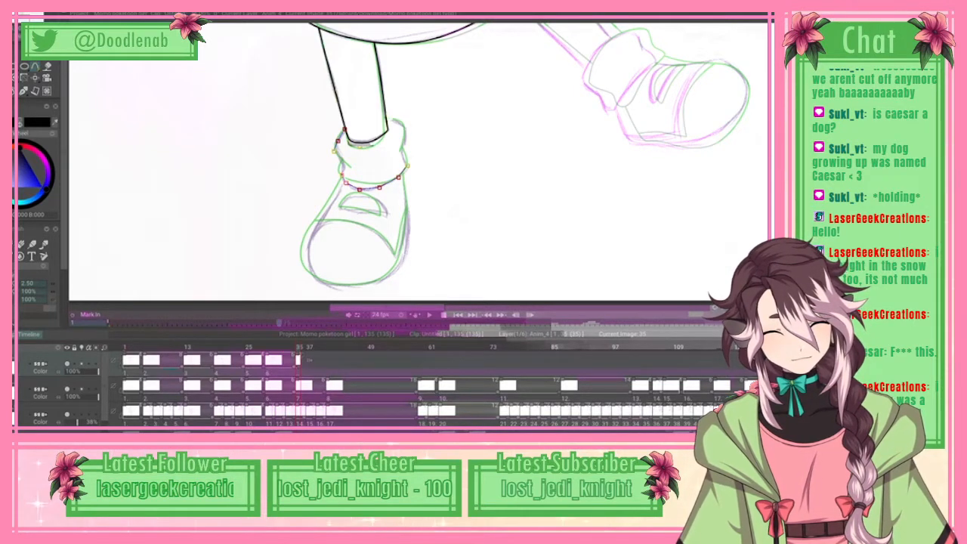
pyautogui.click(402, 150)
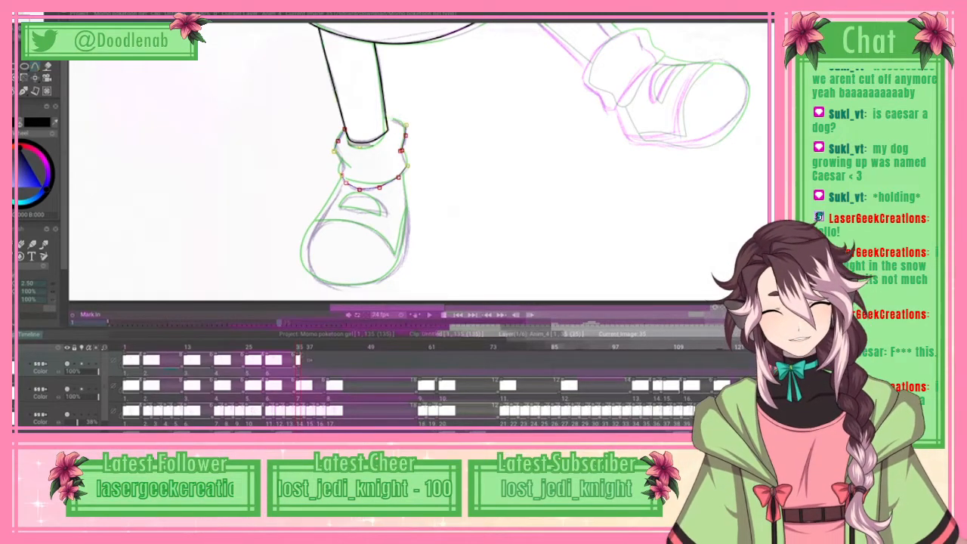
pyautogui.click(406, 125)
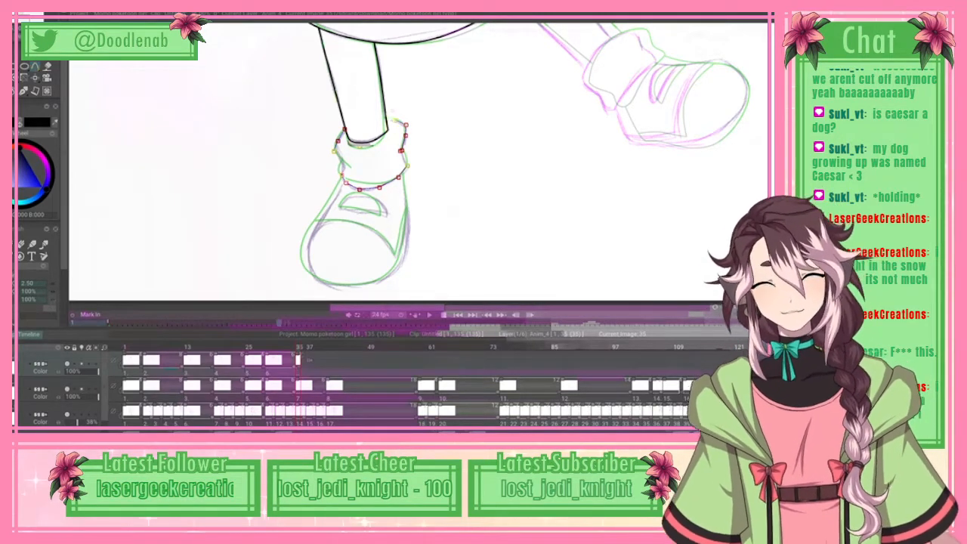
pyautogui.click(31, 14)
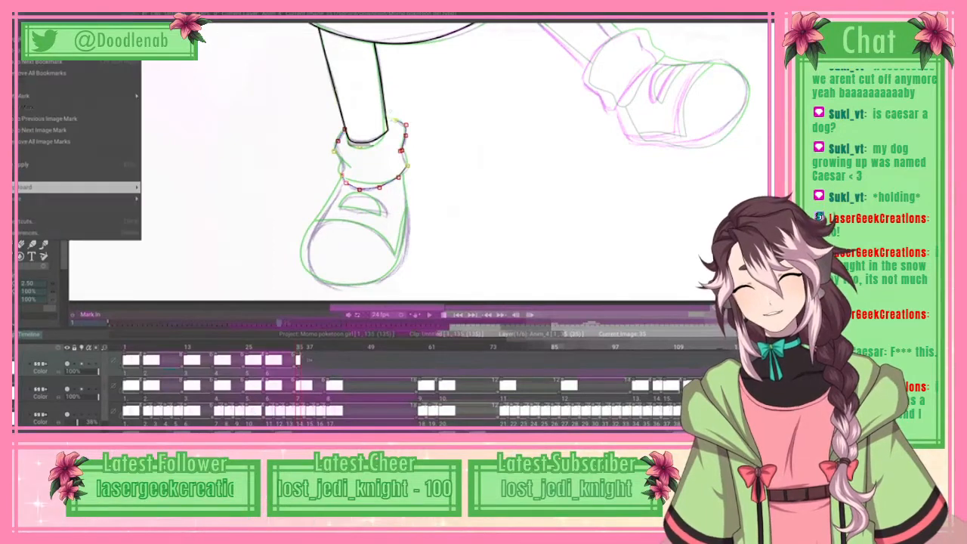
pyautogui.click(75, 164)
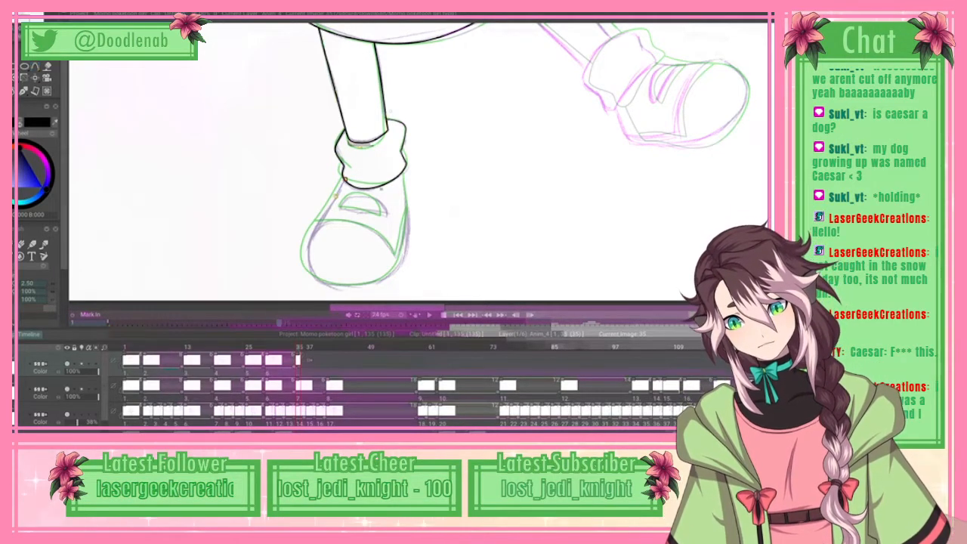
# Step: Trace the left-hand shoe's outer contour with a spline from one side of the sock around the toe to the other and ink it
pyautogui.click(321, 217)
pyautogui.click(311, 238)
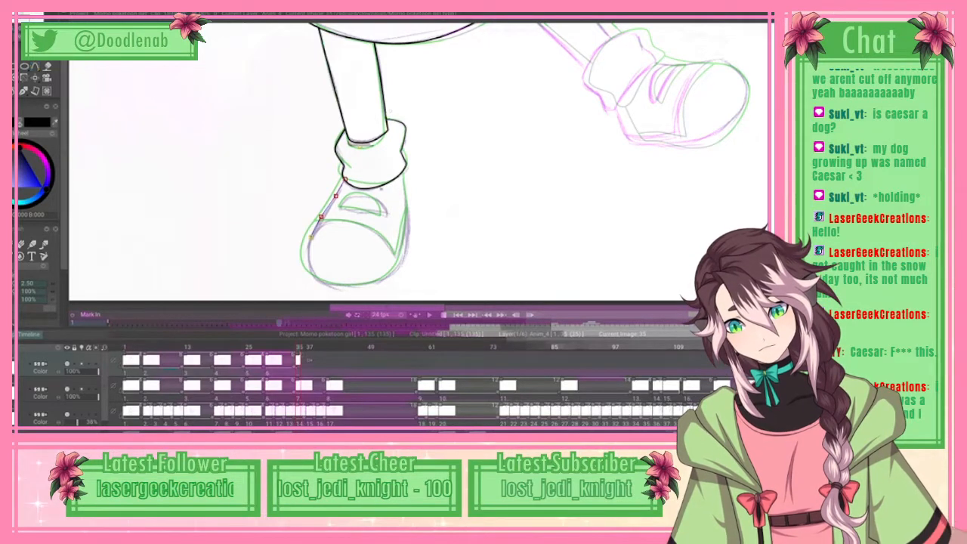
pyautogui.click(313, 277)
pyautogui.click(334, 287)
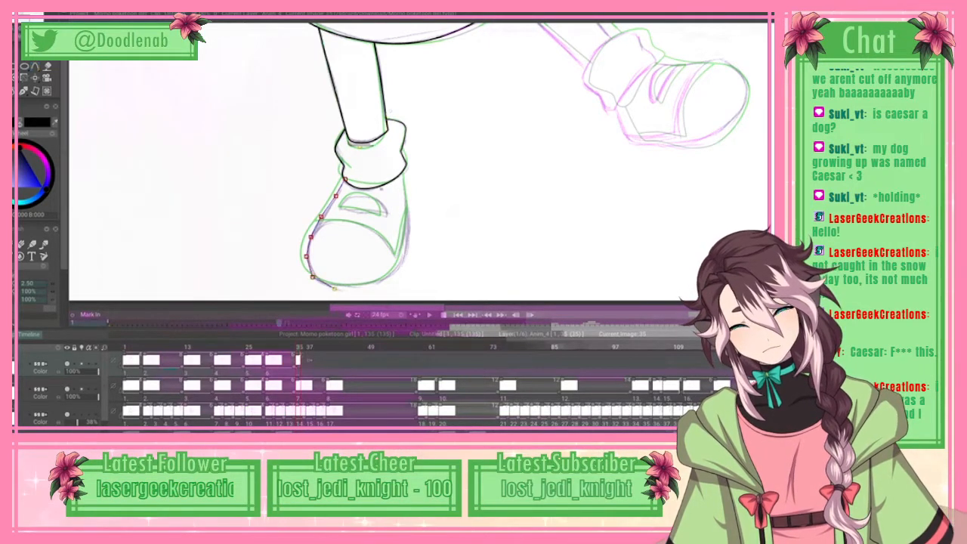
pyautogui.click(394, 271)
pyautogui.click(406, 241)
pyautogui.click(409, 221)
pyautogui.click(408, 204)
pyautogui.click(406, 189)
pyautogui.click(404, 171)
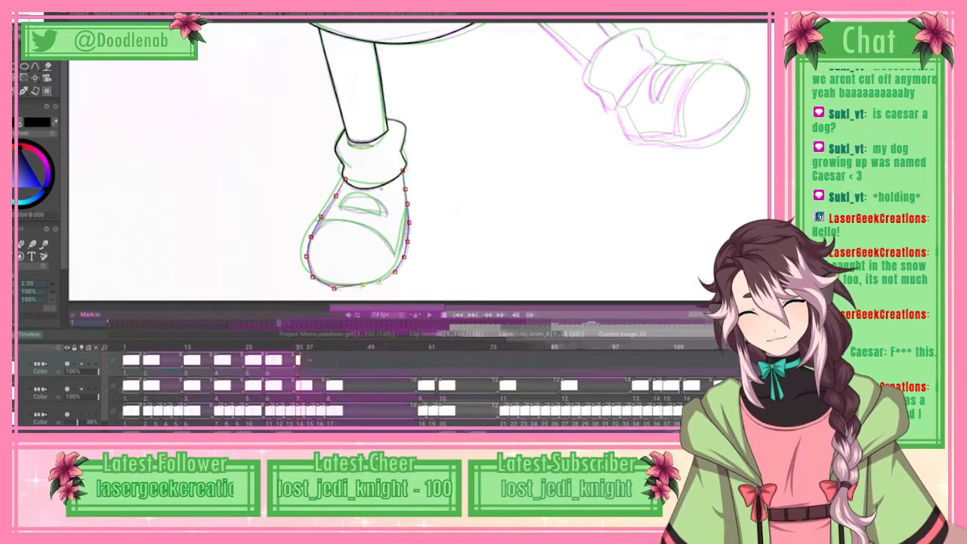
pyautogui.press('Return')
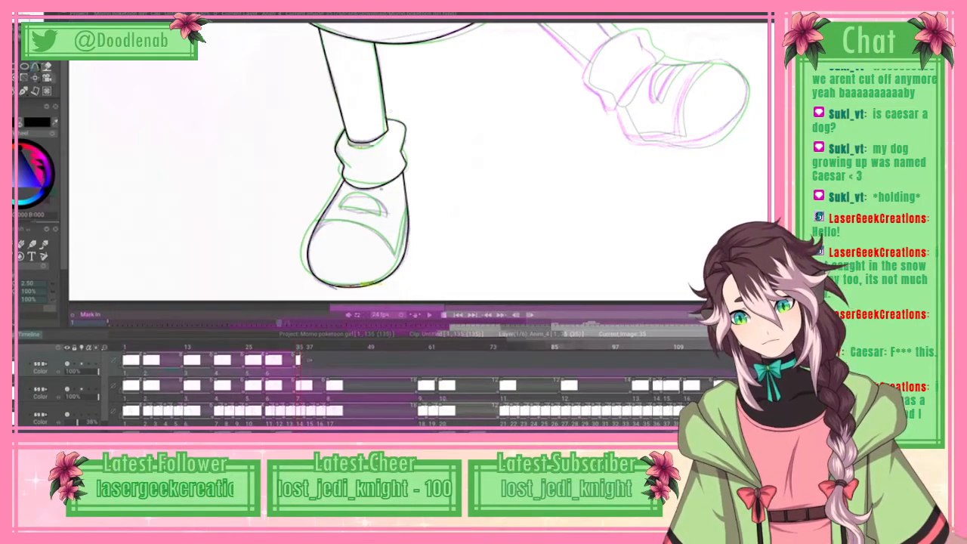
# Step: Trace the left-hand shoe's toe cap curve and the seam rising along its side with a spline and ink it in black
pyautogui.click(341, 221)
pyautogui.click(365, 223)
pyautogui.click(383, 235)
pyautogui.click(393, 246)
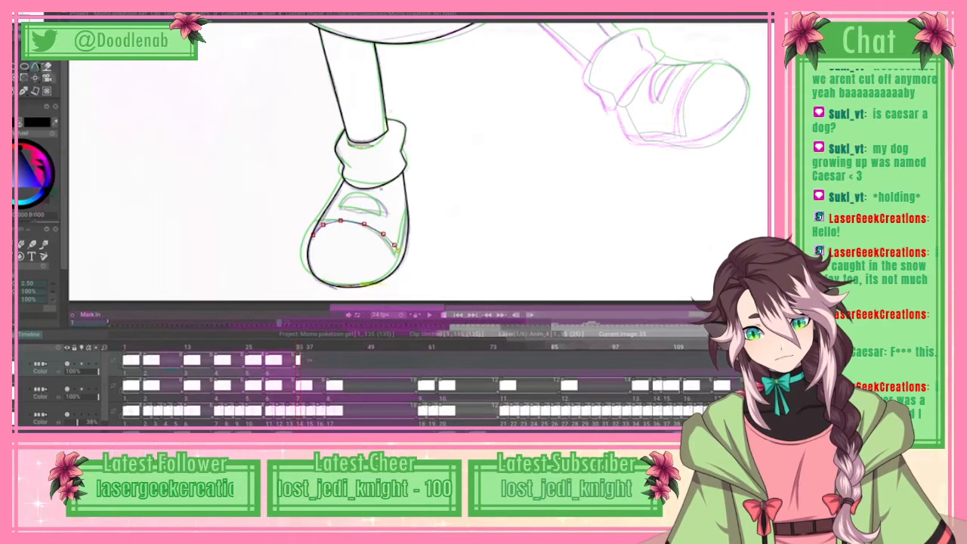
pyautogui.click(404, 236)
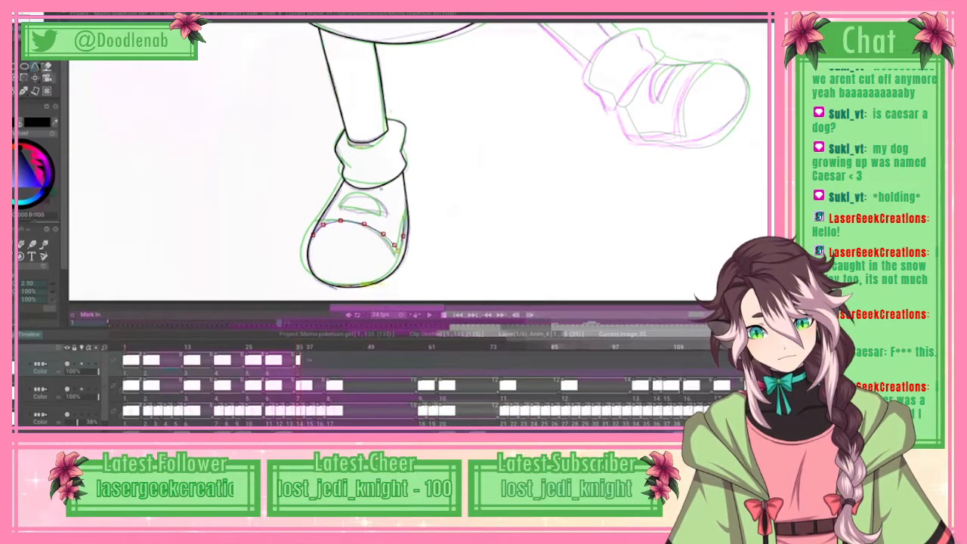
pyautogui.click(406, 219)
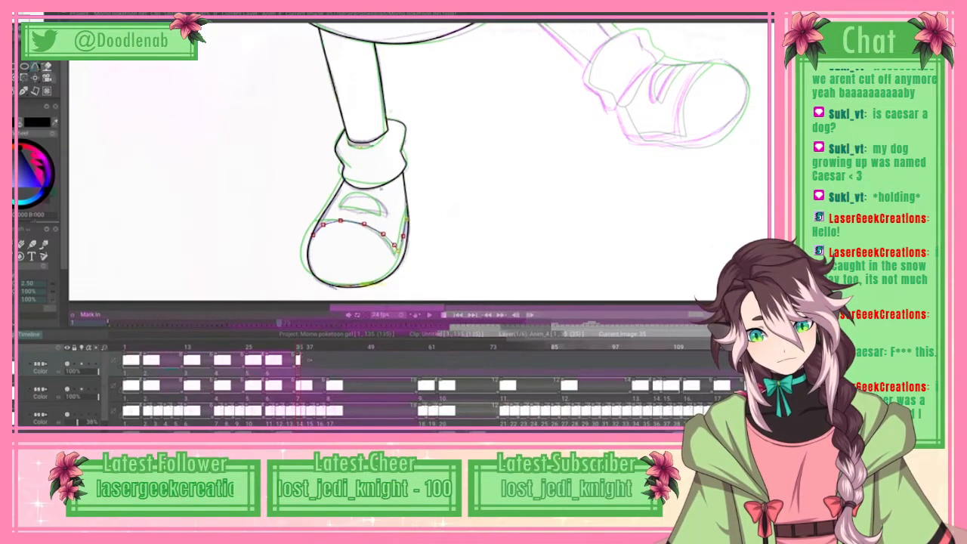
pyautogui.click(406, 198)
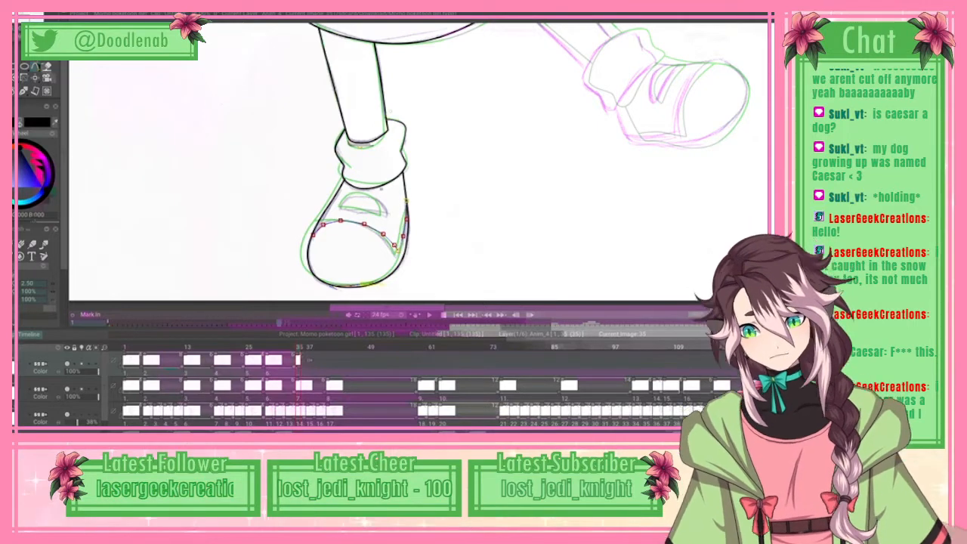
pyautogui.rightClick(36, 67)
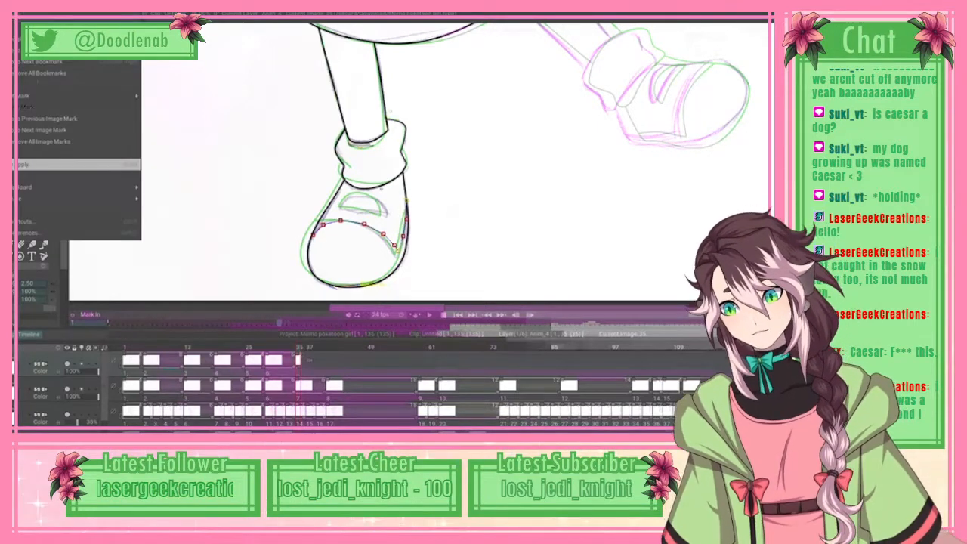
pyautogui.click(47, 165)
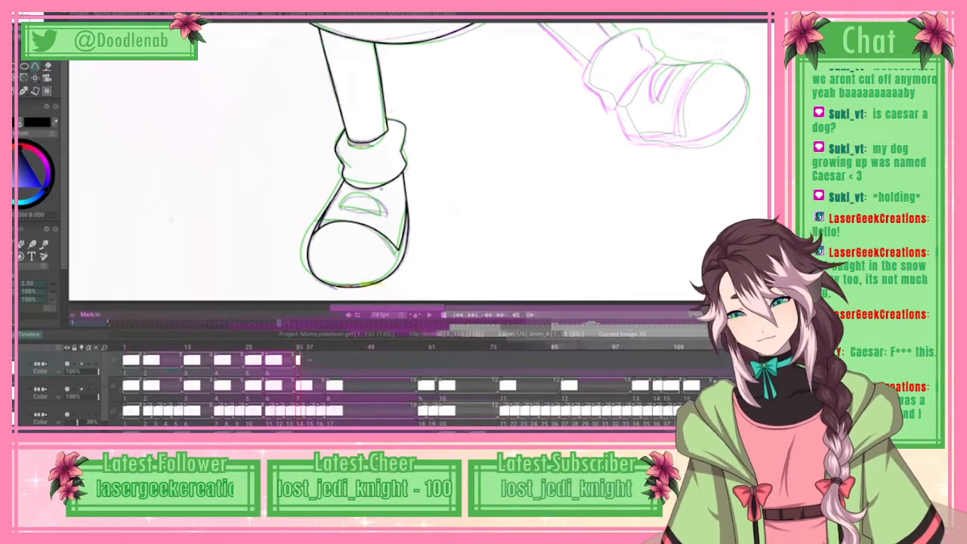
# Step: Touch up the inked lines where the left-hand shoe's toe cap meets its outline, using the eraser and brush
pyautogui.press('e')
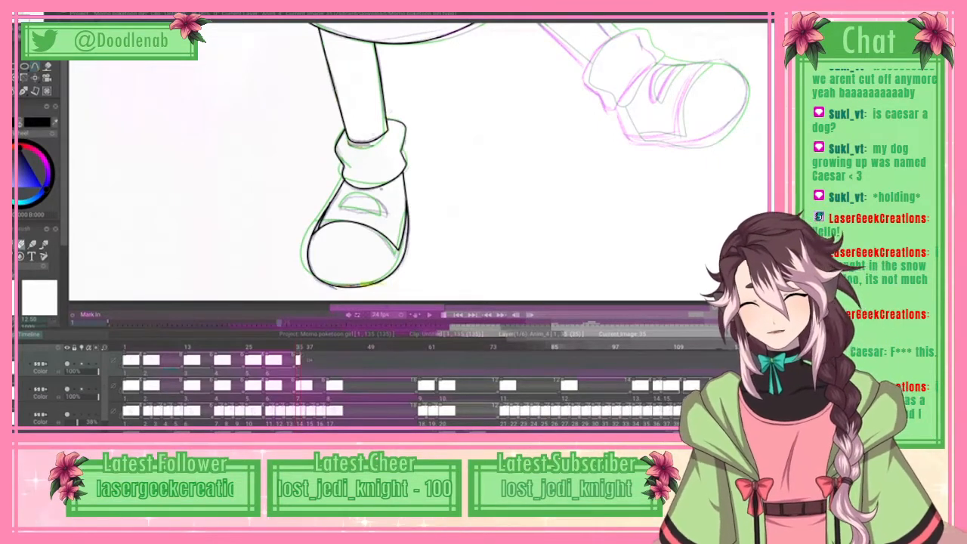
pyautogui.press('b')
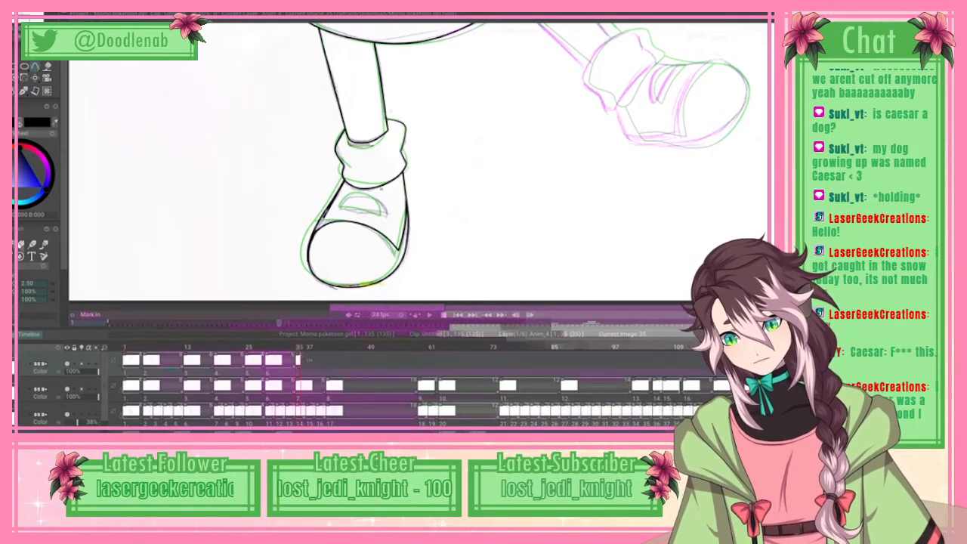
pyautogui.click(22, 245)
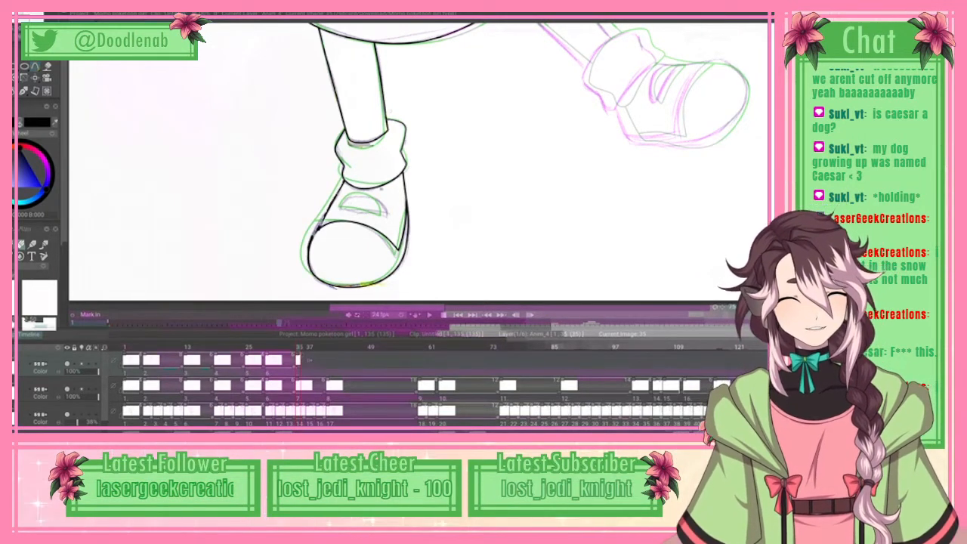
pyautogui.moveTo(597, 16); pyautogui.dragTo(597, 332)
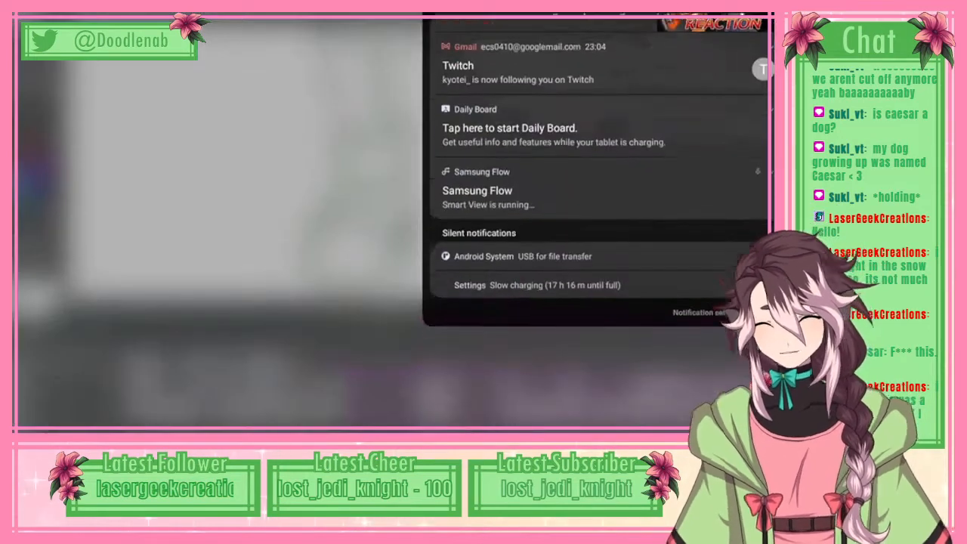
pyautogui.press('Escape')
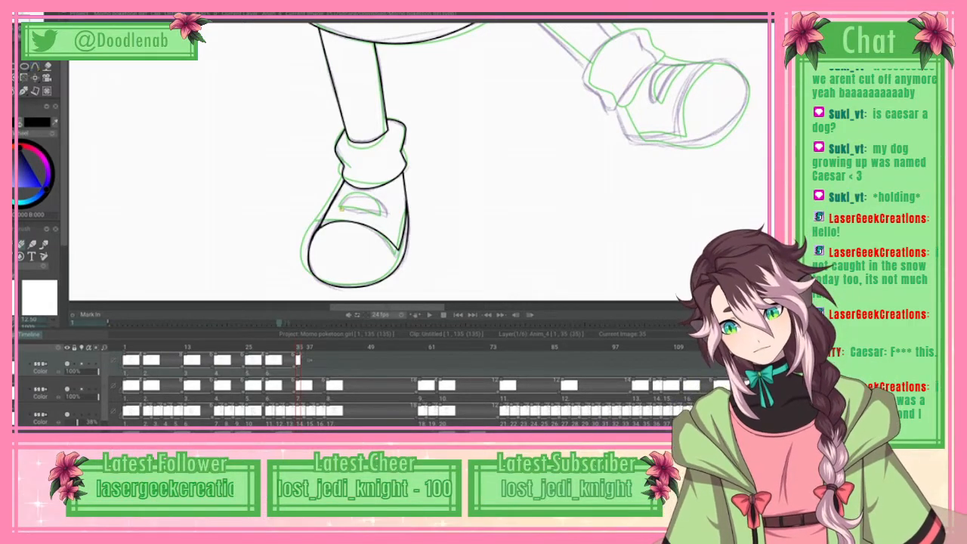
# Step: Trace the half-oval opening above the left-hand shoe's toe cap with a closed spline and ink it in black
pyautogui.moveTo(346, 210); pyautogui.dragTo(384, 215)
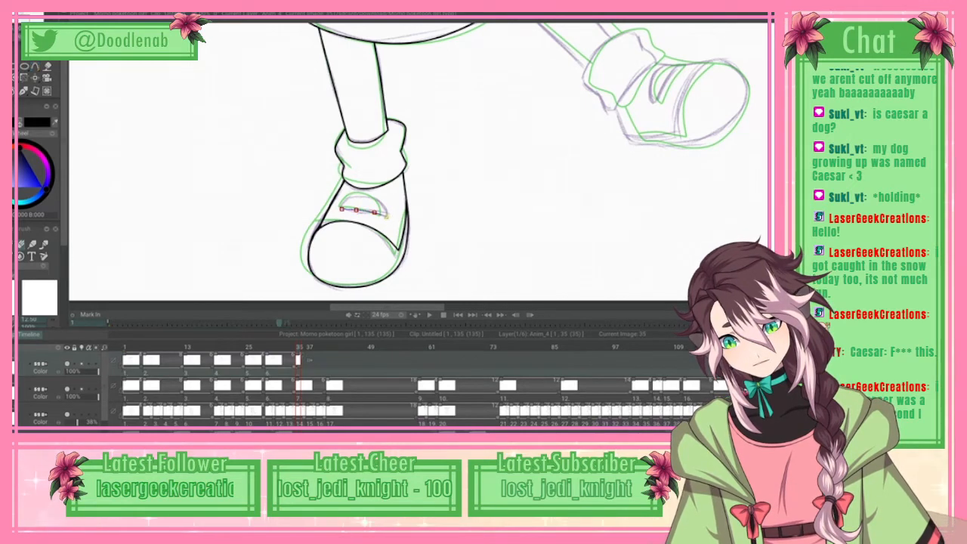
pyautogui.click(386, 208)
pyautogui.click(375, 198)
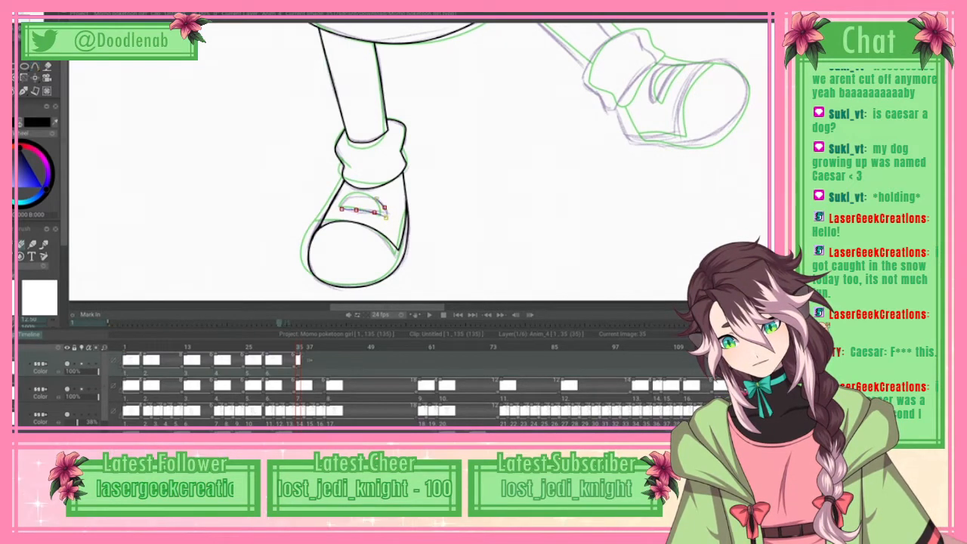
pyautogui.click(364, 196)
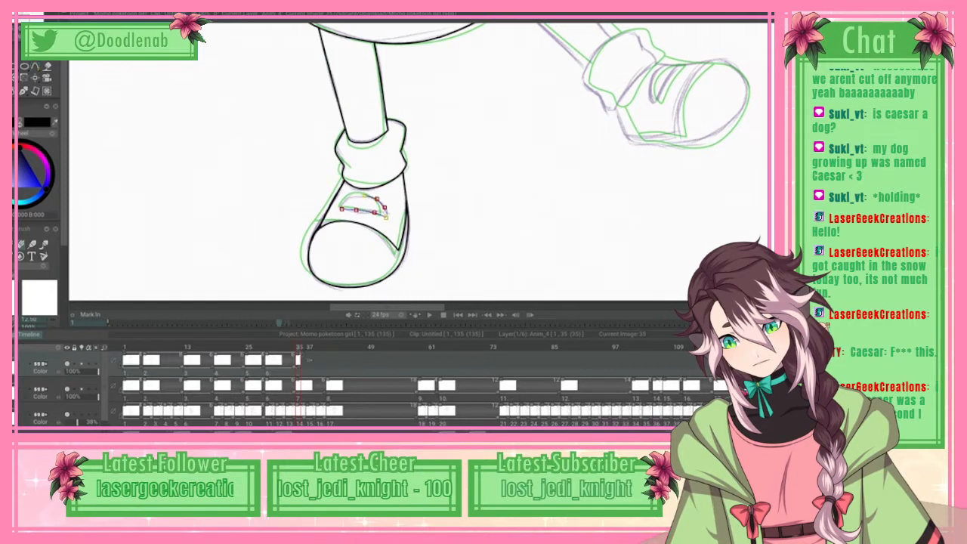
pyautogui.click(352, 197)
pyautogui.click(341, 210)
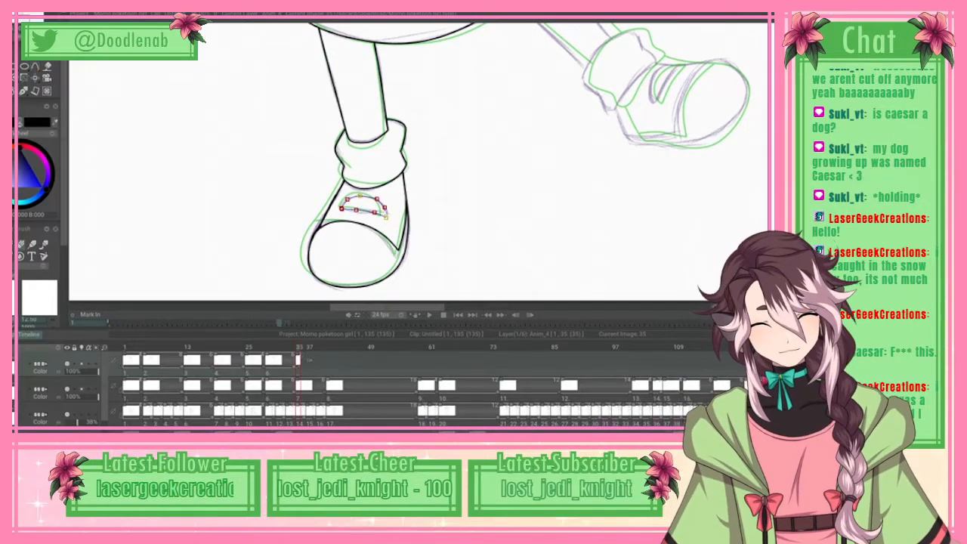
pyautogui.click(19, 17)
pyautogui.click(39, 165)
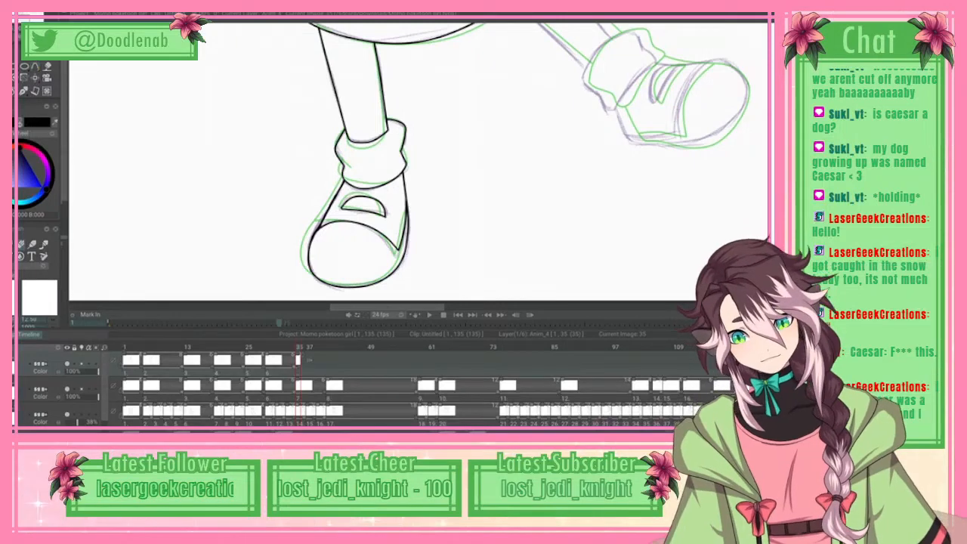
# Step: Trace the two edges of the raised right-hand leg from the skirt hem to the sock with splines and ink them in black
pyautogui.hscroll(2, 420, 162)
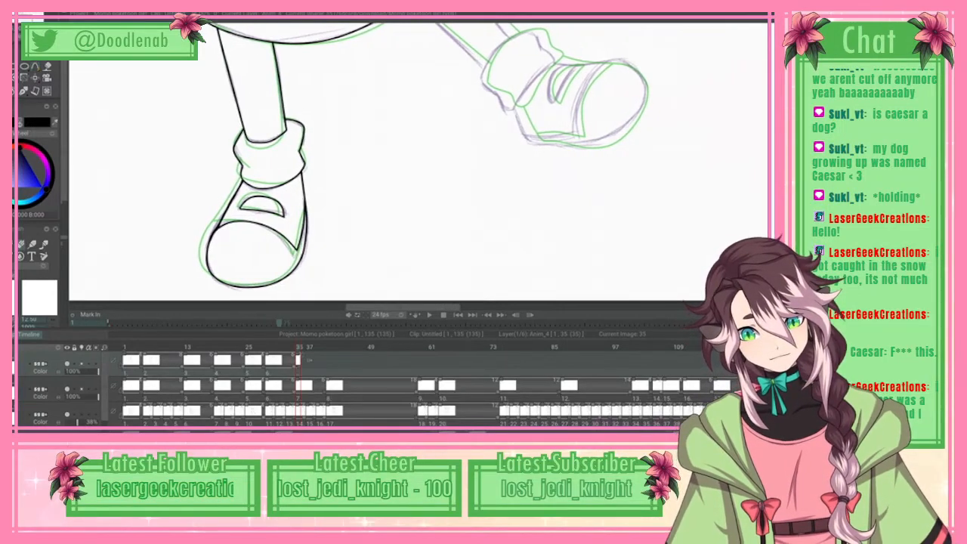
pyautogui.moveTo(299, 347)
pyautogui.mouseDown()
pyautogui.moveTo(191, 348)
pyautogui.moveTo(300, 348)
pyautogui.mouseUp()
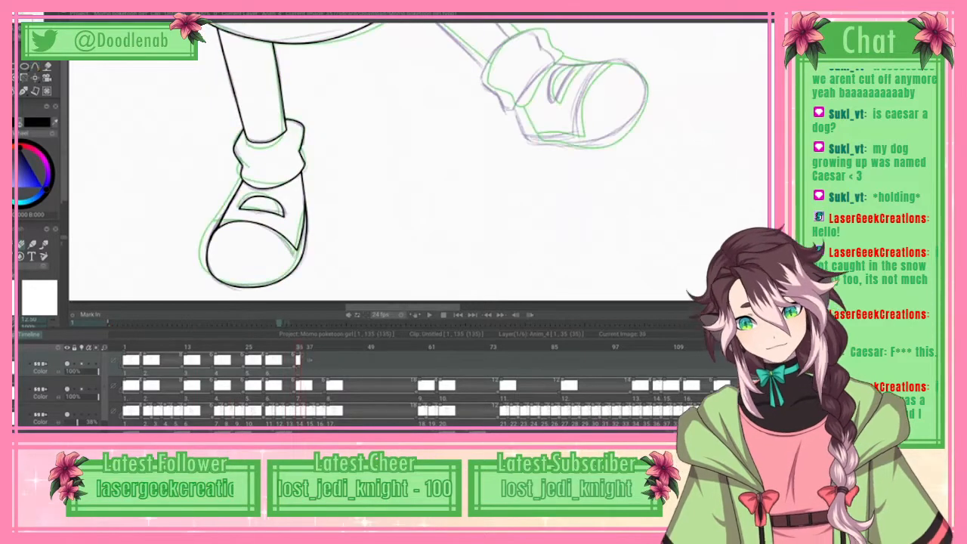
pyautogui.hscroll(2, 340, 159)
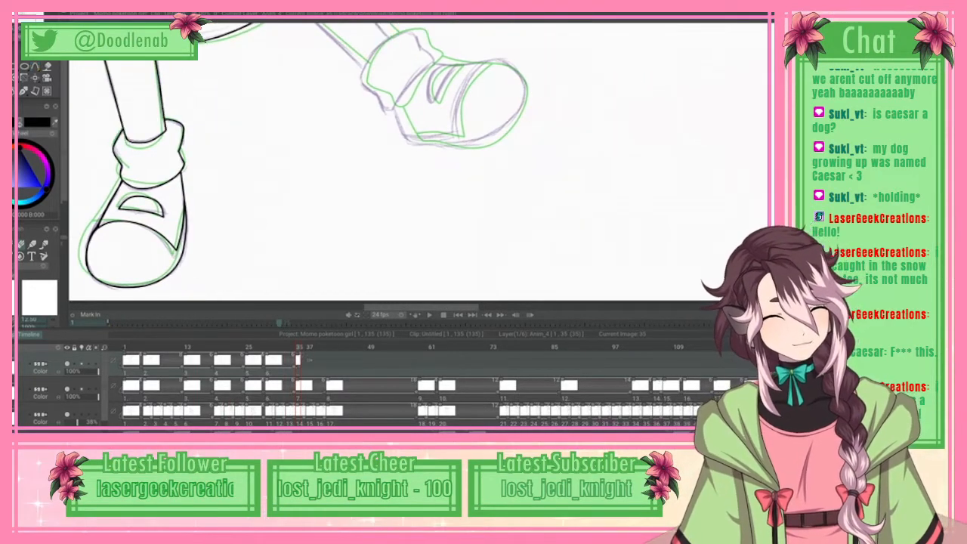
pyautogui.scroll(2, 340, 158)
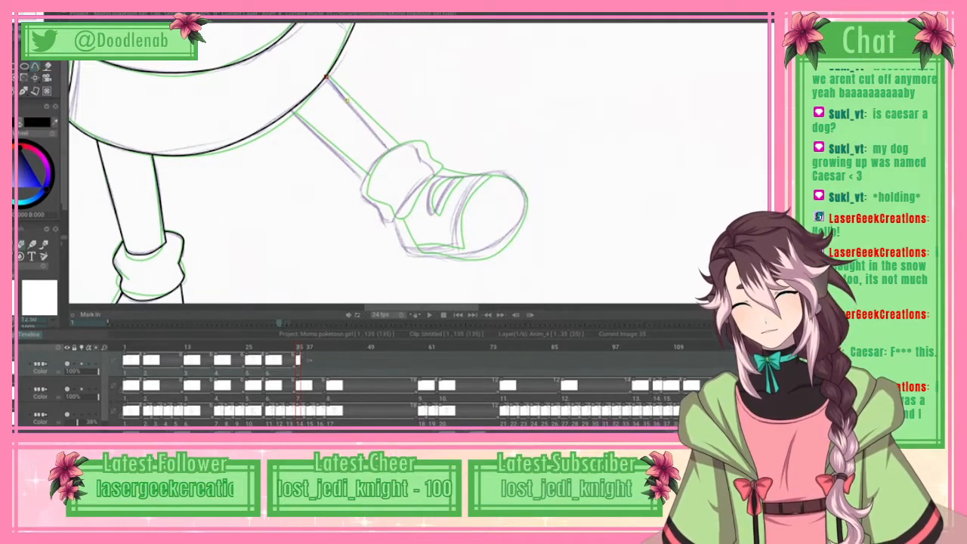
pyautogui.click(27, 15)
pyautogui.click(42, 164)
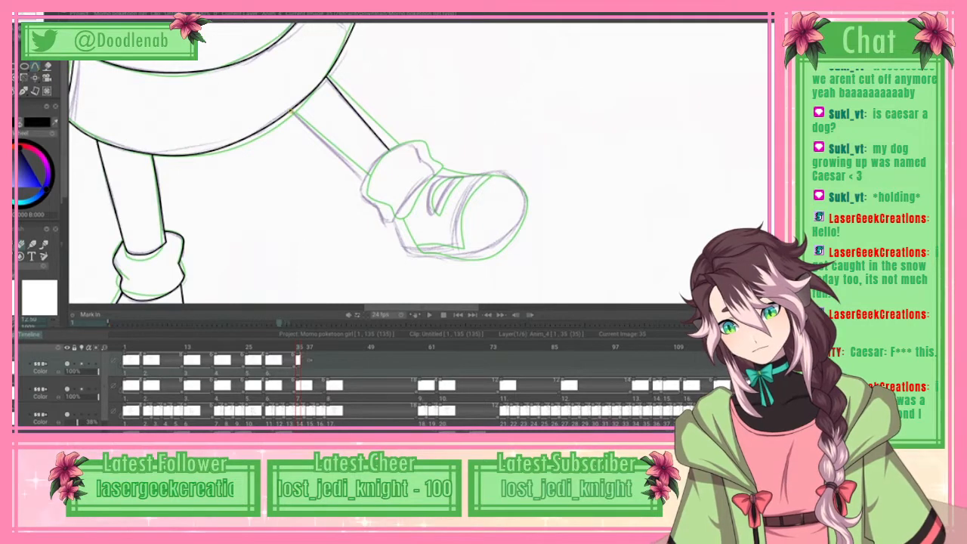
pyautogui.click(334, 149)
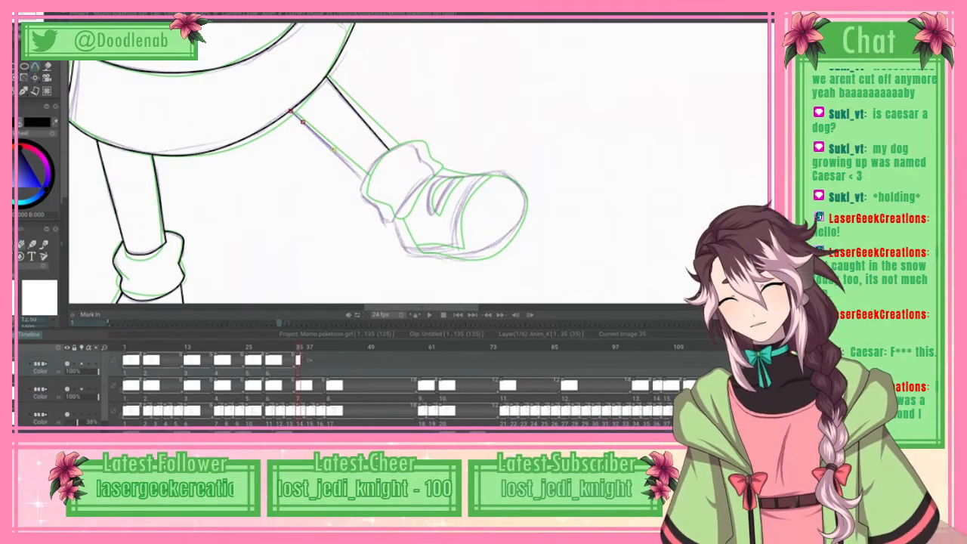
pyautogui.click(42, 164)
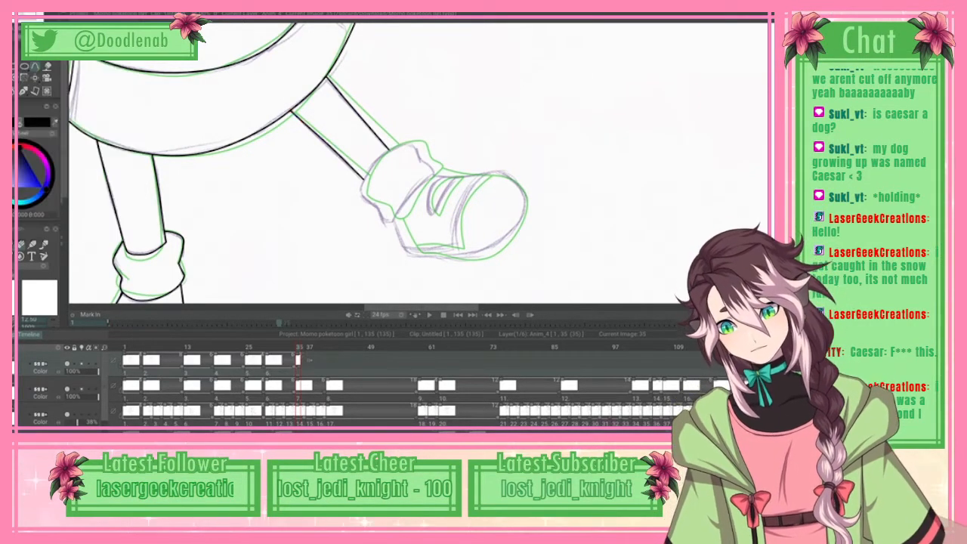
# Step: Trace the bunched sock of the raised right-hand leg with a closed spline and ink it in black
pyautogui.click(360, 192)
pyautogui.click(363, 181)
pyautogui.click(369, 170)
pyautogui.click(383, 153)
pyautogui.click(395, 147)
pyautogui.click(415, 149)
pyautogui.click(420, 160)
pyautogui.click(433, 168)
pyautogui.click(433, 176)
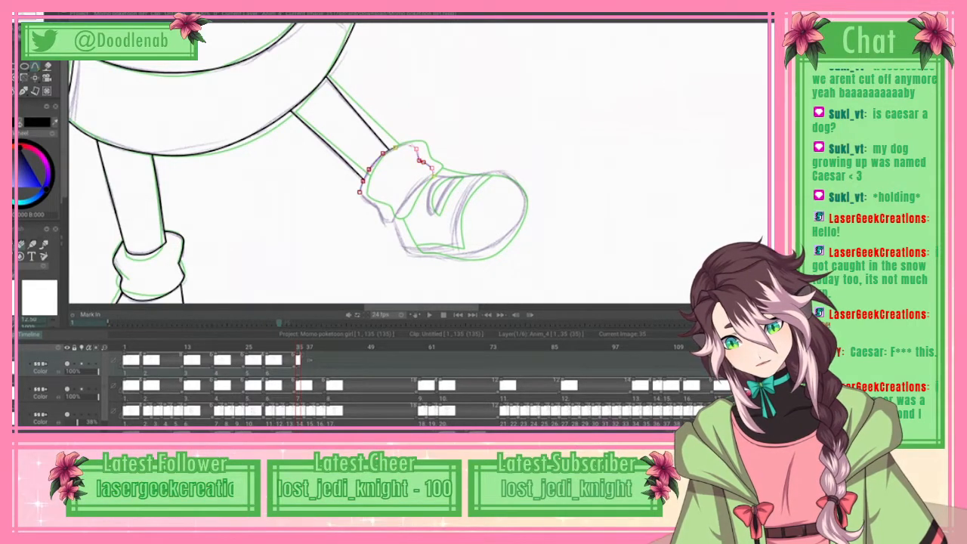
pyautogui.click(420, 183)
pyautogui.click(406, 198)
pyautogui.click(398, 213)
pyautogui.click(395, 220)
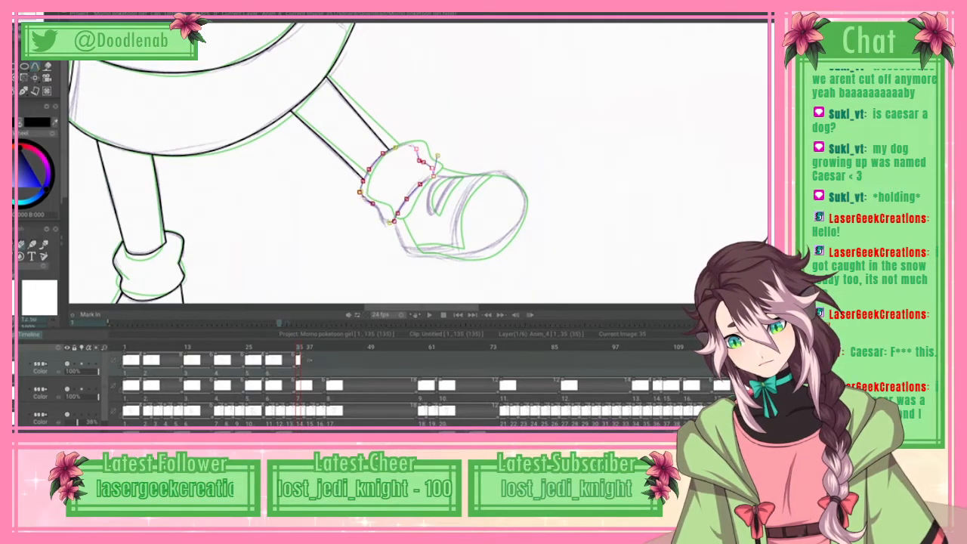
pyautogui.click(31, 16)
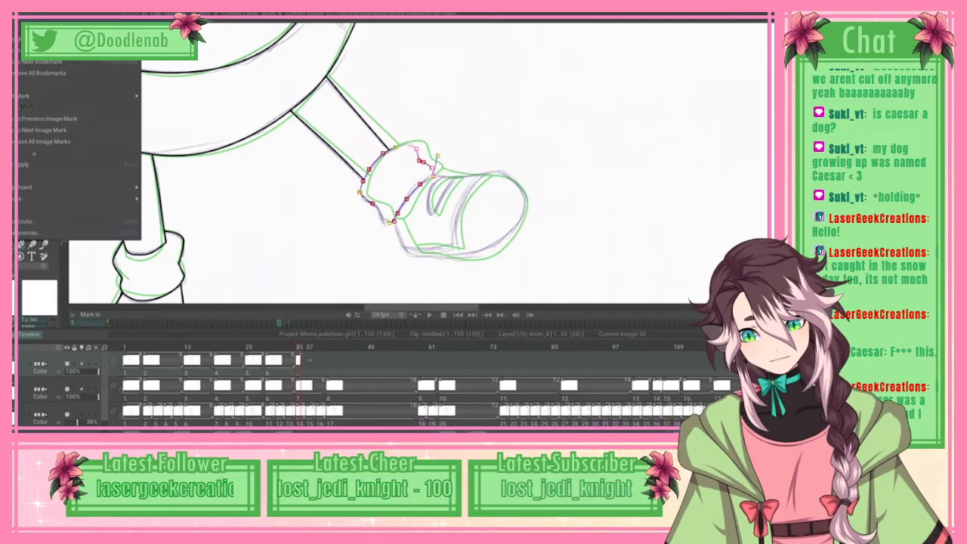
pyautogui.click(45, 164)
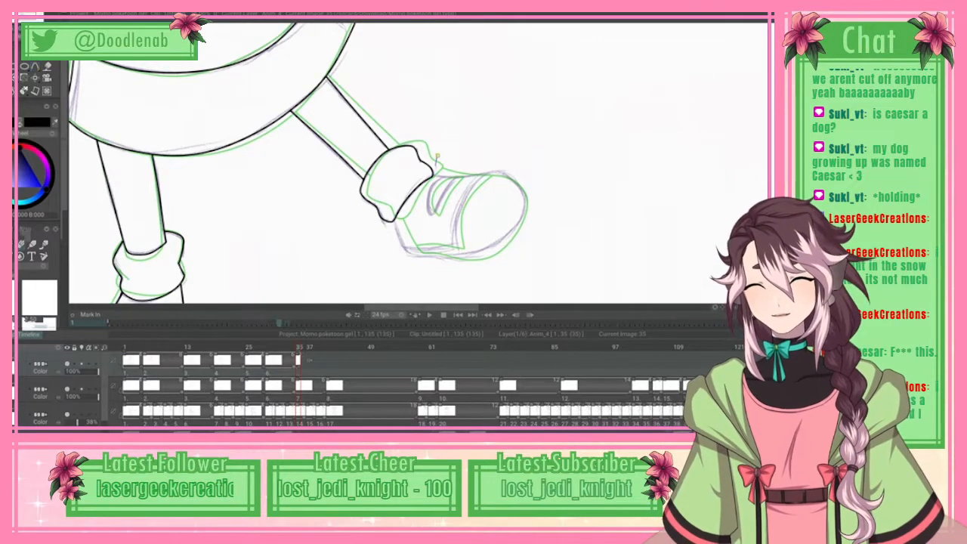
# Step: Trace the right-hand shoe's outer contour with a spline from the sock's heel side along the sole and around the toe, and ink it
pyautogui.press('n')
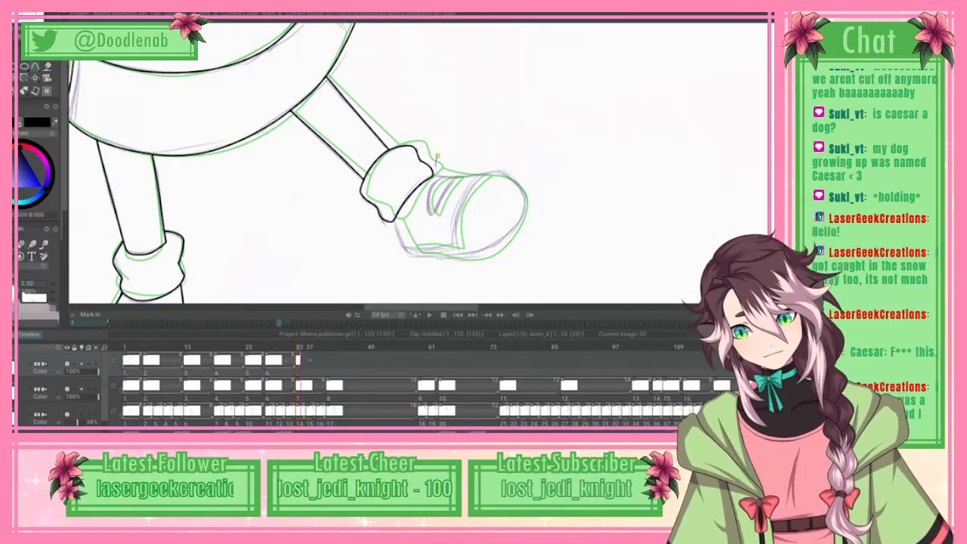
pyautogui.moveTo(393, 220); pyautogui.dragTo(458, 258)
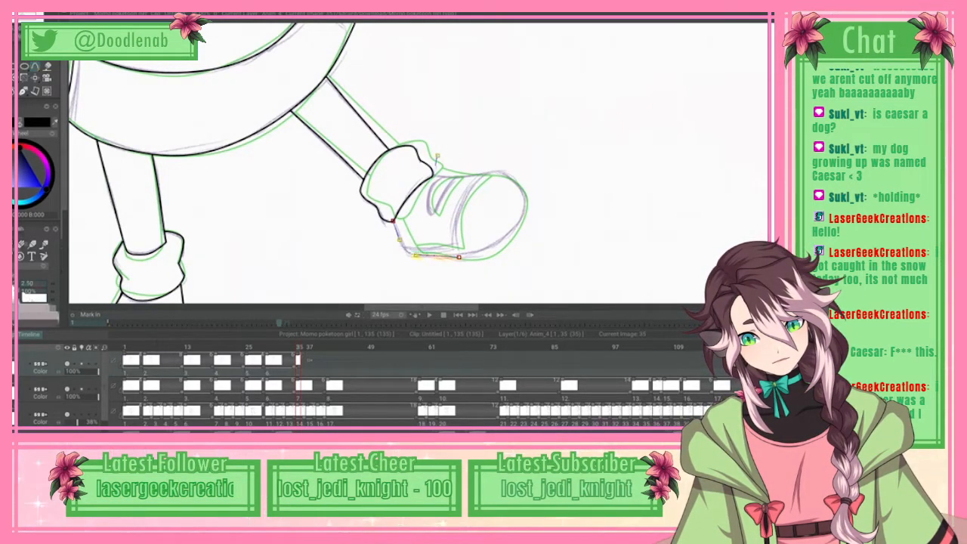
pyautogui.moveTo(415, 255); pyautogui.dragTo(486, 257)
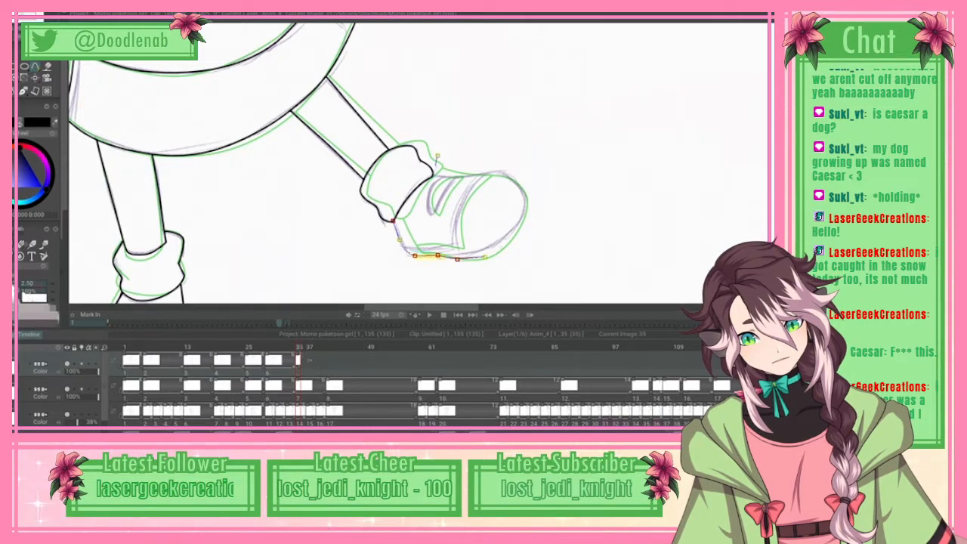
pyautogui.click(487, 256)
pyautogui.click(509, 238)
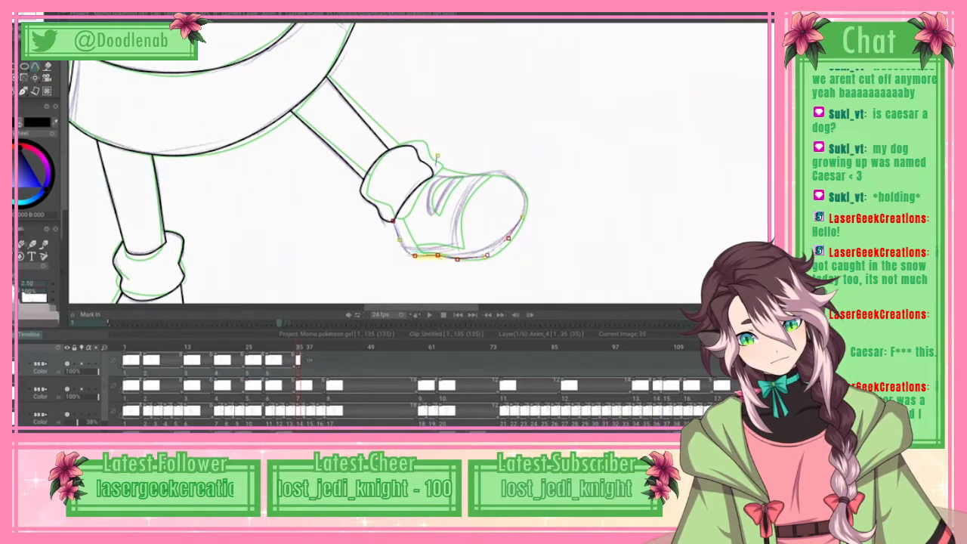
pyautogui.click(524, 216)
pyautogui.click(525, 201)
pyautogui.click(523, 188)
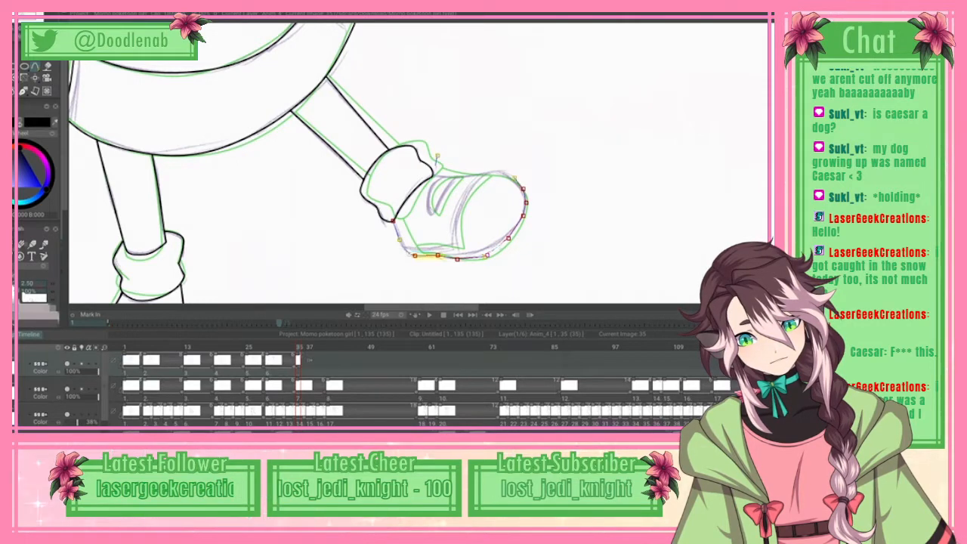
pyautogui.click(515, 178)
pyautogui.click(501, 172)
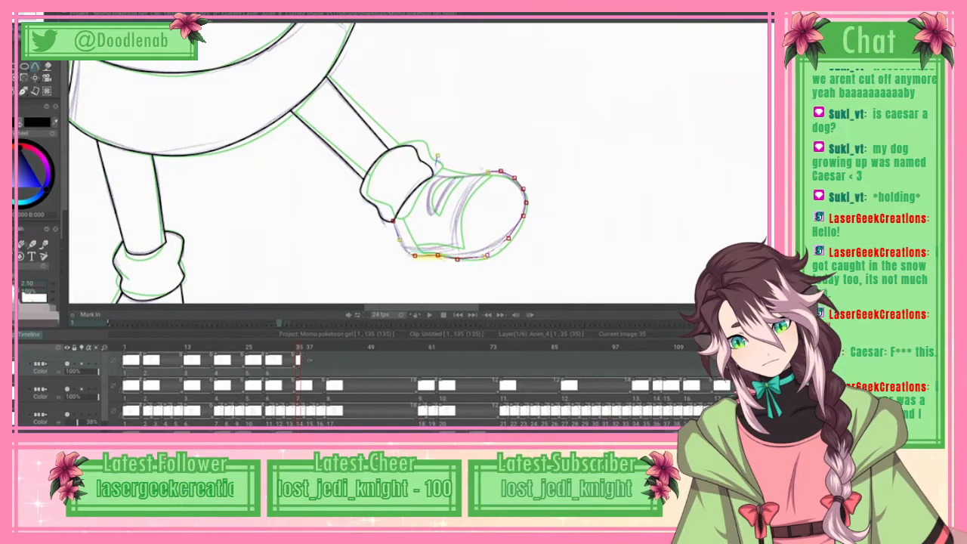
pyautogui.click(454, 178)
pyautogui.click(18, 14)
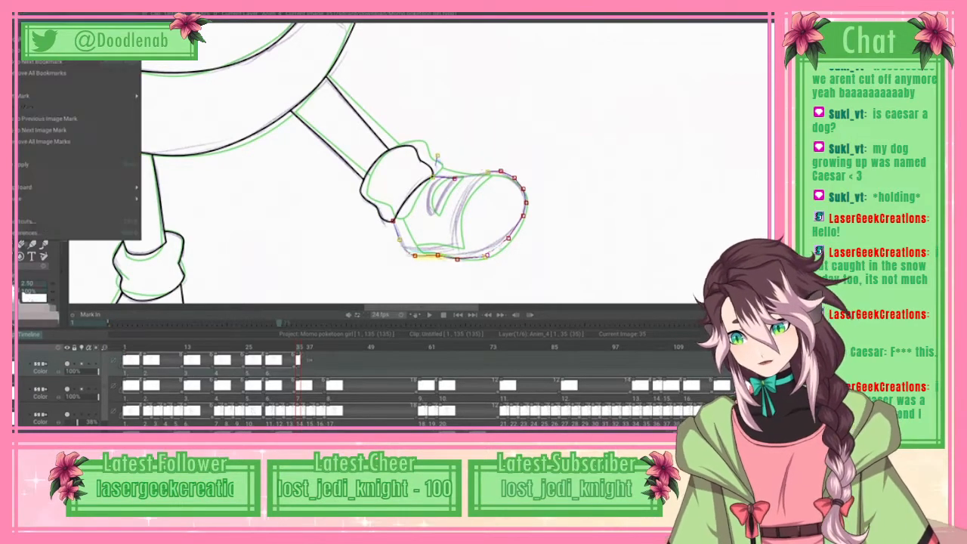
pyautogui.click(45, 164)
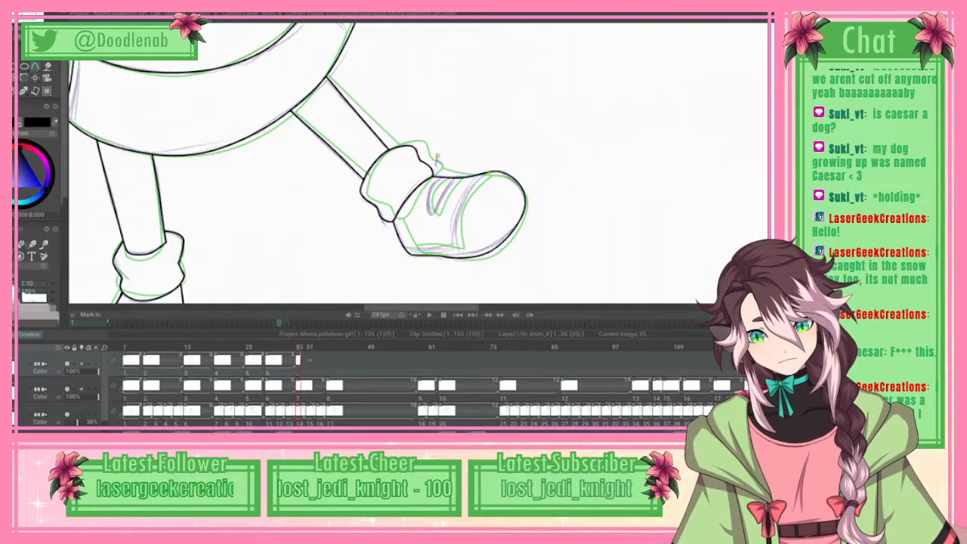
# Step: Trace the right-hand shoe's toe cap curve and the sole seam running back to the heel with a spline and ink it
pyautogui.click(477, 176)
pyautogui.click(456, 247)
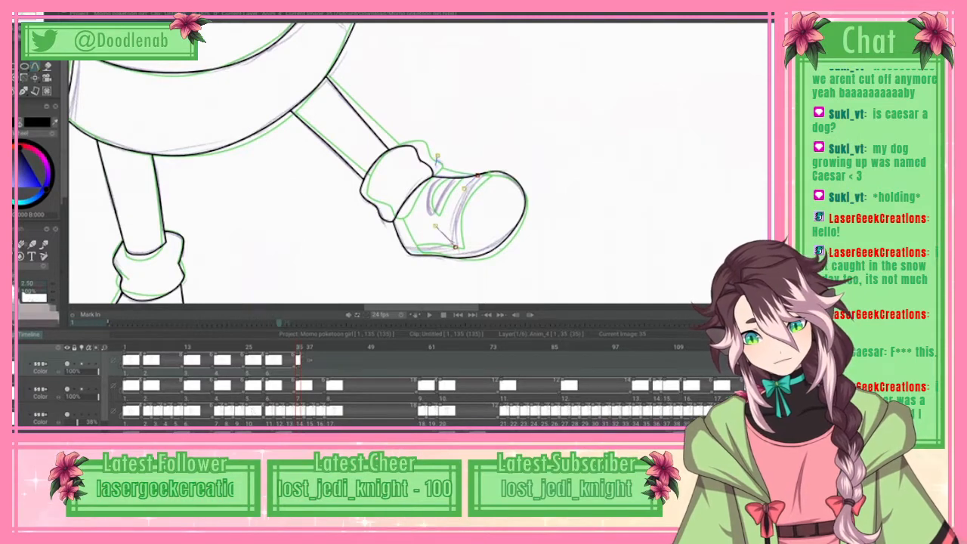
pyautogui.moveTo(435, 226); pyautogui.dragTo(442, 247)
pyautogui.click(424, 247)
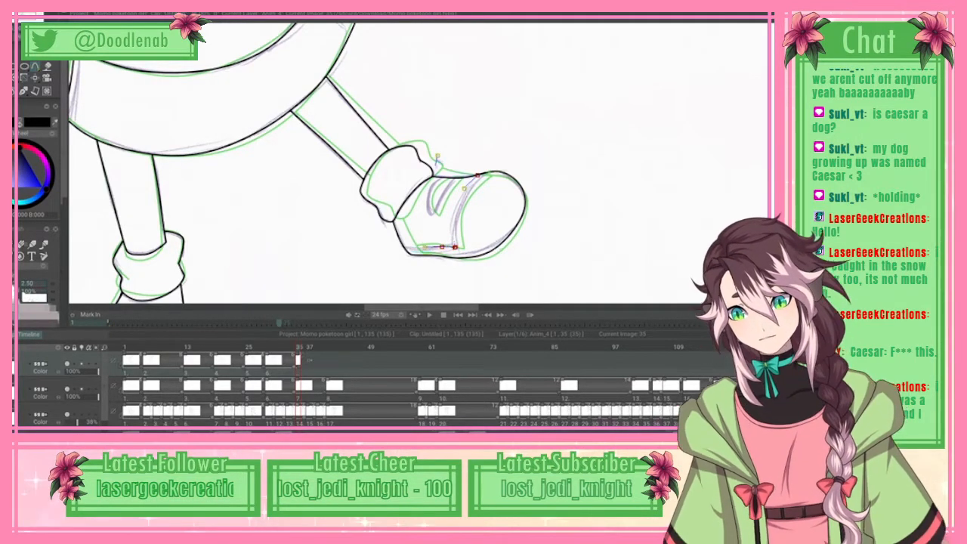
pyautogui.click(403, 247)
pyautogui.click(21, 15)
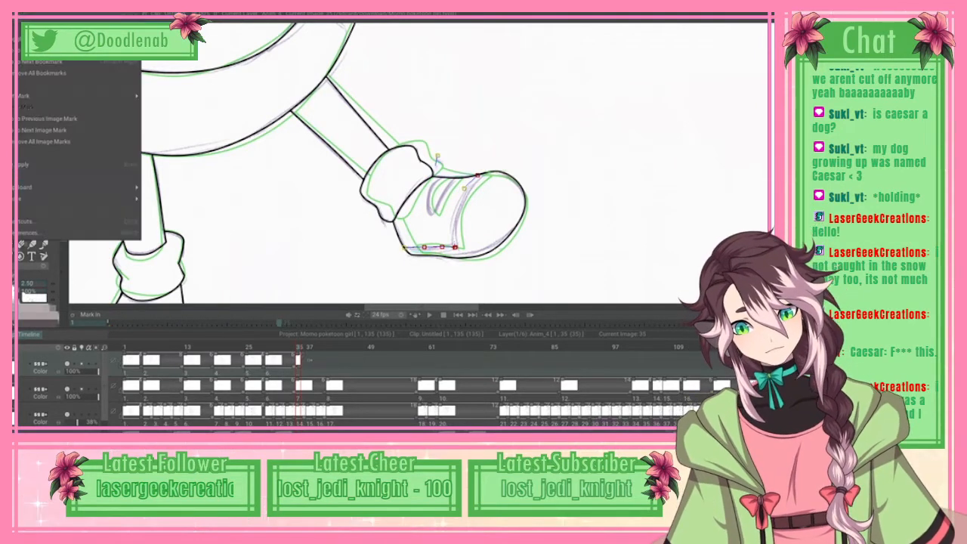
pyautogui.click(53, 163)
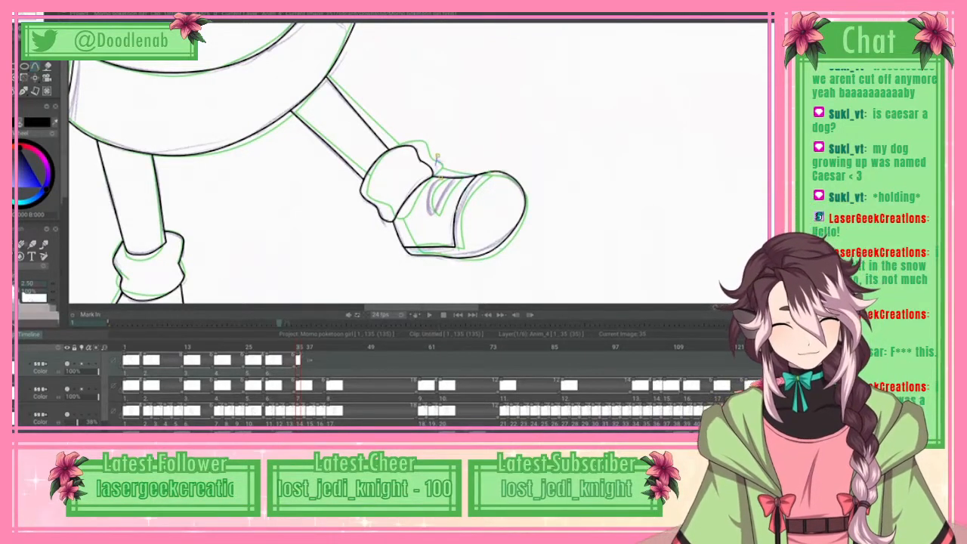
# Step: Trace the narrow curved opening behind the right-hand shoe's toe cap with a spline and ink it in black
pyautogui.moveTo(432, 185); pyautogui.dragTo(433, 216)
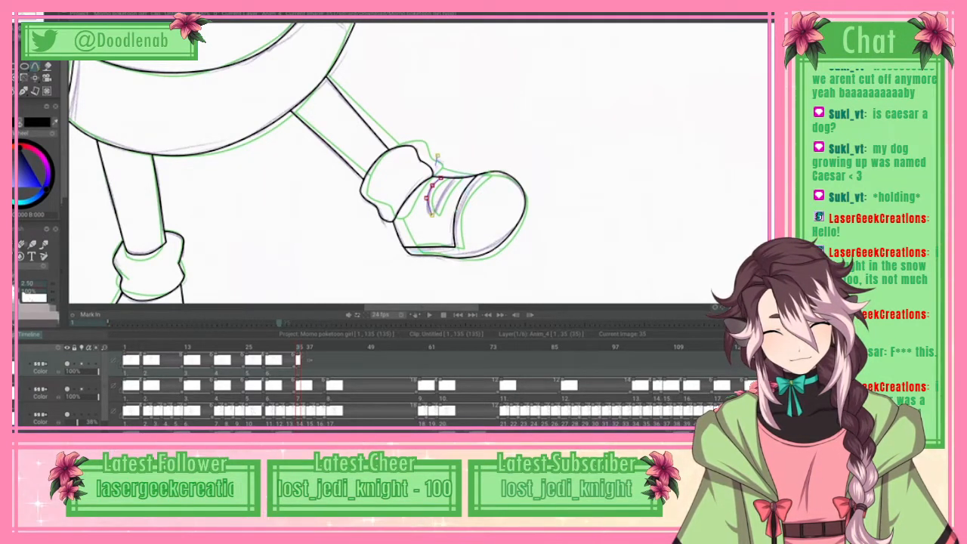
pyautogui.click(437, 204)
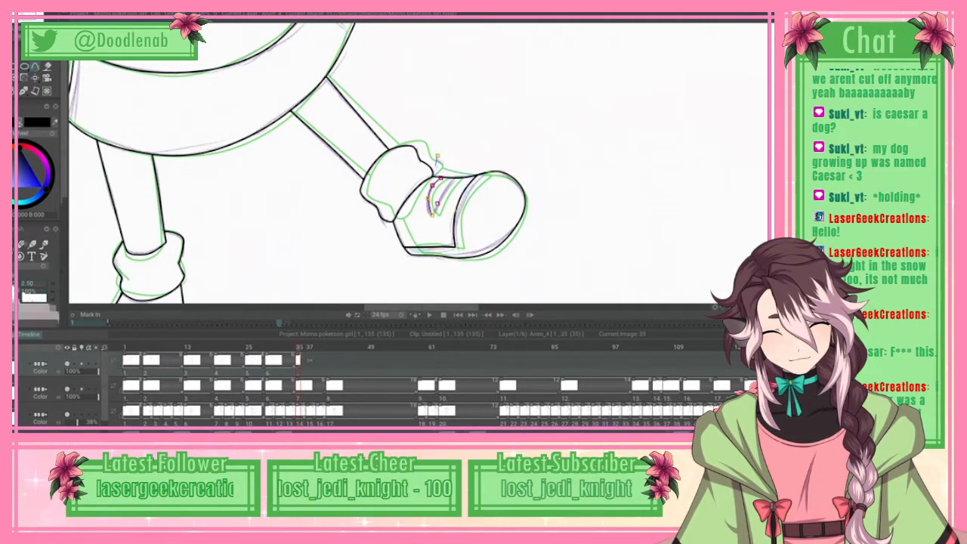
pyautogui.moveTo(432, 215); pyautogui.dragTo(455, 178)
pyautogui.moveTo(434, 218); pyautogui.dragTo(430, 217)
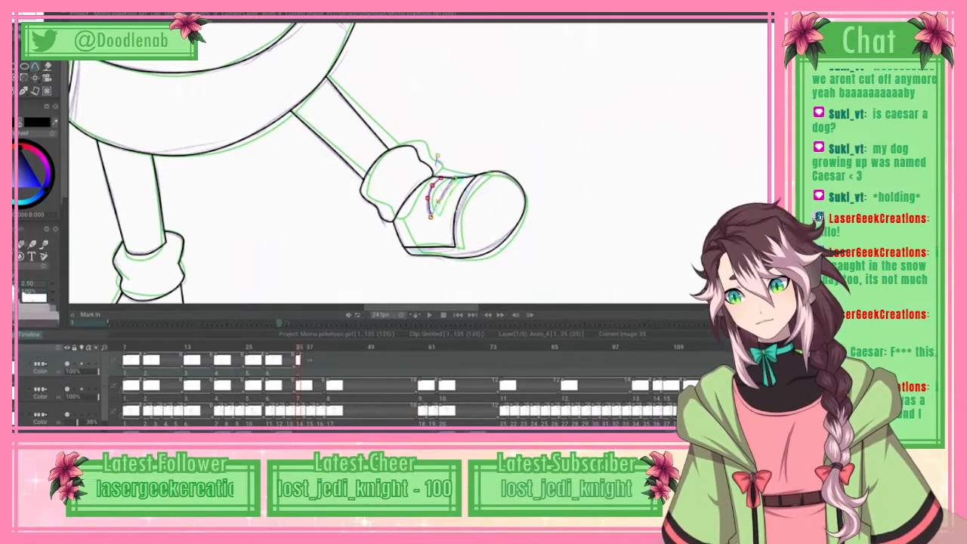
pyautogui.click(9, 6)
pyautogui.click(46, 165)
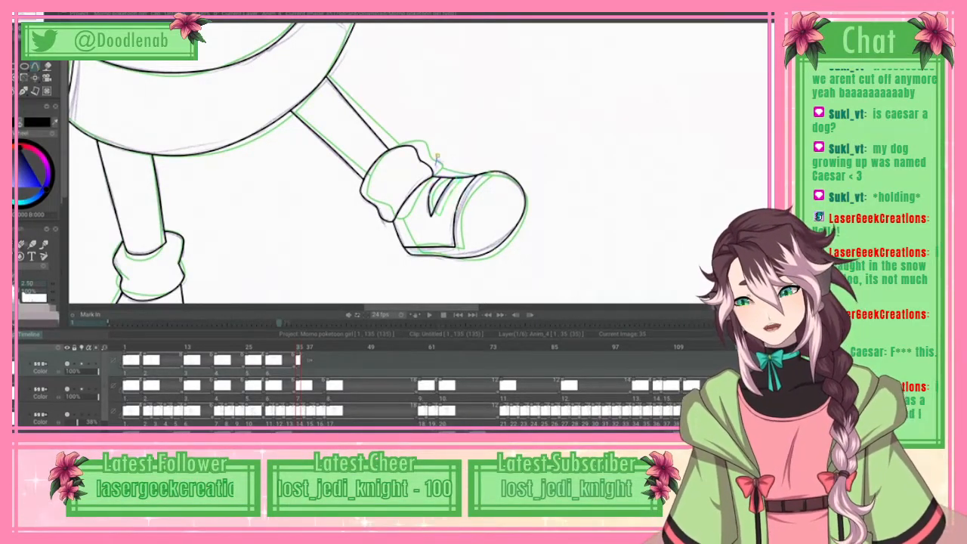
# Step: Flip back and forth through the frames around 35 with the whole character in view to check the motion of the inked drawings
pyautogui.press('f')
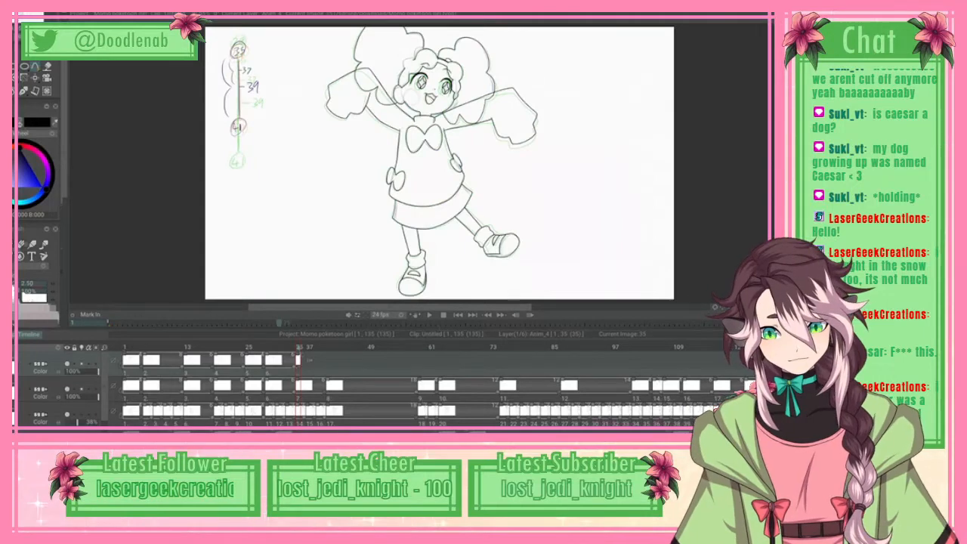
pyautogui.press('Left')
pyautogui.press('Left')
pyautogui.press('Left')
pyautogui.press('Left')
pyautogui.press('Left')
pyautogui.press('Left')
pyautogui.press('Right')
pyautogui.press('Right')
pyautogui.press('Right')
pyautogui.press('Right')
pyautogui.press('Right')
pyautogui.press('Right')
pyautogui.press('Right')
pyautogui.press('Right')
pyautogui.press('Right')
pyautogui.press('Right')
pyautogui.press('Right')
pyautogui.press('Right')
pyautogui.press('Right')
pyautogui.press('Right')
pyautogui.press('Right')
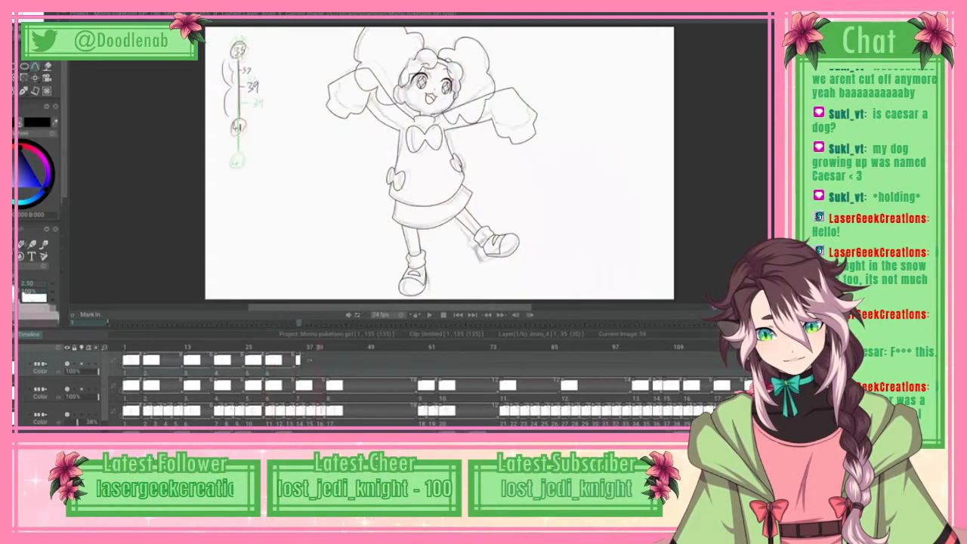
pyautogui.press('Left')
pyautogui.press('Left')
pyautogui.press('Left')
pyautogui.press('Left')
pyautogui.press('Left')
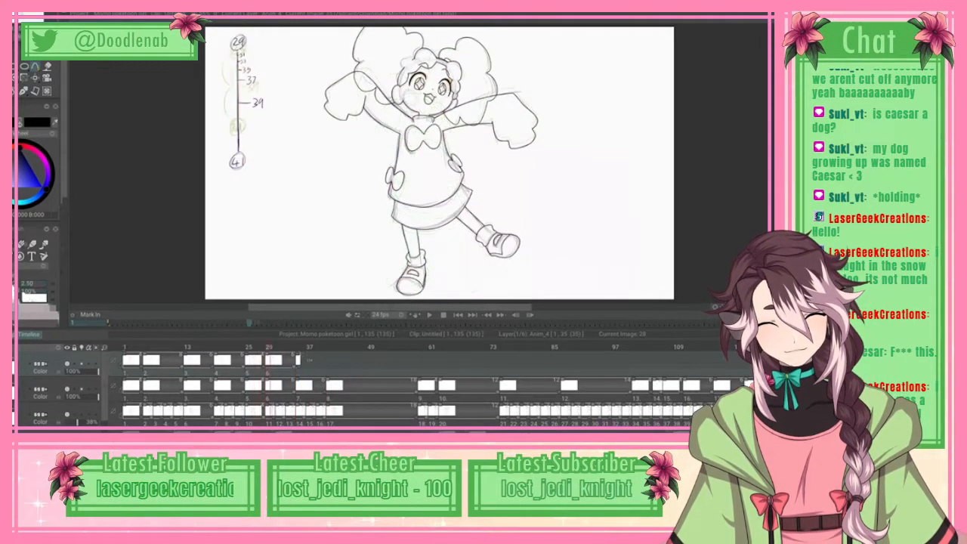
pyautogui.press('Left')
pyautogui.press('Left')
pyautogui.press('Left')
pyautogui.press('Left')
pyautogui.press('Left')
pyautogui.press('Left')
pyautogui.press('Left')
pyautogui.press('Left')
pyautogui.press('Left')
pyautogui.press('Left')
pyautogui.press('Left')
pyautogui.press('Left')
pyautogui.press('Right')
pyautogui.press('Right')
pyautogui.press('Right')
pyautogui.press('Right')
pyautogui.press('Right')
pyautogui.press('Right')
pyautogui.press('Right')
pyautogui.press('Right')
pyautogui.press('Right')
pyautogui.press('Right')
pyautogui.press('Right')
pyautogui.press('Right')
pyautogui.press('Right')
pyautogui.press('Right')
pyautogui.press('Right')
pyautogui.press('Right')
pyautogui.press('Left')
pyautogui.press('Left')
pyautogui.press('Left')
pyautogui.press('Left')
pyautogui.press('Right')
pyautogui.press('Right')
pyautogui.press('Right')
pyautogui.press('Right')
pyautogui.press('Right')
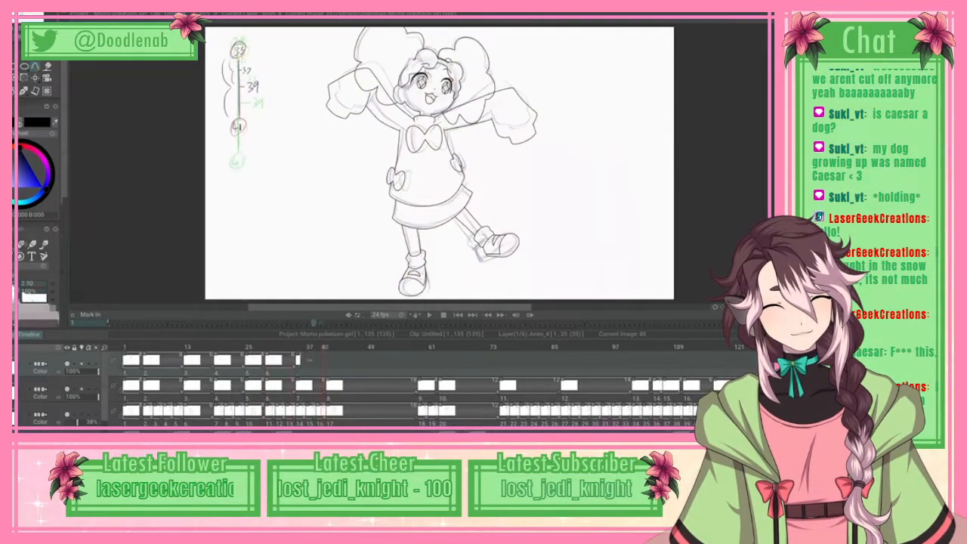
pyautogui.press('Left')
pyautogui.press('Left')
pyautogui.press('Left')
pyautogui.press('Left')
pyautogui.press('Left')
pyautogui.press('Left')
pyautogui.press('Left')
# Step: Add a new blank drawing at frame 41 on the line art layer and save the project
pyautogui.press('Right')
pyautogui.press('Right')
pyautogui.press('Right')
pyautogui.press('Right')
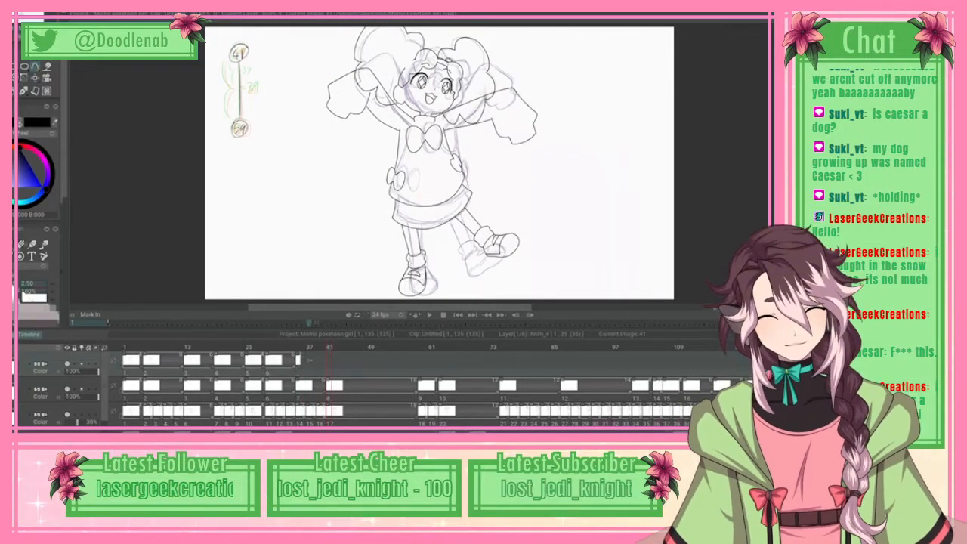
pyautogui.press('Insert')
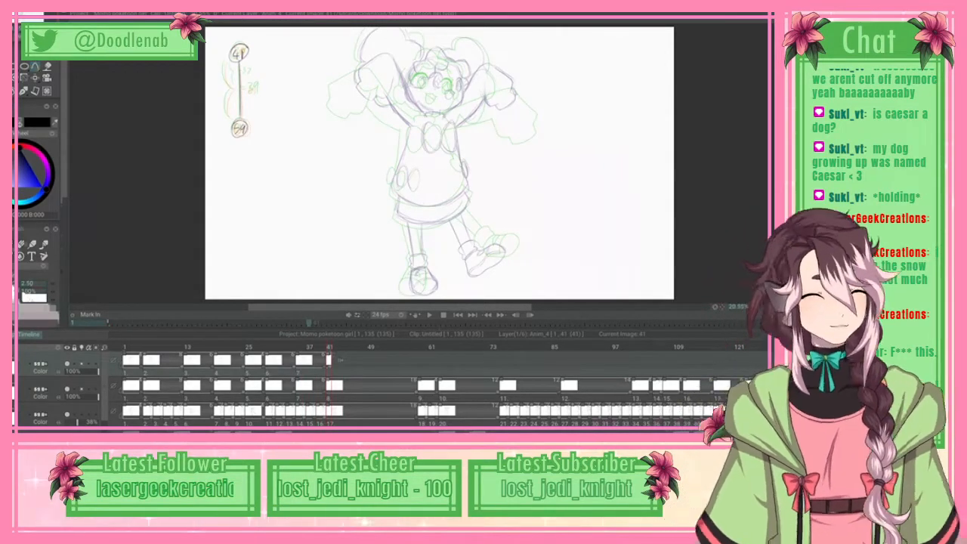
pyautogui.hotkey('ctrl', 's')
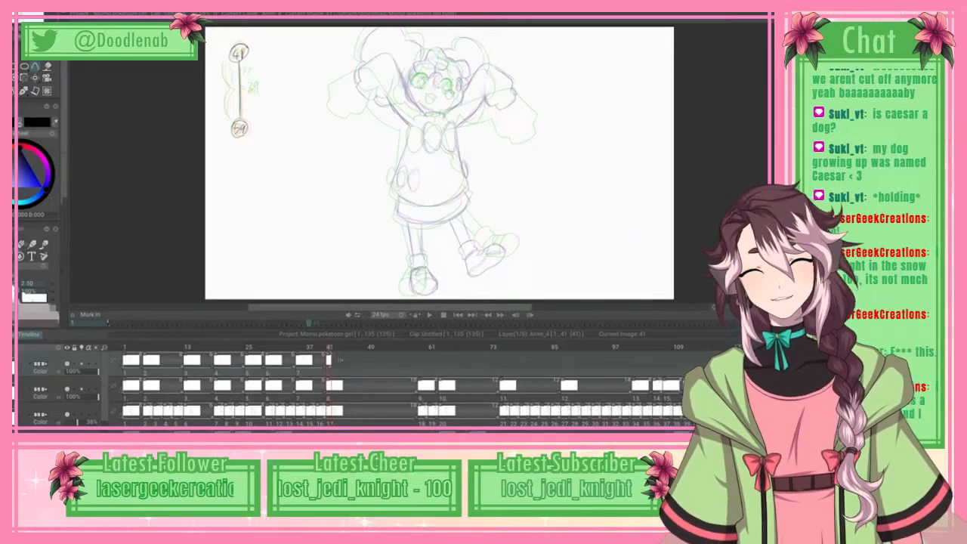
# Step: Play the animation from frame 1 to review the inked drawings in motion
pyautogui.moveTo(317, 346); pyautogui.dragTo(126, 346)
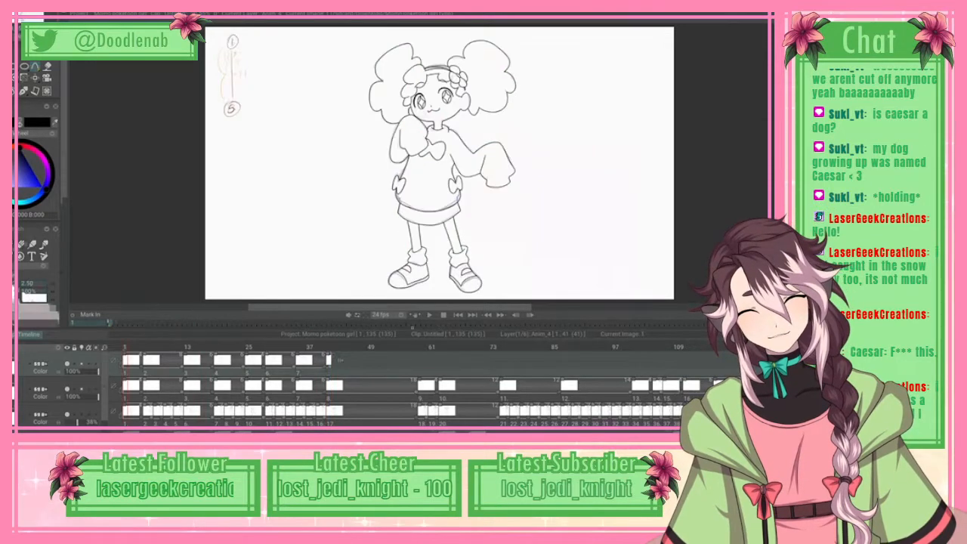
pyautogui.click(430, 315)
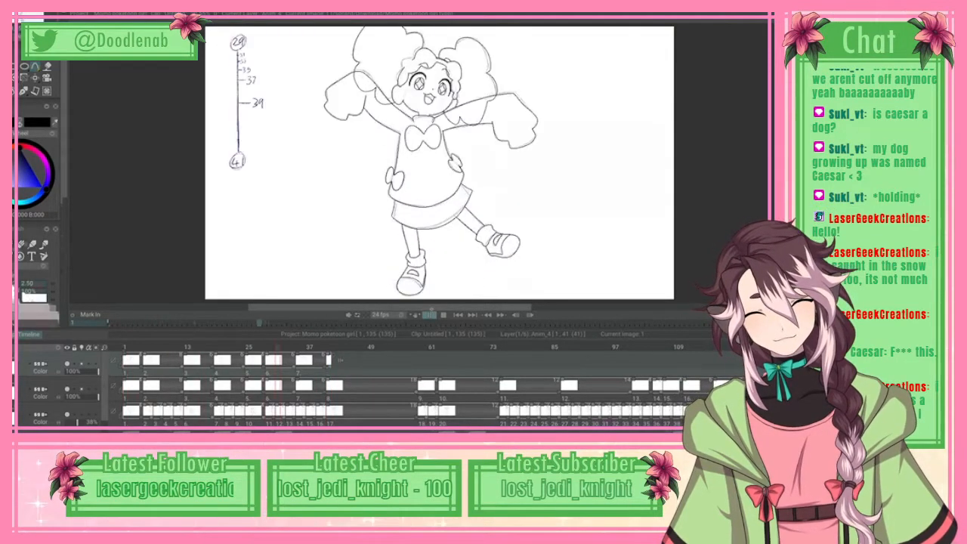